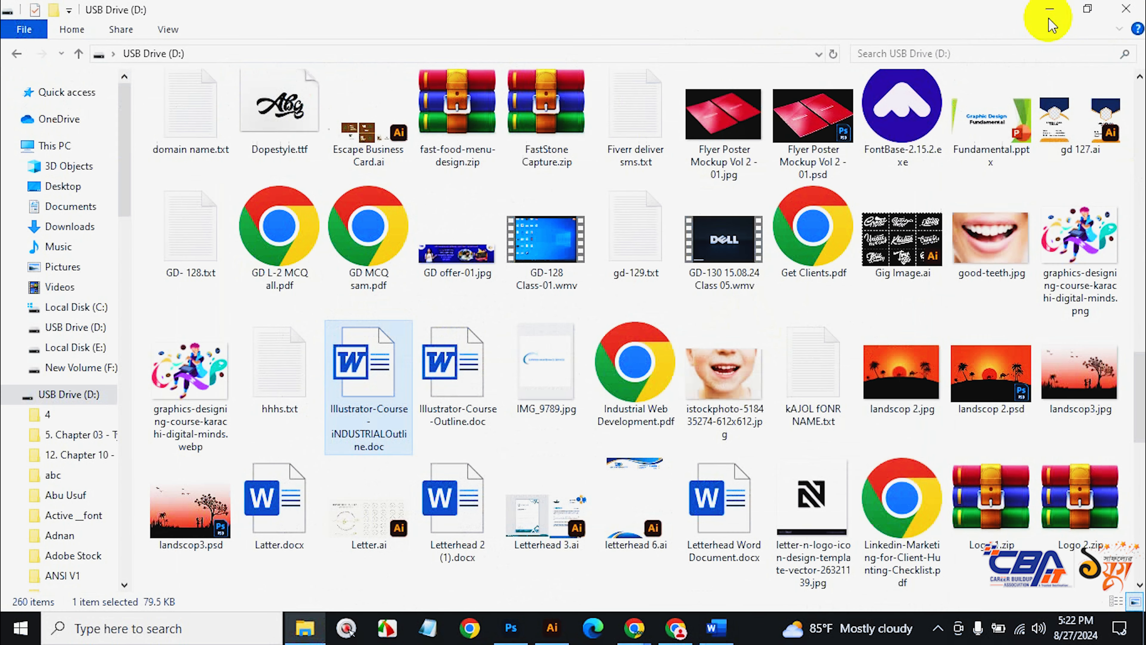
Check the Class 2 topics in the Illustrator course outline open in Word.
{"action": "left_click", "coordinate": [1051, 20]}
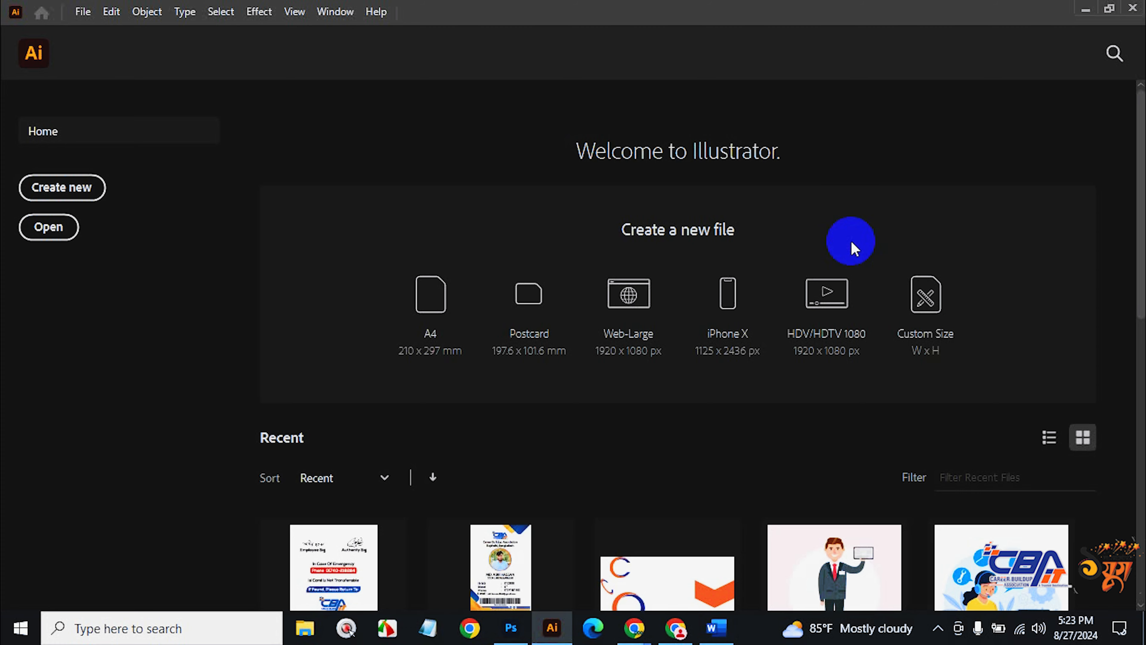
{"action": "left_click", "coordinate": [723, 628]}
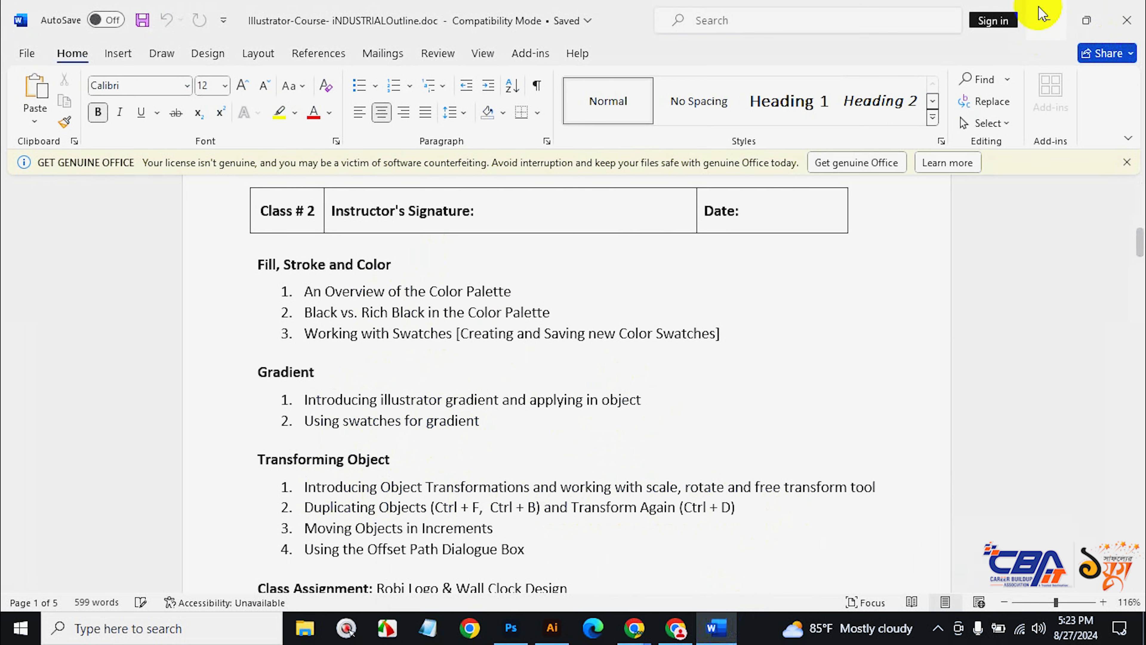
{"action": "left_click", "coordinate": [1047, 19]}
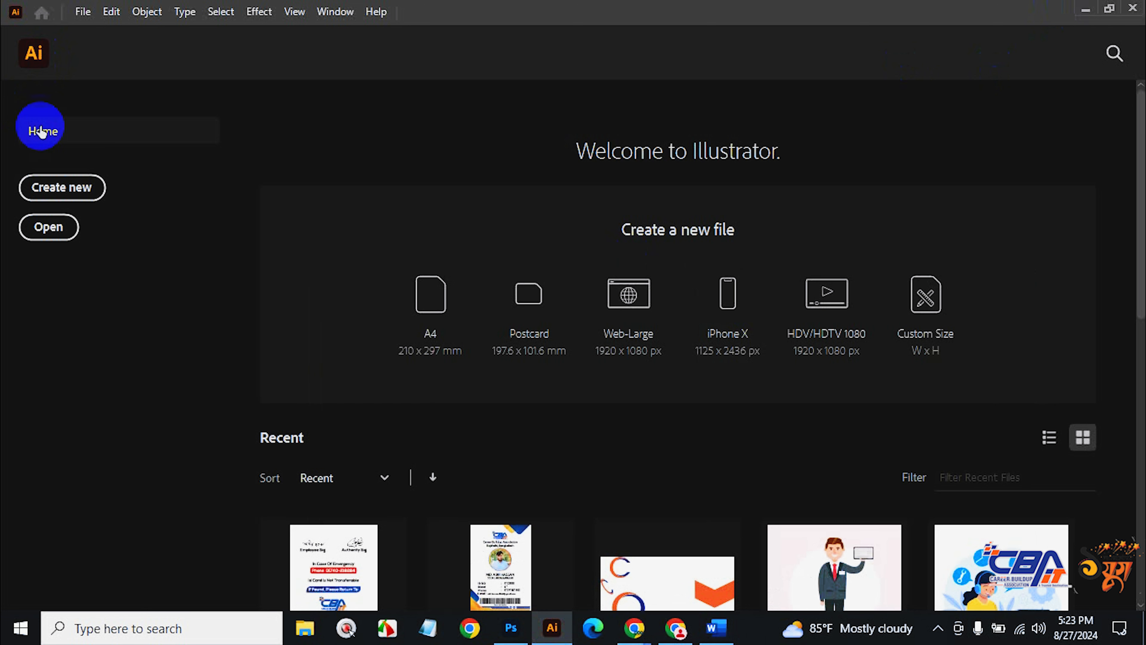
Create a new landscape Letter document of 11 x 8.5 in with RGB color and collapse the Character panel.
{"action": "left_click", "coordinate": [85, 185]}
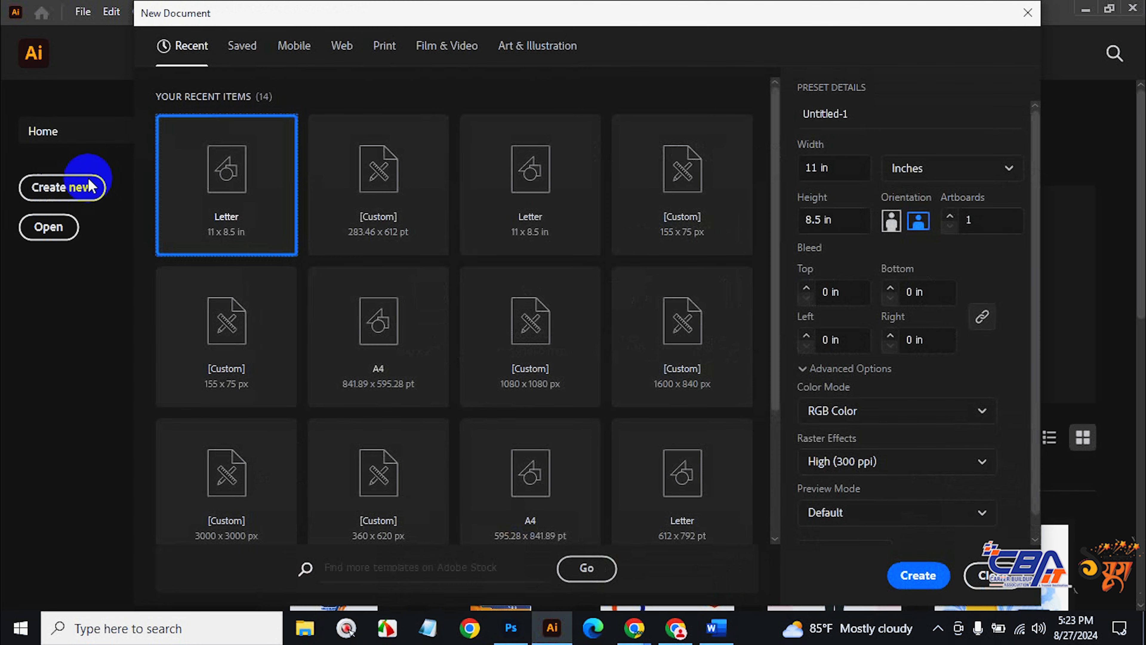
{"action": "left_click", "coordinate": [927, 581]}
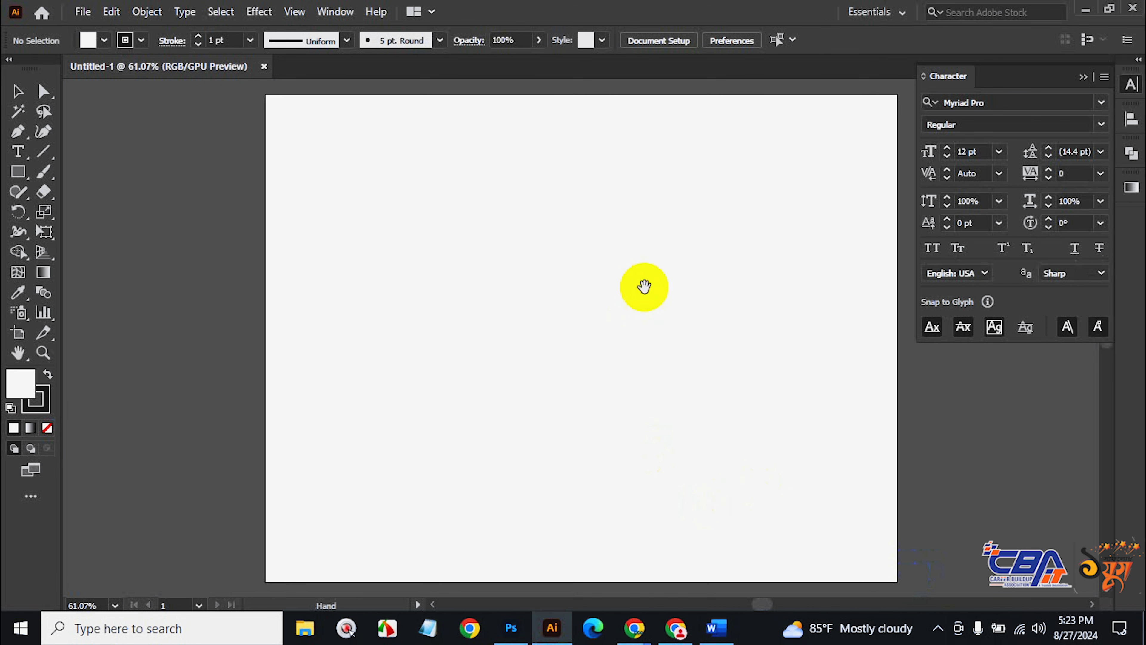
{"action": "left_click_drag", "start_coordinate": [644, 287], "coordinate": [576, 279]}
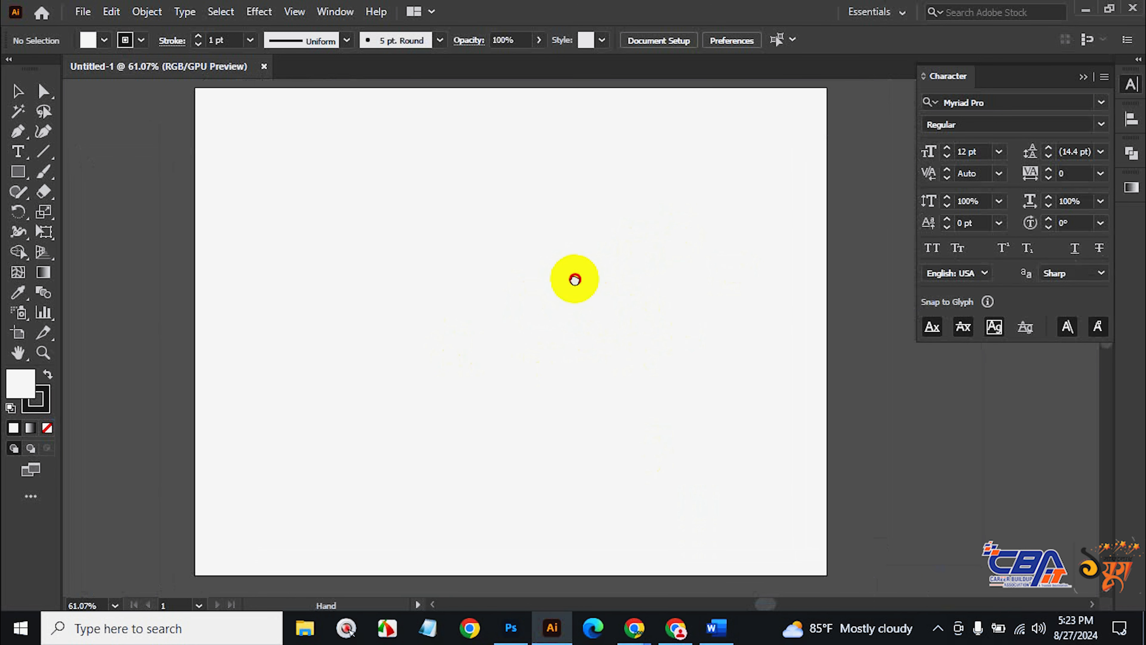
{"action": "left_click", "coordinate": [1130, 88]}
{"action": "left_click_drag", "start_coordinate": [497, 260], "coordinate": [564, 277]}
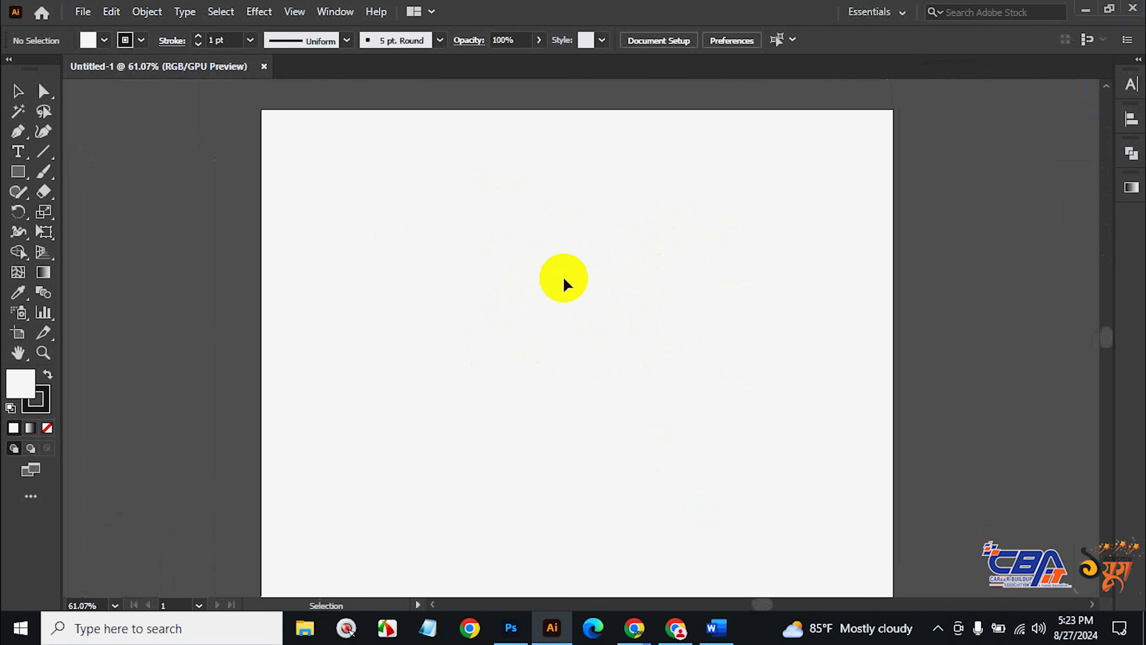
Switch to SwordSoft Mousetrack and set the mouse click animation range to Small.
{"action": "left_click", "coordinate": [346, 628]}
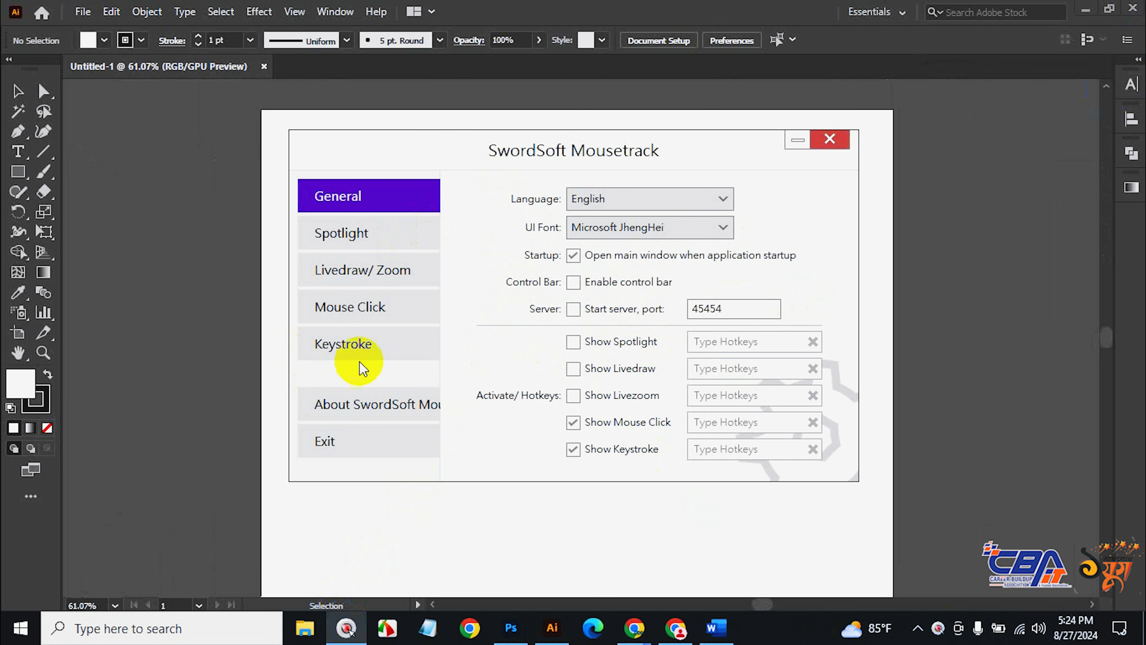
{"action": "left_click", "coordinate": [367, 351]}
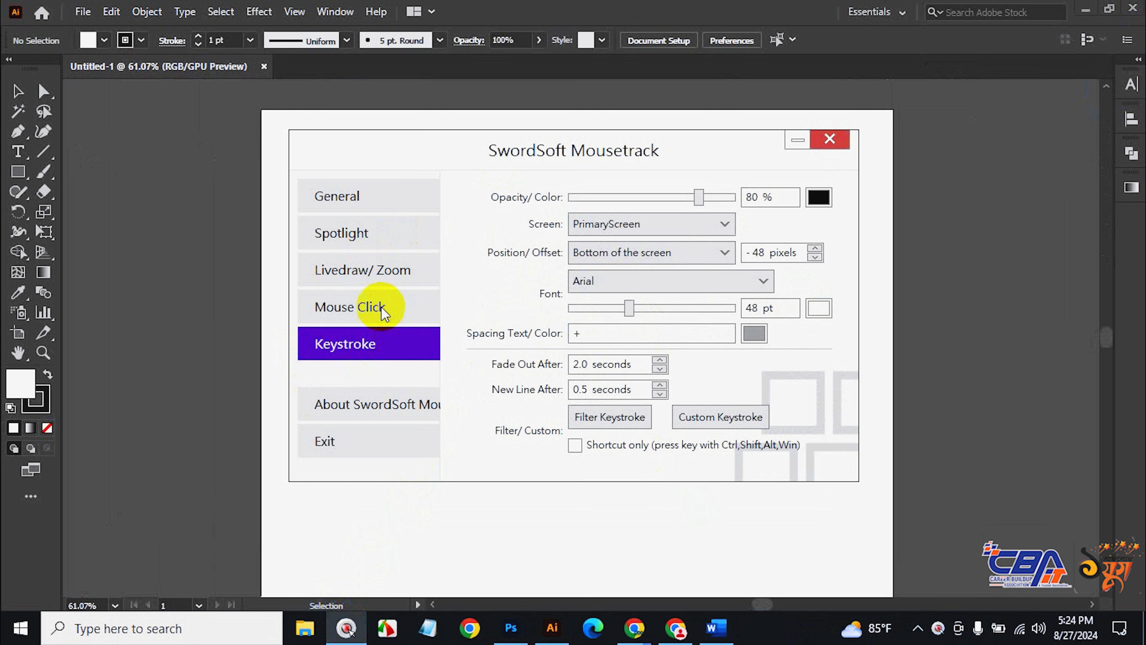
{"action": "left_click", "coordinate": [371, 307]}
{"action": "left_click", "coordinate": [736, 257]}
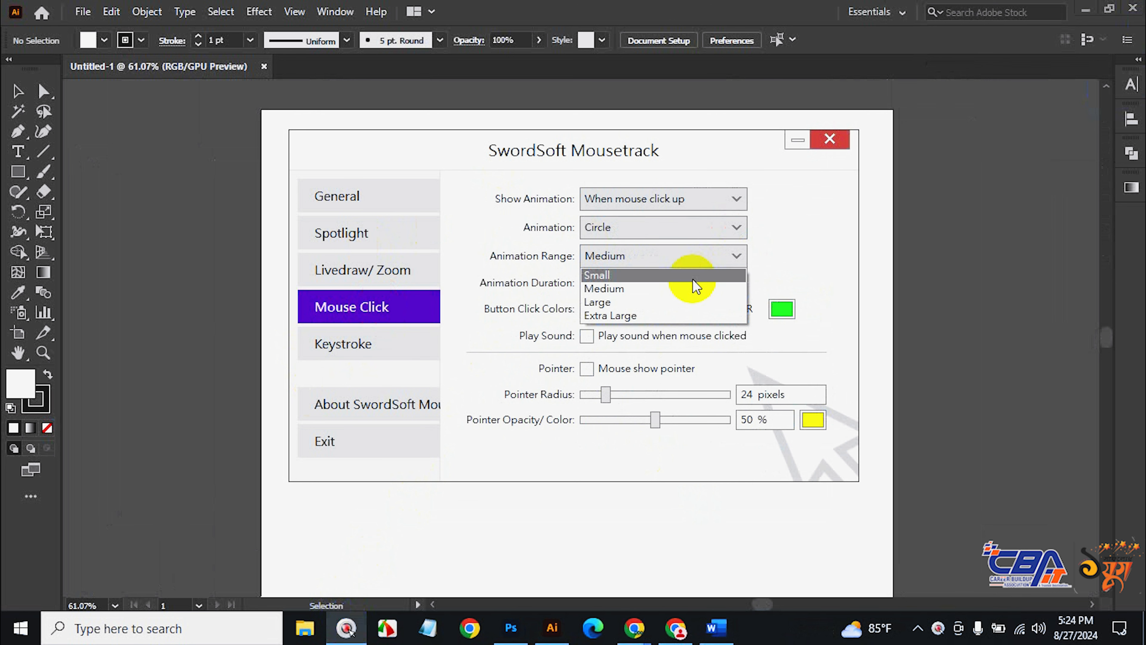
{"action": "left_click", "coordinate": [694, 280]}
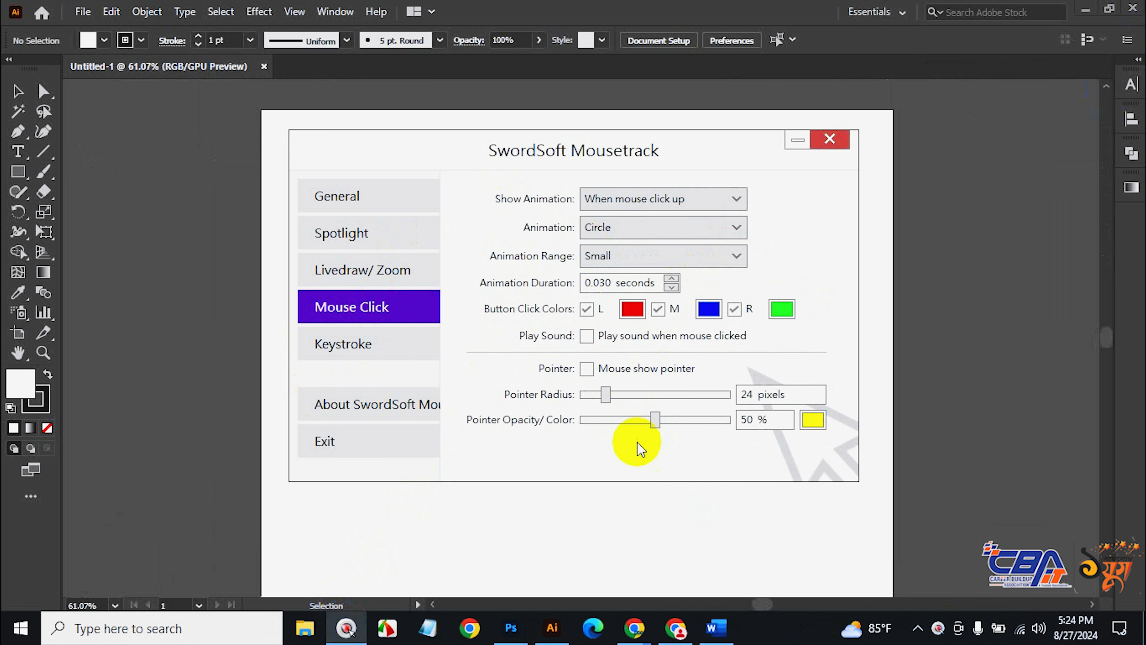
Enable the mouse pointer highlight and set its color to black.
{"action": "left_click", "coordinate": [586, 368]}
{"action": "left_click", "coordinate": [812, 419]}
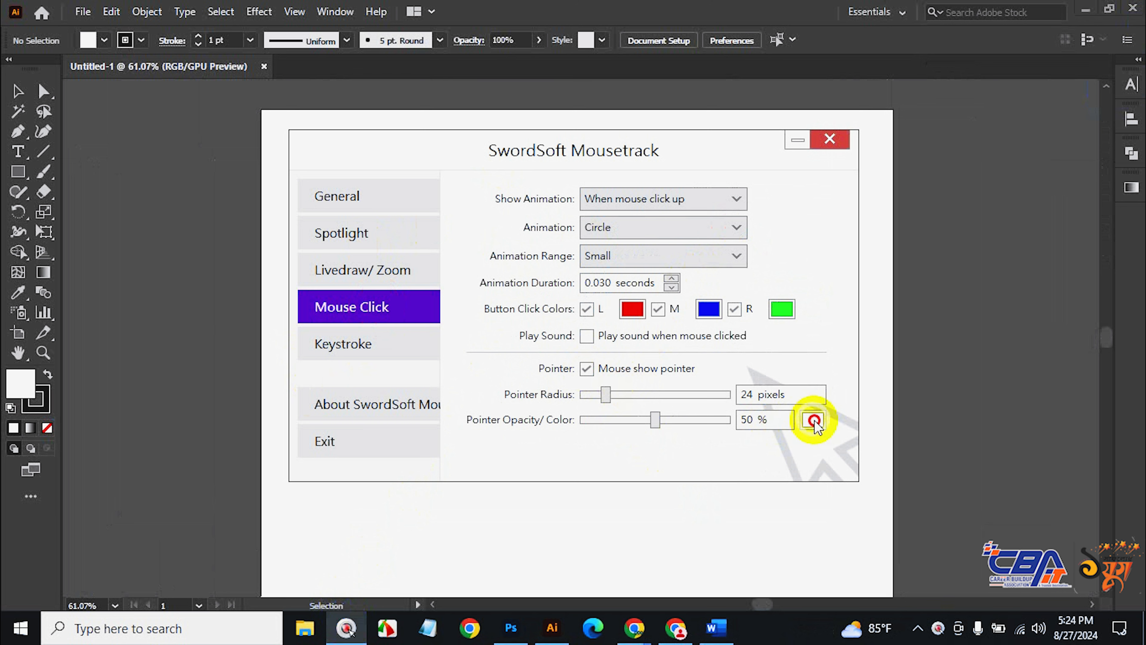
{"action": "left_click", "coordinate": [463, 216]}
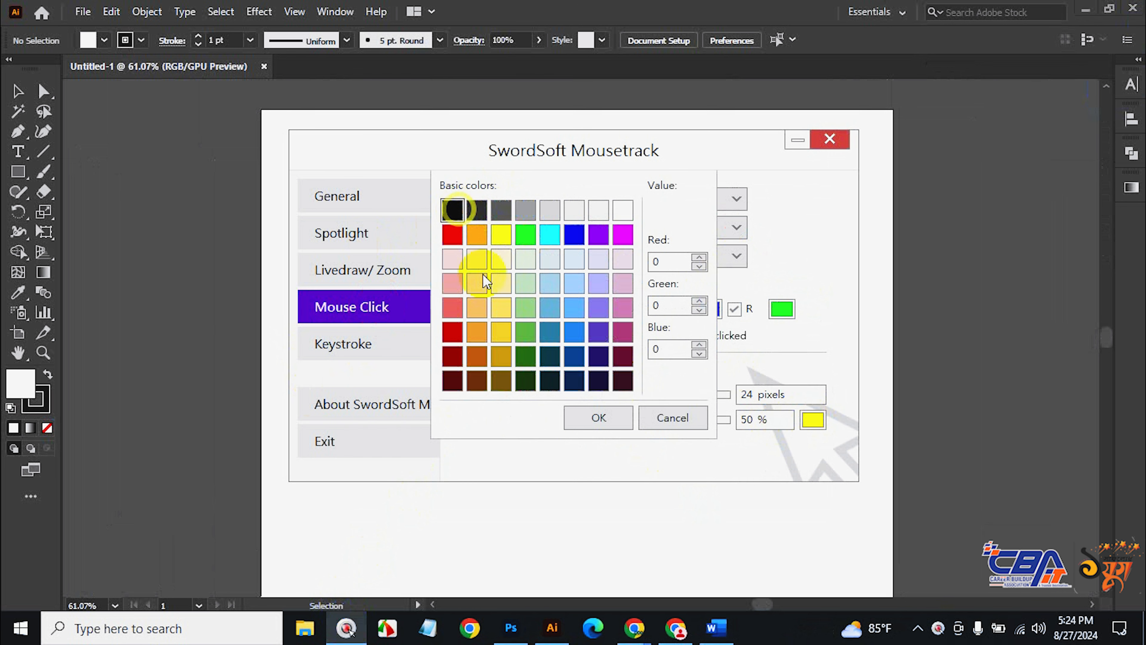
{"action": "left_click", "coordinate": [599, 417]}
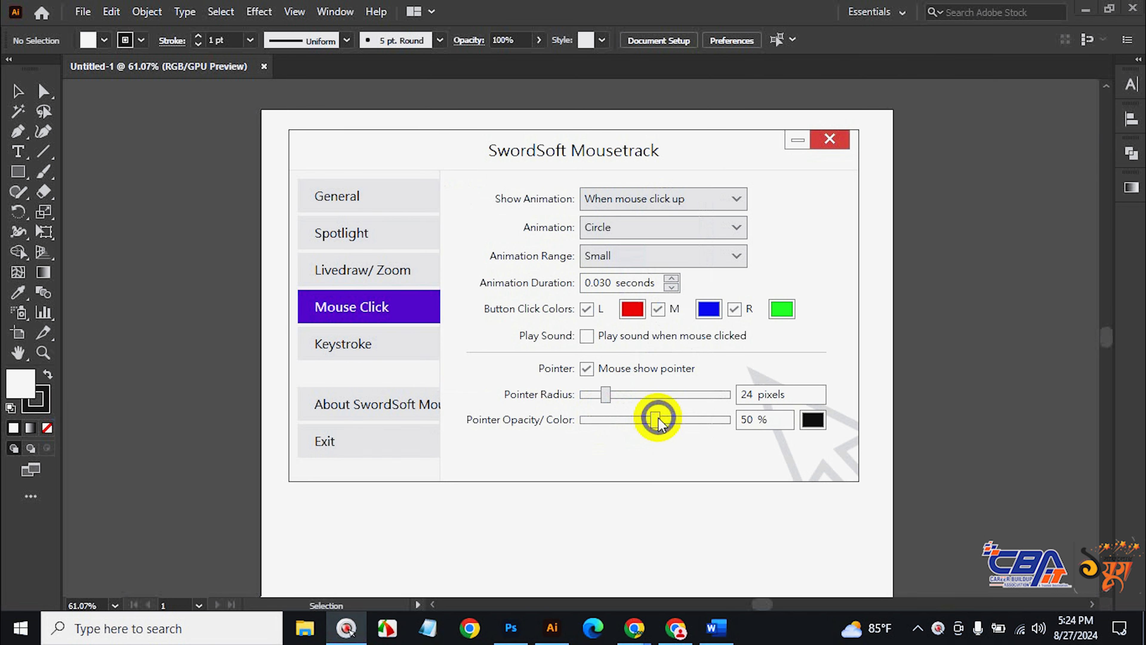
Set the pointer highlight's opacity to 60% and its radius to 16 pixels, and minimize the Mousetrack settings.
{"action": "left_click_drag", "start_coordinate": [657, 417], "coordinate": [670, 418]}
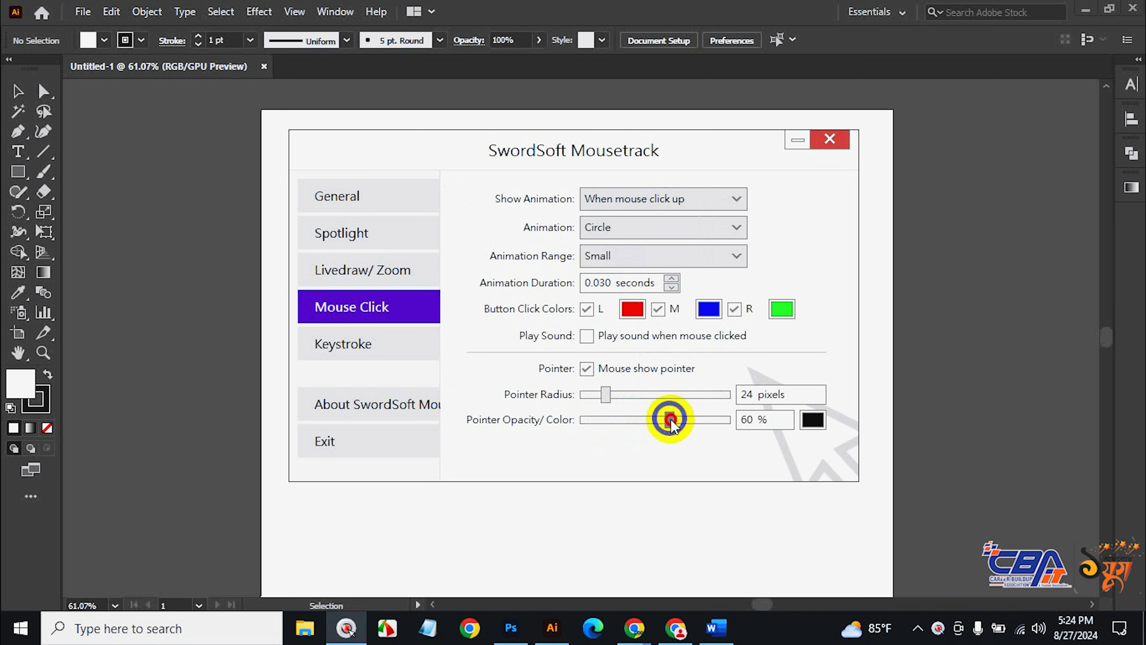
{"action": "left_click_drag", "start_coordinate": [609, 398], "coordinate": [575, 397]}
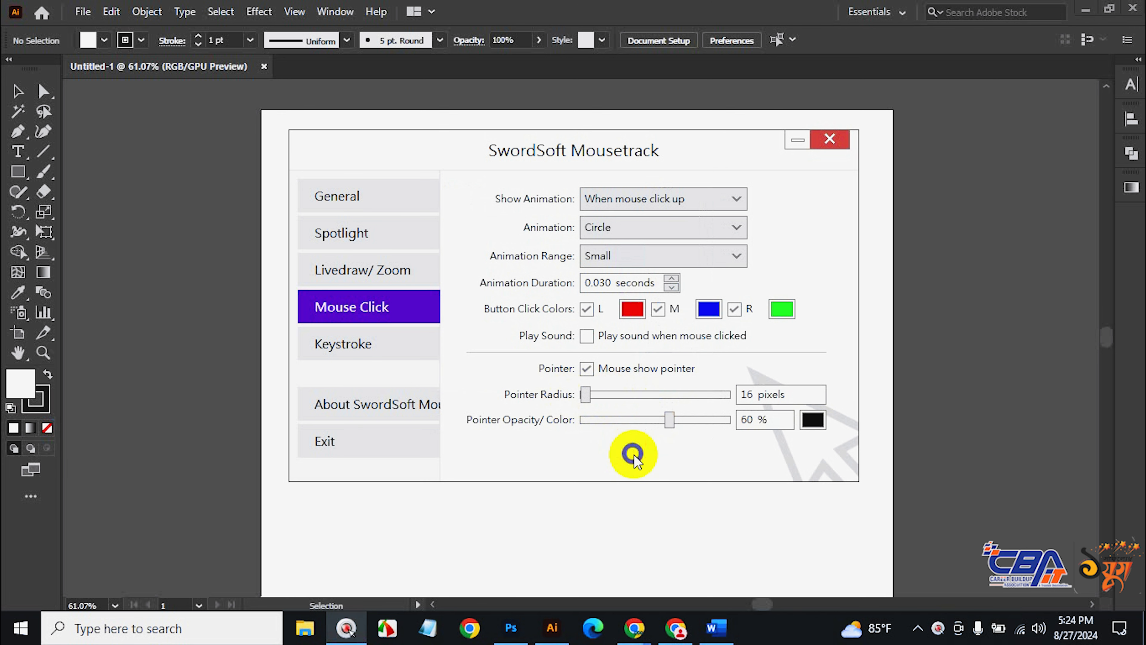
{"action": "left_click", "coordinate": [798, 140]}
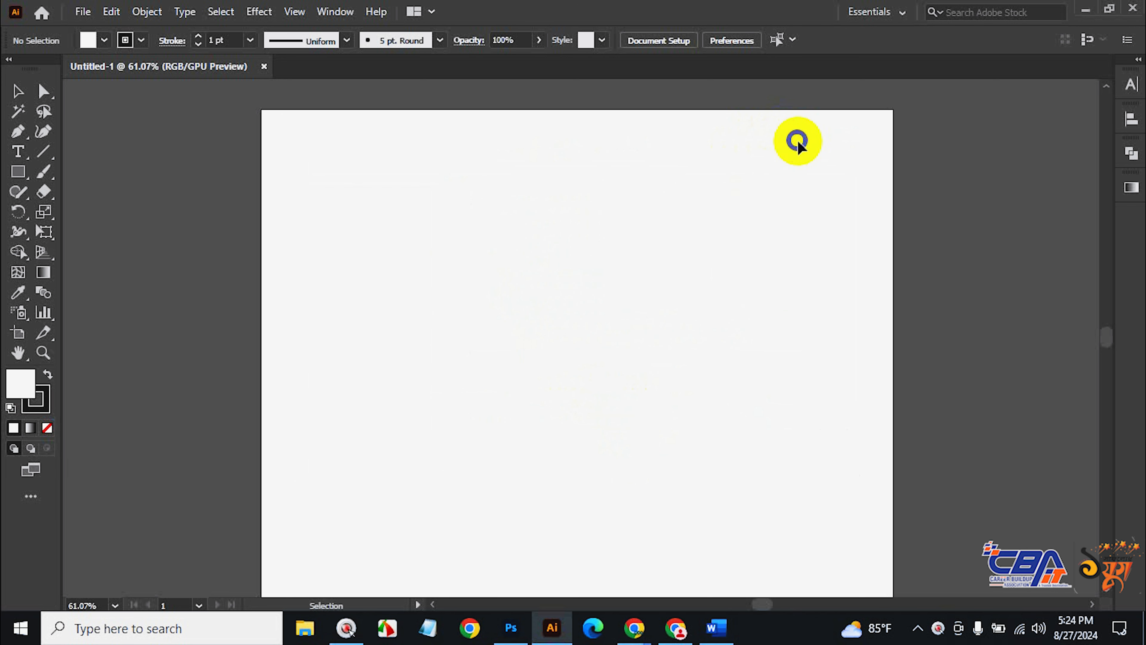
{"action": "key", "text": "space"}
{"action": "left_click_drag", "start_coordinate": [624, 237], "coordinate": [576, 234]}
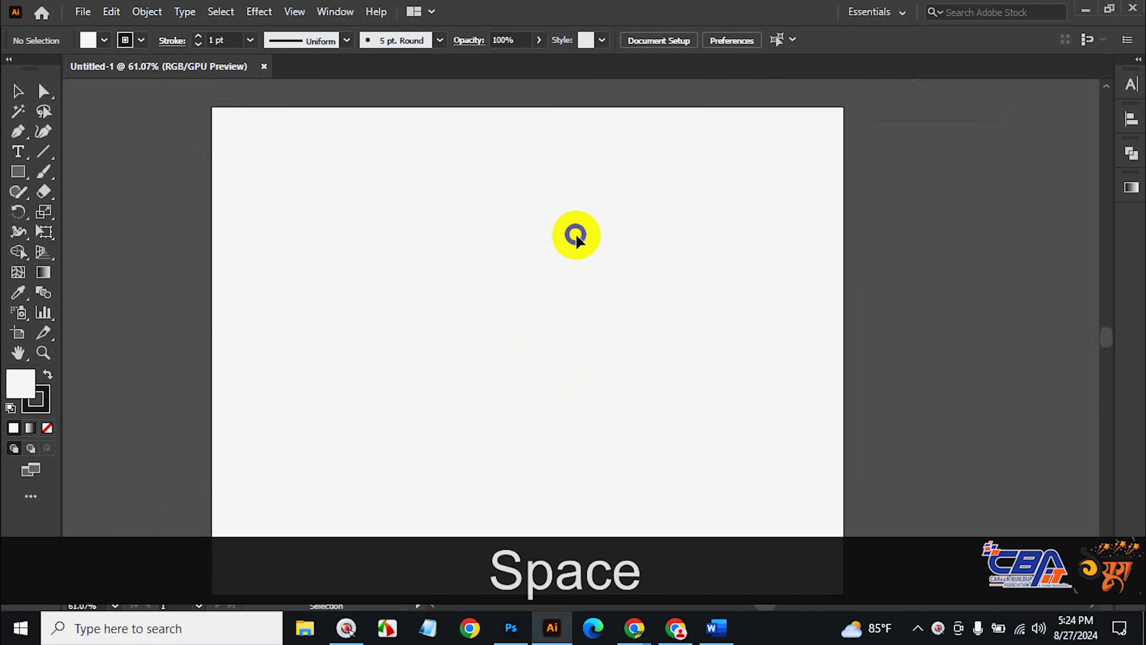
{"action": "key", "text": "space"}
{"action": "left_click_drag", "start_coordinate": [584, 253], "coordinate": [660, 246]}
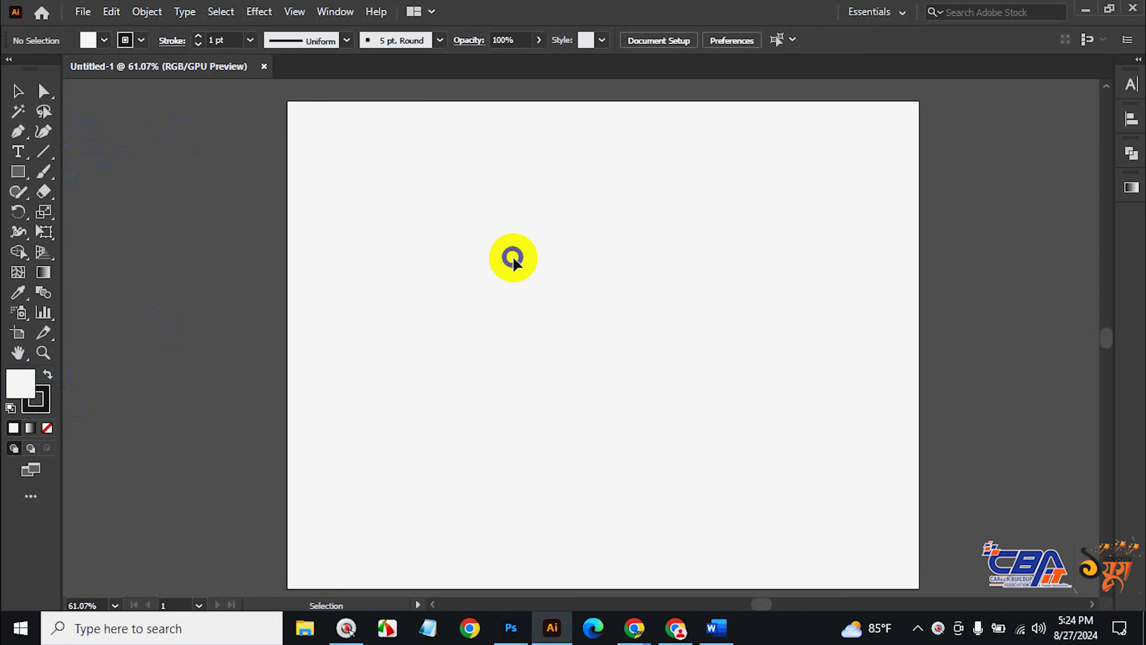
{"action": "key", "text": "space"}
{"action": "left_click_drag", "start_coordinate": [622, 336], "coordinate": [612, 322]}
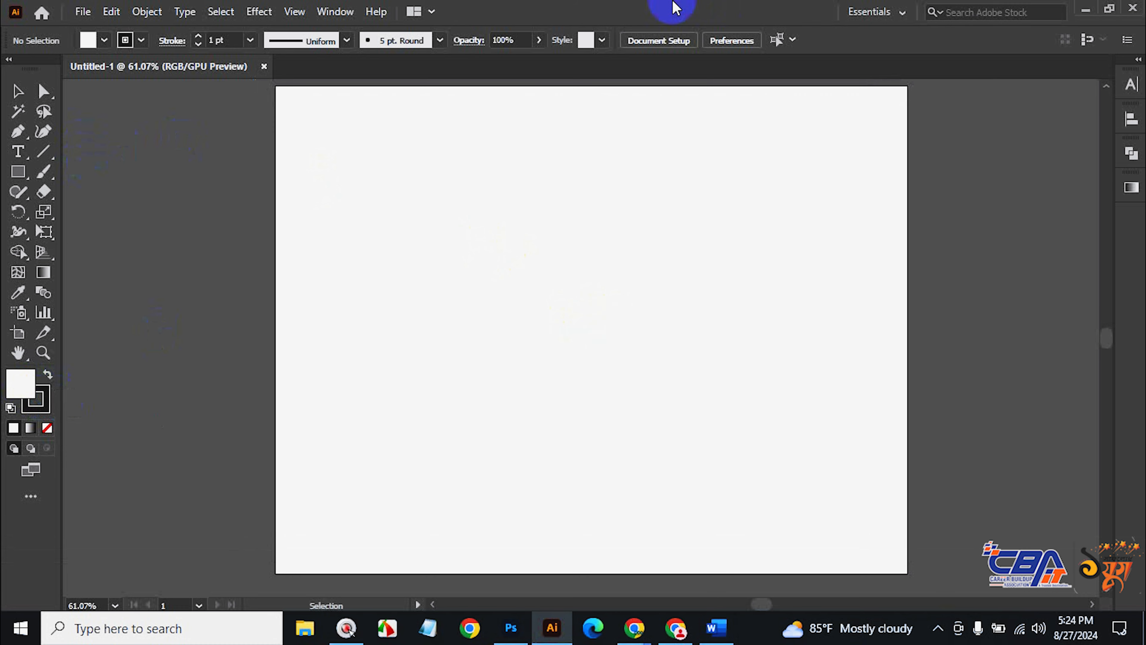
Switch to Chrome and search Google for "chorki logo" in a new tab.
{"action": "left_click", "coordinate": [674, 639]}
{"action": "left_click", "coordinate": [250, 17]}
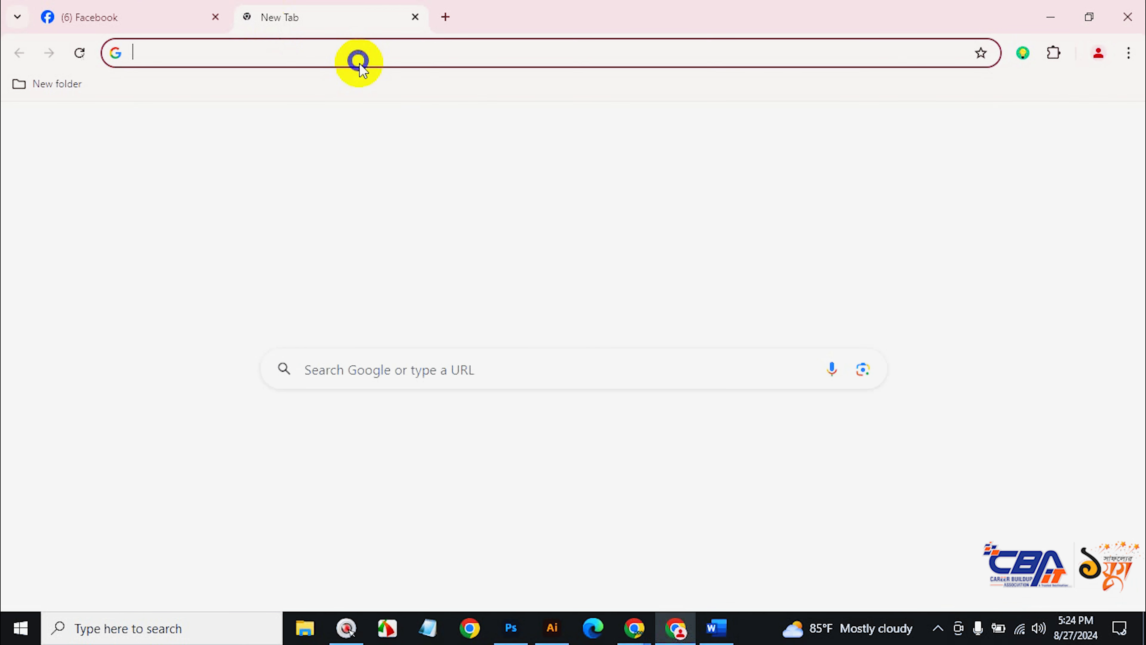
{"action": "left_click", "coordinate": [358, 53]}
{"action": "type", "text": "ch"}
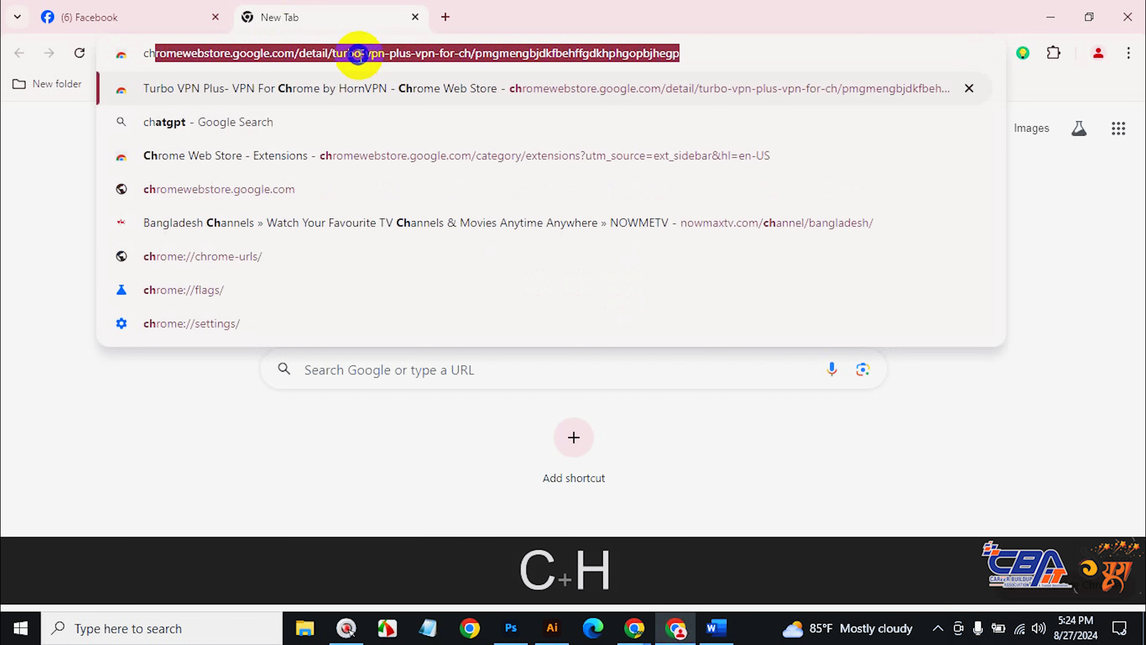
{"action": "type", "text": "ork"}
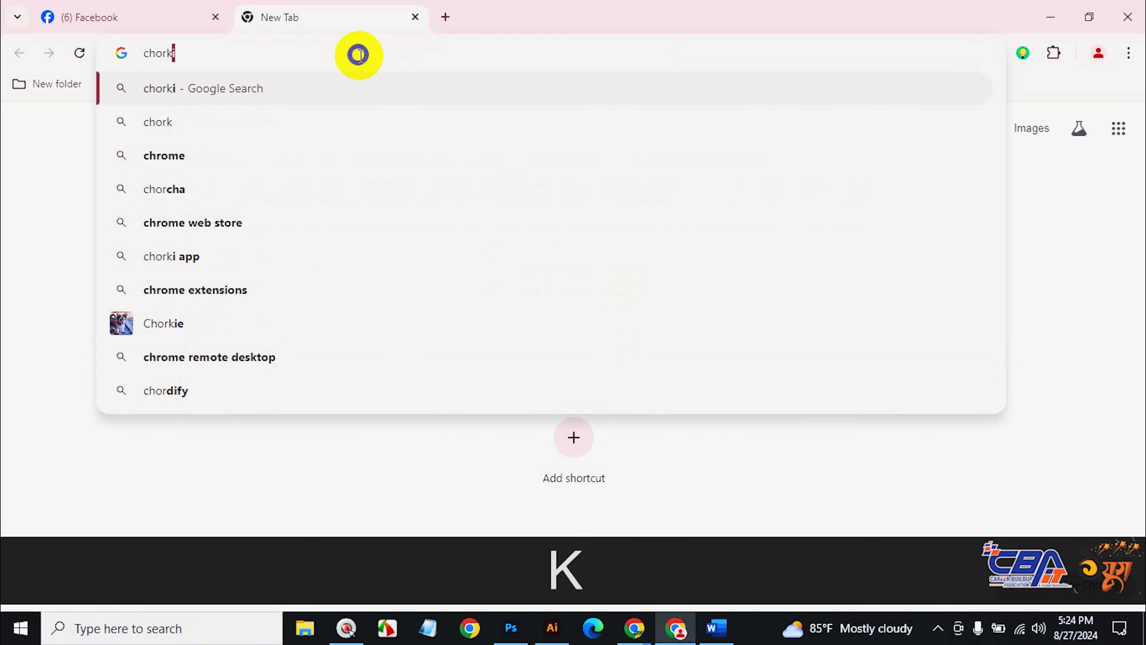
{"action": "type", "text": "i logo"}
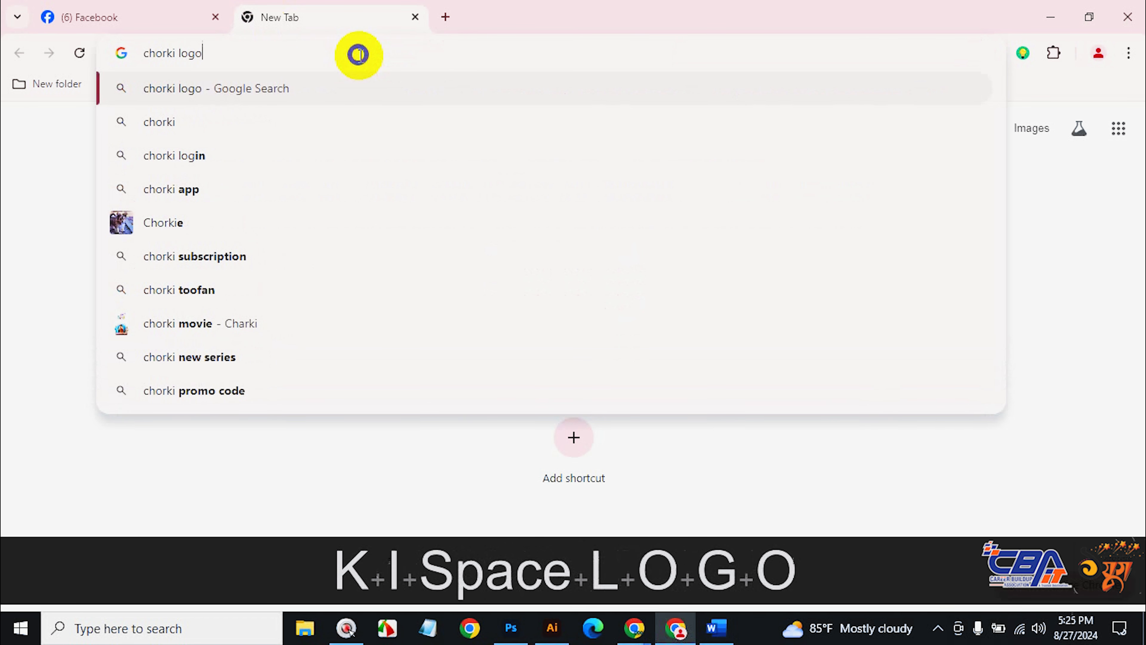
{"action": "key", "text": "Return"}
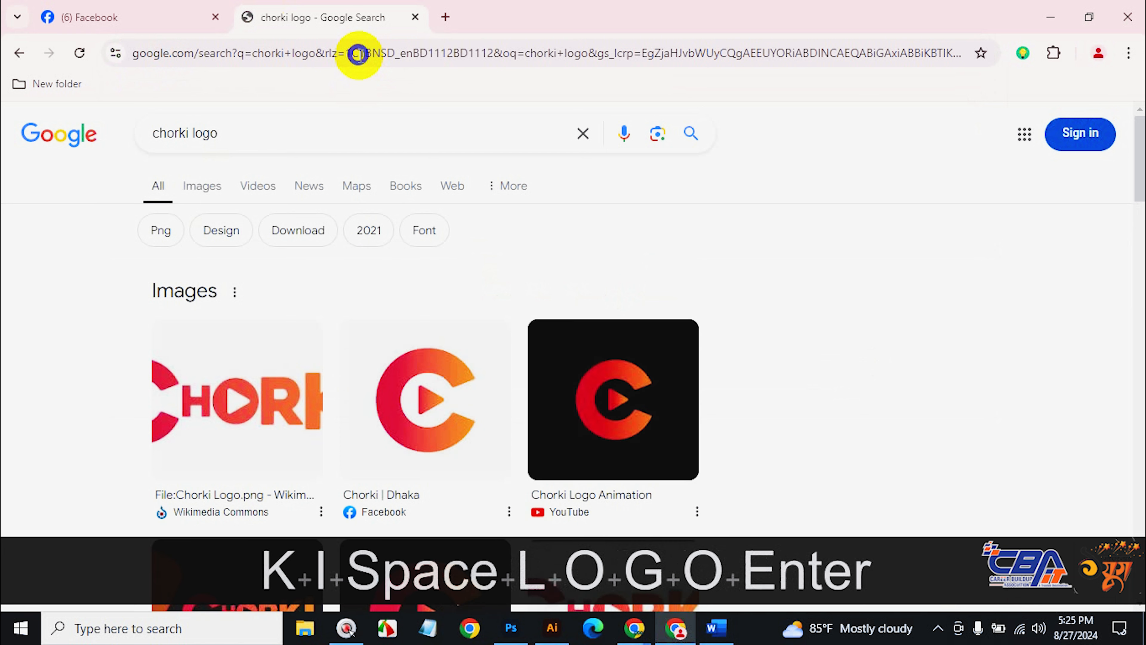
Shorten the Google query to "chorki" and show the image results.
{"action": "left_click", "coordinate": [235, 126]}
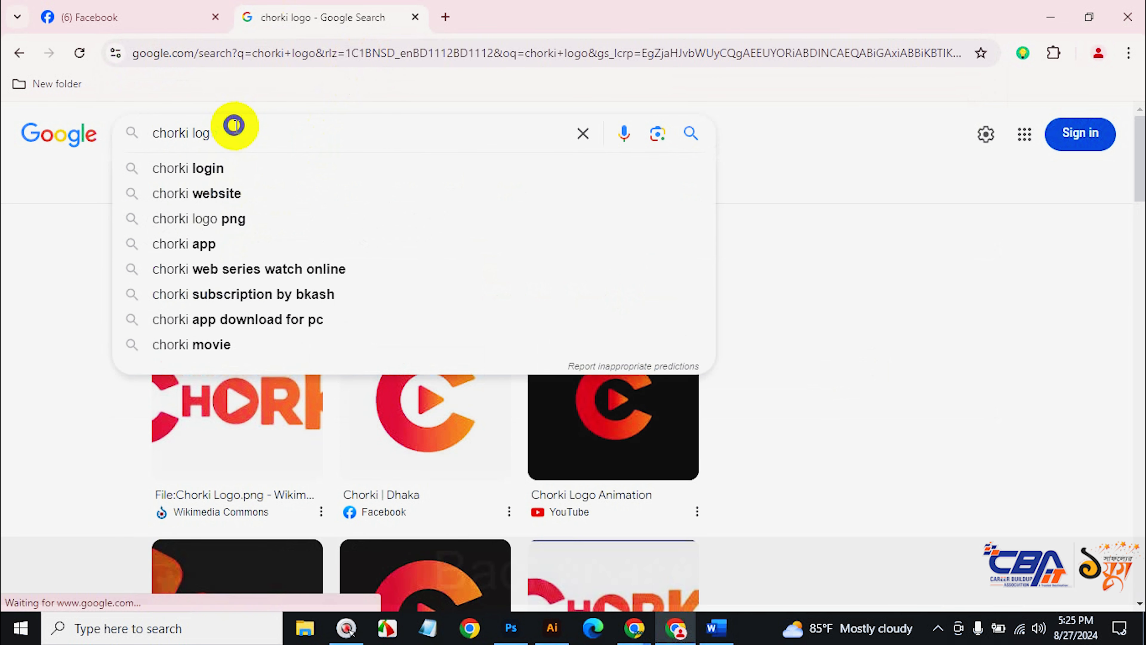
{"action": "key", "text": "BackSpace"}
{"action": "key", "text": "BackSpace"}
{"action": "key", "text": "BackSpace"}
{"action": "key", "text": "BackSpace"}
{"action": "key", "text": "BackSpace"}
{"action": "key", "text": "Return"}
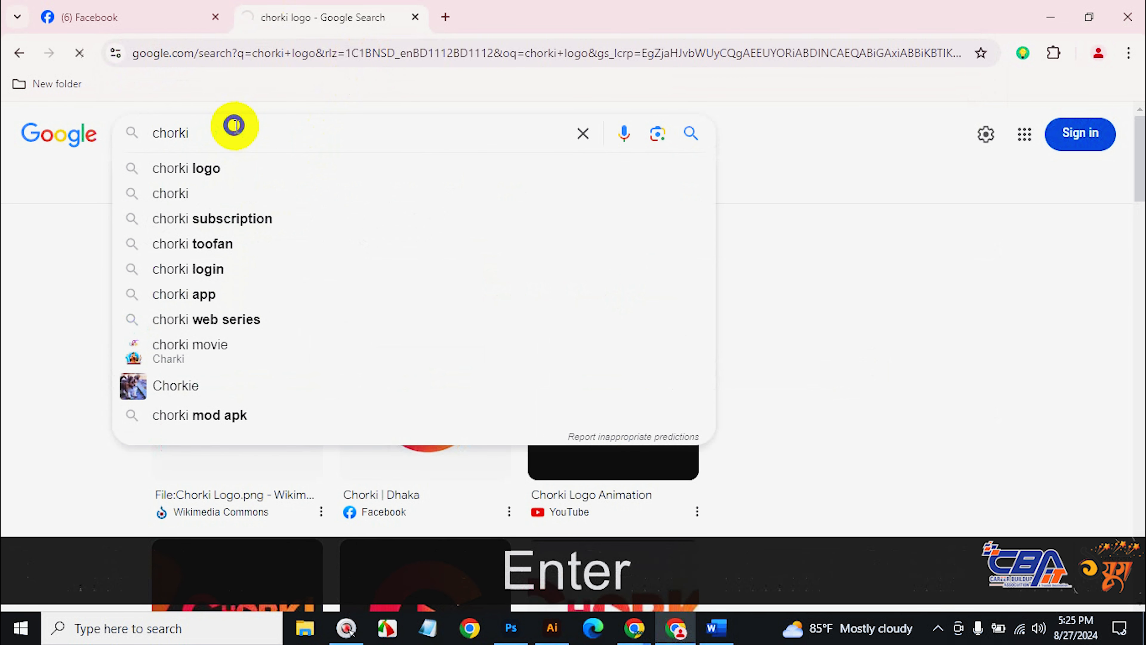
{"action": "left_click", "coordinate": [219, 187]}
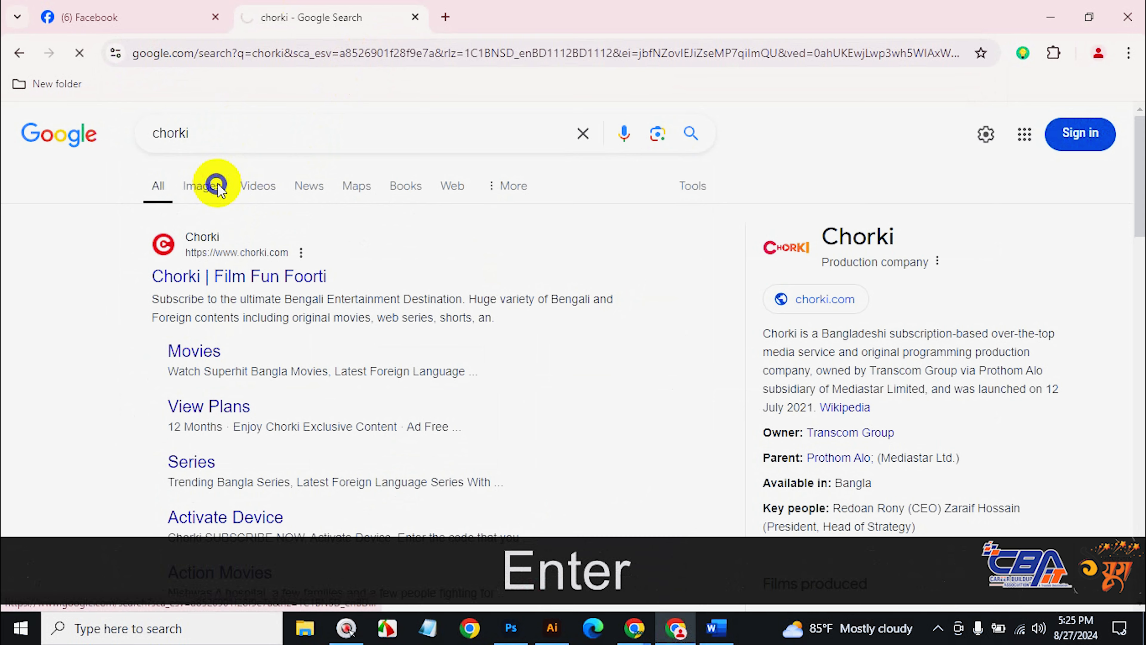
Browse the chorki image results and open the four-blade pinwheel picture from Chorki.com.bd in the preview.
{"action": "scroll", "coordinate": [204, 285], "scroll_direction": "down", "scroll_amount": 3}
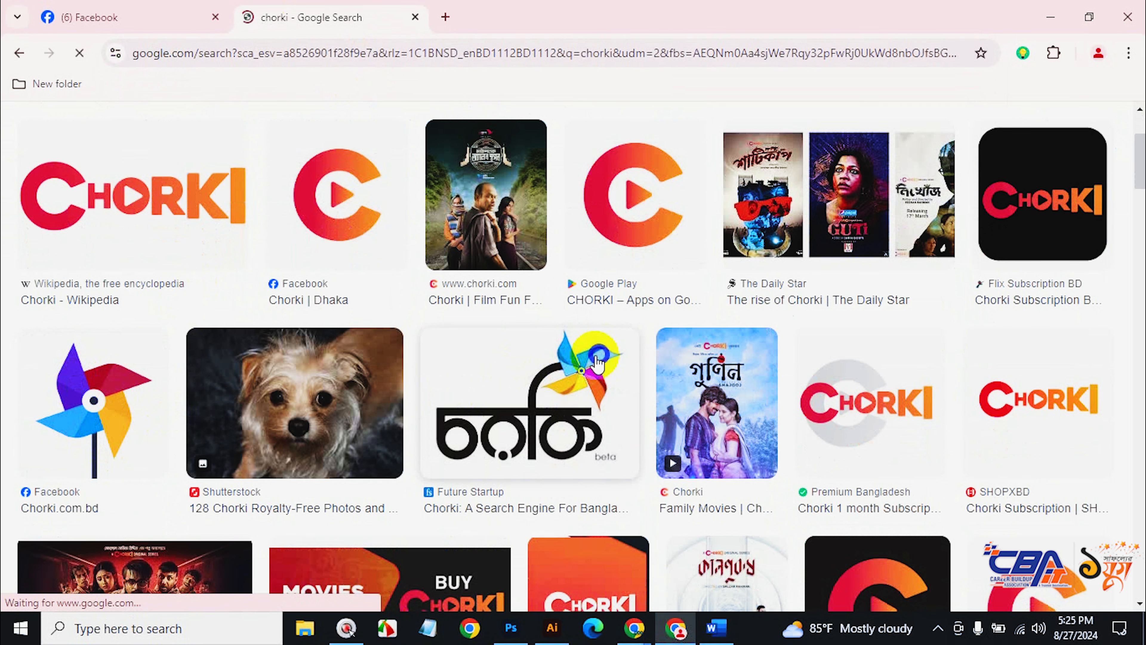
{"action": "scroll", "coordinate": [589, 388], "scroll_direction": "down", "scroll_amount": 6}
{"action": "scroll", "coordinate": [589, 388], "scroll_direction": "down", "scroll_amount": 5}
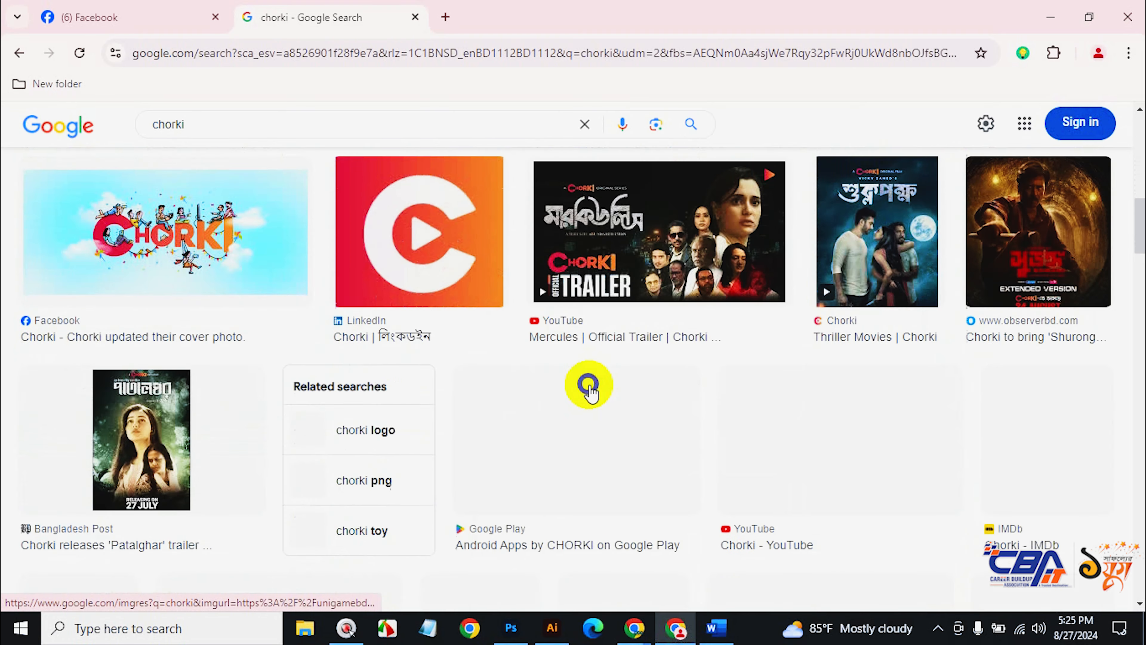
{"action": "scroll", "coordinate": [589, 388], "scroll_direction": "down", "scroll_amount": 9}
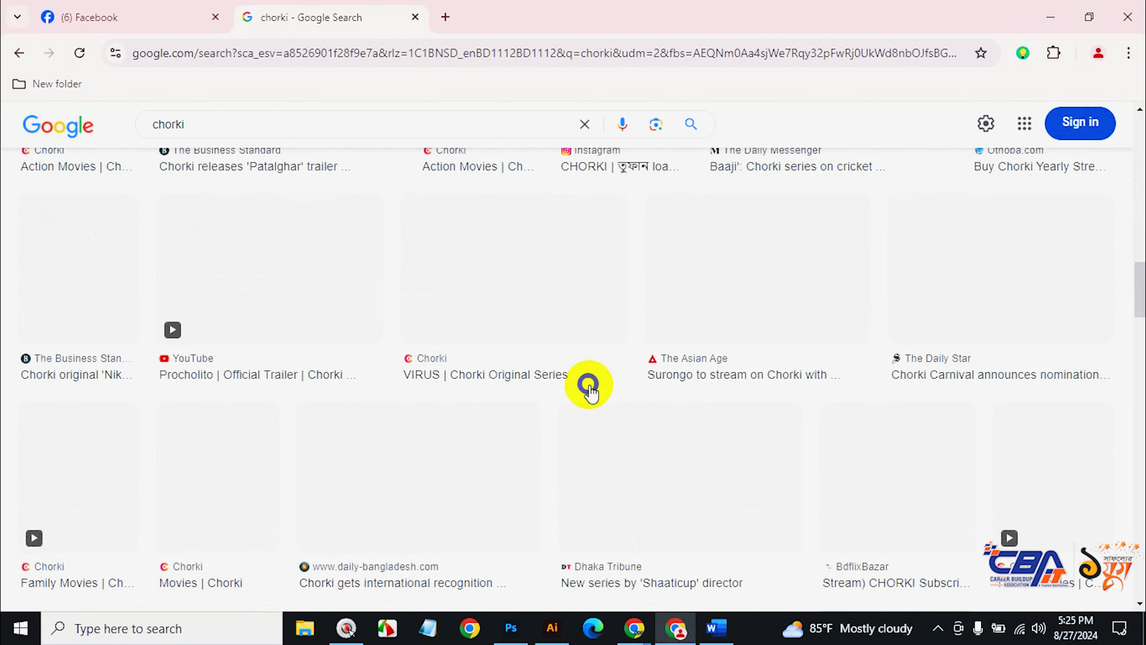
{"action": "scroll", "coordinate": [589, 388], "scroll_direction": "up", "scroll_amount": 10}
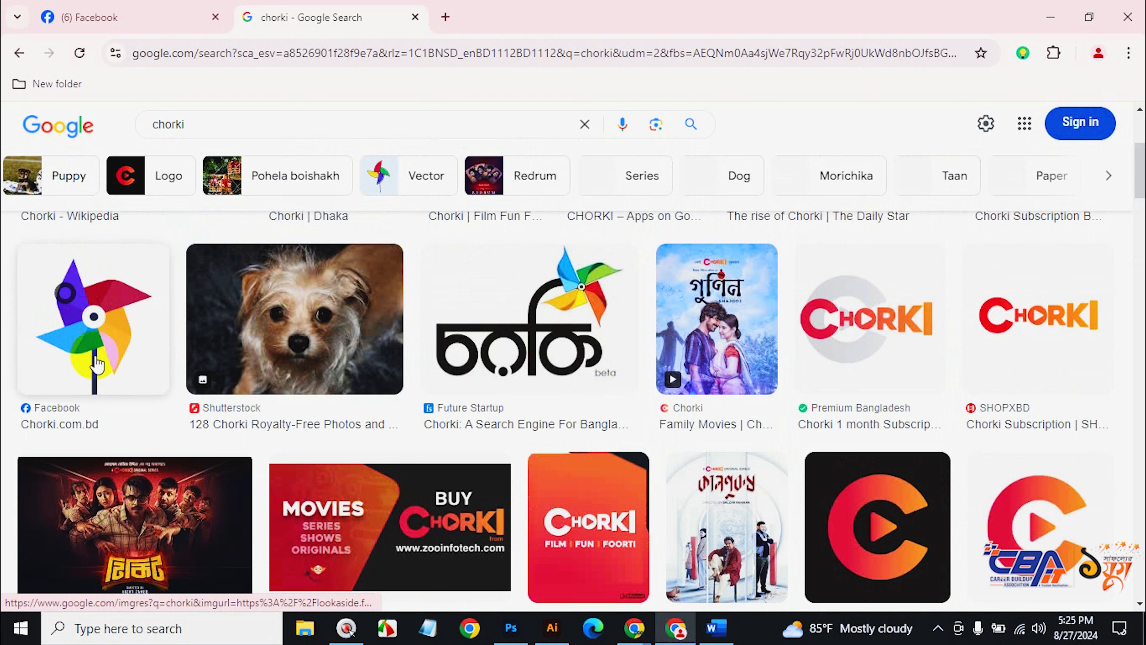
{"action": "left_click", "coordinate": [146, 285]}
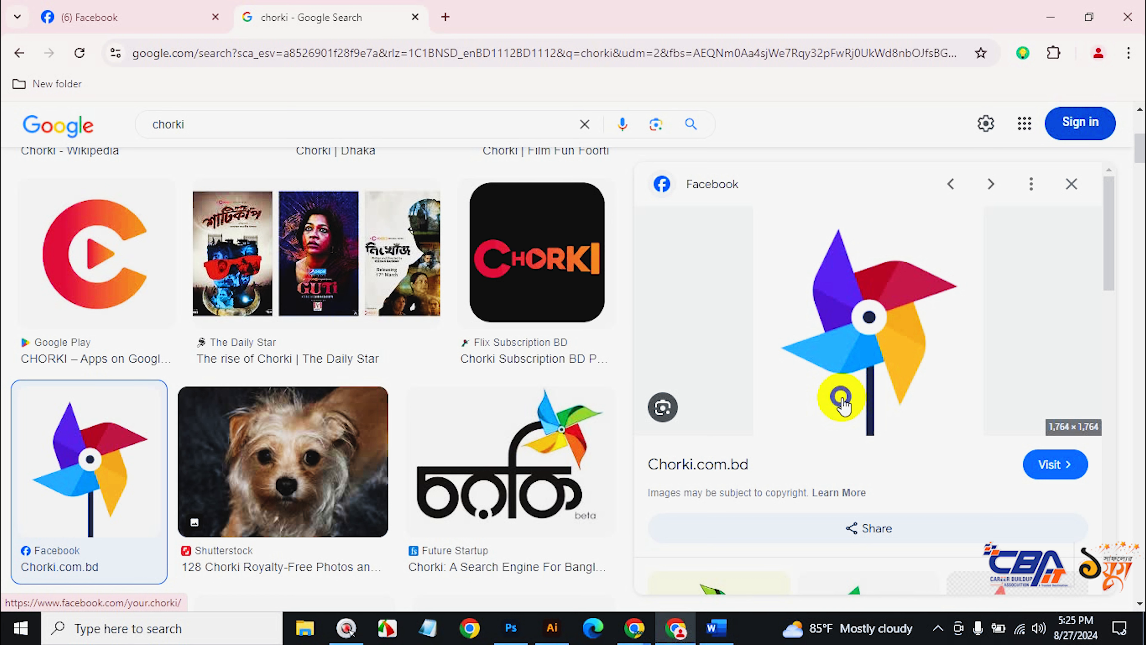
Copy the previewed pinwheel image, switch to Illustrator and paste it onto the blank artboard.
{"action": "right_click", "coordinate": [845, 290]}
{"action": "left_click", "coordinate": [935, 491]}
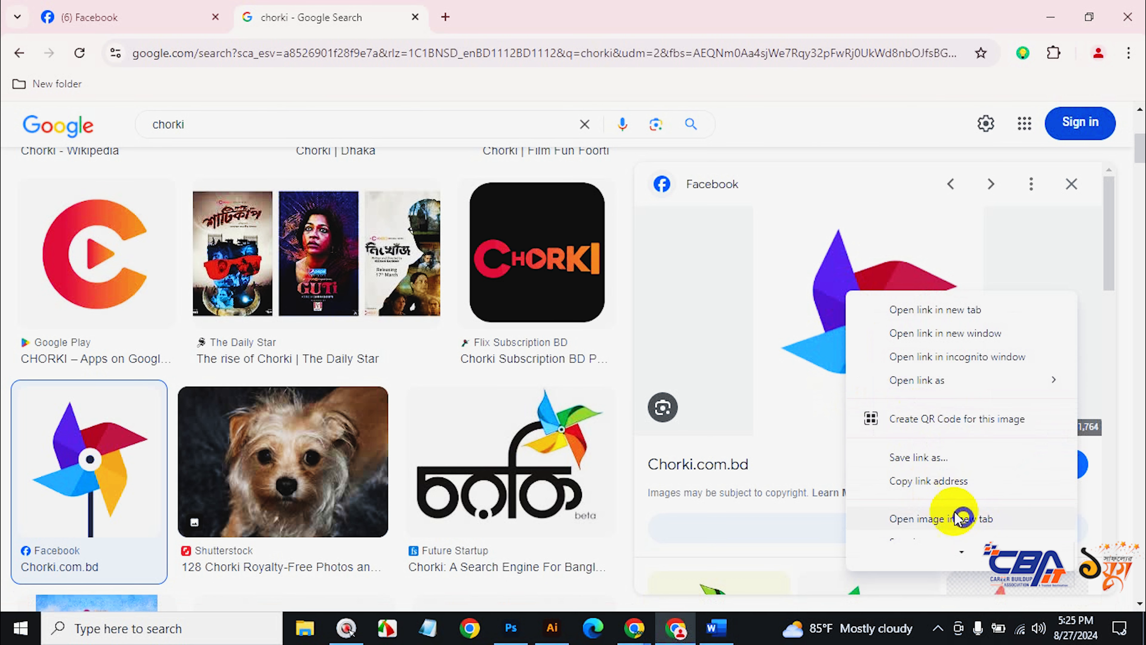
{"action": "mouse_move", "coordinate": [898, 566]}
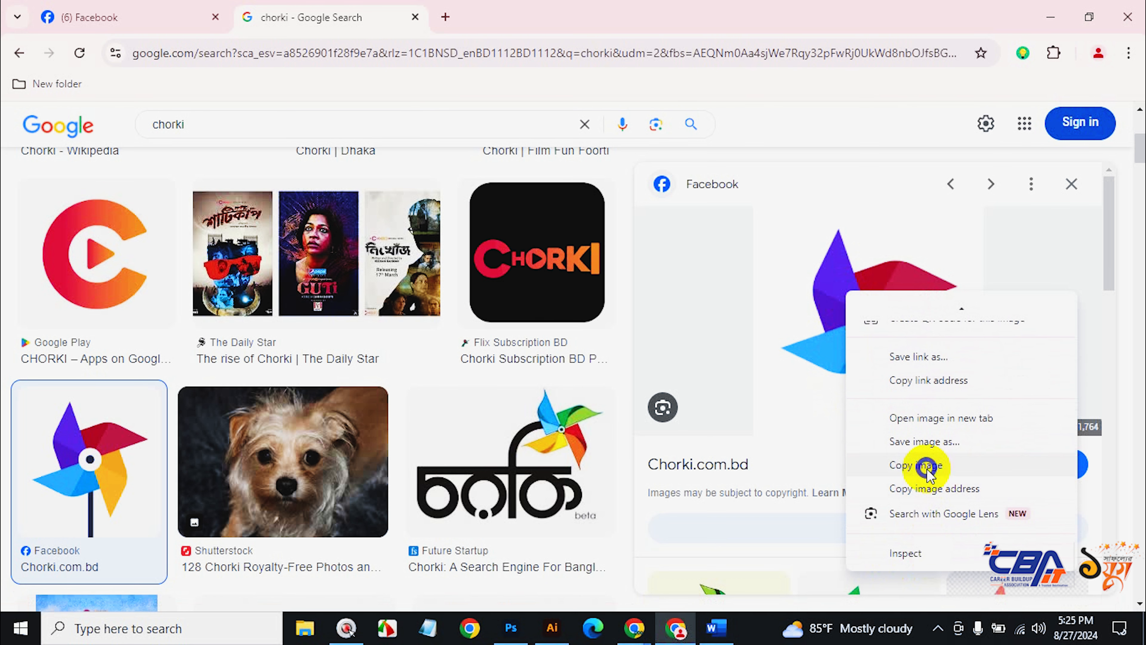
{"action": "left_click", "coordinate": [925, 467]}
{"action": "left_click", "coordinate": [552, 628]}
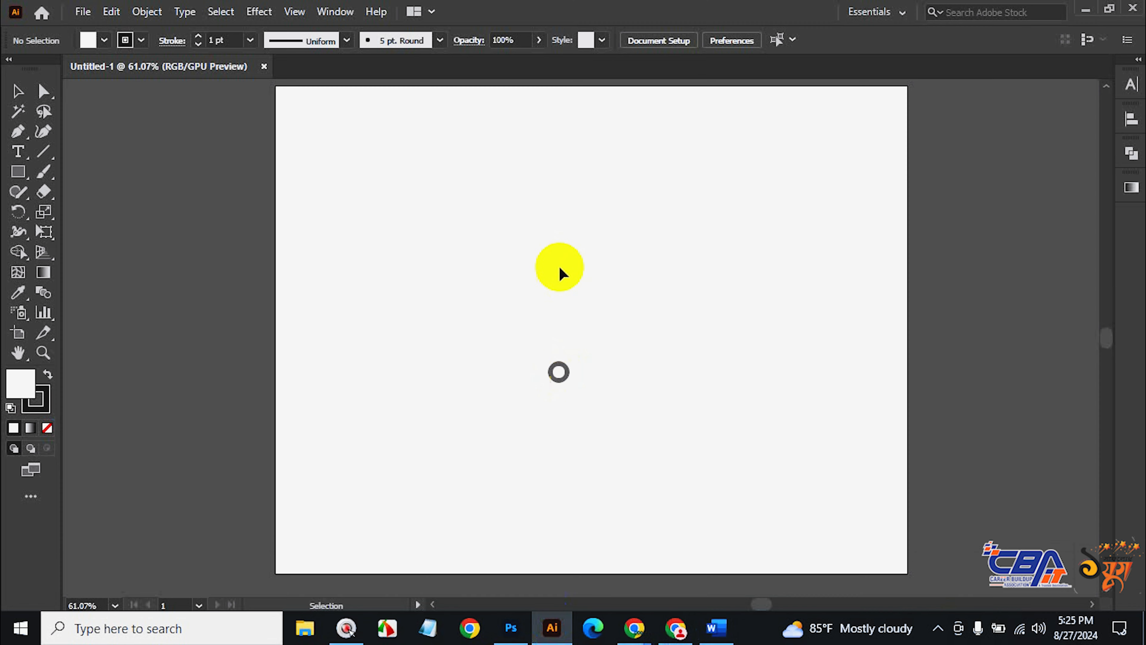
{"action": "key", "text": "ctrl+v"}
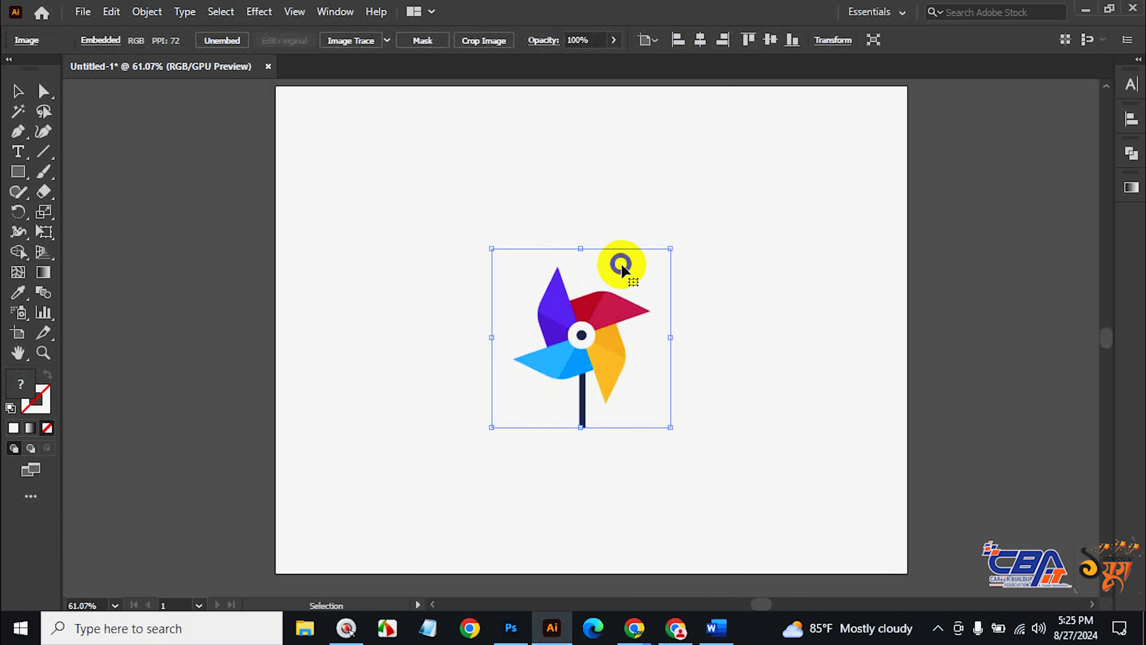
Enlarge the pinwheel image, align it to the artboard's upper-left corner, and deselect it.
{"action": "left_click_drag", "start_coordinate": [670, 426], "coordinate": [712, 470]}
{"action": "left_click_drag", "start_coordinate": [582, 334], "coordinate": [420, 220]}
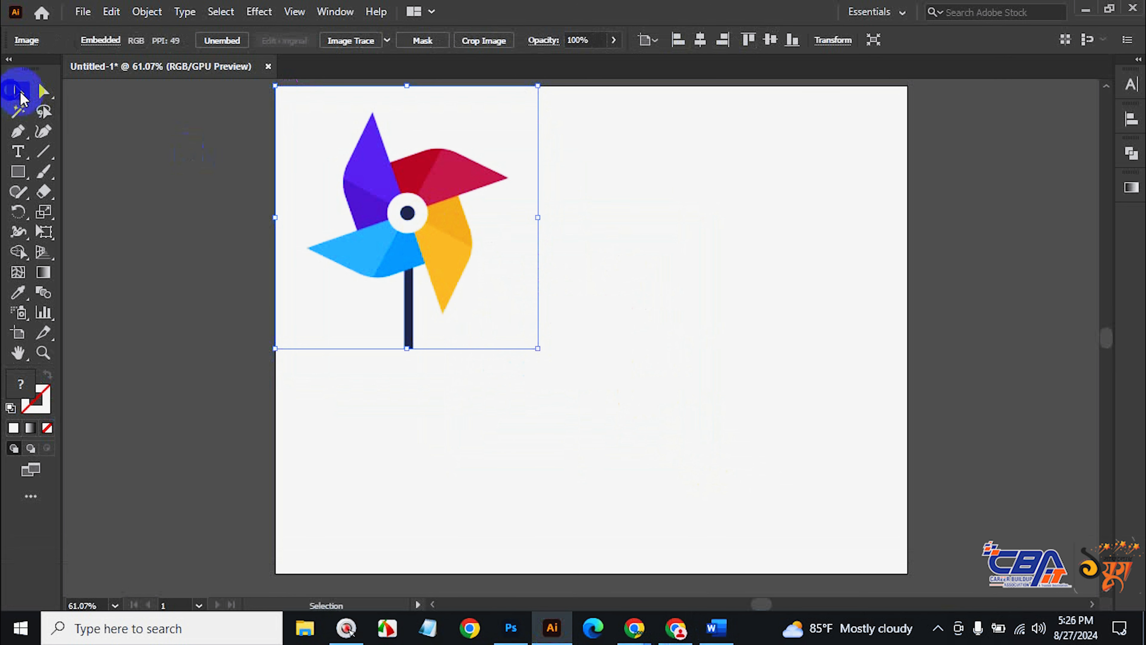
{"action": "left_click", "coordinate": [722, 353]}
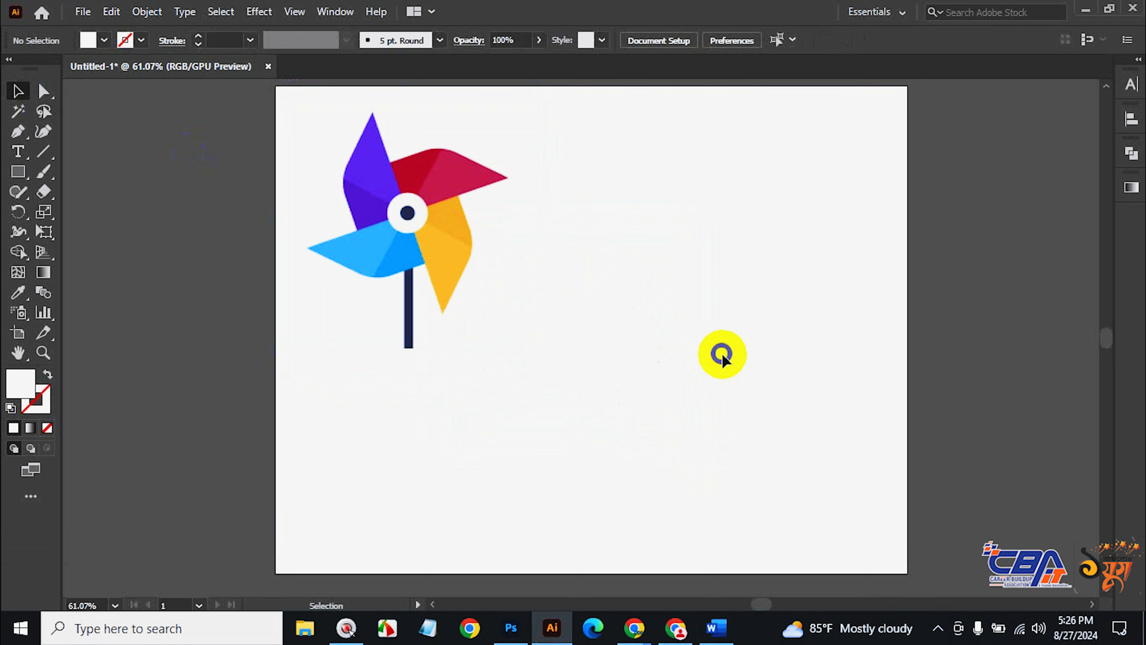
{"action": "left_click", "coordinate": [410, 327]}
{"action": "left_click", "coordinate": [641, 347]}
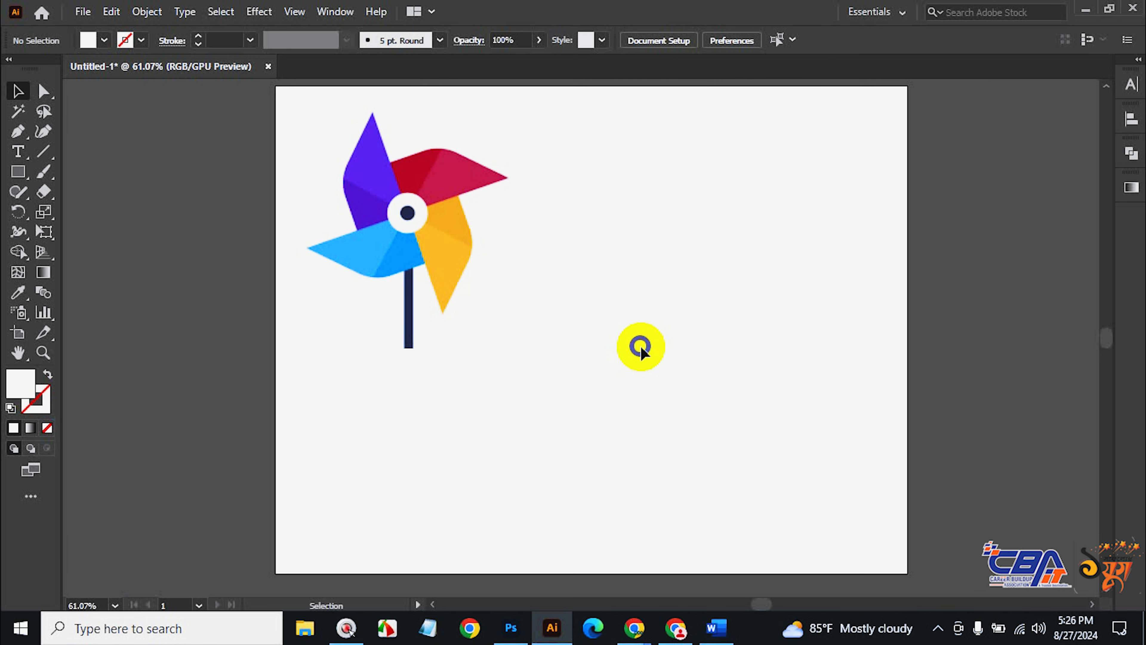
Draw a rectangle about 3.67 by 1.68 in beside the pinwheel with the Rectangle tool.
{"action": "left_click", "coordinate": [18, 171]}
{"action": "left_click_drag", "start_coordinate": [660, 336], "coordinate": [762, 353]}
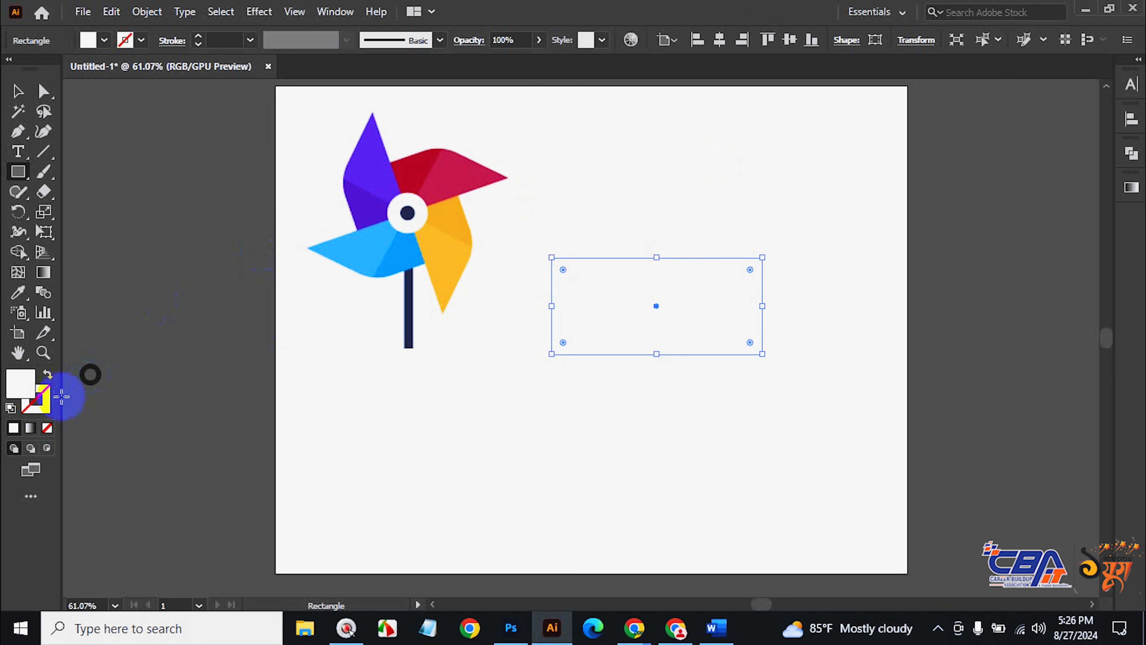
{"action": "left_click", "coordinate": [429, 344]}
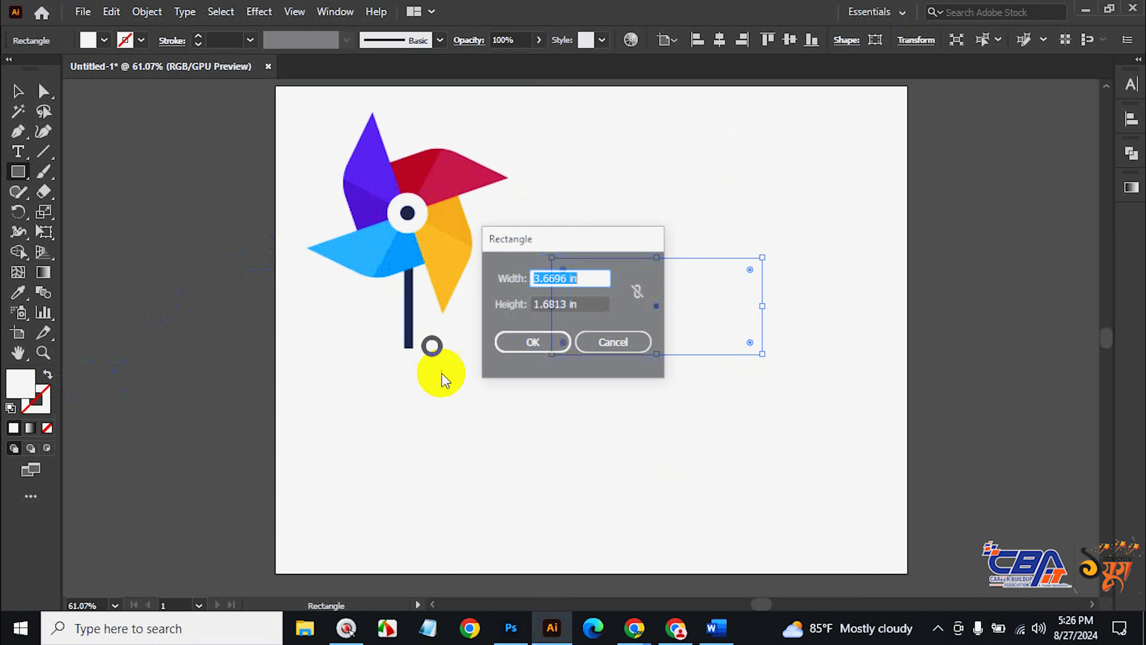
{"action": "left_click", "coordinate": [611, 342]}
{"action": "left_click", "coordinate": [18, 91]}
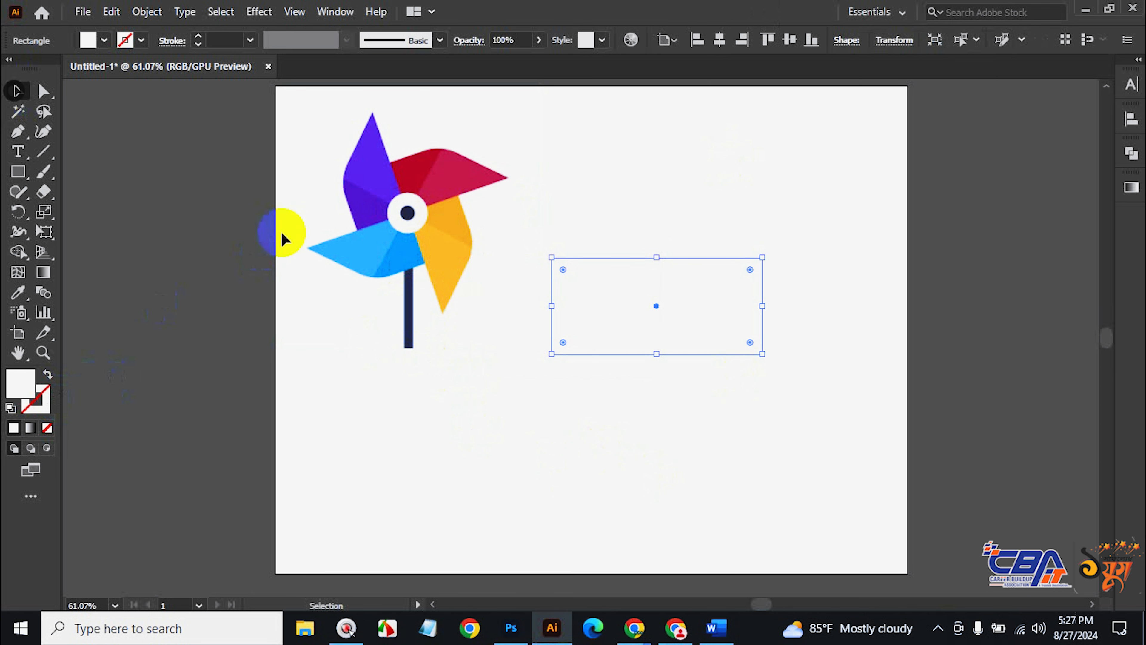
Lock the pinwheel image in place and select the white rectangle beside it.
{"action": "left_click", "coordinate": [427, 228]}
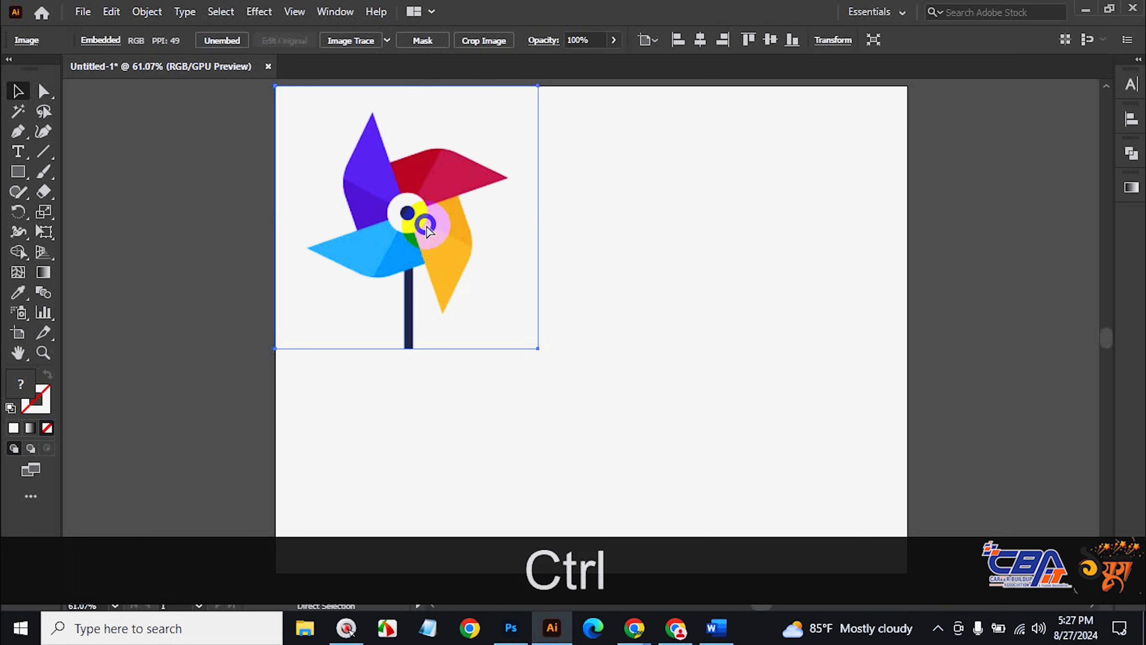
{"action": "key", "text": "ctrl+2"}
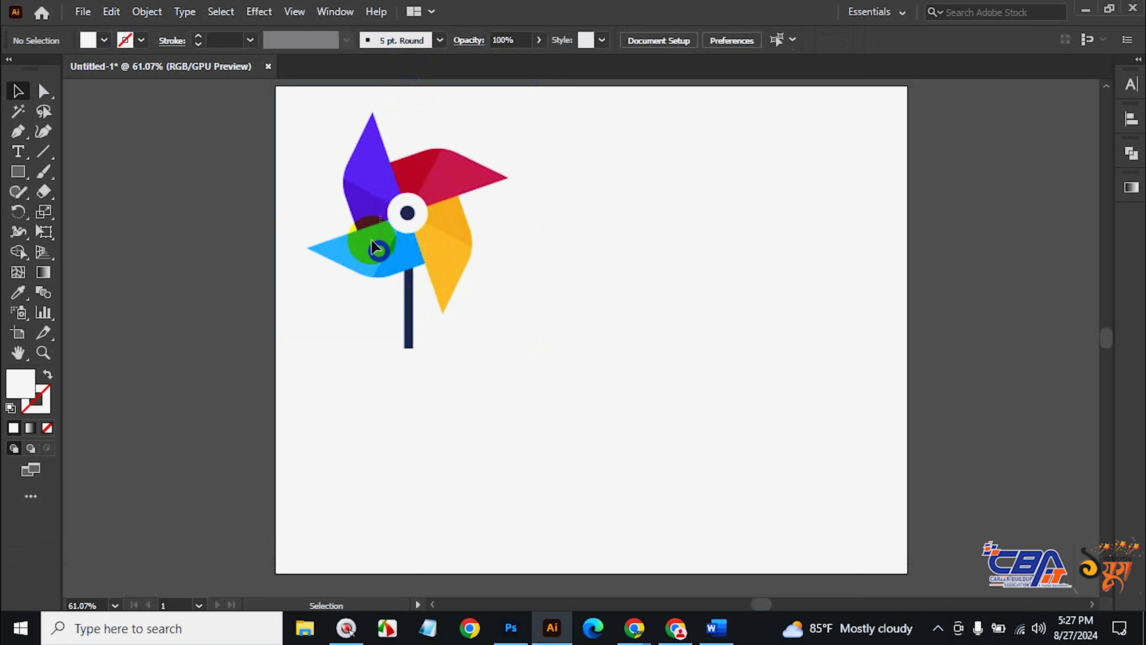
{"action": "left_click_drag", "start_coordinate": [719, 195], "coordinate": [796, 497]}
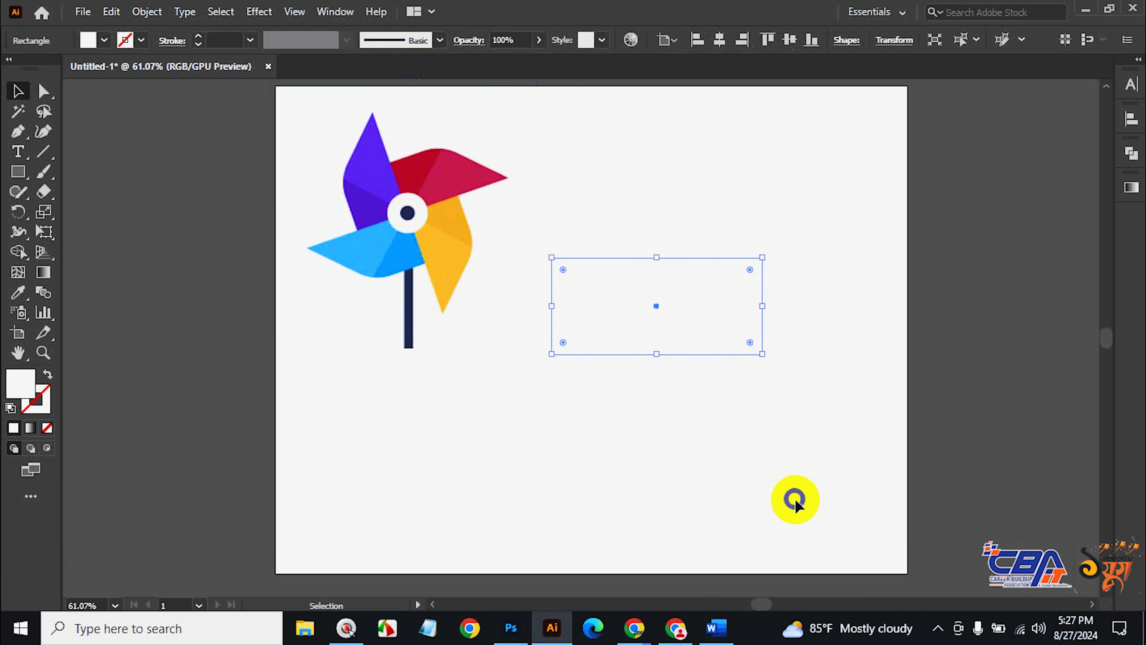
{"action": "key", "text": "Delete"}
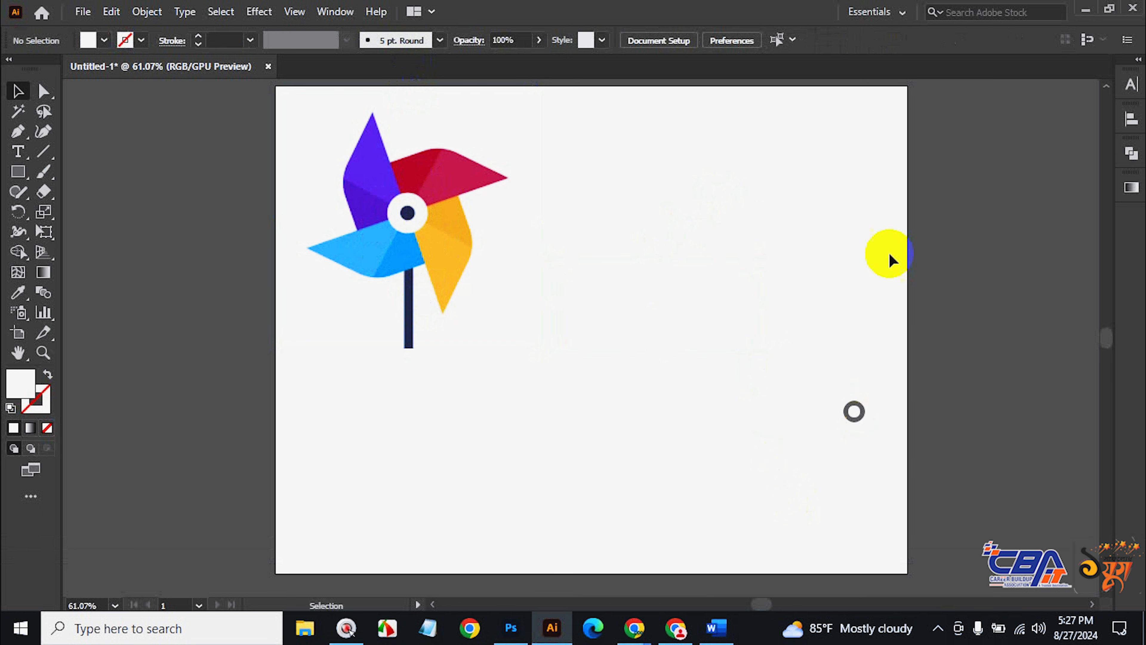
{"action": "left_click_drag", "start_coordinate": [809, 167], "coordinate": [612, 559]}
{"action": "left_click", "coordinate": [806, 442]}
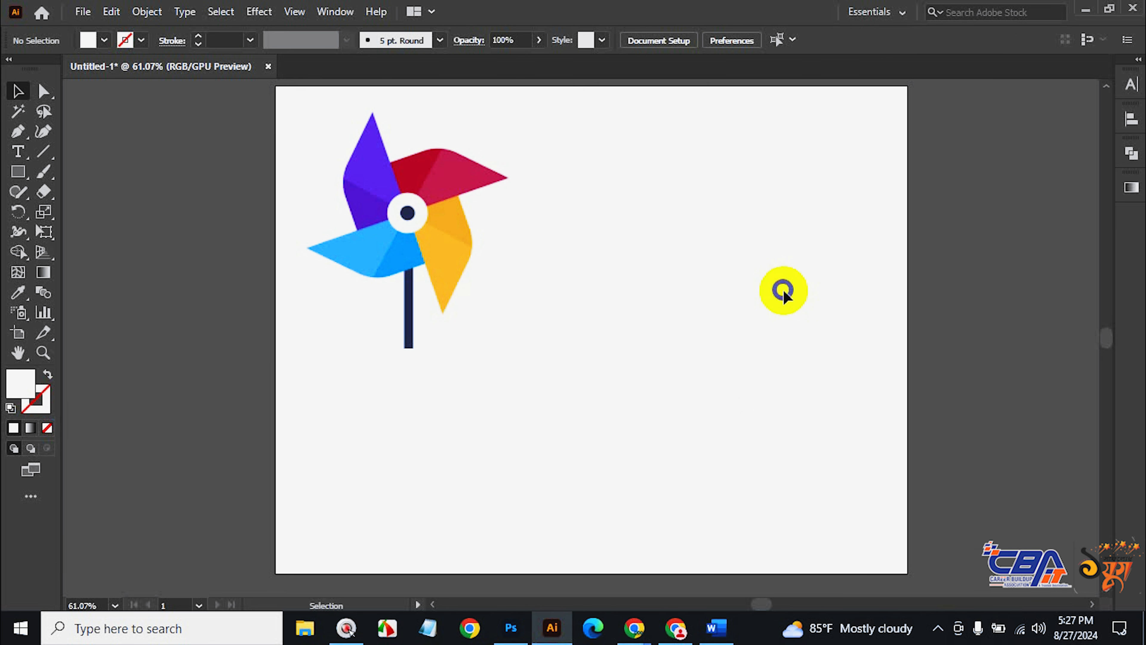
{"action": "left_click_drag", "start_coordinate": [791, 236], "coordinate": [693, 461]}
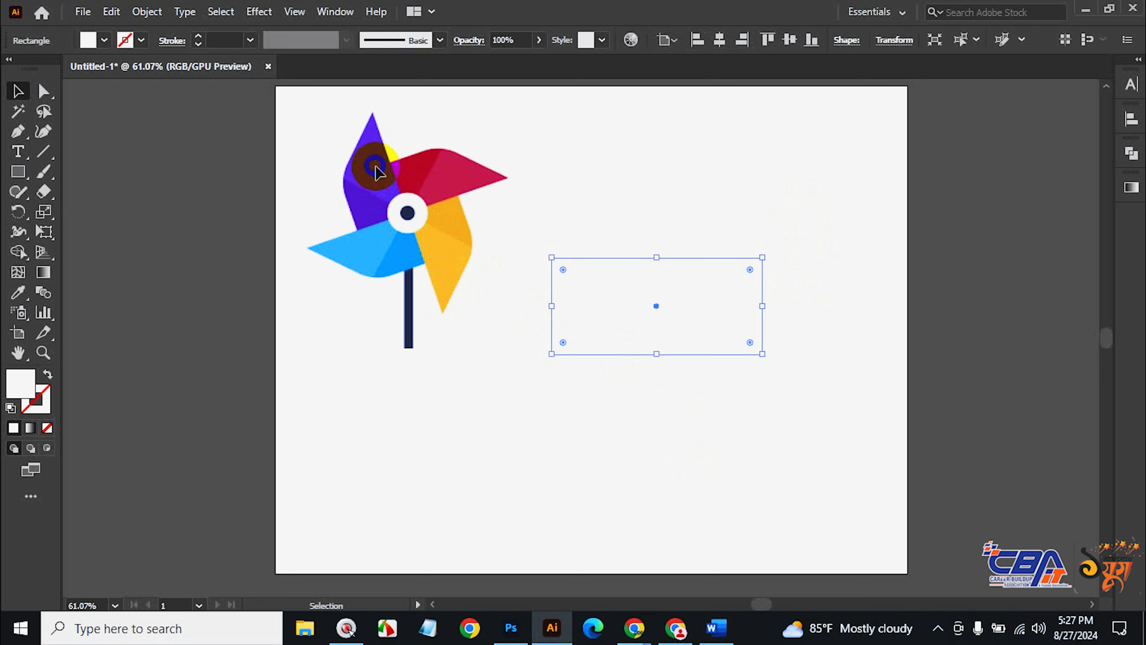
Sample the pinwheel's orange, dark red, violet and blue onto the rectangle with the Eyedropper, ending with the lighter crimson of the red blade.
{"action": "left_click", "coordinate": [20, 294]}
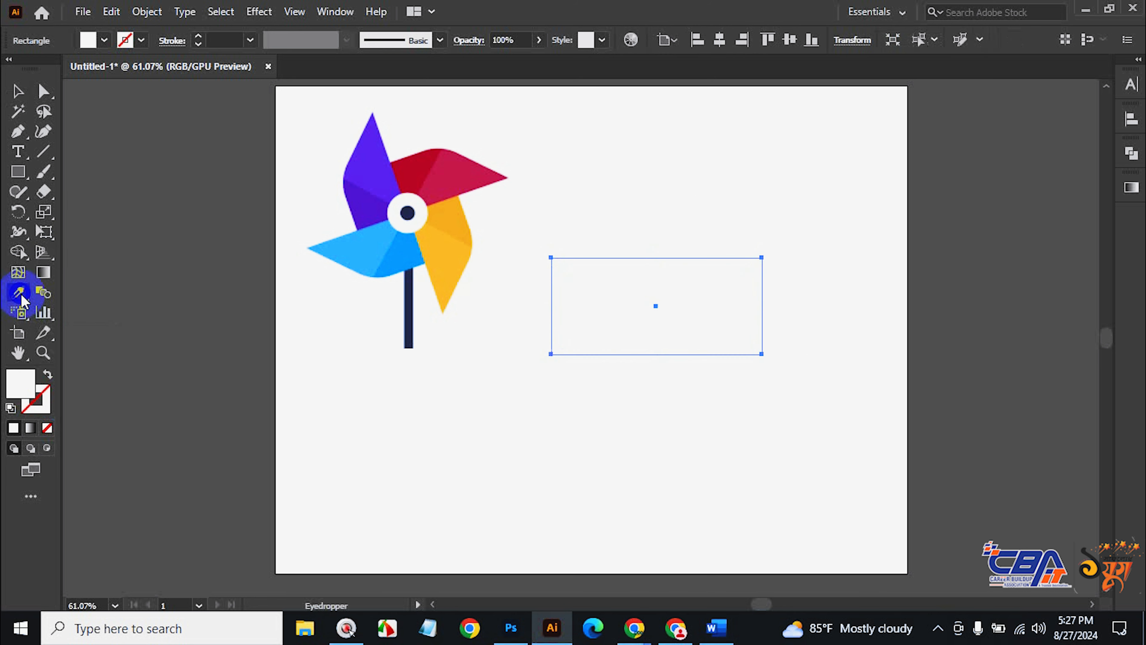
{"action": "left_click", "coordinate": [18, 92]}
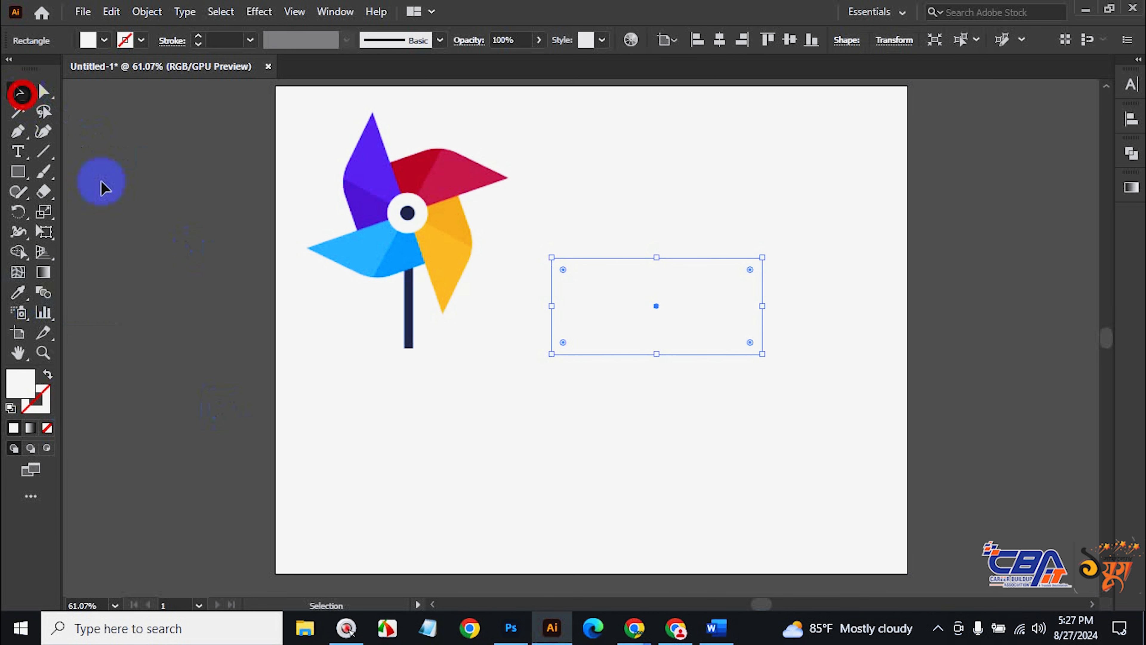
{"action": "key", "text": "i"}
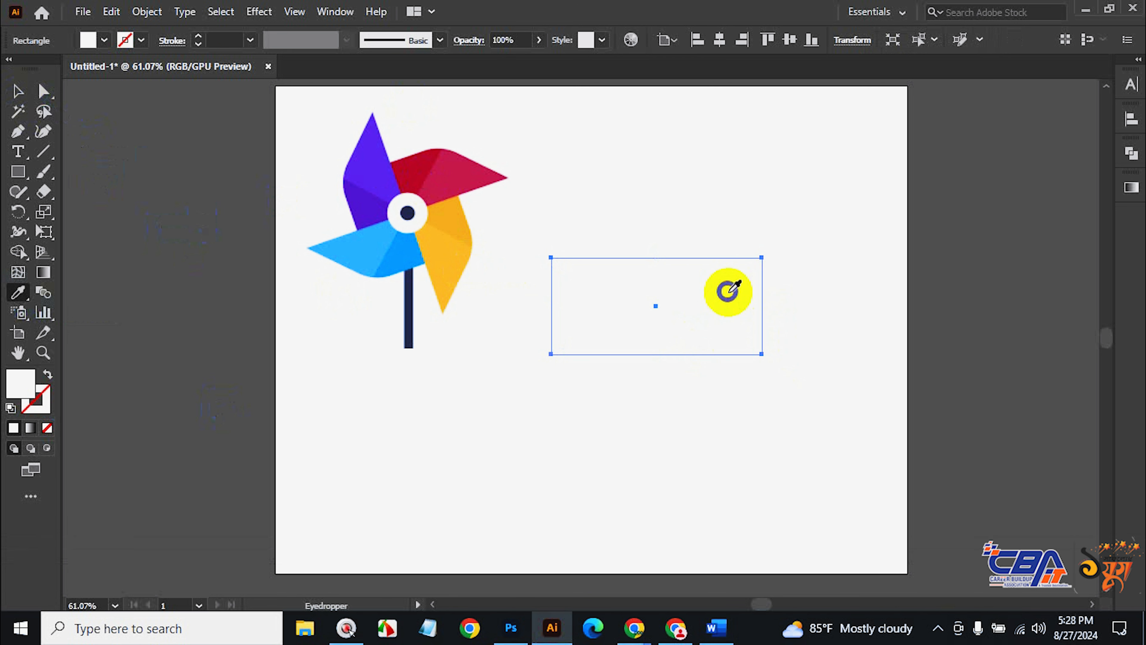
{"action": "left_click", "coordinate": [447, 245]}
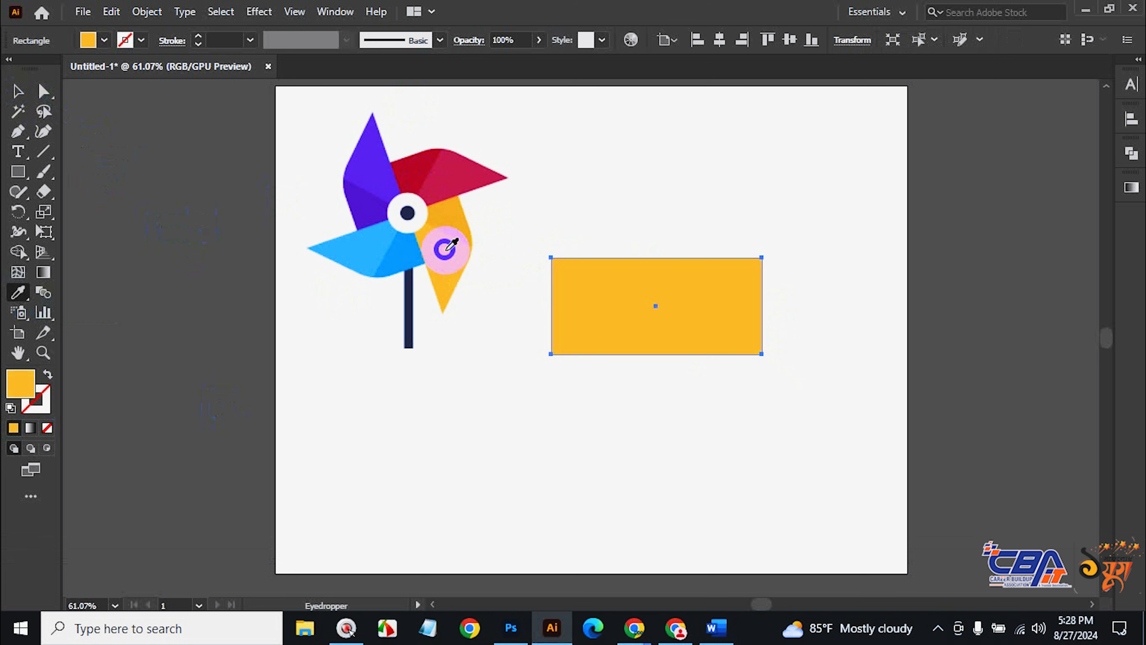
{"action": "left_click", "coordinate": [427, 170]}
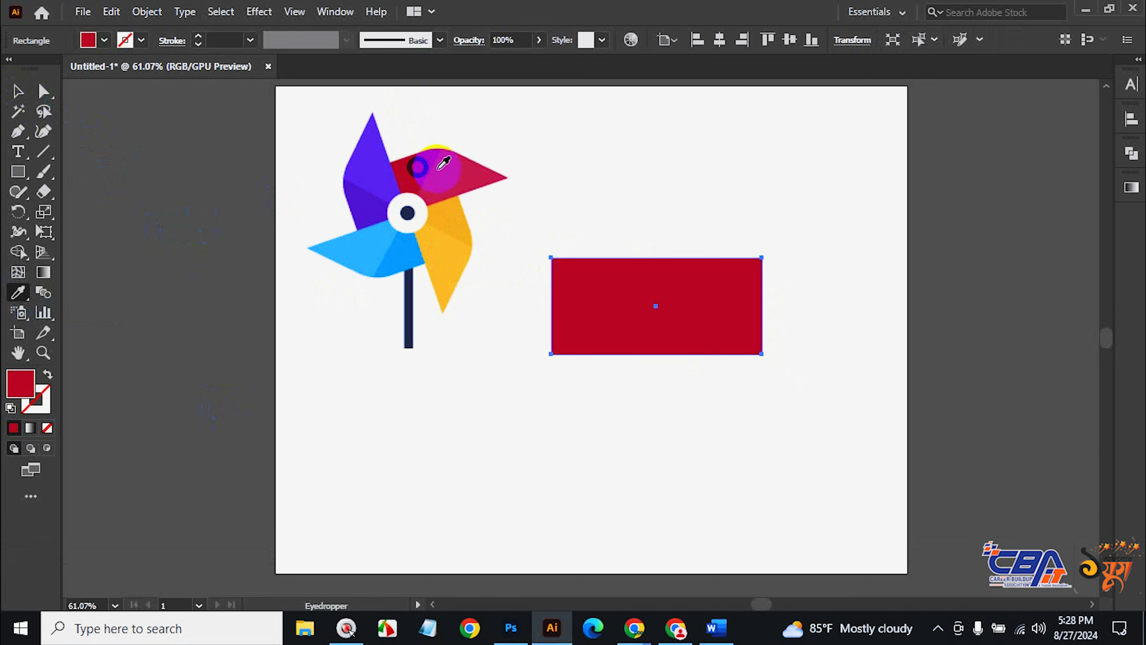
{"action": "left_click", "coordinate": [374, 199]}
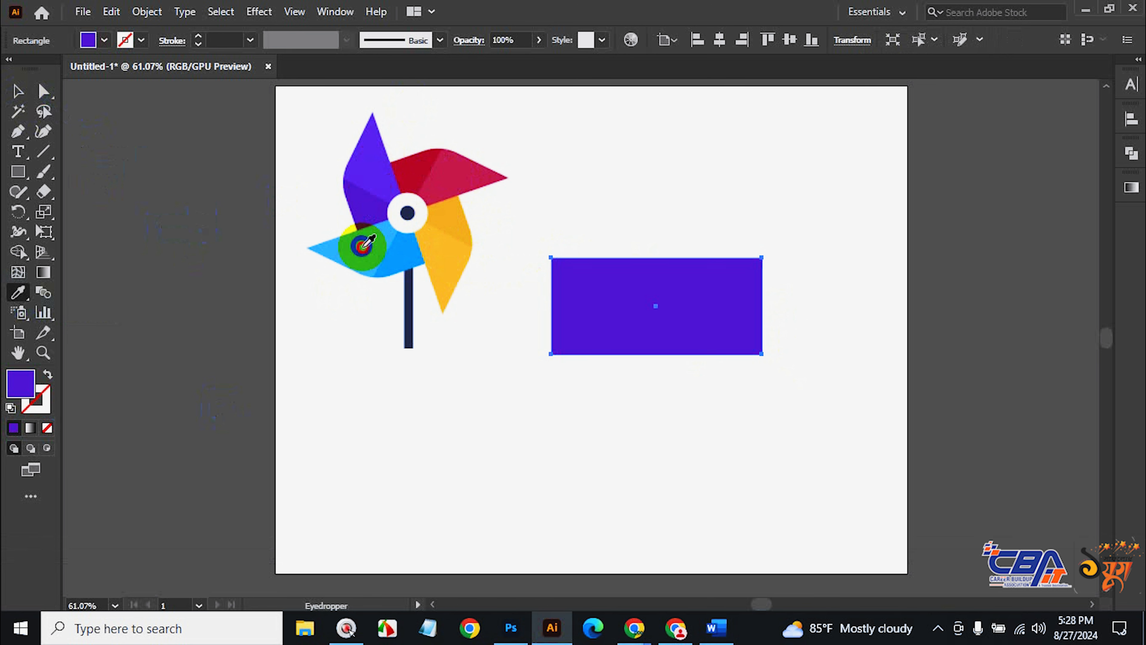
{"action": "left_click", "coordinate": [396, 255]}
{"action": "left_click", "coordinate": [396, 254]}
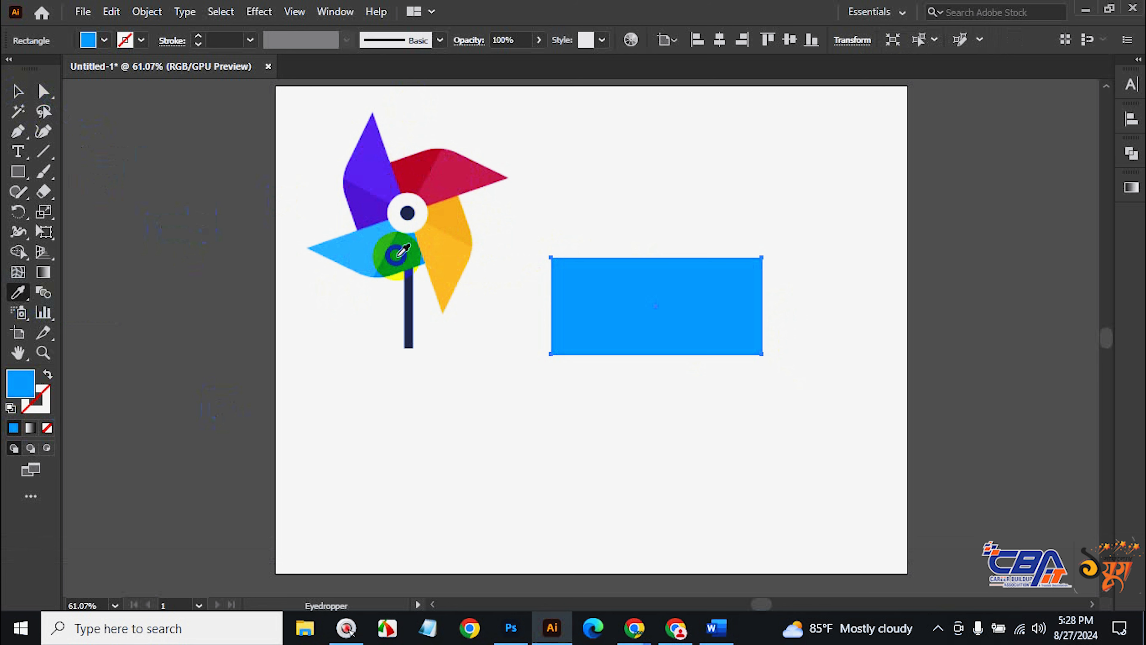
{"action": "left_click", "coordinate": [445, 176]}
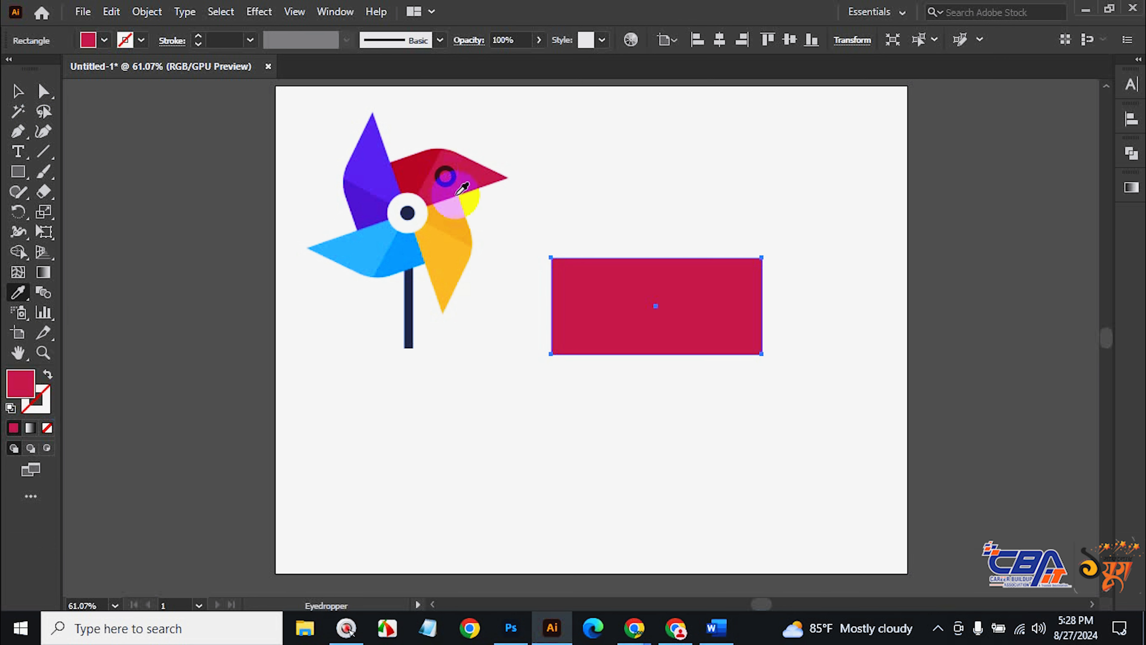
Move the crimson rectangle up and to the right, into the artboard's upper-right area.
{"action": "left_click", "coordinate": [18, 92]}
{"action": "left_click", "coordinate": [668, 499]}
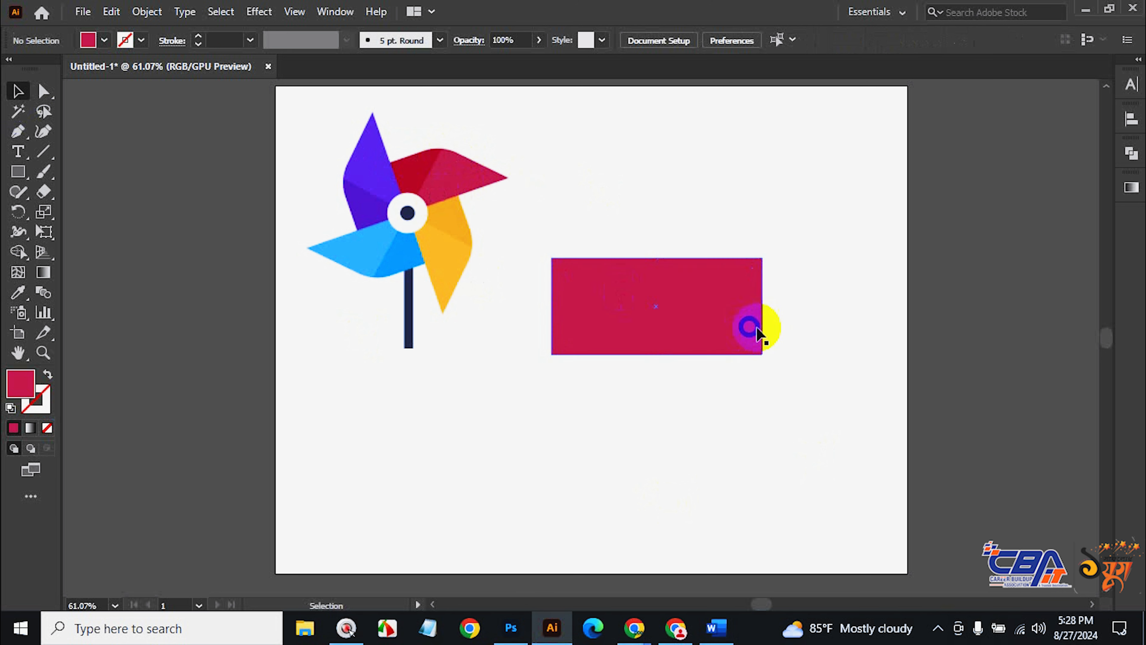
{"action": "left_click", "coordinate": [805, 462]}
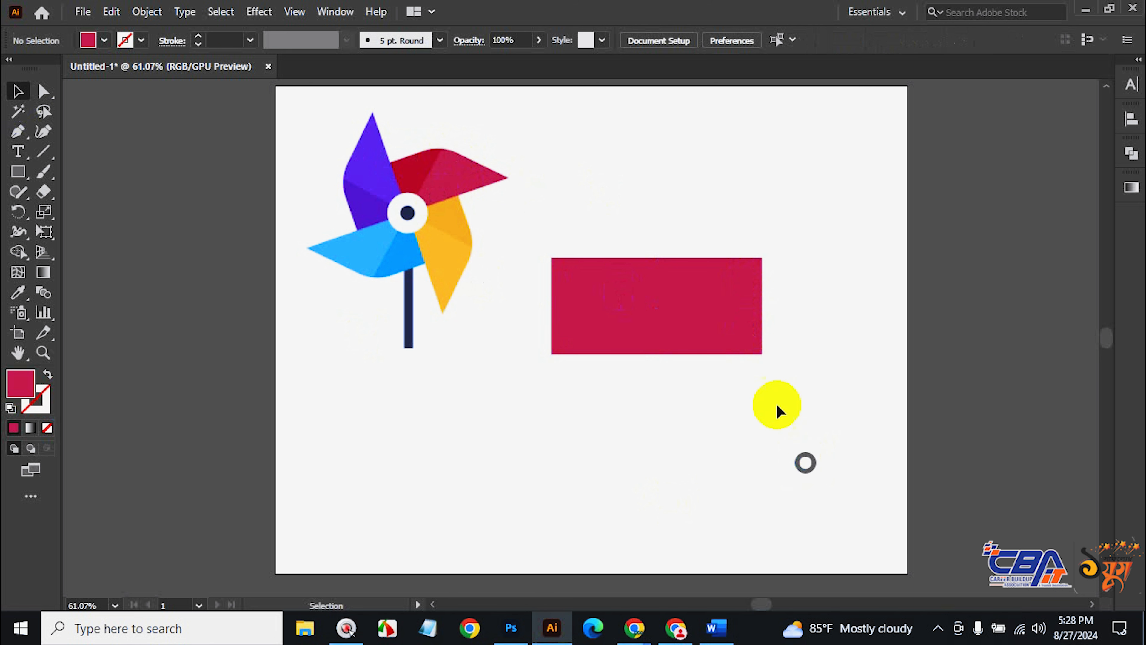
{"action": "left_click_drag", "start_coordinate": [690, 320], "coordinate": [796, 243]}
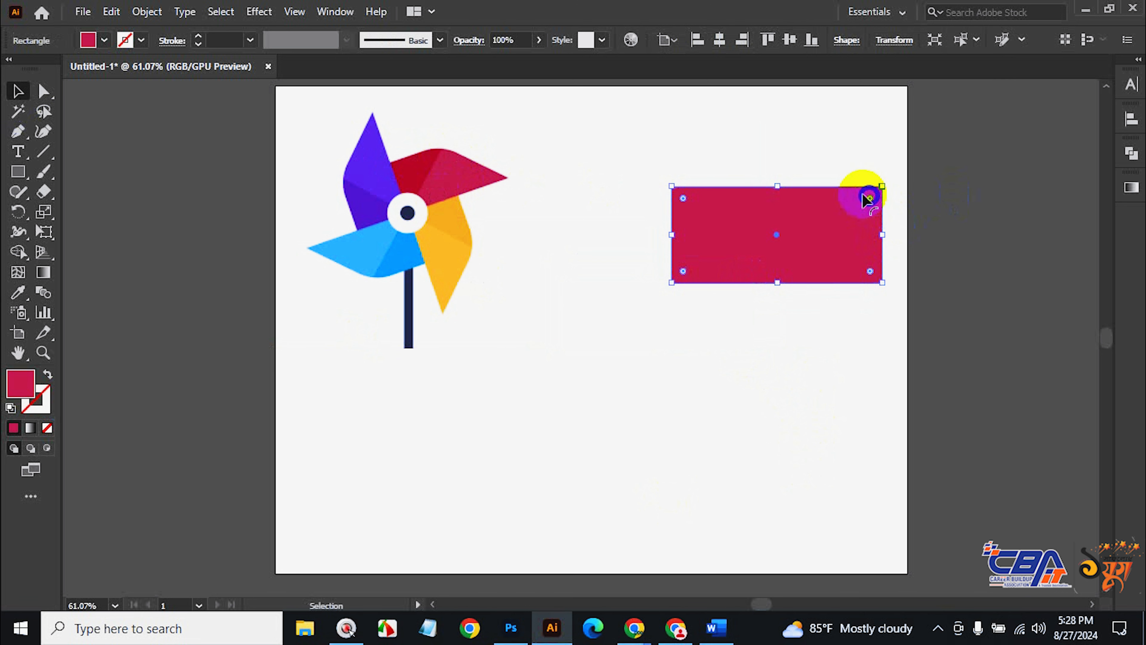
Check the view options for the corner widget's visibility setting while the crimson rectangle is selected.
{"action": "left_click", "coordinate": [294, 12]}
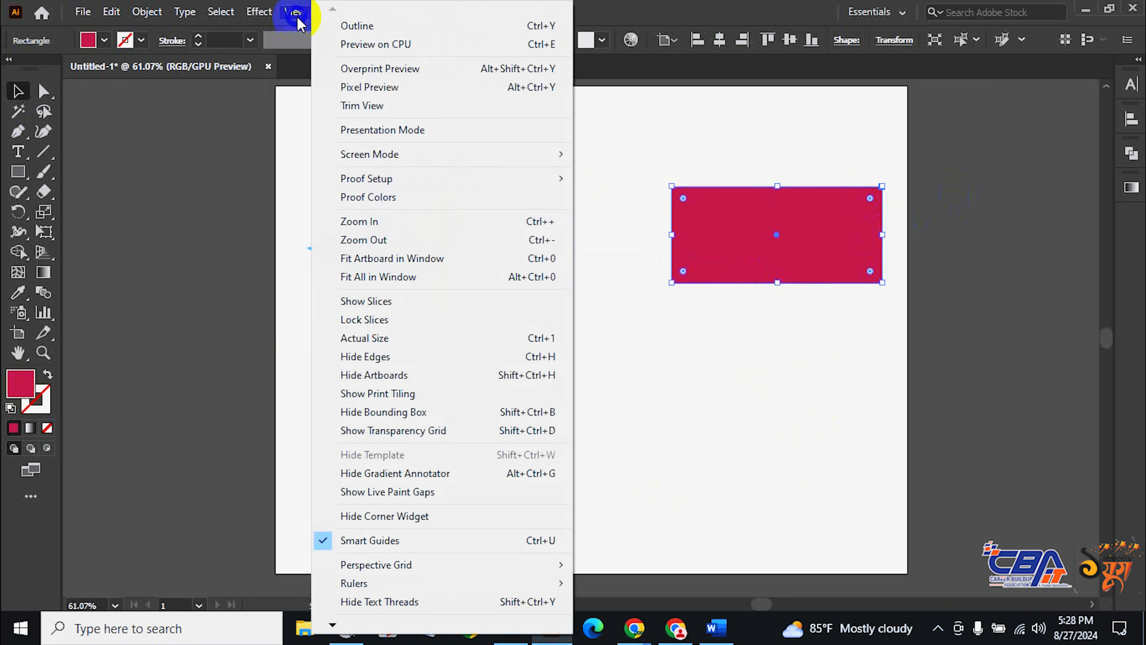
{"action": "left_click", "coordinate": [333, 624]}
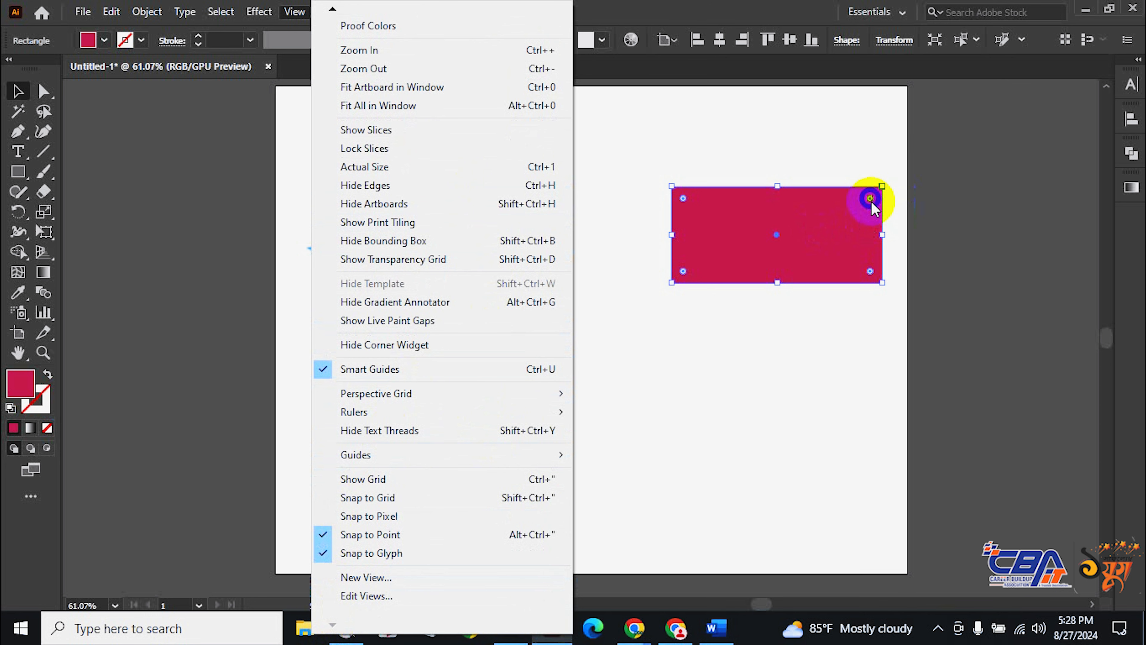
{"action": "left_click", "coordinate": [844, 386]}
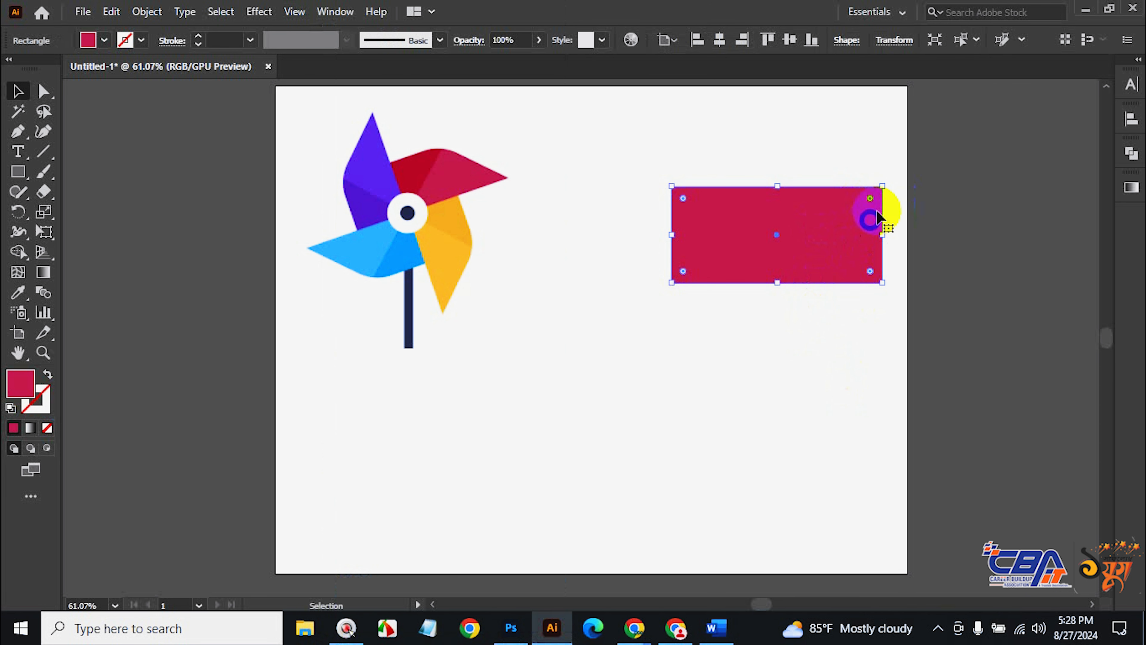
Try rounding all four corners of the crimson rectangle, and only its upper-right corner, undoing each attempt.
{"action": "left_click_drag", "start_coordinate": [870, 199], "coordinate": [803, 310]}
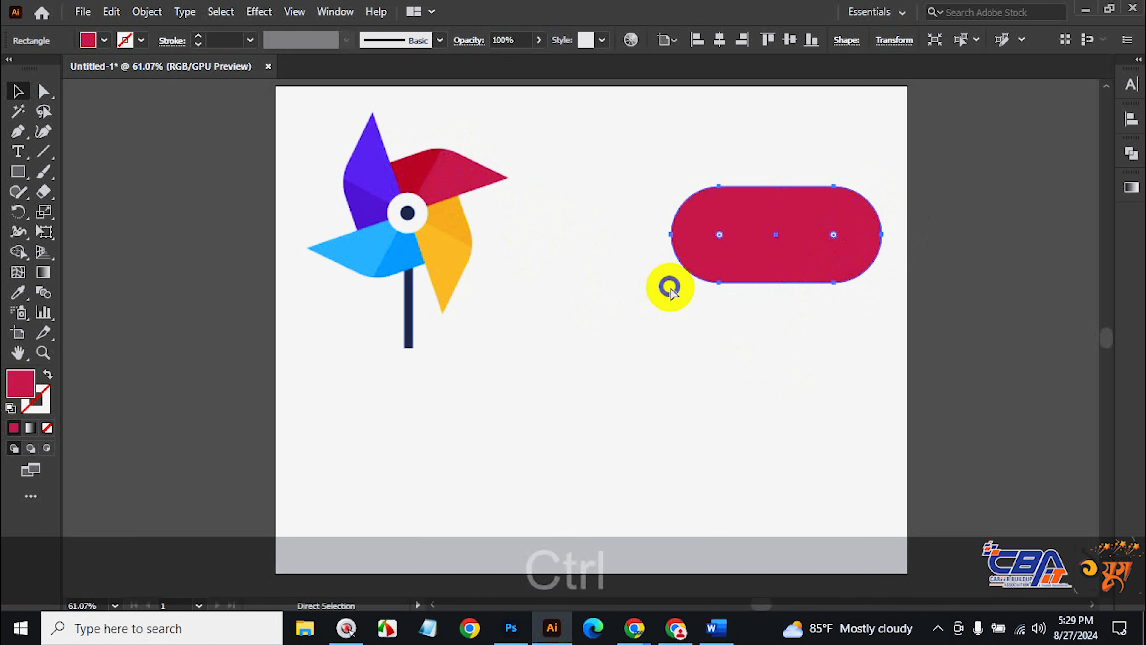
{"action": "key", "text": "ctrl+z"}
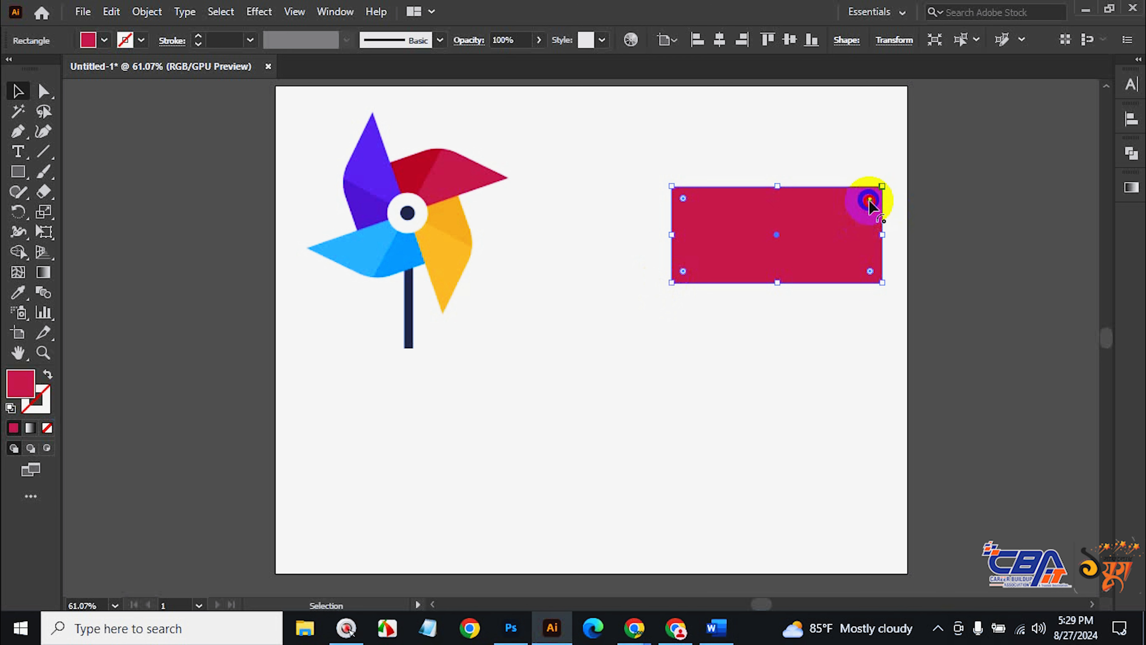
{"action": "left_click_drag", "start_coordinate": [870, 201], "coordinate": [729, 358]}
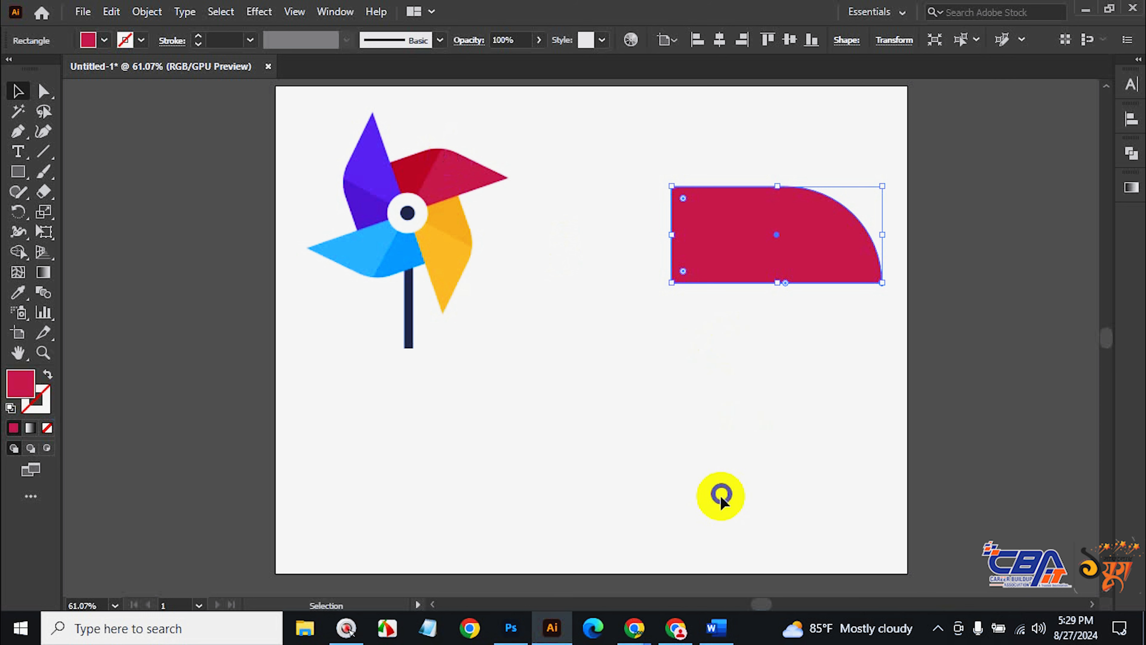
{"action": "key", "text": "ctrl+z"}
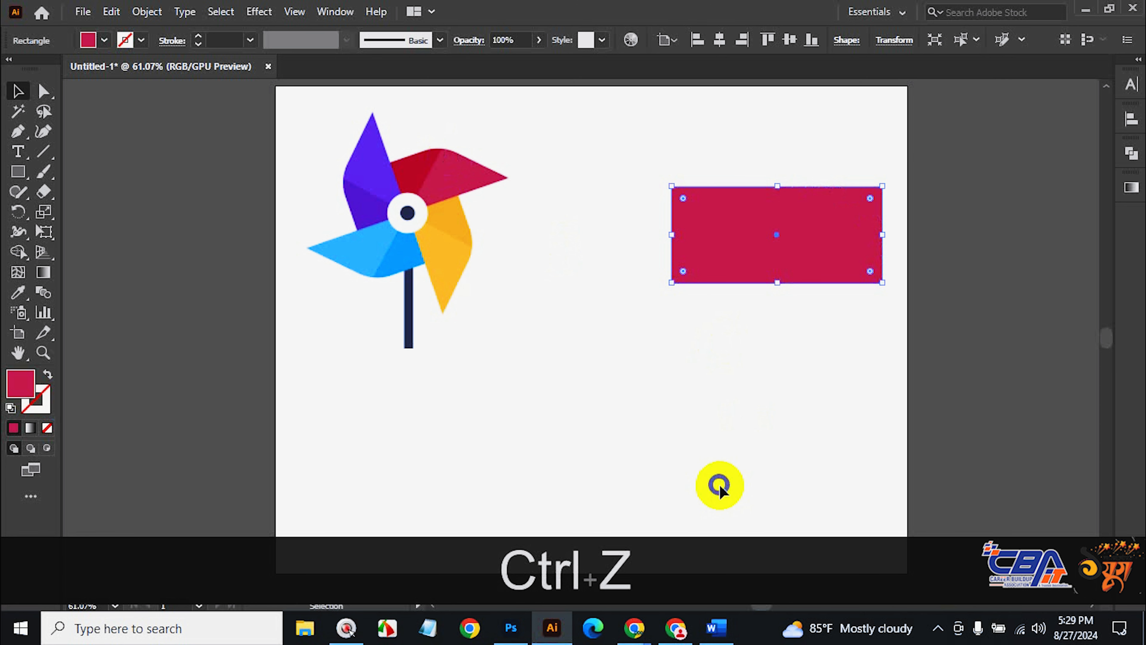
Slide the rectangle's upper-right anchor point horizontally inward and its lower-right anchor outward past the artboard edge, forming a slanted side.
{"action": "left_click", "coordinate": [43, 89]}
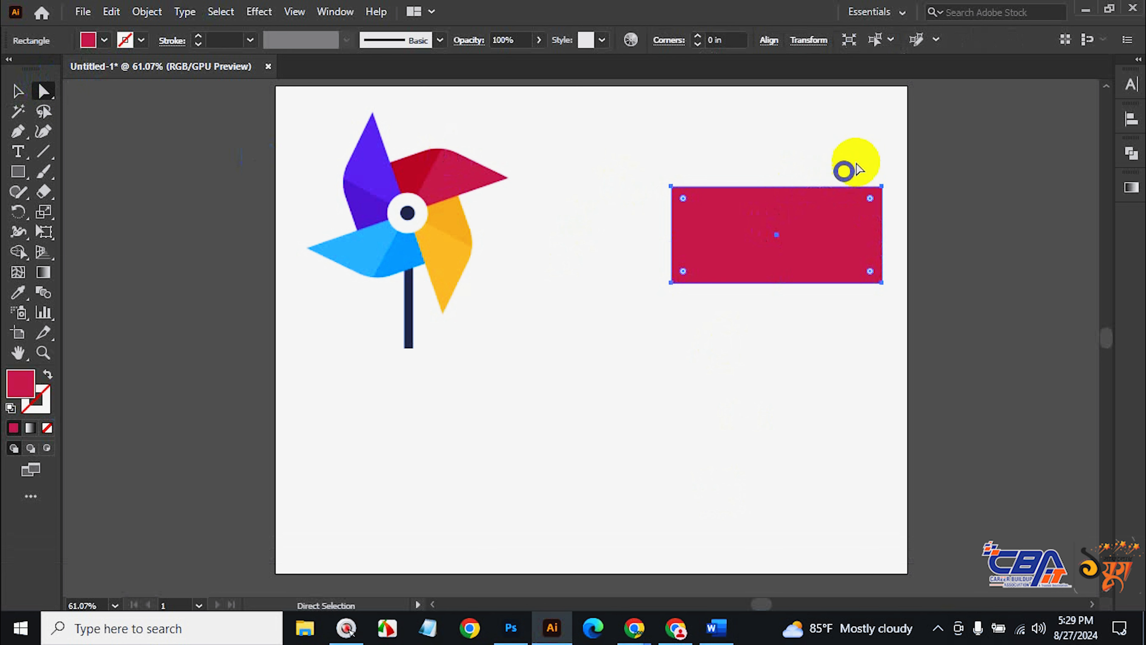
{"action": "left_click_drag", "start_coordinate": [861, 155], "coordinate": [904, 216]}
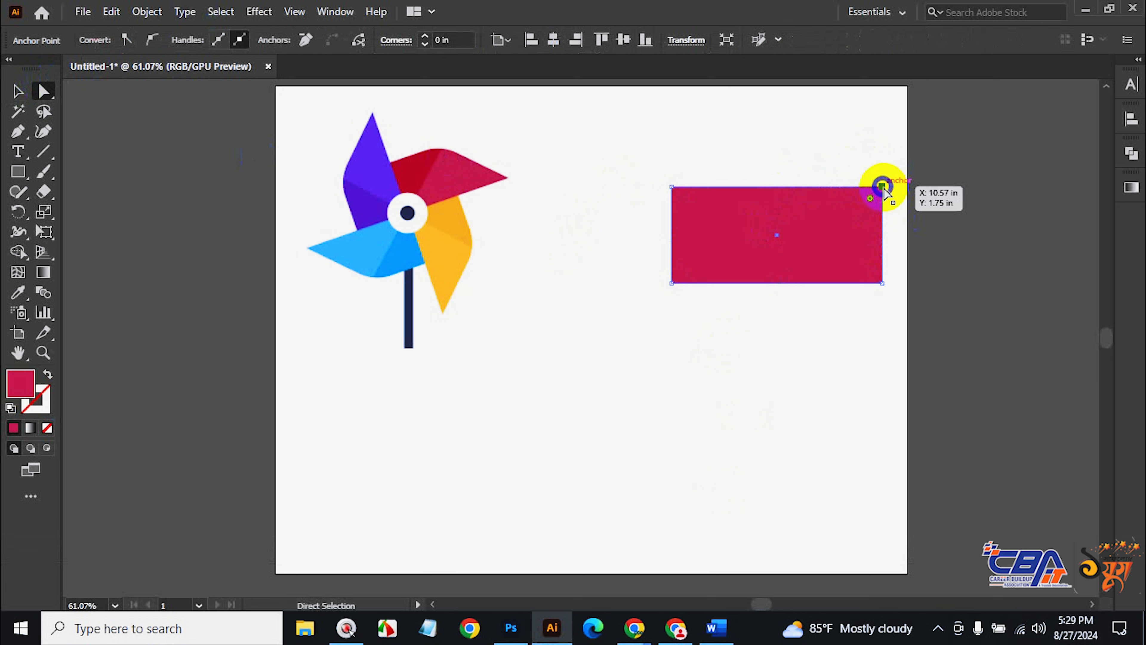
{"action": "left_click_drag", "start_coordinate": [858, 161], "coordinate": [905, 218]}
{"action": "left_click_drag", "start_coordinate": [882, 187], "coordinate": [797, 188]}
{"action": "key", "text": "shift"}
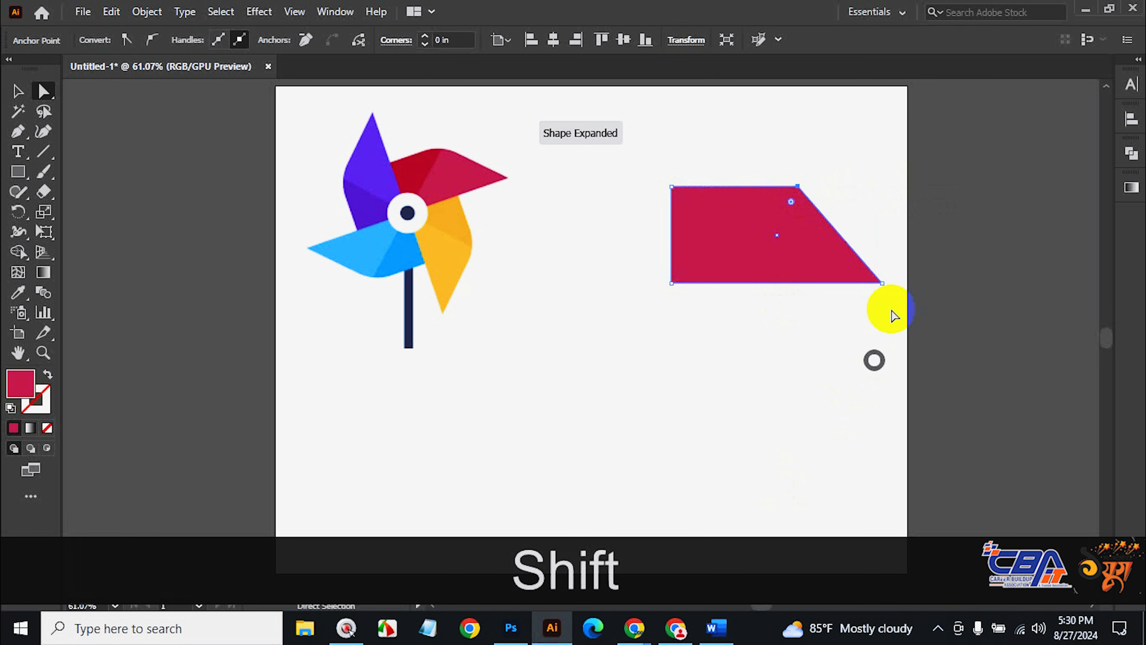
{"action": "left_click", "coordinate": [882, 283]}
{"action": "left_click_drag", "start_coordinate": [887, 292], "coordinate": [918, 286]}
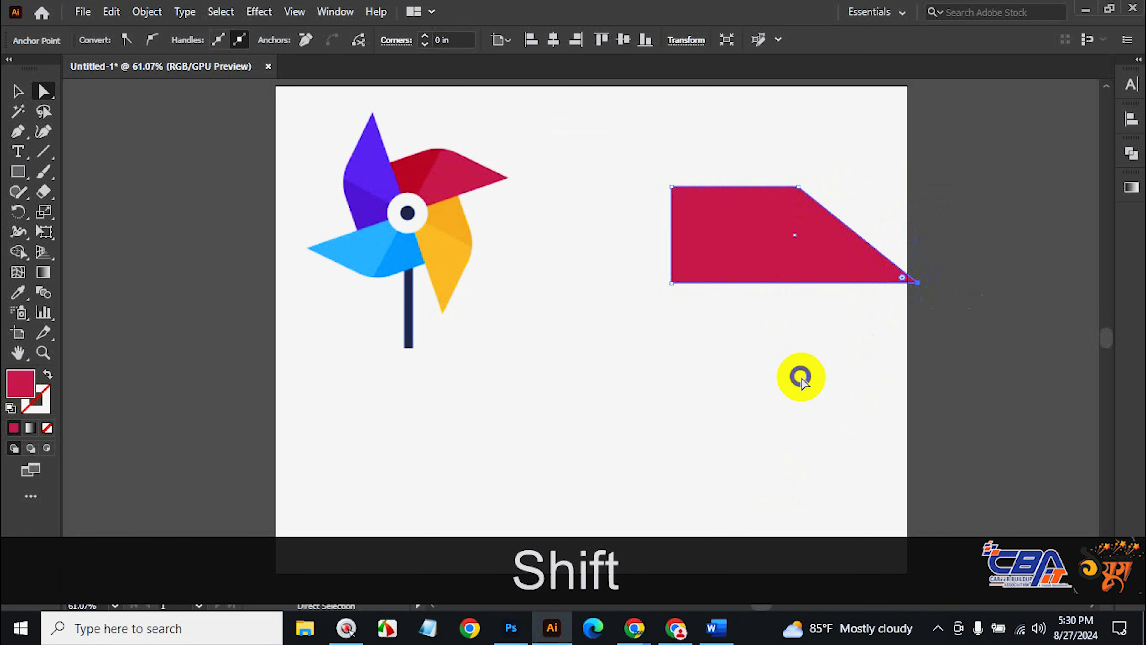
Try rounding the upper corner beside the slanted side to a radius of about 2.26 in.
{"action": "left_click", "coordinate": [717, 242]}
{"action": "left_click", "coordinate": [18, 91]}
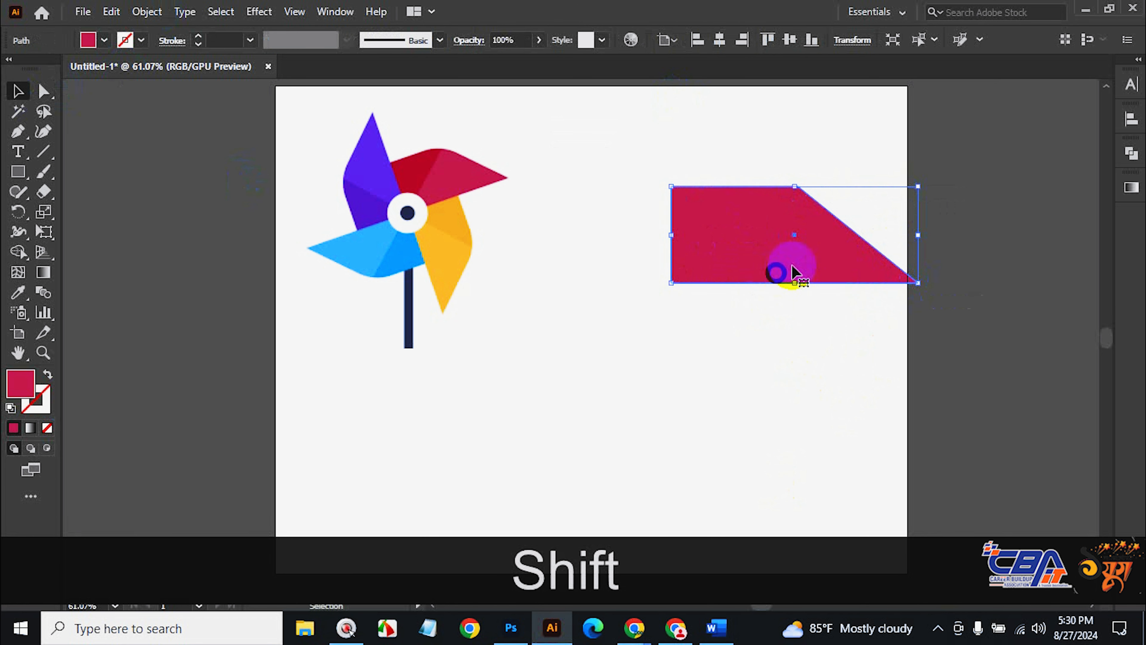
{"action": "left_click", "coordinate": [44, 91]}
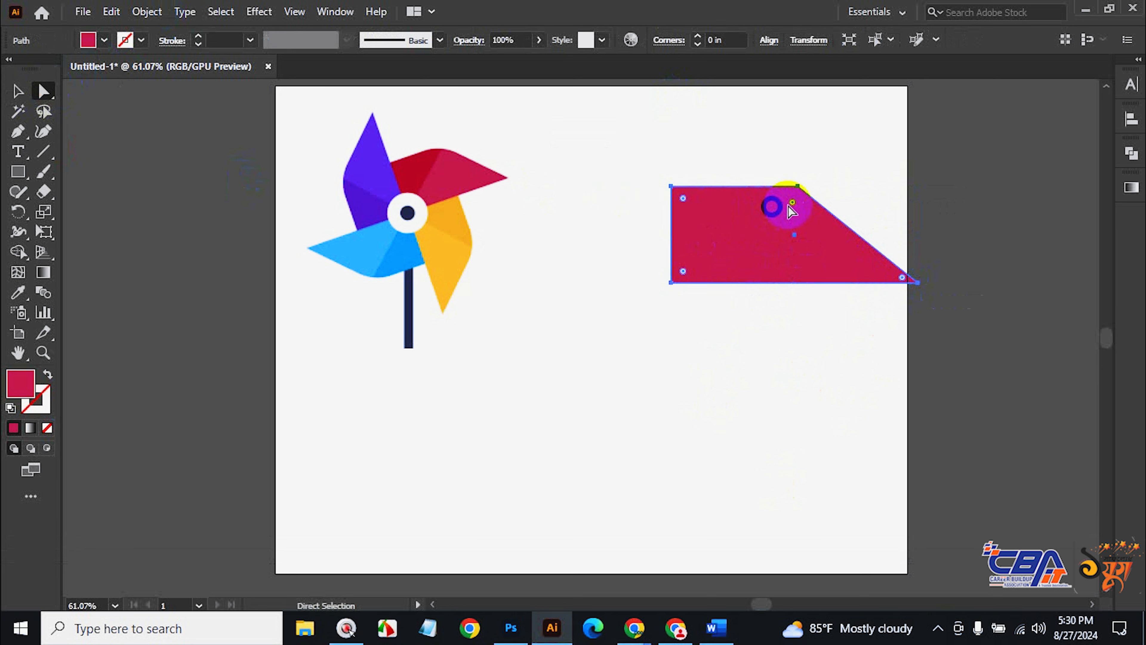
{"action": "left_click_drag", "start_coordinate": [795, 204], "coordinate": [750, 314]}
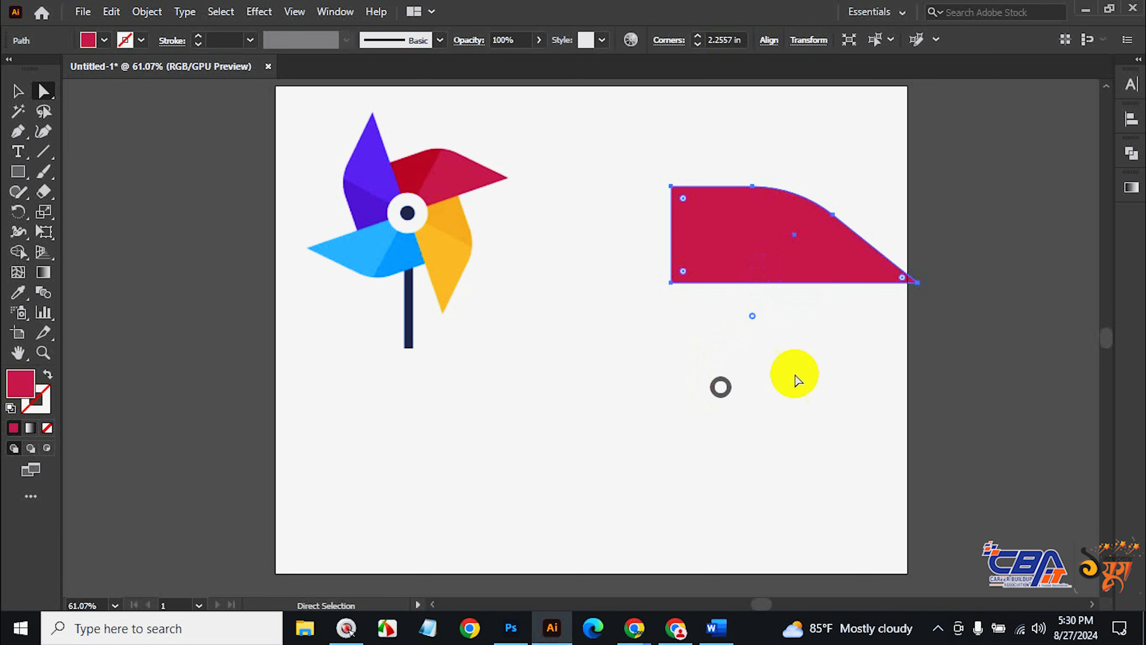
{"action": "left_click", "coordinate": [814, 370]}
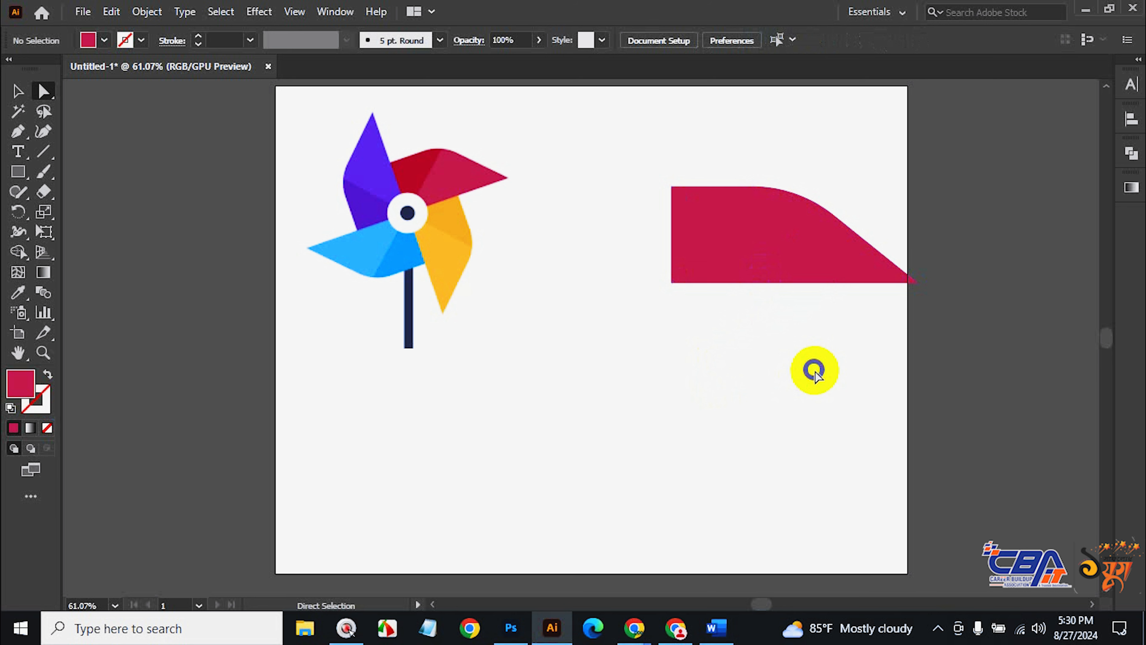
Try pulling the lower-right tip in to the artboard edge, and undo back to the shape with the sharp upper corner.
{"action": "left_click", "coordinate": [902, 279]}
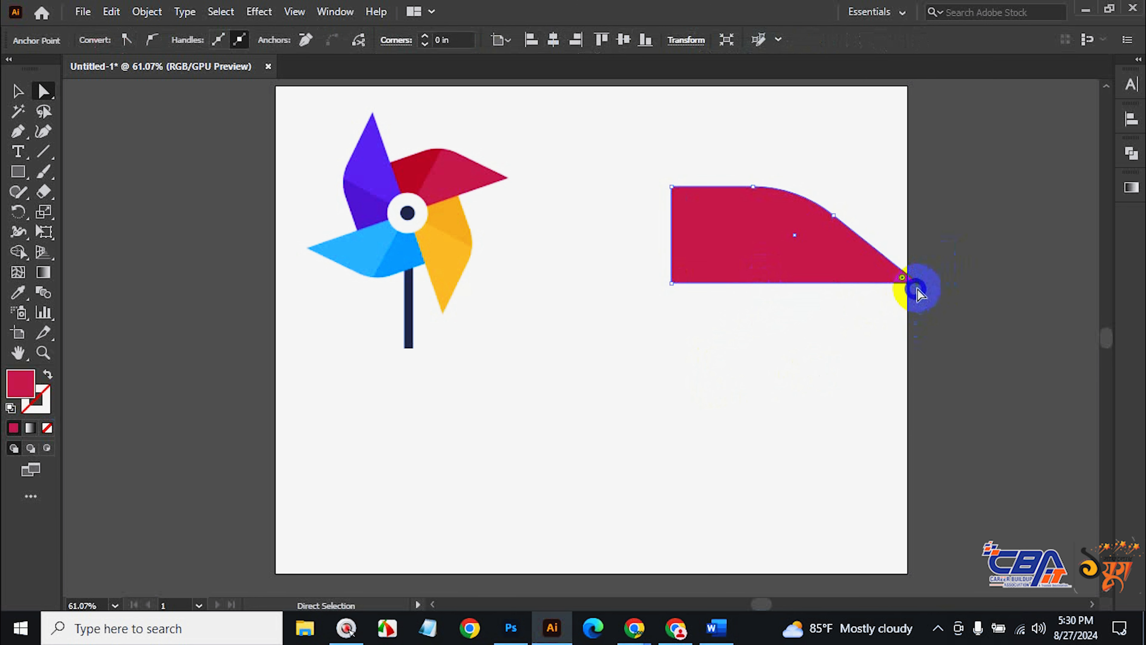
{"action": "left_click_drag", "start_coordinate": [918, 292], "coordinate": [902, 289]}
{"action": "left_click", "coordinate": [912, 389]}
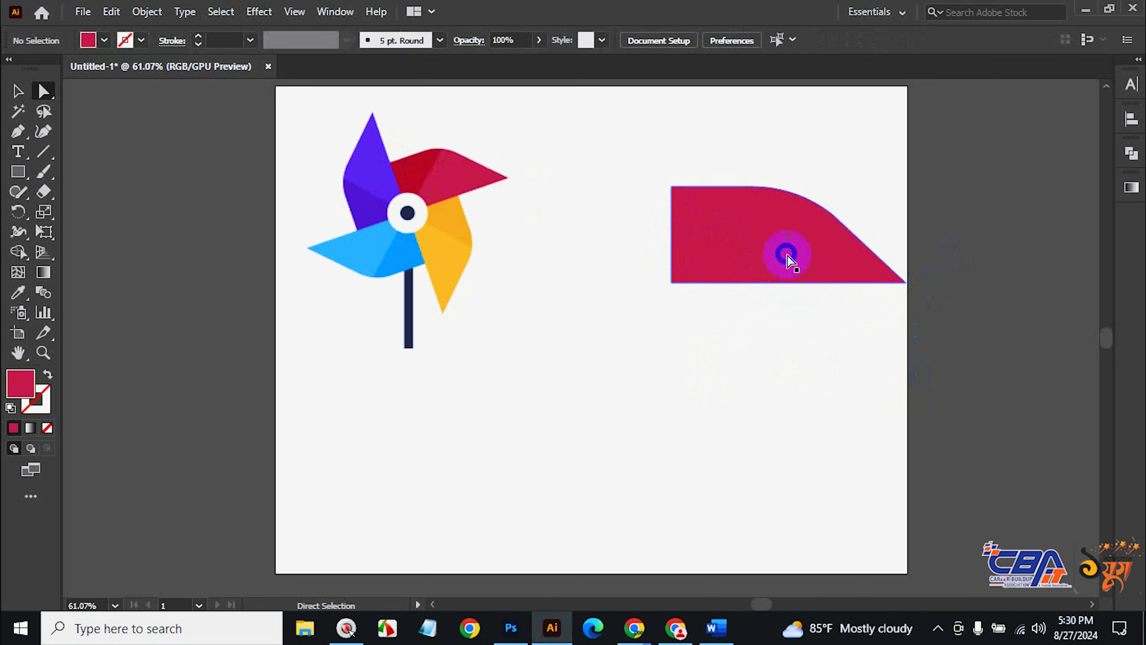
{"action": "left_click", "coordinate": [787, 255]}
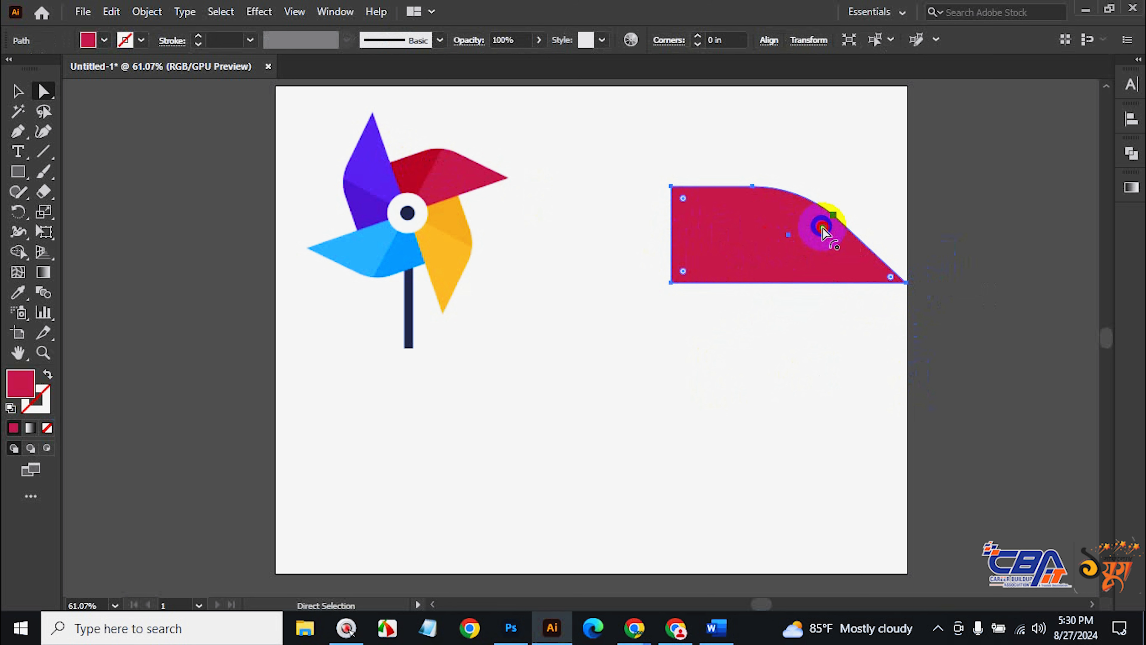
{"action": "left_click_drag", "start_coordinate": [823, 229], "coordinate": [816, 156]}
{"action": "key", "text": "ctrl+z"}
{"action": "key", "text": "ctrl+z"}
{"action": "key", "text": "ctrl+z"}
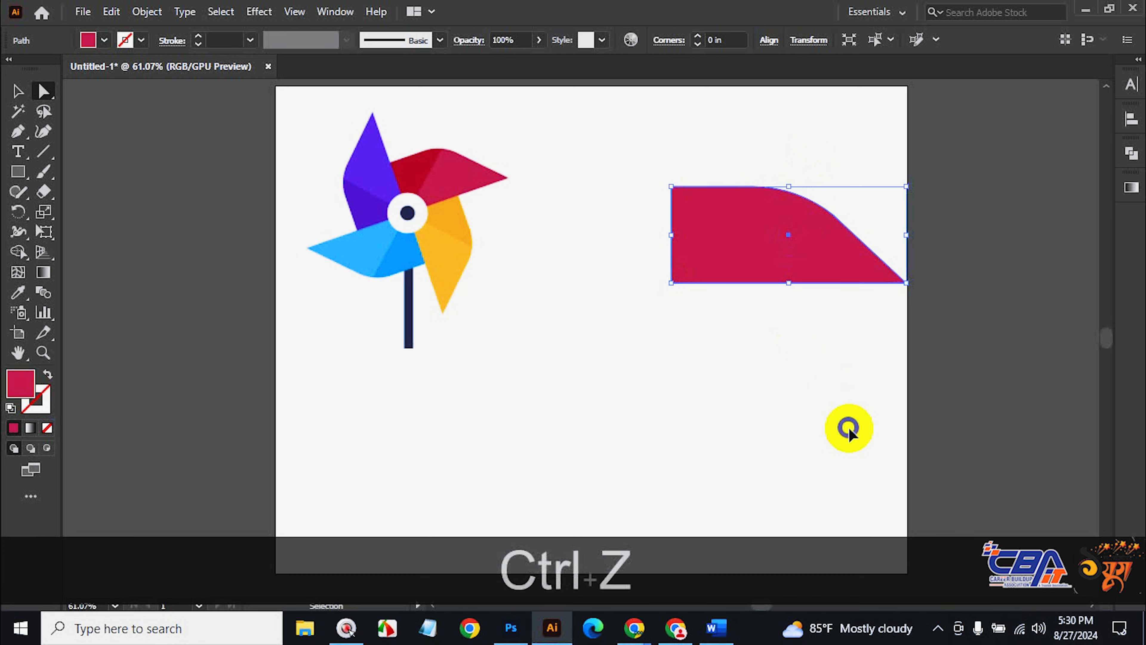
{"action": "key", "text": "ctrl+z"}
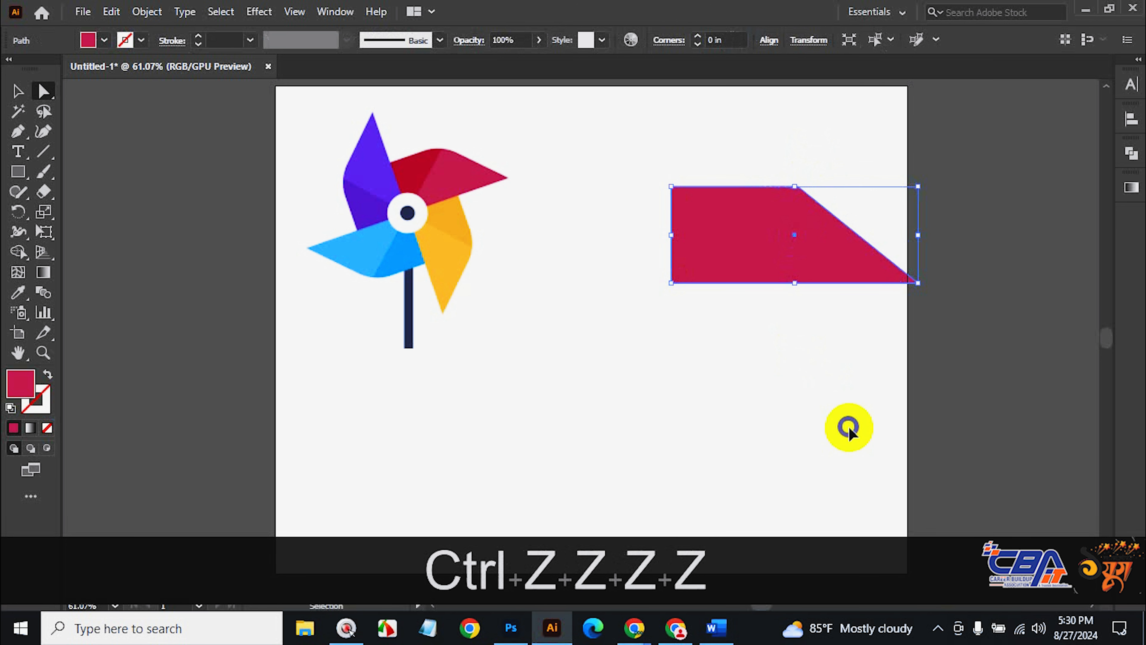
Try rounding the upper corner beside the slanted side to about 0.87 in, and undo it.
{"action": "left_click", "coordinate": [793, 205]}
{"action": "left_click_drag", "start_coordinate": [795, 208], "coordinate": [776, 237]}
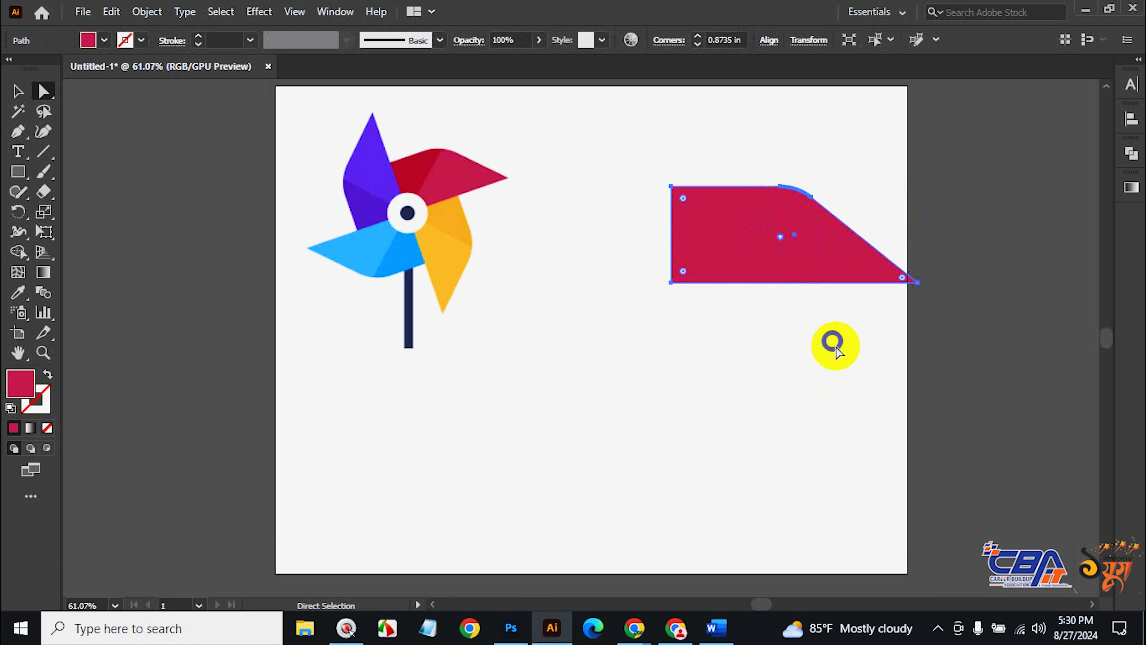
{"action": "left_click", "coordinate": [836, 346]}
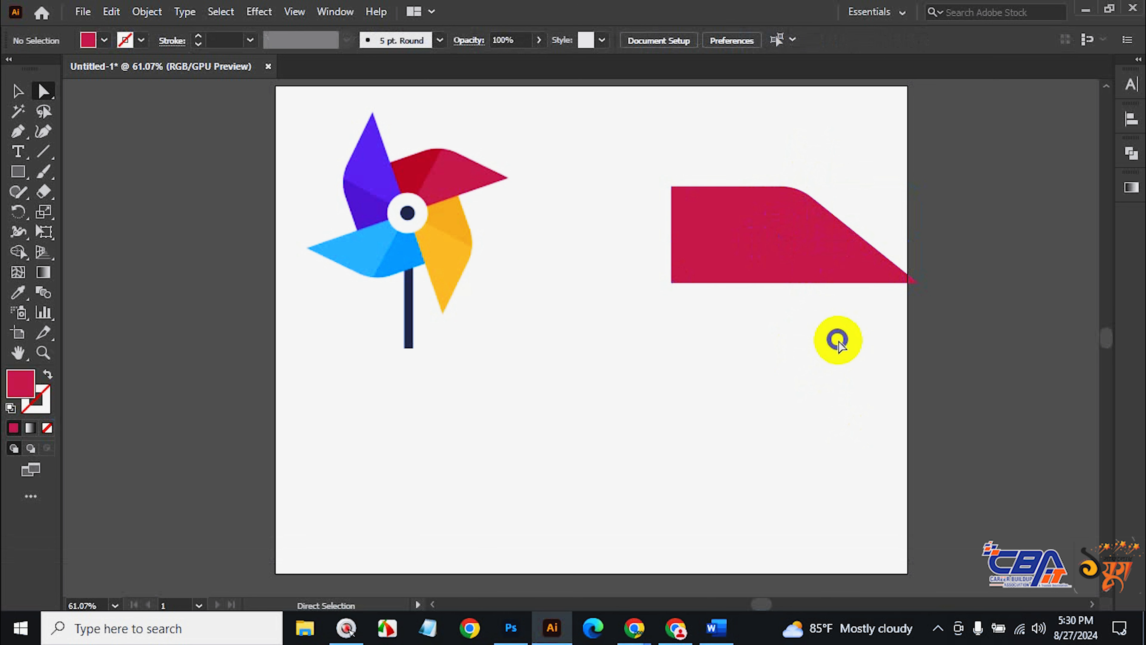
{"action": "key", "text": "ctrl"}
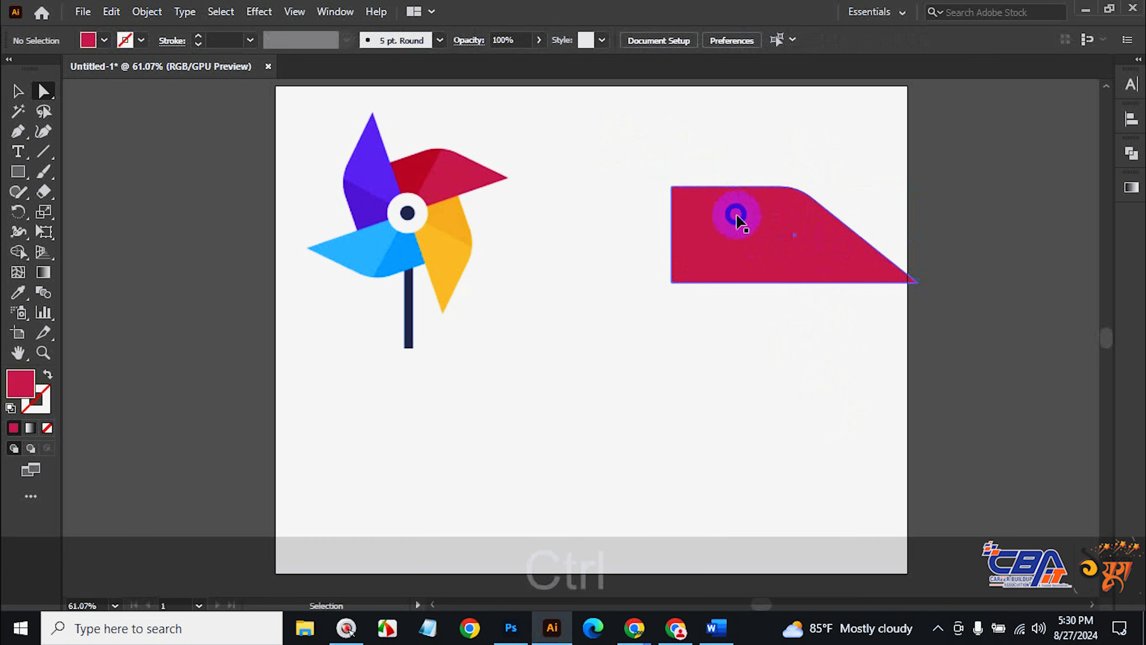
{"action": "key", "text": "ctrl+z"}
{"action": "key", "text": "ctrl+z"}
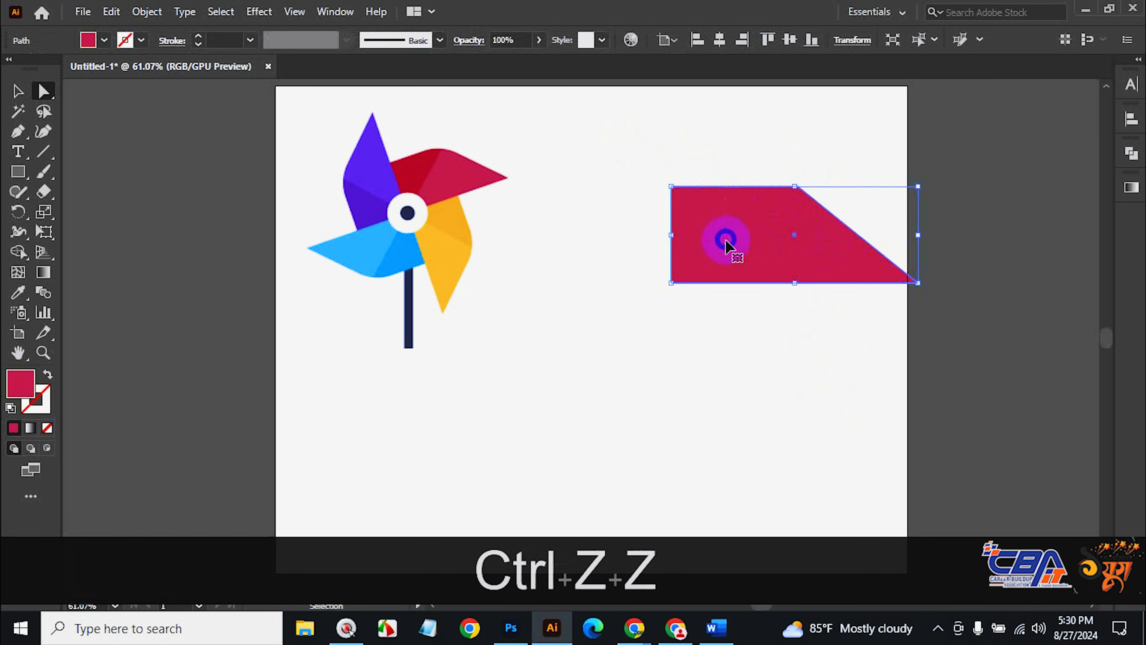
Lower the shape's top edge, pull its lower-right tip inside the artboard, and move its left edge inward.
{"action": "left_click_drag", "start_coordinate": [627, 134], "coordinate": [804, 222]}
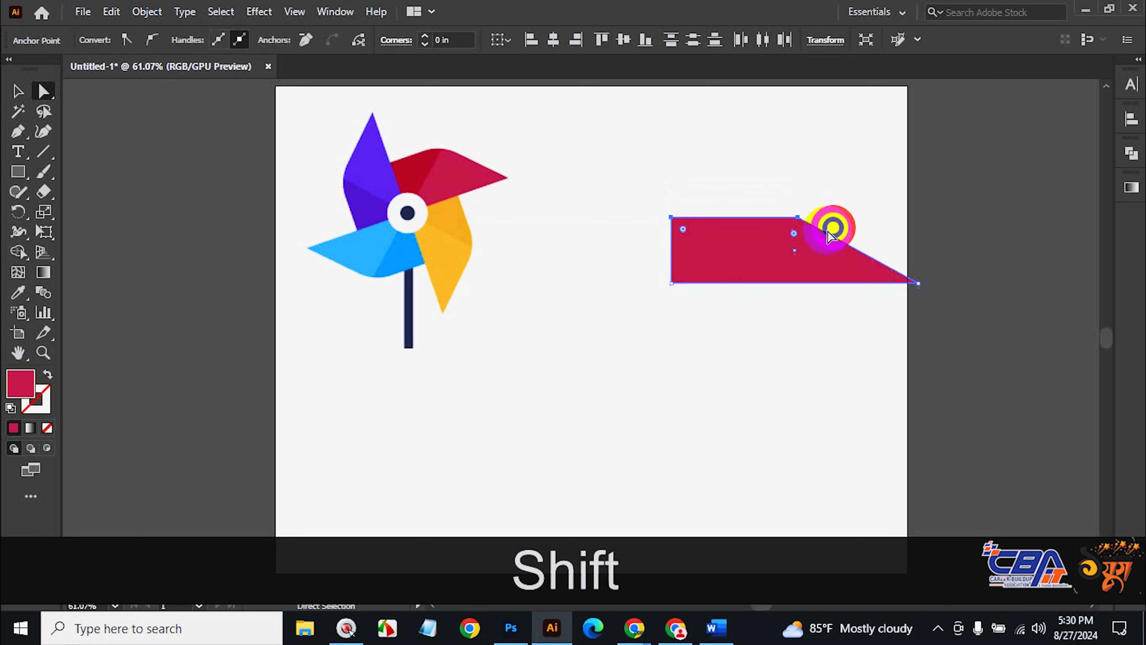
{"action": "left_click", "coordinate": [798, 218]}
{"action": "left_click_drag", "start_coordinate": [989, 271], "coordinate": [891, 284]}
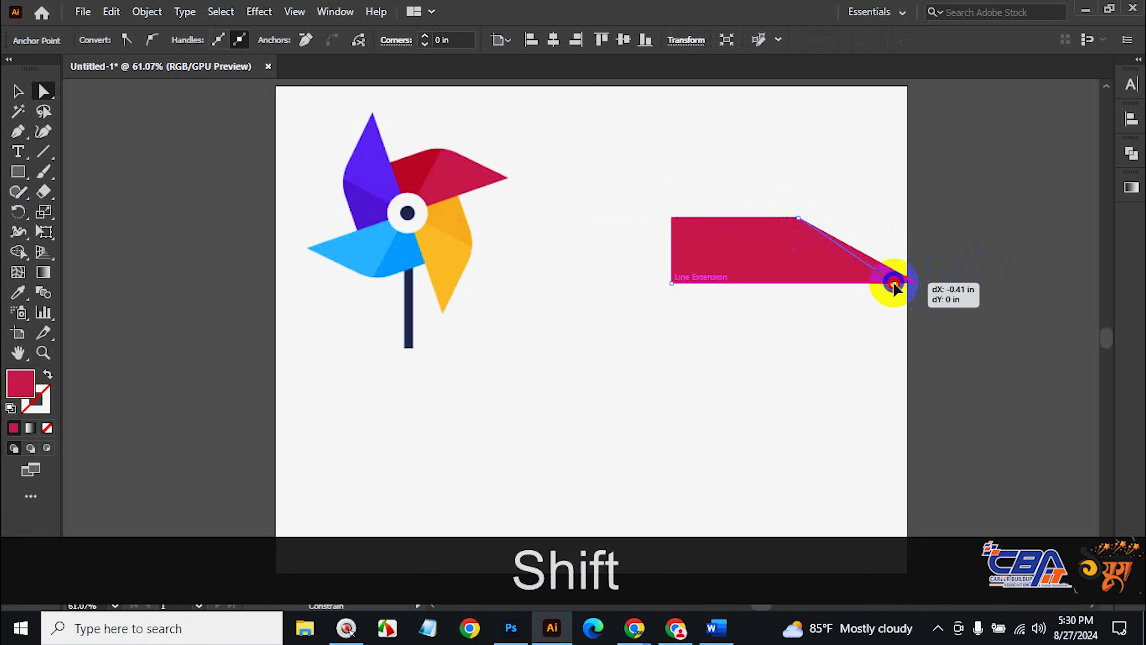
{"action": "left_click_drag", "start_coordinate": [639, 192], "coordinate": [698, 284]}
Round the upper corner beside the slanted side to about 0.59 in, and increase its radius slightly.
{"action": "left_click", "coordinate": [799, 245]}
{"action": "left_click_drag", "start_coordinate": [793, 234], "coordinate": [785, 251]}
{"action": "key", "text": "ctrl+z"}
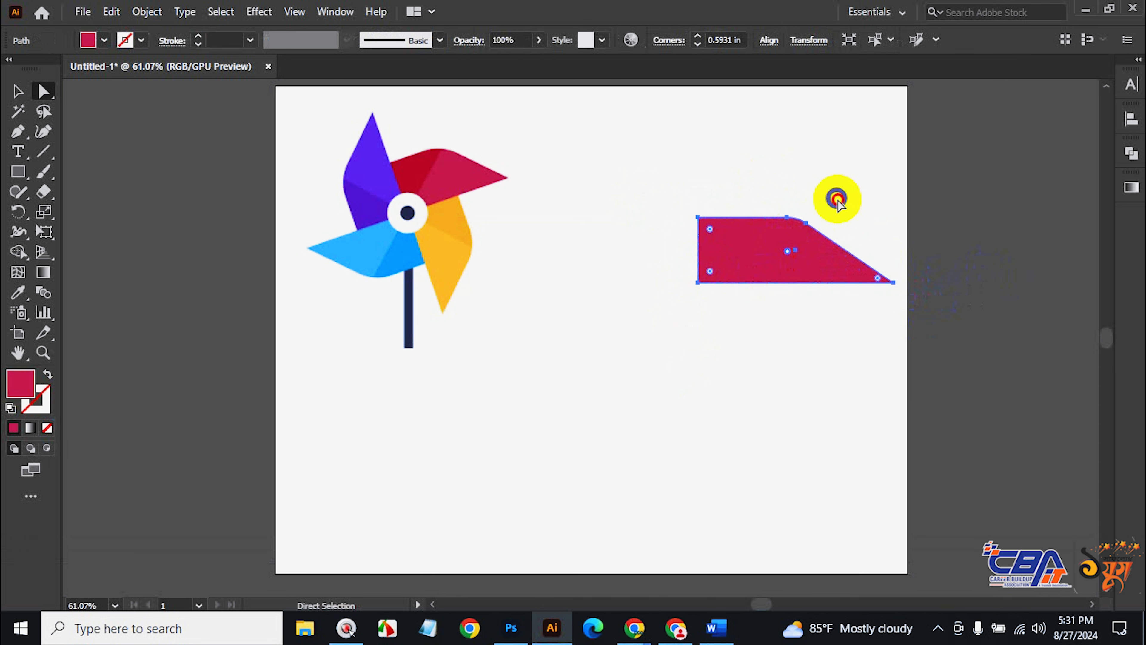
{"action": "left_click", "coordinate": [889, 369]}
{"action": "left_click", "coordinate": [808, 266], "text": "ctrl"}
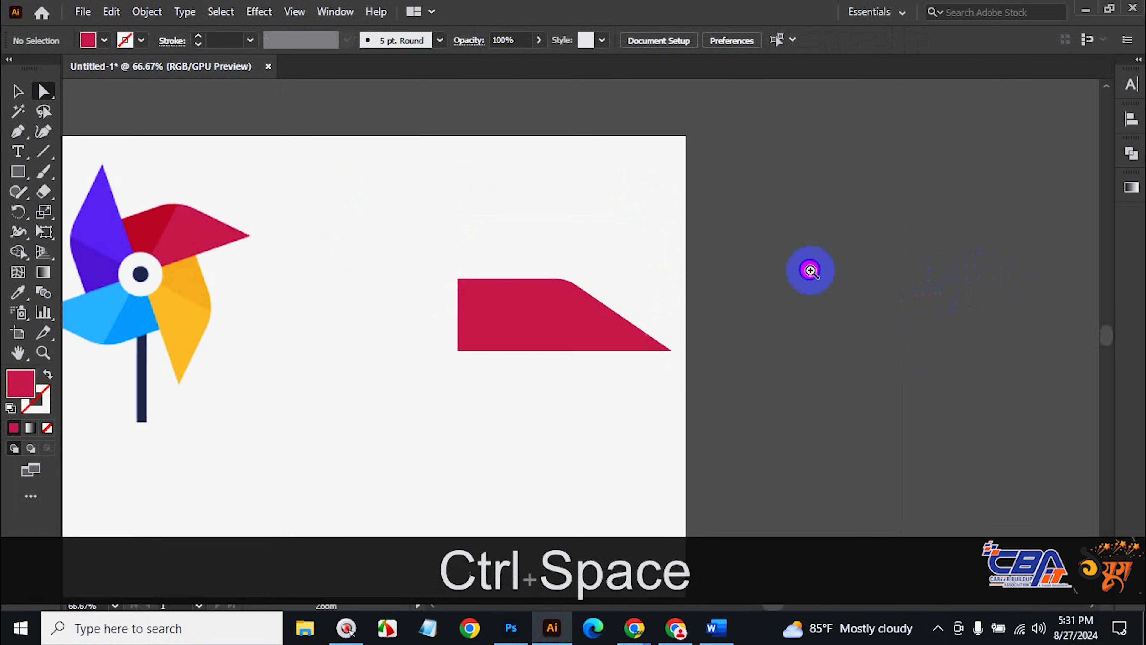
{"action": "left_click", "coordinate": [573, 343], "text": "ctrl"}
{"action": "left_click", "coordinate": [580, 322]}
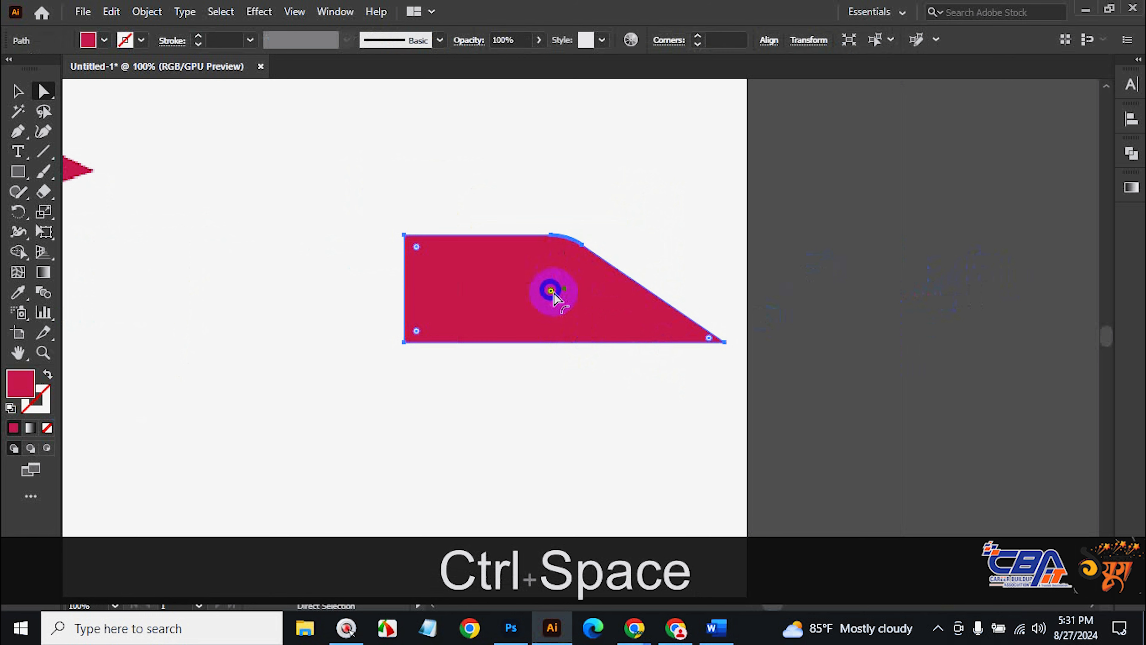
{"action": "left_click_drag", "start_coordinate": [554, 296], "coordinate": [543, 320]}
Move the lower-right tip horizontally inward to shorten the base and steepen the slanted side.
{"action": "left_click", "coordinate": [723, 342]}
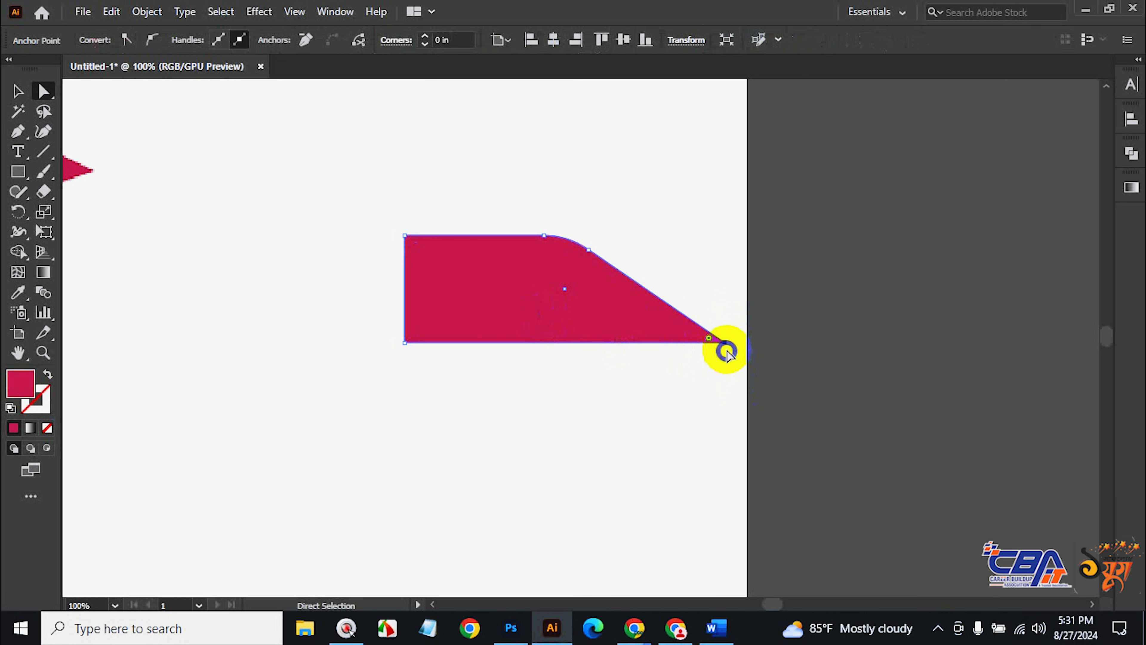
{"action": "left_click_drag", "start_coordinate": [724, 347], "coordinate": [688, 342]}
{"action": "left_click", "coordinate": [705, 487]}
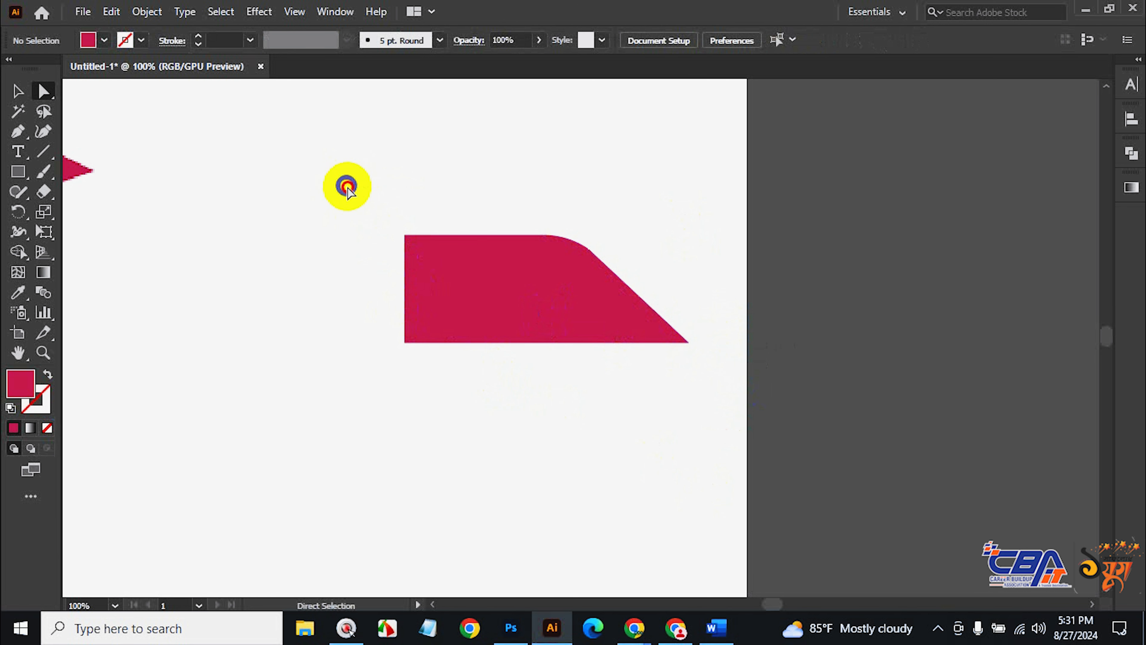
Narrow the whole shape by scaling its left side inward, keeping the height and the tip position.
{"action": "left_click_drag", "start_coordinate": [346, 186], "coordinate": [468, 533]}
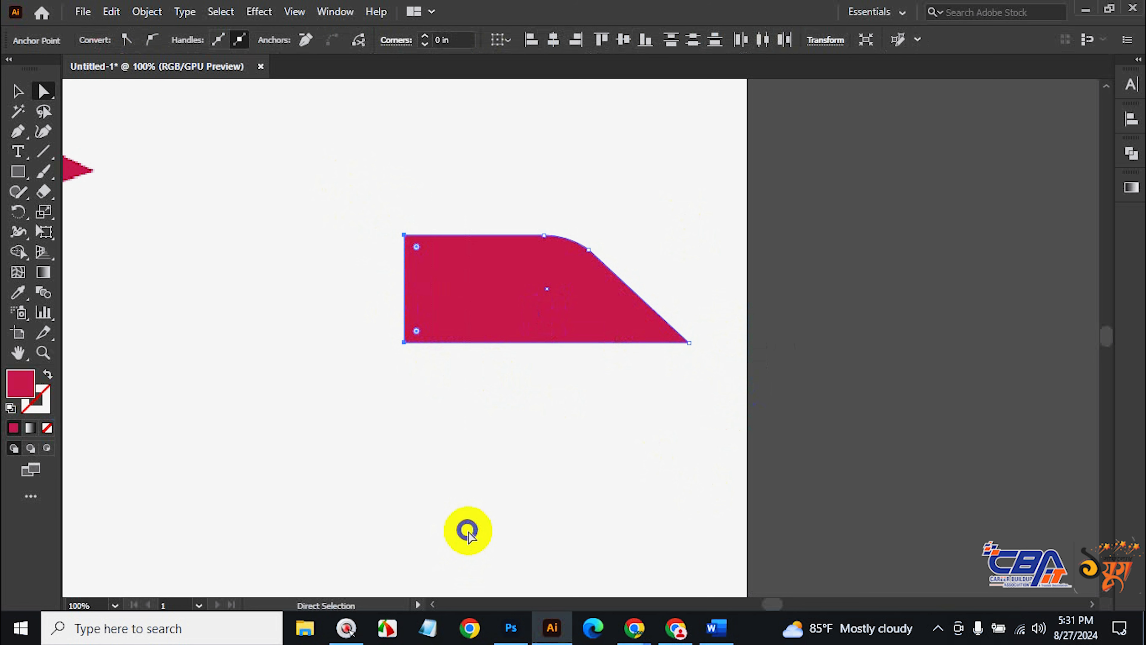
{"action": "left_click", "coordinate": [539, 372]}
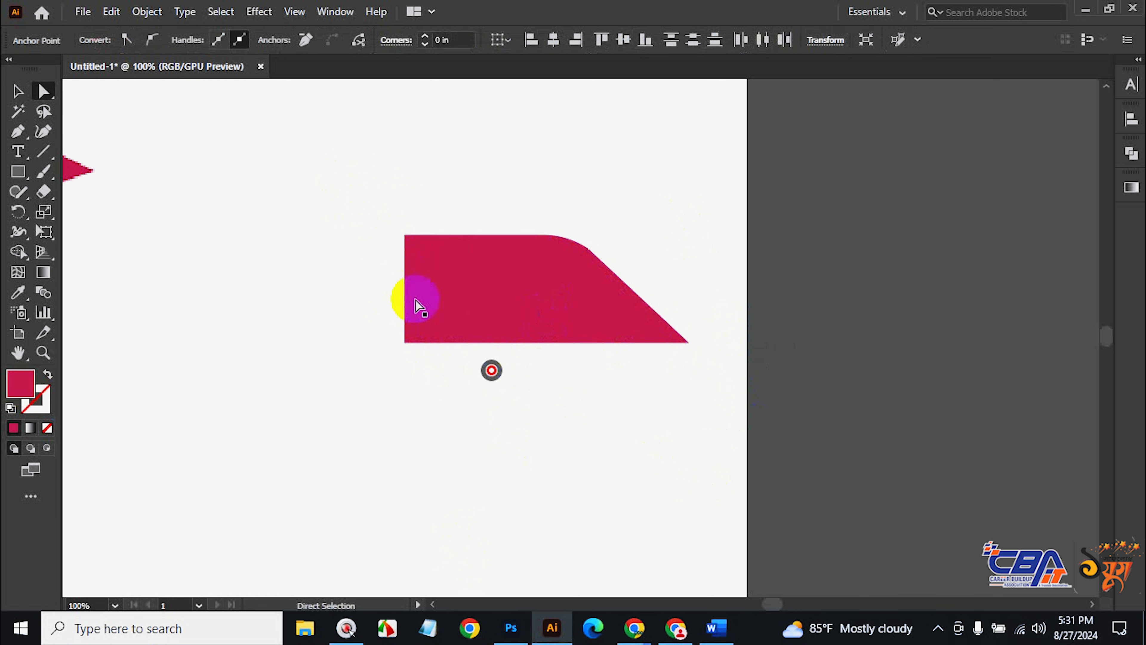
{"action": "left_click", "coordinate": [462, 284]}
{"action": "left_click", "coordinate": [13, 92]}
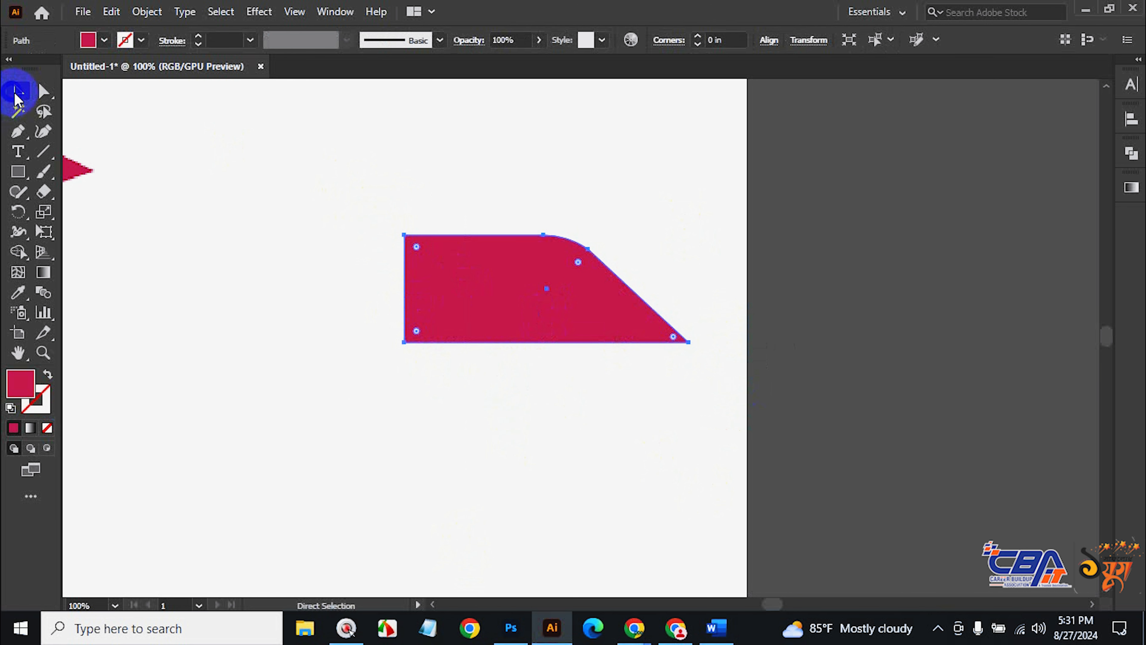
{"action": "left_click", "coordinate": [411, 301]}
{"action": "left_click_drag", "start_coordinate": [404, 289], "coordinate": [453, 289]}
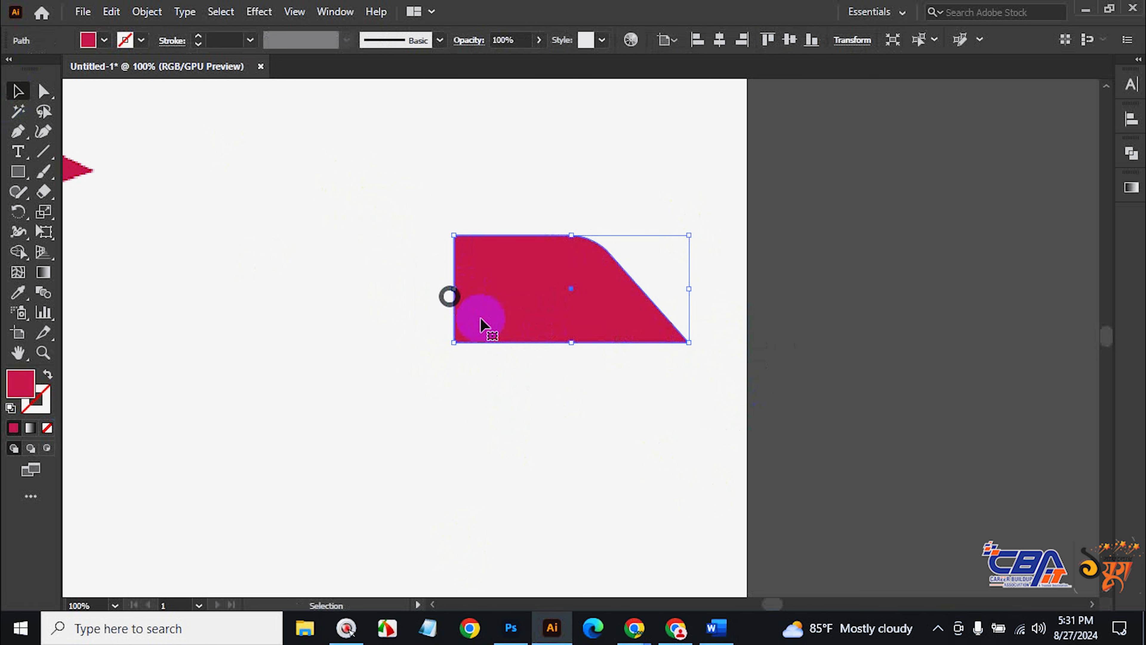
{"action": "left_click", "coordinate": [700, 251]}
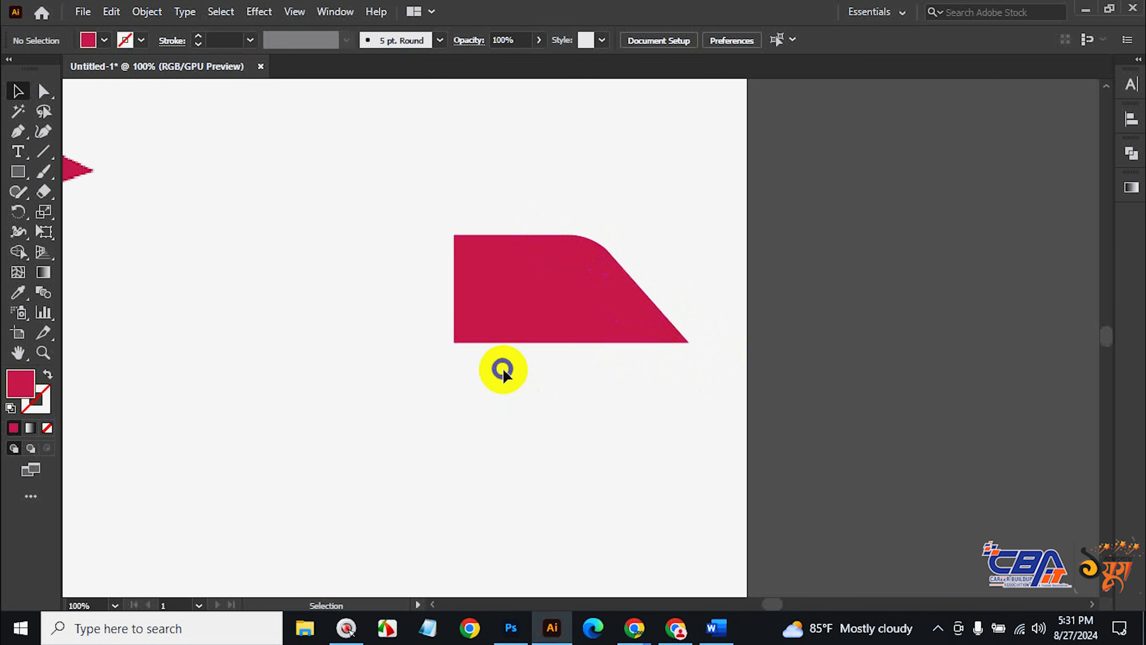
Move the crimson blade shape slightly up and to the left on the artboard.
{"action": "left_click", "coordinate": [568, 292]}
{"action": "left_click_drag", "start_coordinate": [598, 267], "coordinate": [562, 238]}
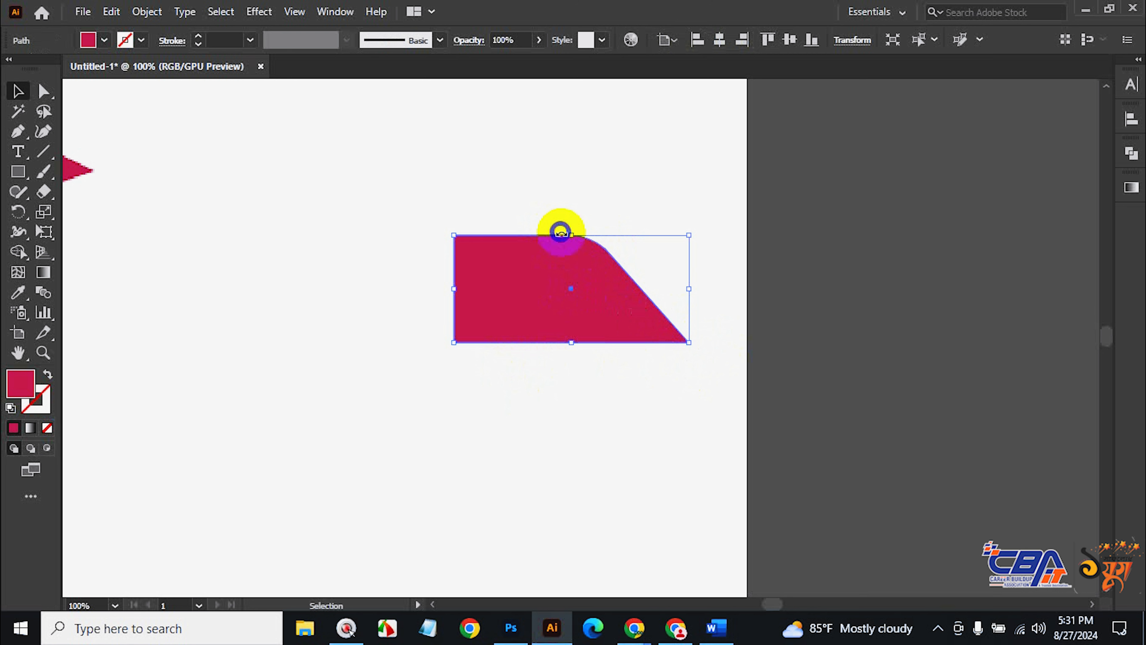
{"action": "left_click", "coordinate": [1131, 154]}
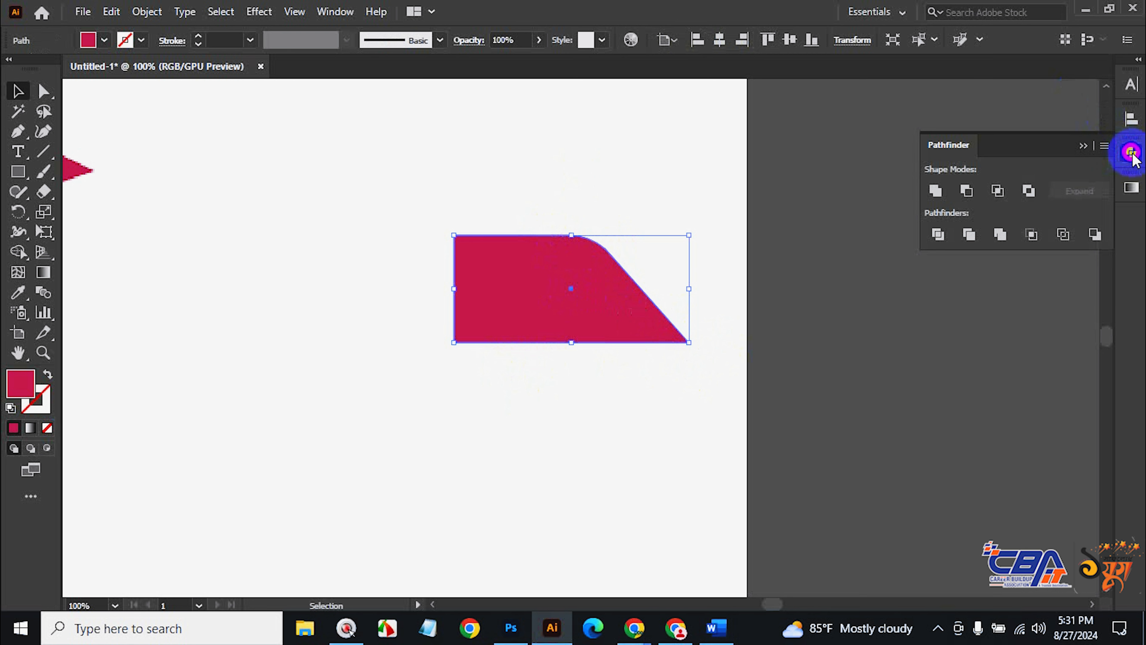
{"action": "left_click", "coordinate": [961, 152]}
{"action": "left_click", "coordinate": [938, 234]}
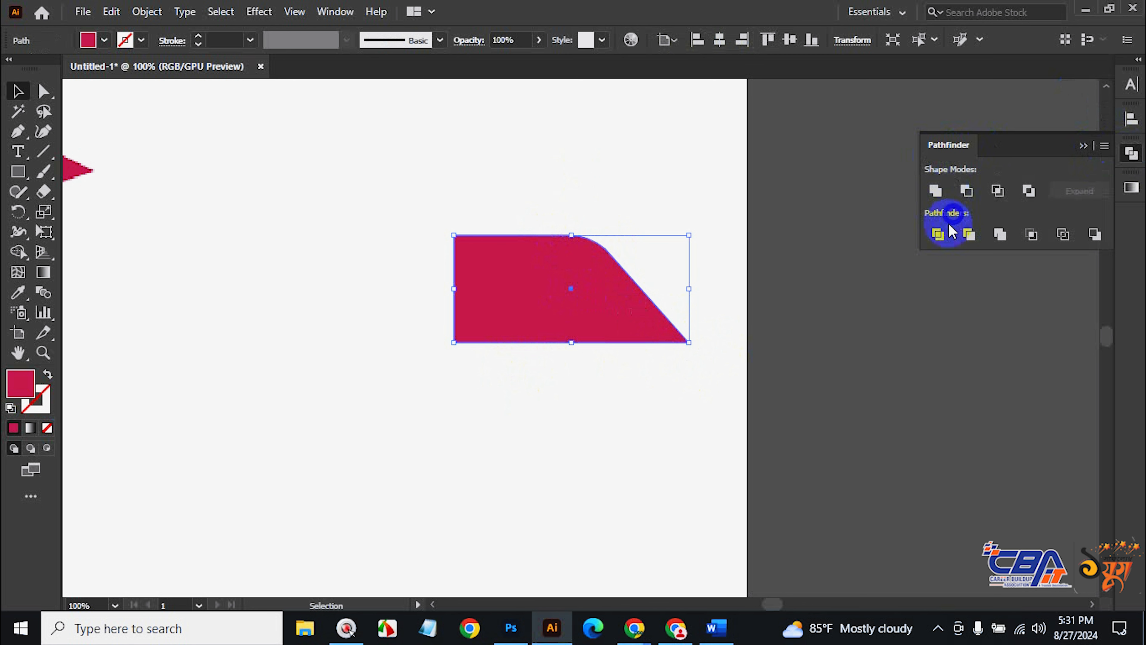
{"action": "left_click", "coordinate": [722, 402]}
{"action": "left_click_drag", "start_coordinate": [554, 274], "coordinate": [523, 262]}
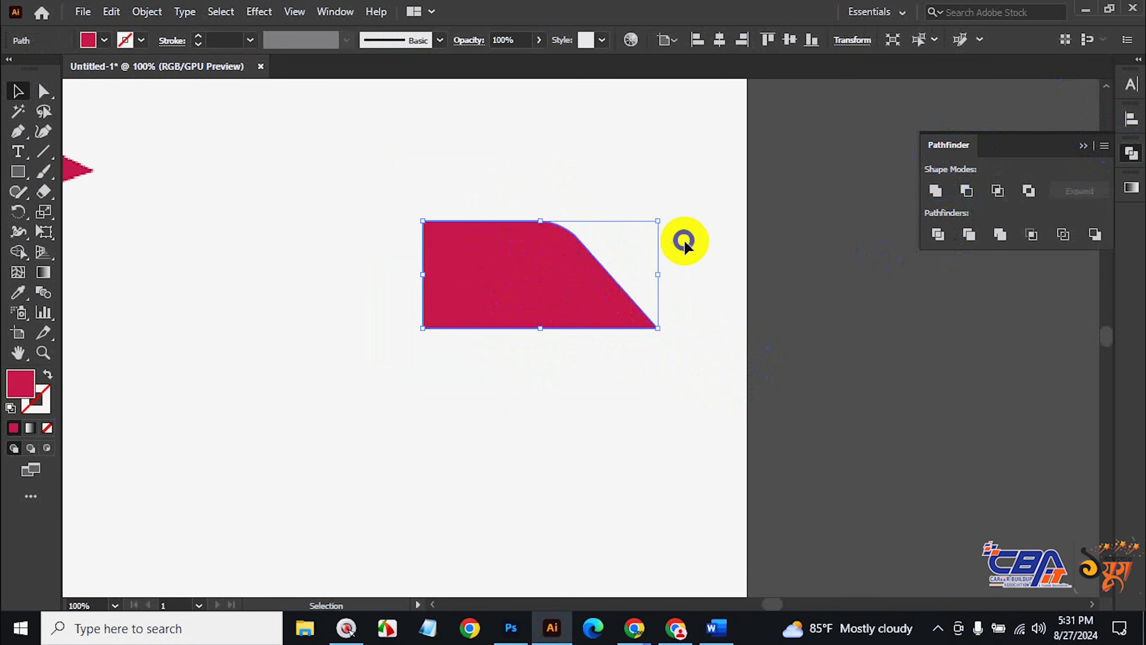
{"action": "left_click", "coordinate": [1131, 154]}
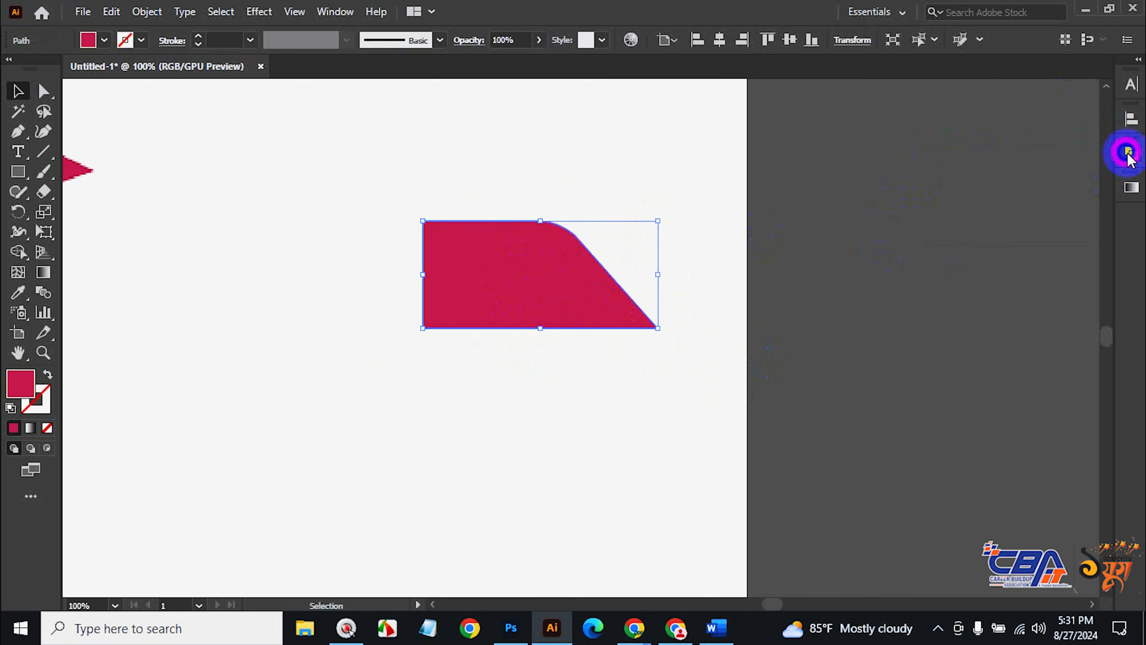
{"action": "left_click", "coordinate": [523, 368]}
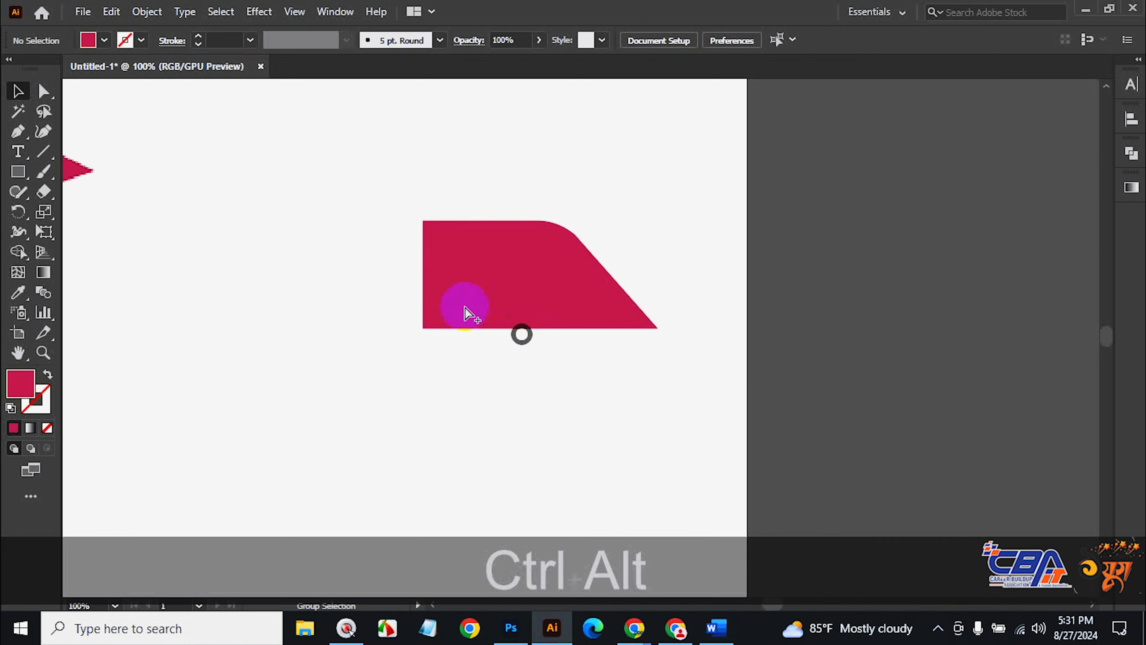
Start a Pen tool path at the blade's upper-left corner, down its left edge and diagonally up to the rounded corner.
{"action": "left_click", "coordinate": [451, 303], "text": "ctrl+alt"}
{"action": "left_click", "coordinate": [435, 291], "text": "ctrl+alt"}
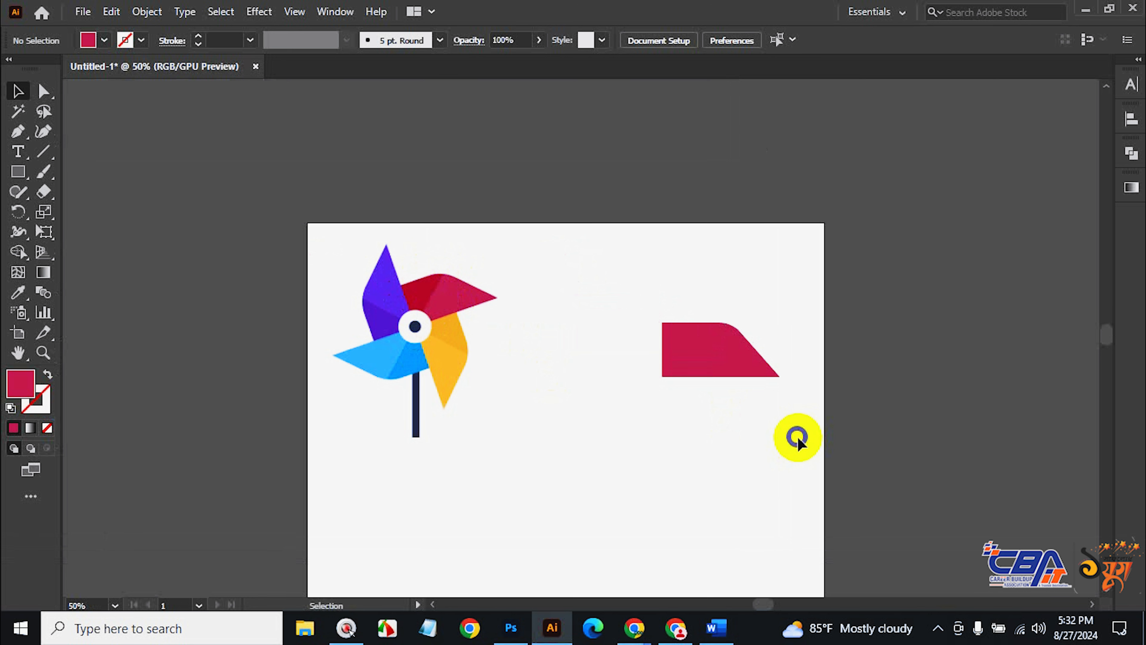
{"action": "key", "text": "ctrl+space"}
{"action": "left_click", "coordinate": [718, 406]}
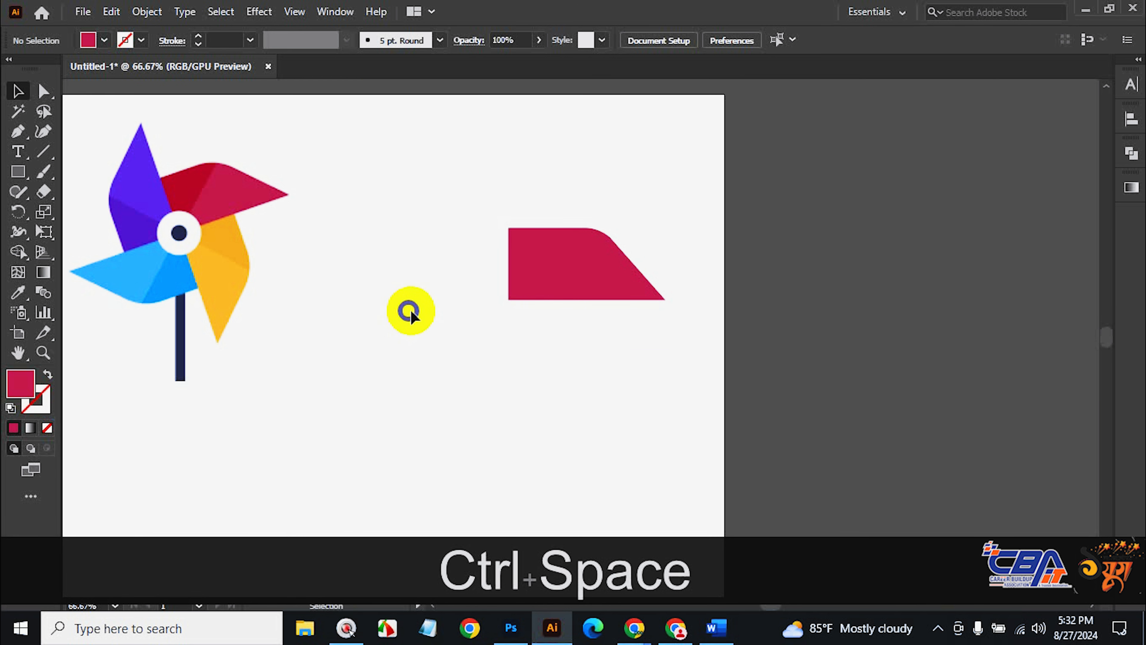
{"action": "left_click", "coordinate": [18, 132]}
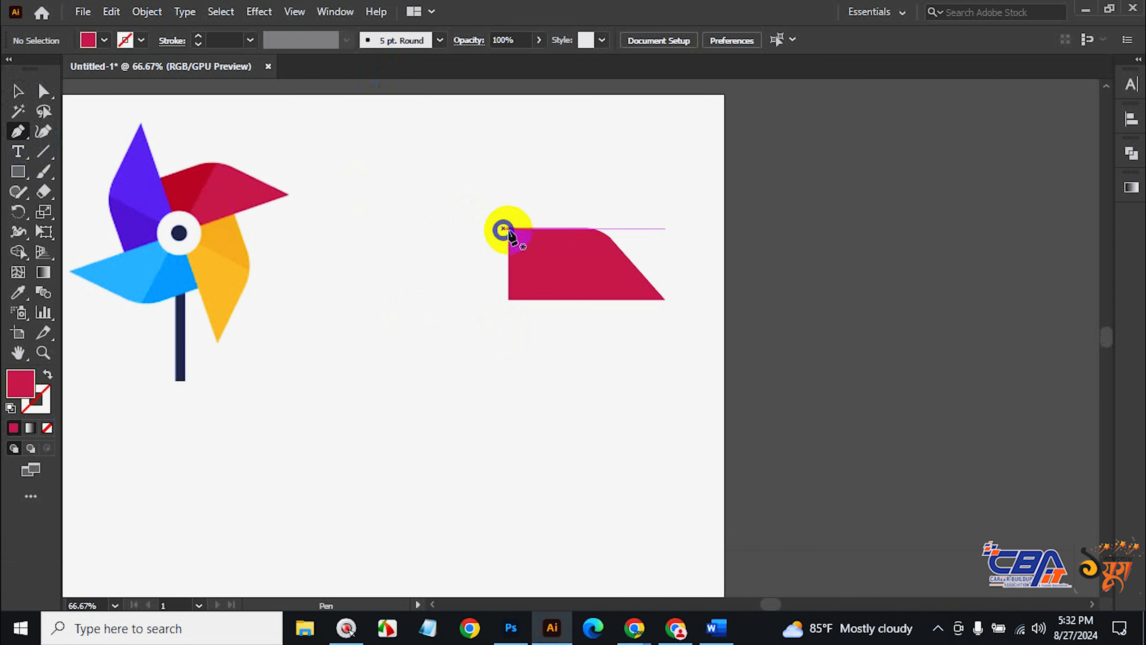
{"action": "left_click", "coordinate": [509, 229]}
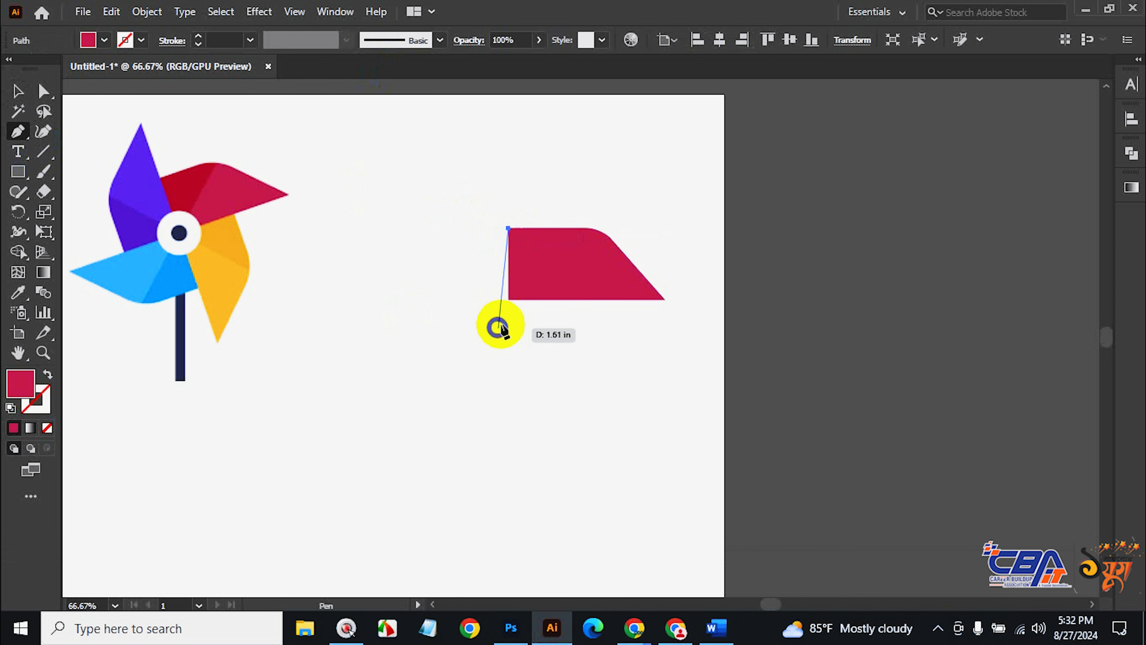
{"action": "left_click", "coordinate": [508, 297]}
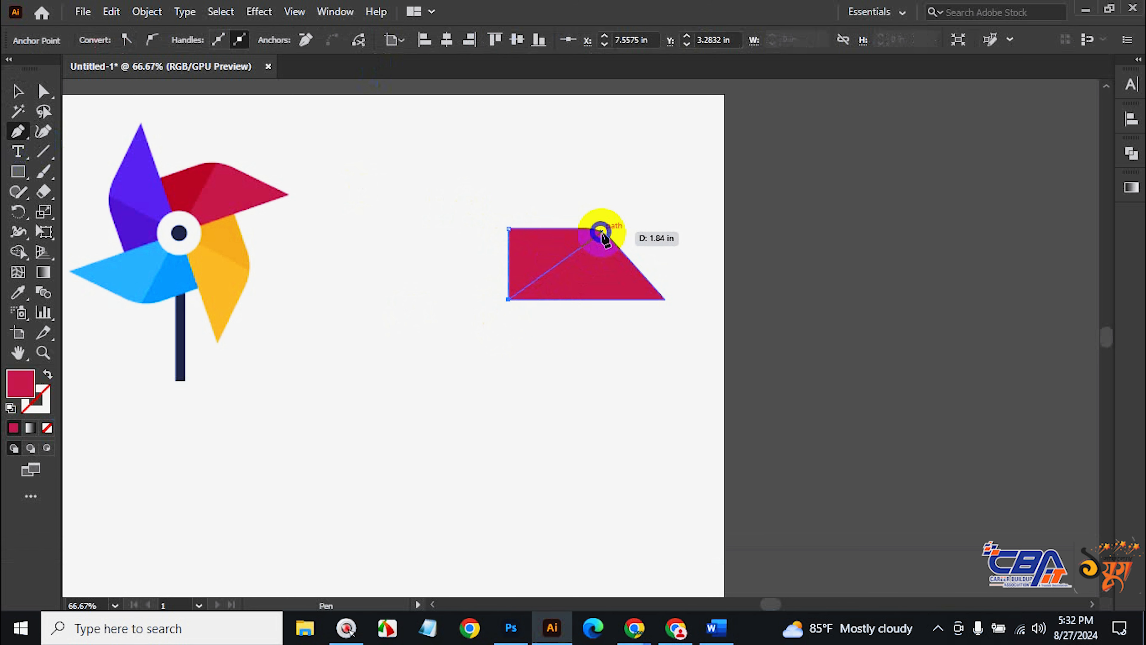
{"action": "left_click", "coordinate": [600, 232]}
Curve the path along the rounded corner onto the top edge, and close it at the blade's upper-left corner.
{"action": "key", "text": "ctrl+space"}
{"action": "left_click", "coordinate": [596, 249]}
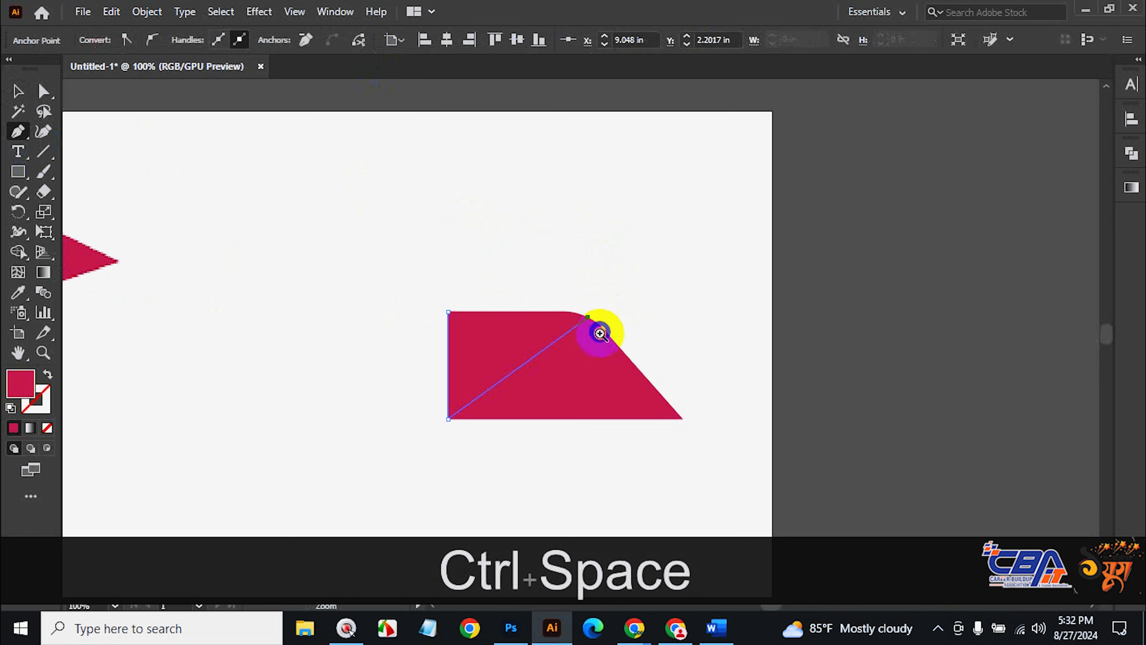
{"action": "left_click", "coordinate": [600, 333]}
{"action": "left_click", "coordinate": [533, 333]}
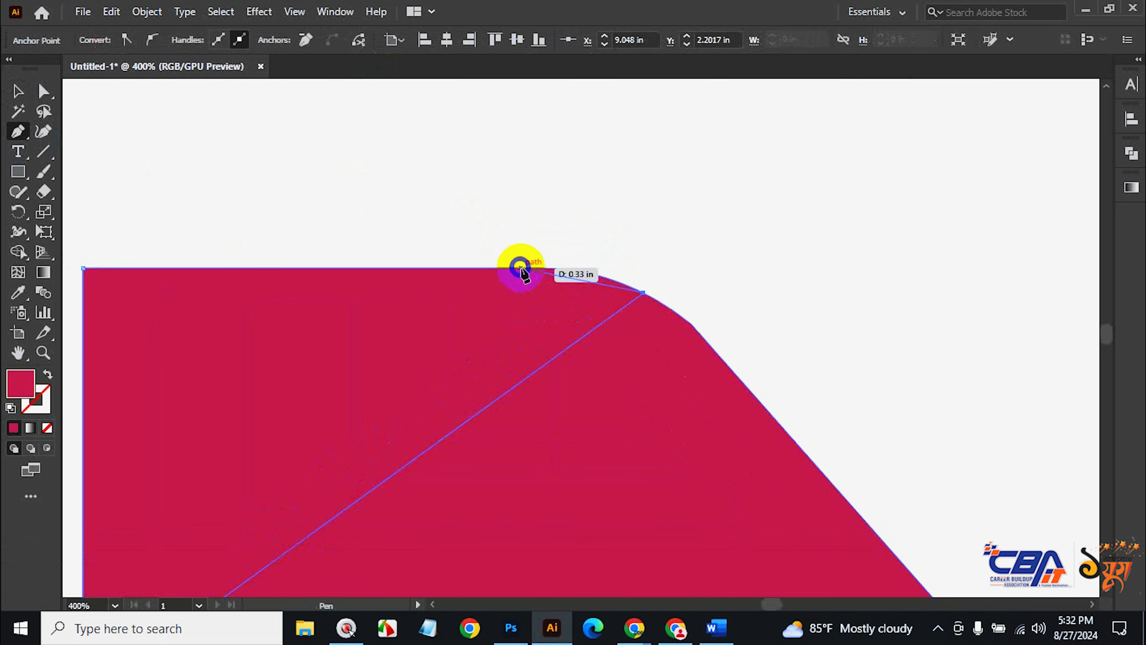
{"action": "left_click_drag", "start_coordinate": [521, 269], "coordinate": [450, 274]}
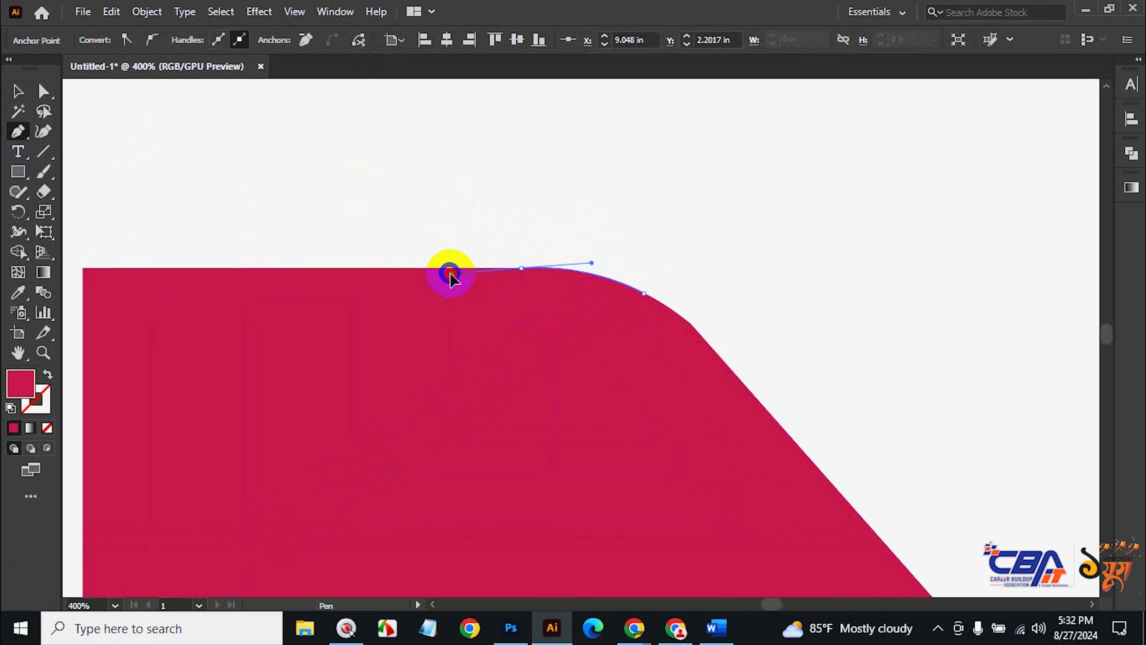
{"action": "left_click", "coordinate": [519, 268]}
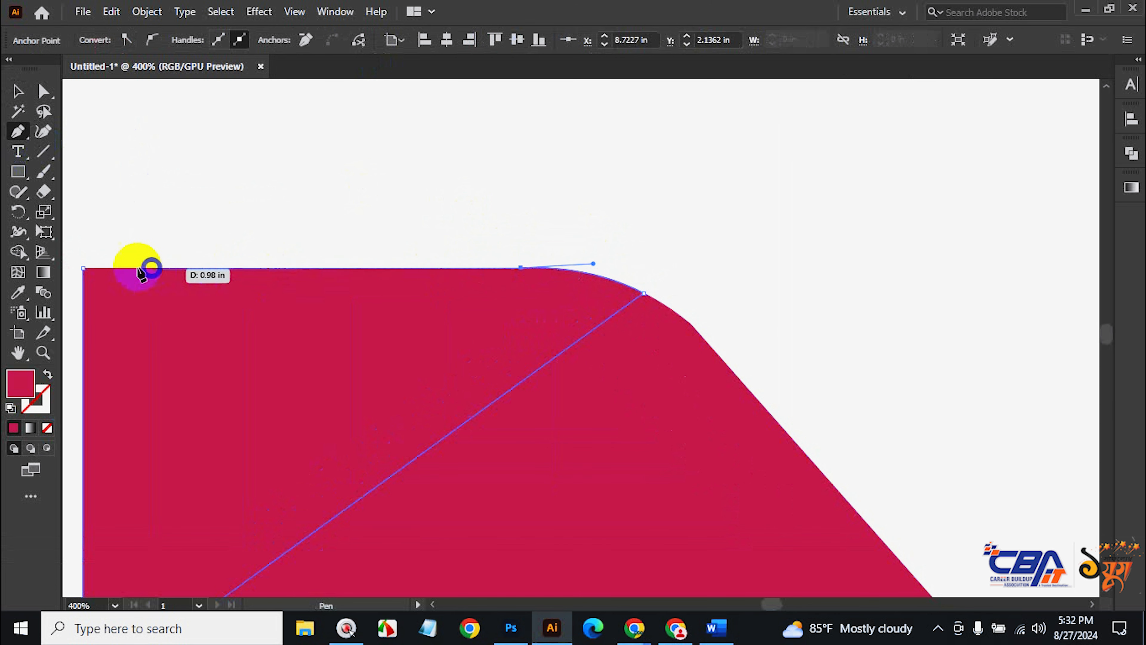
{"action": "left_click", "coordinate": [84, 268]}
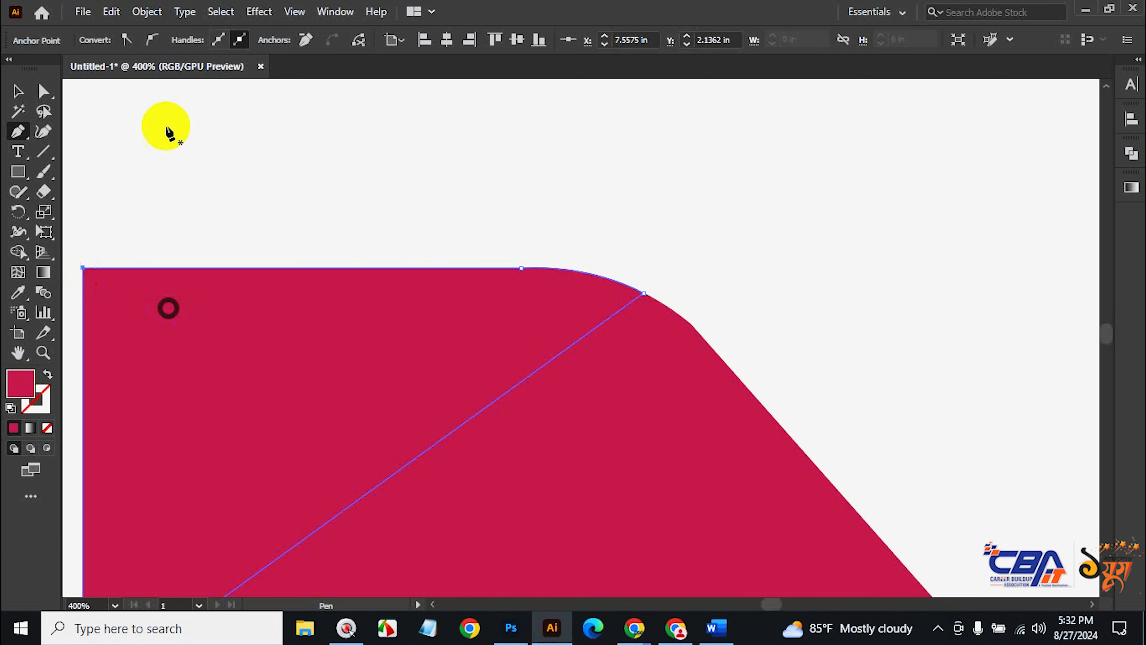
{"action": "left_click", "coordinate": [18, 92]}
{"action": "left_click", "coordinate": [697, 229]}
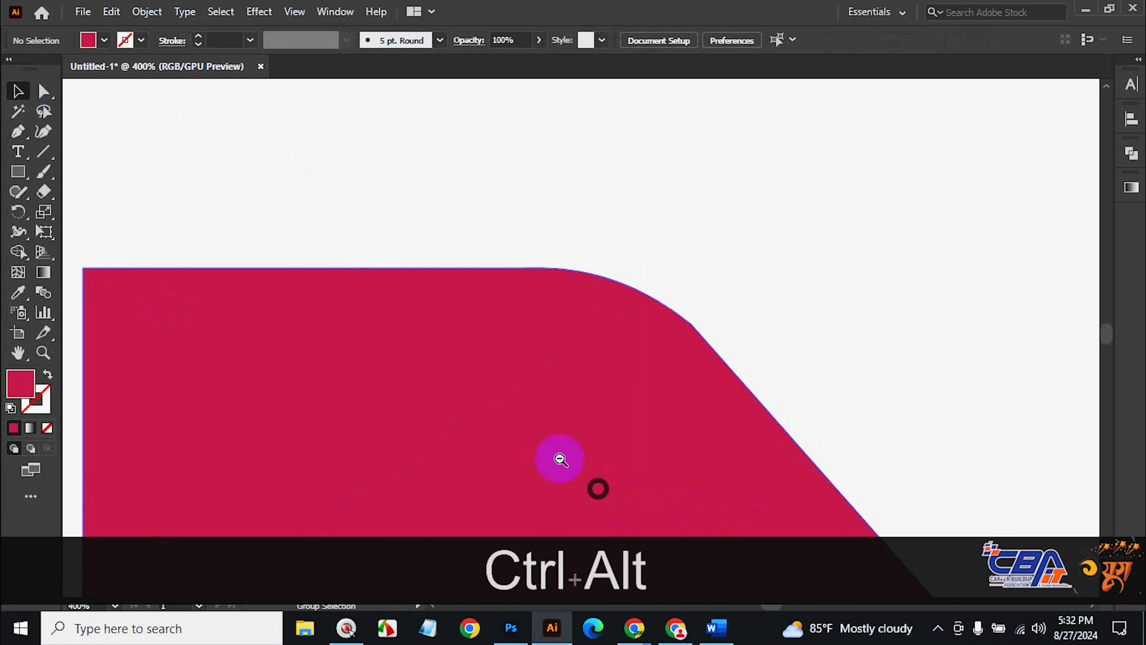
Fill the traced piece with the darker red of the reference's red blade, and move it off the blade toward the upper left.
{"action": "key", "text": "ctrl+alt+space"}
{"action": "left_click", "coordinate": [543, 416], "text": "ctrl+alt"}
{"action": "left_click", "coordinate": [551, 413], "text": "ctrl+alt"}
{"action": "left_click", "coordinate": [593, 405], "text": "ctrl+alt"}
{"action": "left_click", "coordinate": [594, 405], "text": "ctrl+alt"}
{"action": "left_click", "coordinate": [595, 406], "text": "ctrl+alt"}
{"action": "left_click", "coordinate": [566, 294]}
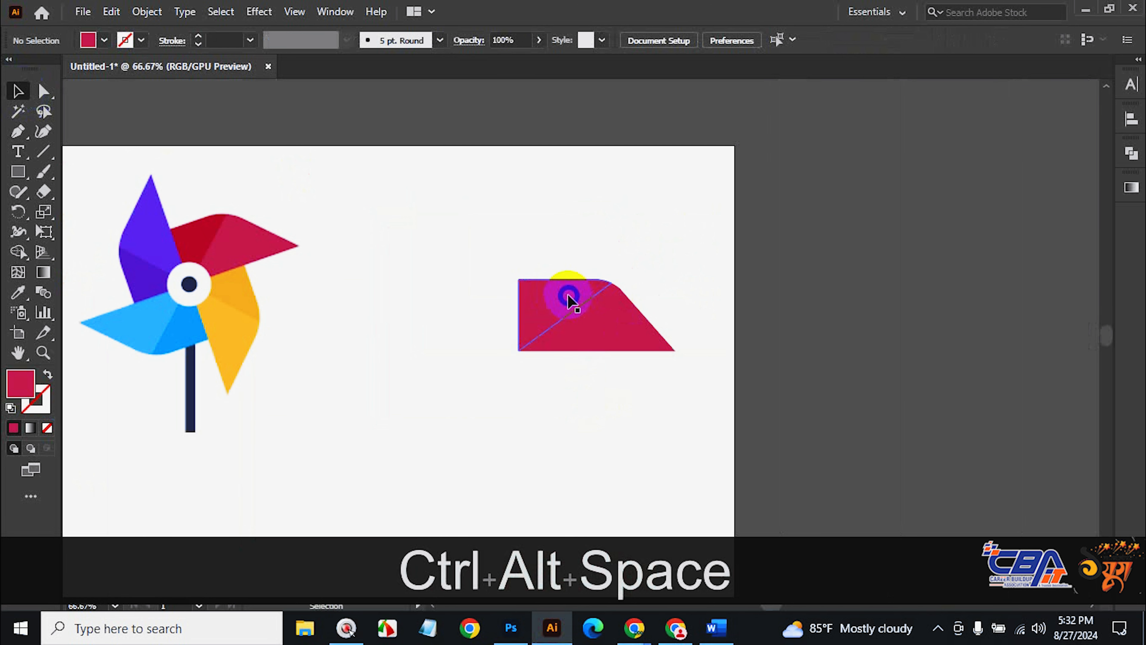
{"action": "left_click", "coordinate": [18, 292]}
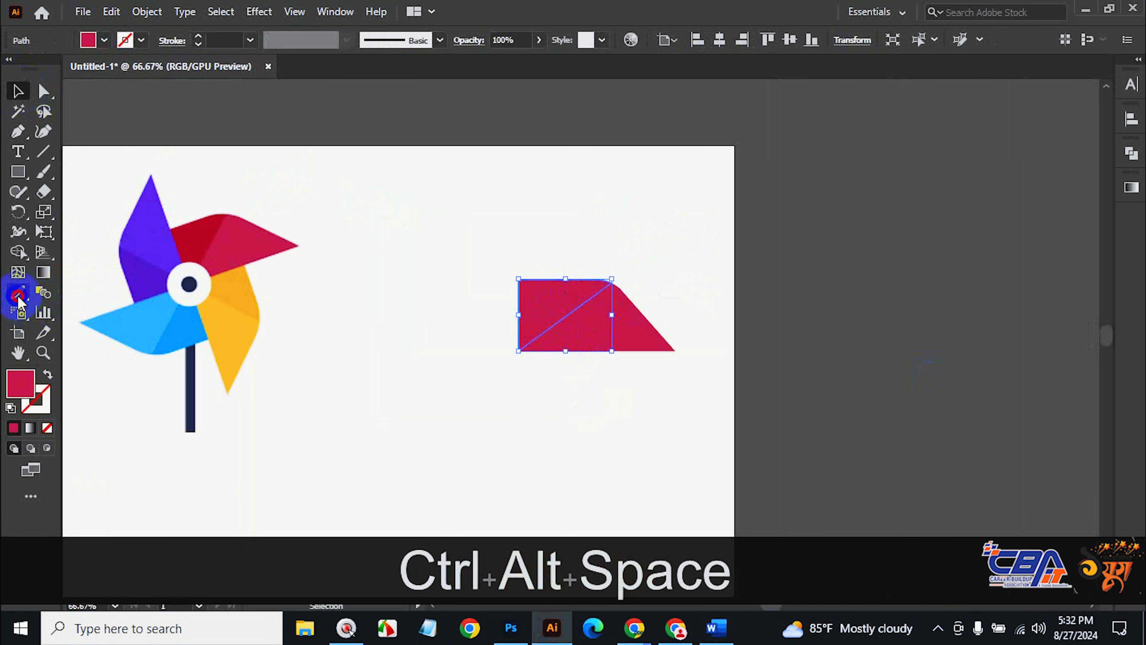
{"action": "left_click", "coordinate": [248, 240]}
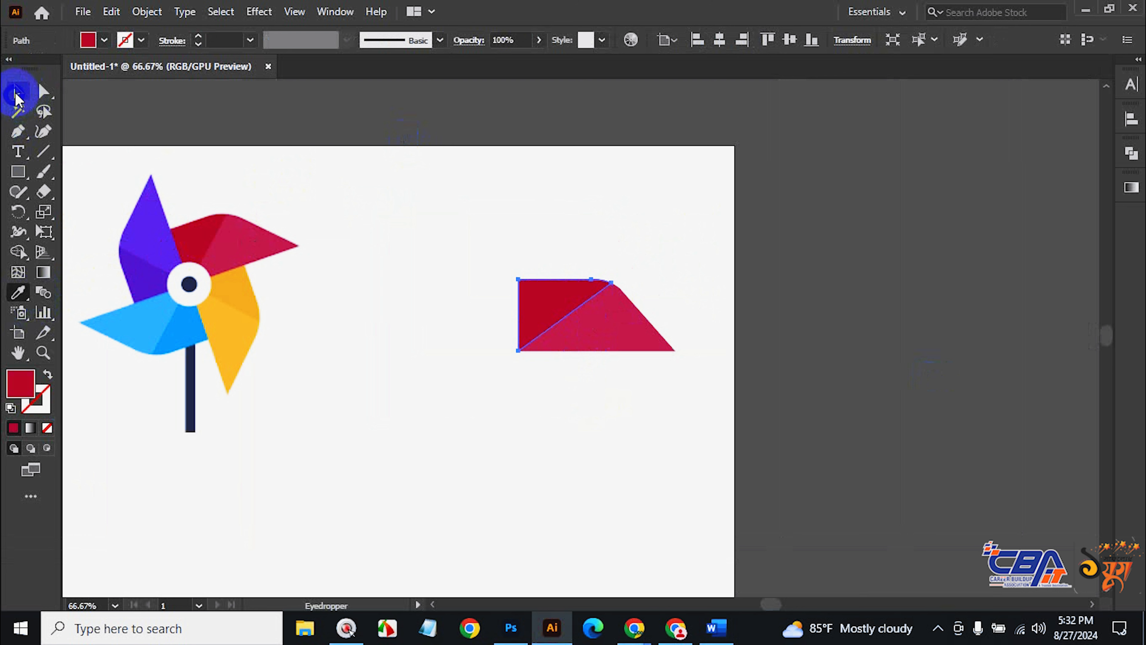
{"action": "left_click", "coordinate": [17, 91]}
{"action": "left_click", "coordinate": [452, 383]}
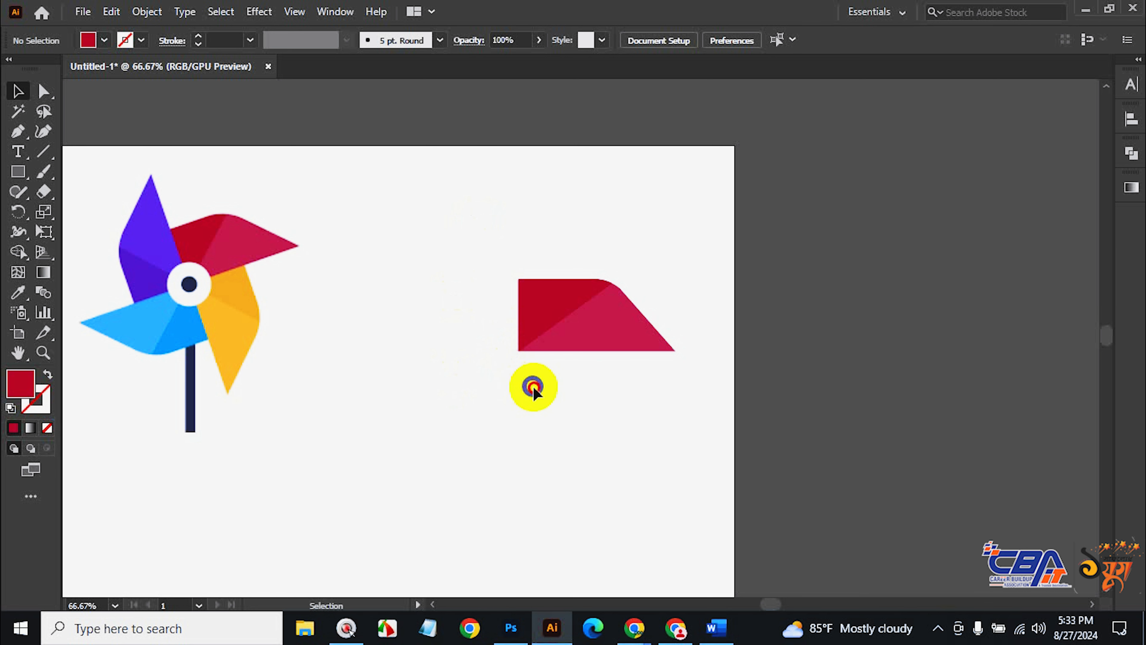
{"action": "left_click_drag", "start_coordinate": [543, 302], "coordinate": [436, 207]}
{"action": "left_click", "coordinate": [476, 351]}
Draw a diagonal line from the blade's lower-left corner through the rounded corner, and shift it so both ends extend beyond the blade.
{"action": "key", "text": "ctrl+space"}
{"action": "left_click", "coordinate": [577, 346], "text": "ctrl"}
{"action": "left_click", "coordinate": [574, 303], "text": "ctrl"}
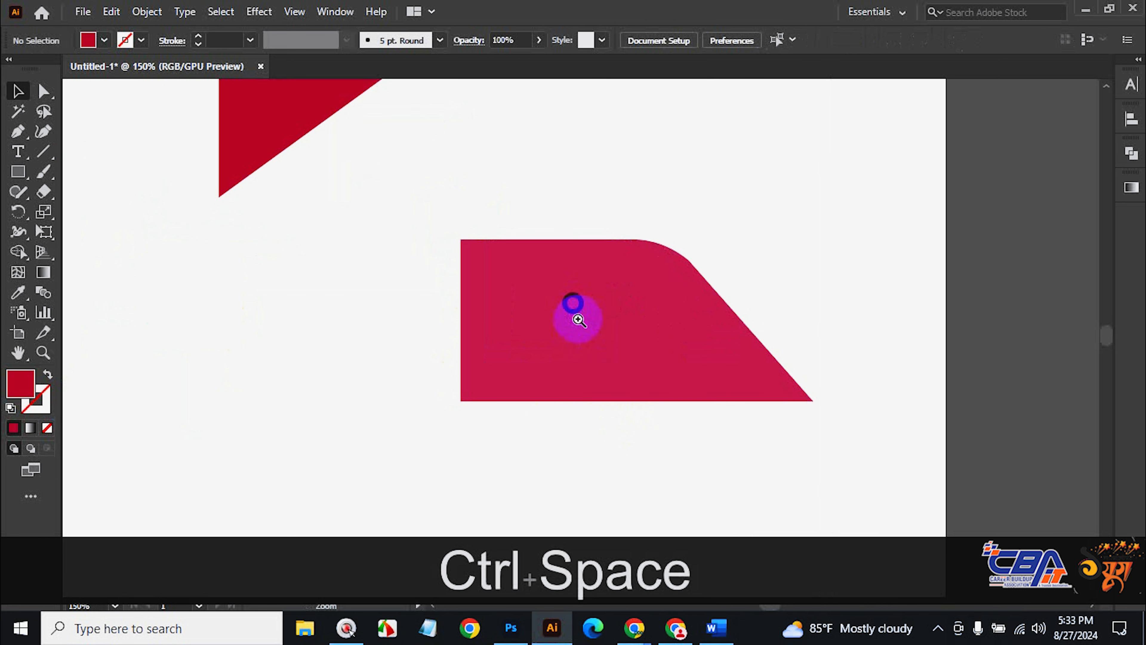
{"action": "left_click", "coordinate": [598, 325]}
{"action": "left_click", "coordinate": [46, 151]}
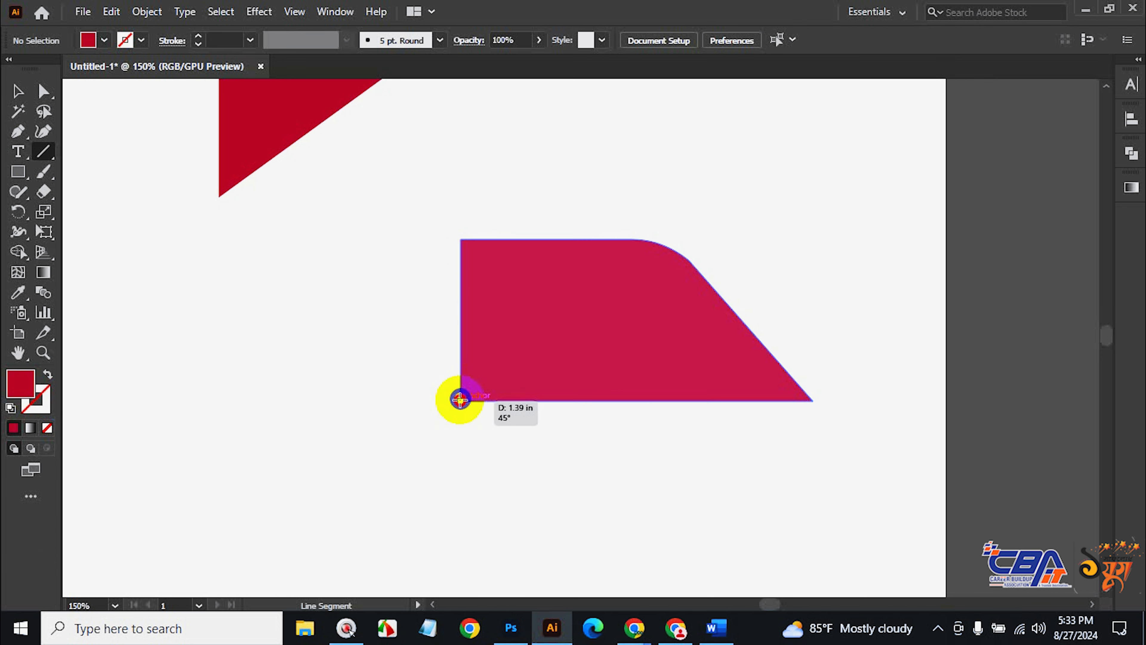
{"action": "left_click_drag", "start_coordinate": [460, 399], "coordinate": [756, 178]}
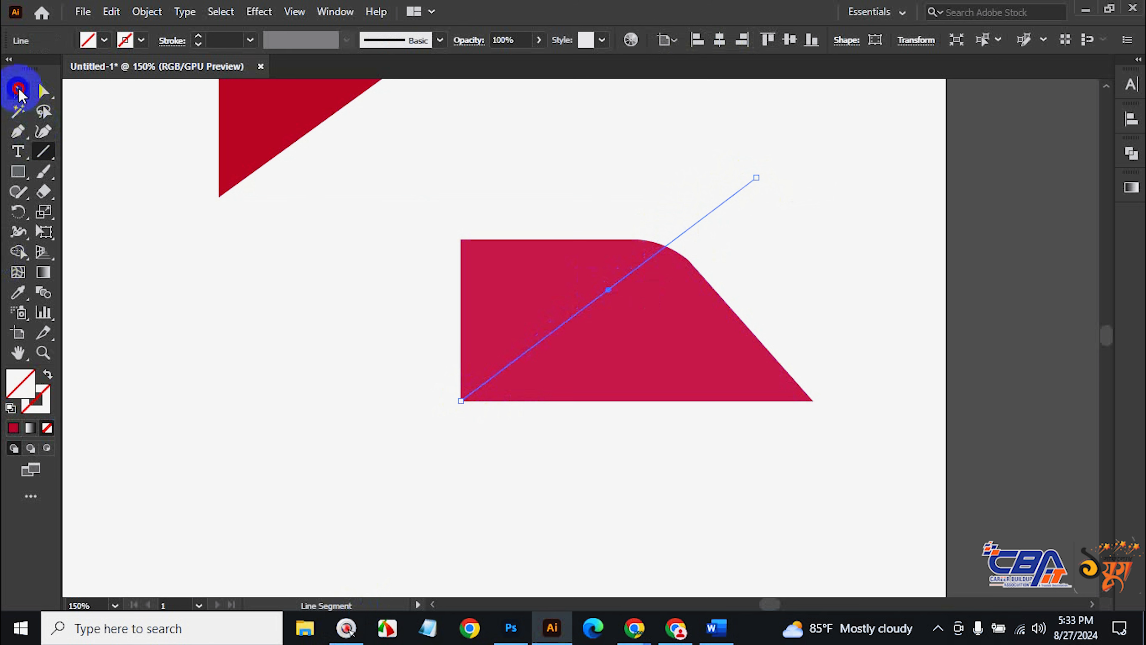
{"action": "left_click", "coordinate": [18, 92]}
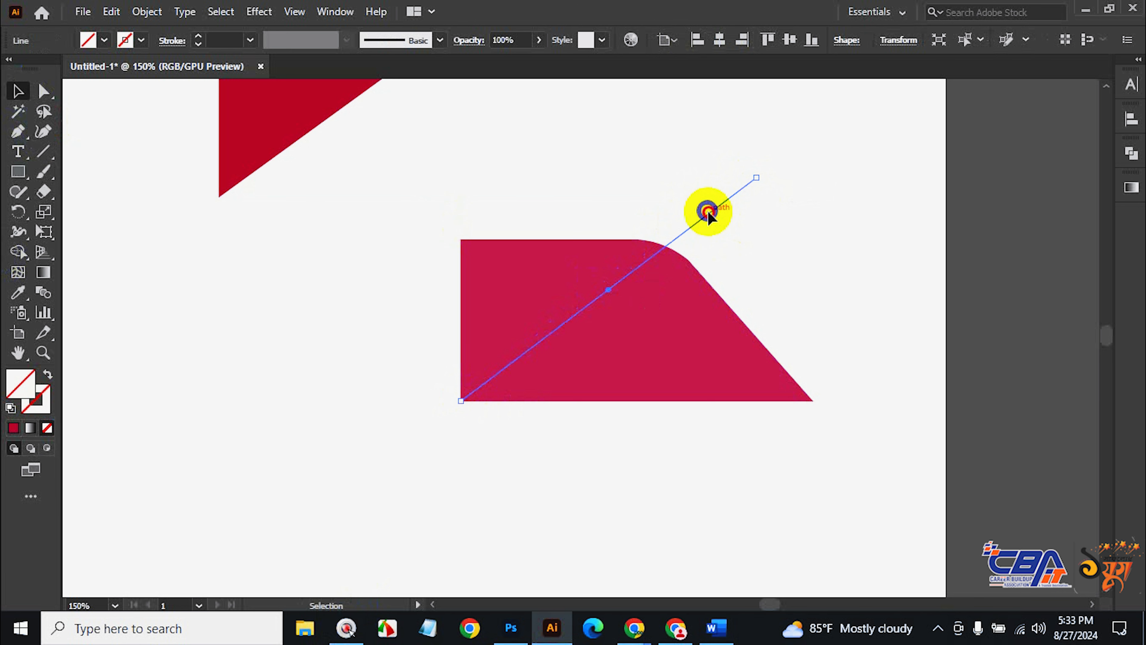
{"action": "left_click_drag", "start_coordinate": [708, 212], "coordinate": [691, 224]}
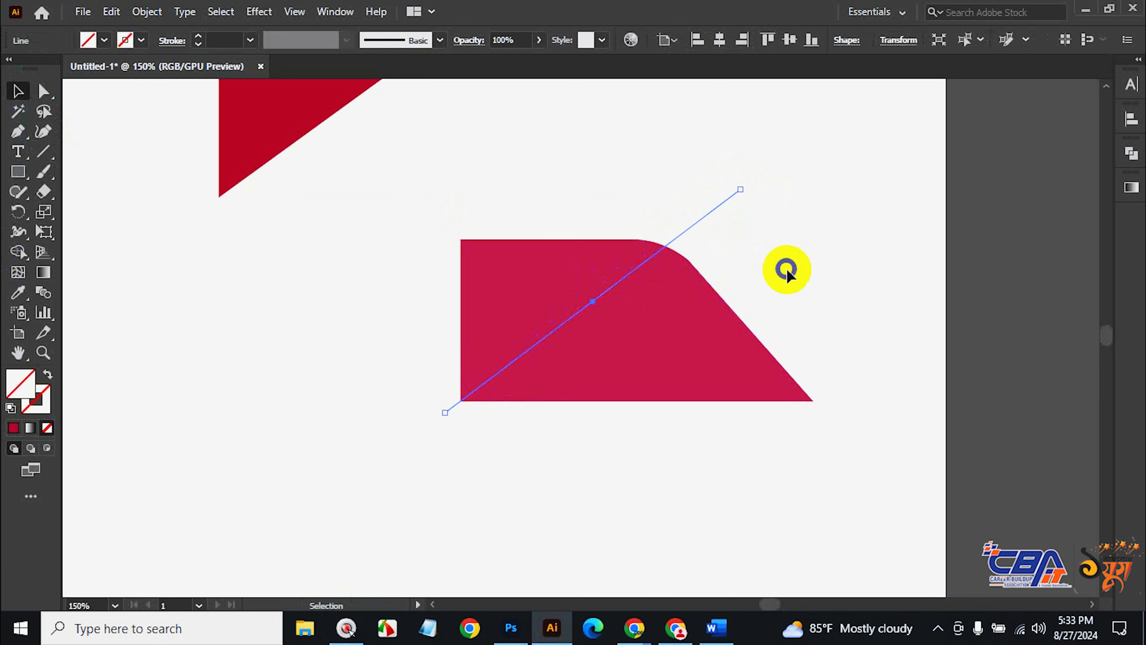
Divide the blade along the diagonal line with Pathfinder, and ungroup the resulting pieces.
{"action": "left_click_drag", "start_coordinate": [529, 180], "coordinate": [725, 429]}
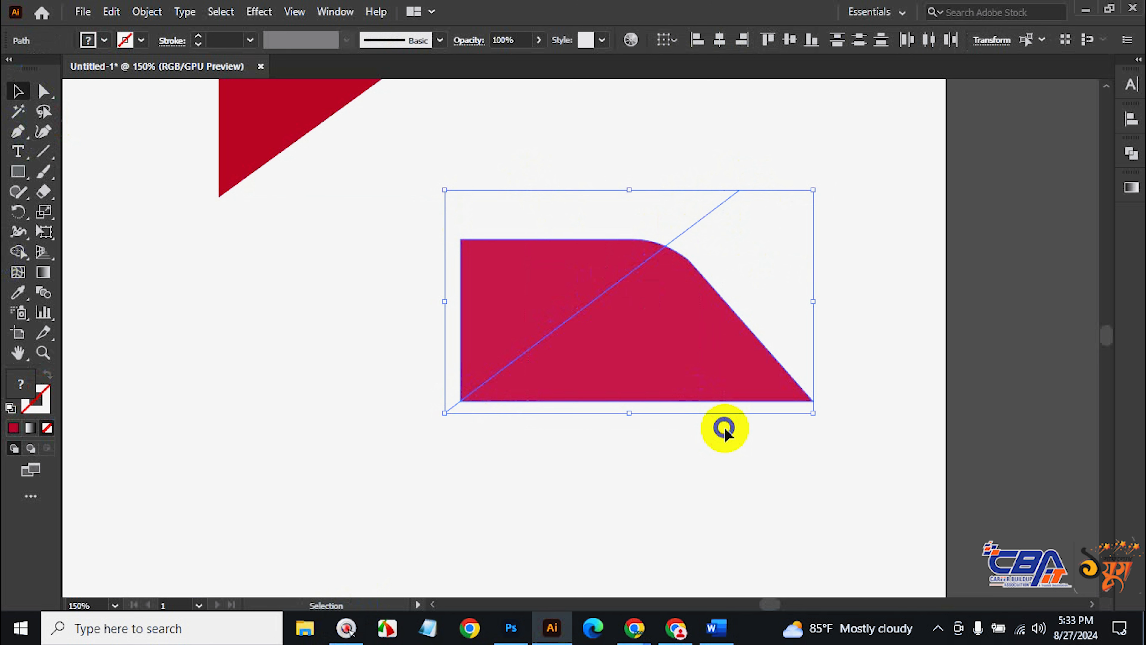
{"action": "left_click", "coordinate": [1132, 155]}
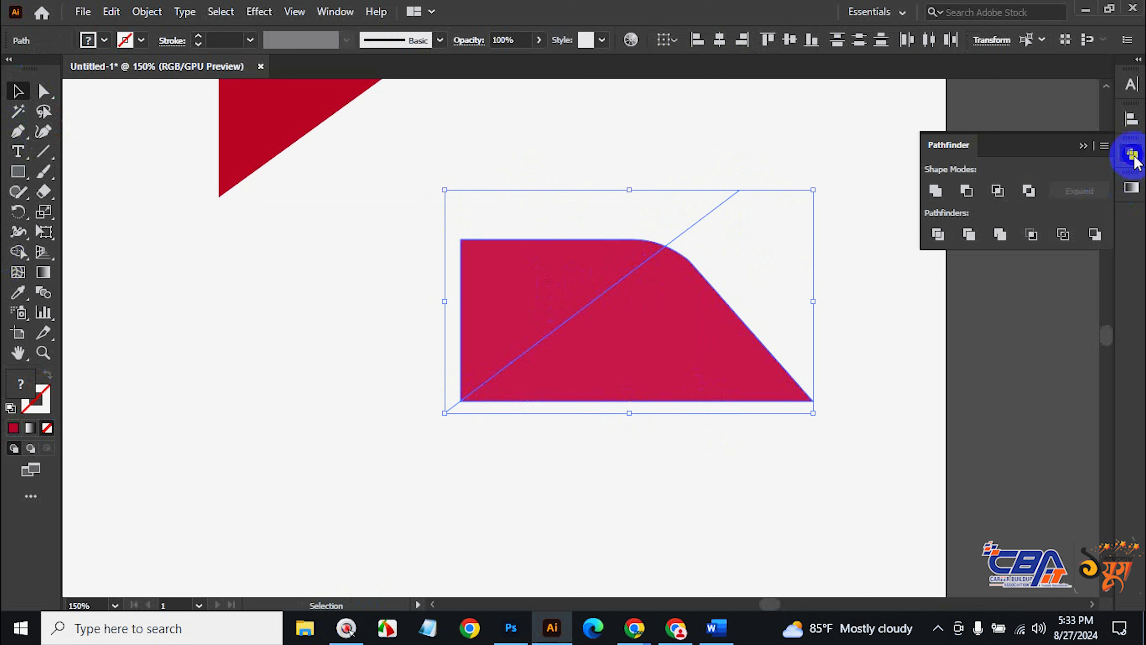
{"action": "left_click", "coordinate": [936, 235]}
{"action": "left_click", "coordinate": [728, 217]}
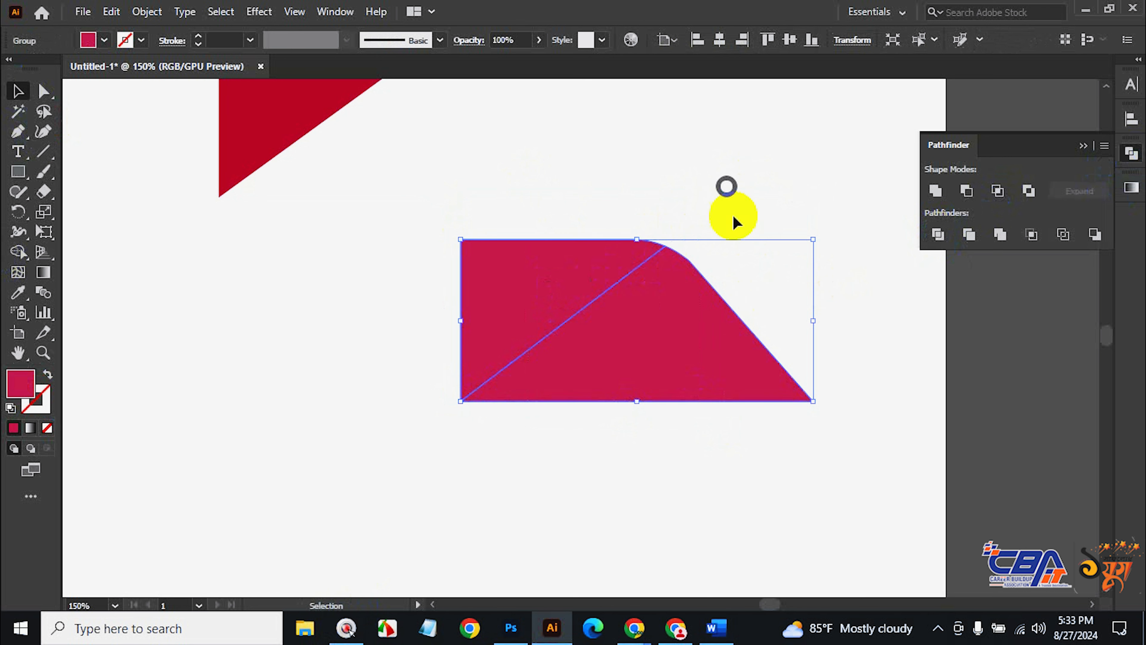
{"action": "left_click", "coordinate": [633, 311]}
{"action": "right_click", "coordinate": [635, 310]}
{"action": "left_click", "coordinate": [699, 448]}
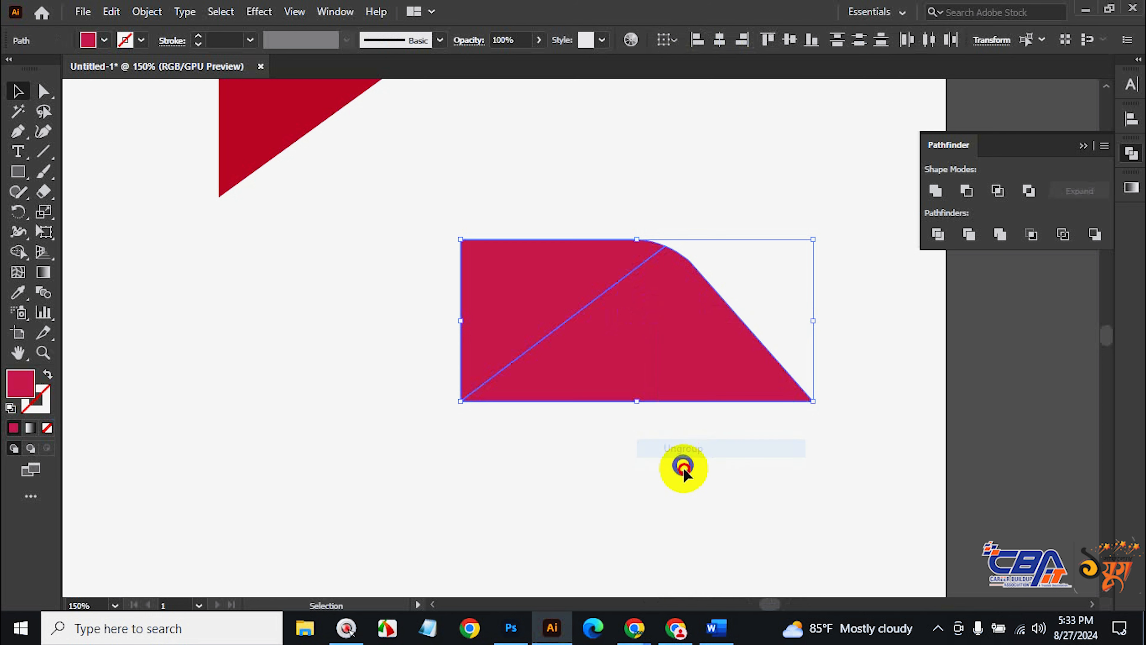
Fill the blade's upper-left piece with the dark red sampled from the separate traced piece.
{"action": "left_click", "coordinate": [522, 277]}
{"action": "left_click", "coordinate": [18, 292]}
{"action": "left_click", "coordinate": [271, 121]}
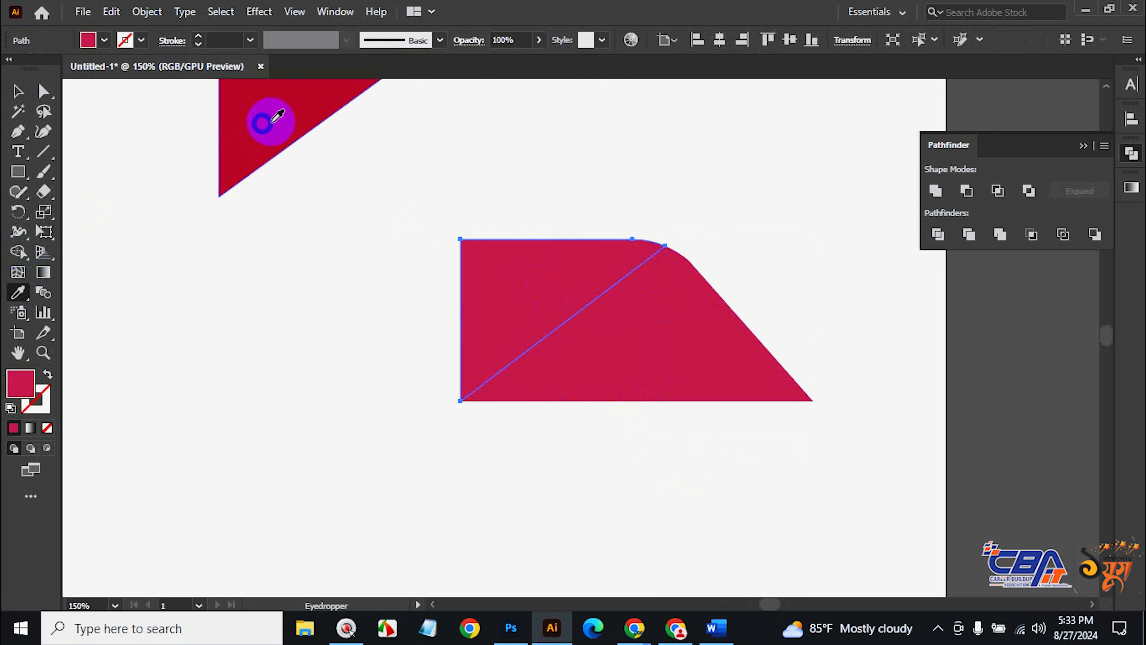
{"action": "left_click", "coordinate": [18, 91]}
{"action": "left_click", "coordinate": [207, 335]}
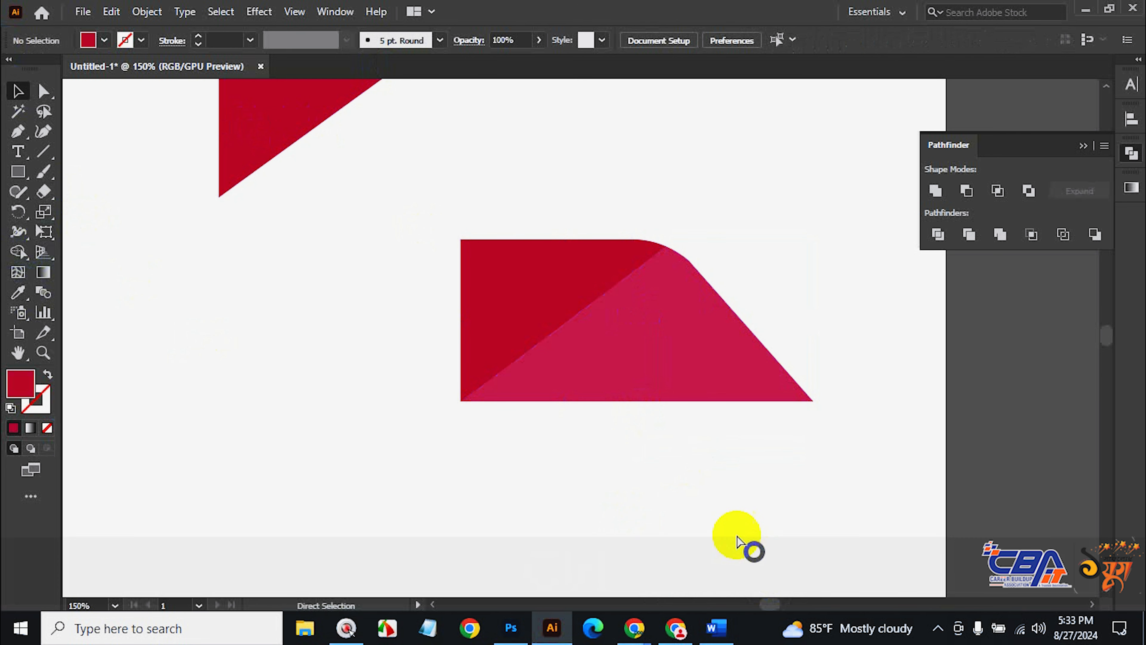
{"action": "left_click", "coordinate": [608, 451], "text": "ctrl+alt"}
{"action": "left_click", "coordinate": [486, 345], "text": "ctrl+alt"}
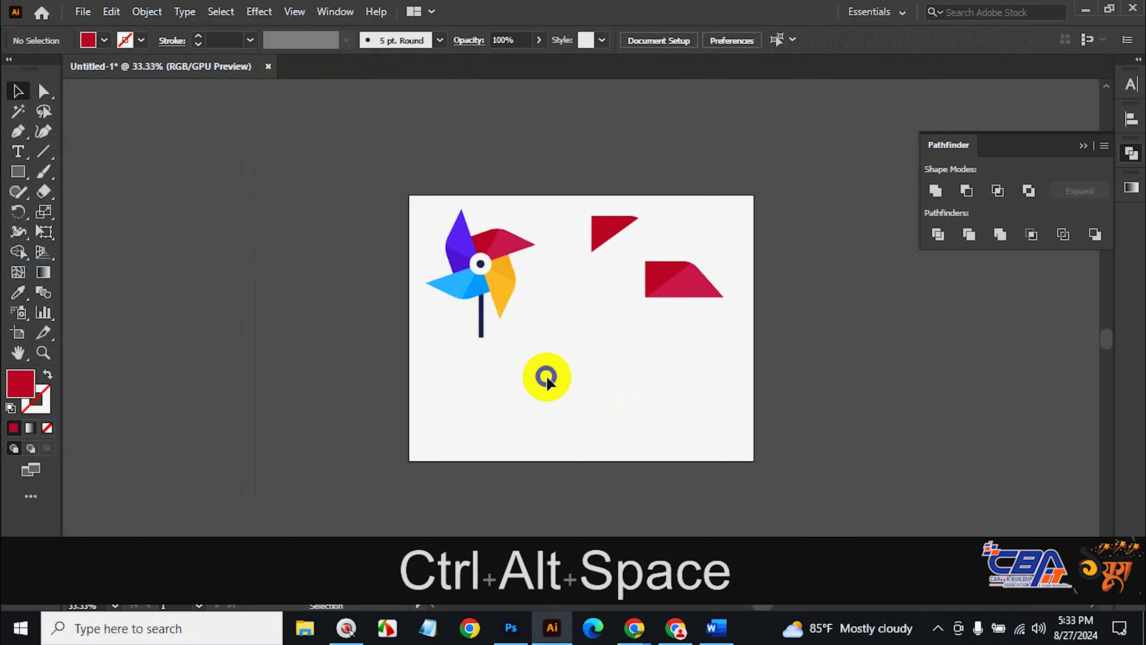
{"action": "left_click", "coordinate": [600, 287], "text": "ctrl"}
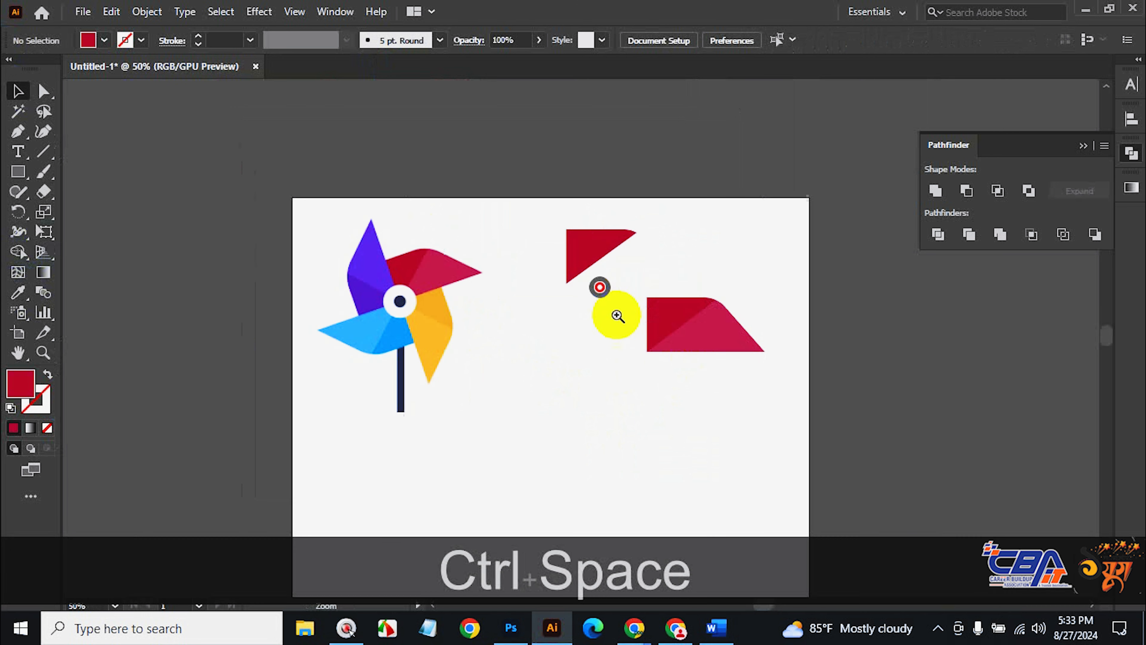
{"action": "left_click", "coordinate": [632, 344], "text": "ctrl"}
{"action": "left_click_drag", "start_coordinate": [516, 423], "coordinate": [591, 352]}
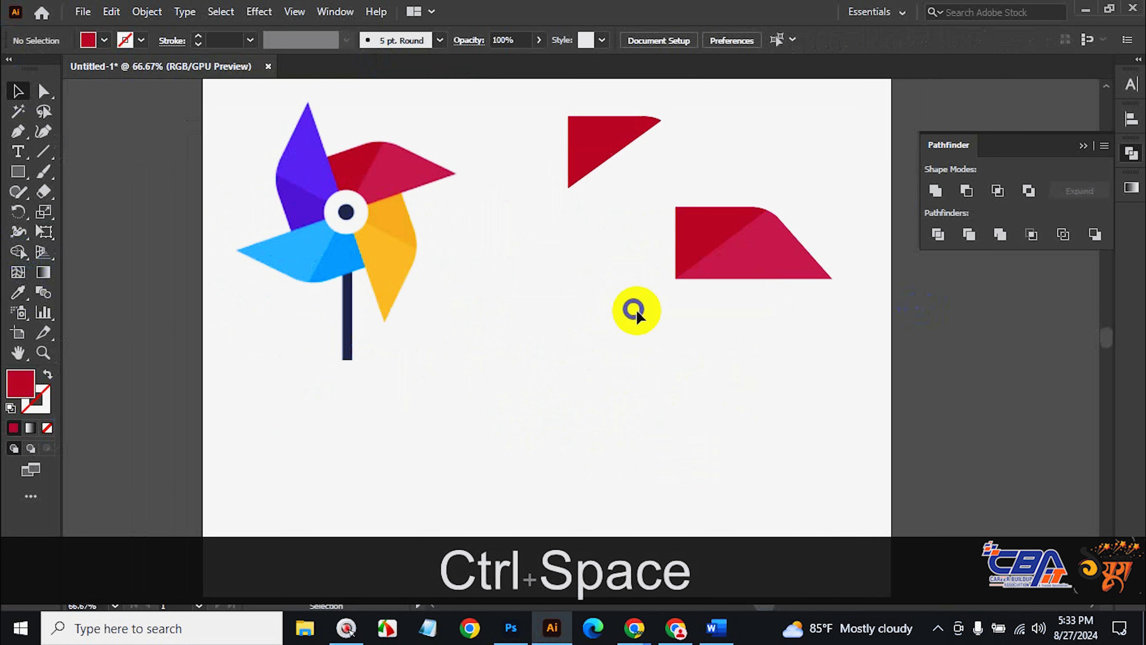
Try moving the blade's two red pieces apart, and undo the moves to restore the assembled blade.
{"action": "double_click", "coordinate": [776, 248]}
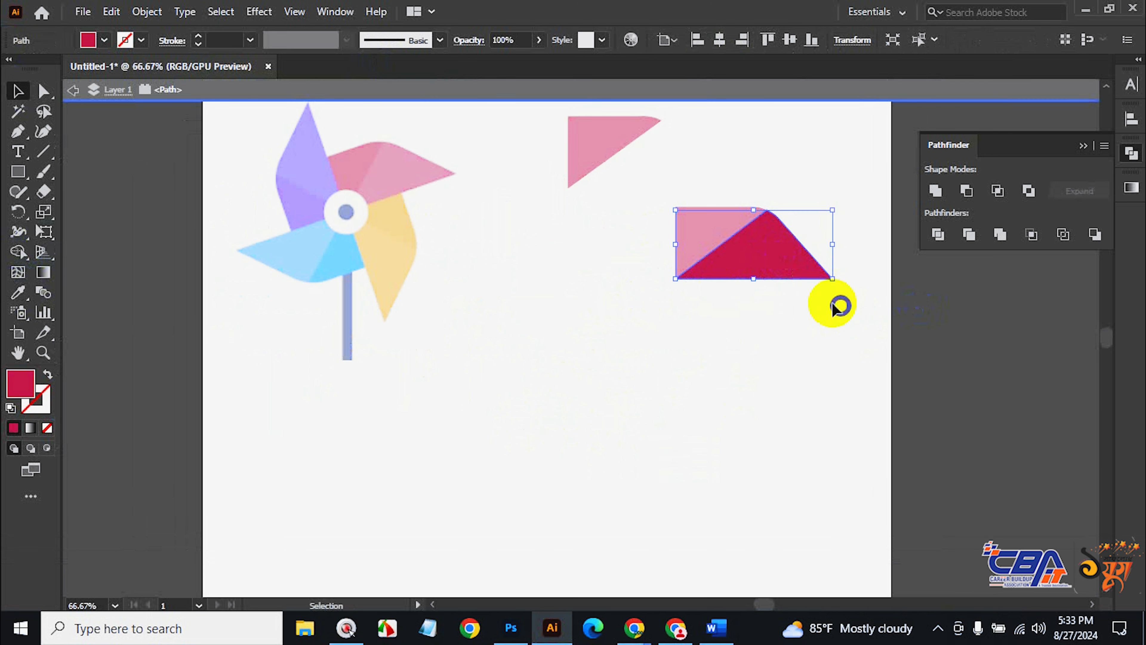
{"action": "double_click", "coordinate": [837, 308]}
{"action": "left_click_drag", "start_coordinate": [740, 241], "coordinate": [897, 356]}
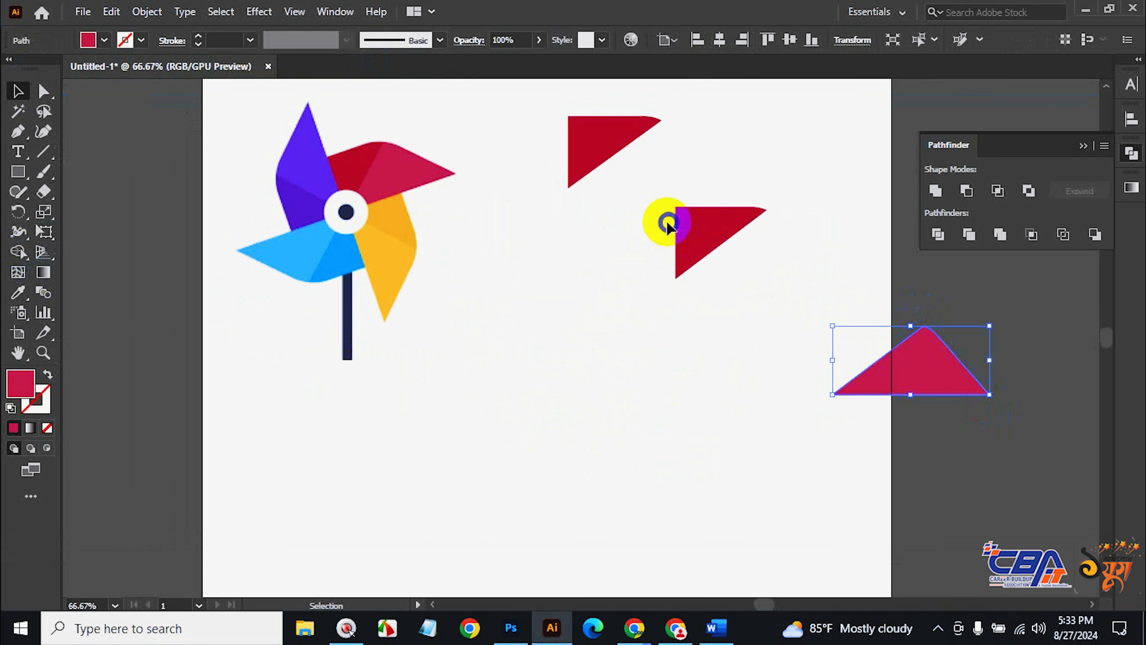
{"action": "left_click_drag", "start_coordinate": [668, 223], "coordinate": [553, 256]}
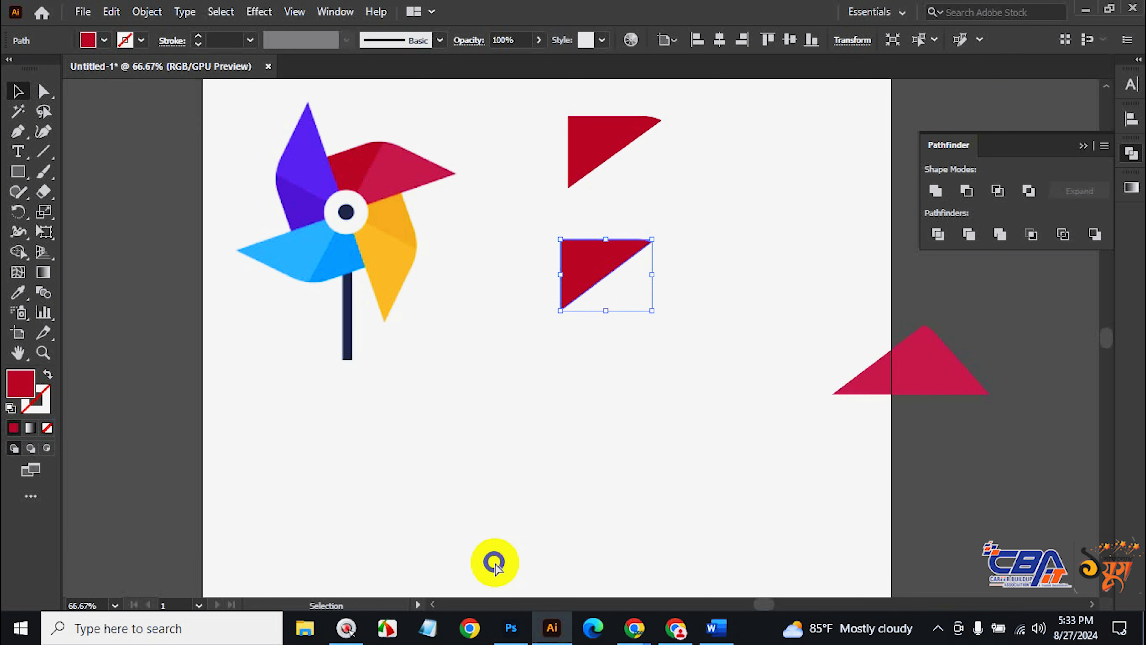
{"action": "key", "text": "ctrl+z"}
{"action": "key", "text": "ctrl+z"}
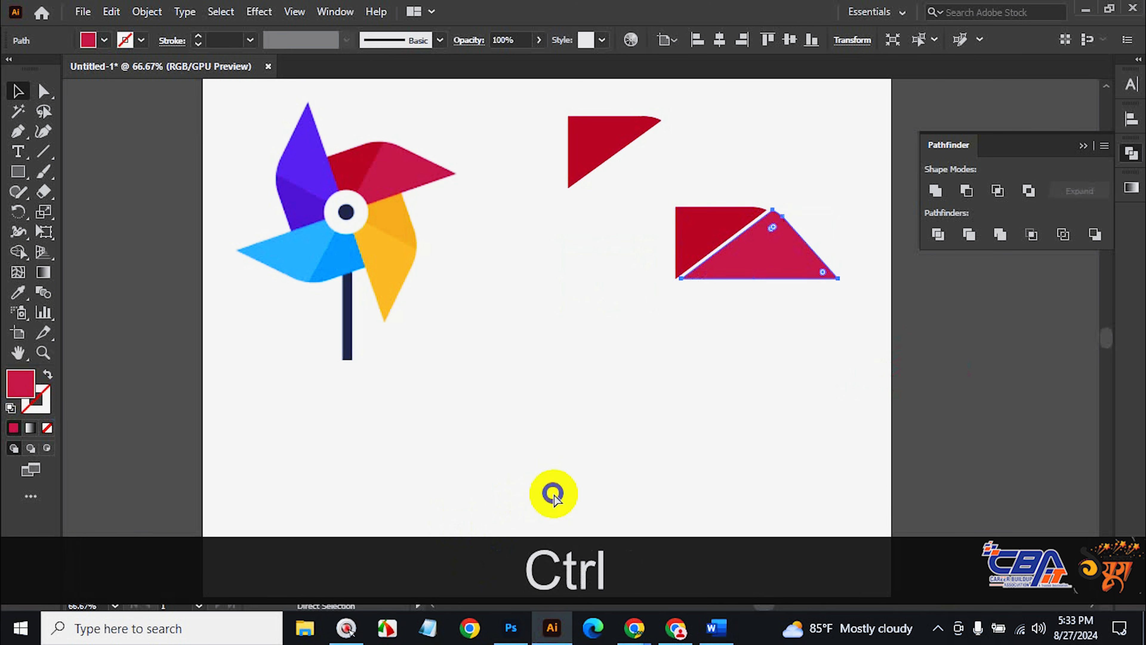
{"action": "key", "text": "ctrl+z"}
{"action": "left_click", "coordinate": [556, 497]}
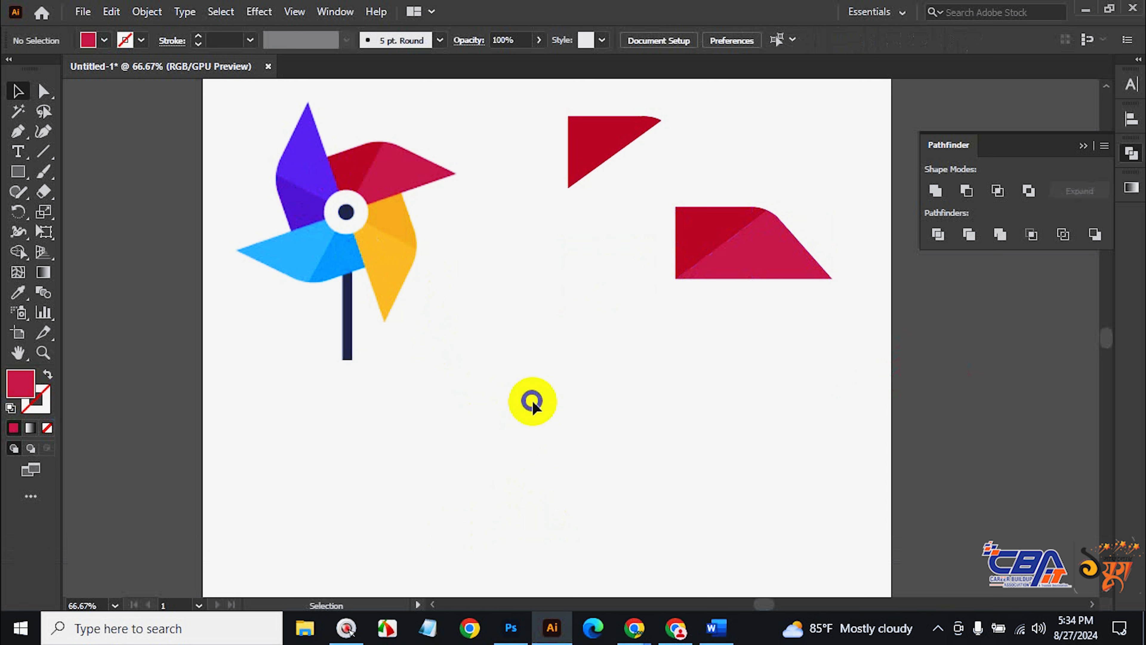
Group the blade's dark red and lighter red pieces into one object.
{"action": "left_click_drag", "start_coordinate": [704, 161], "coordinate": [788, 361]}
{"action": "key", "text": "ctrl"}
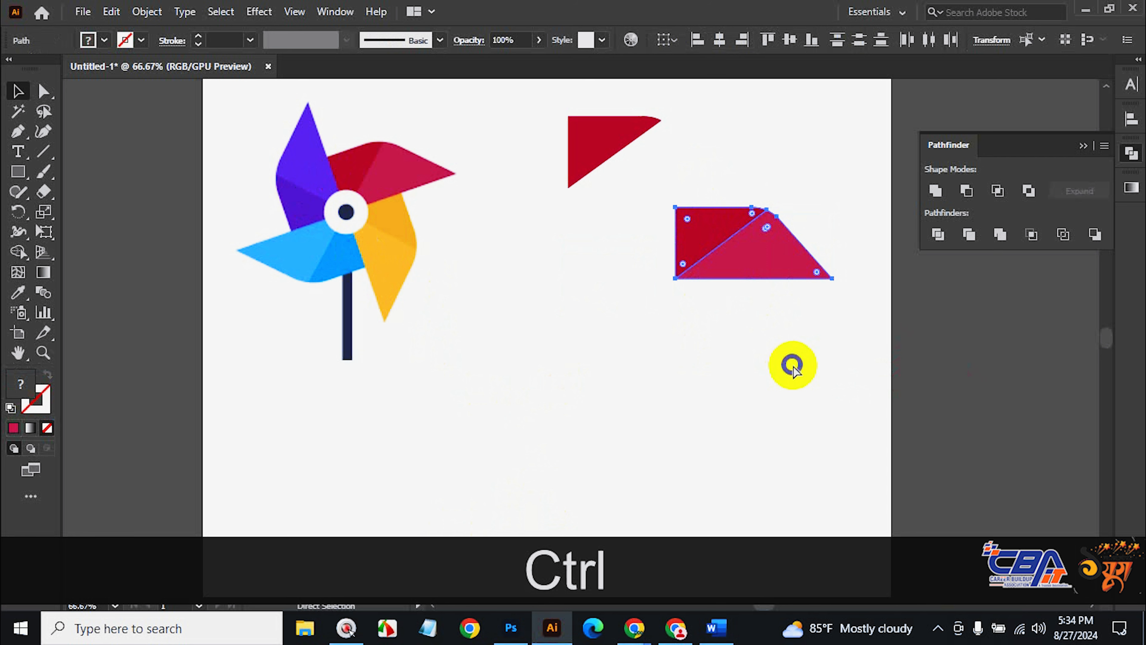
{"action": "key", "text": "ctrl+g"}
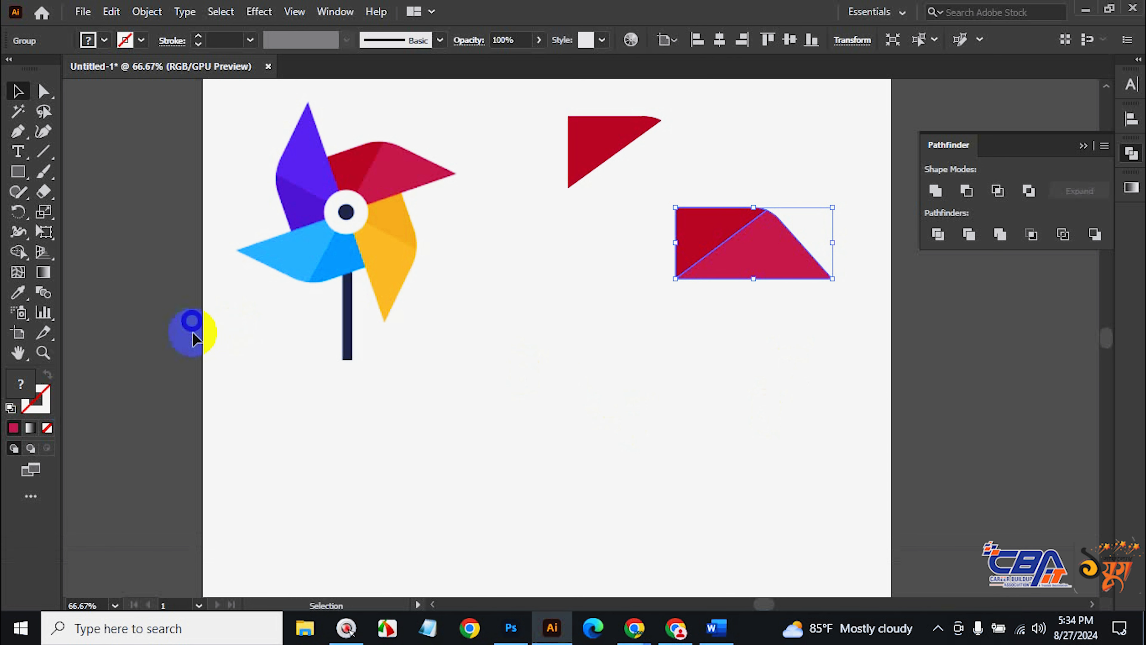
{"action": "left_click", "coordinate": [19, 210]}
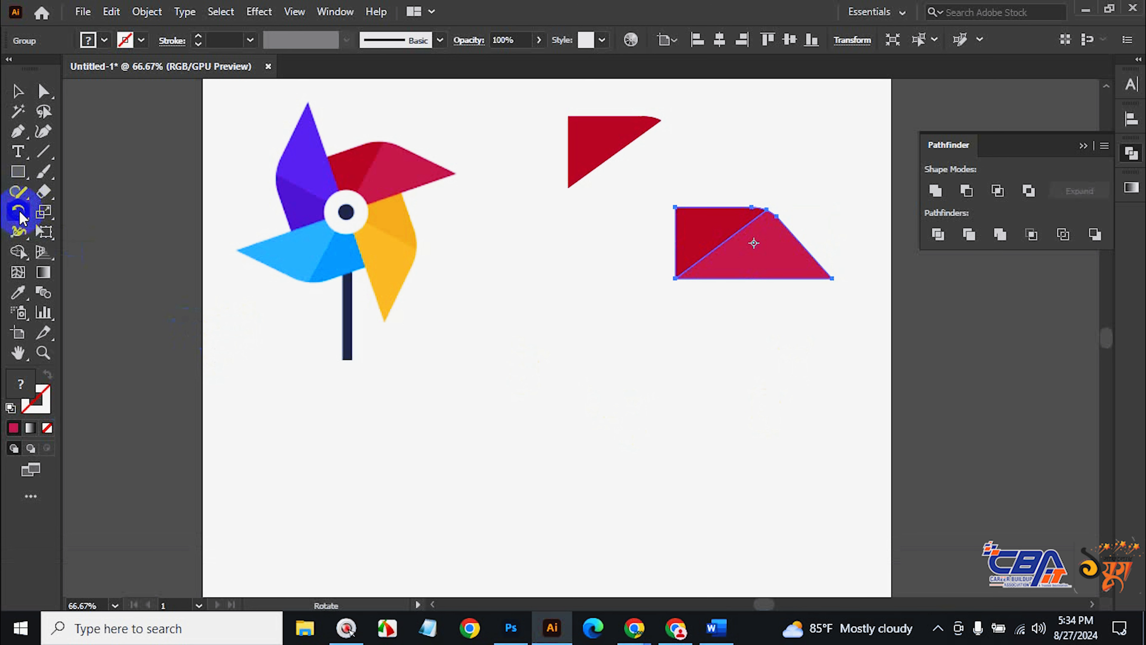
{"action": "left_click", "coordinate": [18, 91]}
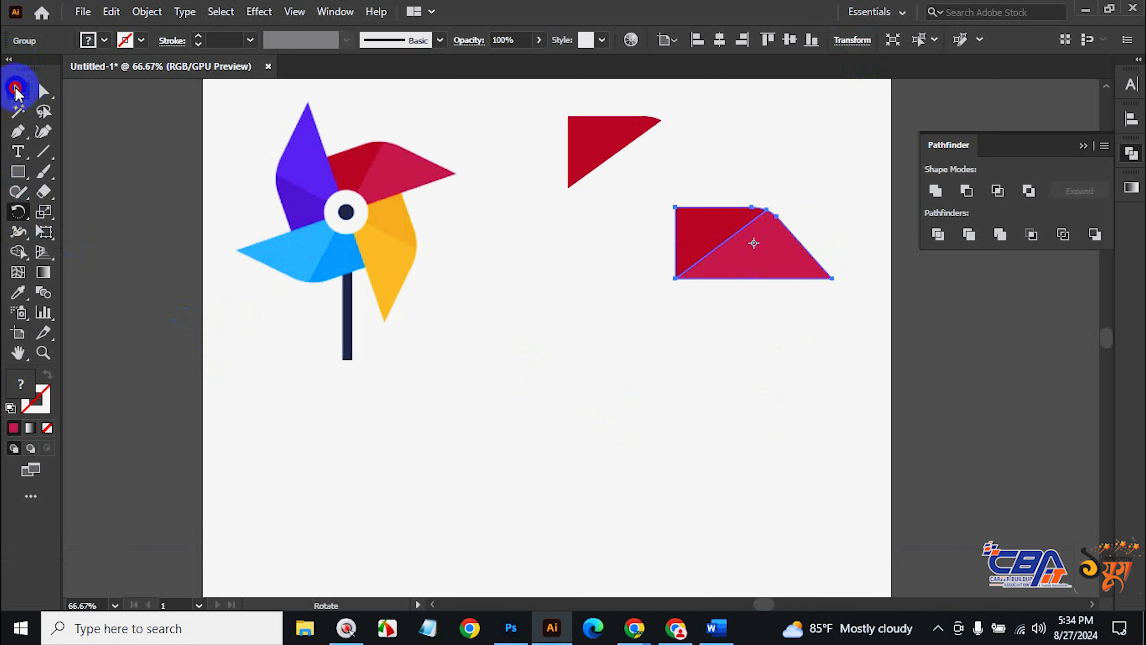
Draw a straight horizontal line in the empty area of the artboard below the pinwheel and blade.
{"action": "key", "text": "space"}
{"action": "left_click_drag", "start_coordinate": [539, 408], "coordinate": [558, 236]}
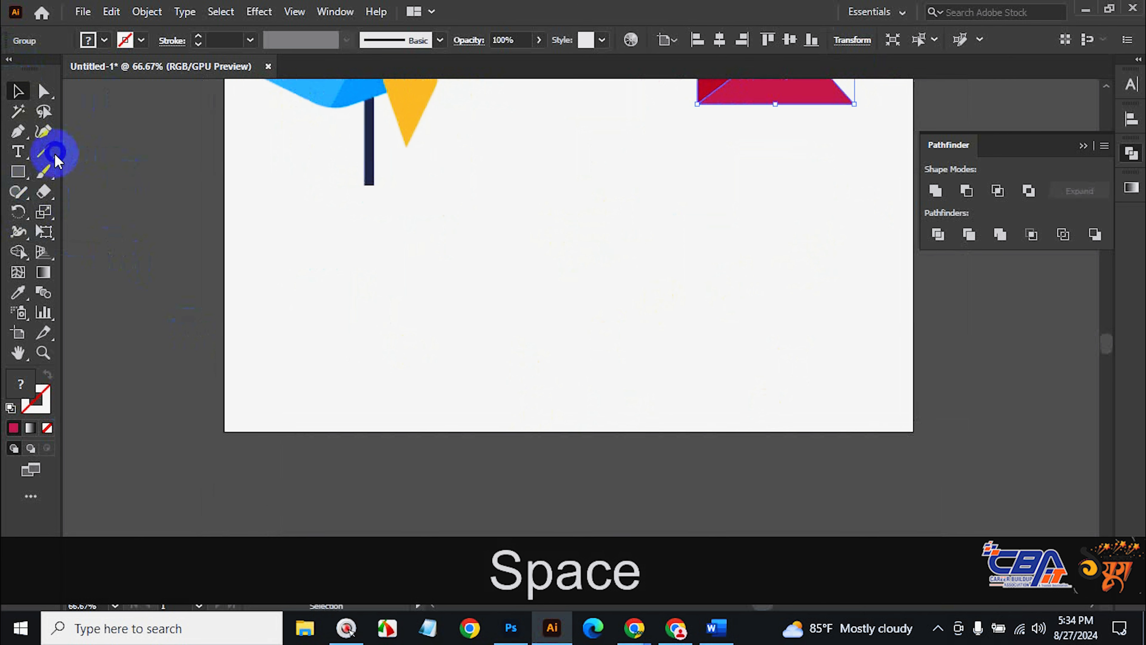
{"action": "left_click", "coordinate": [46, 150]}
{"action": "mouse_move", "coordinate": [379, 293]}
{"action": "left_mouse_down"}
{"action": "mouse_move", "coordinate": [736, 293]}
{"action": "mouse_move", "coordinate": [719, 292]}
{"action": "left_mouse_up"}
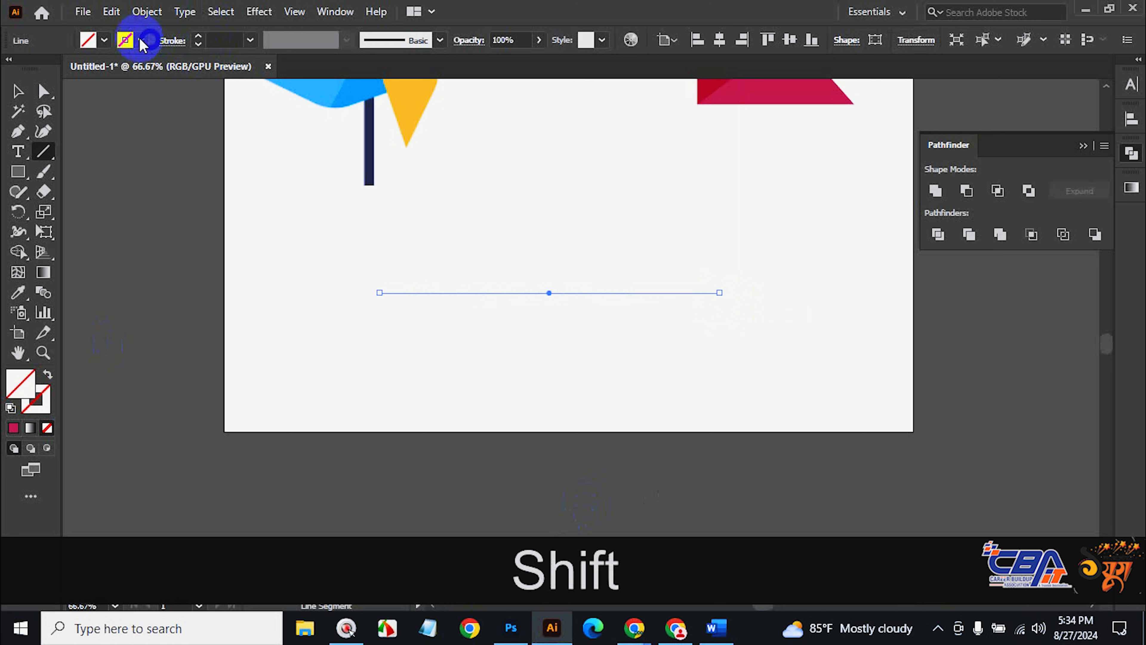
Give the horizontal line a red stroke with a weight of 20 pt.
{"action": "left_click", "coordinate": [124, 40]}
{"action": "left_click", "coordinate": [71, 70]}
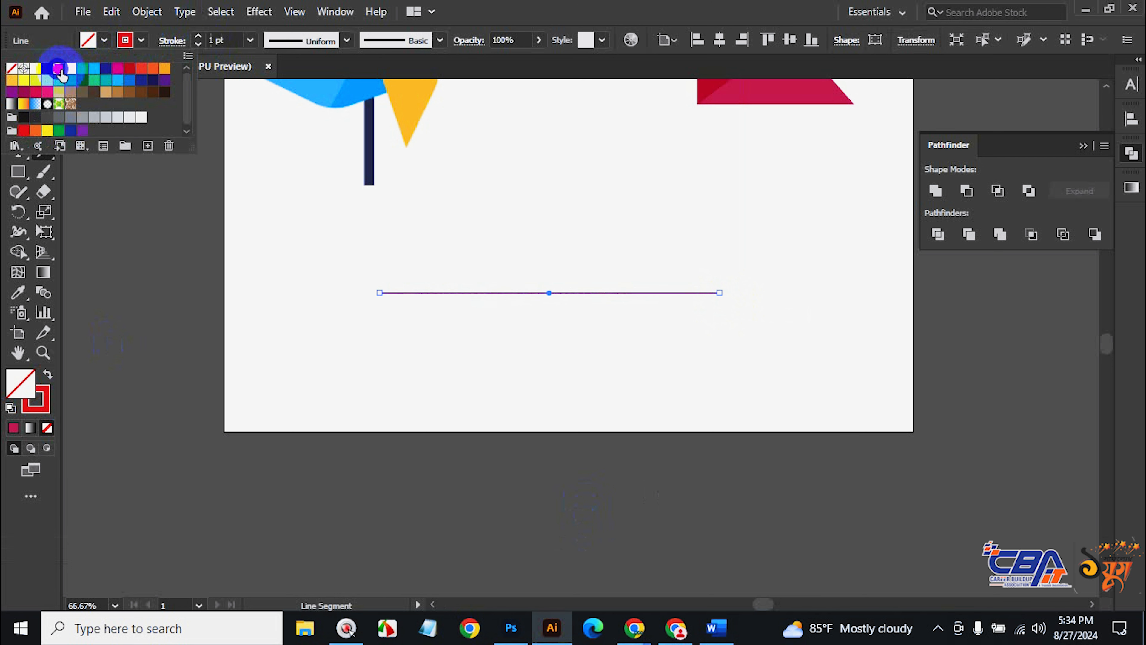
{"action": "left_click", "coordinate": [226, 39]}
{"action": "scroll", "coordinate": [226, 39], "scroll_direction": "up", "scroll_amount": 19}
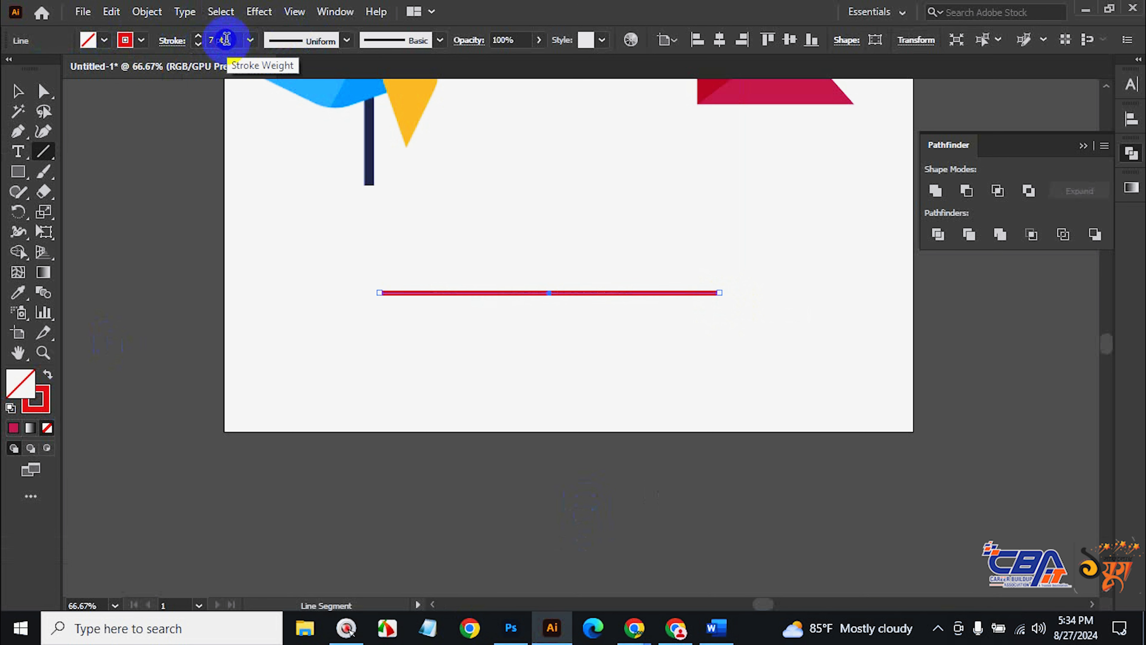
{"action": "left_click", "coordinate": [18, 89]}
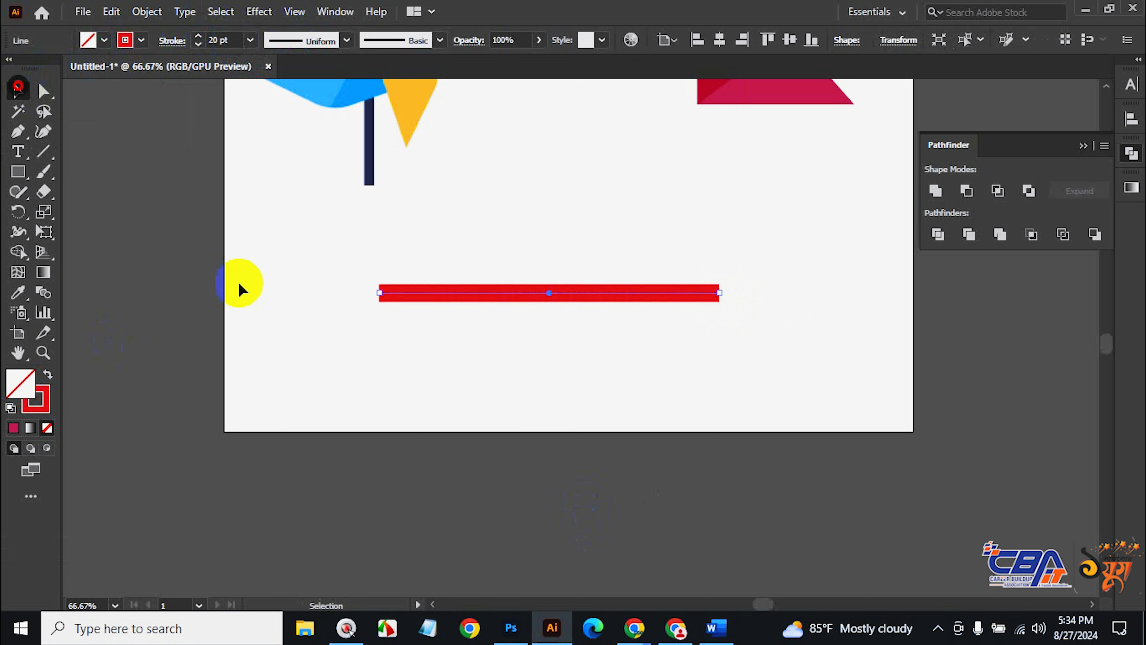
{"action": "left_click", "coordinate": [528, 387]}
Apply a tapered width profile to the red line so it narrows from a thick left end to a pointed right end.
{"action": "left_click", "coordinate": [587, 292]}
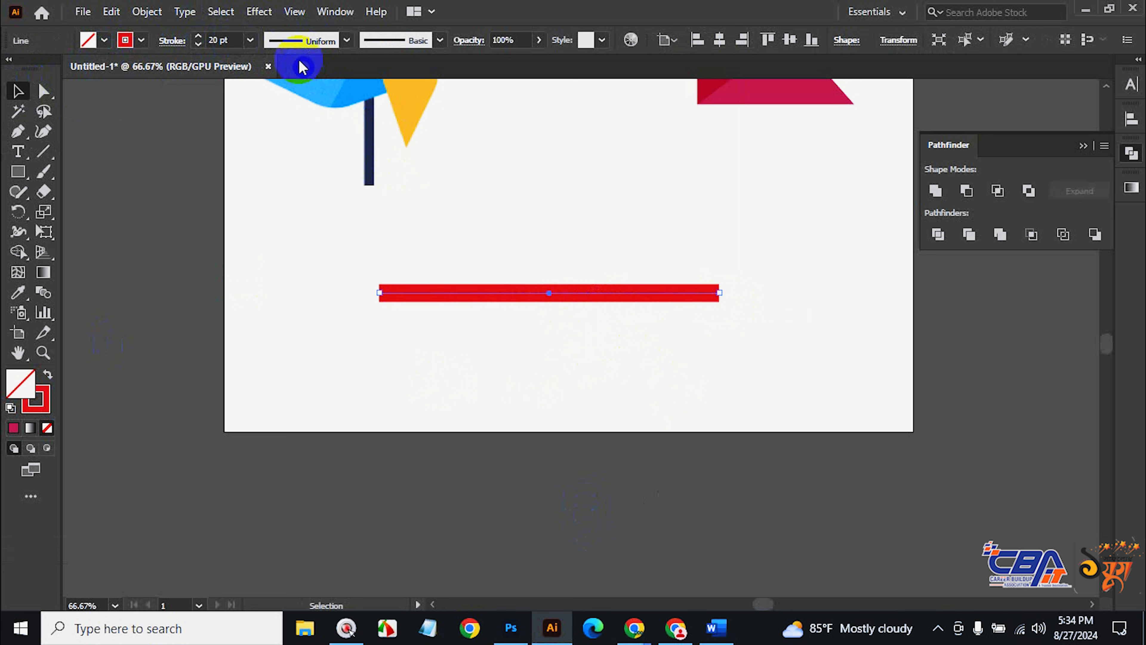
{"action": "left_click", "coordinate": [346, 40]}
{"action": "left_click", "coordinate": [271, 172]}
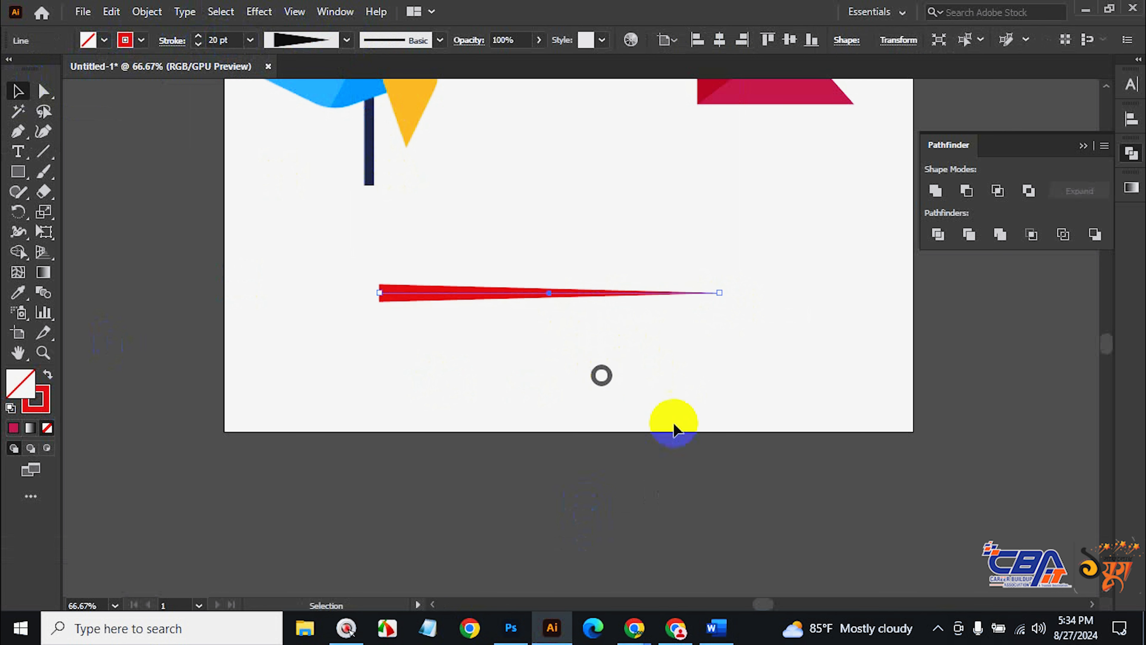
{"action": "left_click", "coordinate": [622, 375]}
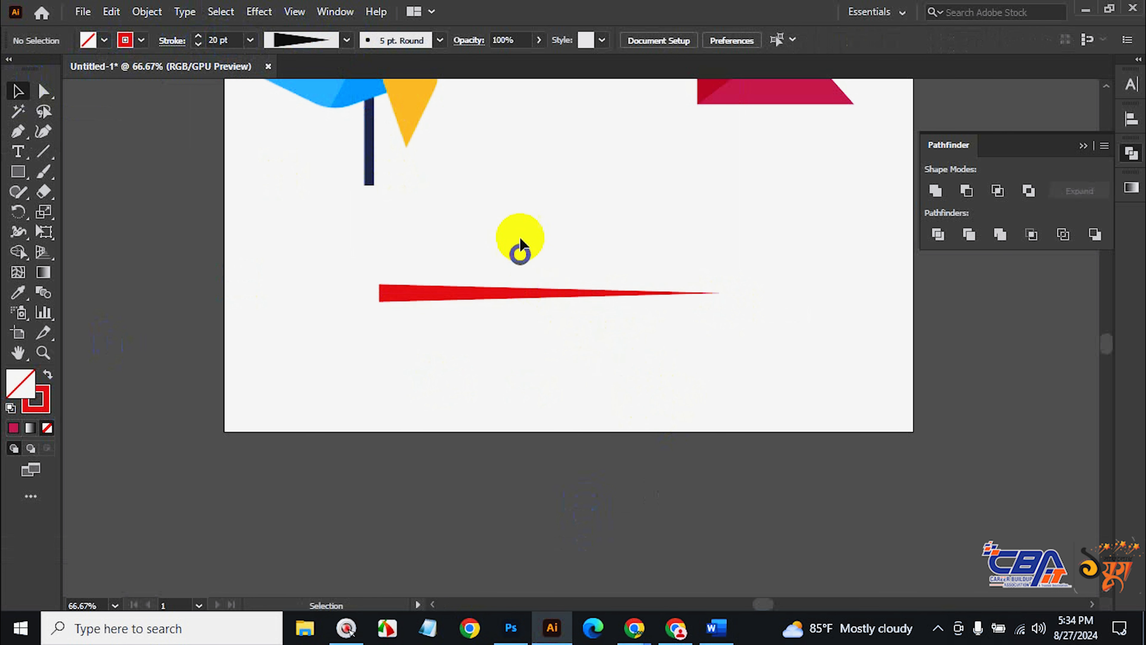
Make a copy of the tapered line rotated 15° around a pivot point on the line near its thick end.
{"action": "left_click_drag", "start_coordinate": [520, 243], "coordinate": [593, 402]}
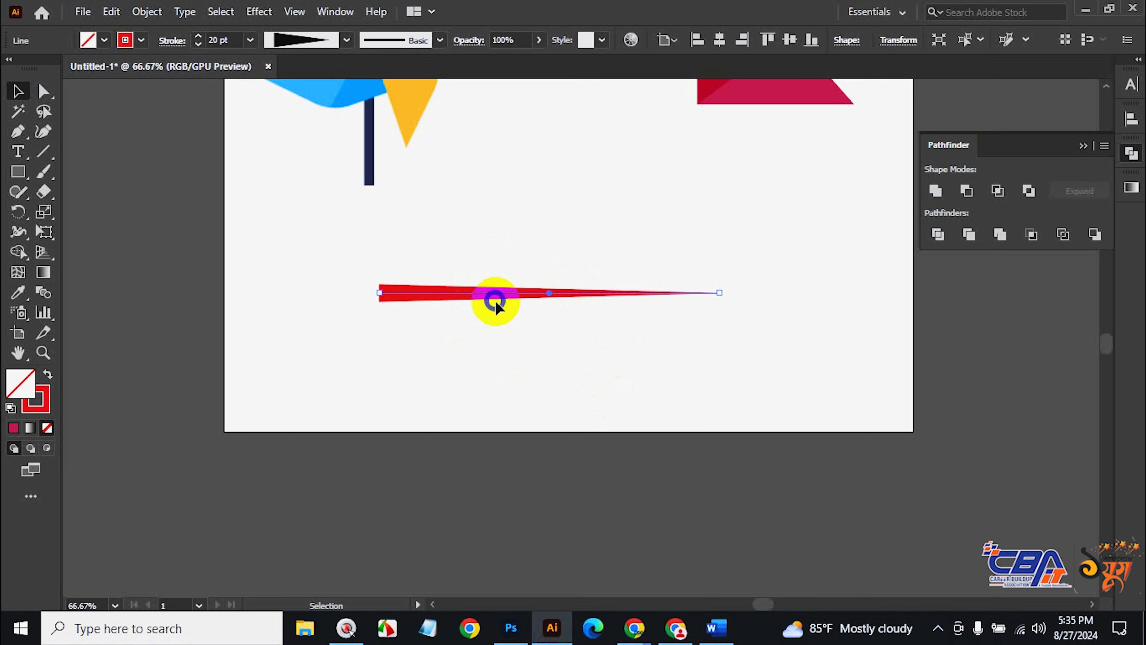
{"action": "left_click_drag", "start_coordinate": [475, 234], "coordinate": [629, 363]}
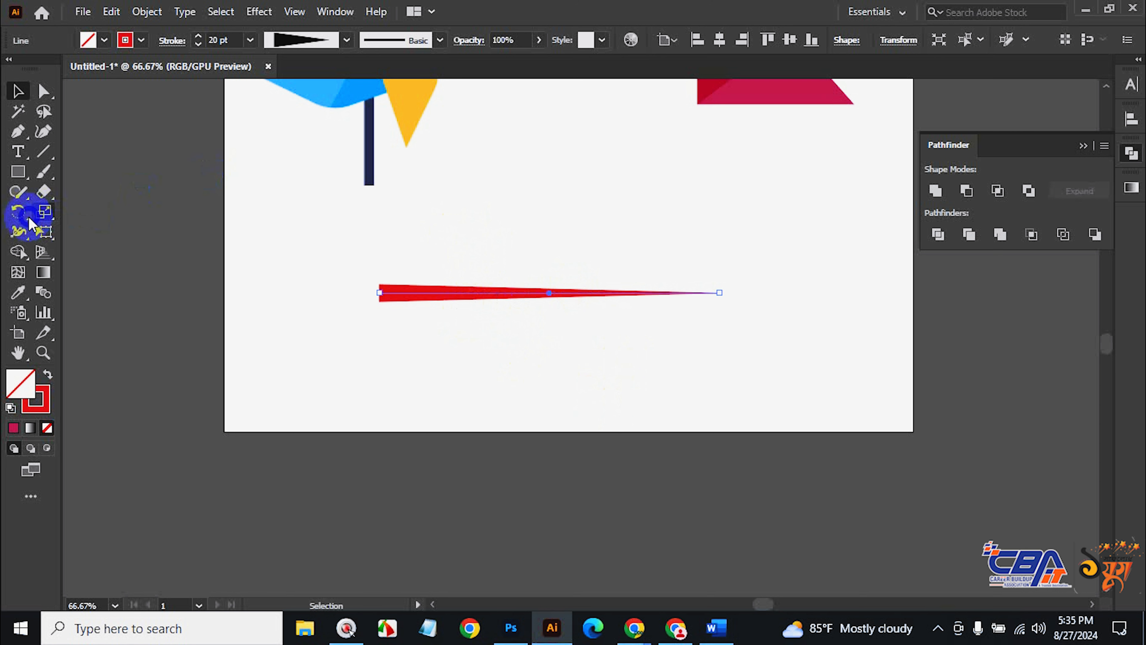
{"action": "left_click", "coordinate": [20, 211]}
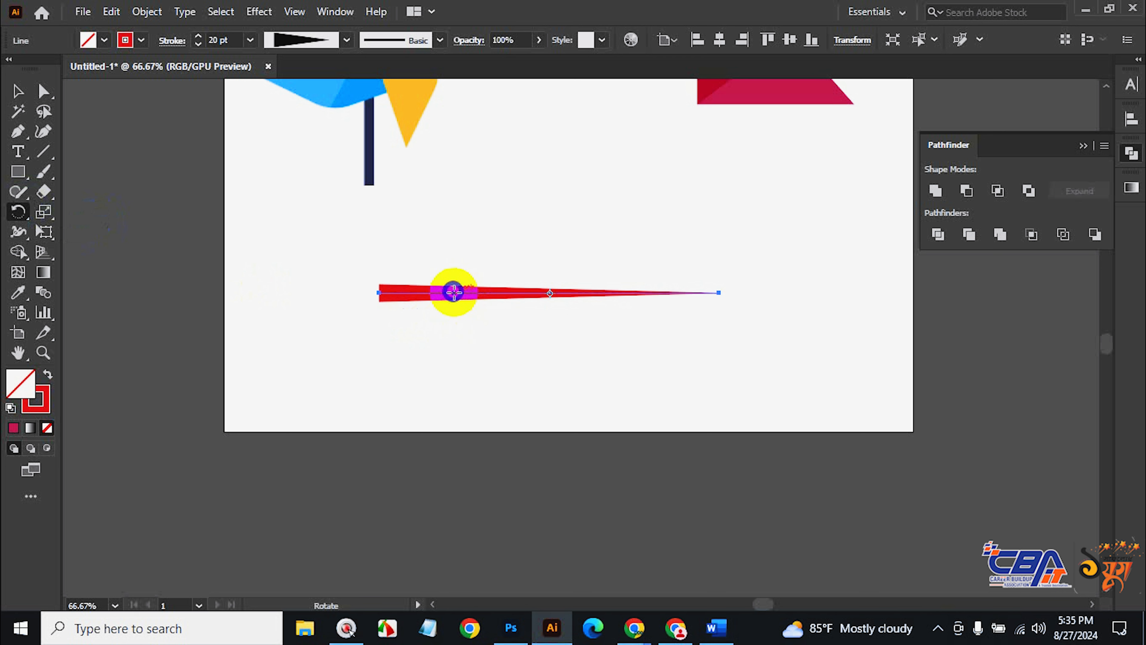
{"action": "key", "text": "alt"}
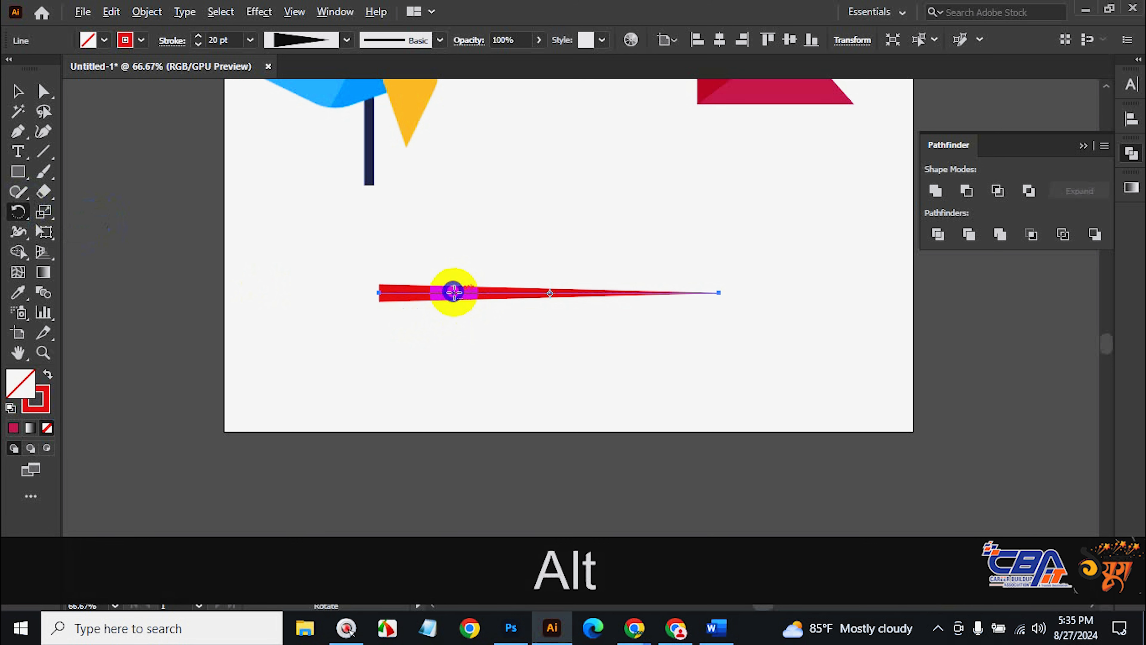
{"action": "left_click", "coordinate": [453, 292], "text": "alt"}
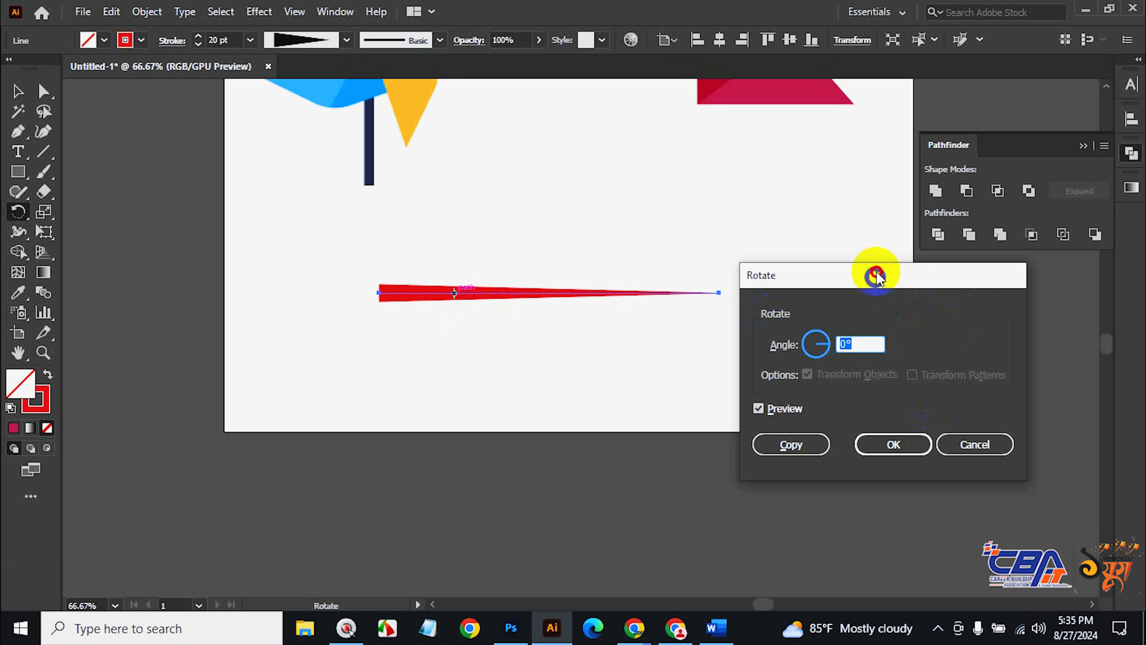
{"action": "left_click_drag", "start_coordinate": [875, 276], "coordinate": [899, 129]}
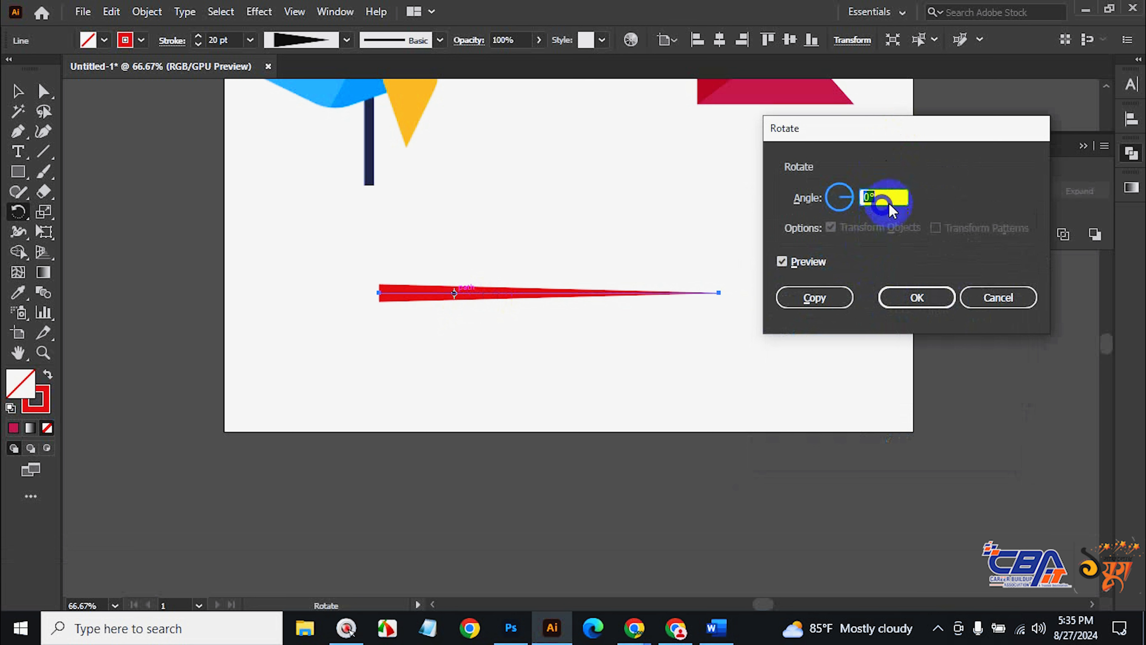
{"action": "scroll", "coordinate": [890, 200], "scroll_direction": "up", "scroll_amount": 4}
{"action": "scroll", "coordinate": [890, 200], "scroll_direction": "up", "scroll_amount": 12}
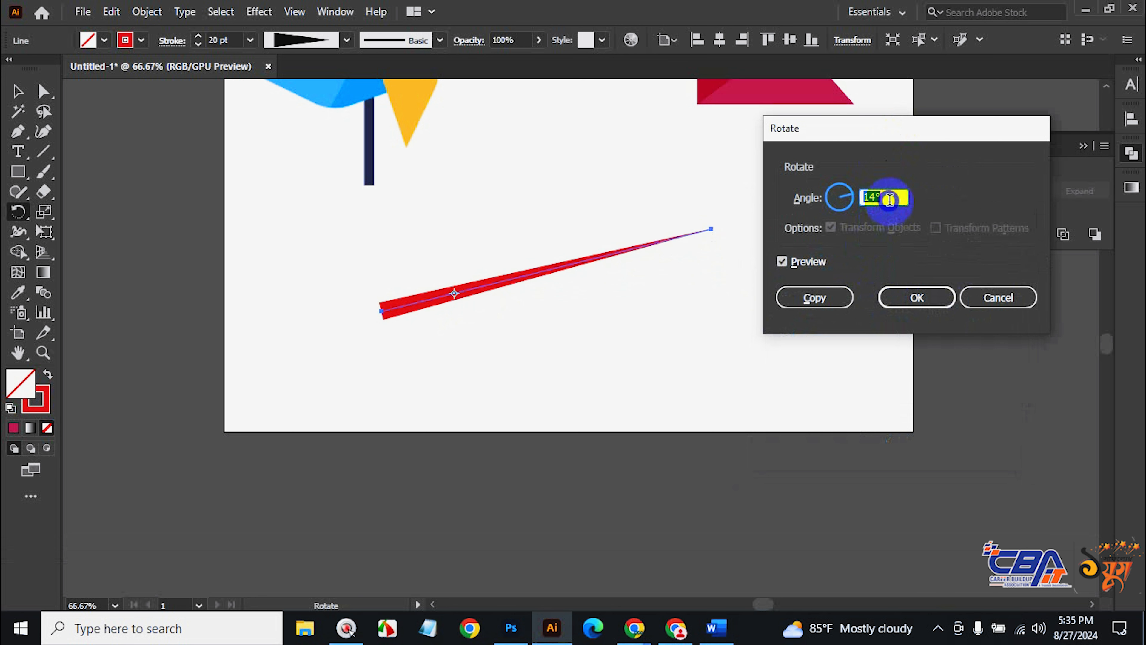
{"action": "scroll", "coordinate": [890, 200], "scroll_direction": "down", "scroll_amount": 1}
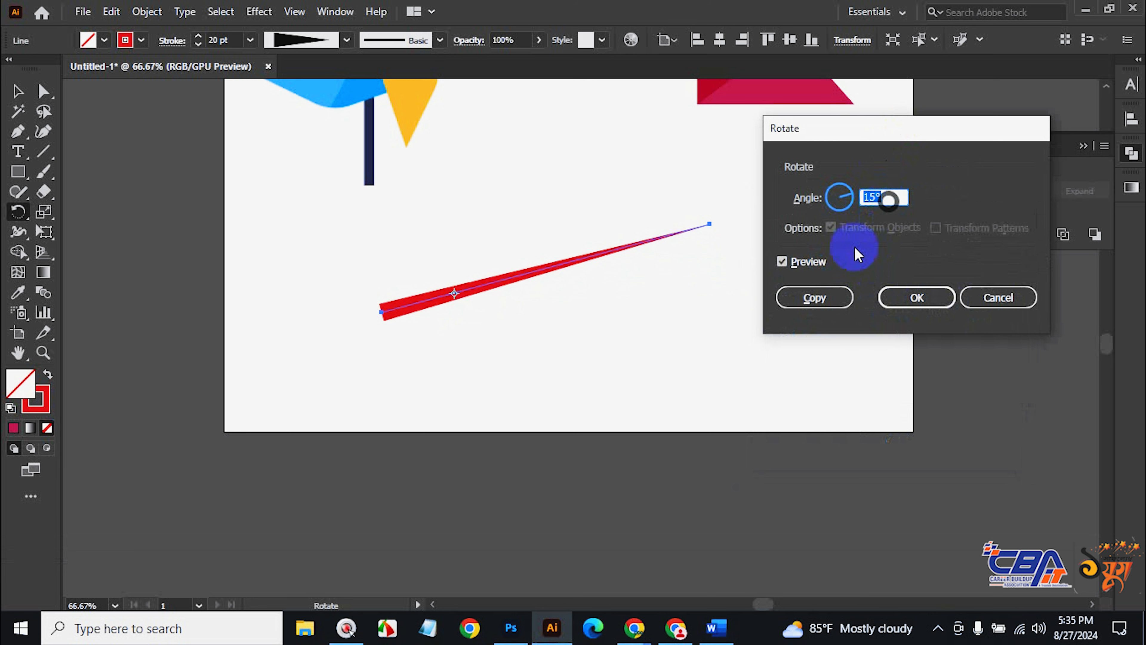
{"action": "left_click", "coordinate": [815, 299]}
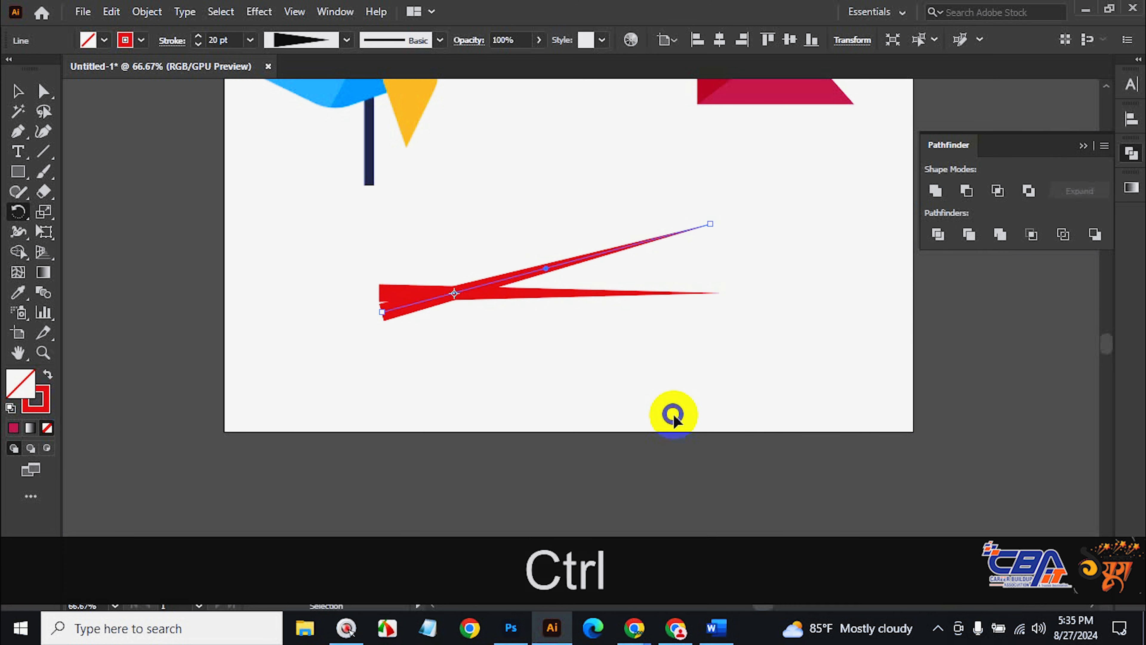
Repeat the rotated-copy transformation twelve times to fan tapered lines around the pivot point.
{"action": "key", "text": "ctrl+d"}
{"action": "key", "text": "ctrl+d"}
{"action": "key", "text": "ctrl+d"}
{"action": "key", "text": "ctrl+d"}
{"action": "key", "text": "ctrl+d"}
{"action": "key", "text": "ctrl+d"}
{"action": "key", "text": "ctrl+d"}
{"action": "key", "text": "ctrl+d"}
{"action": "key", "text": "ctrl+d"}
{"action": "key", "text": "ctrl+d"}
{"action": "key", "text": "ctrl+d"}
{"action": "key", "text": "ctrl+d"}
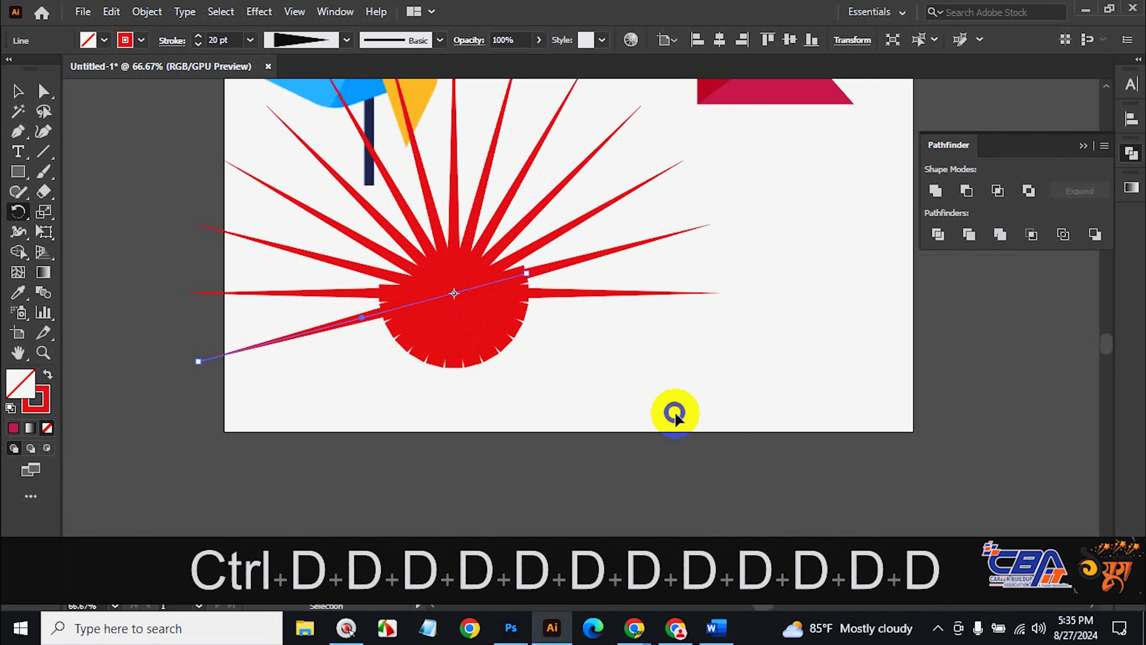
Undo all the rotated copies so only the original tapered line remains.
{"action": "key", "text": "ctrl+z"}
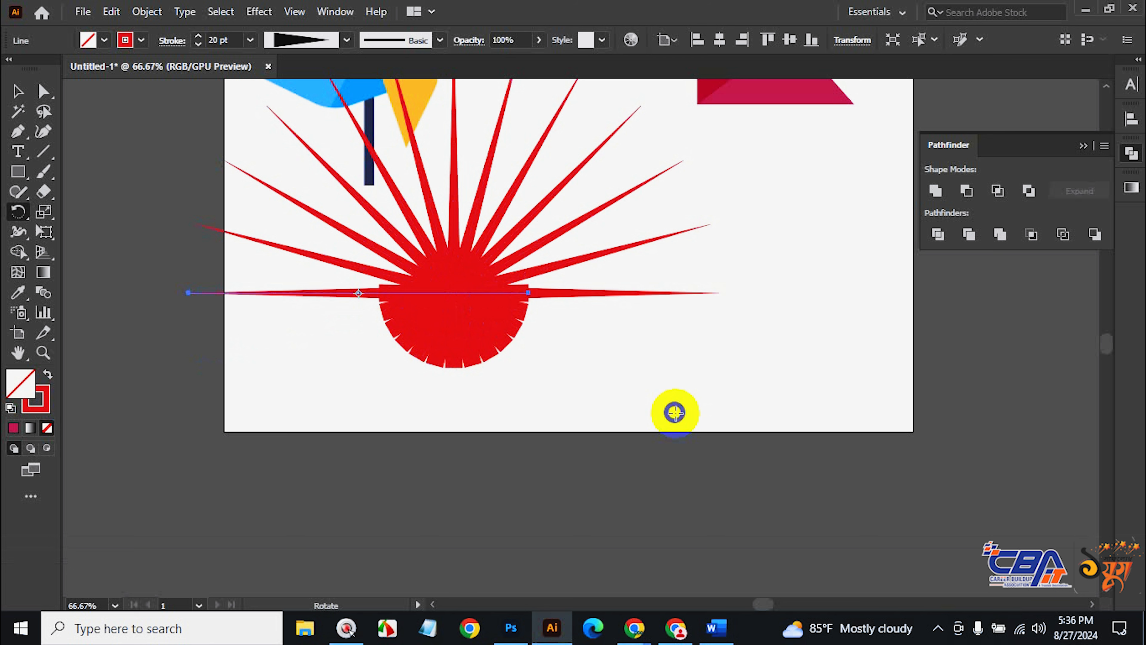
{"action": "key", "text": "ctrl+z"}
{"action": "key", "text": "ctrl+z"}
{"action": "key", "text": "ctrl+z"}
{"action": "key", "text": "ctrl+z"}
{"action": "key", "text": "ctrl+z"}
{"action": "key", "text": "ctrl+z"}
{"action": "key", "text": "ctrl+z"}
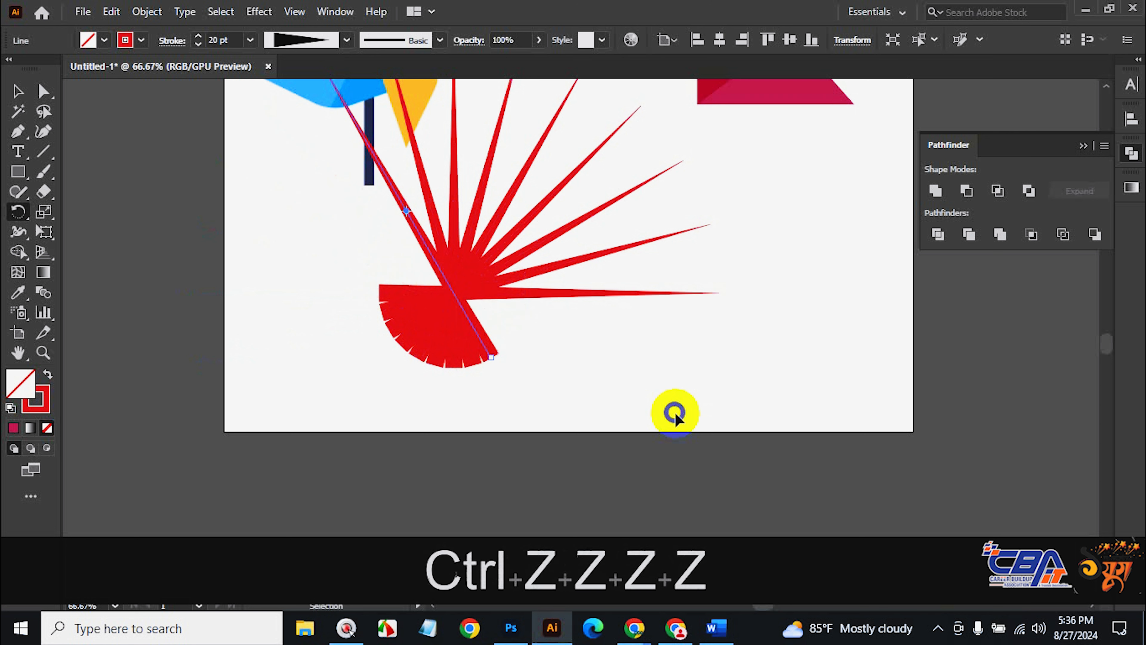
{"action": "key", "text": "ctrl+z"}
{"action": "key", "text": "ctrl+z"}
{"action": "key", "text": "ctrl+z"}
{"action": "key", "text": "ctrl+z"}
{"action": "key", "text": "ctrl+z"}
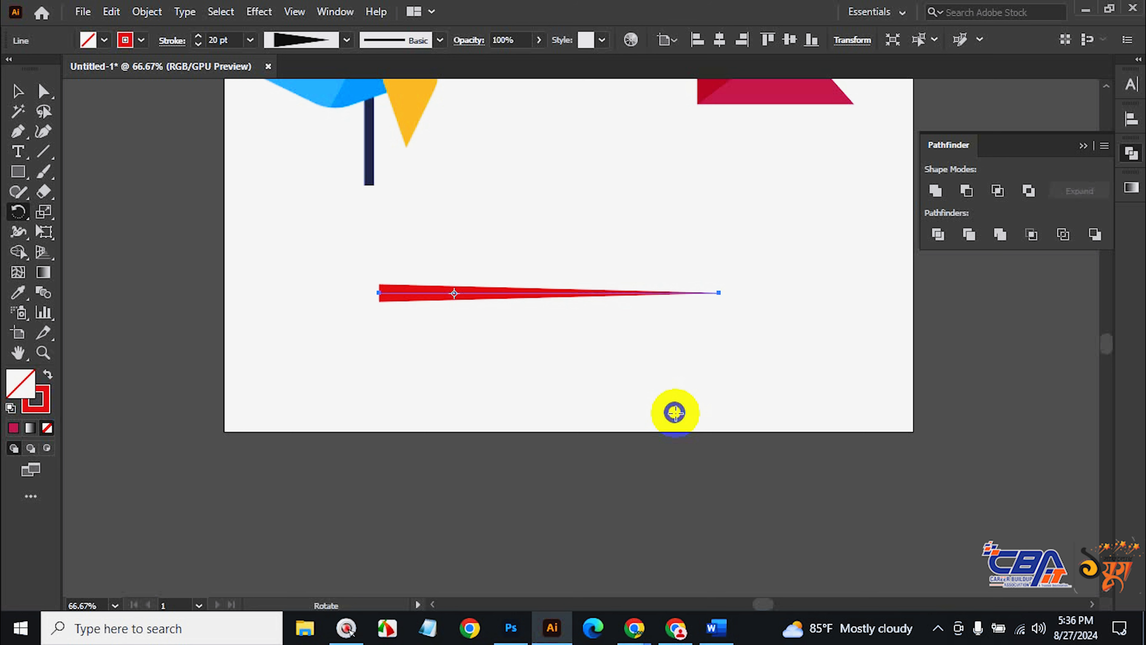
Draw a small rectangle below the thick end of the tapered line, and swap its fill and stroke to make it solid red.
{"action": "left_click", "coordinate": [19, 171]}
{"action": "left_click_drag", "start_coordinate": [368, 337], "coordinate": [447, 401]}
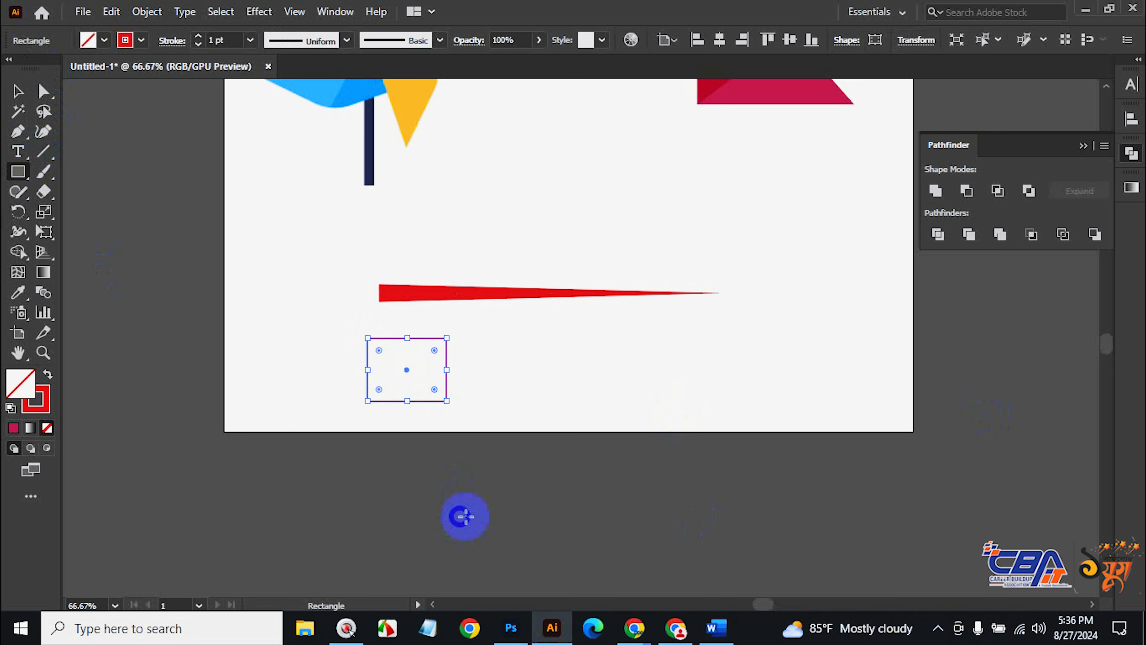
{"action": "key", "text": "shift+x"}
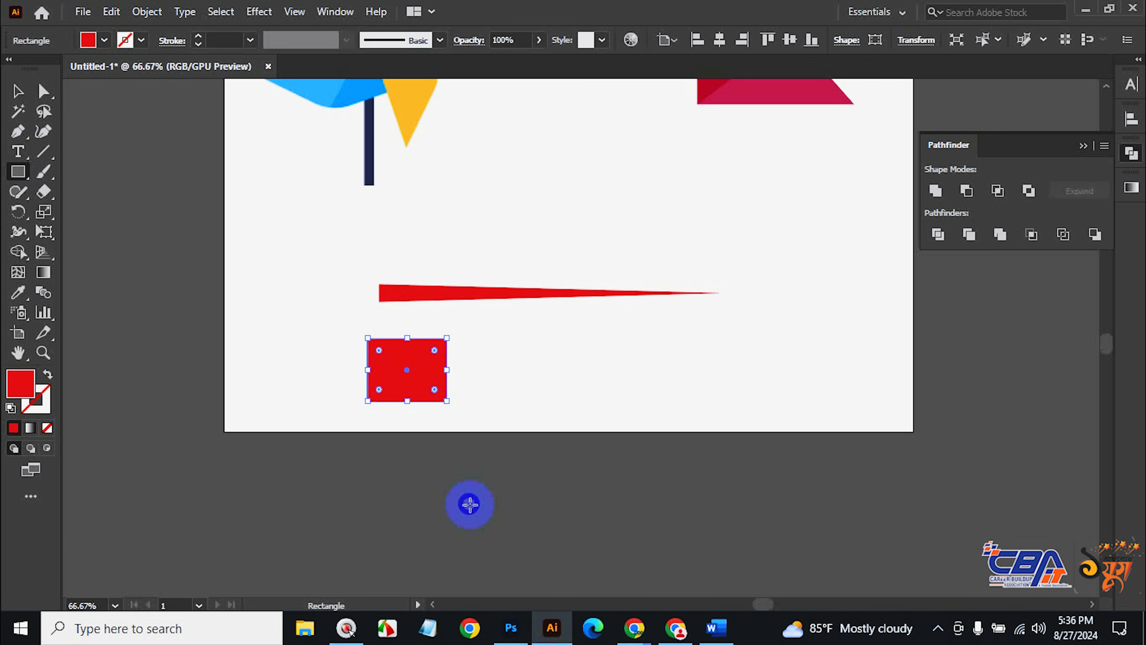
Undo the rectangle's fill and stroke swap, try cutting the rectangle, and restore it with the swap reapplied.
{"action": "key", "text": "ctrl+z"}
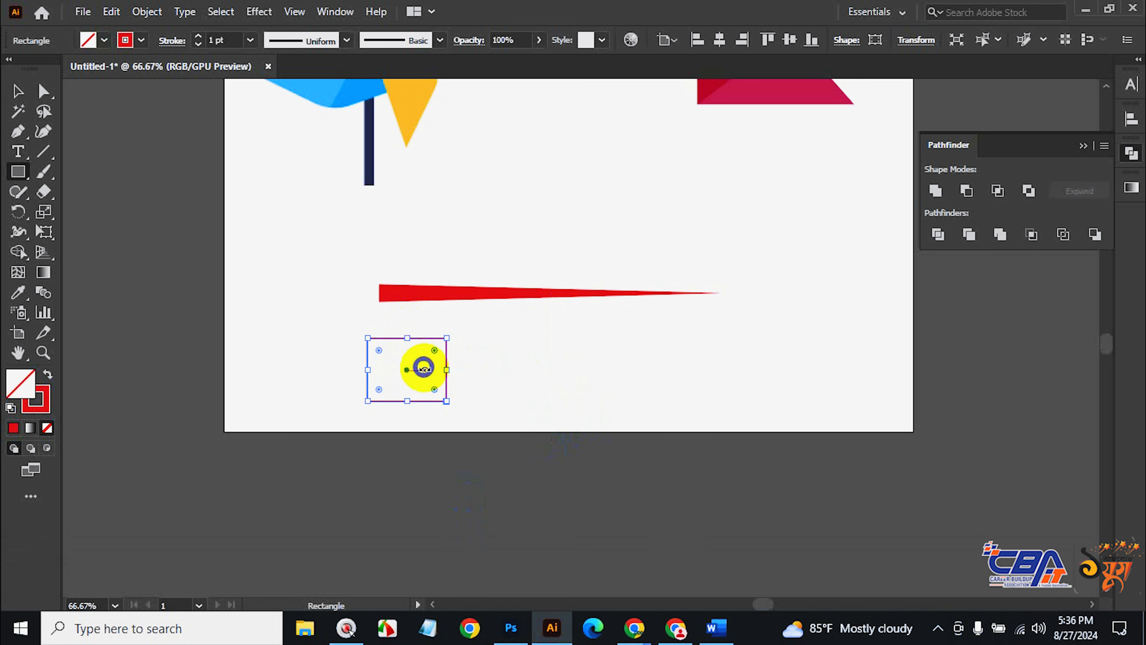
{"action": "key", "text": "ctrl+x"}
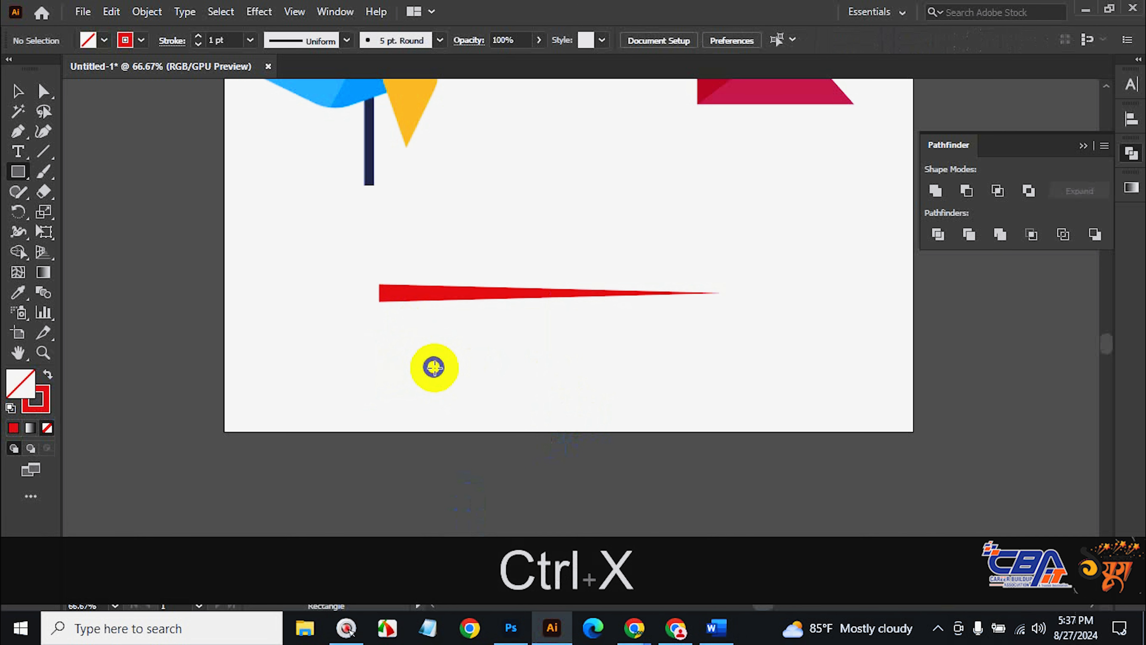
{"action": "key", "text": "ctrl+z"}
{"action": "key", "text": "shift+x"}
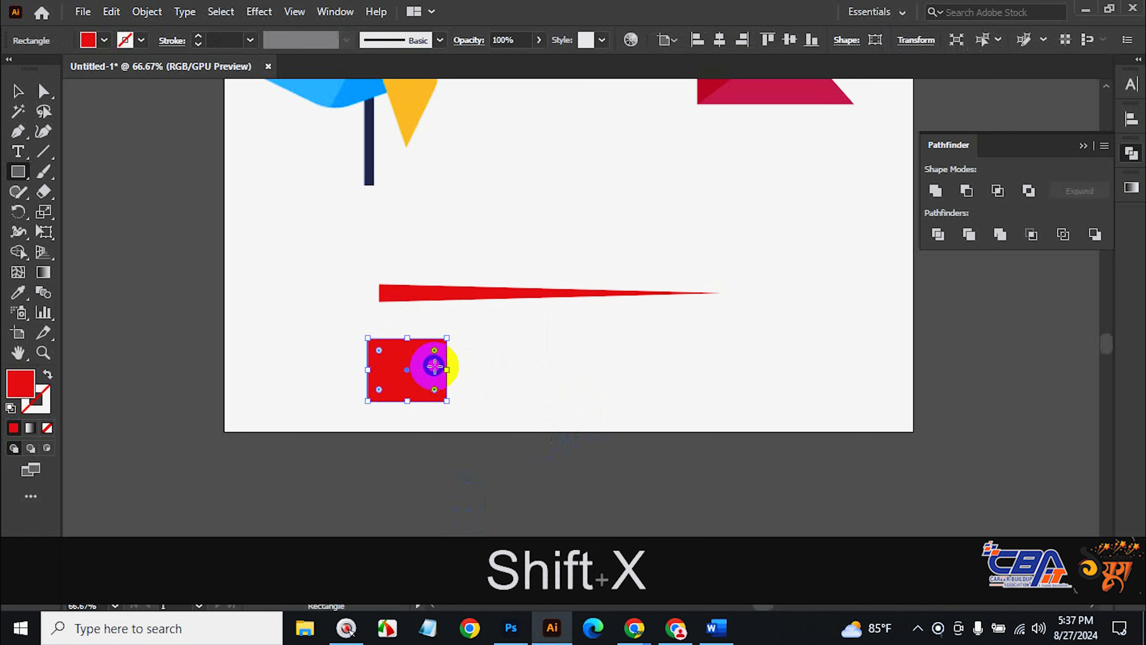
Duplicate the red rectangle to its right and repeat the copy to form an evenly spaced row of eight rectangles.
{"action": "left_click", "coordinate": [17, 91]}
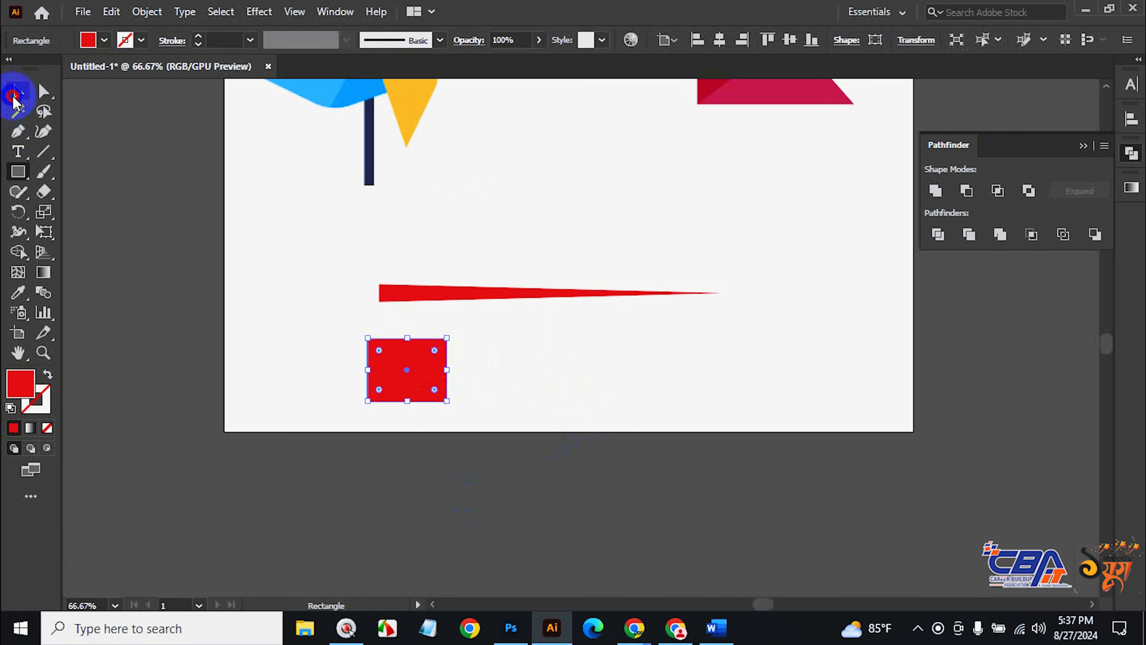
{"action": "left_click", "coordinate": [537, 371]}
{"action": "left_click_drag", "start_coordinate": [427, 368], "coordinate": [535, 367]}
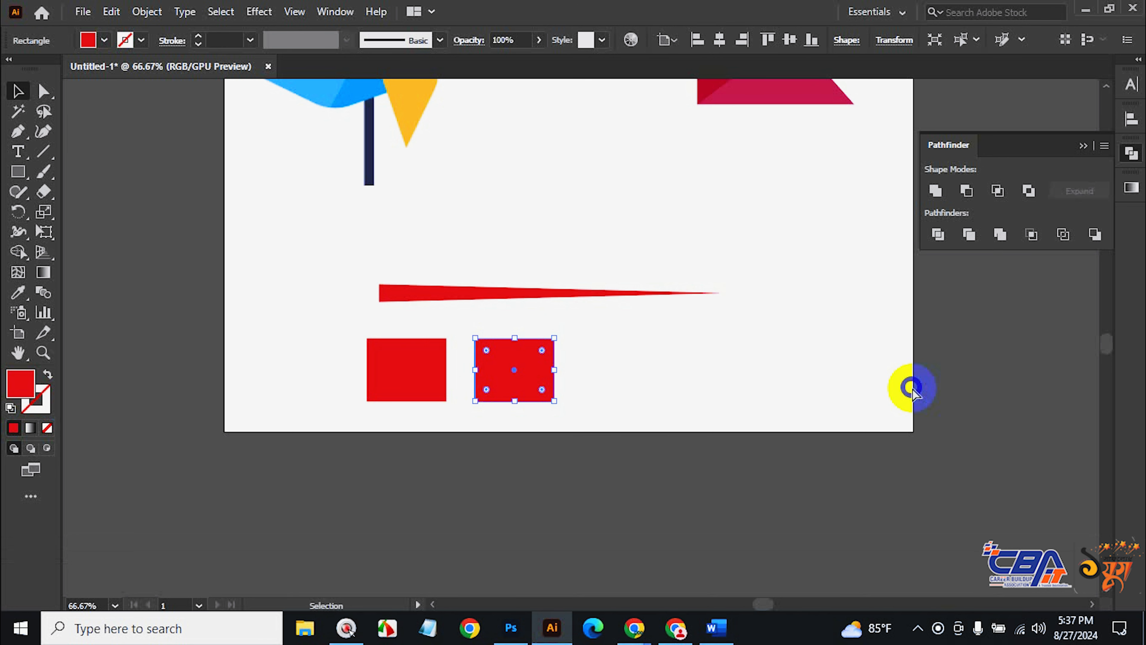
{"action": "key", "text": "ctrl+d"}
{"action": "key", "text": "ctrl+d"}
{"action": "key", "text": "ctrl+d"}
{"action": "key", "text": "ctrl+d"}
{"action": "key", "text": "ctrl+d"}
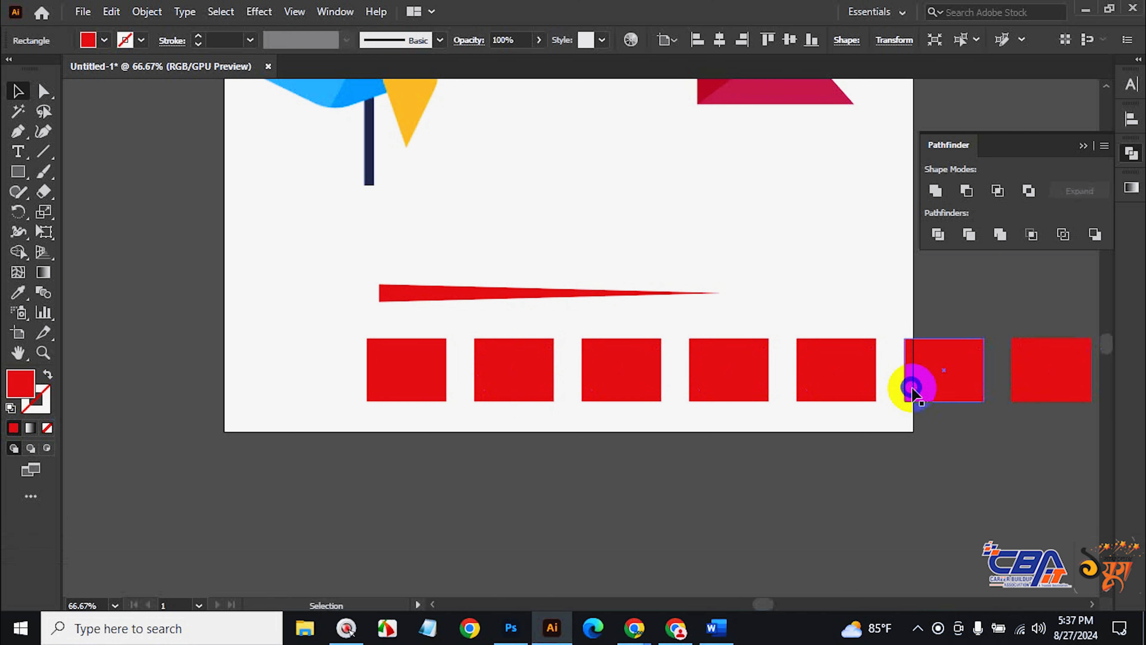
Duplicate the whole row of rectangles directly below and repeat the copy six times to build a grid of eight rows.
{"action": "key", "text": "ctrl+alt+space"}
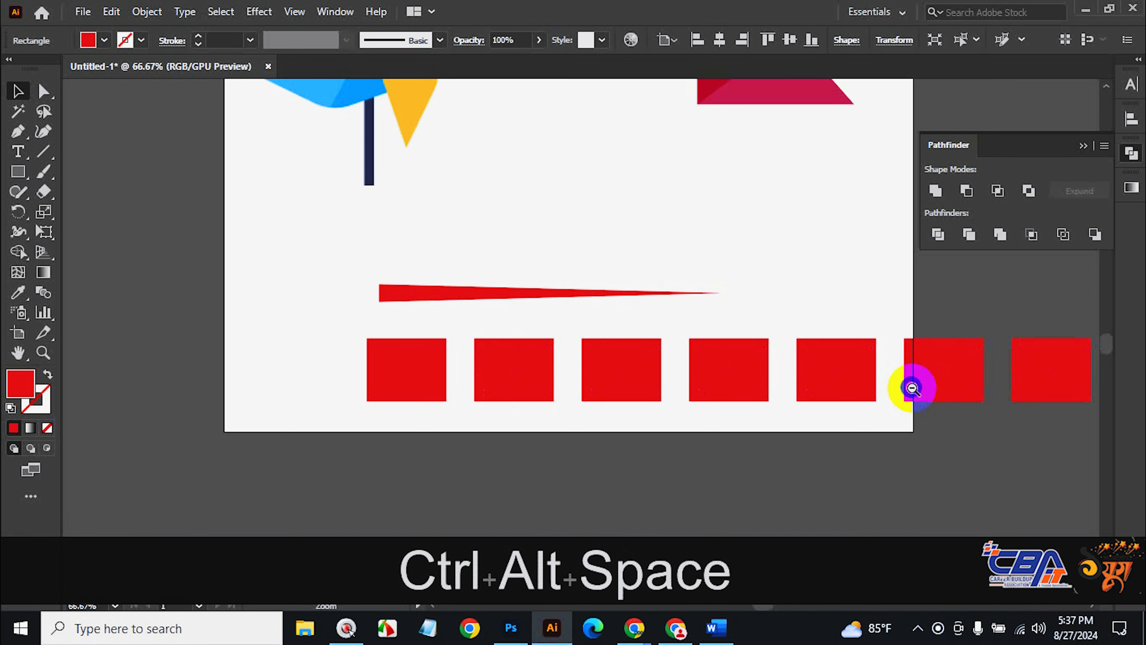
{"action": "left_click", "coordinate": [916, 370], "text": "ctrl+alt"}
{"action": "left_click_drag", "start_coordinate": [133, 337], "coordinate": [766, 422]}
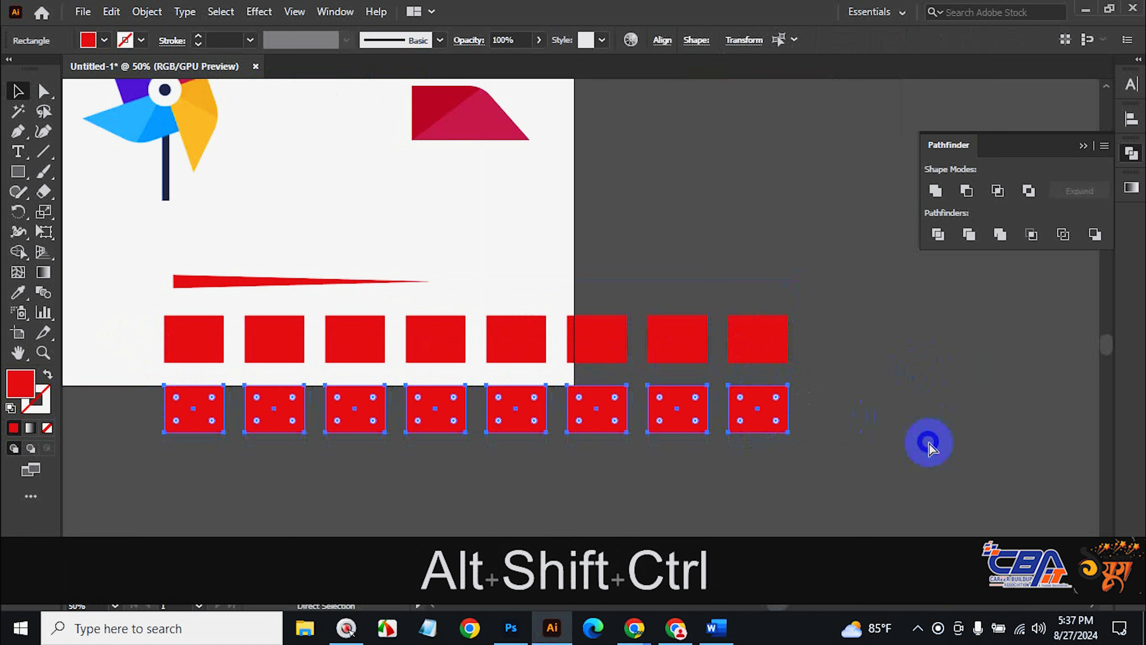
{"action": "key", "text": "ctrl+d"}
{"action": "key", "text": "ctrl+d"}
{"action": "key", "text": "ctrl+d"}
{"action": "key", "text": "ctrl+d"}
{"action": "key", "text": "ctrl+d"}
{"action": "key", "text": "ctrl+d"}
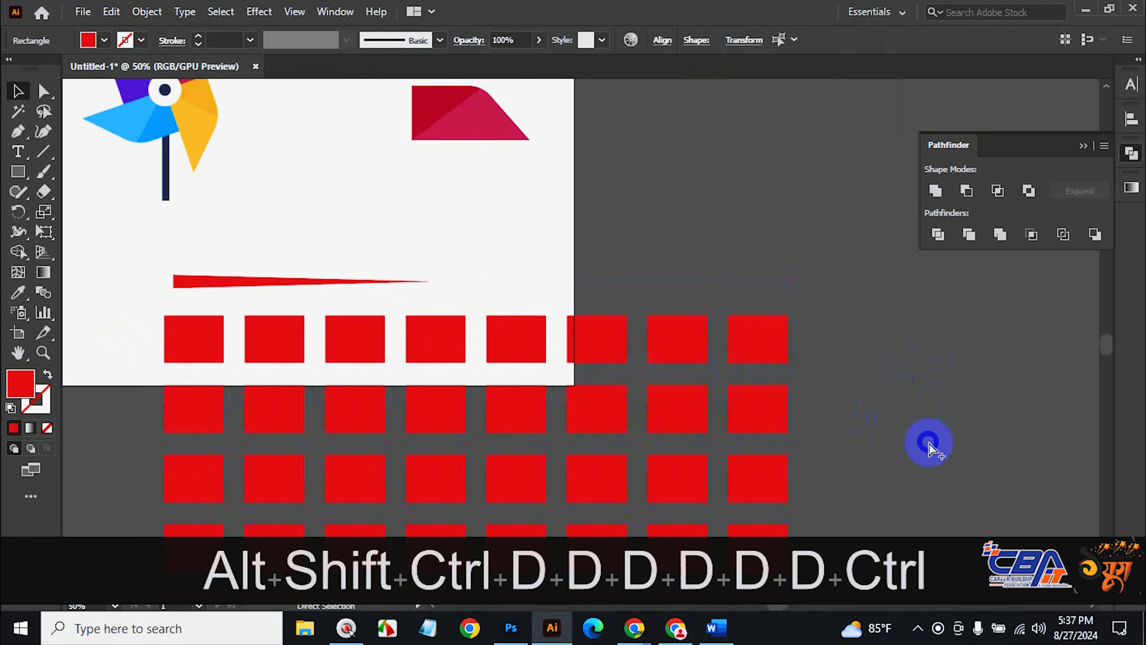
Repeat the row duplication ten more times to extend the rectangle grid downward.
{"action": "left_click", "coordinate": [619, 415], "text": "ctrl+alt"}
{"action": "left_click", "coordinate": [619, 415], "text": "ctrl+alt"}
{"action": "left_click", "coordinate": [619, 416], "text": "ctrl+alt"}
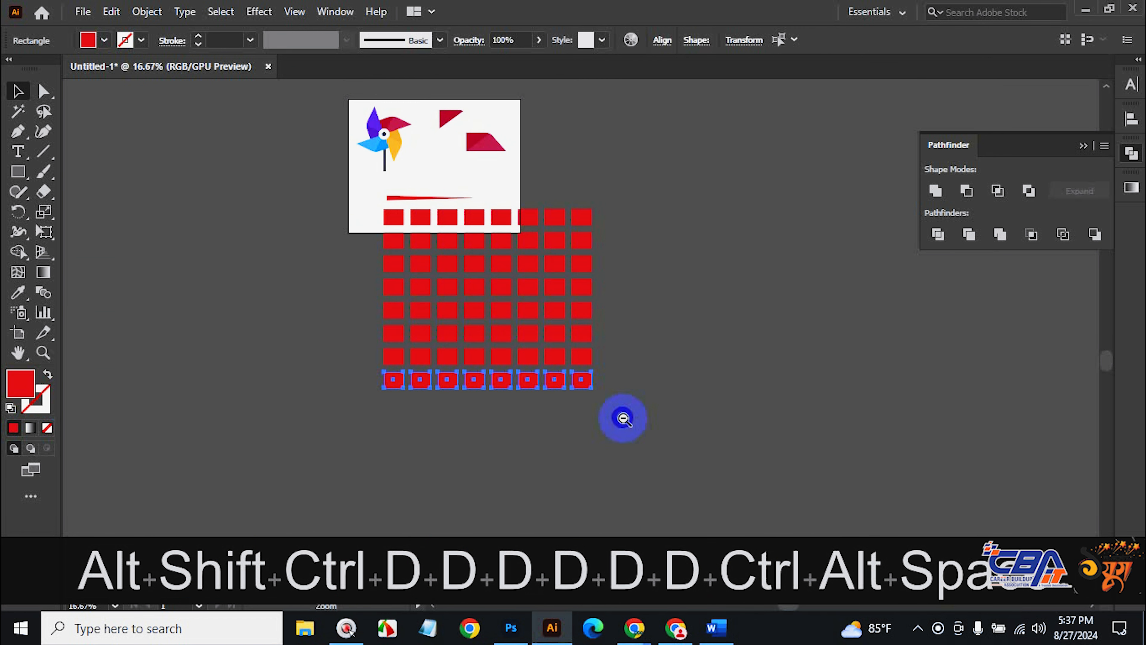
{"action": "left_click", "coordinate": [619, 419], "text": "ctrl+alt"}
{"action": "key", "text": "ctrl+d"}
{"action": "key", "text": "ctrl+d"}
{"action": "key", "text": "ctrl+d"}
{"action": "key", "text": "ctrl+d"}
{"action": "key", "text": "ctrl+d"}
{"action": "key", "text": "ctrl+d"}
{"action": "key", "text": "ctrl+d"}
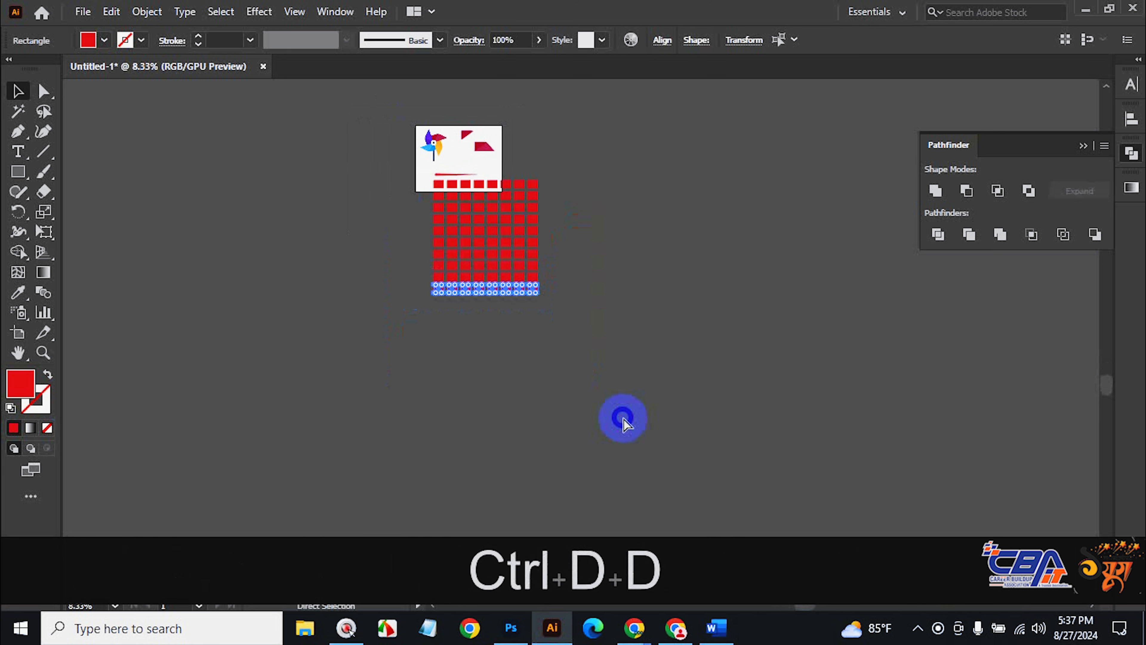
{"action": "key", "text": "ctrl+d"}
{"action": "key", "text": "ctrl+d"}
{"action": "key", "text": "ctrl+d"}
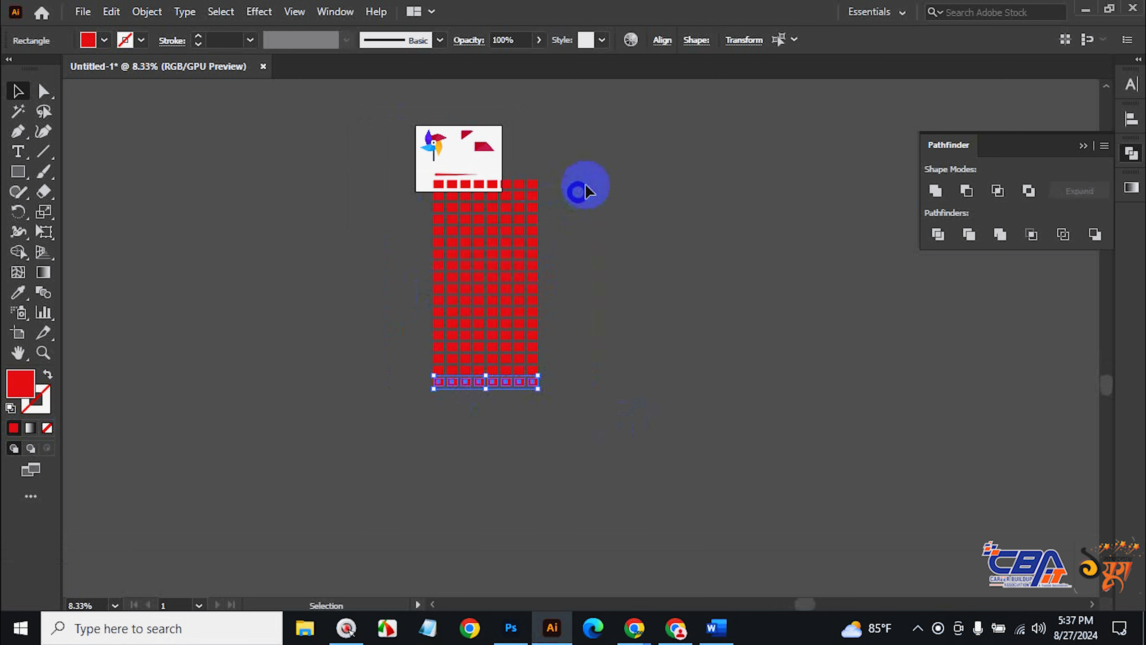
Select the entire grid of red rectangles and delete it.
{"action": "left_click_drag", "start_coordinate": [585, 183], "coordinate": [409, 405]}
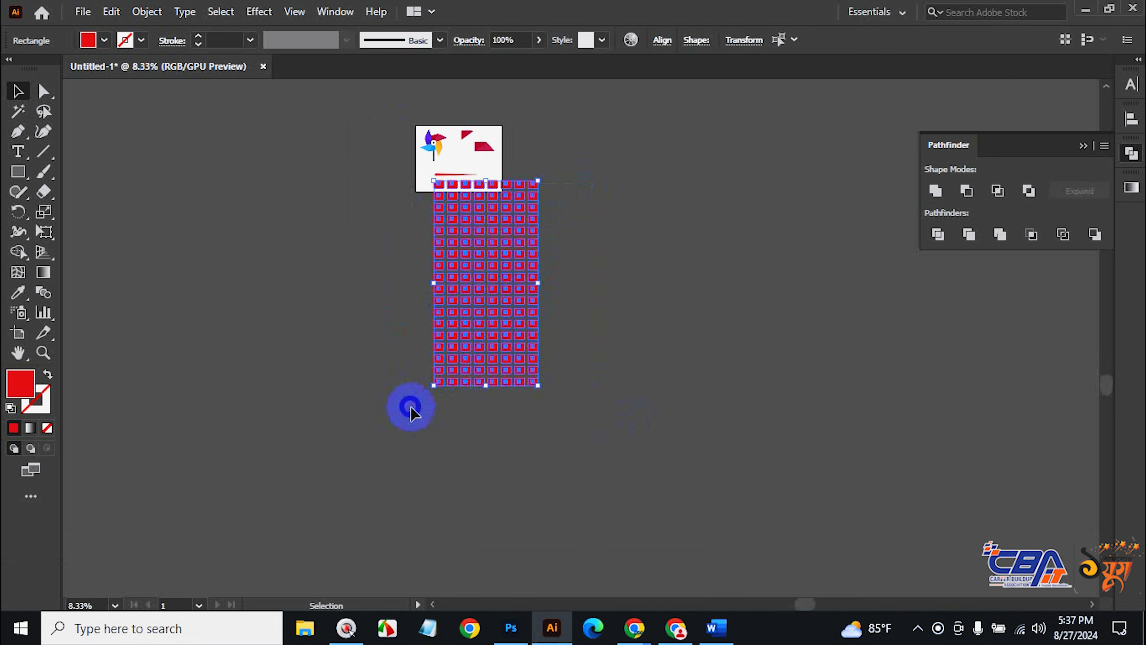
{"action": "key", "text": "BackSpace"}
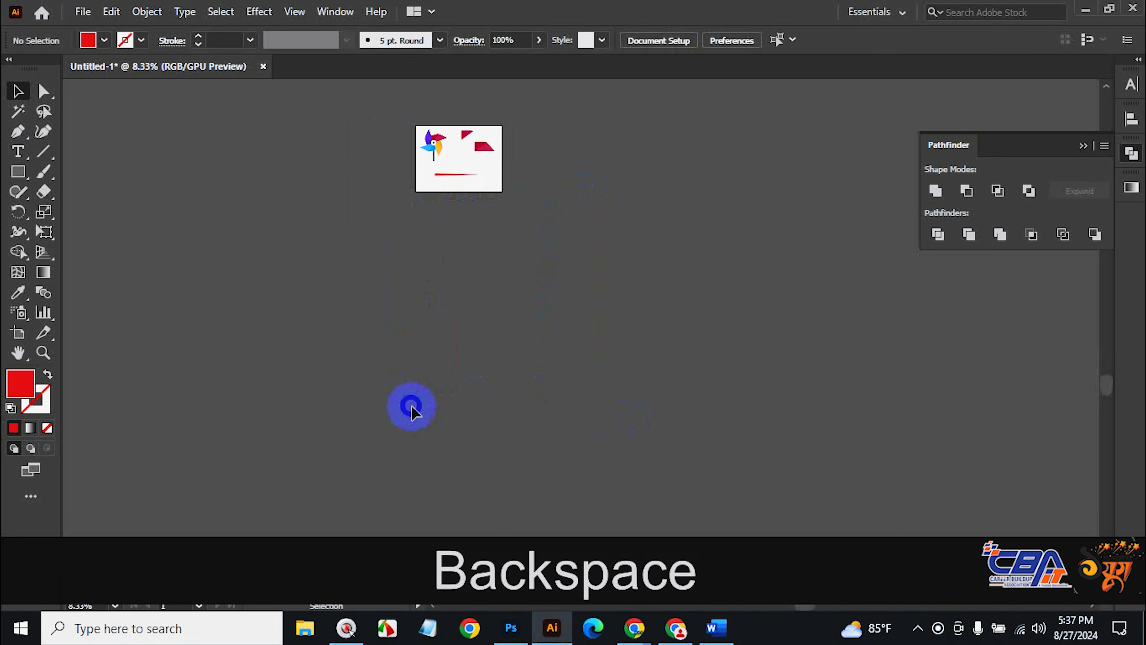
Rotate a copy of the grouped red blade by 90° around its lower-left corner anchor.
{"action": "key", "text": "ctrl+space"}
{"action": "left_click", "coordinate": [487, 183], "text": "ctrl"}
{"action": "left_click", "coordinate": [486, 183], "text": "ctrl"}
{"action": "left_click", "coordinate": [692, 508], "text": "ctrl"}
{"action": "left_click", "coordinate": [688, 501], "text": "ctrl"}
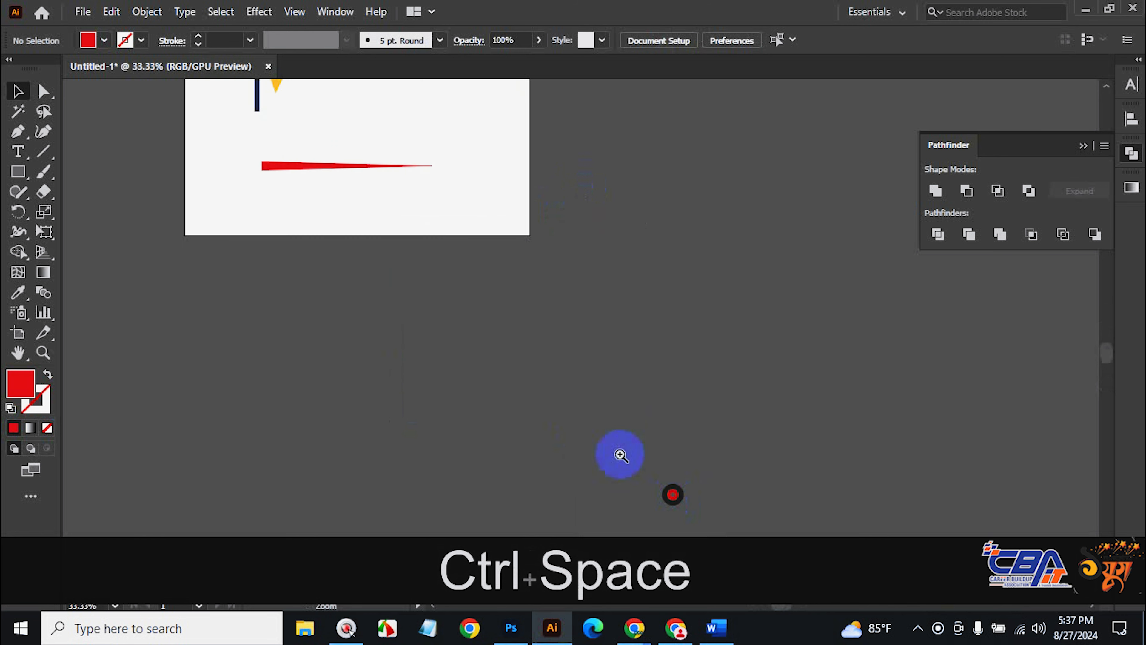
{"action": "left_click", "coordinate": [426, 171], "text": "ctrl"}
{"action": "left_click_drag", "start_coordinate": [517, 213], "coordinate": [563, 341]}
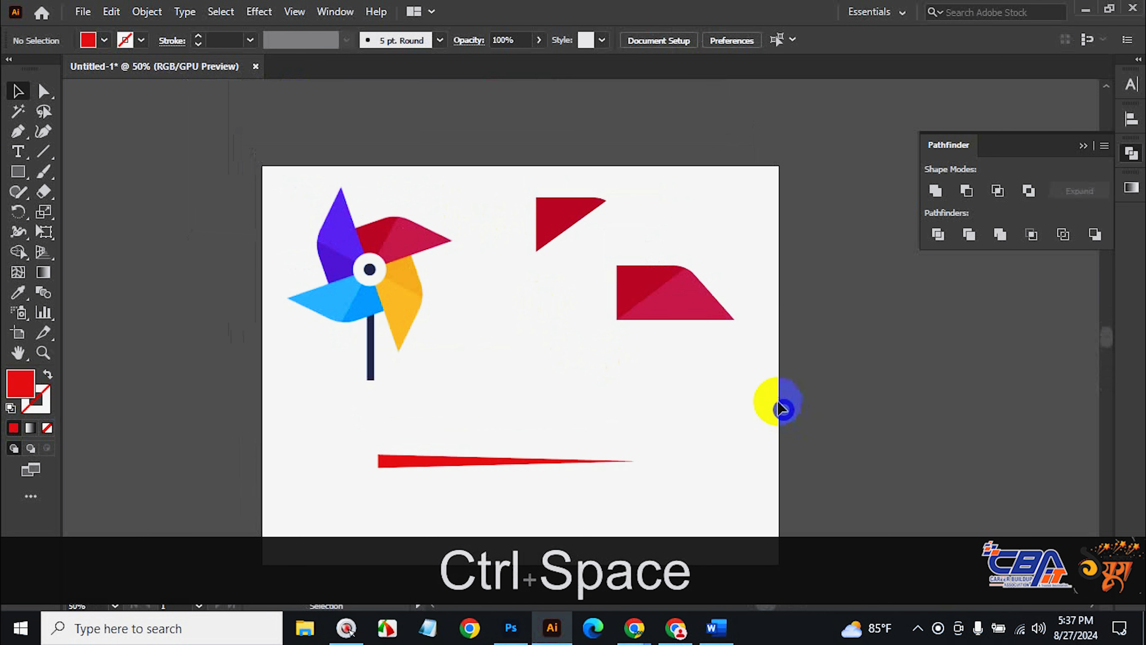
{"action": "left_click", "coordinate": [665, 290]}
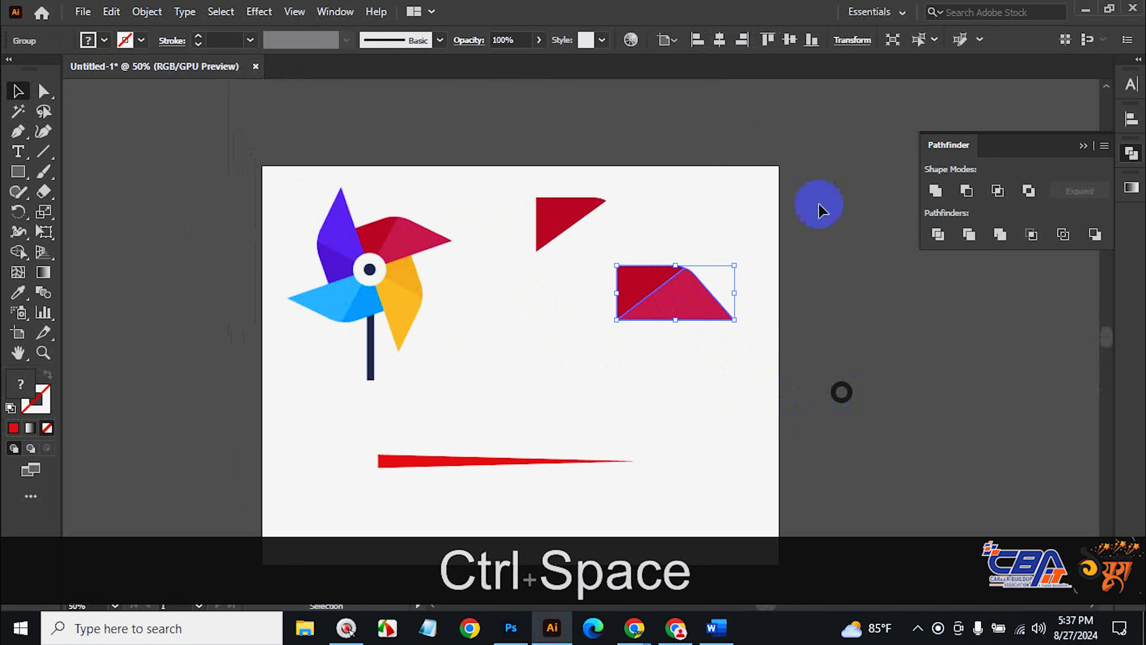
{"action": "left_click_drag", "start_coordinate": [23, 214], "coordinate": [89, 212]}
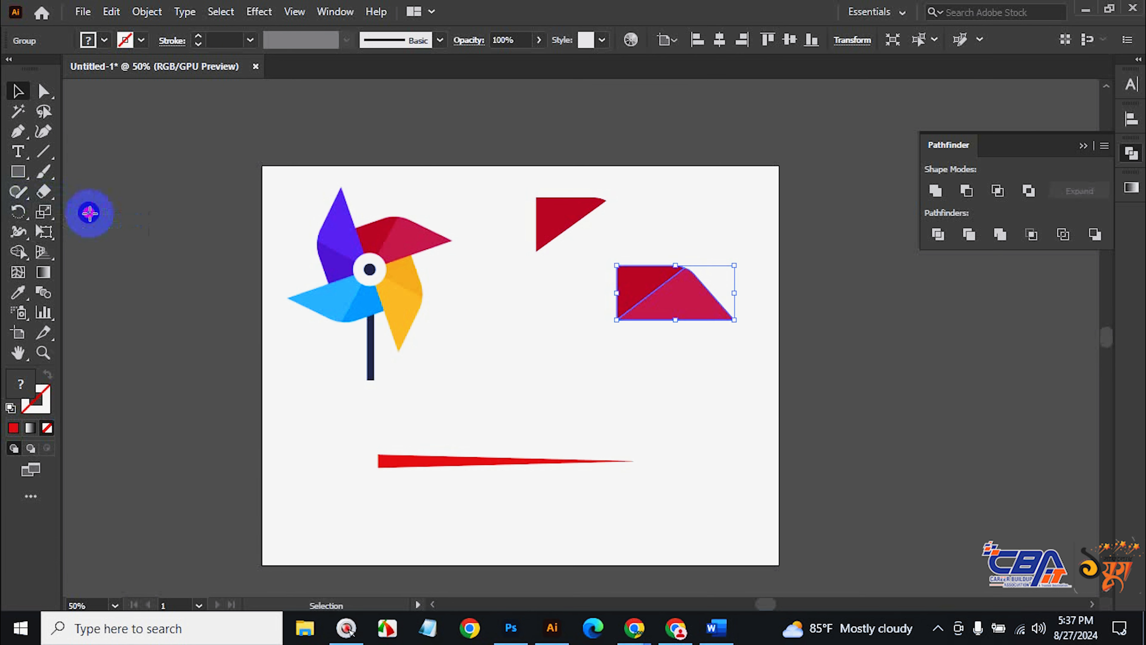
{"action": "left_click", "coordinate": [676, 293]}
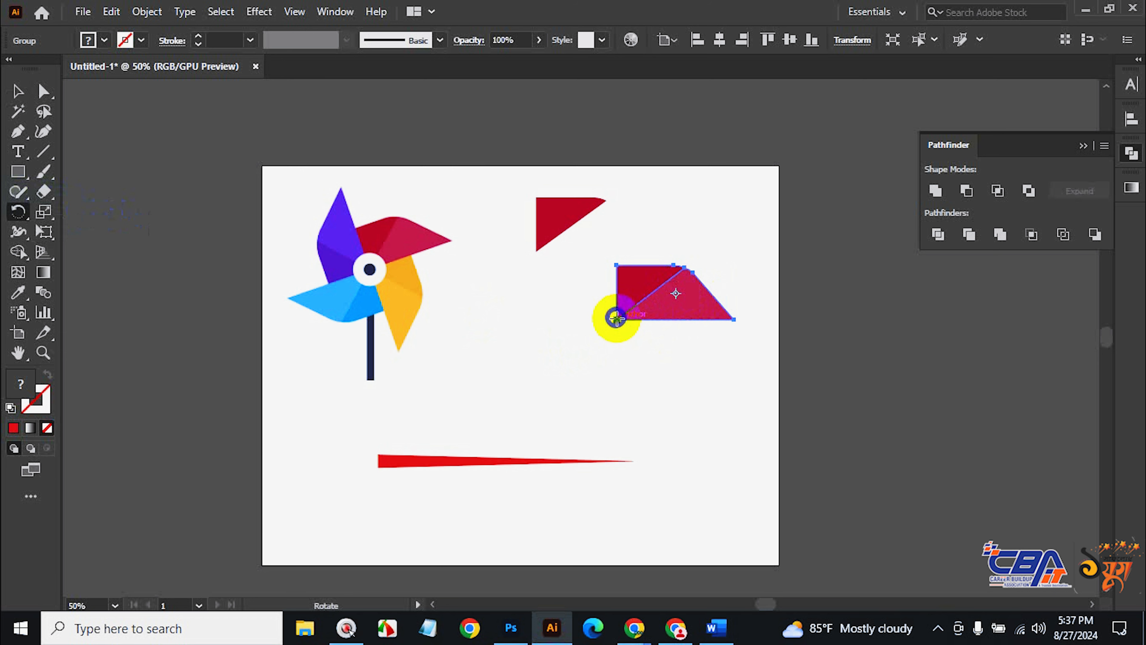
{"action": "key", "text": "alt"}
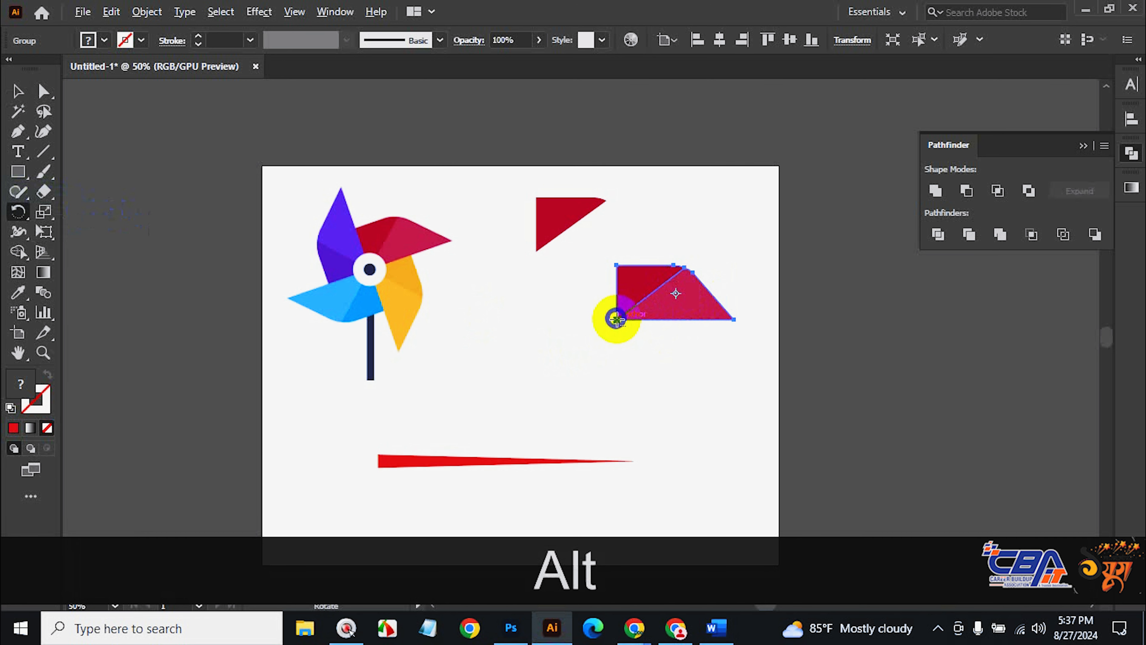
{"action": "left_click", "coordinate": [616, 319], "text": "alt"}
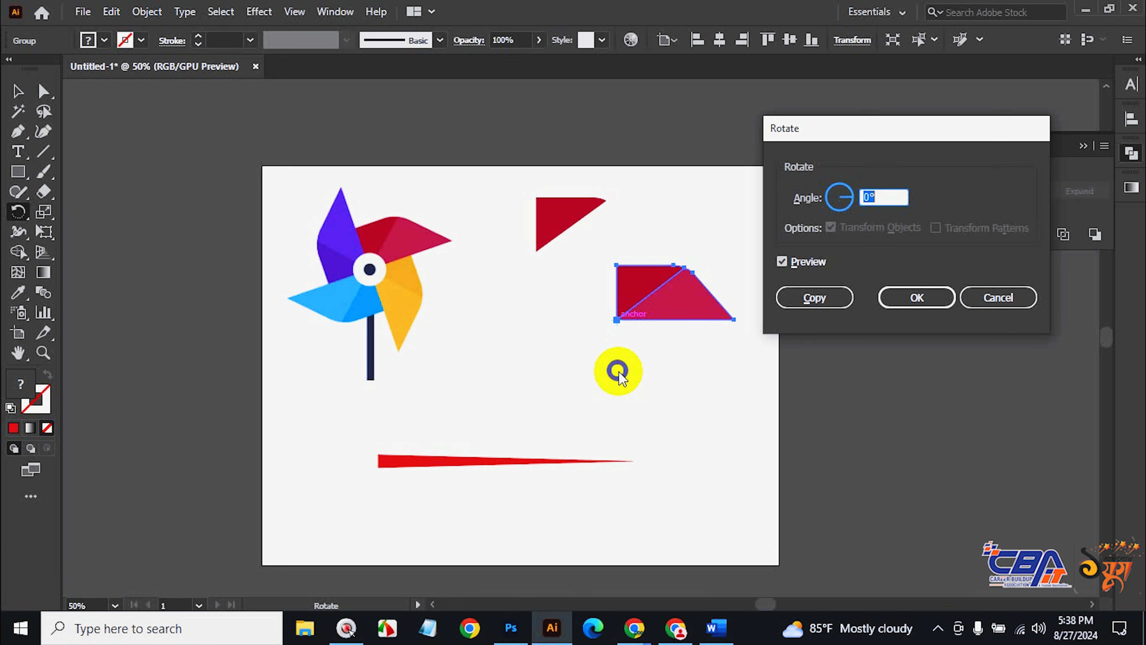
{"action": "type", "text": "90"}
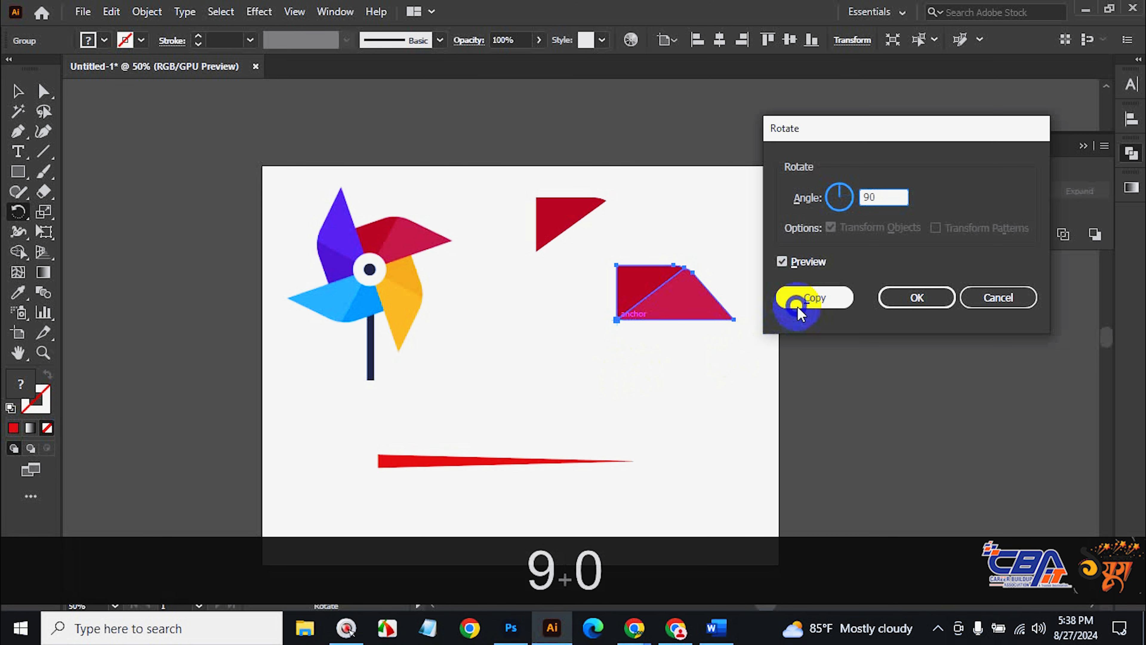
{"action": "left_click", "coordinate": [799, 299]}
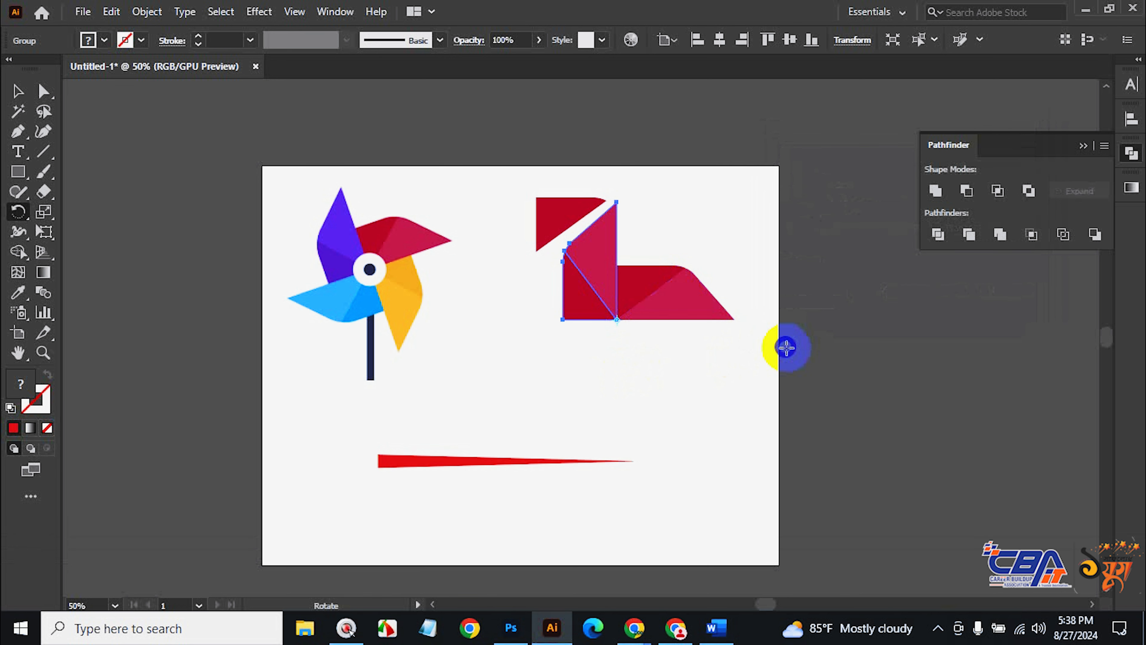
Repeat the rotated copy twice to complete the four-blade pinwheel, and clear the selection.
{"action": "key", "text": "ctrl"}
{"action": "key", "text": "ctrl+d"}
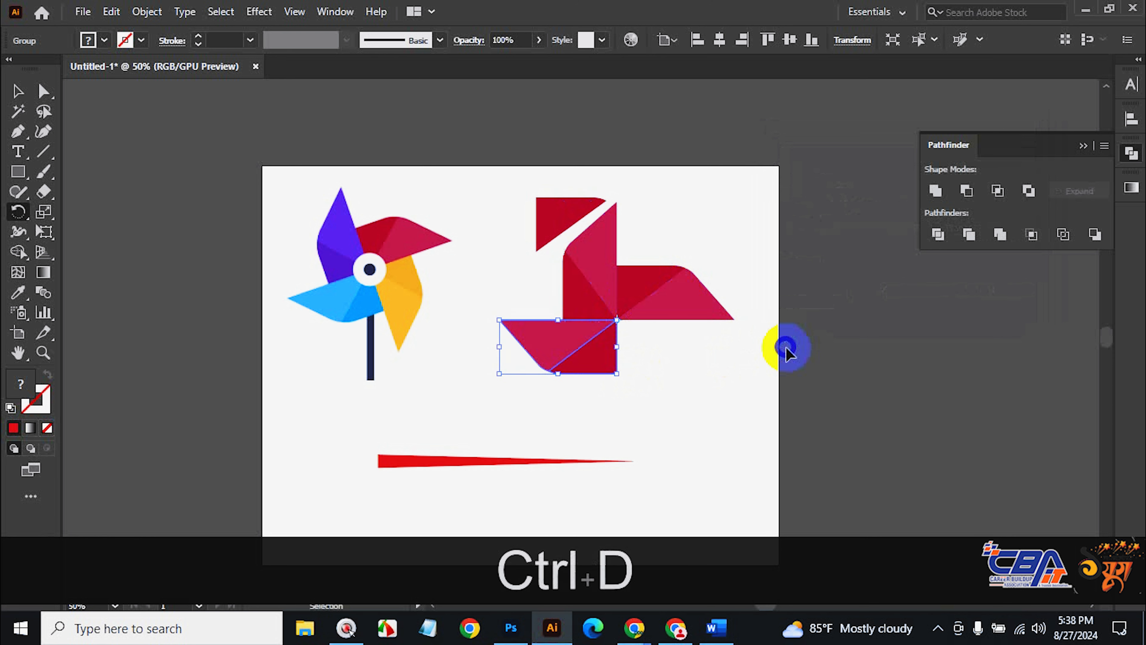
{"action": "key", "text": "ctrl+d"}
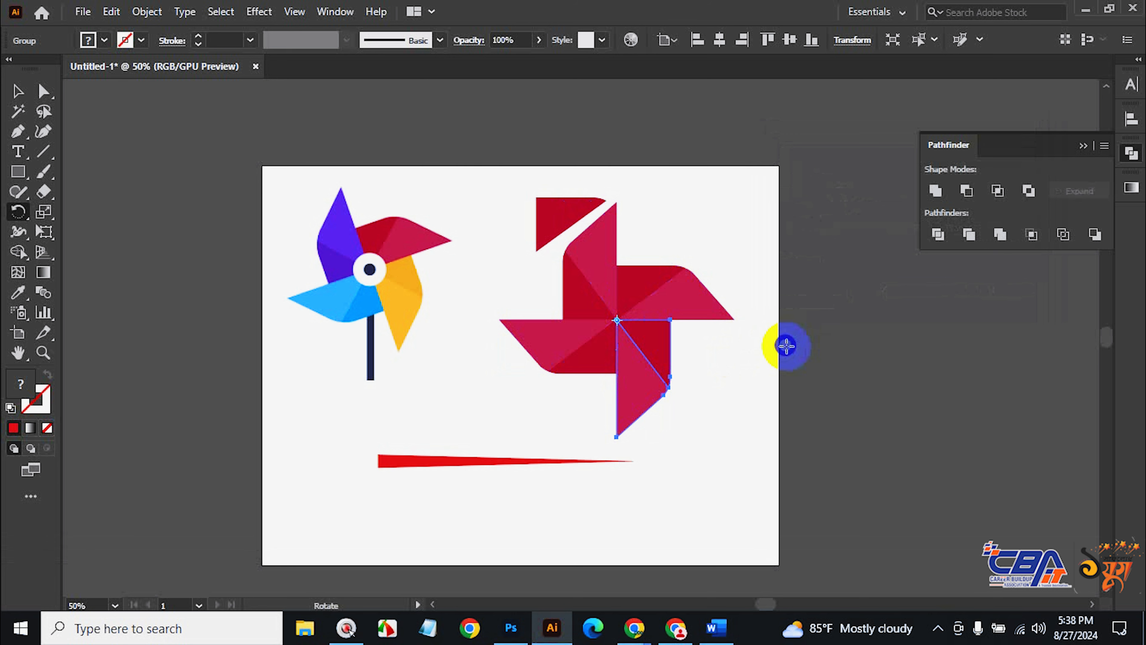
{"action": "left_click", "coordinate": [18, 91]}
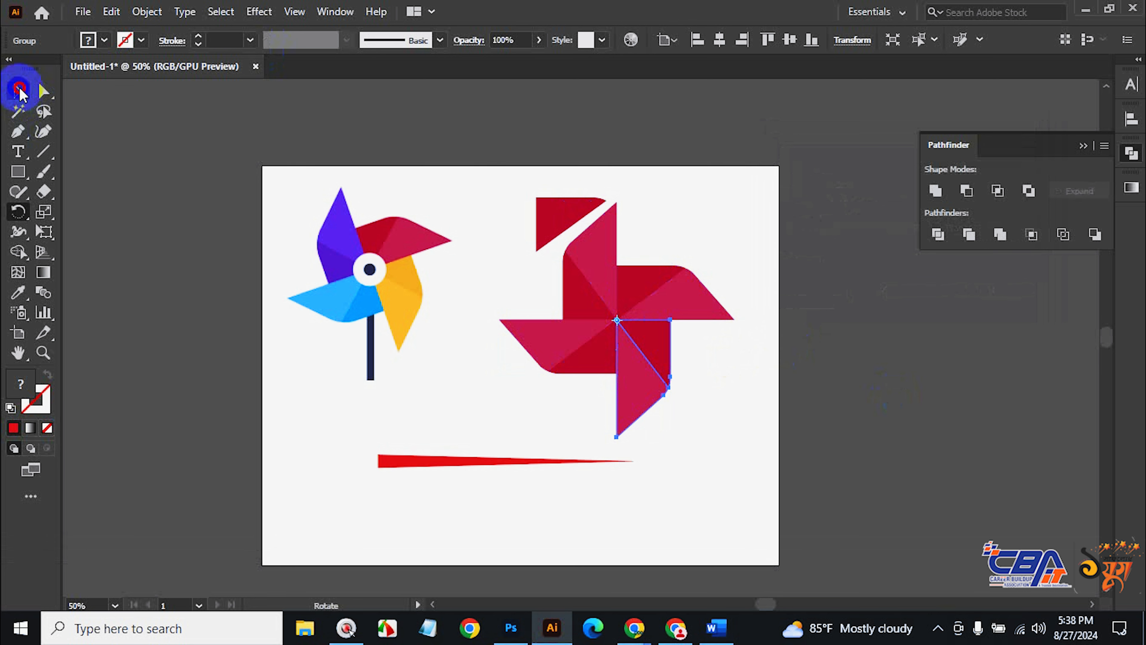
{"action": "left_click", "coordinate": [714, 366]}
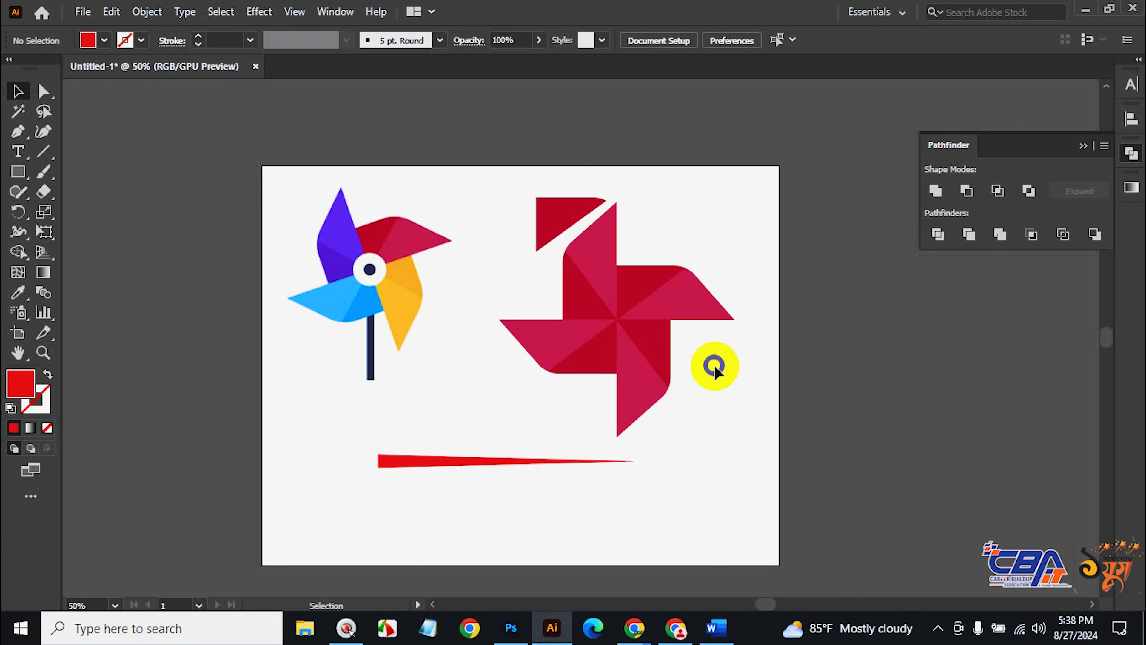
Ungroup the upper, left and lower blades of the new pinwheel so their facets can be selected individually.
{"action": "left_click", "coordinate": [574, 288]}
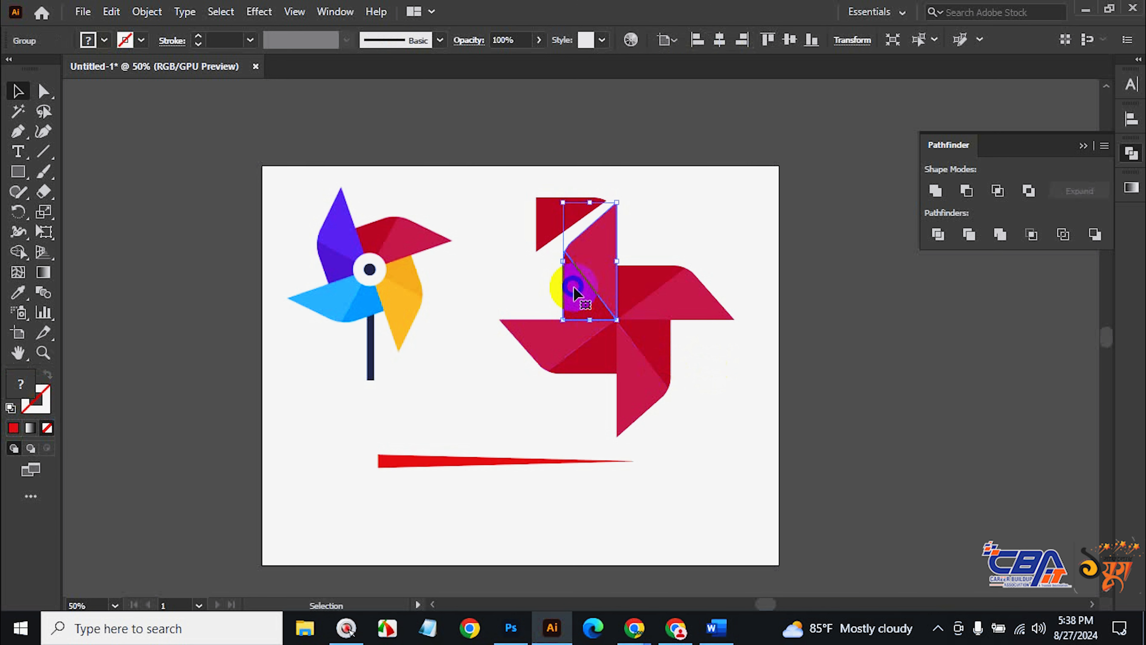
{"action": "right_click", "coordinate": [574, 288]}
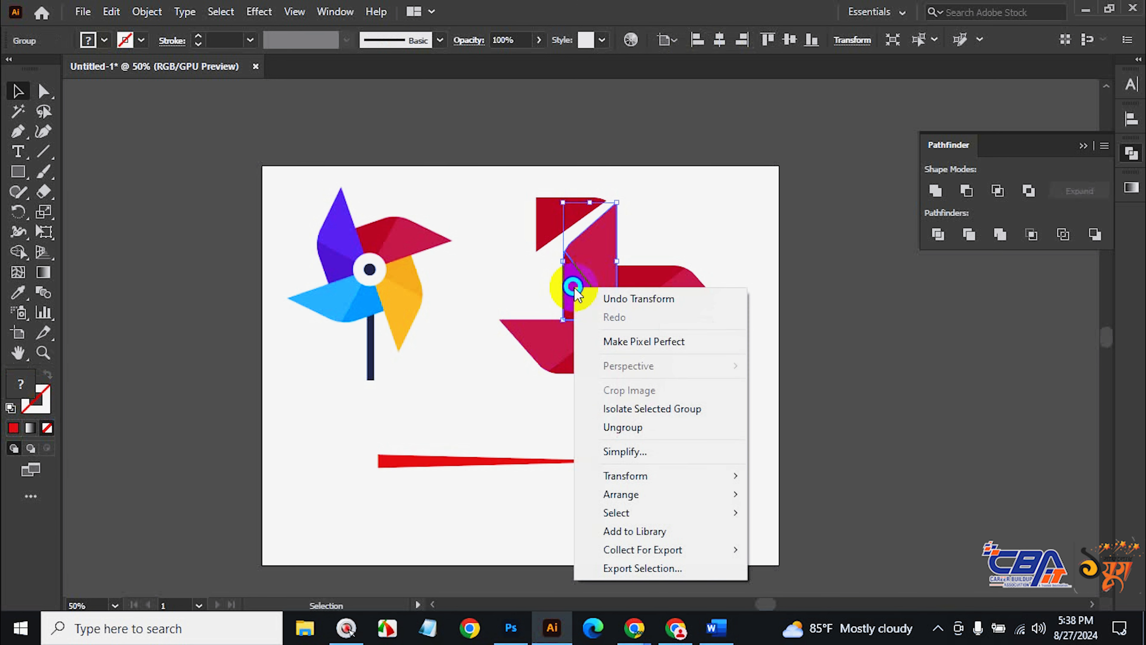
{"action": "left_click", "coordinate": [634, 428]}
{"action": "left_click", "coordinate": [632, 476]}
{"action": "left_click", "coordinate": [583, 360]}
{"action": "right_click", "coordinate": [584, 354]}
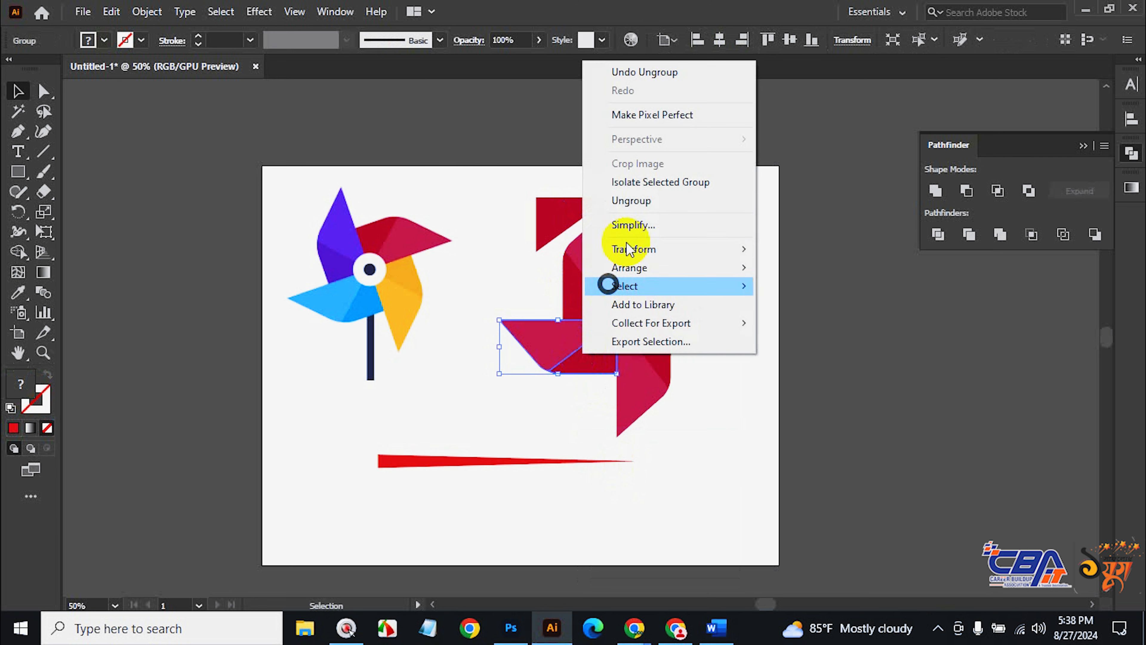
{"action": "left_click", "coordinate": [634, 200]}
{"action": "left_click", "coordinate": [727, 455]}
{"action": "left_click", "coordinate": [660, 367]}
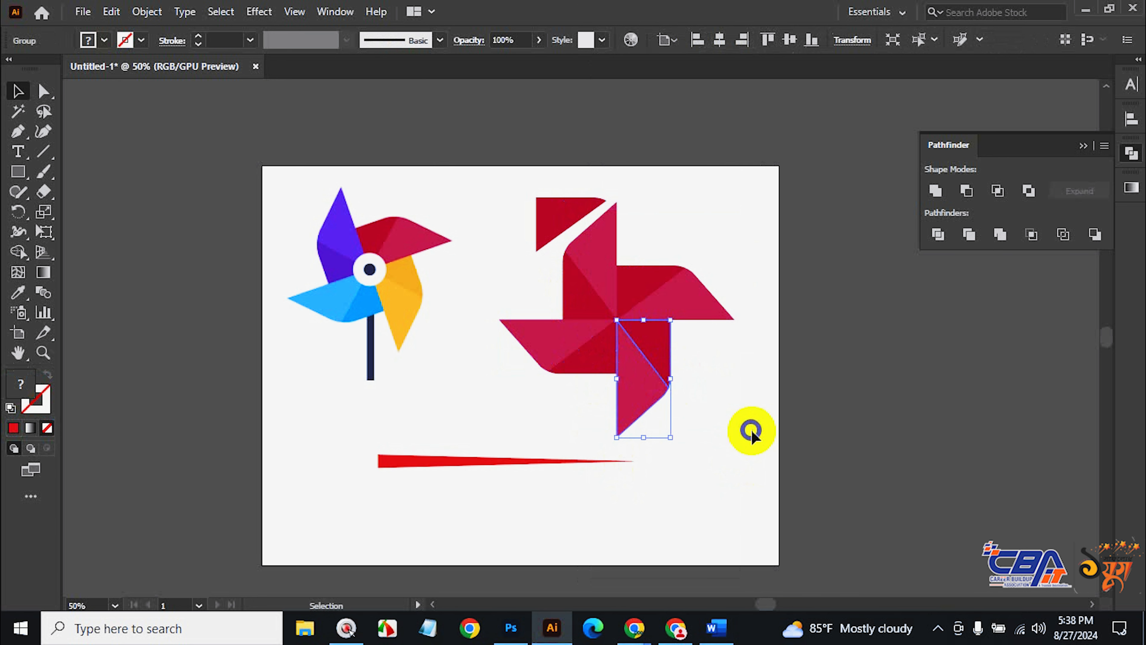
{"action": "key", "text": "ctrl+shift+g"}
{"action": "left_click", "coordinate": [734, 454]}
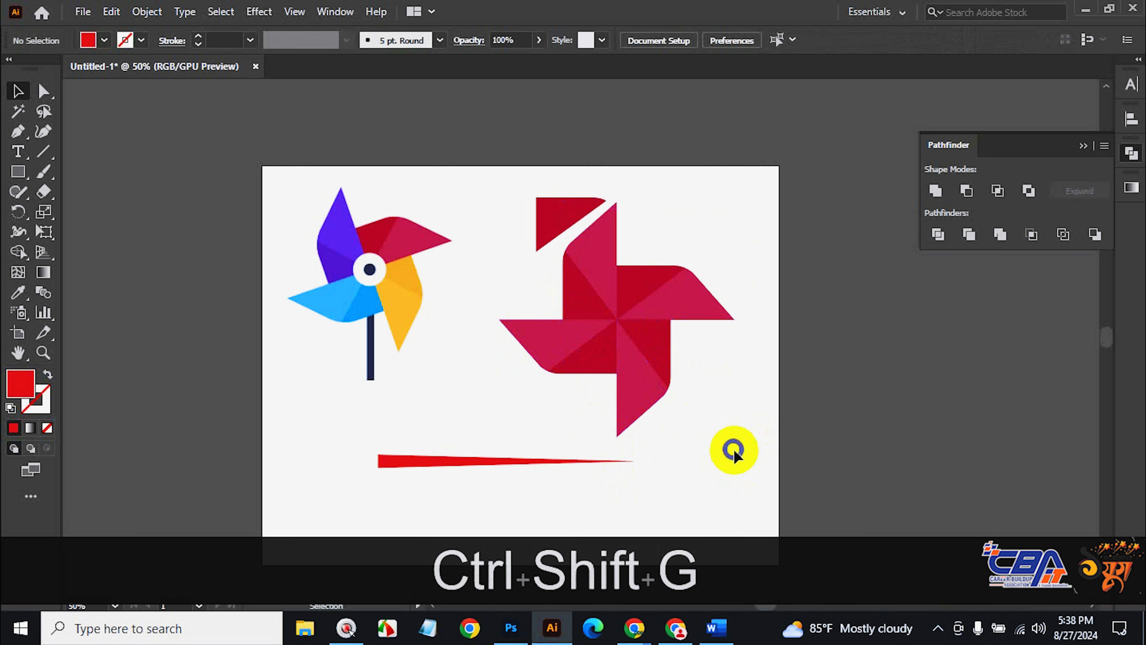
Recolour the upper blade's light and dark facets with the matching purples sampled from the reference pinwheel's purple blade.
{"action": "left_click", "coordinate": [605, 276]}
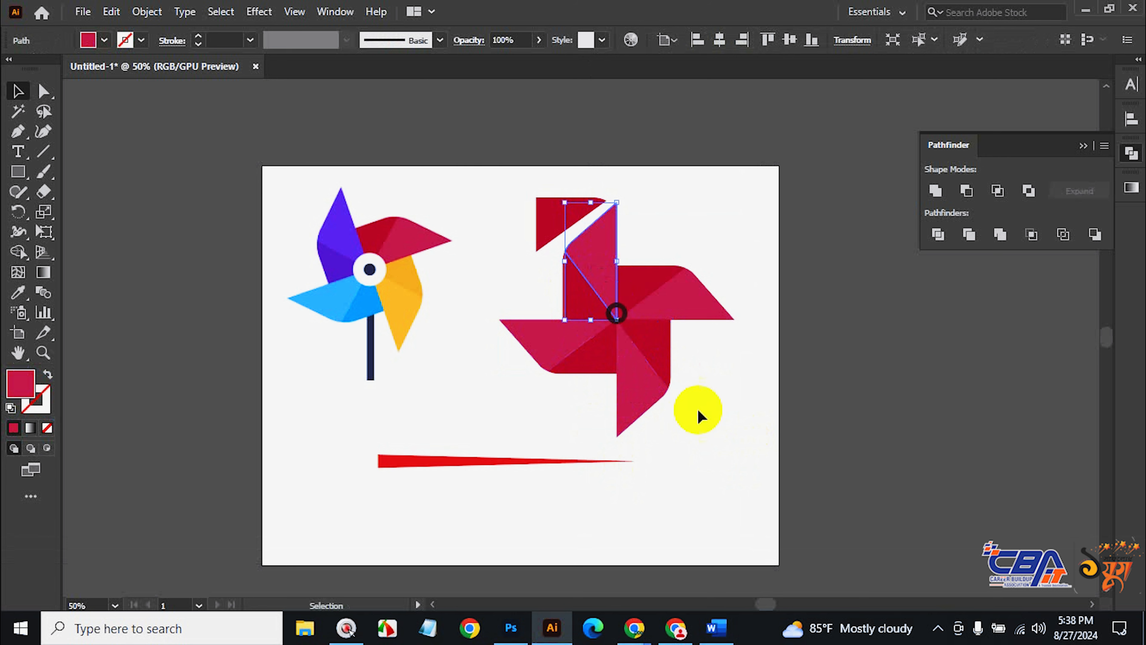
{"action": "left_click", "coordinate": [15, 294]}
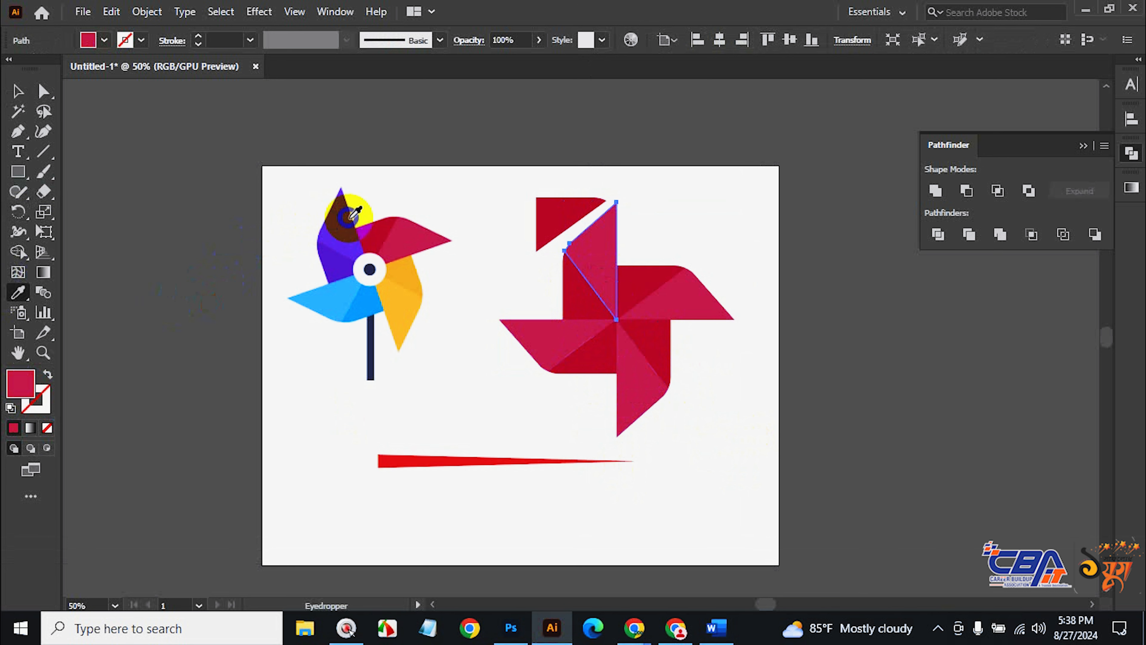
{"action": "left_click", "coordinate": [350, 213]}
{"action": "left_click", "coordinate": [16, 93]}
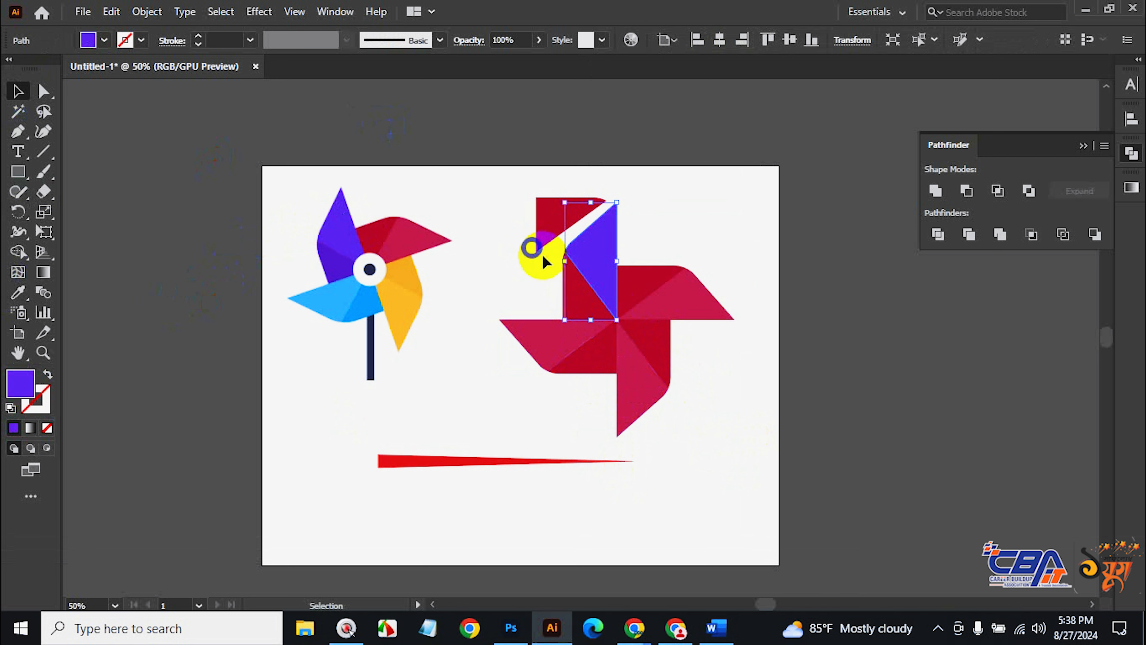
{"action": "left_click", "coordinate": [582, 309]}
{"action": "left_click", "coordinate": [17, 292]}
{"action": "left_click", "coordinate": [341, 262]}
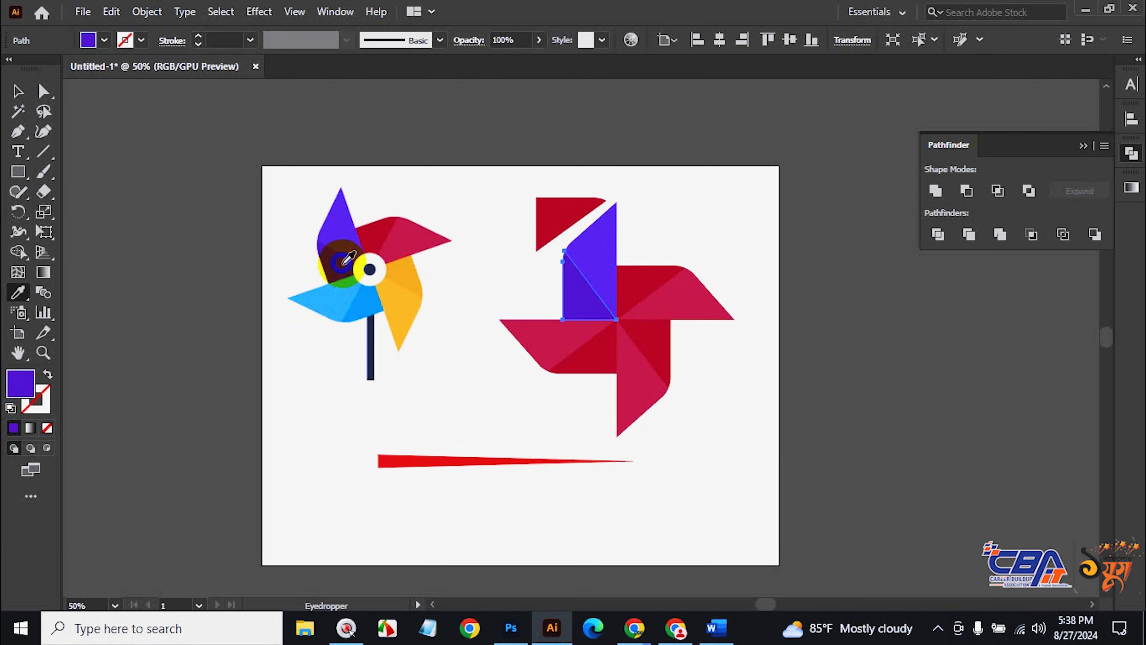
Recolour the left blade's dark and light facets with the matching blues sampled from the reference pinwheel's blue blade.
{"action": "left_click", "coordinate": [18, 90]}
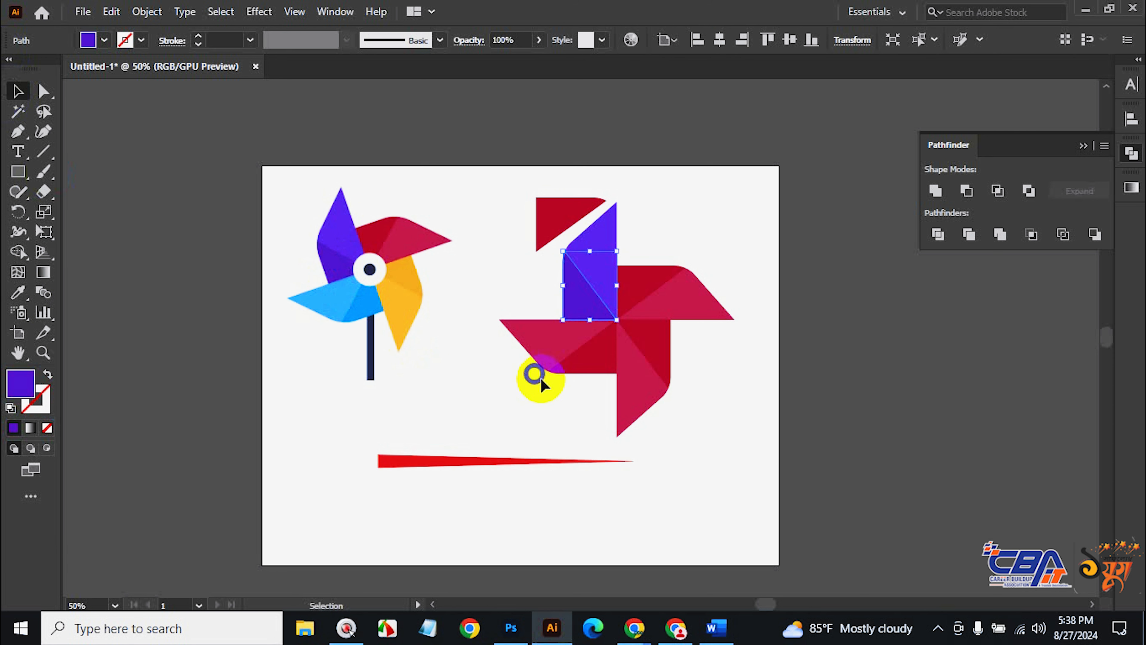
{"action": "left_click", "coordinate": [591, 365], "text": "ctrl"}
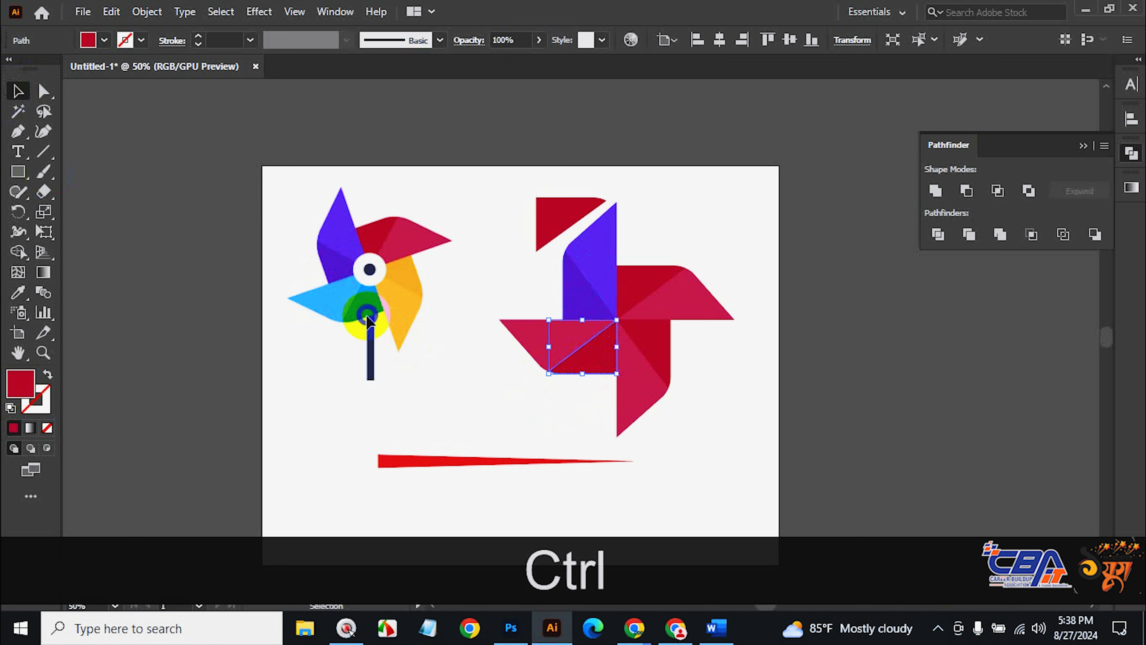
{"action": "left_click", "coordinate": [19, 291]}
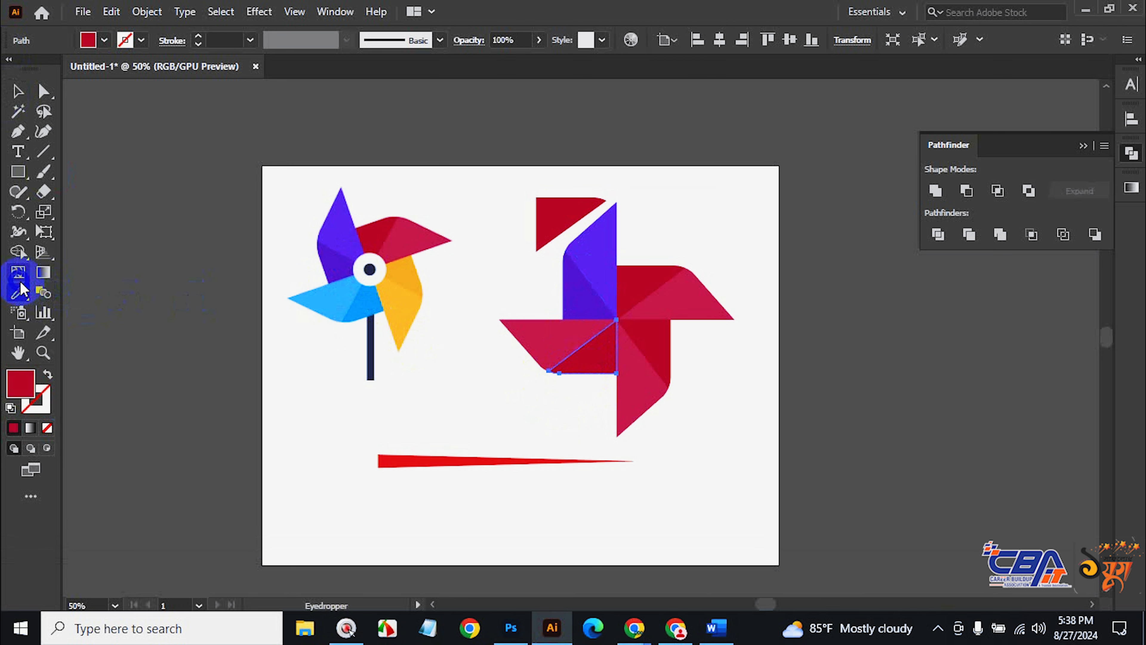
{"action": "left_click", "coordinate": [368, 296]}
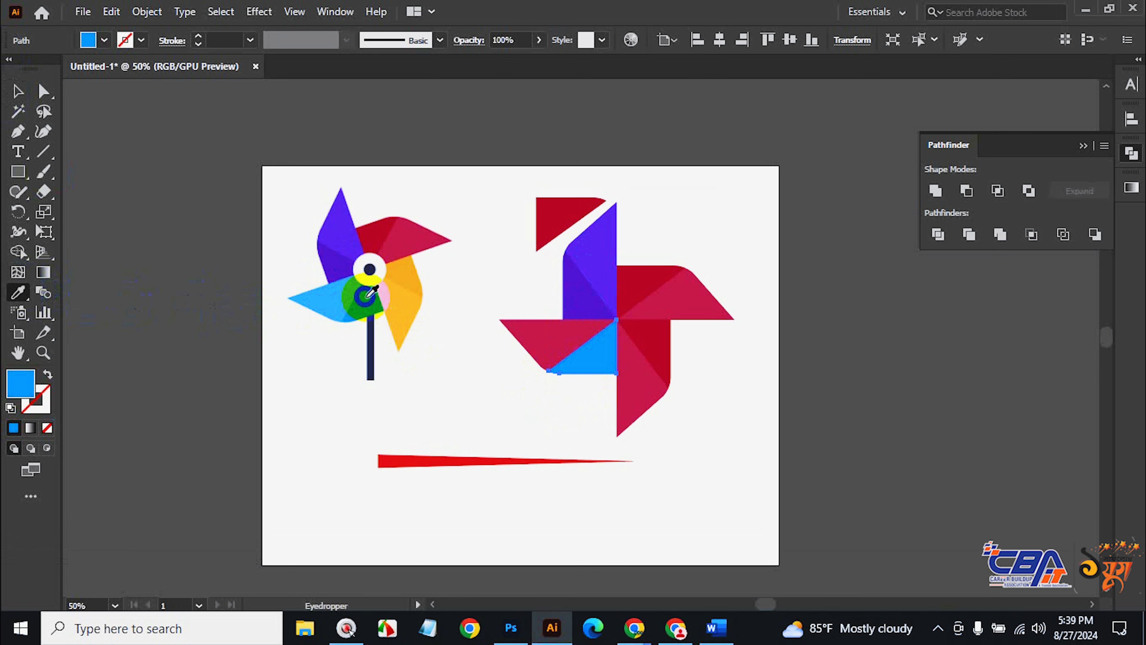
{"action": "left_click", "coordinate": [533, 336], "text": "ctrl"}
{"action": "left_click", "coordinate": [322, 298]}
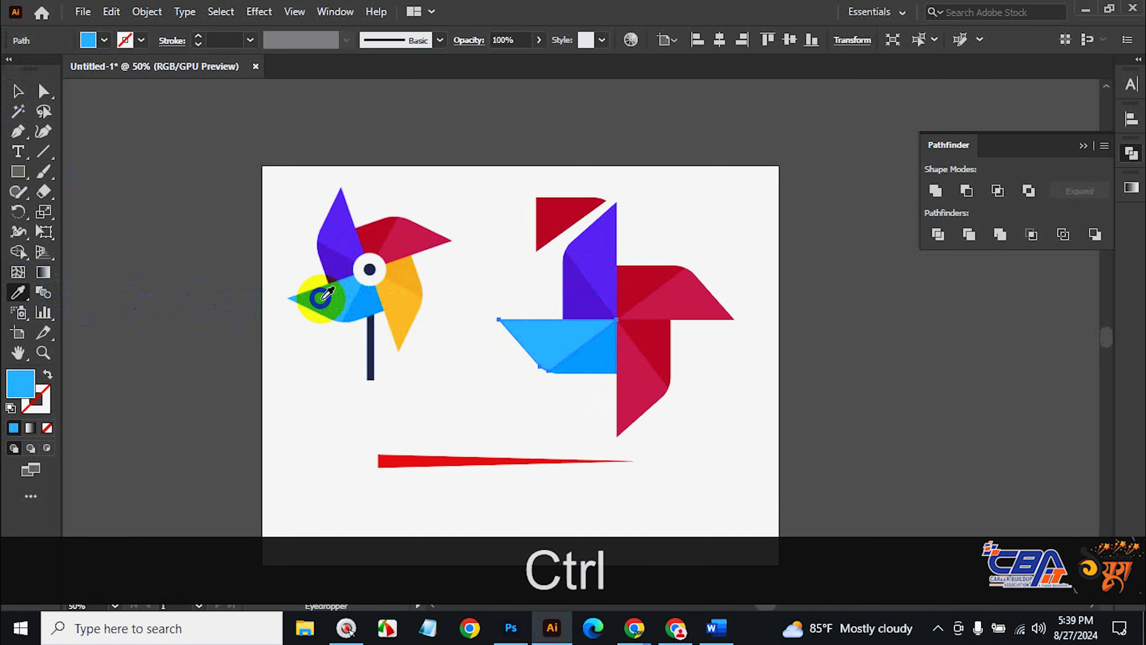
Recolour the lower blade's dark and light facets with the matching oranges sampled from the reference pinwheel's orange blade.
{"action": "left_click", "coordinate": [657, 347], "text": "ctrl"}
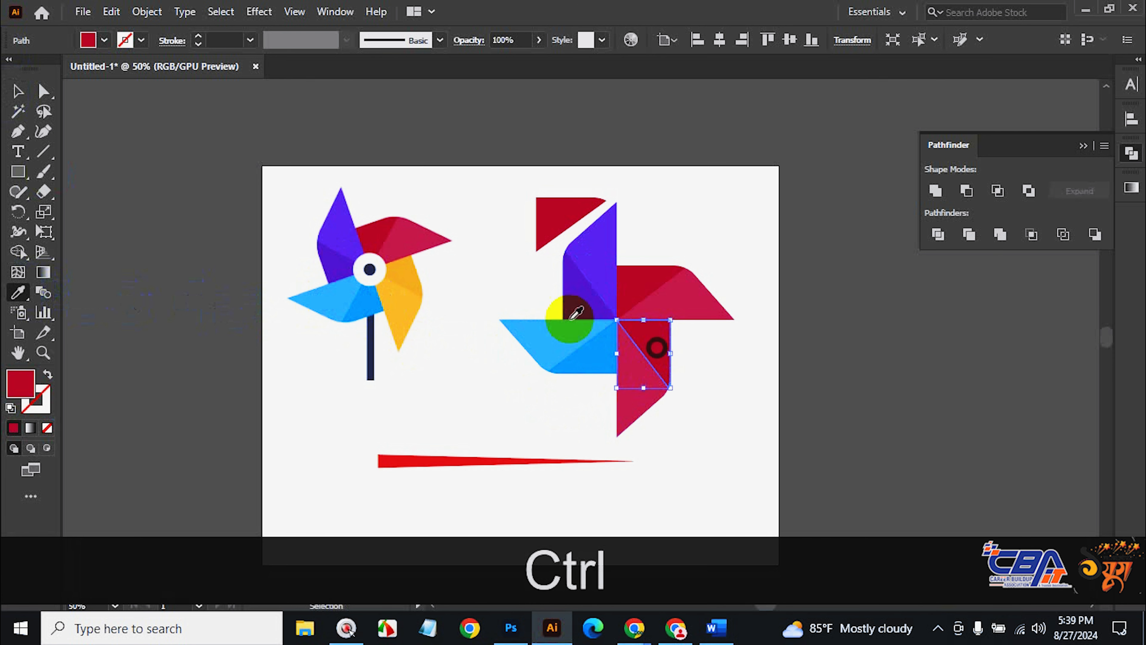
{"action": "left_click", "coordinate": [406, 269]}
{"action": "left_click", "coordinate": [636, 388], "text": "ctrl"}
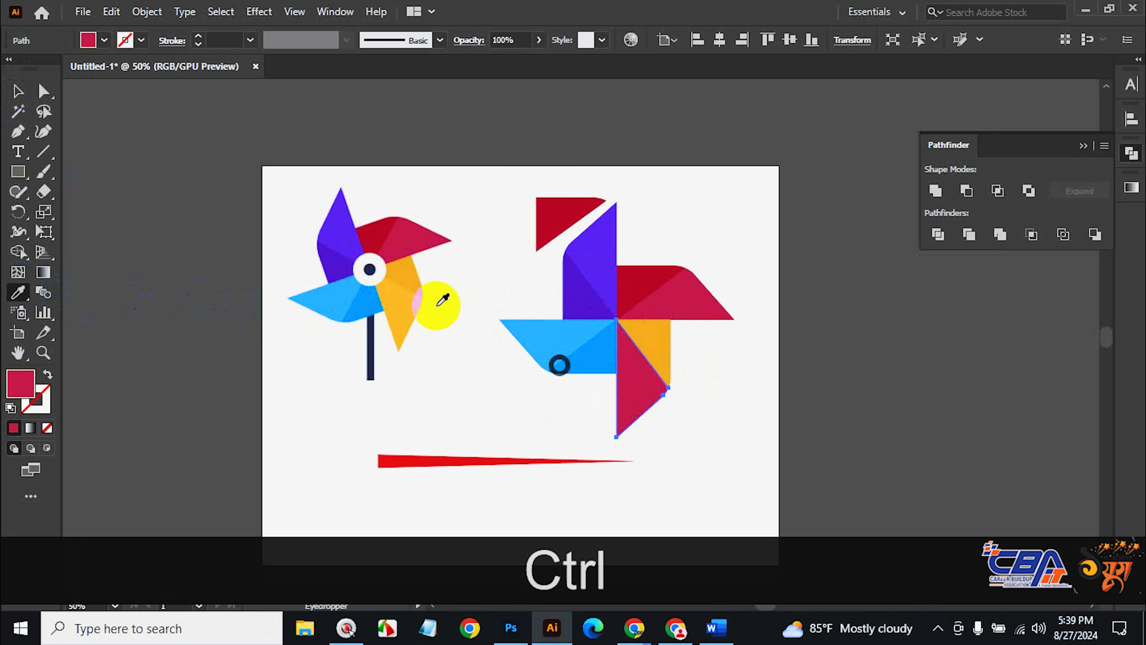
{"action": "left_click", "coordinate": [406, 306]}
{"action": "left_click", "coordinate": [18, 91]}
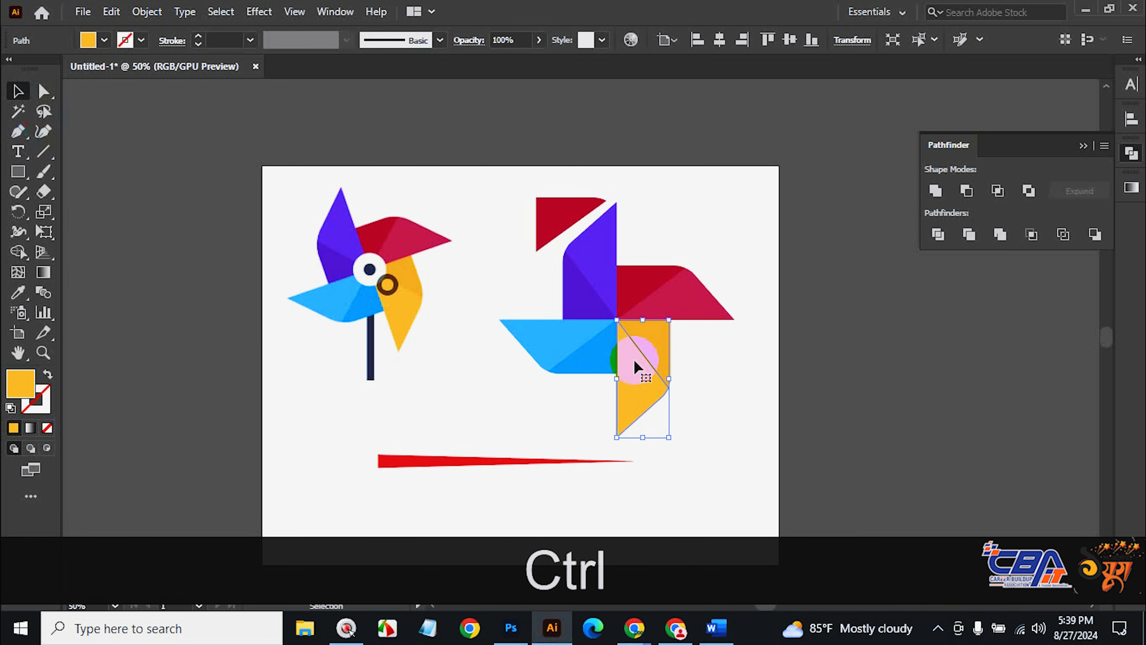
Rotate the whole four-blade pinwheel counterclockwise to match the reference's tilt, and move the leftover red piece off the artboard.
{"action": "left_click_drag", "start_coordinate": [727, 426], "coordinate": [568, 282]}
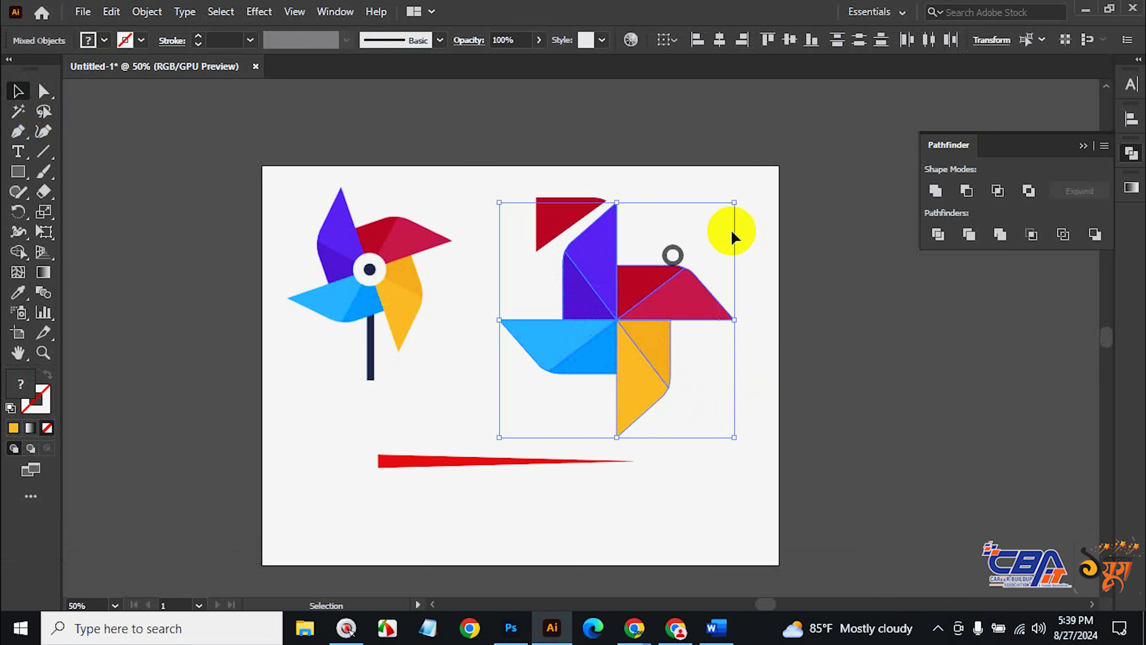
{"action": "left_click_drag", "start_coordinate": [742, 195], "coordinate": [677, 171]}
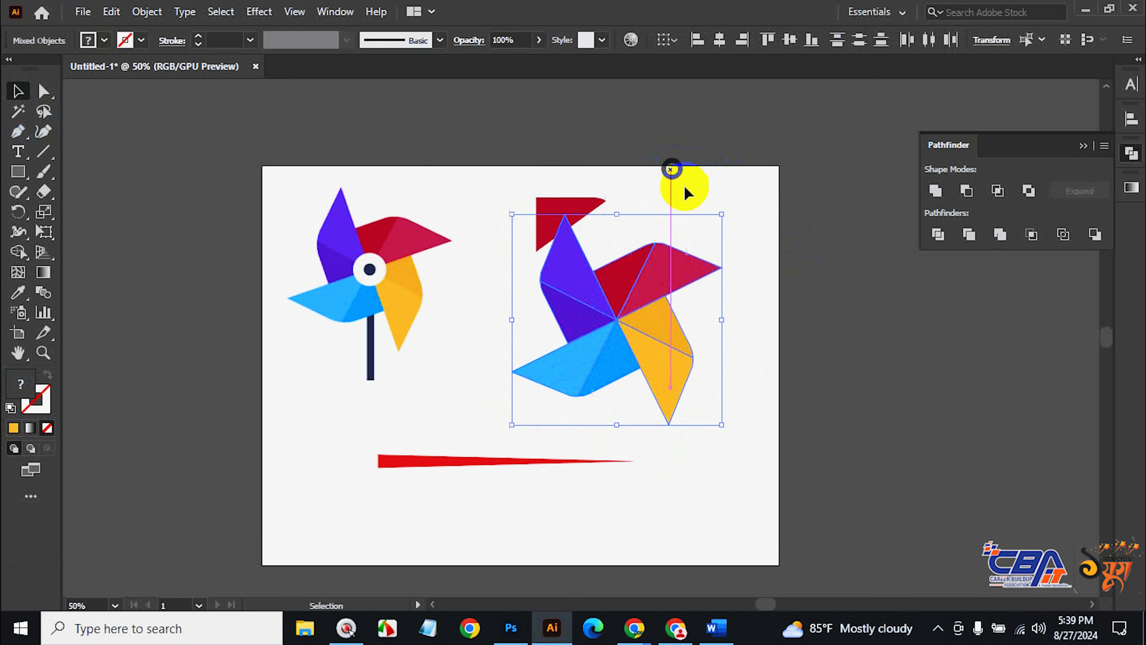
{"action": "left_click_drag", "start_coordinate": [557, 210], "coordinate": [414, 132]}
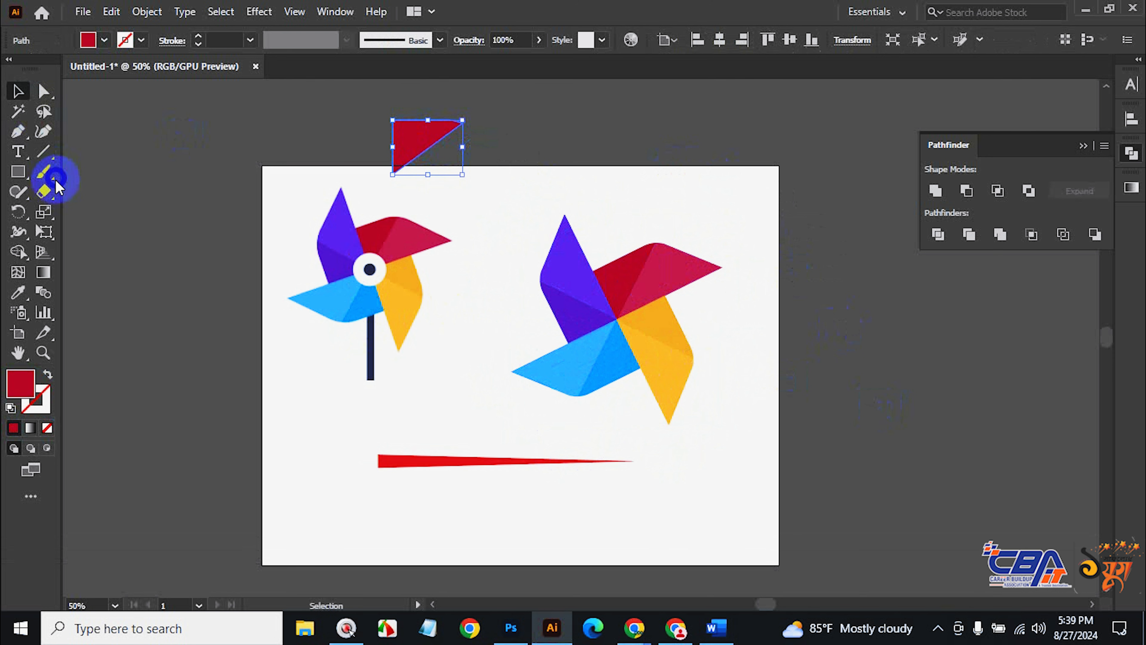
Detach the group of shape tools so it floats in the empty canvas area beside the artboard.
{"action": "left_click", "coordinate": [17, 171]}
{"action": "left_click", "coordinate": [195, 218]}
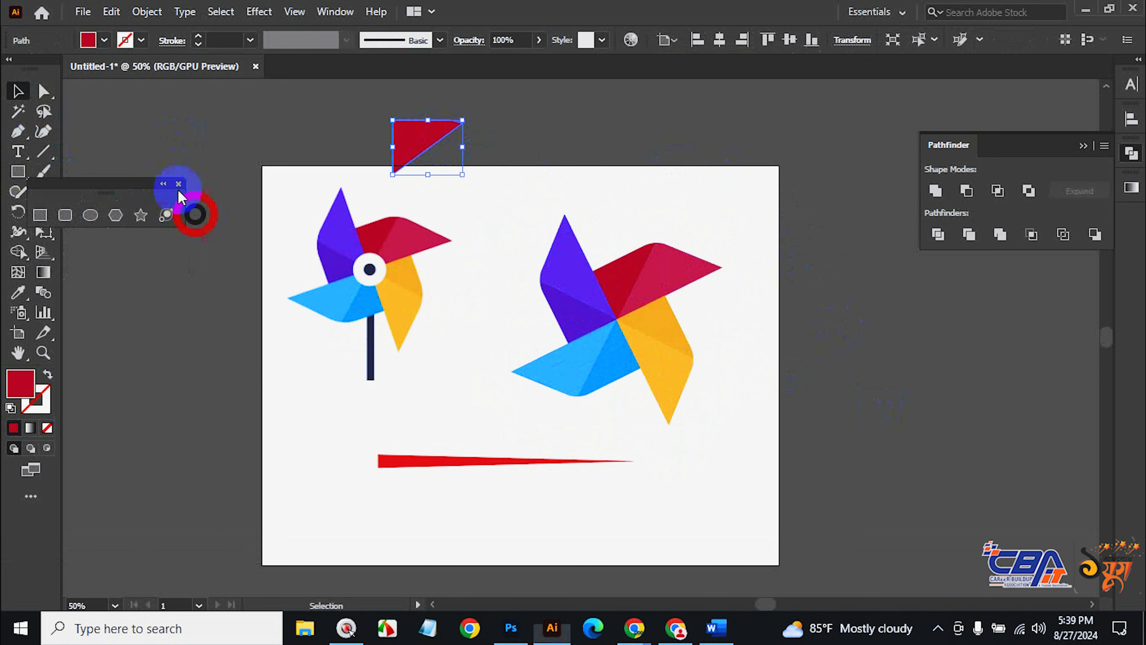
{"action": "left_click_drag", "start_coordinate": [129, 181], "coordinate": [197, 93]}
Draw a circle about 0.77 in across, centred on the point where the new pinwheel's four blades meet.
{"action": "left_click", "coordinate": [158, 126]}
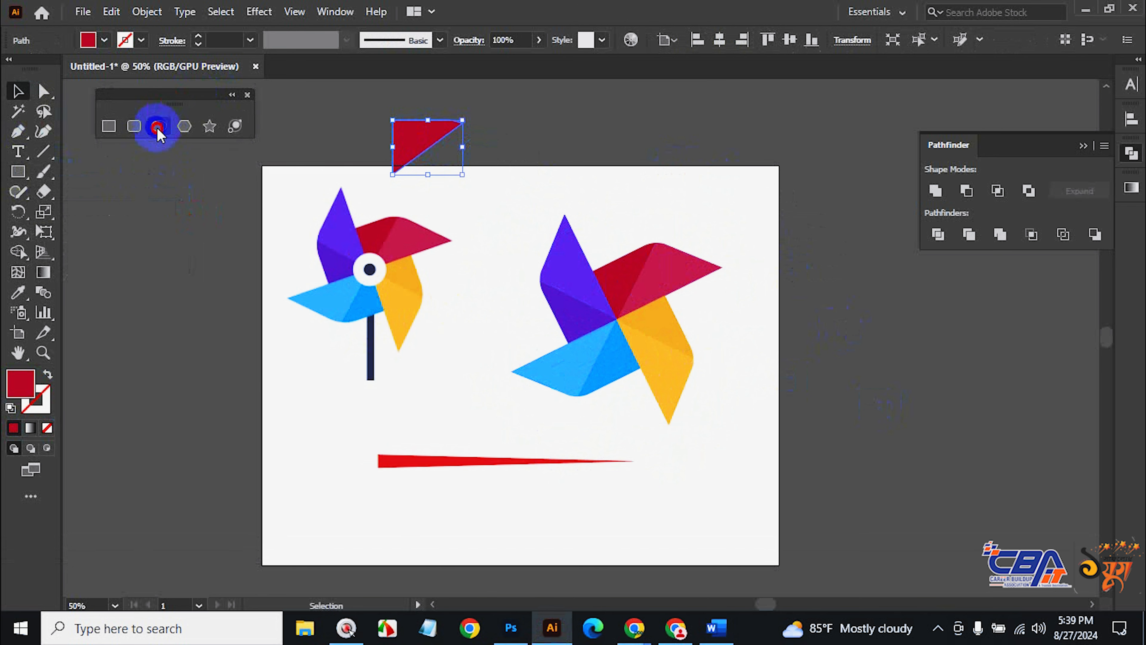
{"action": "left_click", "coordinate": [617, 374], "text": "ctrl"}
{"action": "left_click", "coordinate": [617, 374], "text": "ctrl"}
{"action": "mouse_move", "coordinate": [493, 137]}
{"action": "left_mouse_down"}
{"action": "mouse_move", "coordinate": [545, 218]}
{"action": "mouse_move", "coordinate": [577, 210]}
{"action": "mouse_move", "coordinate": [530, 167]}
{"action": "mouse_move", "coordinate": [803, 253]}
{"action": "mouse_move", "coordinate": [806, 379]}
{"action": "left_mouse_up"}
{"action": "mouse_move", "coordinate": [783, 348]}
{"action": "left_mouse_down"}
{"action": "mouse_move", "coordinate": [731, 271]}
{"action": "mouse_move", "coordinate": [702, 331]}
{"action": "mouse_move", "coordinate": [767, 226]}
{"action": "mouse_move", "coordinate": [744, 322]}
{"action": "mouse_move", "coordinate": [670, 336]}
{"action": "mouse_move", "coordinate": [684, 336]}
{"action": "left_mouse_up"}
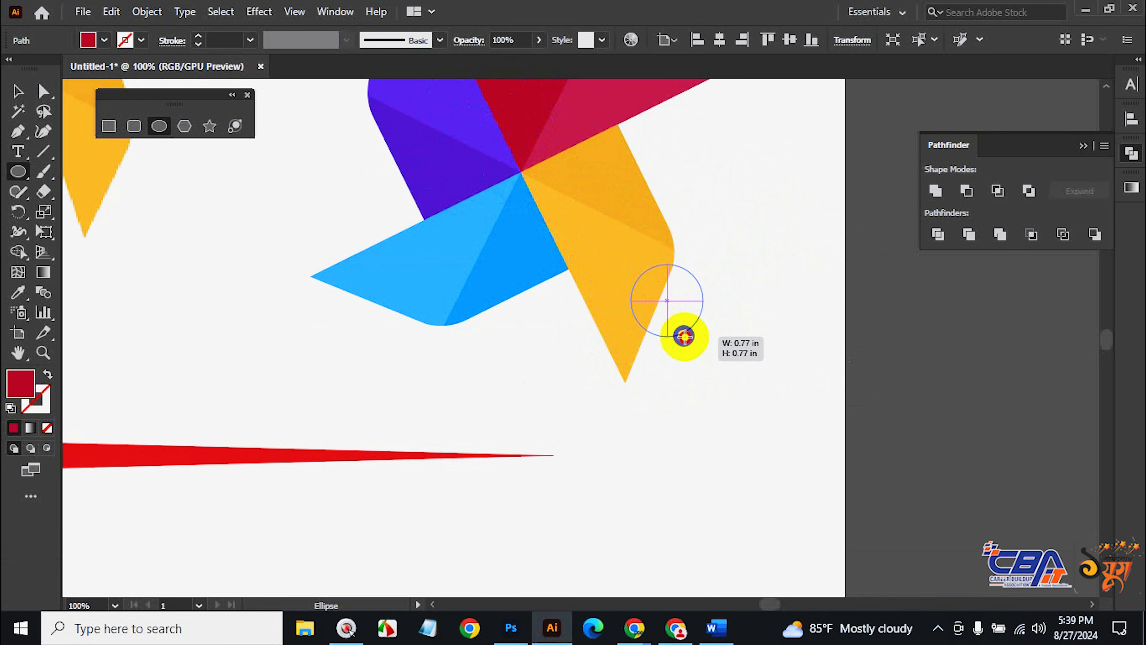
{"action": "key", "text": "space"}
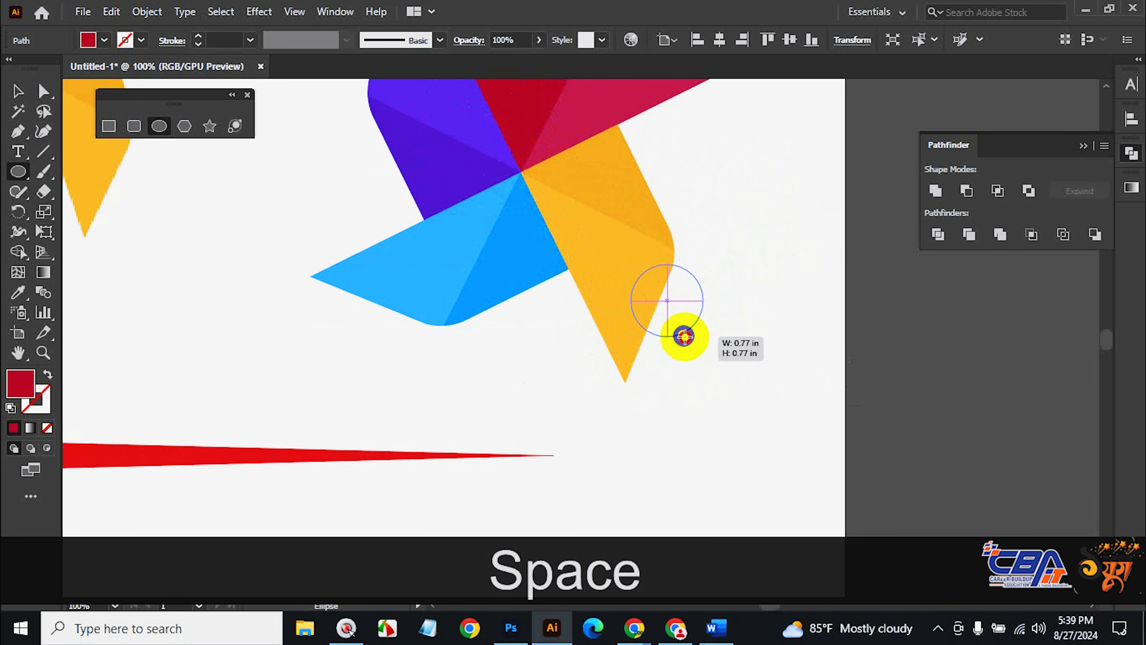
{"action": "left_click_drag", "start_coordinate": [684, 336], "coordinate": [540, 208]}
{"action": "key", "text": "alt+space"}
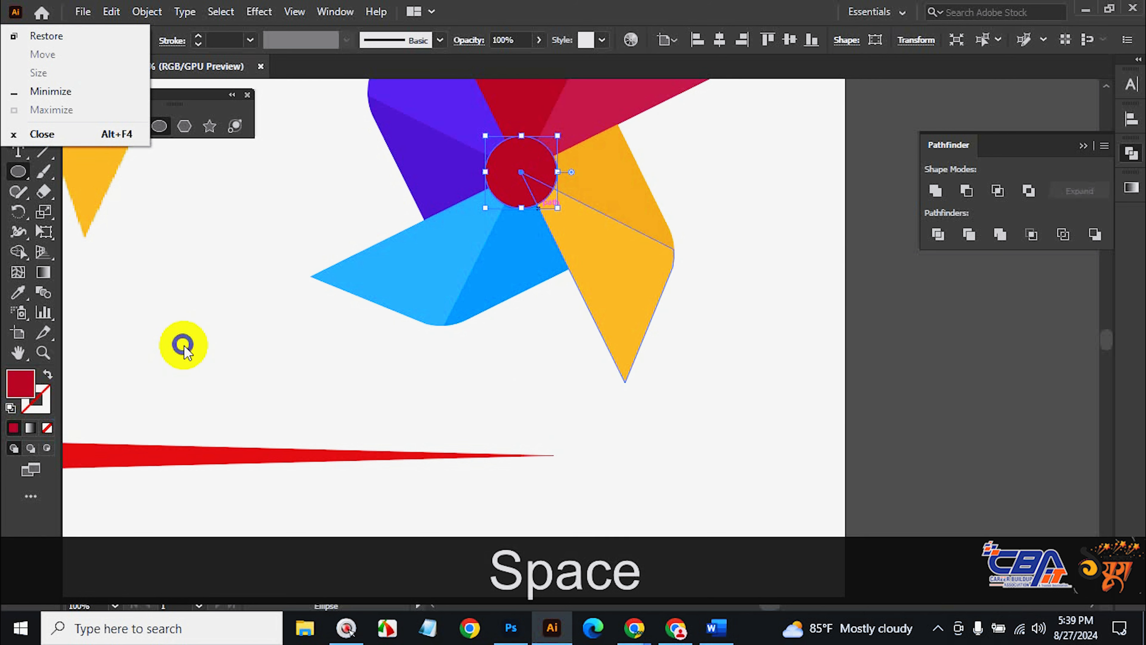
{"action": "left_click", "coordinate": [183, 345]}
{"action": "left_click", "coordinate": [612, 341]}
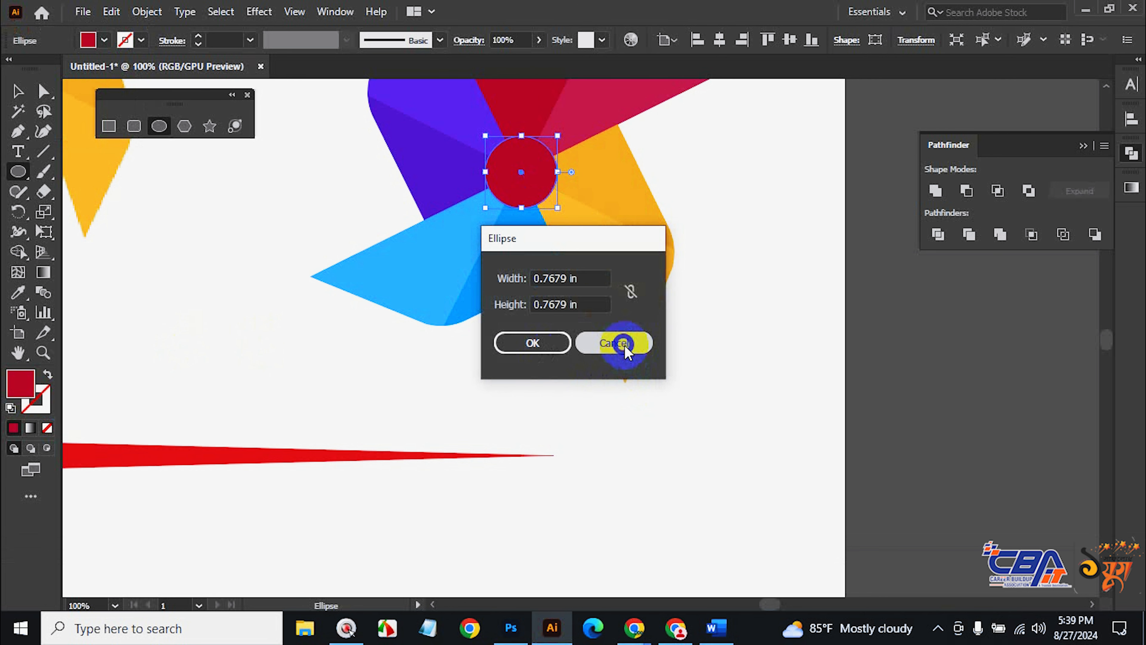
Fill the centre circle with the off-white sampled from the background, and clear the selection.
{"action": "key", "text": "i"}
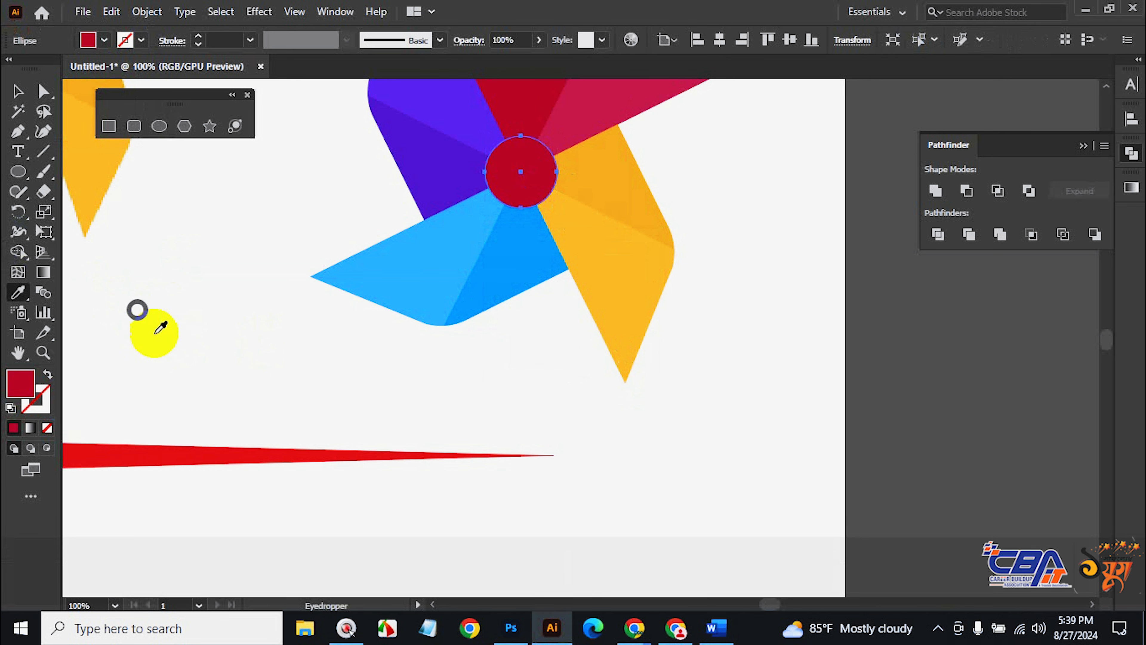
{"action": "left_click", "coordinate": [195, 346]}
{"action": "left_click", "coordinate": [18, 91]}
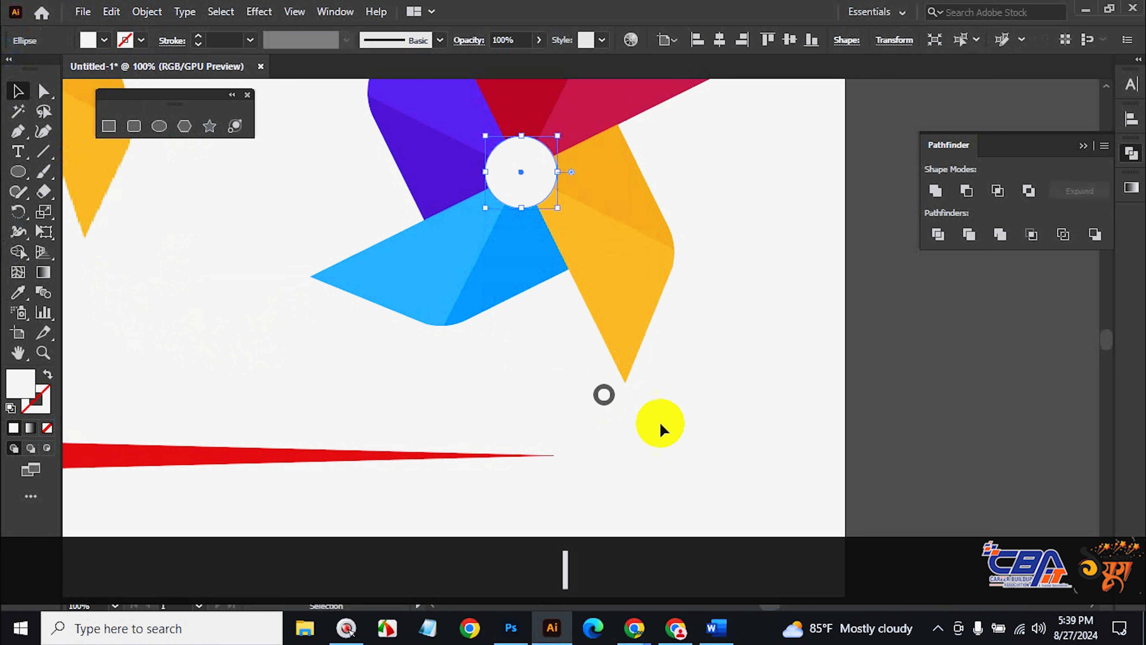
{"action": "left_click", "coordinate": [670, 377]}
Paste a copy of the off-white hub circle in front, shrink it about its centre and fill it black.
{"action": "left_click", "coordinate": [525, 192]}
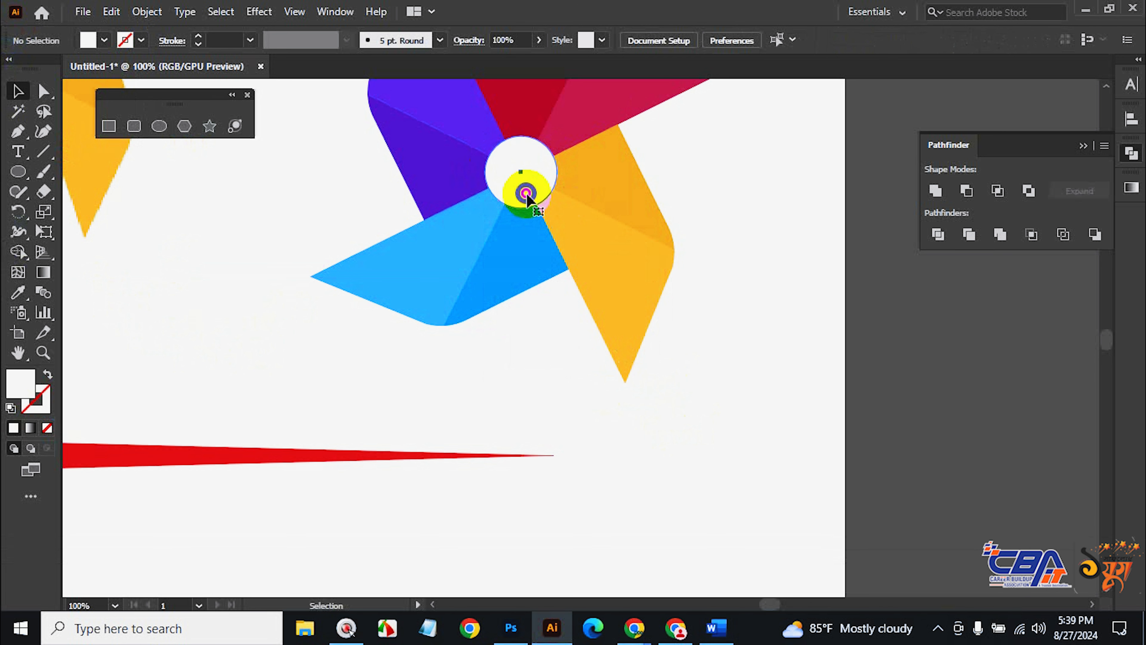
{"action": "key", "text": "ctrl+c"}
{"action": "key", "text": "ctrl+f"}
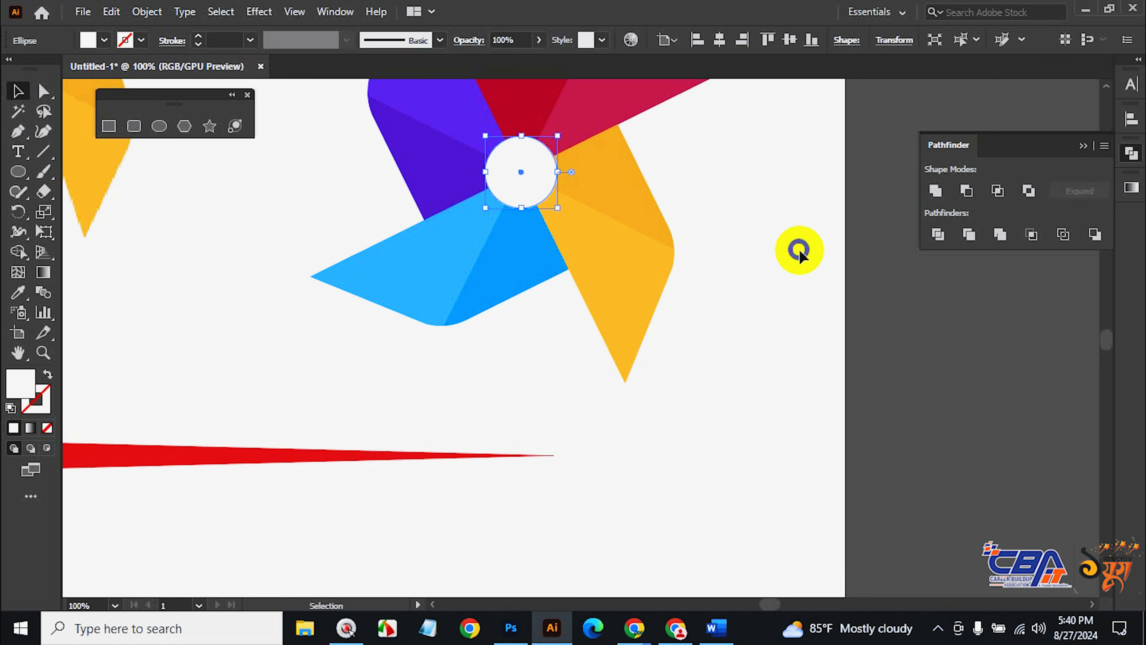
{"action": "left_click_drag", "start_coordinate": [558, 135], "coordinate": [536, 157]}
{"action": "left_click", "coordinate": [88, 41]}
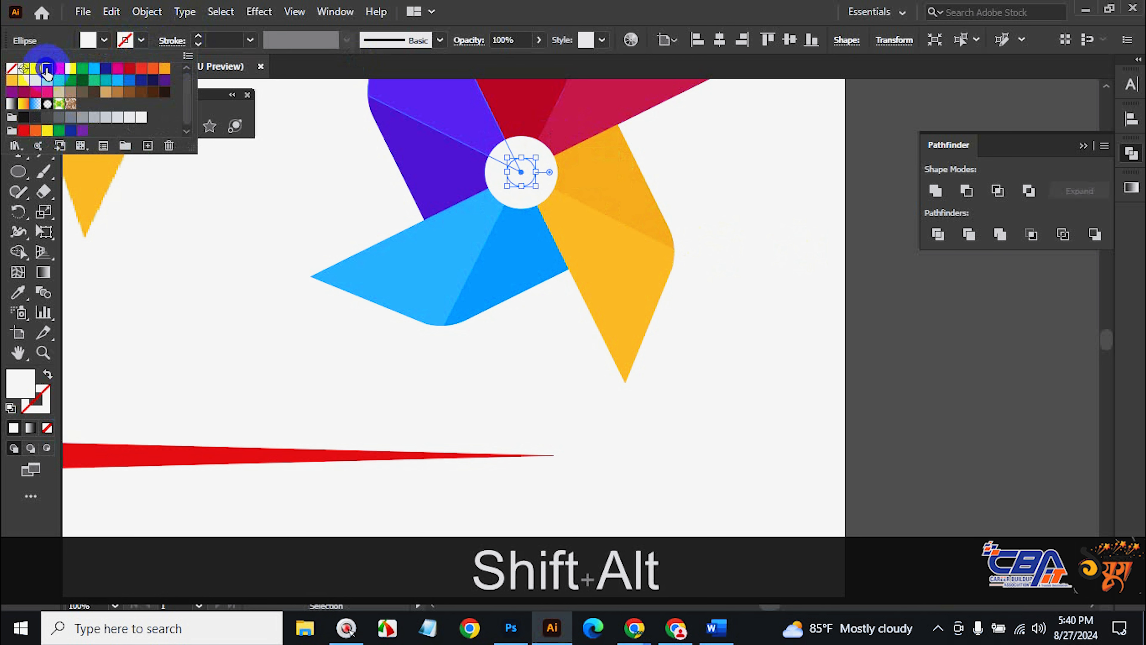
{"action": "left_click", "coordinate": [46, 68]}
{"action": "left_click", "coordinate": [188, 307]}
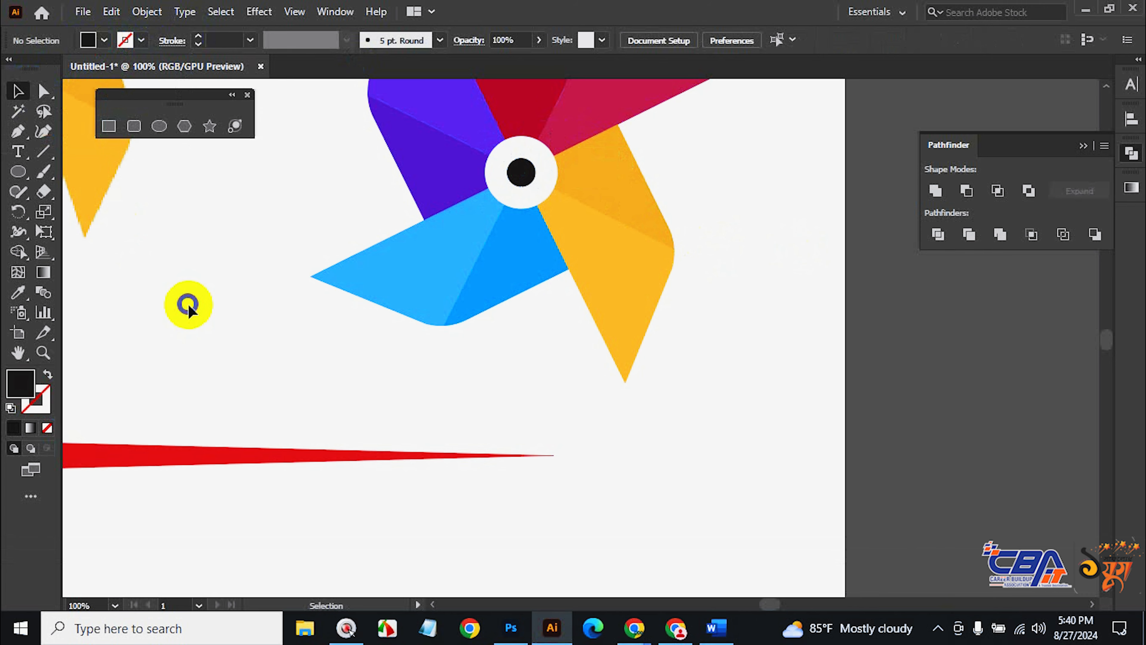
Draw a large black circle on the empty canvas to the right of the artboard.
{"action": "key", "text": "ctrl+alt+space"}
{"action": "left_click", "coordinate": [522, 388], "text": "ctrl+alt"}
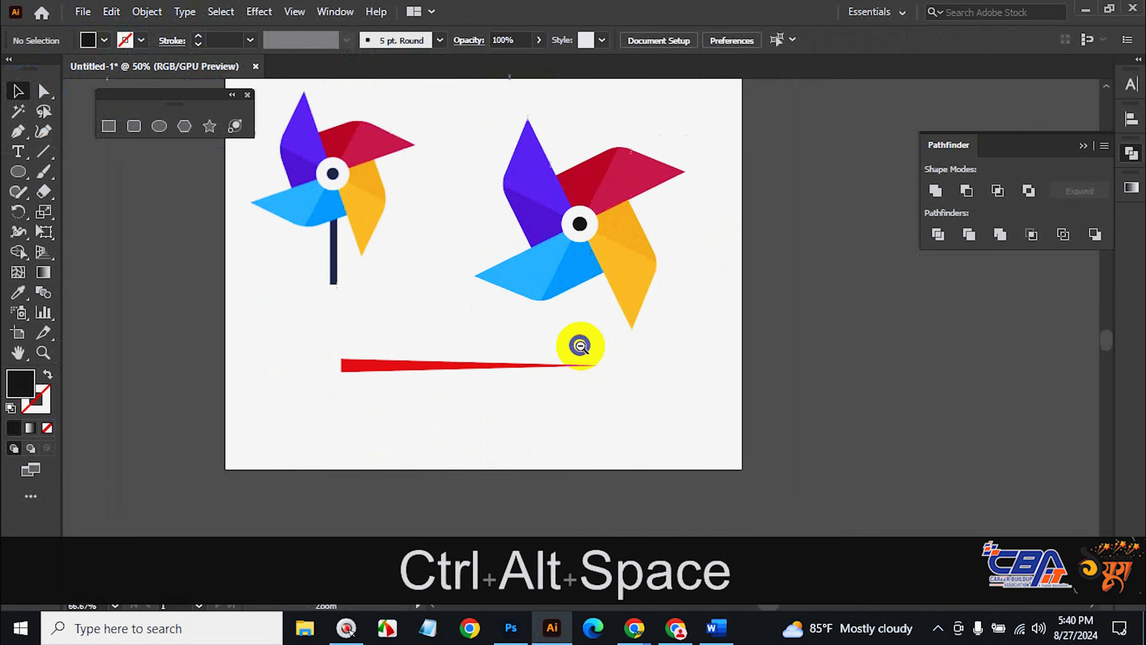
{"action": "left_click_drag", "start_coordinate": [672, 335], "coordinate": [661, 468]}
{"action": "left_click_drag", "start_coordinate": [665, 422], "coordinate": [615, 371]}
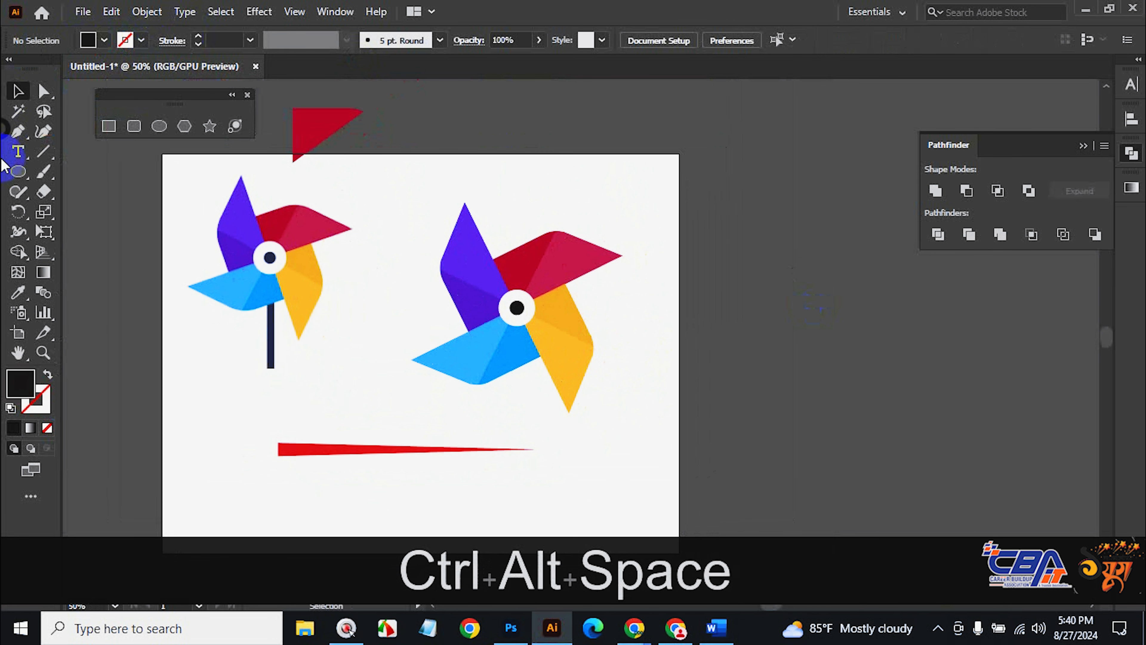
{"action": "left_click", "coordinate": [157, 126]}
{"action": "left_click_drag", "start_coordinate": [738, 180], "coordinate": [832, 281]}
{"action": "left_click", "coordinate": [18, 91]}
Paste a copy of the large black circle in front, move it diagonally off the original, and undo the move.
{"action": "key", "text": "ctrl+c"}
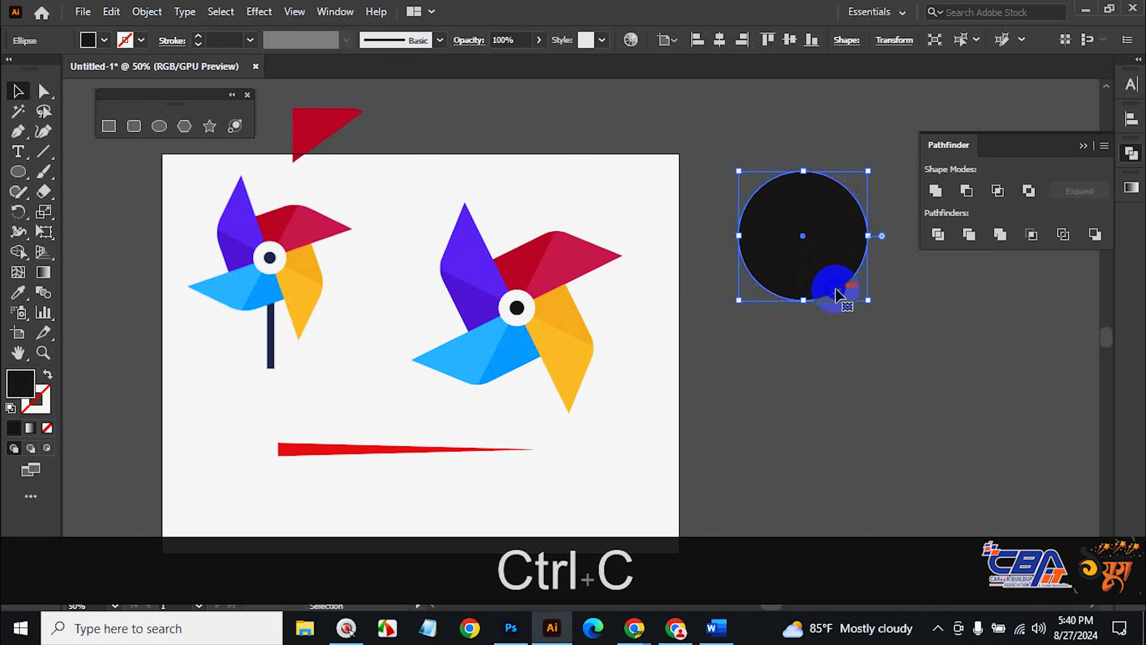
{"action": "key", "text": "ctrl+f"}
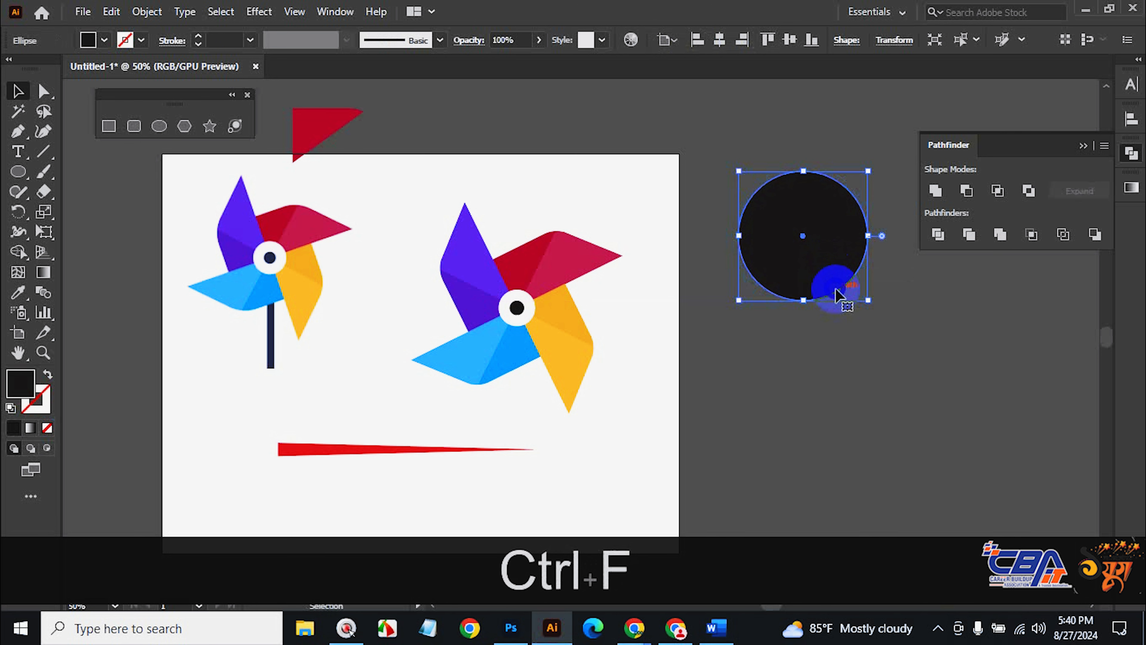
{"action": "left_click_drag", "start_coordinate": [814, 225], "coordinate": [890, 358]}
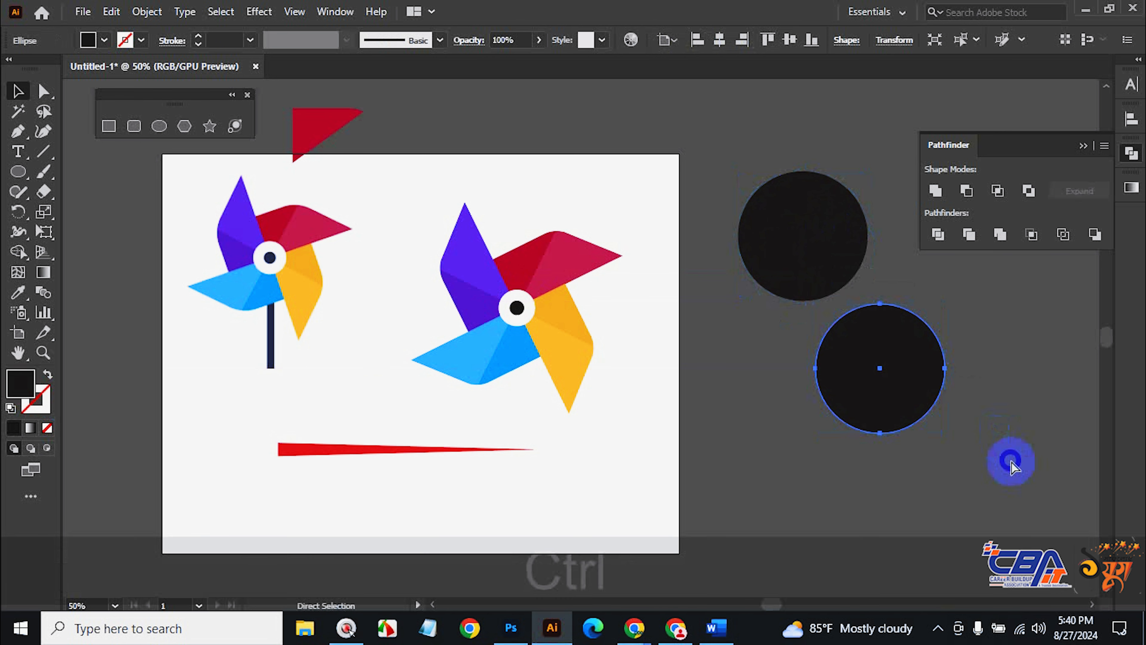
{"action": "key", "text": "ctrl+z"}
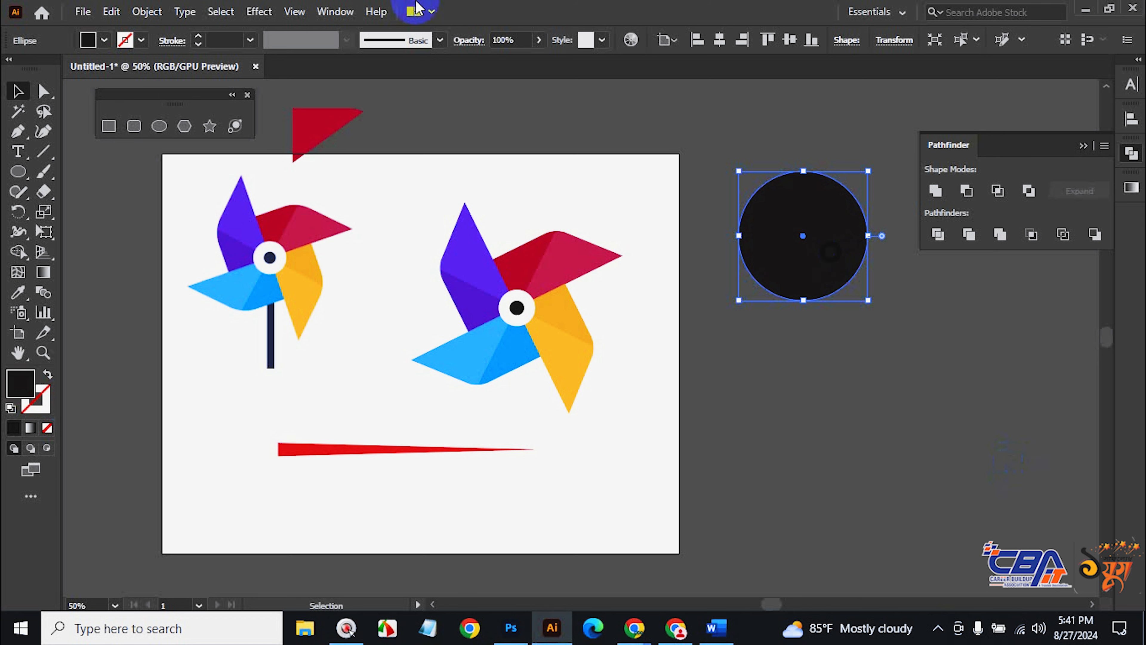
Examine the available paste commands, and the object duplication topics in the course outline open in Word.
{"action": "left_click", "coordinate": [111, 12]}
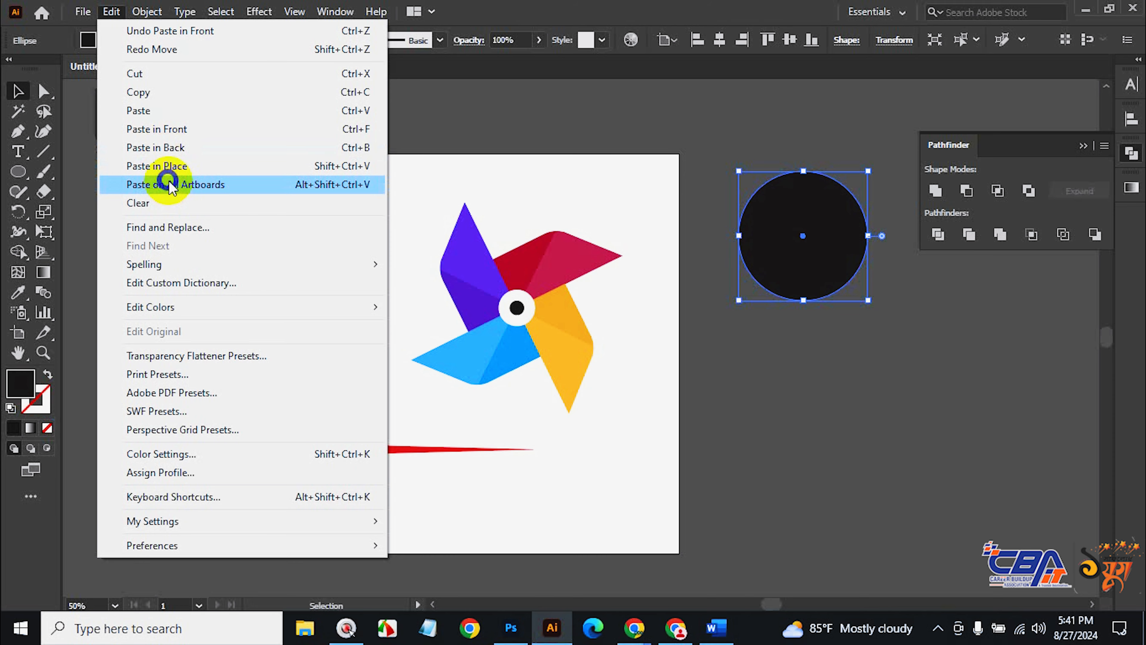
{"action": "left_click", "coordinate": [906, 419]}
{"action": "left_click", "coordinate": [905, 417]}
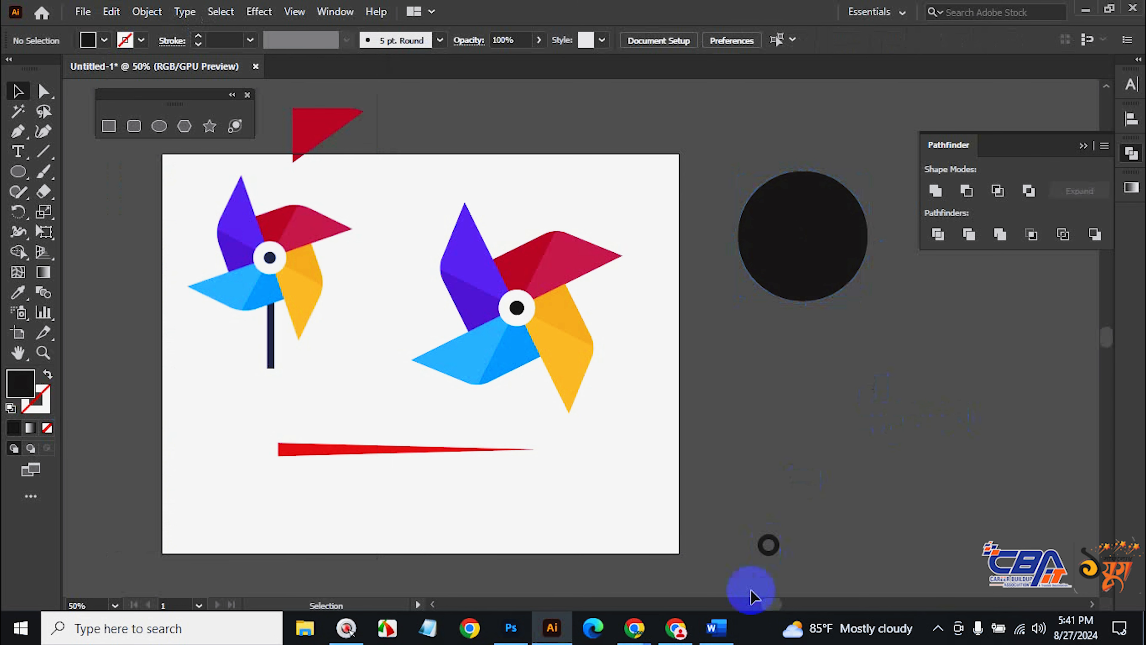
{"action": "left_click", "coordinate": [717, 632]}
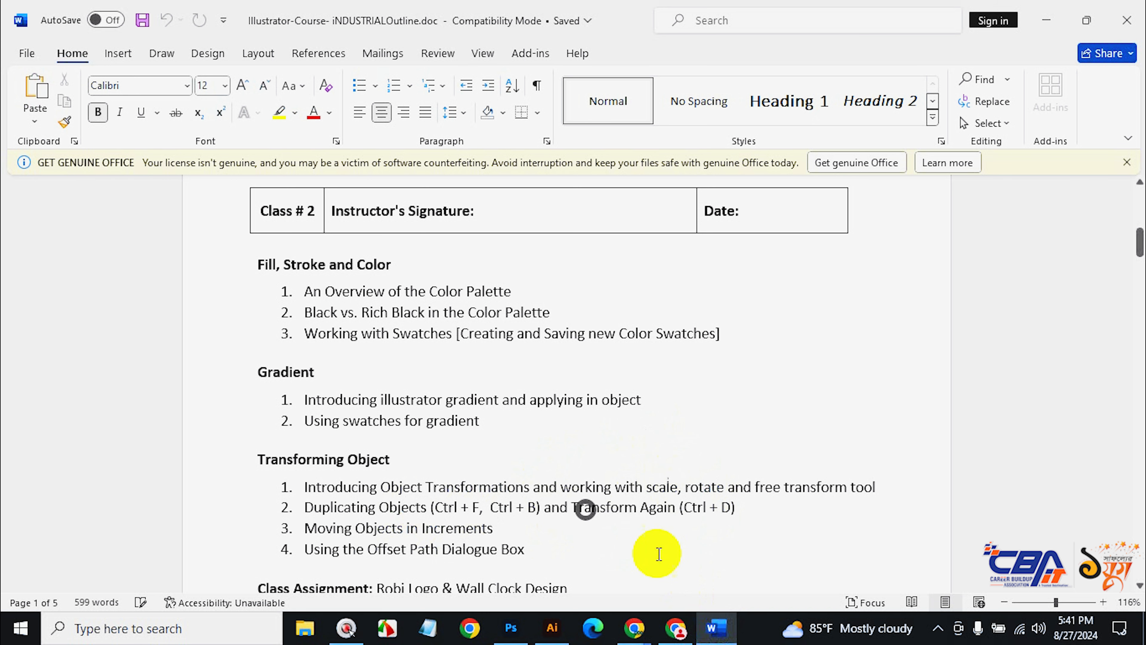
{"action": "left_click", "coordinate": [1040, 20]}
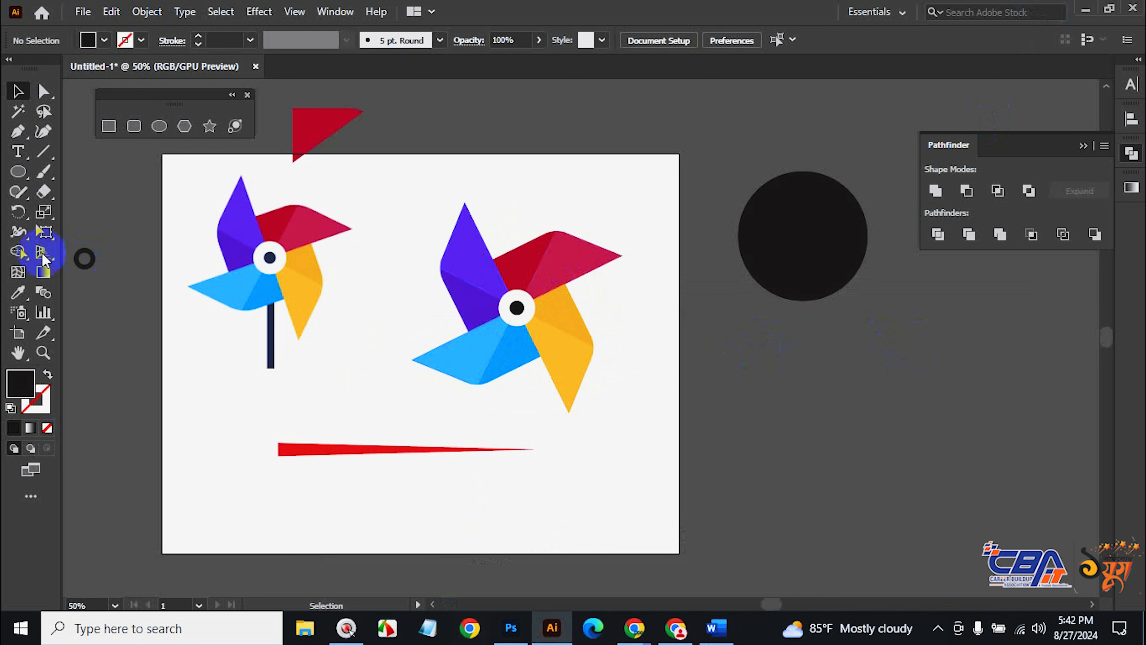
Draw a narrow black vertical rectangle running down from the new pinwheel's hub as its stick.
{"action": "left_click", "coordinate": [110, 127]}
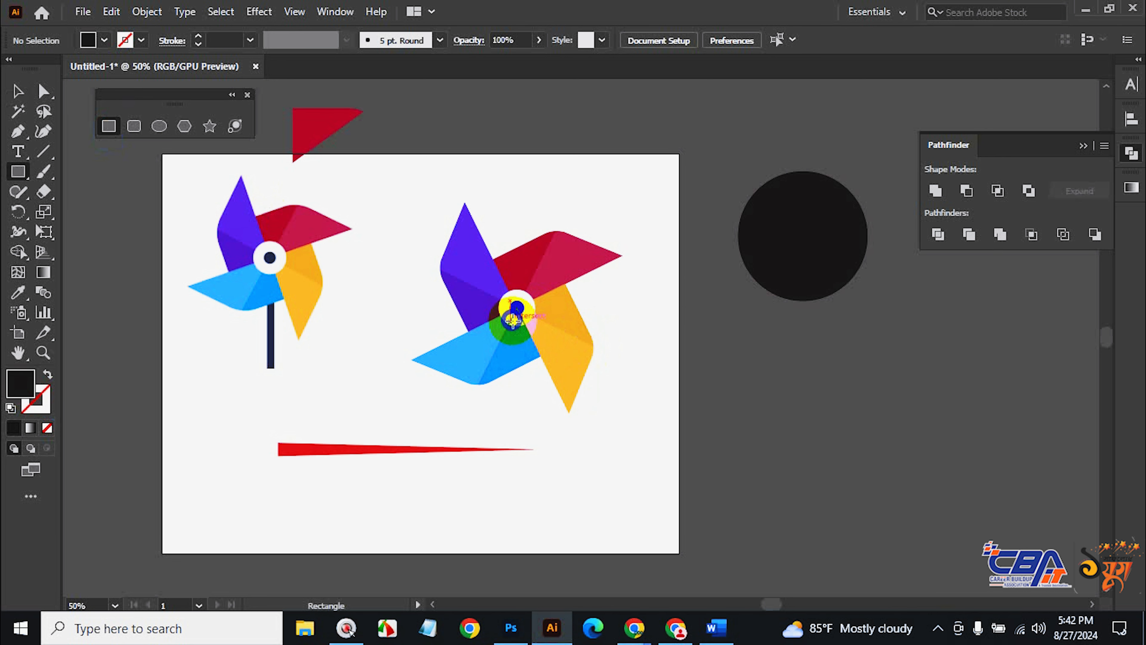
{"action": "mouse_move", "coordinate": [511, 322]}
{"action": "left_mouse_down"}
{"action": "mouse_move", "coordinate": [508, 387]}
{"action": "mouse_move", "coordinate": [525, 436]}
{"action": "left_mouse_up"}
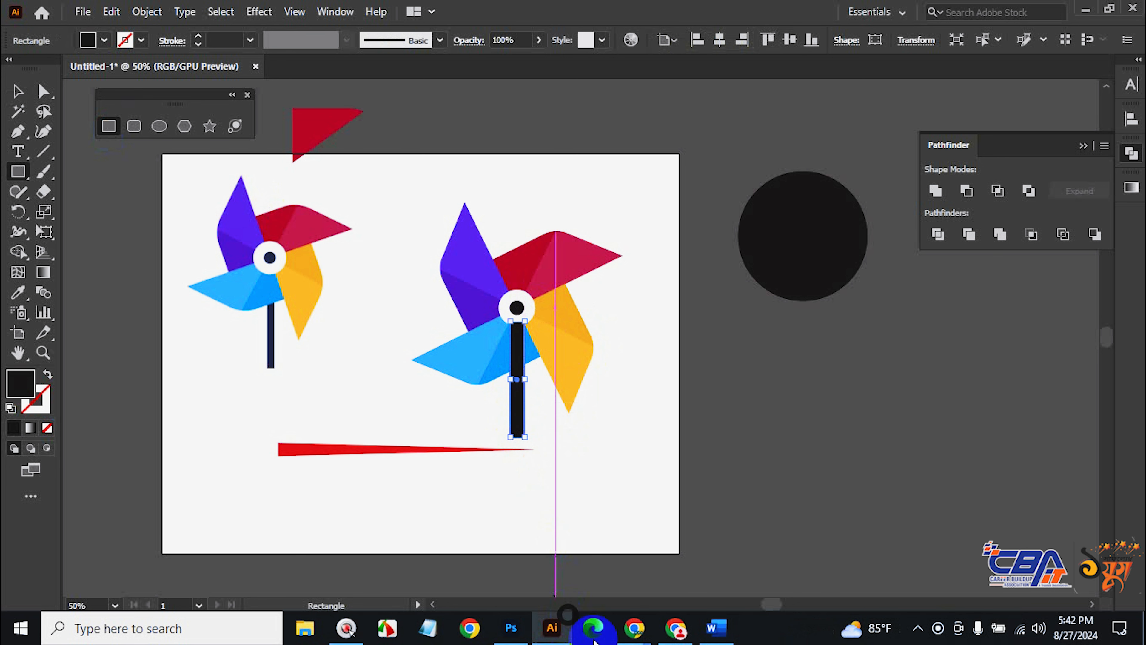
Send the new pinwheel's black stick to the back so it sits behind the blades.
{"action": "left_click", "coordinate": [15, 91]}
{"action": "left_click", "coordinate": [732, 432]}
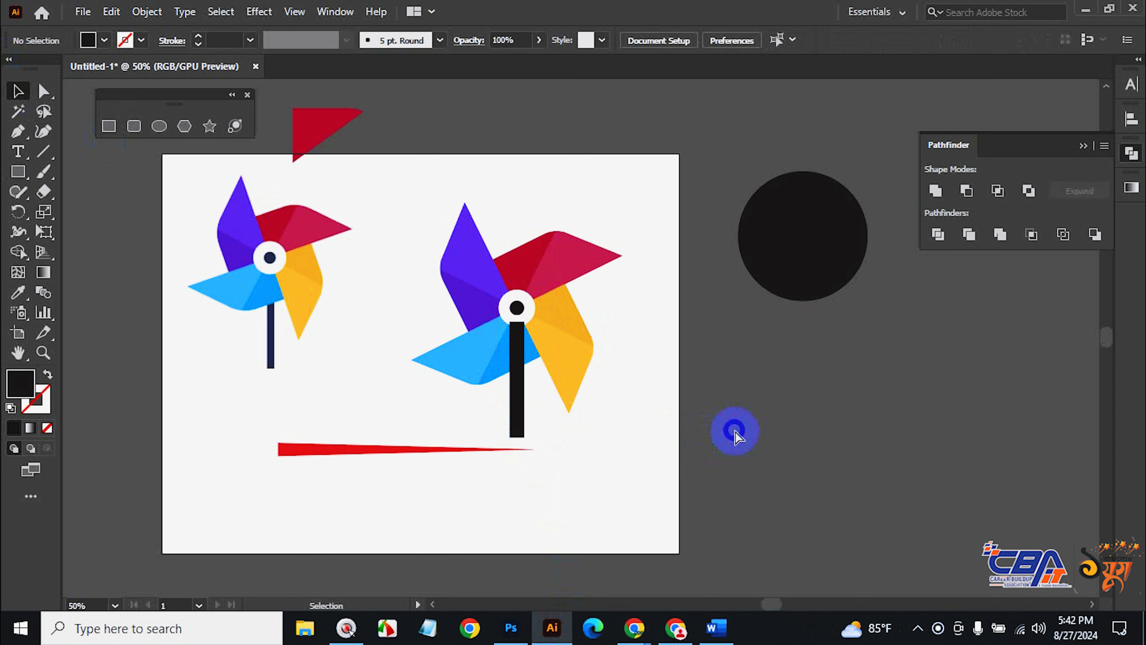
{"action": "key", "text": "ctrl"}
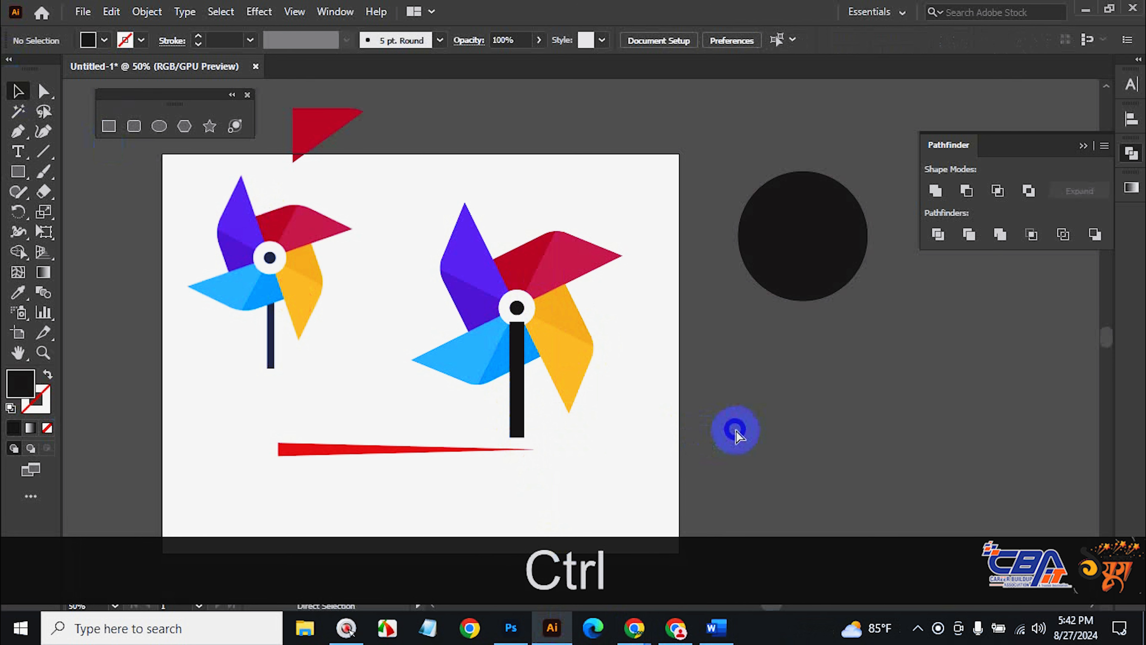
{"action": "key", "text": "ctrl+shift"}
{"action": "key", "text": "ctrl+shift+bracketleft"}
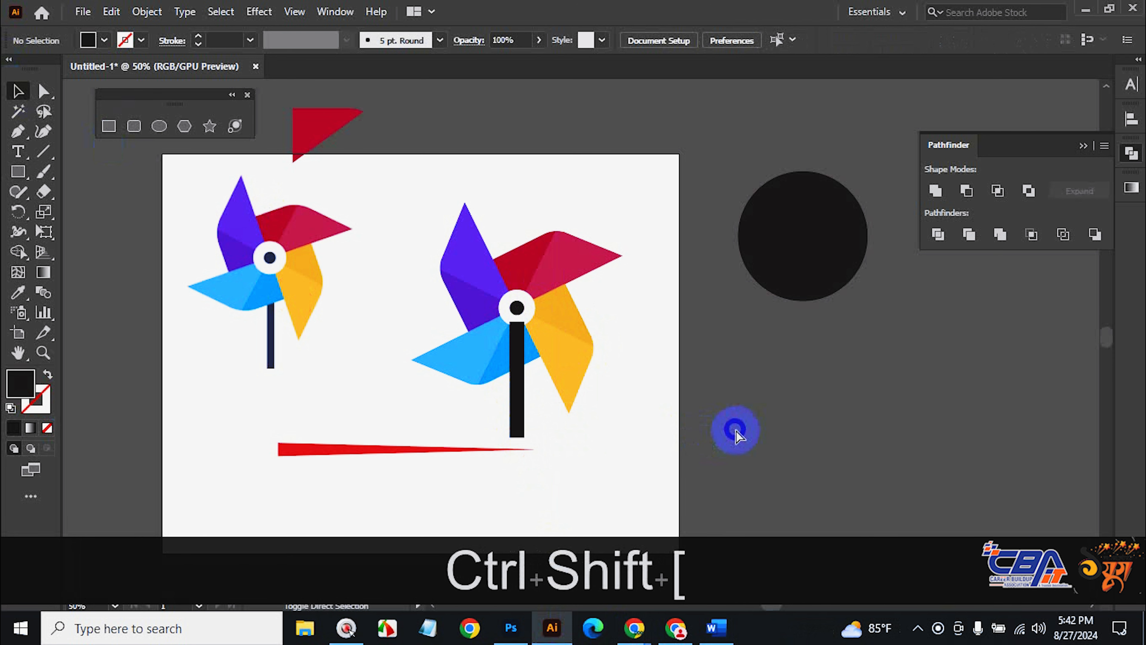
{"action": "left_click", "coordinate": [488, 340]}
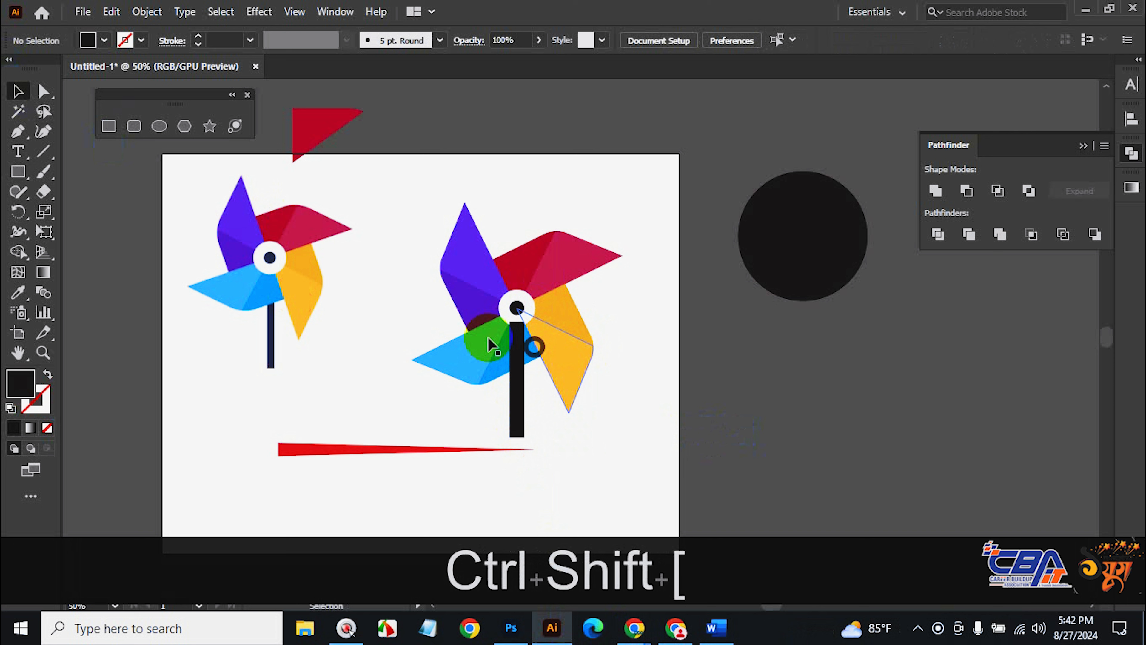
{"action": "left_click", "coordinate": [518, 400]}
{"action": "key", "text": "ctrl+shift+bracketleft"}
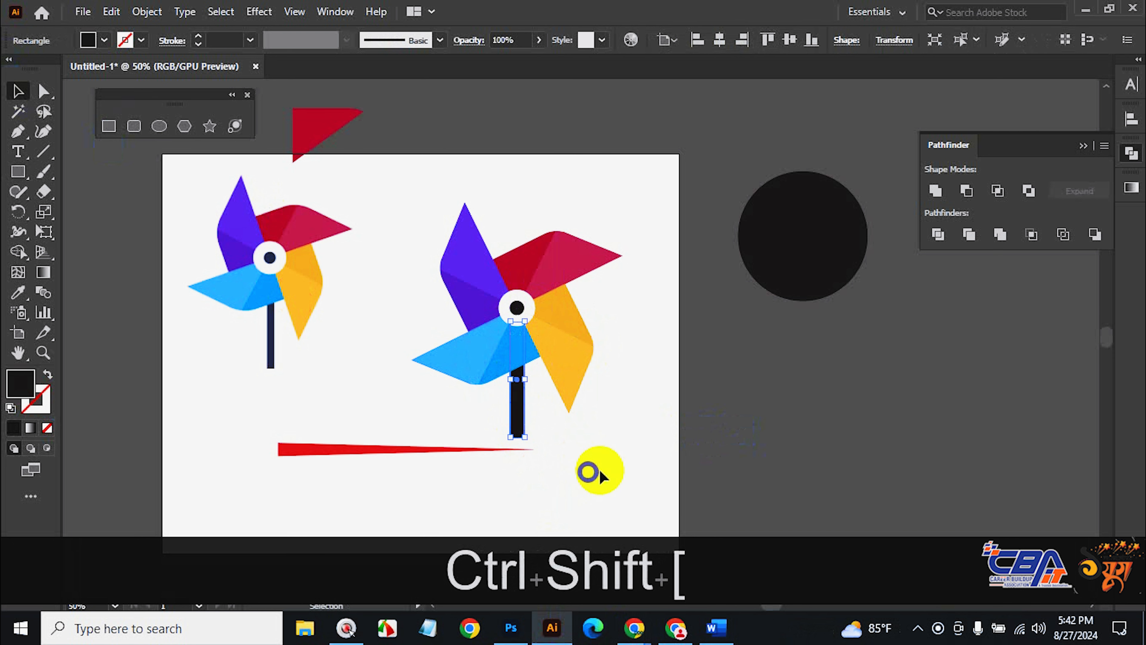
{"action": "left_click", "coordinate": [654, 442]}
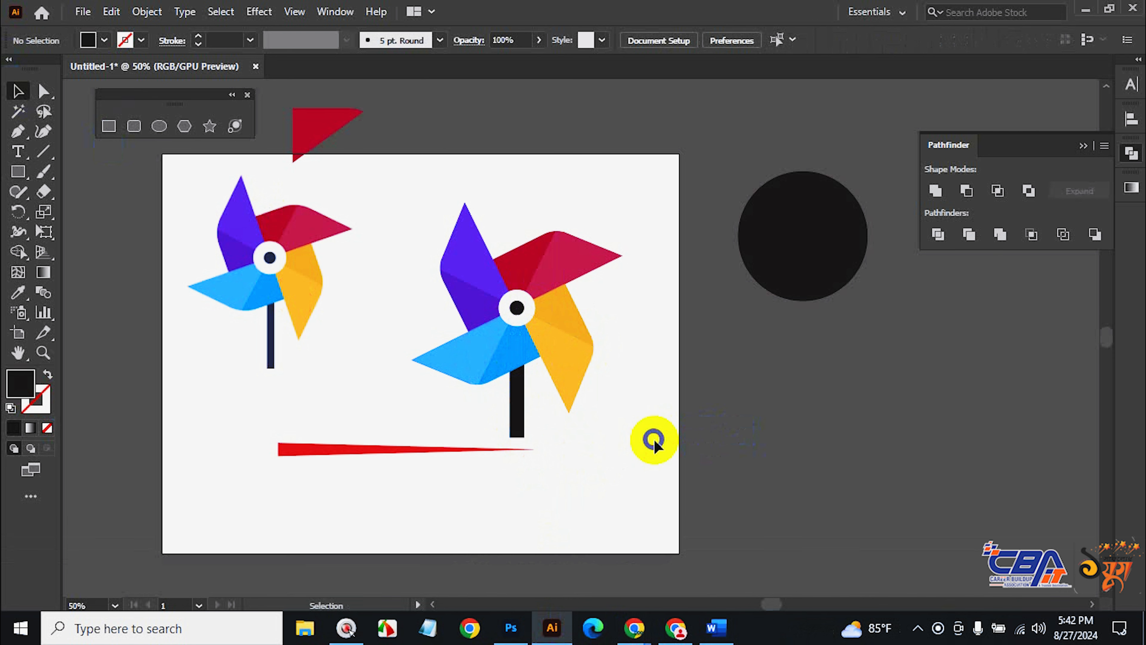
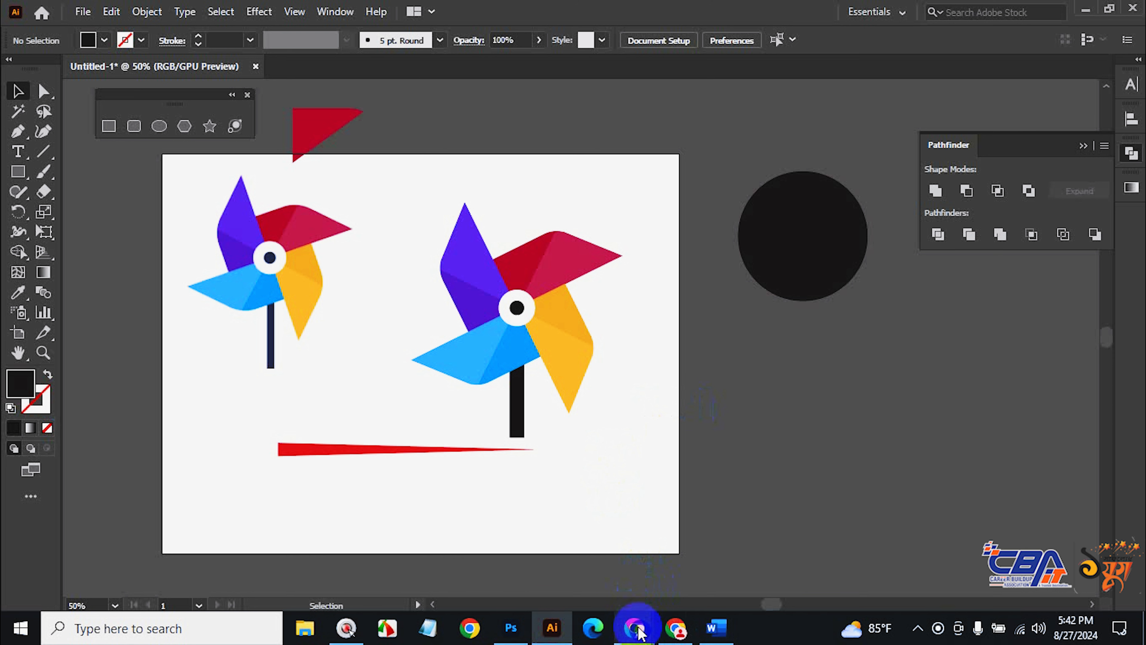
Switch to the Chrome window with the chorki image results and search Google Images for "chorki icon".
{"action": "left_click", "coordinate": [639, 632]}
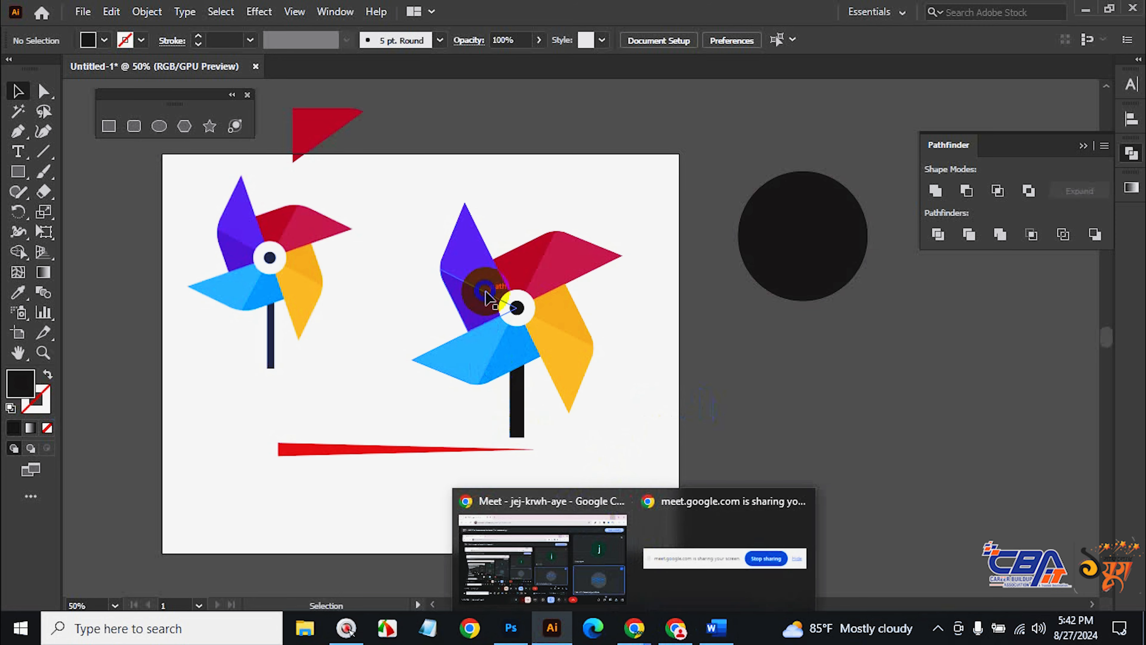
{"action": "left_click", "coordinate": [674, 635]}
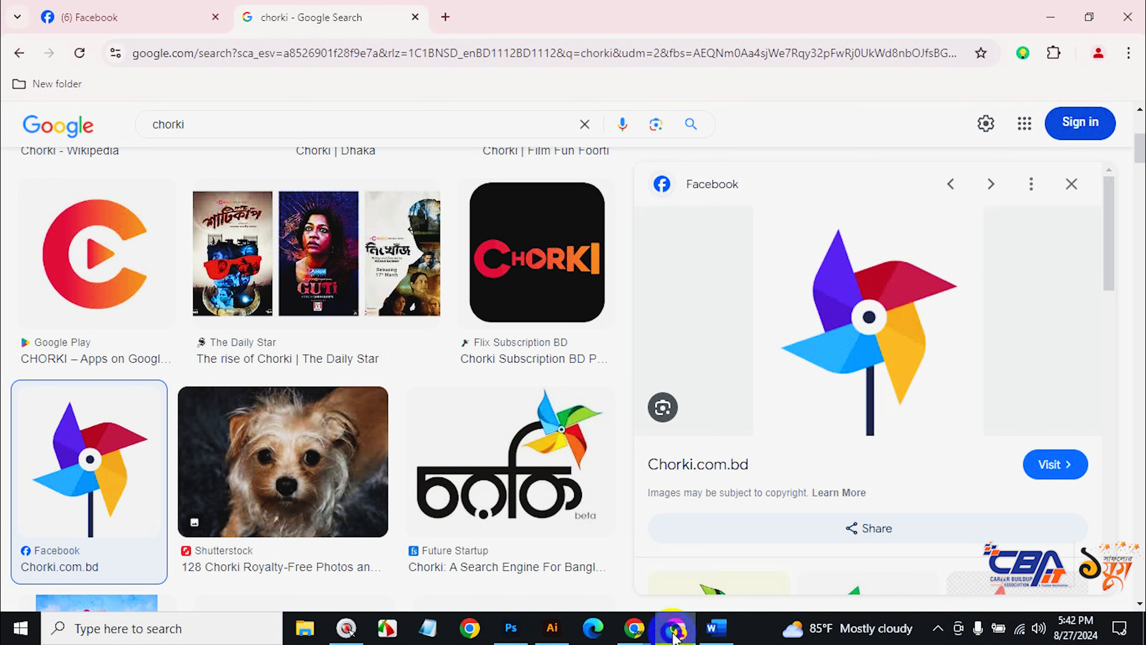
{"action": "scroll", "coordinate": [447, 392], "scroll_direction": "down", "scroll_amount": 5}
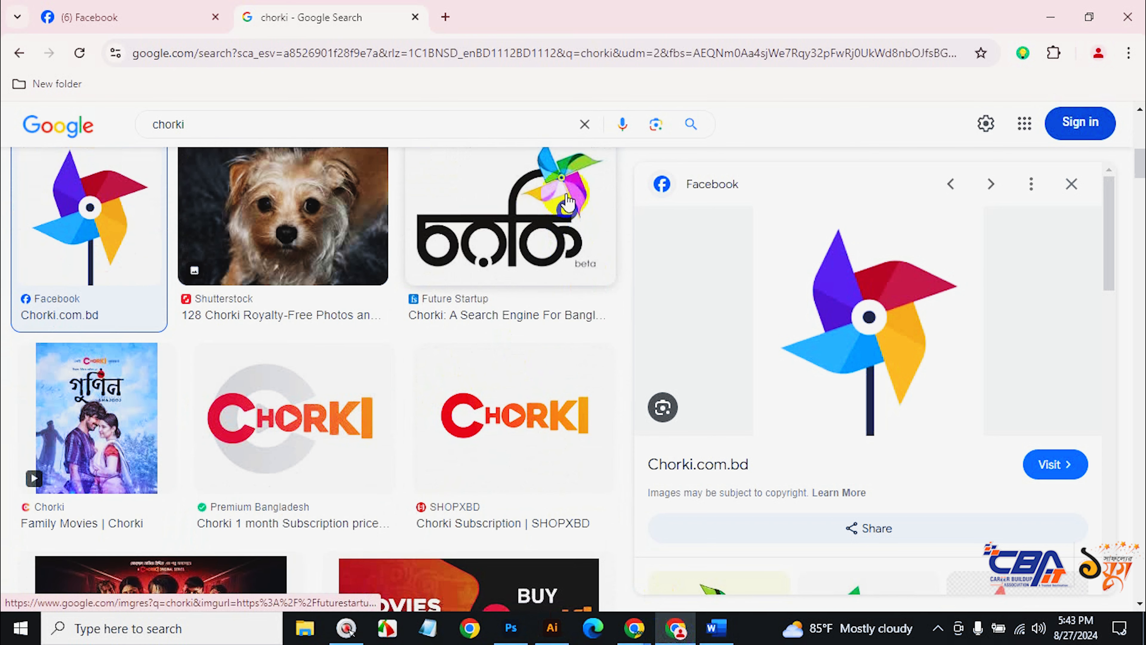
{"action": "scroll", "coordinate": [536, 380], "scroll_direction": "down", "scroll_amount": 15}
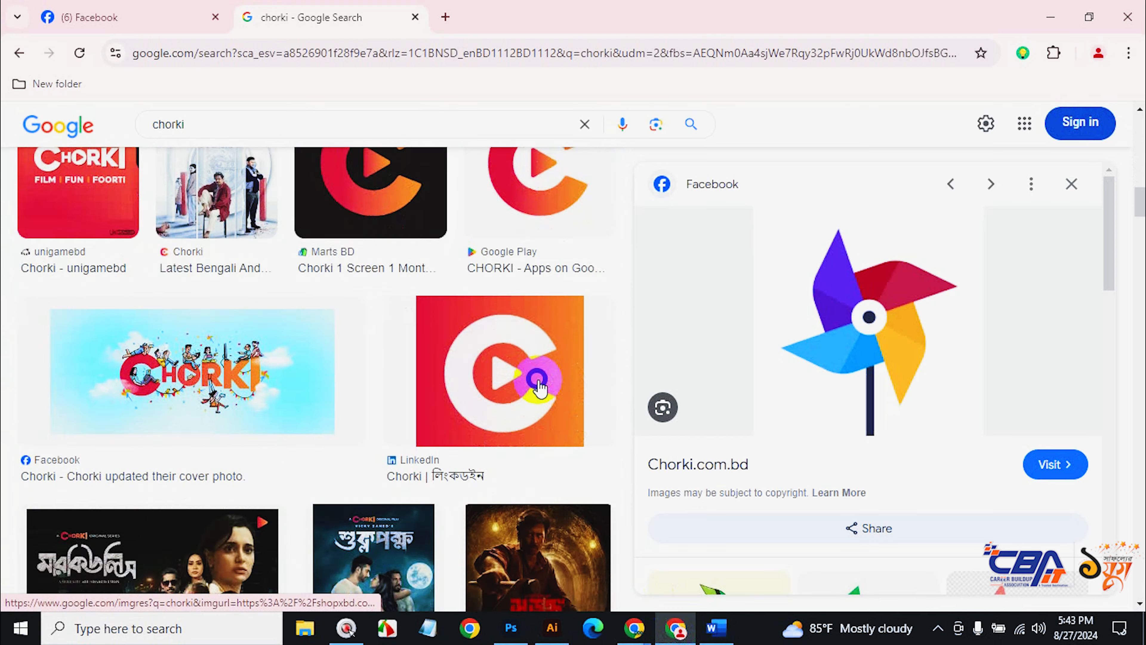
{"action": "scroll", "coordinate": [537, 380], "scroll_direction": "down", "scroll_amount": 5}
{"action": "scroll", "coordinate": [542, 384], "scroll_direction": "up", "scroll_amount": 15}
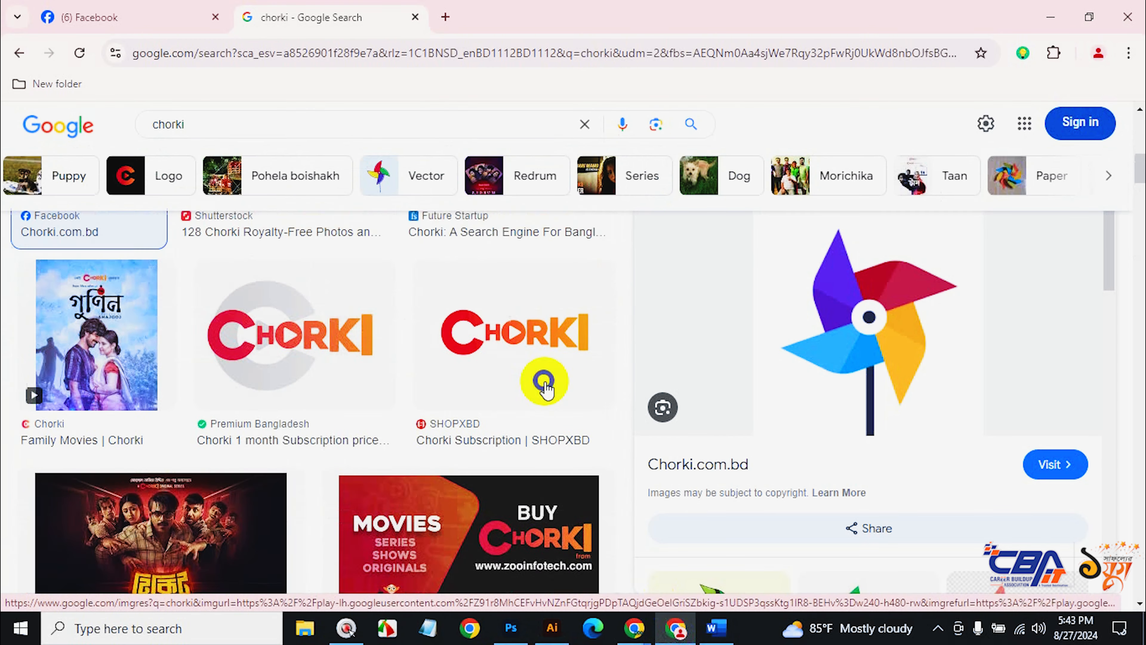
{"action": "left_click", "coordinate": [227, 121]}
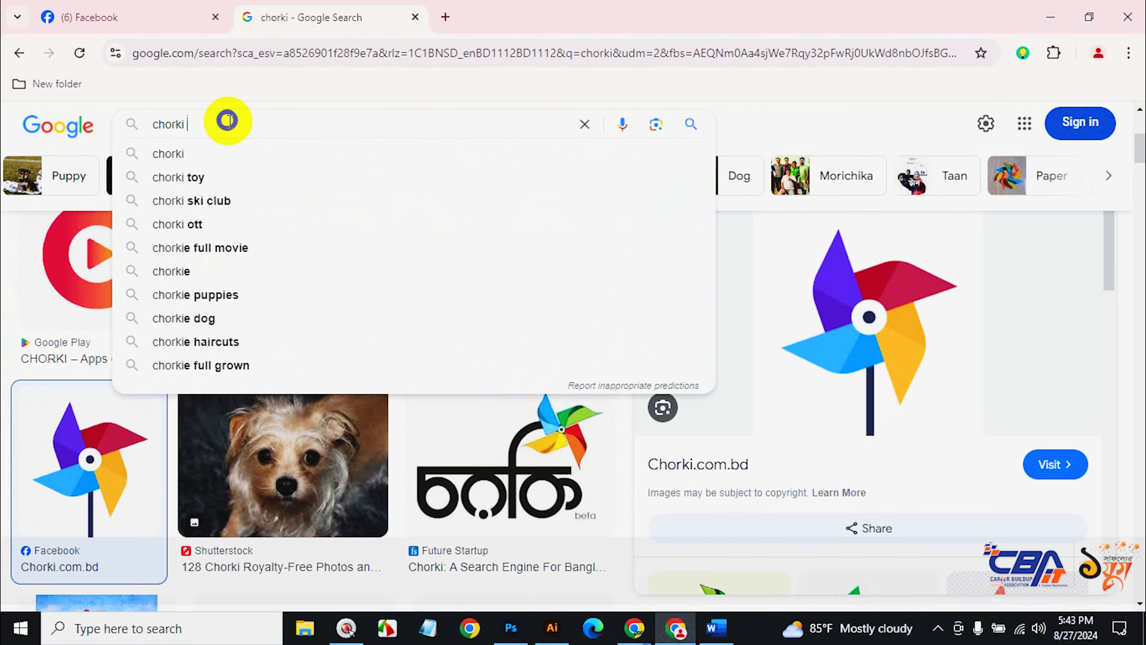
{"action": "type", "text": "icon"}
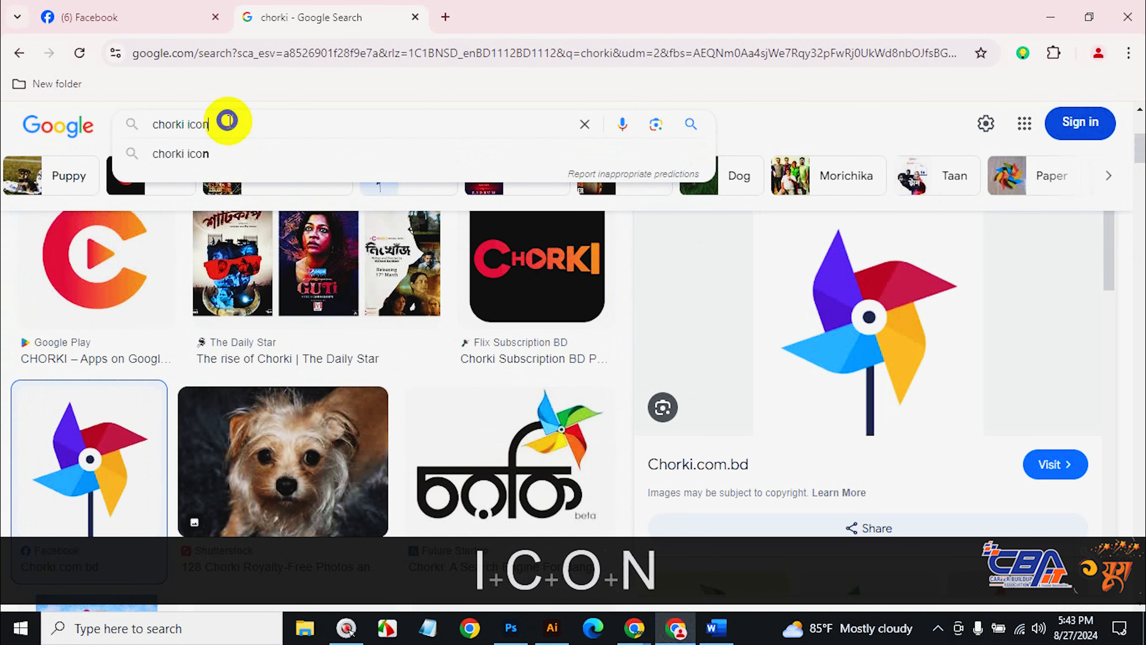
{"action": "key", "text": "Return"}
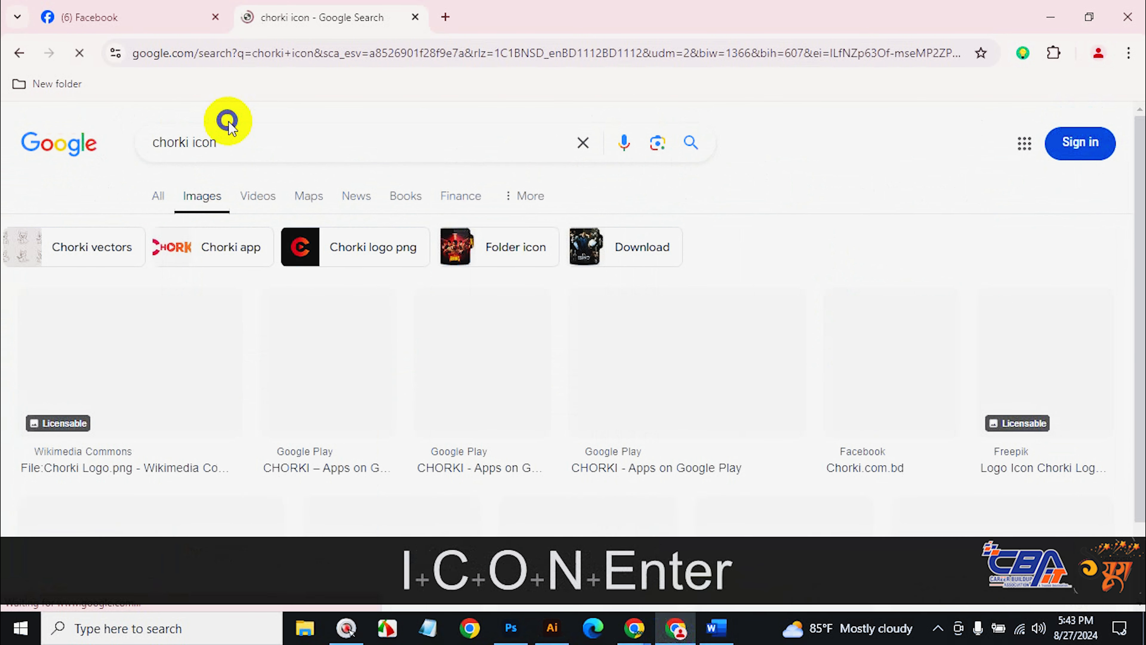
Examine the "chorki icon" image results for another logo or icon suitable for practice.
{"action": "scroll", "coordinate": [403, 343], "scroll_direction": "down", "scroll_amount": 5}
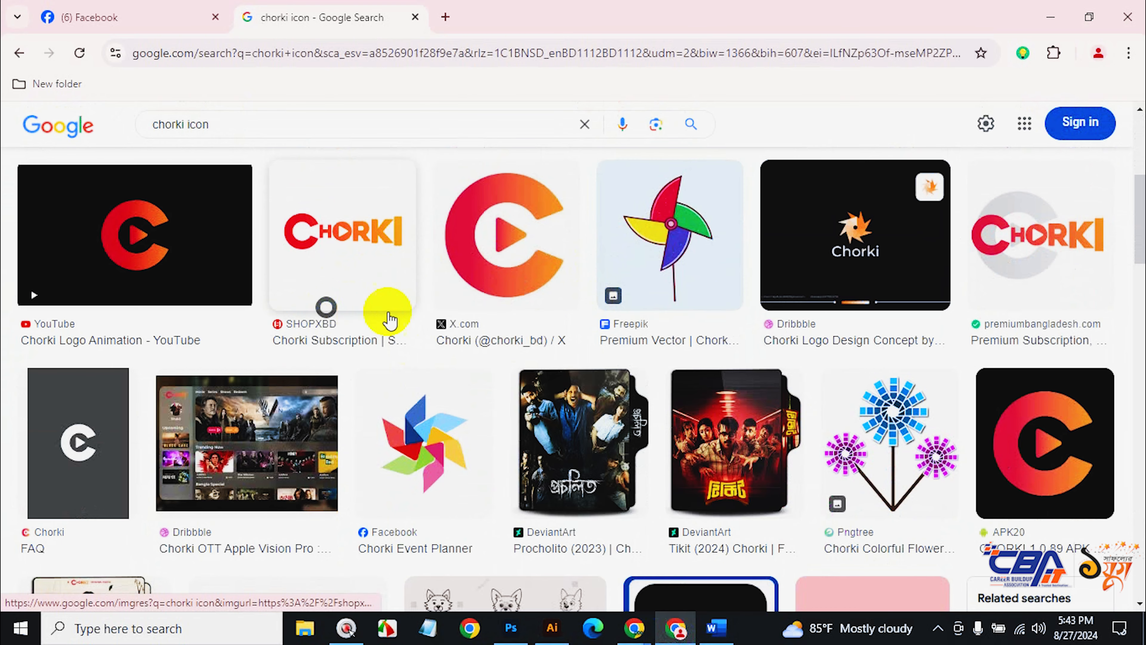
{"action": "scroll", "coordinate": [406, 285], "scroll_direction": "down", "scroll_amount": 4}
{"action": "left_click", "coordinate": [424, 289]}
{"action": "scroll", "coordinate": [424, 289], "scroll_direction": "down", "scroll_amount": 10}
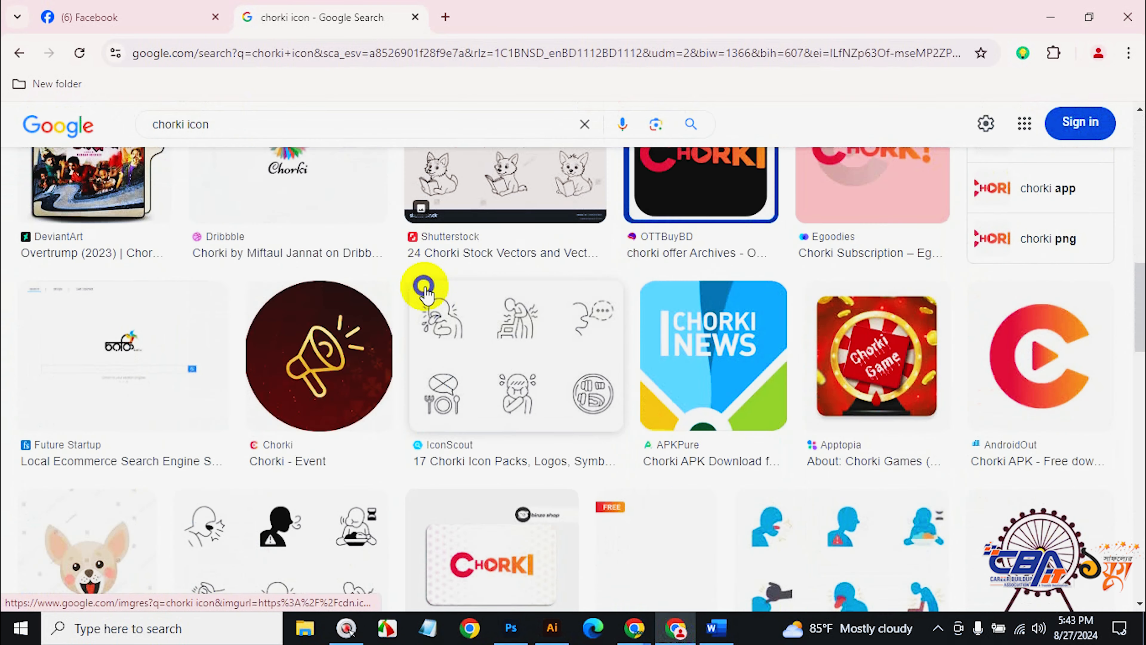
{"action": "scroll", "coordinate": [424, 289], "scroll_direction": "down", "scroll_amount": 15}
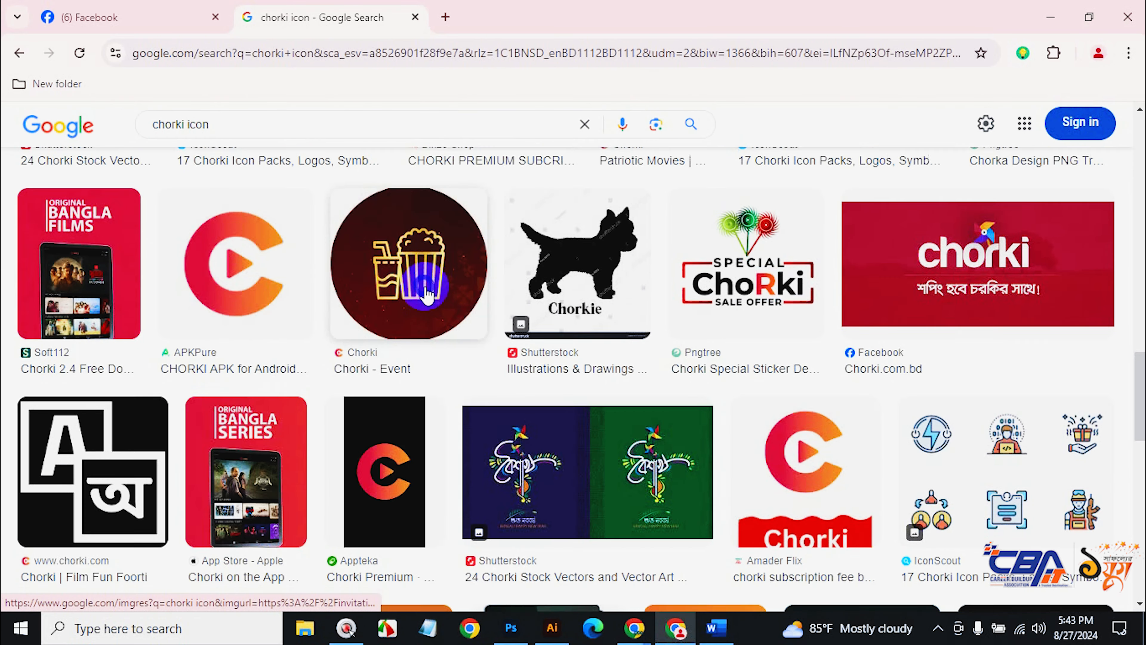
{"action": "scroll", "coordinate": [433, 307], "scroll_direction": "down", "scroll_amount": 6}
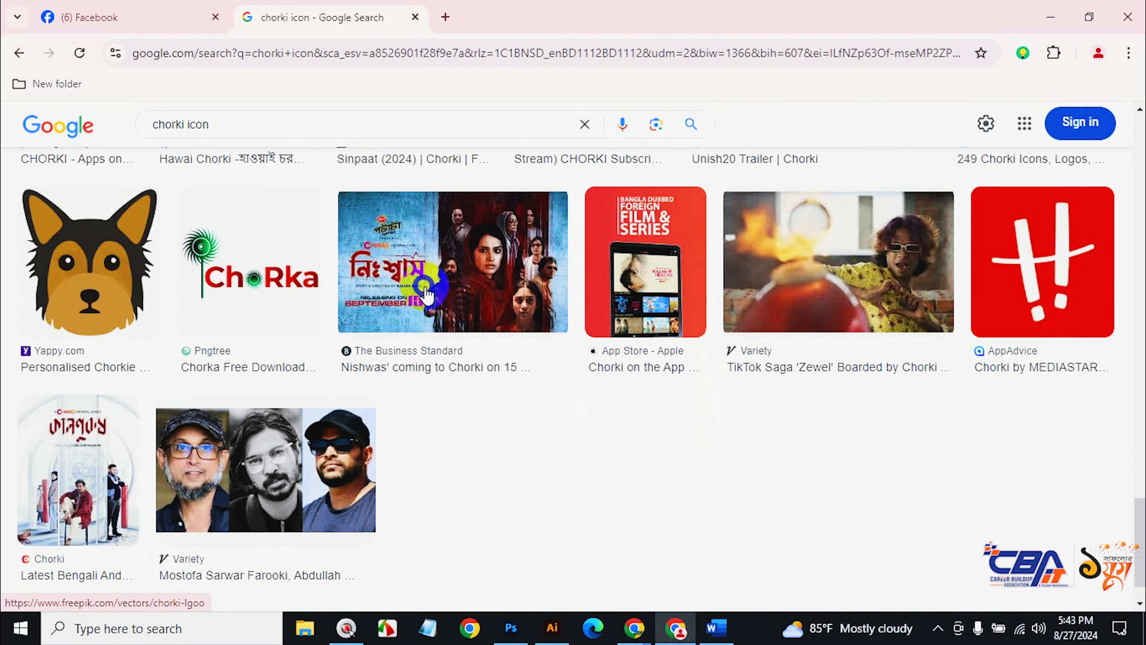
{"action": "scroll", "coordinate": [485, 345], "scroll_direction": "up", "scroll_amount": 12}
{"action": "scroll", "coordinate": [496, 354], "scroll_direction": "up", "scroll_amount": 8}
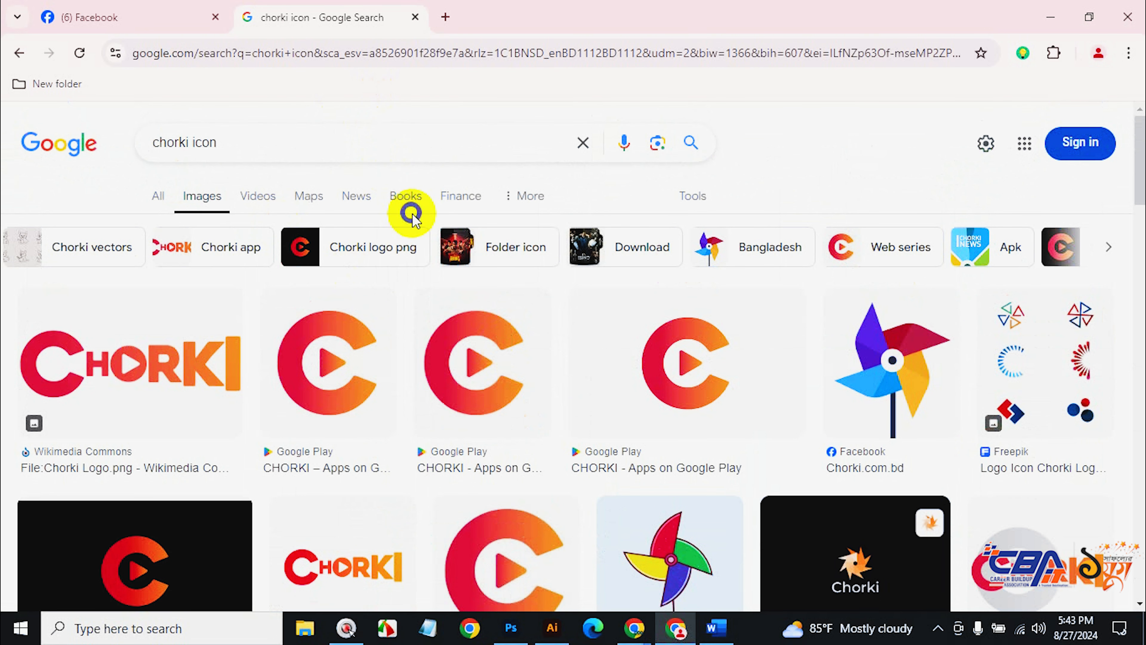
Search Google Images for "chrome icon" and copy the Wikipedia version of the Chrome logo image.
{"action": "left_click_drag", "start_coordinate": [247, 143], "coordinate": [189, 143]}
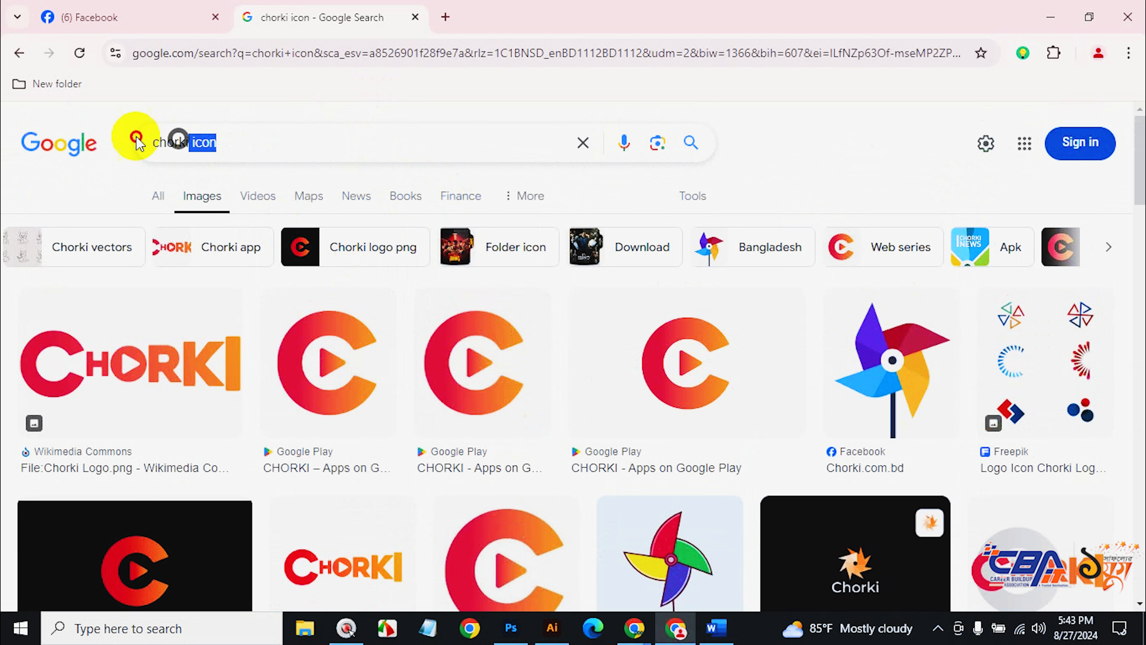
{"action": "type", "text": "chrom"}
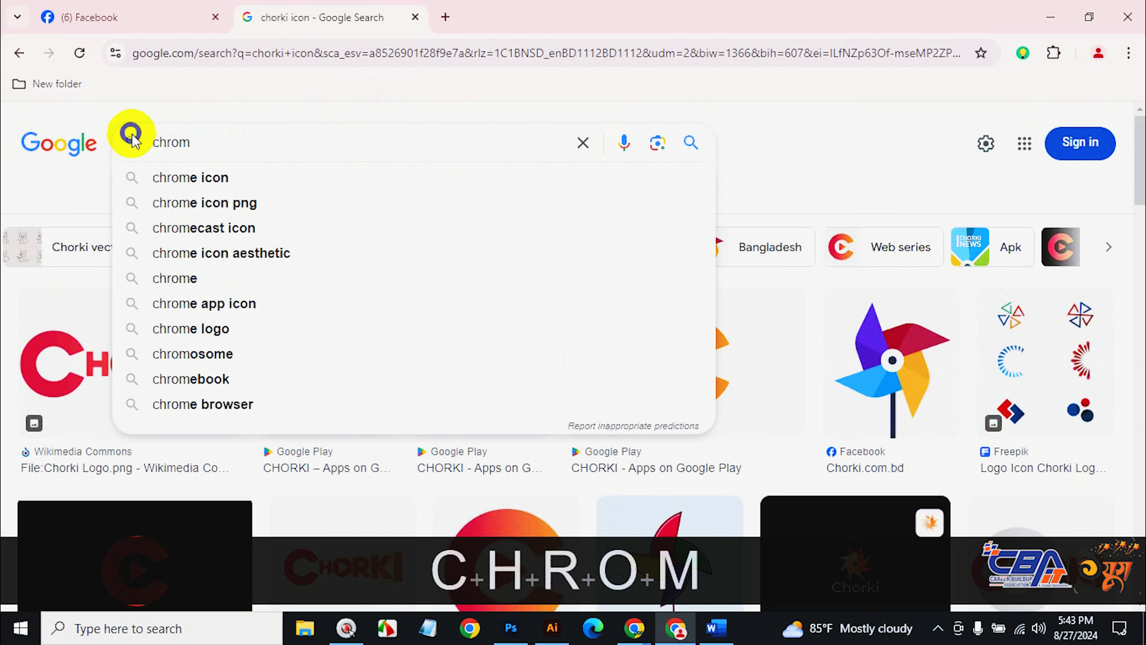
{"action": "left_click", "coordinate": [187, 187]}
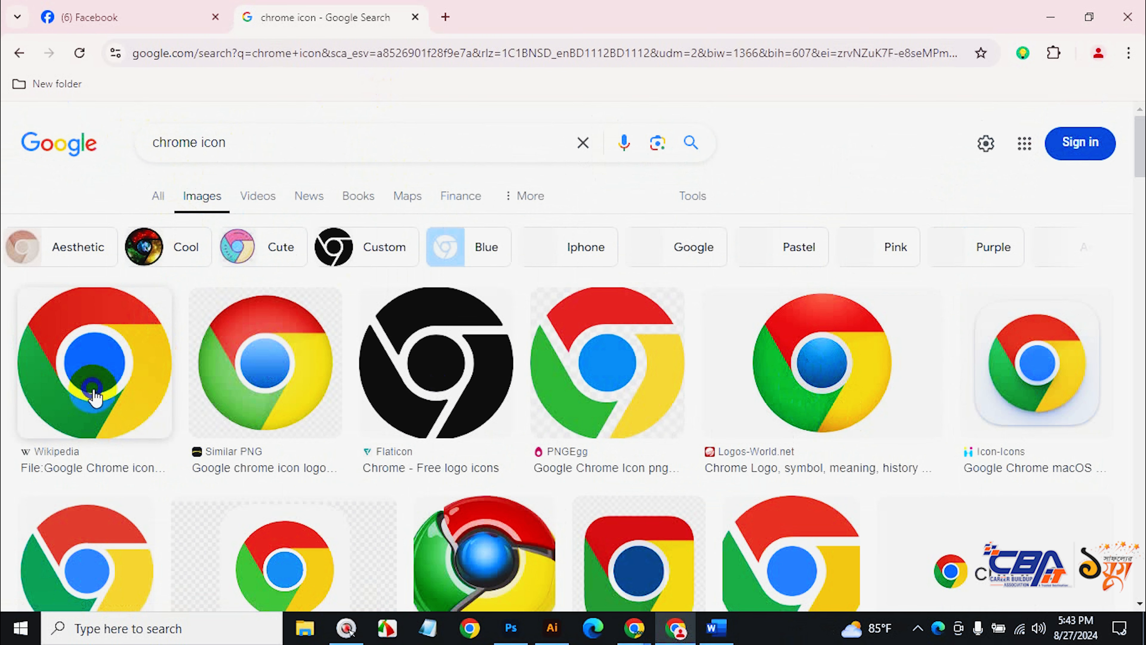
{"action": "left_click", "coordinate": [85, 559]}
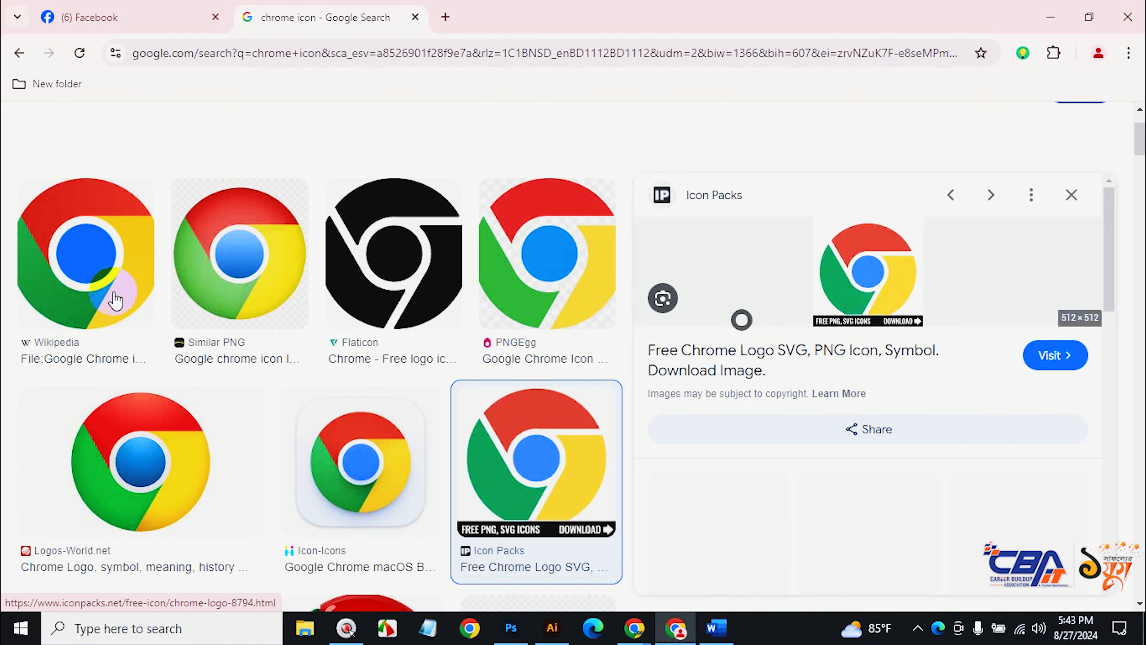
{"action": "left_click", "coordinate": [56, 284]}
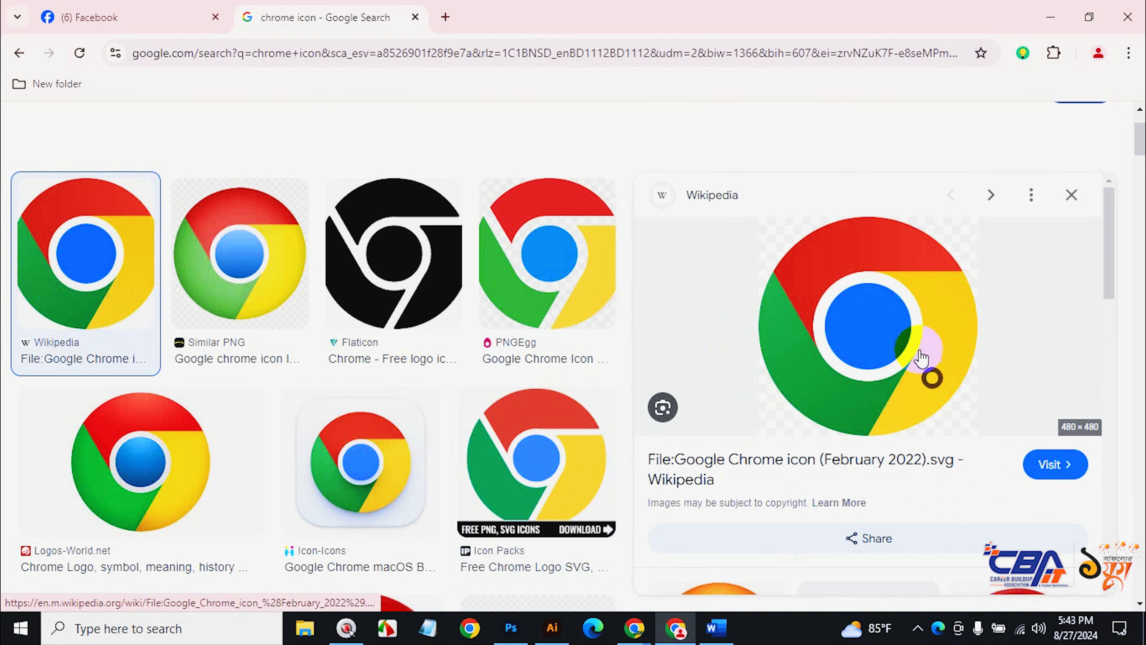
{"action": "right_click", "coordinate": [882, 303]}
{"action": "scroll", "coordinate": [970, 474], "scroll_direction": "down", "scroll_amount": 2}
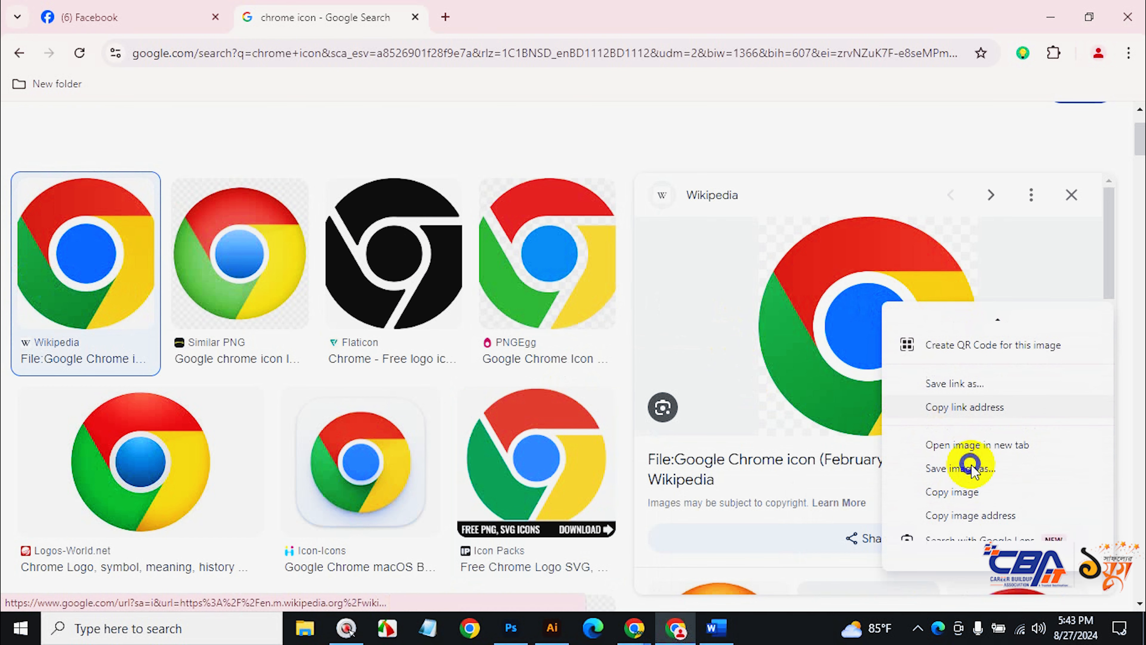
{"action": "left_click", "coordinate": [970, 492]}
Switch back to Illustrator and move the long red wedge off the artboard to the empty canvas on its right.
{"action": "left_click", "coordinate": [555, 630]}
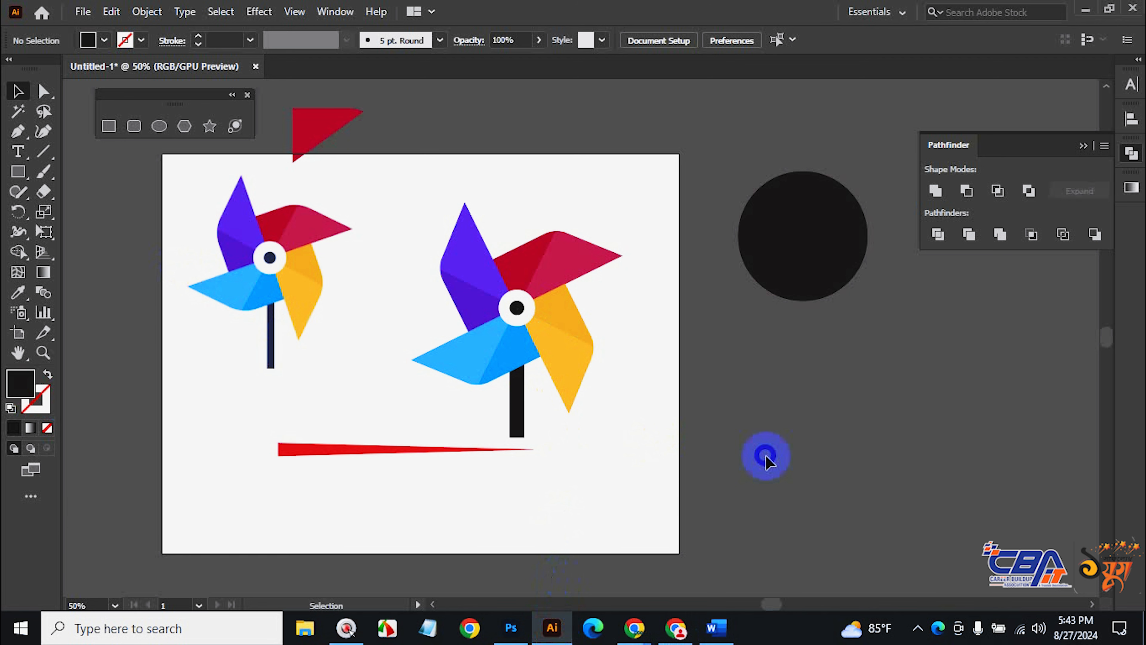
{"action": "key", "text": "ctrl+space"}
{"action": "left_click", "coordinate": [617, 387], "text": "ctrl"}
{"action": "left_click_drag", "start_coordinate": [529, 354], "coordinate": [617, 233]}
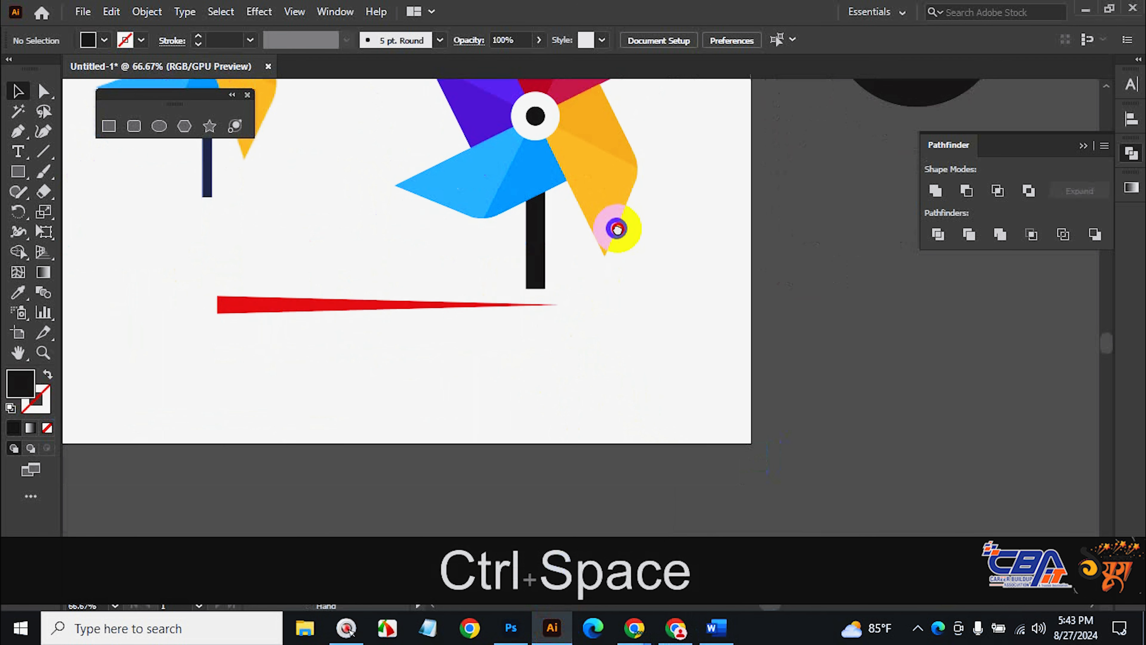
{"action": "left_click_drag", "start_coordinate": [282, 307], "coordinate": [896, 322]}
Paste the Chrome logo image, scale it down proportionally, and place it on the empty canvas left of the artboard.
{"action": "key", "text": "space"}
{"action": "left_click_drag", "start_coordinate": [398, 330], "coordinate": [258, 347]}
{"action": "key", "text": "ctrl+v"}
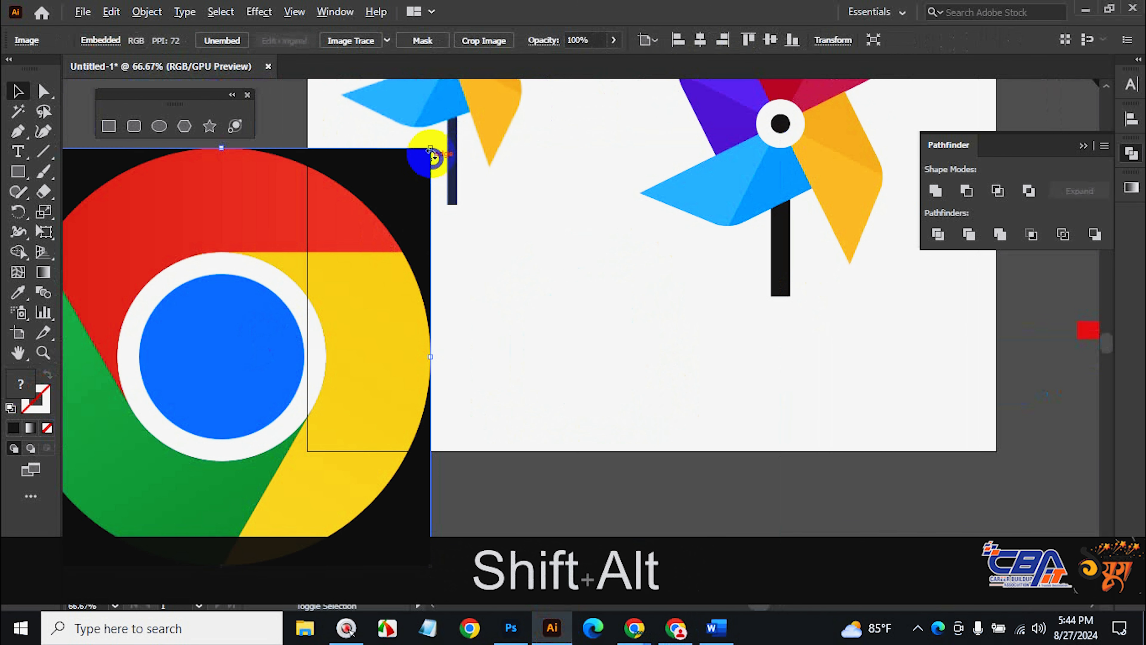
{"action": "left_click_drag", "start_coordinate": [431, 149], "coordinate": [270, 299]}
{"action": "left_click_drag", "start_coordinate": [220, 379], "coordinate": [195, 267]}
{"action": "left_click_drag", "start_coordinate": [250, 295], "coordinate": [262, 328]}
{"action": "left_click", "coordinate": [233, 228], "text": "shift"}
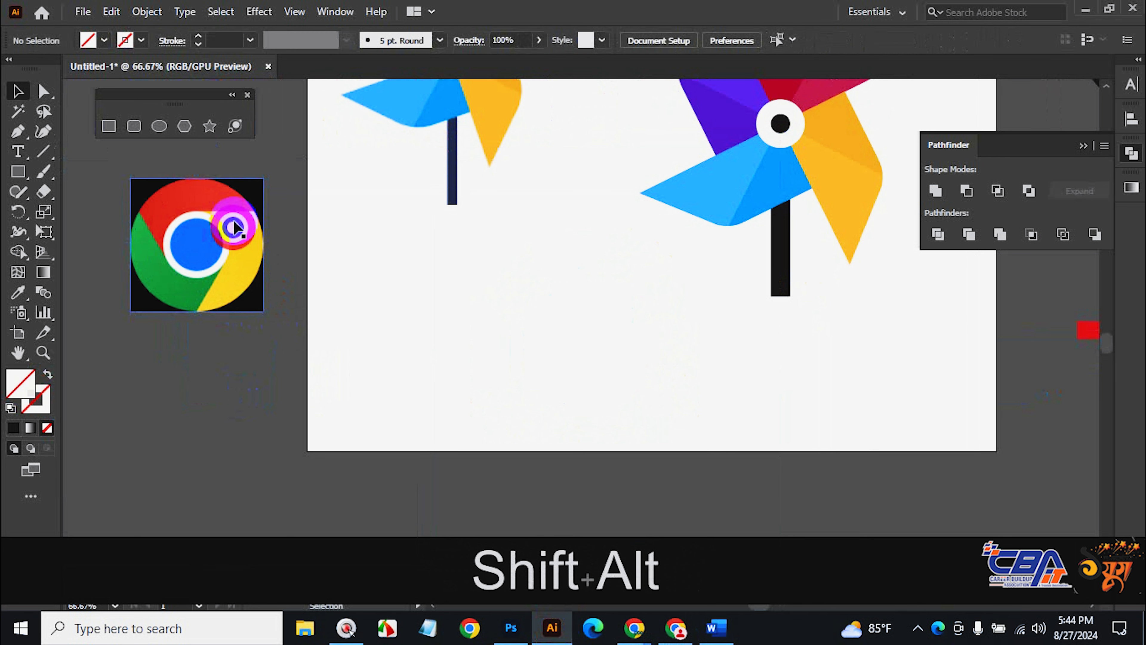
{"action": "left_click_drag", "start_coordinate": [232, 227], "coordinate": [203, 253]}
{"action": "left_click_drag", "start_coordinate": [213, 320], "coordinate": [188, 309]}
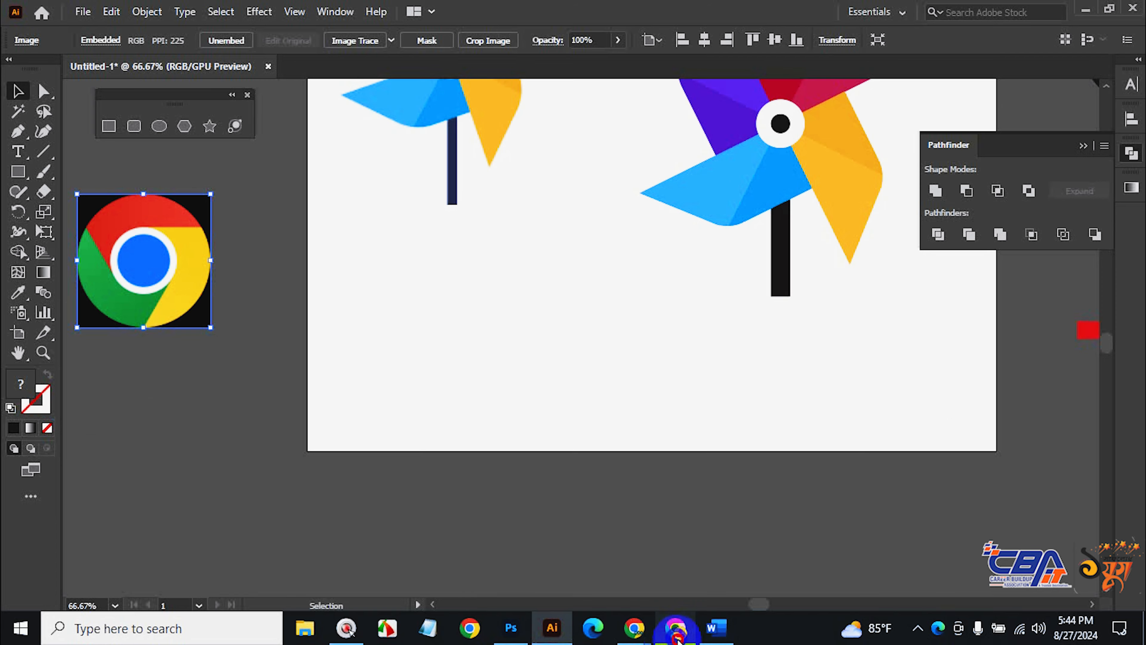
Switch to Chrome and search Google Images for "robi logo".
{"action": "left_click", "coordinate": [676, 628]}
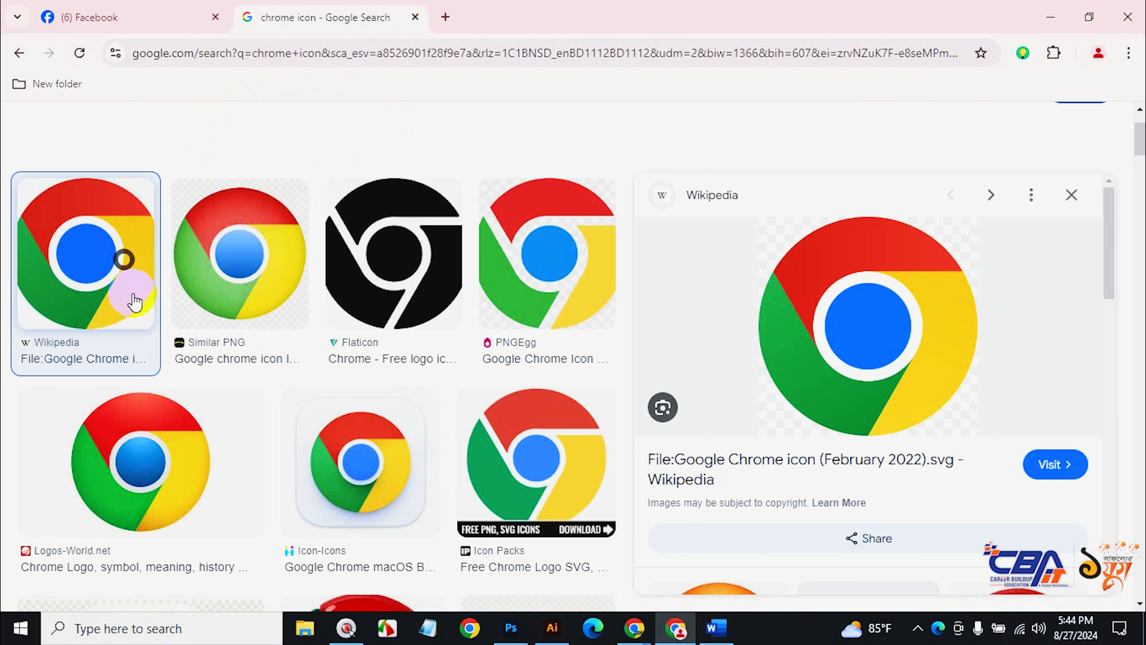
{"action": "left_click", "coordinate": [381, 52]}
{"action": "key", "text": "BackSpace"}
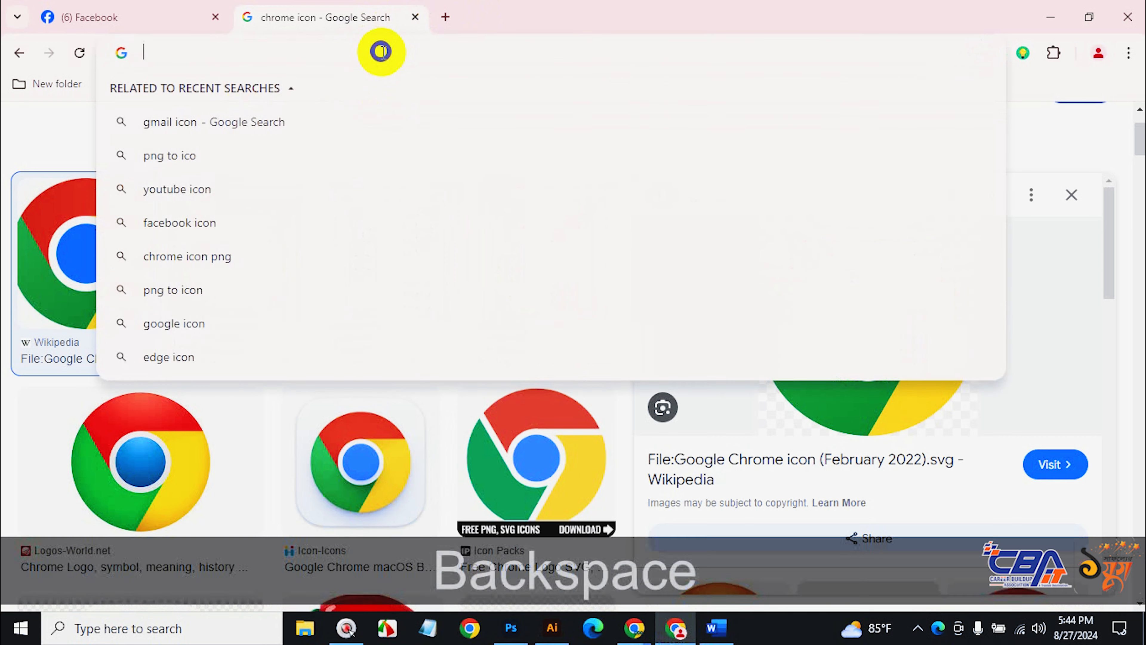
{"action": "type", "text": "f"}
{"action": "key", "text": "BackSpace"}
{"action": "type", "text": "robi"}
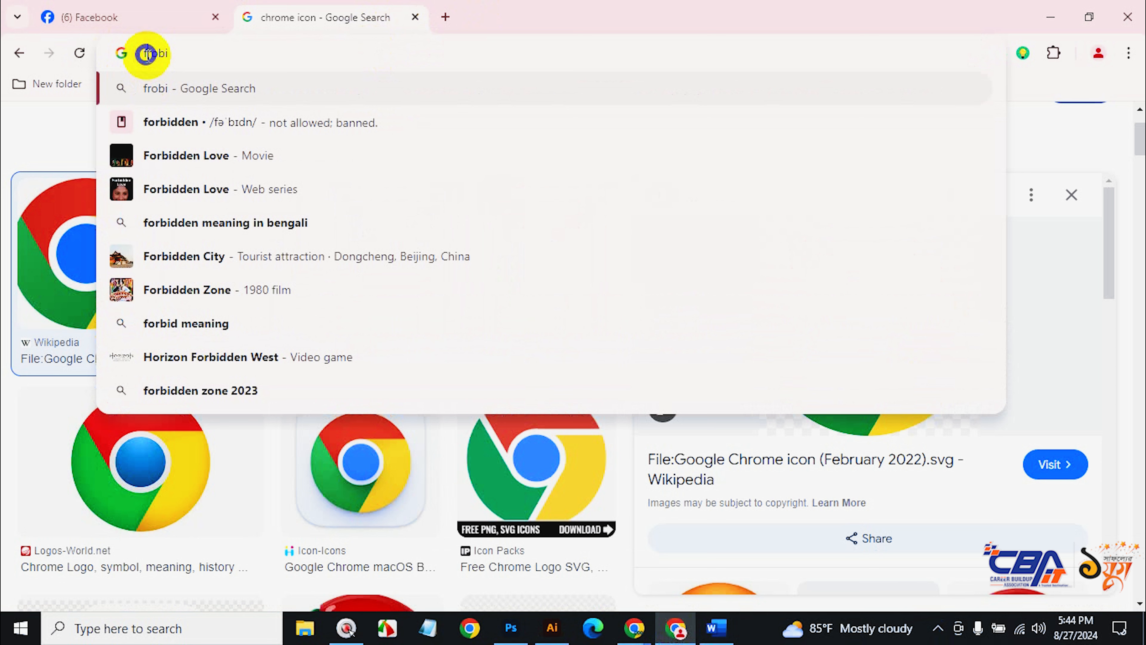
{"action": "key", "text": "BackSpace"}
{"action": "key", "text": "Right"}
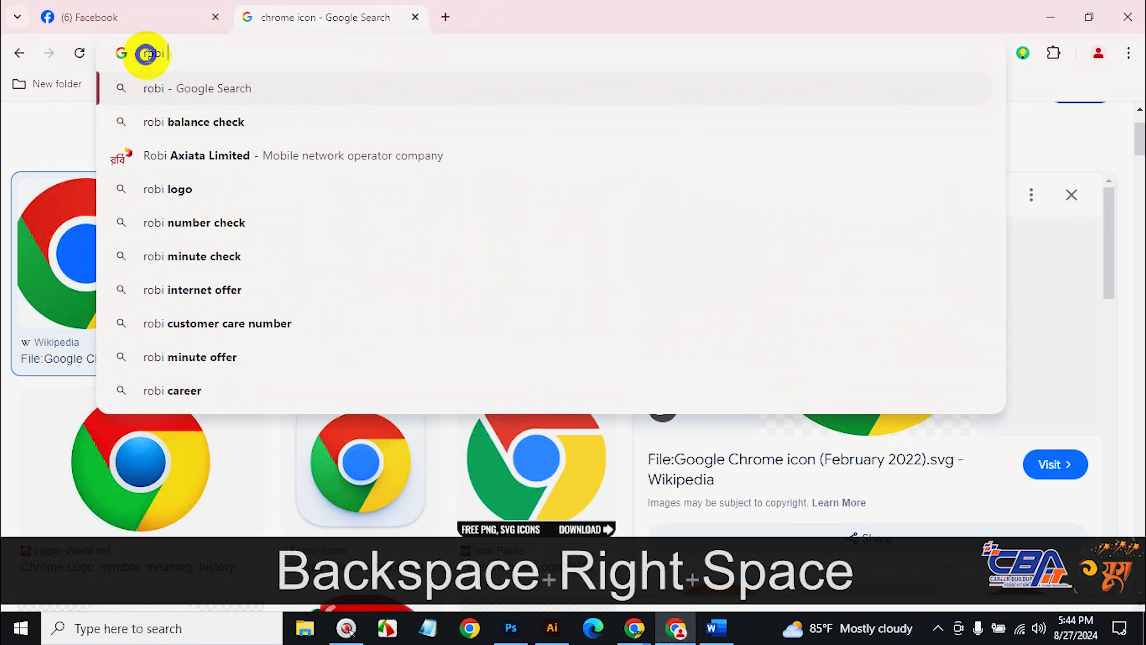
{"action": "left_click", "coordinate": [181, 194]}
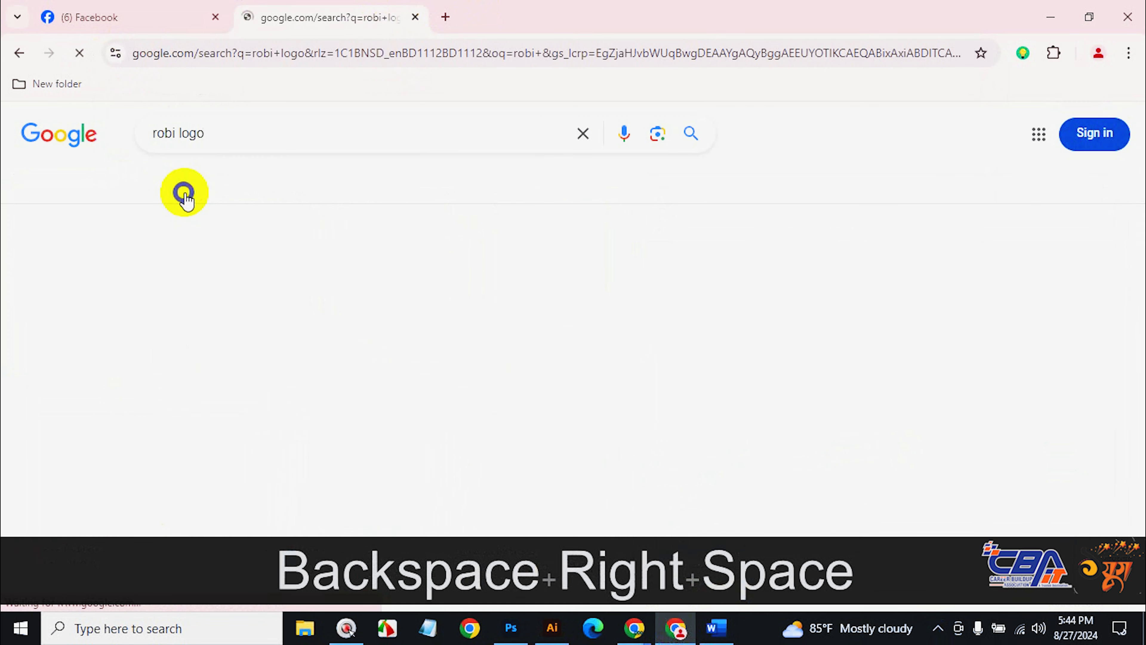
{"action": "scroll", "coordinate": [452, 264], "scroll_direction": "down", "scroll_amount": 3}
{"action": "scroll", "coordinate": [454, 266], "scroll_direction": "down", "scroll_amount": 2}
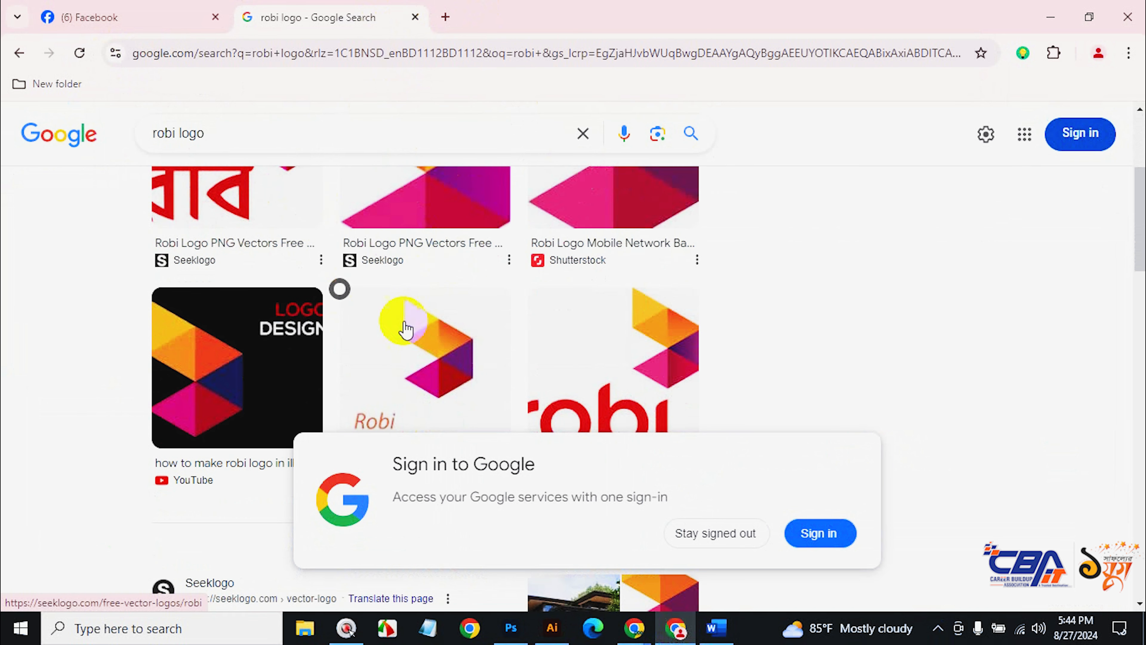
{"action": "scroll", "coordinate": [316, 293], "scroll_direction": "up", "scroll_amount": 5}
{"action": "left_click", "coordinate": [201, 186]}
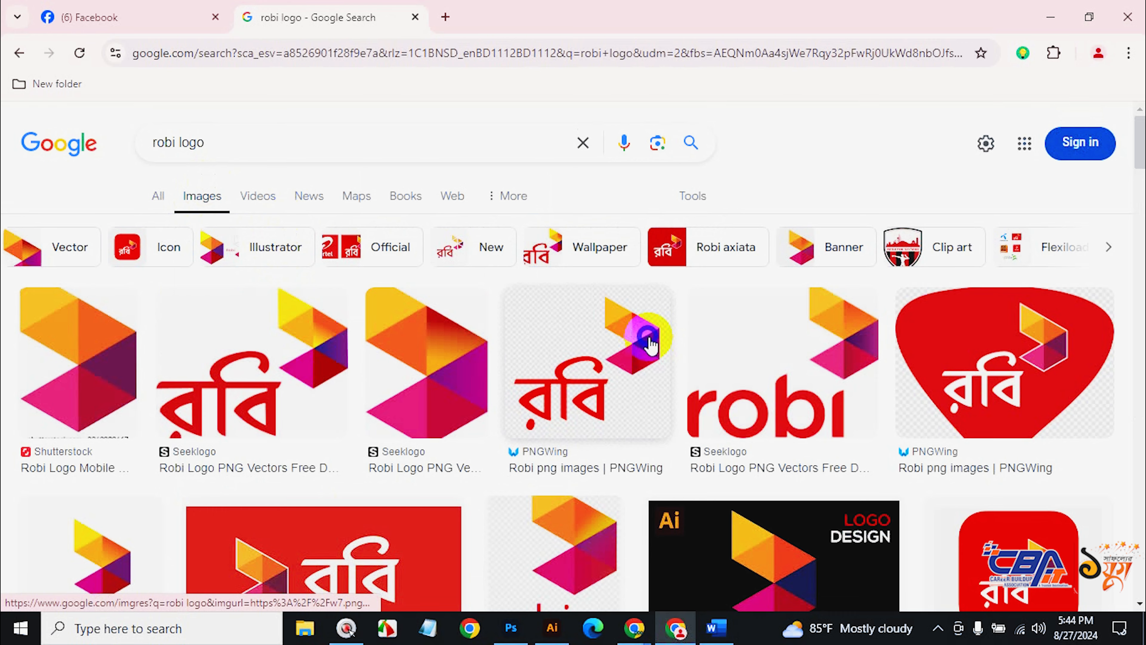
{"action": "scroll", "coordinate": [652, 417], "scroll_direction": "down", "scroll_amount": 2}
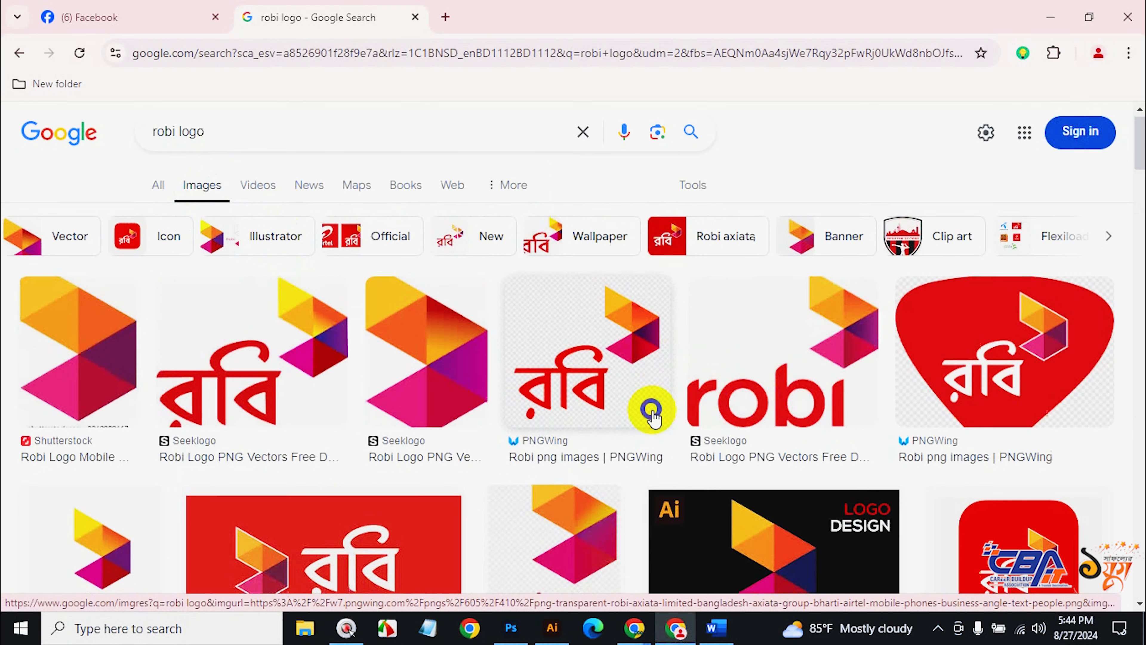
{"action": "scroll", "coordinate": [652, 417], "scroll_direction": "down", "scroll_amount": 3}
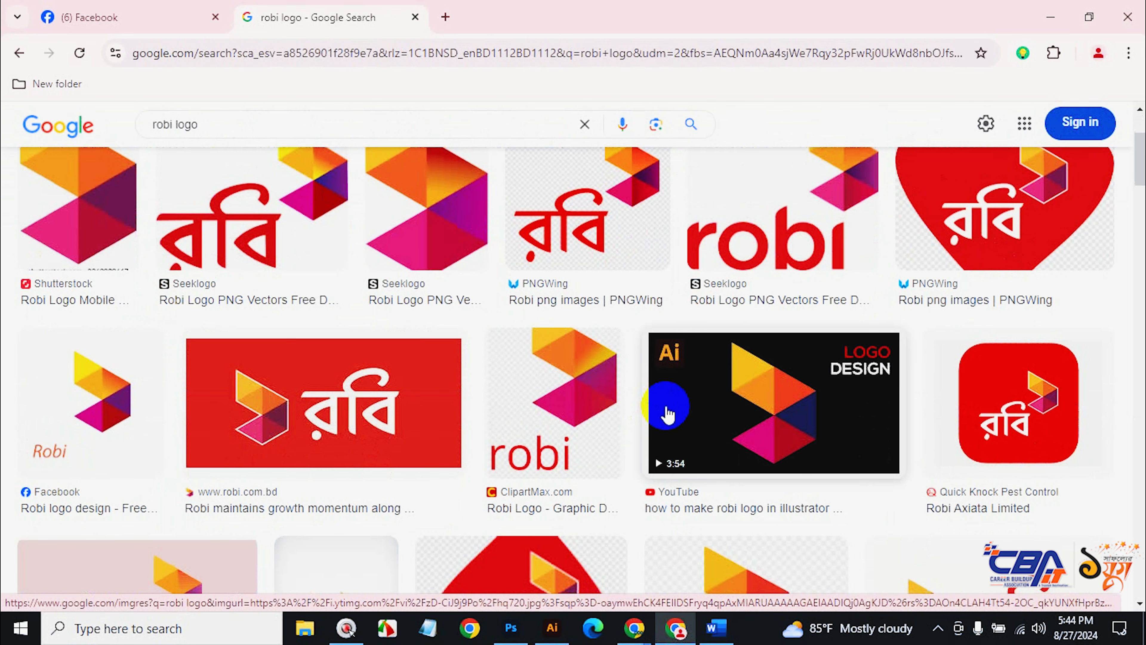
{"action": "left_click", "coordinate": [397, 403]}
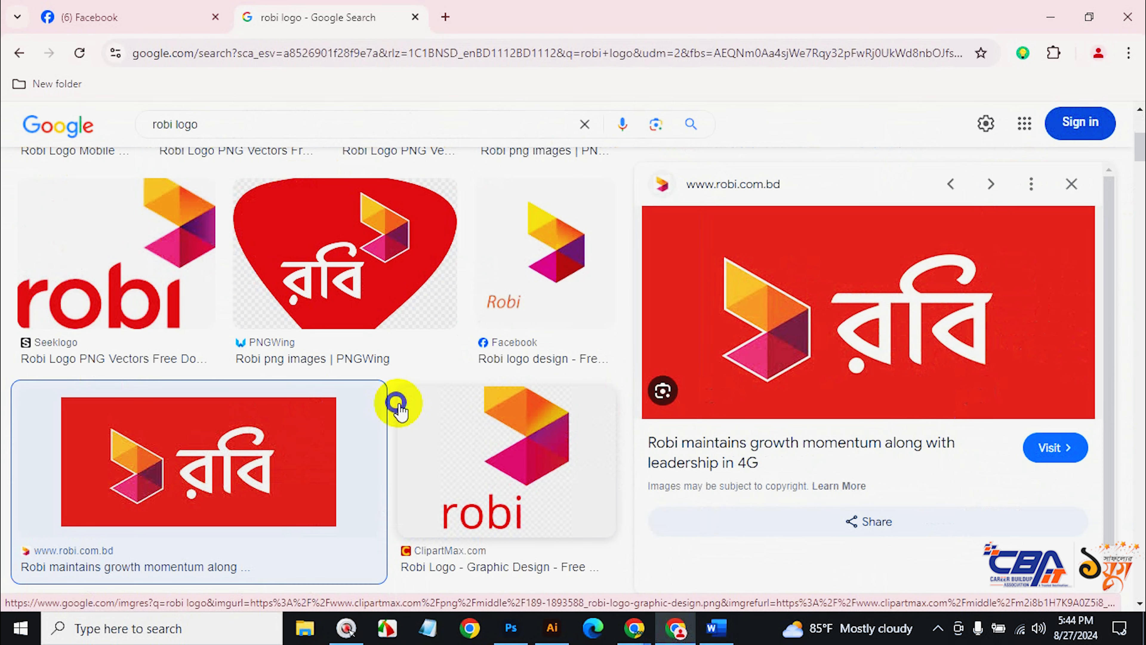
{"action": "scroll", "coordinate": [514, 439], "scroll_direction": "down", "scroll_amount": 5}
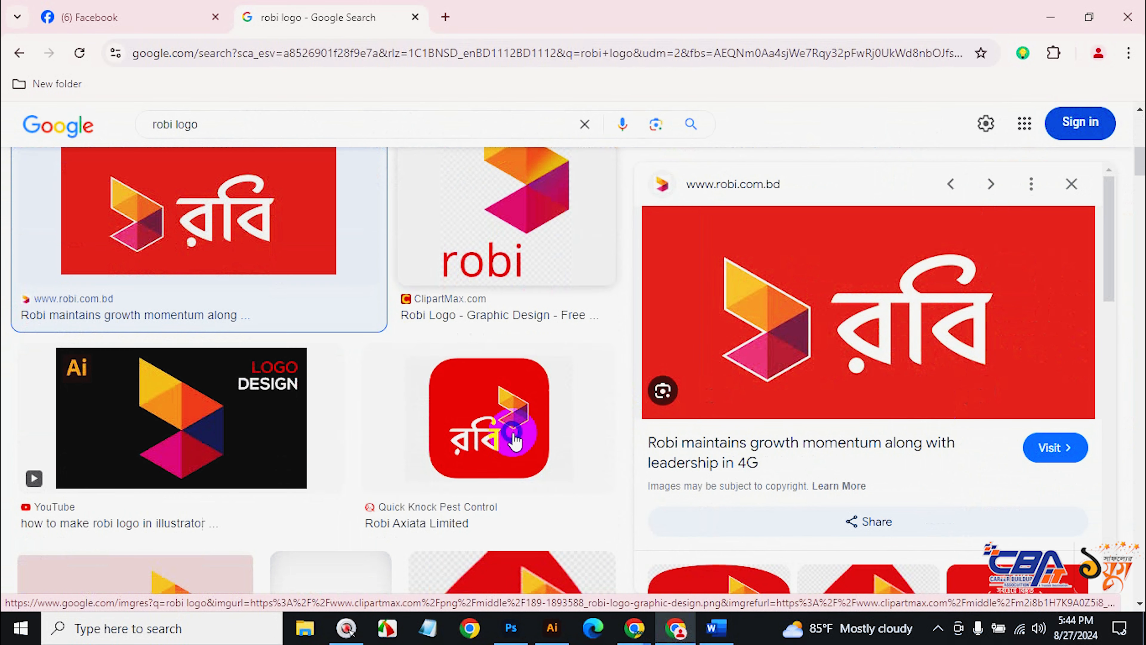
{"action": "left_click", "coordinate": [528, 457]}
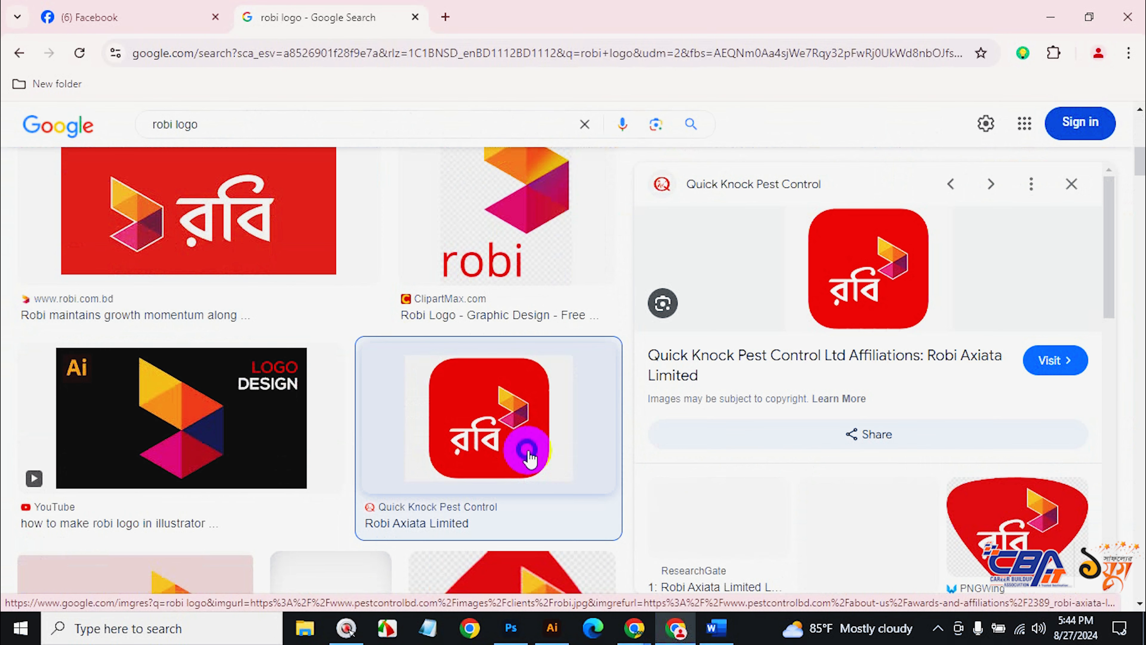
{"action": "scroll", "coordinate": [528, 456], "scroll_direction": "up", "scroll_amount": 5}
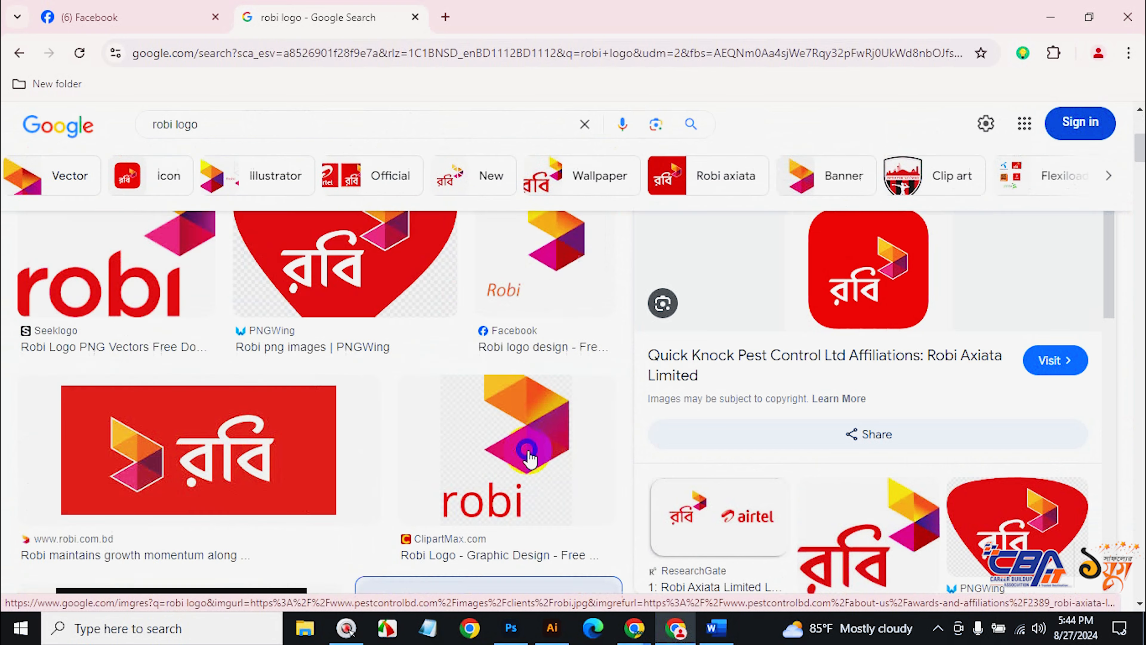
{"action": "left_click", "coordinate": [1077, 307]}
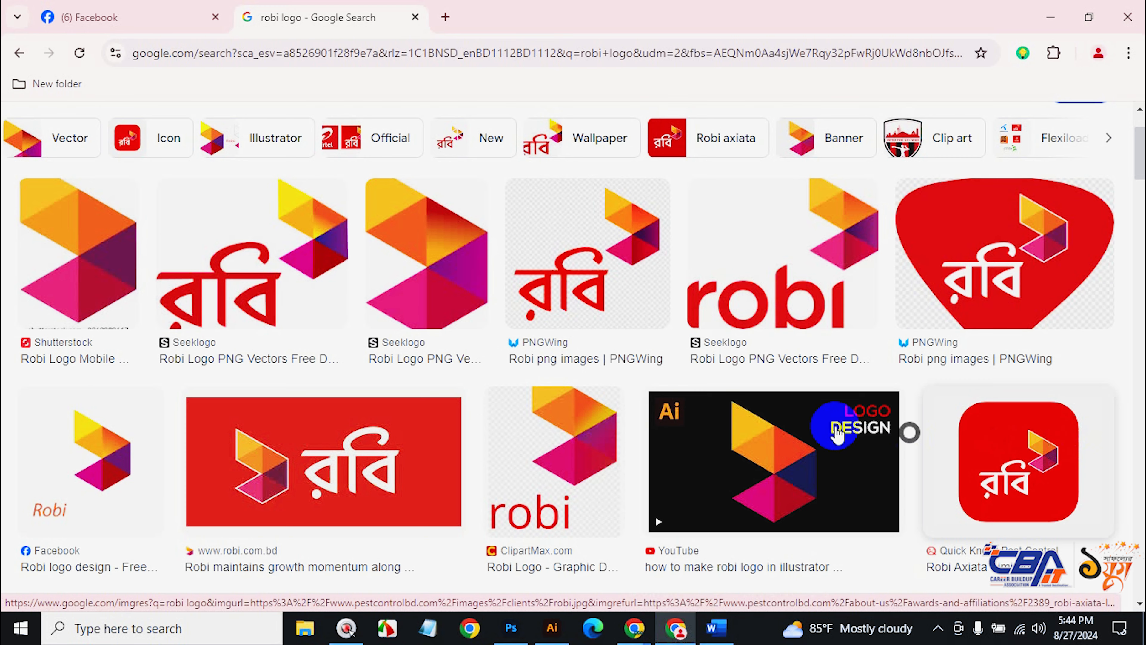
Examine further Robi logo image results, including the Facebook version on red, for a reference suitable for practice.
{"action": "scroll", "coordinate": [817, 429], "scroll_direction": "down", "scroll_amount": 3}
{"action": "scroll", "coordinate": [817, 429], "scroll_direction": "down", "scroll_amount": 4}
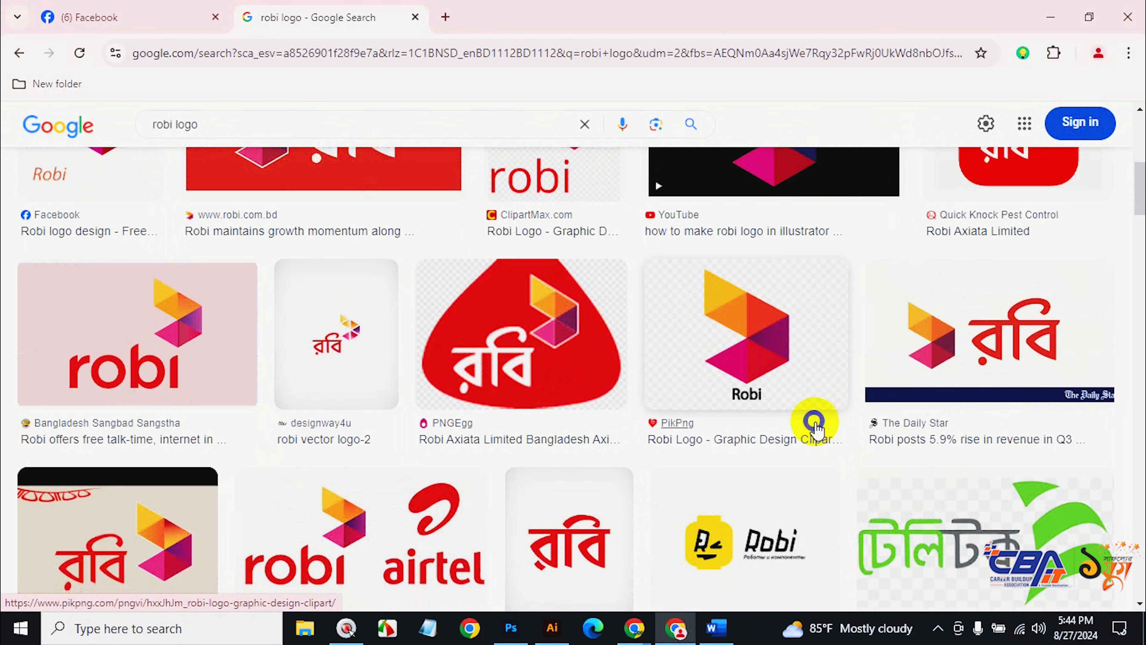
{"action": "scroll", "coordinate": [817, 428], "scroll_direction": "down", "scroll_amount": 5}
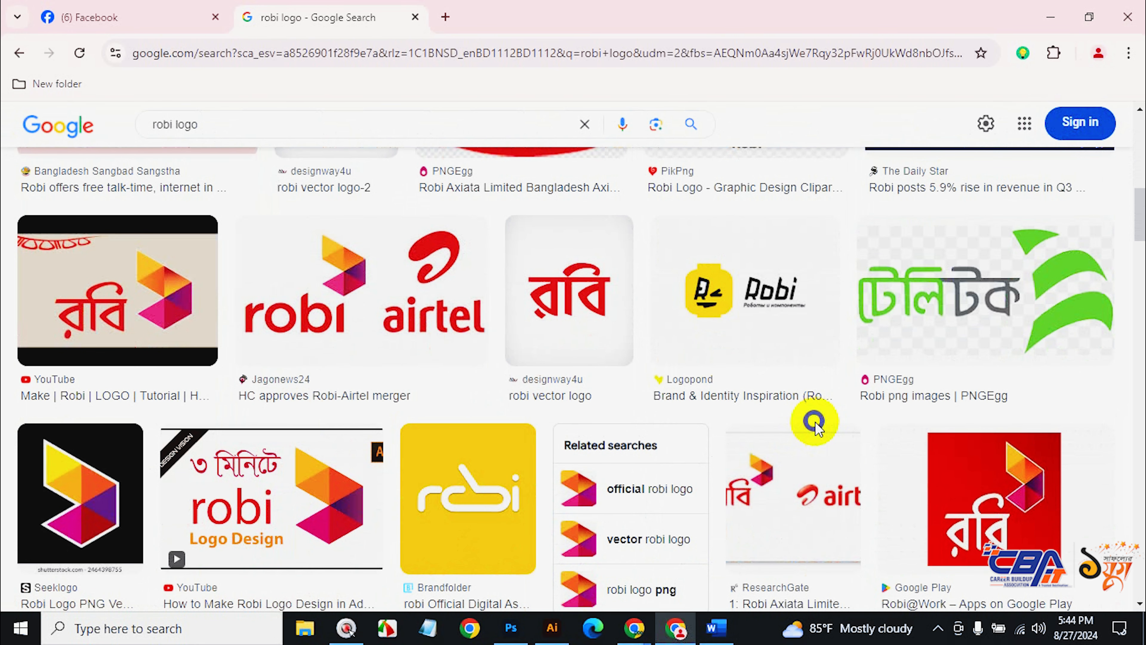
{"action": "scroll", "coordinate": [817, 428], "scroll_direction": "down", "scroll_amount": 7}
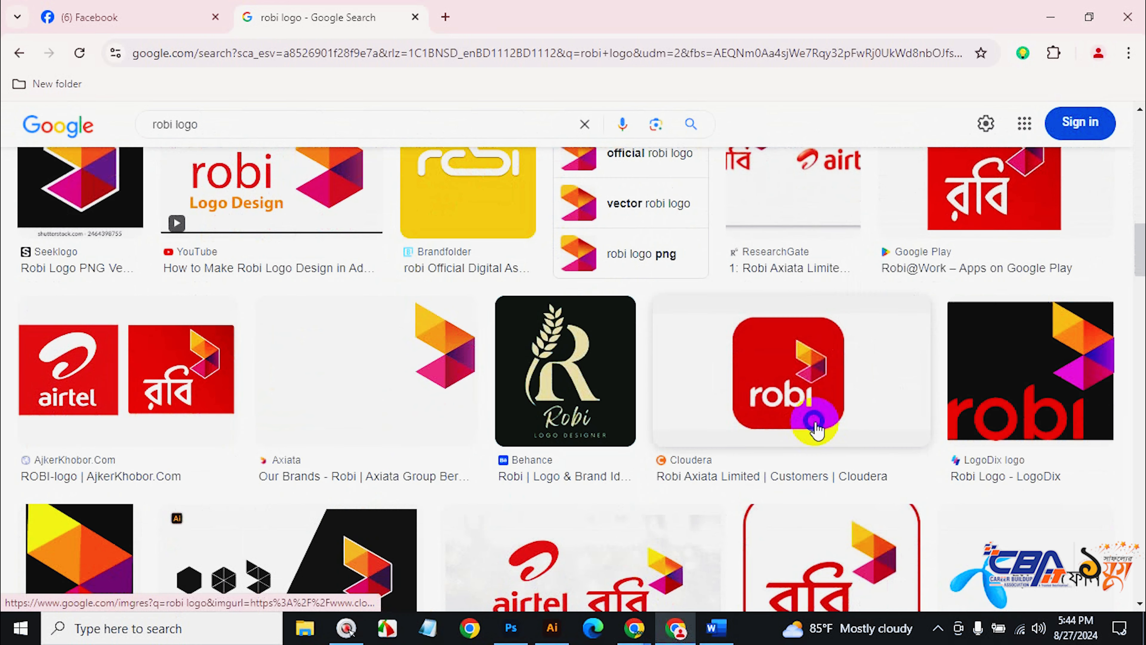
{"action": "scroll", "coordinate": [818, 428], "scroll_direction": "down", "scroll_amount": 5}
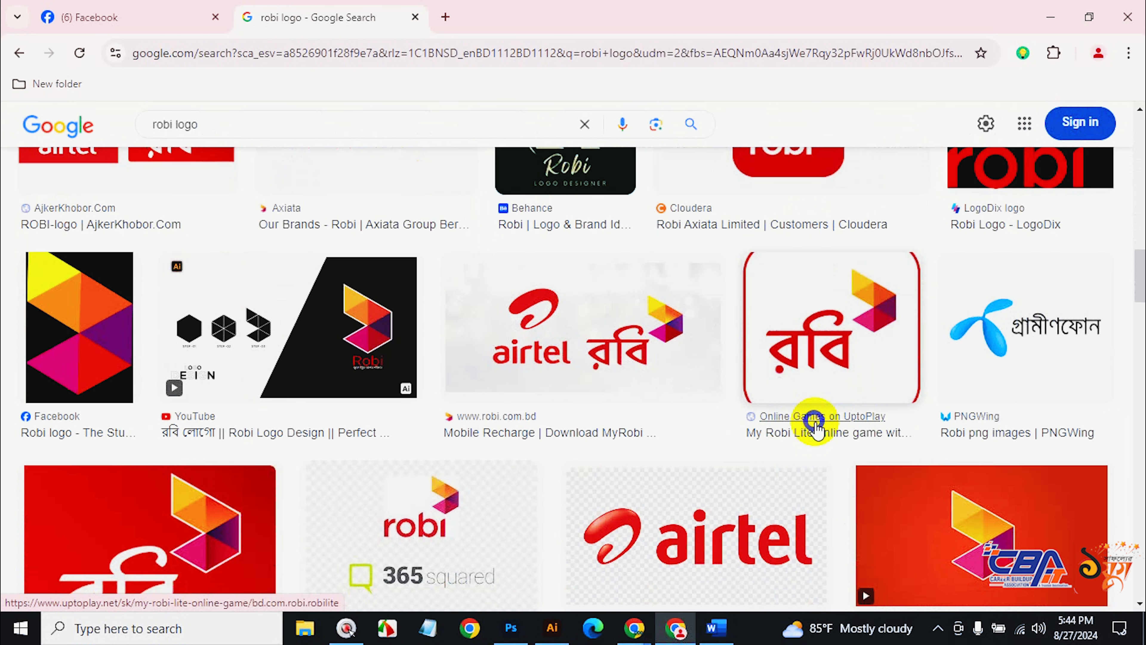
{"action": "scroll", "coordinate": [815, 428], "scroll_direction": "down", "scroll_amount": 5}
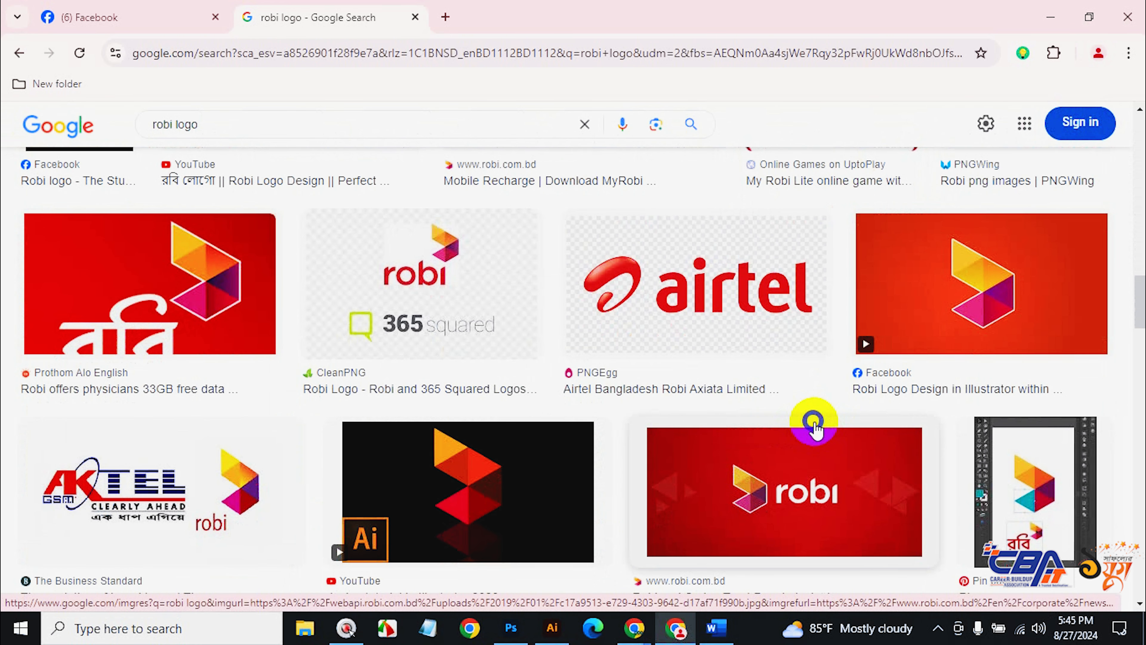
{"action": "left_click", "coordinate": [973, 307]}
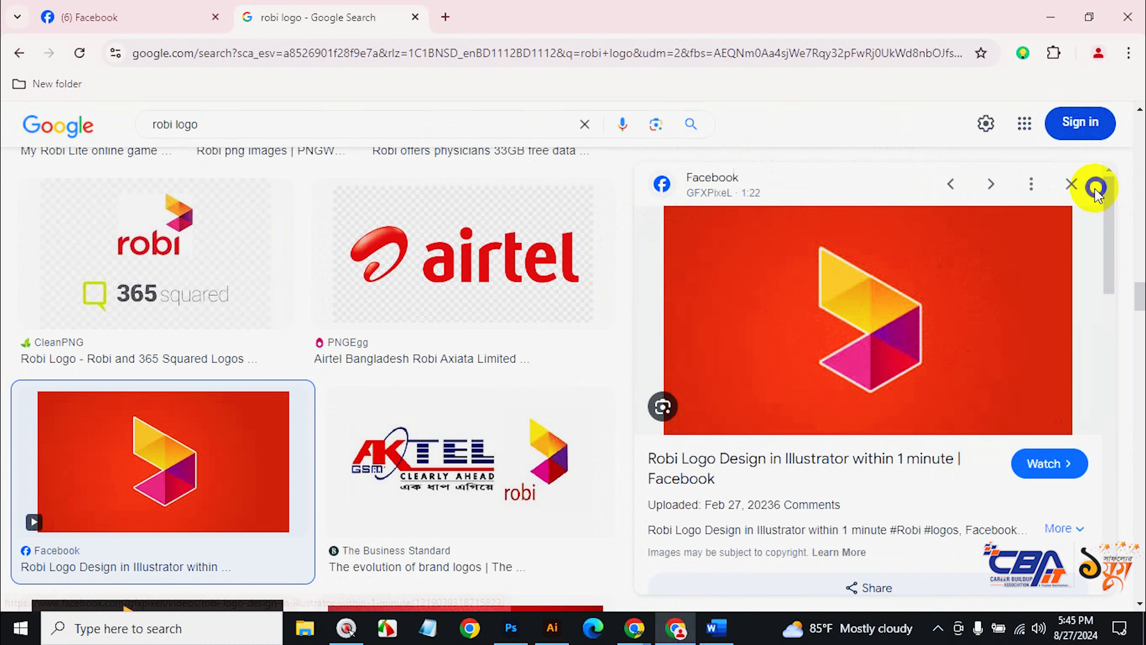
{"action": "left_click", "coordinate": [1076, 187]}
{"action": "scroll", "coordinate": [609, 417], "scroll_direction": "down", "scroll_amount": 6}
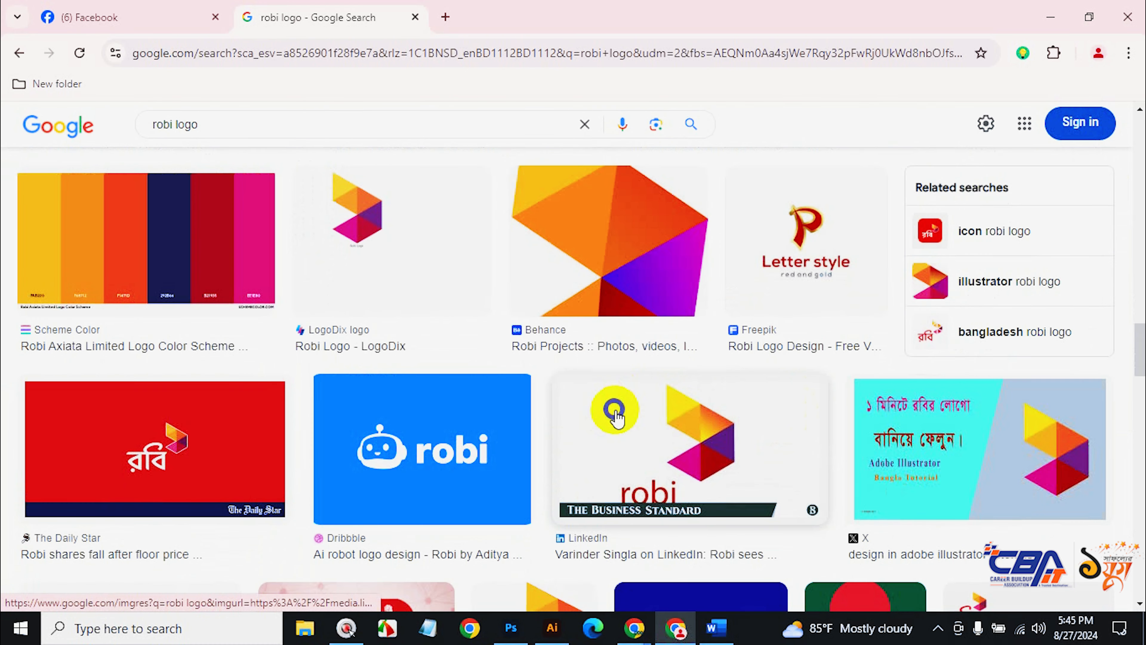
{"action": "scroll", "coordinate": [615, 415], "scroll_direction": "down", "scroll_amount": 6}
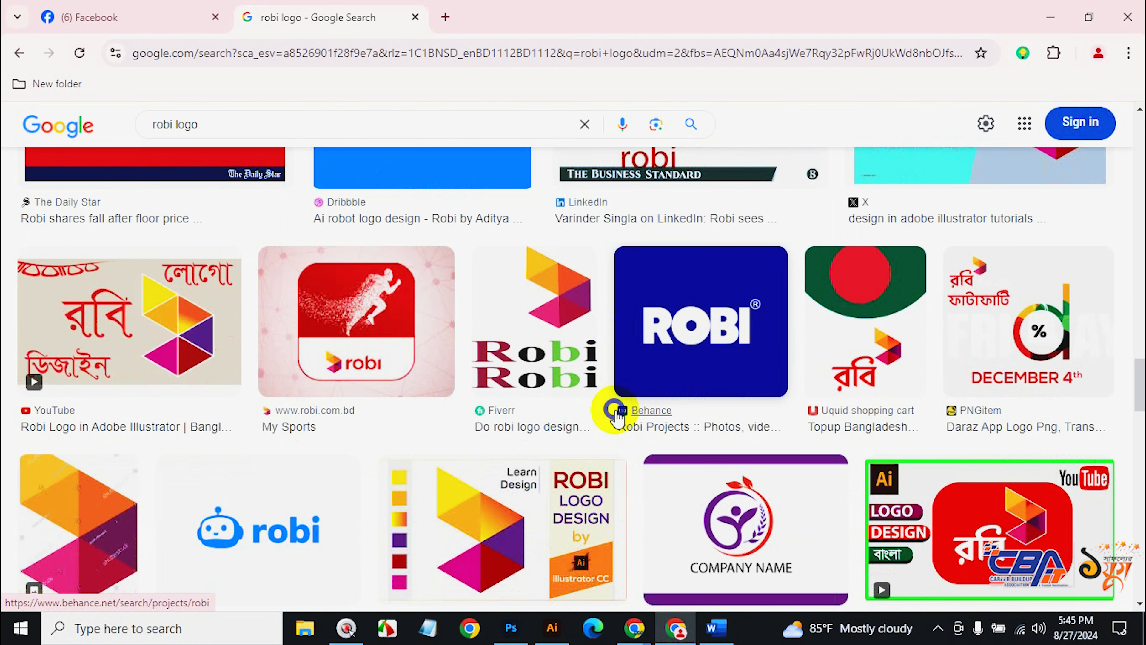
{"action": "scroll", "coordinate": [616, 417], "scroll_direction": "down", "scroll_amount": 6}
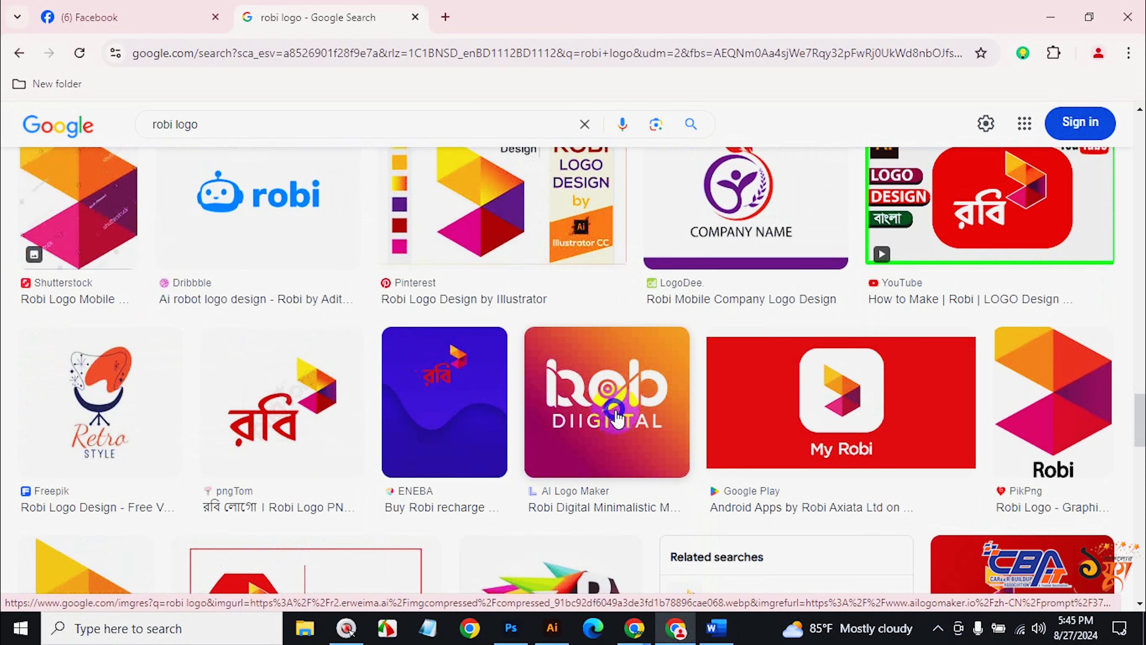
{"action": "scroll", "coordinate": [616, 418], "scroll_direction": "down", "scroll_amount": 6}
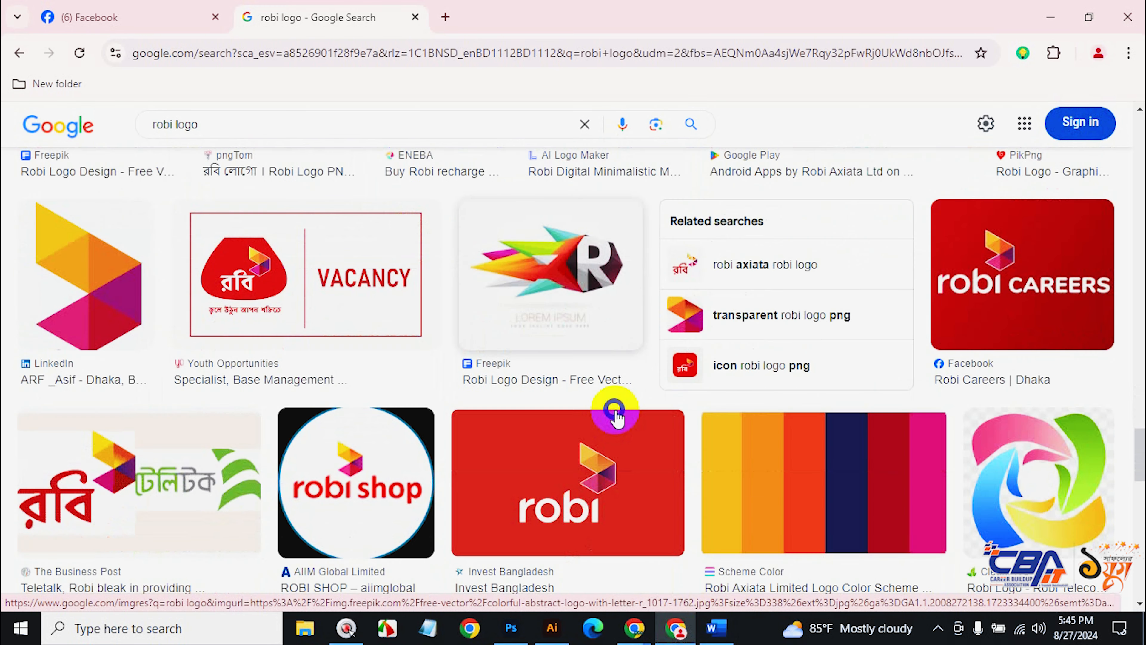
{"action": "scroll", "coordinate": [616, 418], "scroll_direction": "down", "scroll_amount": 5}
{"action": "scroll", "coordinate": [632, 415], "scroll_direction": "down", "scroll_amount": 15}
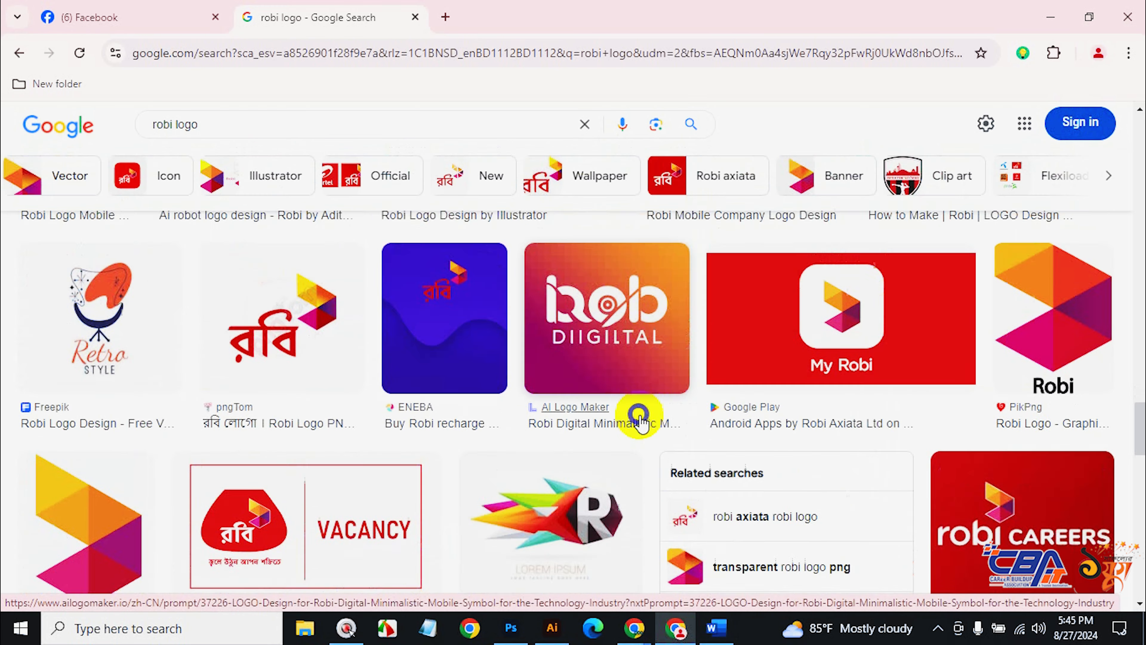
{"action": "scroll", "coordinate": [645, 422], "scroll_direction": "up", "scroll_amount": 4}
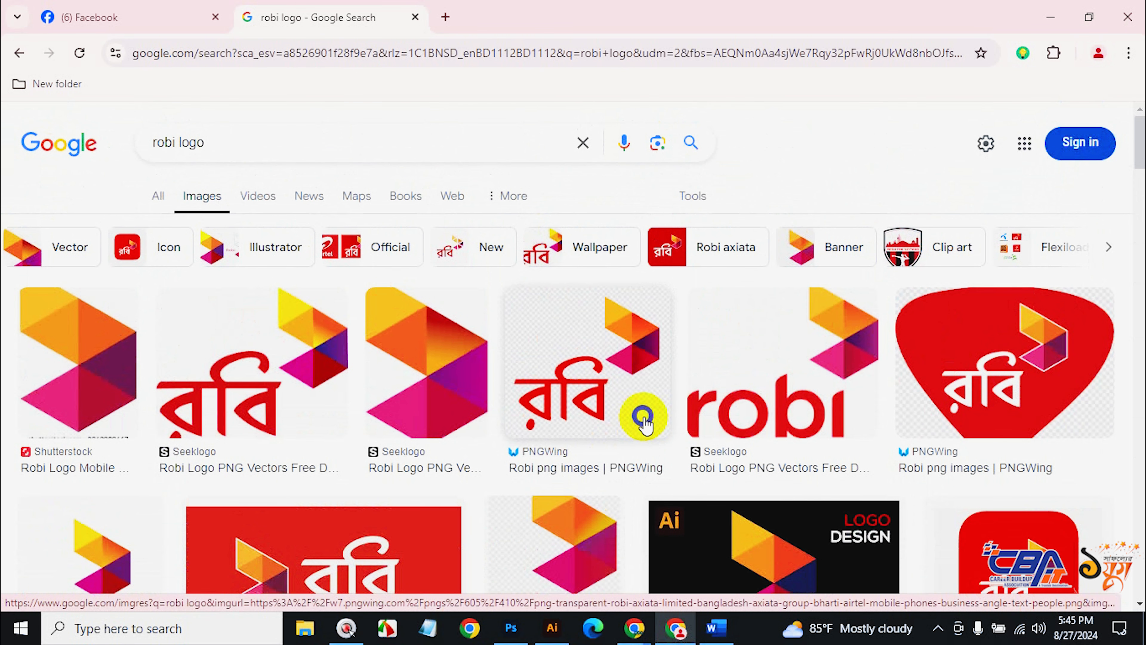
{"action": "scroll", "coordinate": [643, 417], "scroll_direction": "down", "scroll_amount": 3}
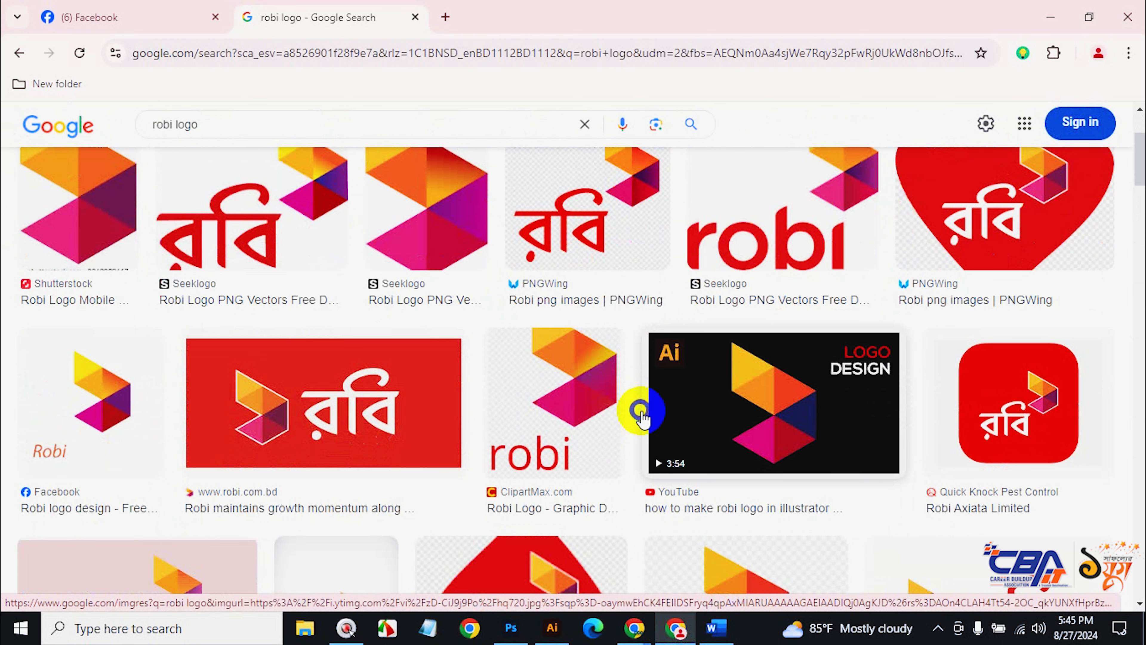
Open the Seeklogo version of the Robi logo with the red "robi" wordmark and copy its image.
{"action": "left_click", "coordinate": [765, 180]}
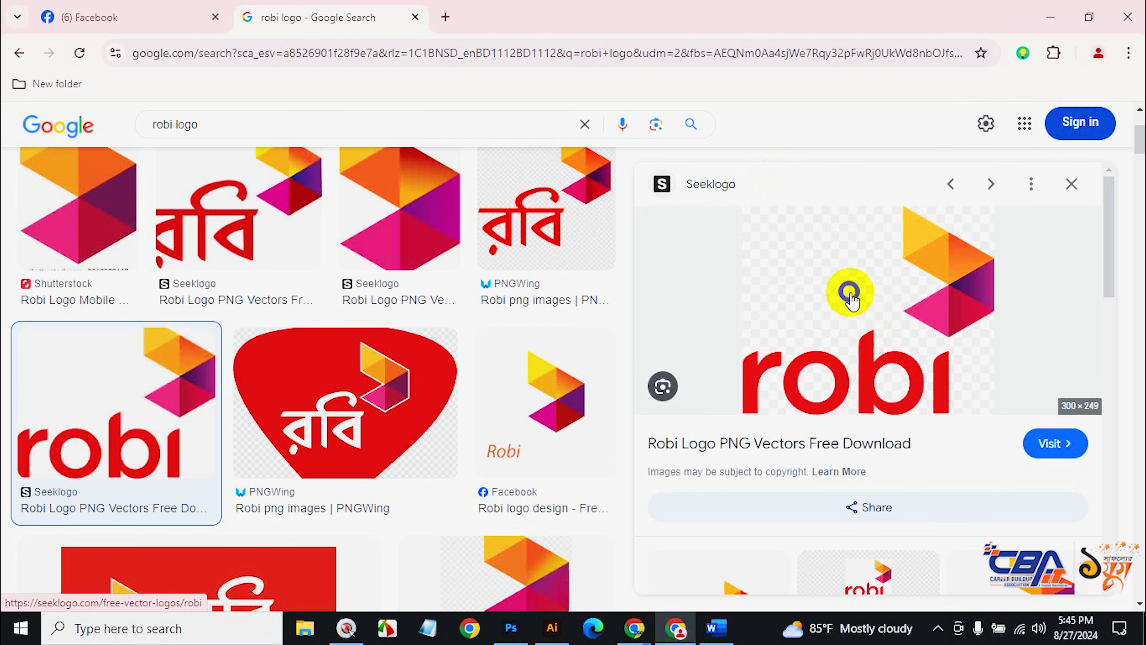
{"action": "right_click", "coordinate": [851, 294]}
{"action": "scroll", "coordinate": [857, 511], "scroll_direction": "down", "scroll_amount": 3}
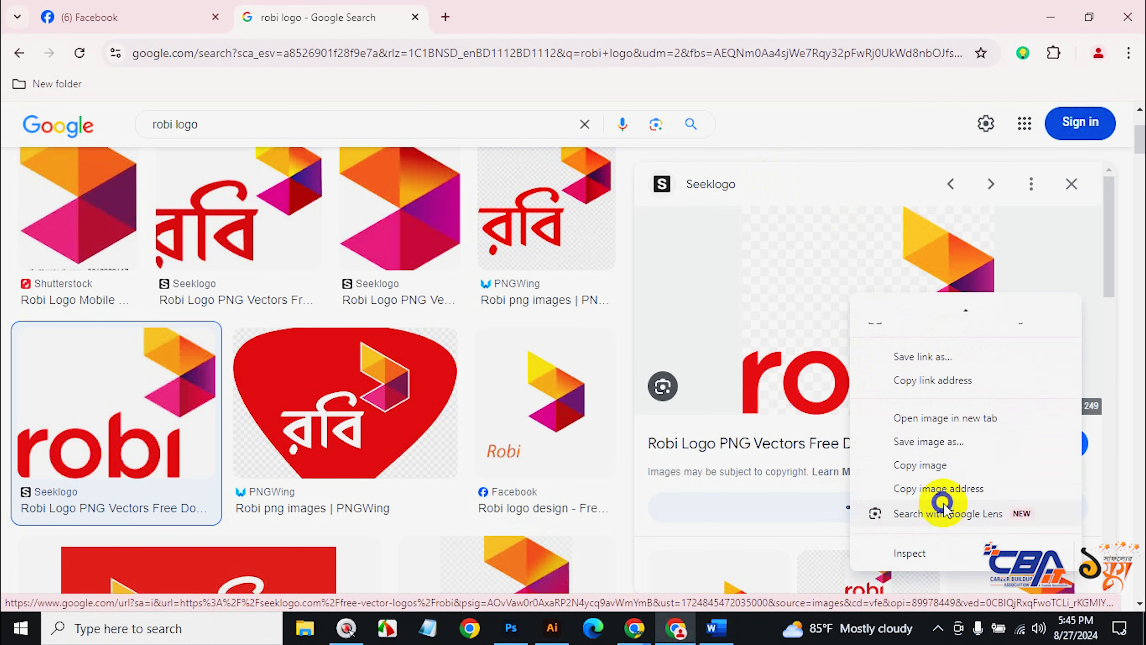
{"action": "left_click", "coordinate": [855, 465]}
Switch to Illustrator, paste the Robi logo image, and place it on the empty canvas below the Chrome logo.
{"action": "left_click", "coordinate": [551, 628]}
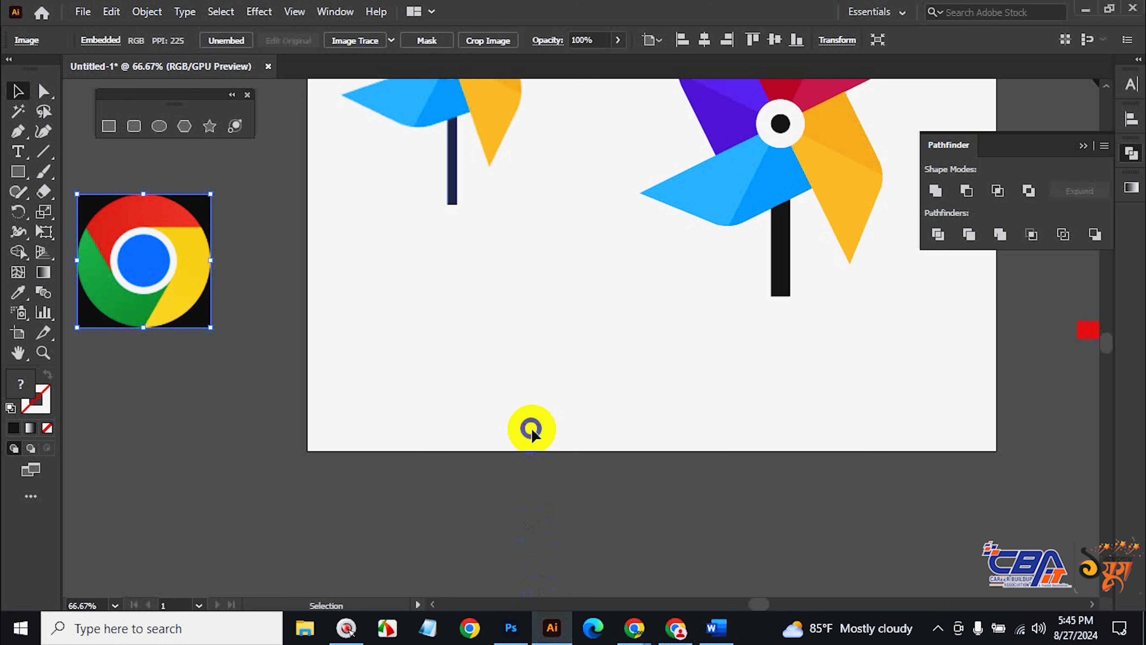
{"action": "key", "text": "ctrl+v"}
{"action": "left_click_drag", "start_coordinate": [599, 384], "coordinate": [444, 409]}
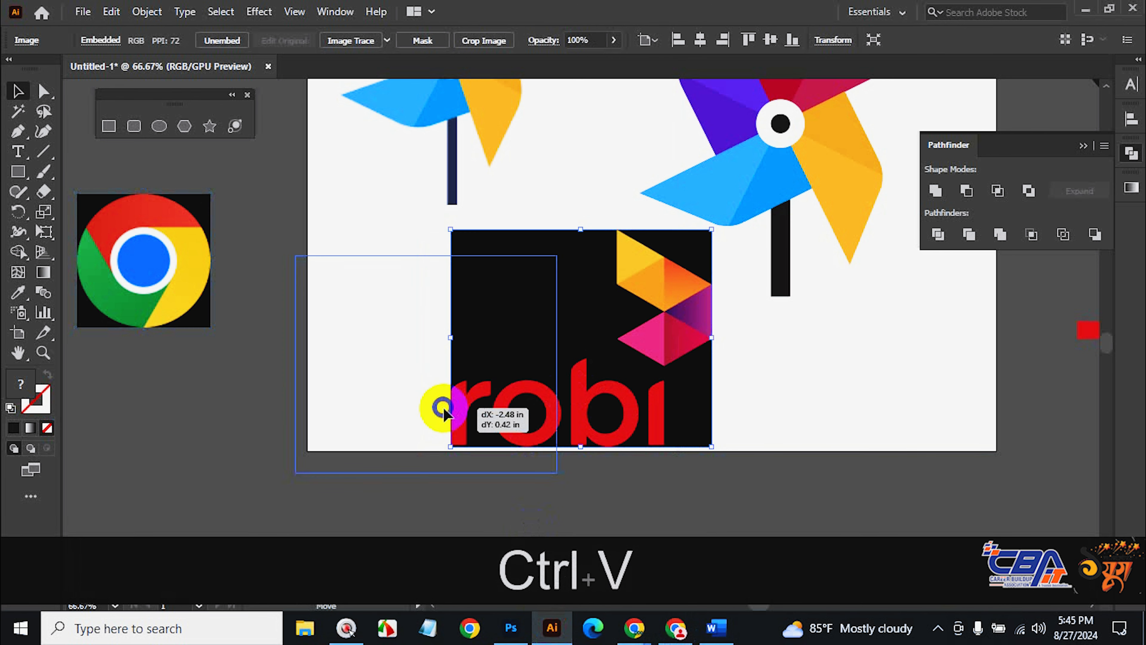
{"action": "left_click", "coordinate": [658, 389]}
{"action": "left_click_drag", "start_coordinate": [528, 384], "coordinate": [429, 472]}
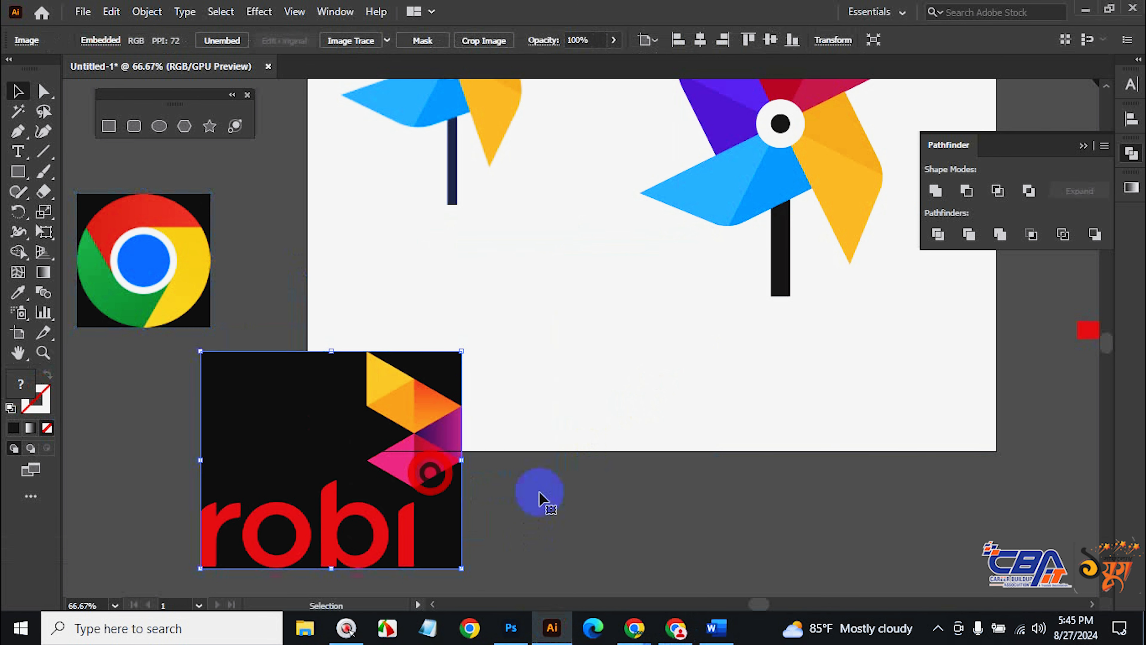
{"action": "left_click", "coordinate": [493, 463], "text": "ctrl+alt"}
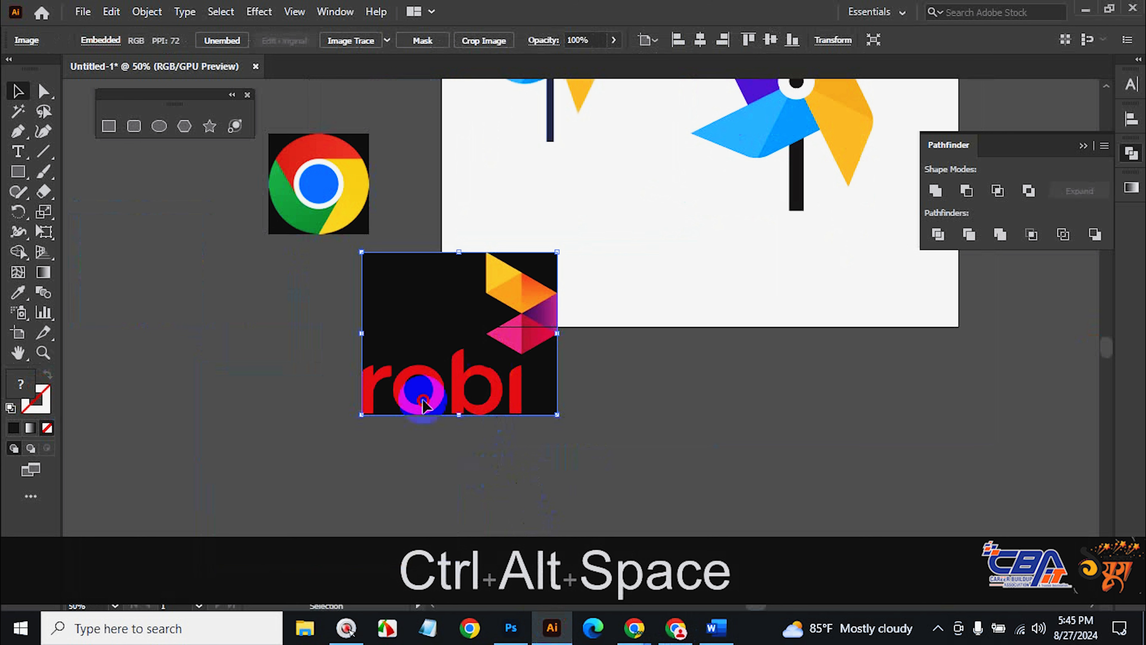
{"action": "left_click_drag", "start_coordinate": [423, 405], "coordinate": [327, 388]}
{"action": "left_click", "coordinate": [558, 448]}
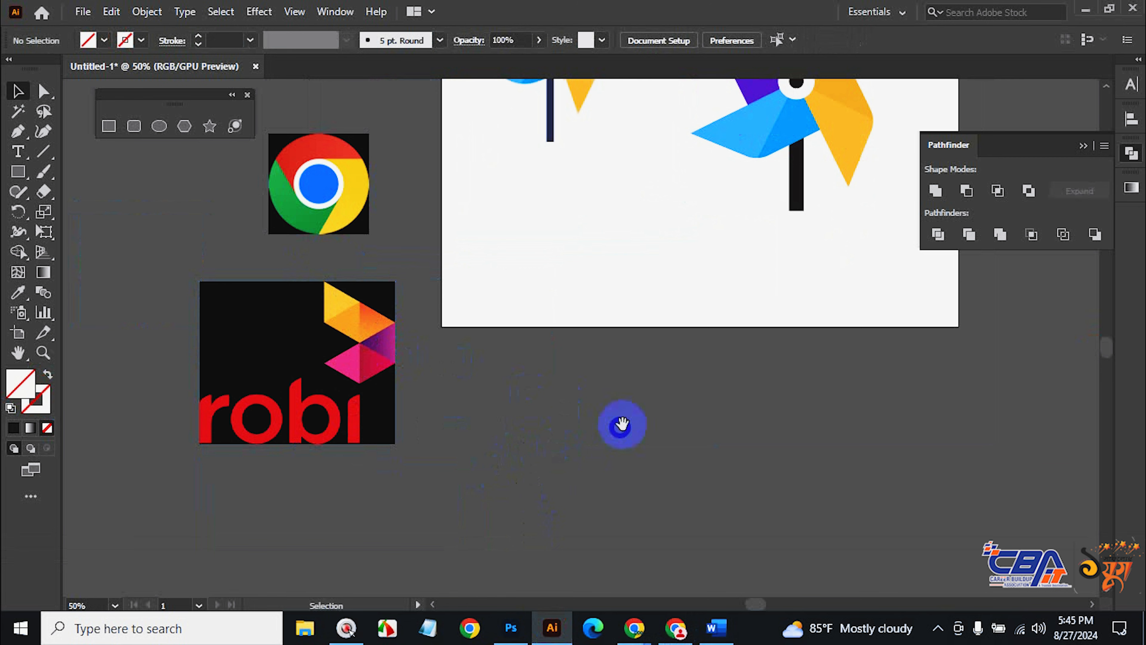
{"action": "key", "text": "space"}
{"action": "left_click_drag", "start_coordinate": [698, 245], "coordinate": [704, 513]}
{"action": "left_click_drag", "start_coordinate": [779, 510], "coordinate": [704, 454]}
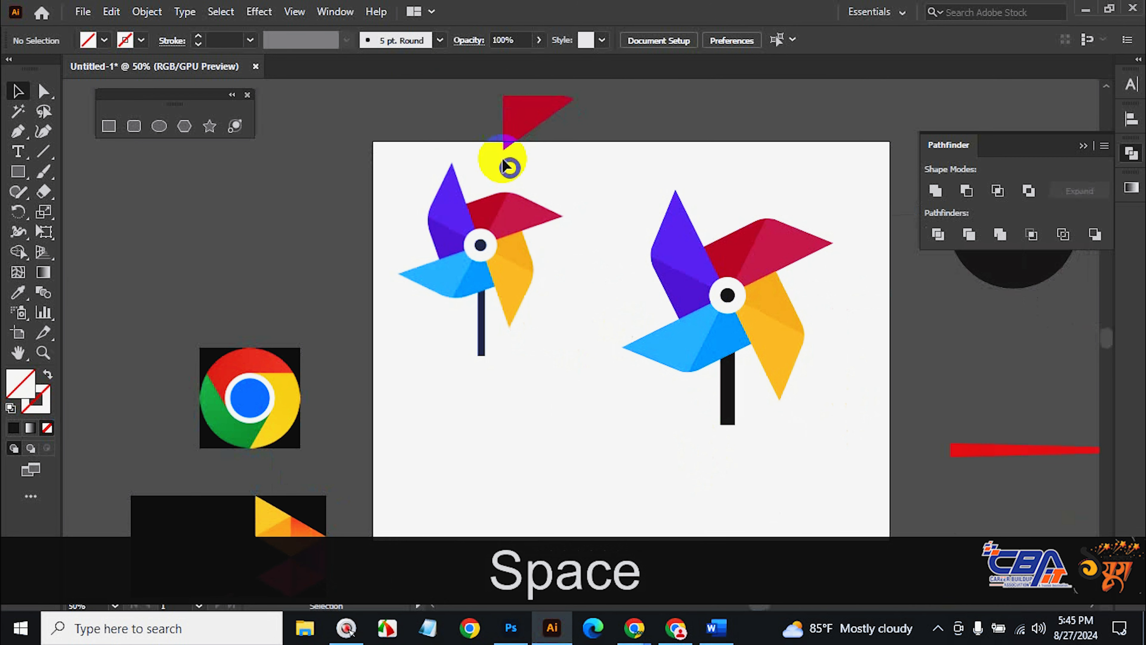
Scale the recreated pinwheel down proportionally together with its red triangle and move it to the artboard's upper-right edge.
{"action": "left_click_drag", "start_coordinate": [415, 96], "coordinate": [867, 463]}
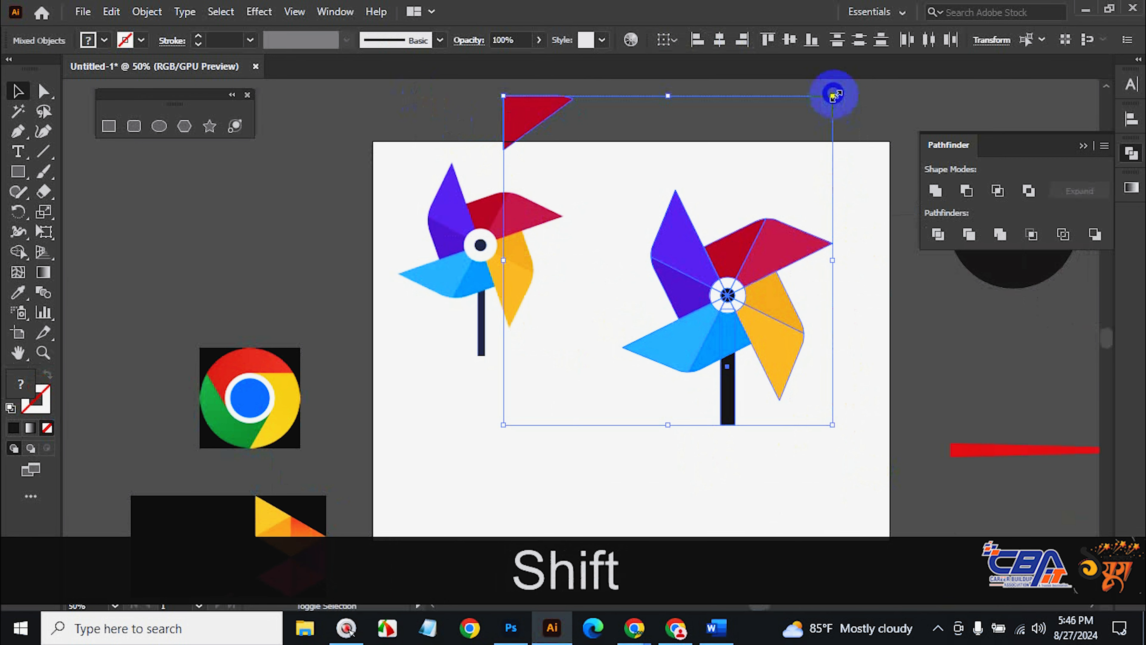
{"action": "left_click_drag", "start_coordinate": [833, 96], "coordinate": [761, 168]}
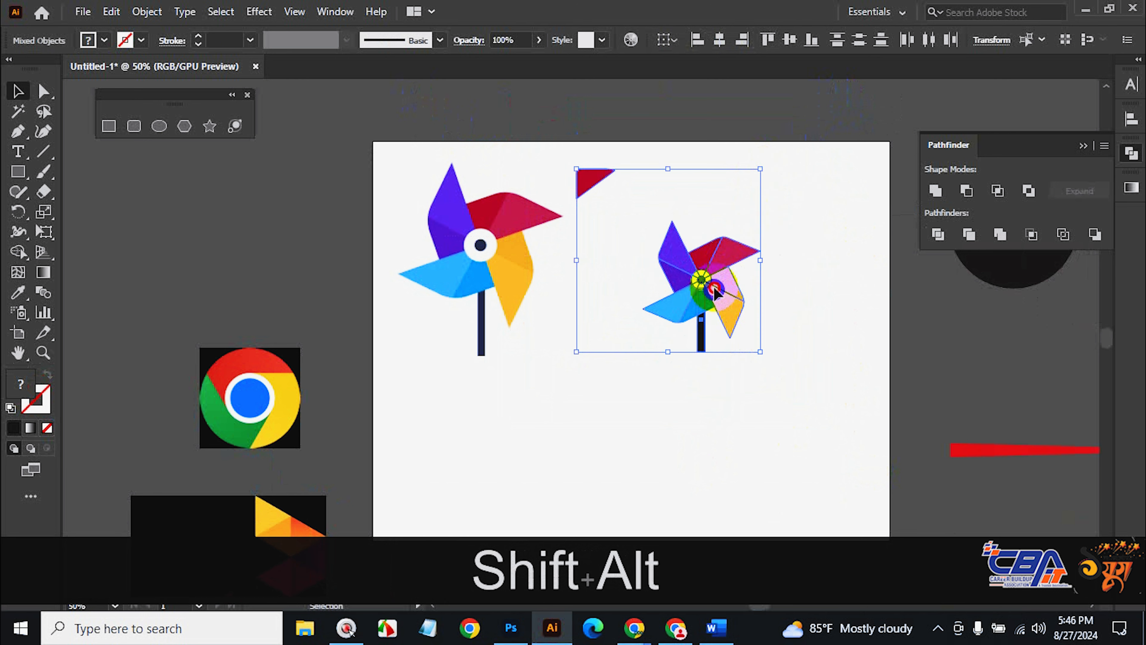
{"action": "left_click_drag", "start_coordinate": [704, 289], "coordinate": [747, 152]}
{"action": "left_click", "coordinate": [809, 316]}
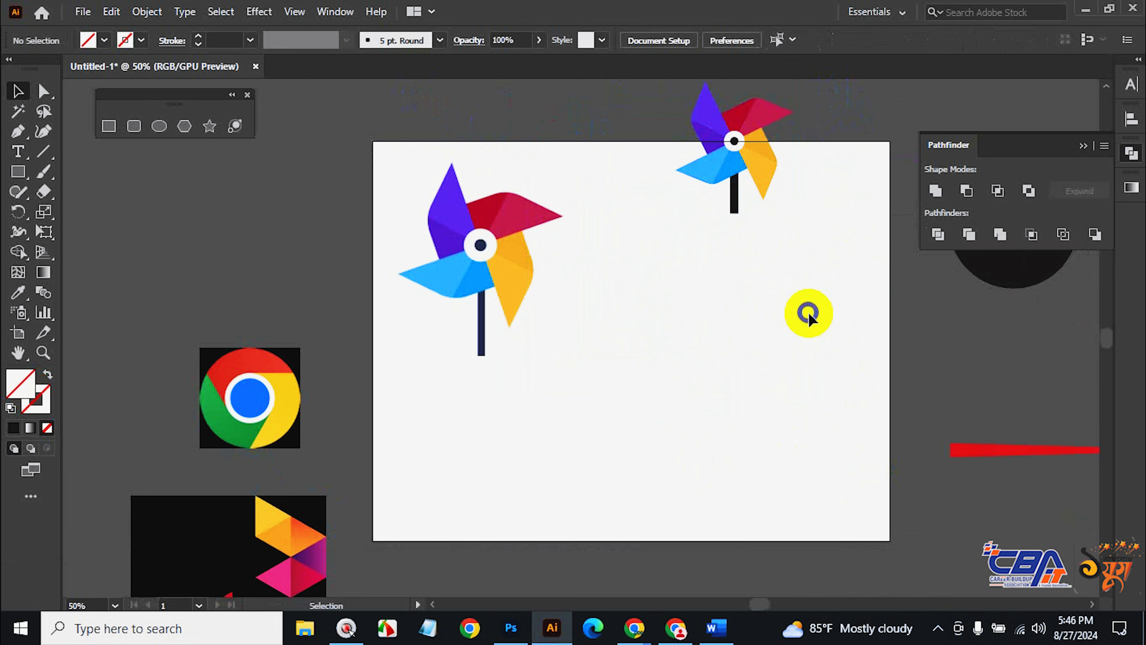
Draw an upright equilateral triangle with the Polygon tool on the empty artboard area, reducing the polygon to three sides.
{"action": "key", "text": "space"}
{"action": "left_click_drag", "start_coordinate": [665, 328], "coordinate": [673, 194]}
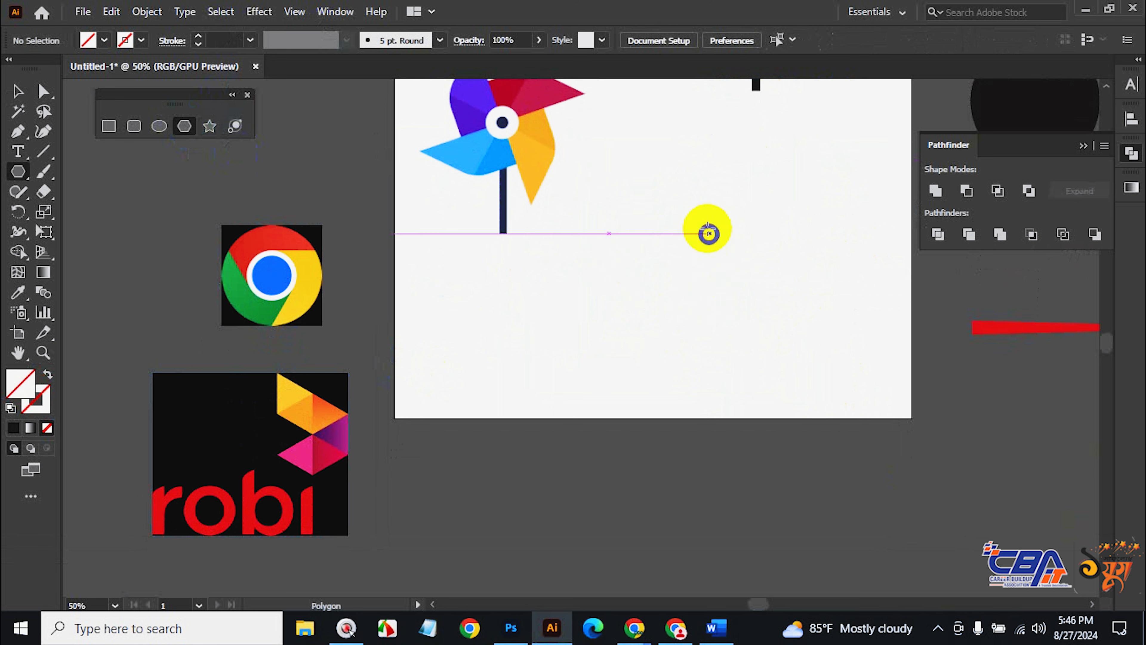
{"action": "left_click_drag", "start_coordinate": [706, 226], "coordinate": [798, 220]}
{"action": "mouse_move", "coordinate": [803, 284]}
{"action": "left_mouse_down"}
{"action": "mouse_move", "coordinate": [660, 256]}
{"action": "mouse_move", "coordinate": [773, 297]}
{"action": "mouse_move", "coordinate": [790, 272]}
{"action": "left_mouse_up"}
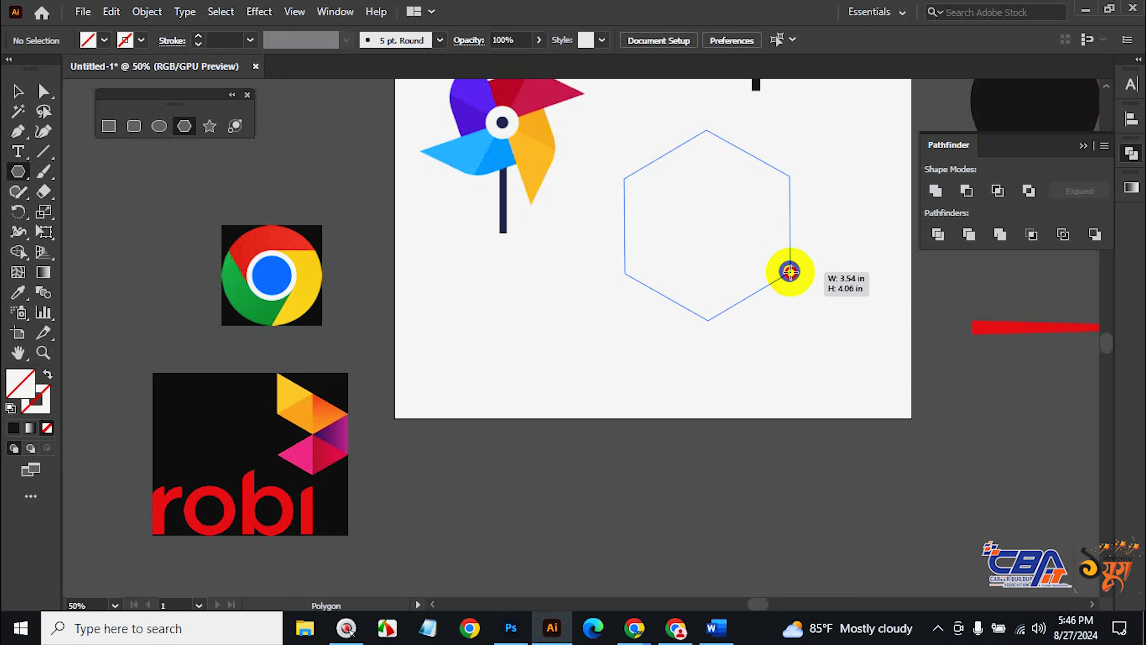
{"action": "key", "text": "Down"}
{"action": "key", "text": "Down"}
{"action": "key", "text": "Down"}
{"action": "left_click_drag", "start_coordinate": [789, 271], "coordinate": [790, 271]}
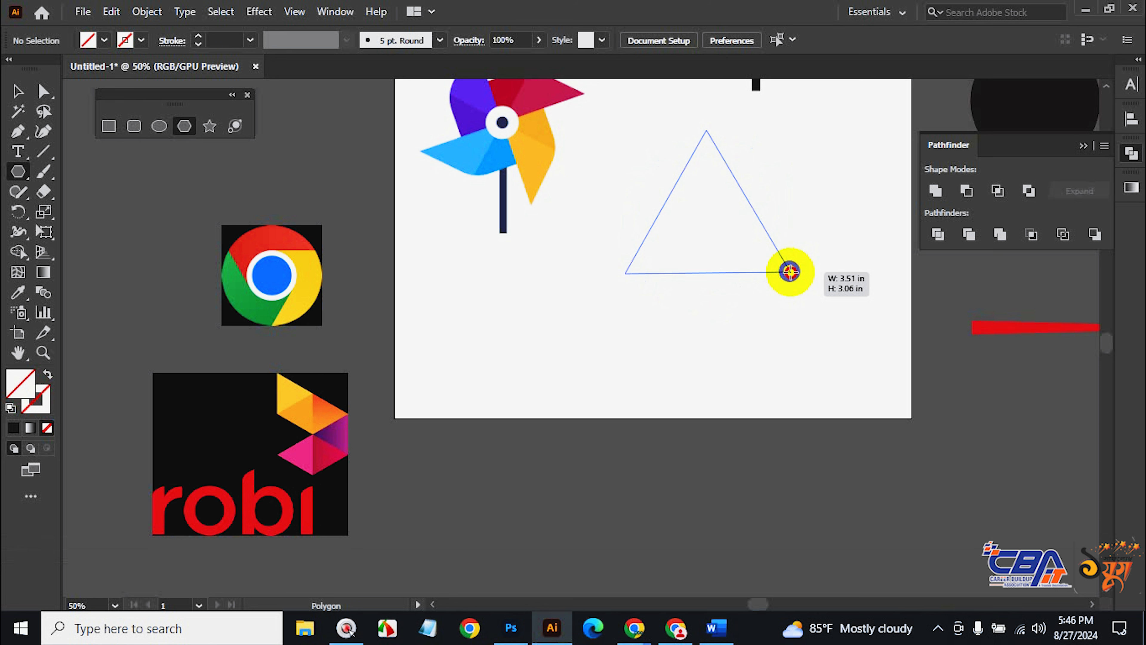
{"action": "left_click_drag", "start_coordinate": [790, 271], "coordinate": [789, 271]}
{"action": "left_click_drag", "start_coordinate": [790, 271], "coordinate": [763, 230]}
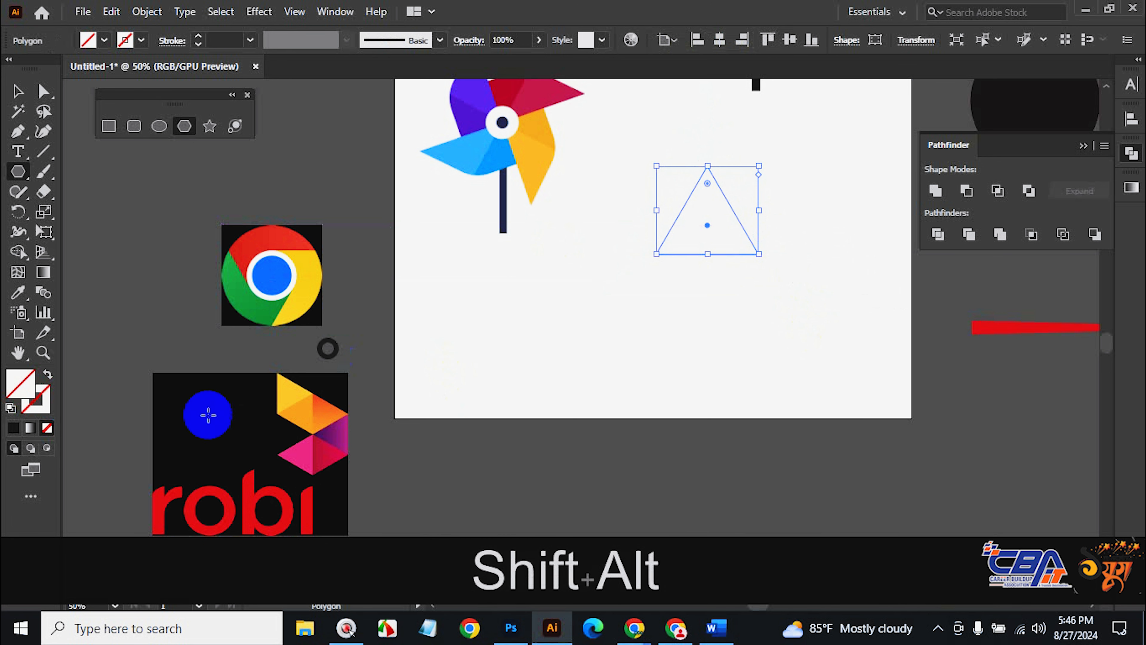
Fill the new triangle with the solid black color 231f20 and deselect it.
{"action": "left_click", "coordinate": [23, 436]}
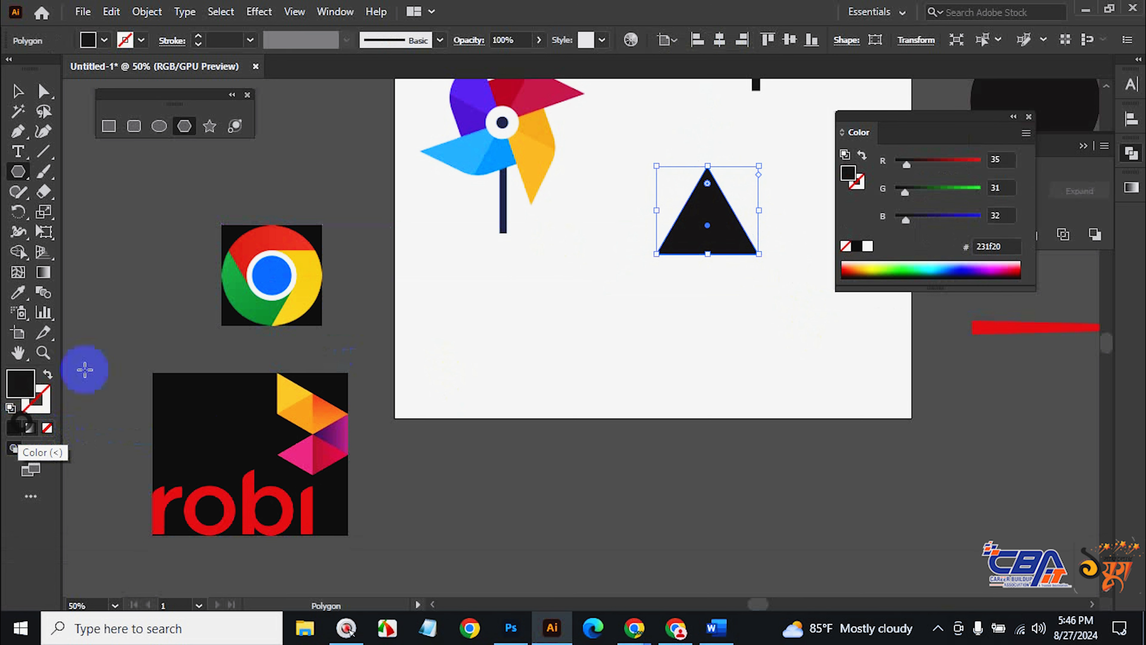
{"action": "left_click", "coordinate": [17, 91]}
{"action": "left_click", "coordinate": [742, 328]}
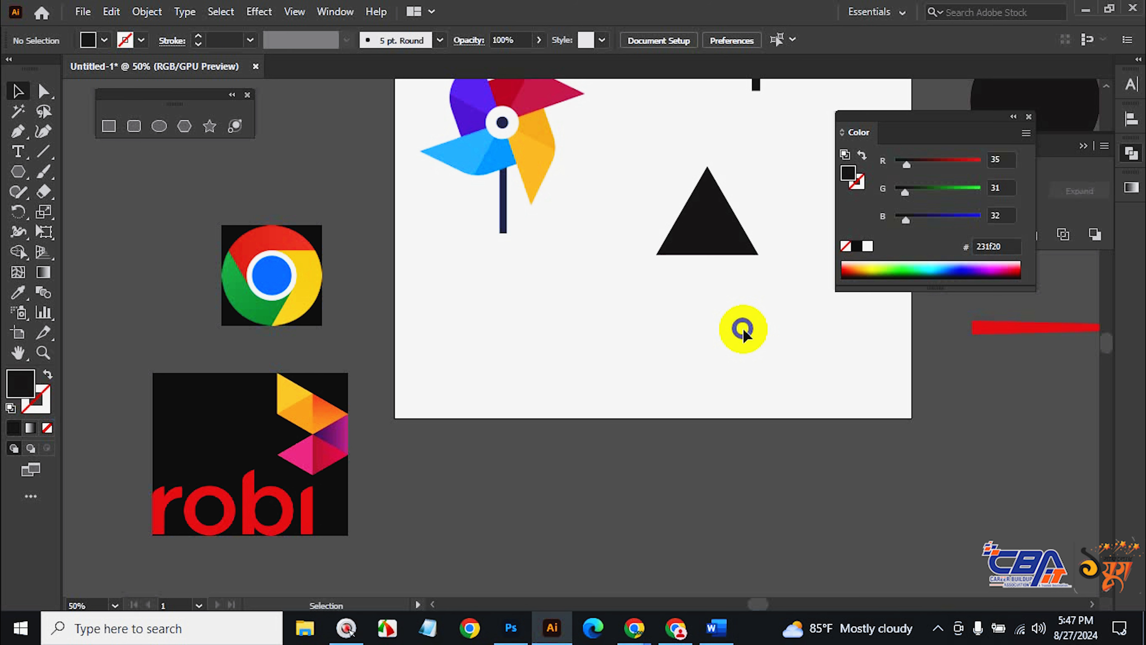
Rotate the black triangle 90° clockwise so it points right, and reposition it in the lower middle of the artboard.
{"action": "left_click_drag", "start_coordinate": [729, 218], "coordinate": [665, 291]}
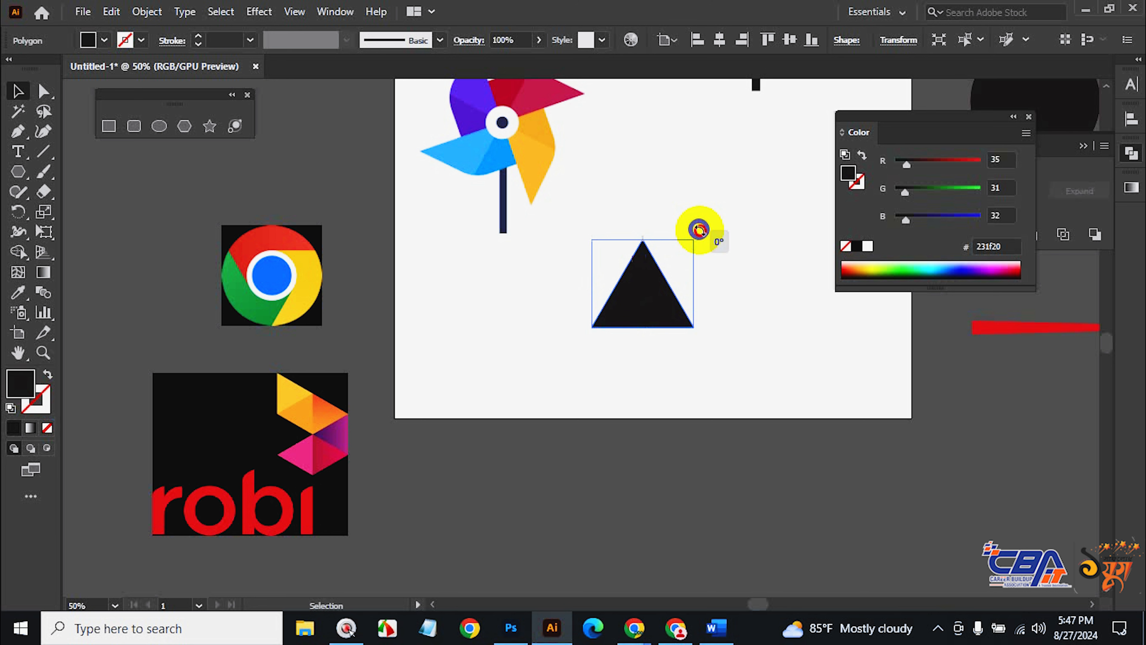
{"action": "left_click_drag", "start_coordinate": [698, 230], "coordinate": [737, 391]}
{"action": "left_click_drag", "start_coordinate": [638, 298], "coordinate": [678, 298]}
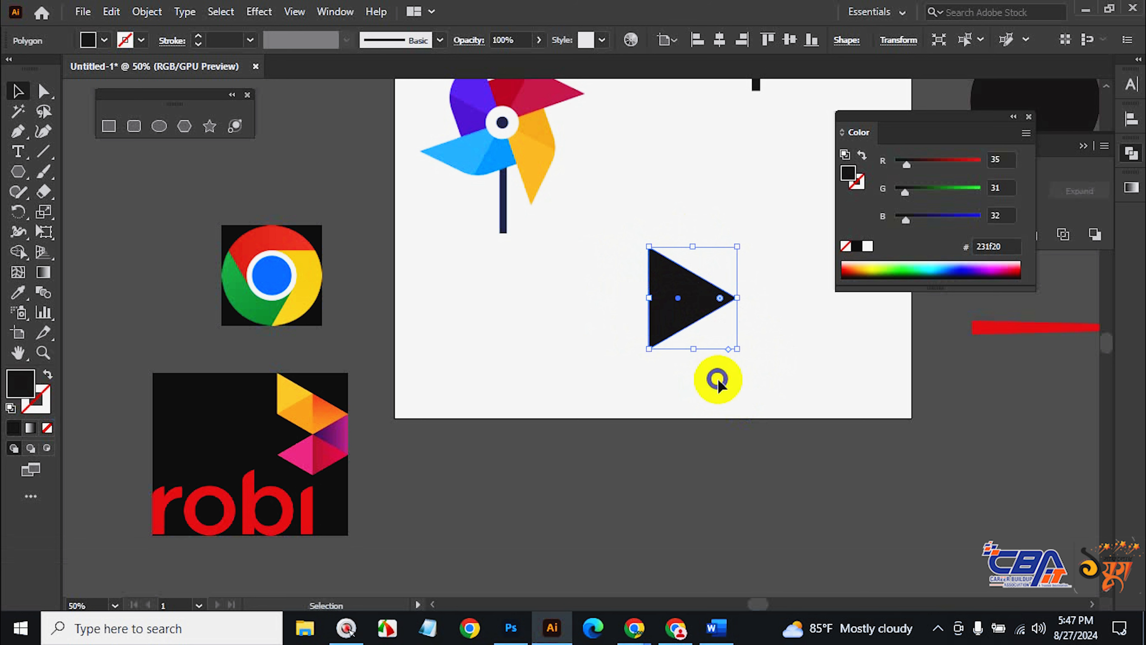
{"action": "left_click_drag", "start_coordinate": [692, 299], "coordinate": [655, 307]}
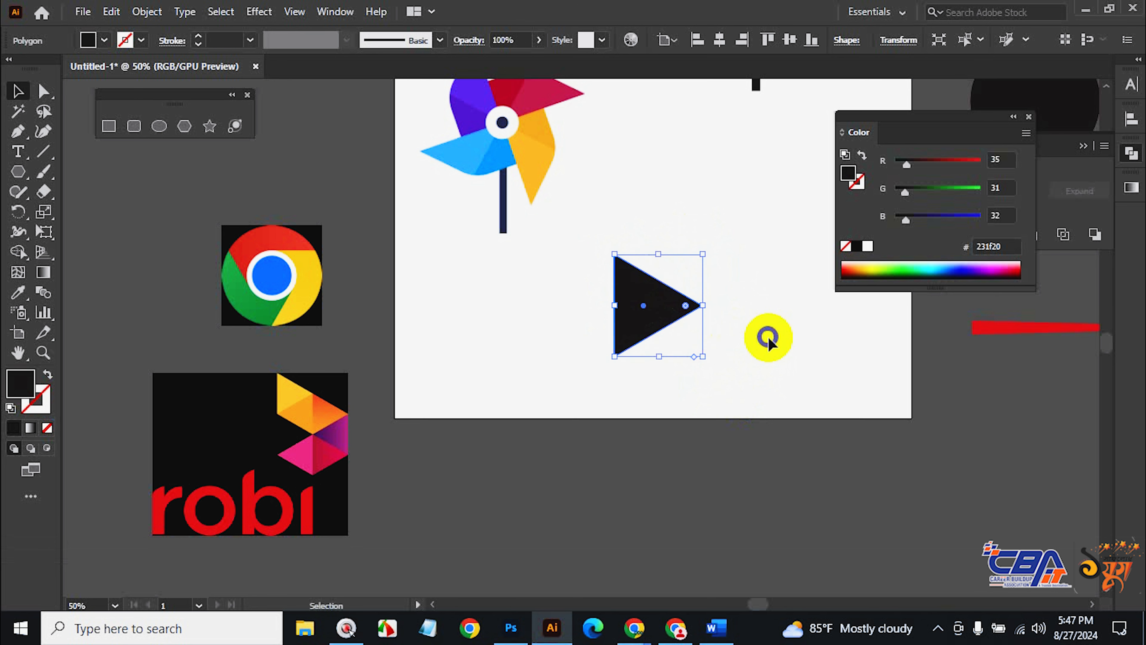
{"action": "left_click", "coordinate": [767, 336]}
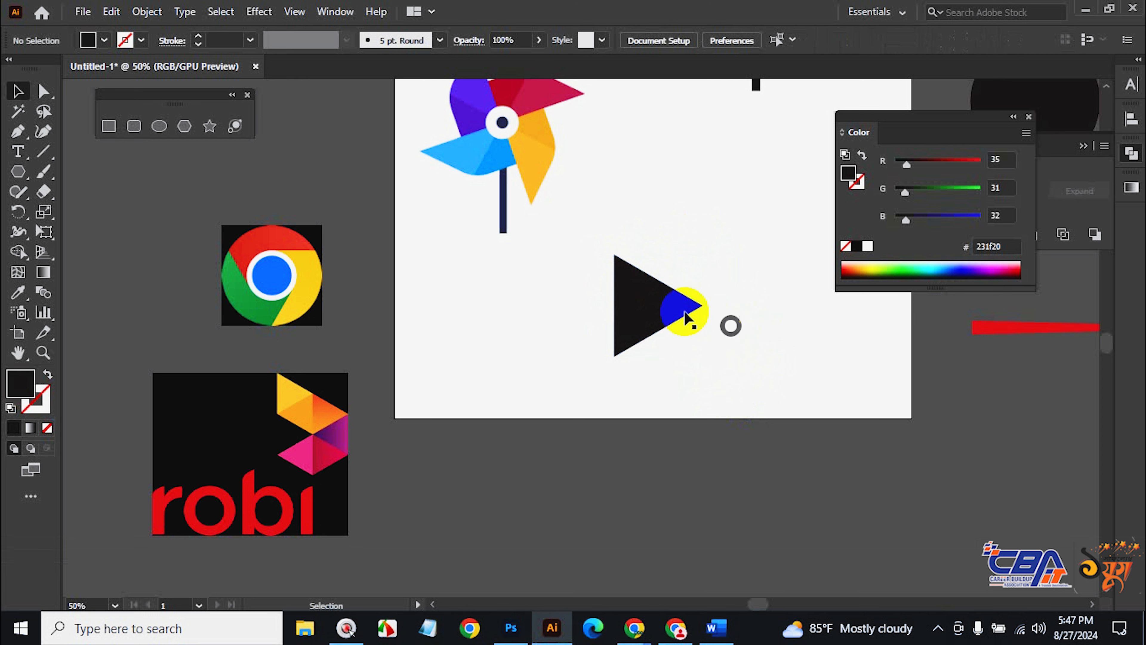
Open the Rotate options for the black triangle with its right-pointing tip as the rotation center.
{"action": "left_click", "coordinate": [659, 303]}
{"action": "left_click", "coordinate": [18, 210]}
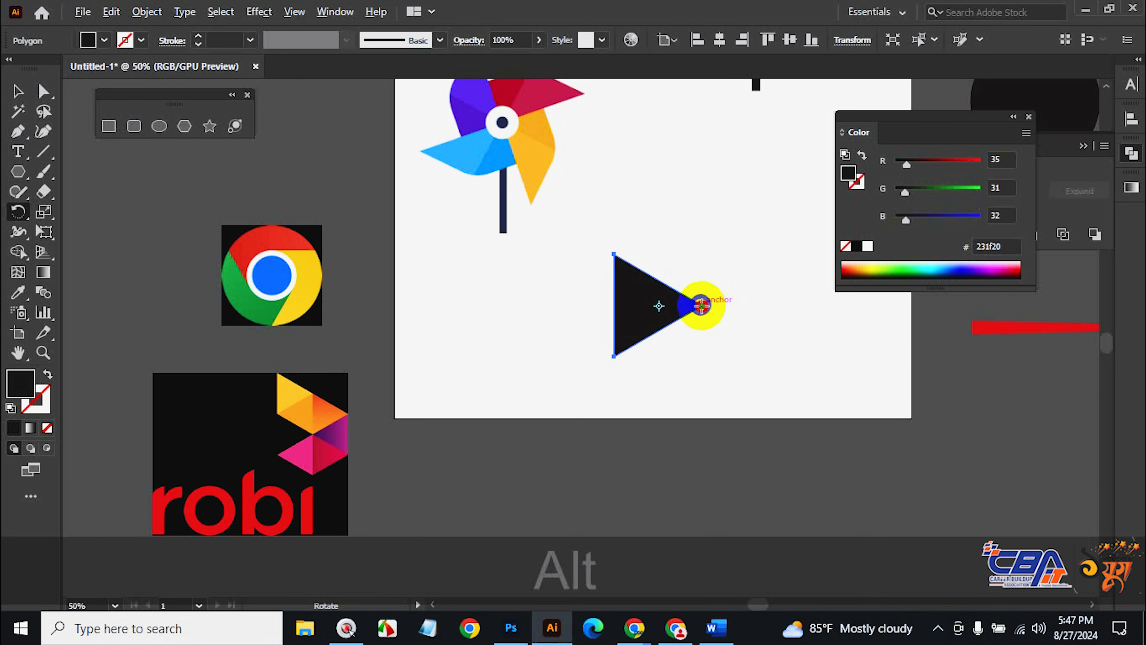
{"action": "left_click", "coordinate": [701, 306], "text": "alt"}
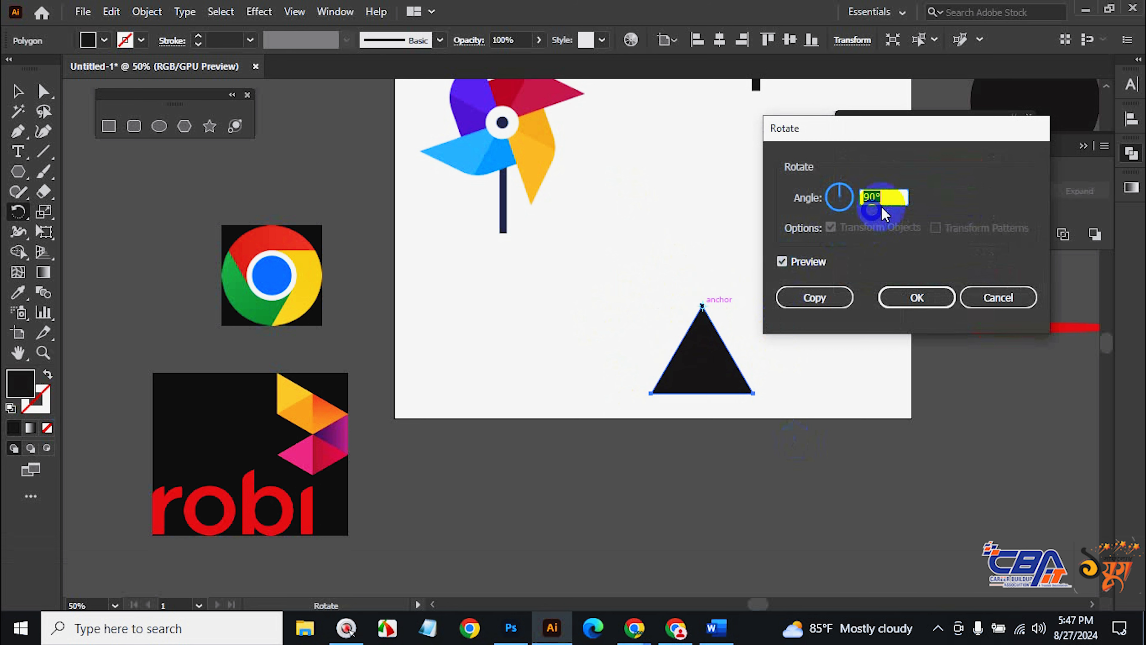
Create a rotated copy of the black triangle about its top anchor at 360/6 degrees and repeat it four times to form a hexagon.
{"action": "left_click_drag", "start_coordinate": [887, 197], "coordinate": [860, 197]}
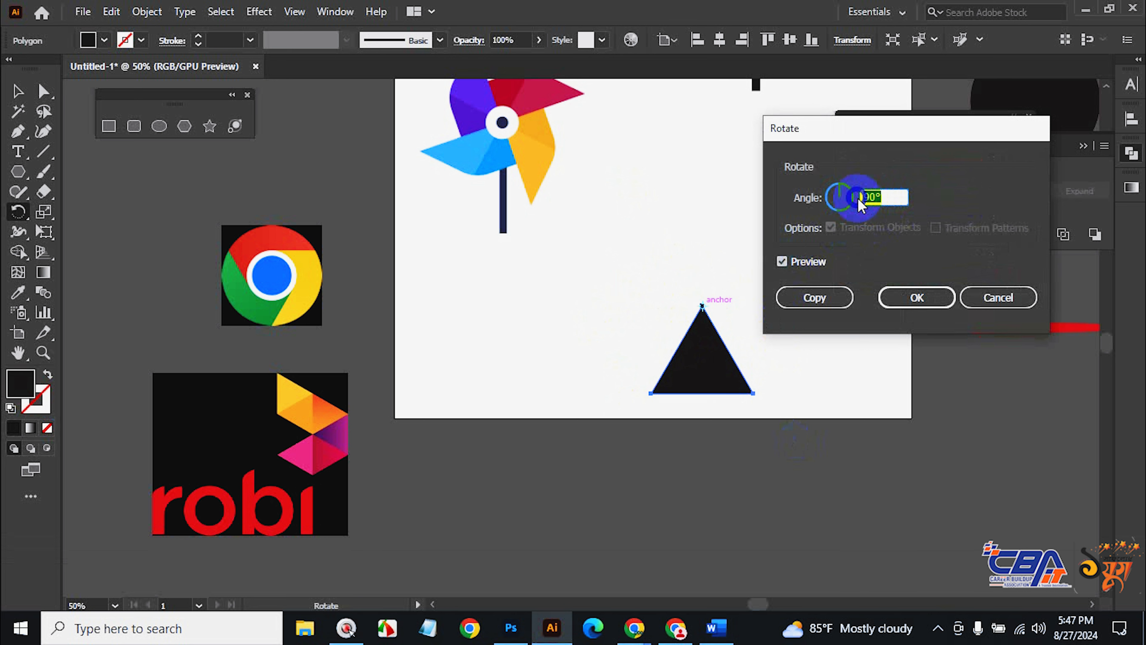
{"action": "type", "text": "360"}
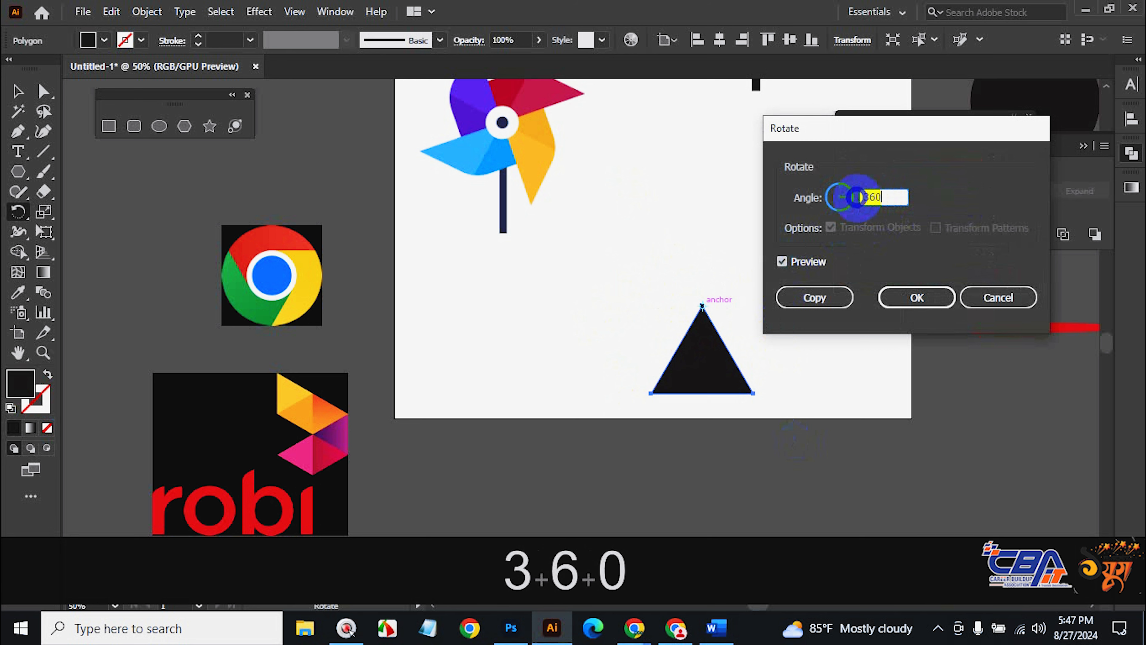
{"action": "type", "text": "/6"}
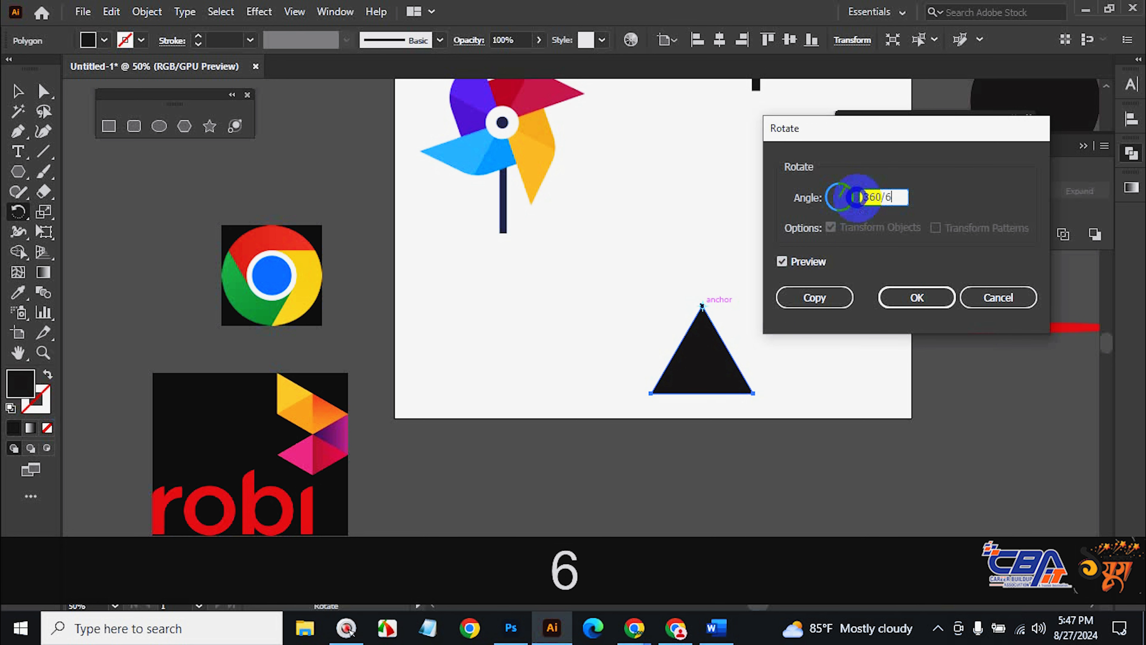
{"action": "left_click", "coordinate": [816, 296]}
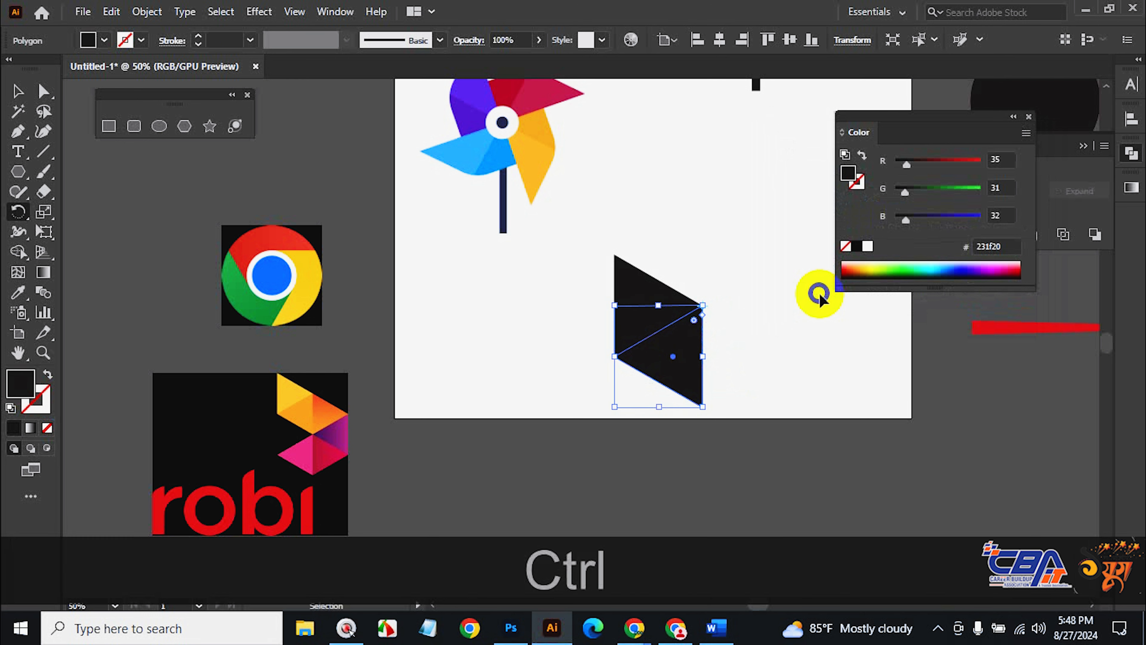
{"action": "key", "text": "ctrl+d"}
{"action": "key", "text": "ctrl+d"}
{"action": "key", "text": "ctrl+d"}
{"action": "key", "text": "ctrl+d"}
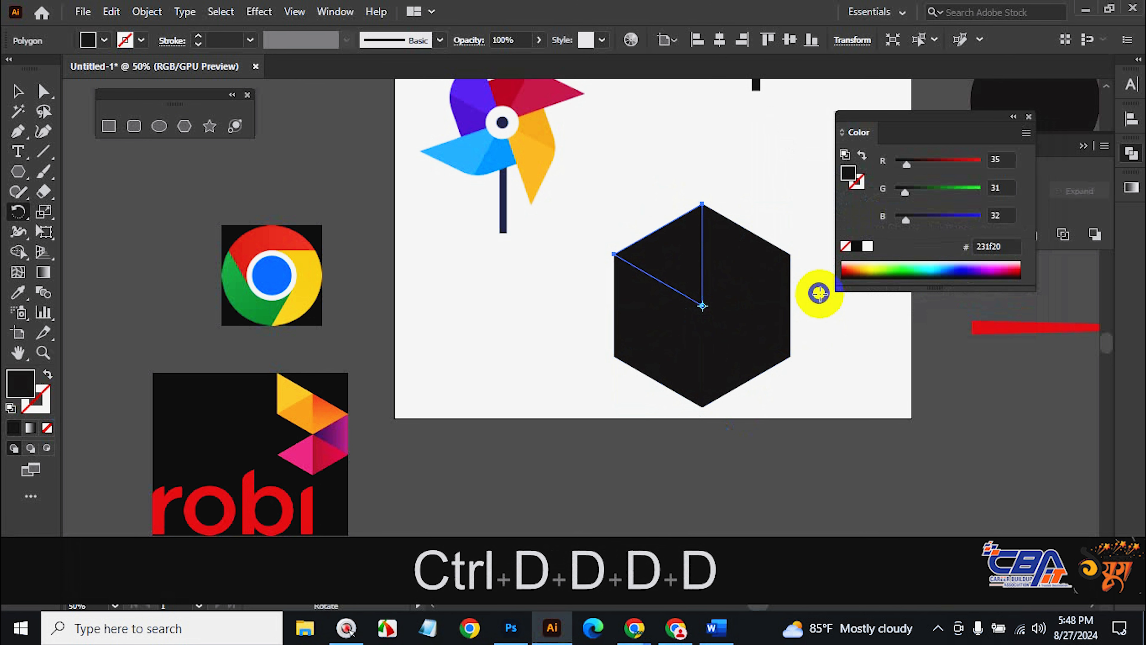
{"action": "left_click", "coordinate": [17, 93]}
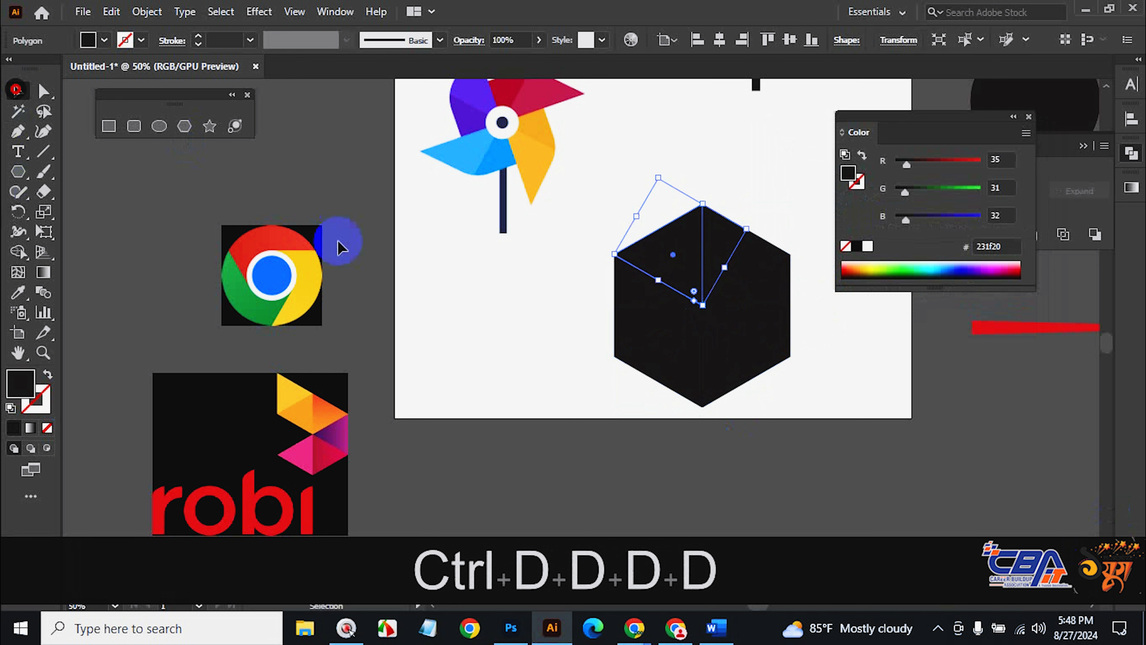
{"action": "left_click", "coordinate": [643, 332]}
{"action": "left_click", "coordinate": [655, 310]}
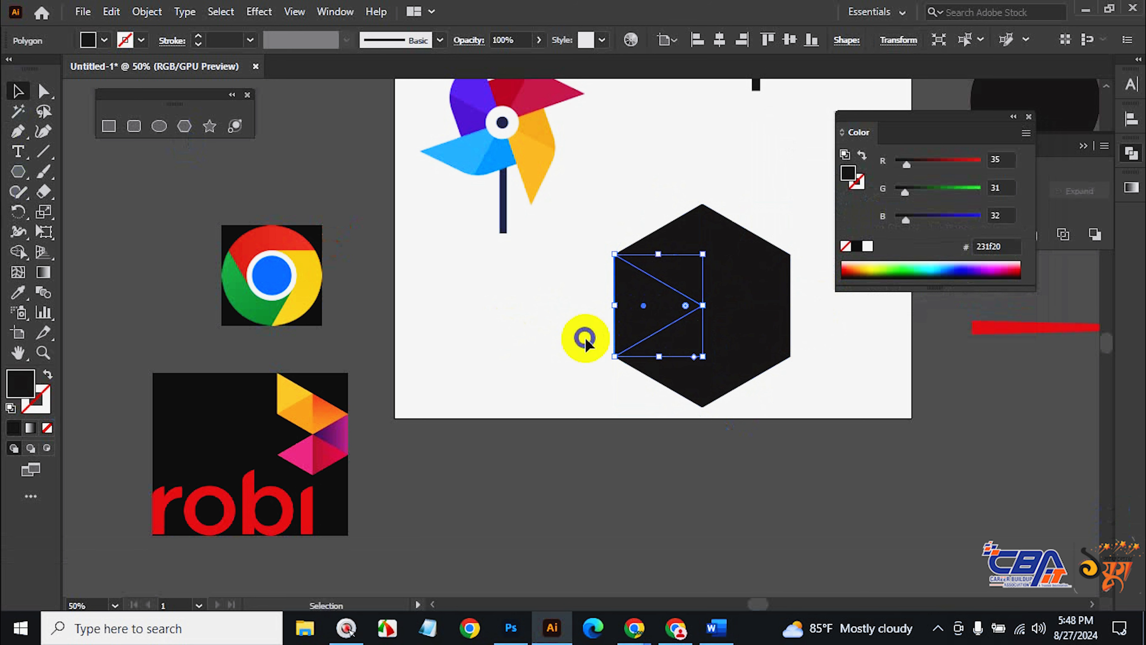
{"action": "left_click", "coordinate": [19, 211]}
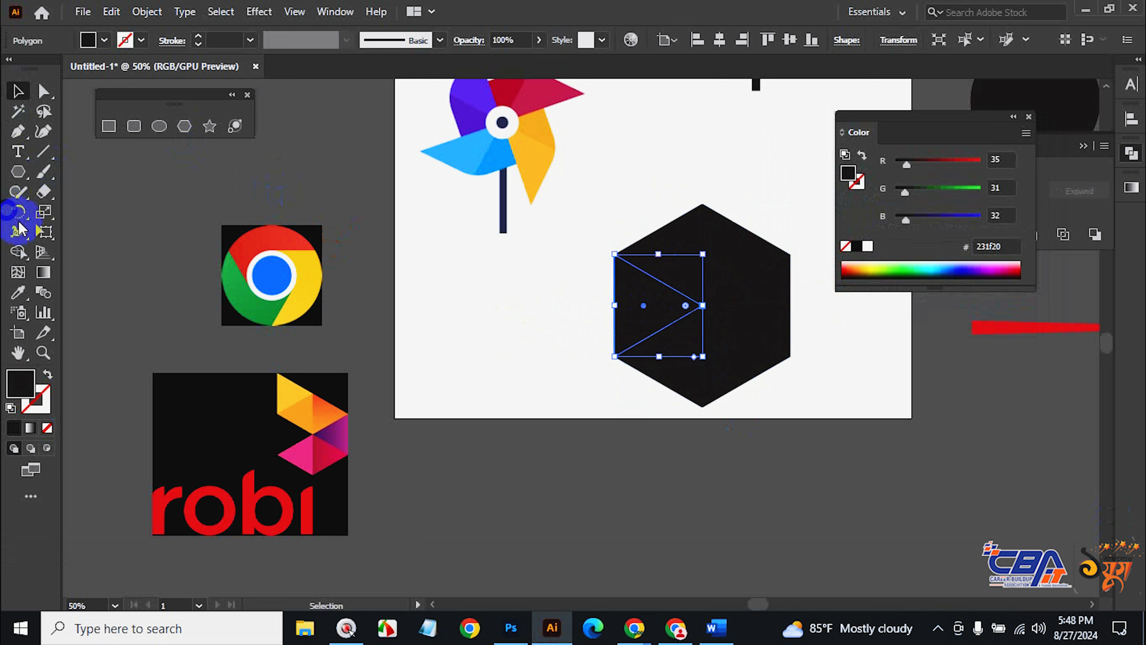
{"action": "left_click", "coordinate": [94, 212]}
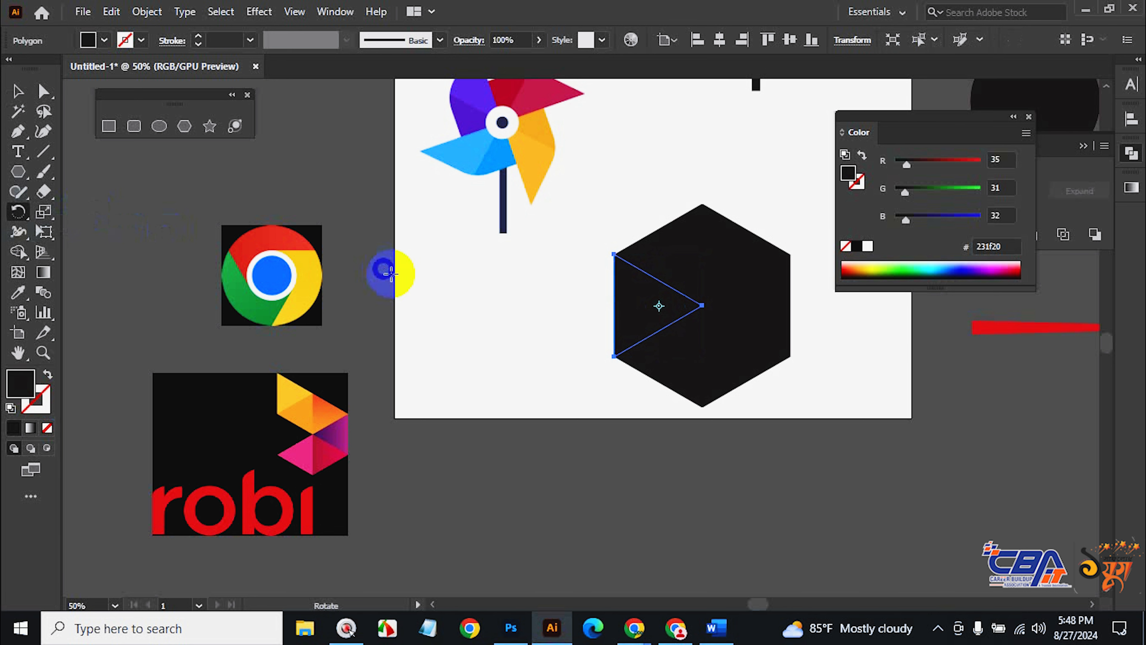
{"action": "left_click", "coordinate": [658, 306]}
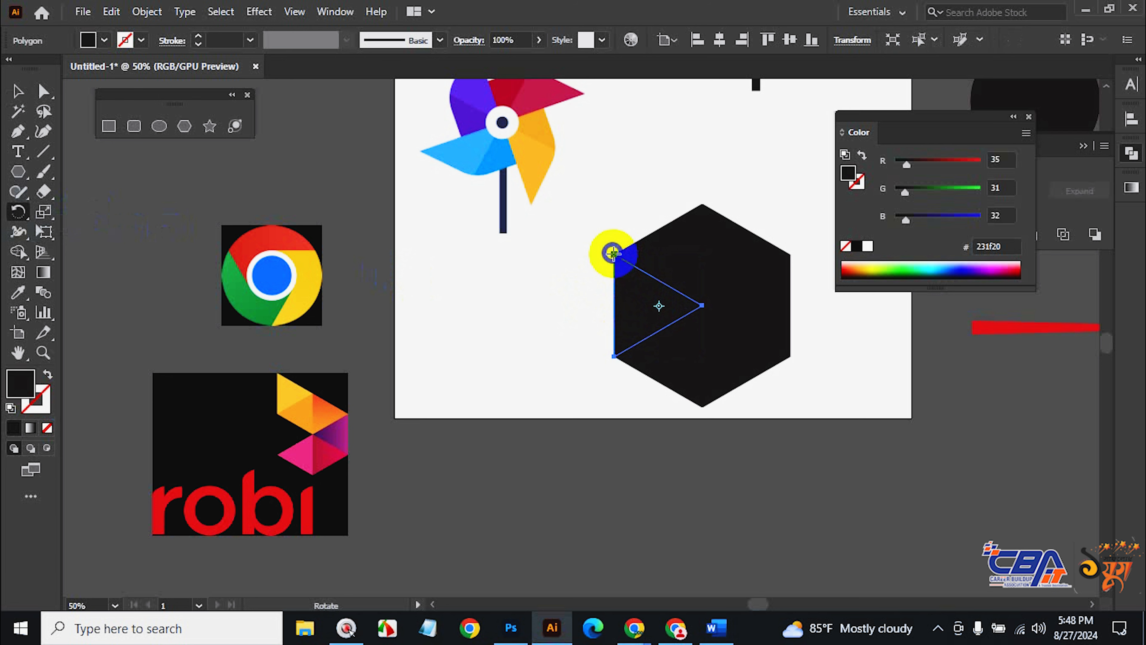
{"action": "left_click", "coordinate": [613, 254], "text": "alt"}
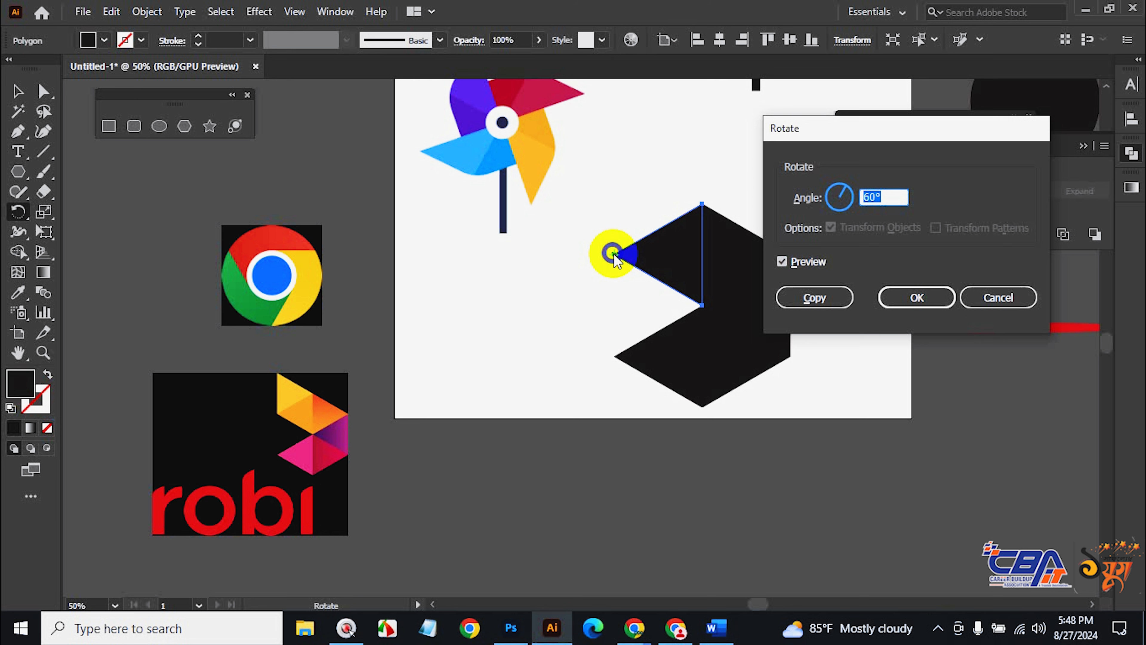
{"action": "left_click", "coordinate": [998, 297]}
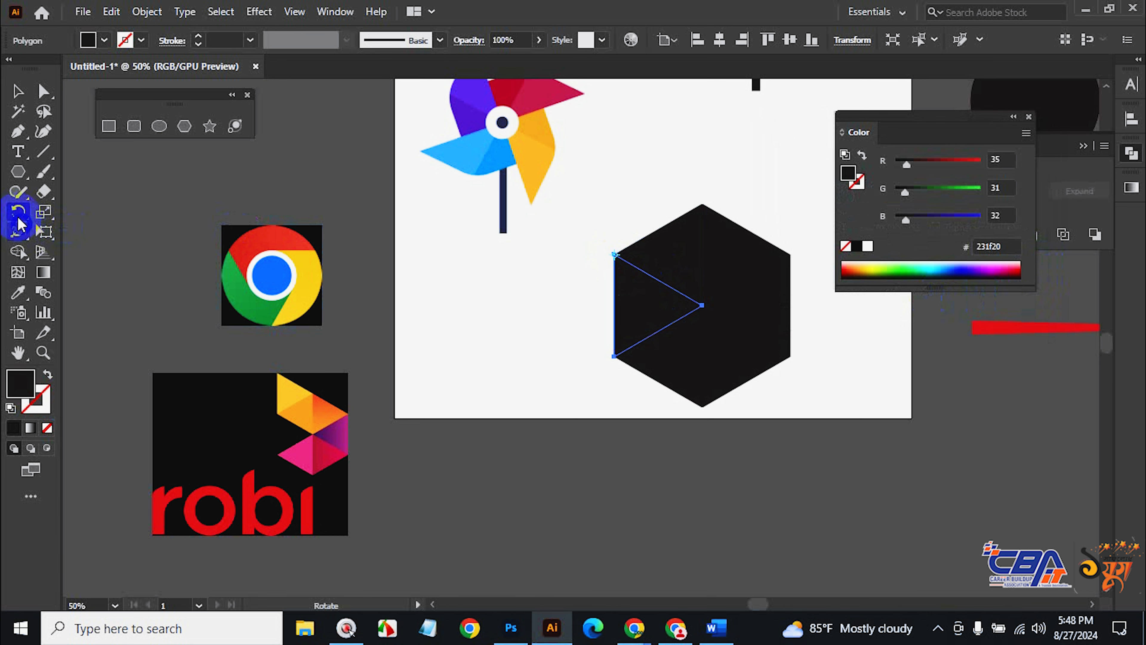
Reflect a copy of the hexagon's left triangle across the horizontal axis through its upper outer anchor.
{"action": "left_click_drag", "start_coordinate": [18, 219], "coordinate": [101, 232]}
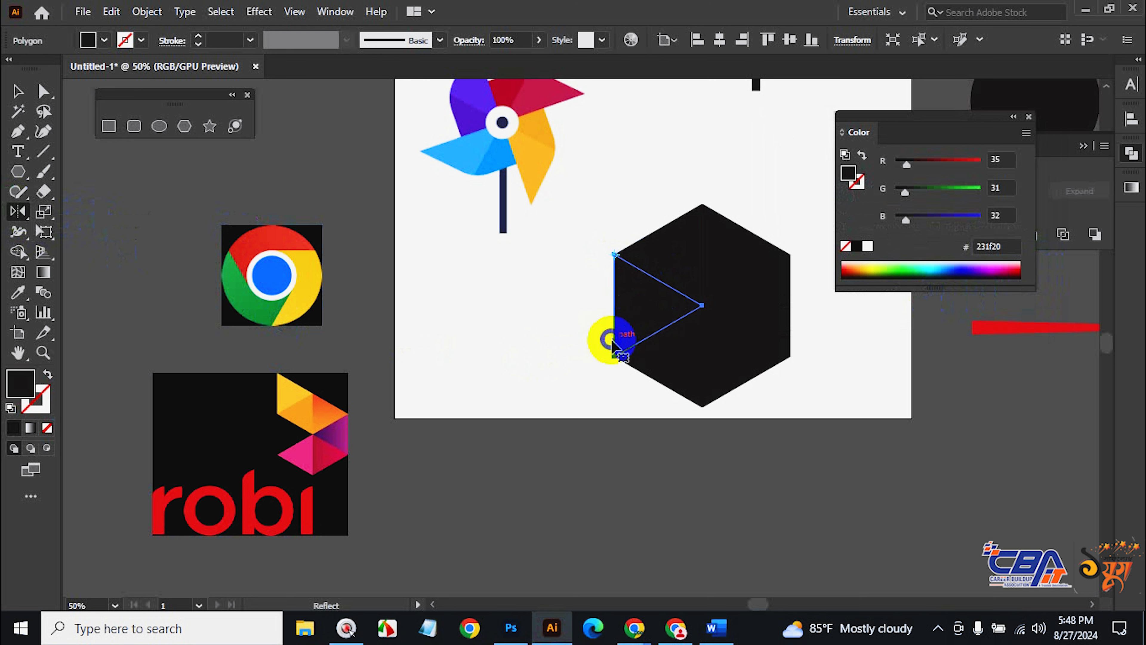
{"action": "key", "text": "ctrl+z"}
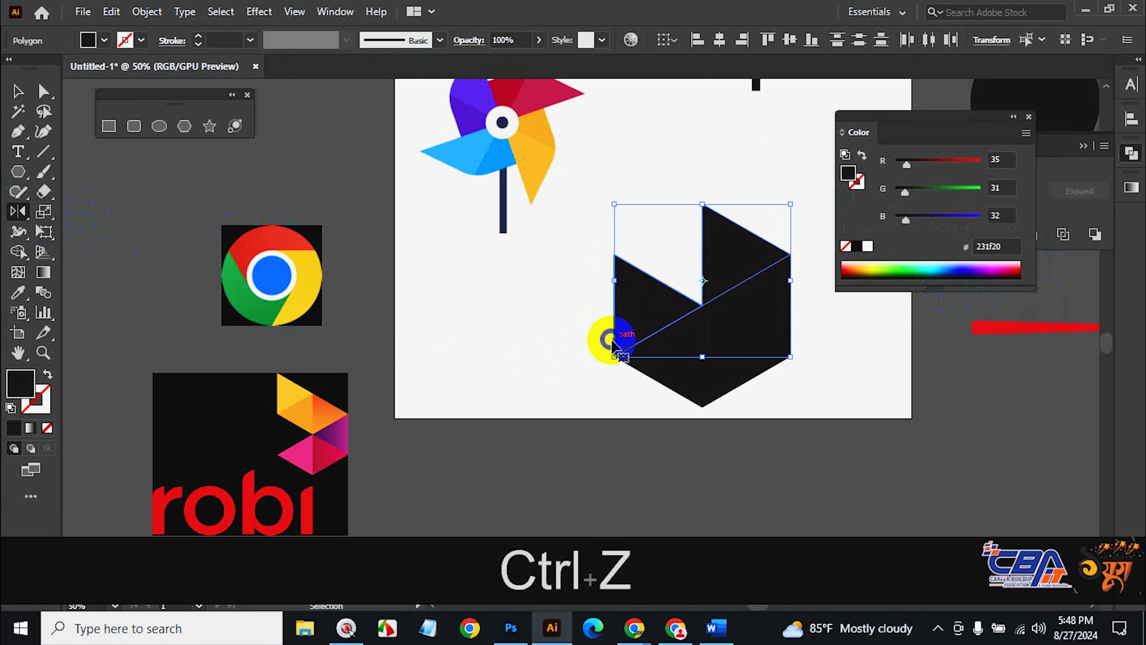
{"action": "key", "text": "ctrl+z"}
{"action": "key", "text": "ctrl+shift+z"}
{"action": "key", "text": "ctrl+shift+z"}
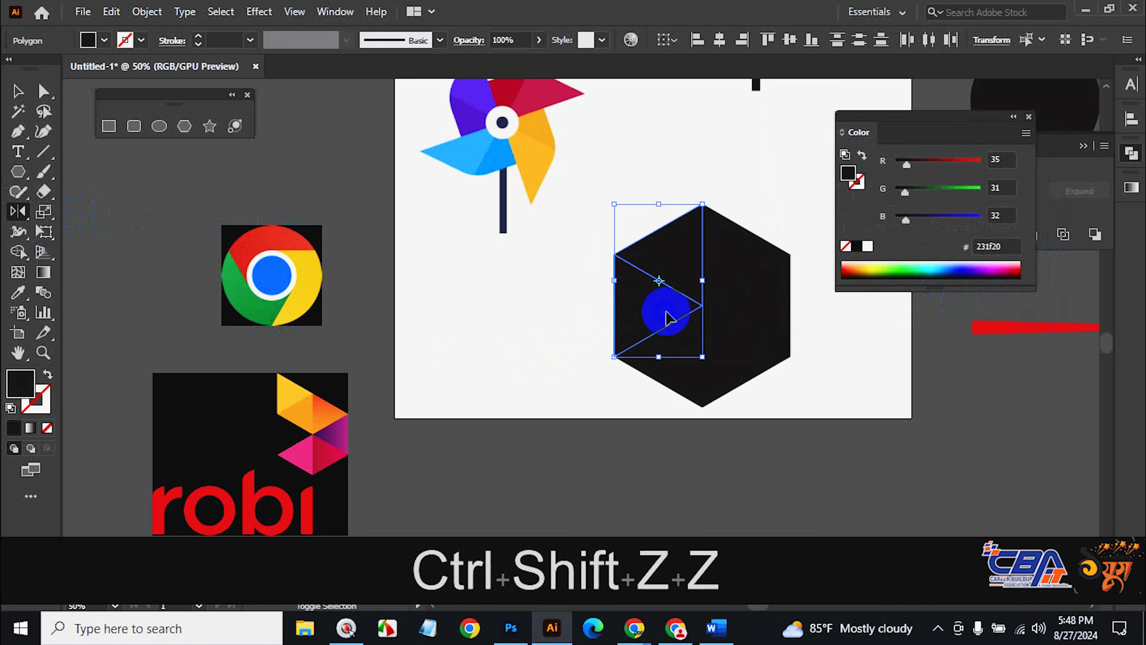
{"action": "left_click", "coordinate": [18, 92]}
{"action": "left_click", "coordinate": [548, 405]}
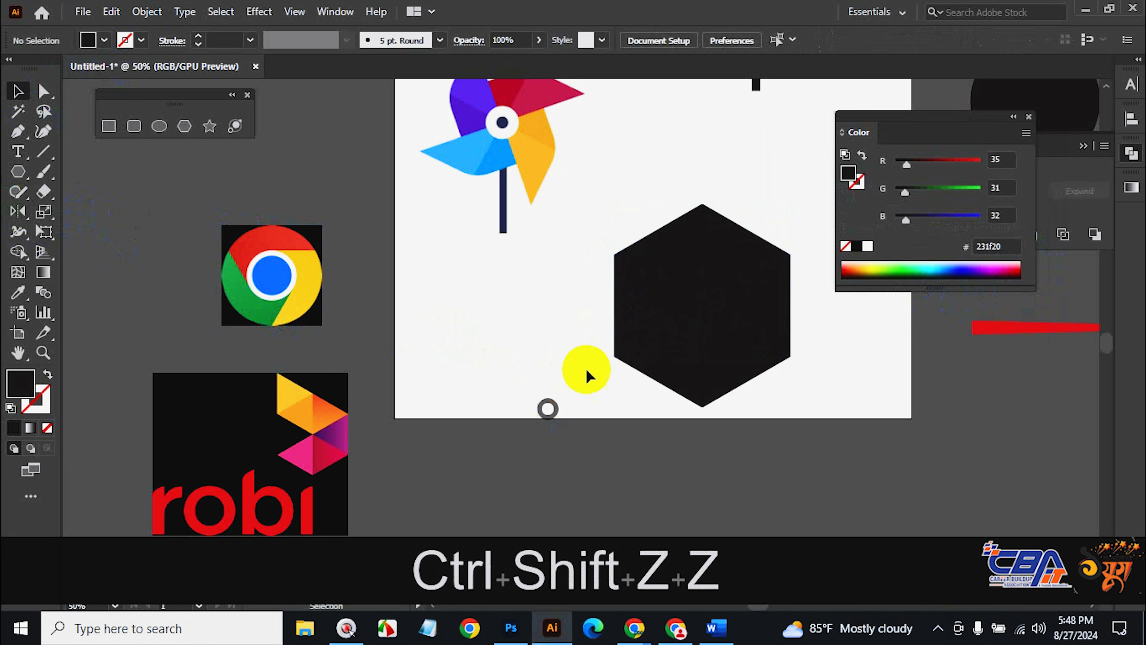
{"action": "left_click", "coordinate": [632, 308]}
{"action": "left_click", "coordinate": [14, 211]}
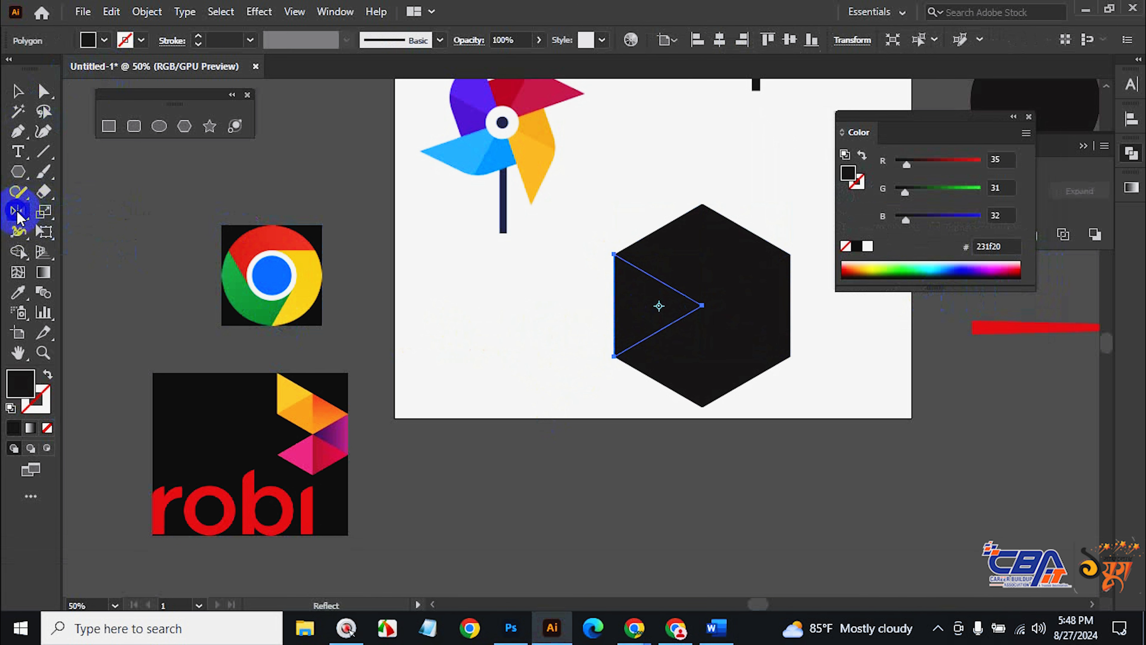
{"action": "left_click_drag", "start_coordinate": [658, 306], "coordinate": [613, 253]}
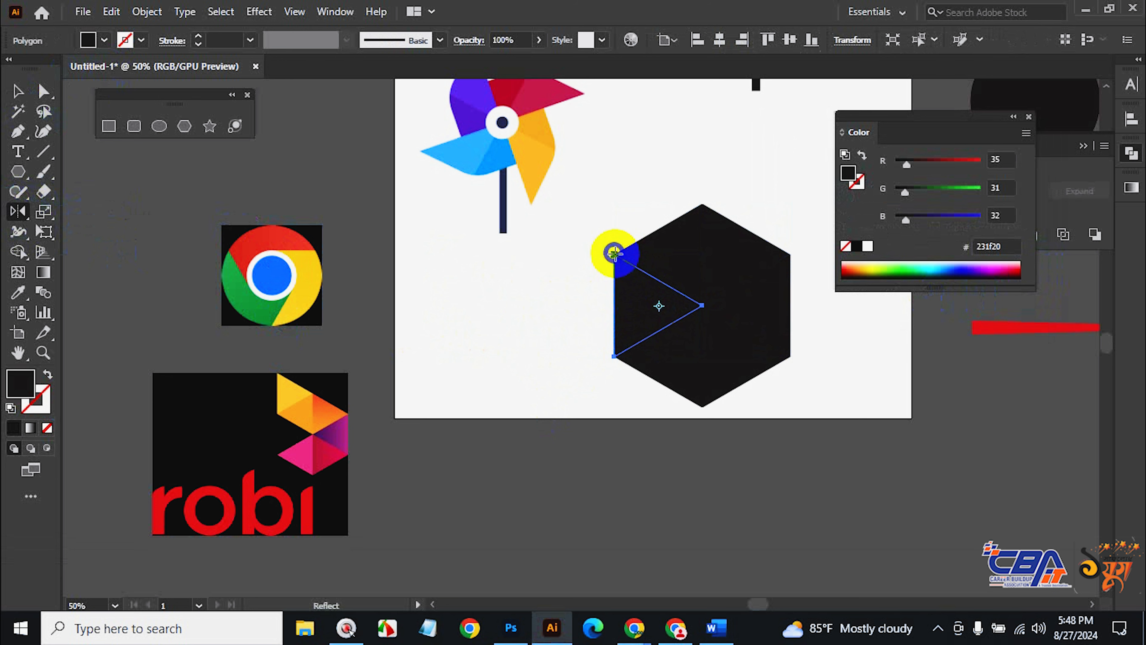
{"action": "left_click", "coordinate": [614, 254], "text": "alt"}
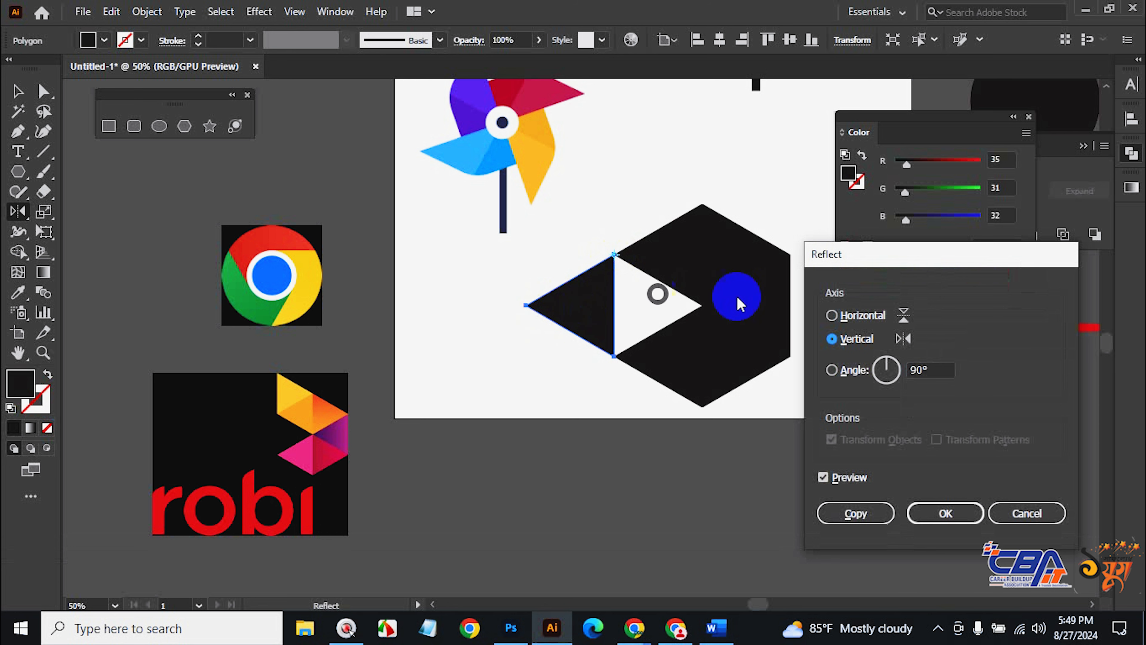
{"action": "left_click", "coordinate": [832, 315]}
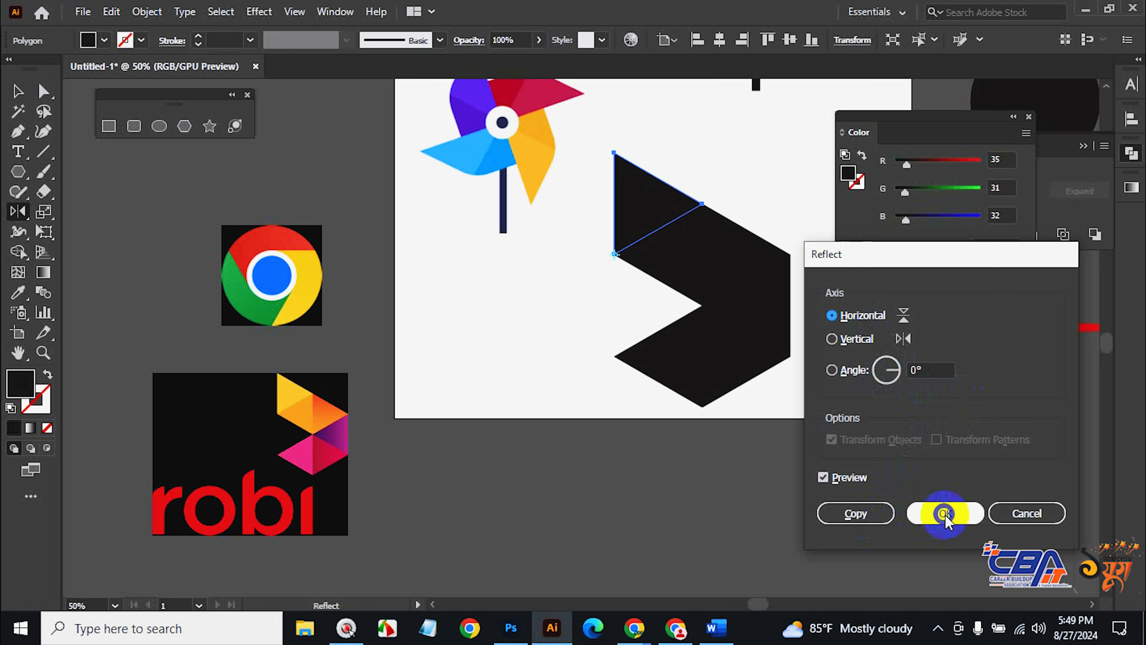
{"action": "left_click", "coordinate": [854, 515]}
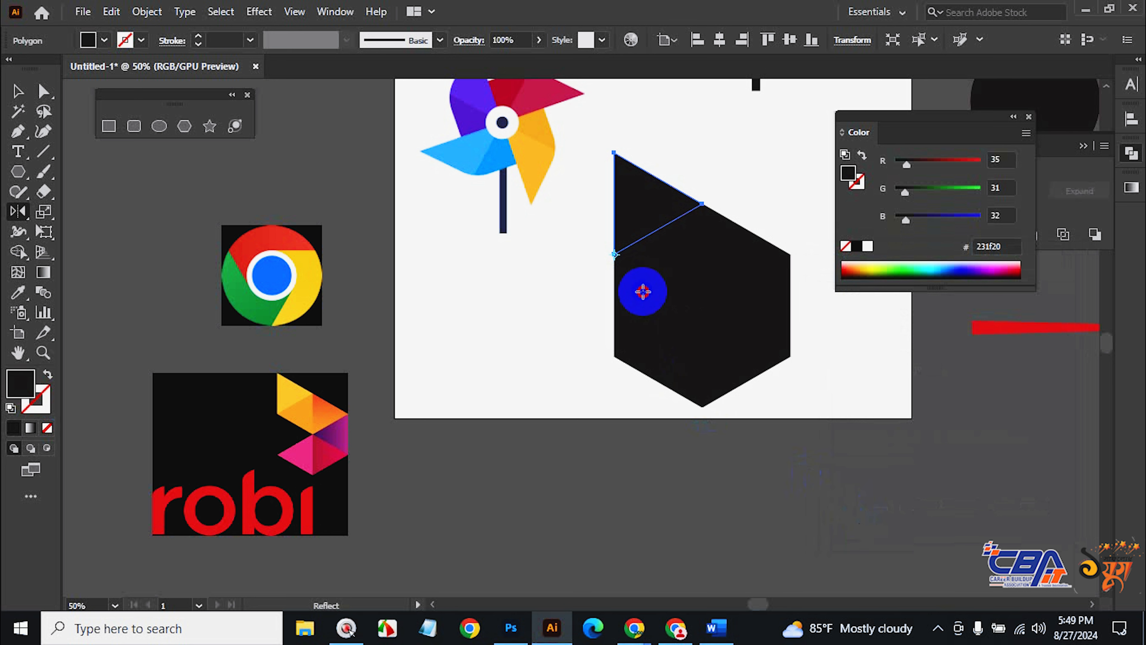
Delete the hexagon's original left triangle and move the robi logo image slightly away from the artboard.
{"action": "left_click", "coordinate": [643, 292]}
{"action": "left_click", "coordinate": [17, 91]}
{"action": "left_click", "coordinate": [532, 309]}
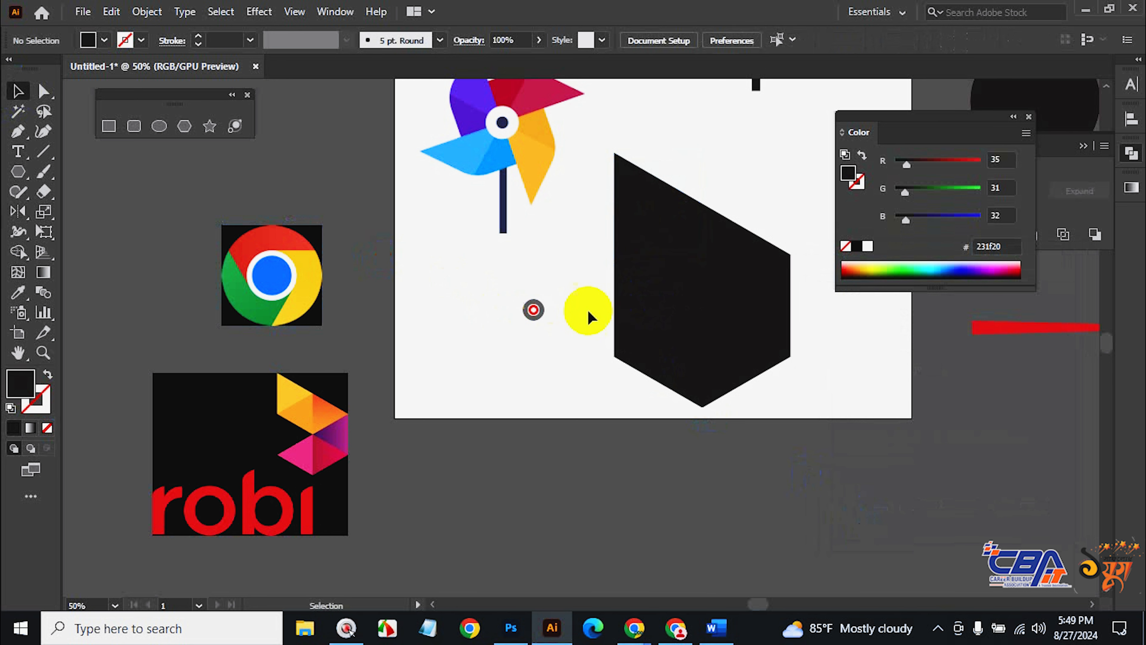
{"action": "left_click", "coordinate": [625, 306]}
{"action": "key", "text": "BackSpace"}
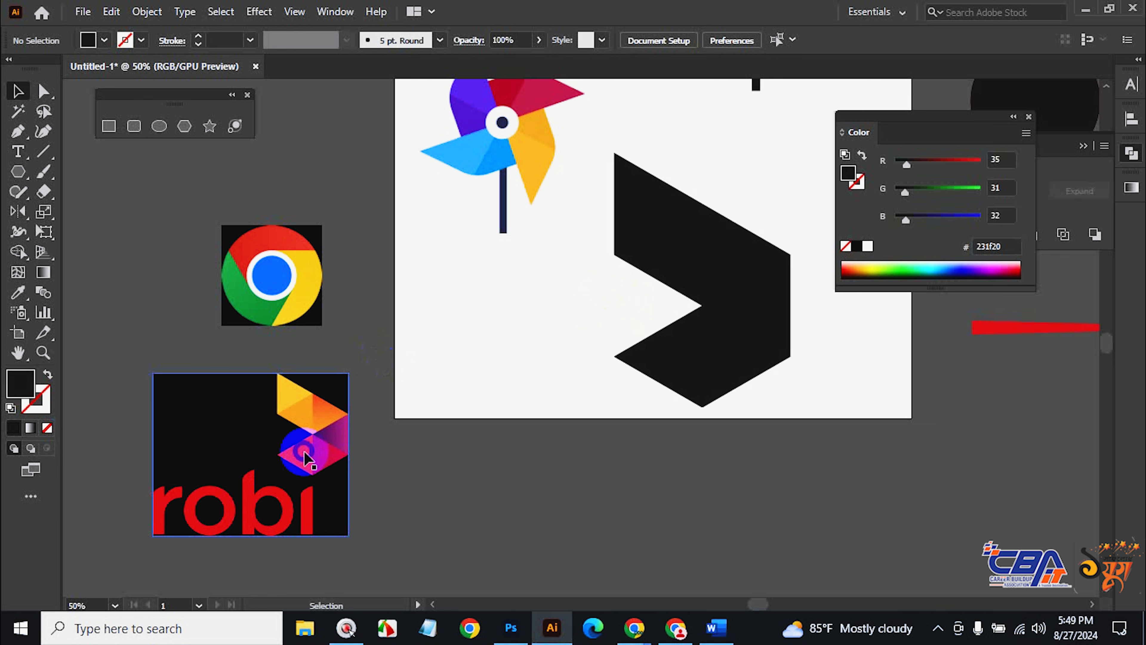
{"action": "left_click_drag", "start_coordinate": [302, 454], "coordinate": [265, 409]}
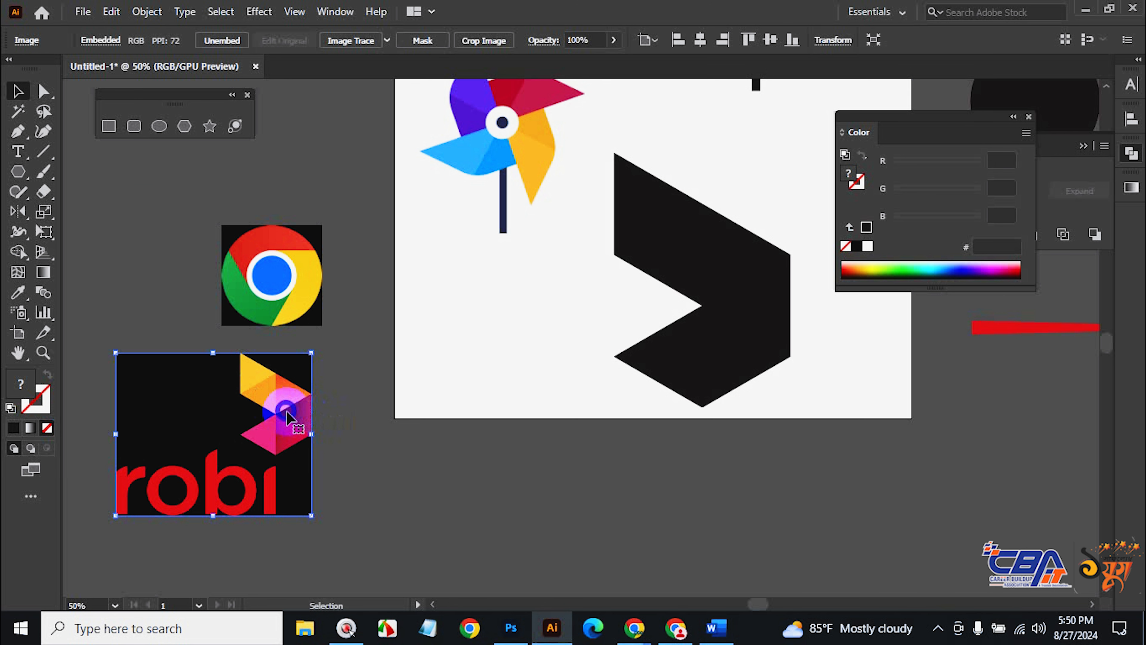
Draw a large black circle with the Ellipse tool on the empty canvas below the artboard.
{"action": "key", "text": "space"}
{"action": "left_click_drag", "start_coordinate": [603, 517], "coordinate": [530, 185]}
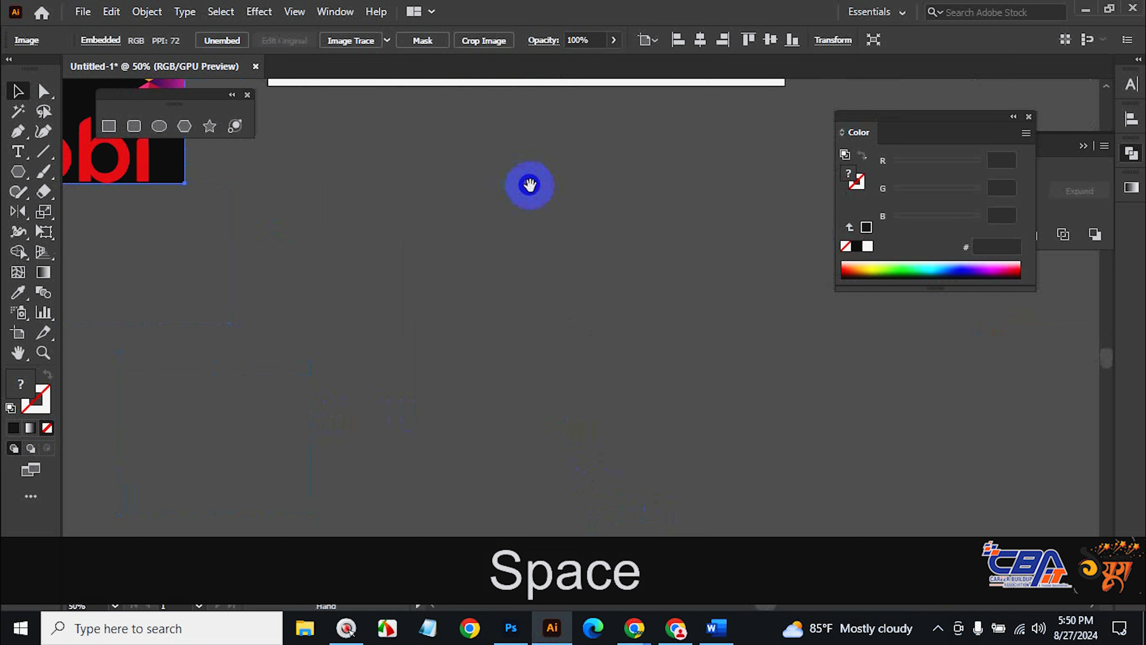
{"action": "left_click", "coordinate": [159, 127]}
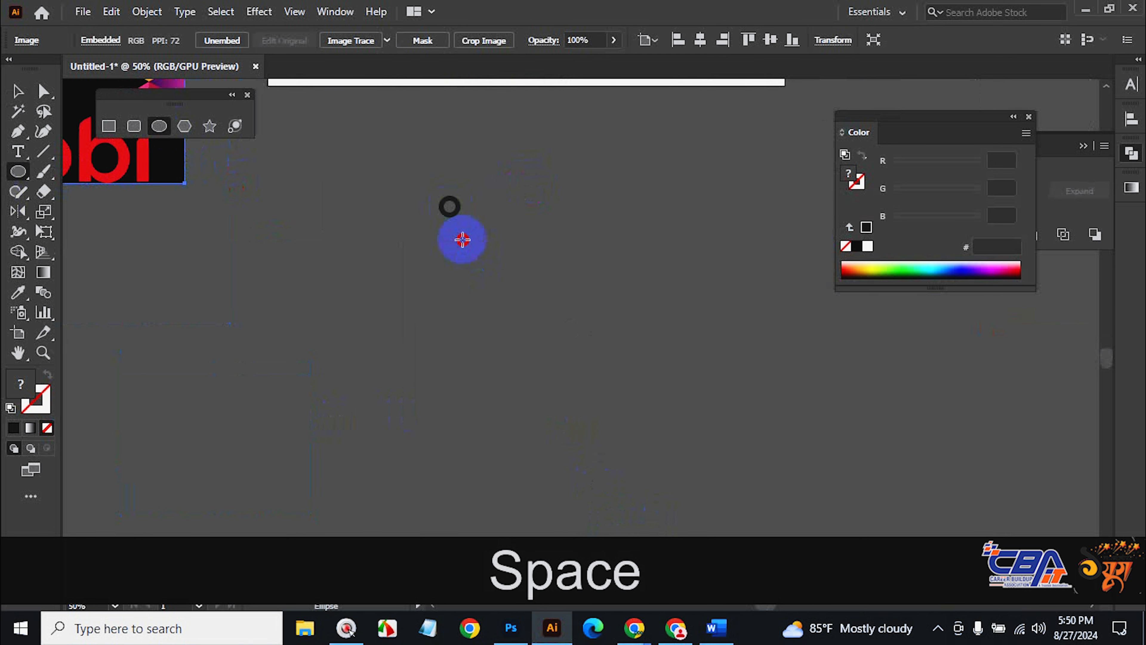
{"action": "left_click_drag", "start_coordinate": [462, 240], "coordinate": [720, 476]}
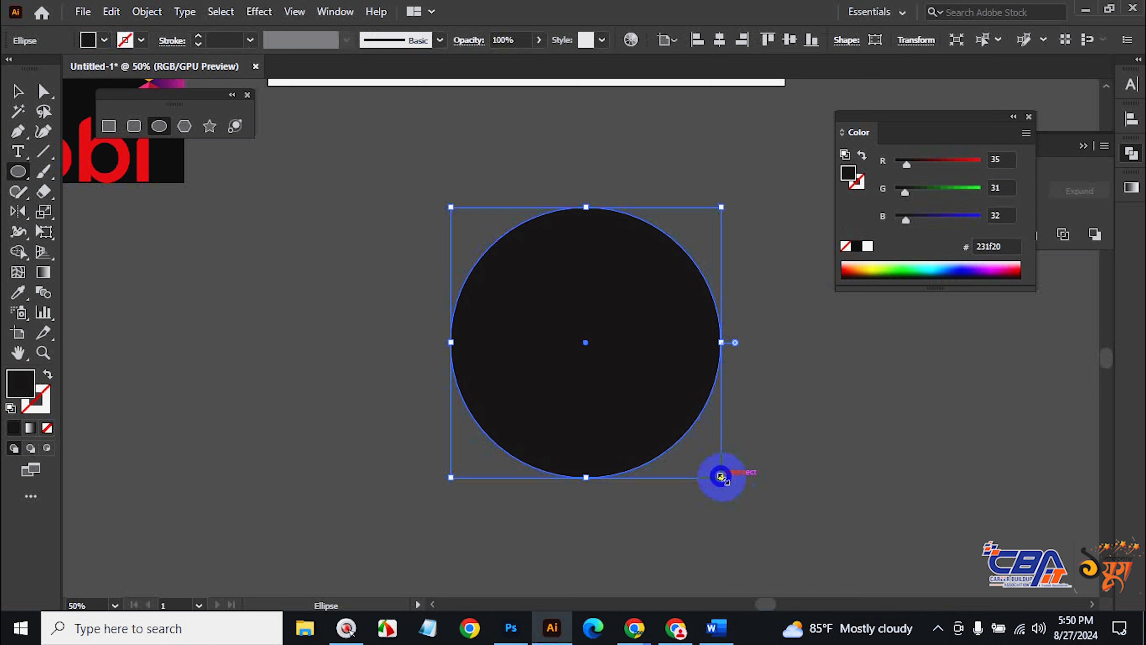
Fill the circle with the default white-to-black linear gradient and keep the Gradient tool active.
{"action": "left_click", "coordinate": [40, 273]}
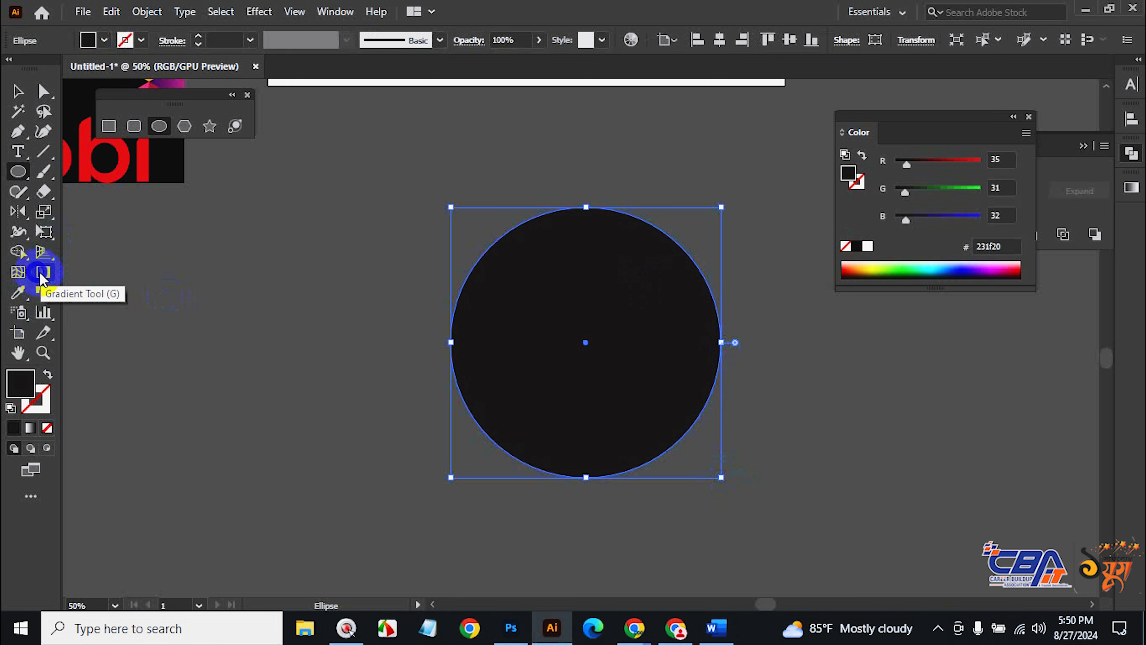
{"action": "left_click", "coordinate": [41, 273]}
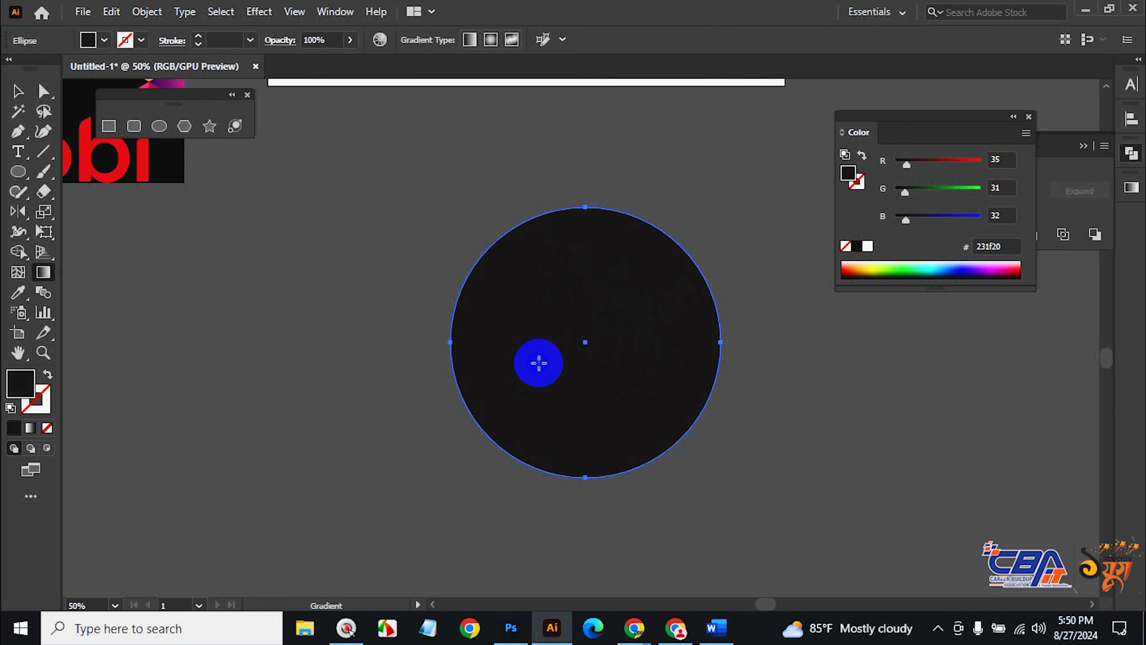
{"action": "left_click", "coordinate": [31, 430]}
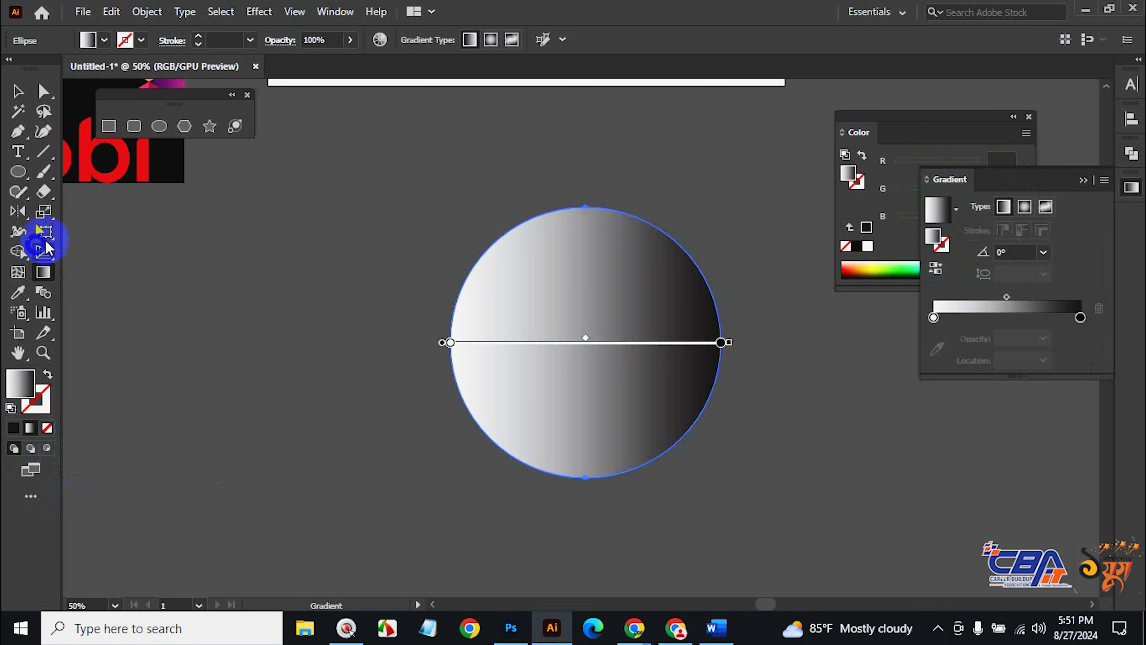
{"action": "left_click", "coordinate": [46, 272]}
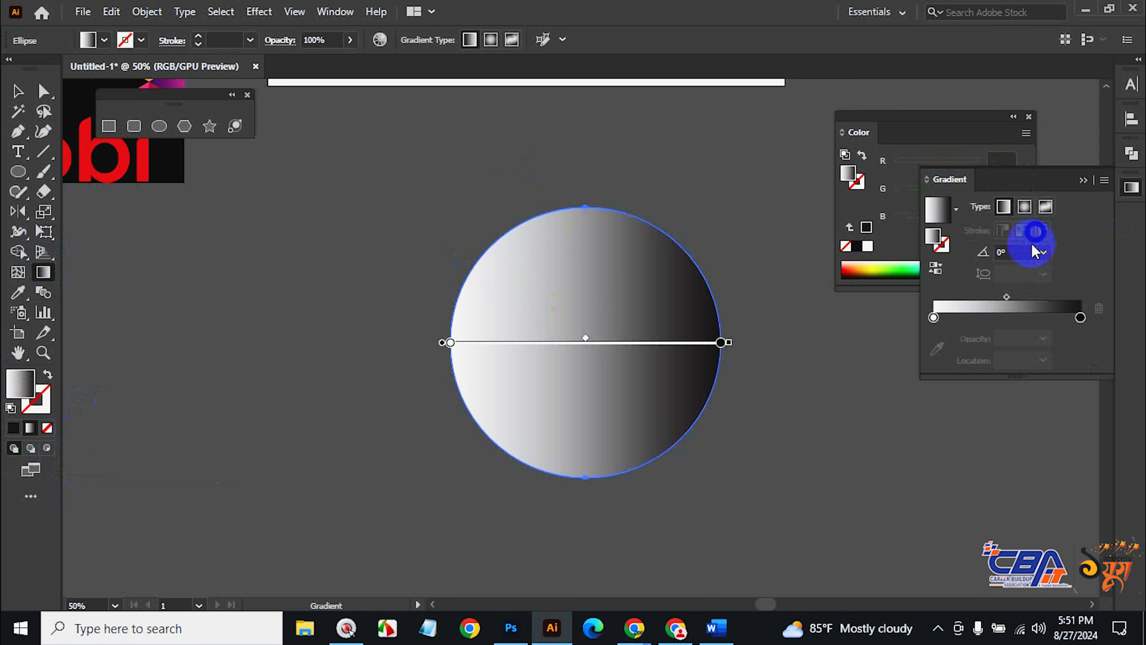
Float the gradient settings in the empty canvas area beside the circle and deselect the circle.
{"action": "left_click", "coordinate": [953, 180]}
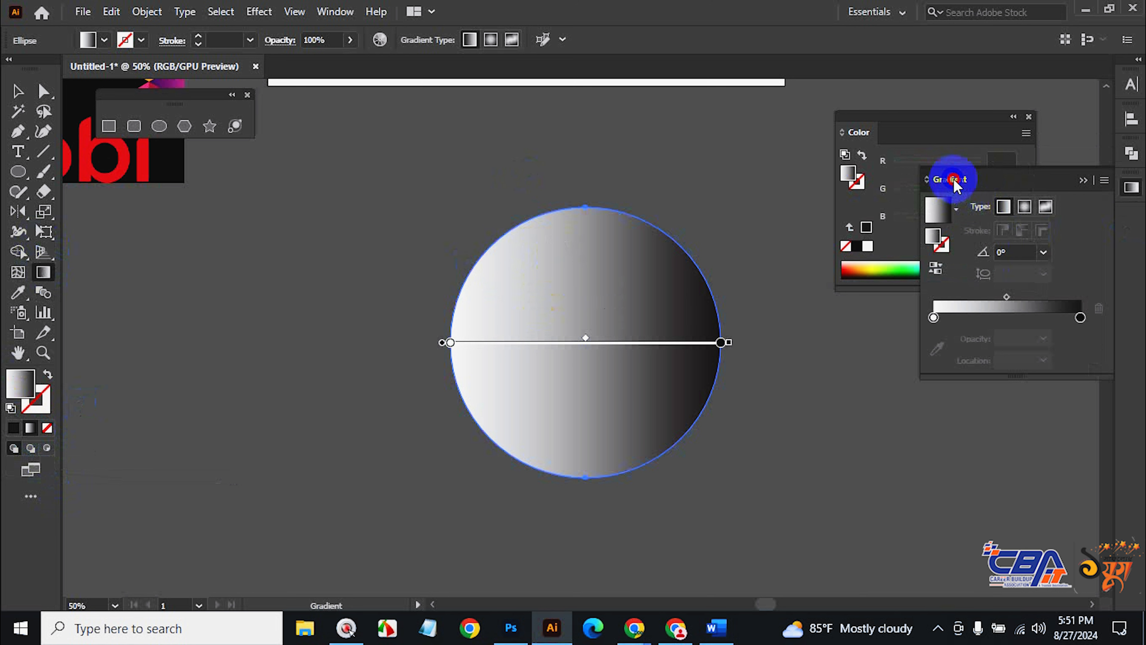
{"action": "left_click", "coordinate": [1131, 188]}
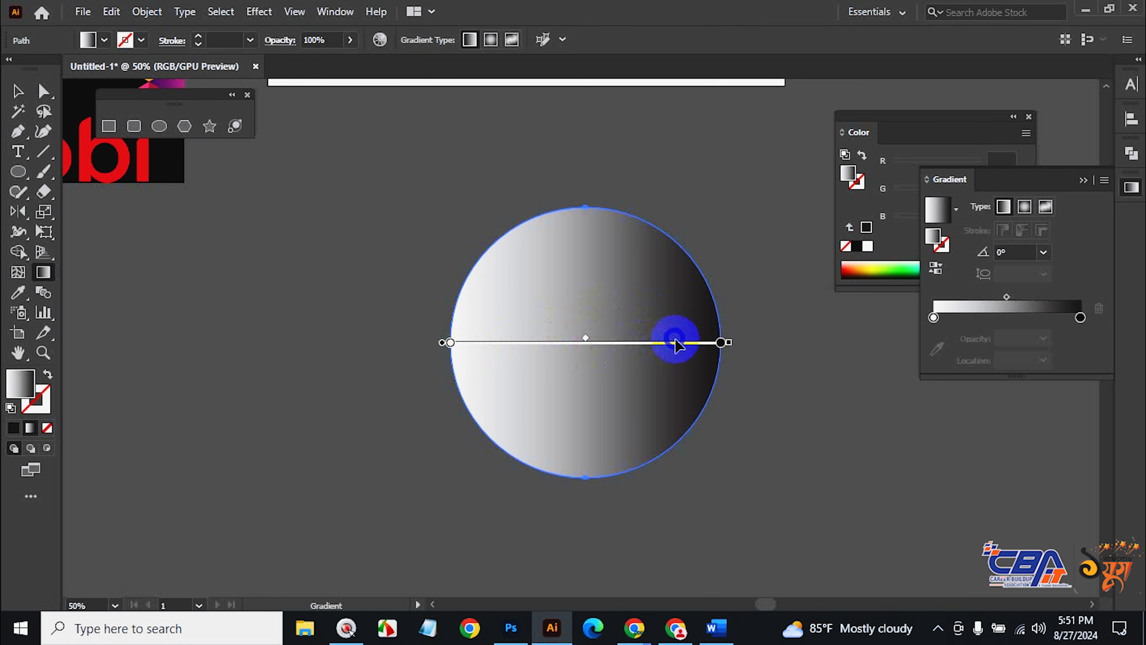
{"action": "left_click_drag", "start_coordinate": [954, 177], "coordinate": [229, 235]}
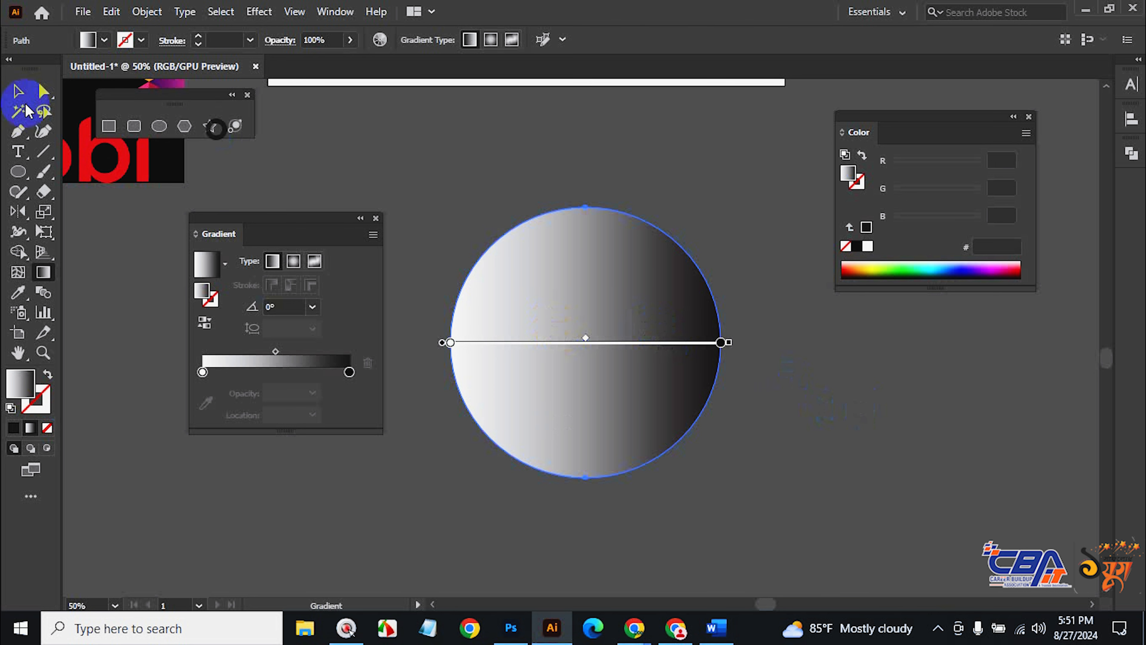
{"action": "left_click", "coordinate": [19, 95]}
{"action": "left_click", "coordinate": [767, 366]}
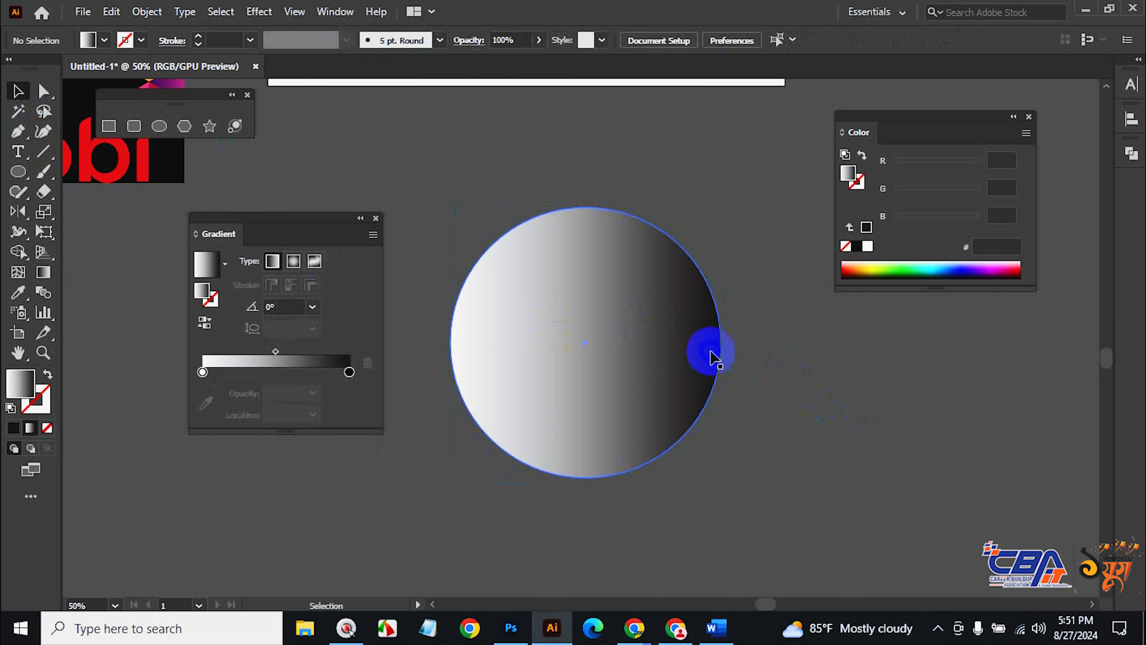
Redraw the circle's linear gradient in several directions, ending with a diagonal running from its upper left to its lower right.
{"action": "left_click_drag", "start_coordinate": [451, 347], "coordinate": [452, 346]}
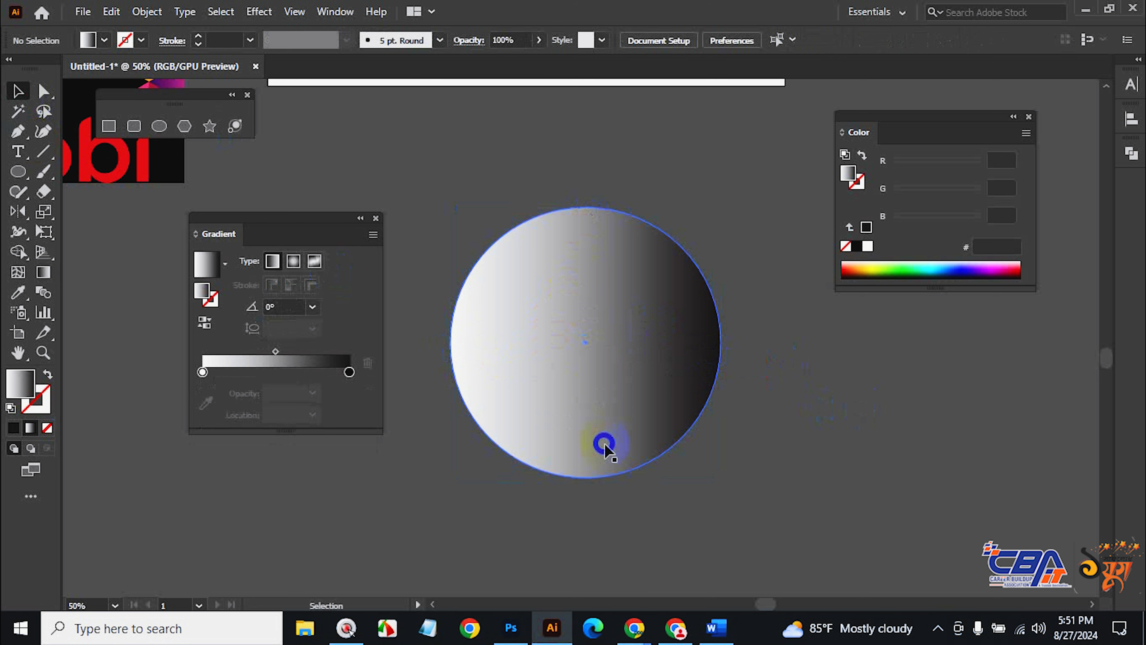
{"action": "left_click", "coordinate": [563, 385]}
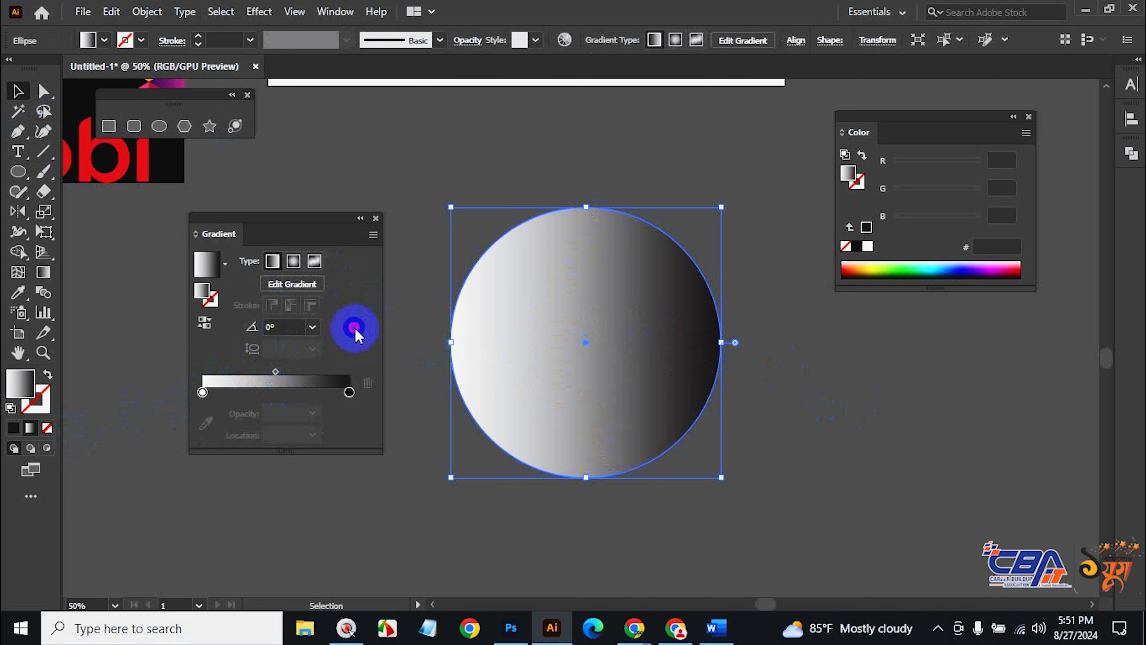
{"action": "left_click", "coordinate": [44, 271]}
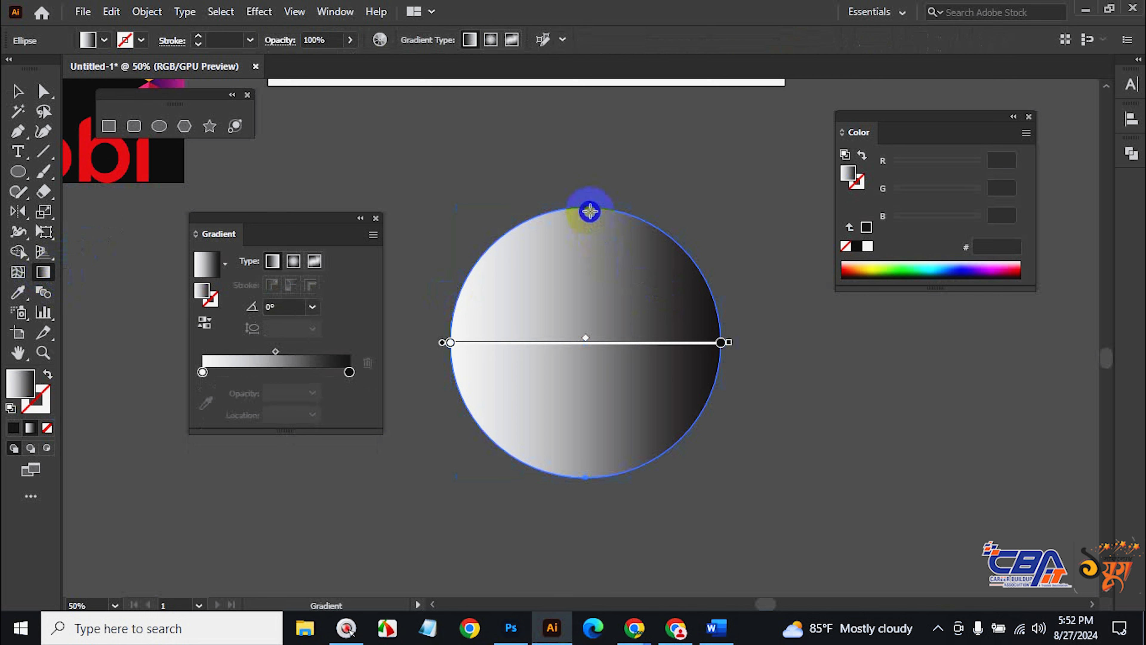
{"action": "left_click_drag", "start_coordinate": [585, 207], "coordinate": [587, 472]}
{"action": "key", "text": "shift"}
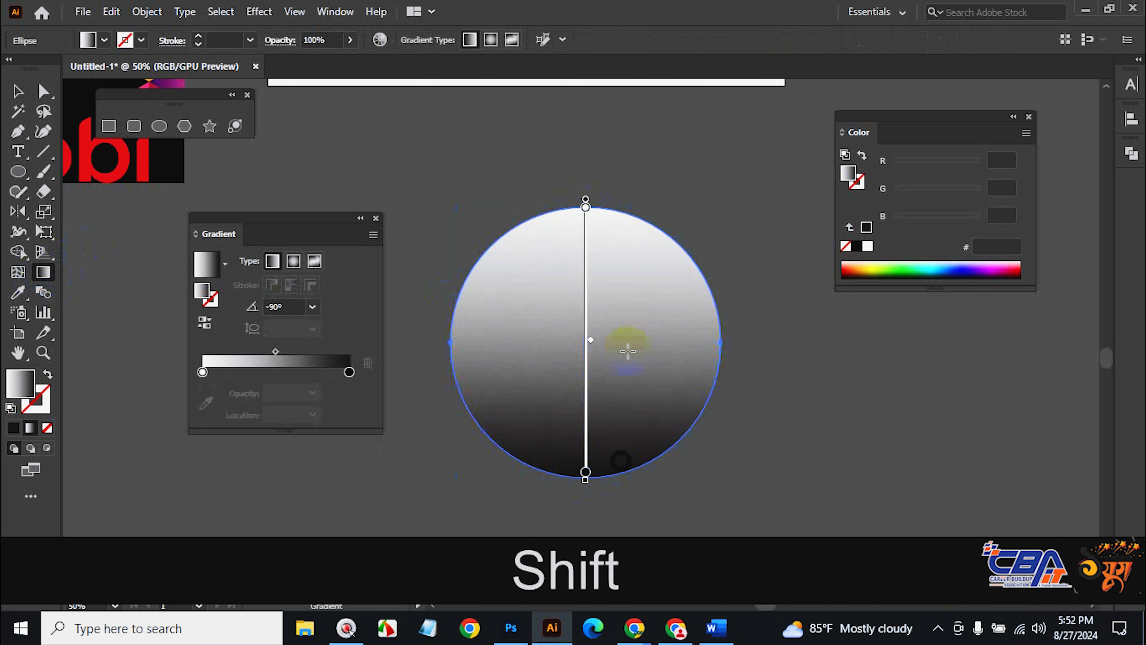
{"action": "left_click_drag", "start_coordinate": [667, 235], "coordinate": [500, 462]}
{"action": "left_click_drag", "start_coordinate": [494, 257], "coordinate": [754, 499]}
{"action": "left_click_drag", "start_coordinate": [675, 215], "coordinate": [476, 431]}
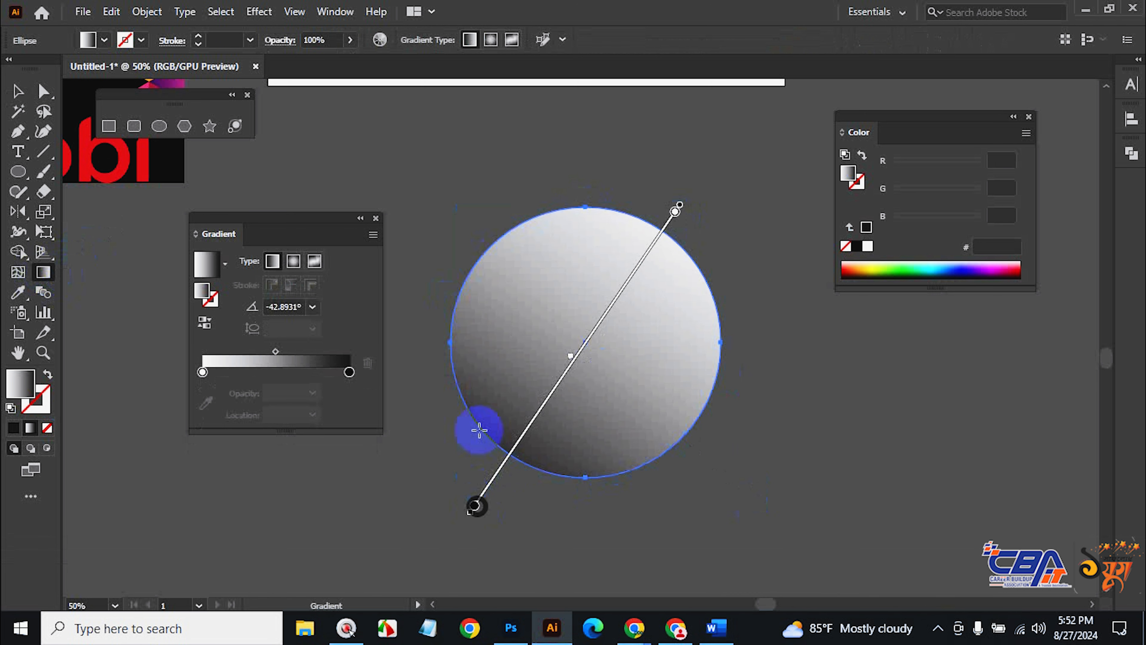
{"action": "left_click_drag", "start_coordinate": [514, 283], "coordinate": [652, 400]}
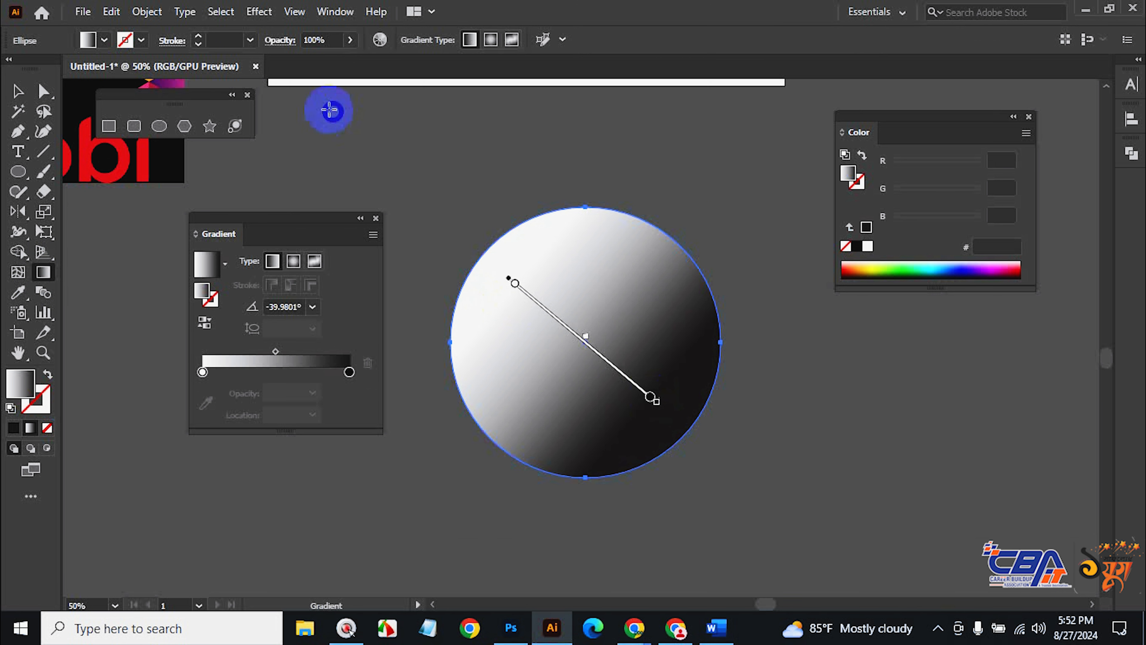
Move the gradient circle to the right and draw a rectangle in the empty space it leaves.
{"action": "left_click", "coordinate": [17, 92]}
{"action": "left_click_drag", "start_coordinate": [638, 395], "coordinate": [1017, 448]}
{"action": "left_click", "coordinate": [108, 126]}
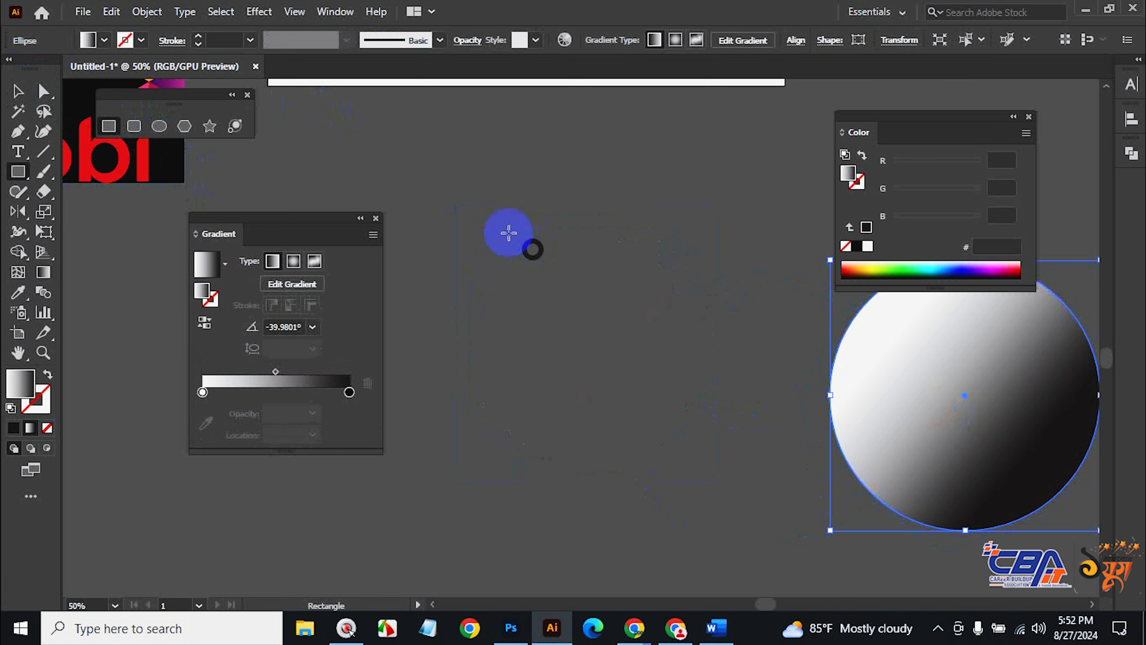
{"action": "left_click_drag", "start_coordinate": [470, 208], "coordinate": [673, 350]}
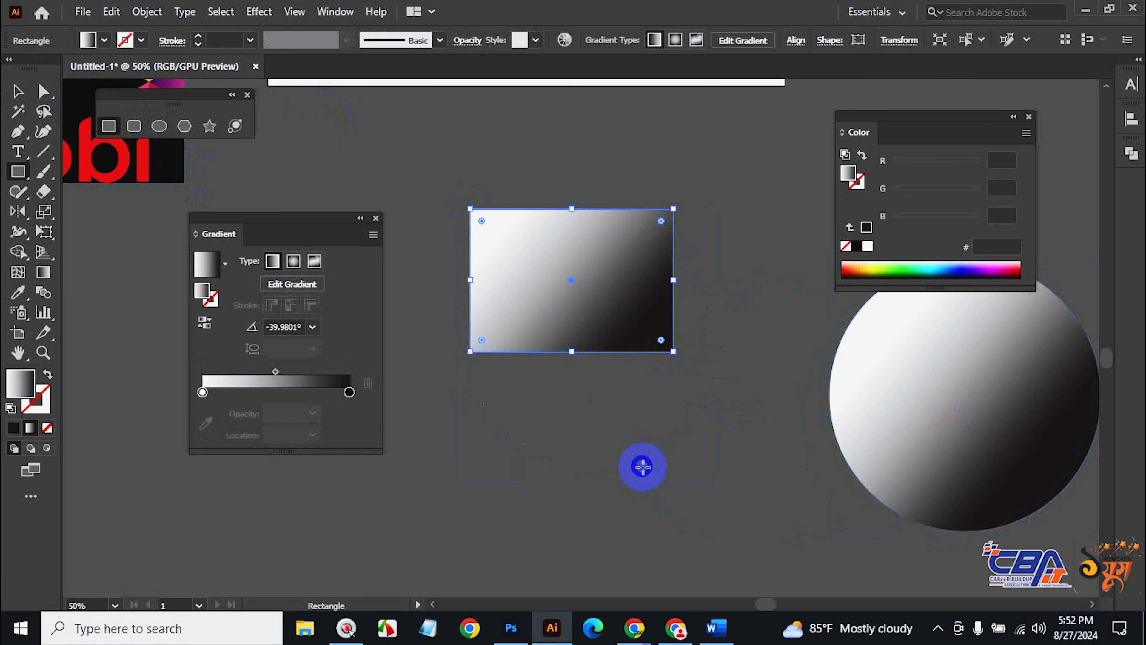
Redirect the rectangle's gradient vertically, then horizontally from its left edge to a point beyond its right edge.
{"action": "left_click", "coordinate": [43, 271]}
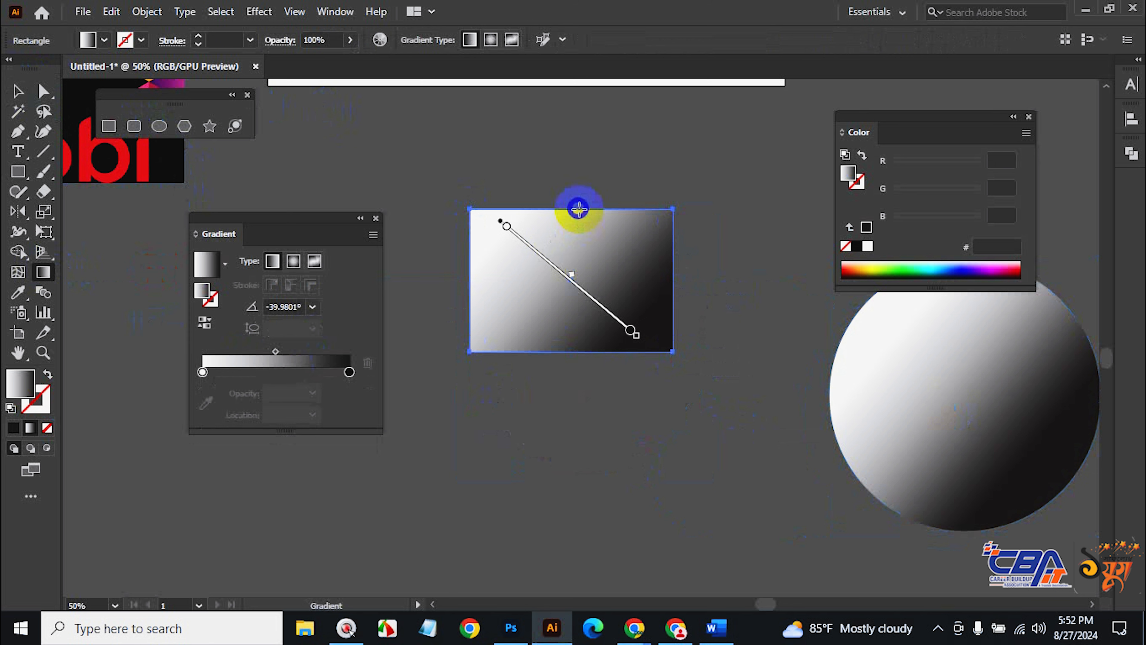
{"action": "left_click_drag", "start_coordinate": [579, 208], "coordinate": [581, 436]}
{"action": "left_click_drag", "start_coordinate": [470, 277], "coordinate": [727, 279]}
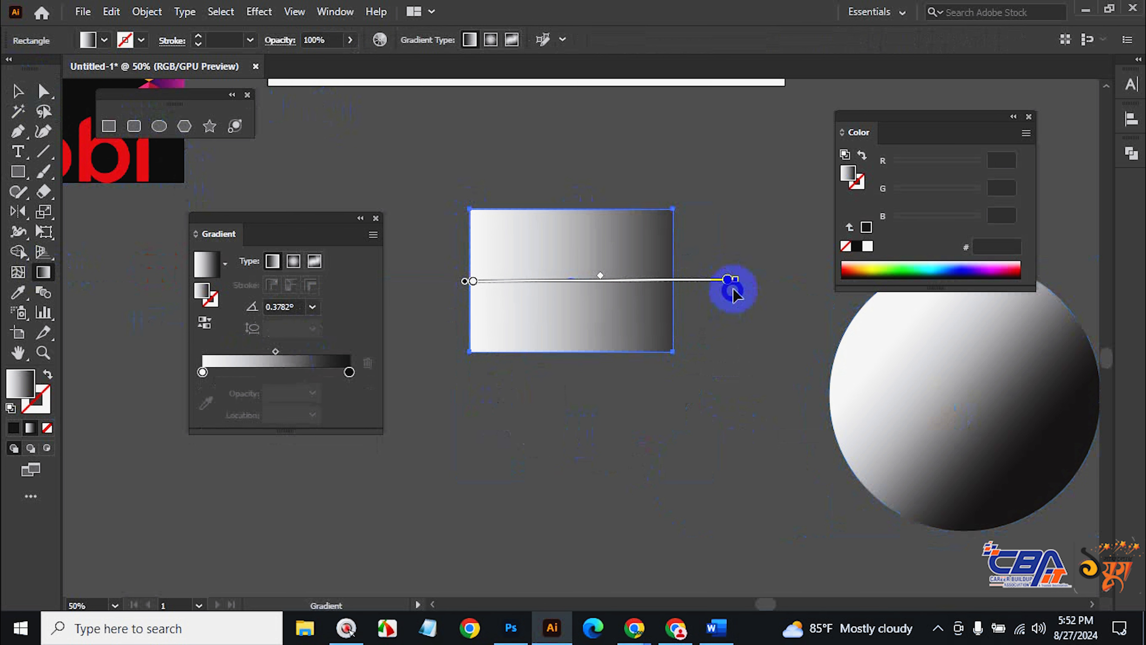
Adjust the black end of the rectangle's gradient, keeping its stop at 100% and extending it farther beyond the right edge.
{"action": "left_click", "coordinate": [729, 281]}
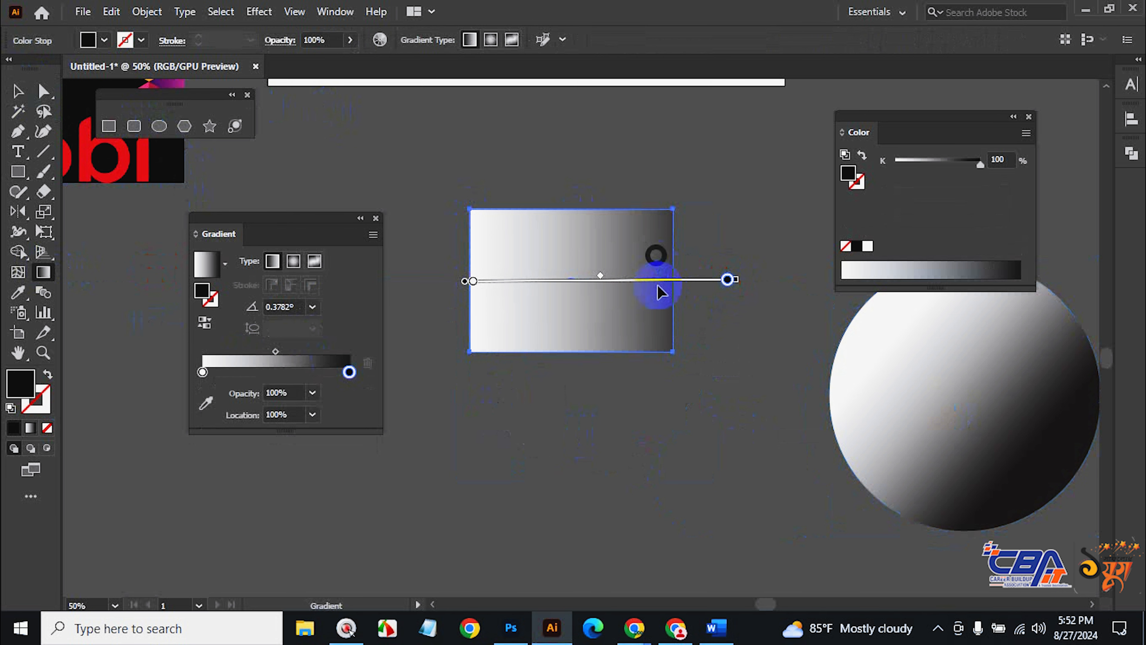
{"action": "mouse_move", "coordinate": [727, 281]}
{"action": "left_mouse_down"}
{"action": "mouse_move", "coordinate": [524, 294]}
{"action": "mouse_move", "coordinate": [534, 282]}
{"action": "mouse_move", "coordinate": [655, 286]}
{"action": "mouse_move", "coordinate": [556, 293]}
{"action": "mouse_move", "coordinate": [736, 282]}
{"action": "left_mouse_up"}
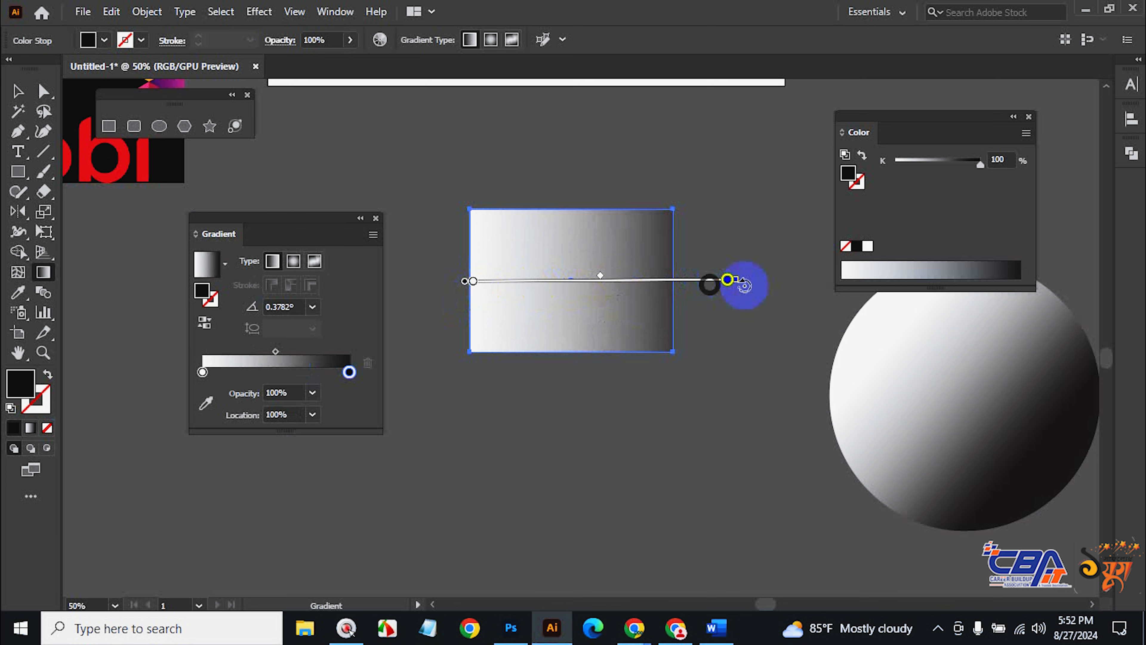
{"action": "left_click_drag", "start_coordinate": [731, 280], "coordinate": [673, 280]}
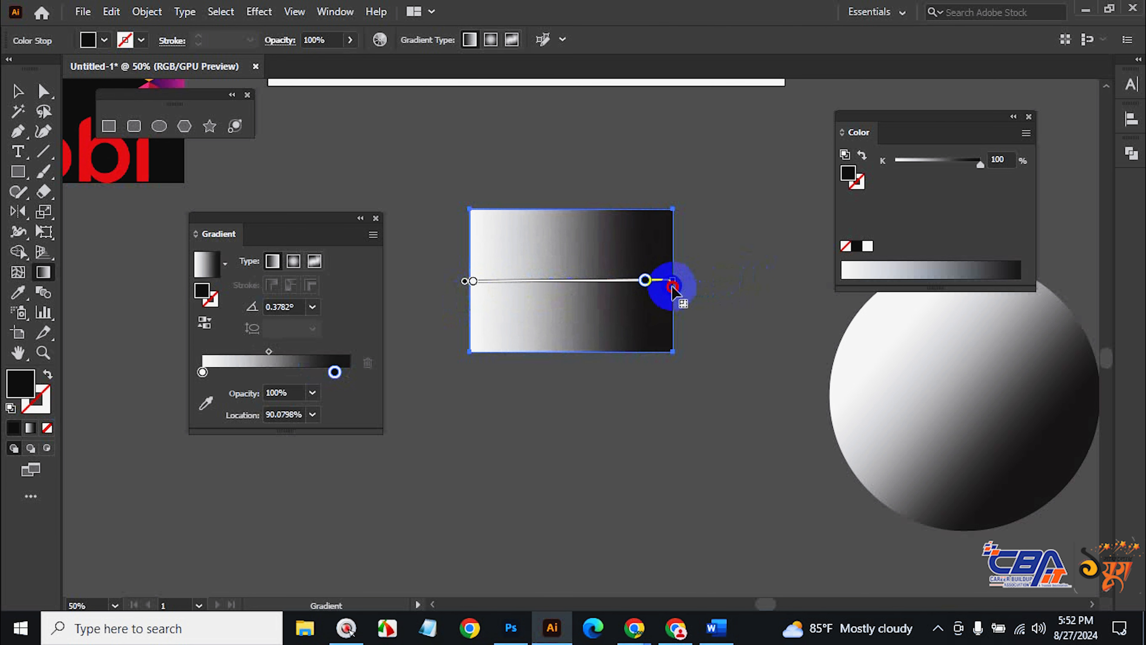
{"action": "left_click", "coordinate": [646, 281]}
{"action": "mouse_move", "coordinate": [688, 280]}
{"action": "left_mouse_down"}
{"action": "mouse_move", "coordinate": [808, 274]}
{"action": "mouse_move", "coordinate": [766, 279]}
{"action": "left_mouse_up"}
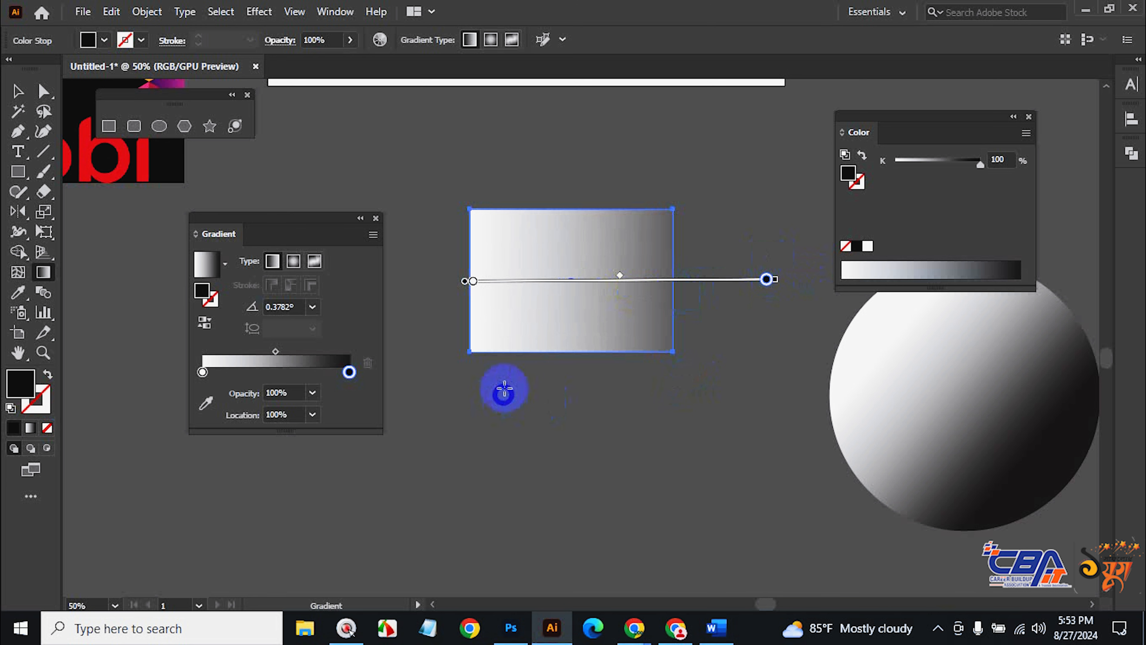
Reselect the rectangle with the Gradient tool active and move the gradient settings closer to it.
{"action": "left_click", "coordinate": [18, 91]}
{"action": "left_click", "coordinate": [583, 289]}
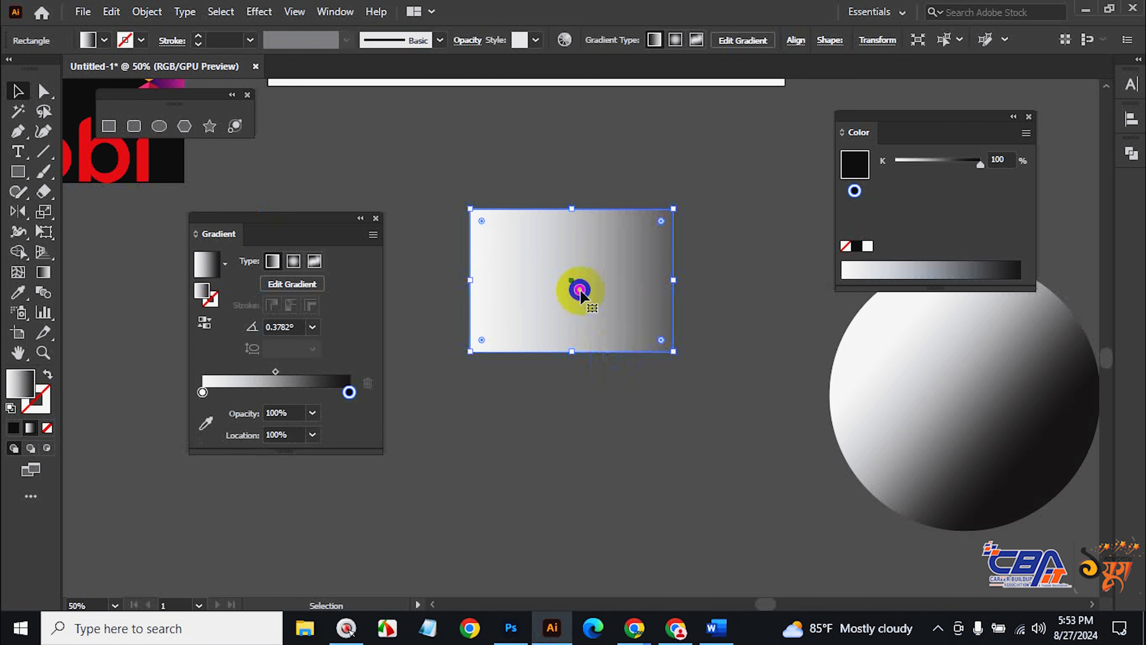
{"action": "left_click", "coordinate": [43, 272]}
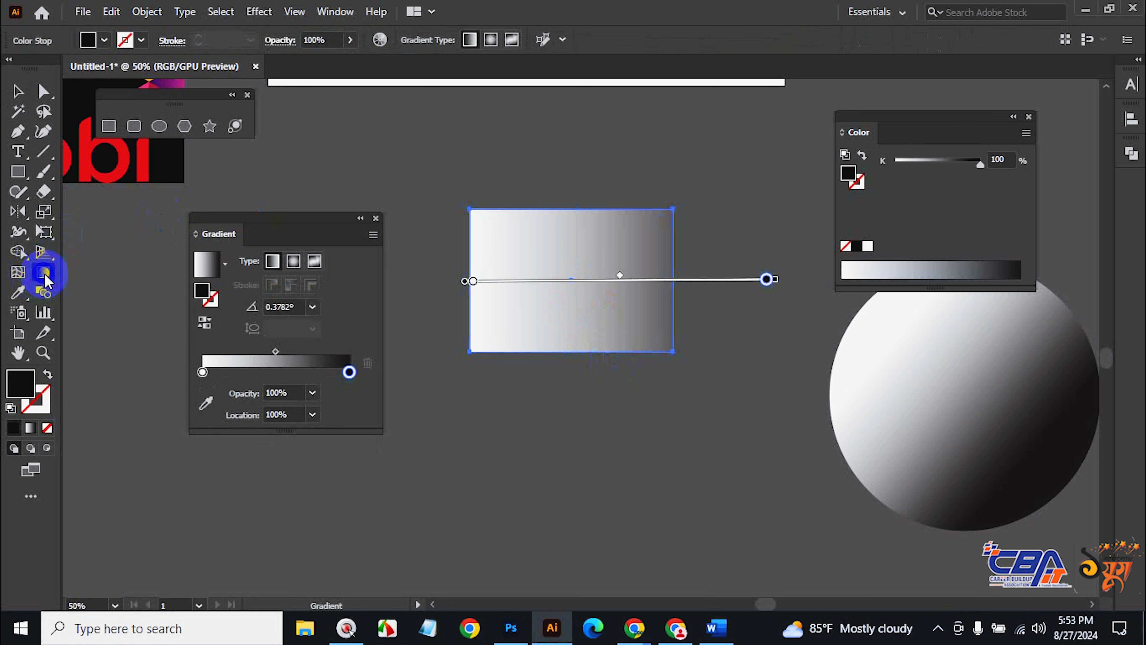
{"action": "left_click", "coordinate": [483, 308]}
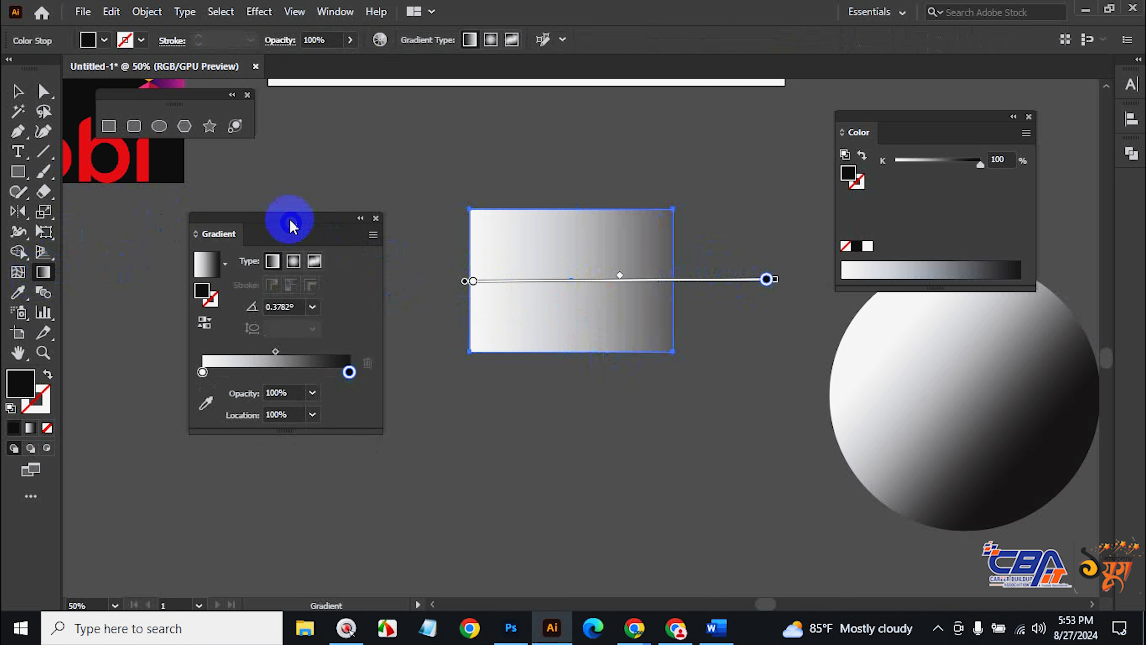
{"action": "left_click_drag", "start_coordinate": [293, 213], "coordinate": [365, 184]}
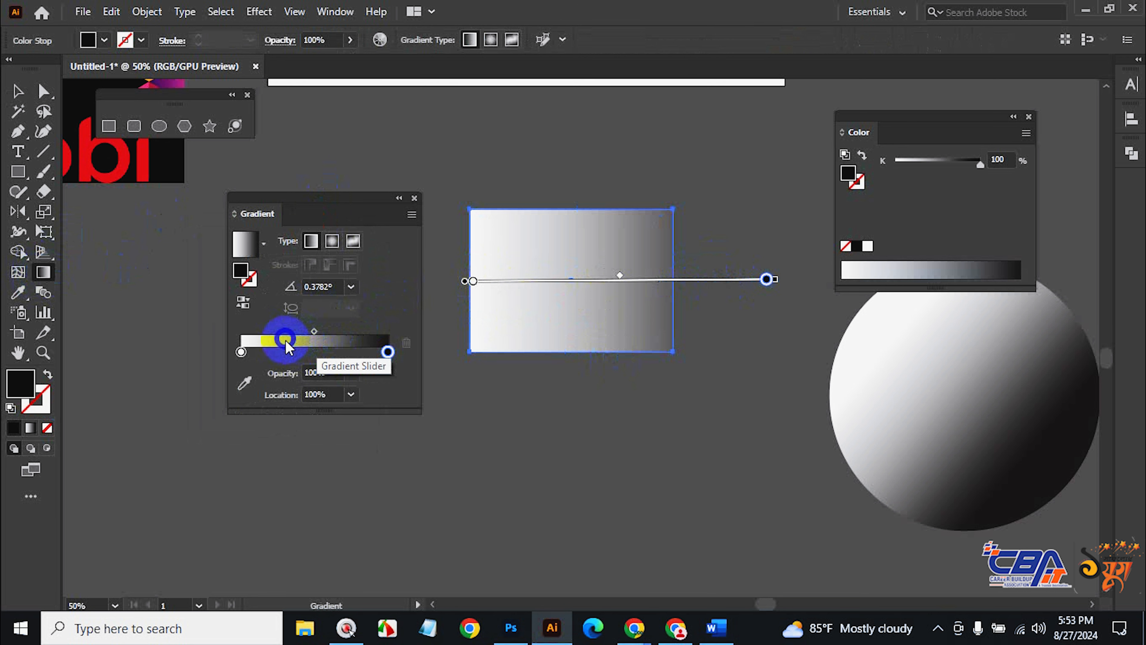
Open the colour options of the gradient's white left stop and switch its colour model from Grayscale to RGB.
{"action": "left_click_drag", "start_coordinate": [285, 340], "coordinate": [303, 341]}
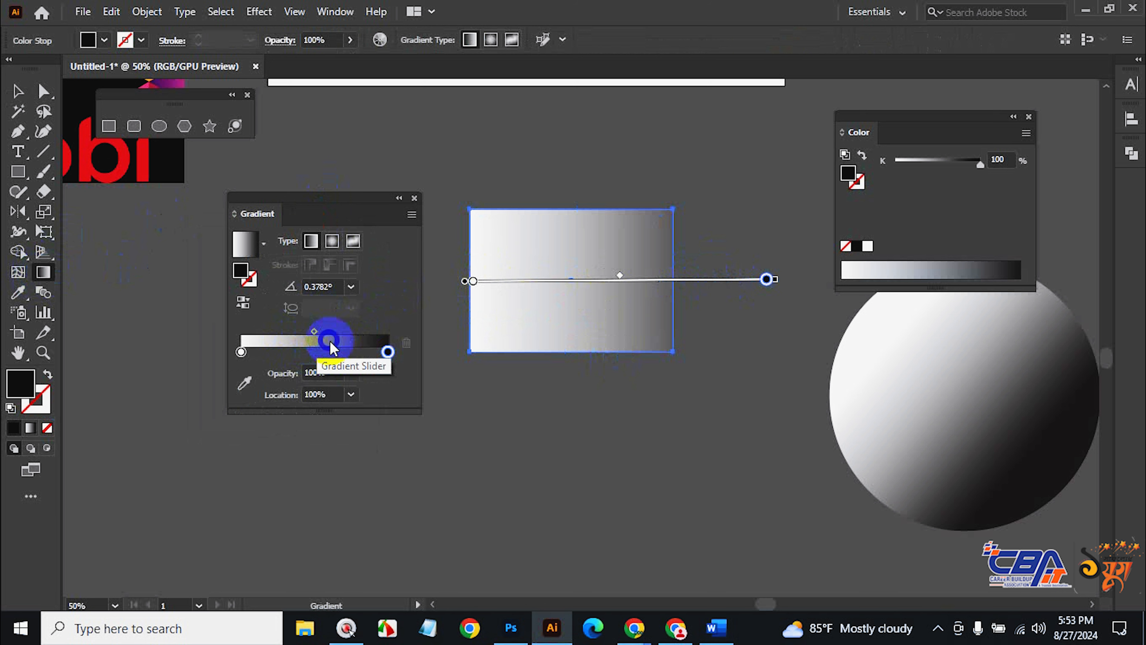
{"action": "left_click", "coordinate": [388, 352]}
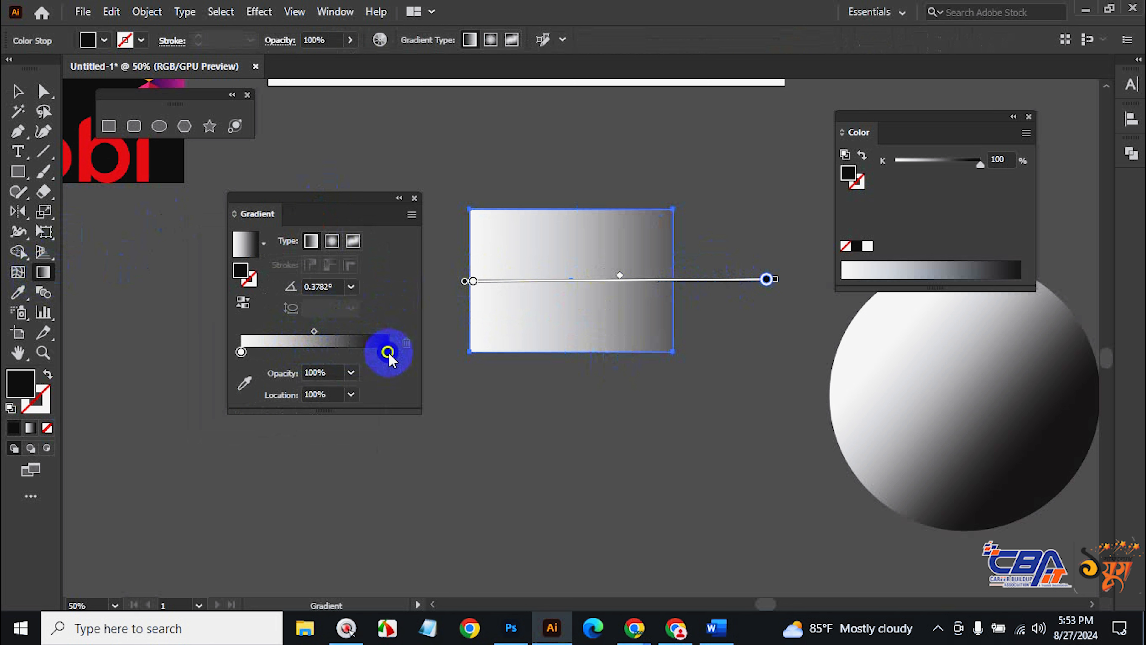
{"action": "left_click", "coordinate": [241, 351]}
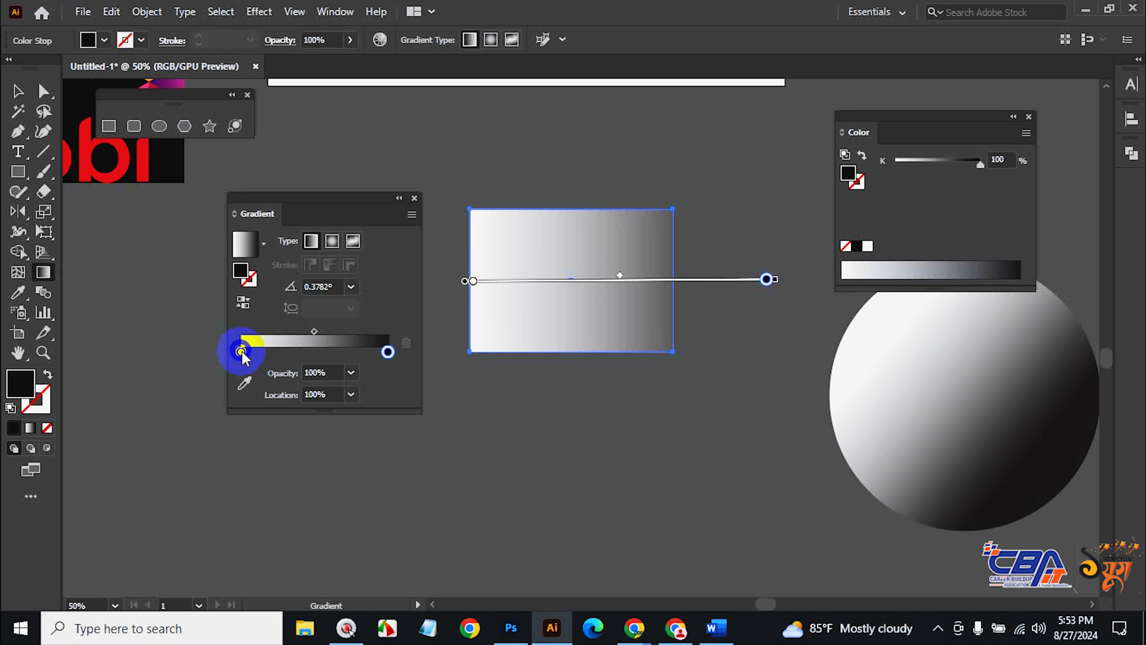
{"action": "double_click", "coordinate": [241, 351]}
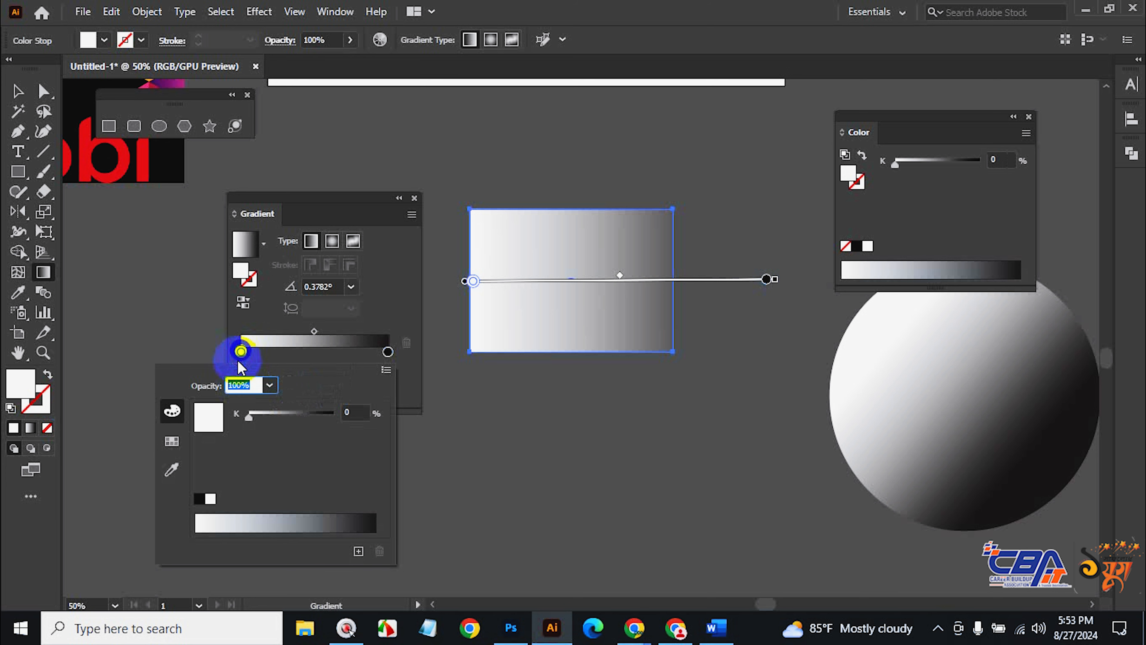
{"action": "left_click", "coordinate": [172, 441]}
{"action": "left_click", "coordinate": [277, 442]}
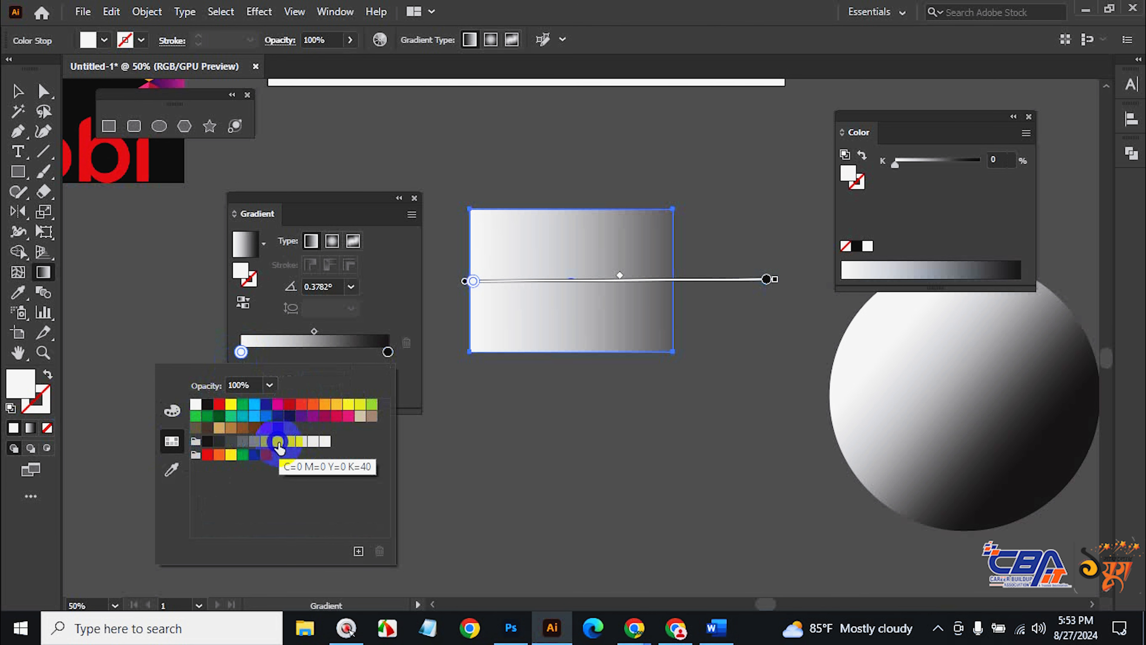
{"action": "left_click", "coordinate": [175, 410]}
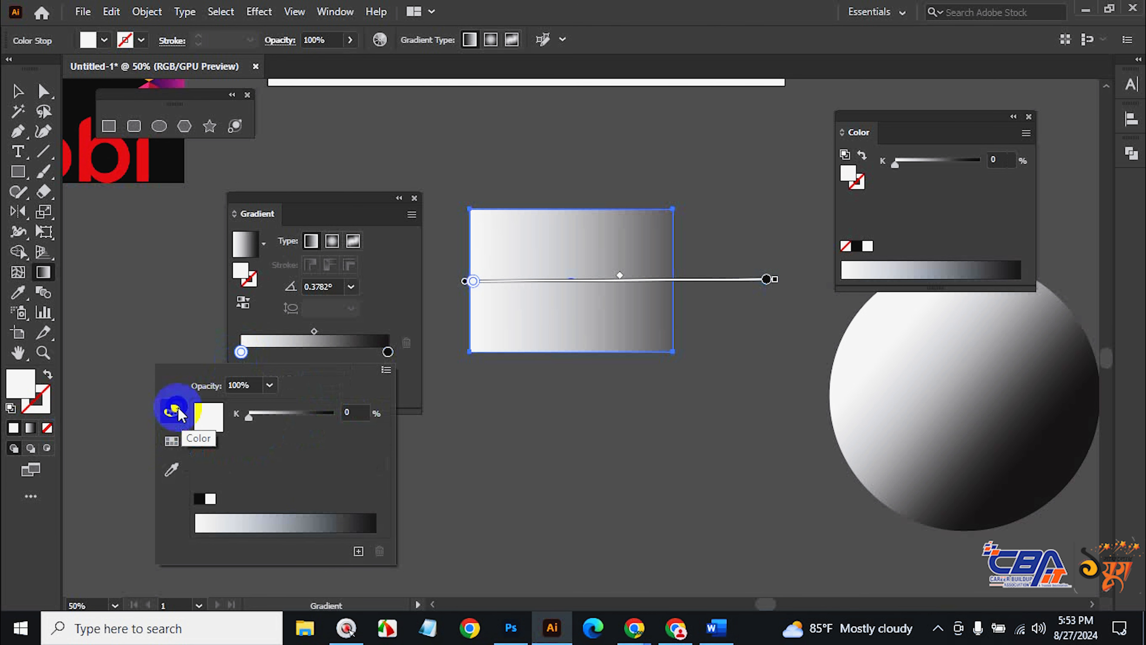
{"action": "left_click", "coordinate": [385, 370]}
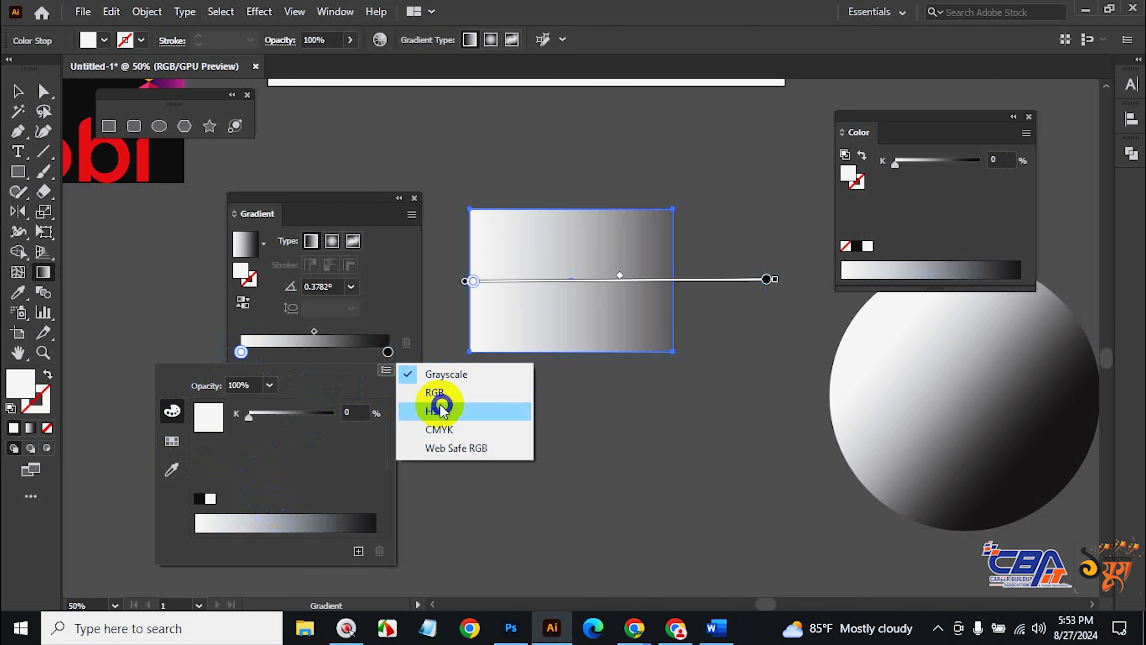
{"action": "left_click", "coordinate": [435, 393]}
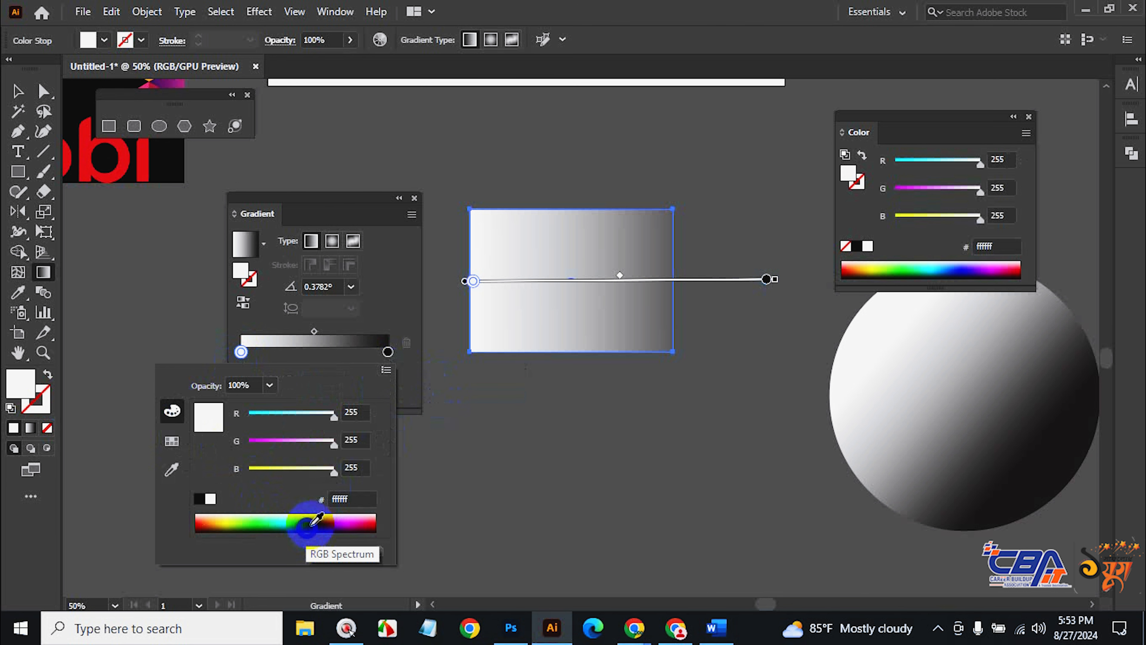
Try pink and orange on the gradient's left stop, then set it to the purple swatch 92278f and close its colour options.
{"action": "left_click_drag", "start_coordinate": [315, 519], "coordinate": [364, 518]}
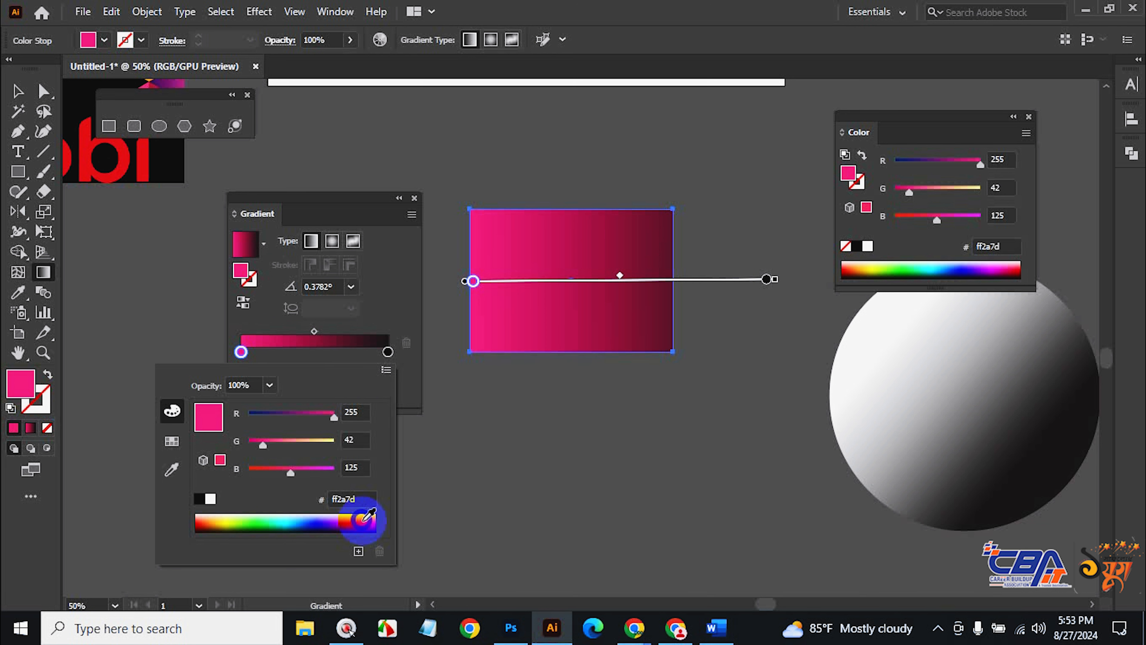
{"action": "left_click", "coordinate": [171, 442]}
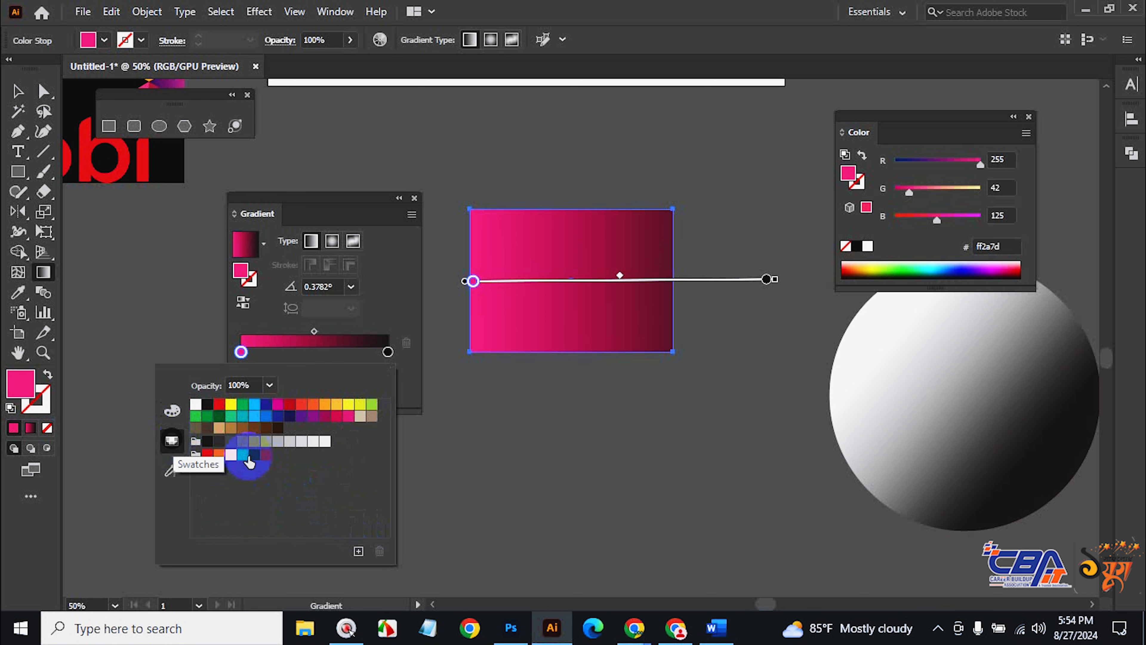
{"action": "left_click", "coordinate": [326, 414]}
{"action": "left_click", "coordinate": [313, 404]}
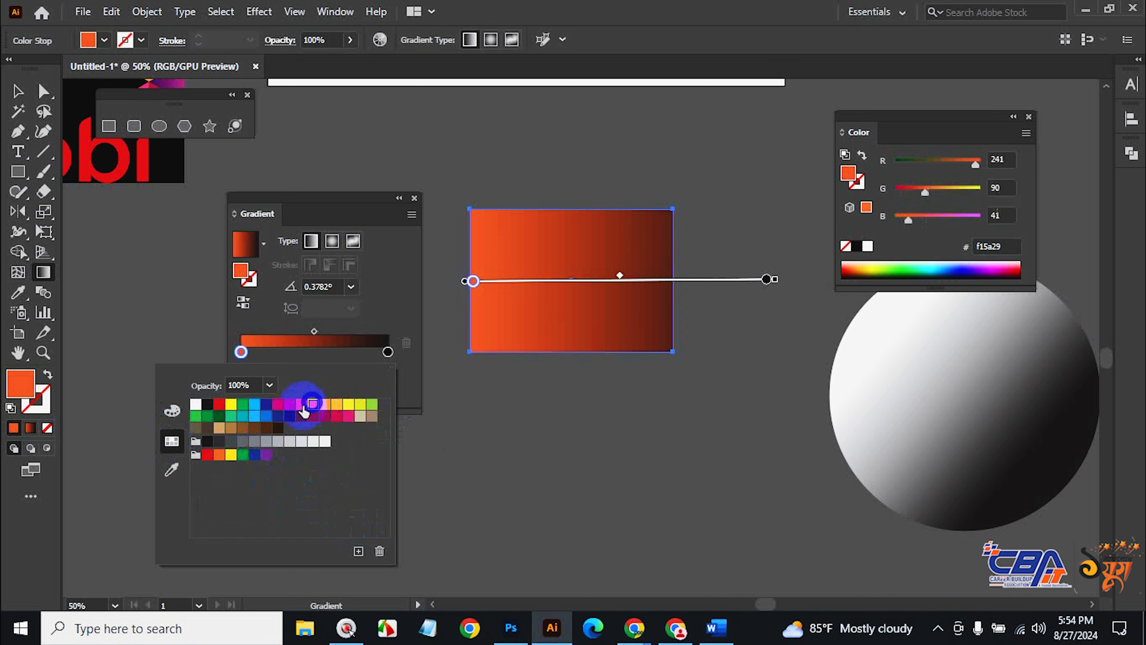
{"action": "left_click", "coordinate": [314, 415]}
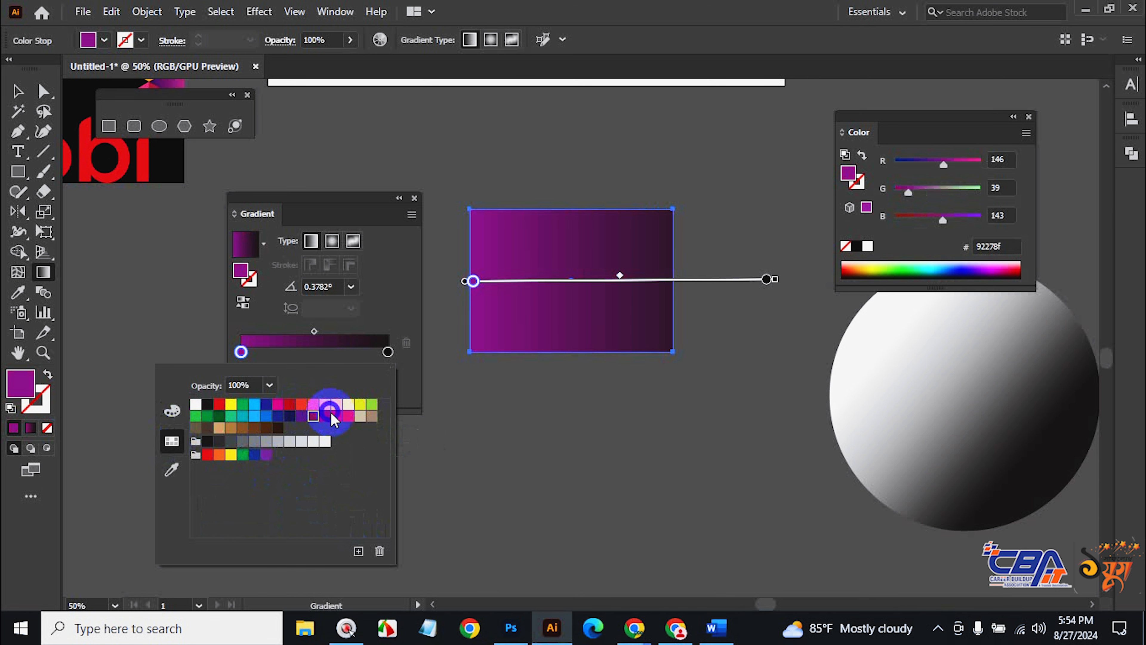
{"action": "left_click", "coordinate": [242, 352]}
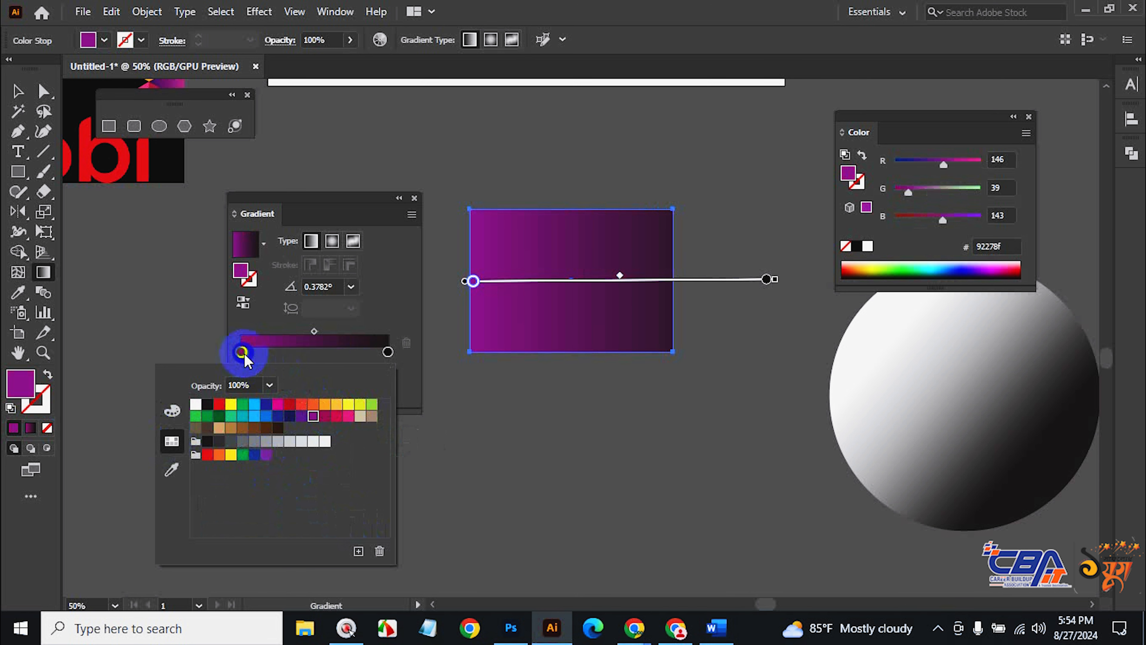
{"action": "left_click", "coordinate": [270, 344]}
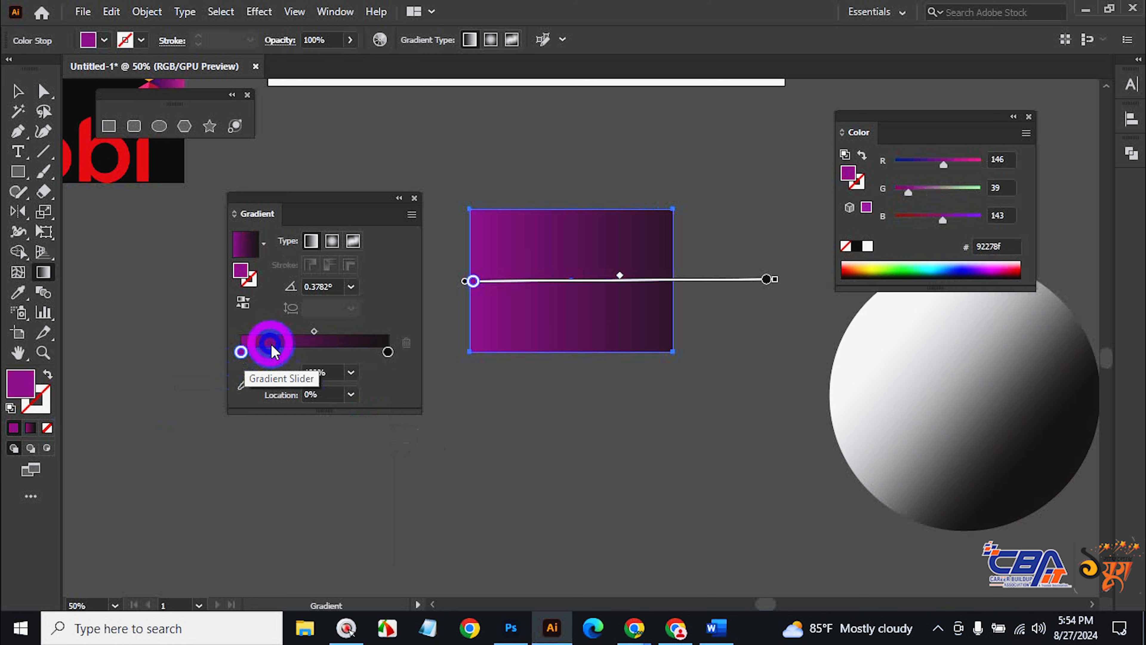
Set the gradient's black right stop to the pink swatch ee2a7b and close its colour options.
{"action": "double_click", "coordinate": [387, 351]}
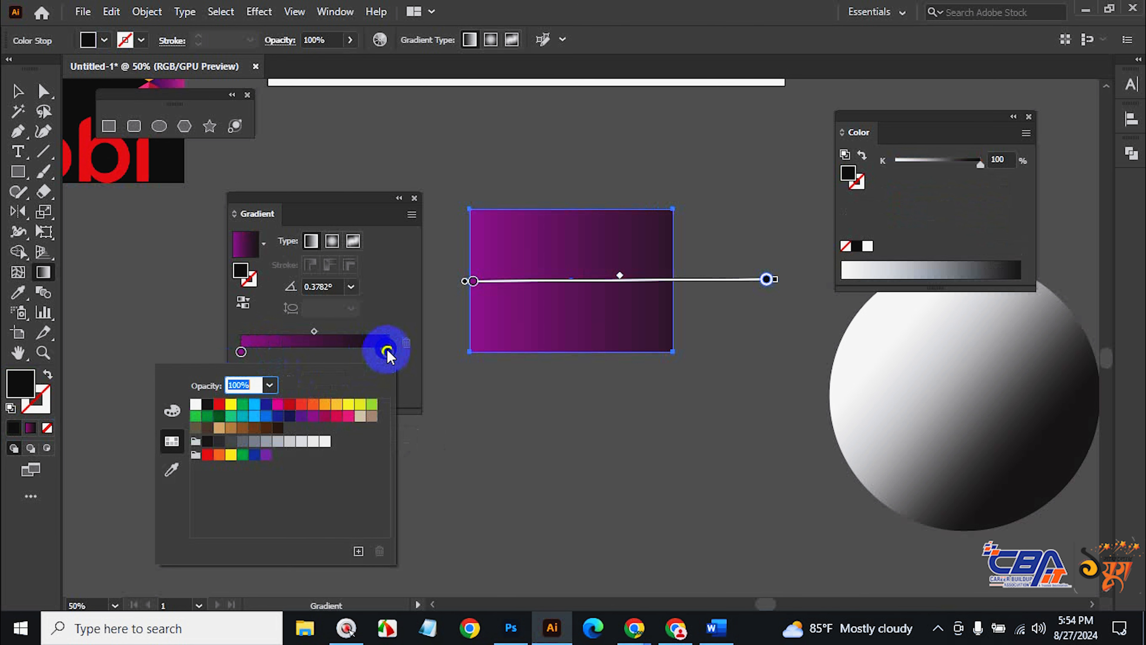
{"action": "left_click", "coordinate": [347, 419]}
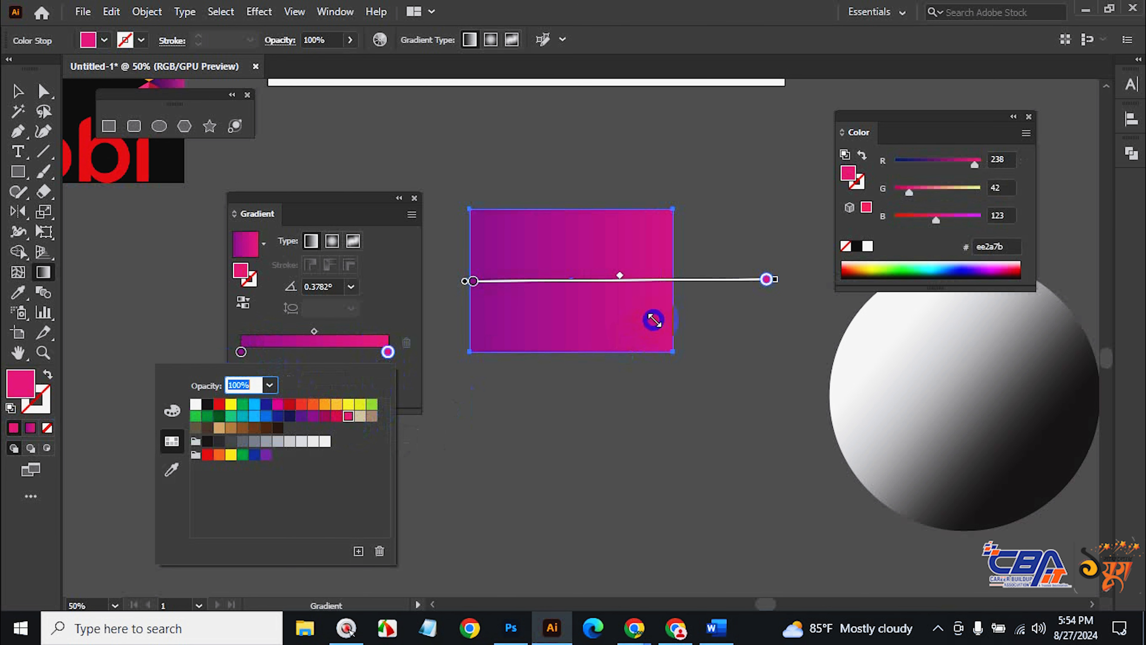
{"action": "left_click", "coordinate": [356, 349]}
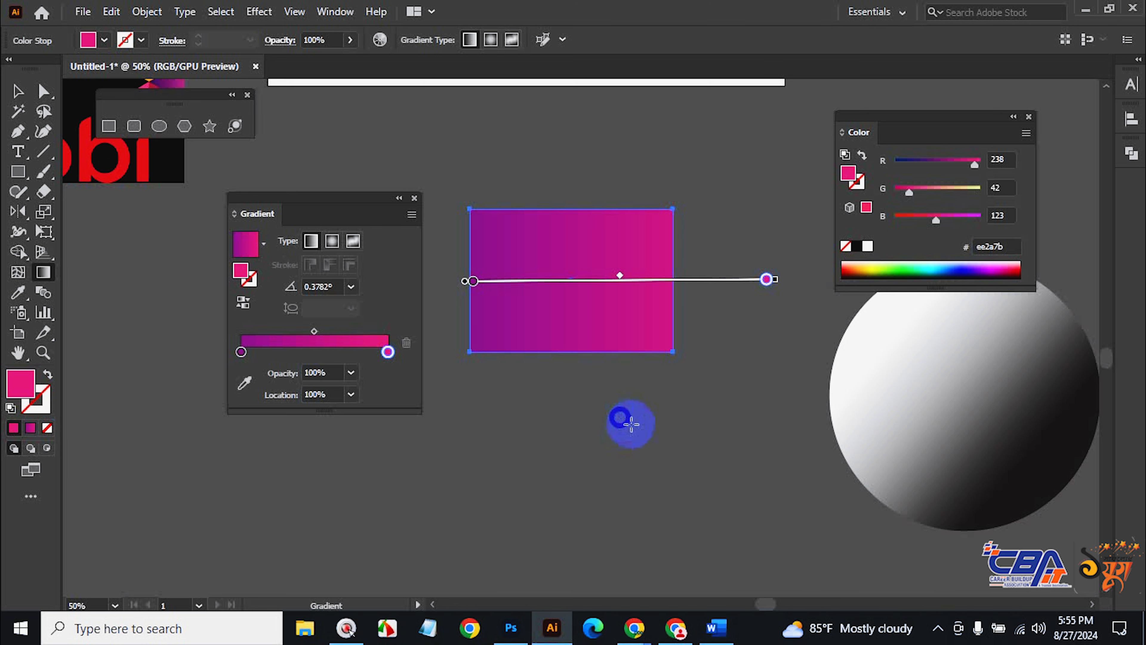
Add six stops along the rectangle's gradient slider, at about 76%, 59%, 47%, 39%, 24% and 13%.
{"action": "left_click", "coordinate": [937, 628]}
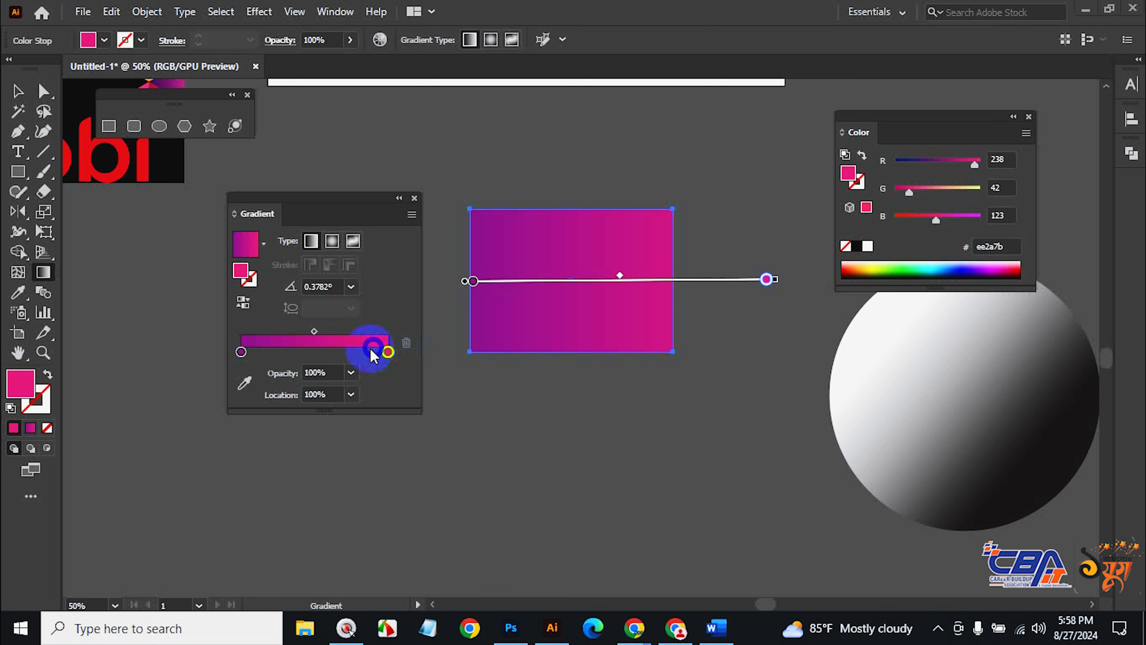
{"action": "left_click", "coordinate": [352, 352]}
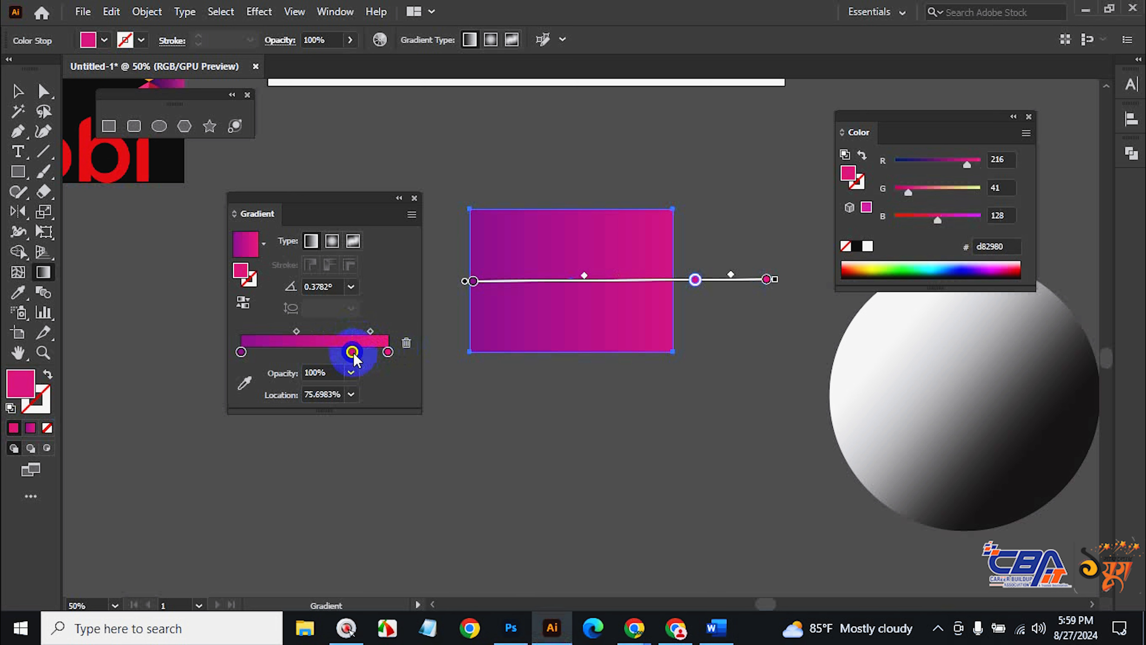
{"action": "left_click", "coordinate": [328, 352]}
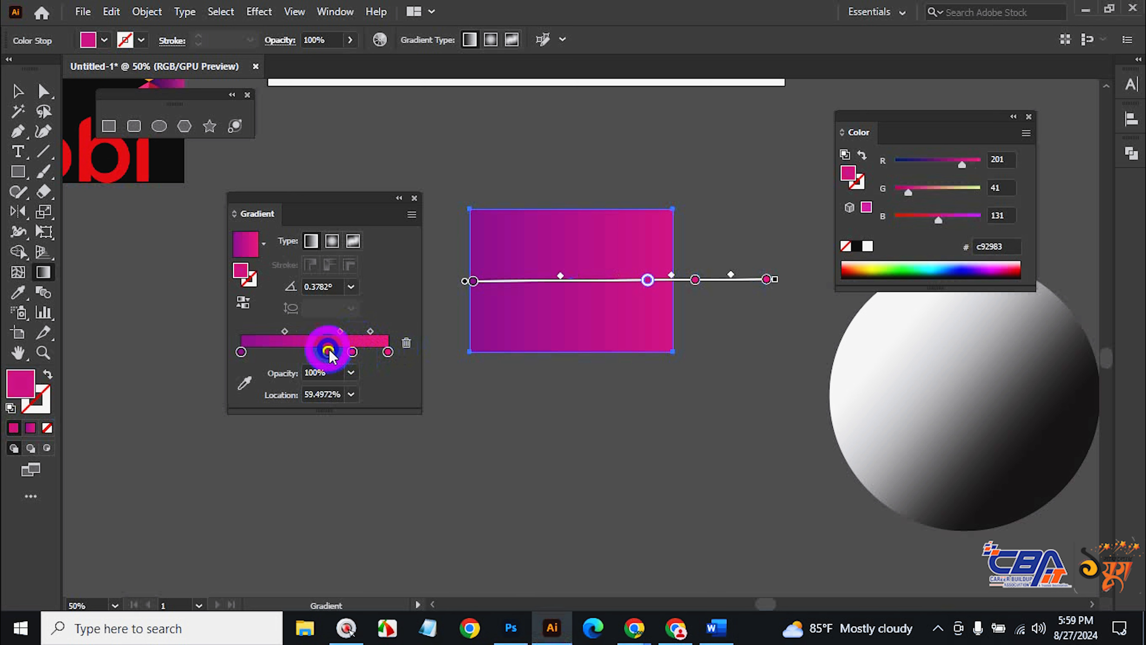
{"action": "left_click", "coordinate": [310, 352]}
{"action": "left_click", "coordinate": [298, 352]}
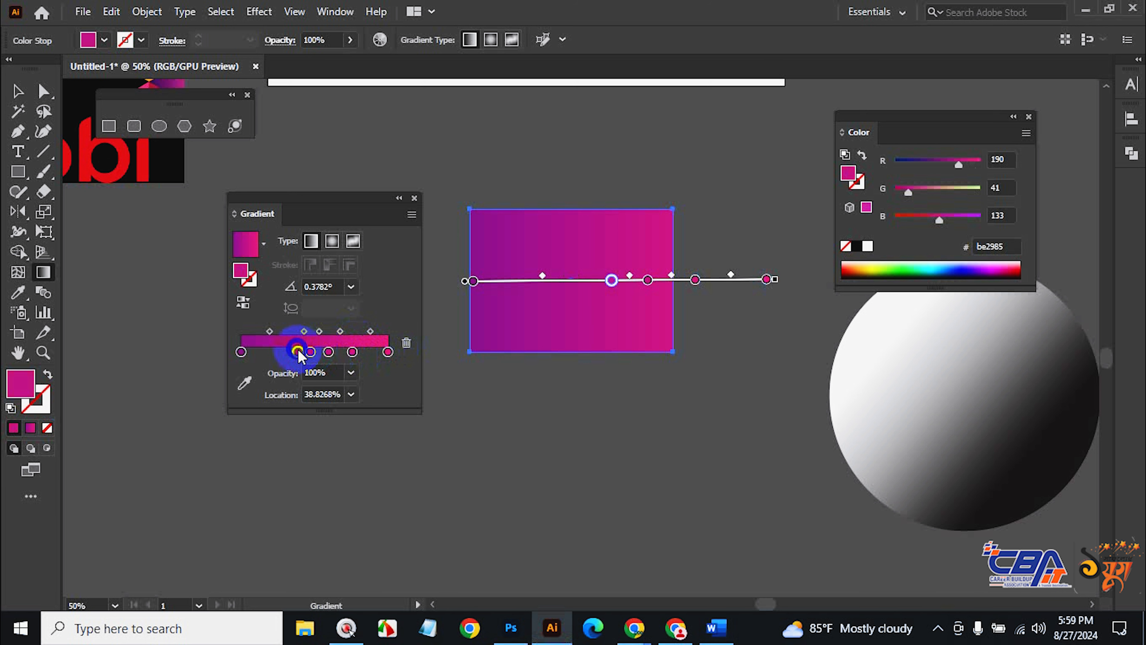
{"action": "left_click", "coordinate": [275, 352]}
{"action": "left_click", "coordinate": [260, 353]}
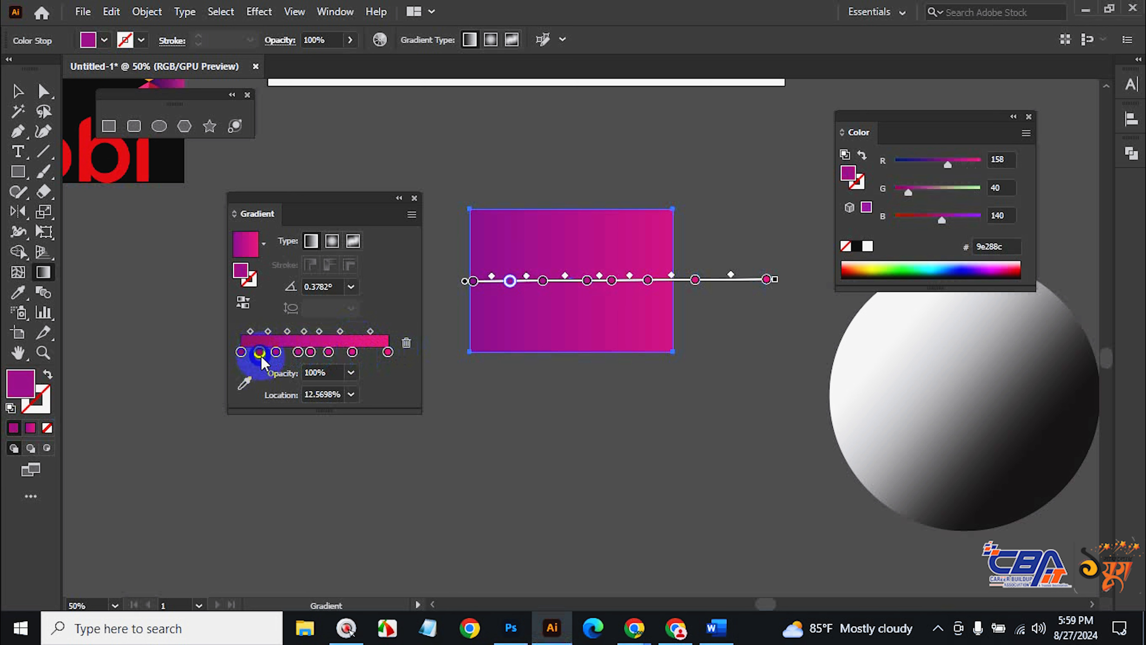
Set the gradient stop near 76% to a dark navy swatch and the stop near 47% to cyan 00e7de.
{"action": "left_click", "coordinate": [352, 352]}
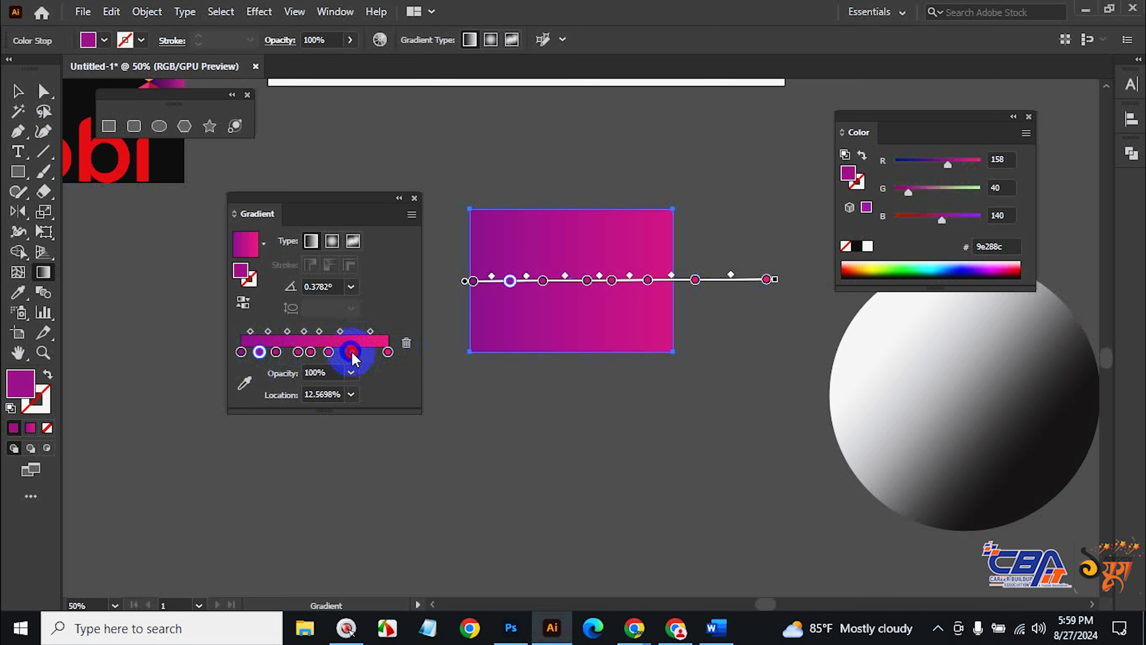
{"action": "double_click", "coordinate": [352, 352]}
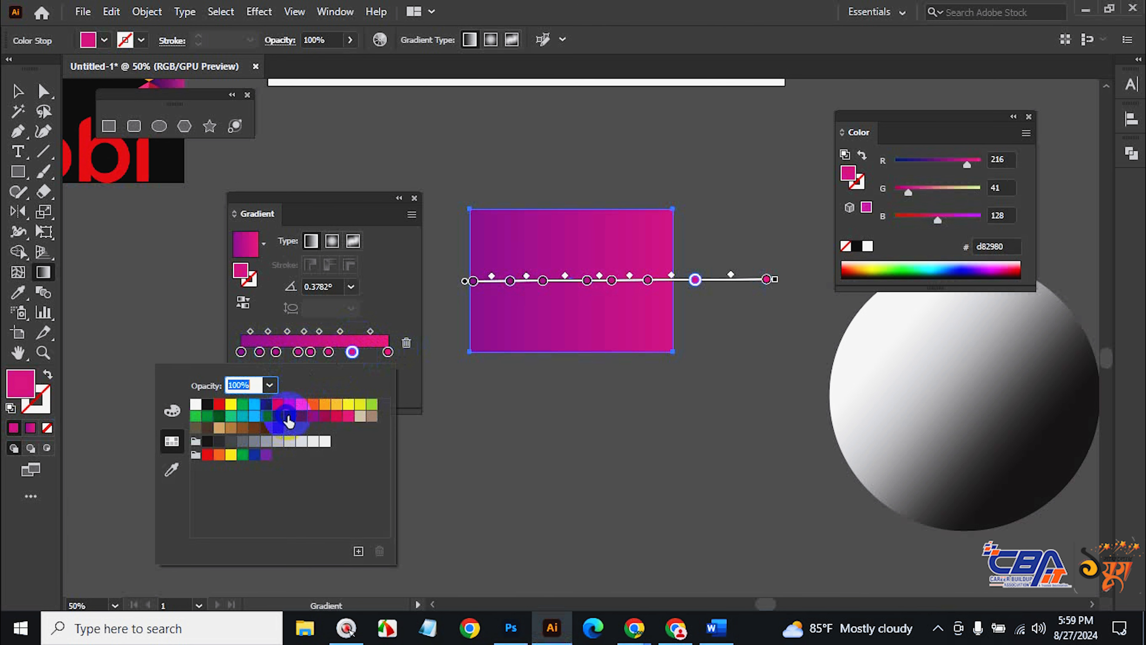
{"action": "left_click", "coordinate": [288, 420]}
{"action": "double_click", "coordinate": [310, 352]}
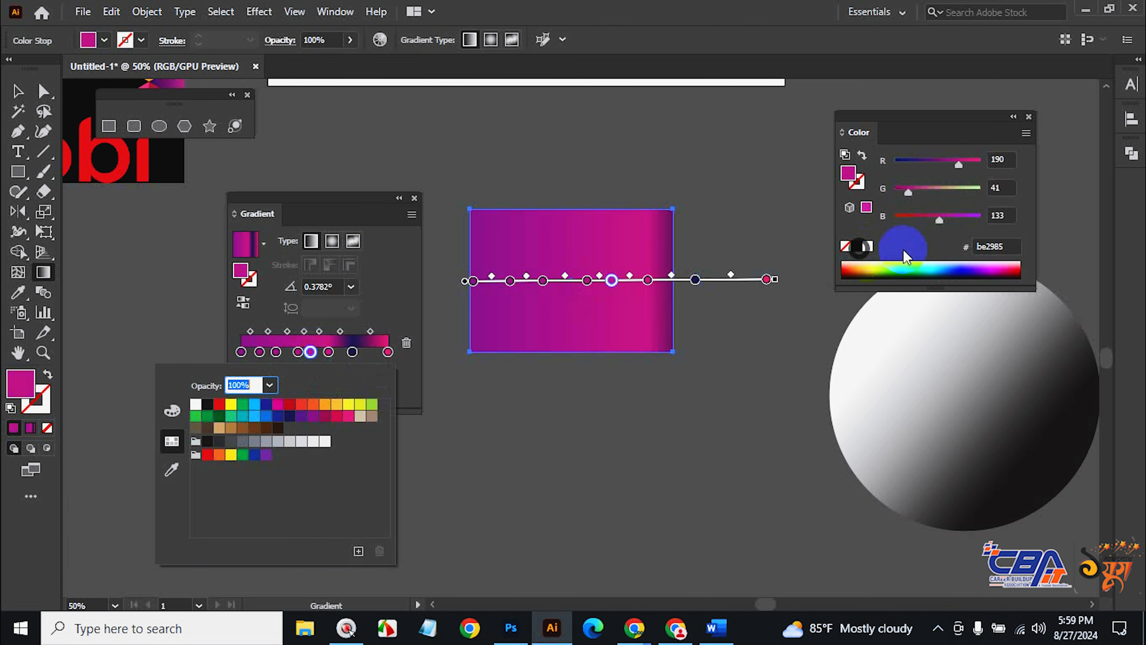
{"action": "left_click", "coordinate": [914, 268]}
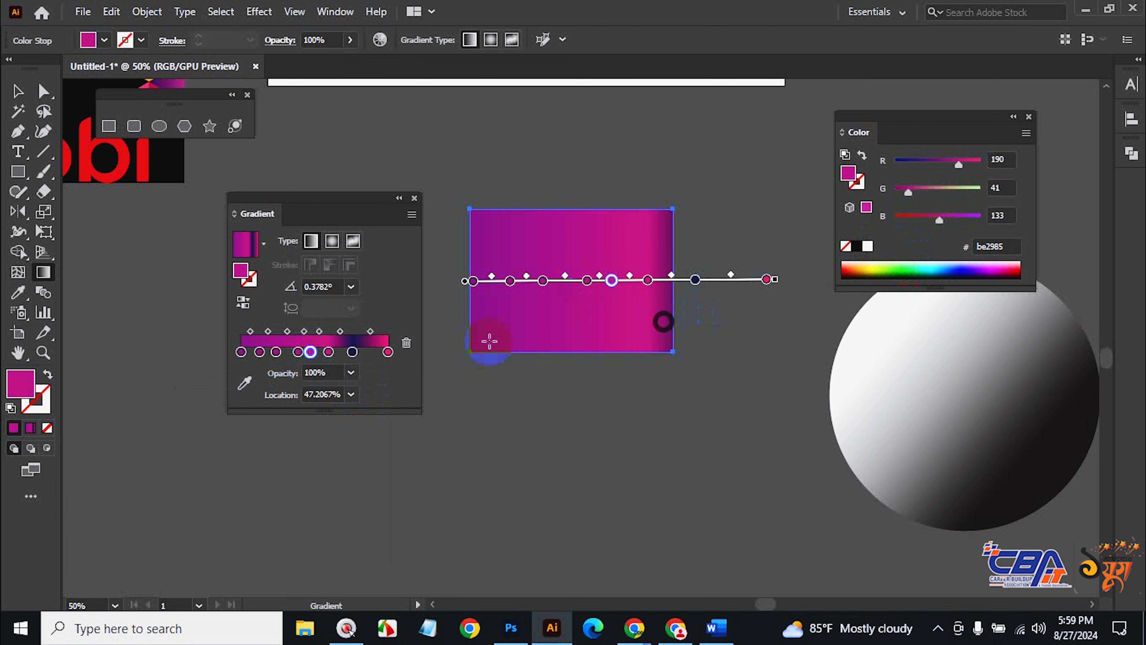
{"action": "left_click", "coordinate": [966, 270]}
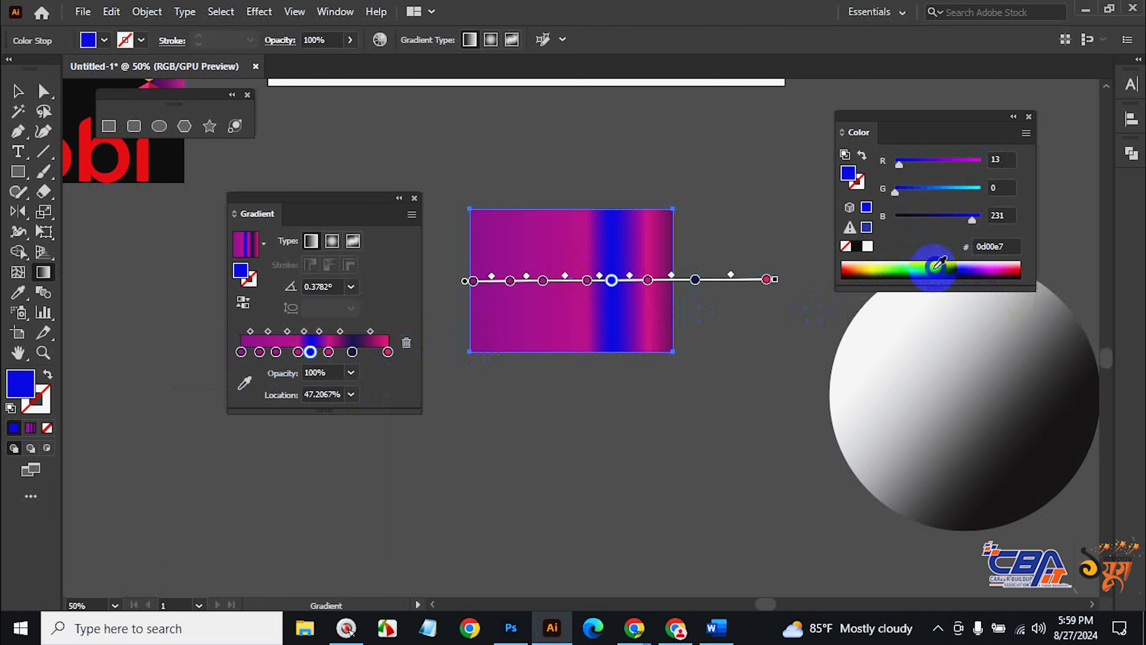
{"action": "left_click", "coordinate": [926, 261]}
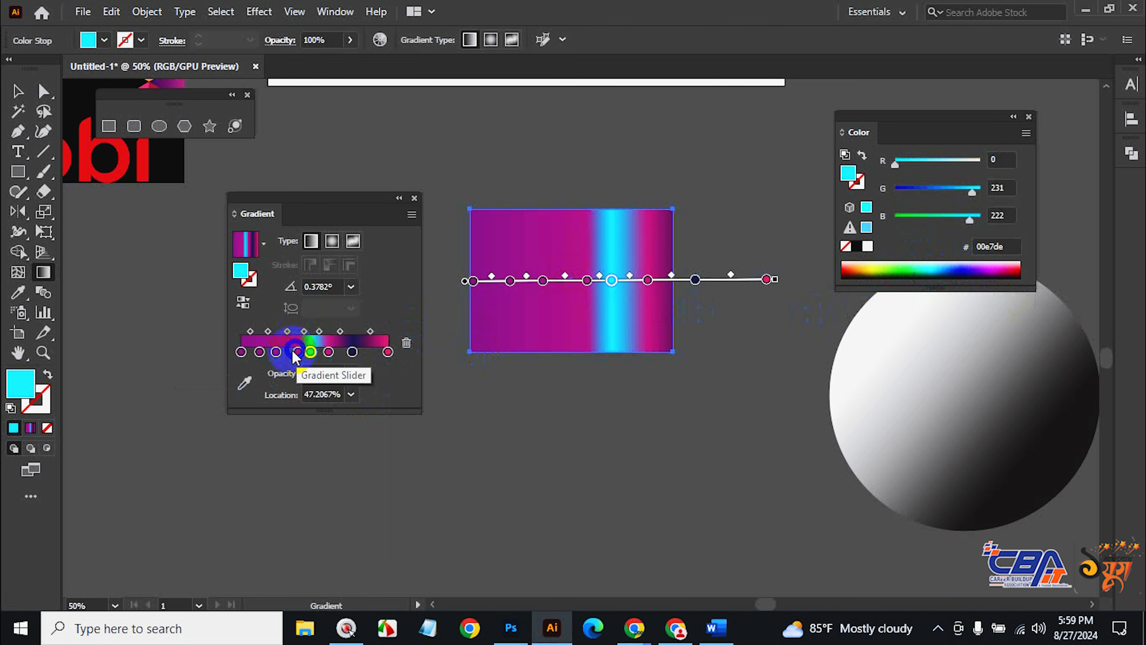
Try gold b9a100 on the gradient stop near 24%, and settle on magenta e70096 for it.
{"action": "left_click", "coordinate": [276, 352]}
{"action": "left_click", "coordinate": [866, 270]}
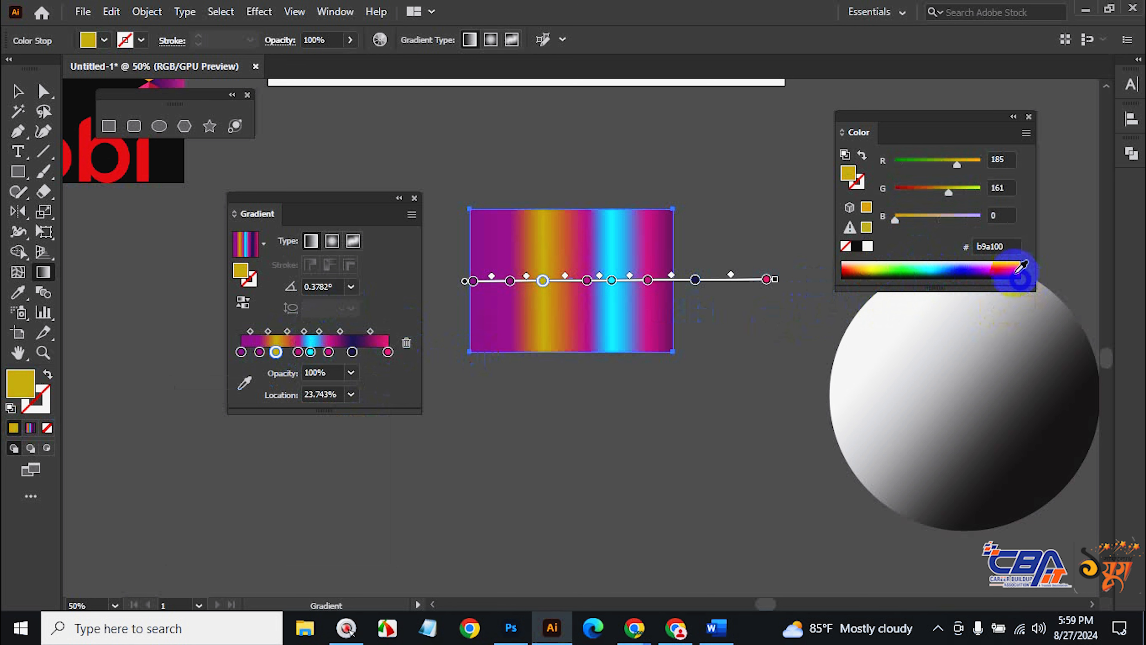
{"action": "left_click", "coordinate": [999, 267]}
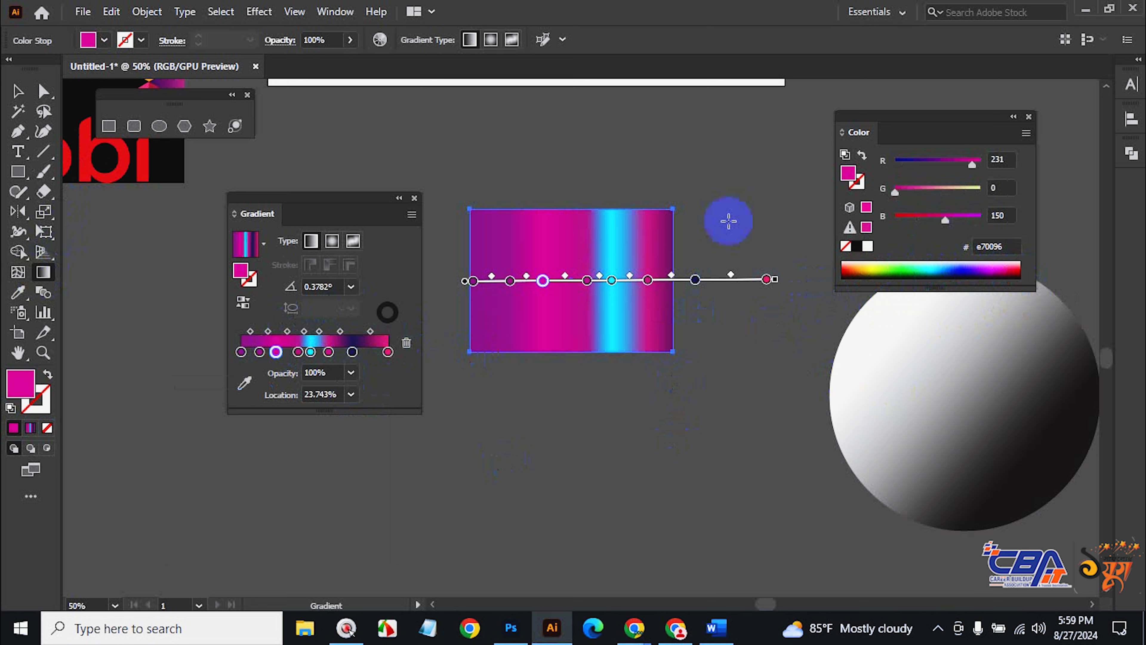
Redraw the rectangle's linear gradient diagonally from its upper-right to lower-left corner, and again vertically from bottom to top.
{"action": "mouse_move", "coordinate": [674, 208]}
{"action": "left_mouse_down"}
{"action": "mouse_move", "coordinate": [473, 340]}
{"action": "mouse_move", "coordinate": [479, 356]}
{"action": "left_mouse_up"}
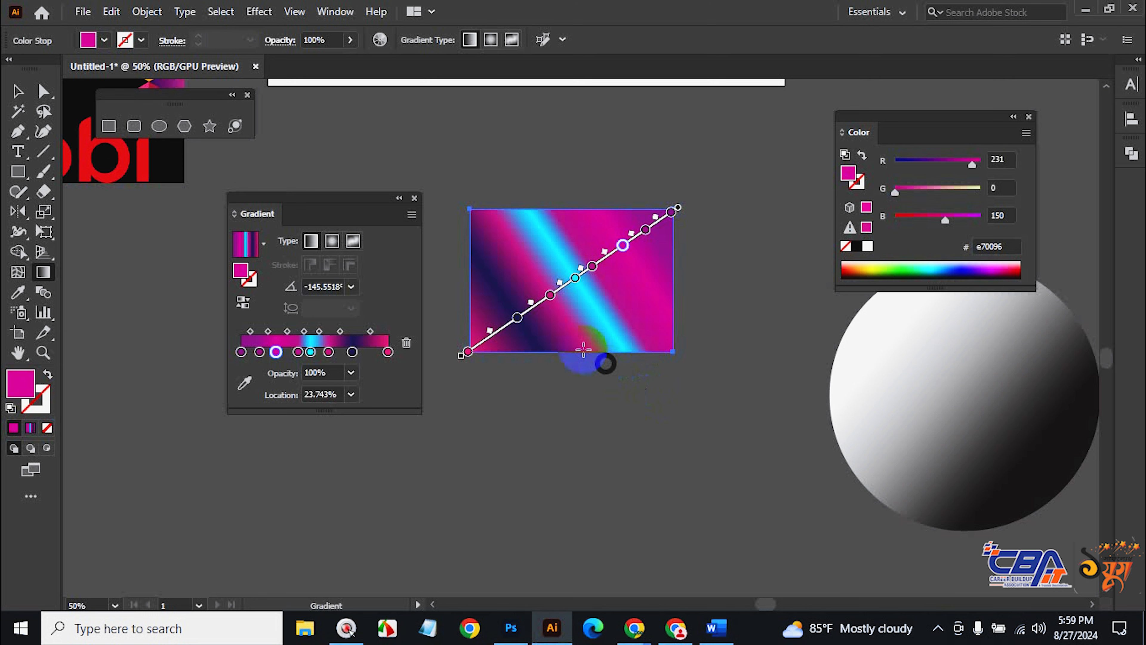
{"action": "mouse_move", "coordinate": [561, 361]}
{"action": "left_mouse_down"}
{"action": "mouse_move", "coordinate": [627, 192]}
{"action": "mouse_move", "coordinate": [698, 259]}
{"action": "mouse_move", "coordinate": [530, 163]}
{"action": "mouse_move", "coordinate": [453, 386]}
{"action": "mouse_move", "coordinate": [712, 264]}
{"action": "mouse_move", "coordinate": [584, 523]}
{"action": "mouse_move", "coordinate": [504, 519]}
{"action": "mouse_move", "coordinate": [564, 524]}
{"action": "mouse_move", "coordinate": [694, 120]}
{"action": "mouse_move", "coordinate": [476, 272]}
{"action": "mouse_move", "coordinate": [693, 299]}
{"action": "mouse_move", "coordinate": [582, 442]}
{"action": "mouse_move", "coordinate": [583, 171]}
{"action": "mouse_move", "coordinate": [559, 190]}
{"action": "left_mouse_up"}
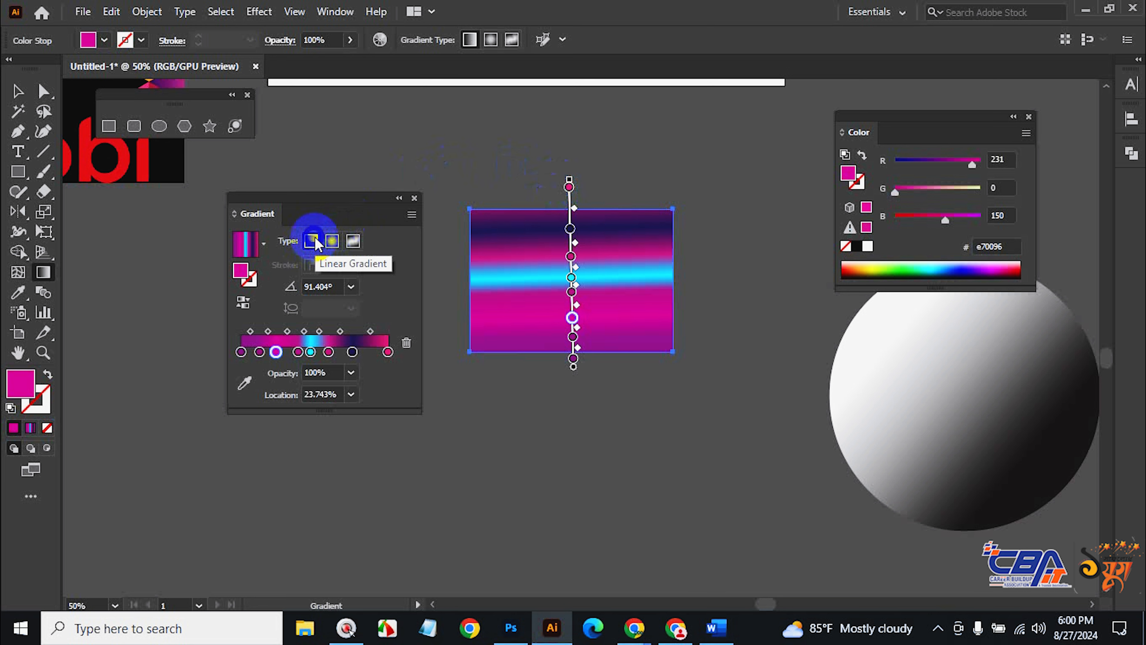
Make the rectangle's gradient radial, add a stop at about 43%, and spread the gradient from near the centre almost to the right edge.
{"action": "left_click", "coordinate": [336, 244]}
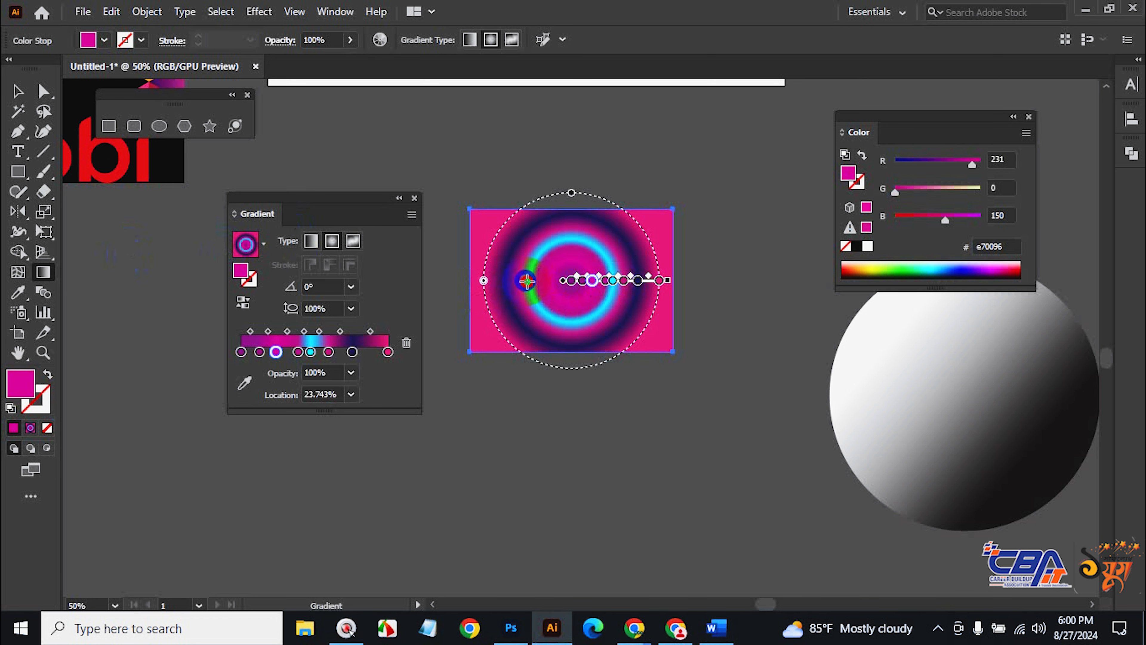
{"action": "mouse_move", "coordinate": [527, 280]}
{"action": "left_mouse_down"}
{"action": "mouse_move", "coordinate": [717, 366]}
{"action": "mouse_move", "coordinate": [657, 339]}
{"action": "left_mouse_up"}
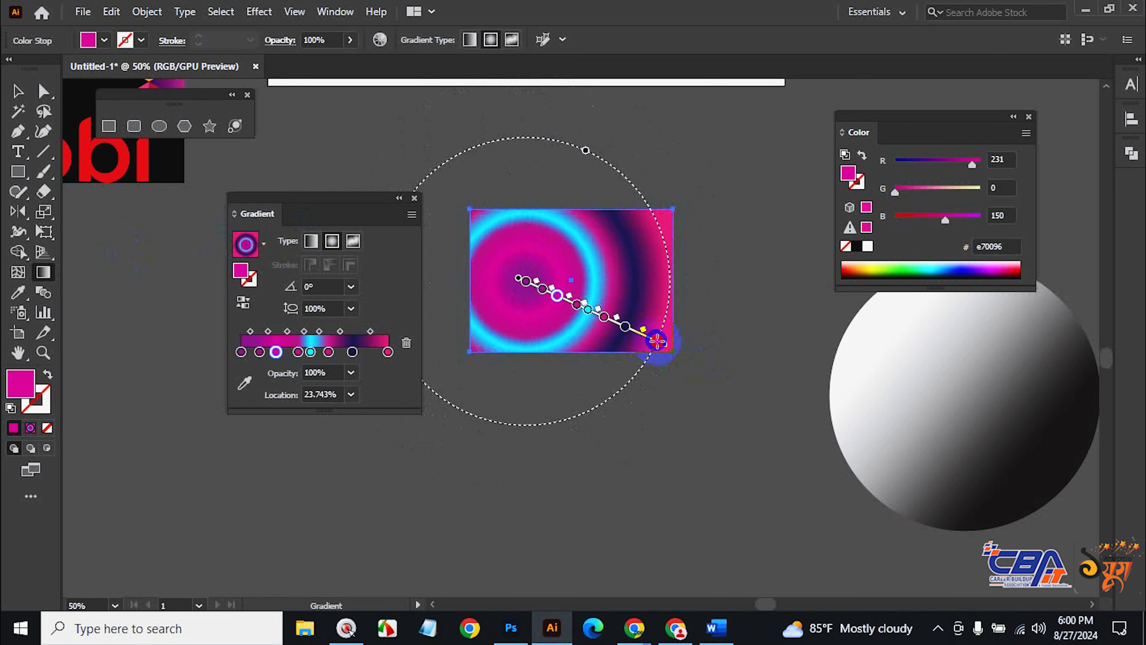
{"action": "left_click_drag", "start_coordinate": [473, 220], "coordinate": [673, 351]}
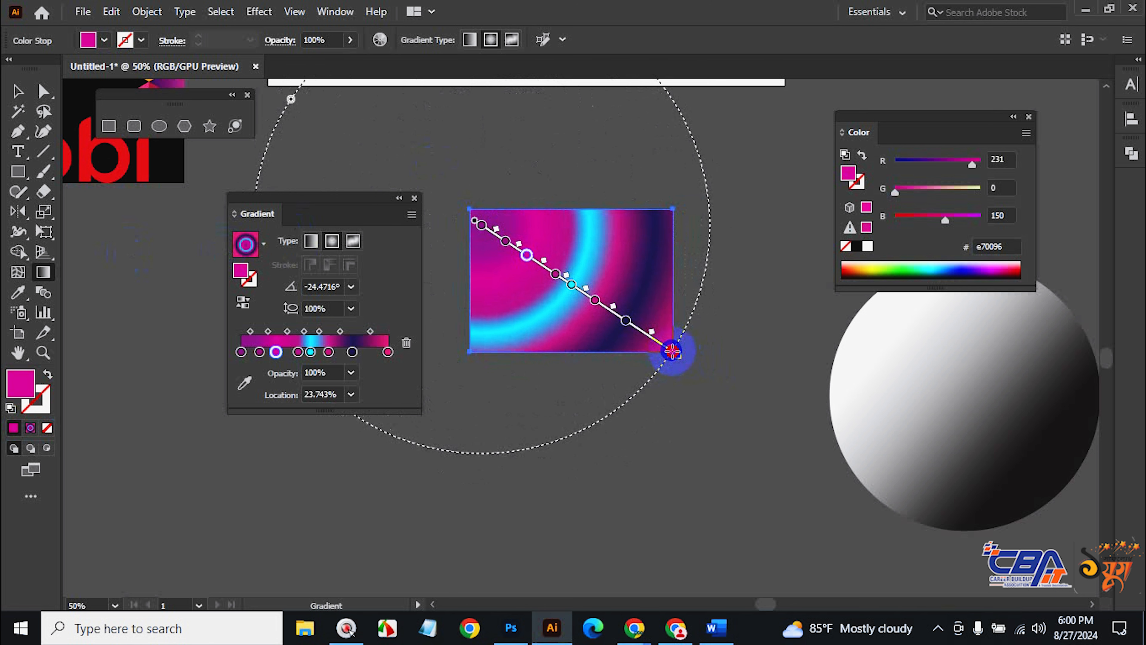
{"action": "left_click", "coordinate": [561, 280]}
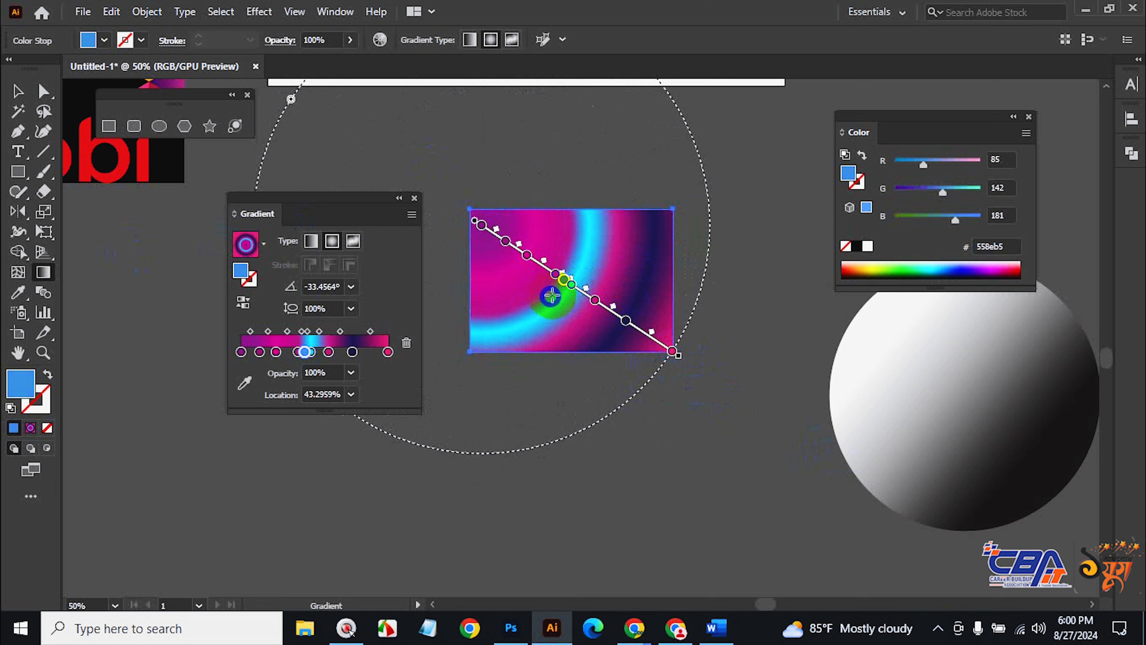
{"action": "left_click_drag", "start_coordinate": [551, 296], "coordinate": [655, 293]}
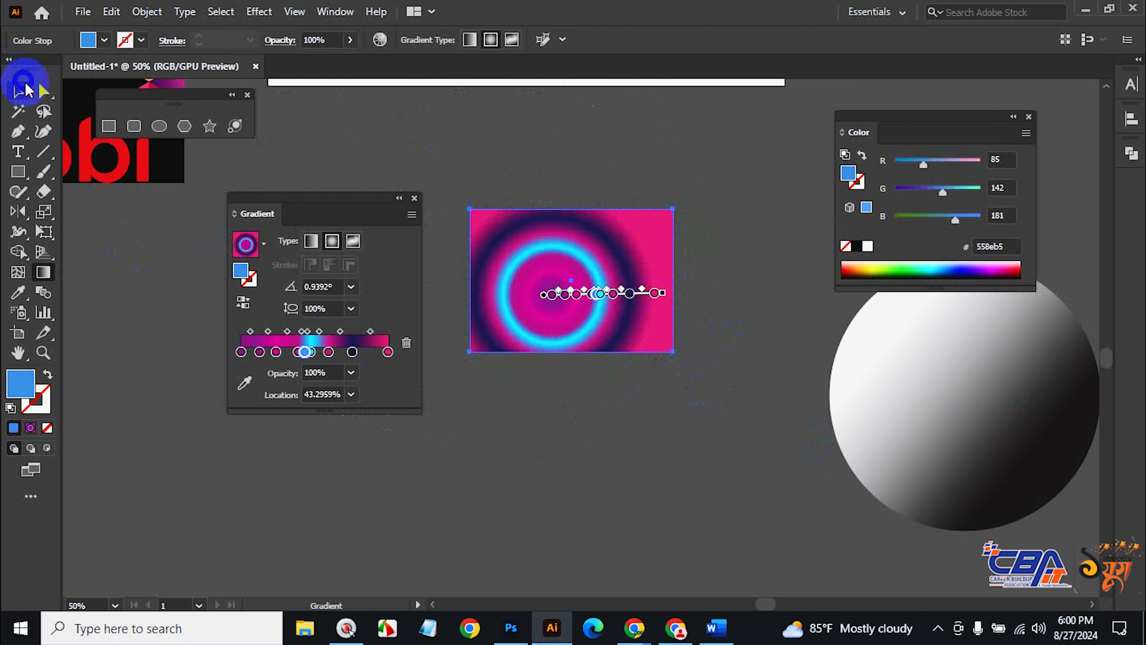
Select the large circle and change its white-to-black gradient to radial.
{"action": "left_click", "coordinate": [18, 90]}
{"action": "left_click", "coordinate": [927, 389]}
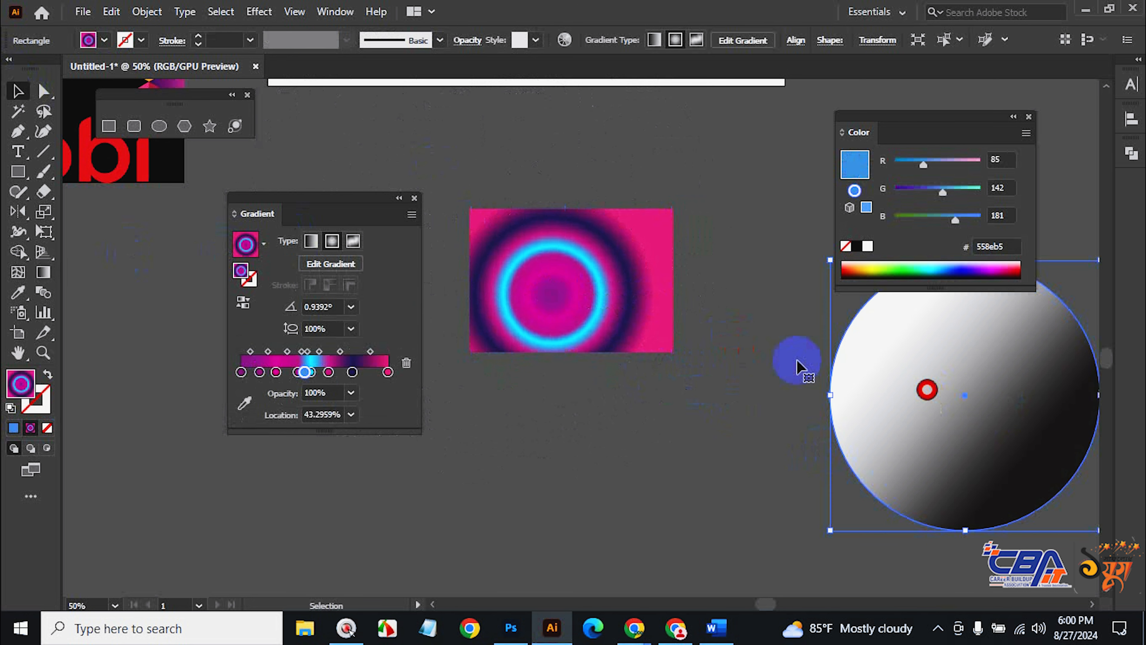
{"action": "left_click", "coordinate": [332, 240]}
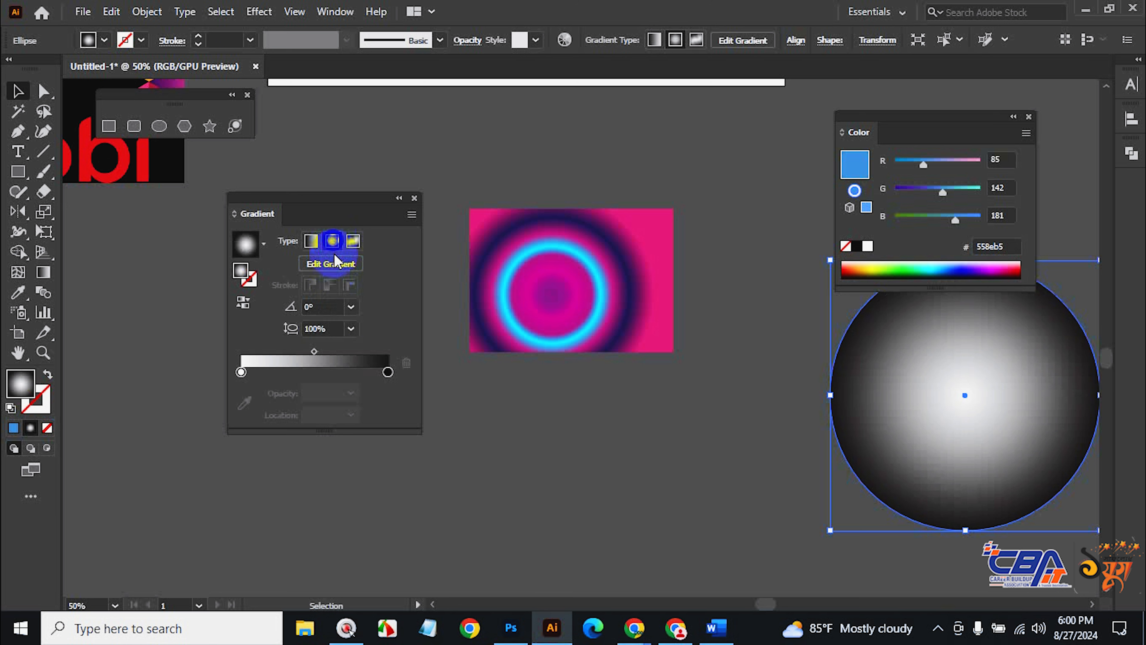
Try copying the rectangle's radial gradient onto the circle with the Eyedropper, and undo it.
{"action": "left_click", "coordinate": [571, 277]}
{"action": "left_click", "coordinate": [1000, 437]}
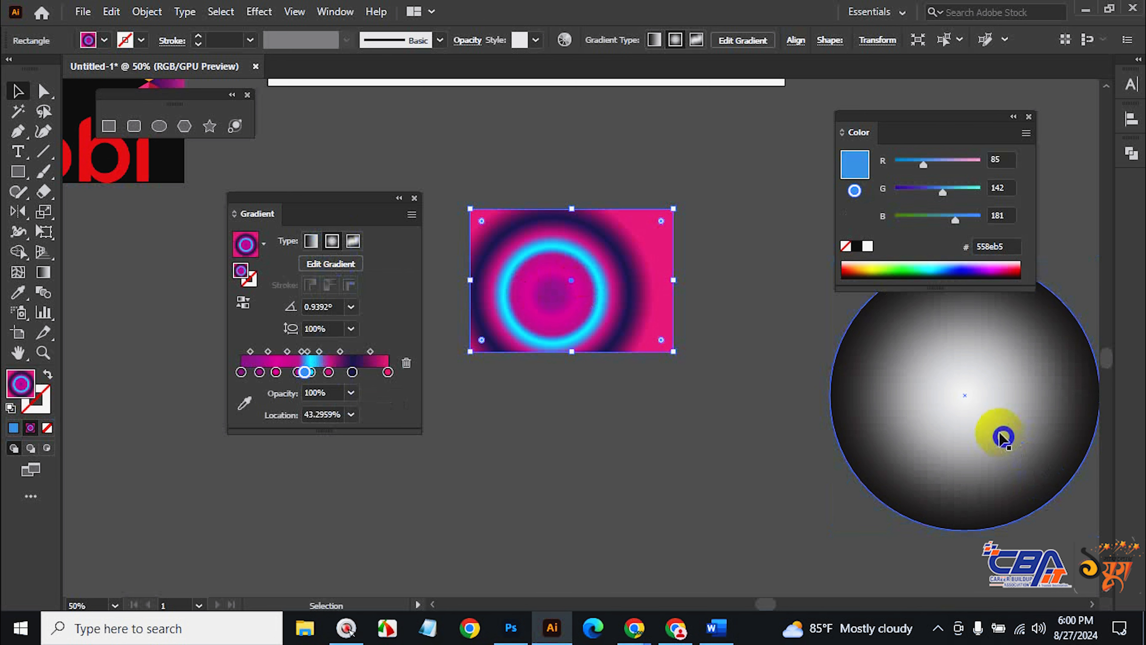
{"action": "left_click", "coordinate": [997, 431], "text": "ctrl"}
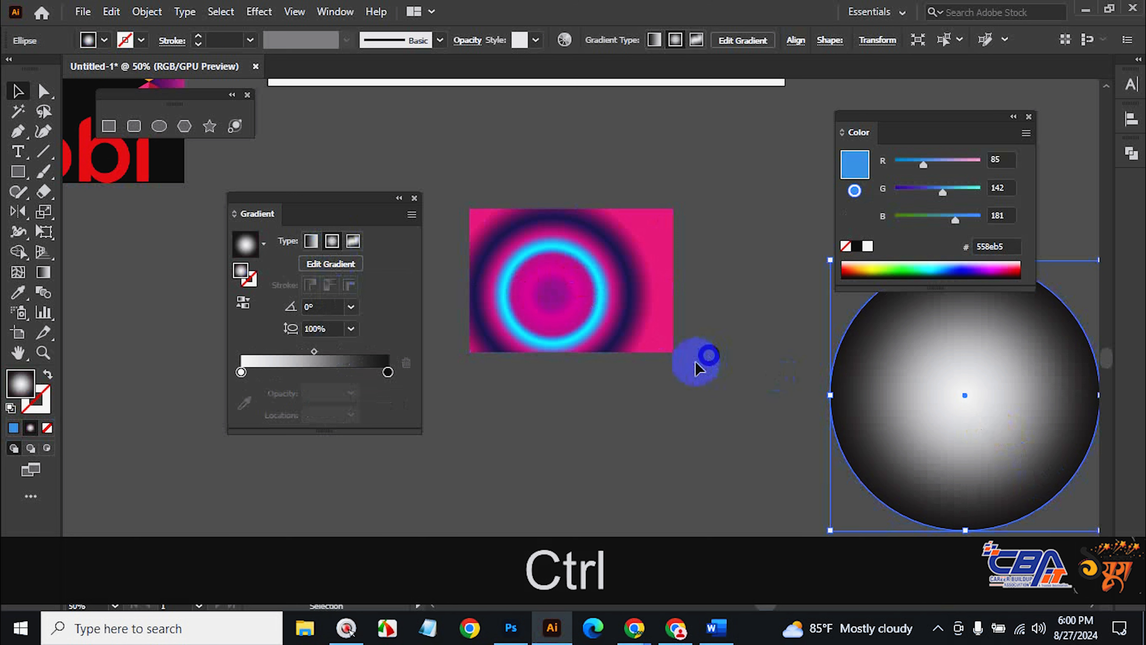
{"action": "left_click", "coordinate": [22, 293]}
{"action": "left_click", "coordinate": [562, 285]}
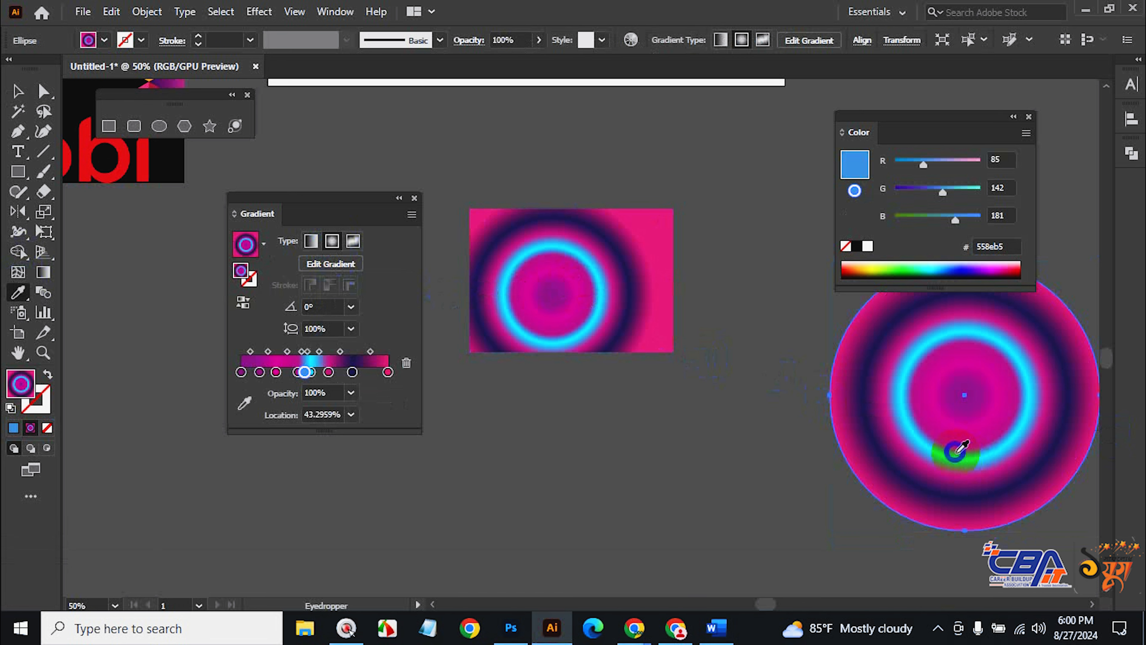
{"action": "left_click", "coordinate": [18, 90]}
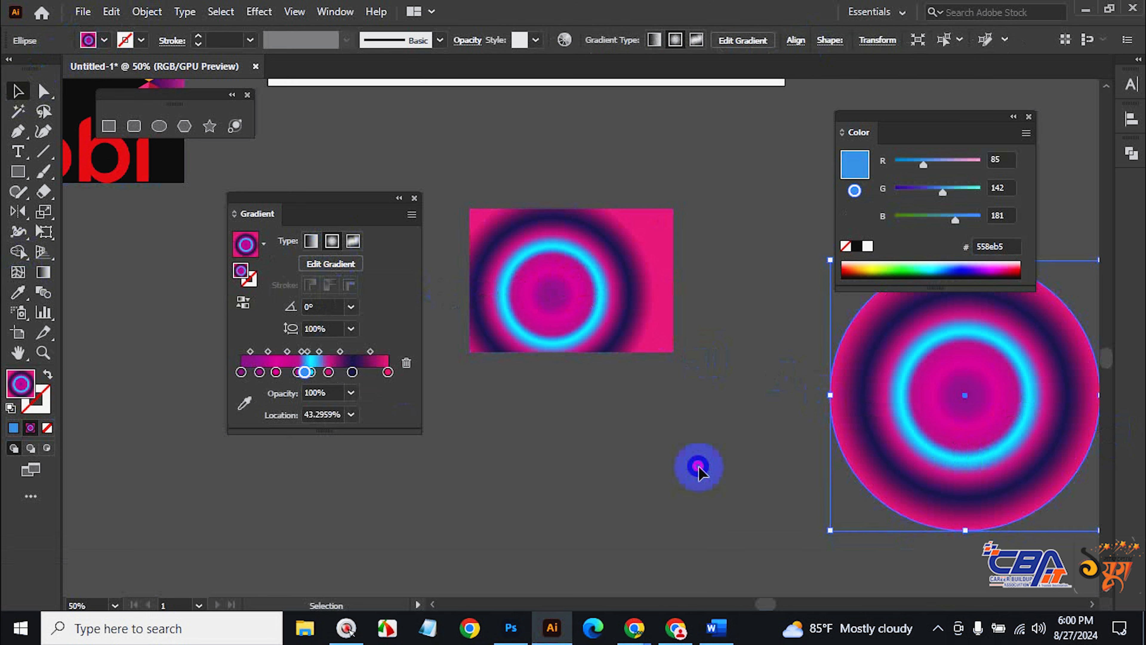
{"action": "key", "text": "ctrl+z"}
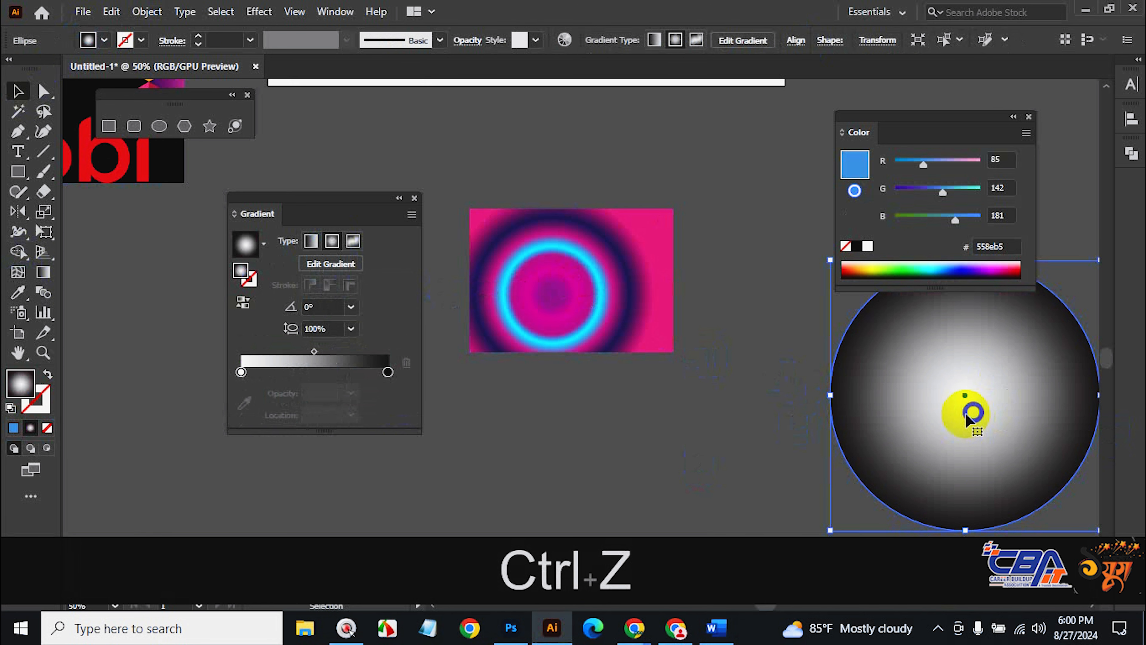
Move the circle closer to the rectangle and copy the rectangle's radial gradient onto it with the Eyedropper.
{"action": "left_click_drag", "start_coordinate": [968, 420], "coordinate": [858, 420]}
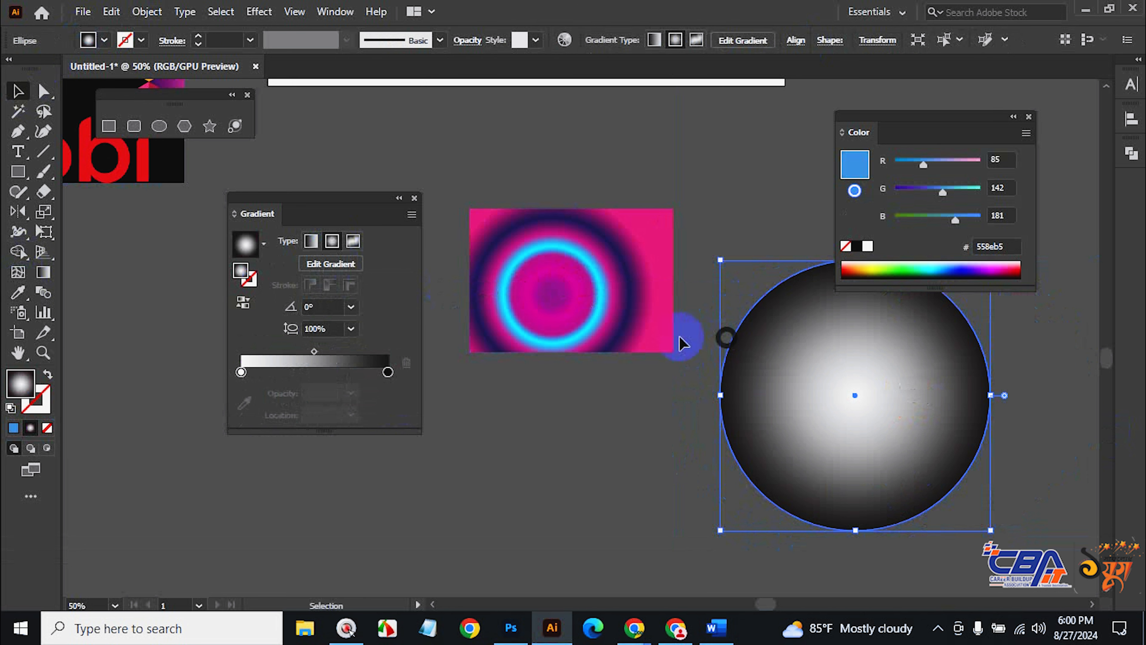
{"action": "key", "text": "i"}
{"action": "left_click", "coordinate": [566, 271]}
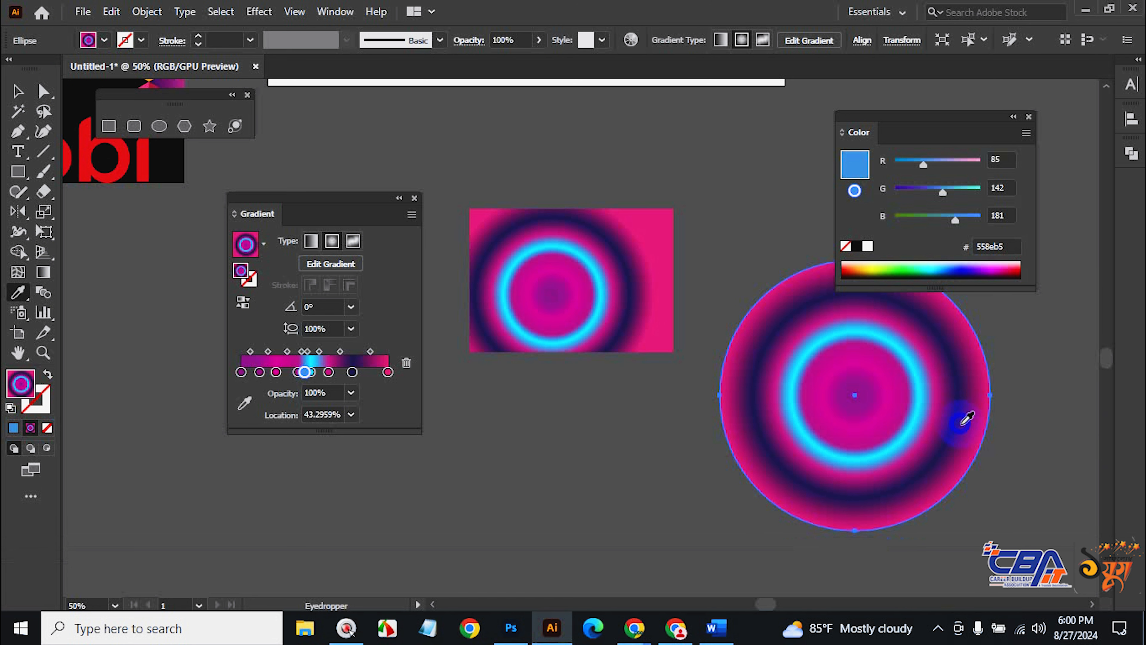
{"action": "key", "text": "ctrl+z"}
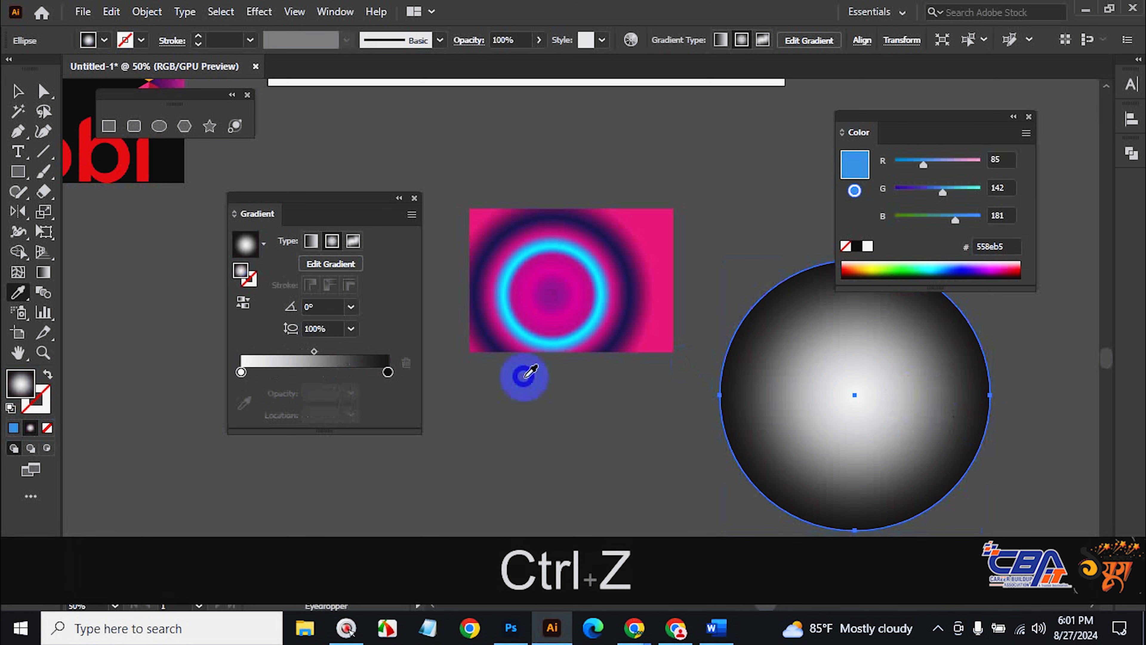
{"action": "left_click", "coordinate": [582, 267]}
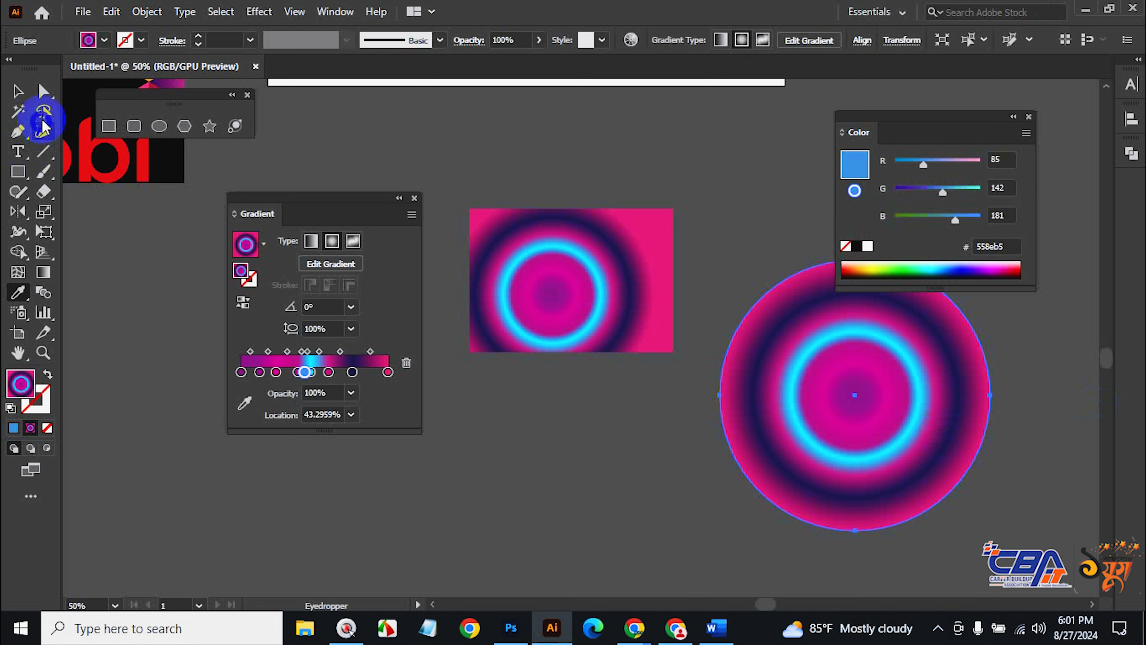
Reselect the circle with the Selection tool and replace its gradient fill with solid blue 558eb5.
{"action": "left_click", "coordinate": [21, 91]}
{"action": "left_click", "coordinate": [568, 317]}
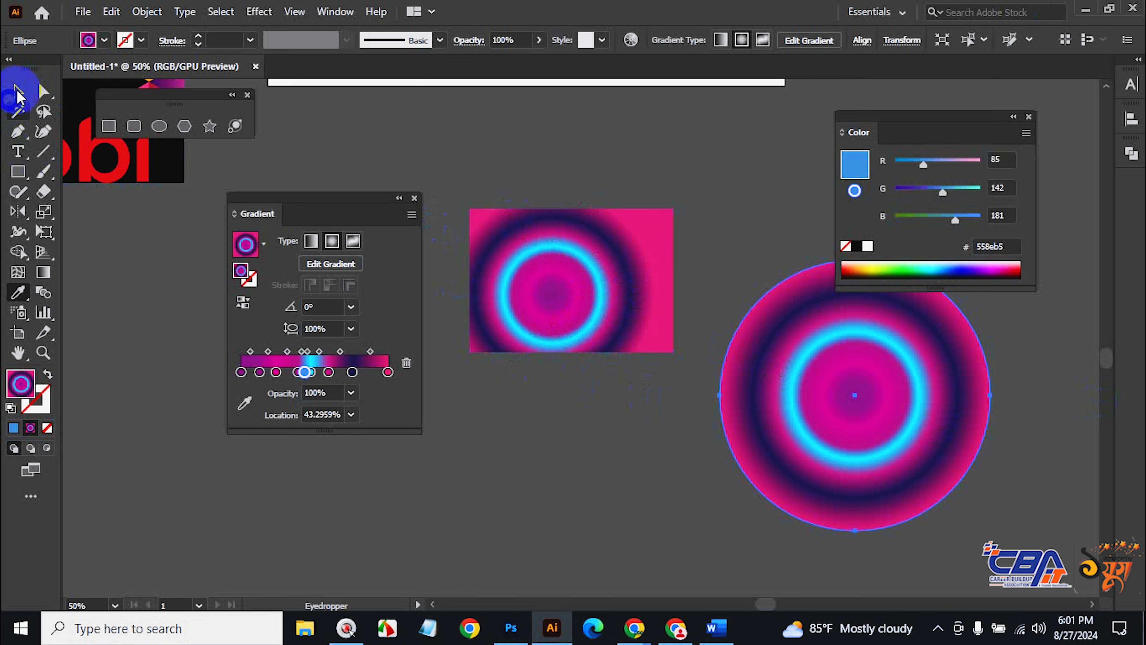
{"action": "left_click", "coordinate": [18, 91]}
{"action": "left_click", "coordinate": [548, 461]}
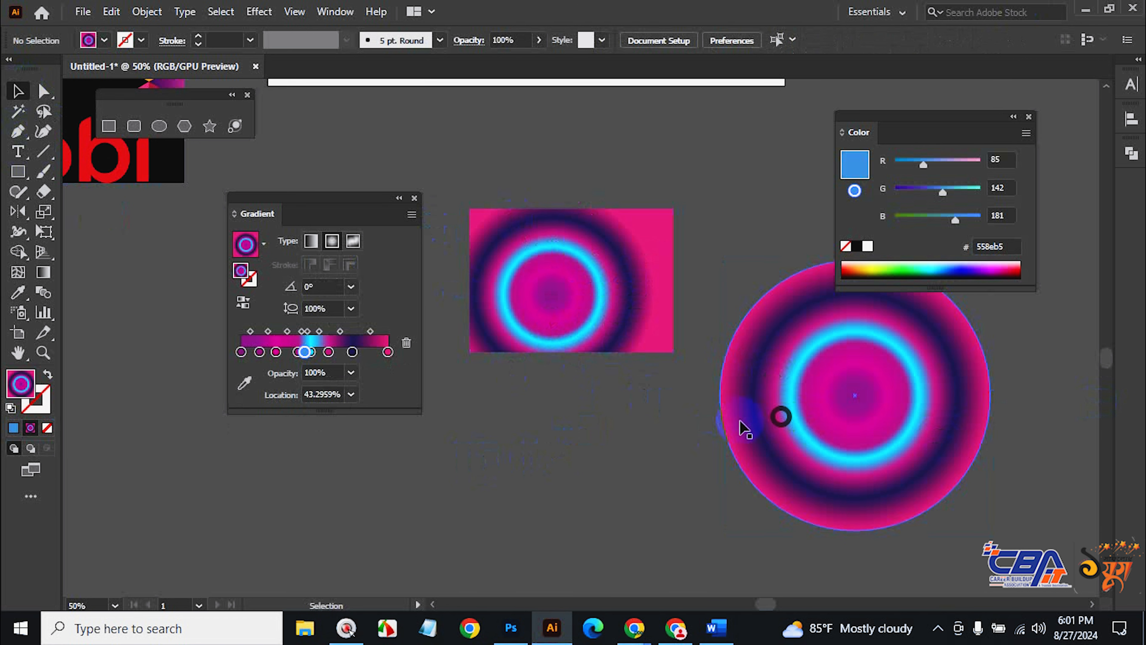
{"action": "key", "text": "space"}
{"action": "left_click_drag", "start_coordinate": [660, 384], "coordinate": [679, 275]}
{"action": "left_click", "coordinate": [799, 339]}
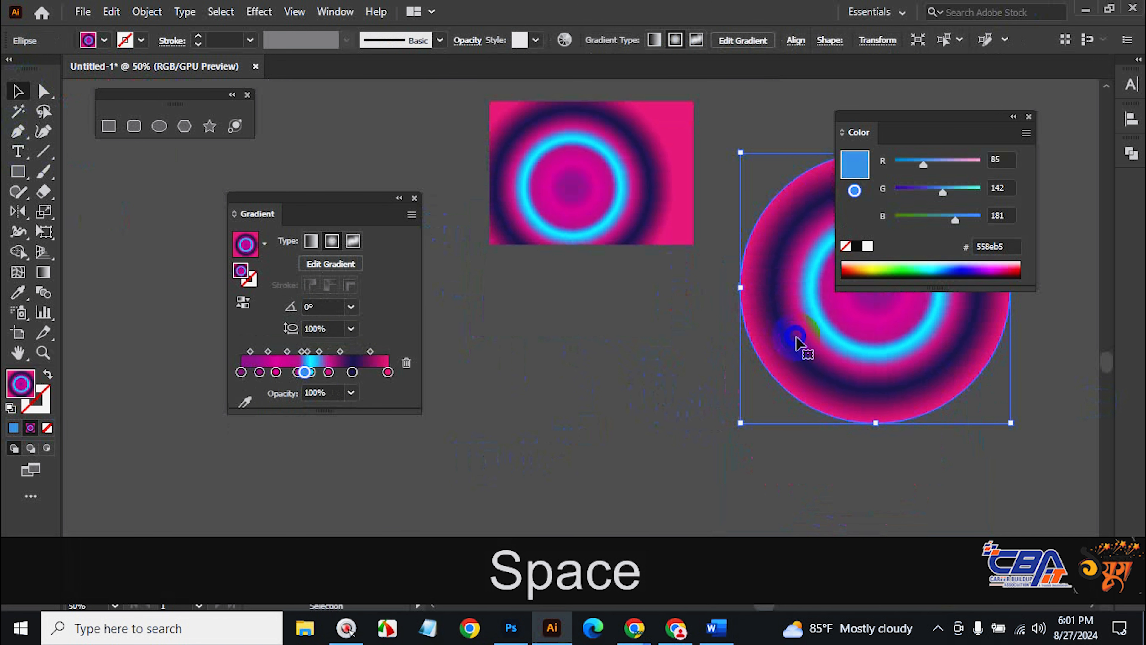
{"action": "left_click", "coordinate": [13, 427]}
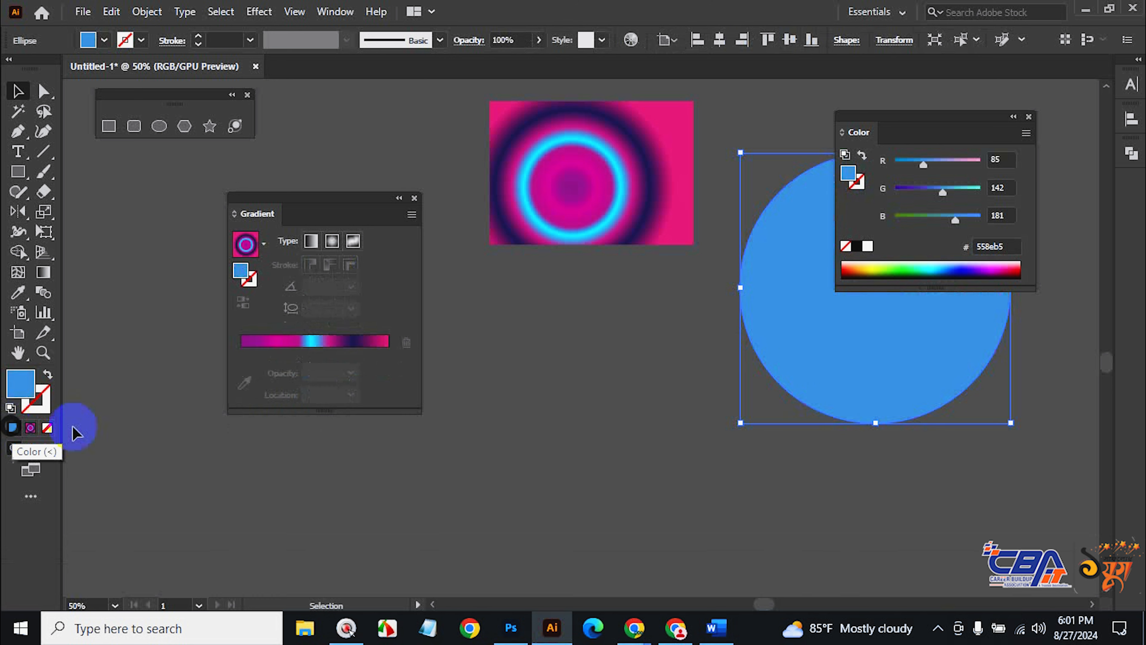
Move the circle below the rectangle and fill it with a freeform points gradient, scattering nine added colour stops across it.
{"action": "left_click_drag", "start_coordinate": [830, 351], "coordinate": [716, 464]}
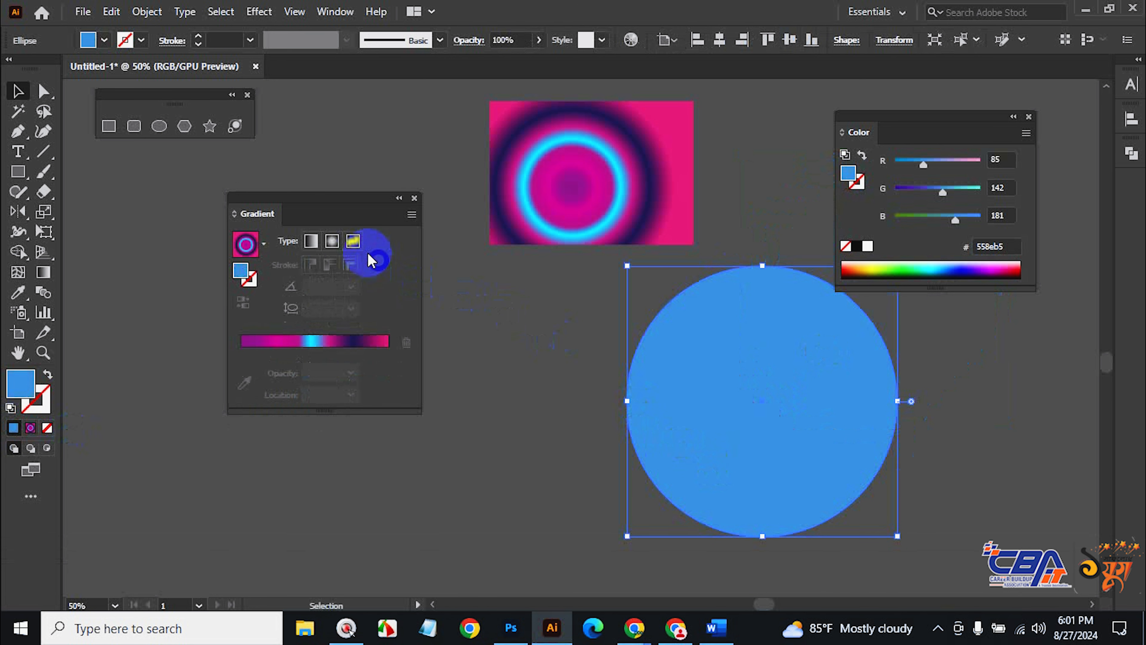
{"action": "left_click", "coordinate": [354, 241]}
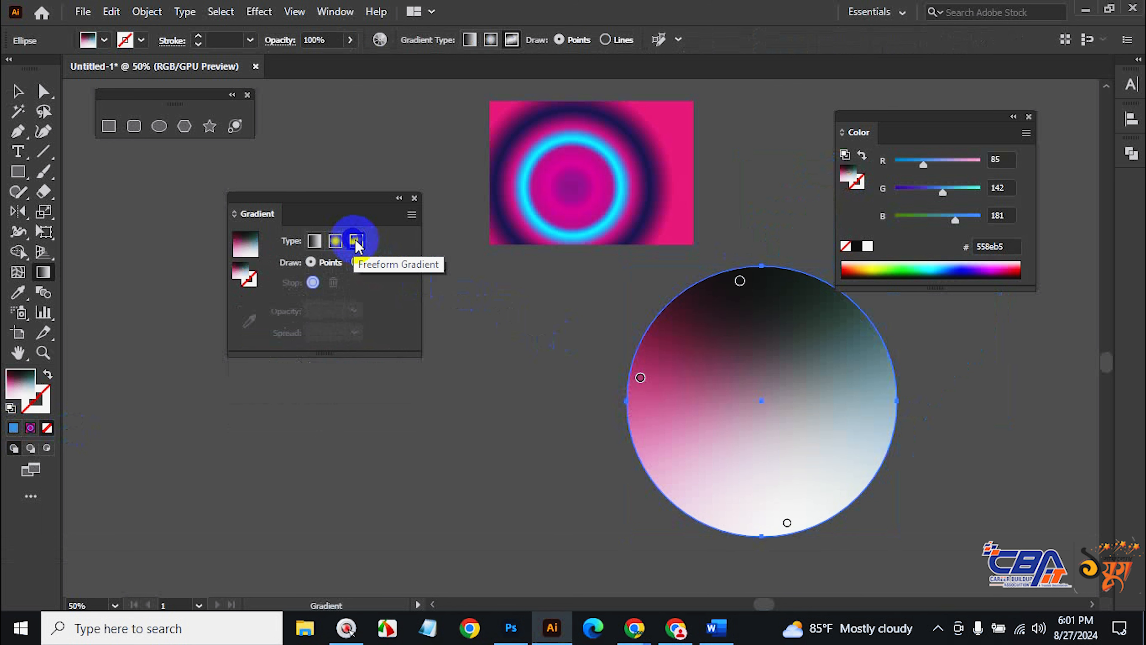
{"action": "left_click", "coordinate": [821, 414]}
{"action": "left_click", "coordinate": [739, 442]}
{"action": "left_click", "coordinate": [687, 393]}
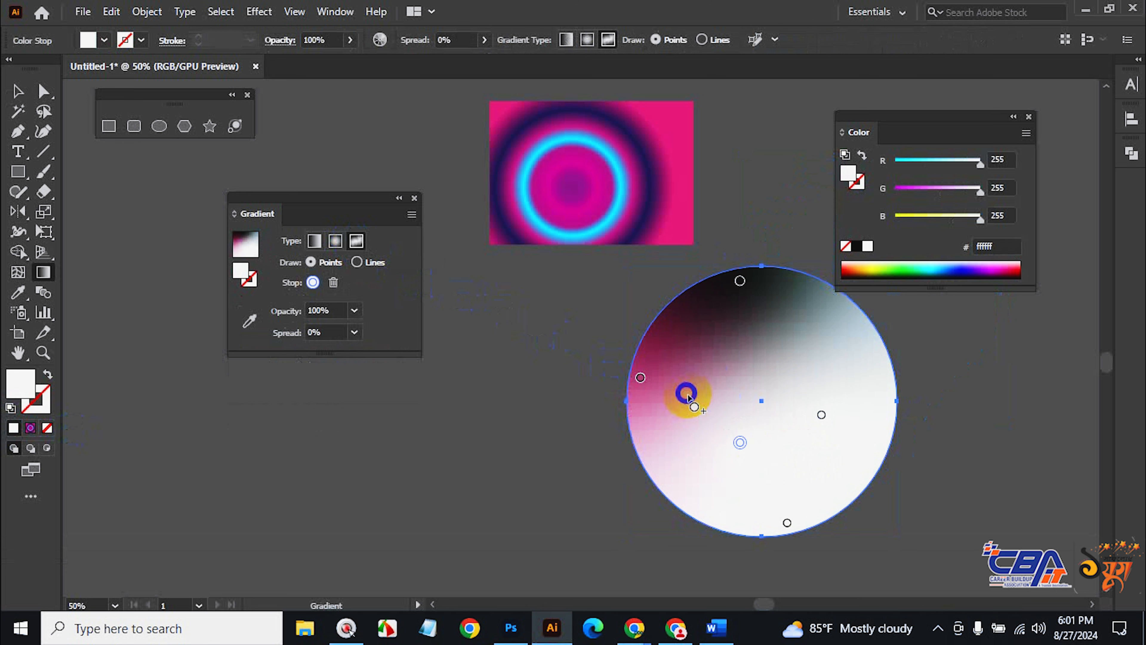
{"action": "left_click", "coordinate": [752, 345]}
{"action": "left_click", "coordinate": [826, 346]}
{"action": "left_click", "coordinate": [802, 390]}
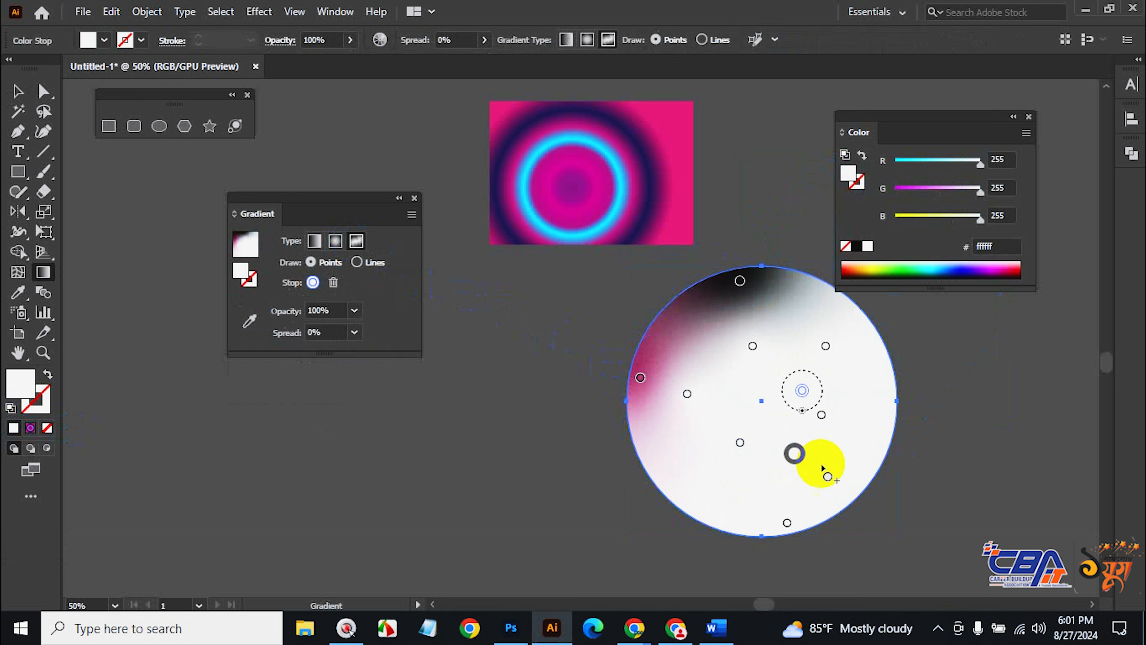
{"action": "left_click", "coordinate": [795, 454]}
{"action": "left_click", "coordinate": [850, 451]}
{"action": "left_click", "coordinate": [718, 505]}
Colour the added stop left of and below the circle's centre brown 603913 and the one right of the centre blue 2b3990.
{"action": "left_click", "coordinate": [739, 441]}
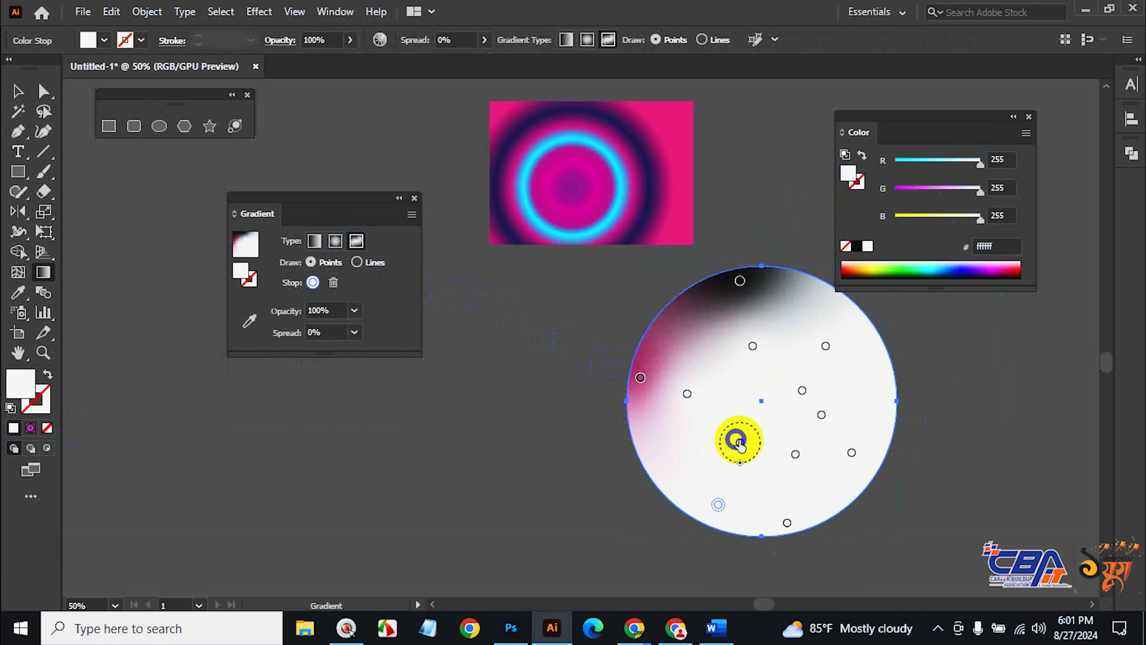
{"action": "double_click", "coordinate": [740, 442]}
{"action": "left_click", "coordinate": [619, 296]}
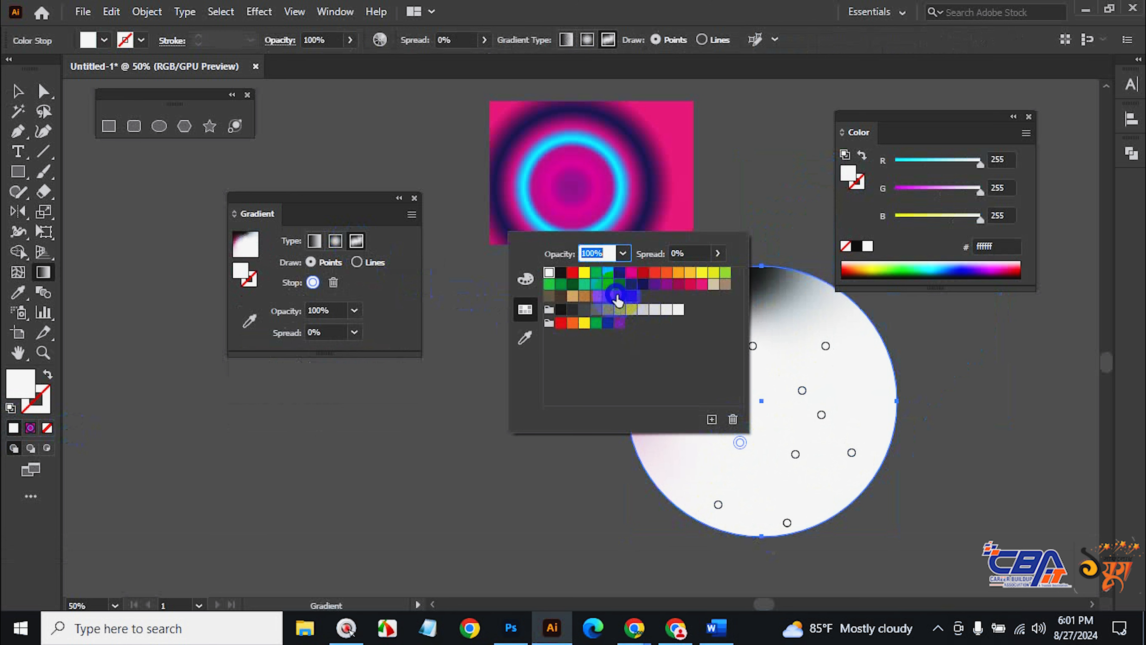
{"action": "left_click", "coordinate": [819, 412]}
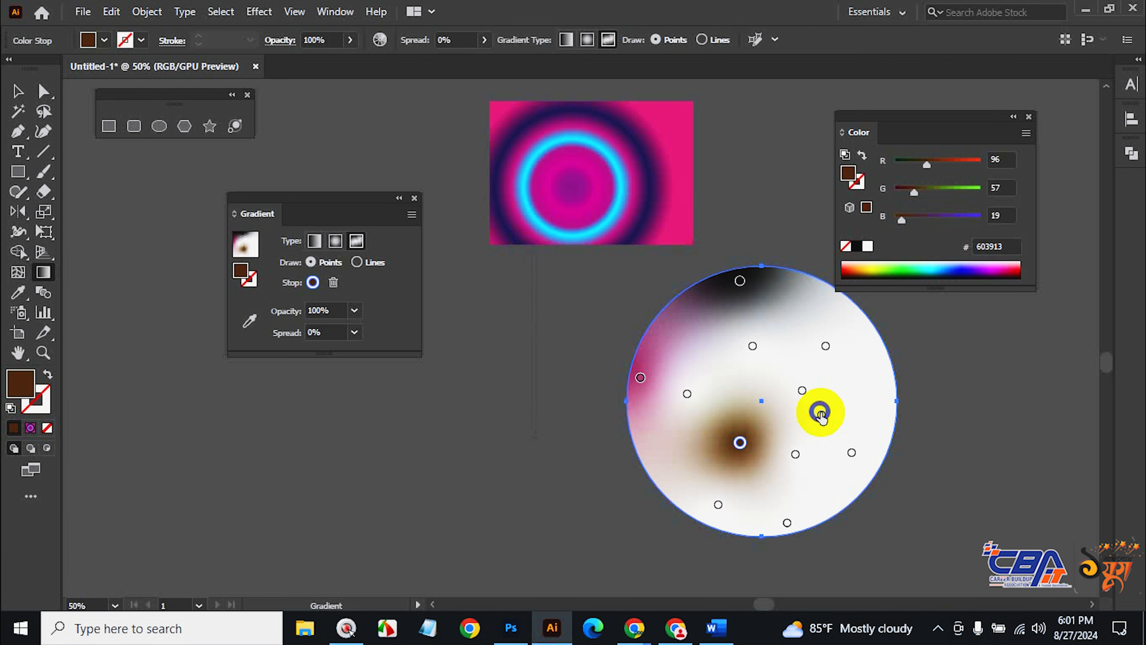
{"action": "double_click", "coordinate": [820, 414]}
{"action": "left_click", "coordinate": [712, 257]}
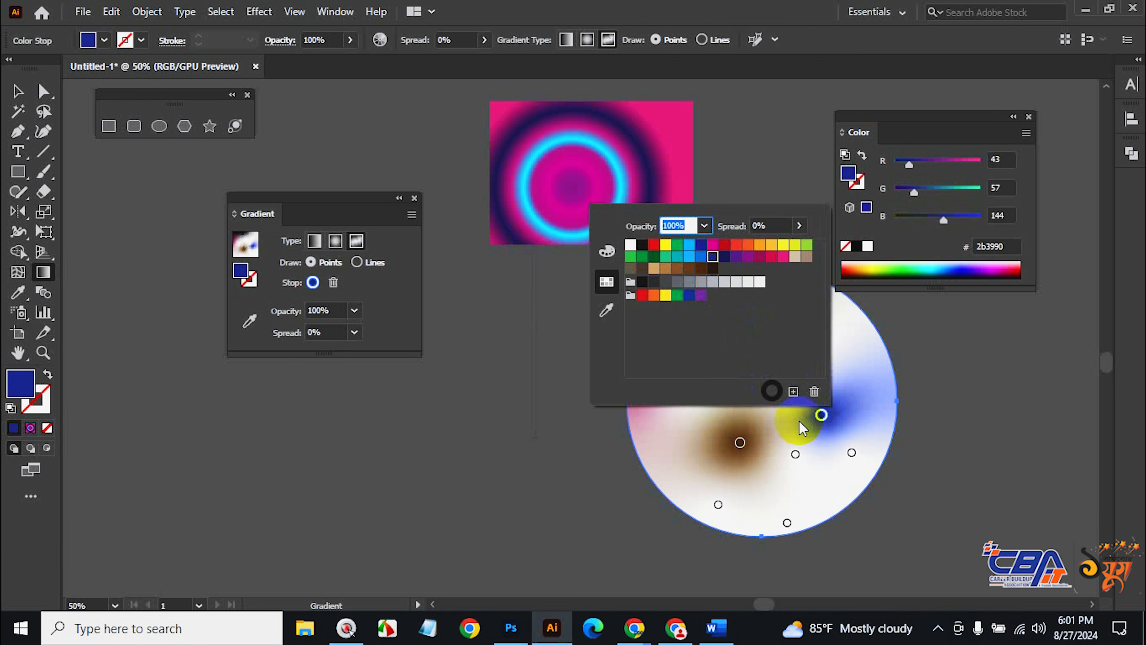
Colour the circle's lower-right stop lime 8dc63f and the stop beside it green 00a651, and deselect the circle.
{"action": "left_click", "coordinate": [851, 454]}
{"action": "double_click", "coordinate": [851, 453]}
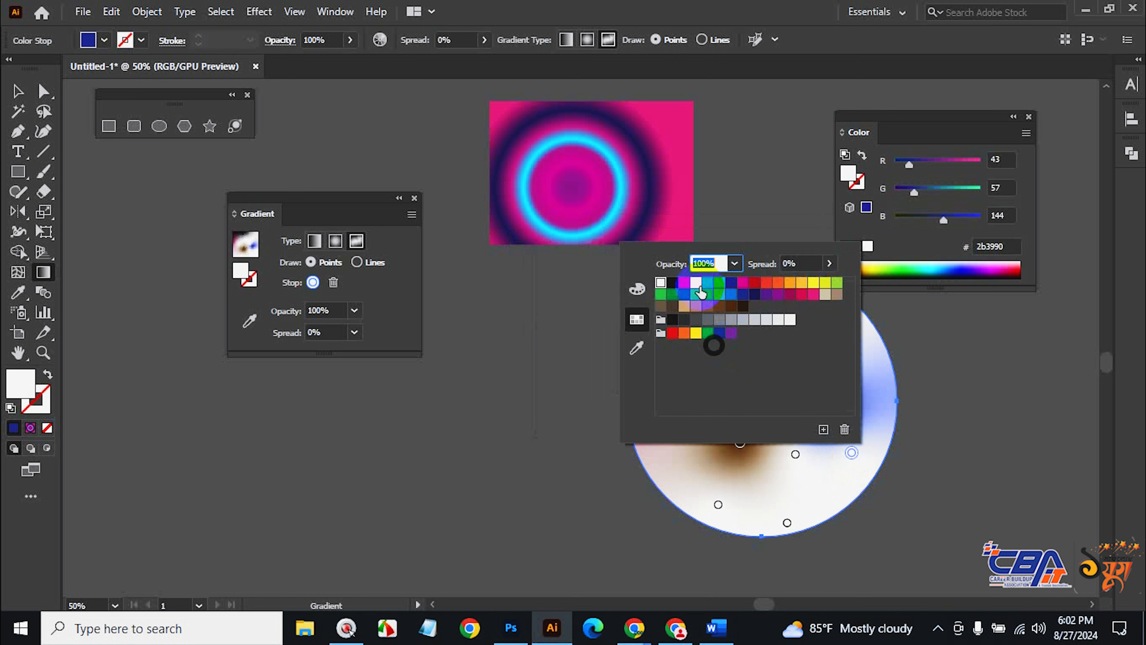
{"action": "left_click", "coordinate": [836, 283]}
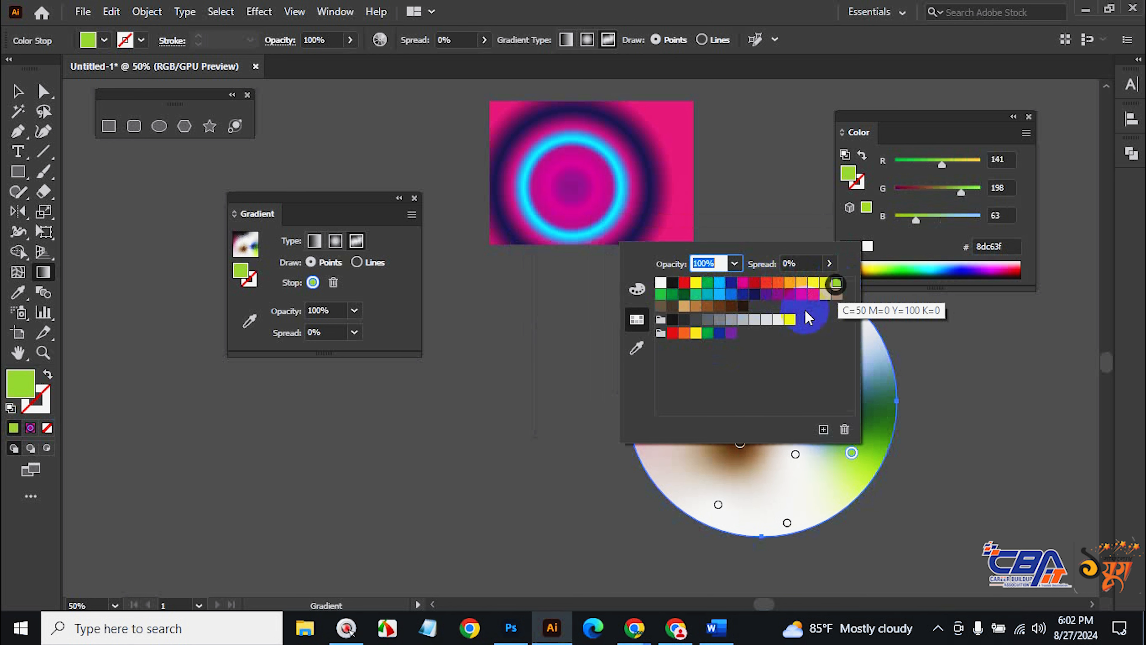
{"action": "double_click", "coordinate": [796, 456]}
{"action": "left_click", "coordinate": [651, 283]}
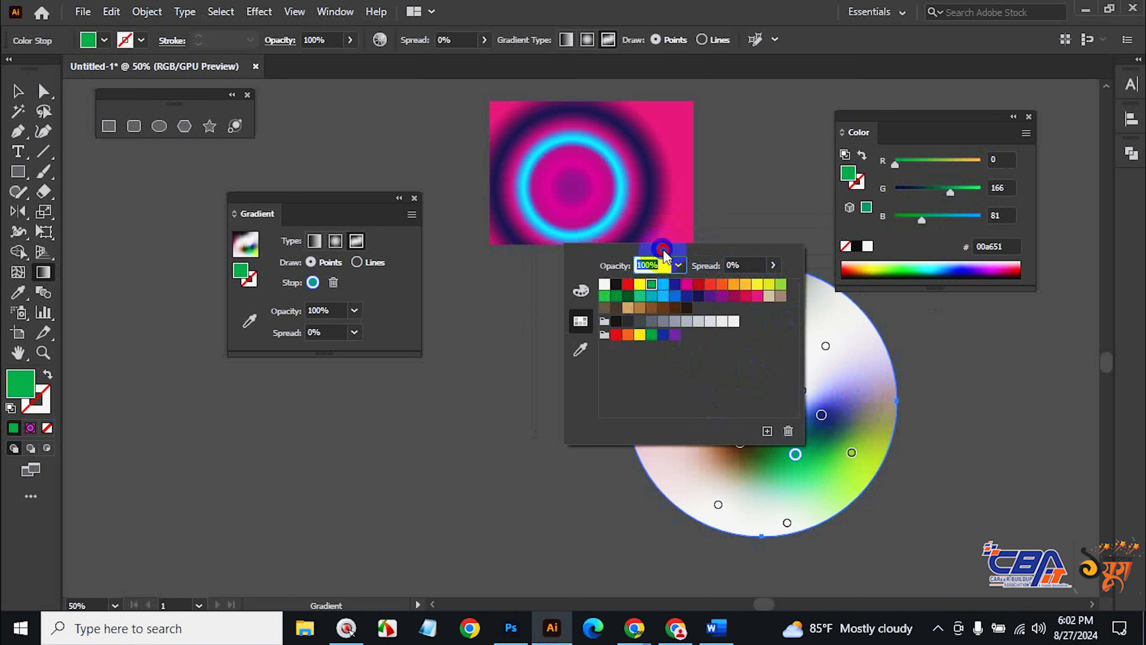
{"action": "left_click", "coordinate": [796, 453]}
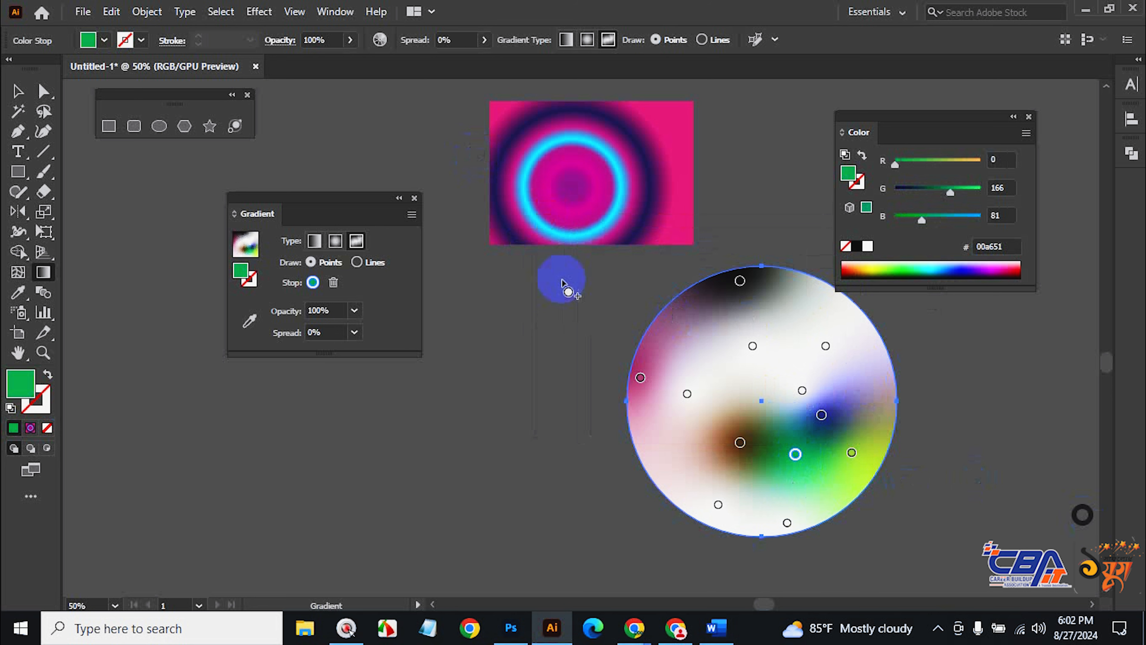
{"action": "left_click", "coordinate": [18, 92]}
{"action": "left_click", "coordinate": [187, 408]}
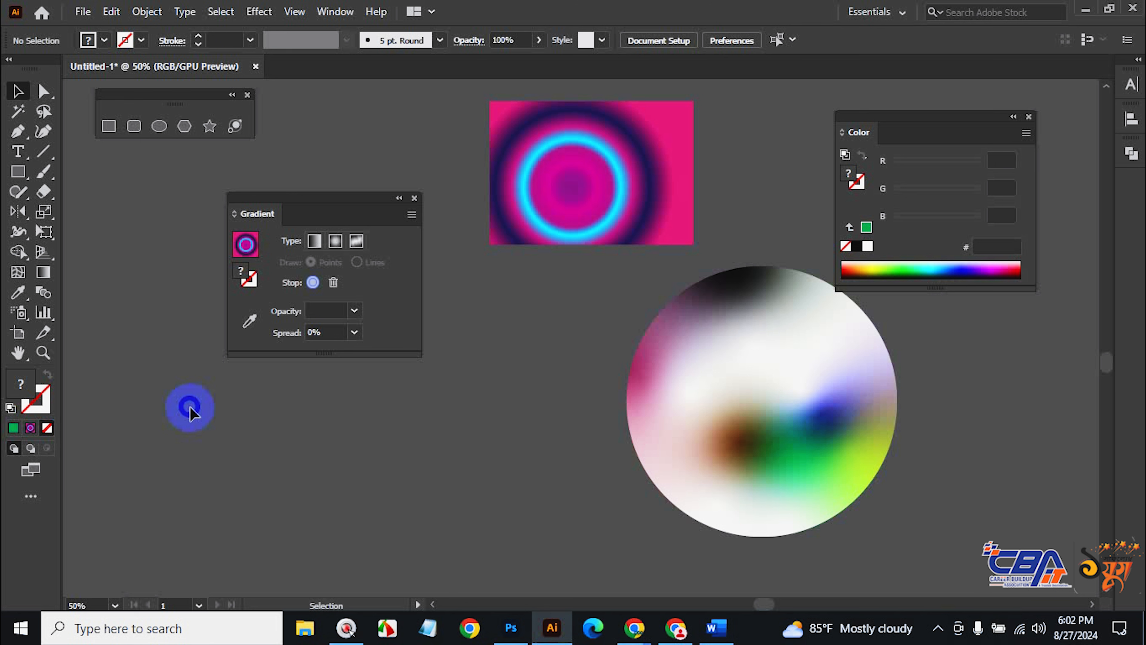
Move the Gradient panel off the robi reference image and select the top triangle of the black symbol.
{"action": "key", "text": "ctrl+alt+space"}
{"action": "left_click", "coordinate": [639, 319]}
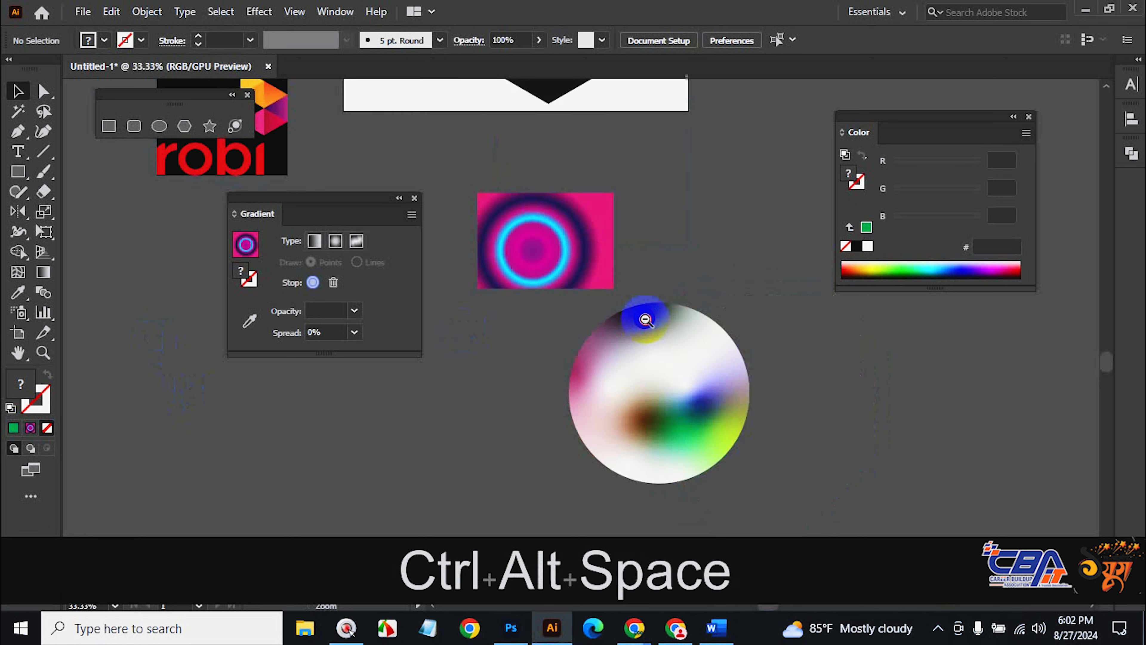
{"action": "left_click", "coordinate": [540, 307]}
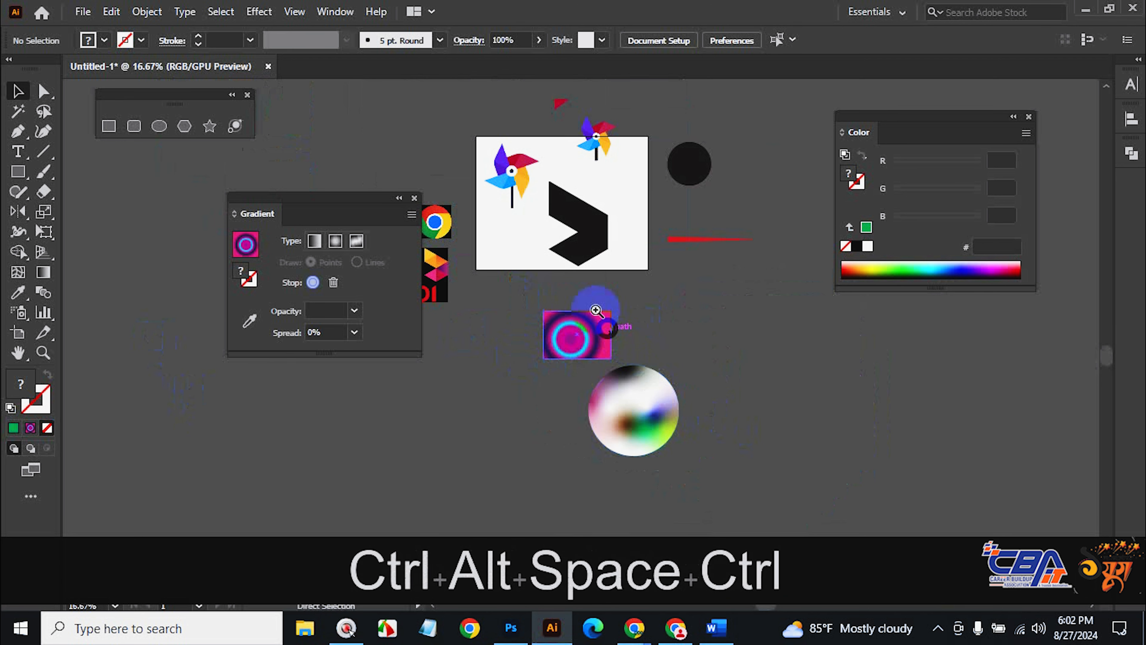
{"action": "key", "text": "ctrl+space"}
{"action": "left_click", "coordinate": [512, 310]}
{"action": "left_click", "coordinate": [512, 310]}
{"action": "left_click_drag", "start_coordinate": [368, 197], "coordinate": [377, 379]}
{"action": "left_click", "coordinate": [595, 156]}
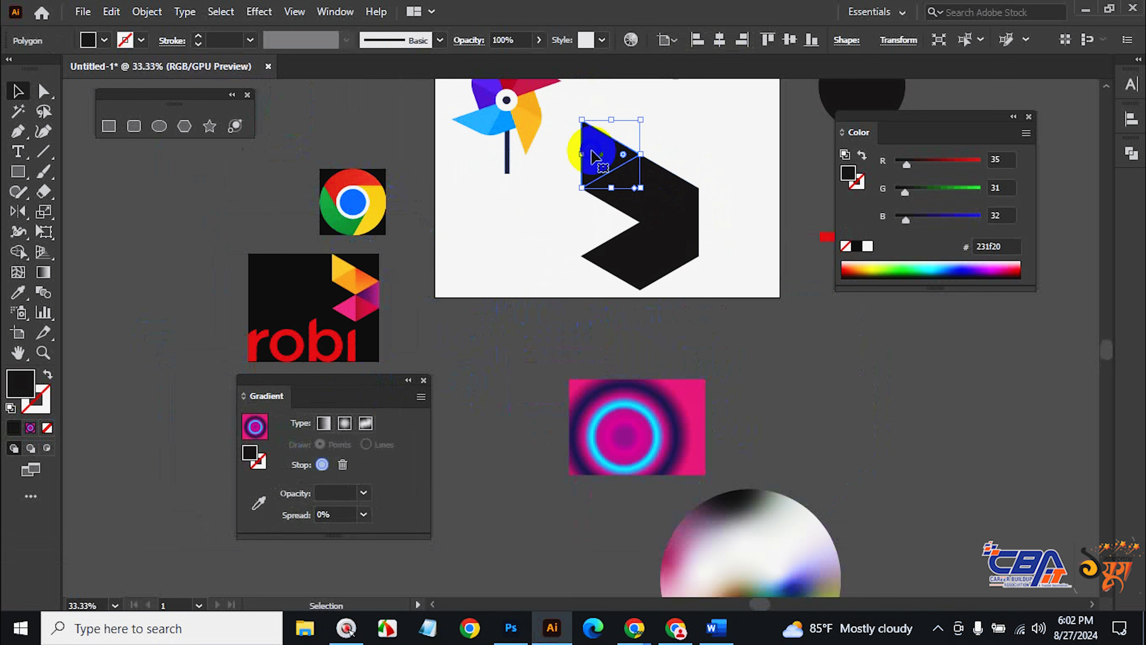
Move the robi reference image closer to the black symbol and clear the Gradient and Color panels out of the way.
{"action": "left_click", "coordinate": [338, 276]}
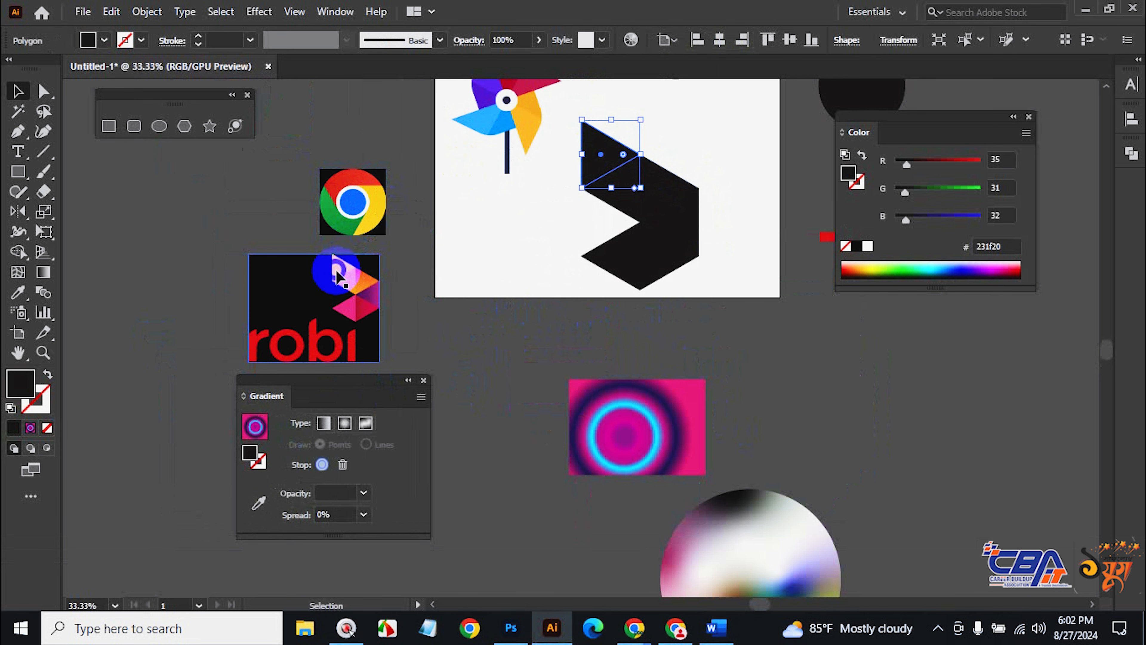
{"action": "left_click", "coordinate": [597, 251], "text": "ctrl"}
{"action": "left_click", "coordinate": [497, 293], "text": "ctrl"}
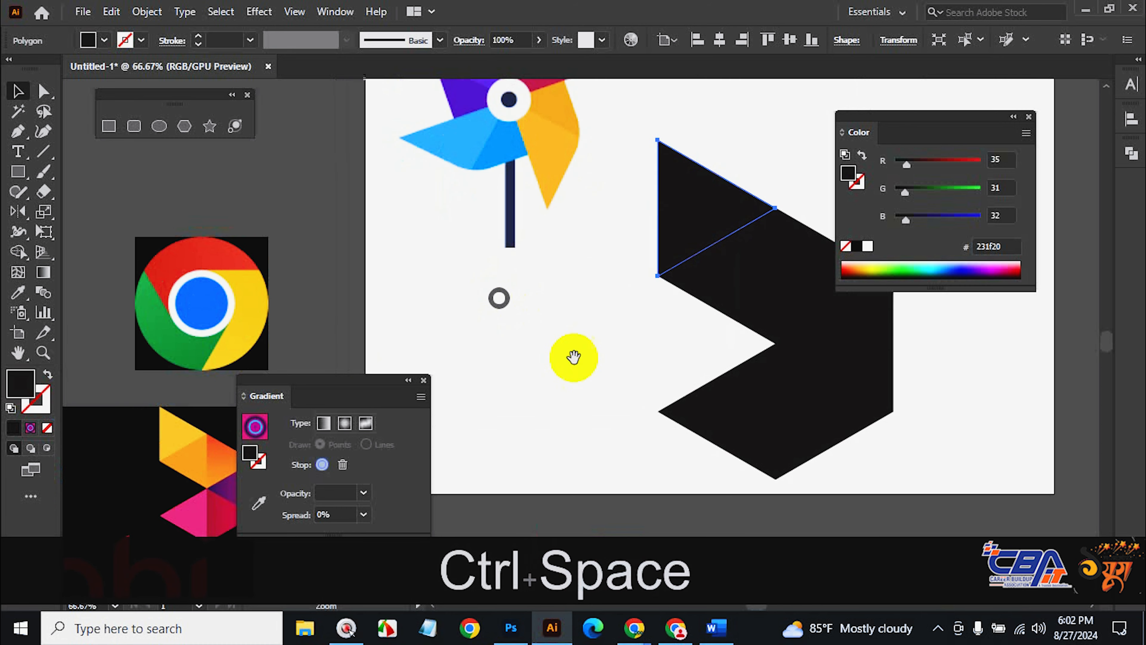
{"action": "left_click_drag", "start_coordinate": [366, 384], "coordinate": [420, 109]}
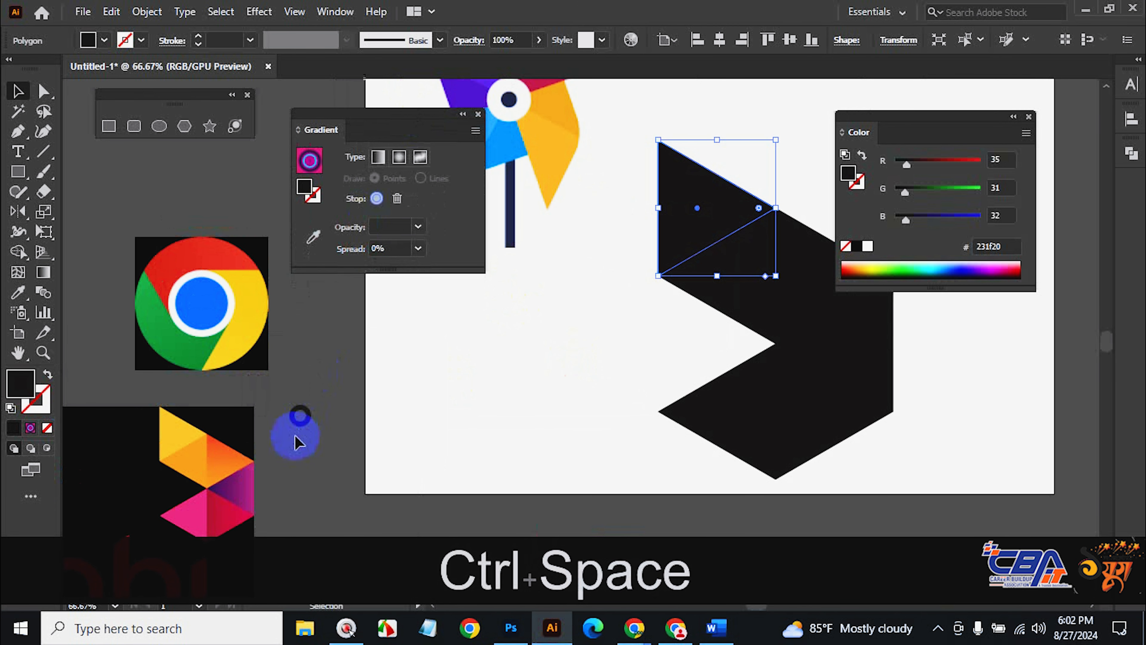
{"action": "left_click_drag", "start_coordinate": [176, 447], "coordinate": [404, 348]}
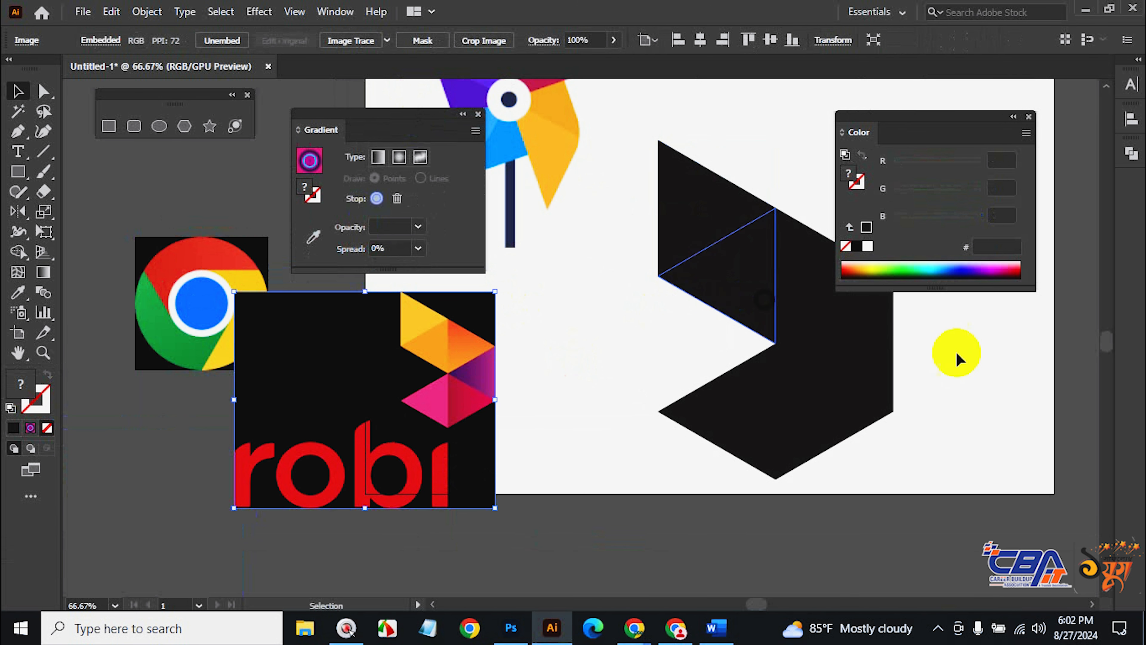
{"action": "left_click", "coordinate": [1028, 116]}
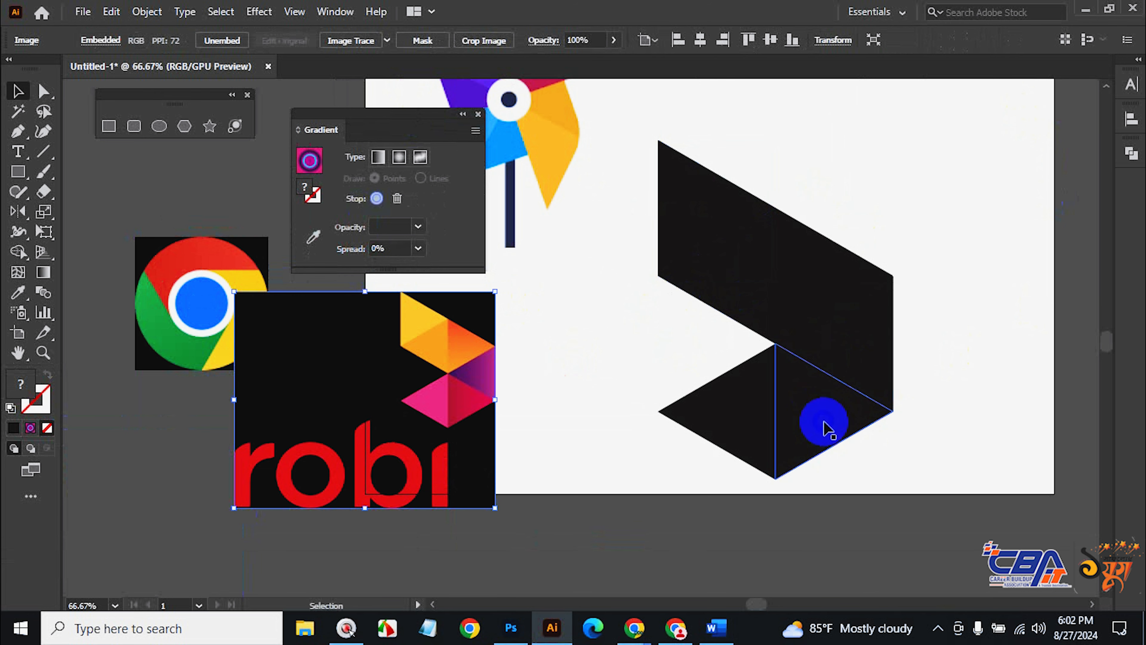
Switch to the Word course outline to check the Class 2 gradient topics, and return to the artwork.
{"action": "left_click", "coordinate": [717, 626]}
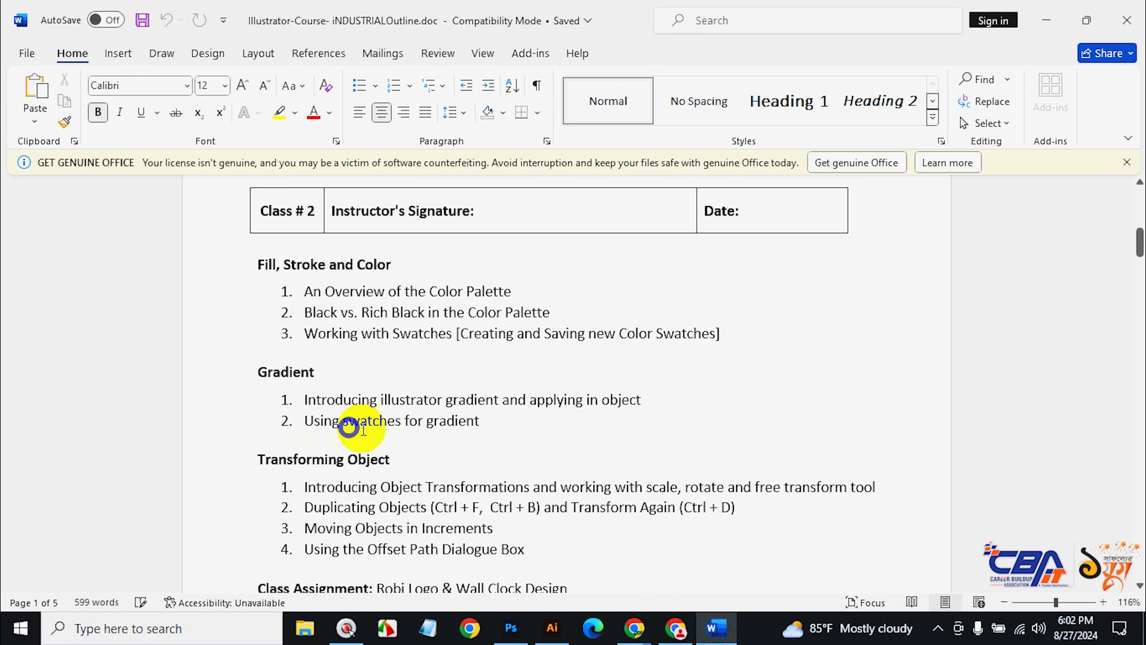
{"action": "left_click", "coordinate": [1046, 21]}
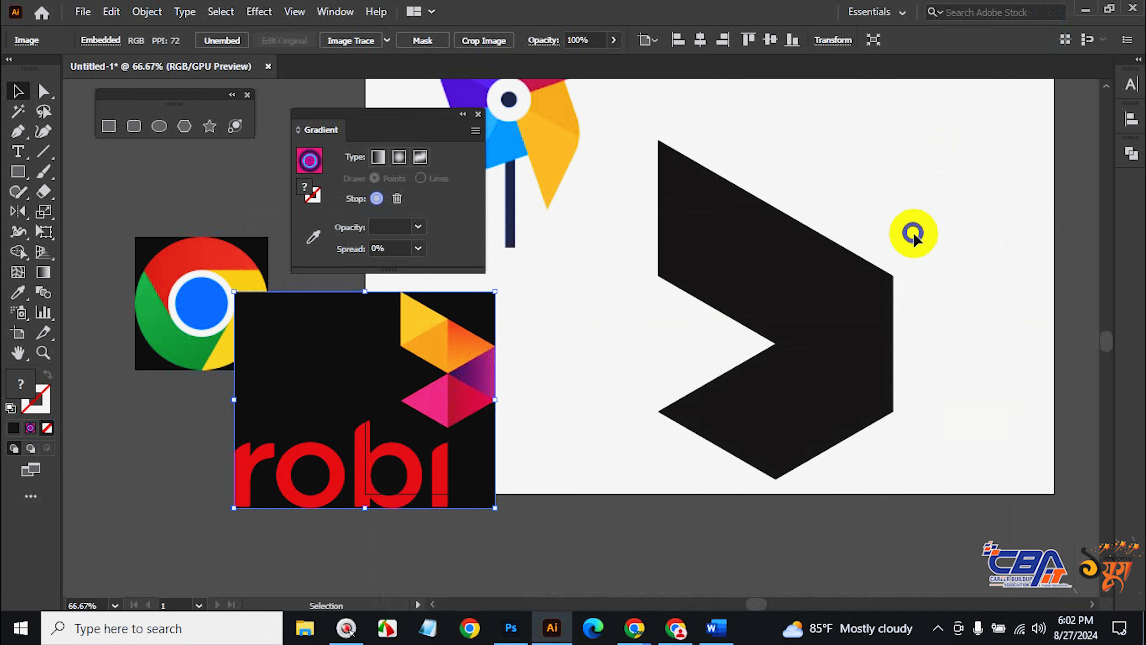
Draw a small black square in the empty artboard area above the black symbol.
{"action": "left_click_drag", "start_coordinate": [913, 233], "coordinate": [872, 317]}
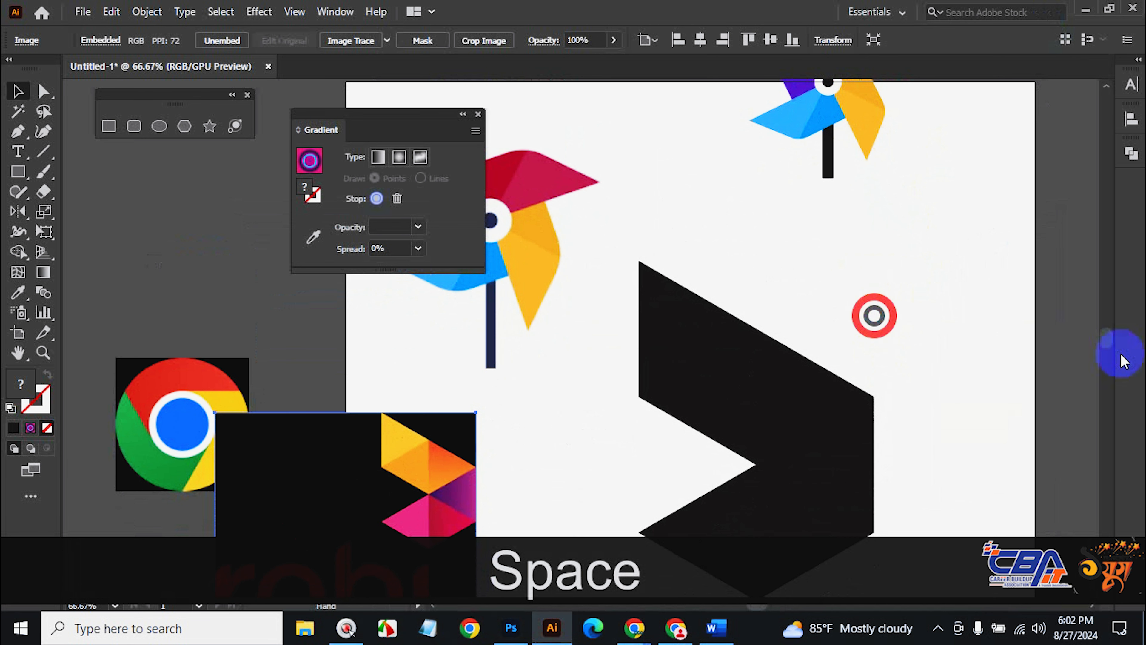
{"action": "left_click", "coordinate": [118, 133]}
{"action": "left_click_drag", "start_coordinate": [657, 205], "coordinate": [680, 225]}
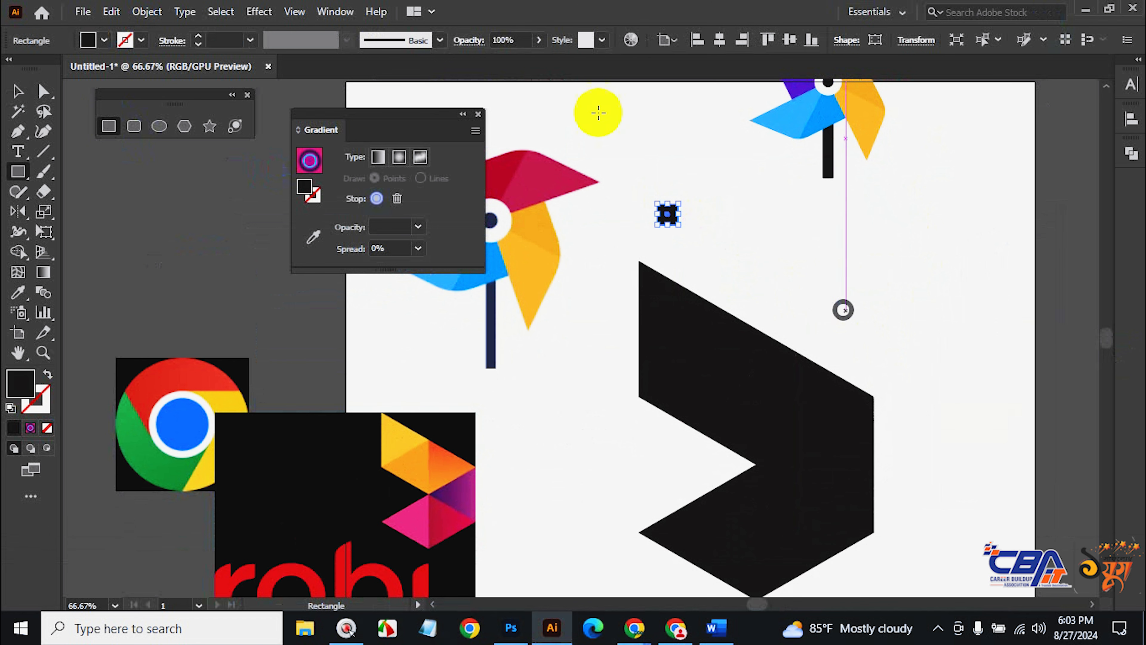
{"action": "left_click", "coordinate": [16, 92]}
Duplicate the small square horizontally and repeat the transformation to make an evenly spaced row of eleven squares.
{"action": "key", "text": "ctrl+space"}
{"action": "left_click", "coordinate": [726, 243]}
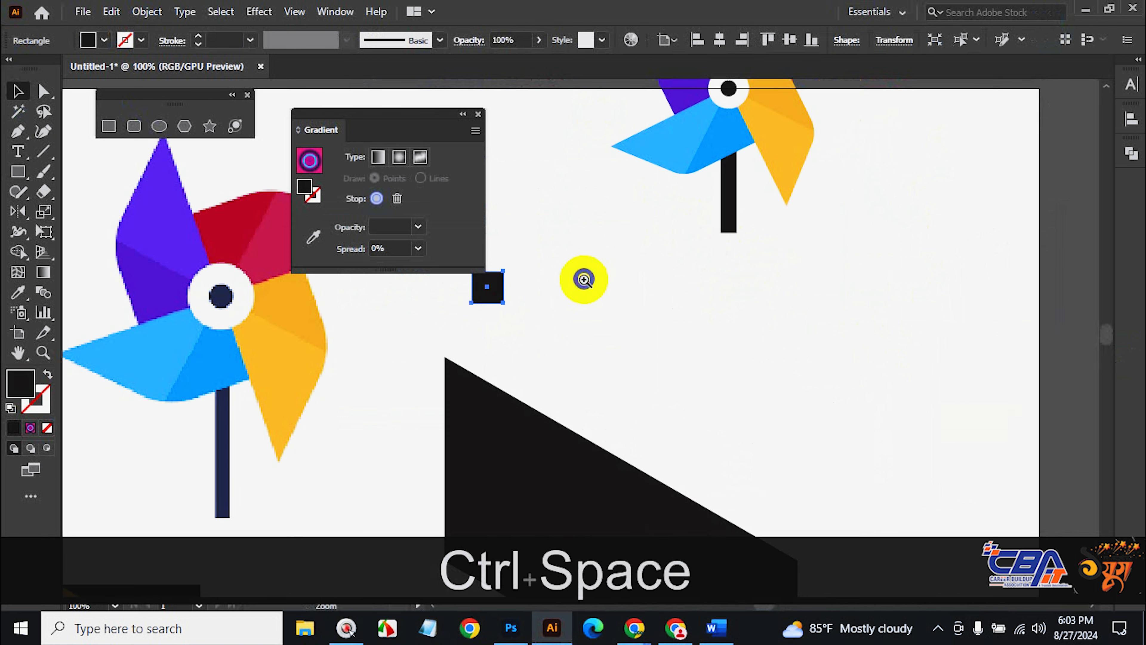
{"action": "left_click", "coordinate": [583, 274]}
{"action": "left_click_drag", "start_coordinate": [427, 368], "coordinate": [492, 354]}
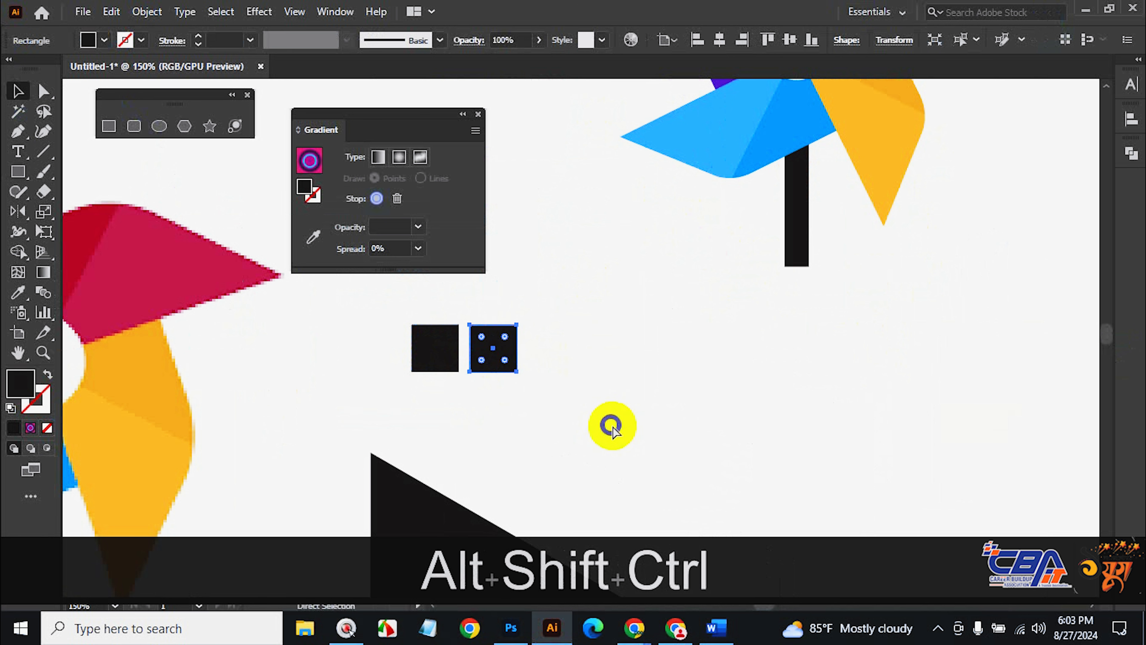
{"action": "key", "text": "ctrl+d"}
{"action": "key", "text": "ctrl+d"}
{"action": "key", "text": "ctrl+d"}
{"action": "key", "text": "ctrl+d"}
{"action": "key", "text": "ctrl+d"}
{"action": "key", "text": "ctrl+d"}
{"action": "key", "text": "ctrl+d"}
{"action": "key", "text": "ctrl+d"}
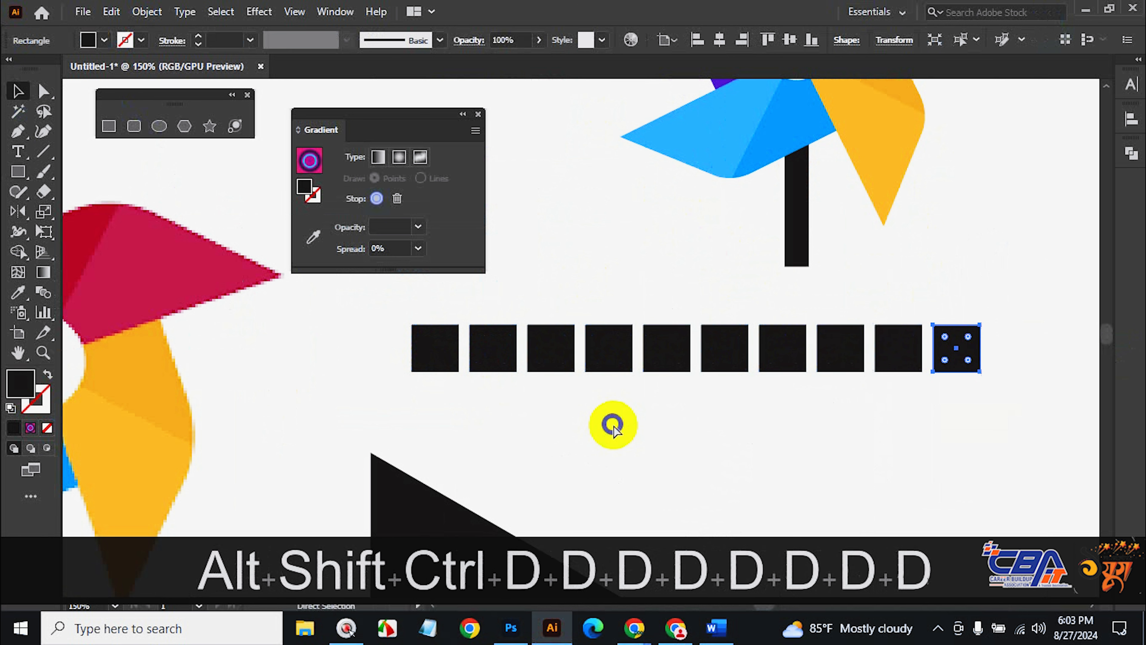
{"action": "key", "text": "ctrl+d"}
Colour the first two squares of the row with the yellow and orange sampled from the robi image using the Eyedropper.
{"action": "key", "text": "ctrl+alt+space"}
{"action": "left_click", "coordinate": [606, 445], "text": "ctrl+alt"}
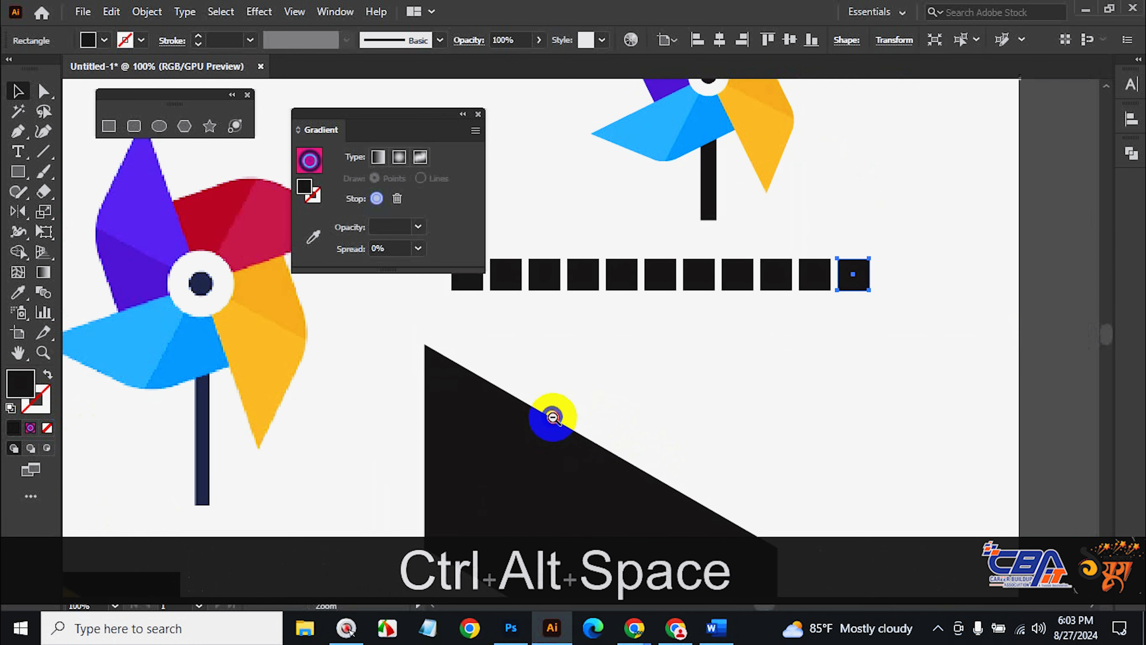
{"action": "left_click", "coordinate": [550, 415], "text": "ctrl+alt"}
{"action": "left_click", "coordinate": [553, 403], "text": "ctrl+alt"}
{"action": "left_click_drag", "start_coordinate": [669, 288], "coordinate": [767, 291]}
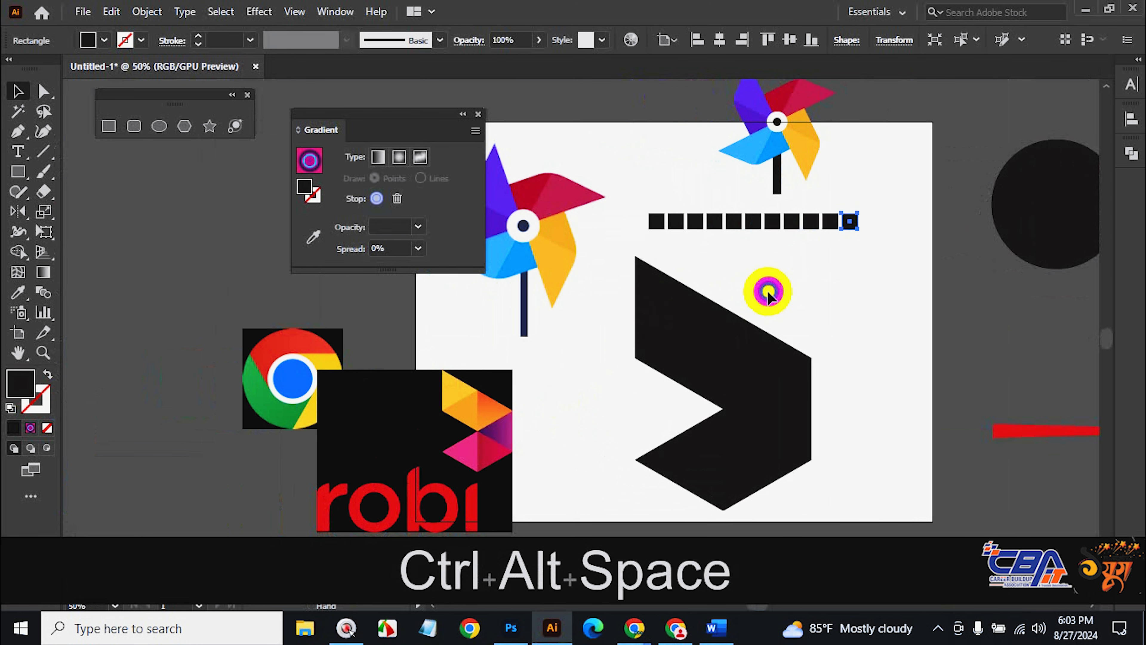
{"action": "left_click", "coordinate": [655, 222]}
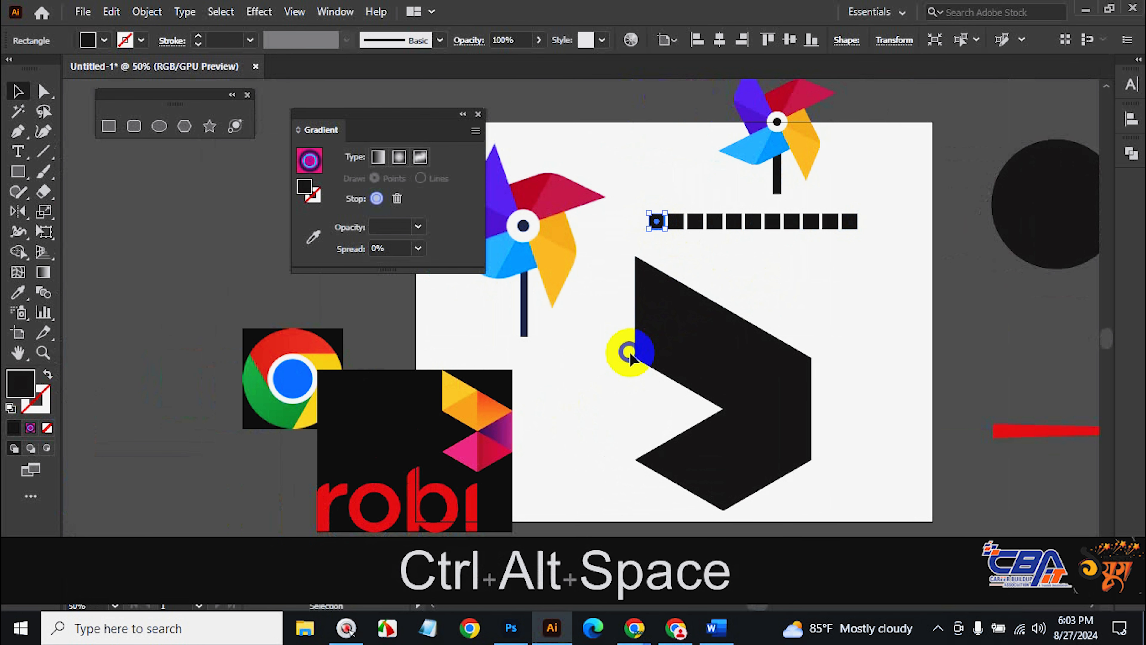
{"action": "key", "text": "i"}
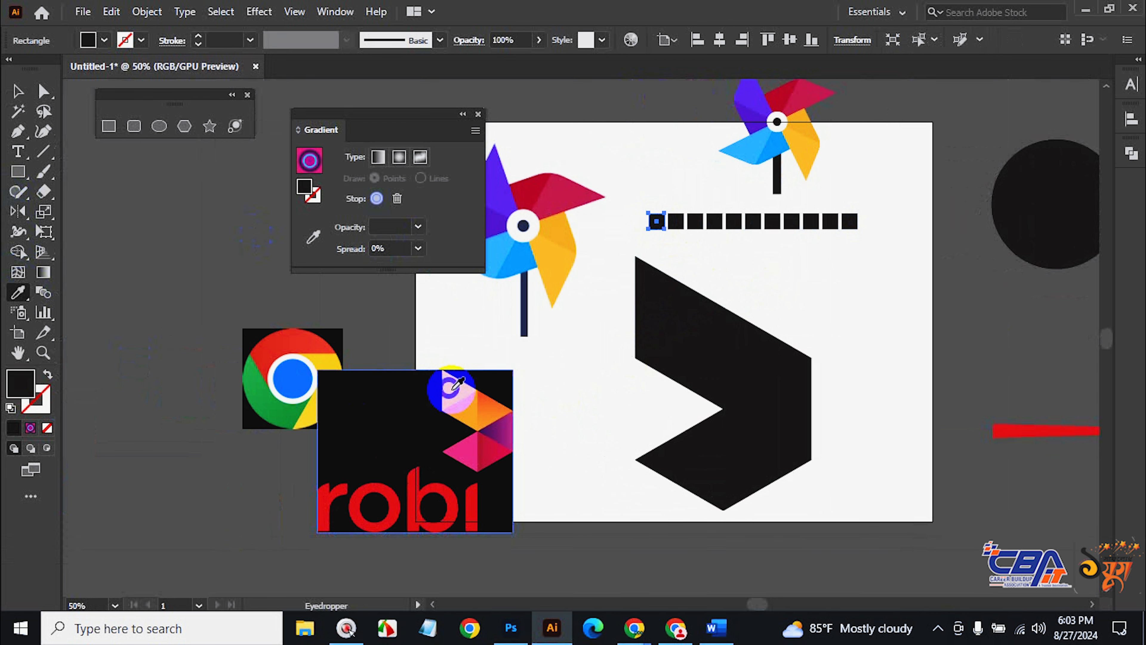
{"action": "left_click", "coordinate": [458, 383]}
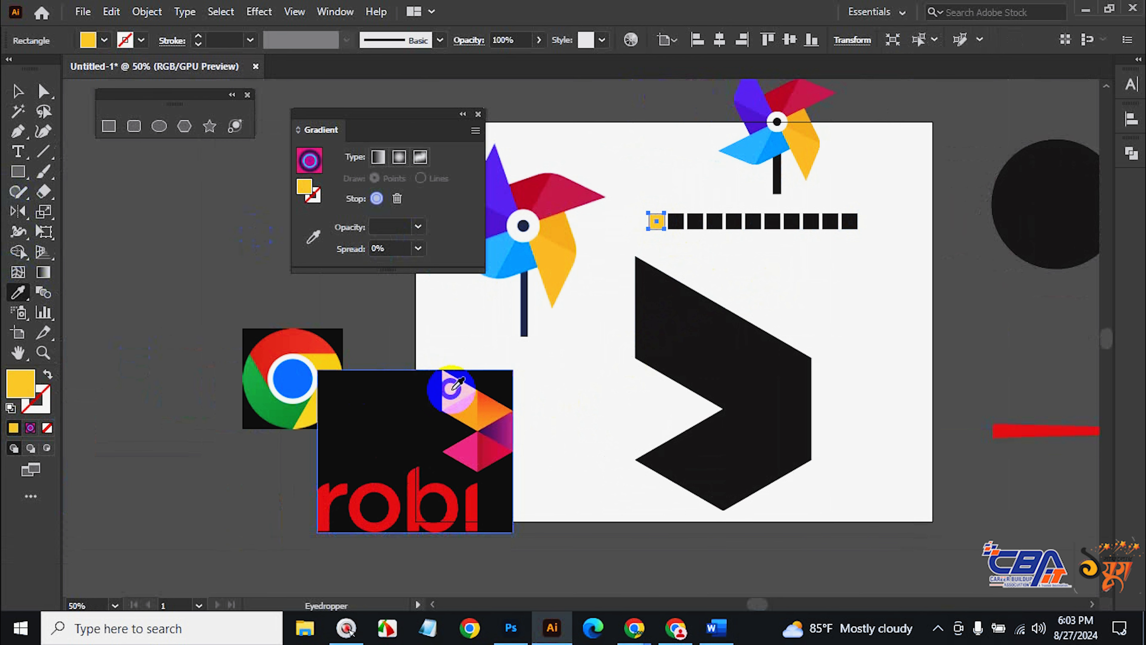
{"action": "left_click", "coordinate": [676, 221], "text": "ctrl"}
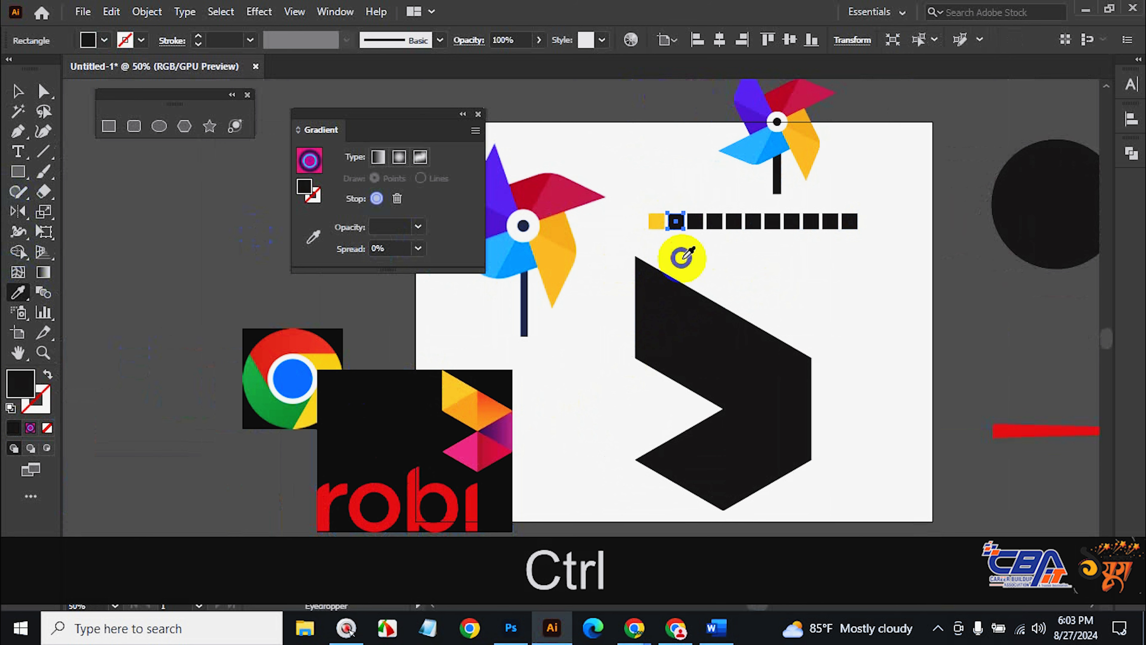
{"action": "left_click", "coordinate": [486, 392]}
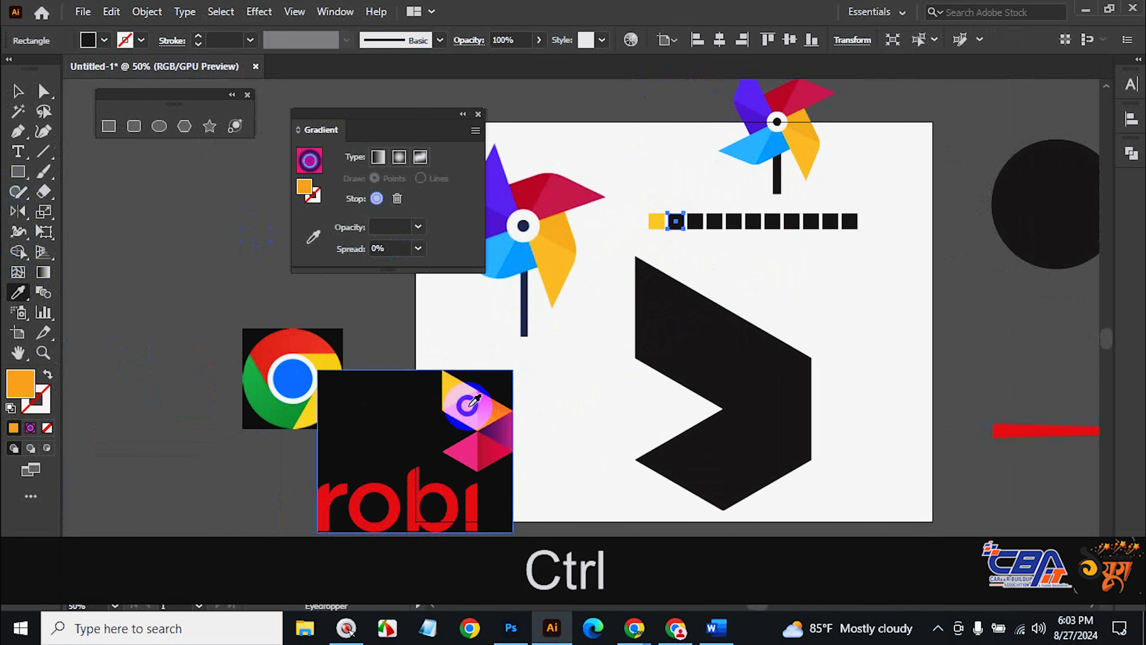
Colour the row's third and fourth squares with the red-orange and orange sampled from the robi image using the Eyedropper.
{"action": "left_click", "coordinate": [697, 220], "text": "ctrl"}
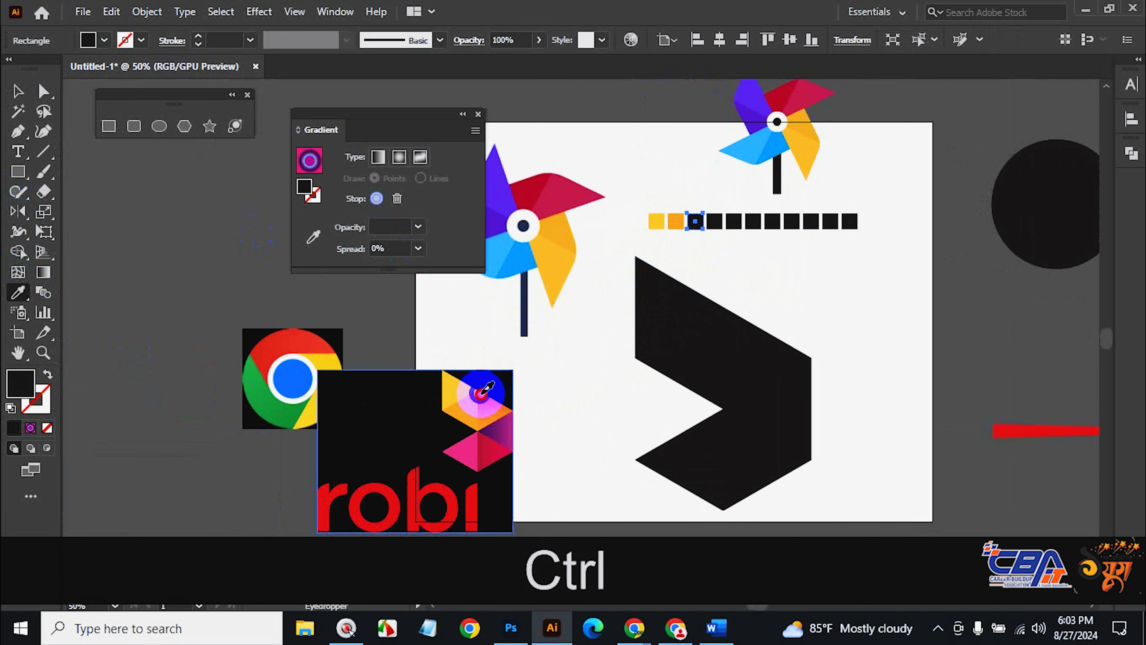
{"action": "left_click", "coordinate": [487, 392]}
{"action": "left_click", "coordinate": [716, 221], "text": "ctrl"}
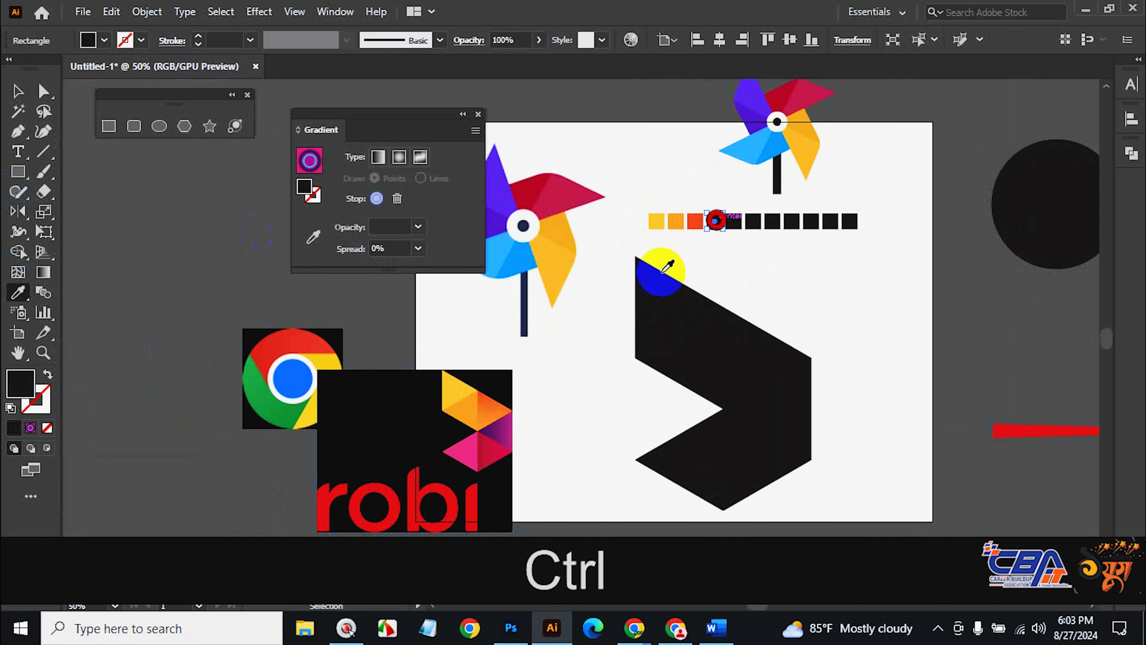
{"action": "left_click", "coordinate": [482, 425]}
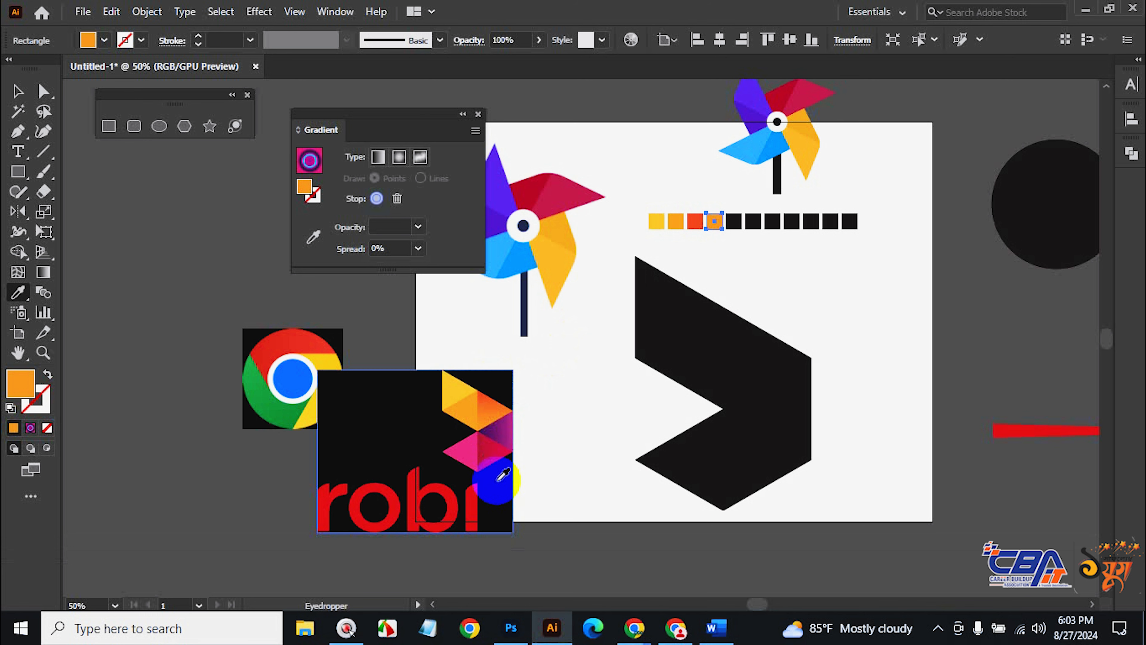
Colour the fifth and sixth squares with the magenta and dark purple of the robi symbol's gradient triangle.
{"action": "key", "text": "ctrl"}
{"action": "left_click", "coordinate": [737, 226], "text": "ctrl"}
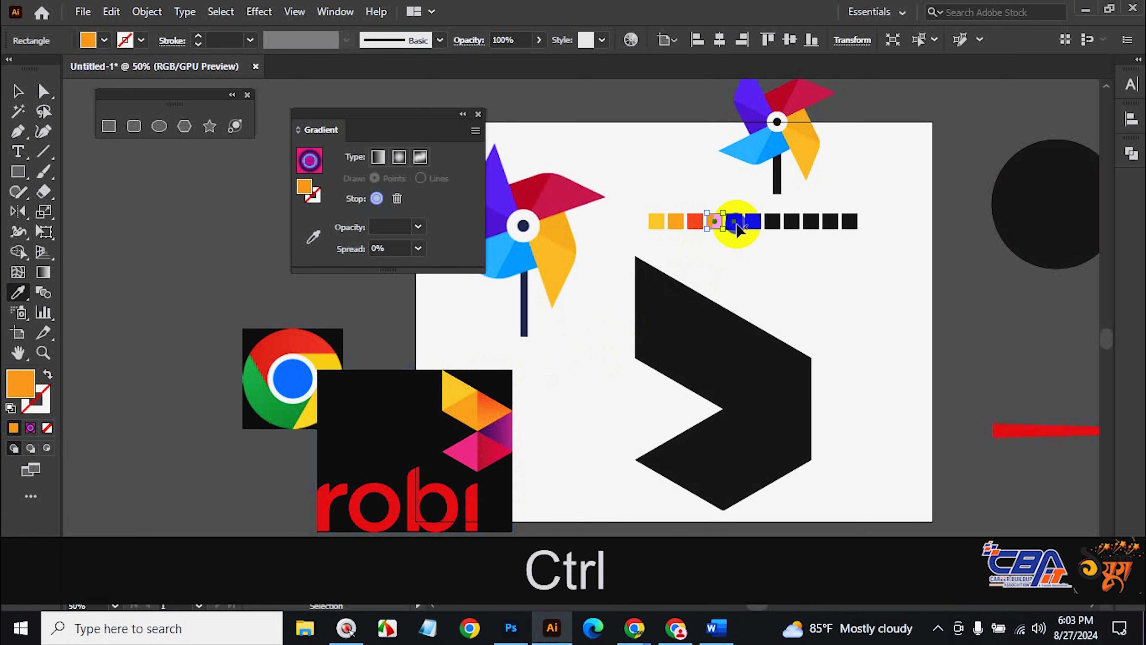
{"action": "left_click", "coordinate": [516, 424]}
{"action": "left_click", "coordinate": [753, 221], "text": "ctrl"}
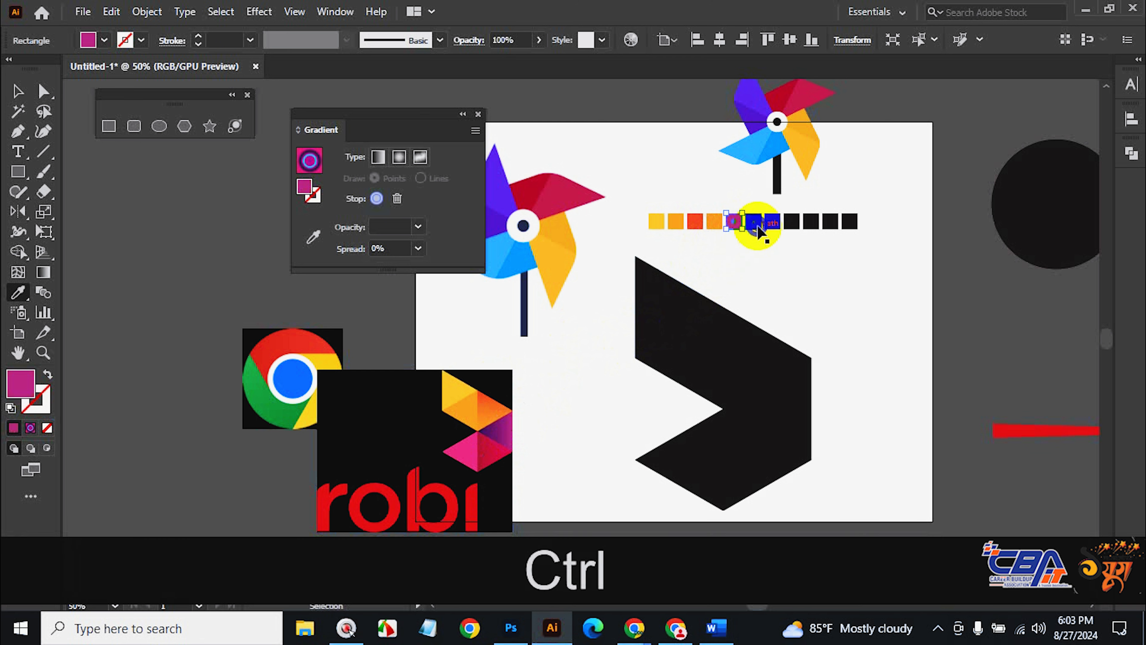
{"action": "left_click", "coordinate": [494, 417], "text": "ctrl"}
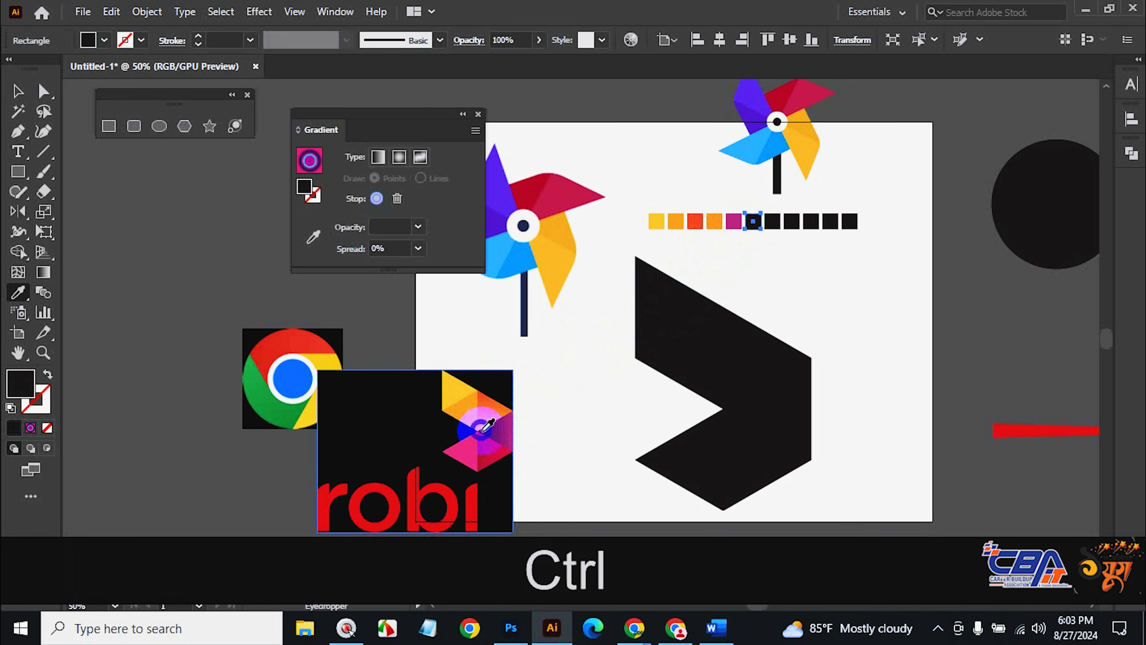
{"action": "left_click", "coordinate": [485, 425]}
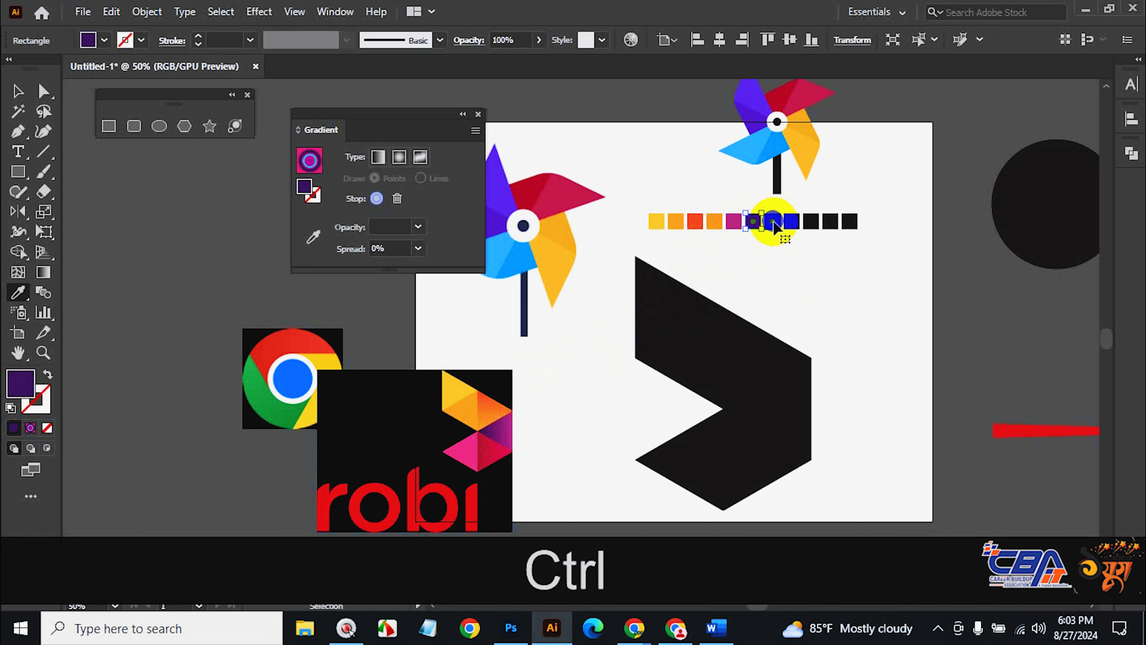
Colour the seventh, eighth and ninth squares with the crimson, dark red and pink sampled from the robi symbol's lower triangles.
{"action": "left_click", "coordinate": [773, 221], "text": "ctrl"}
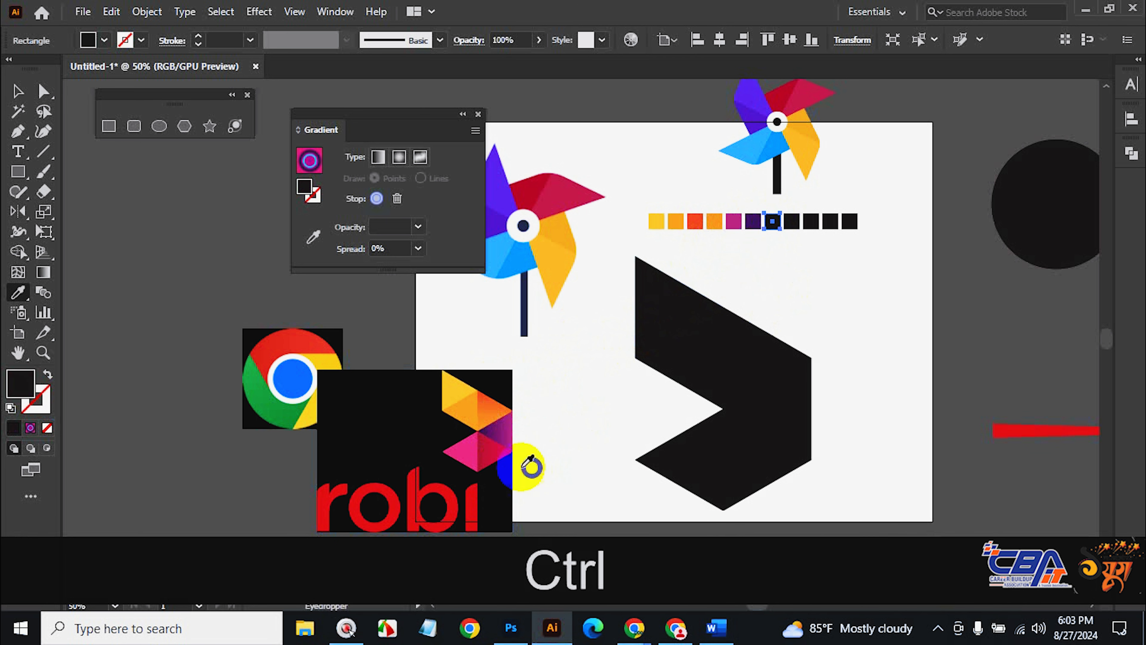
{"action": "left_click", "coordinate": [510, 450]}
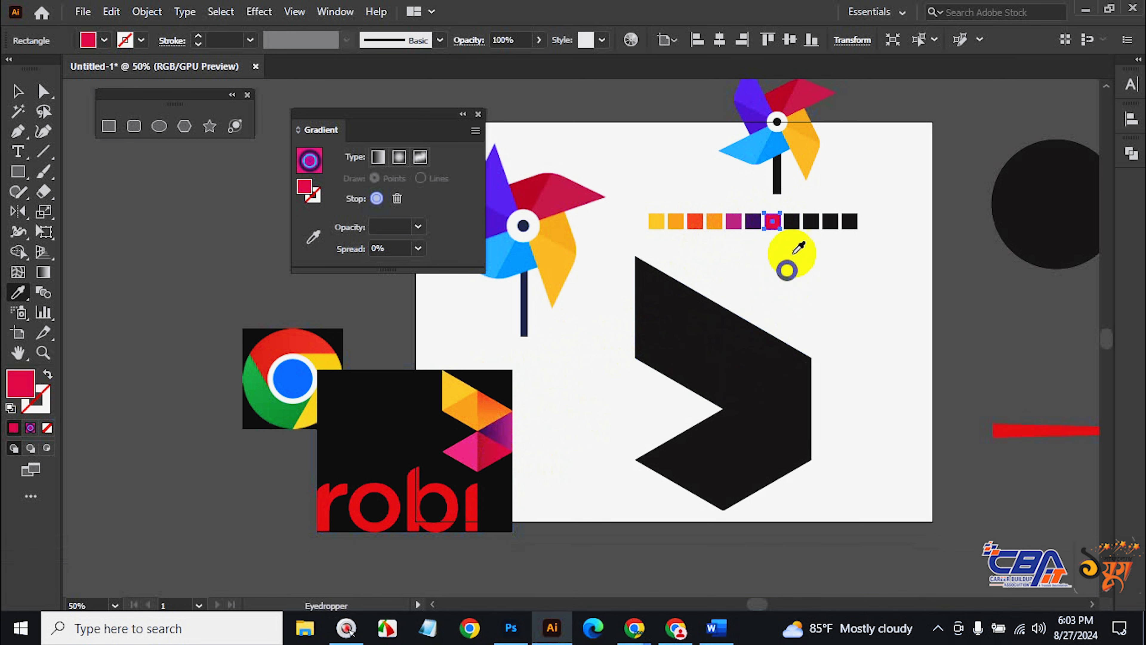
{"action": "left_click", "coordinate": [795, 225], "text": "ctrl"}
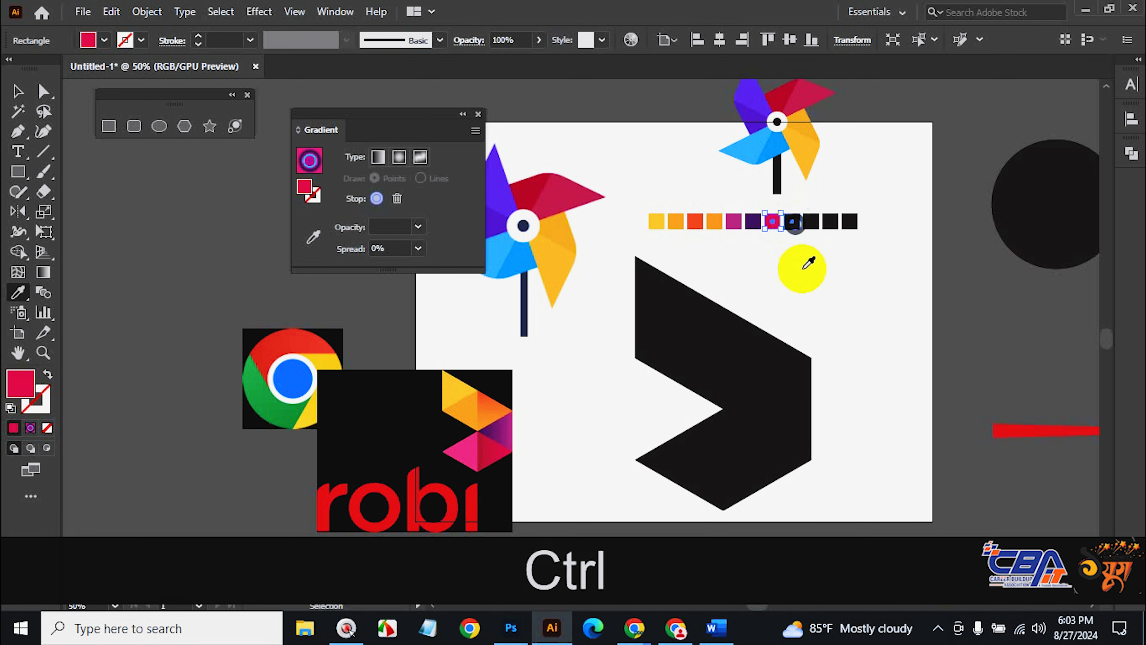
{"action": "left_click", "coordinate": [481, 449]}
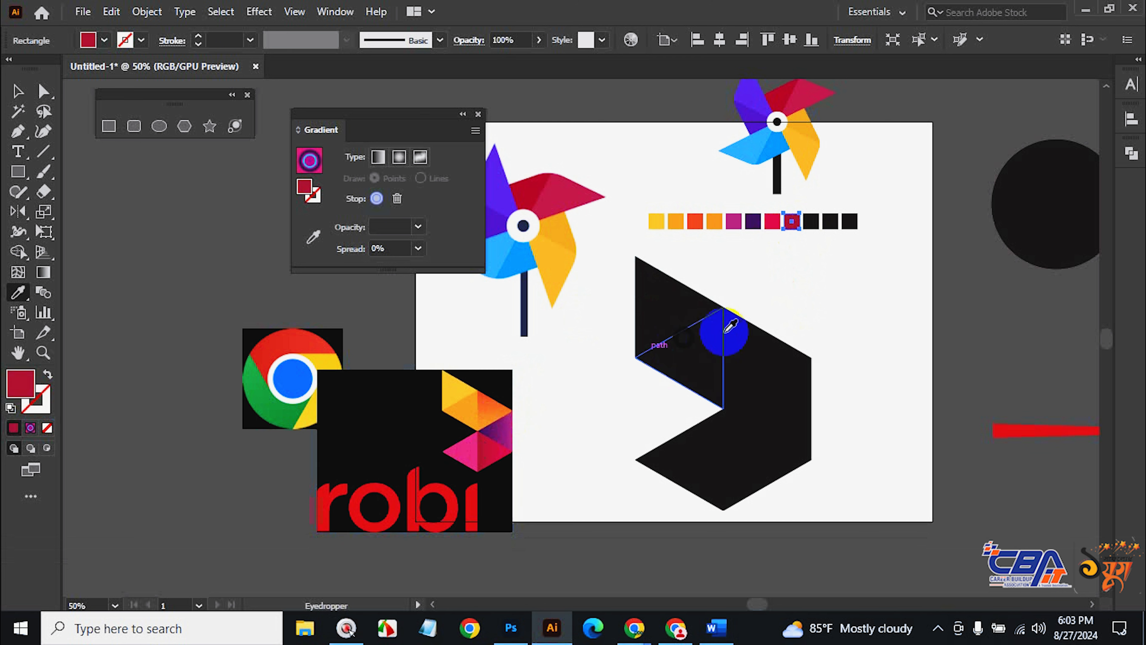
{"action": "left_click", "coordinate": [815, 222], "text": "ctrl"}
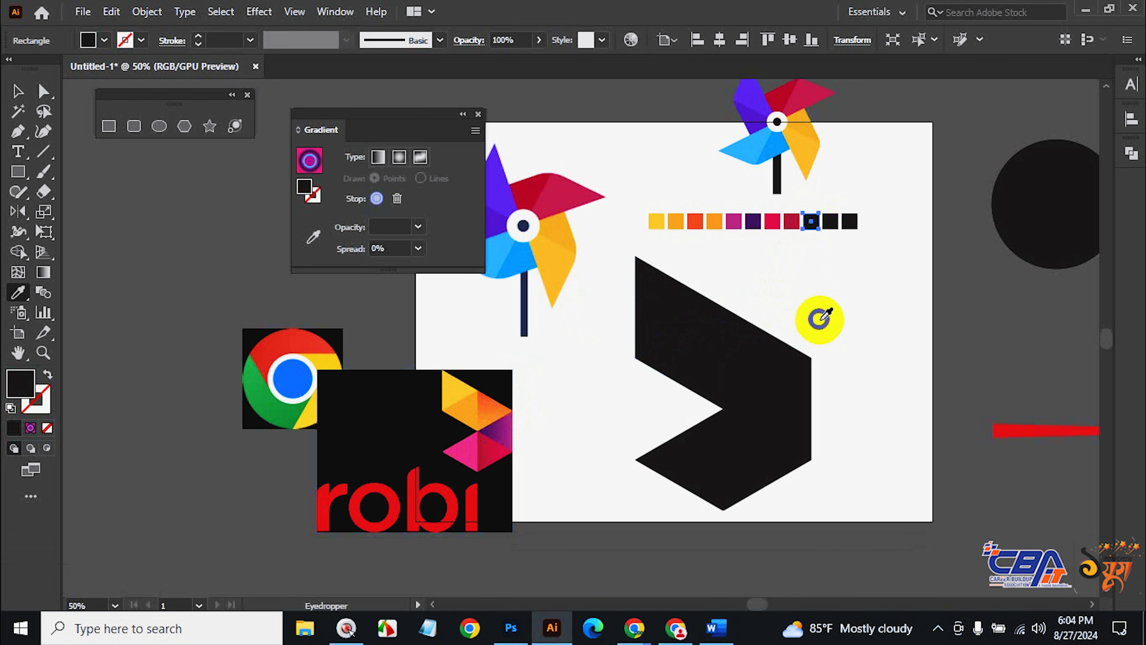
{"action": "left_click", "coordinate": [463, 451]}
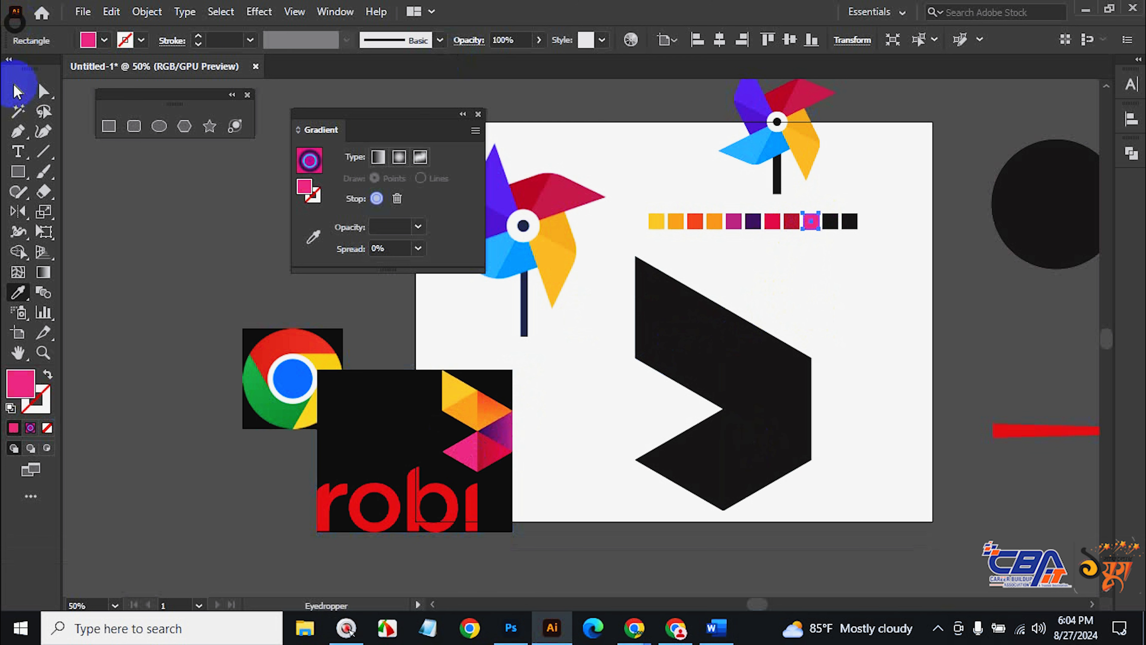
Delete the two leftover black squares at the end of the row.
{"action": "left_click", "coordinate": [18, 91]}
{"action": "left_click_drag", "start_coordinate": [877, 250], "coordinate": [833, 216]}
{"action": "key", "text": "BackSpace"}
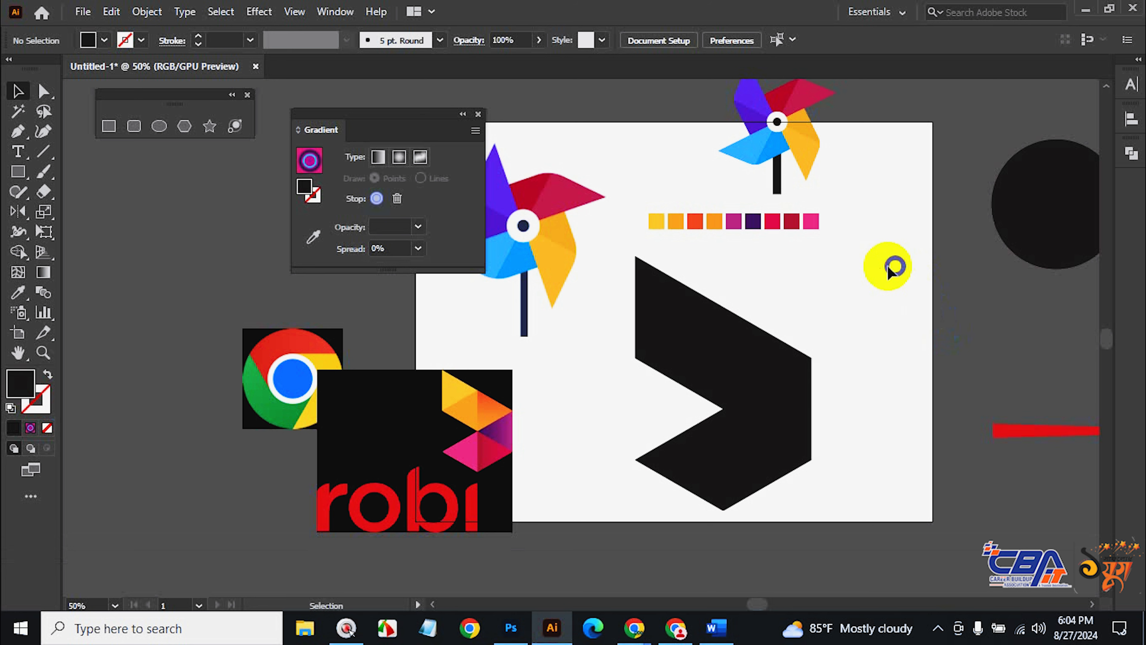
Select the nine coloured squares and bring up the document's Swatches.
{"action": "left_click_drag", "start_coordinate": [838, 254], "coordinate": [649, 212]}
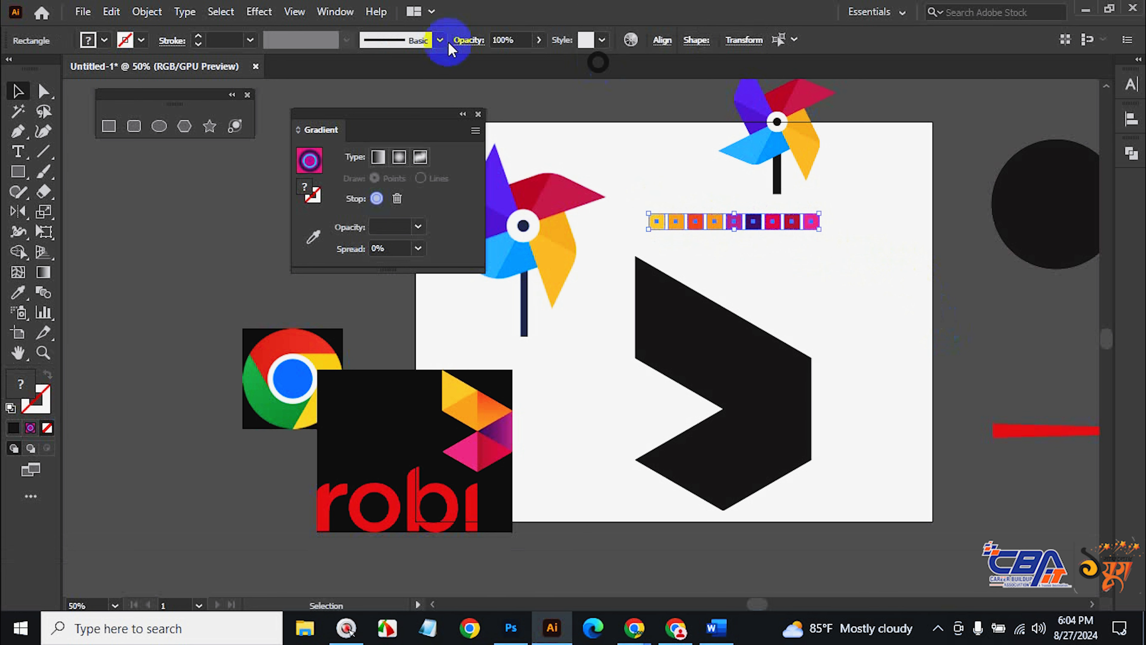
{"action": "left_click", "coordinate": [335, 11]}
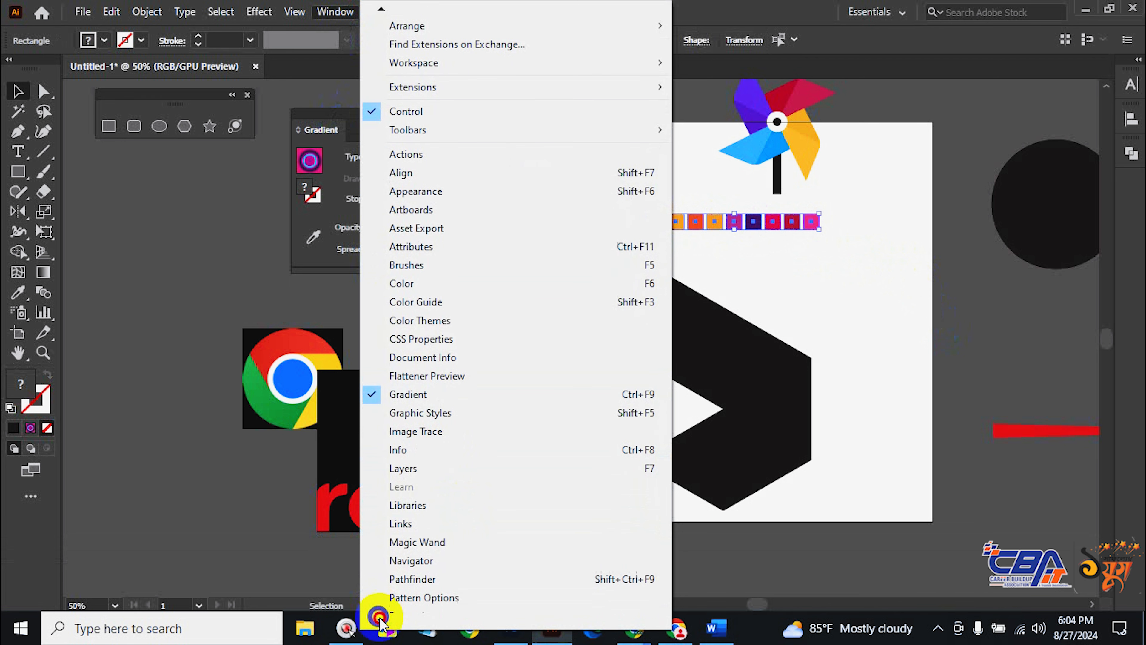
{"action": "left_click", "coordinate": [409, 626]}
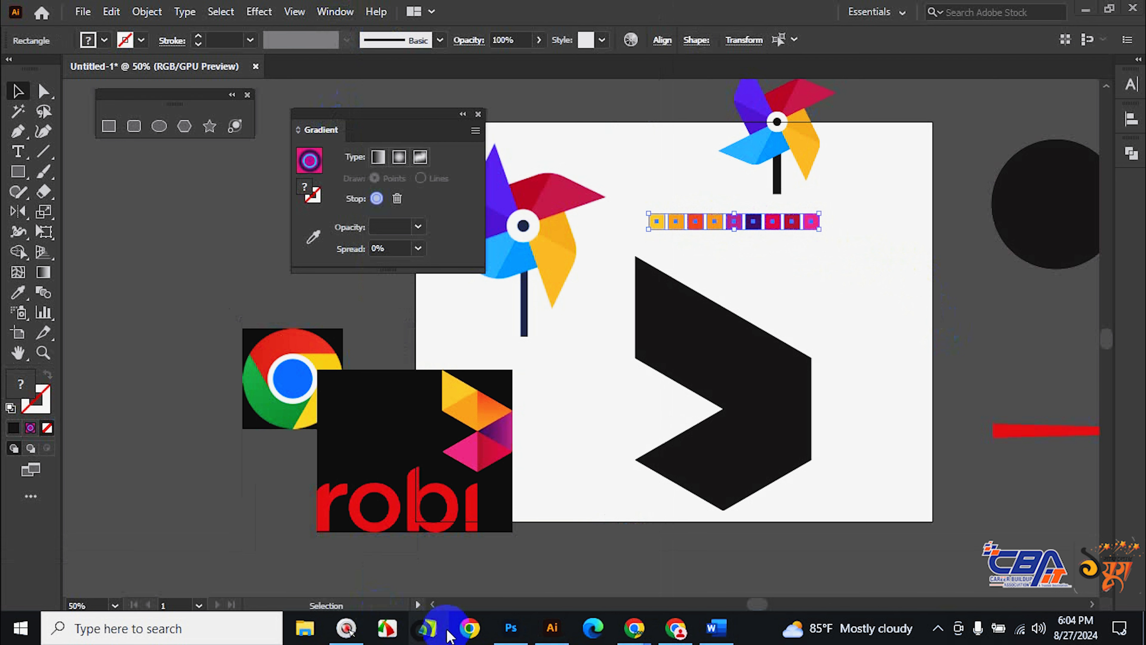
{"action": "left_click", "coordinate": [348, 13]}
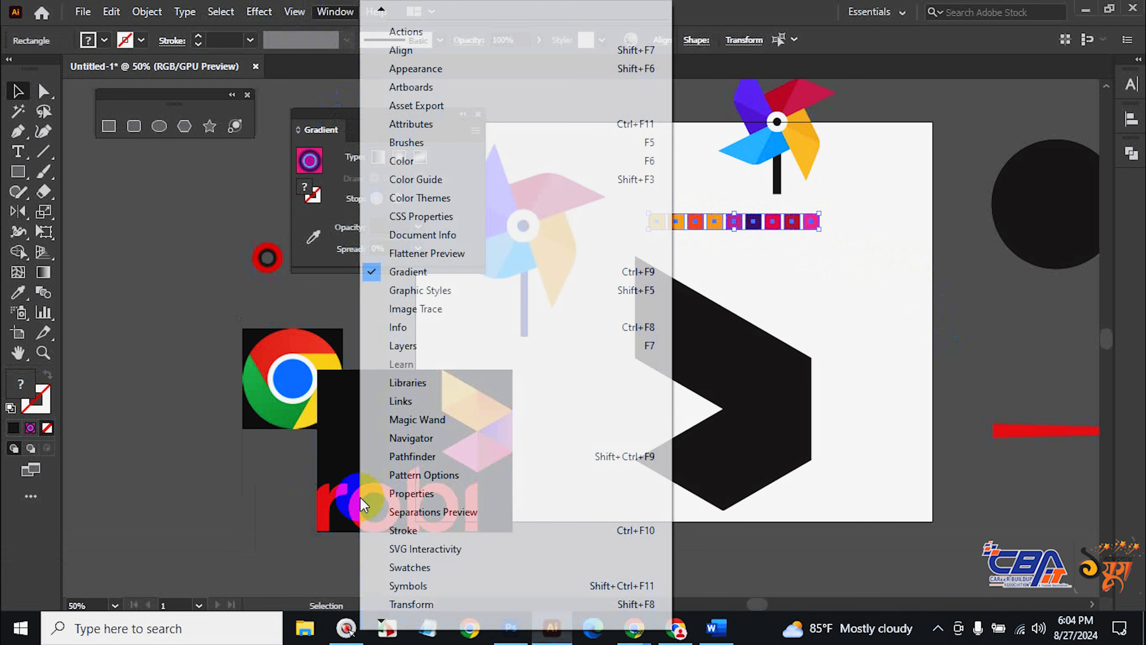
{"action": "left_click", "coordinate": [380, 619]}
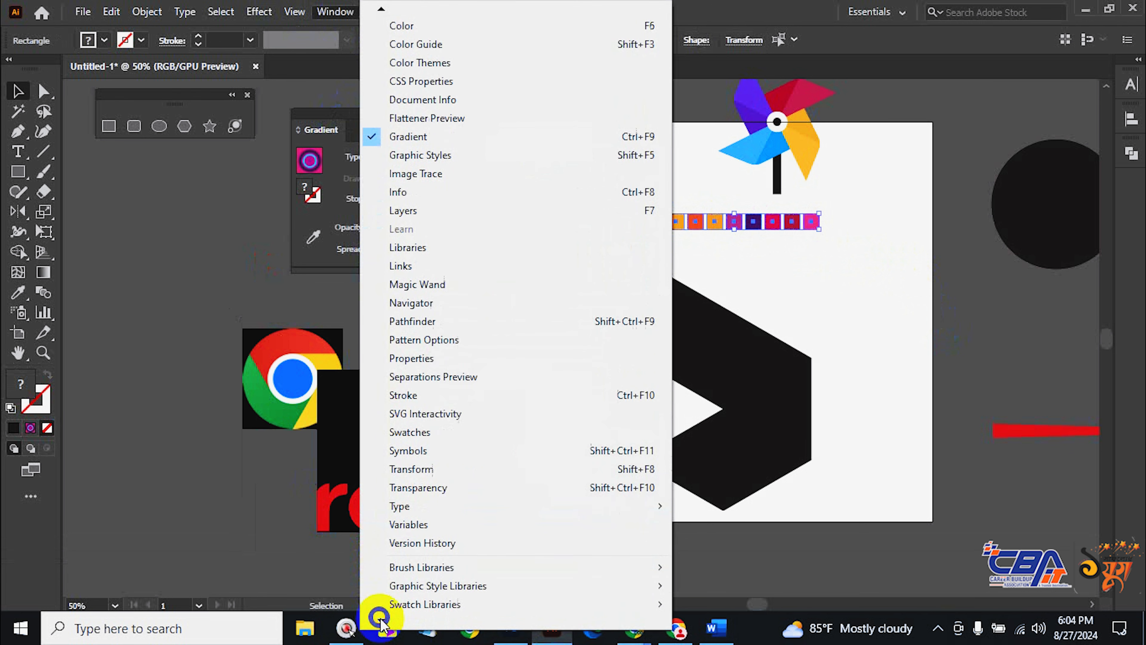
{"action": "left_click", "coordinate": [443, 377]}
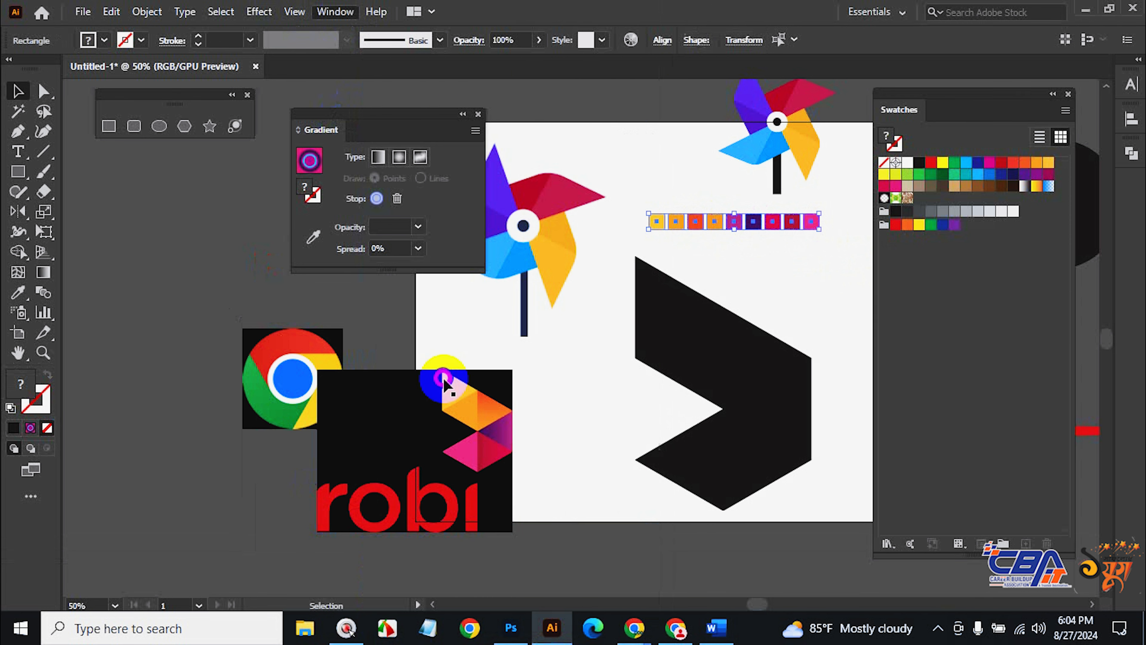
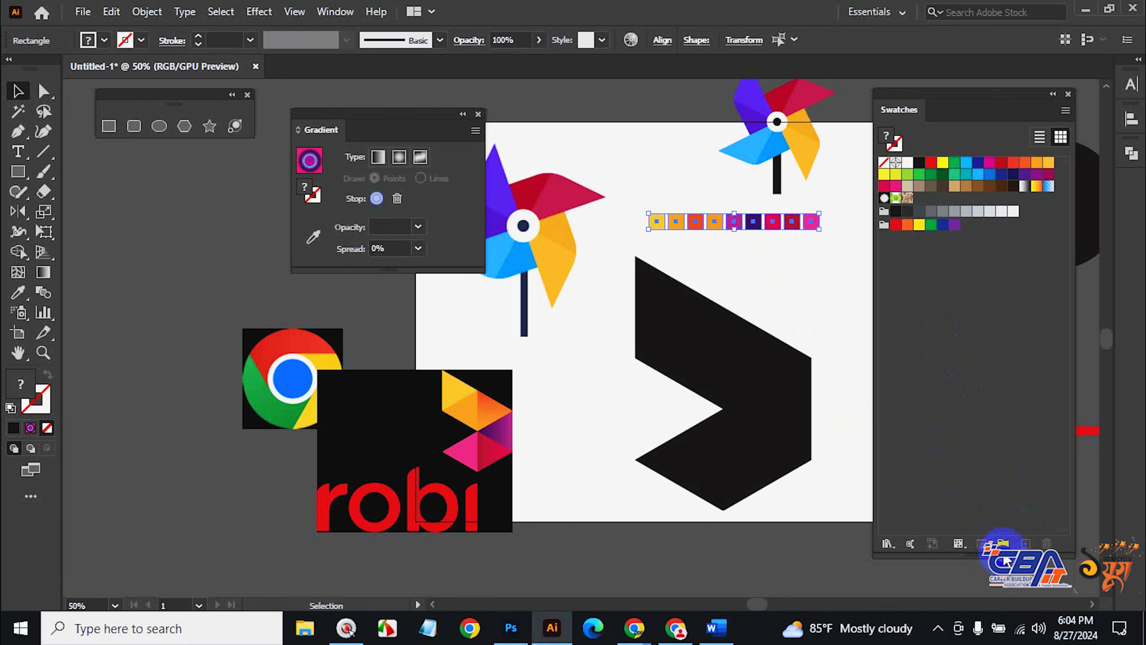
Save the selected squares' colours as a new swatch colour group and deselect the squares.
{"action": "left_click", "coordinate": [1003, 543]}
{"action": "left_click", "coordinate": [551, 369]}
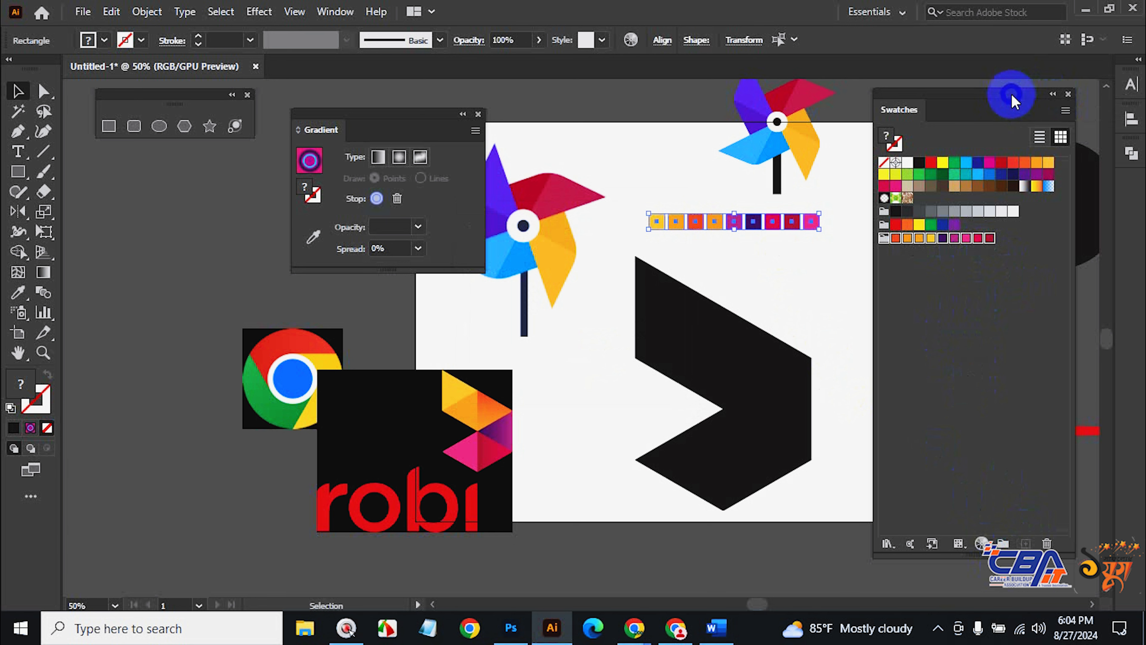
{"action": "left_click_drag", "start_coordinate": [1012, 94], "coordinate": [1021, 90]}
{"action": "left_click", "coordinate": [834, 296]}
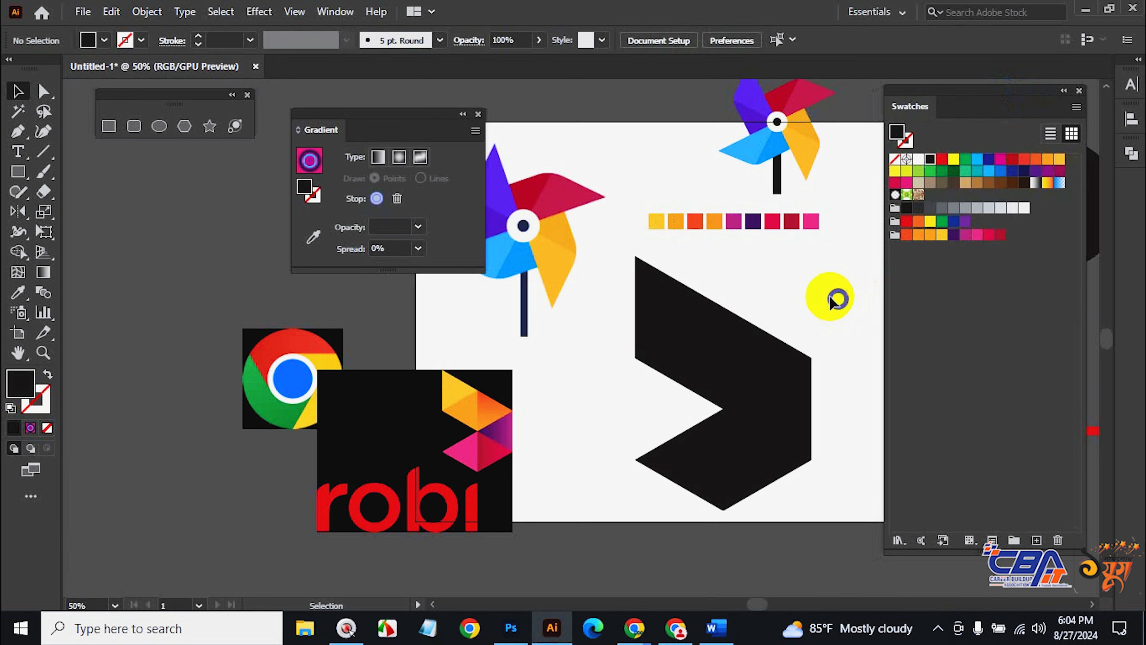
Fill the black symbol's upper-left triangle with yellow and the triangle below it with orange, matching the robi image.
{"action": "left_click", "coordinate": [670, 302]}
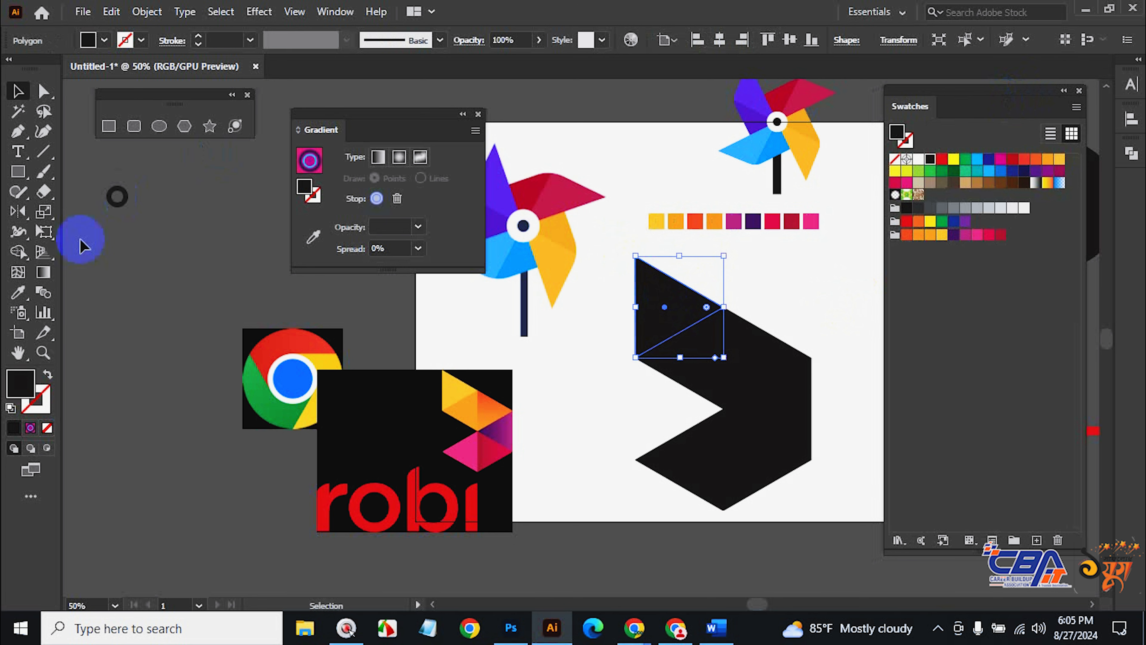
{"action": "left_click", "coordinate": [18, 293]}
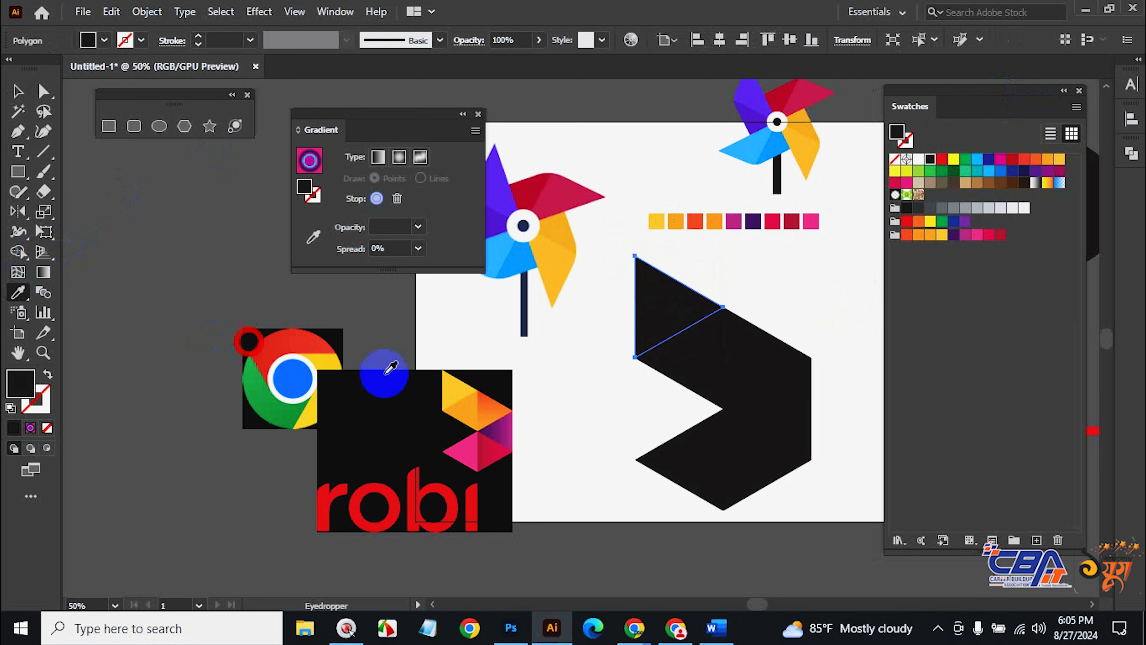
{"action": "left_click", "coordinate": [457, 379]}
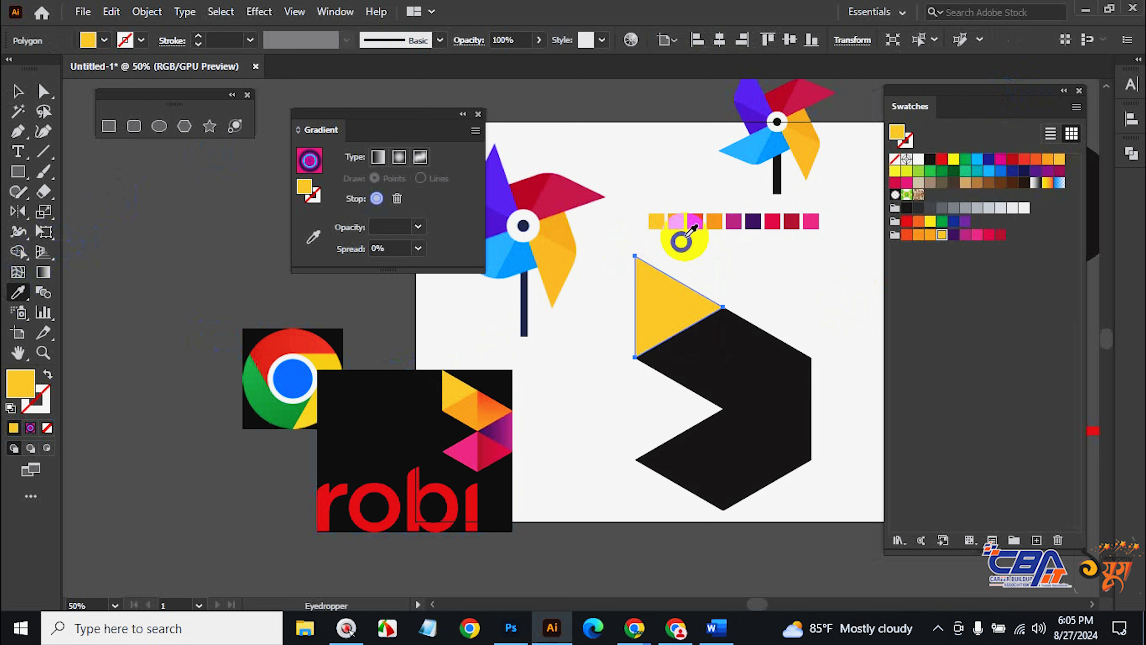
{"action": "left_click", "coordinate": [942, 236]}
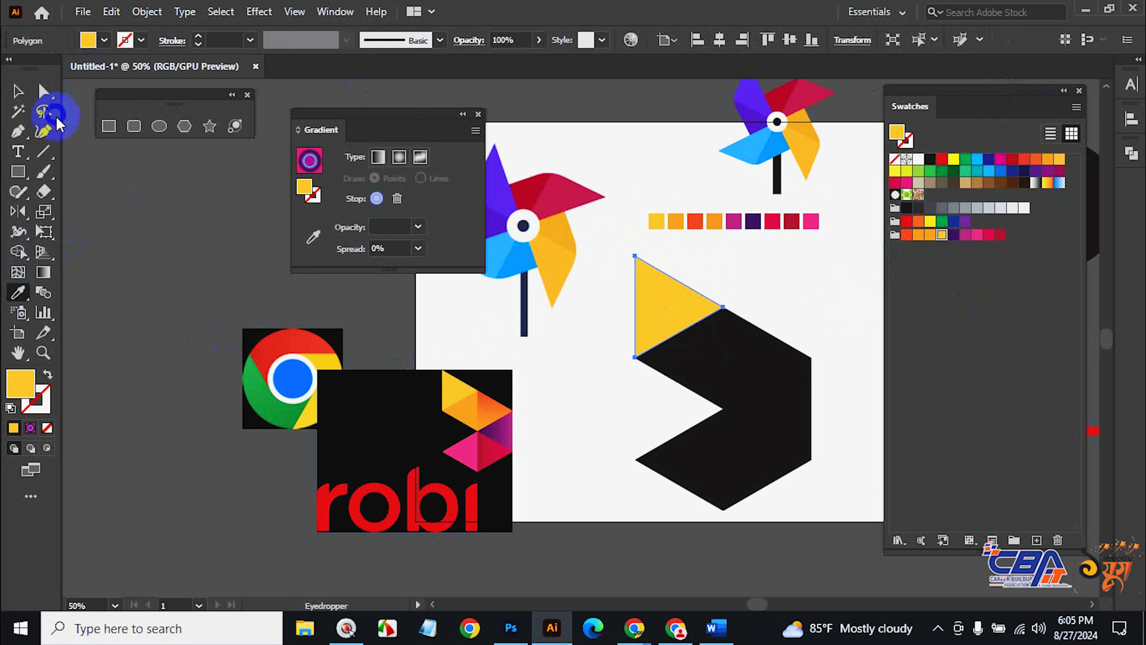
{"action": "left_click", "coordinate": [703, 379], "text": "ctrl"}
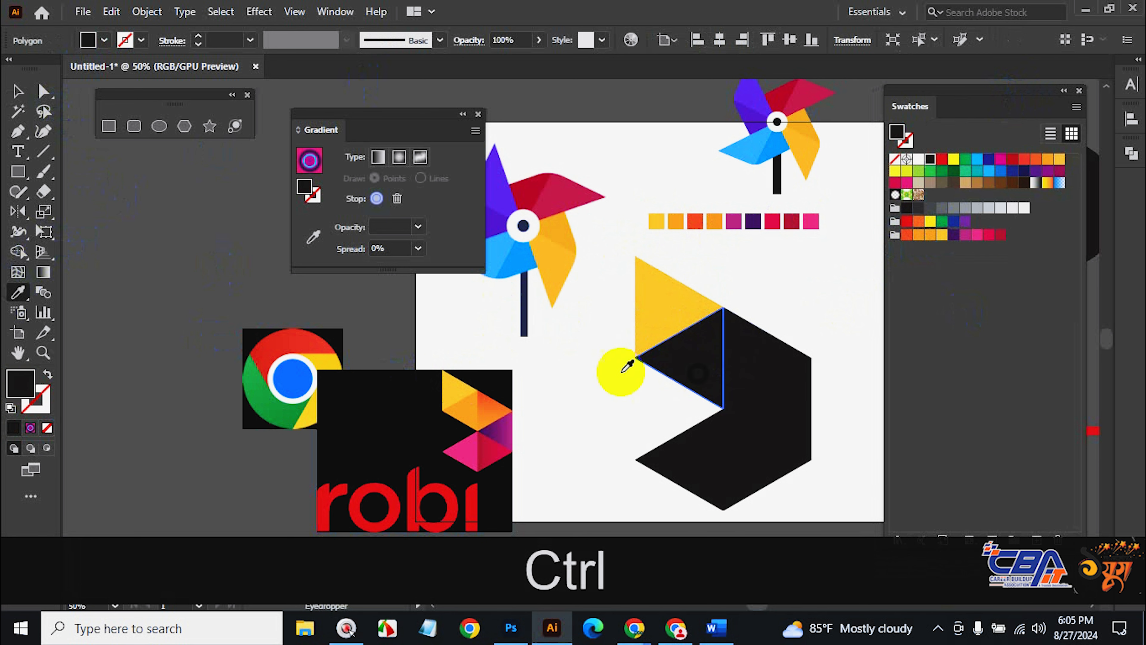
{"action": "left_click", "coordinate": [464, 392], "text": "ctrl"}
{"action": "left_click", "coordinate": [469, 399]}
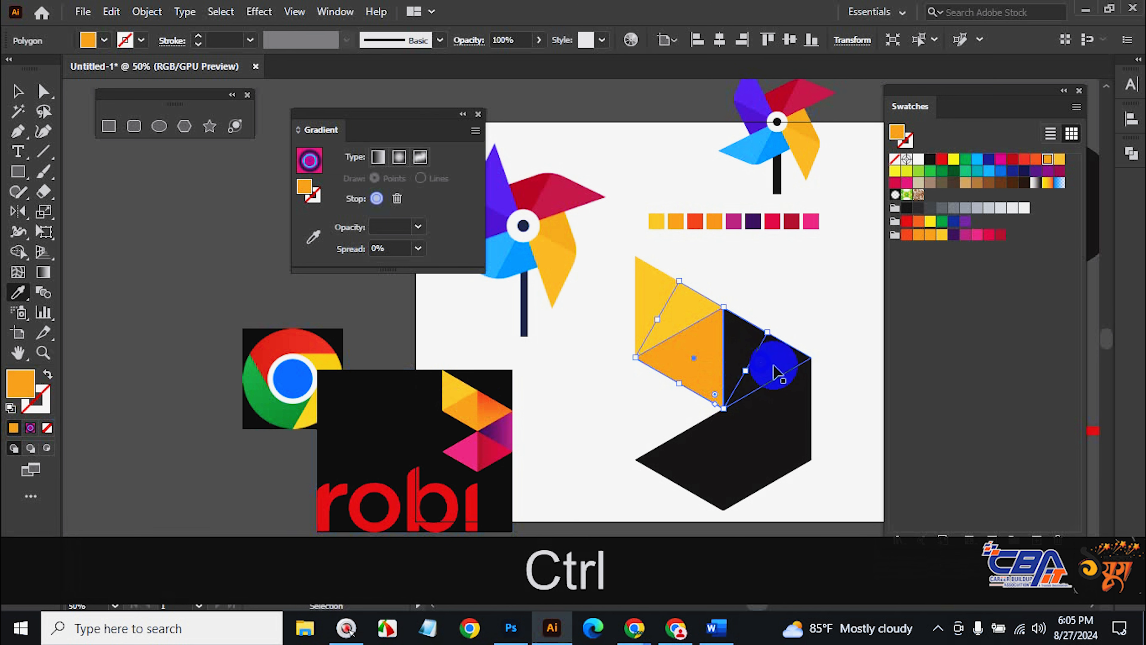
Fill the symbol's third triangle, beside the orange one, with a gradient and switch it to the white-to-black linear preset.
{"action": "left_click", "coordinate": [776, 364], "text": "ctrl"}
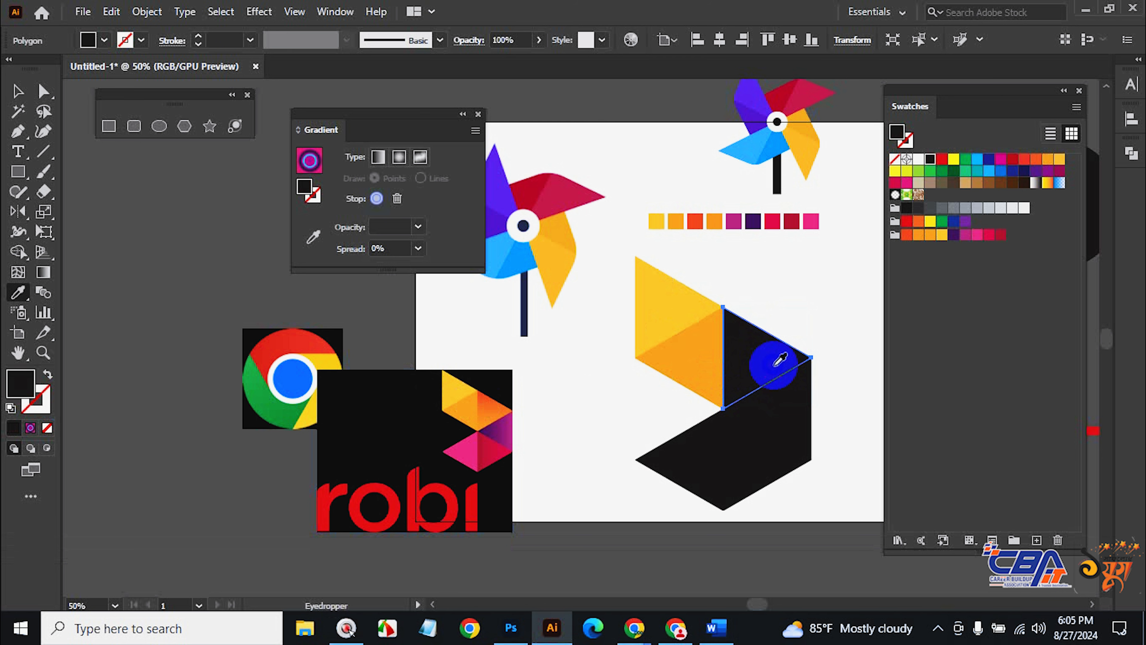
{"action": "left_click", "coordinate": [31, 427]}
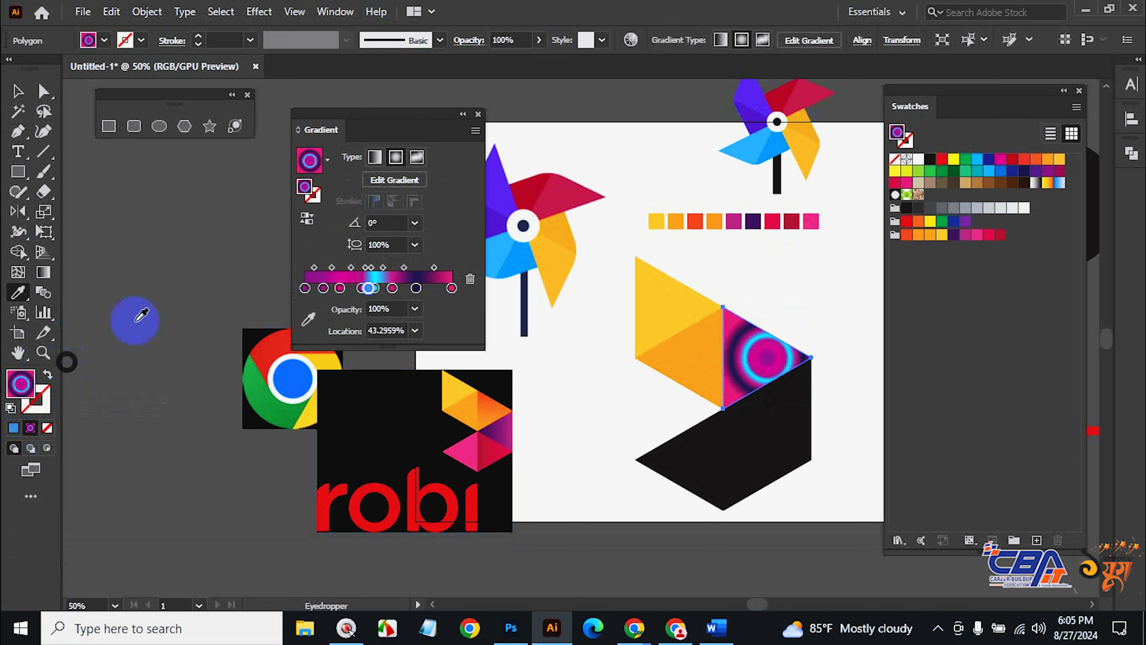
{"action": "left_click", "coordinate": [251, 258]}
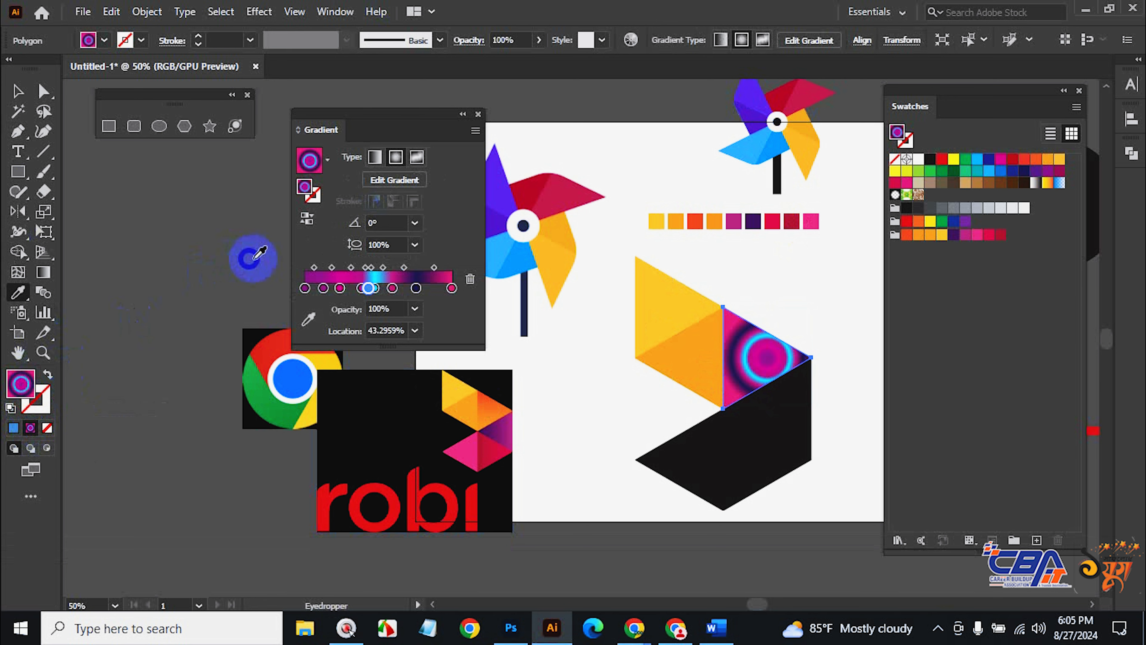
{"action": "left_click", "coordinate": [308, 217]}
{"action": "left_click", "coordinate": [308, 219]}
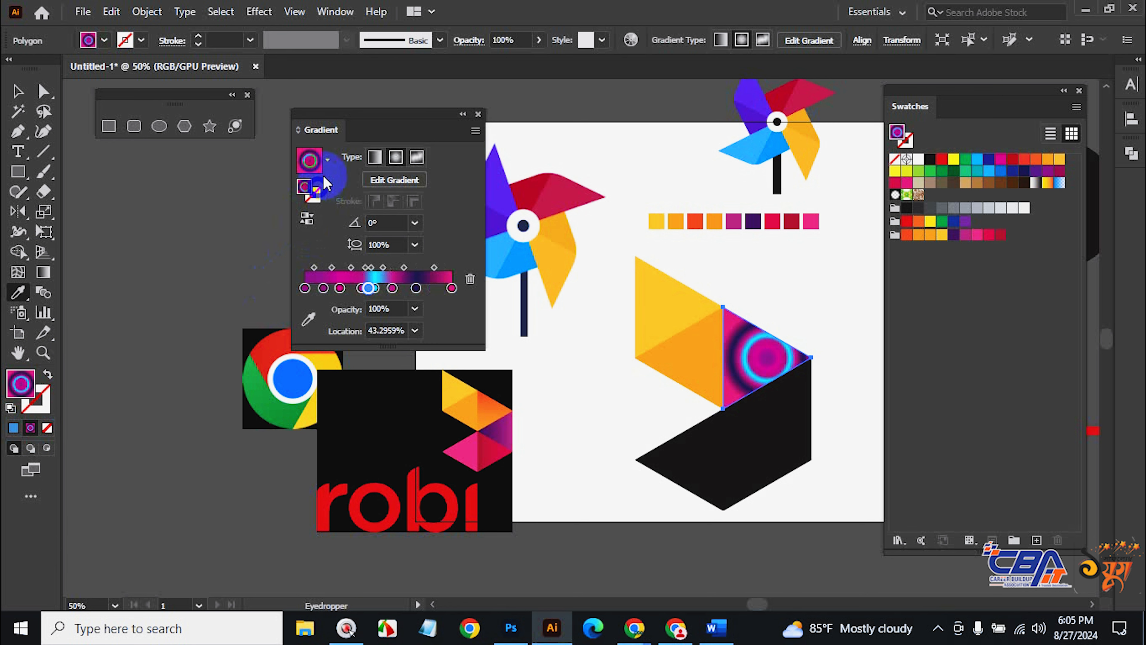
{"action": "left_click", "coordinate": [328, 160]}
{"action": "left_click", "coordinate": [273, 190]}
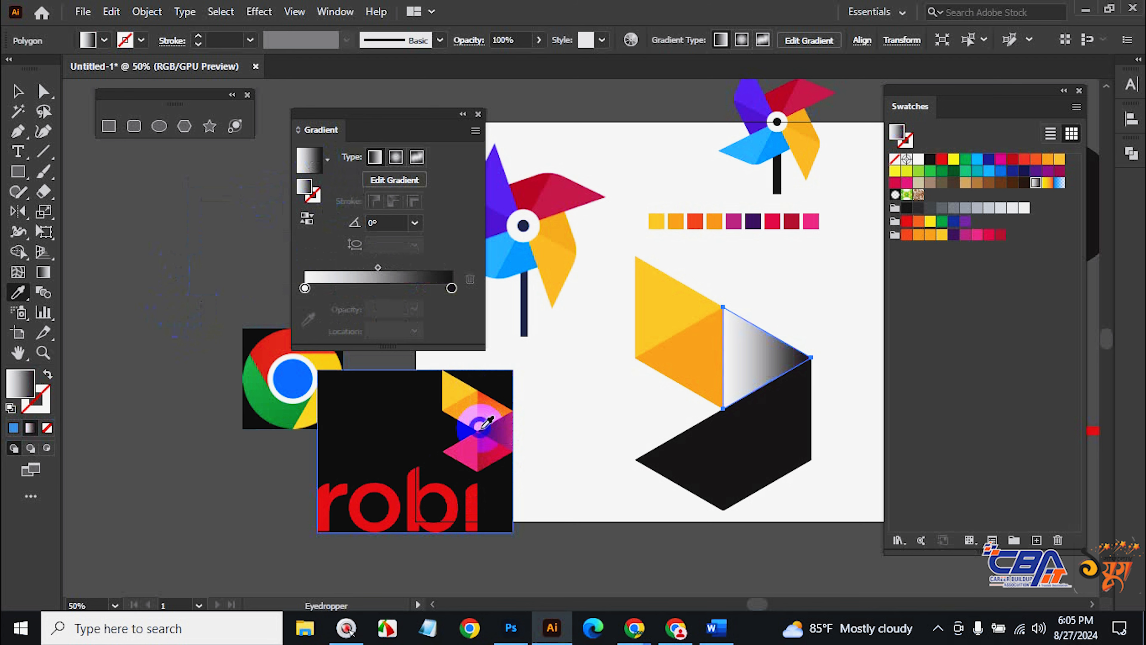
{"action": "left_click", "coordinate": [18, 91]}
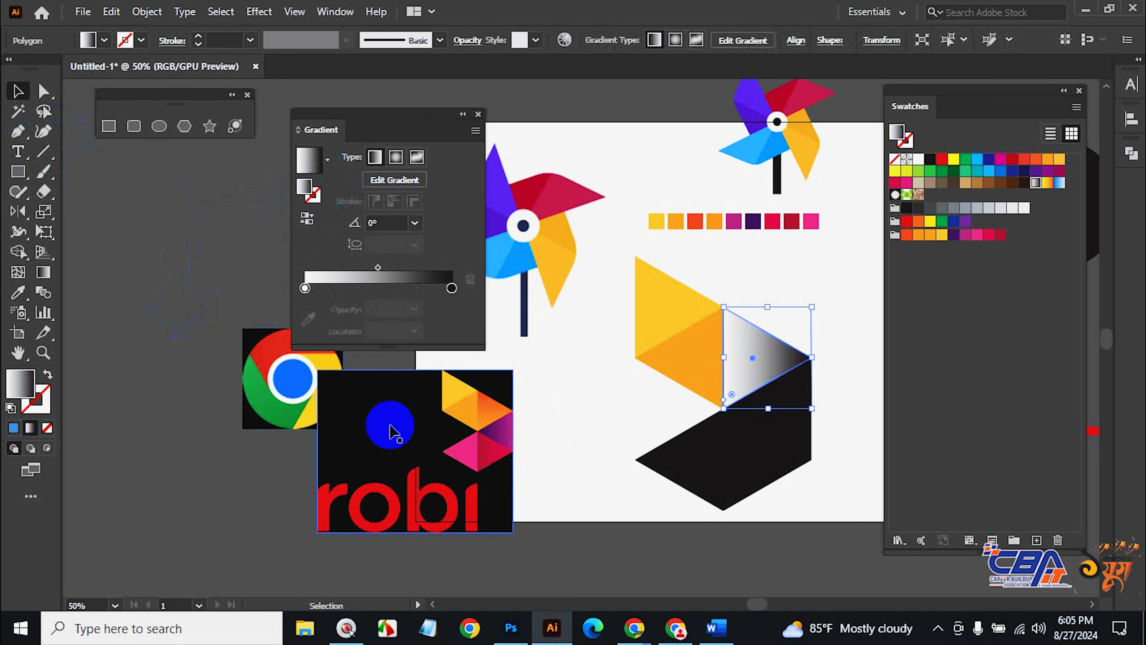
Place the robi image beside the triangle symbol and move the Gradient panel clear of the artwork.
{"action": "left_click_drag", "start_coordinate": [392, 431], "coordinate": [499, 398]}
{"action": "key", "text": "ctrl+space"}
{"action": "left_click", "coordinate": [630, 406]}
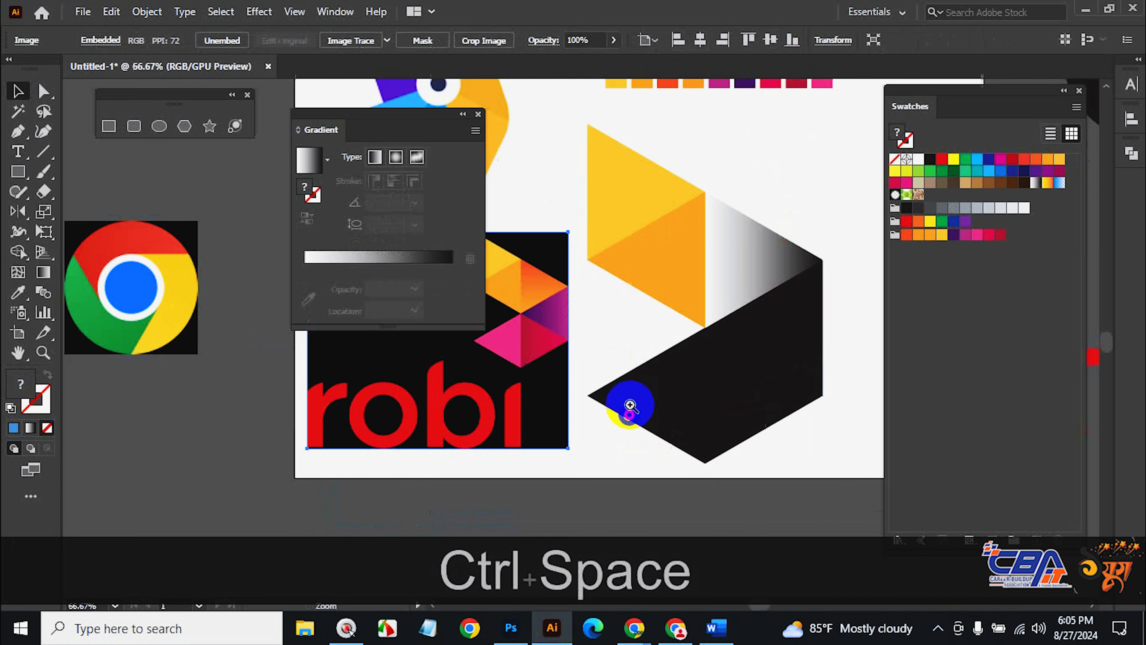
{"action": "left_click", "coordinate": [638, 318]}
{"action": "left_click_drag", "start_coordinate": [414, 127], "coordinate": [988, 280]}
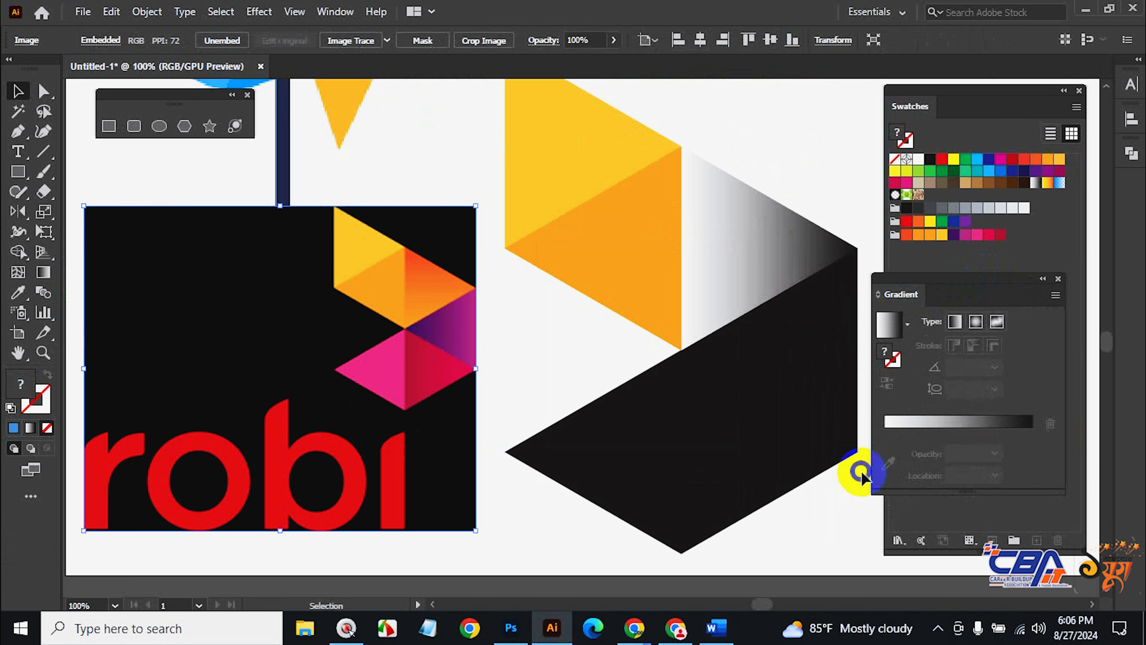
Set the start stop of the third triangle's gradient to the red-orange sampled from the matching triangle in the robi image.
{"action": "left_click", "coordinate": [751, 263]}
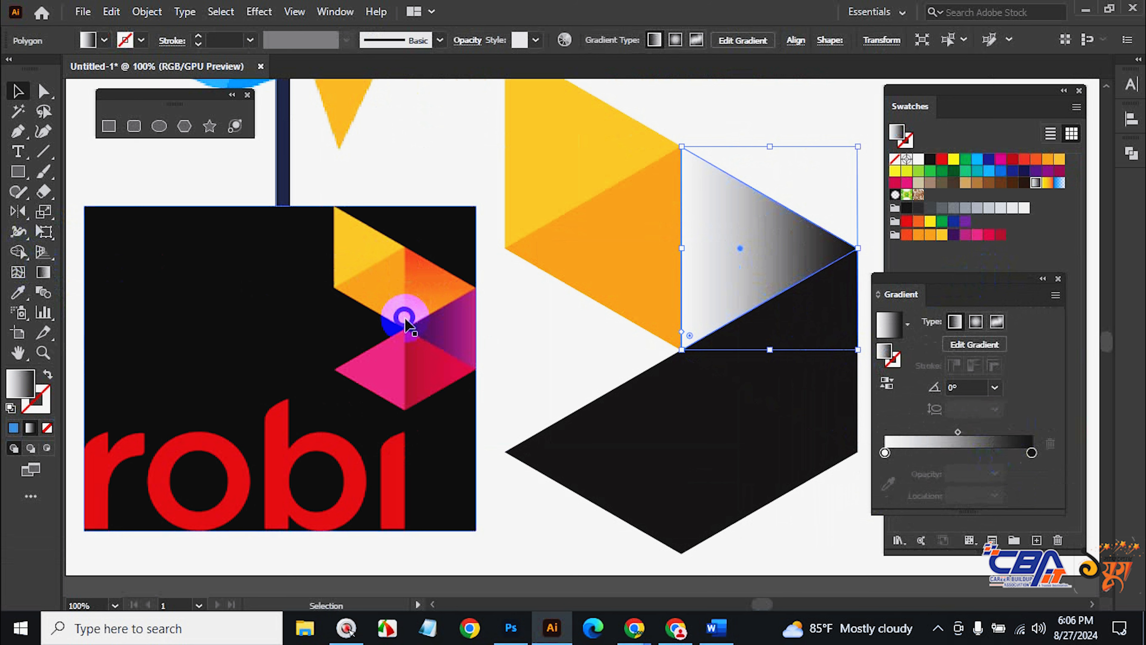
{"action": "left_click", "coordinate": [885, 452]}
{"action": "double_click", "coordinate": [885, 452]}
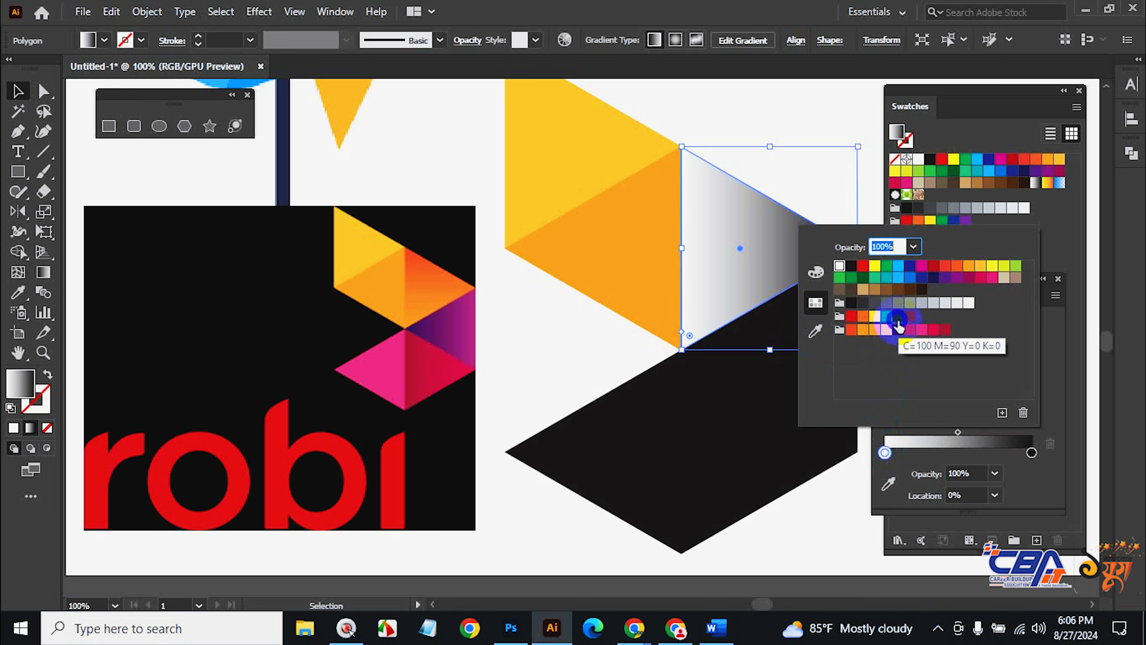
{"action": "left_click", "coordinate": [816, 334]}
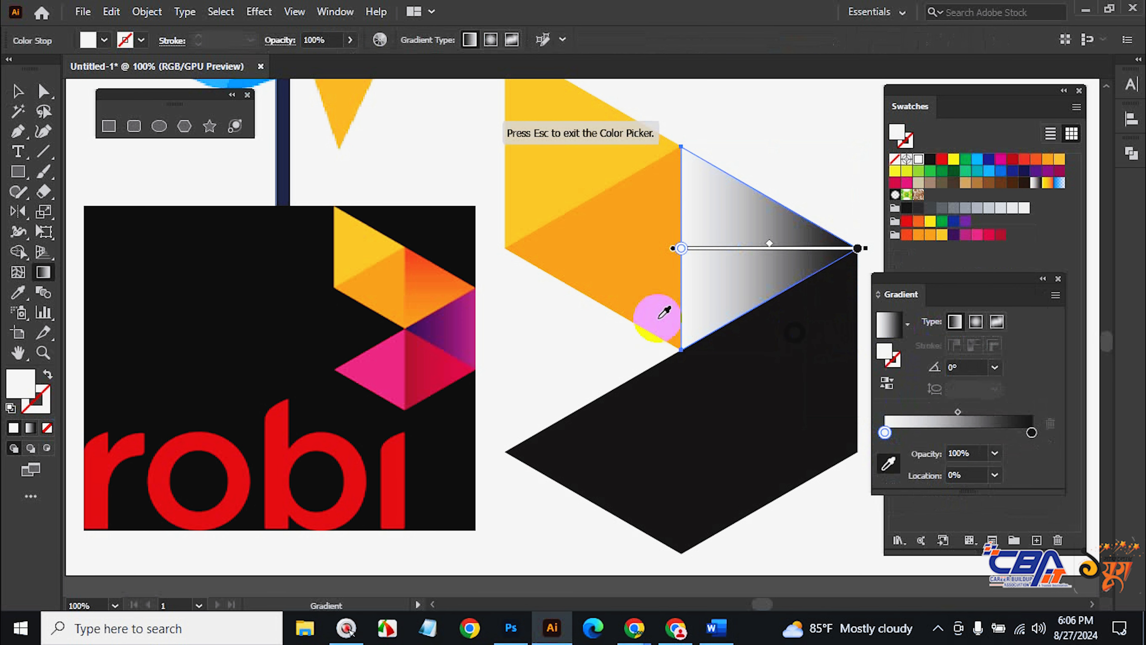
{"action": "left_click", "coordinate": [412, 248]}
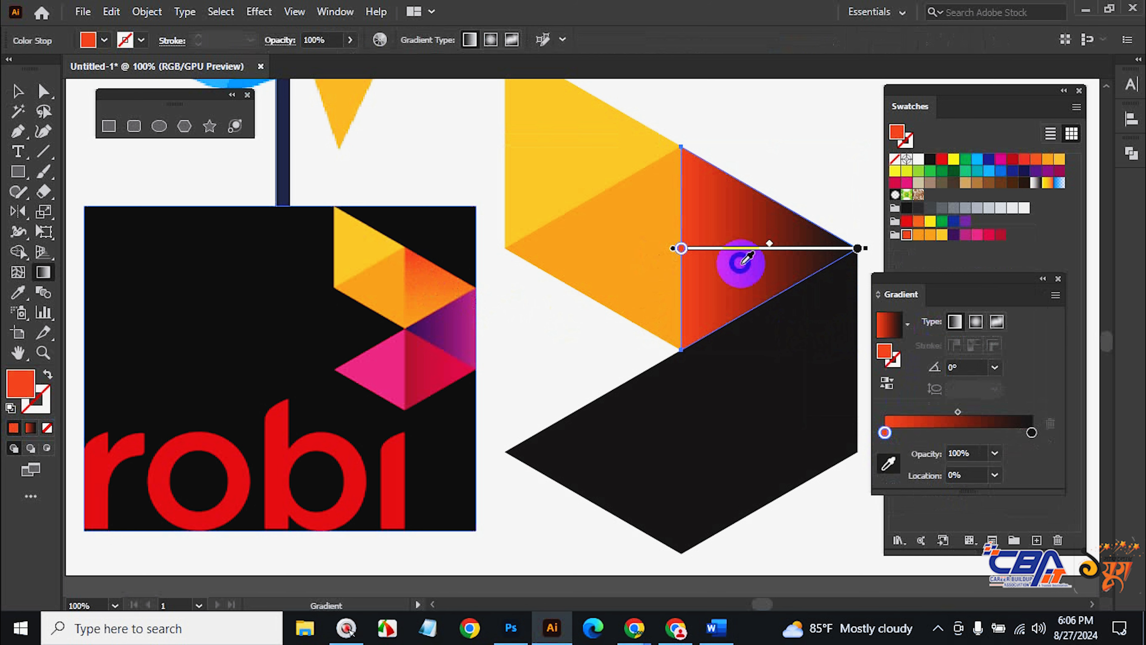
Set the end stop of the third triangle's gradient to the orange sampled from the robi image.
{"action": "left_click", "coordinate": [857, 249]}
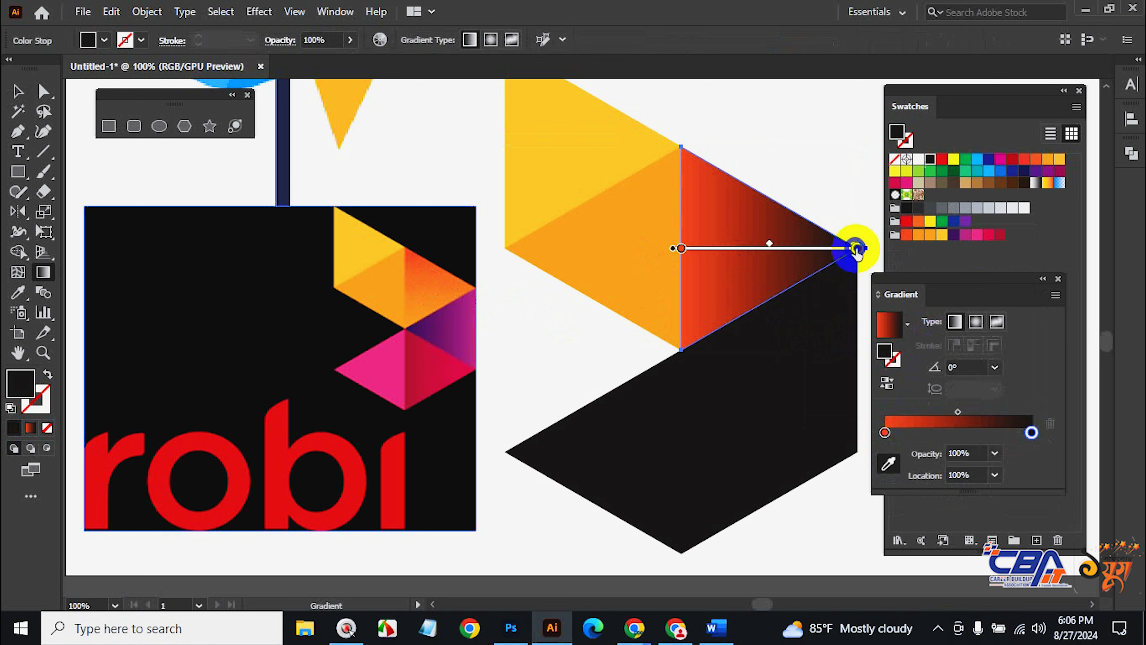
{"action": "double_click", "coordinate": [857, 249]}
{"action": "left_click", "coordinate": [640, 366]}
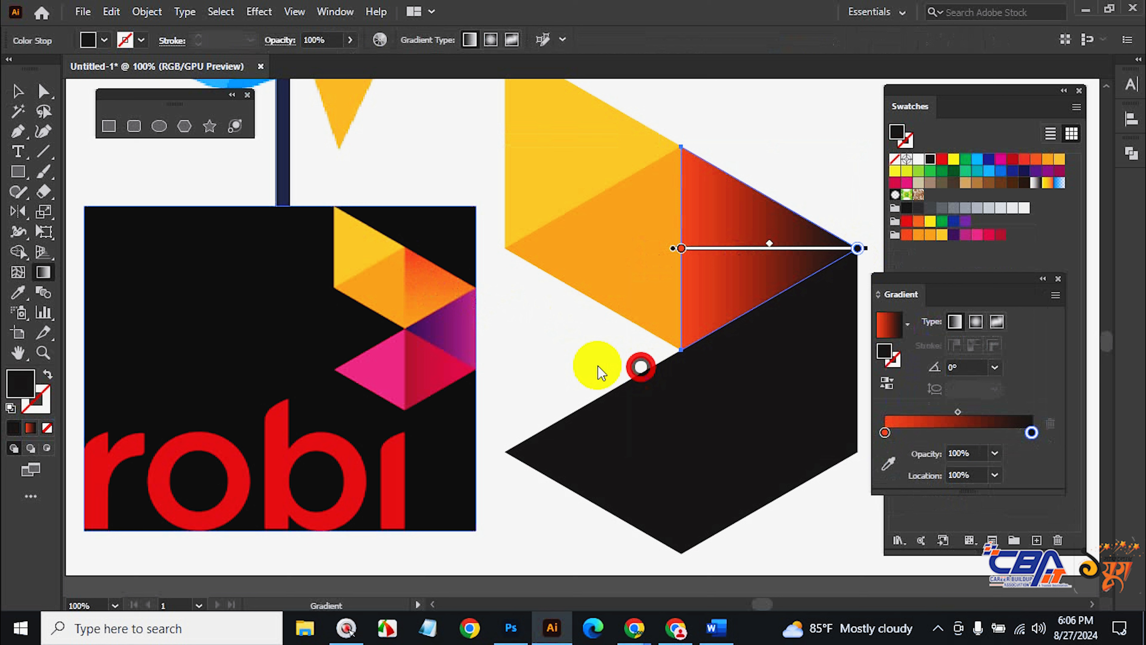
{"action": "left_click", "coordinate": [408, 320]}
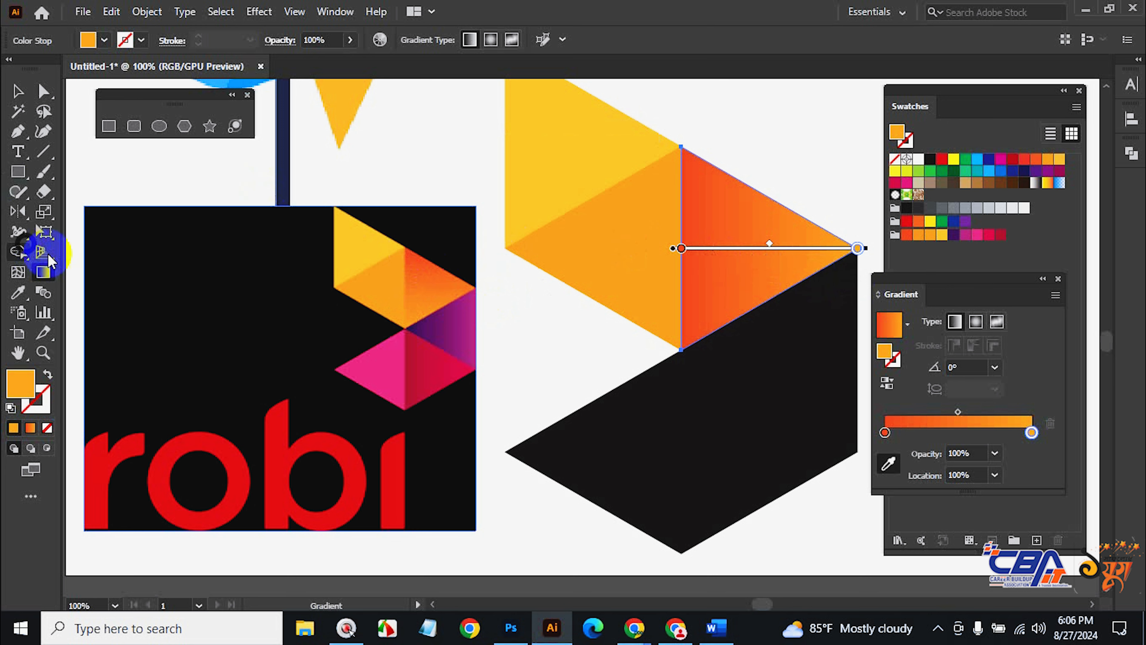
{"action": "left_click", "coordinate": [698, 145]}
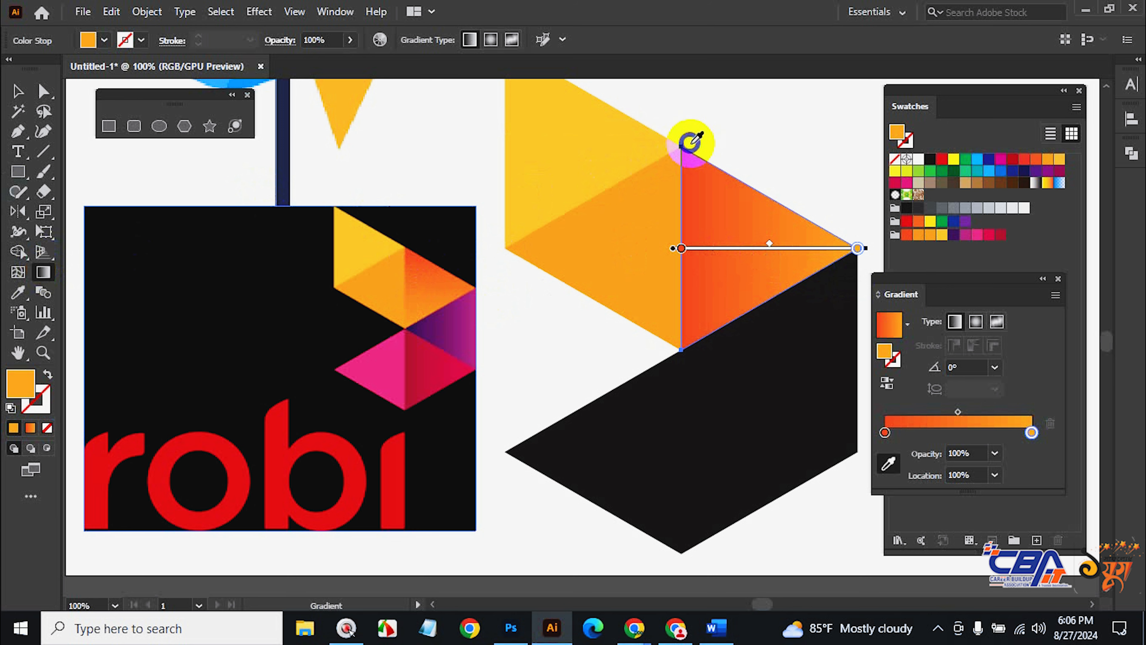
{"action": "left_click", "coordinate": [44, 272]}
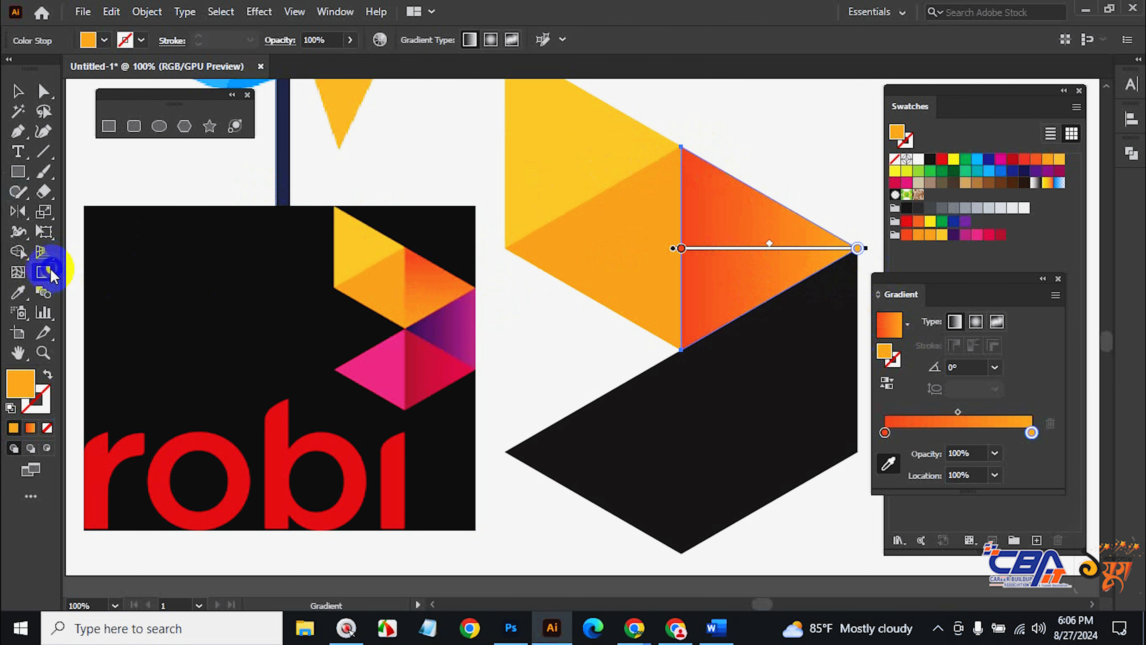
{"action": "left_click", "coordinate": [767, 221]}
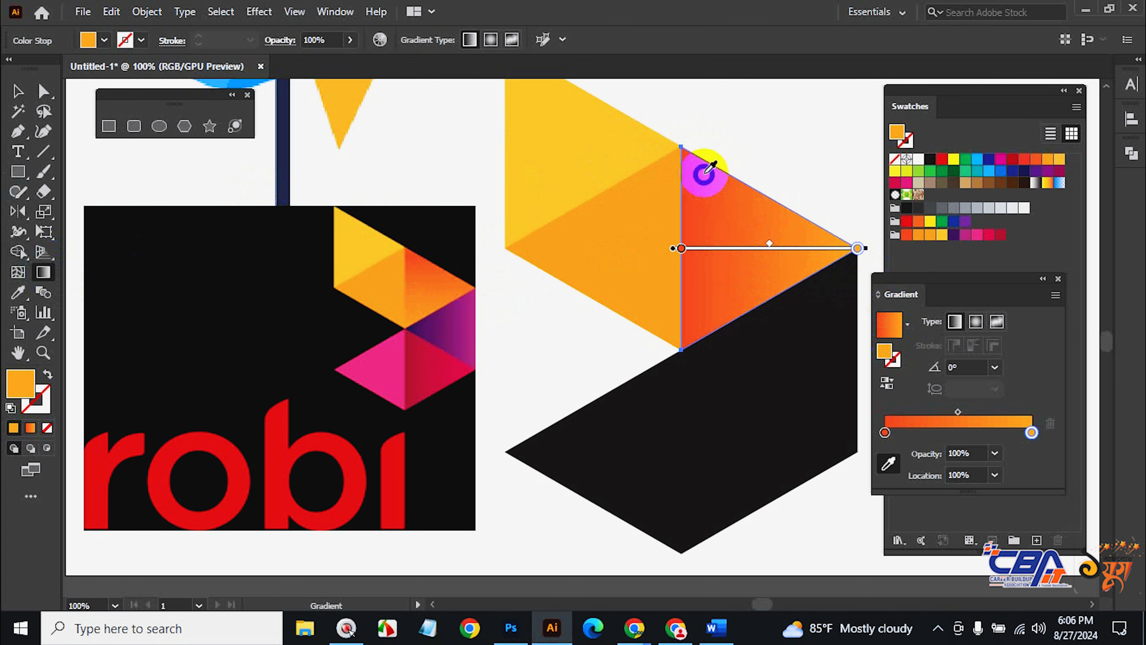
{"action": "left_click", "coordinate": [700, 158]}
{"action": "left_click", "coordinate": [788, 226]}
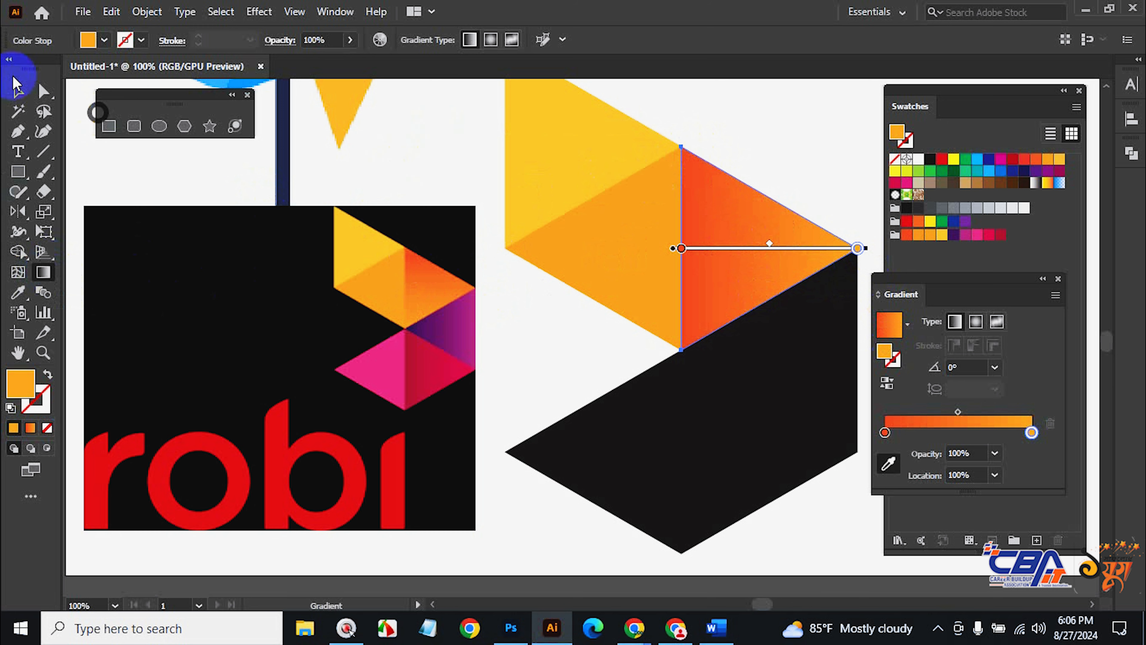
Leave colour sampling, redraw the third triangle's gradient steeply downward at about -77° from red-orange to orange, and deselect it.
{"action": "left_click", "coordinate": [17, 91]}
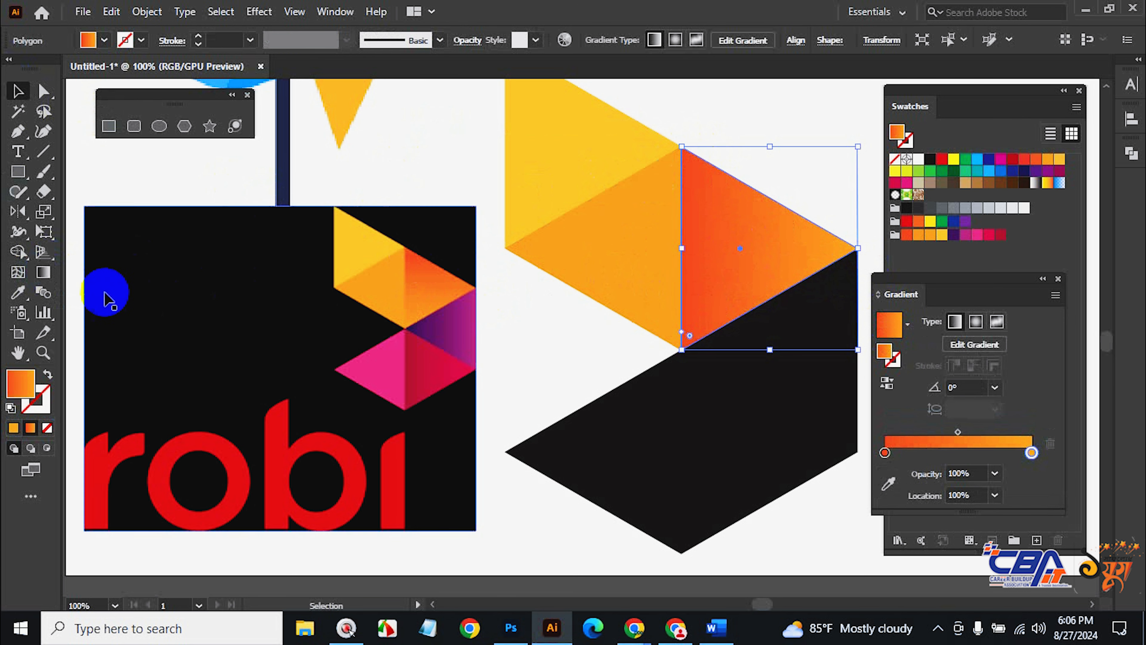
{"action": "left_click", "coordinate": [43, 271]}
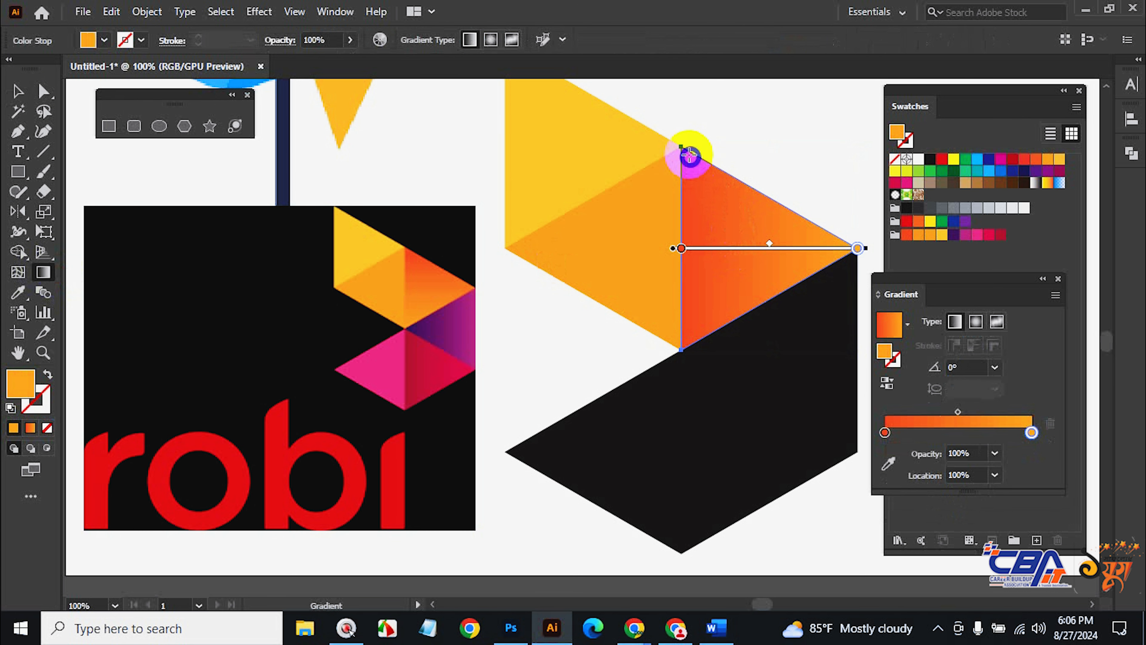
{"action": "left_click", "coordinate": [685, 146]}
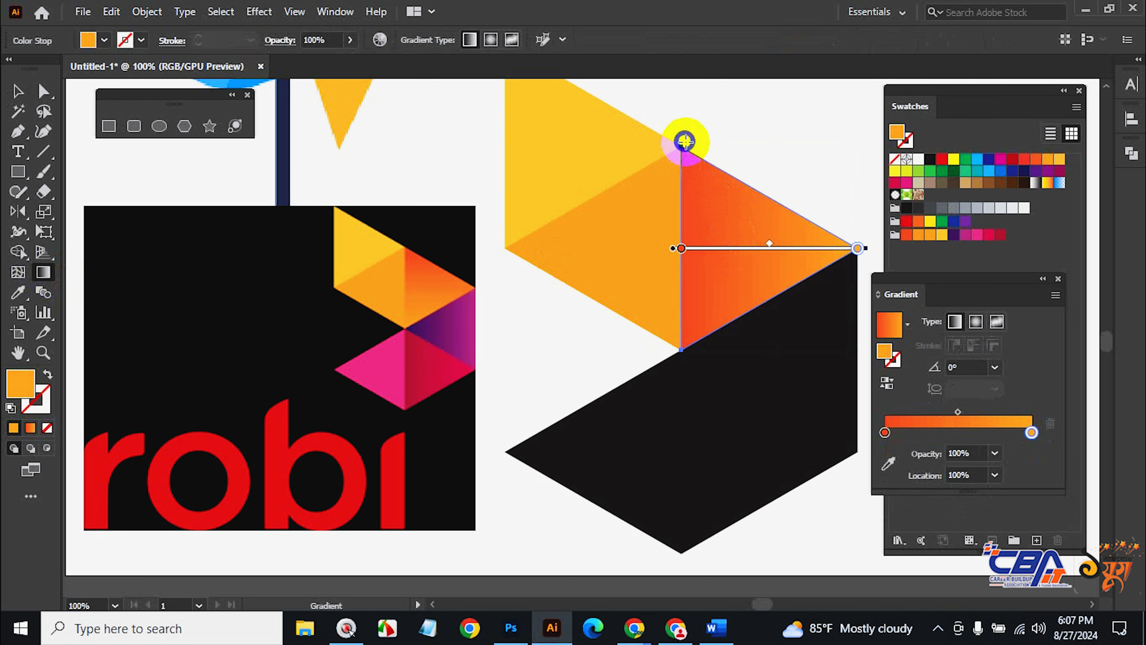
{"action": "left_click_drag", "start_coordinate": [685, 141], "coordinate": [729, 333]}
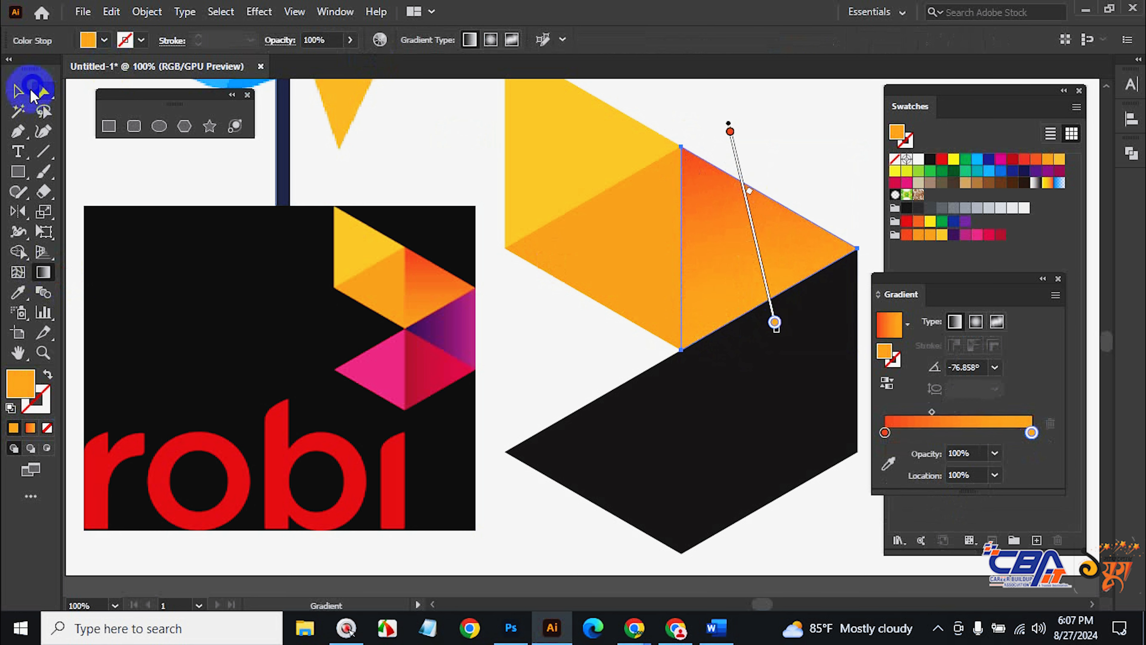
{"action": "left_click", "coordinate": [18, 91]}
{"action": "left_click", "coordinate": [799, 150]}
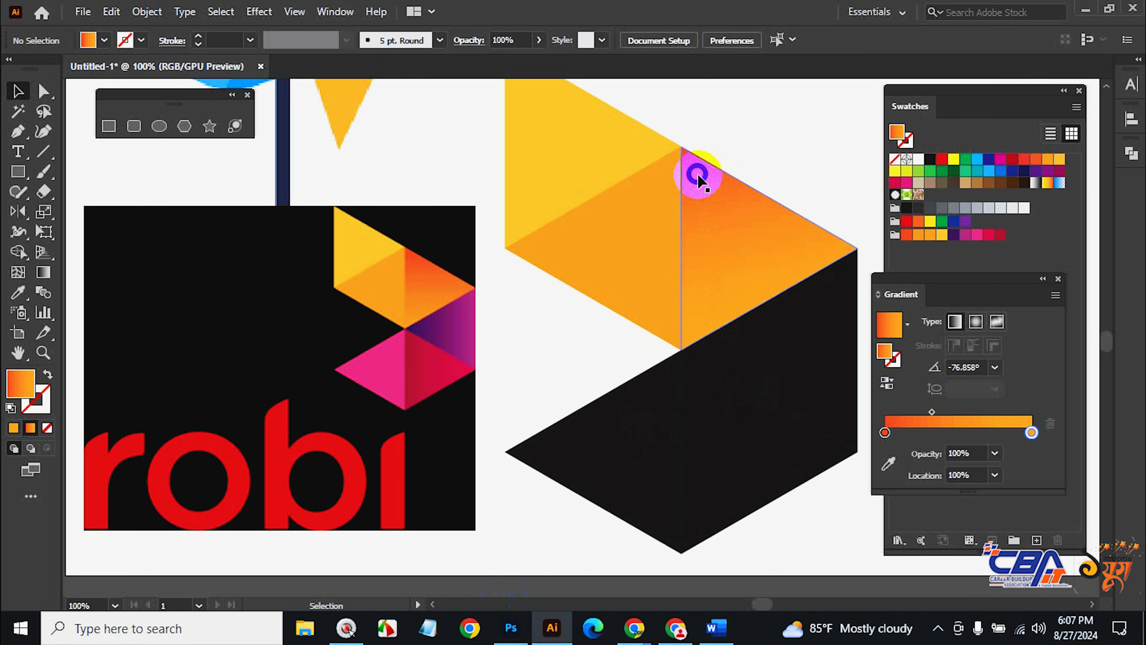
Apply the gradient fill to the fourth triangle and try to sample its end-stop colour from the purple triangle's outer edge in the robi image.
{"action": "left_click", "coordinate": [849, 358]}
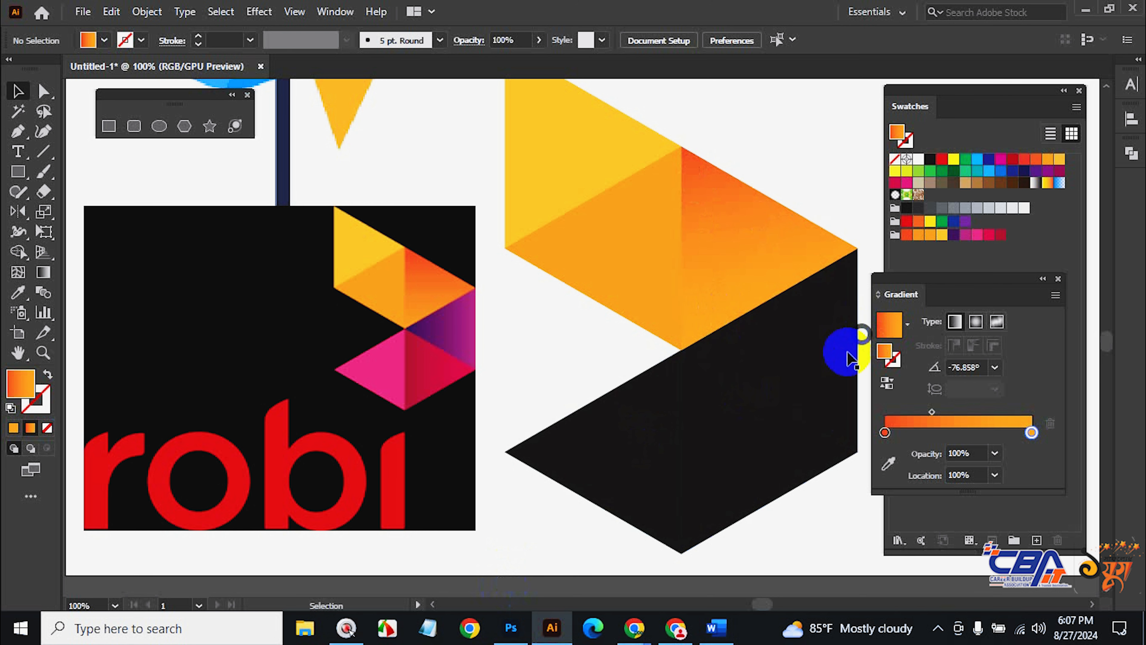
{"action": "left_click", "coordinate": [29, 428]}
{"action": "left_click", "coordinate": [1030, 451]}
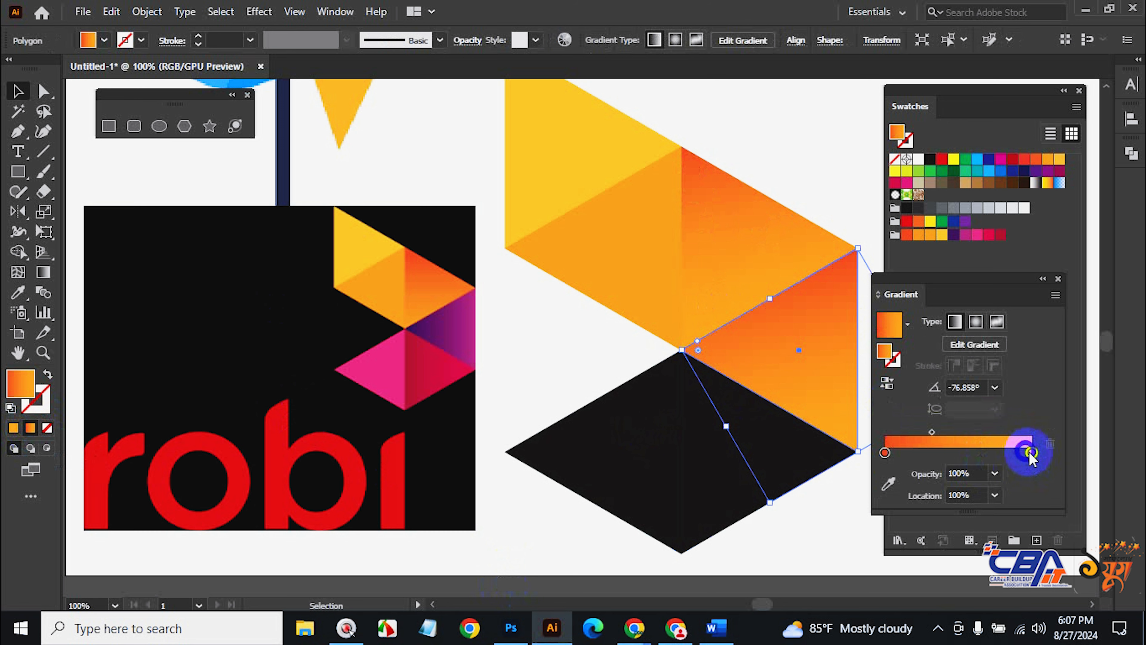
{"action": "double_click", "coordinate": [1031, 452]}
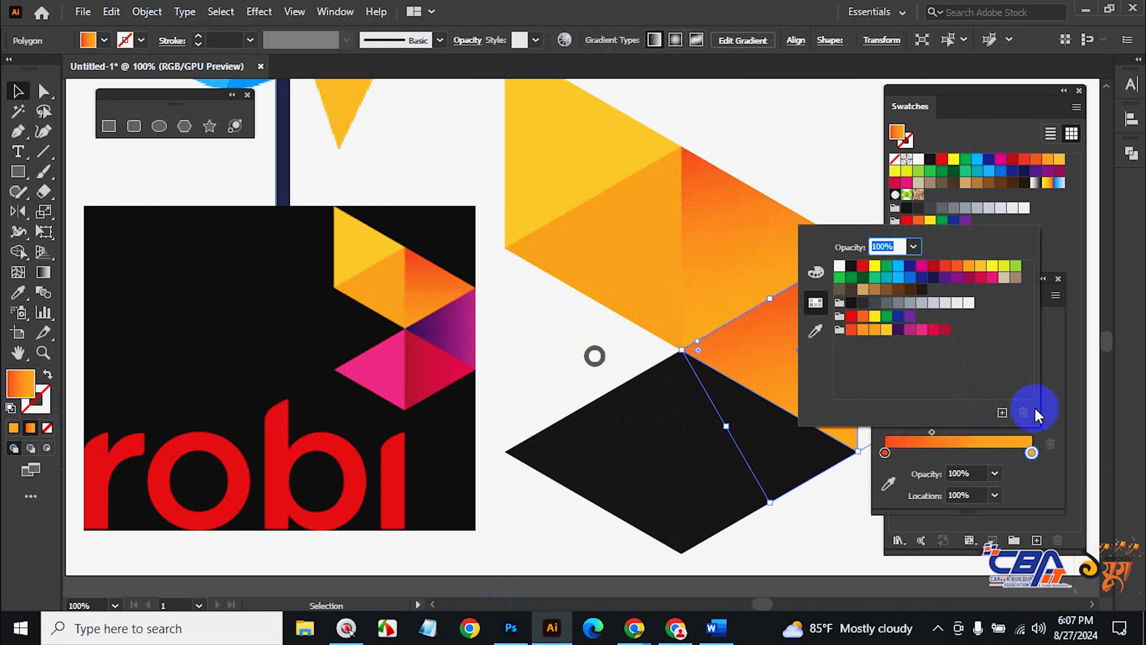
{"action": "left_click", "coordinate": [815, 331]}
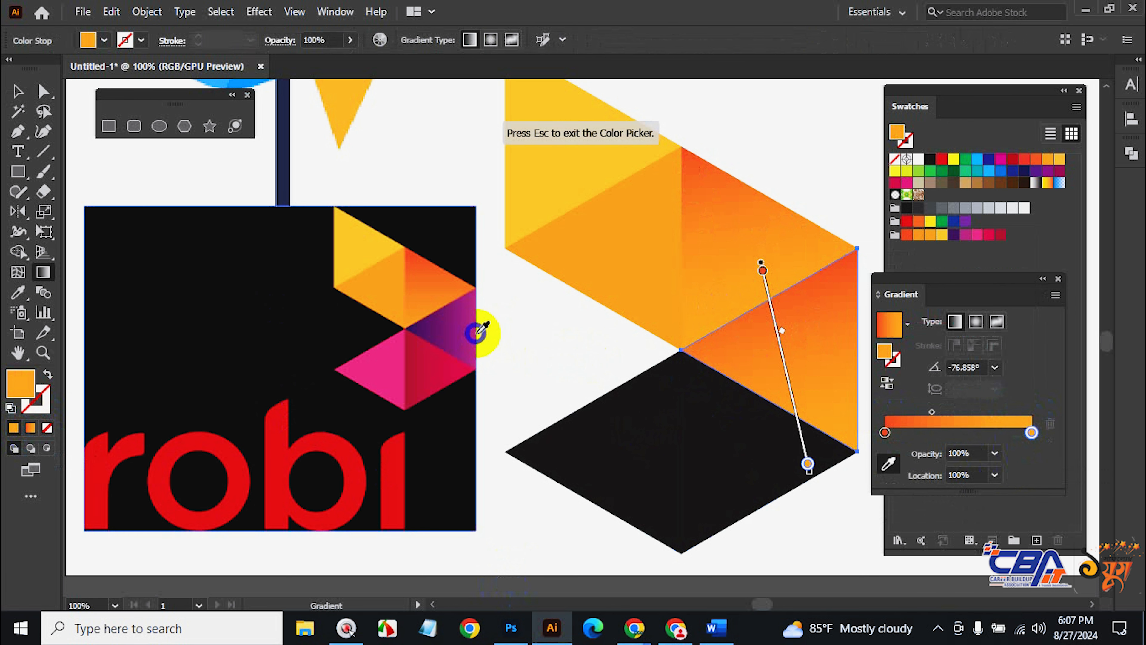
{"action": "left_click", "coordinate": [477, 333]}
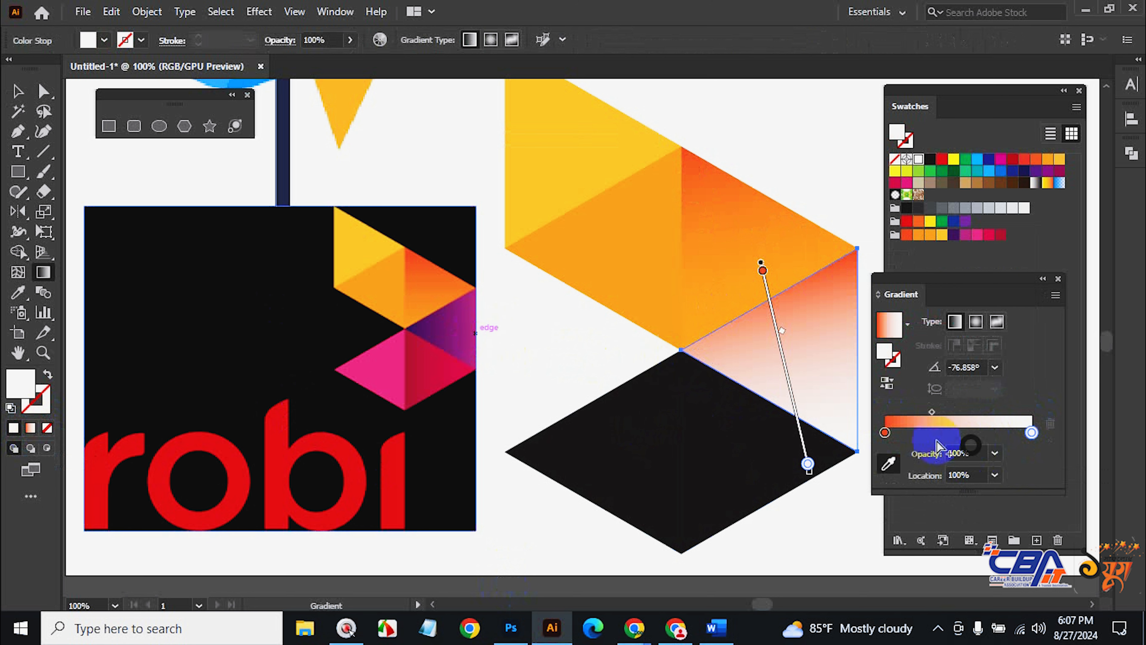
Set the start stop of the fourth triangle's gradient to the dark purple sampled from the robi image.
{"action": "left_click", "coordinate": [887, 431]}
{"action": "double_click", "coordinate": [887, 431]}
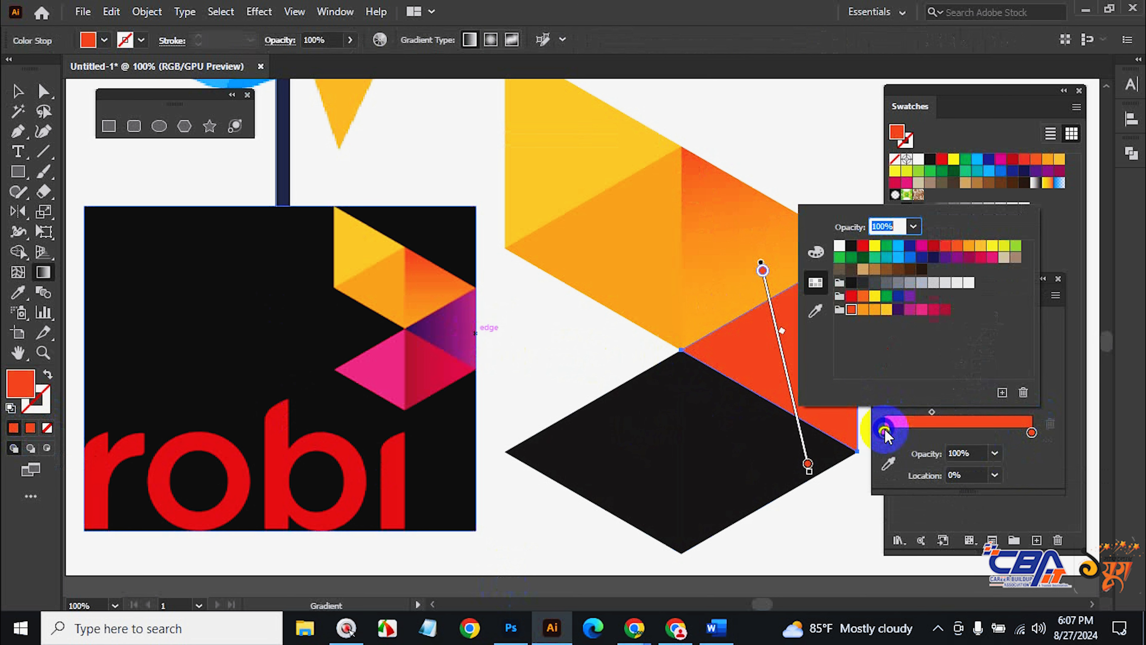
{"action": "left_click", "coordinate": [404, 349]}
{"action": "left_click", "coordinate": [816, 310]}
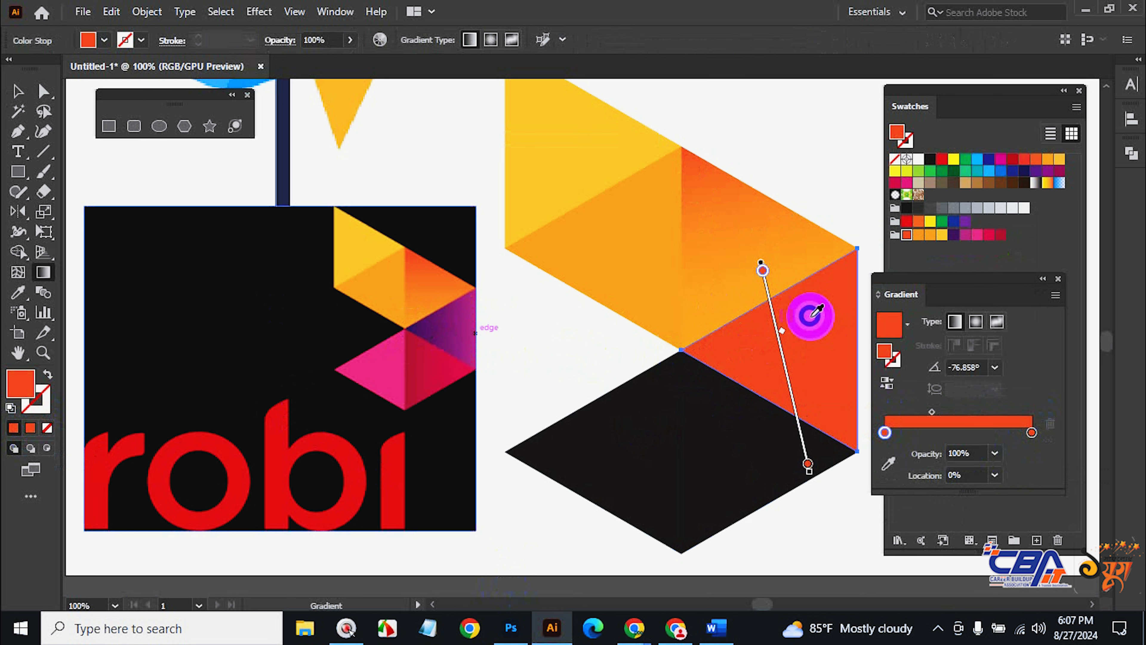
{"action": "left_click", "coordinate": [414, 322]}
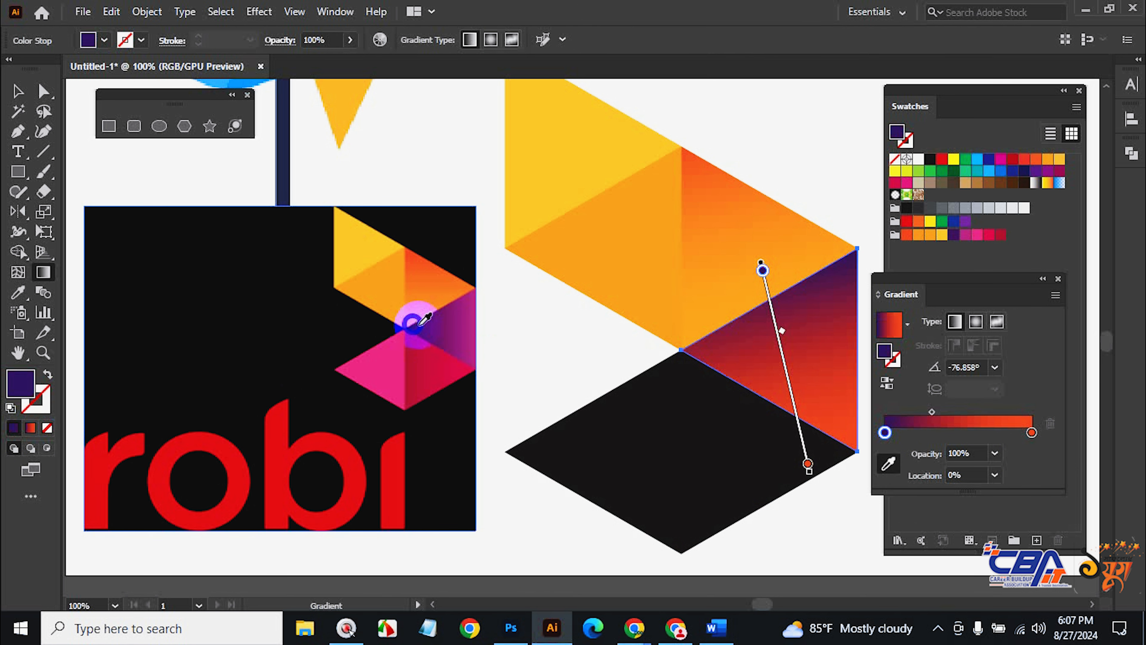
Redraw the fourth triangle's gradient horizontally at 0°, from its inner corner to its vertical outer edge.
{"action": "left_click", "coordinate": [708, 361]}
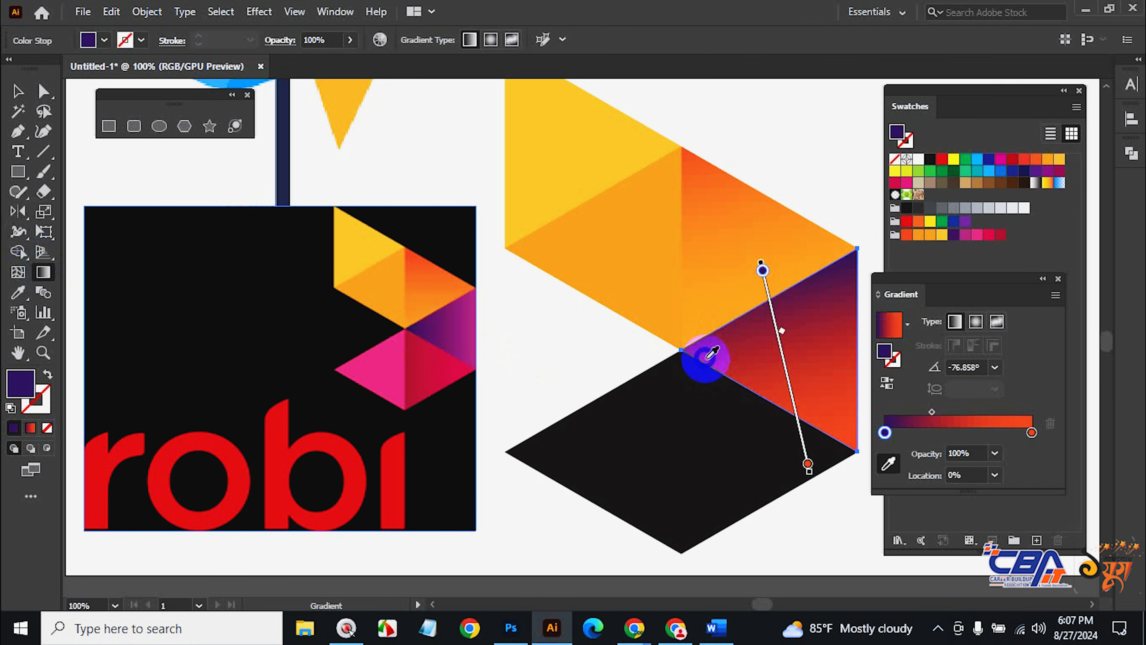
{"action": "left_click", "coordinate": [899, 459]}
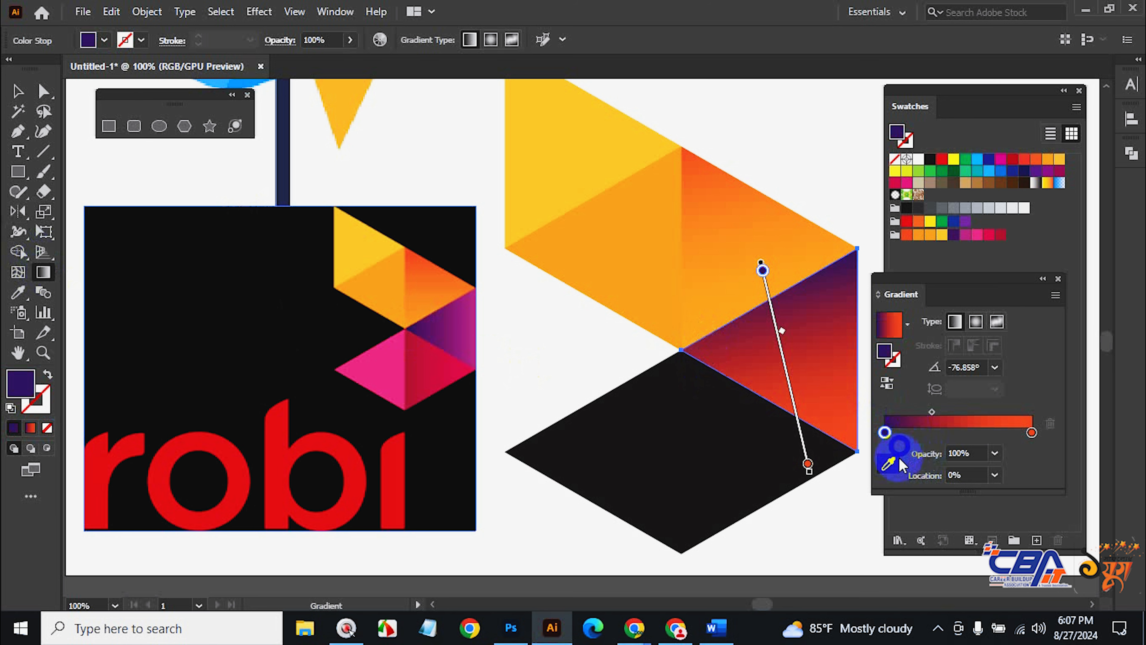
{"action": "left_click", "coordinate": [683, 351]}
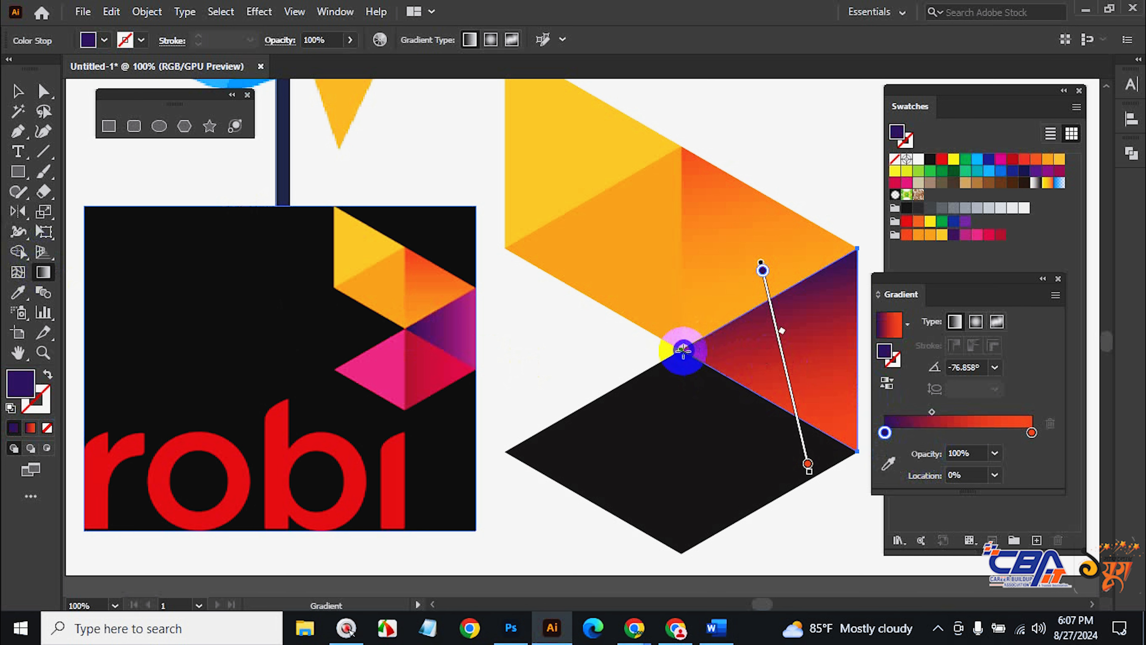
{"action": "left_click_drag", "start_coordinate": [678, 348], "coordinate": [851, 349]}
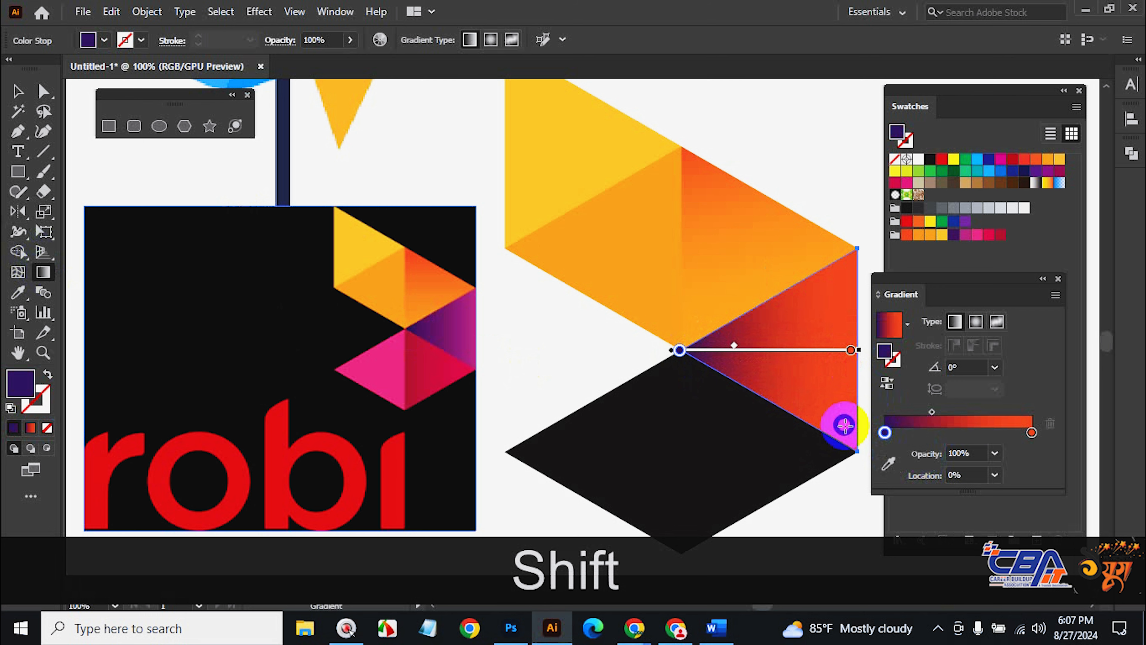
Set the end stop of the fourth triangle's gradient to the magenta sampled from the robi image and deselect the triangle.
{"action": "left_click", "coordinate": [1031, 433]}
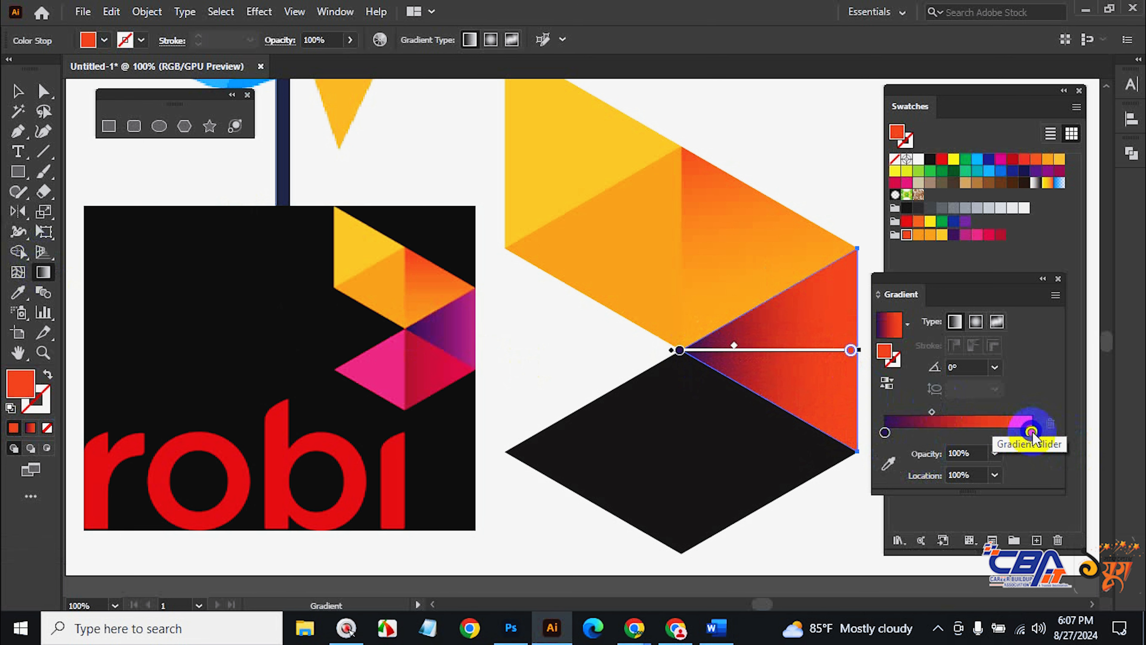
{"action": "double_click", "coordinate": [1031, 433]}
{"action": "left_click", "coordinate": [812, 307]}
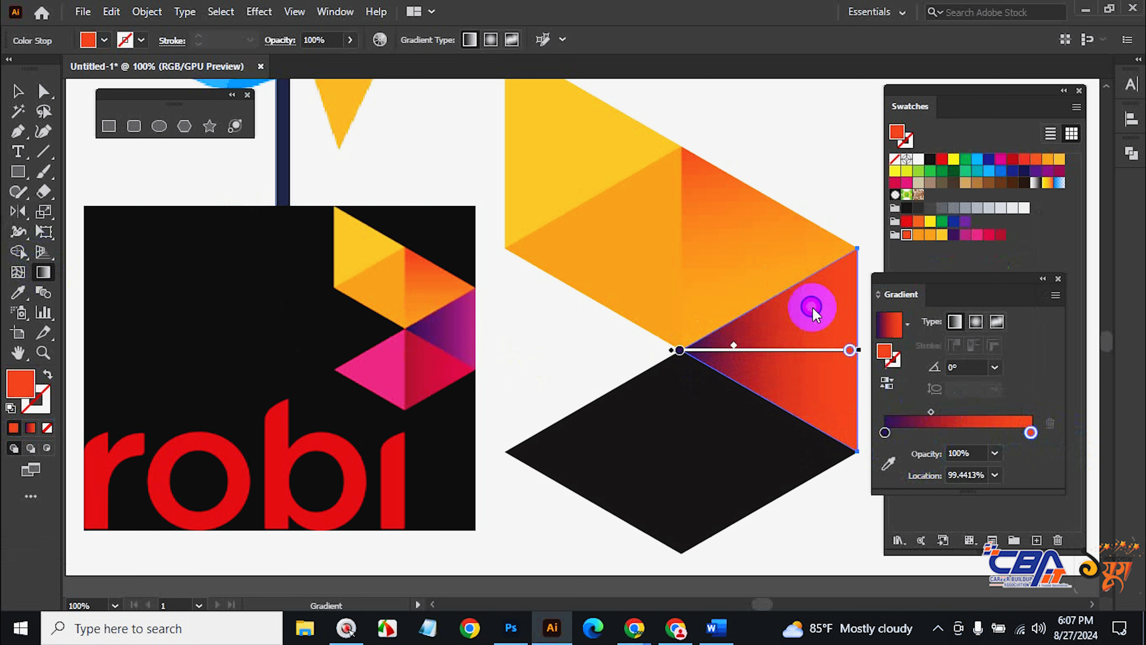
{"action": "left_click", "coordinate": [472, 332]}
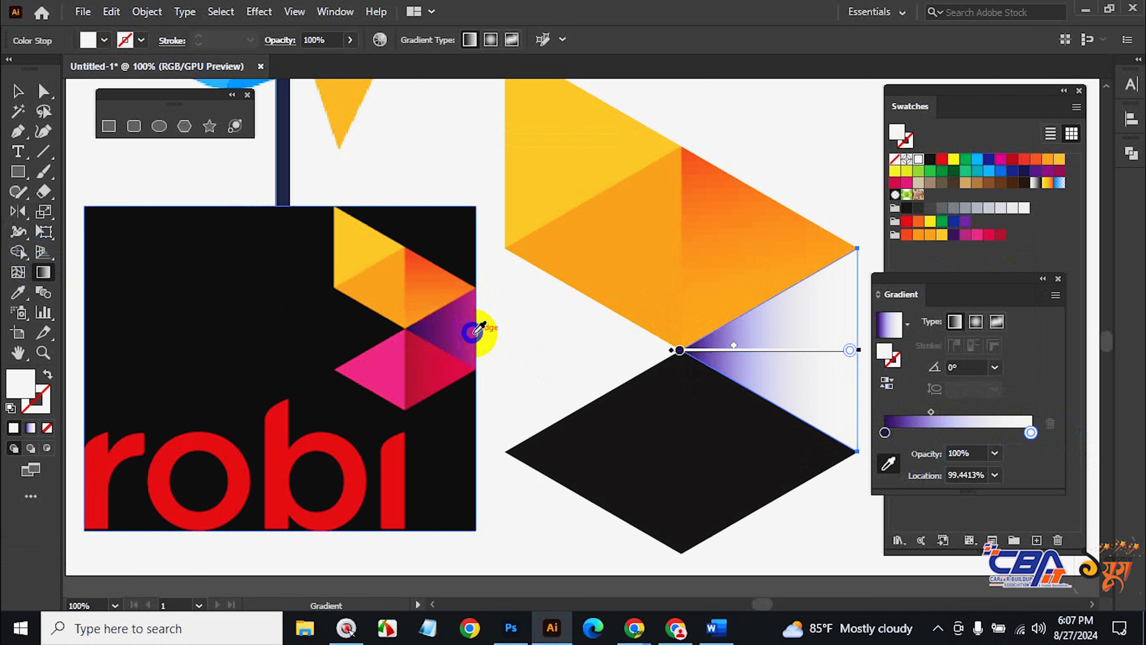
{"action": "left_click", "coordinate": [472, 332]}
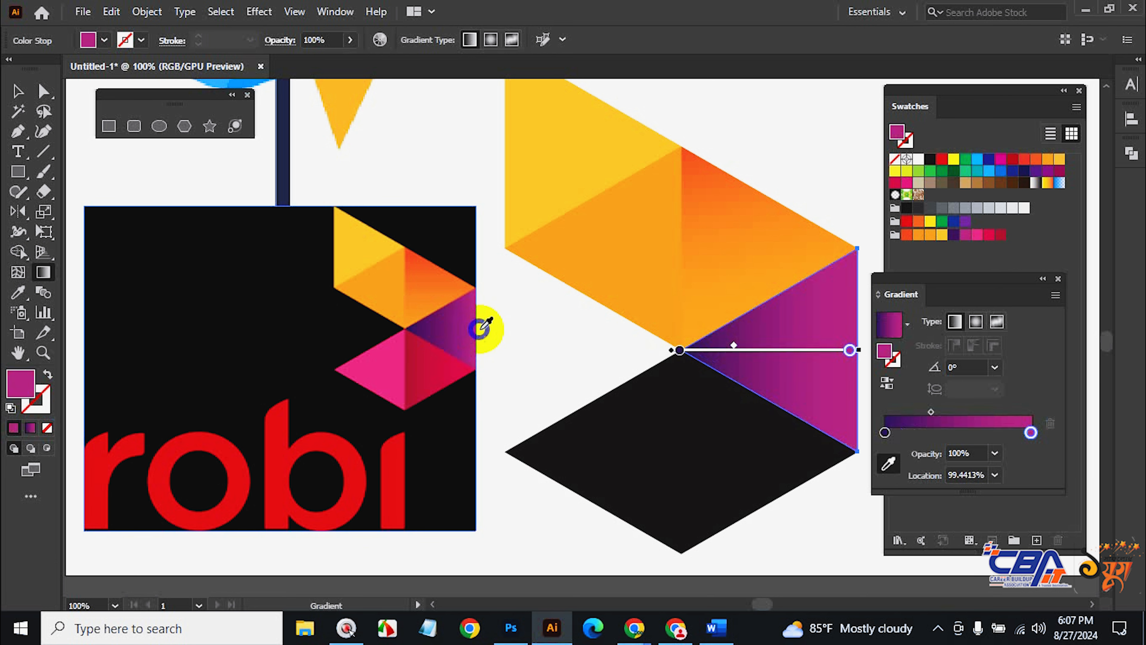
{"action": "left_click", "coordinate": [17, 91]}
{"action": "left_click", "coordinate": [762, 532]}
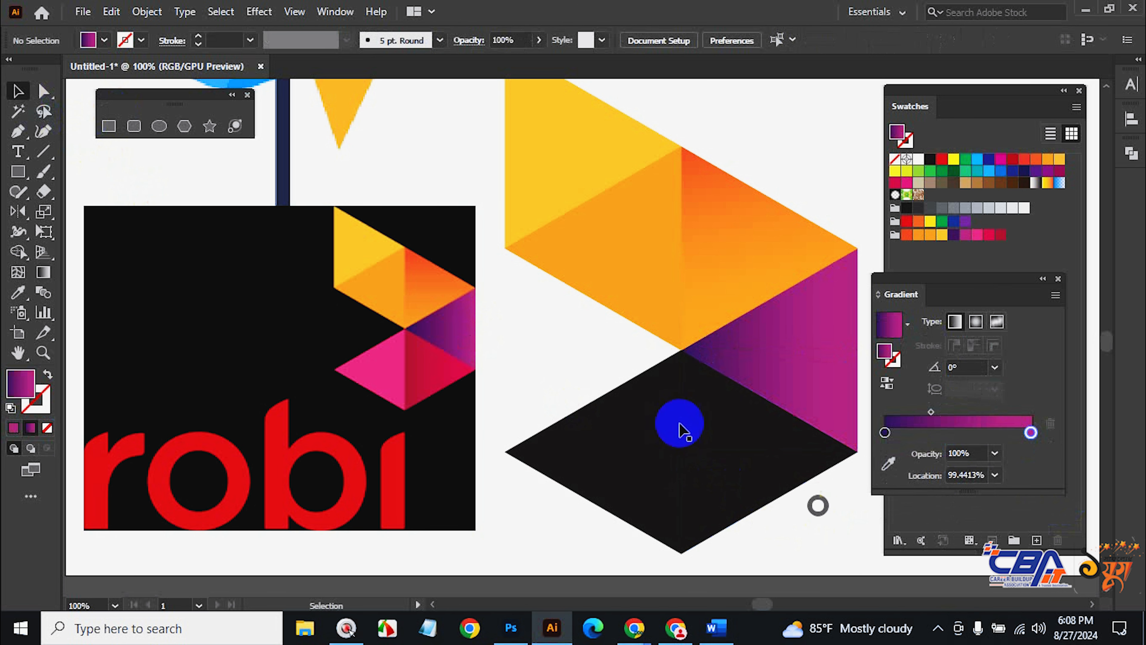
Shift the midpoint of the purple triangle's gradient to about the middle between its two stops and deselect the triangle.
{"action": "left_click", "coordinate": [796, 372]}
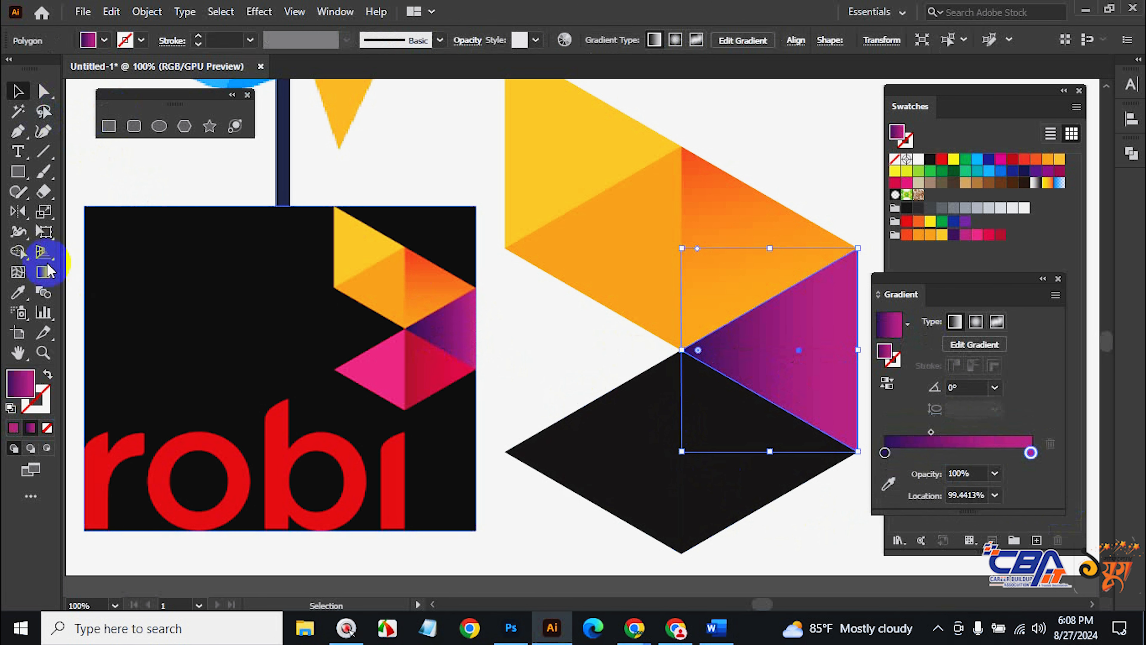
{"action": "left_click", "coordinate": [43, 273]}
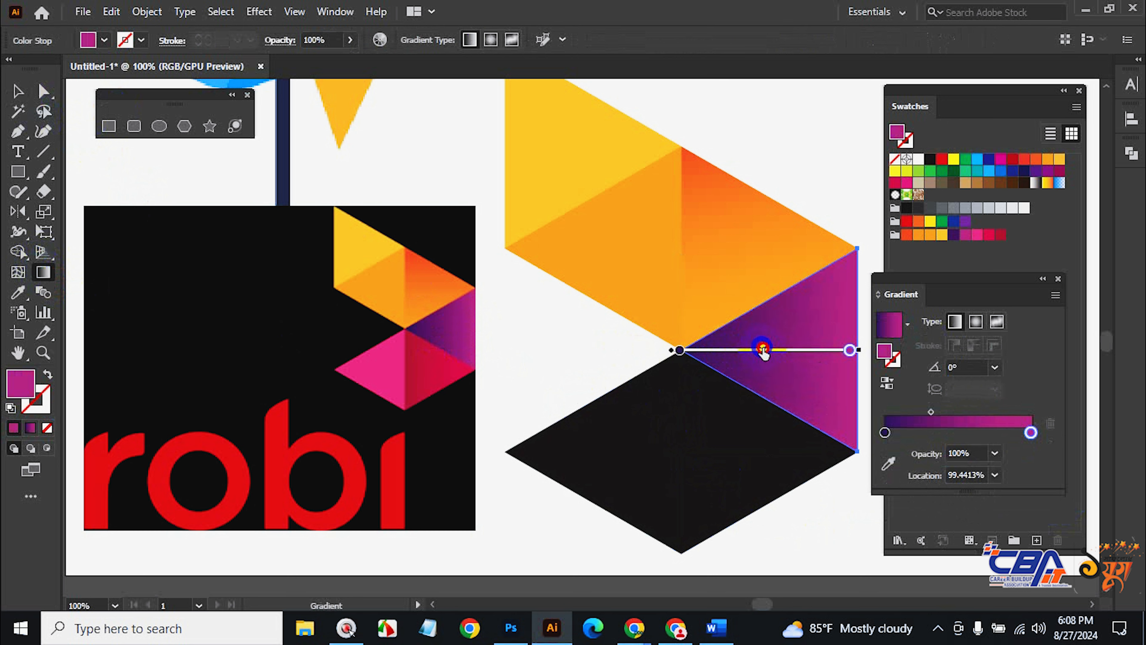
{"action": "left_click", "coordinate": [18, 90]}
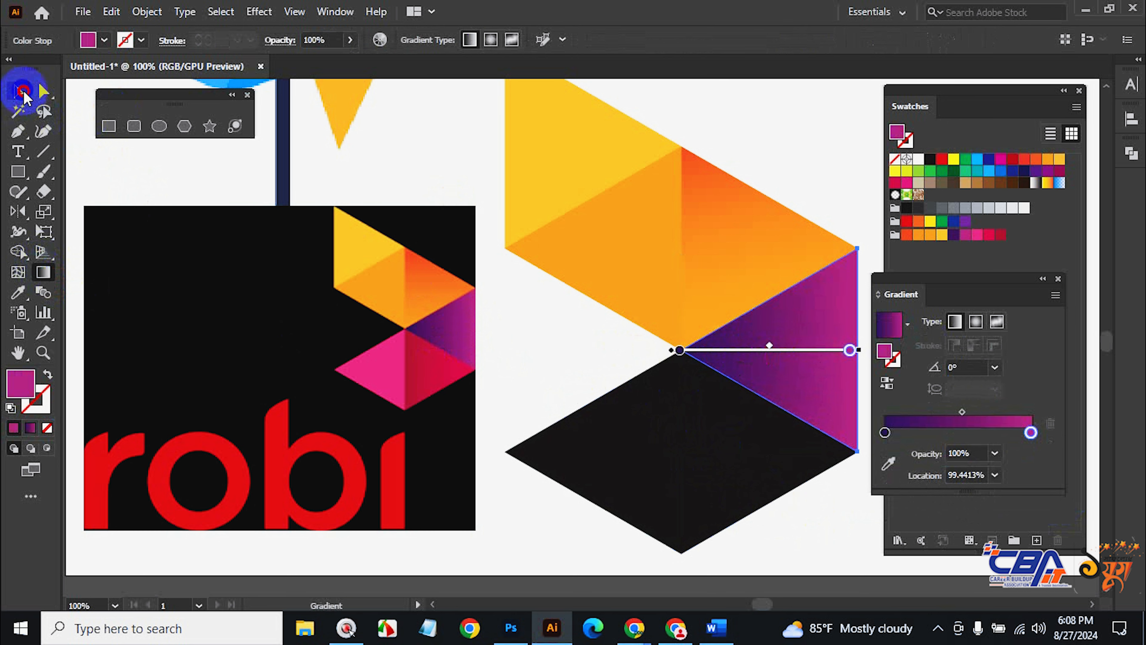
{"action": "left_click", "coordinate": [812, 544]}
Apply the gradient fill to the fifth triangle and set its end stop to the crimson sampled from the red triangle's outer corner in the robi image.
{"action": "left_click", "coordinate": [735, 469]}
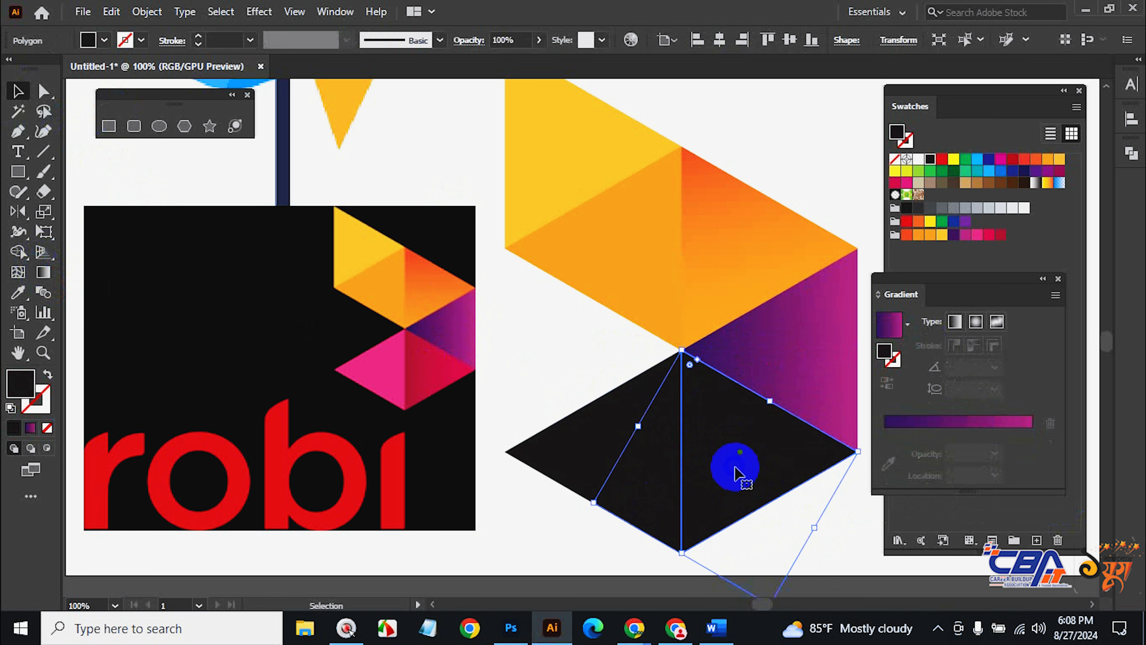
{"action": "left_click", "coordinate": [29, 427]}
{"action": "left_click", "coordinate": [1029, 452]}
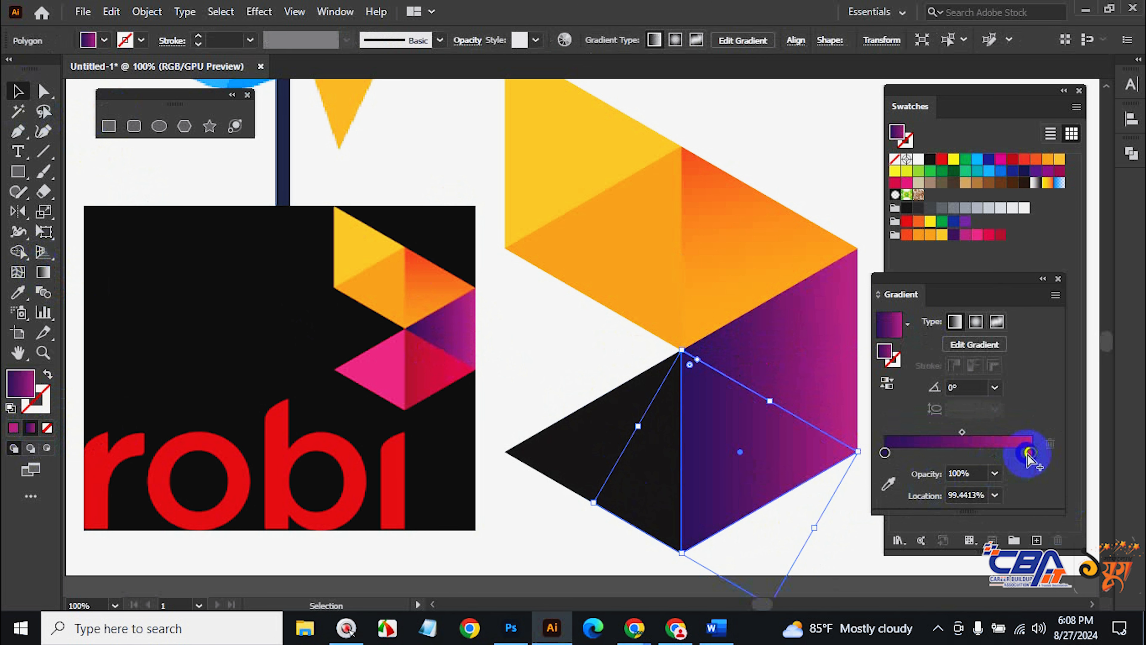
{"action": "double_click", "coordinate": [1031, 452]}
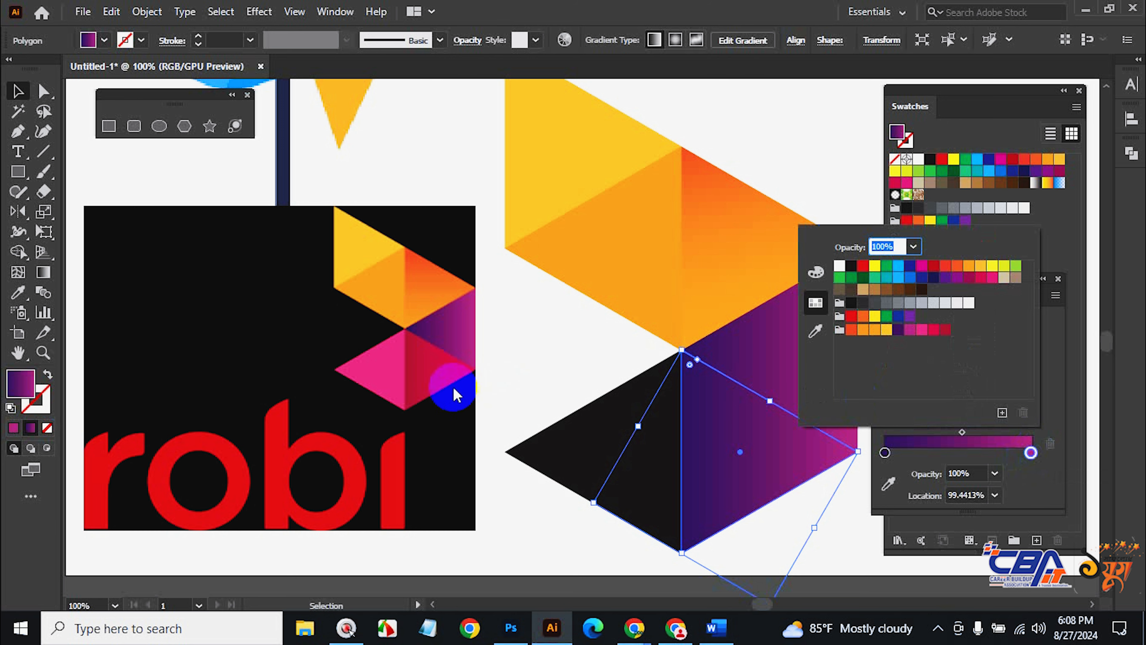
{"action": "left_click", "coordinate": [815, 331]}
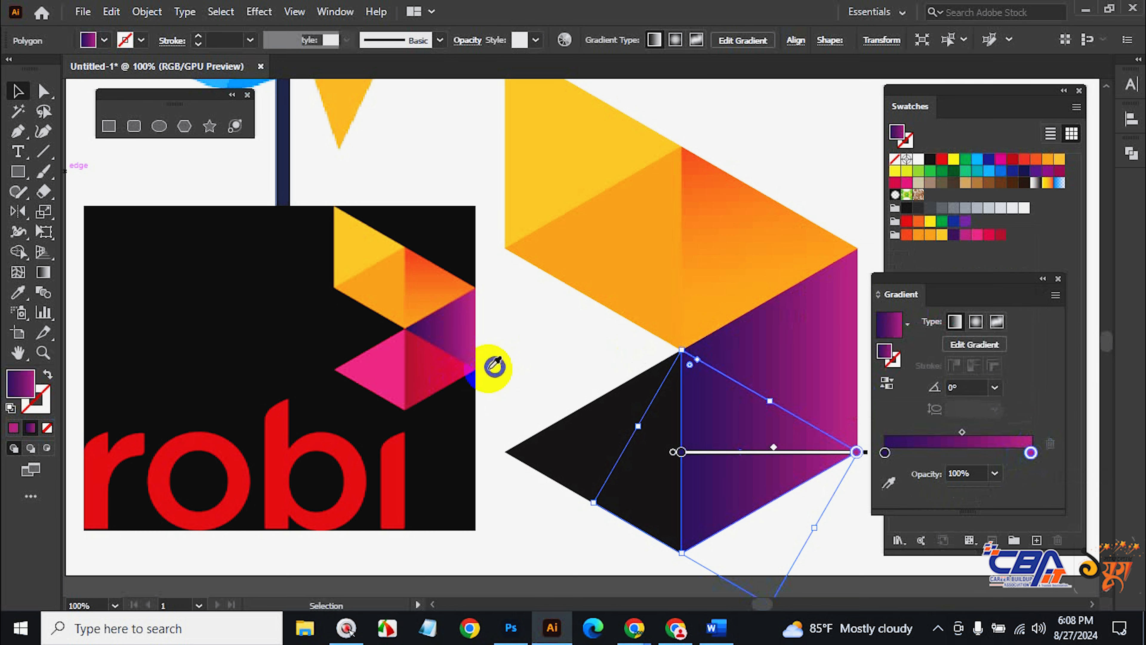
{"action": "left_click", "coordinate": [473, 367]}
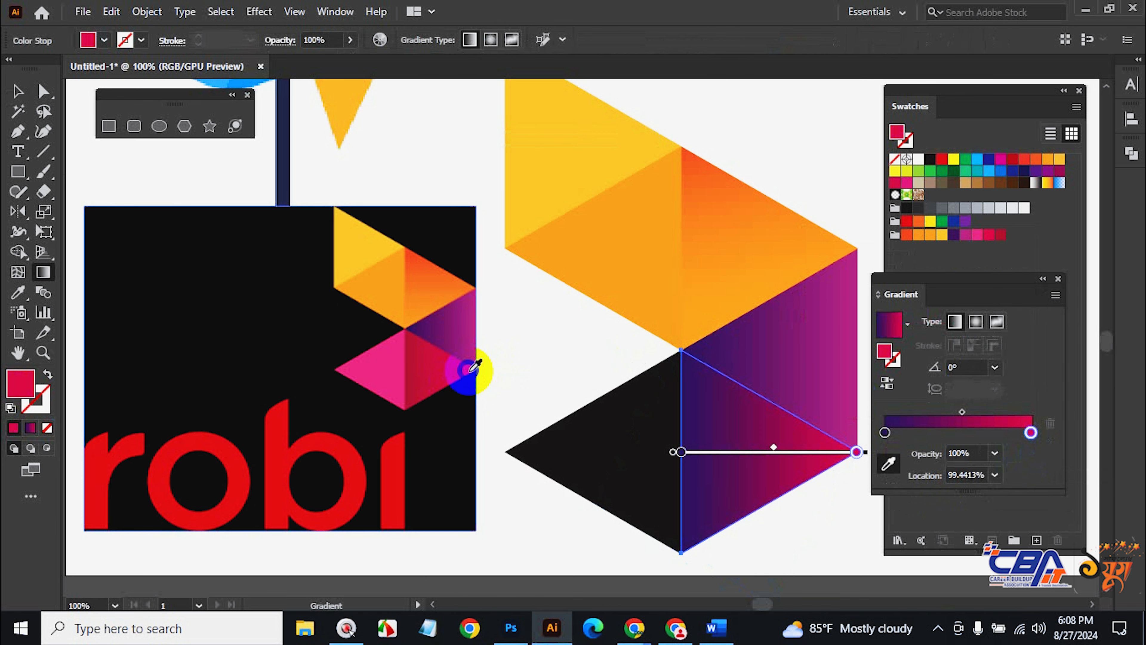
Set the start stop of the fifth triangle's gradient to the dark red sampled near the red triangle's inner edge in the robi image.
{"action": "left_click", "coordinate": [885, 433]}
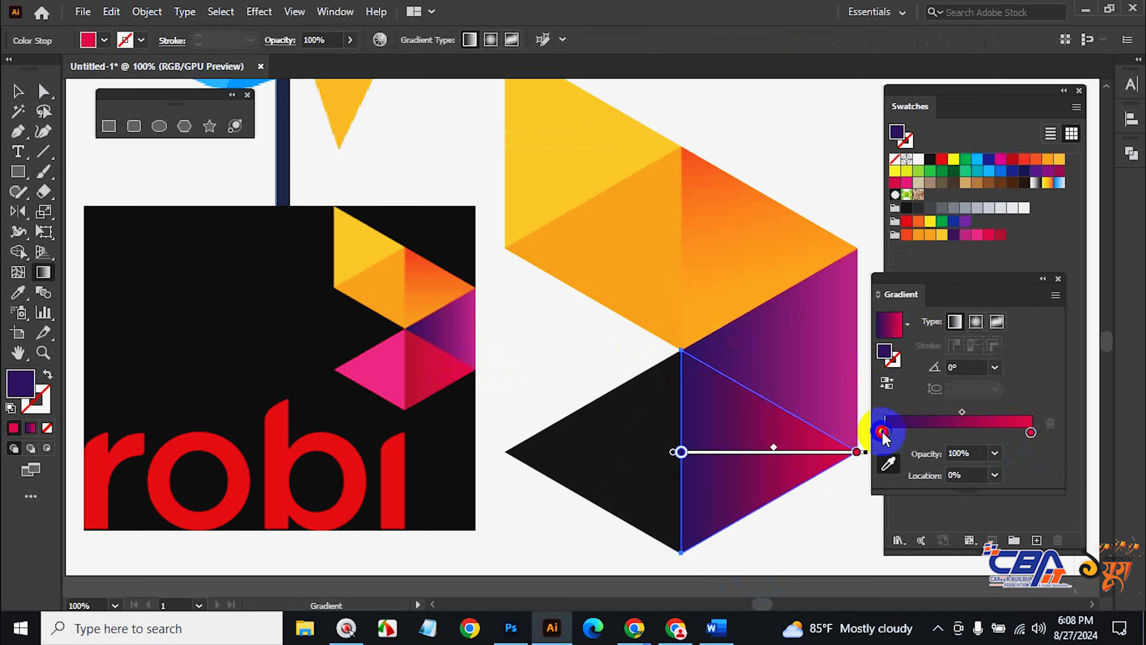
{"action": "double_click", "coordinate": [885, 432]}
{"action": "left_click", "coordinate": [815, 311]}
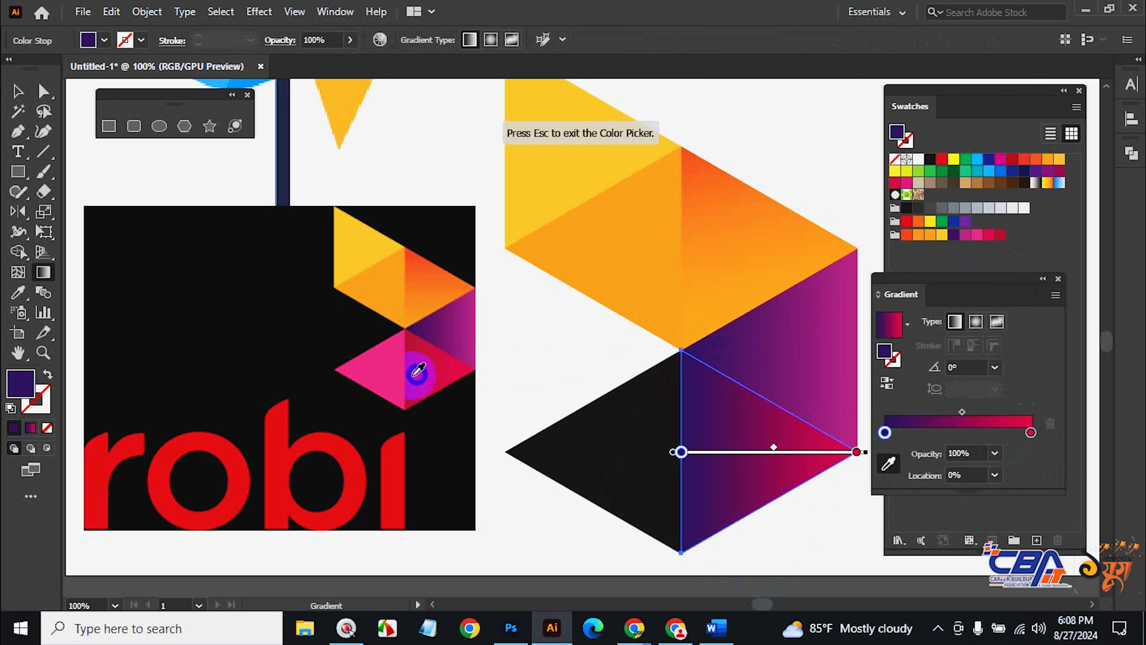
{"action": "left_click", "coordinate": [412, 365]}
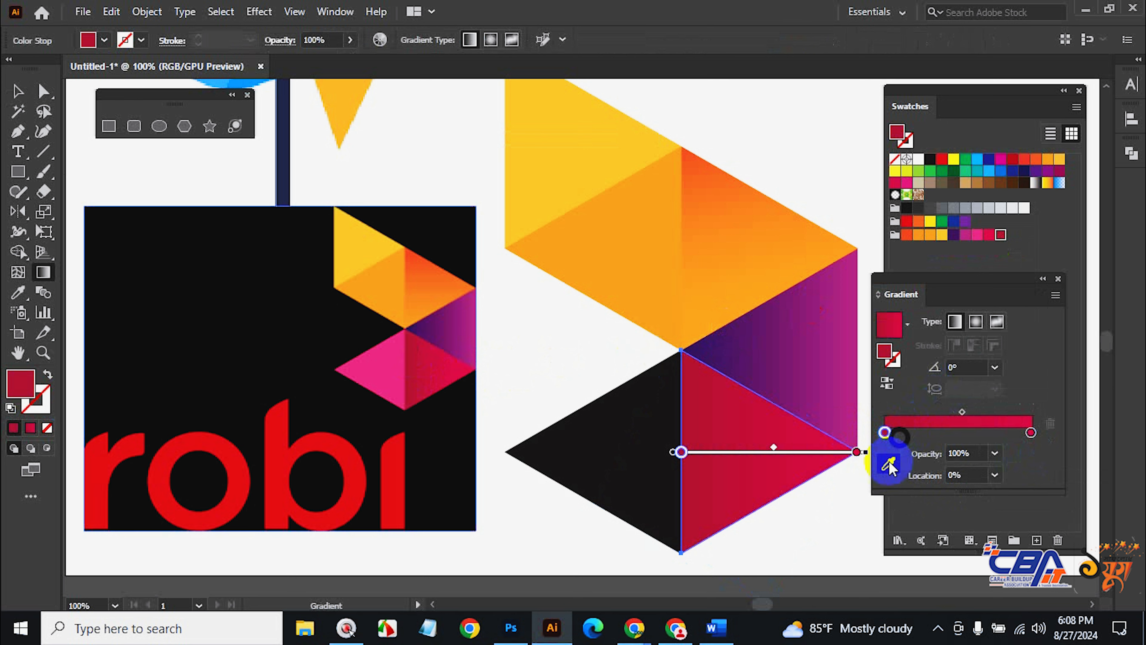
{"action": "left_click", "coordinate": [889, 465]}
Shift the fifth triangle's gradient midpoint toward its start stop and resample the end-stop crimson from the robi image.
{"action": "left_click", "coordinate": [772, 448]}
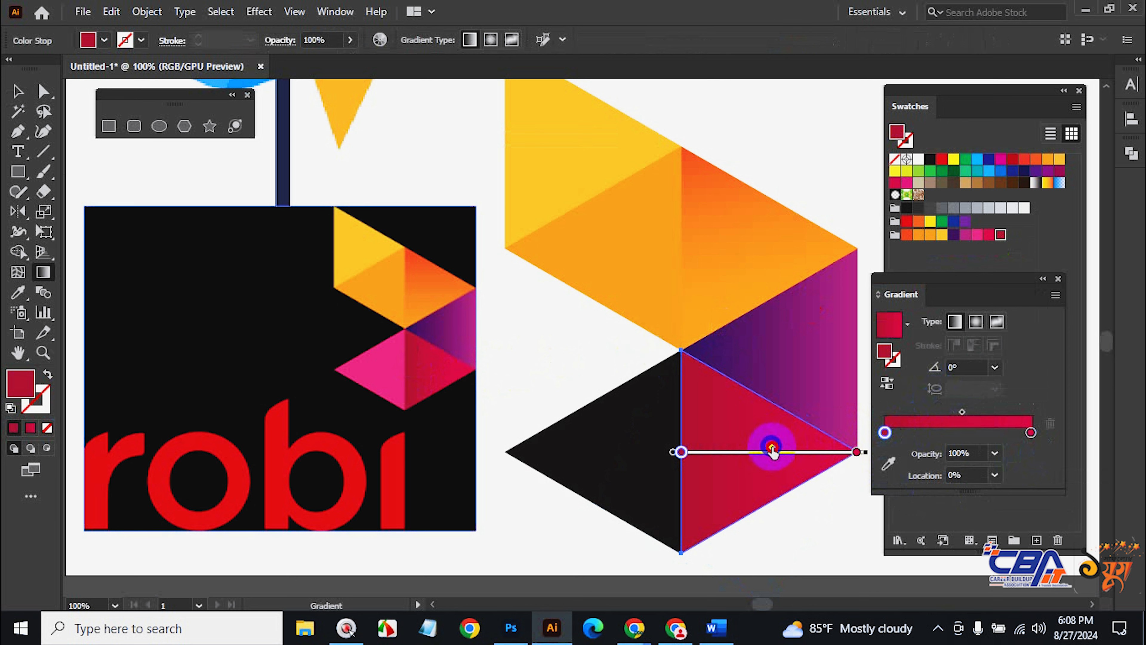
{"action": "left_click_drag", "start_coordinate": [773, 449], "coordinate": [726, 451]}
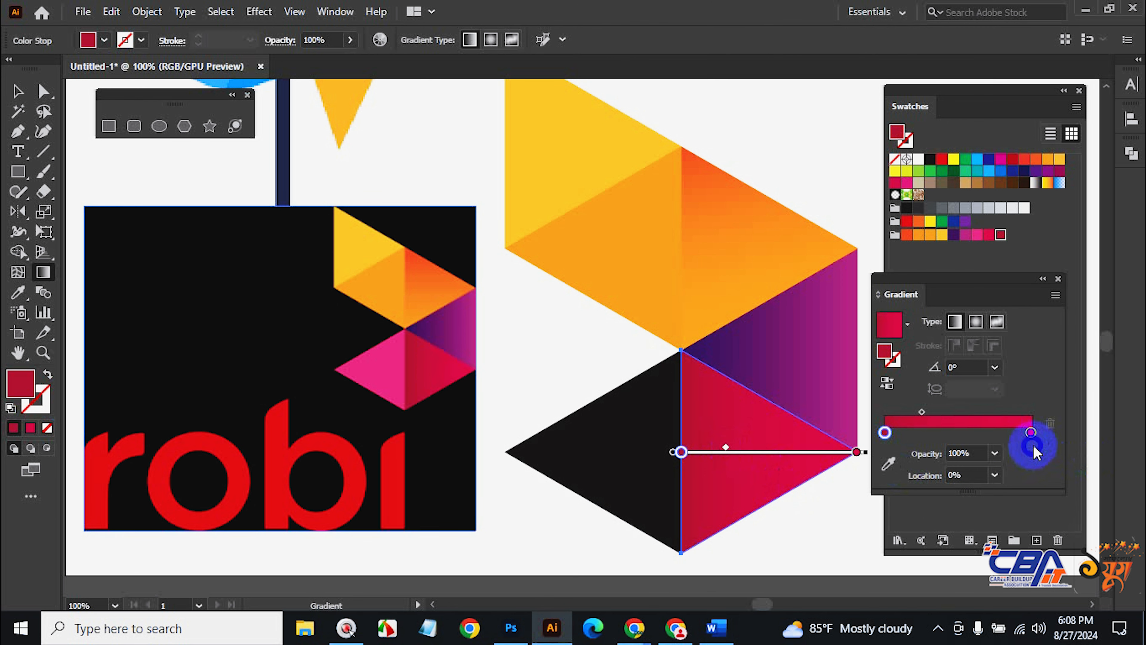
{"action": "double_click", "coordinate": [1031, 432]}
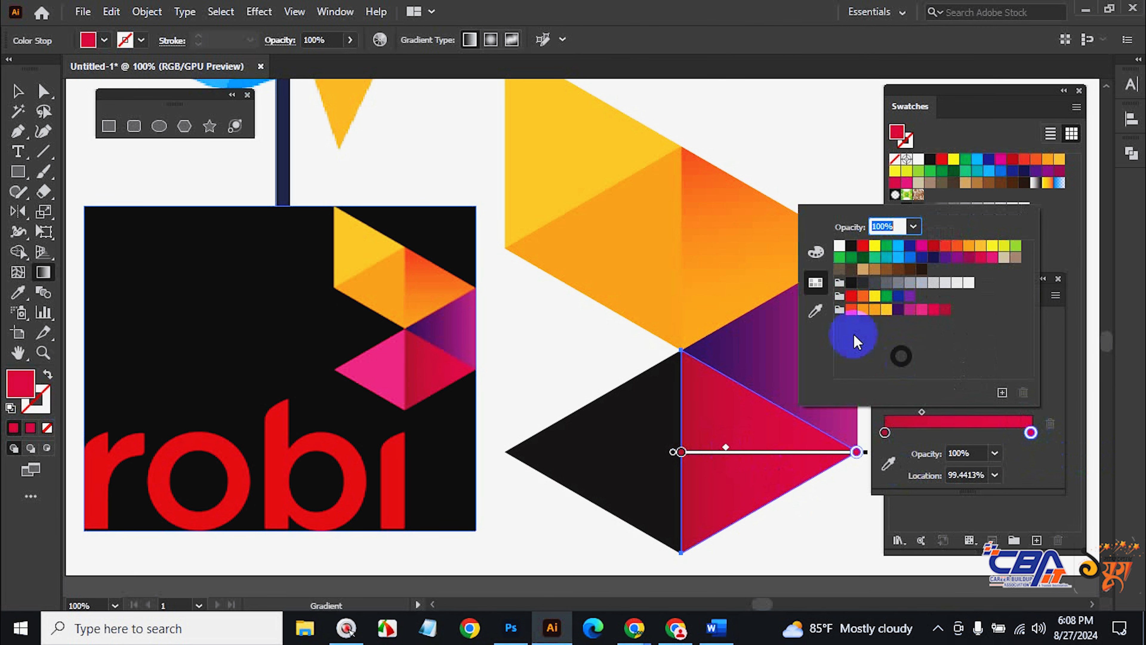
{"action": "left_click", "coordinate": [816, 312]}
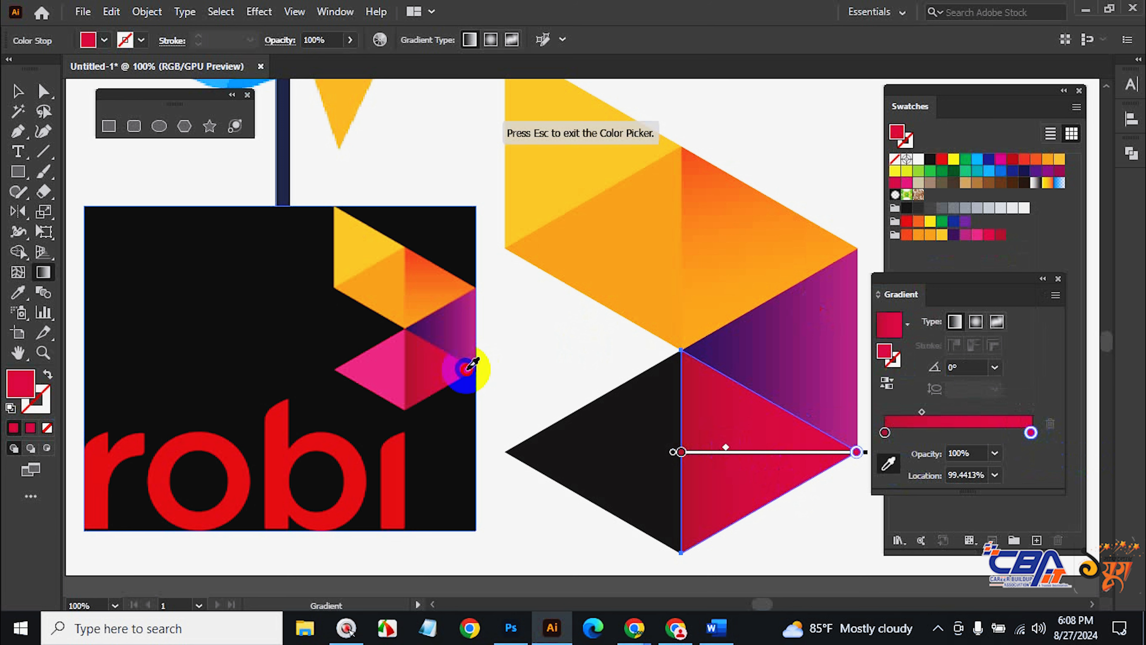
{"action": "left_click", "coordinate": [466, 368]}
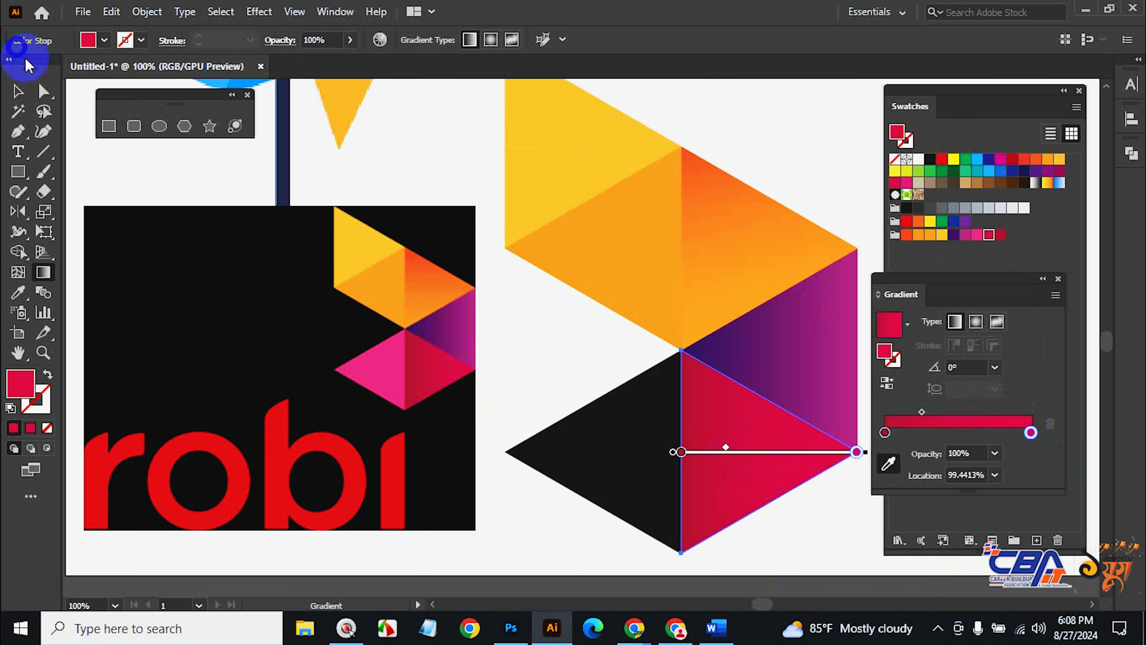
{"action": "left_click", "coordinate": [15, 94]}
{"action": "left_click", "coordinate": [844, 517]}
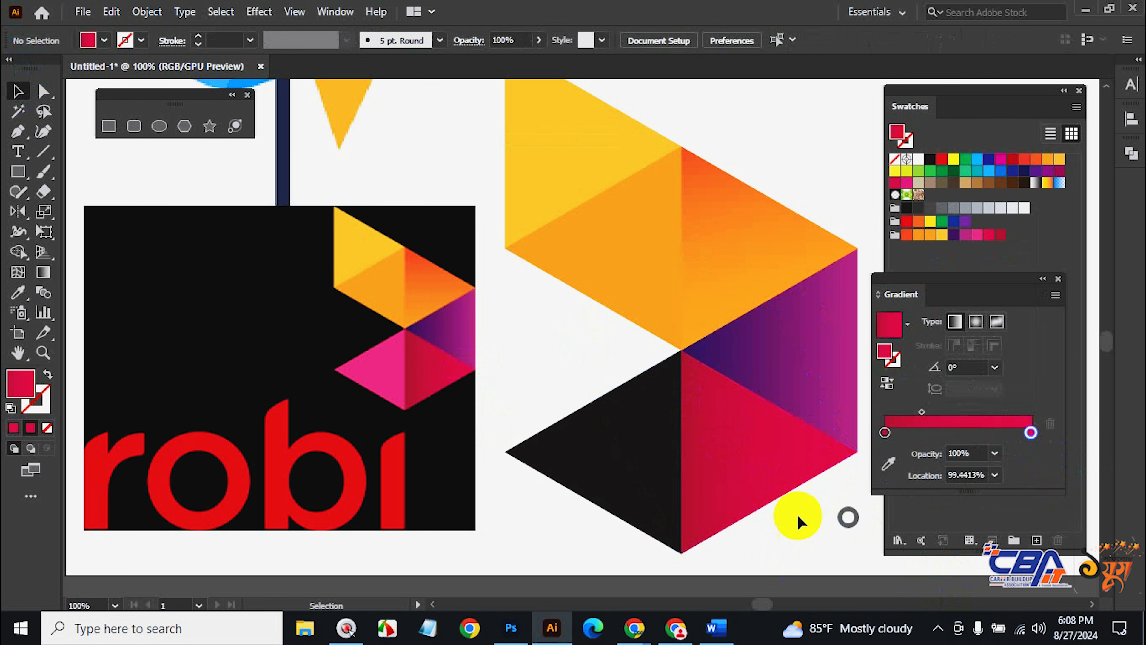
Fill the remaining black triangle with the flat pink sampled from the robi image and deselect it.
{"action": "left_click", "coordinate": [585, 453]}
{"action": "left_click", "coordinate": [18, 292]}
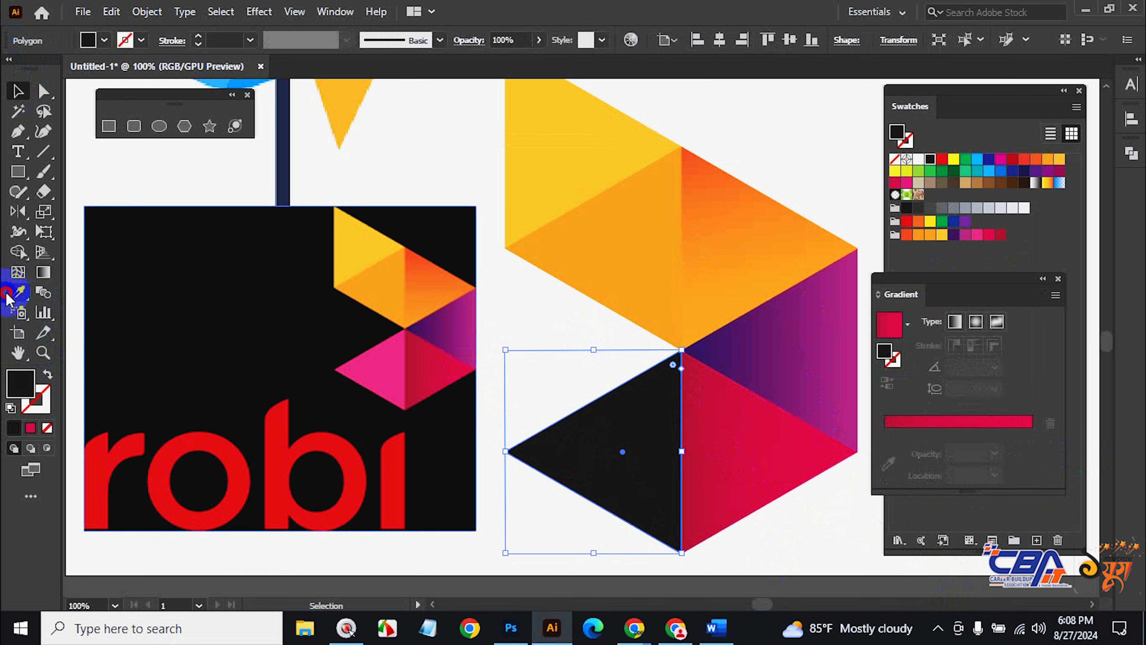
{"action": "left_click", "coordinate": [399, 345]}
{"action": "left_click", "coordinate": [18, 91]}
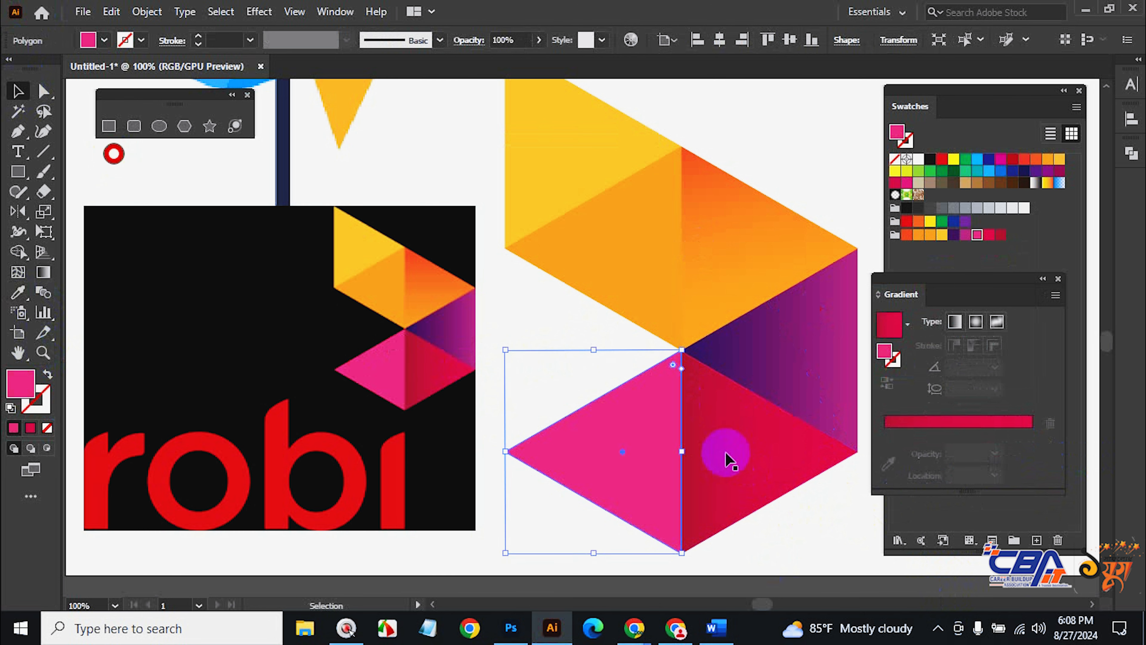
{"action": "left_click", "coordinate": [837, 528]}
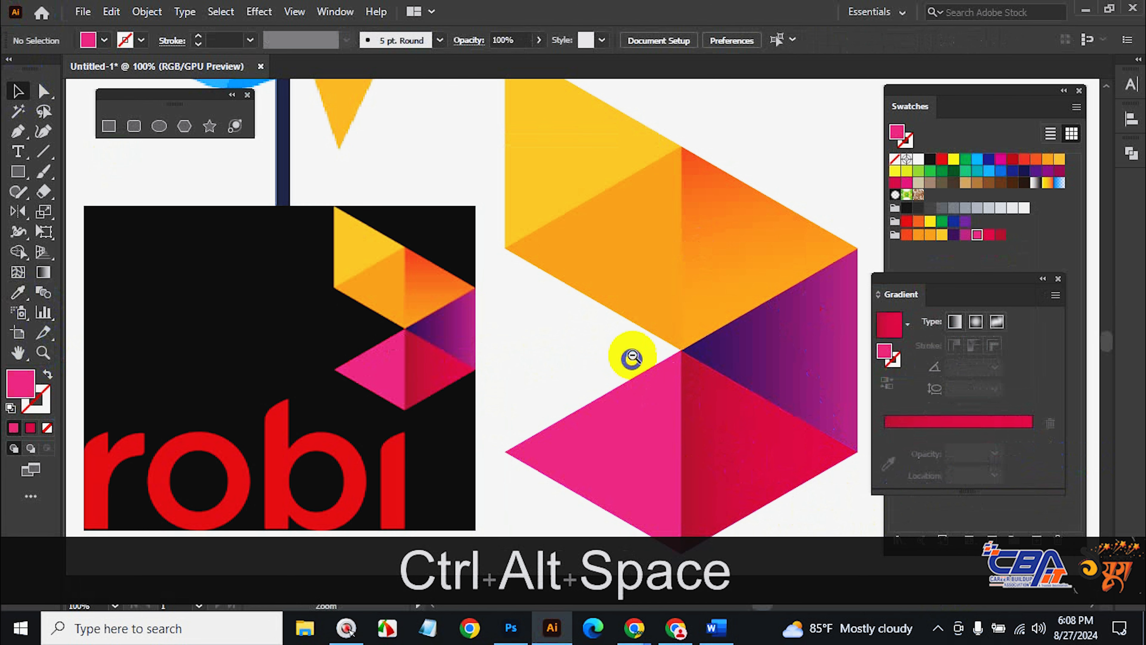
Move the robi reference image off the artboard, to the empty canvas below and left of it, and deselect it.
{"action": "left_click", "coordinate": [612, 355], "text": "ctrl+alt"}
{"action": "left_click", "coordinate": [612, 354], "text": "ctrl+alt"}
{"action": "left_click_drag", "start_coordinate": [436, 307], "coordinate": [228, 400]}
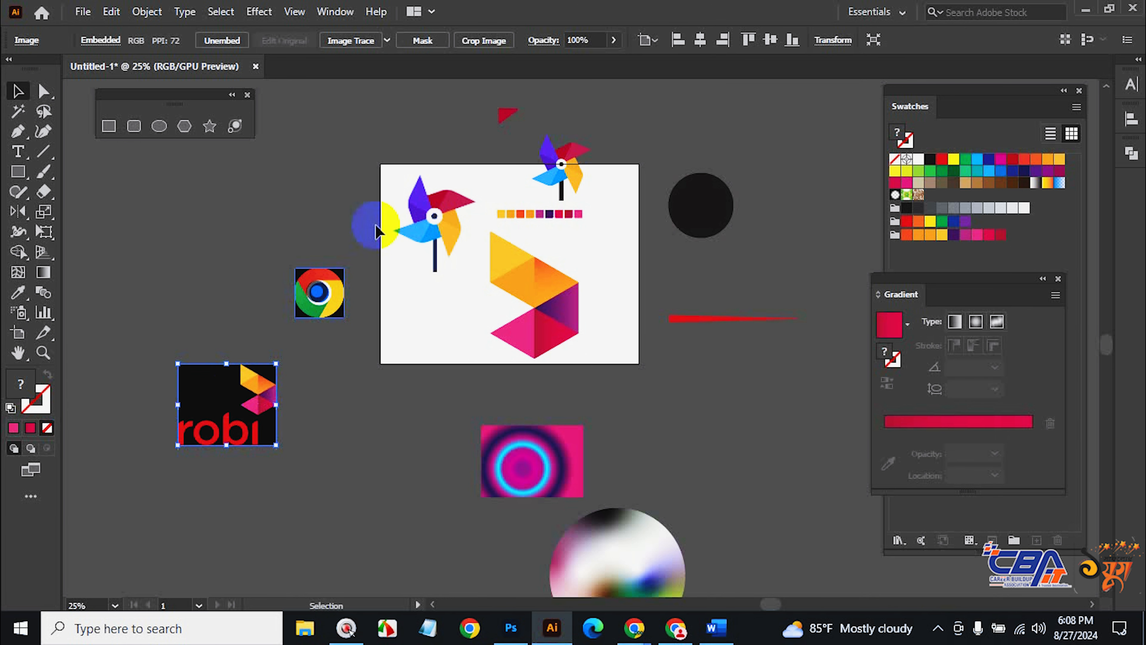
{"action": "left_click", "coordinate": [422, 397]}
Add the point text "Robi" at 72 pt just below the artboard.
{"action": "left_click", "coordinate": [554, 383], "text": "ctrl"}
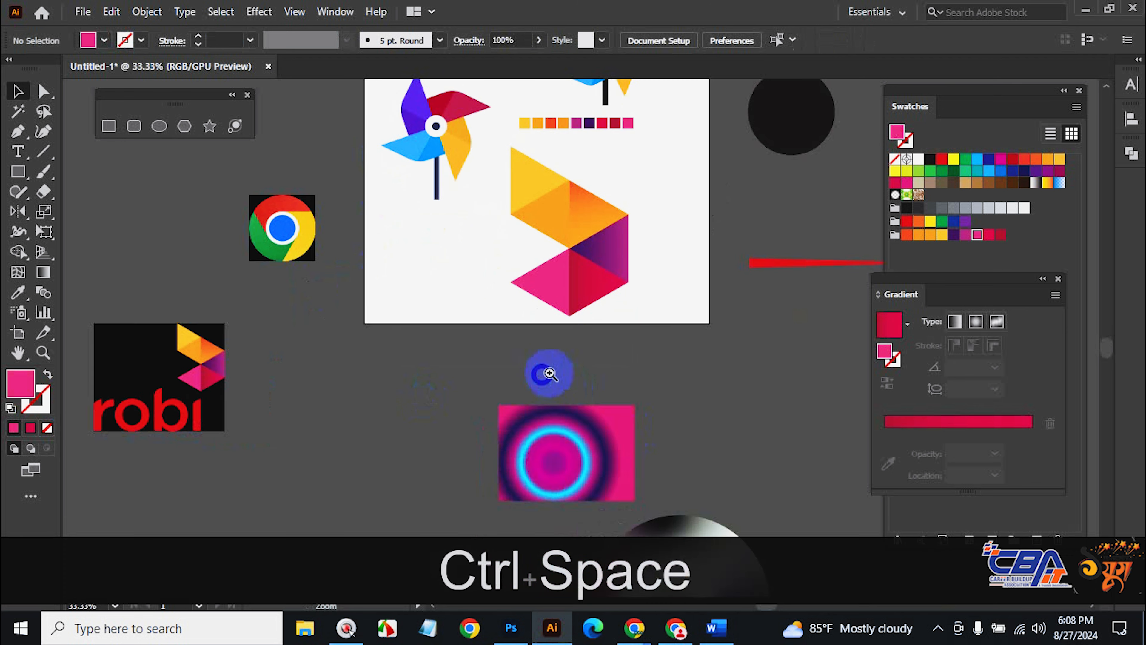
{"action": "left_click", "coordinate": [568, 312], "text": "ctrl"}
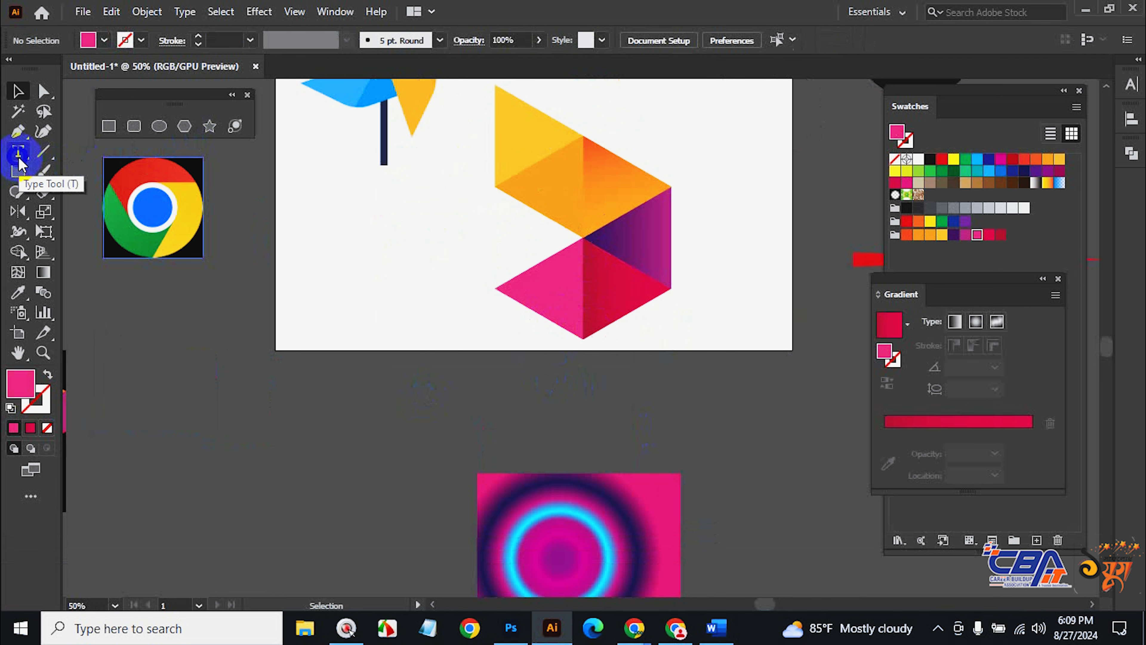
{"action": "left_click", "coordinate": [18, 153]}
{"action": "left_click", "coordinate": [473, 414]}
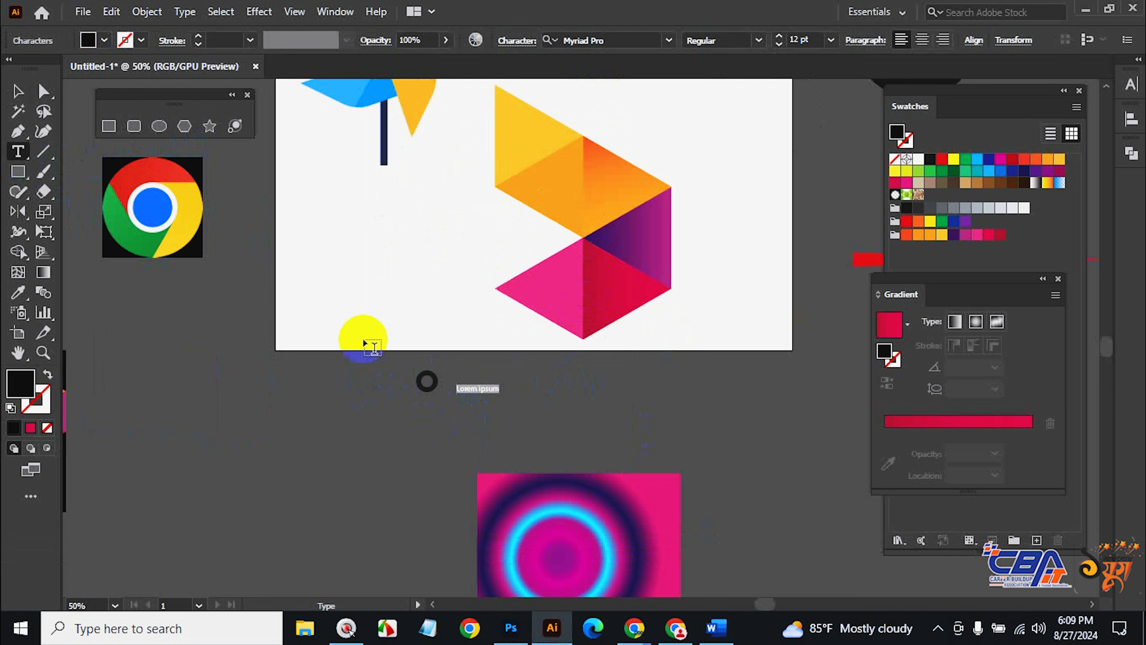
{"action": "left_click", "coordinate": [831, 40]}
{"action": "left_click", "coordinate": [861, 340]}
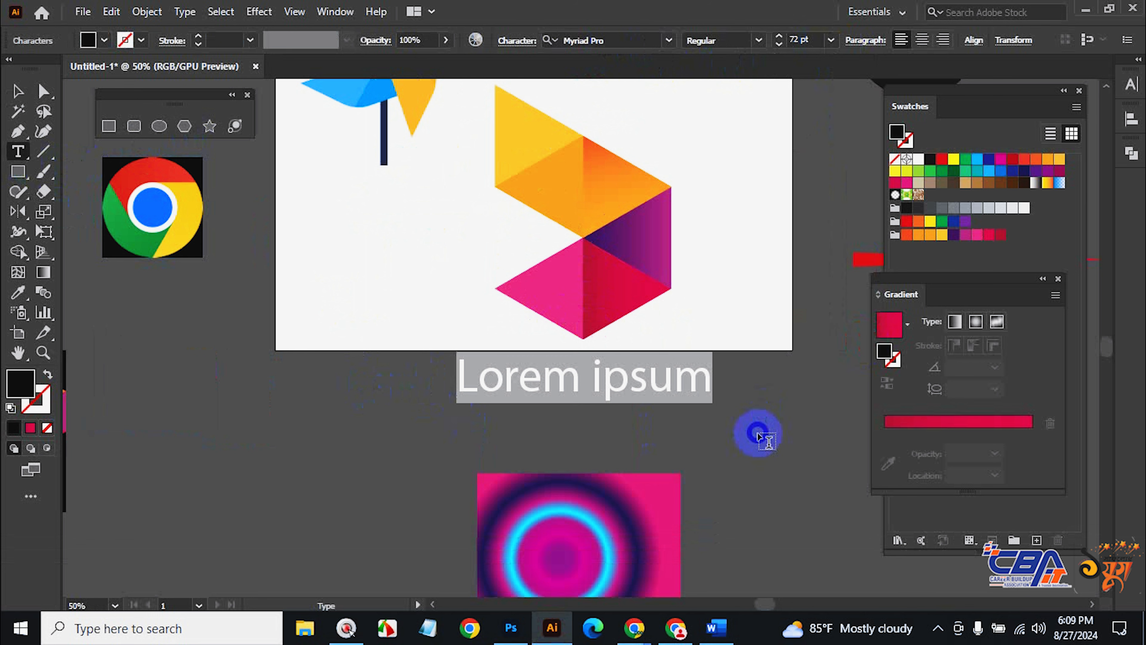
{"action": "type", "text": "Robi"}
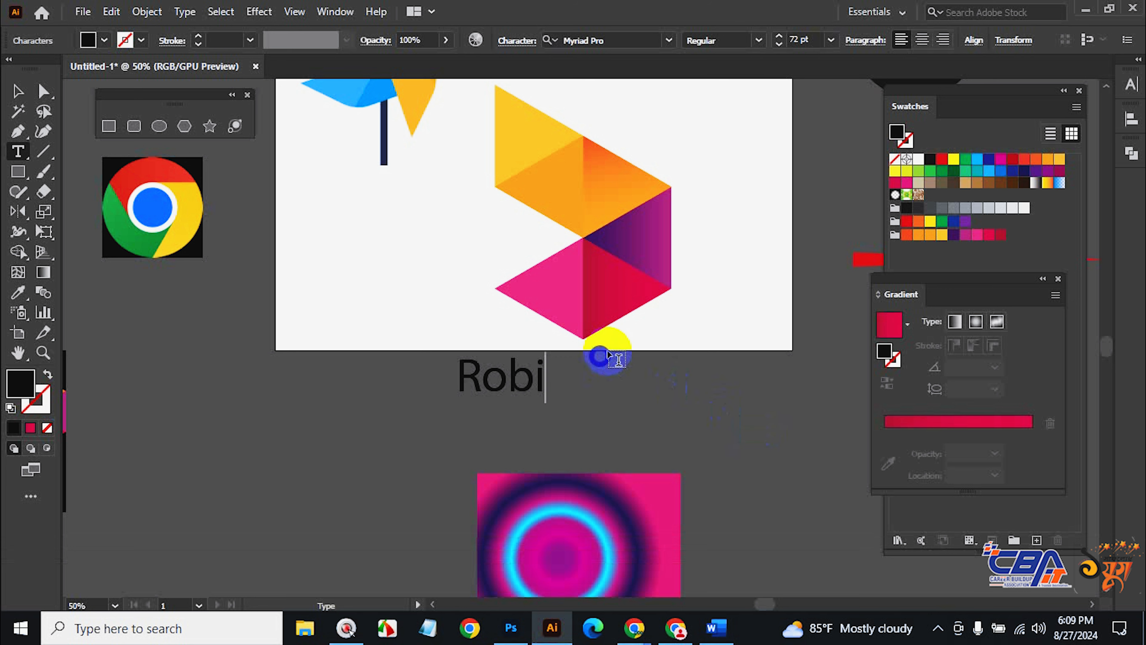
Move the "Robi" text onto the artboard, into the notch beside the triangle symbol, and deselect it.
{"action": "left_click", "coordinate": [17, 91]}
{"action": "left_click_drag", "start_coordinate": [524, 392], "coordinate": [465, 252]}
{"action": "left_click", "coordinate": [389, 428]}
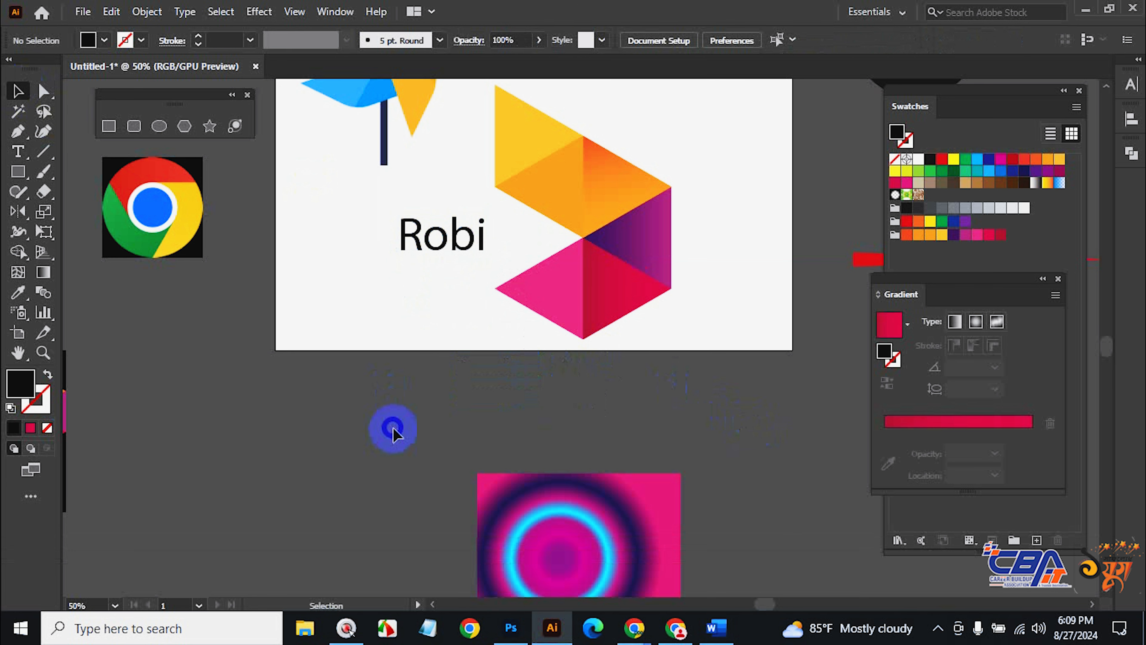
Switch to the Illustrator course outline in Word and review the upcoming classes from Class # 2 through Class # 7's Working with Text.
{"action": "left_click", "coordinate": [716, 627]}
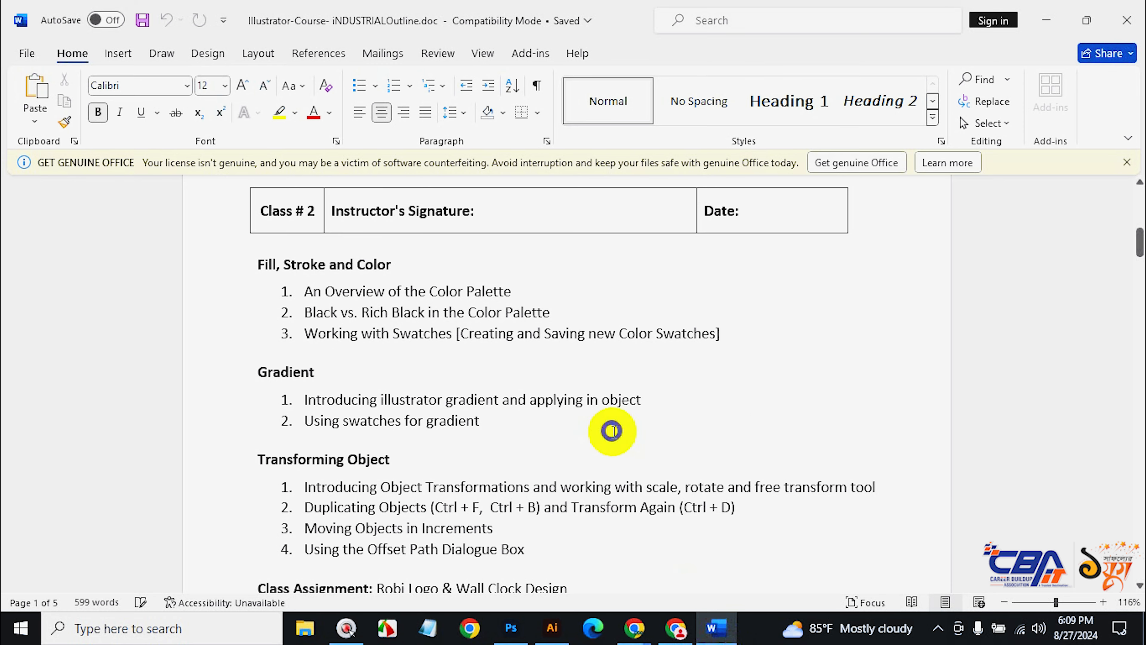
{"action": "scroll", "coordinate": [612, 431], "scroll_direction": "down", "scroll_amount": 15}
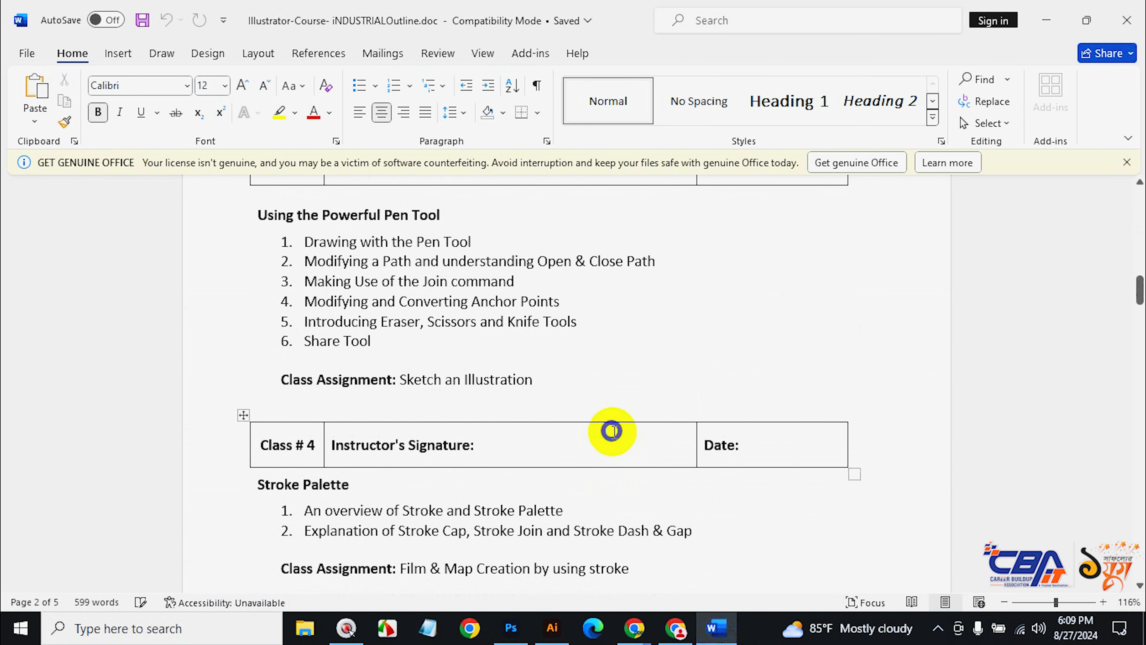
{"action": "scroll", "coordinate": [568, 389], "scroll_direction": "down", "scroll_amount": 3}
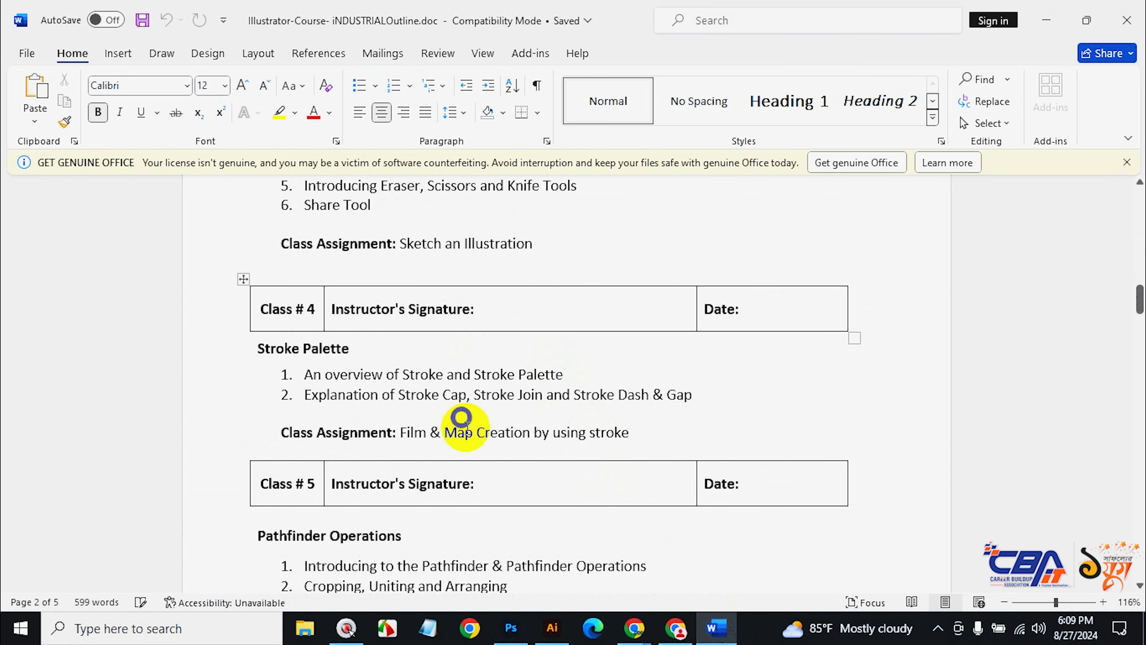
{"action": "scroll", "coordinate": [461, 418], "scroll_direction": "down", "scroll_amount": 4}
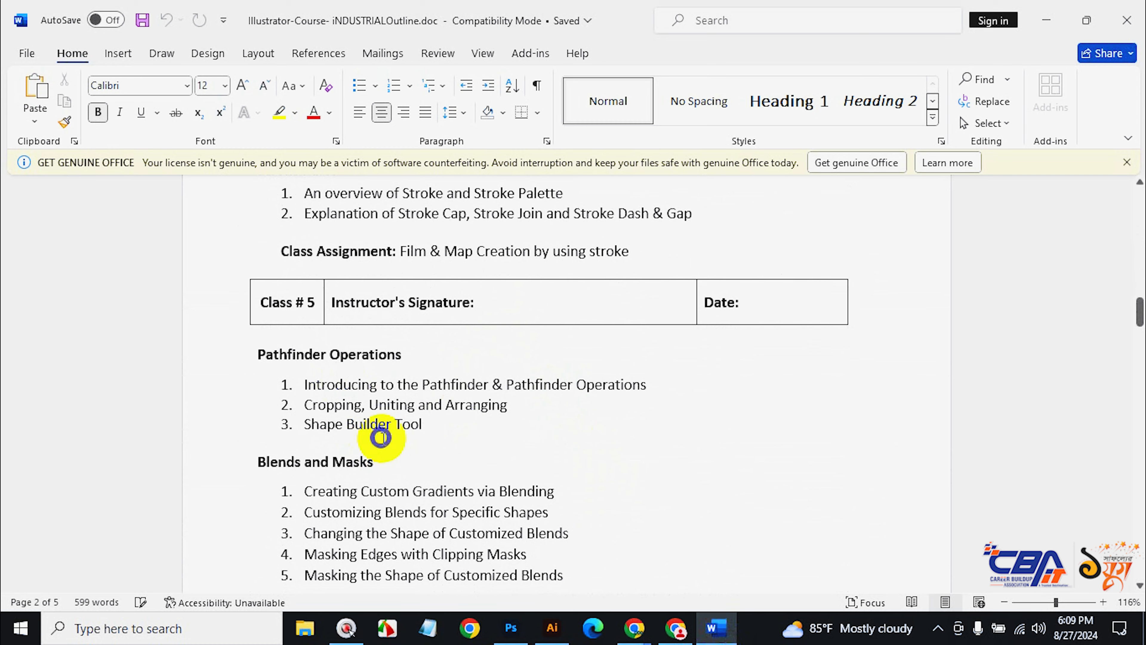
{"action": "scroll", "coordinate": [380, 437], "scroll_direction": "down", "scroll_amount": 20}
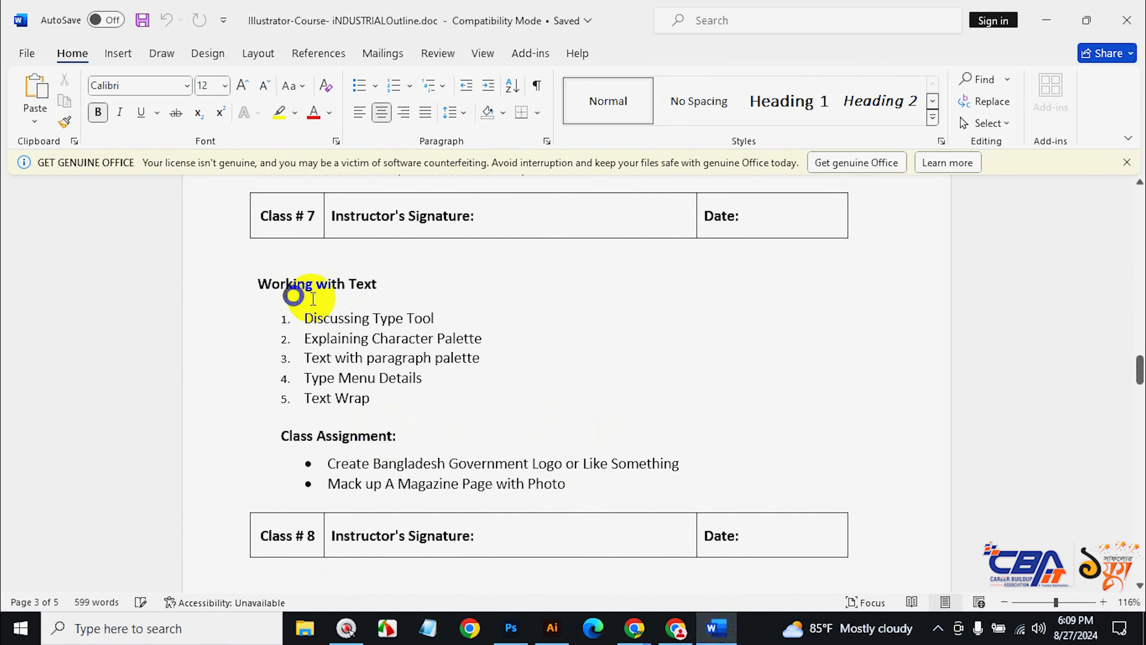
{"action": "double_click", "coordinate": [370, 291]}
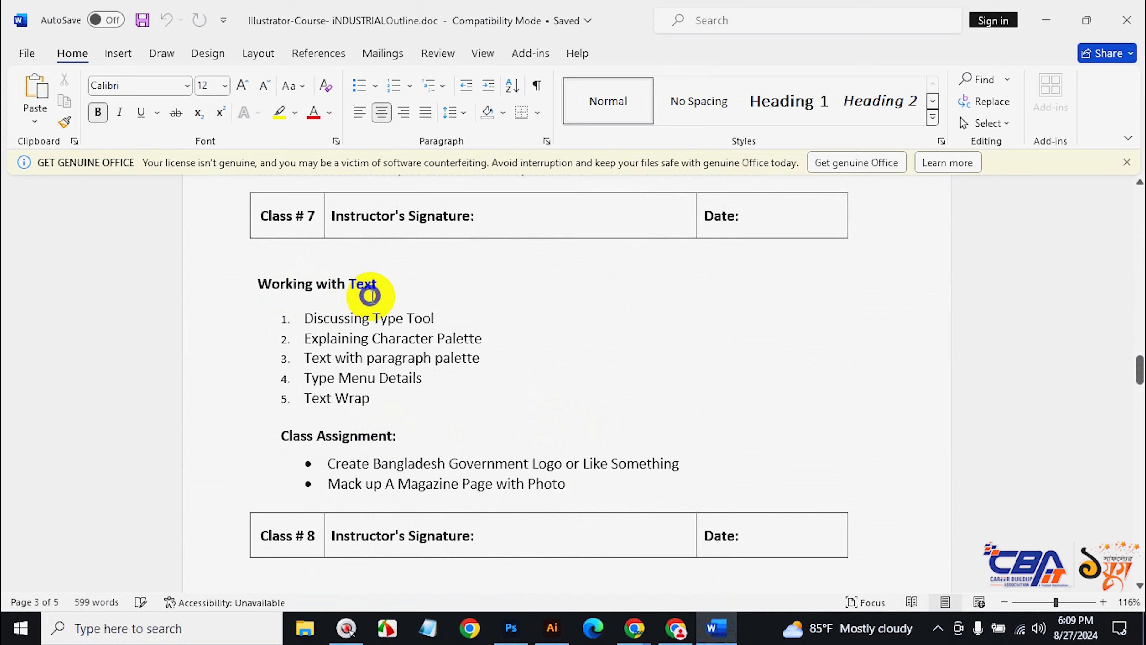
Return to Illustrator and move the Chrome logo image to the empty canvas below the artboard's lower-left corner.
{"action": "left_click", "coordinate": [1047, 20]}
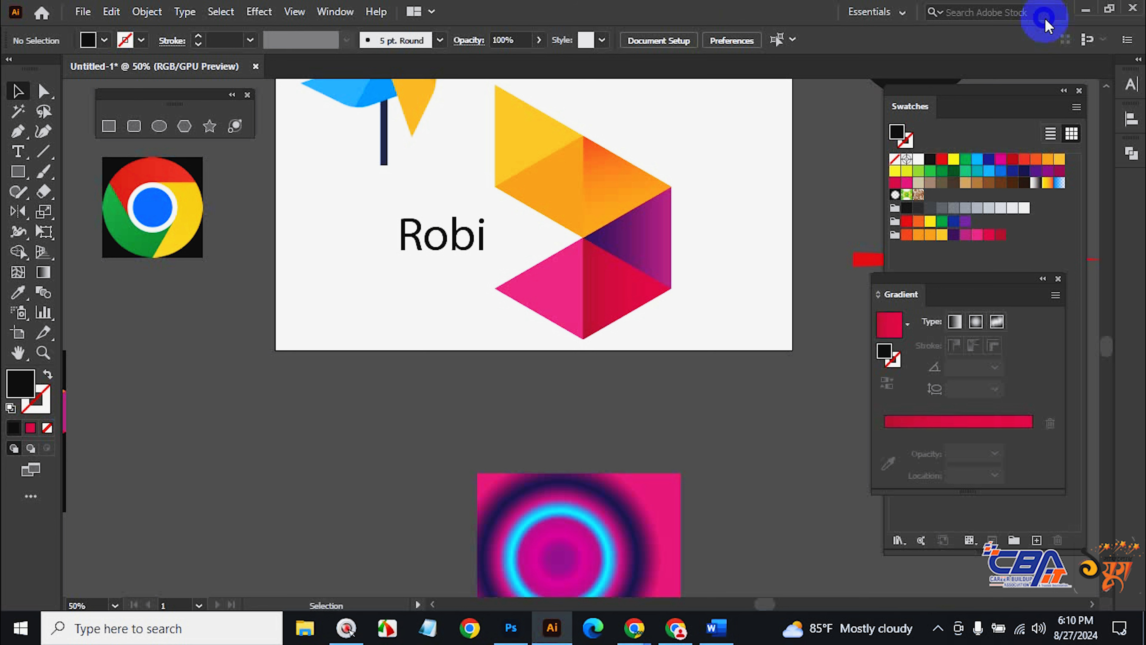
{"action": "left_click_drag", "start_coordinate": [176, 213], "coordinate": [387, 428]}
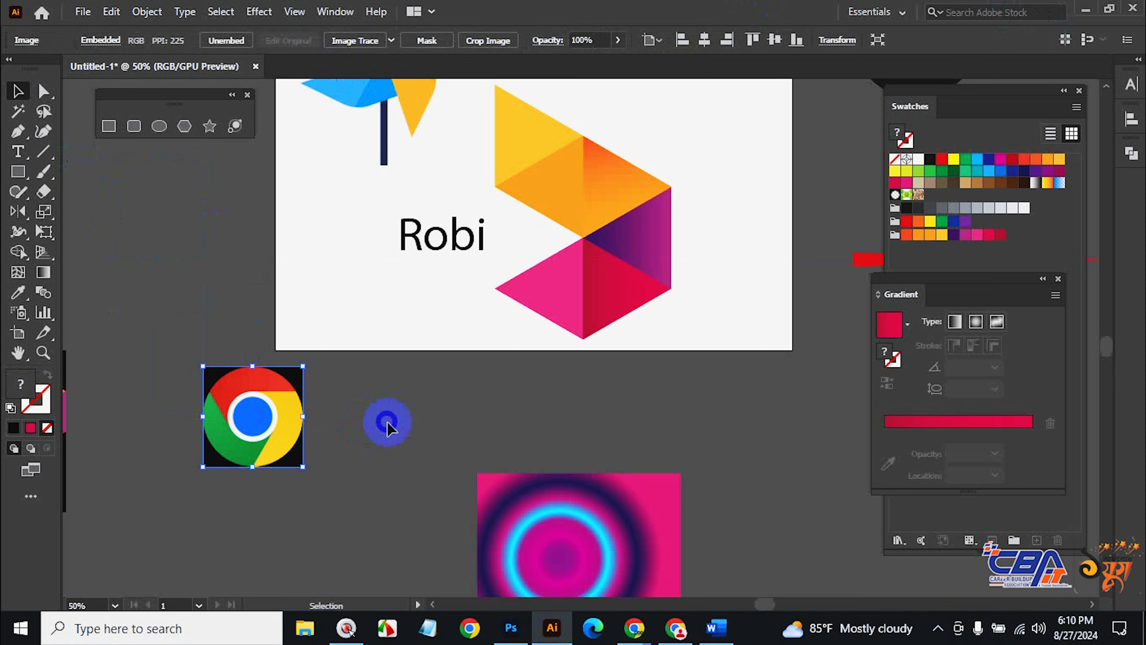
Switch to the course outline in Word and review the class assignments from Class # 2 through Class # 5.
{"action": "left_click", "coordinate": [718, 629]}
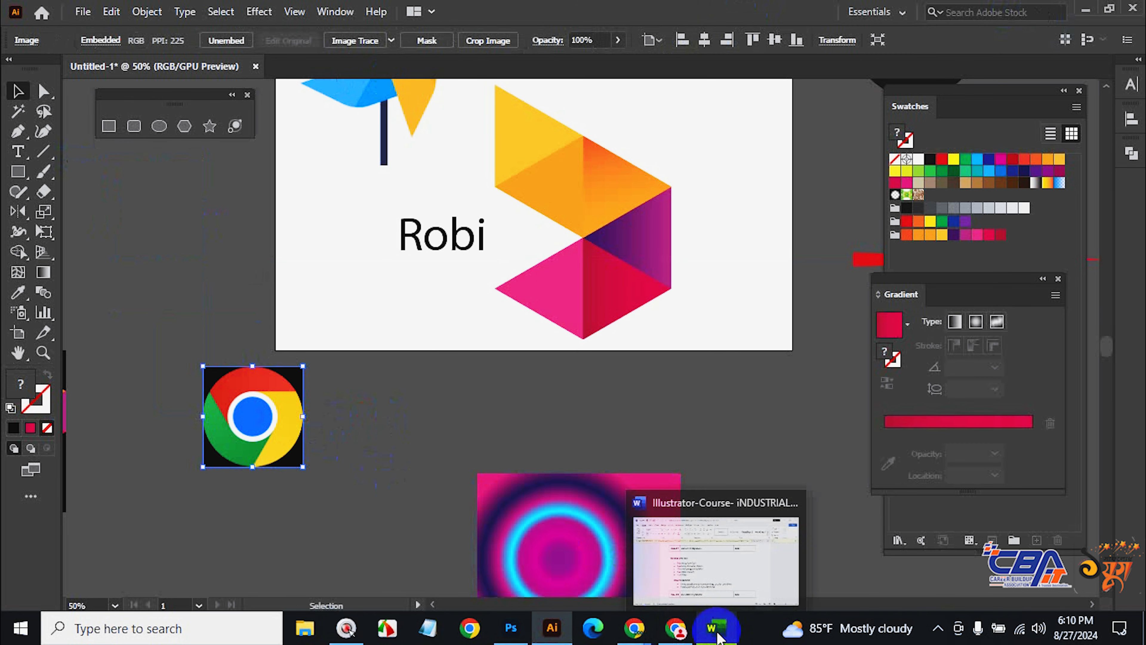
{"action": "scroll", "coordinate": [543, 435], "scroll_direction": "up", "scroll_amount": 15}
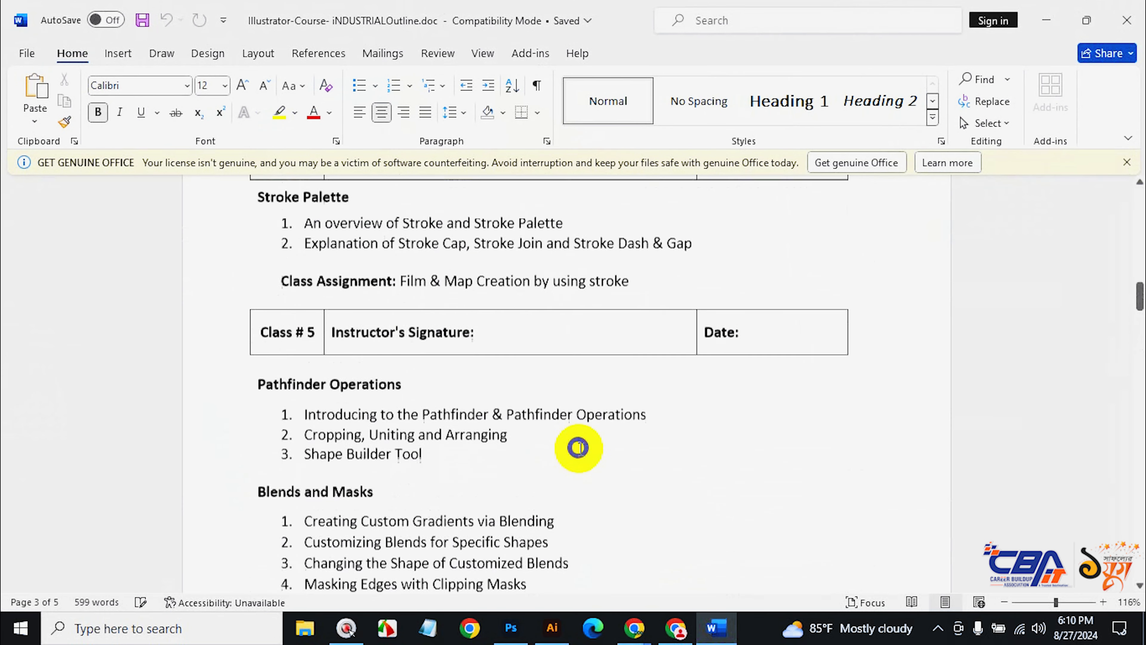
{"action": "scroll", "coordinate": [578, 446], "scroll_direction": "up", "scroll_amount": 15}
{"action": "scroll", "coordinate": [578, 445], "scroll_direction": "down", "scroll_amount": 2}
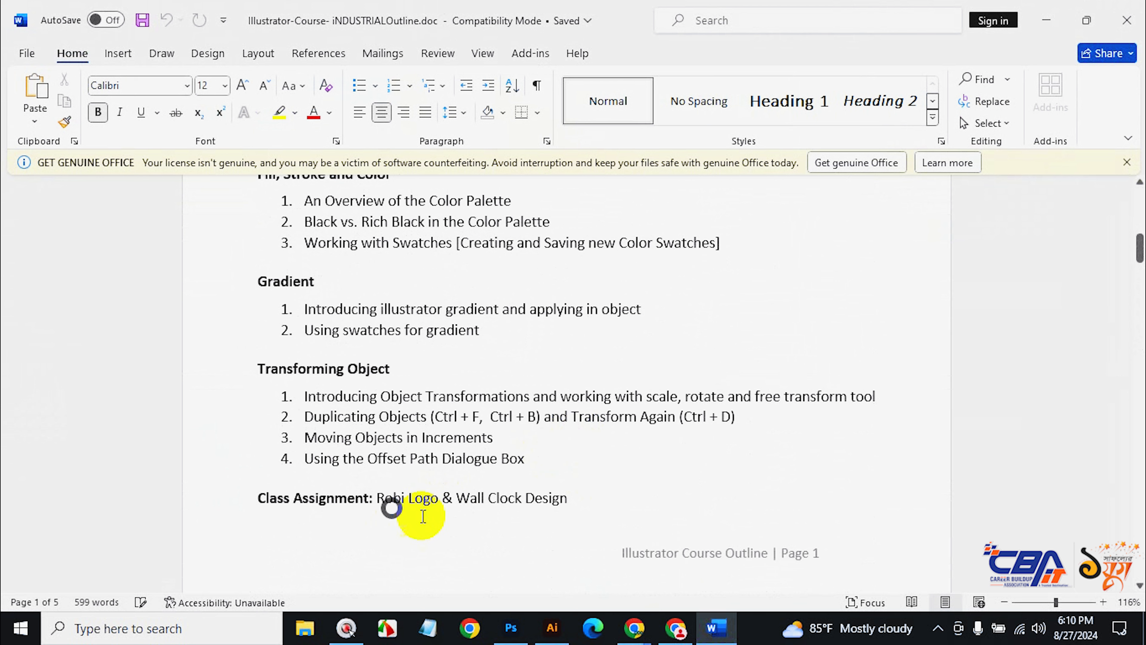
{"action": "left_click", "coordinate": [454, 519]}
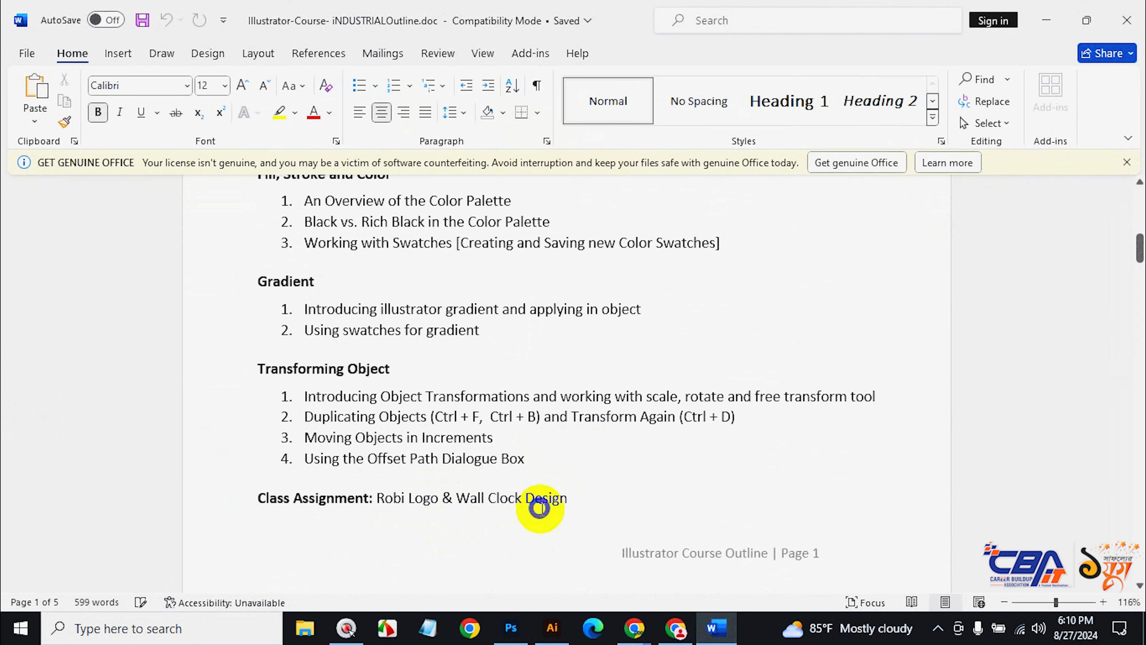
{"action": "scroll", "coordinate": [539, 508], "scroll_direction": "down", "scroll_amount": 10}
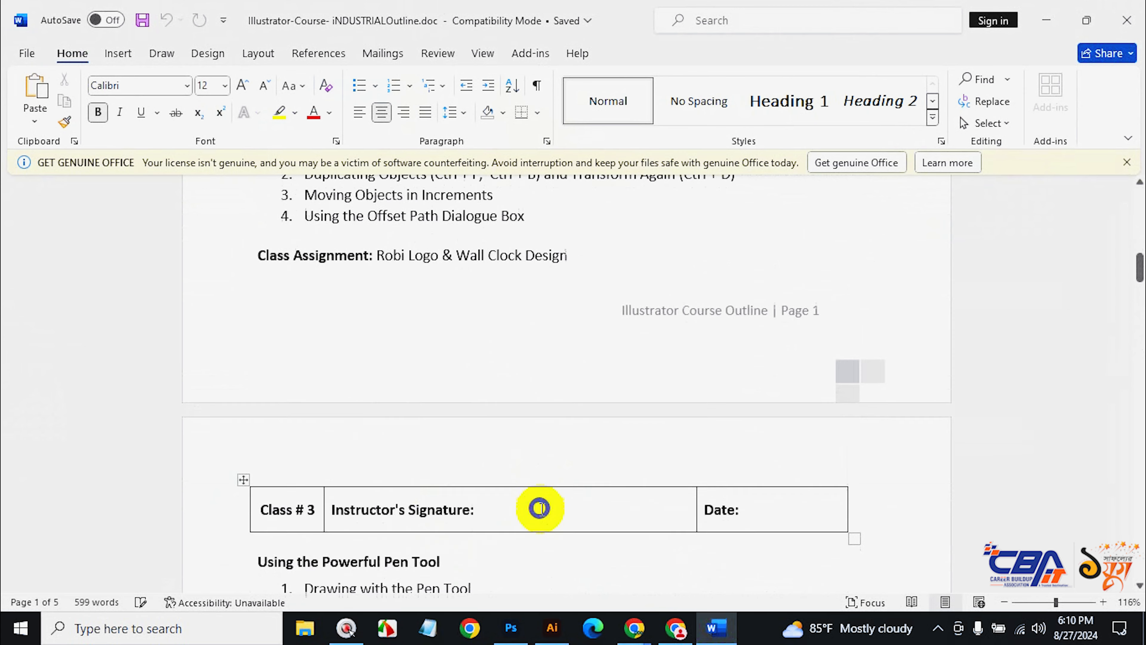
{"action": "scroll", "coordinate": [540, 508], "scroll_direction": "down", "scroll_amount": 10}
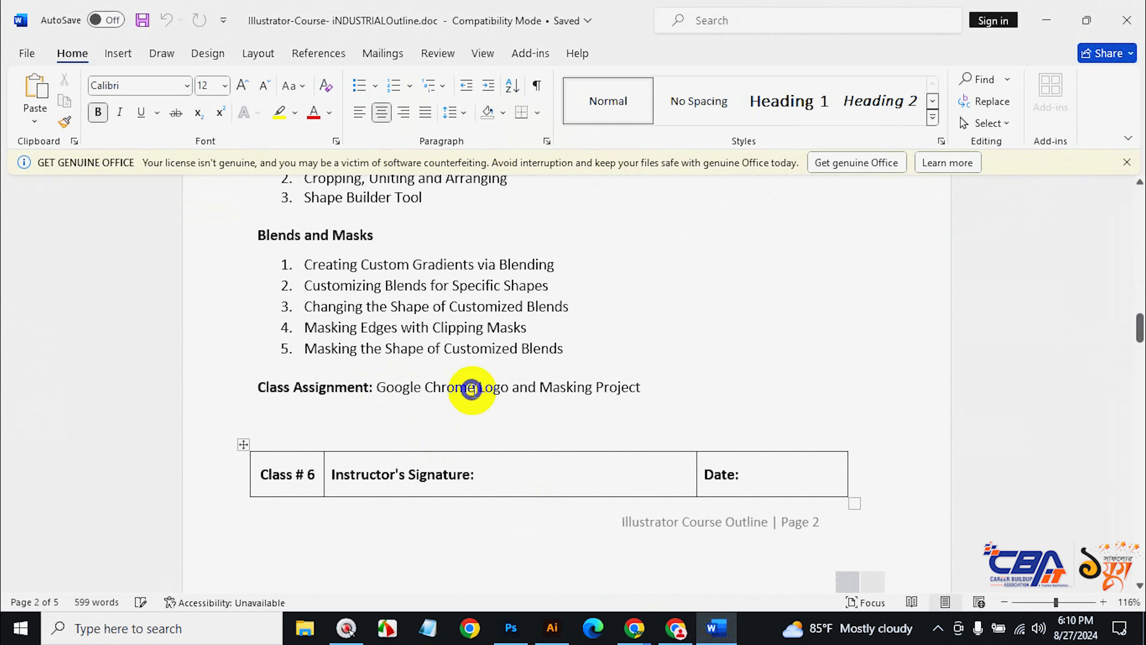
Return to Illustrator and delete the Chrome logo image below the artboard.
{"action": "left_click", "coordinate": [1047, 18]}
{"action": "key", "text": "BackSpace"}
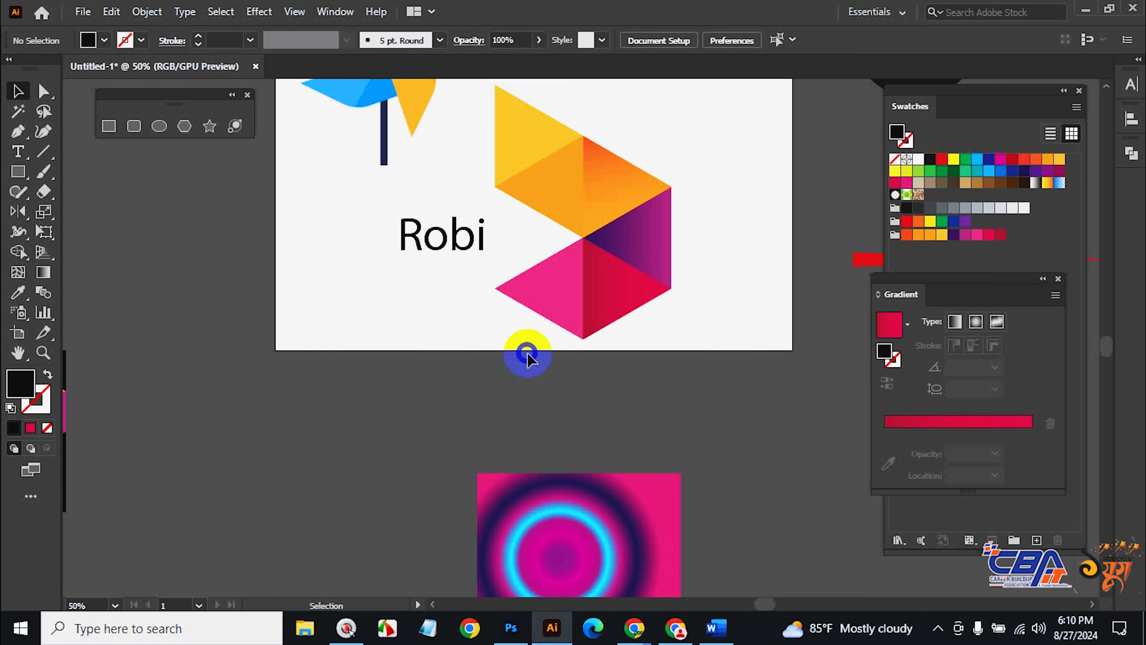
Switch to Word and review Class # 2's Transforming Object topics, highlighting "Using the Offset Path Dialogue Box" before clearing the highlight.
{"action": "left_click", "coordinate": [716, 628]}
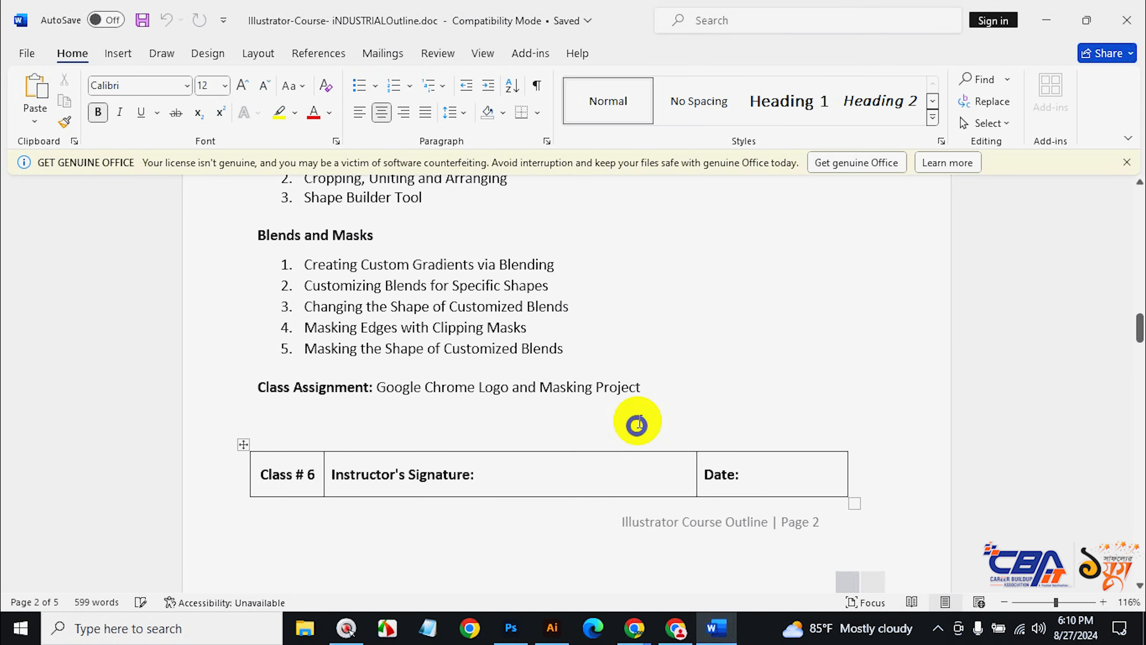
{"action": "scroll", "coordinate": [636, 421], "scroll_direction": "up", "scroll_amount": 1}
{"action": "scroll", "coordinate": [637, 420], "scroll_direction": "up", "scroll_amount": 20}
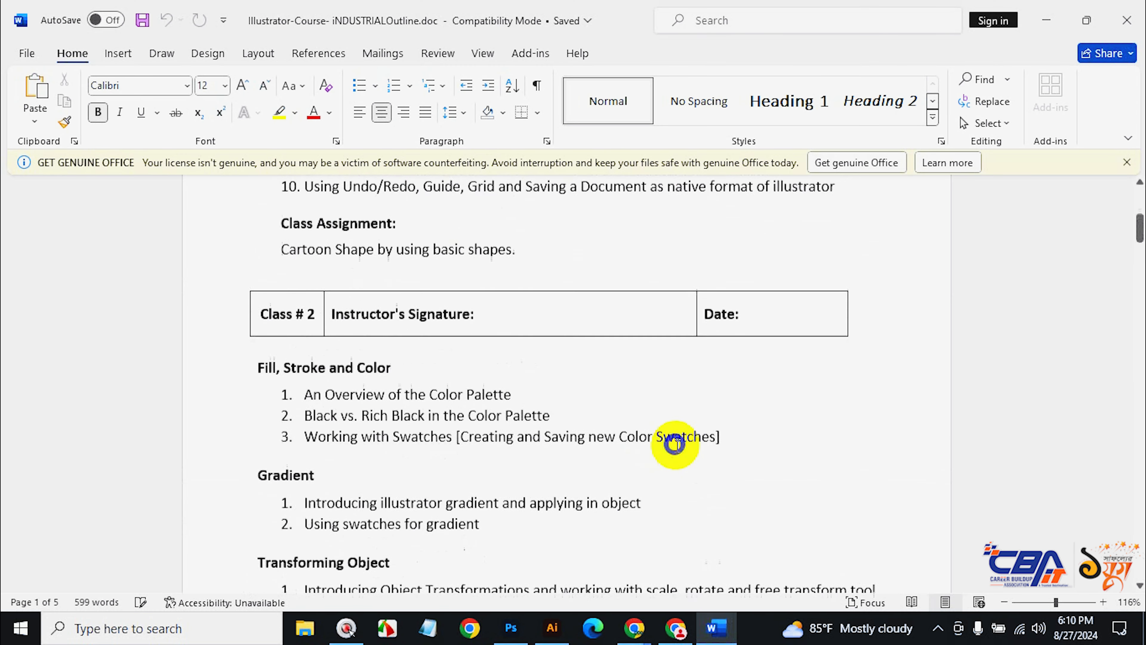
{"action": "scroll", "coordinate": [675, 444], "scroll_direction": "down", "scroll_amount": 8}
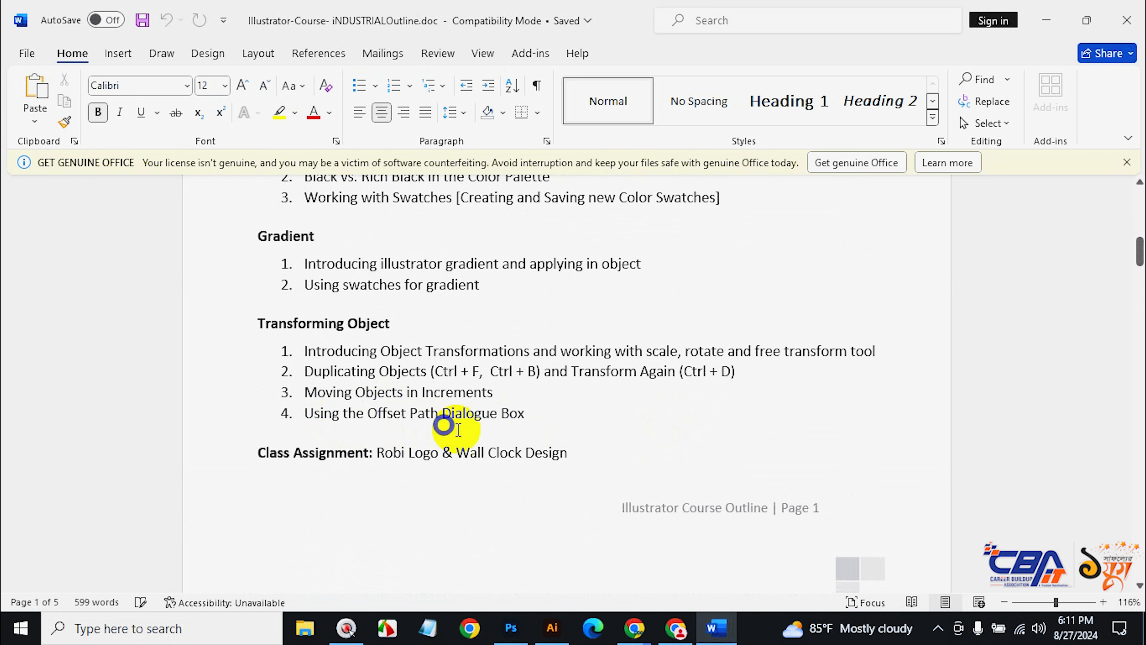
{"action": "left_click_drag", "start_coordinate": [527, 412], "coordinate": [310, 415]}
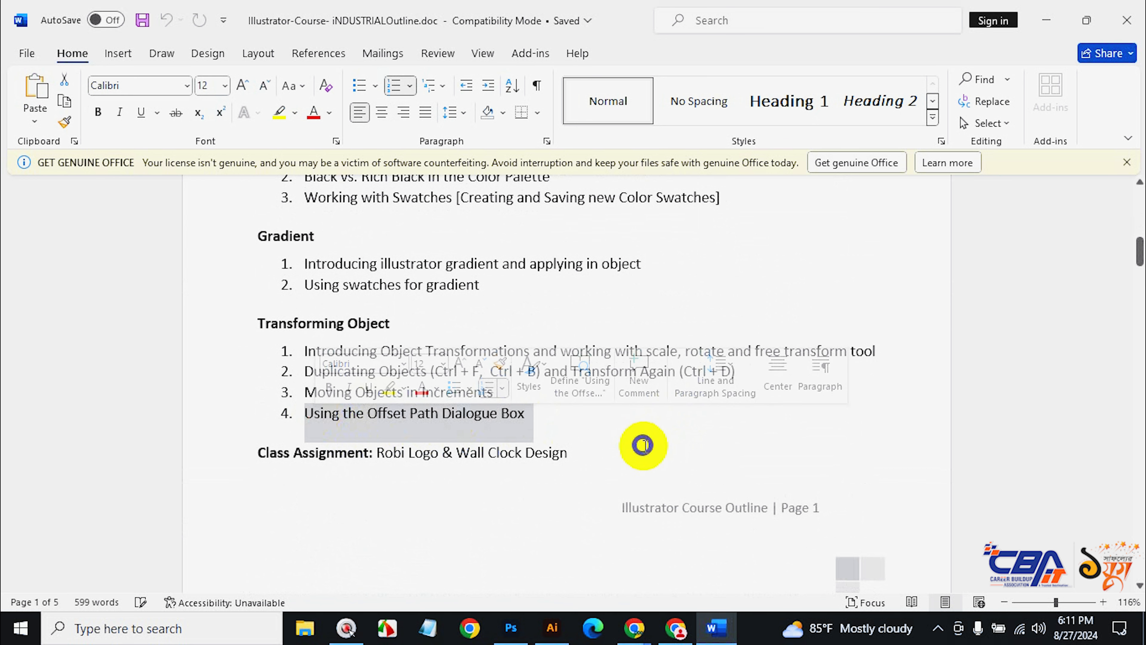
{"action": "left_click", "coordinate": [1028, 398]}
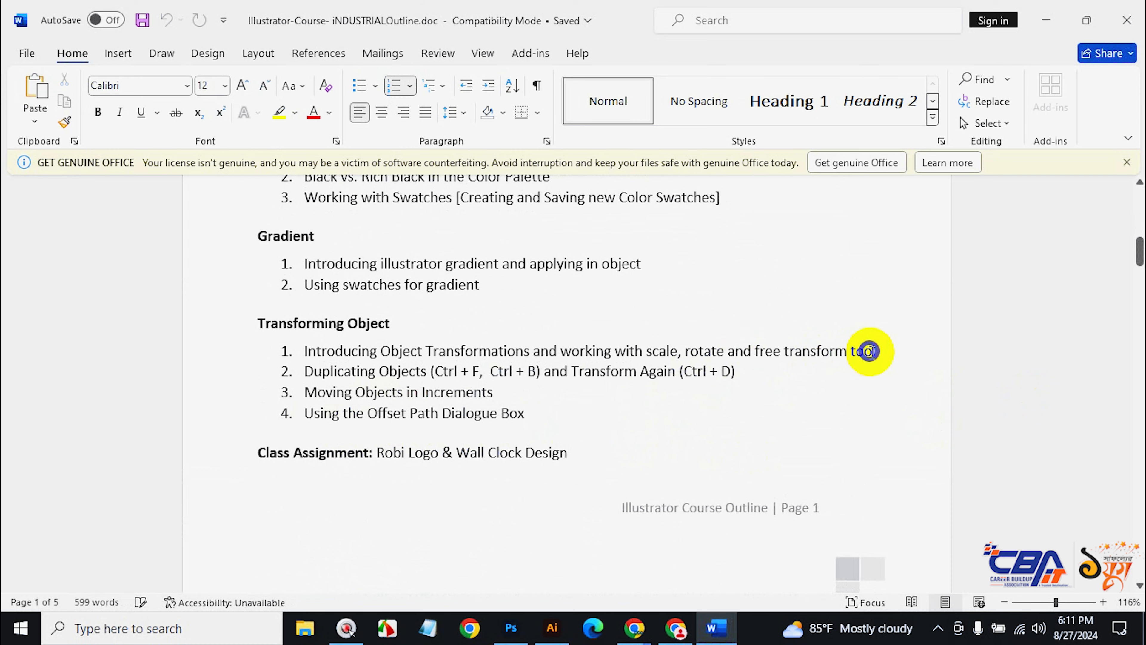
Return to Illustrator, select the whole triangle symbol, look through its available Transform commands, and deselect it.
{"action": "left_click", "coordinate": [1047, 21]}
{"action": "key", "text": "space"}
{"action": "mouse_move", "coordinate": [614, 265]}
{"action": "left_mouse_down"}
{"action": "mouse_move", "coordinate": [622, 427]}
{"action": "mouse_move", "coordinate": [420, 333]}
{"action": "left_mouse_up"}
{"action": "key", "text": "space"}
{"action": "left_click_drag", "start_coordinate": [627, 400], "coordinate": [601, 376]}
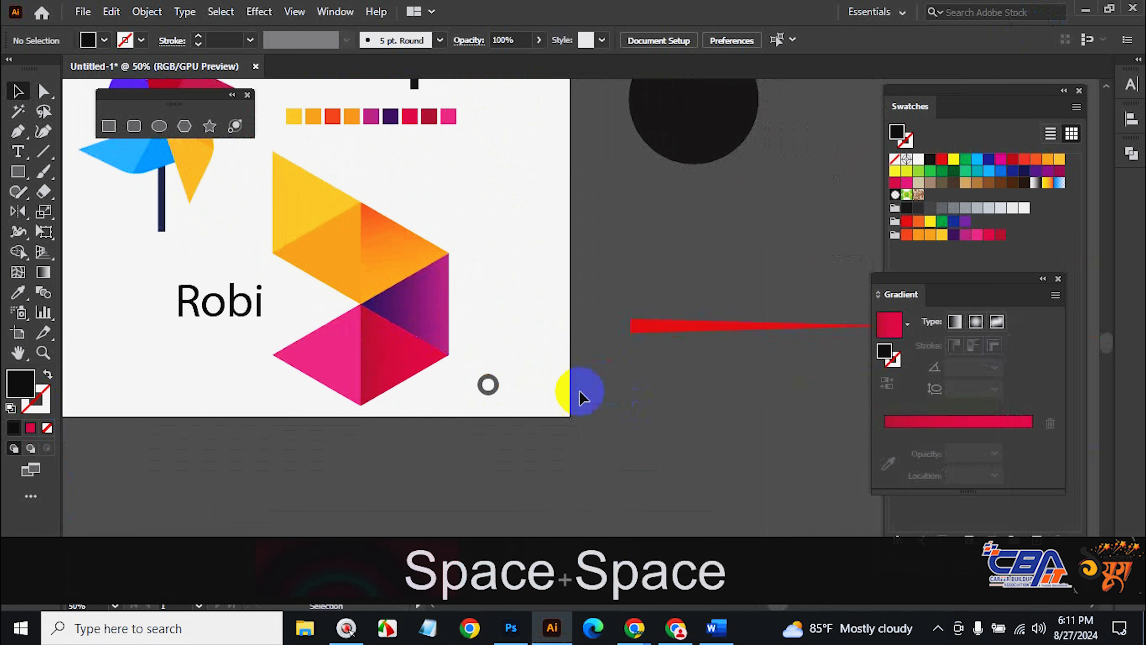
{"action": "left_click_drag", "start_coordinate": [328, 162], "coordinate": [432, 377]}
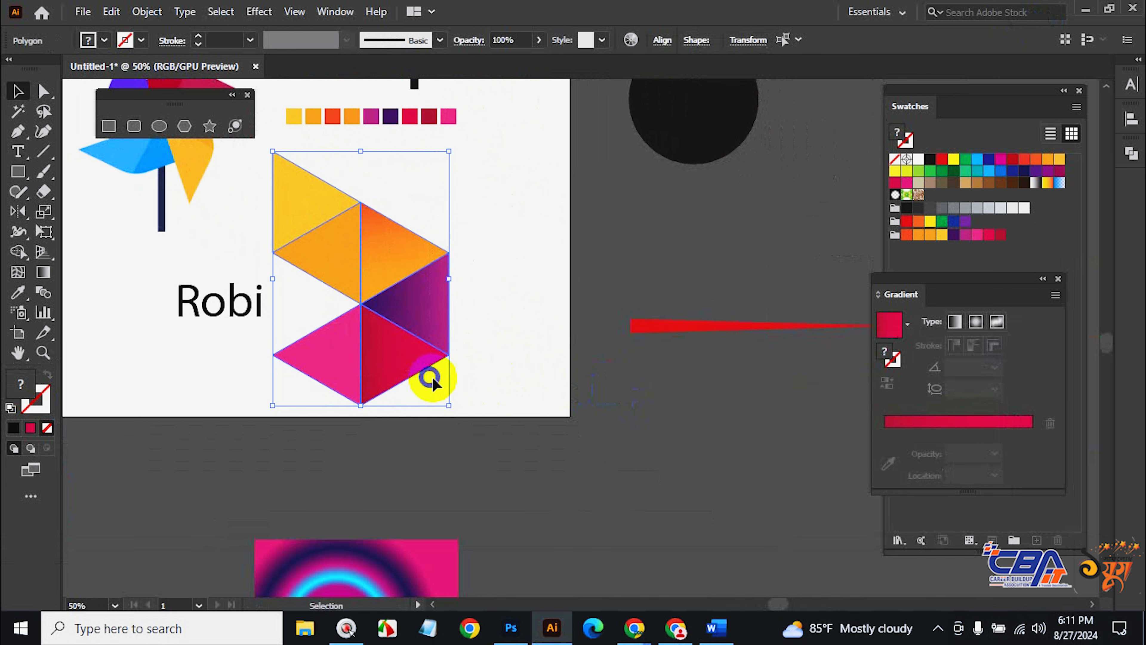
{"action": "right_click", "coordinate": [374, 245]}
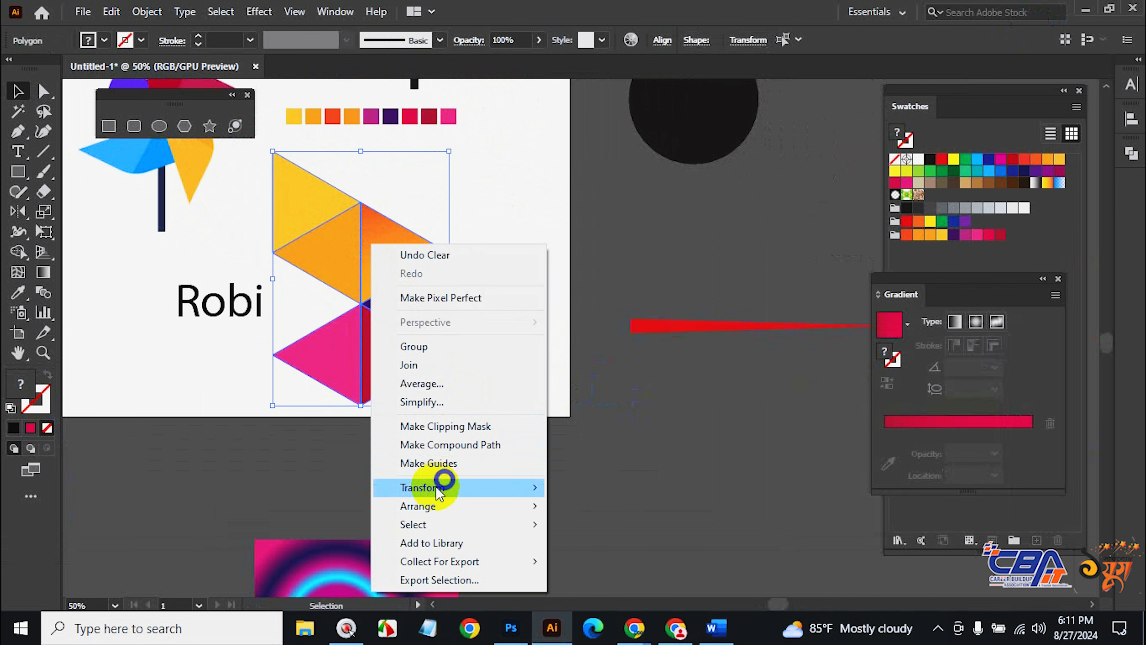
{"action": "mouse_move", "coordinate": [436, 487]}
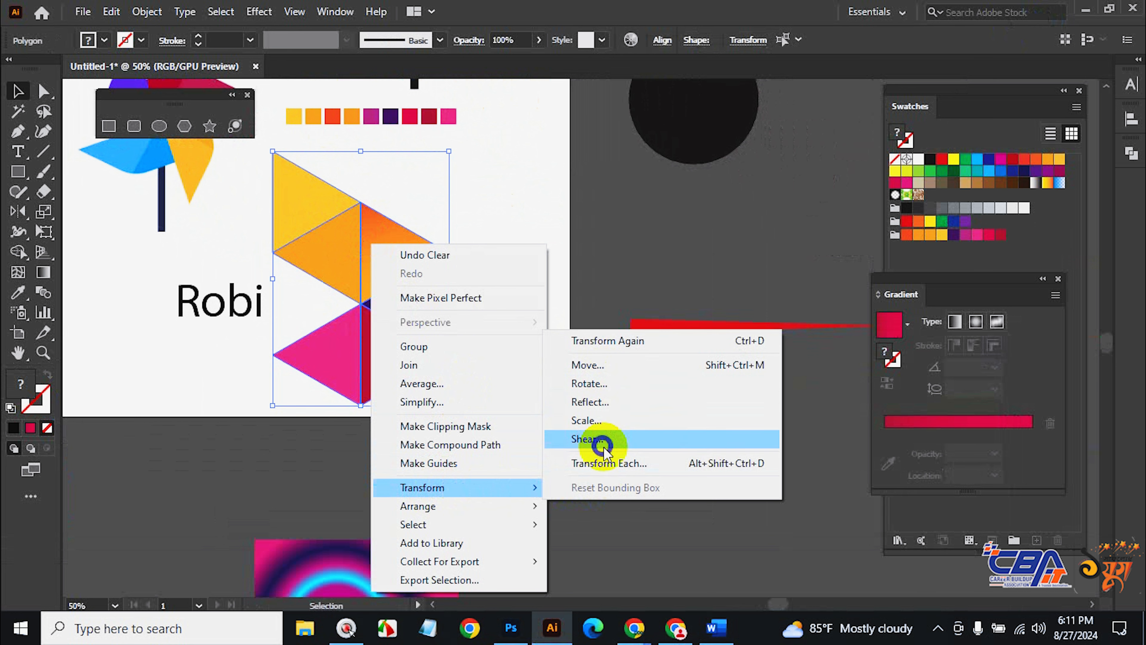
{"action": "left_click", "coordinate": [630, 342]}
{"action": "left_click", "coordinate": [683, 248]}
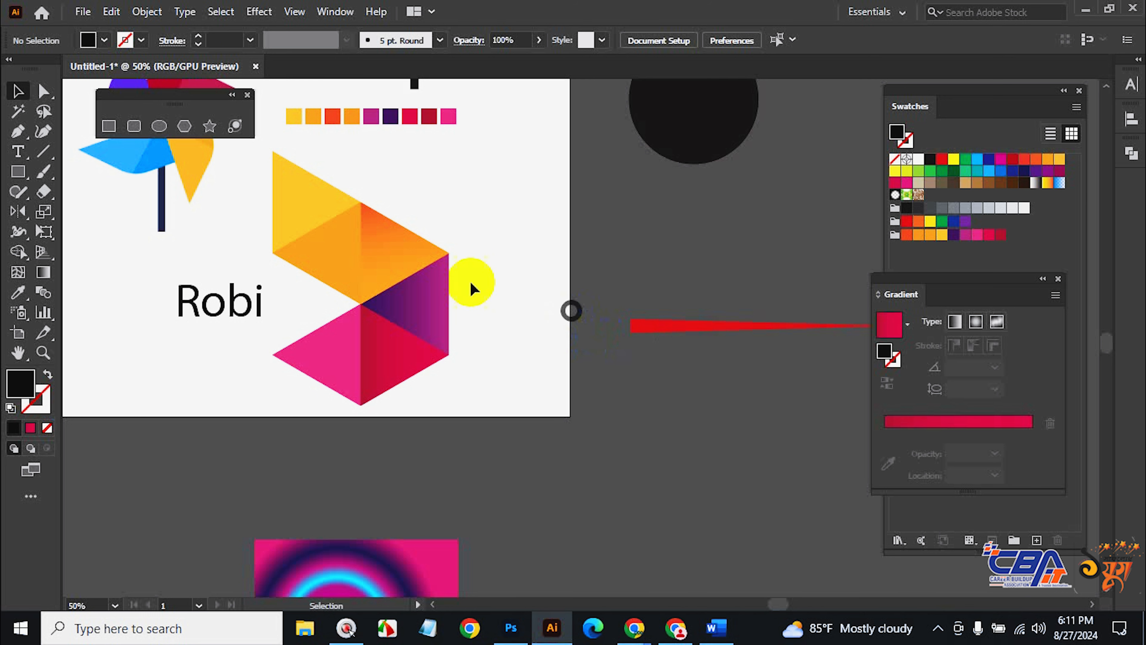
Start the Scale transform on the whole triangle symbol and preview uniform scaling, ending at 119%.
{"action": "left_click", "coordinate": [401, 293]}
{"action": "right_click", "coordinate": [400, 292]}
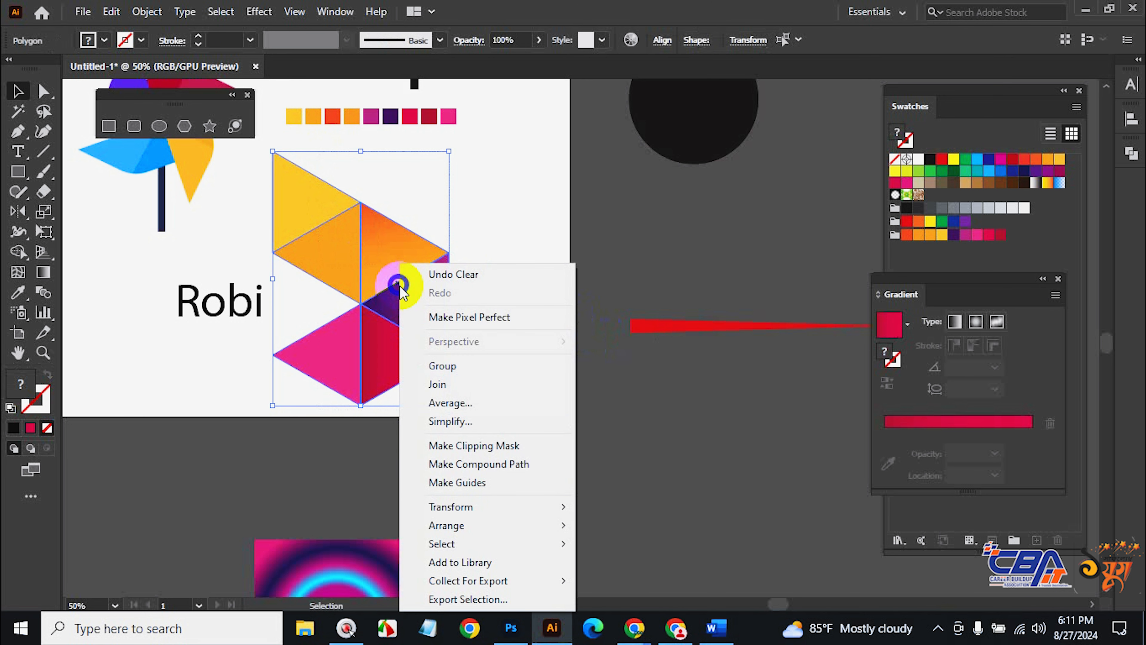
{"action": "mouse_move", "coordinate": [516, 512]}
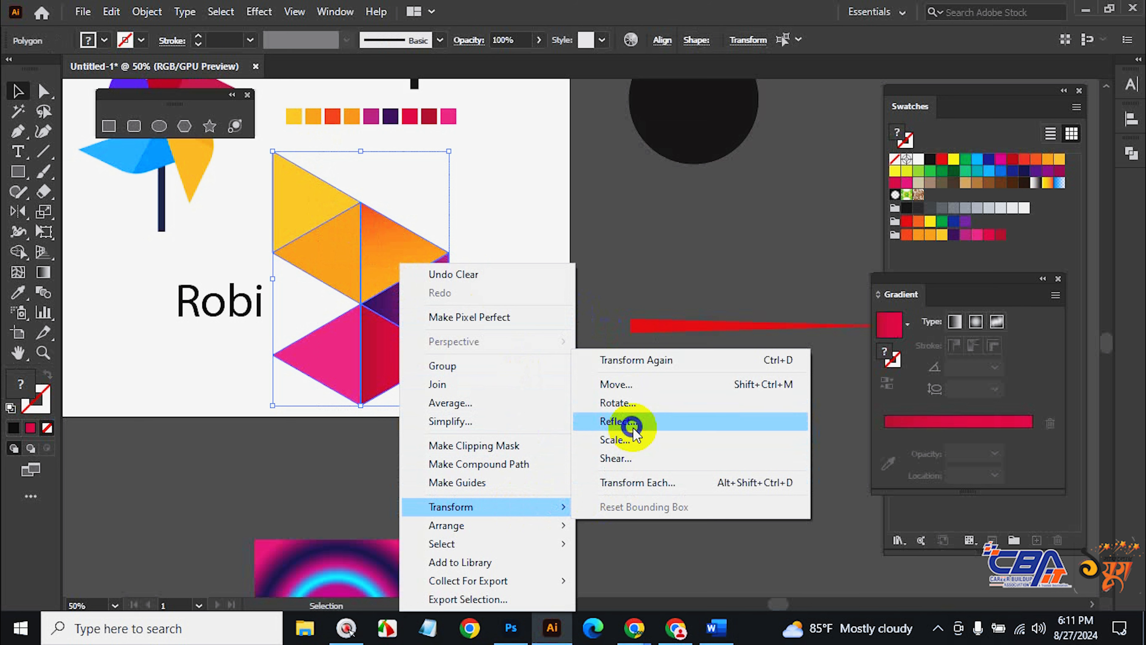
{"action": "left_click", "coordinate": [632, 441]}
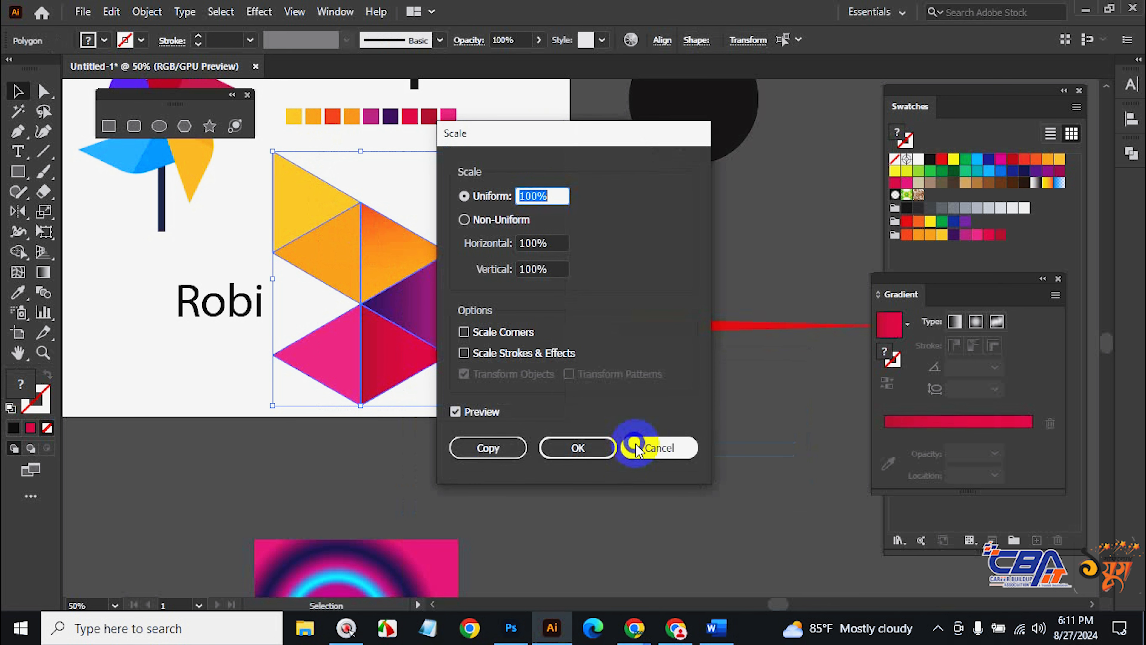
{"action": "left_click_drag", "start_coordinate": [537, 135], "coordinate": [747, 136]}
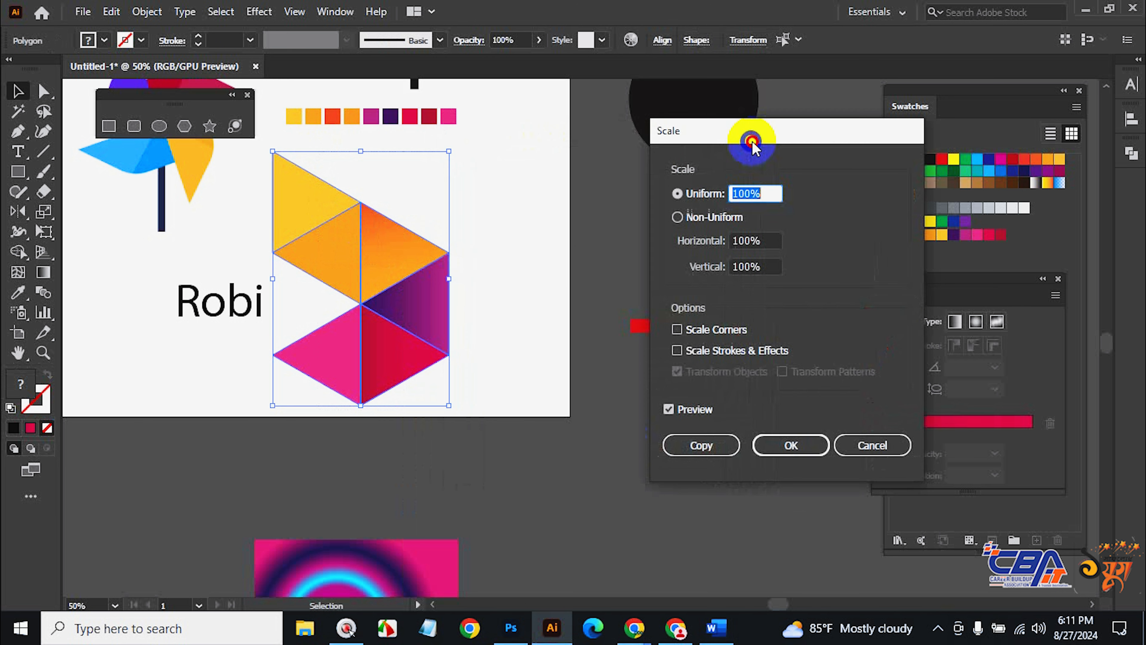
{"action": "left_click", "coordinate": [764, 193]}
{"action": "key", "text": "Up"}
{"action": "key", "text": "Up"}
{"action": "key", "text": "Up"}
{"action": "key", "text": "Up"}
{"action": "key", "text": "Up"}
{"action": "key", "text": "Up"}
{"action": "key", "text": "Up"}
{"action": "key", "text": "Up"}
{"action": "key", "text": "Up"}
{"action": "key", "text": "Up"}
{"action": "key", "text": "Up"}
{"action": "key", "text": "Up"}
{"action": "key", "text": "Up"}
{"action": "key", "text": "Up"}
{"action": "key", "text": "Up"}
{"action": "key", "text": "Up"}
{"action": "key", "text": "Up"}
{"action": "key", "text": "Up"}
{"action": "key", "text": "Up"}
{"action": "key", "text": "Up"}
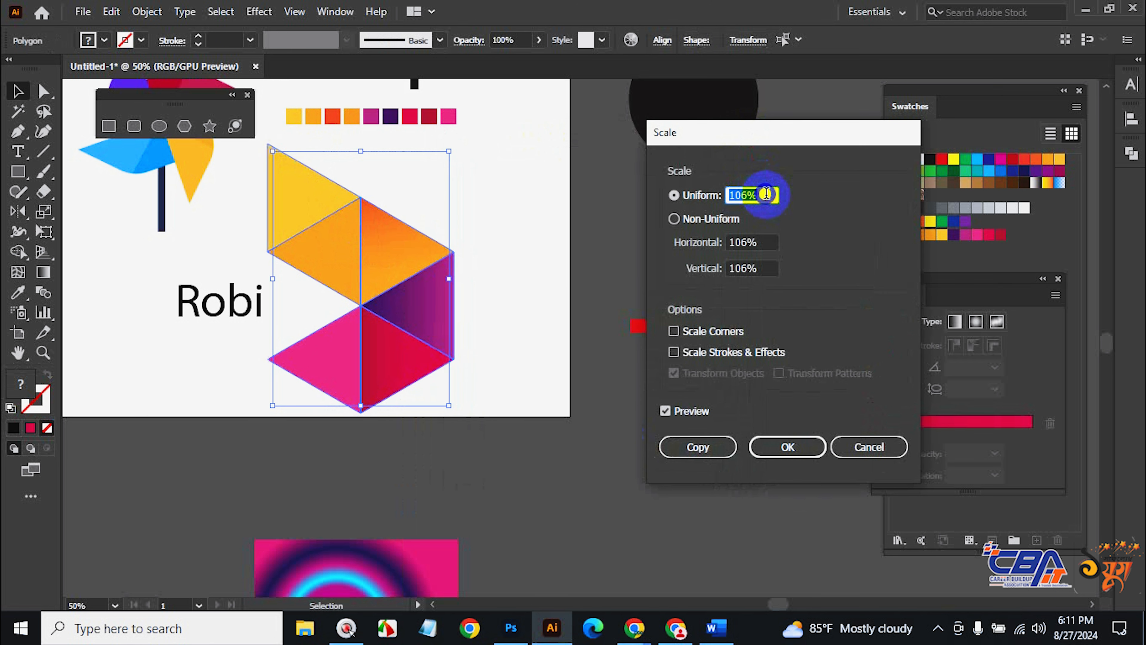
{"action": "key", "text": "Up"}
{"action": "key", "text": "Up"}
{"action": "key", "text": "Up"}
{"action": "key", "text": "Down"}
{"action": "key", "text": "Down"}
{"action": "key", "text": "Down"}
{"action": "key", "text": "Down"}
{"action": "key", "text": "Down"}
{"action": "key", "text": "Down"}
{"action": "key", "text": "Down"}
{"action": "key", "text": "Down"}
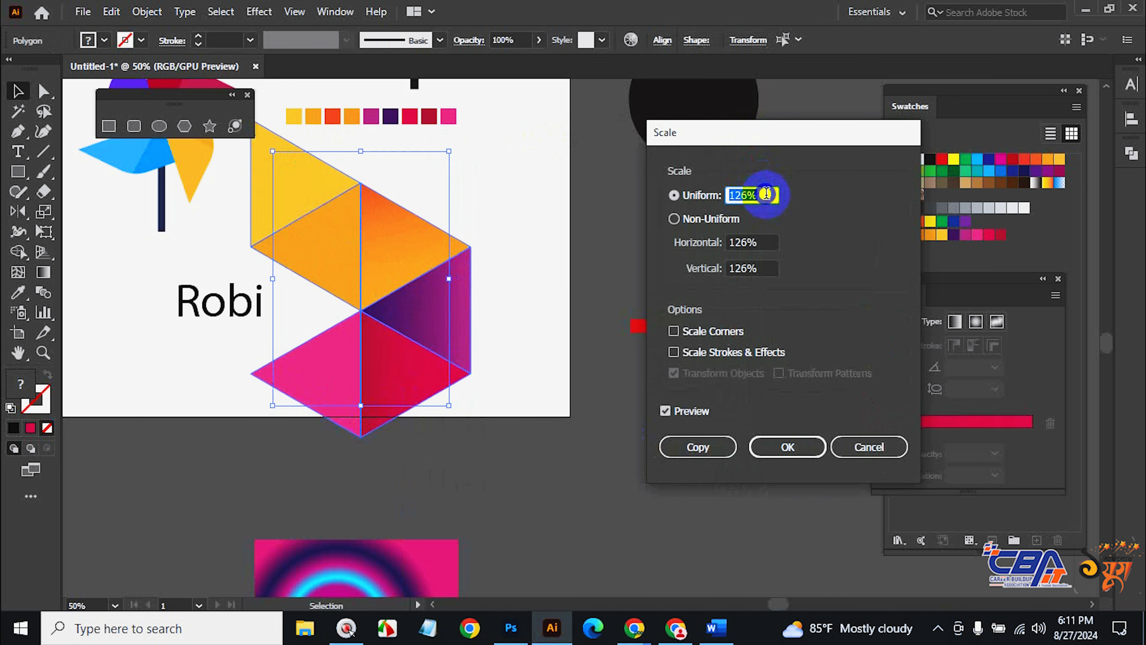
Switch the scaling to Non-Uniform and preview a horizontal scale of 166%.
{"action": "left_click", "coordinate": [672, 218]}
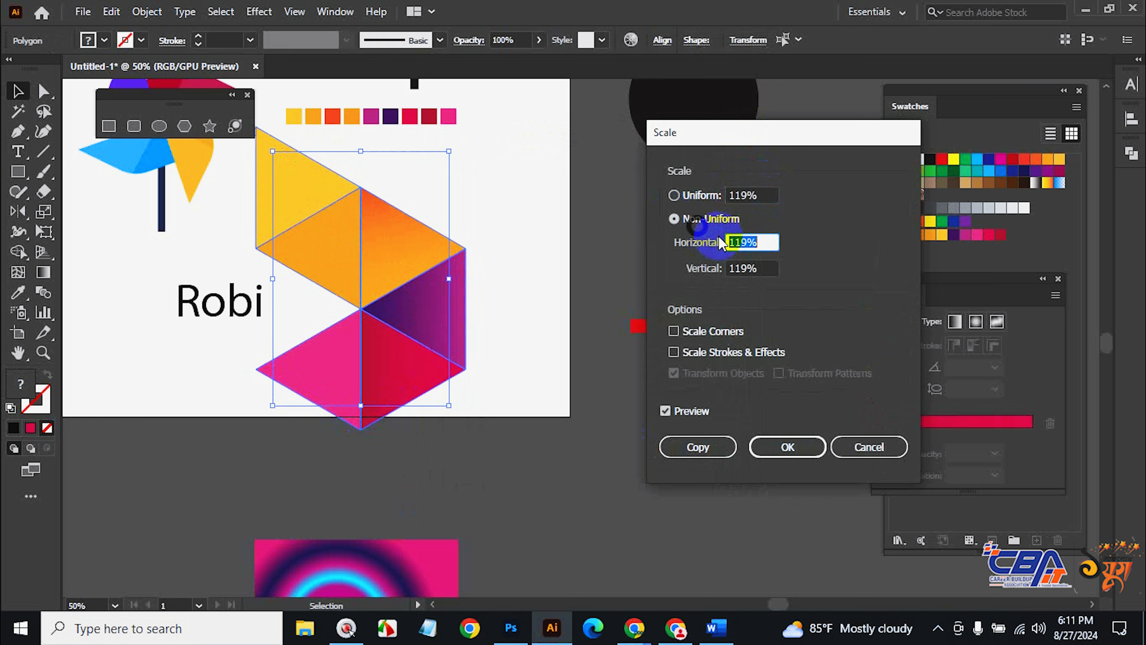
{"action": "left_click", "coordinate": [750, 243]}
{"action": "key", "text": "Up"}
{"action": "key", "text": "Up"}
{"action": "key", "text": "Up"}
{"action": "key", "text": "Up"}
{"action": "key", "text": "Up"}
{"action": "key", "text": "Up"}
{"action": "key", "text": "Up"}
{"action": "key", "text": "Up"}
{"action": "key", "text": "Up"}
{"action": "key", "text": "Up"}
{"action": "key", "text": "Up"}
{"action": "key", "text": "Up"}
{"action": "key", "text": "Up"}
{"action": "key", "text": "Up"}
{"action": "key", "text": "Up"}
{"action": "key", "text": "Up"}
{"action": "key", "text": "Up"}
{"action": "key", "text": "Up"}
{"action": "key", "text": "Up"}
{"action": "key", "text": "Up"}
{"action": "key", "text": "Up"}
{"action": "key", "text": "Up"}
{"action": "key", "text": "Up"}
{"action": "key", "text": "Up"}
{"action": "key", "text": "Up"}
{"action": "key", "text": "Up"}
{"action": "key", "text": "Up"}
{"action": "key", "text": "Up"}
{"action": "key", "text": "Up"}
{"action": "key", "text": "Up"}
{"action": "key", "text": "Up"}
{"action": "key", "text": "Up"}
{"action": "key", "text": "Up"}
{"action": "key", "text": "Up"}
{"action": "key", "text": "Up"}
{"action": "key", "text": "Up"}
{"action": "key", "text": "Up"}
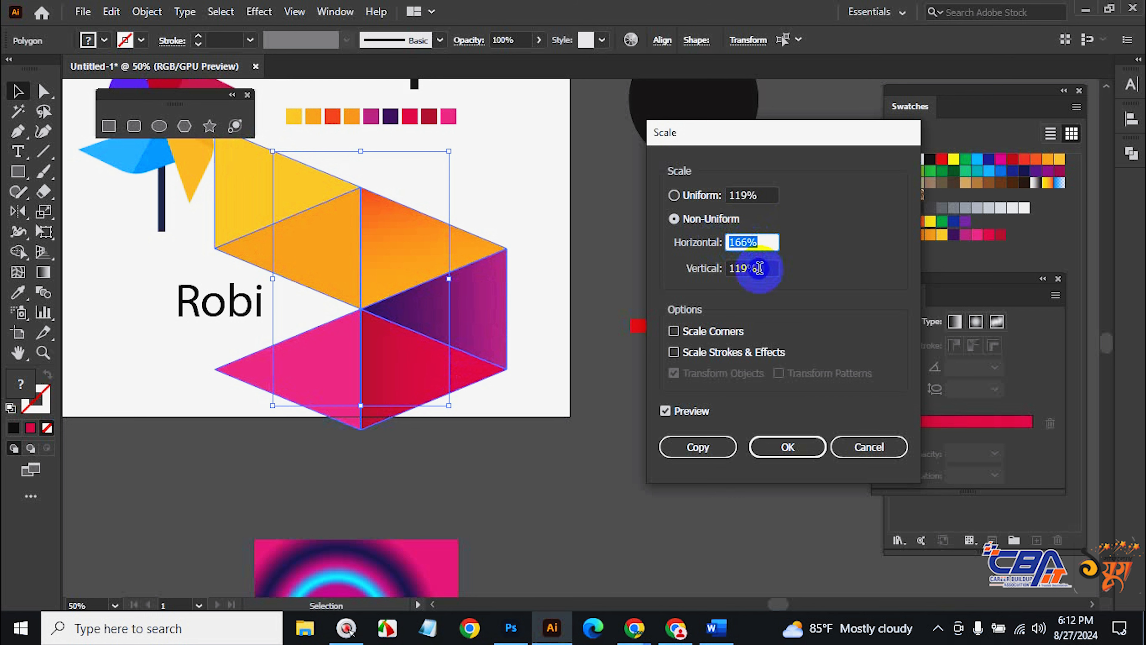
Preview the symbol's vertical scale at 92%, and raise it to 110%.
{"action": "left_click", "coordinate": [759, 268]}
{"action": "key", "text": "Down"}
{"action": "key", "text": "Down"}
{"action": "key", "text": "Down"}
{"action": "key", "text": "Down"}
{"action": "key", "text": "Down"}
{"action": "key", "text": "Down"}
{"action": "key", "text": "Down"}
{"action": "key", "text": "Down"}
{"action": "key", "text": "Down"}
{"action": "key", "text": "Down"}
{"action": "key", "text": "Down"}
{"action": "key", "text": "Down"}
{"action": "key", "text": "Down"}
{"action": "key", "text": "Down"}
{"action": "key", "text": "Down"}
{"action": "key", "text": "Down"}
{"action": "key", "text": "Down"}
{"action": "key", "text": "Down"}
{"action": "key", "text": "Down"}
{"action": "key", "text": "Down"}
{"action": "key", "text": "Down"}
{"action": "key", "text": "Down"}
{"action": "key", "text": "Down"}
{"action": "key", "text": "Down"}
{"action": "key", "text": "Down"}
{"action": "key", "text": "Down"}
{"action": "key", "text": "Down"}
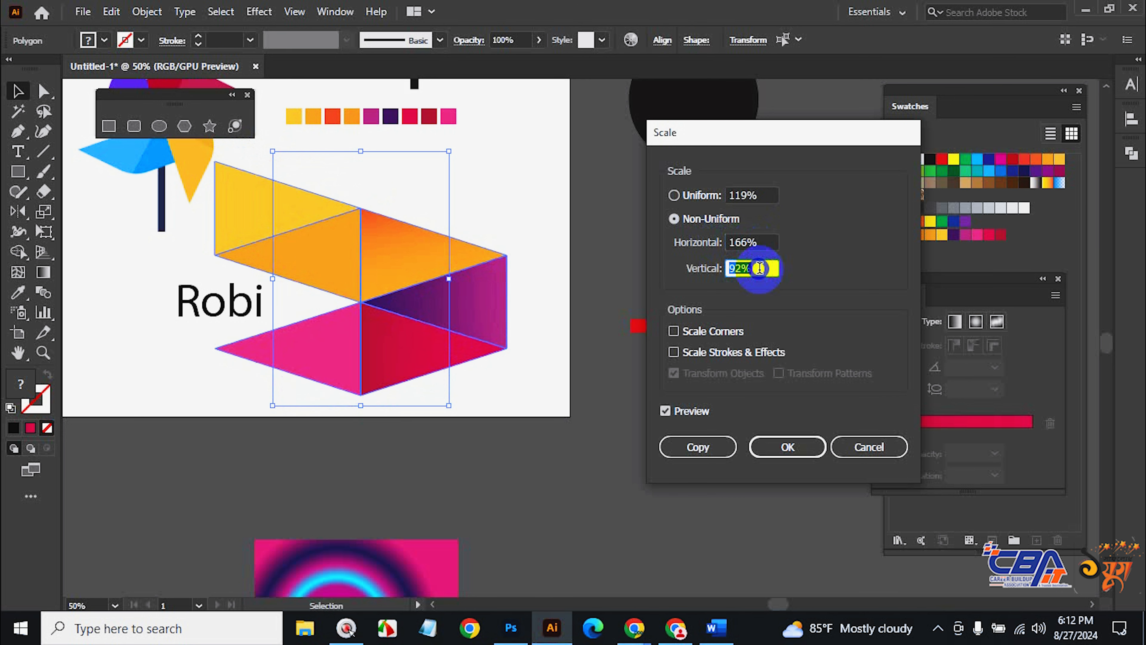
{"action": "key", "text": "Up"}
{"action": "key", "text": "Up"}
{"action": "key", "text": "Up"}
{"action": "key", "text": "Up"}
{"action": "key", "text": "Up"}
{"action": "key", "text": "Up"}
{"action": "key", "text": "Up"}
{"action": "key", "text": "Up"}
{"action": "key", "text": "Up"}
{"action": "key", "text": "Up"}
{"action": "key", "text": "Up"}
{"action": "key", "text": "Up"}
{"action": "key", "text": "Up"}
{"action": "key", "text": "Up"}
{"action": "key", "text": "Up"}
{"action": "key", "text": "Up"}
{"action": "key", "text": "Up"}
{"action": "key", "text": "Up"}
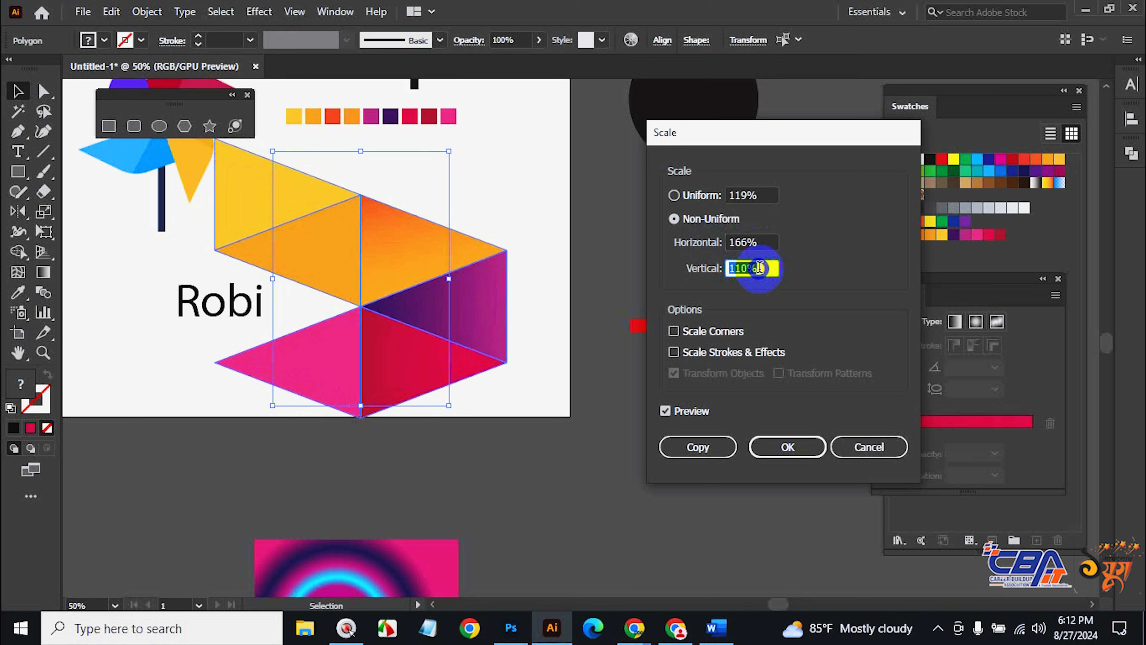
Enable Scale Corners, preview a horizontal scale of 171%, and cancel the scaling.
{"action": "left_click", "coordinate": [673, 332]}
{"action": "key", "text": "Up"}
{"action": "key", "text": "Up"}
{"action": "key", "text": "Up"}
{"action": "key", "text": "Up"}
{"action": "key", "text": "Up"}
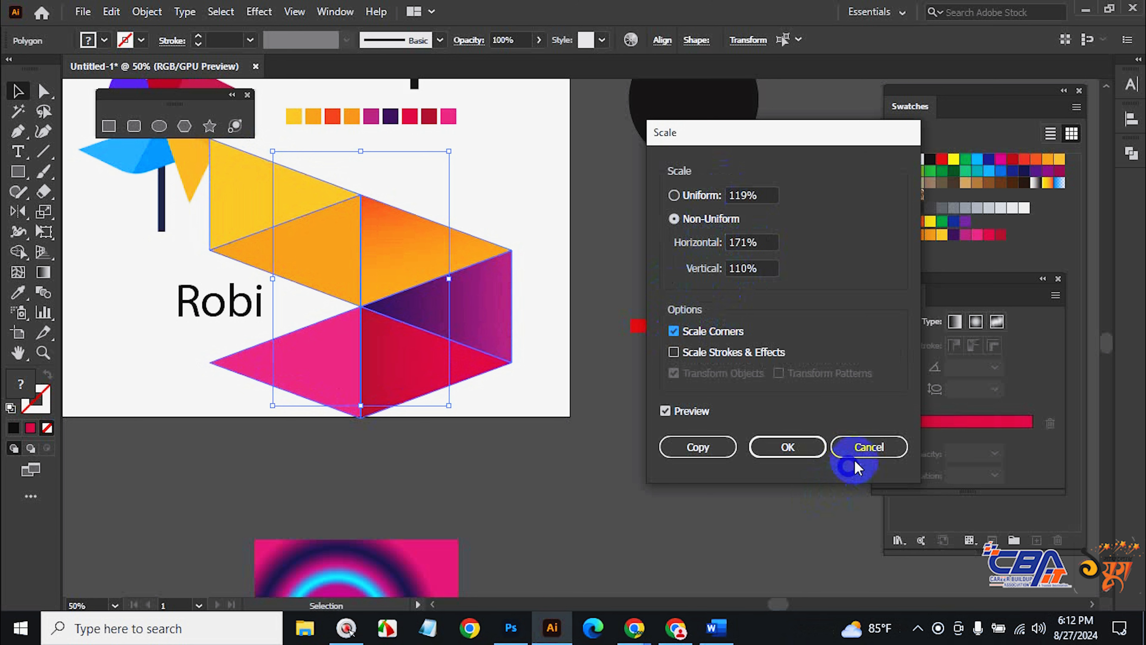
{"action": "left_click", "coordinate": [859, 448]}
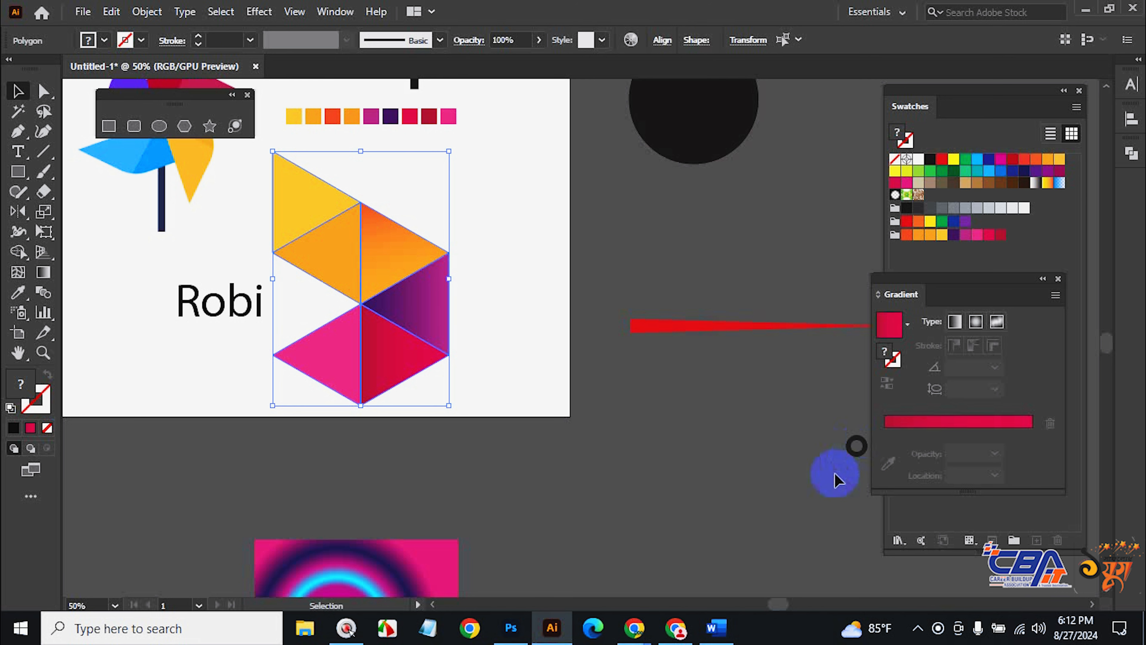
Enlarge the triangle symbol proportionally from its centre by its bounding box, and undo the enlargement.
{"action": "left_click_drag", "start_coordinate": [449, 405], "coordinate": [624, 501]}
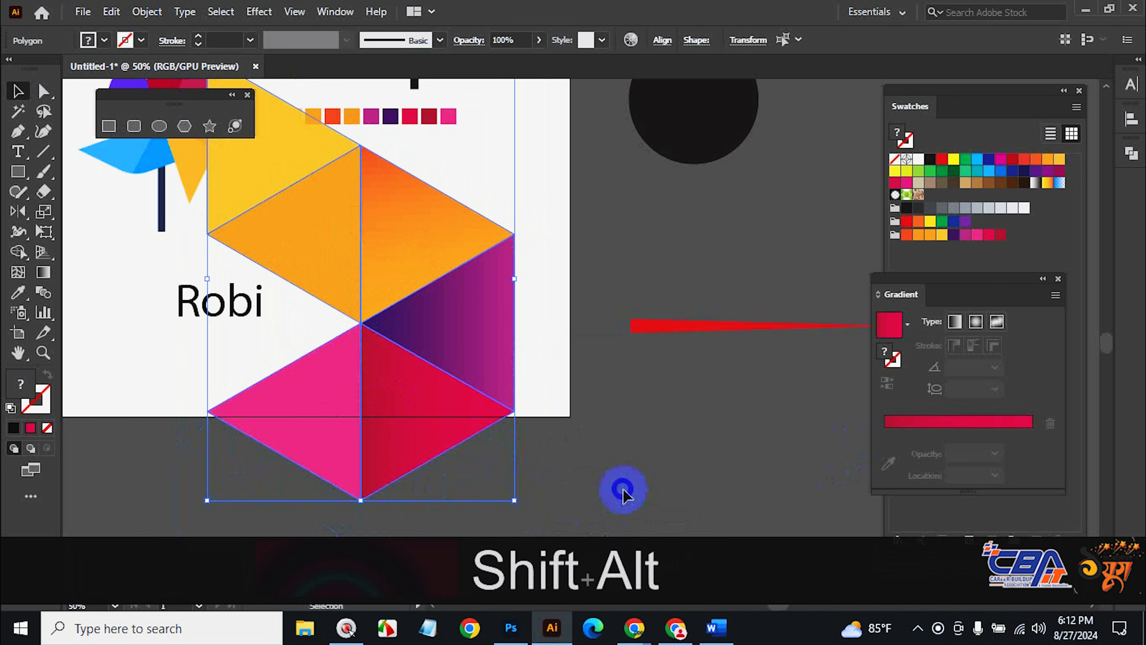
{"action": "key", "text": "ctrl+alt+shift+z"}
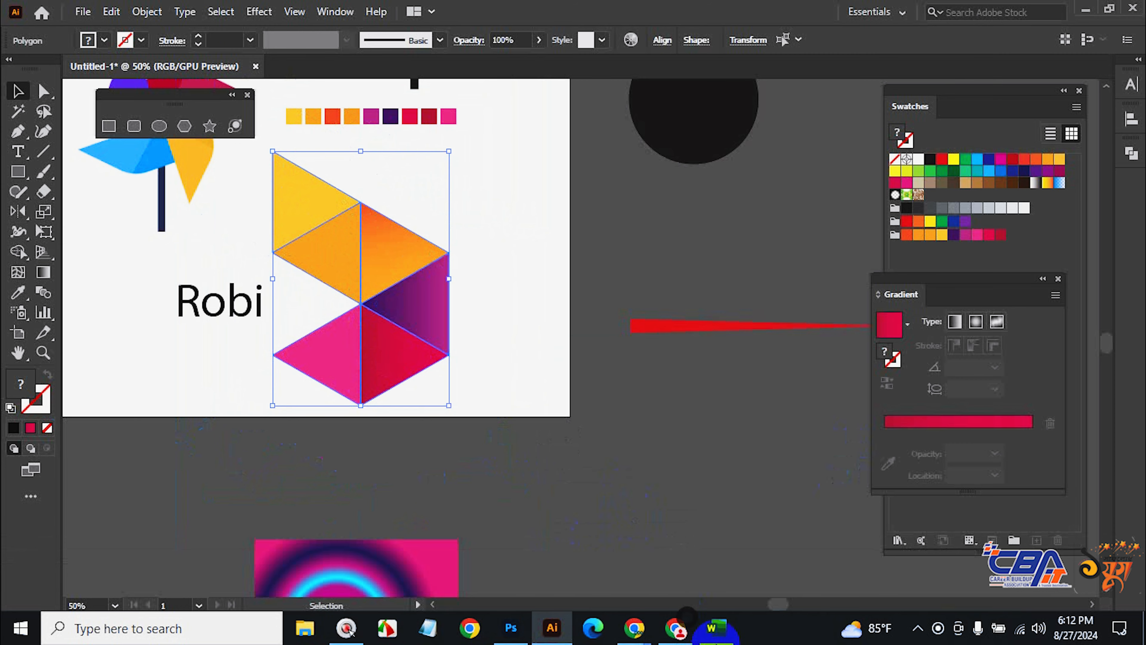
Switch to Word, highlight "Using the Offset Path Dialogue Box" in the Transforming Object list, and return to Illustrator.
{"action": "left_click", "coordinate": [716, 628]}
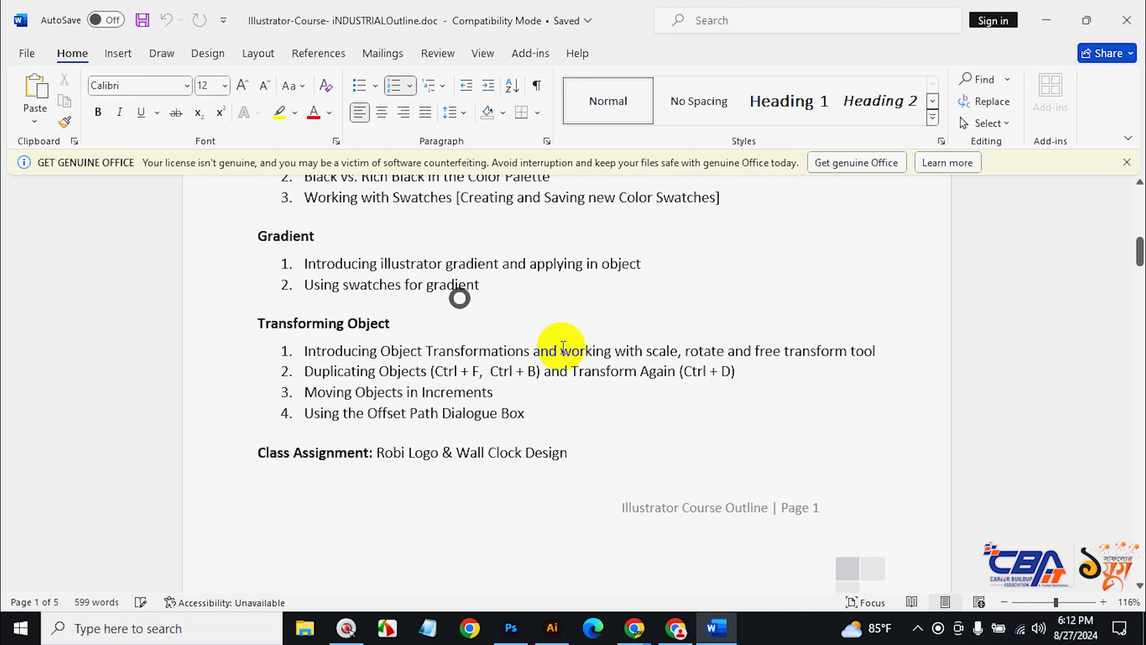
{"action": "scroll", "coordinate": [539, 336], "scroll_direction": "up", "scroll_amount": 2}
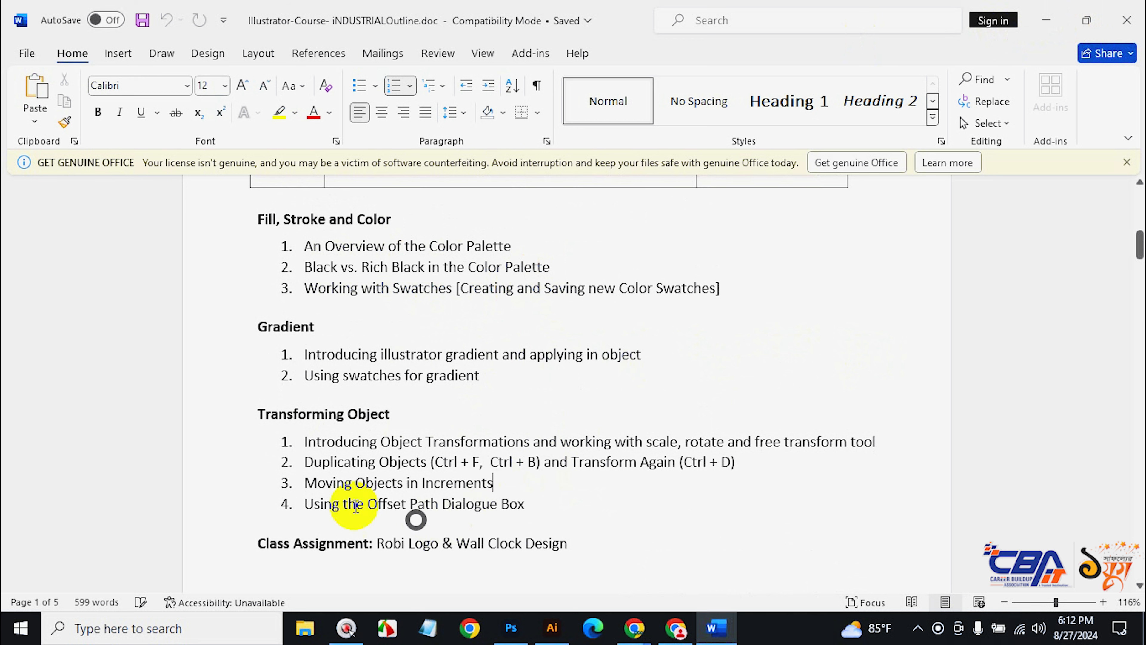
{"action": "left_click_drag", "start_coordinate": [536, 504], "coordinate": [313, 512]}
{"action": "left_click", "coordinate": [1046, 20]}
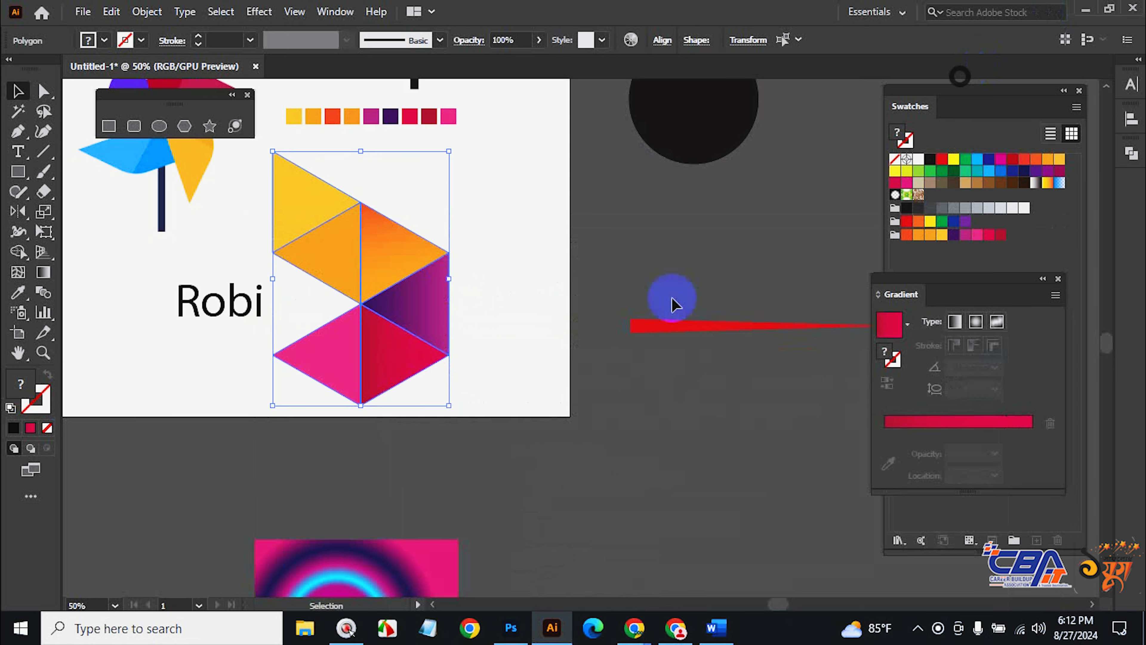
Duplicate the black circle beside the artboard, overlapping the original, and fill the copy with light blue.
{"action": "left_click", "coordinate": [529, 333], "text": "ctrl+alt"}
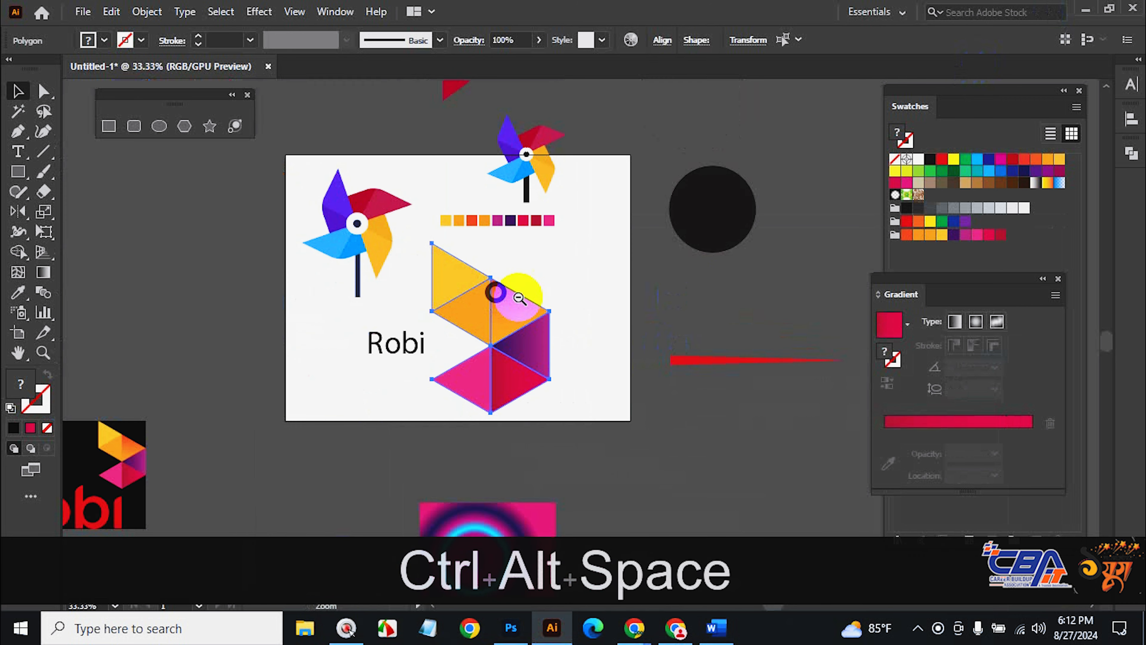
{"action": "left_click", "coordinate": [691, 289], "text": "ctrl"}
{"action": "left_click", "coordinate": [685, 289], "text": "ctrl"}
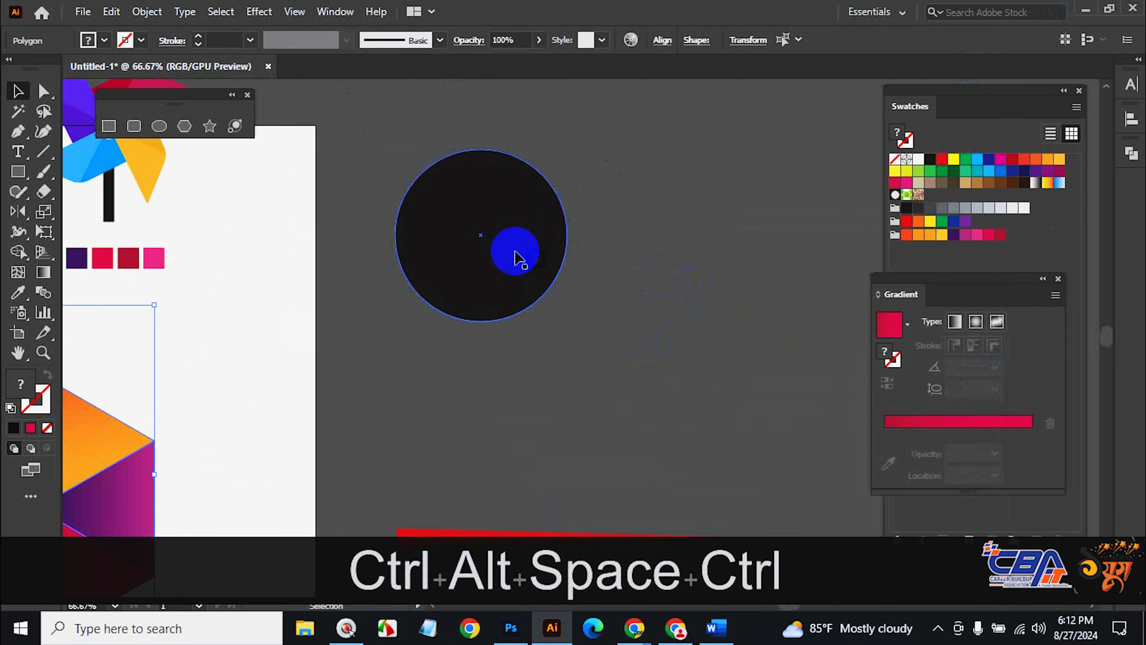
{"action": "left_click", "coordinate": [512, 250]}
{"action": "left_click_drag", "start_coordinate": [512, 251], "coordinate": [544, 249]}
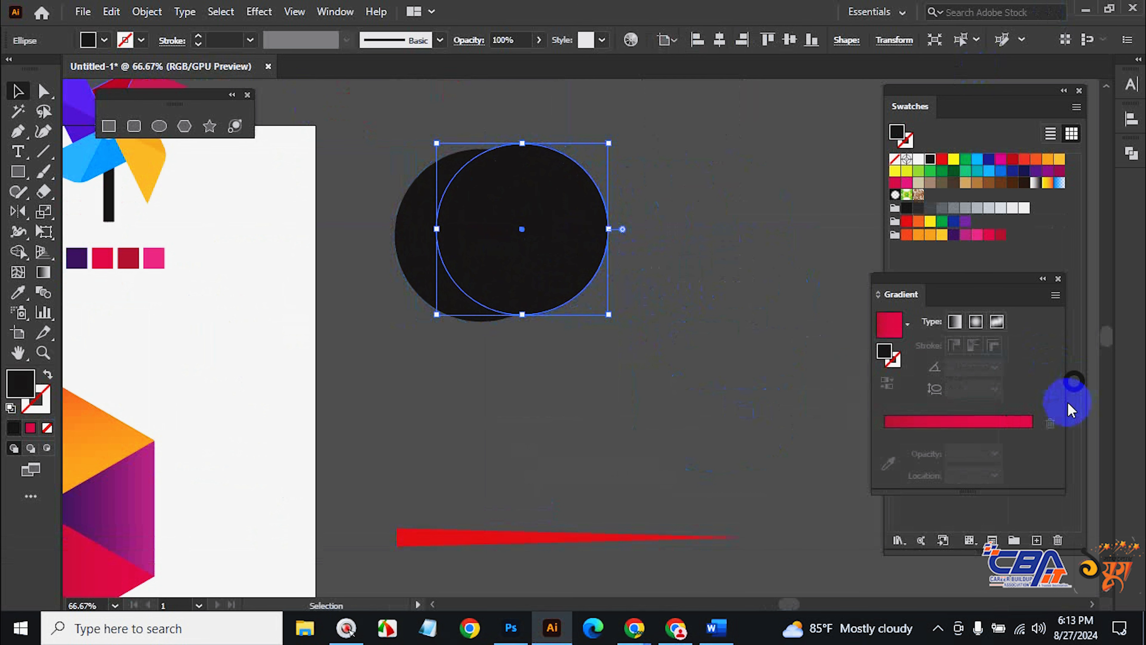
{"action": "left_click", "coordinate": [977, 159]}
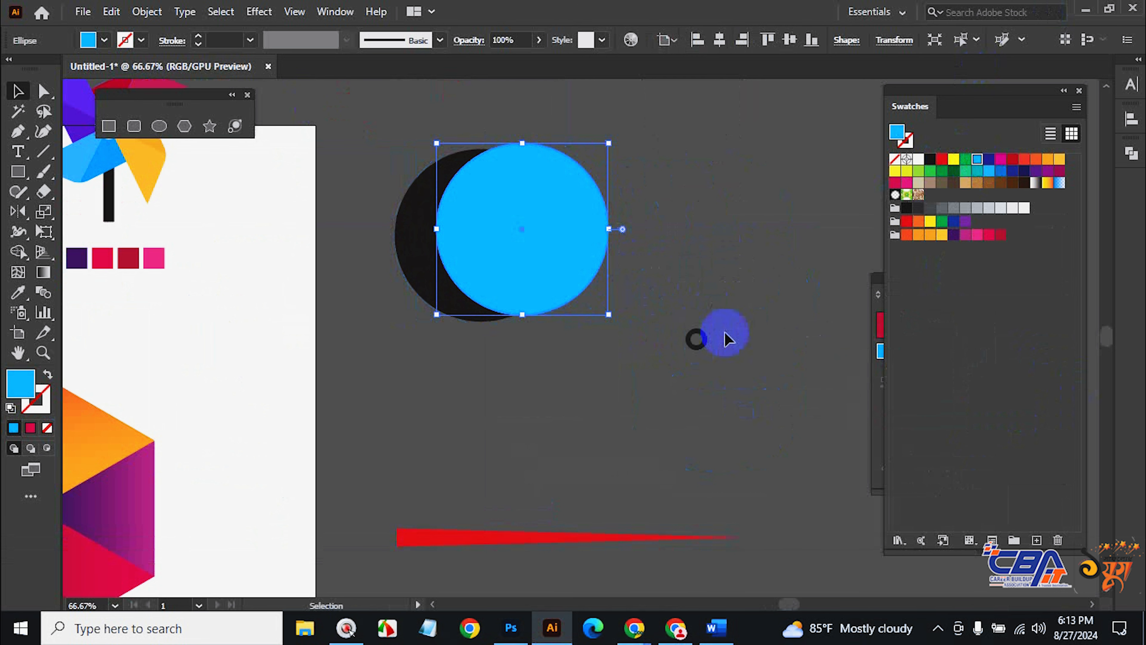
Nudge the blue circle rightward in small increments, twelve times, keeping it selected.
{"action": "key", "text": "Right"}
{"action": "key", "text": "Right"}
{"action": "key", "text": "Right"}
{"action": "key", "text": "Right"}
{"action": "key", "text": "Right"}
{"action": "key", "text": "Right"}
{"action": "key", "text": "Right"}
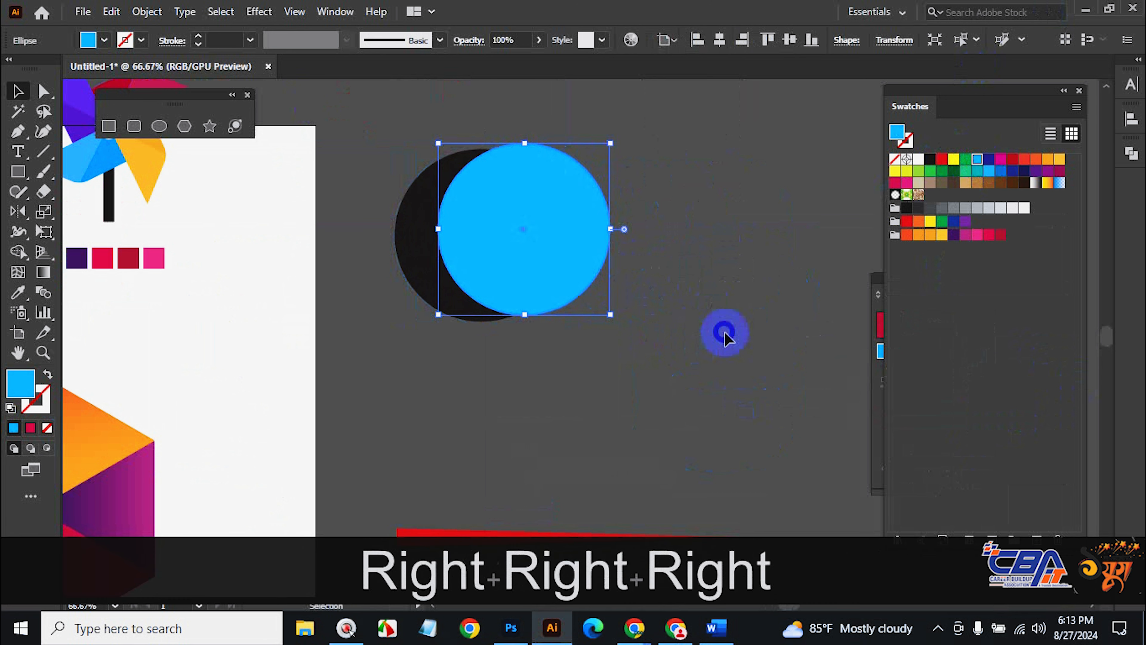
{"action": "key", "text": "Right"}
{"action": "key", "text": "Right"}
{"action": "key", "text": "Right"}
{"action": "key", "text": "Right"}
{"action": "key", "text": "Right"}
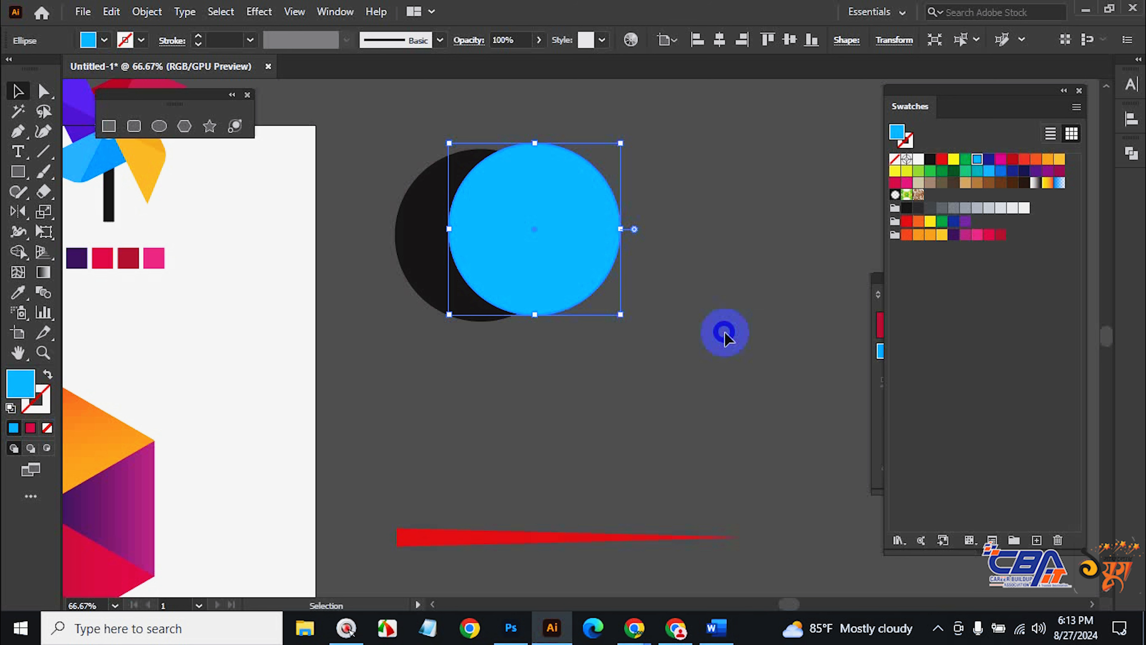
{"action": "mouse_move", "coordinate": [634, 628]}
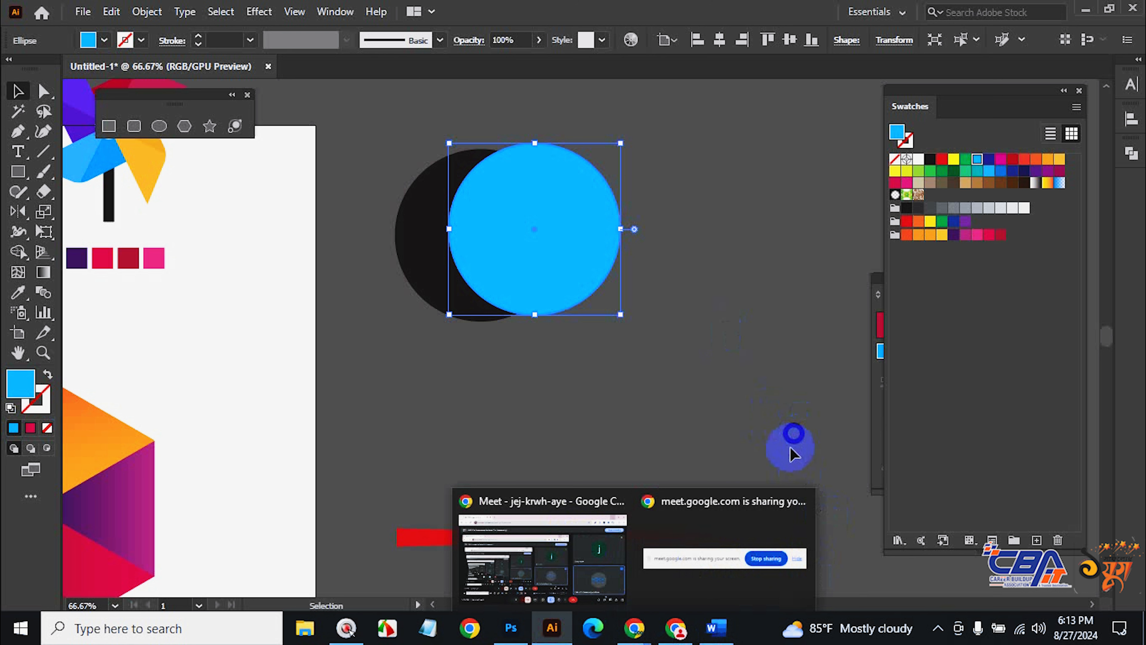
{"action": "left_click", "coordinate": [528, 246]}
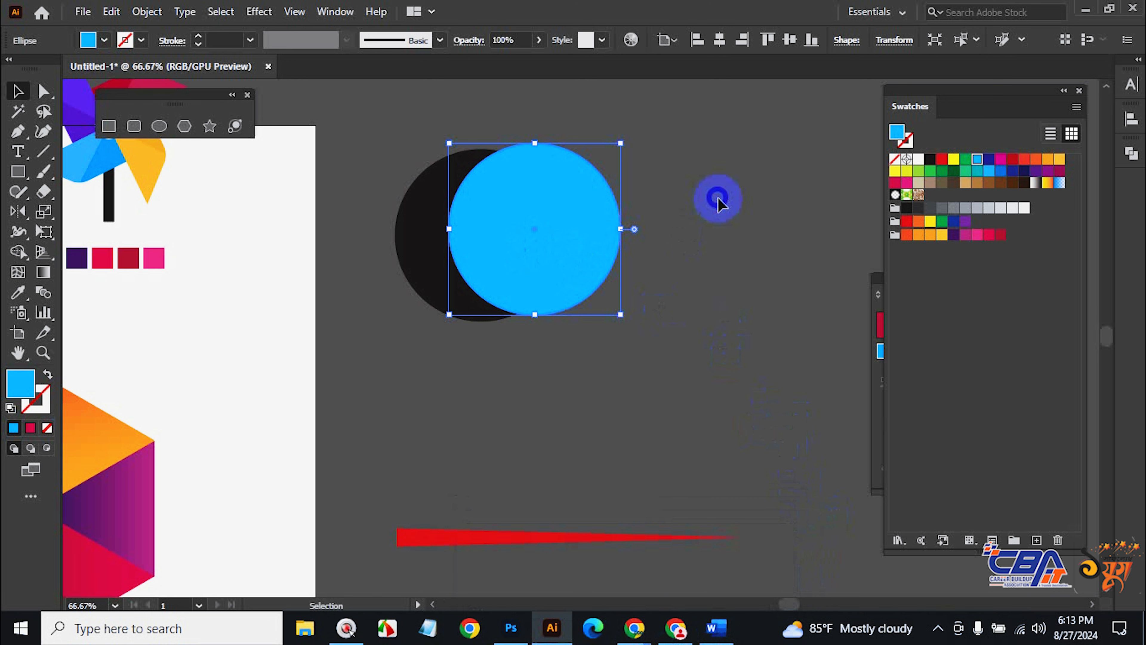
Open the General preferences and set the keyboard increment to 0.05 in.
{"action": "left_click", "coordinate": [146, 12]}
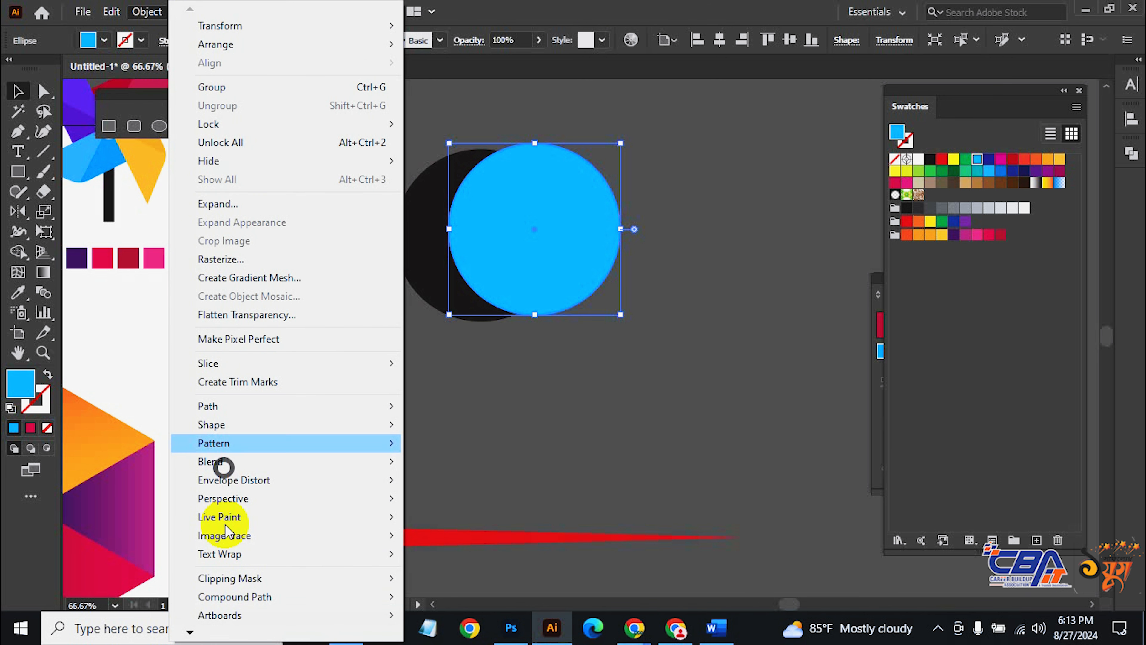
{"action": "left_click", "coordinate": [195, 632]}
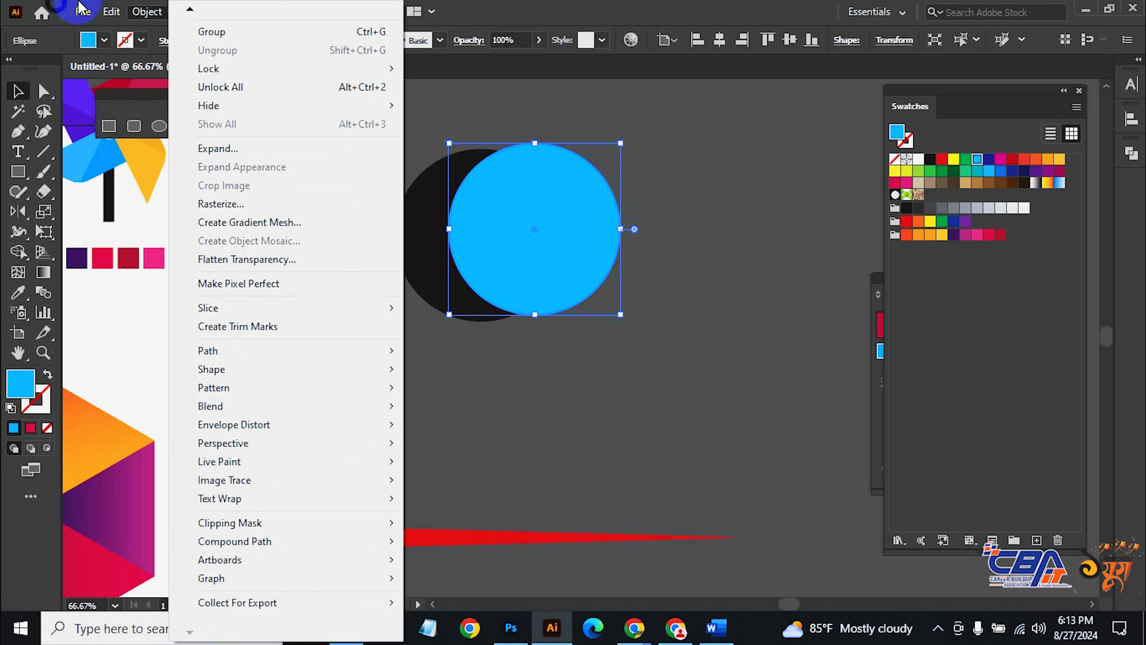
{"action": "left_click", "coordinate": [111, 11]}
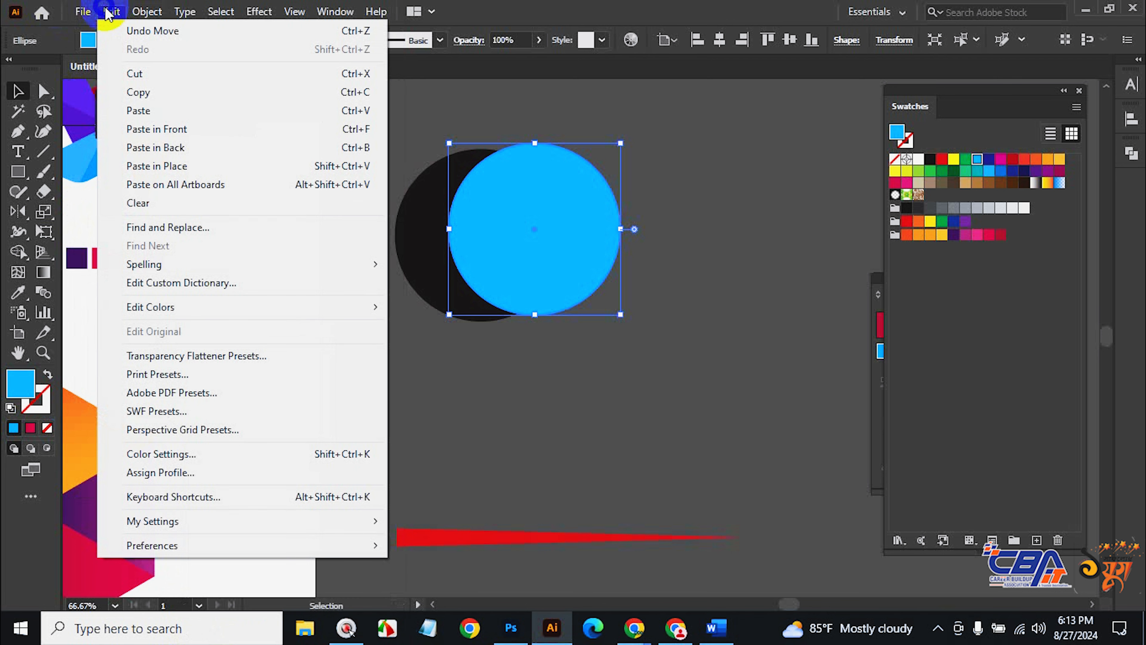
{"action": "left_click", "coordinate": [183, 545]}
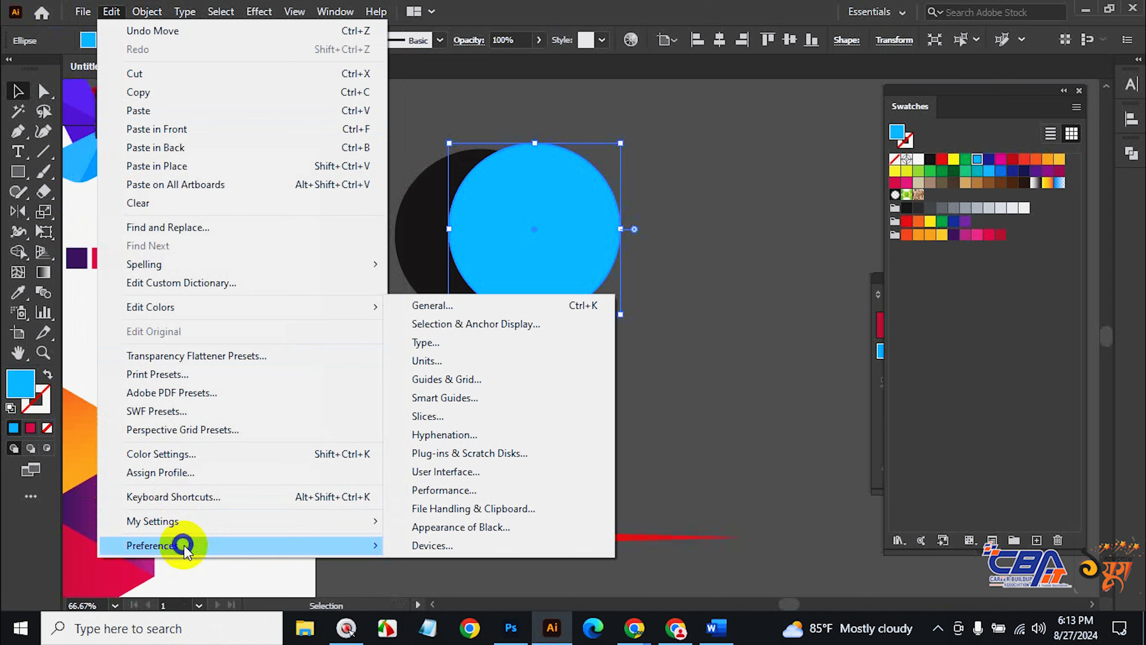
{"action": "left_click", "coordinate": [465, 307]}
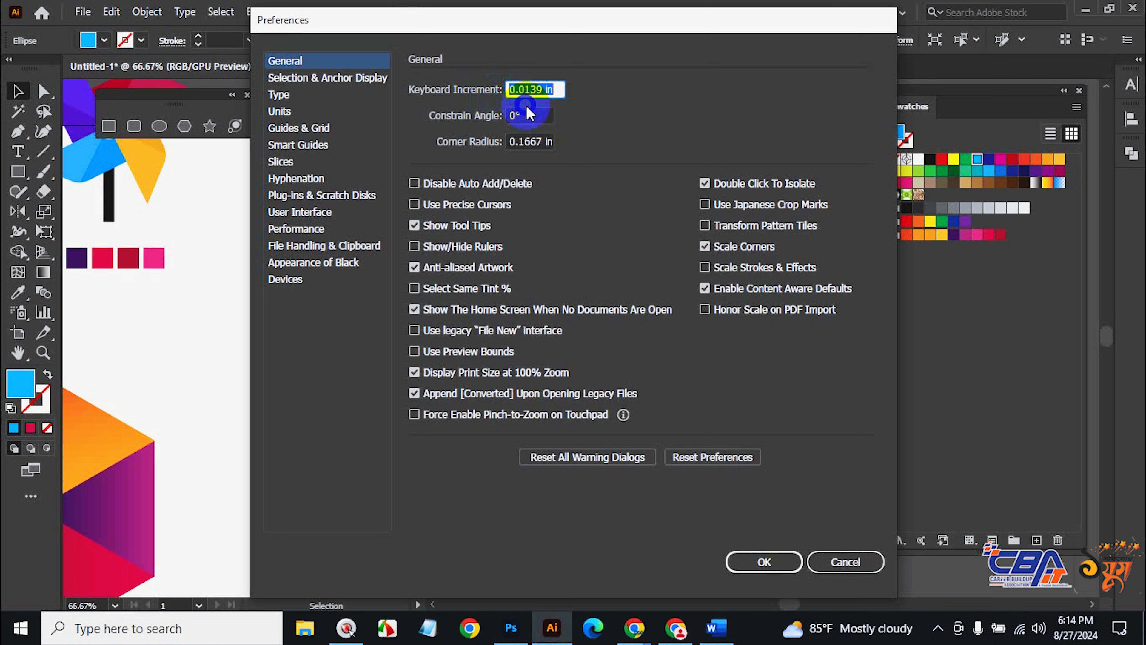
{"action": "left_click", "coordinate": [531, 91]}
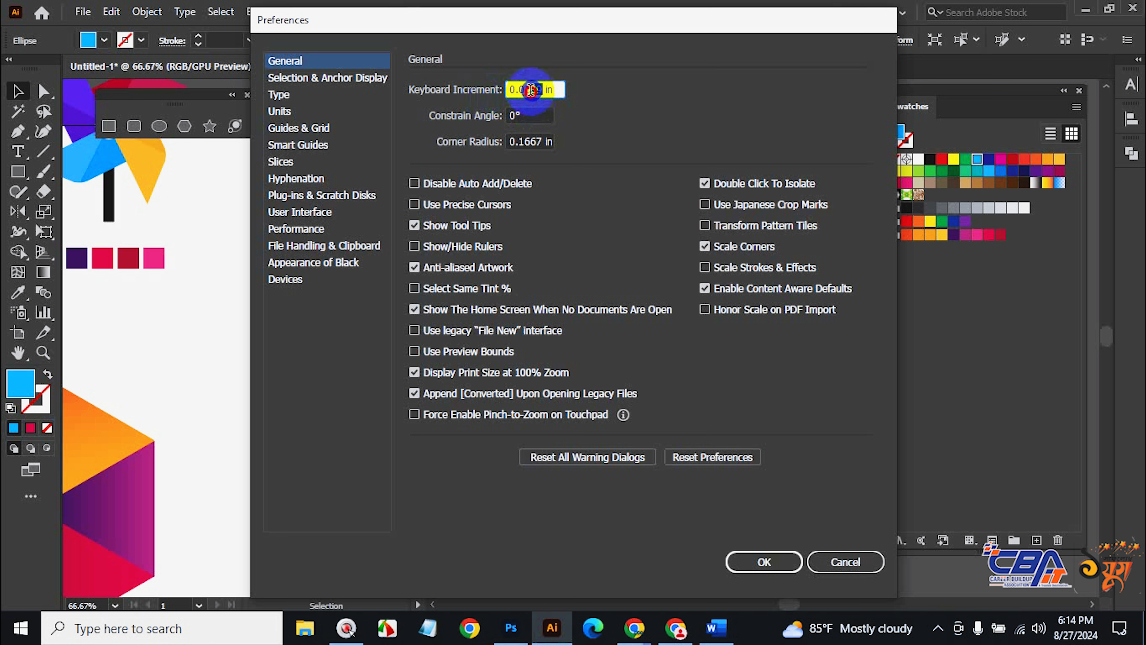
{"action": "left_click_drag", "start_coordinate": [531, 90], "coordinate": [525, 90]}
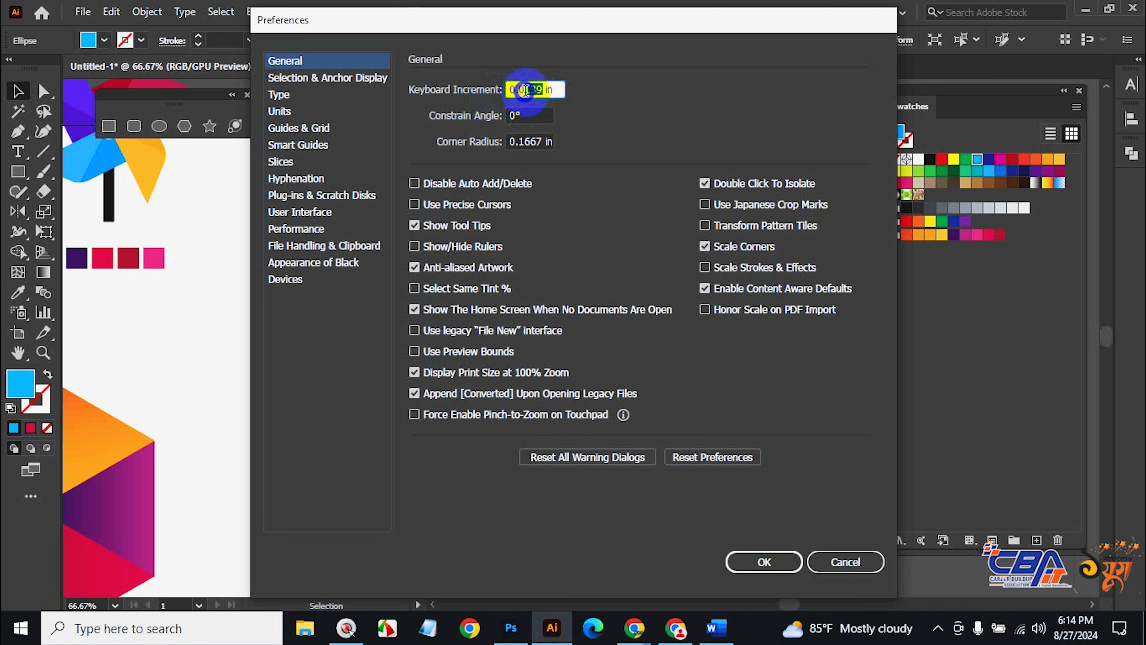
{"action": "type", "text": "5"}
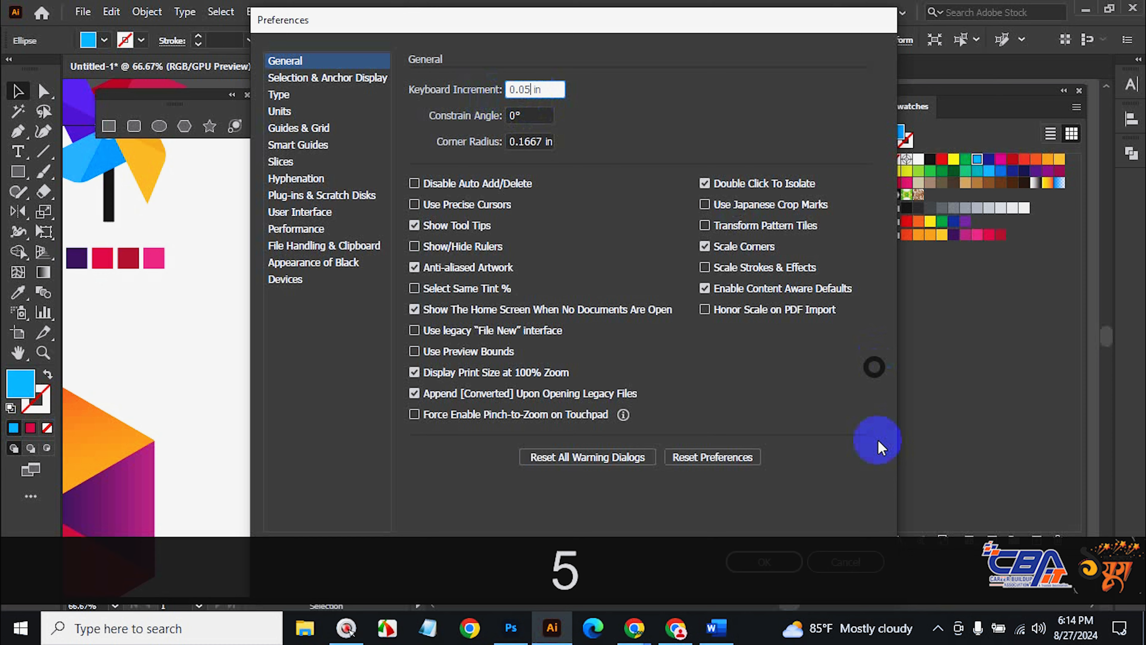
{"action": "left_click", "coordinate": [761, 566]}
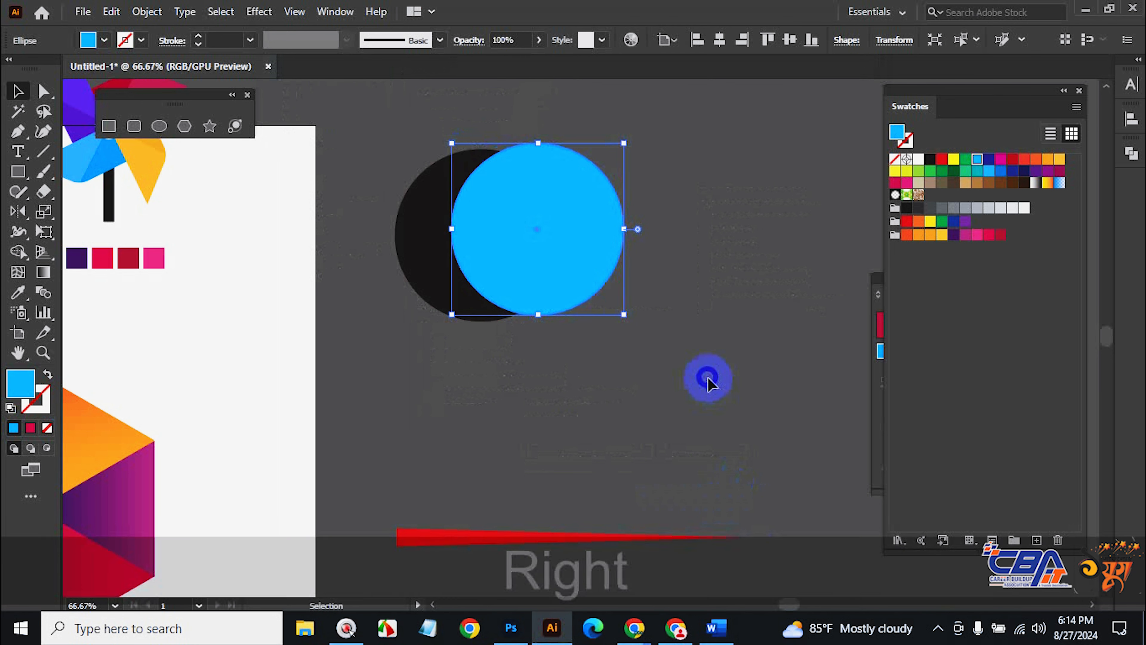
Nudge the blue circle repeatedly to the right using the 0.05 in keyboard increment.
{"action": "key", "text": "Right"}
{"action": "key", "text": "Right"}
{"action": "key", "text": "Right"}
{"action": "key", "text": "Right"}
{"action": "key", "text": "Right"}
{"action": "key", "text": "Right"}
{"action": "key", "text": "Right"}
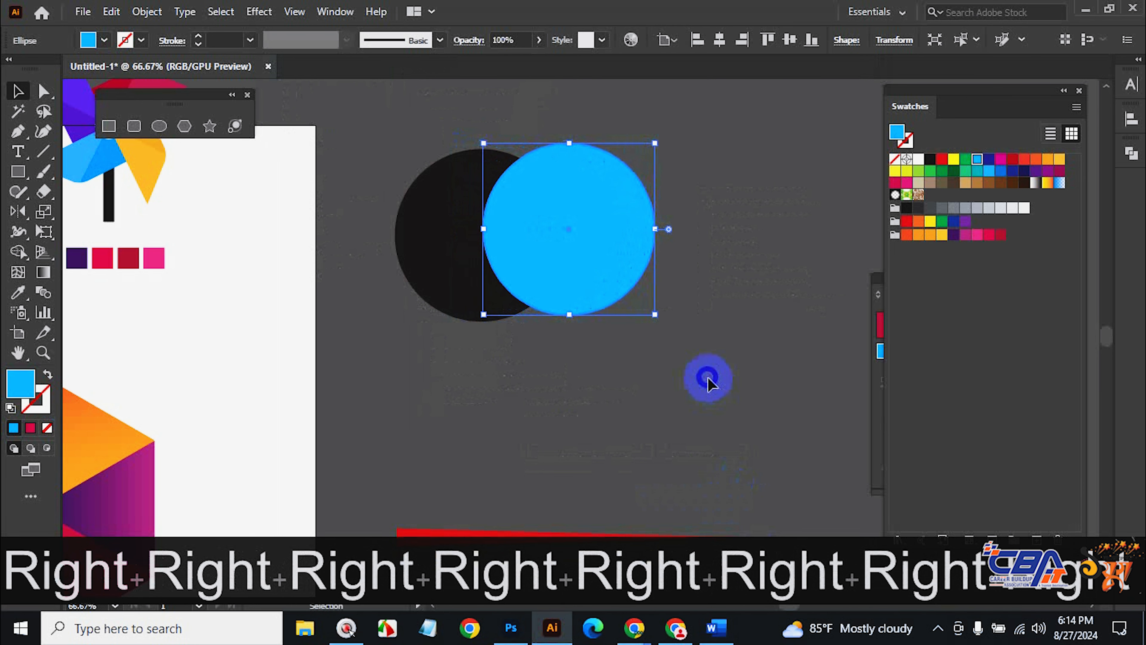
{"action": "key", "text": "Right"}
{"action": "key", "text": "Right"}
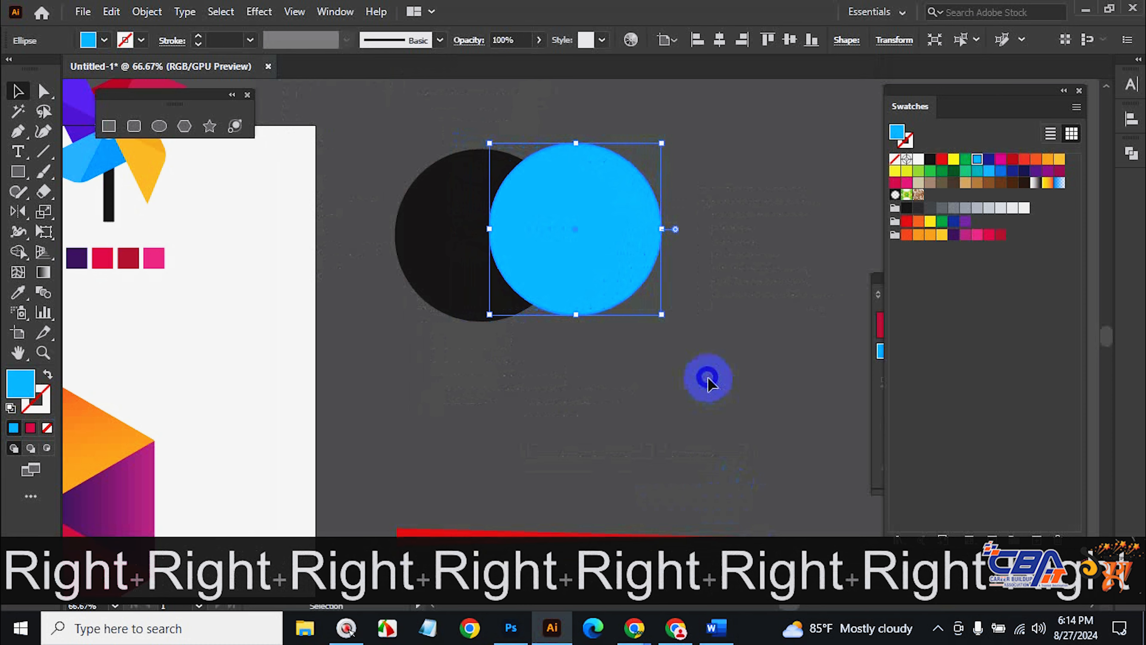
Set the keyboard increment to 1 in in the General preferences.
{"action": "key", "text": "ctrl+k"}
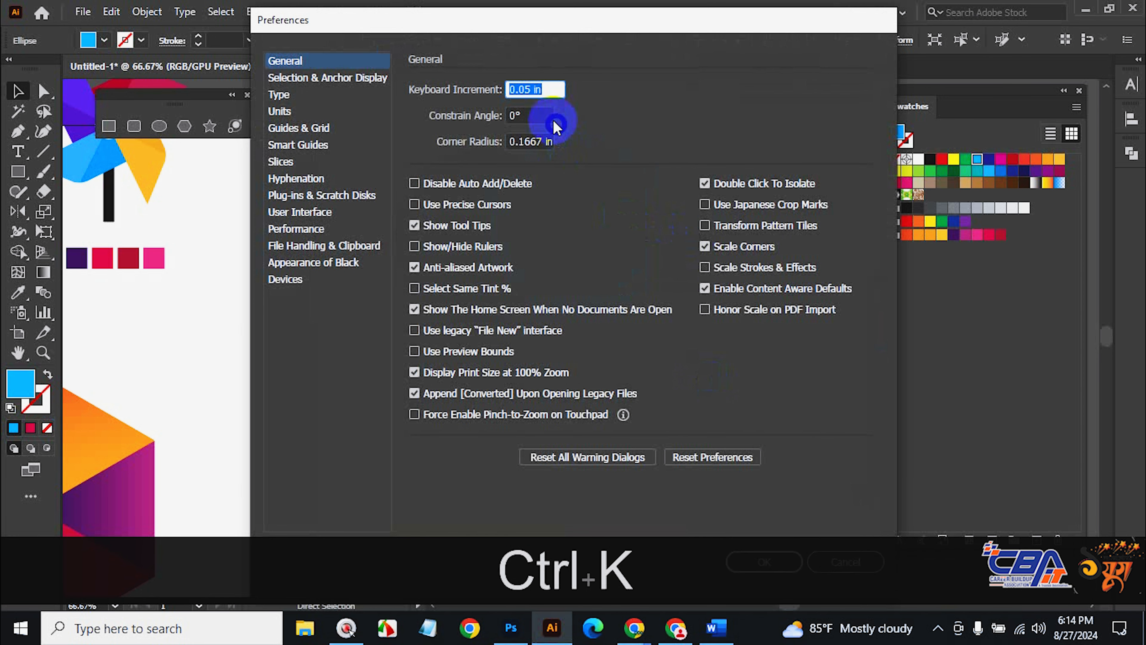
{"action": "left_click_drag", "start_coordinate": [534, 91], "coordinate": [496, 91]}
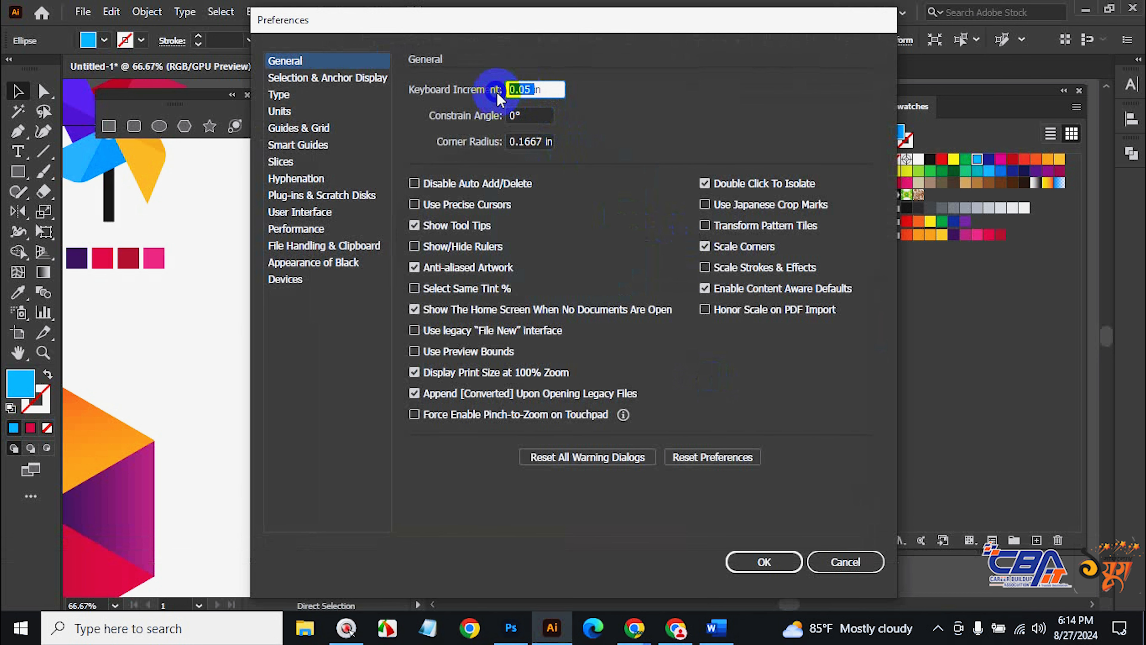
{"action": "type", "text": "1"}
{"action": "left_click", "coordinate": [767, 563]}
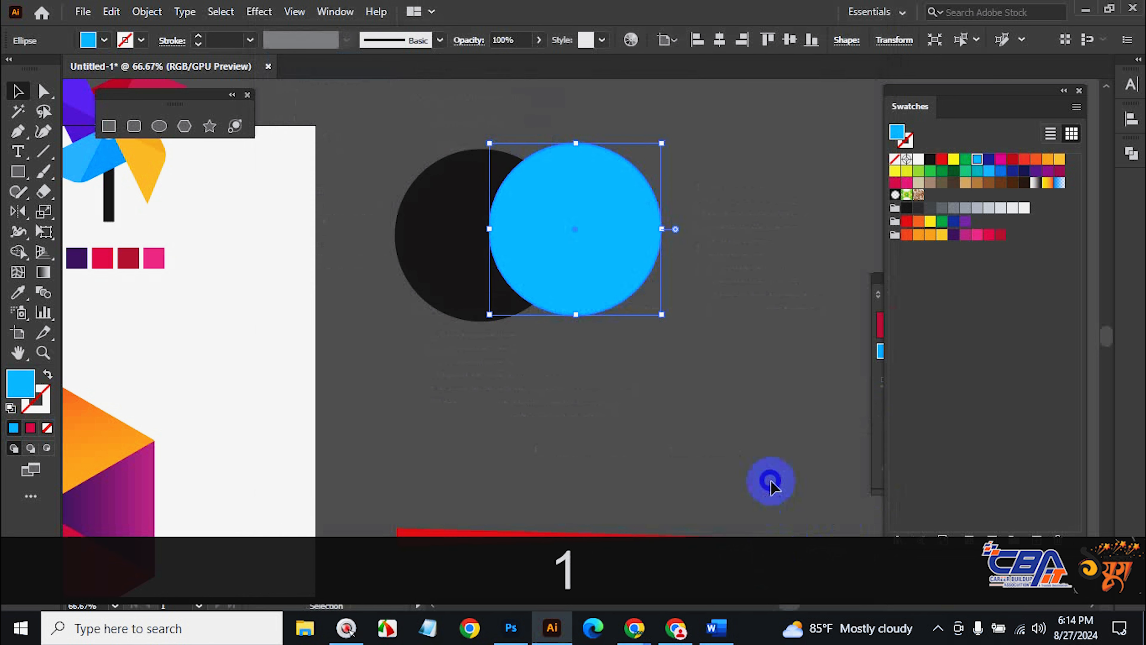
Nudge the blue circle rightward in 1 in increments, and move it back to just beside the black circle.
{"action": "key", "text": "Right"}
{"action": "key", "text": "Right"}
{"action": "key", "text": "Right"}
{"action": "key", "text": "Right"}
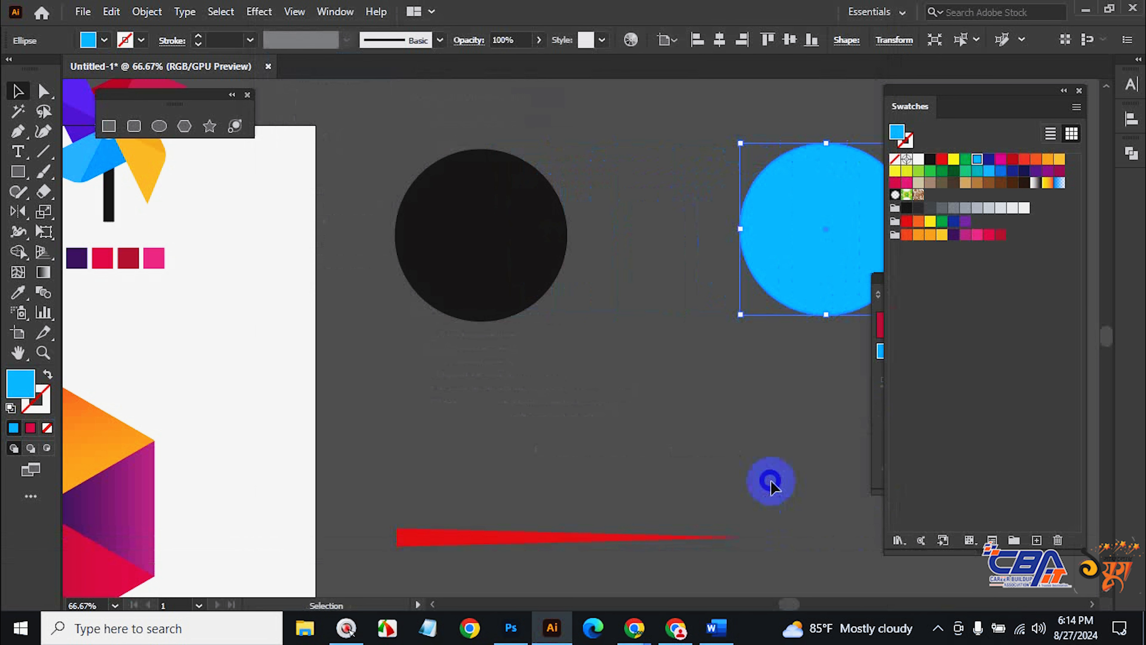
{"action": "left_click_drag", "start_coordinate": [789, 274], "coordinate": [597, 280]}
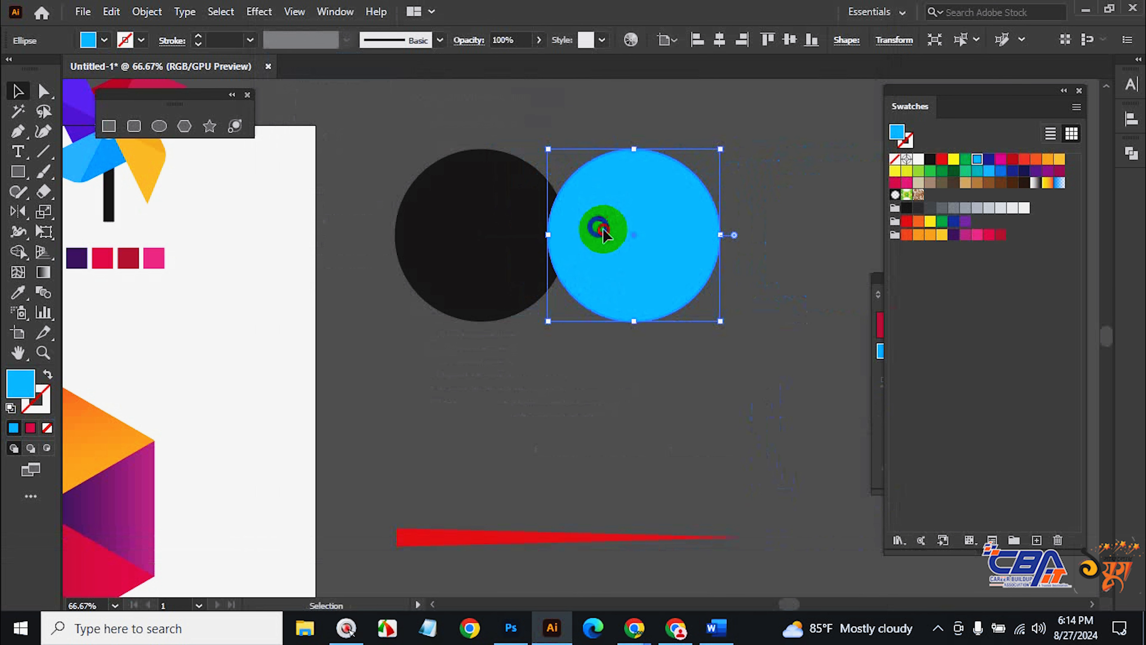
{"action": "left_click_drag", "start_coordinate": [600, 225], "coordinate": [683, 238]}
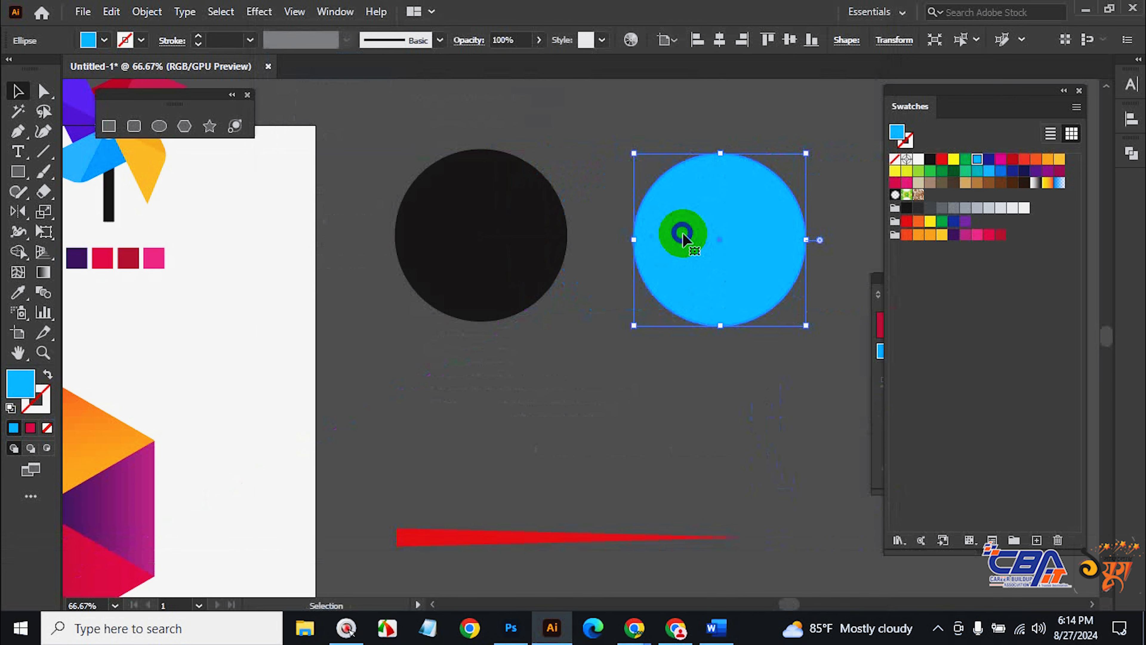
Review the available general measurement units, and set the keyboard increment to 0.0139 in.
{"action": "key", "text": "ctrl+k"}
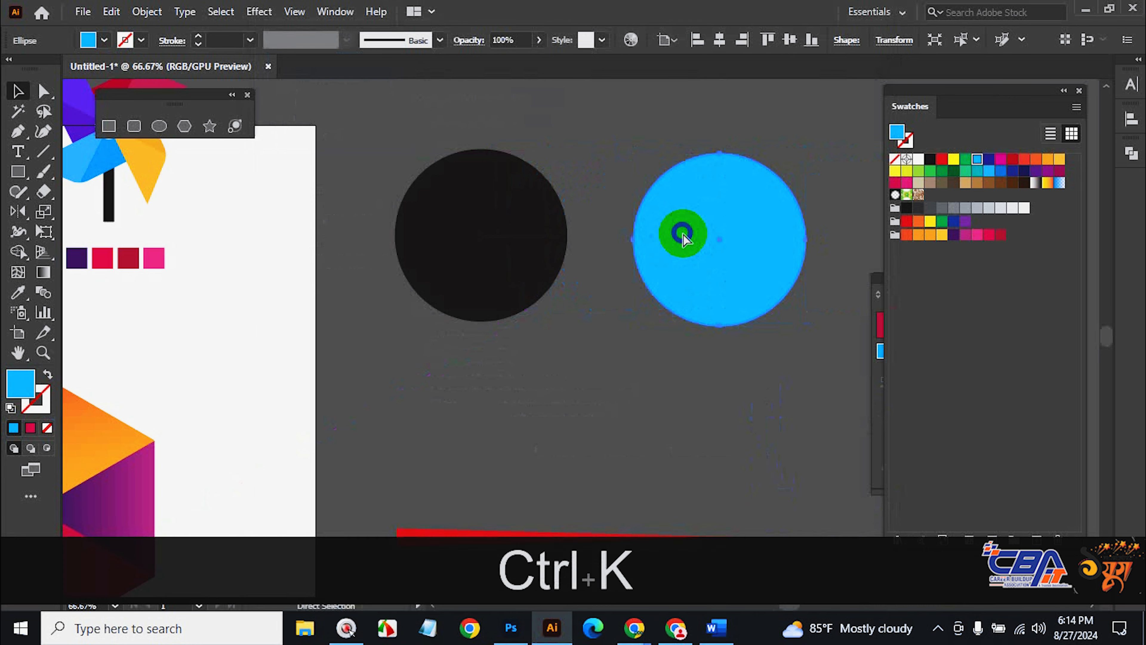
{"action": "left_click", "coordinate": [521, 93]}
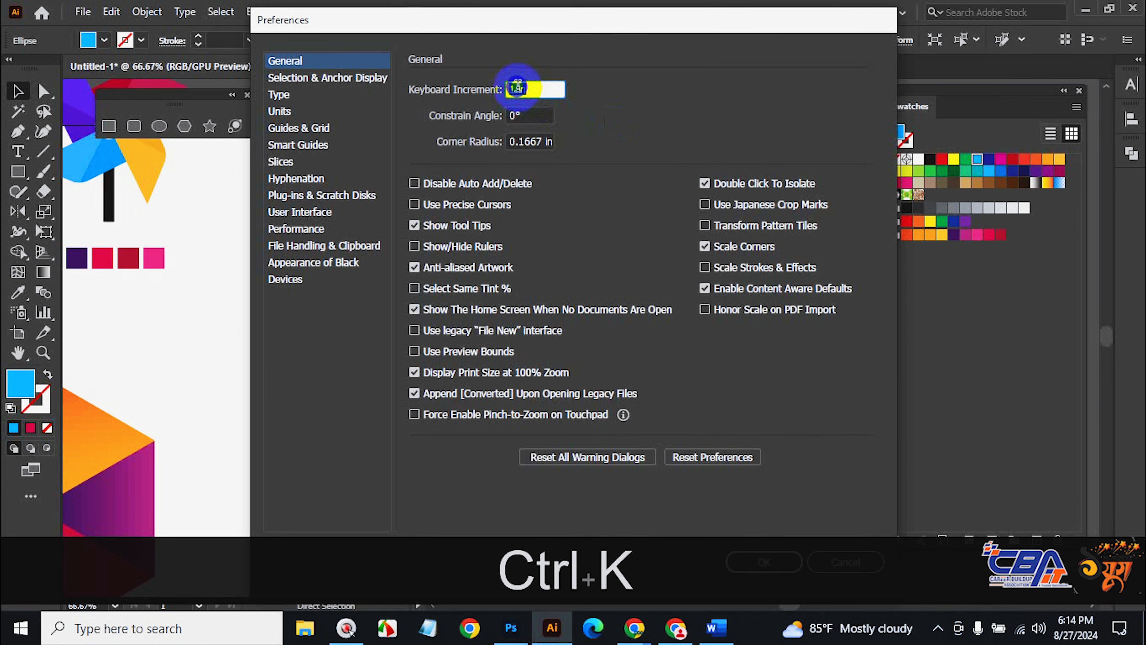
{"action": "left_click", "coordinate": [281, 111]}
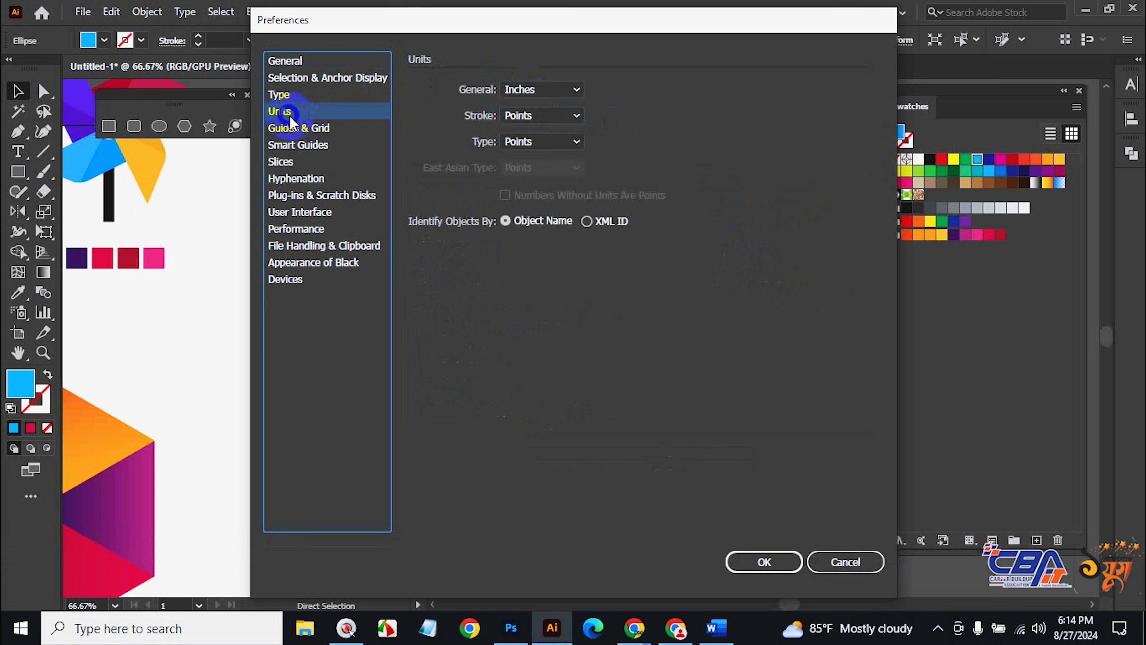
{"action": "left_click", "coordinate": [552, 93]}
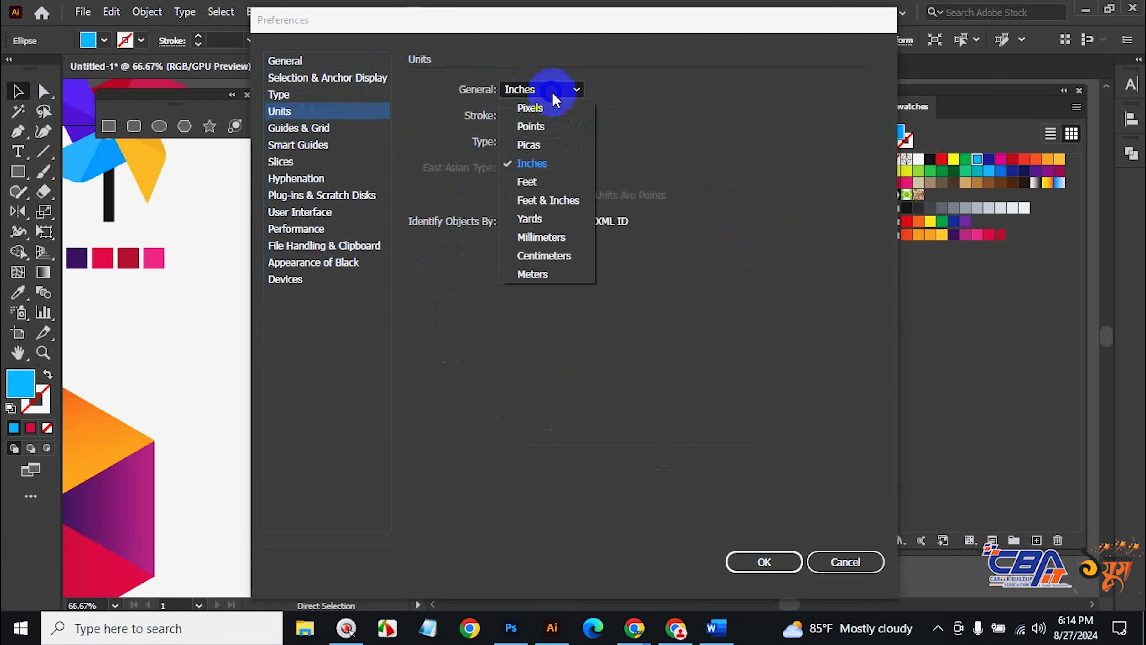
{"action": "left_click", "coordinate": [552, 94]}
{"action": "left_click", "coordinate": [300, 64]}
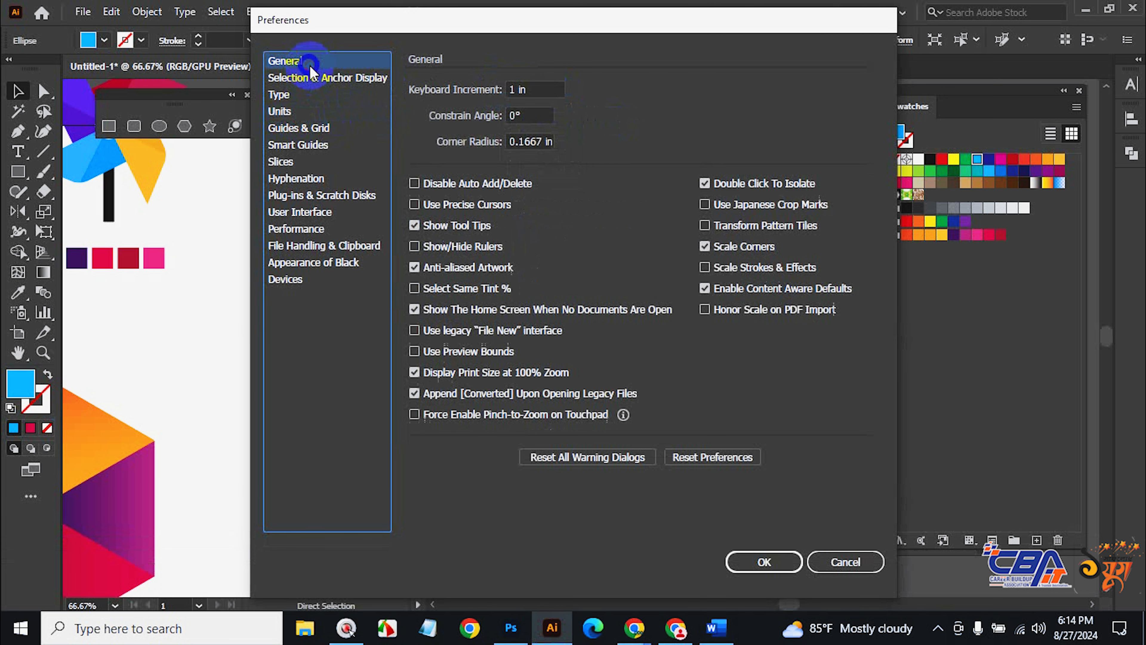
{"action": "left_click", "coordinate": [517, 90]}
{"action": "left_click_drag", "start_coordinate": [518, 89], "coordinate": [503, 92]}
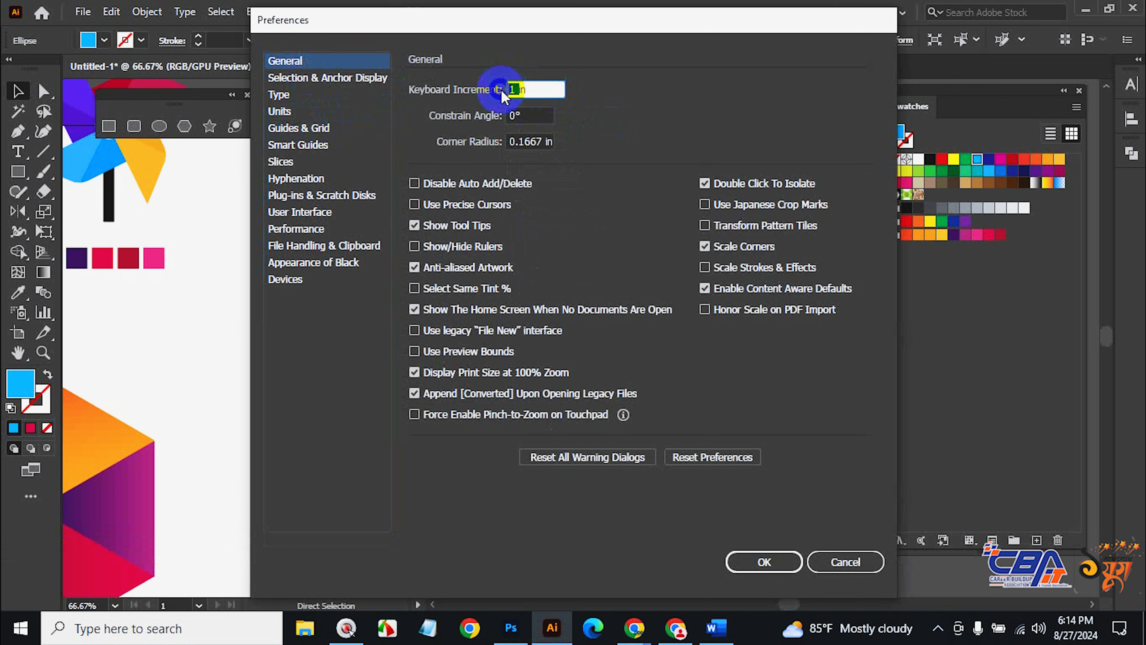
{"action": "type", "text": "0.01"}
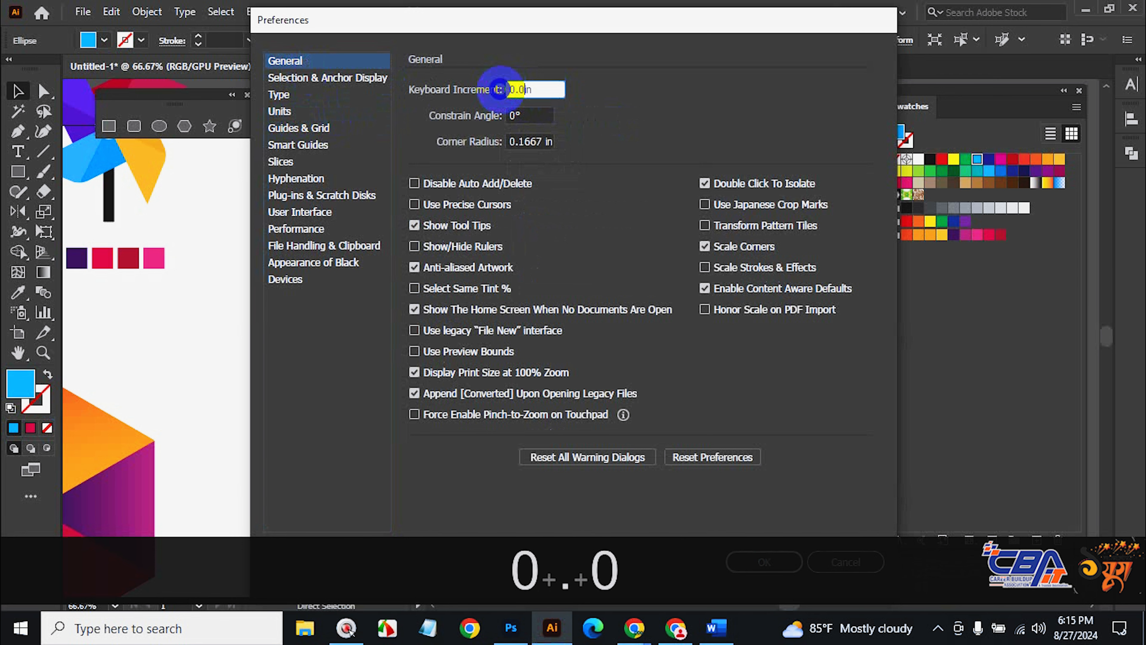
{"action": "type", "text": "39"}
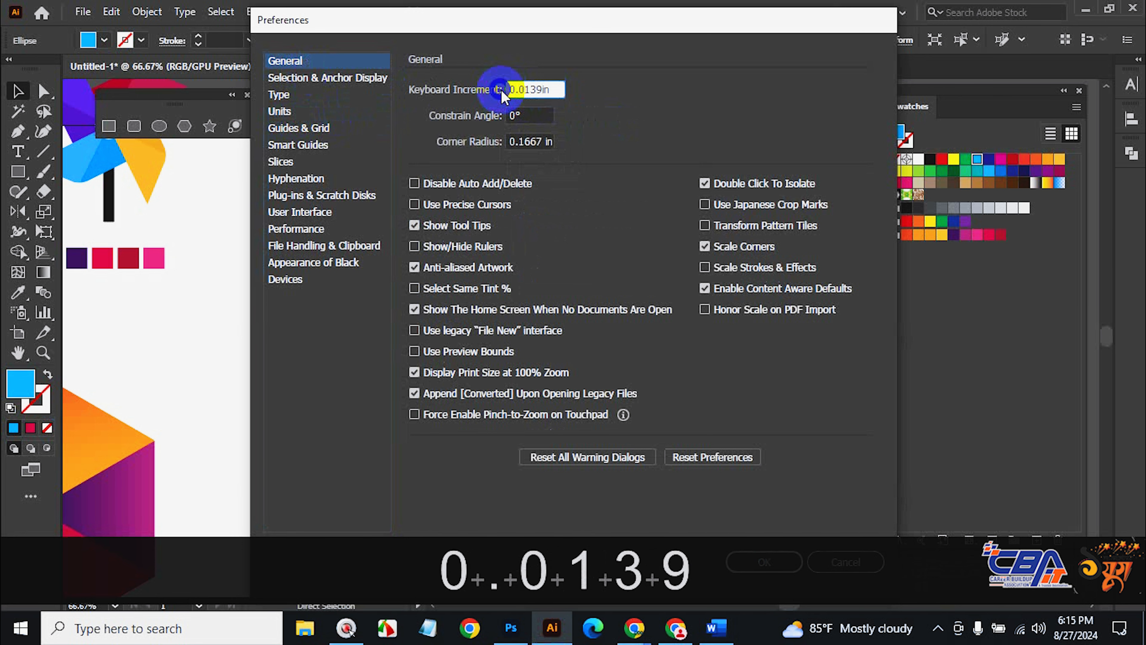
{"action": "key", "text": "Return"}
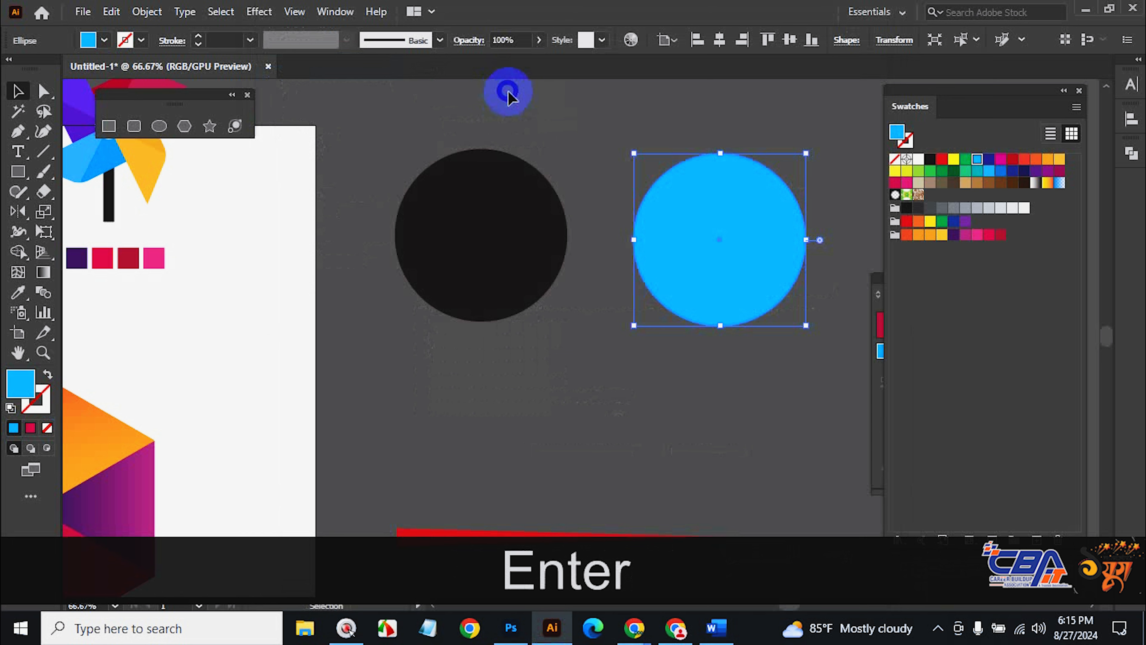
Nudge the blue circle slightly to the right with the 0.0139 in increment, and delete it.
{"action": "key", "text": "Right"}
{"action": "key", "text": "Right"}
{"action": "key", "text": "Right"}
{"action": "key", "text": "Right"}
{"action": "key", "text": "Right"}
{"action": "left_click_drag", "start_coordinate": [713, 241], "coordinate": [532, 290]}
{"action": "key", "text": "BackSpace"}
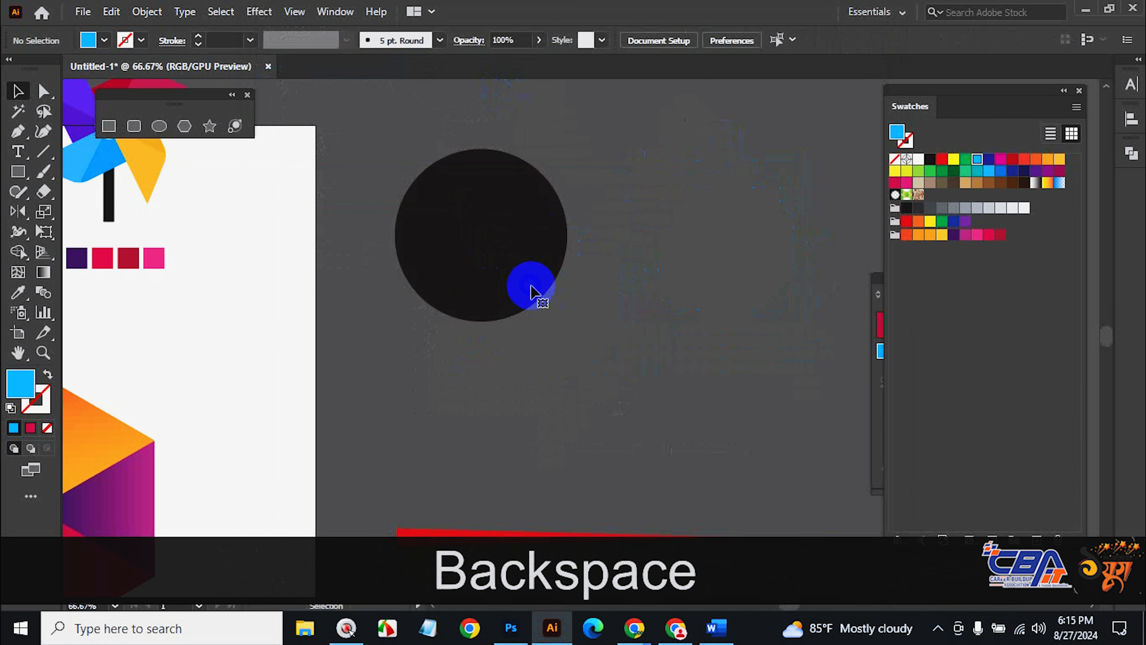
{"action": "left_click", "coordinate": [374, 316], "text": "ctrl+alt"}
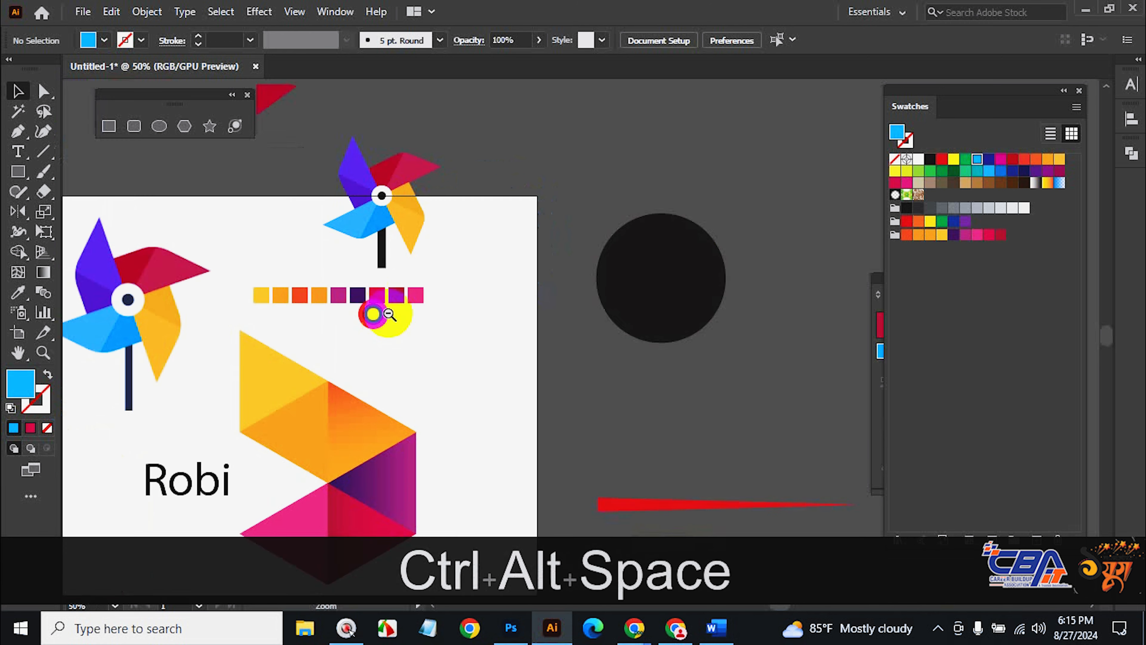
Unlock all locked objects, then select all the artwork and hide it to leave the artboard empty.
{"action": "left_click", "coordinate": [423, 324], "text": "ctrl+alt"}
{"action": "left_click", "coordinate": [505, 372], "text": "ctrl+alt"}
{"action": "left_click", "coordinate": [589, 400], "text": "ctrl+alt"}
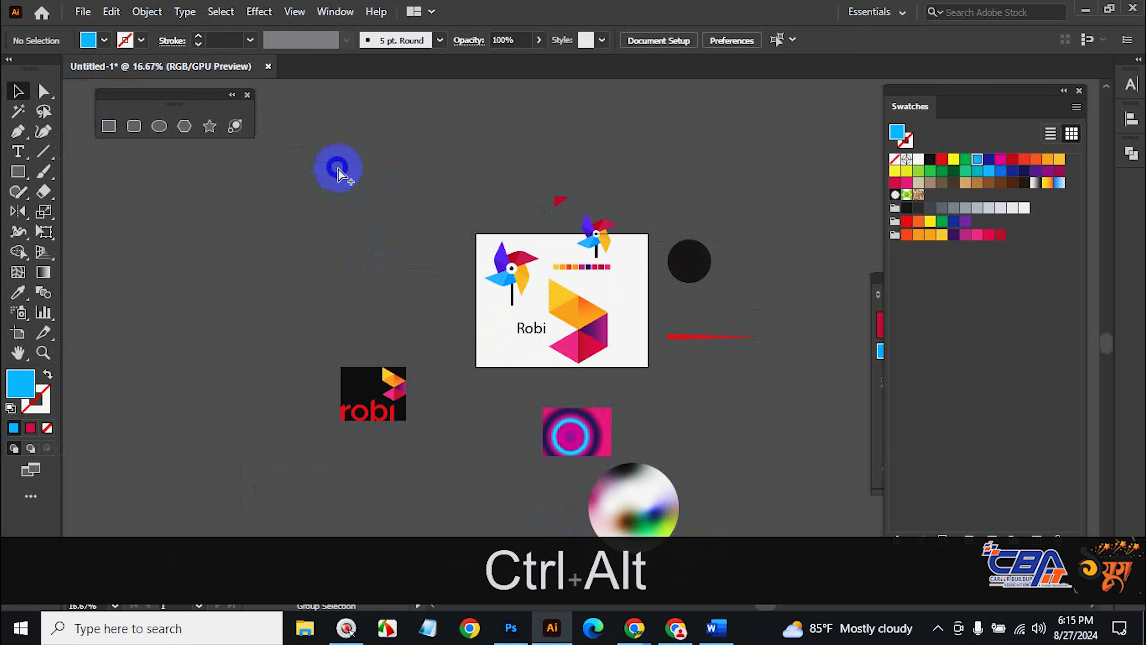
{"action": "key", "text": "ctrl+alt+2"}
{"action": "scroll", "coordinate": [388, 199], "scroll_direction": "down", "scroll_amount": 2}
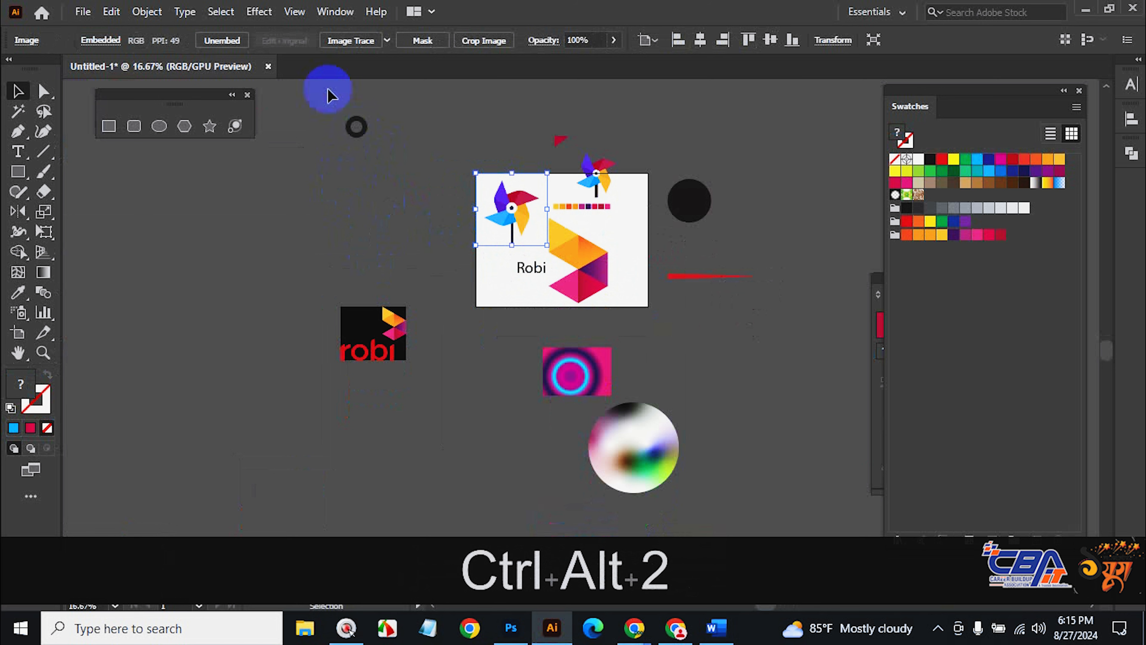
{"action": "key", "text": "ctrl+a"}
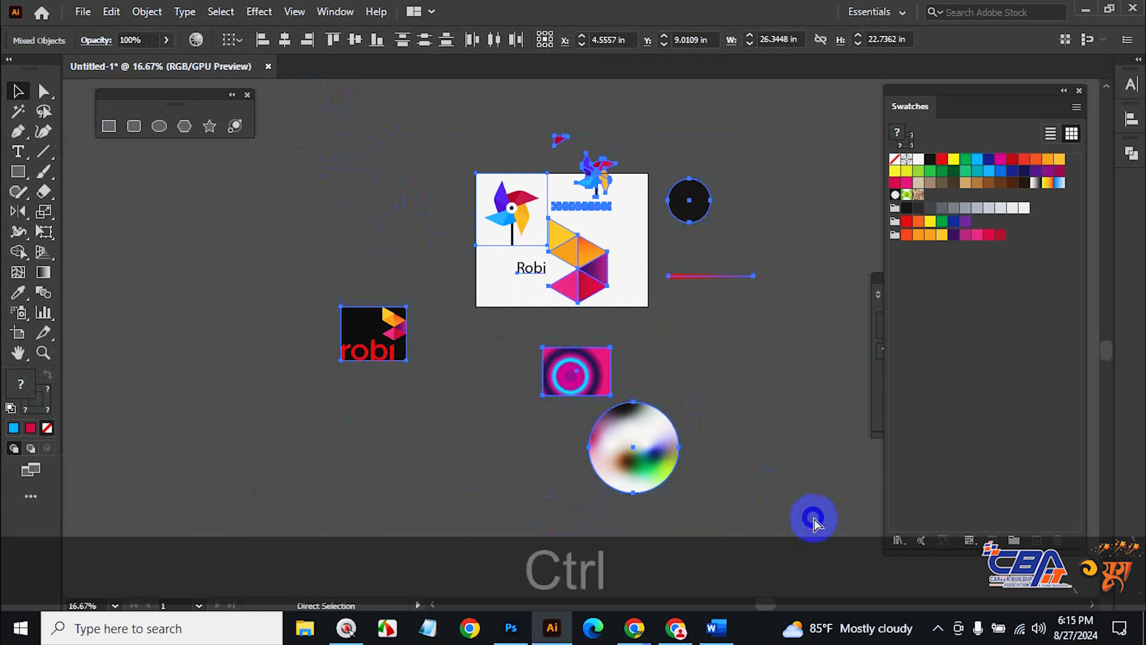
{"action": "key", "text": "ctrl+3"}
Close the floating Swatches and Gradient panels and dock the shape tools as a single column beside the toolbox.
{"action": "key", "text": "ctrl+space"}
{"action": "left_click", "coordinate": [579, 225], "text": "ctrl"}
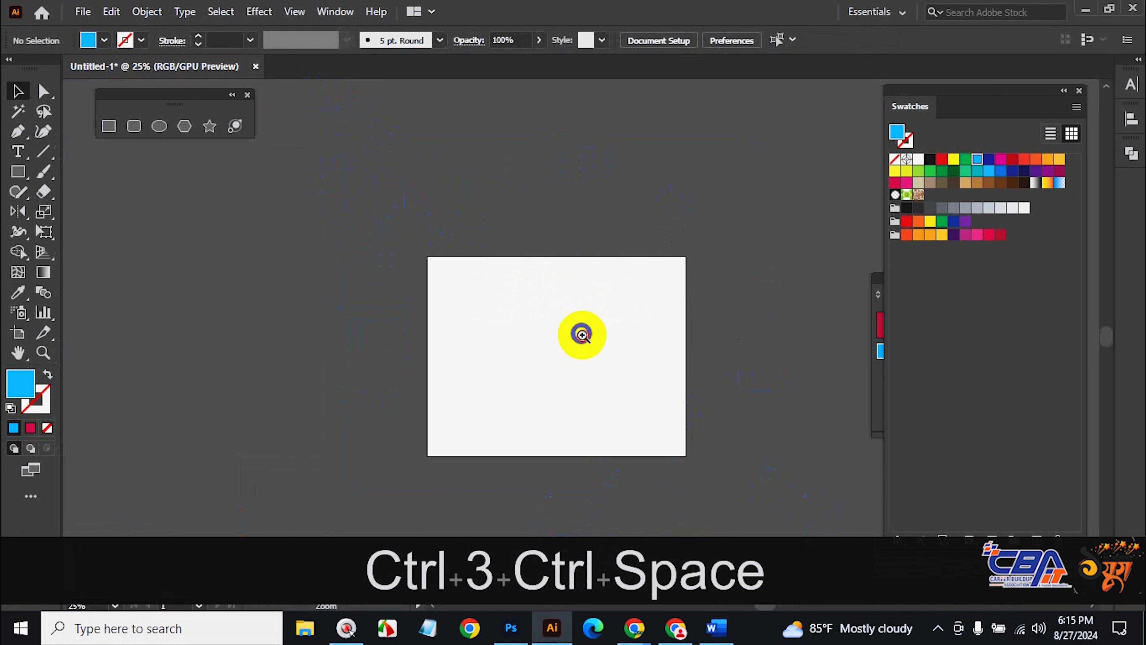
{"action": "left_click", "coordinate": [582, 333], "text": "ctrl"}
{"action": "left_click", "coordinate": [582, 333], "text": "ctrl"}
{"action": "left_click", "coordinate": [583, 334], "text": "ctrl"}
{"action": "left_click_drag", "start_coordinate": [576, 302], "coordinate": [553, 270]}
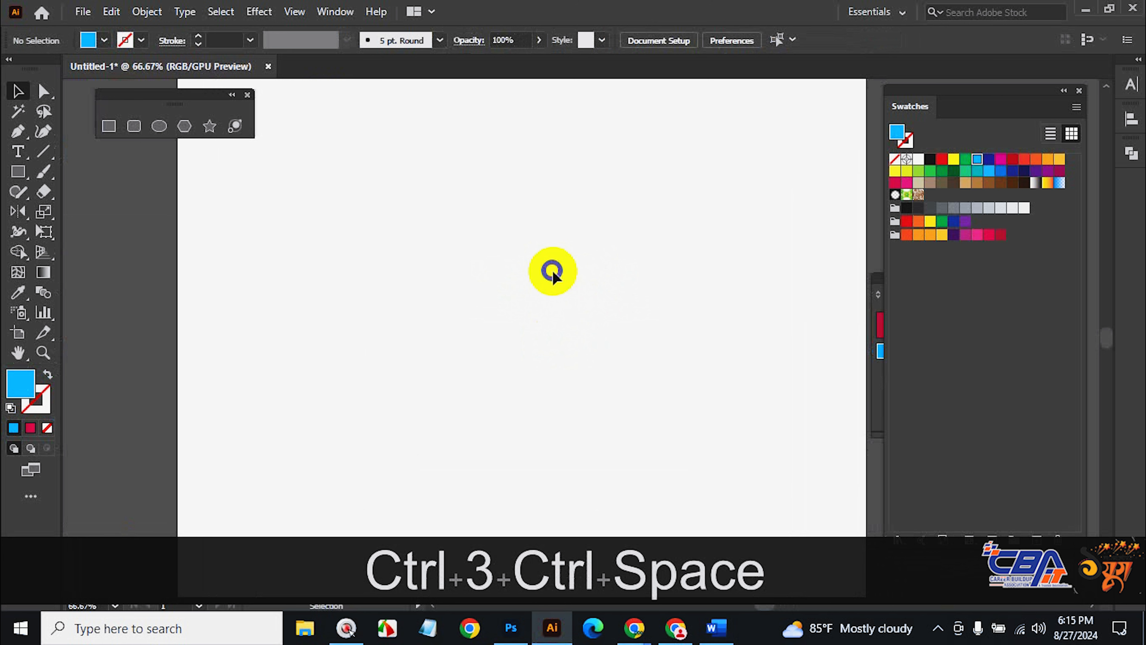
{"action": "left_click", "coordinate": [1076, 92]}
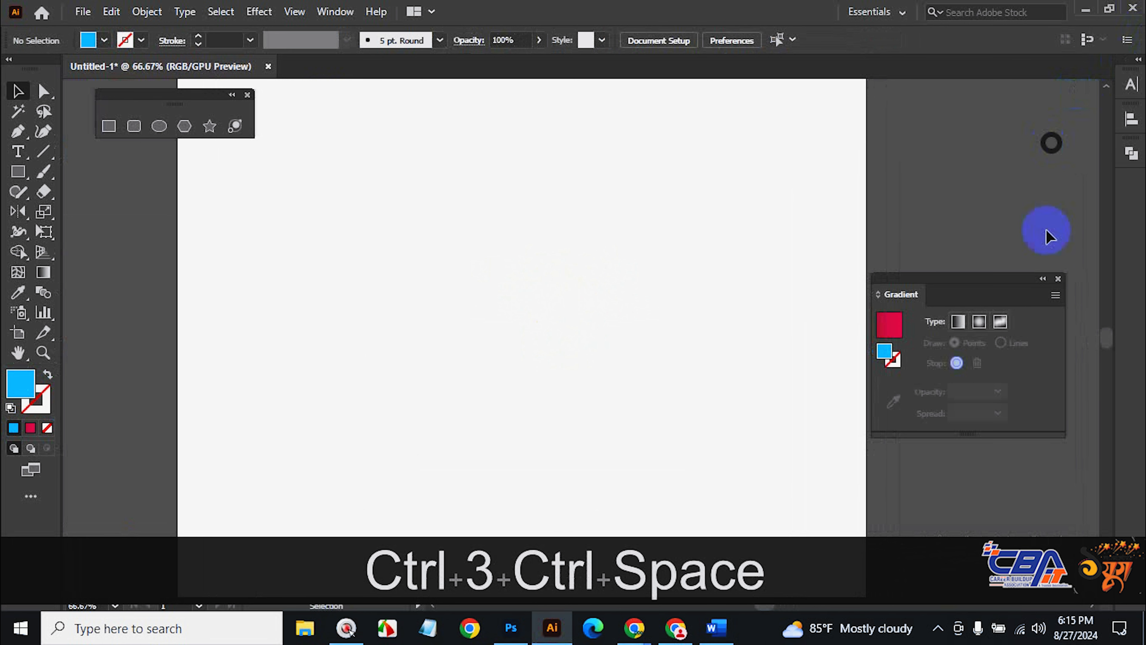
{"action": "left_click", "coordinate": [231, 94]}
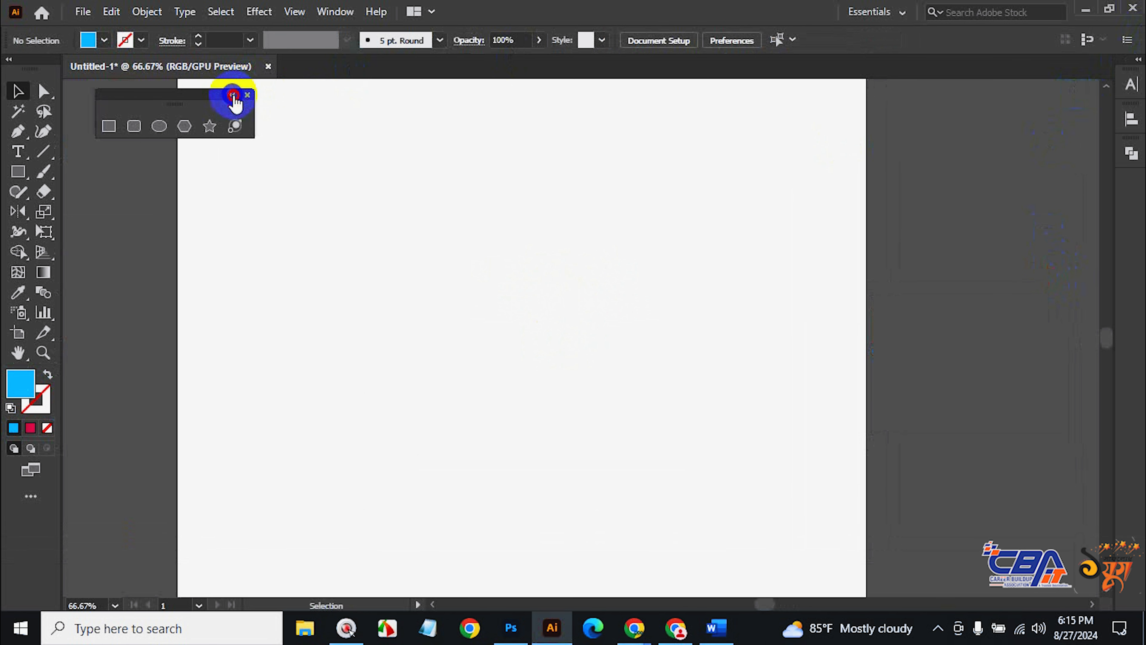
{"action": "left_click_drag", "start_coordinate": [114, 109], "coordinate": [72, 102]}
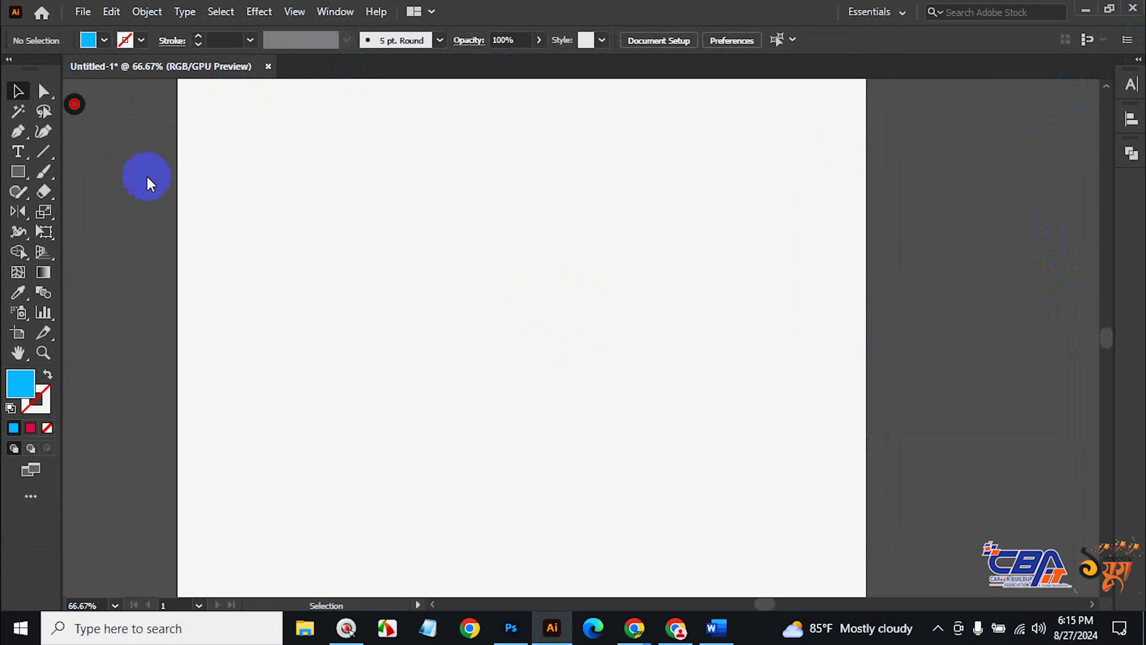
{"action": "key", "text": "space"}
{"action": "left_click_drag", "start_coordinate": [612, 297], "coordinate": [657, 328]}
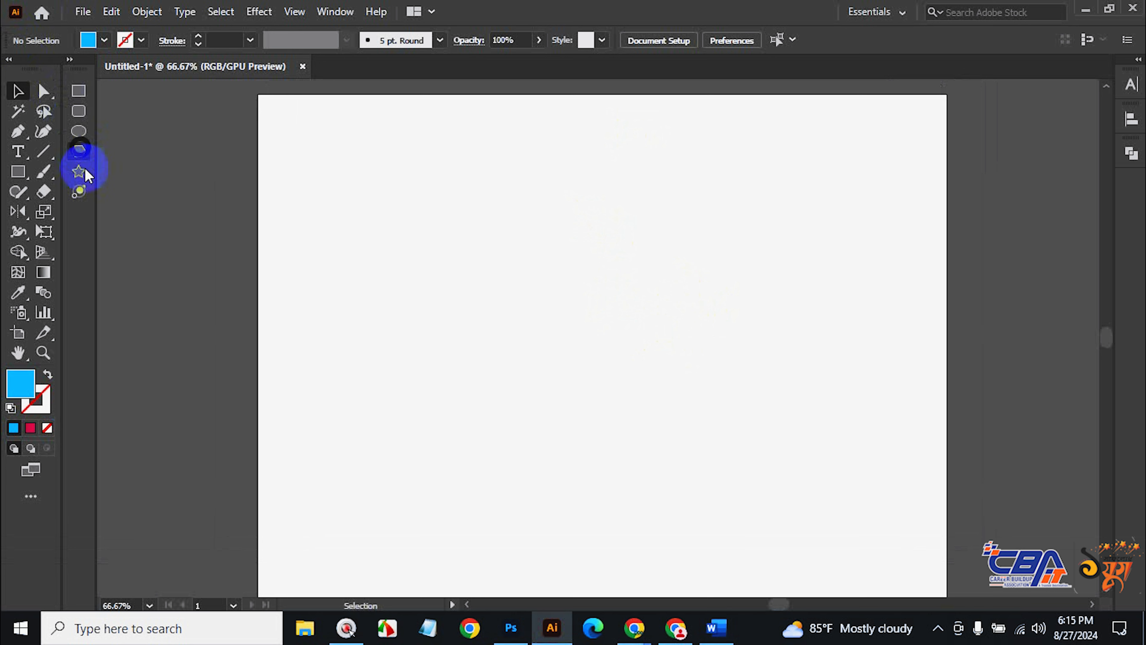
Draw a large upright five-pointed blue star and move it to the left part of the artboard.
{"action": "left_click", "coordinate": [83, 171]}
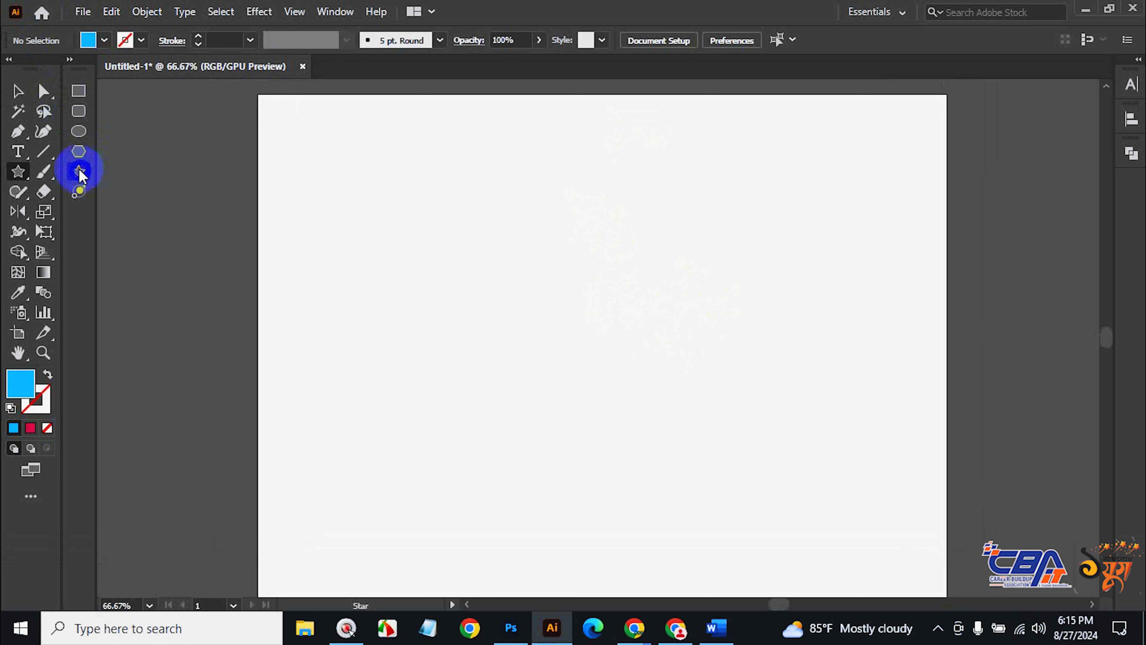
{"action": "left_click_drag", "start_coordinate": [541, 282], "coordinate": [625, 404]}
{"action": "mouse_move", "coordinate": [617, 389]}
{"action": "left_mouse_down"}
{"action": "mouse_move", "coordinate": [638, 412]}
{"action": "mouse_move", "coordinate": [652, 409]}
{"action": "left_mouse_up"}
{"action": "left_click", "coordinate": [17, 86]}
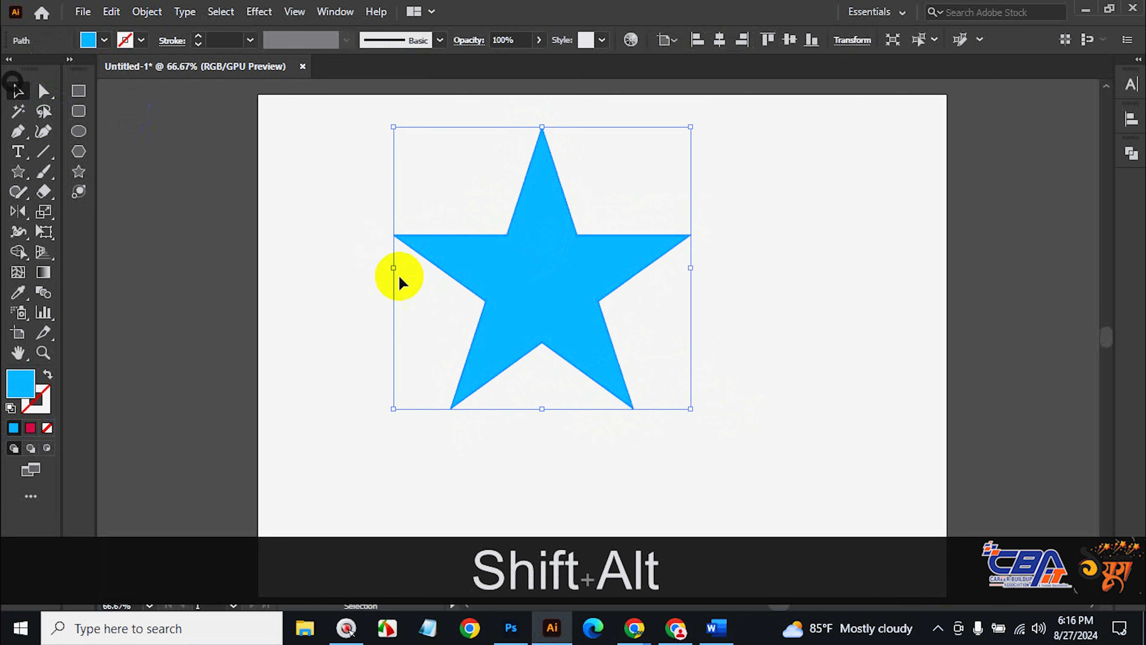
{"action": "left_click_drag", "start_coordinate": [530, 276], "coordinate": [451, 317]}
Draw a second, smaller and slightly tilted blue star in the upper right of the artboard.
{"action": "left_click", "coordinate": [79, 172]}
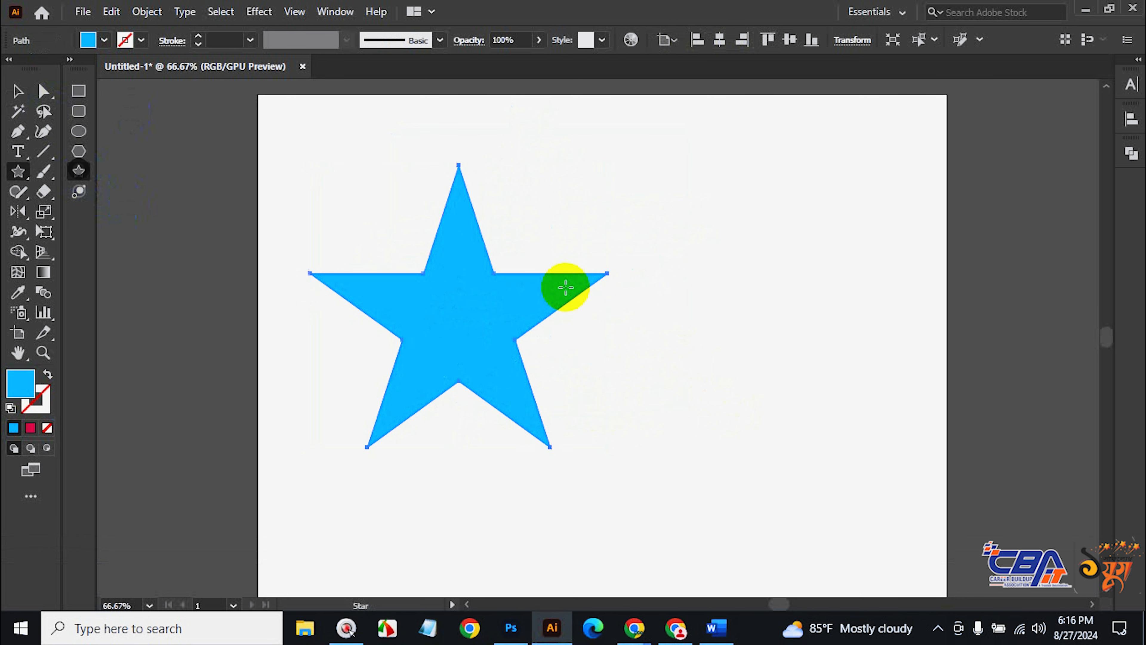
{"action": "left_click_drag", "start_coordinate": [727, 228], "coordinate": [801, 313]}
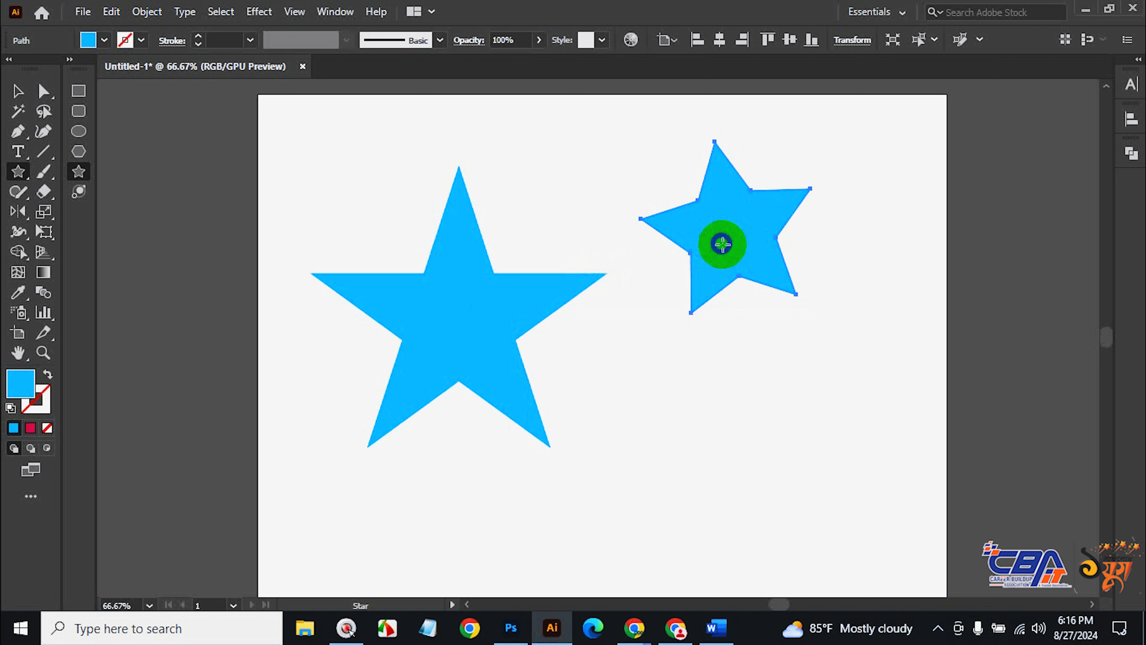
Check the Google Meet window in Chrome and return to Illustrator.
{"action": "left_click", "coordinate": [635, 630]}
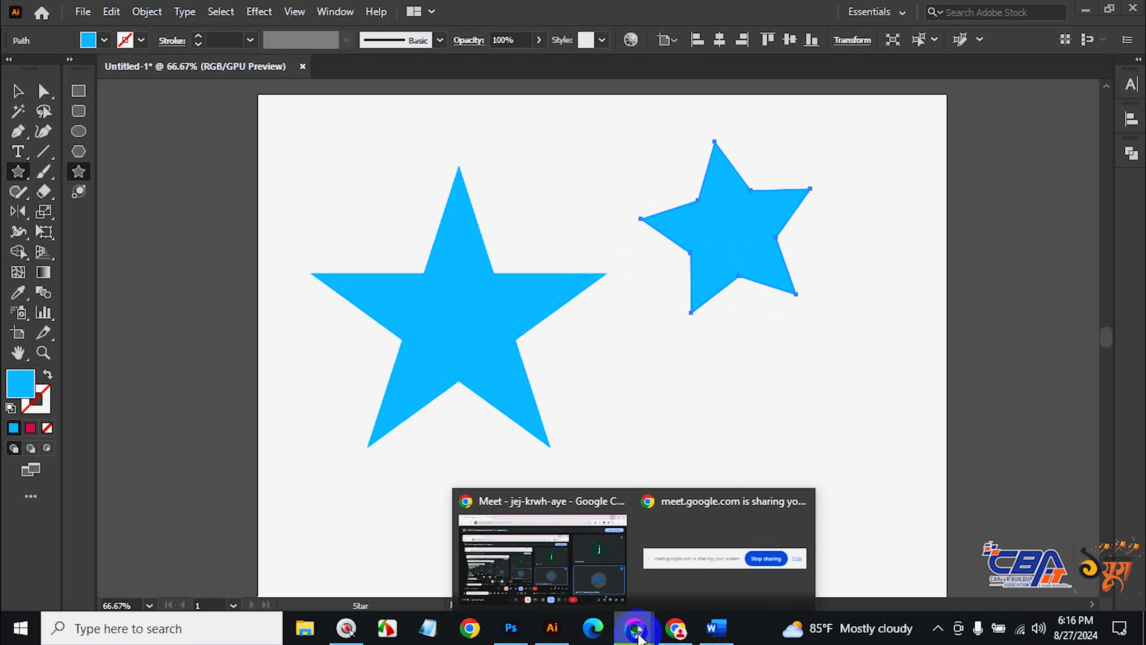
{"action": "left_click", "coordinate": [580, 576]}
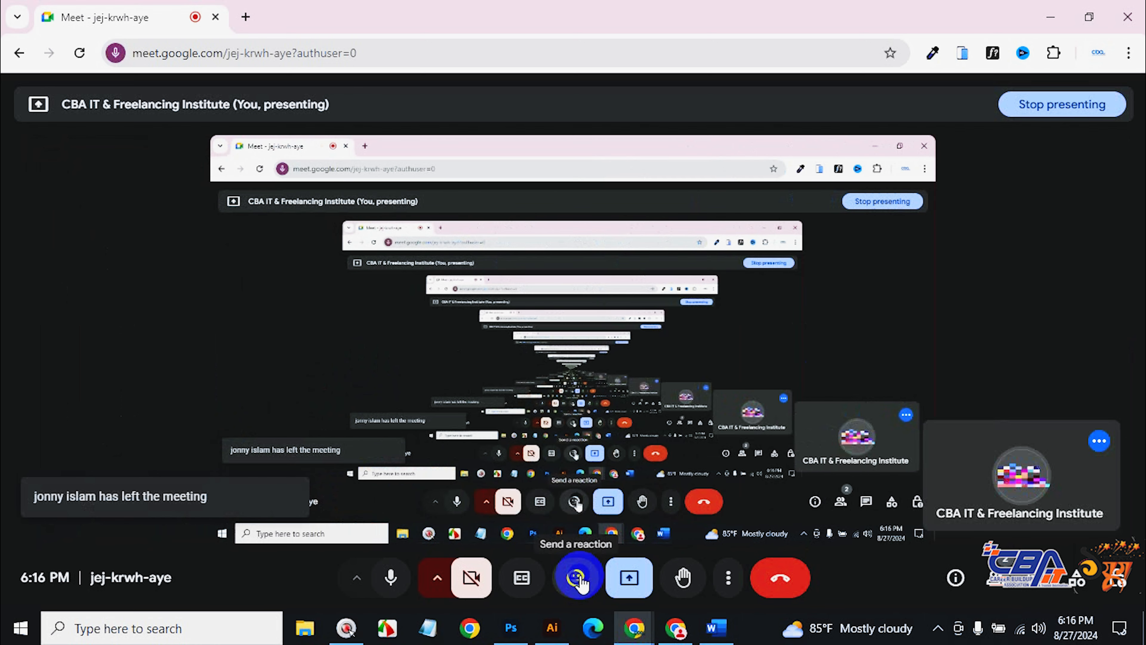
{"action": "left_click", "coordinate": [1055, 17]}
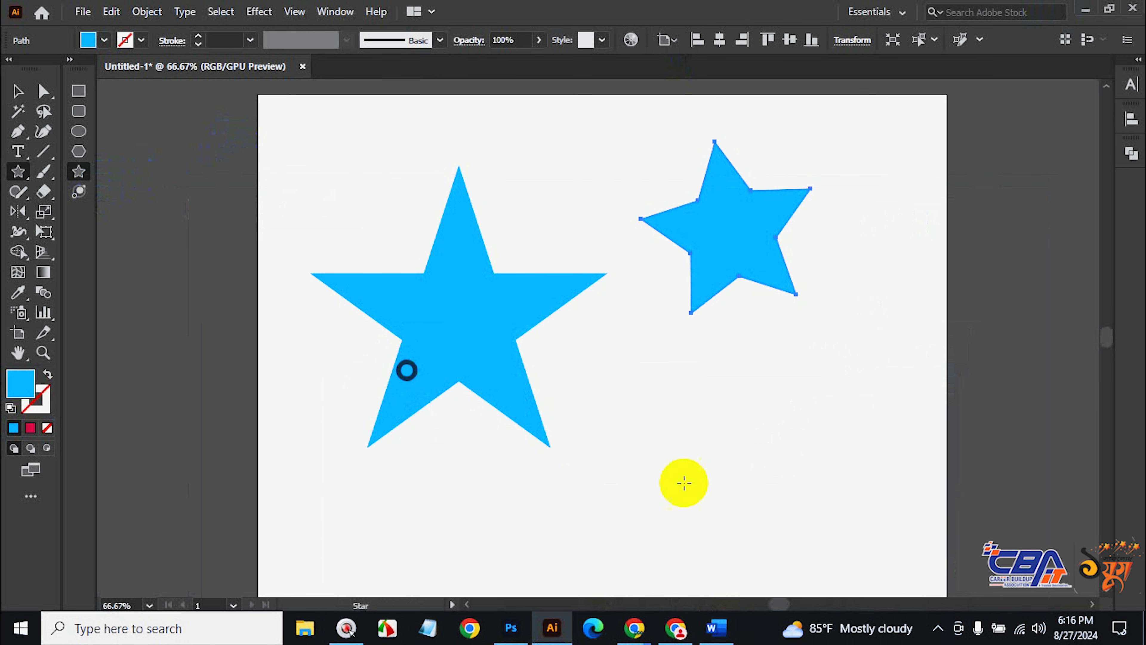
Draw a small upright star from its centre below the tilted star, and delete it again.
{"action": "key", "text": "alt"}
{"action": "mouse_move", "coordinate": [702, 444]}
{"action": "left_mouse_down"}
{"action": "mouse_move", "coordinate": [770, 509]}
{"action": "mouse_move", "coordinate": [731, 458]}
{"action": "mouse_move", "coordinate": [834, 535]}
{"action": "mouse_move", "coordinate": [696, 530]}
{"action": "mouse_move", "coordinate": [683, 502]}
{"action": "mouse_move", "coordinate": [716, 527]}
{"action": "mouse_move", "coordinate": [694, 453]}
{"action": "mouse_move", "coordinate": [760, 530]}
{"action": "mouse_move", "coordinate": [760, 463]}
{"action": "mouse_move", "coordinate": [773, 442]}
{"action": "left_mouse_up"}
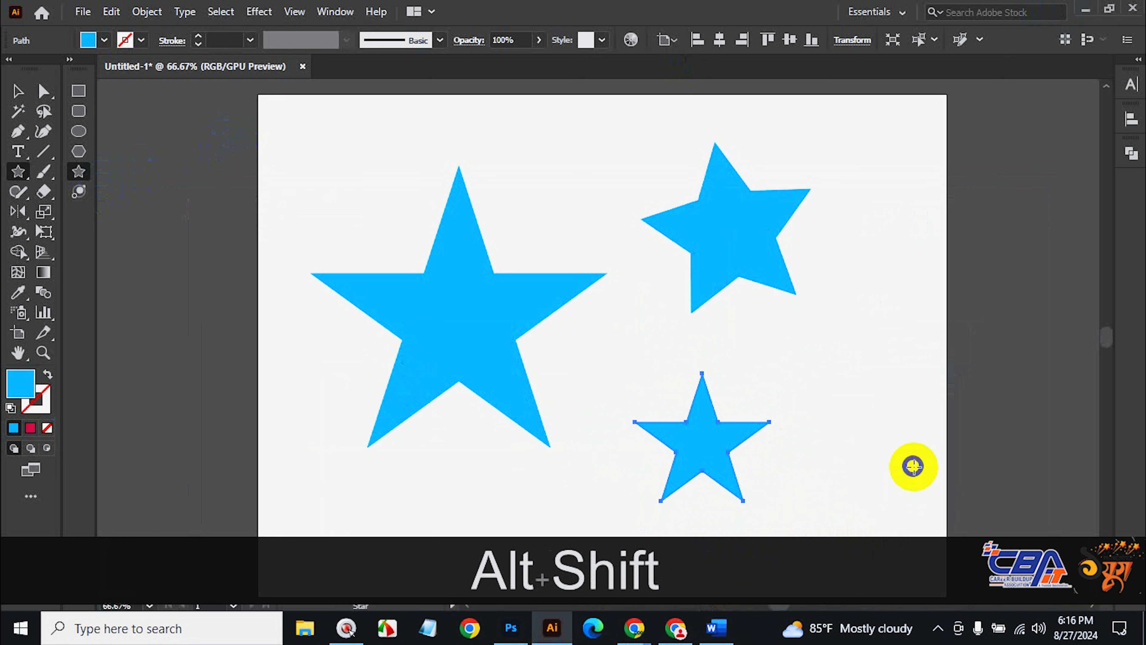
{"action": "key", "text": "BackSpace"}
Delete the tilted star and move the large blue star to the middle of the artboard.
{"action": "left_click", "coordinate": [4, 92]}
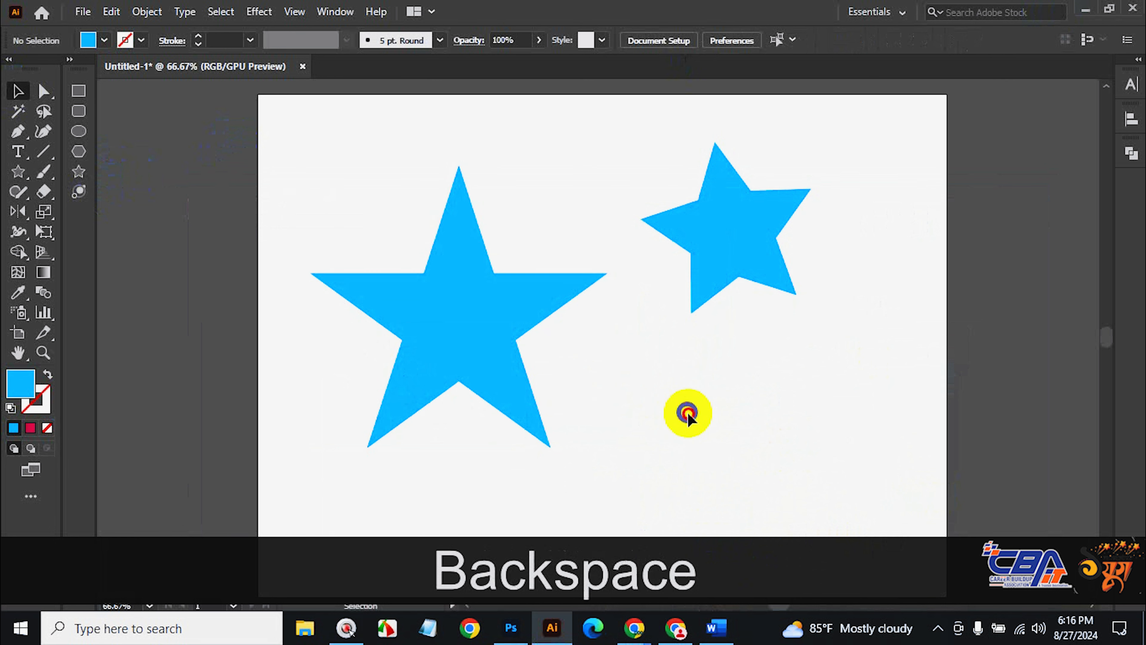
{"action": "left_click_drag", "start_coordinate": [467, 331], "coordinate": [462, 290]}
{"action": "left_click_drag", "start_coordinate": [721, 262], "coordinate": [851, 249]}
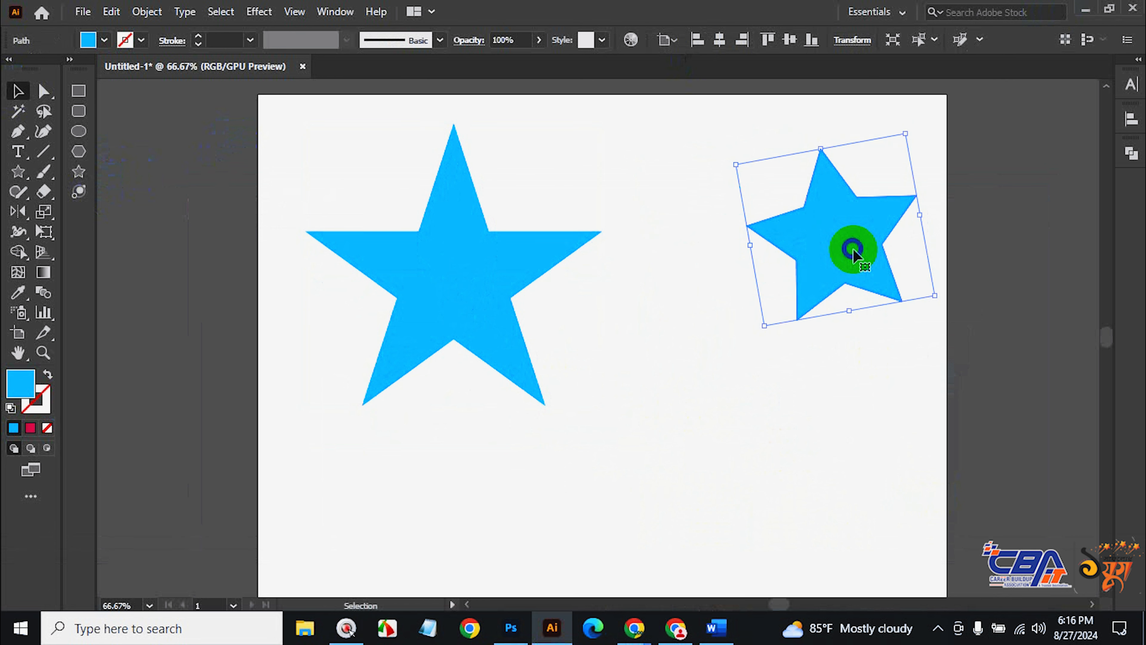
{"action": "key", "text": "BackSpace"}
{"action": "left_click_drag", "start_coordinate": [438, 298], "coordinate": [607, 338]}
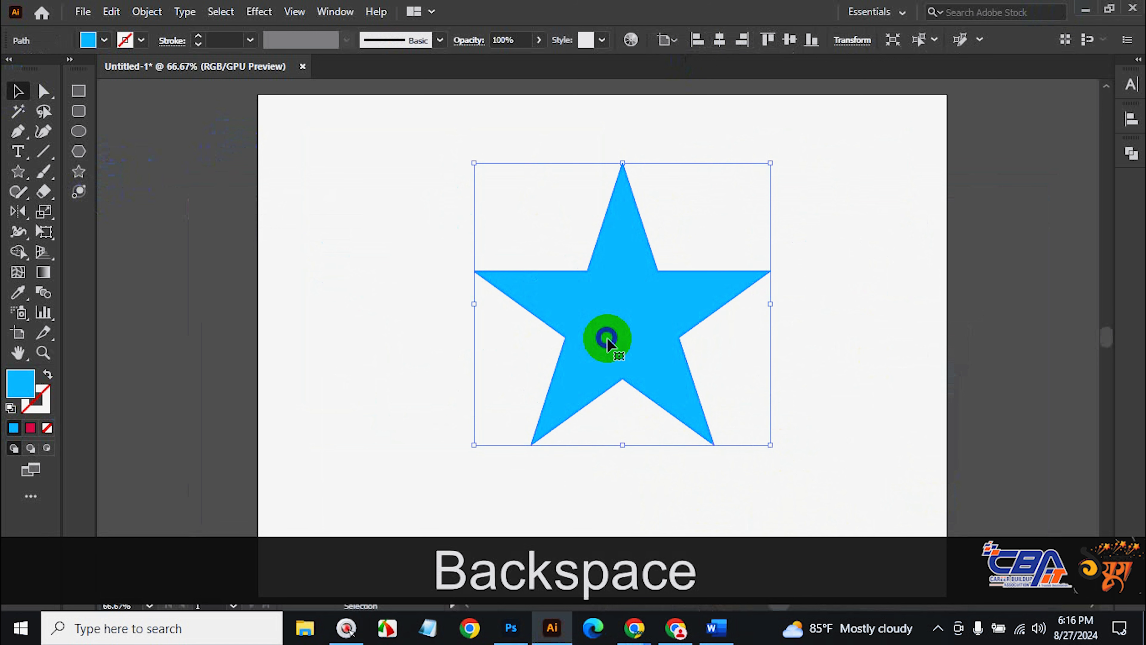
Paste a copy of the blue star directly in front of it and fill the copy with a medium green.
{"action": "key", "text": "ctrl+c"}
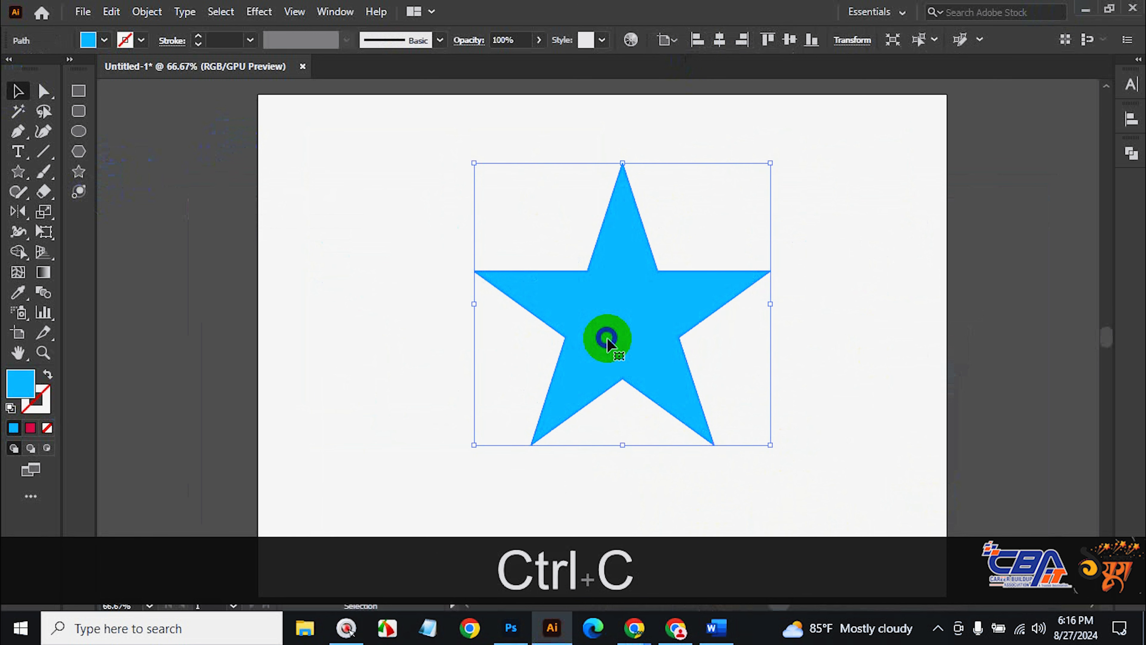
{"action": "key", "text": "ctrl+f"}
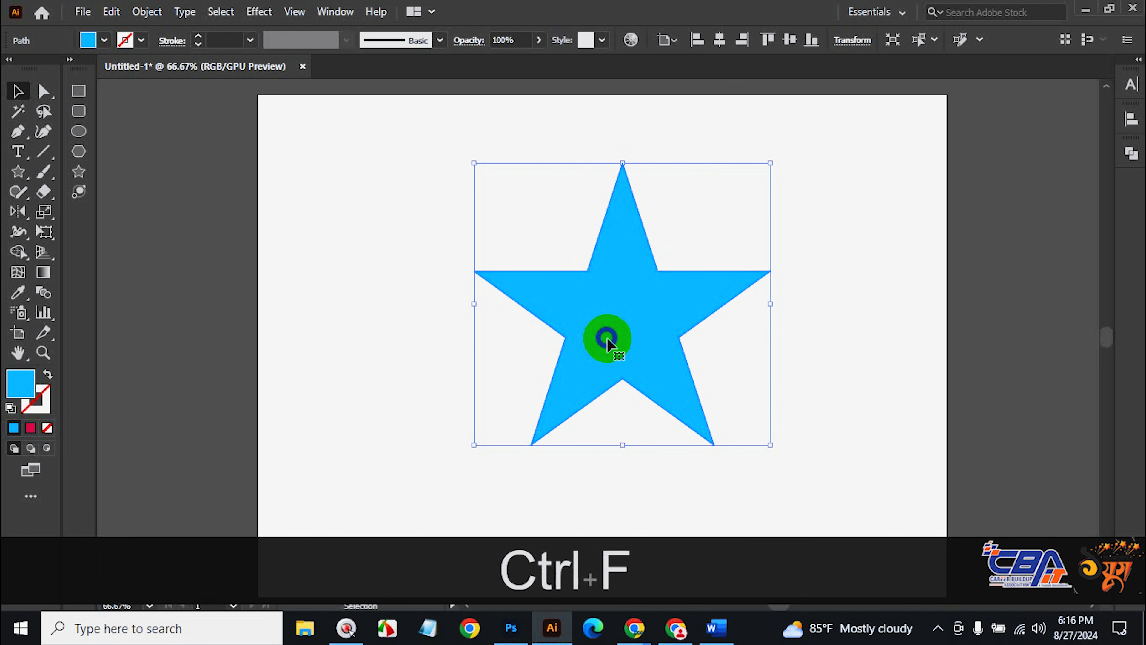
{"action": "double_click", "coordinate": [25, 382]}
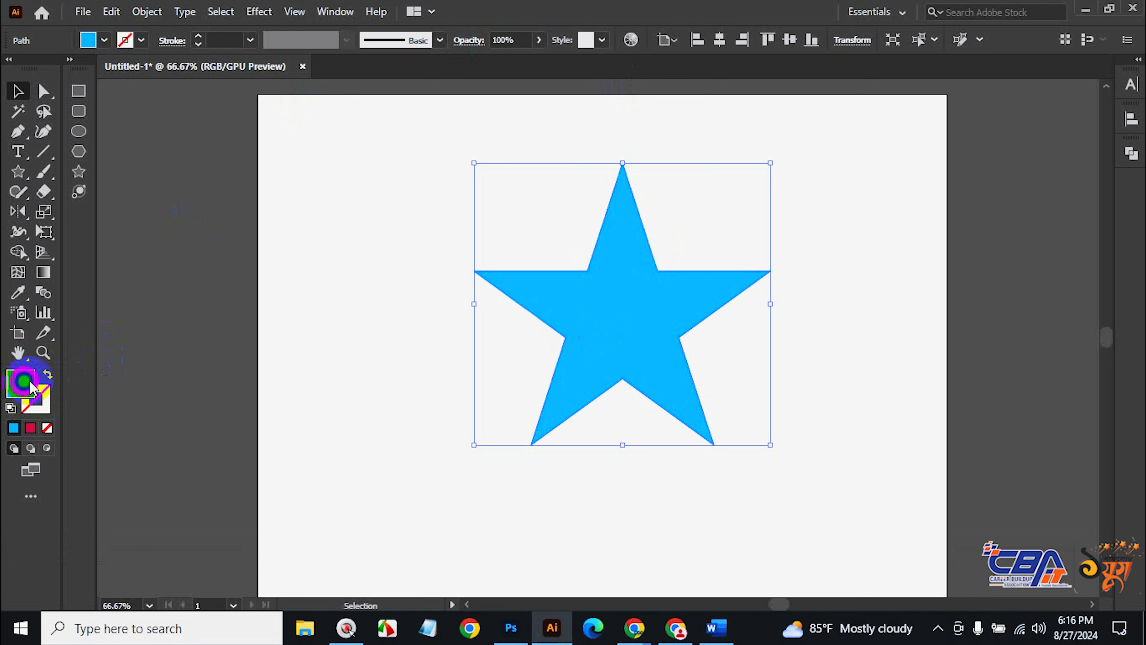
{"action": "left_click", "coordinate": [783, 307]}
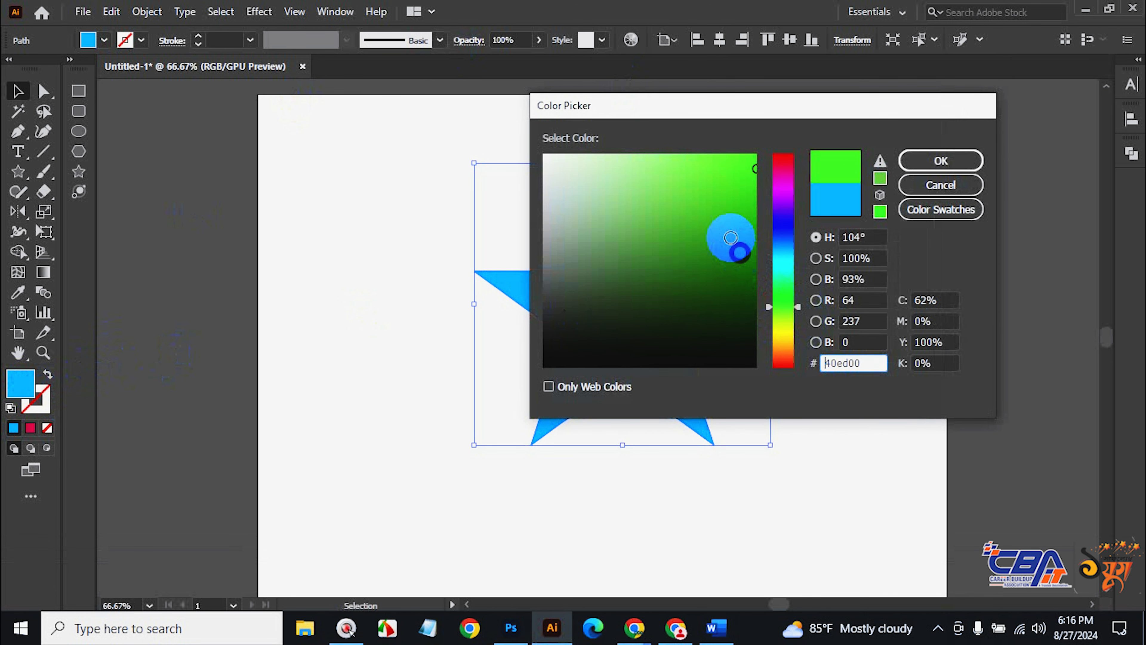
{"action": "left_click", "coordinate": [731, 238]}
{"action": "left_click", "coordinate": [960, 161]}
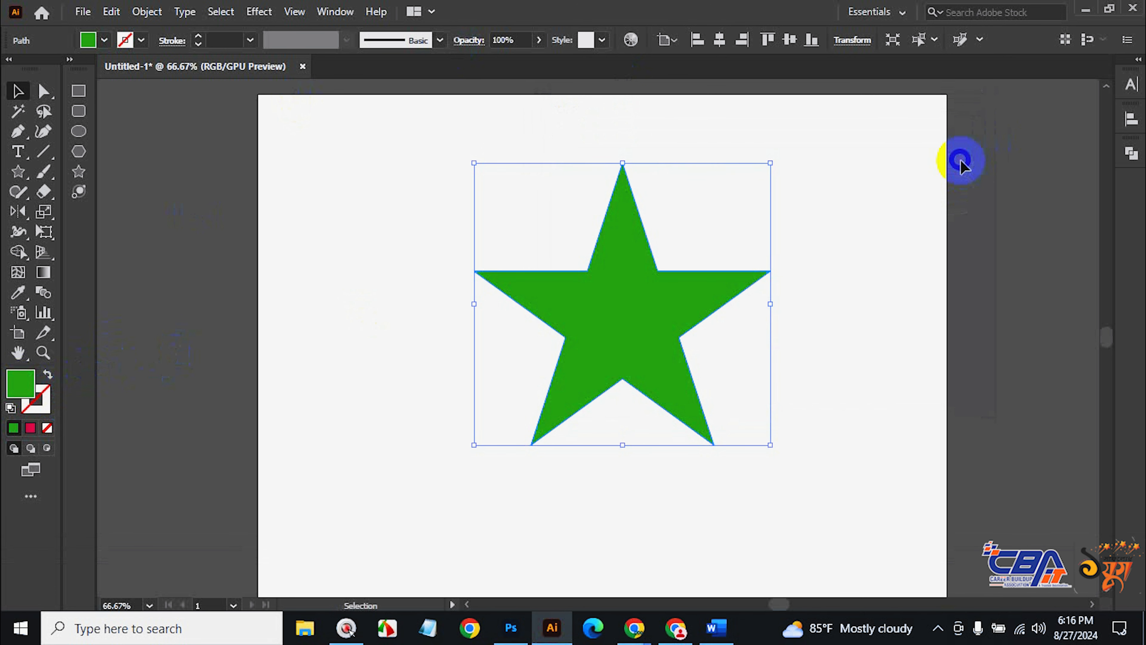
Scale the green star down proportionally about its centre to slightly over half the blue star's size.
{"action": "left_click_drag", "start_coordinate": [769, 162], "coordinate": [705, 213]}
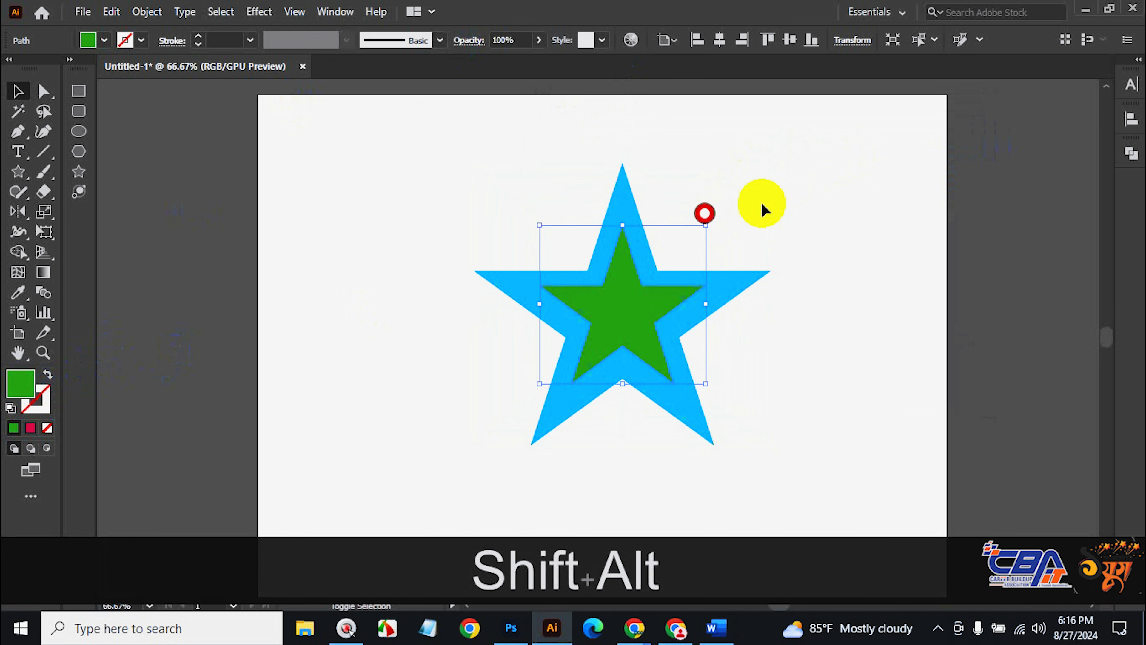
{"action": "left_click", "coordinate": [821, 197]}
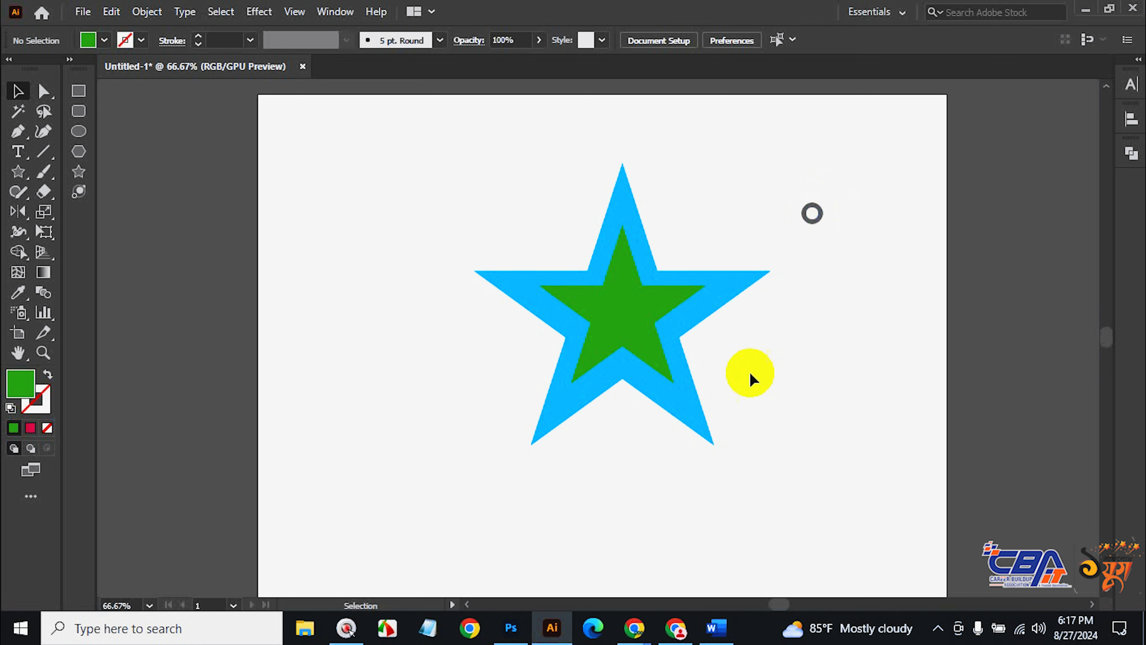
Select both stars and move them together to the left edge of the artboard, leaving the right side free.
{"action": "key", "text": "ctrl+space"}
{"action": "left_click", "coordinate": [655, 361]}
{"action": "left_click", "coordinate": [596, 289]}
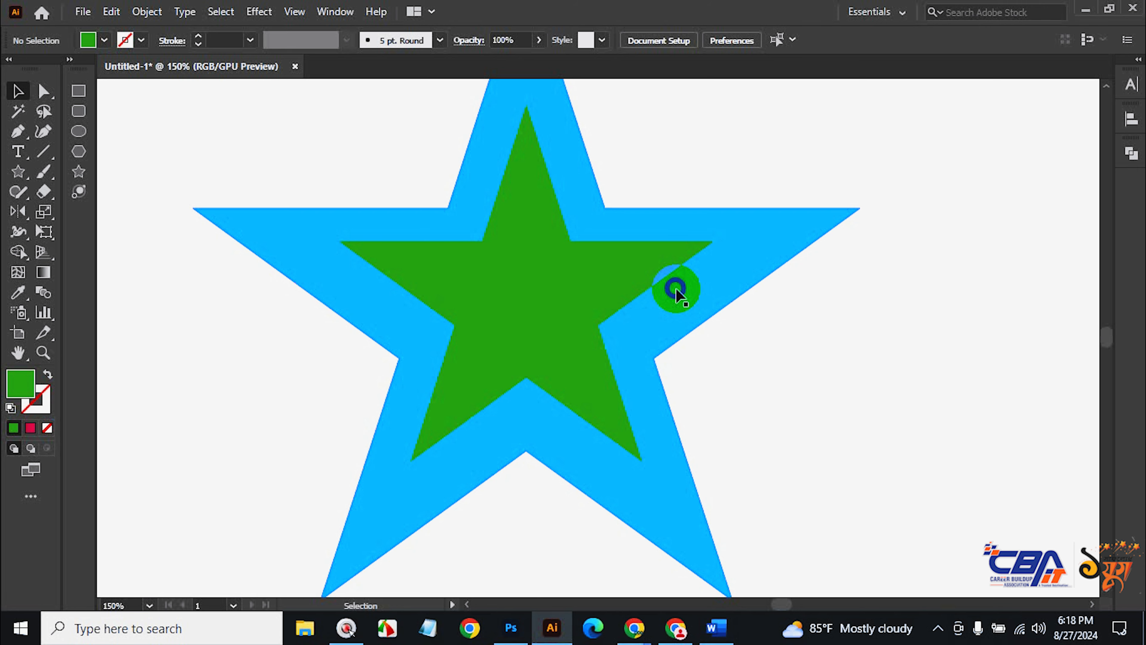
{"action": "key", "text": "ctrl+alt+space"}
{"action": "left_click", "coordinate": [745, 322]}
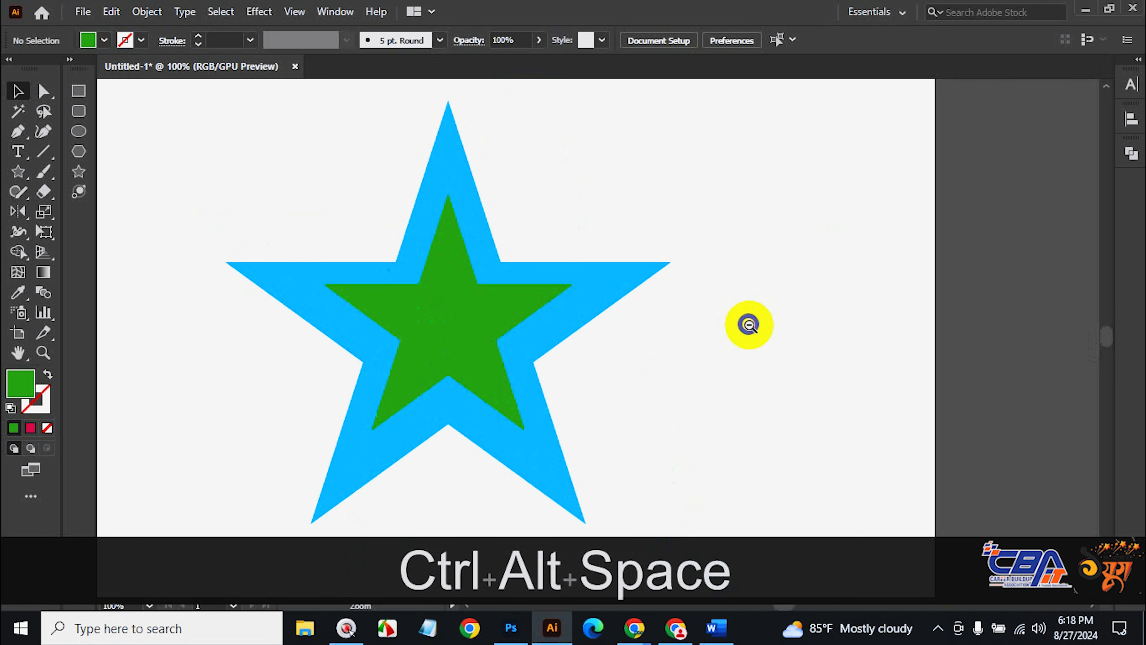
{"action": "left_click", "coordinate": [744, 322]}
{"action": "left_click_drag", "start_coordinate": [614, 405], "coordinate": [762, 316]}
{"action": "left_click_drag", "start_coordinate": [529, 230], "coordinate": [306, 240]}
{"action": "left_click", "coordinate": [761, 343]}
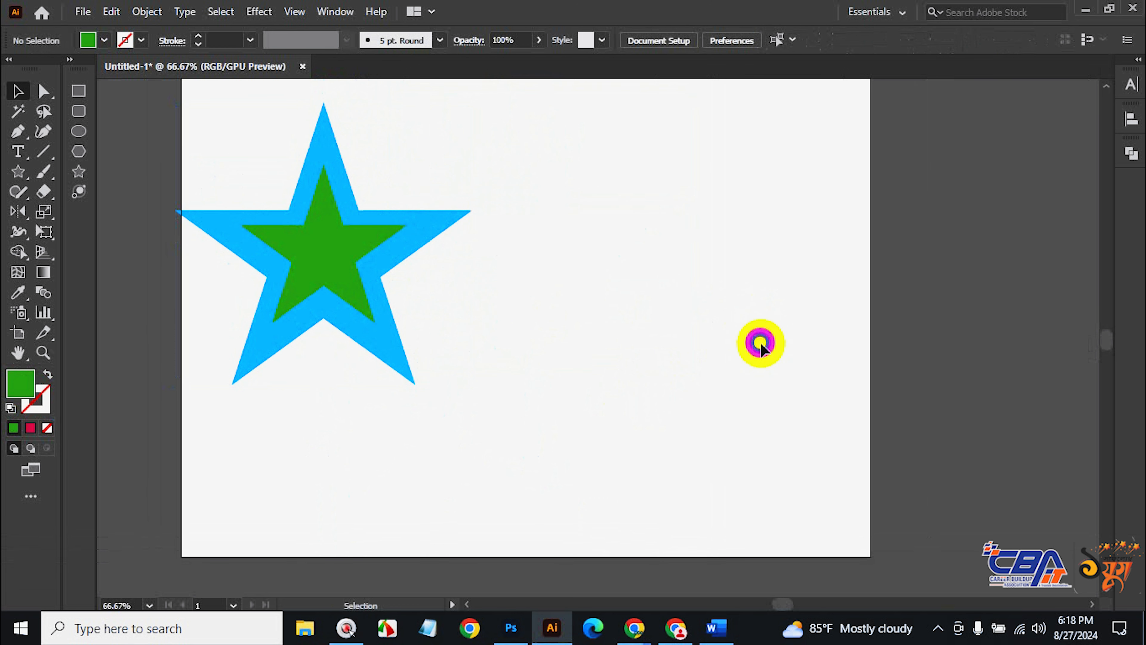
{"action": "left_click", "coordinate": [17, 134]}
{"action": "left_click", "coordinate": [16, 135]}
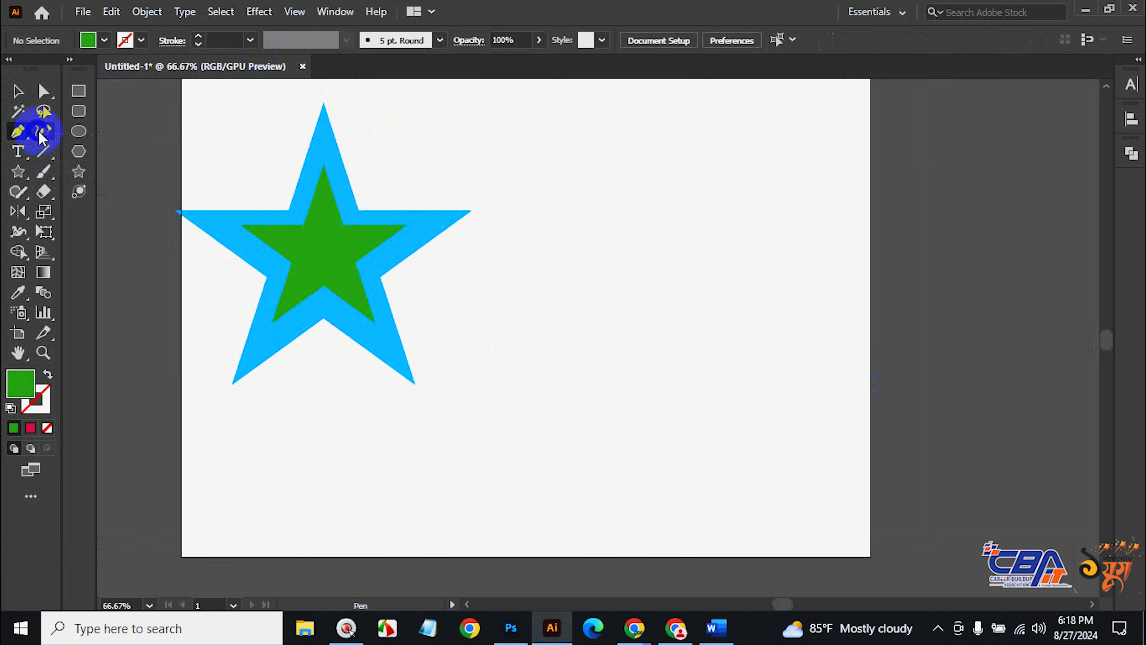
{"action": "left_click", "coordinate": [43, 112]}
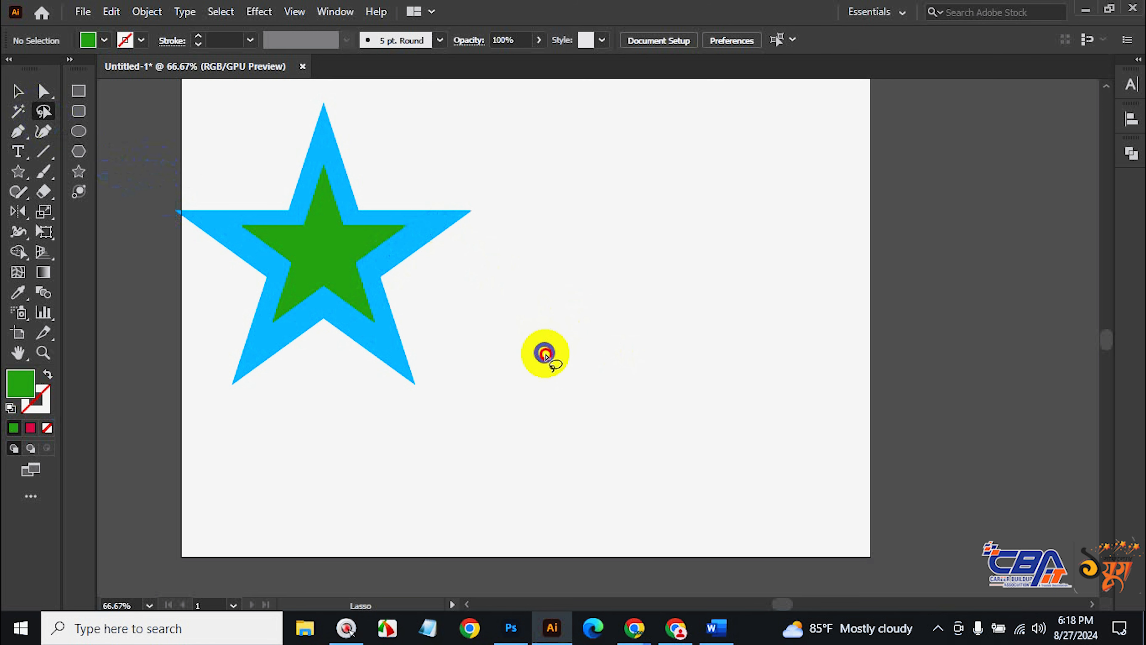
{"action": "mouse_move", "coordinate": [545, 355]}
{"action": "left_mouse_down"}
{"action": "mouse_move", "coordinate": [545, 244]}
{"action": "mouse_move", "coordinate": [550, 233]}
{"action": "mouse_move", "coordinate": [562, 251]}
{"action": "mouse_move", "coordinate": [606, 141]}
{"action": "mouse_move", "coordinate": [688, 198]}
{"action": "mouse_move", "coordinate": [738, 181]}
{"action": "mouse_move", "coordinate": [776, 134]}
{"action": "mouse_move", "coordinate": [832, 180]}
{"action": "mouse_move", "coordinate": [836, 153]}
{"action": "mouse_move", "coordinate": [869, 390]}
{"action": "mouse_move", "coordinate": [524, 384]}
{"action": "mouse_move", "coordinate": [545, 366]}
{"action": "left_mouse_up"}
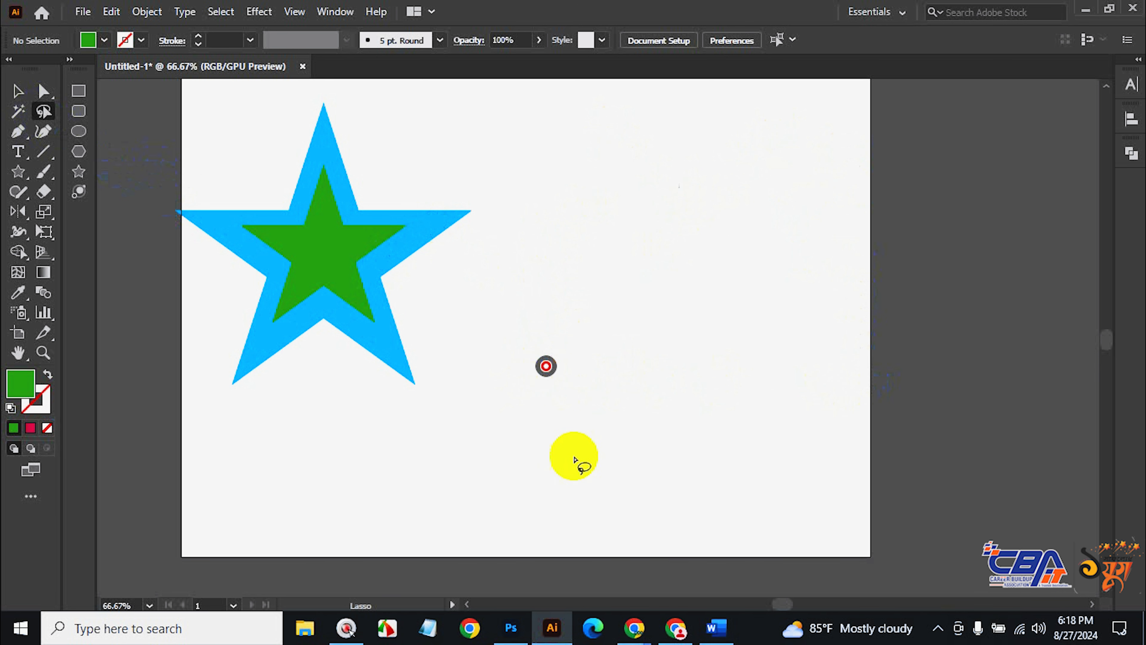
{"action": "left_click", "coordinate": [18, 92]}
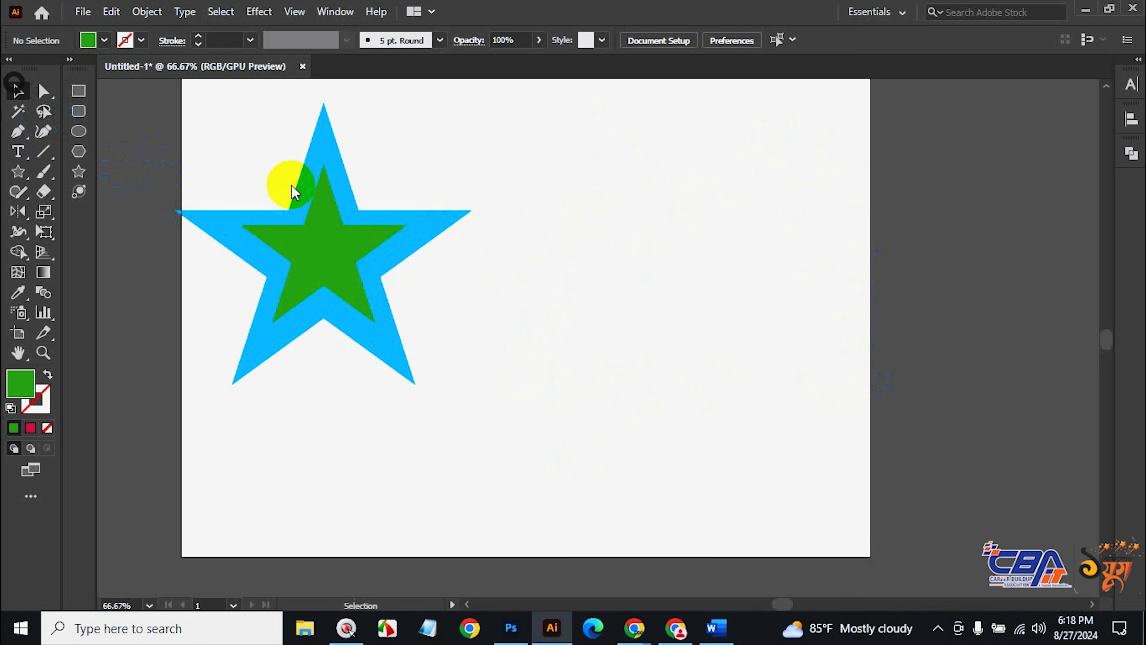
{"action": "left_click_drag", "start_coordinate": [559, 159], "coordinate": [769, 440]}
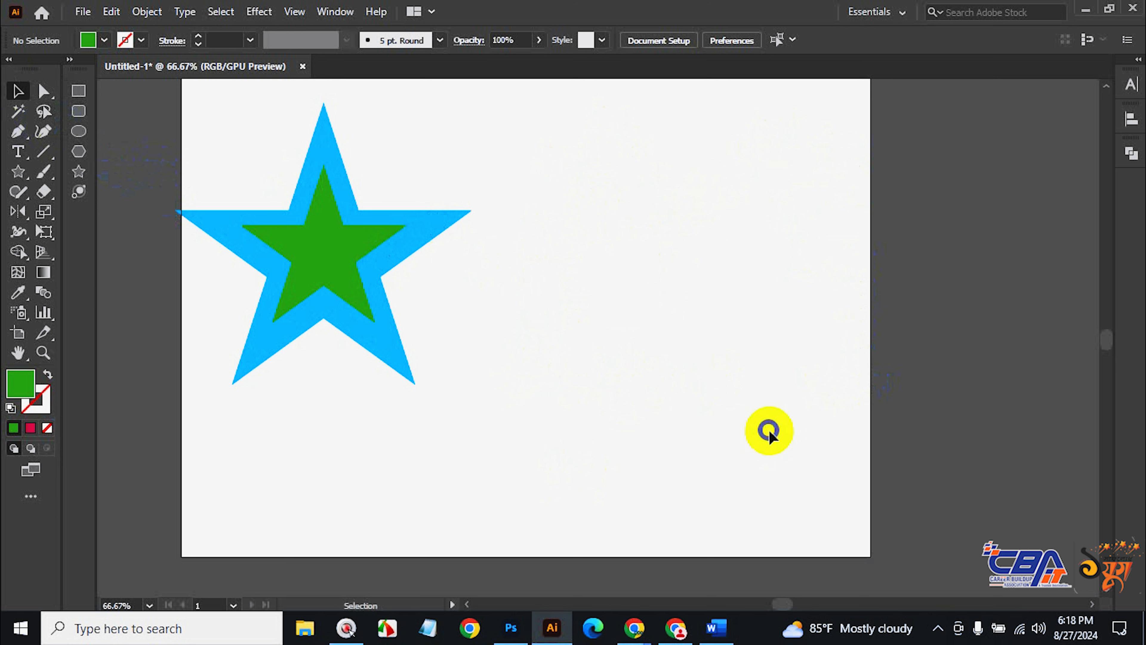
Draw a closed, jagged mountain-like shape beside the star with the Pencil tool and fill it with brown #a26400.
{"action": "left_click", "coordinate": [18, 192]}
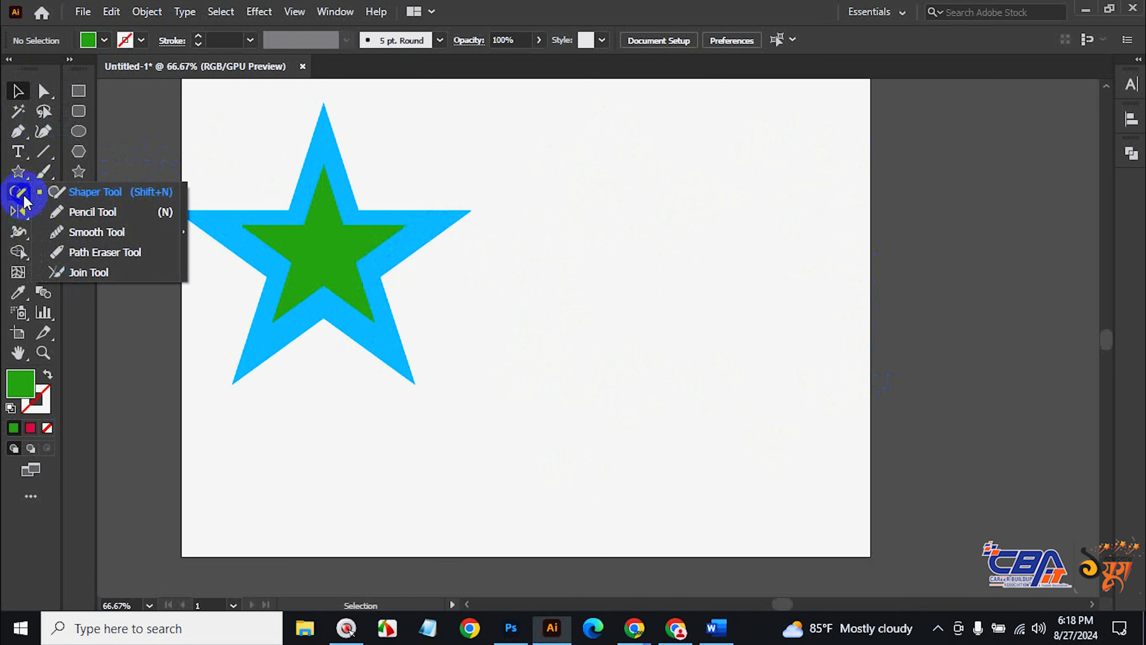
{"action": "left_click", "coordinate": [60, 216]}
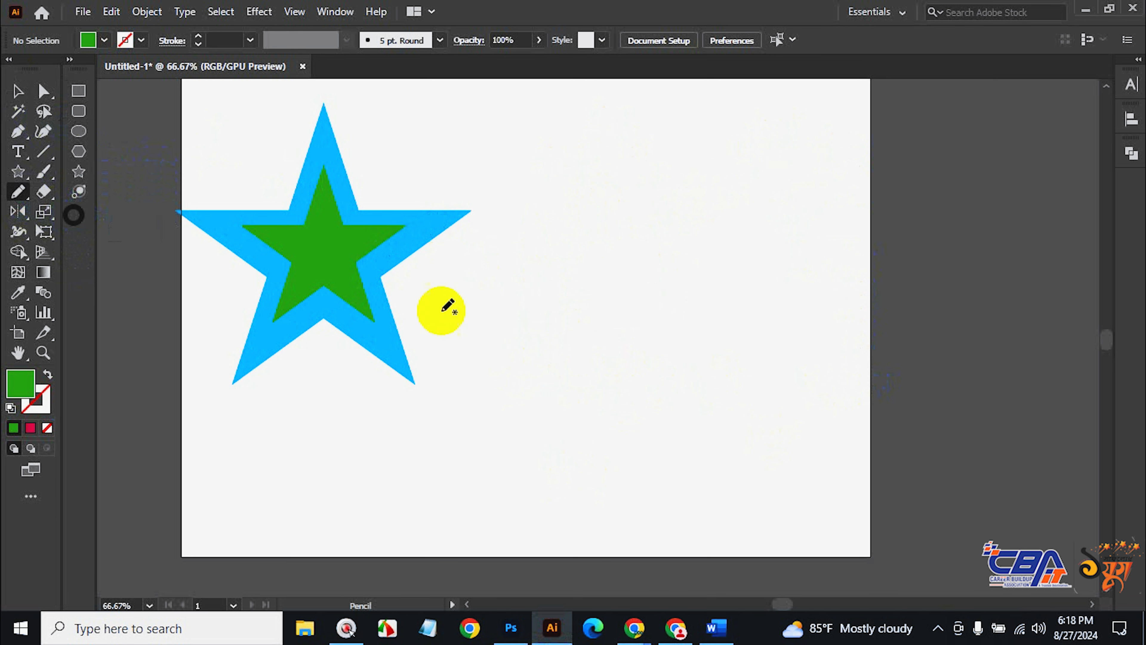
{"action": "mouse_move", "coordinate": [557, 390]}
{"action": "left_mouse_down"}
{"action": "mouse_move", "coordinate": [556, 188]}
{"action": "mouse_move", "coordinate": [596, 233]}
{"action": "mouse_move", "coordinate": [638, 124]}
{"action": "mouse_move", "coordinate": [665, 196]}
{"action": "mouse_move", "coordinate": [698, 118]}
{"action": "mouse_move", "coordinate": [698, 135]}
{"action": "mouse_move", "coordinate": [718, 97]}
{"action": "mouse_move", "coordinate": [728, 121]}
{"action": "mouse_move", "coordinate": [765, 67]}
{"action": "mouse_move", "coordinate": [782, 144]}
{"action": "mouse_move", "coordinate": [799, 123]}
{"action": "mouse_move", "coordinate": [849, 197]}
{"action": "mouse_move", "coordinate": [900, 203]}
{"action": "mouse_move", "coordinate": [914, 156]}
{"action": "mouse_move", "coordinate": [962, 350]}
{"action": "mouse_move", "coordinate": [859, 382]}
{"action": "mouse_move", "coordinate": [557, 389]}
{"action": "left_mouse_up"}
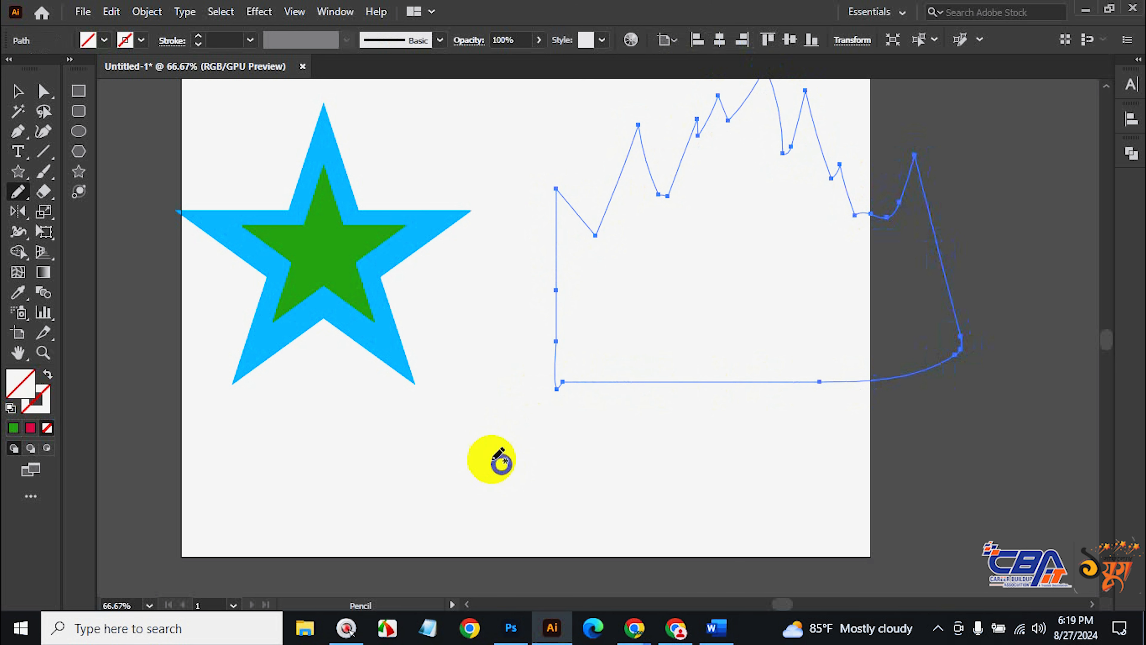
{"action": "left_click", "coordinate": [13, 427]}
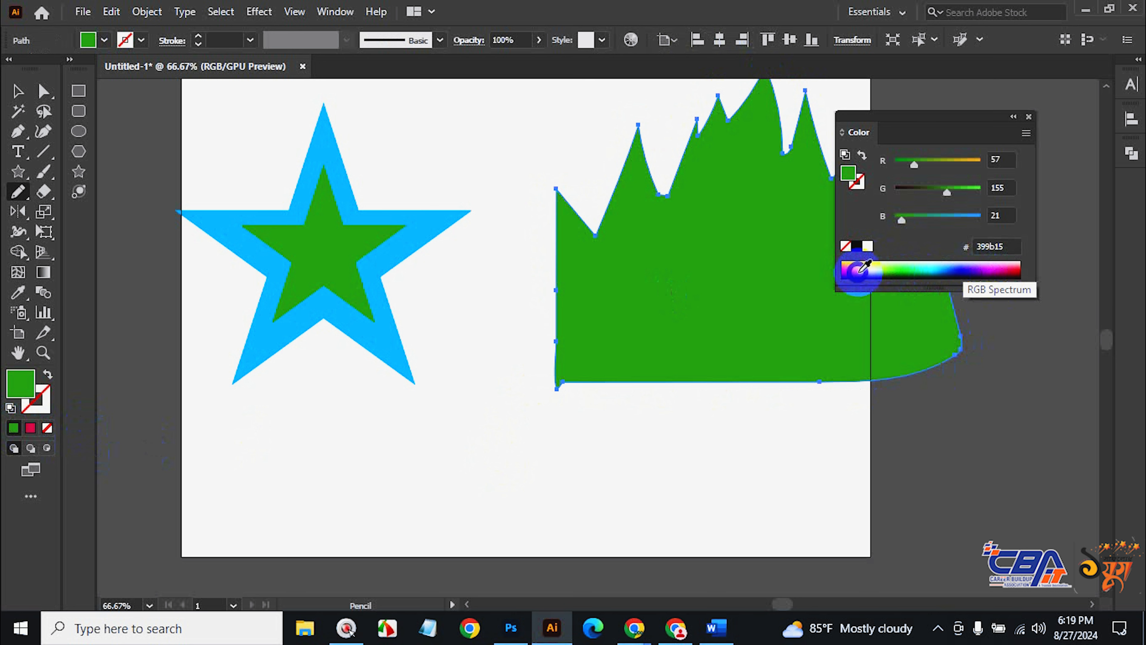
{"action": "left_click", "coordinate": [860, 273]}
Move the brown jagged shape down and left so it fits on the artboard beside the star.
{"action": "left_click", "coordinate": [19, 93]}
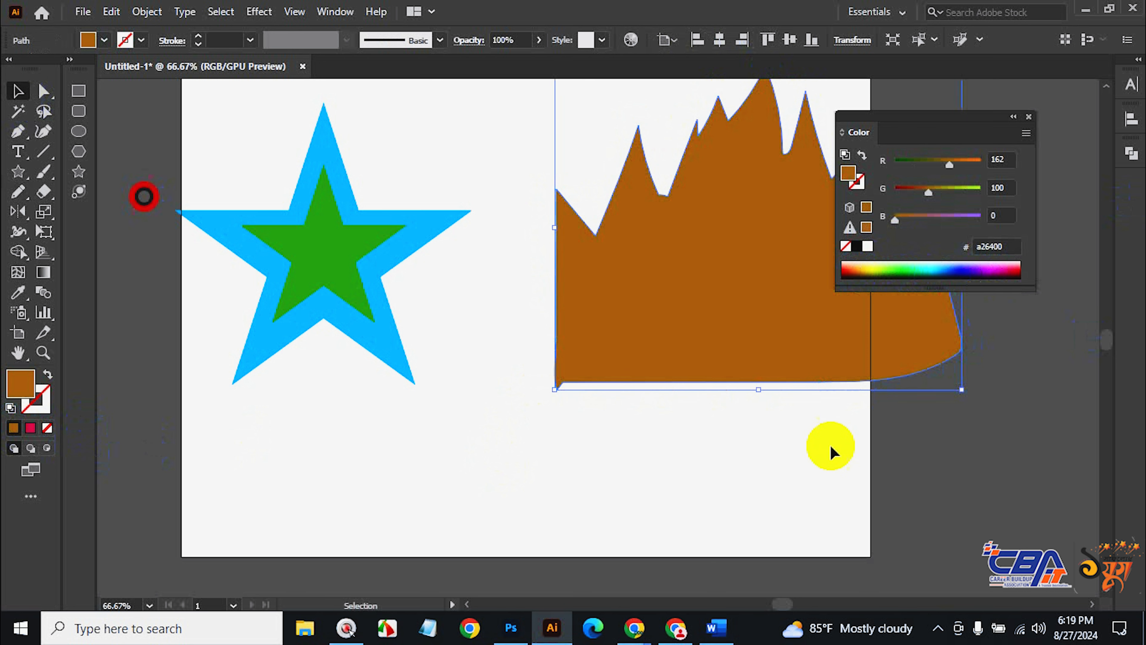
{"action": "left_click", "coordinate": [1004, 486]}
{"action": "left_click_drag", "start_coordinate": [775, 356], "coordinate": [684, 516]}
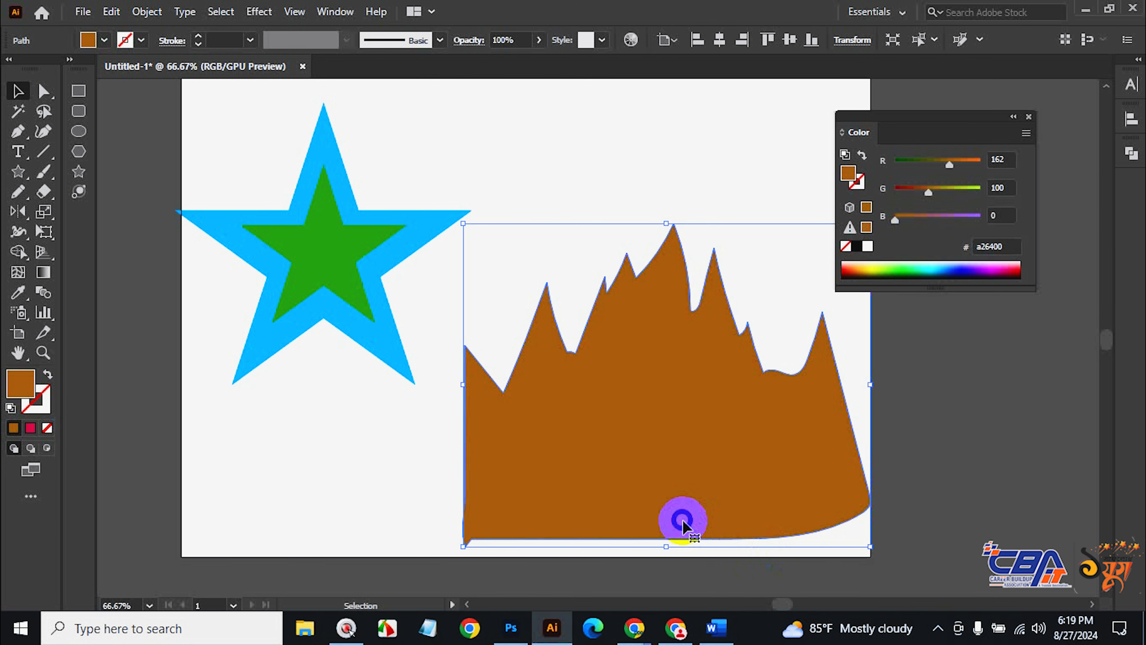
{"action": "left_click_drag", "start_coordinate": [625, 486], "coordinate": [614, 435]}
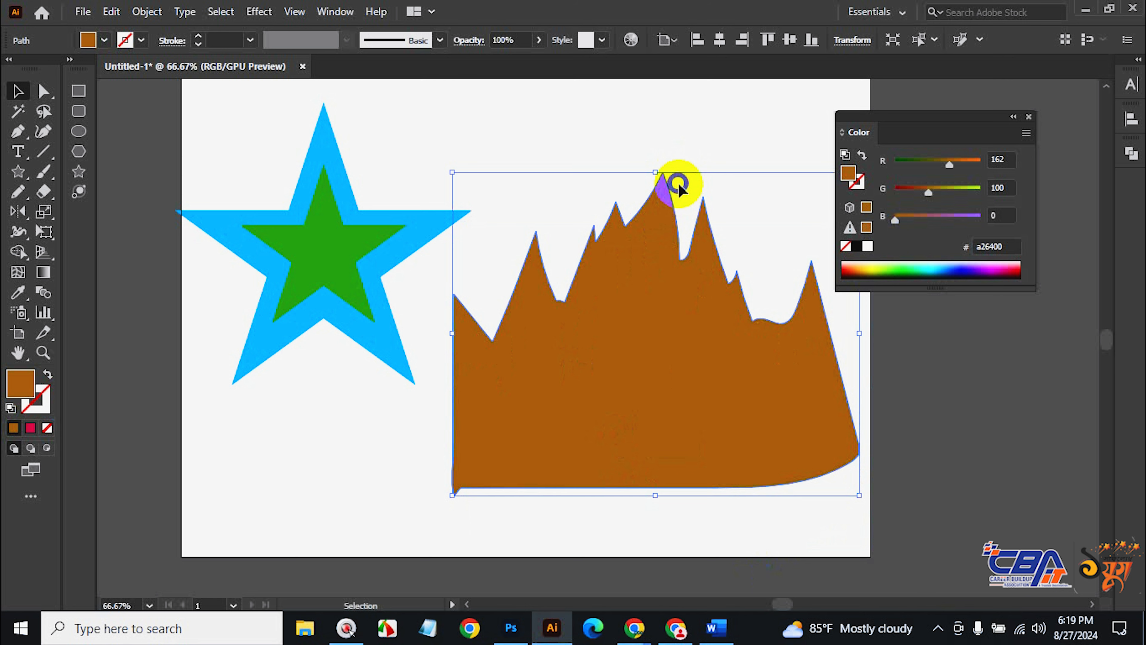
Paste a copy of the brown shape in front and scale it proportionally about its centre to slightly over half size.
{"action": "key", "text": "ctrl+c"}
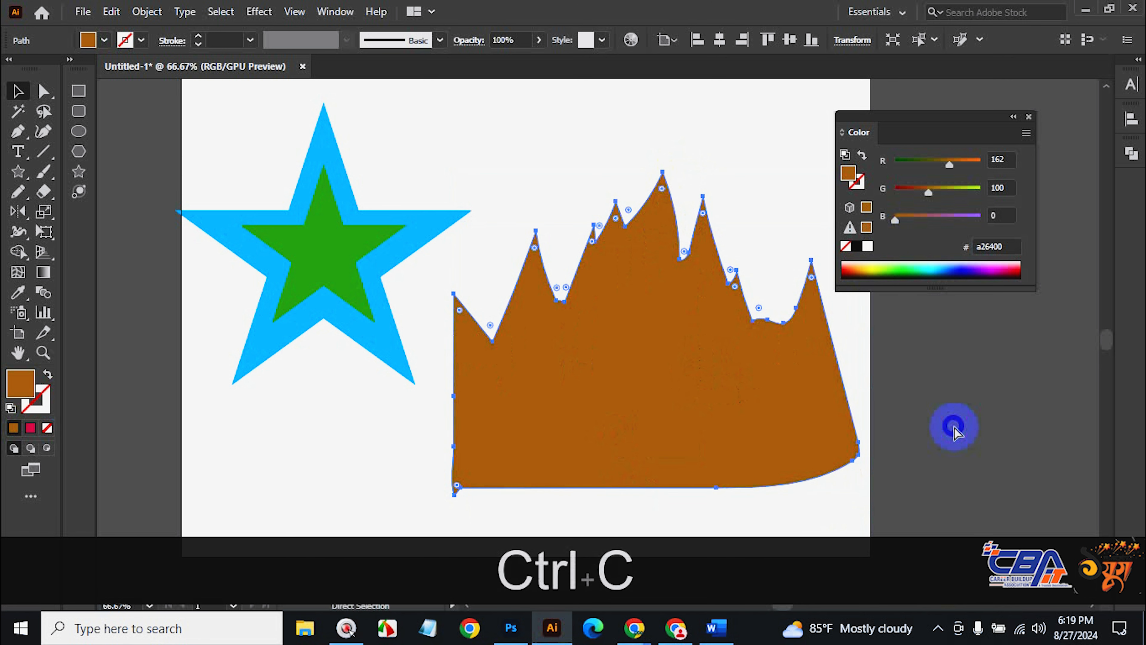
{"action": "key", "text": "ctrl+f"}
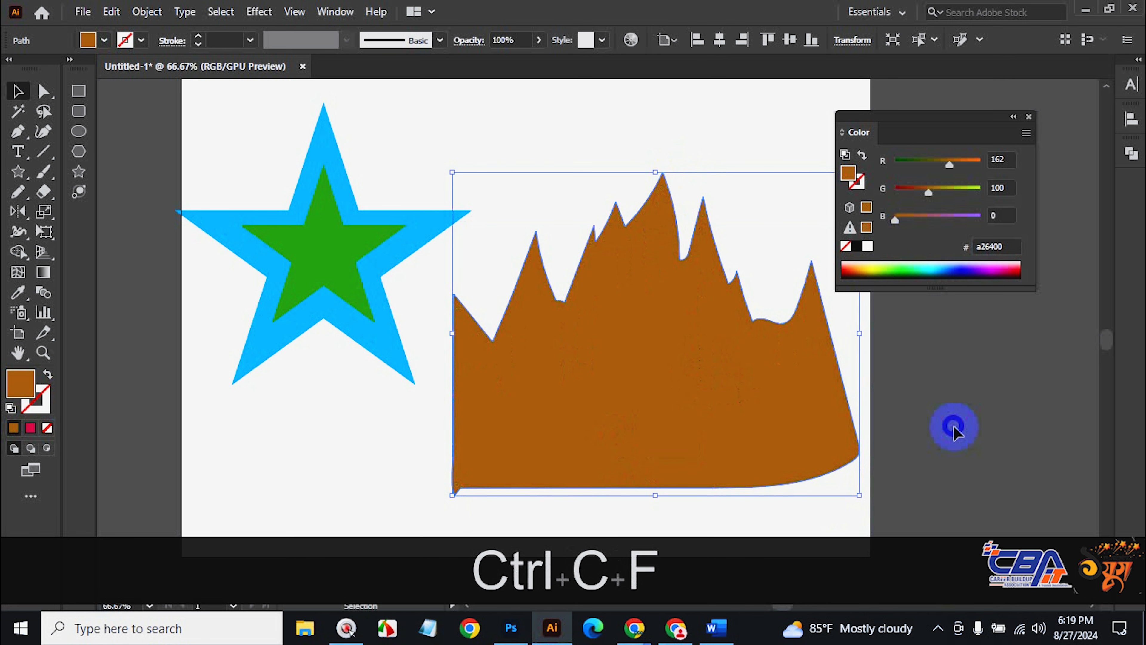
{"action": "left_click", "coordinate": [1028, 116]}
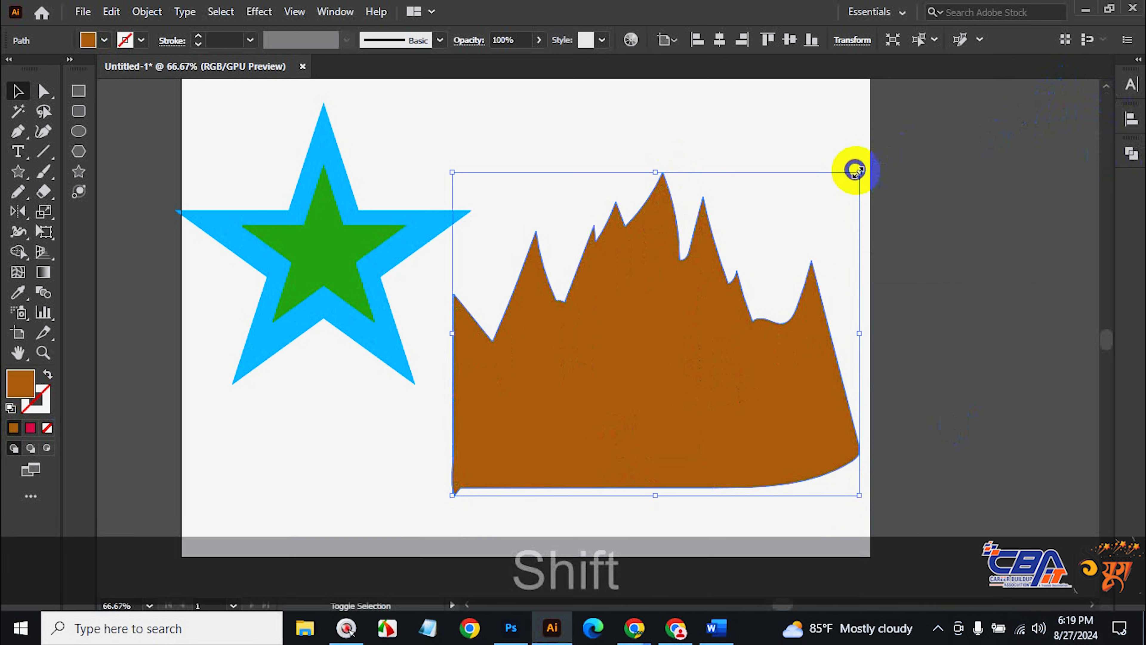
{"action": "left_click_drag", "start_coordinate": [855, 170], "coordinate": [771, 242]}
Fill the smaller copy of the jagged shape with dark brown #563402.
{"action": "double_click", "coordinate": [20, 383]}
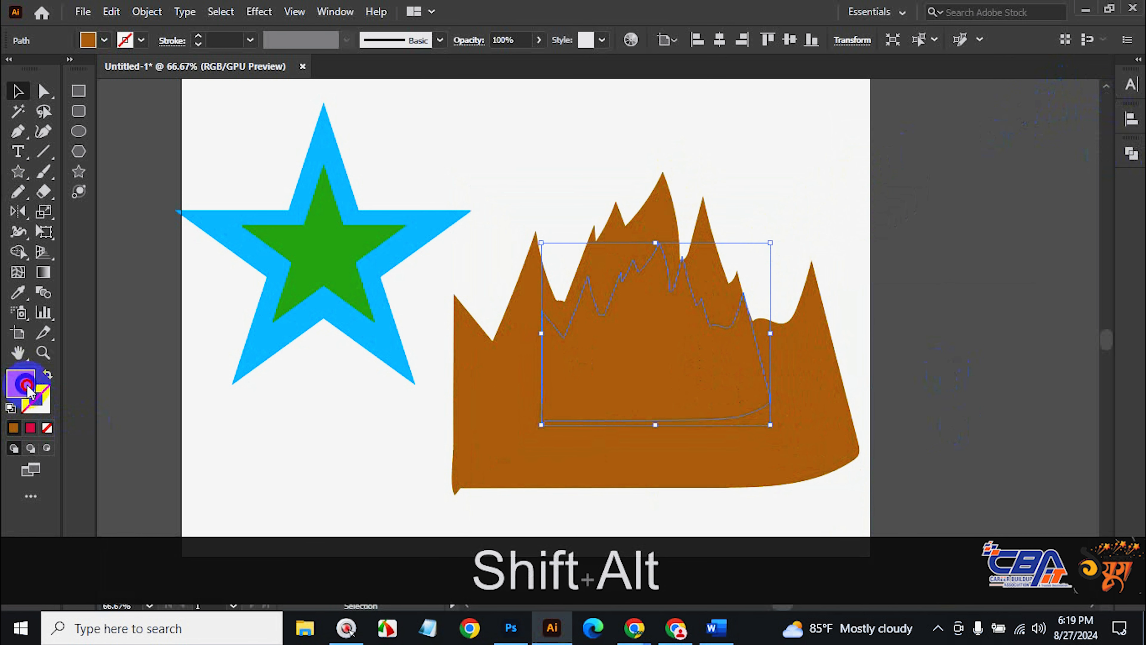
{"action": "left_click", "coordinate": [753, 293]}
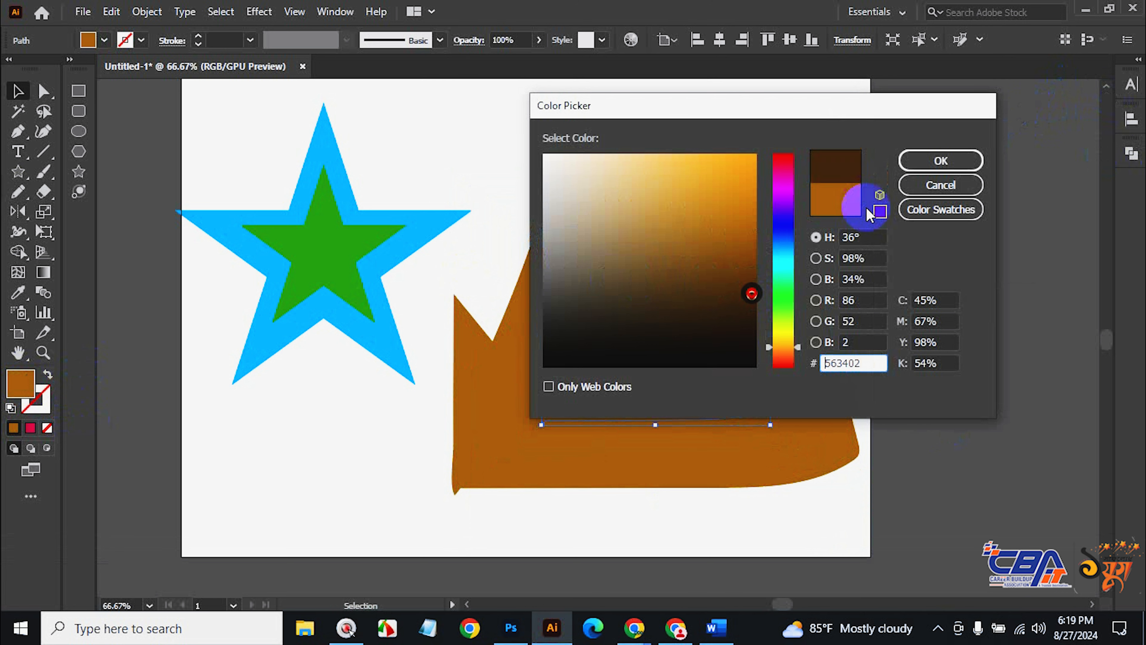
{"action": "left_click", "coordinate": [920, 160]}
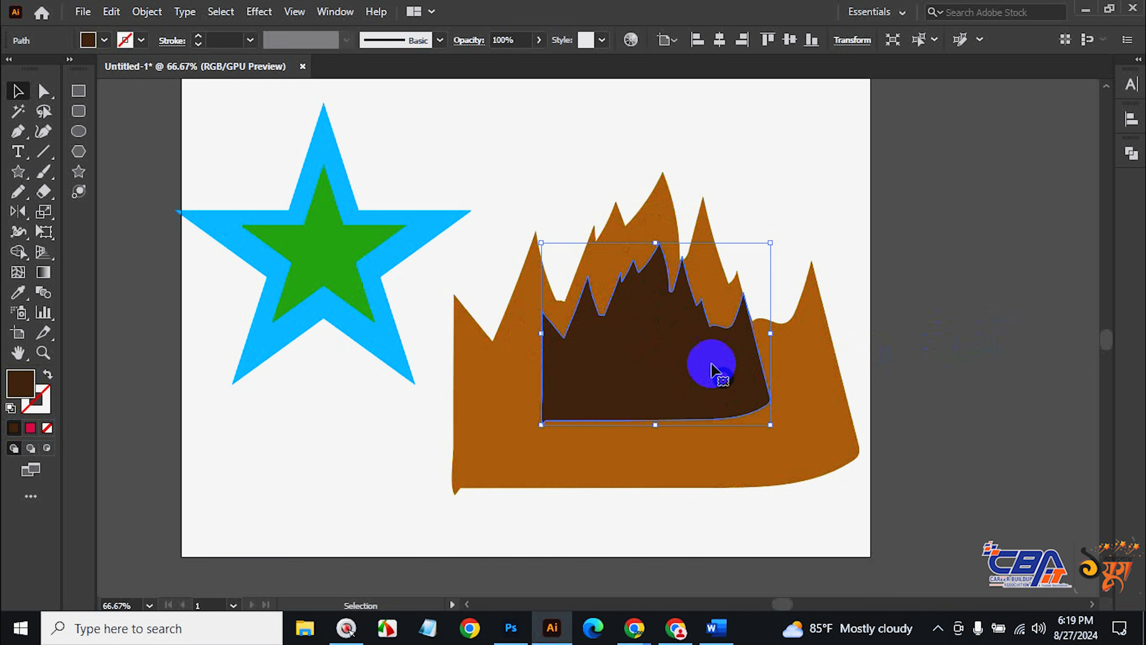
Delete the small dark brown copy of the jagged shape and the green star inside the blue one.
{"action": "left_click_drag", "start_coordinate": [686, 386], "coordinate": [681, 427]}
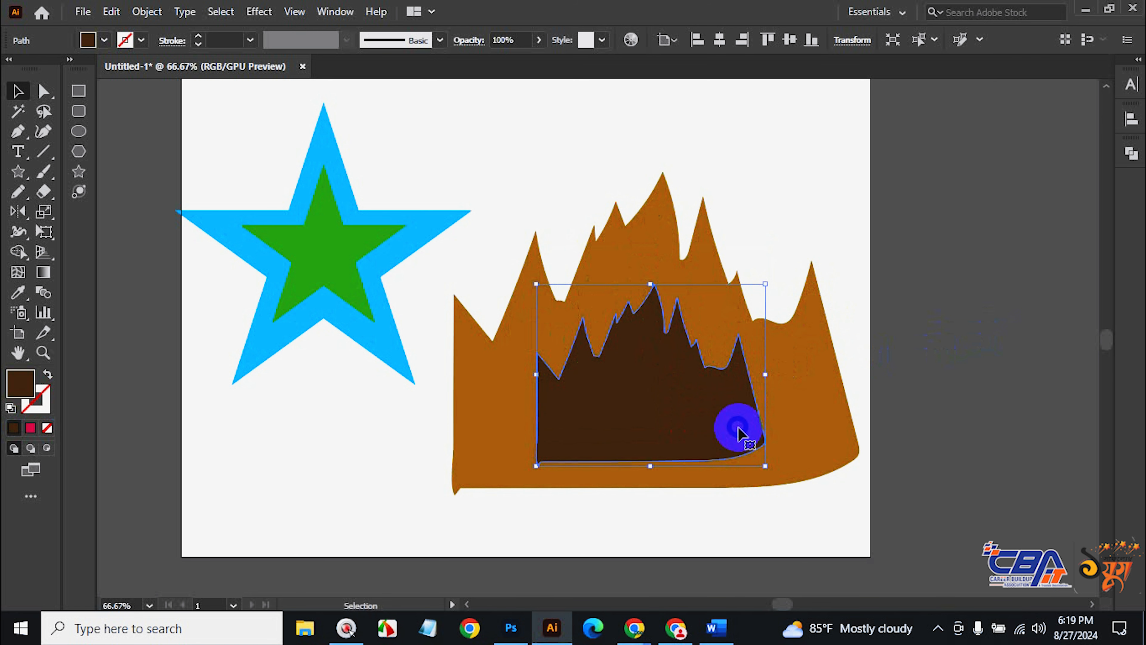
{"action": "key", "text": "BackSpace"}
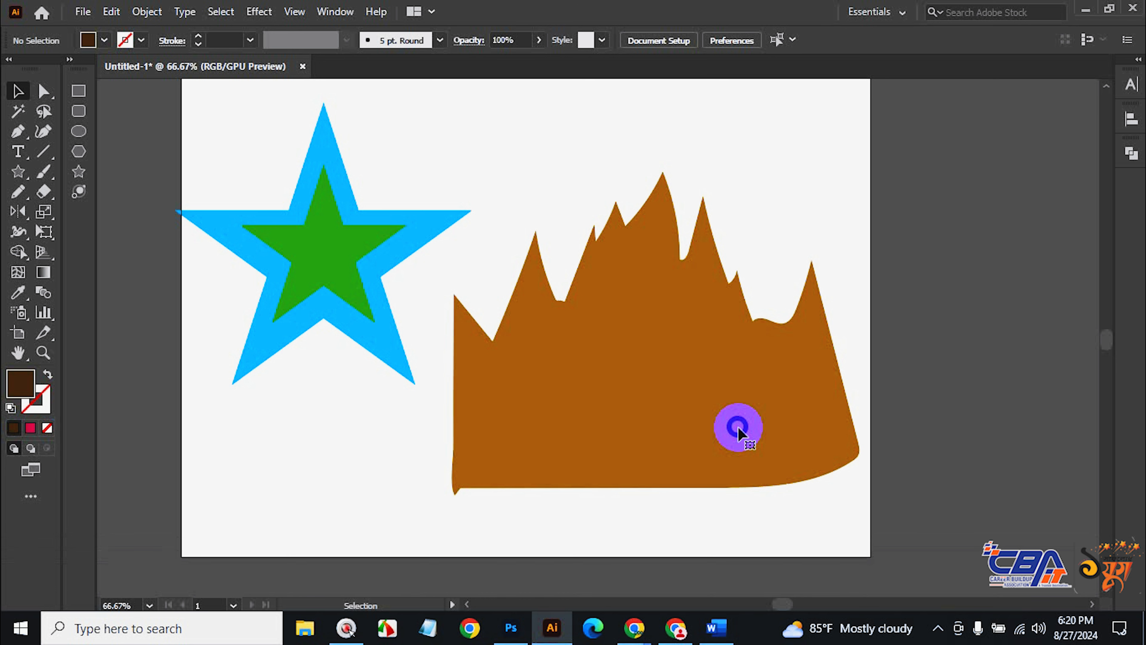
{"action": "left_click", "coordinate": [329, 265]}
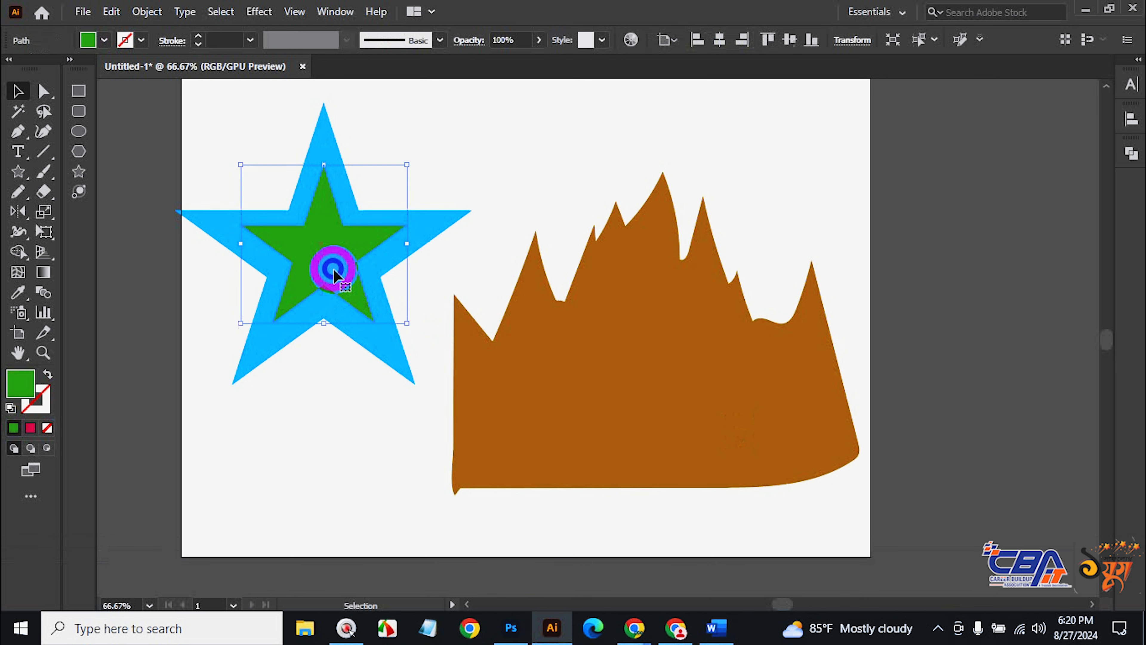
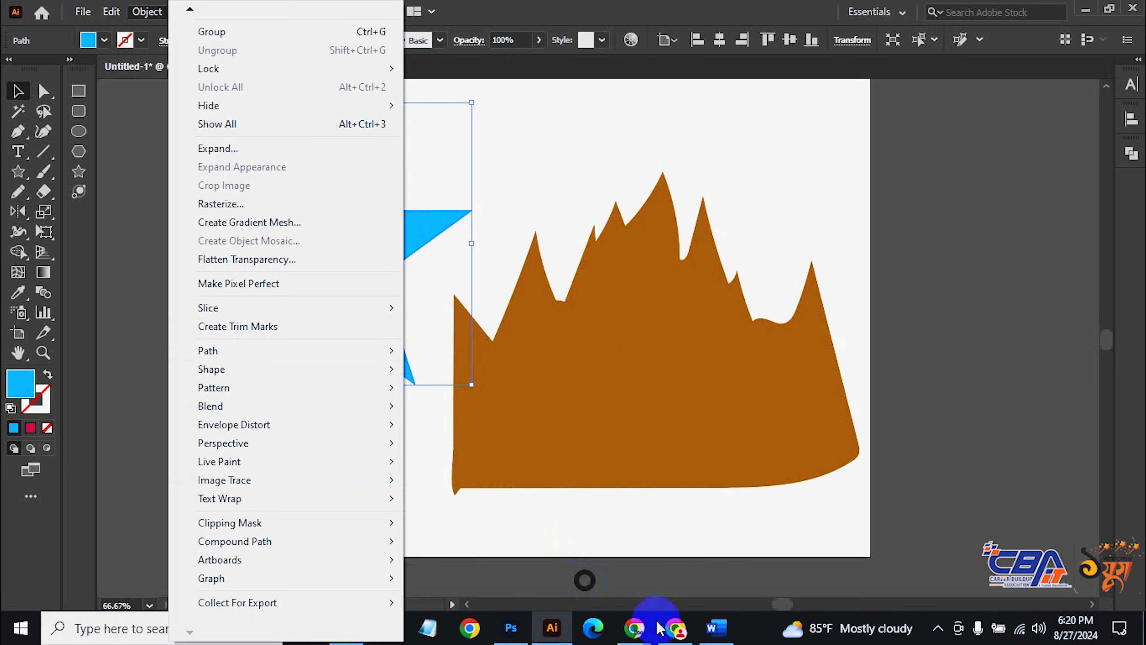
Switch to the Google Meet call, examine its participants list, and return to the Illustrator artwork.
{"action": "mouse_move", "coordinate": [640, 634]}
{"action": "left_click", "coordinate": [533, 553]}
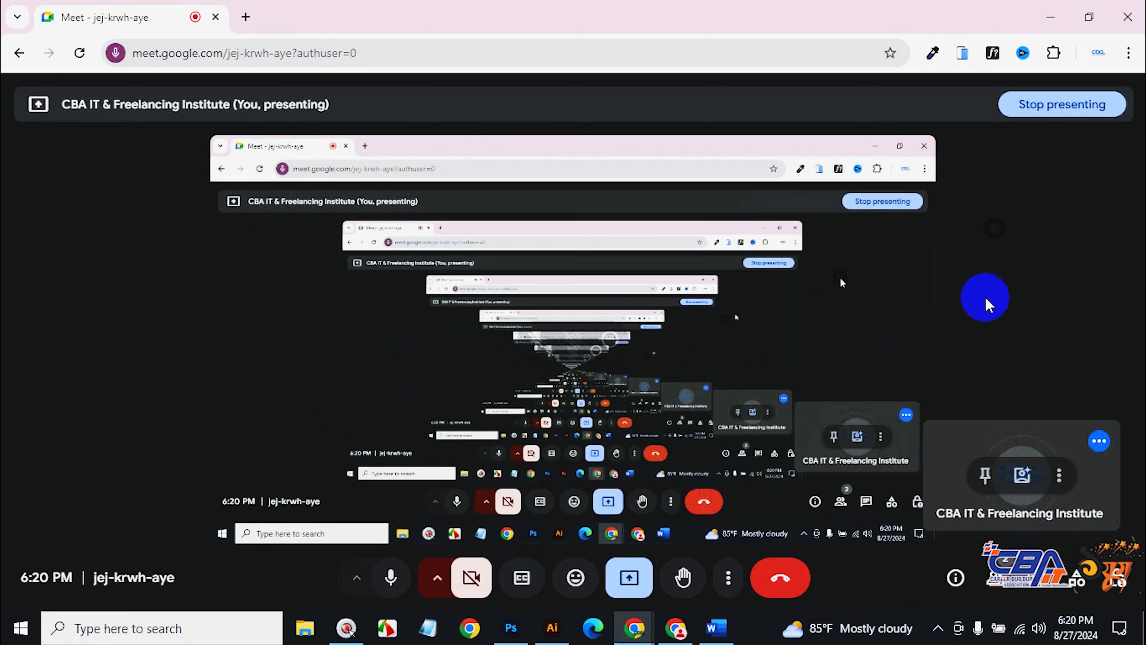
{"action": "left_click", "coordinate": [1003, 583]}
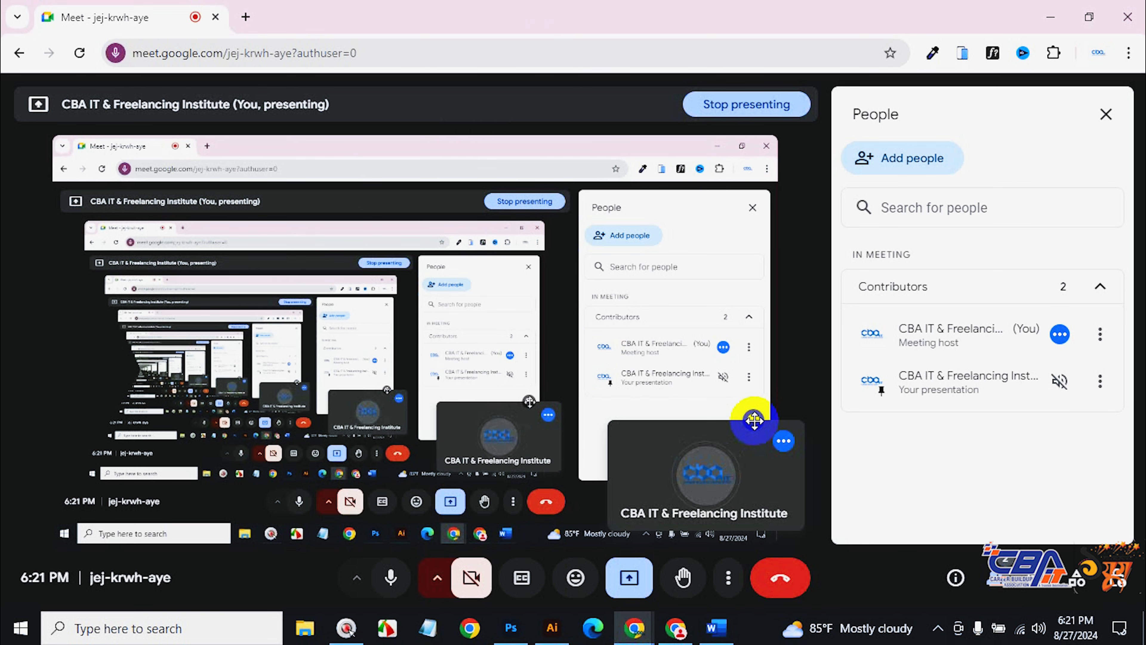
{"action": "left_click", "coordinate": [1051, 17]}
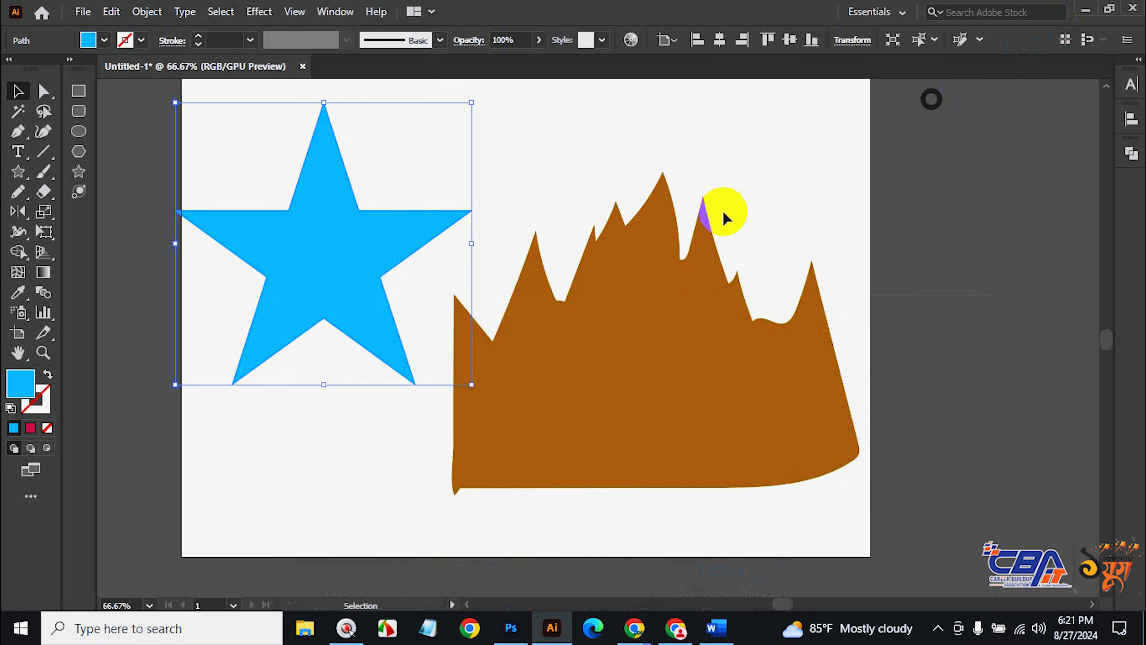
Move the blue star slightly right, fully onto the artboard, and shift the brown shape right to separate them.
{"action": "left_click", "coordinate": [580, 154]}
{"action": "left_click_drag", "start_coordinate": [345, 246], "coordinate": [364, 247]}
{"action": "left_click_drag", "start_coordinate": [594, 379], "coordinate": [727, 357]}
{"action": "left_click_drag", "start_coordinate": [338, 257], "coordinate": [366, 267]}
Offset the blue star's path inward by -0.25 in with Miter joins and a miter limit of 4.
{"action": "left_click", "coordinate": [147, 11]}
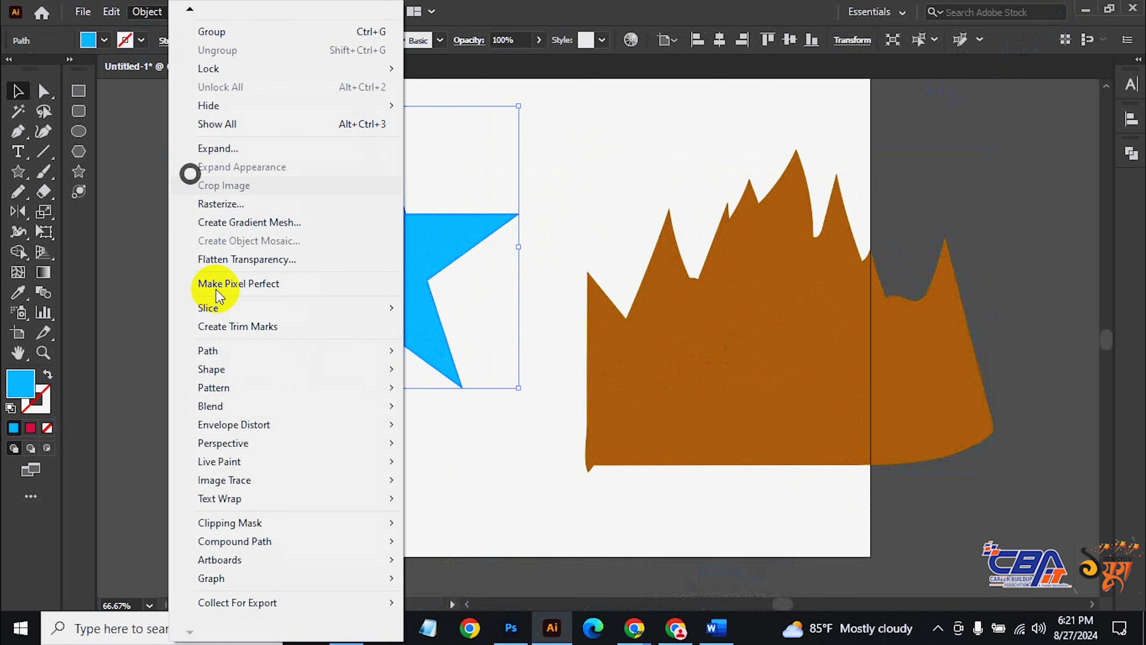
{"action": "left_click", "coordinate": [208, 351]}
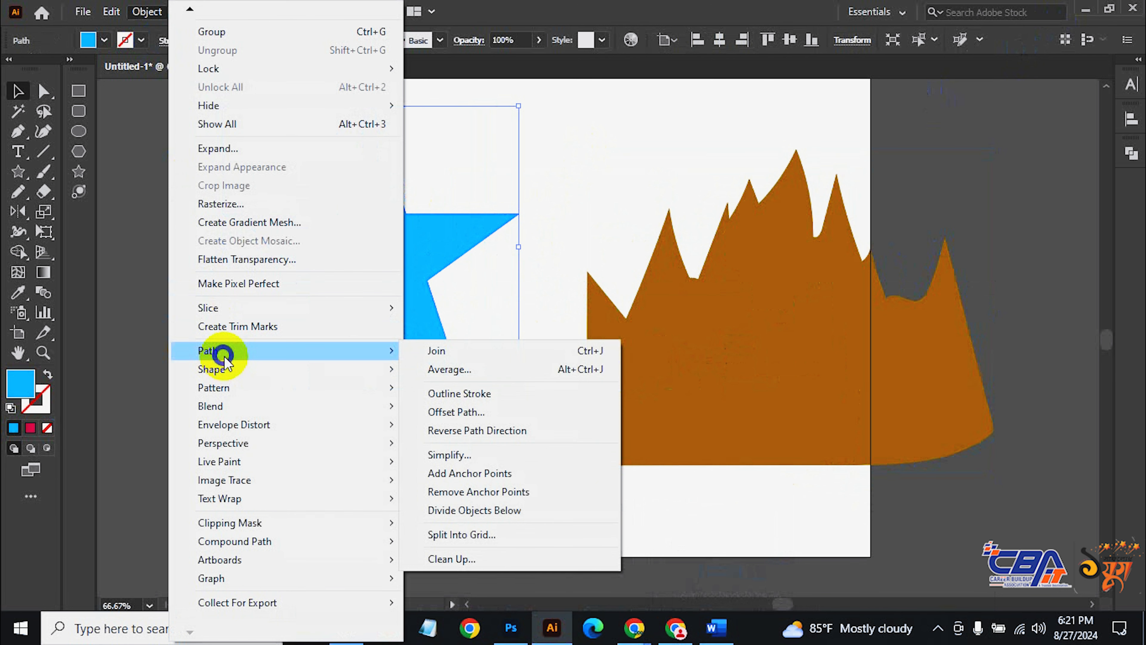
{"action": "left_click", "coordinate": [436, 411]}
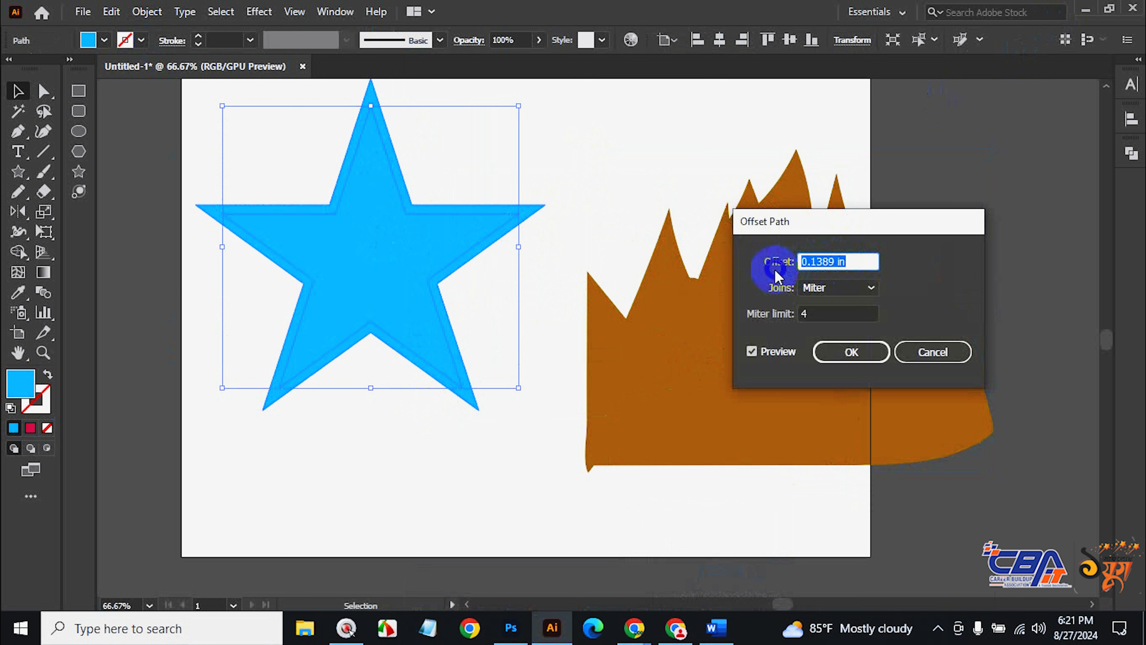
{"action": "type", "text": "-0.25"}
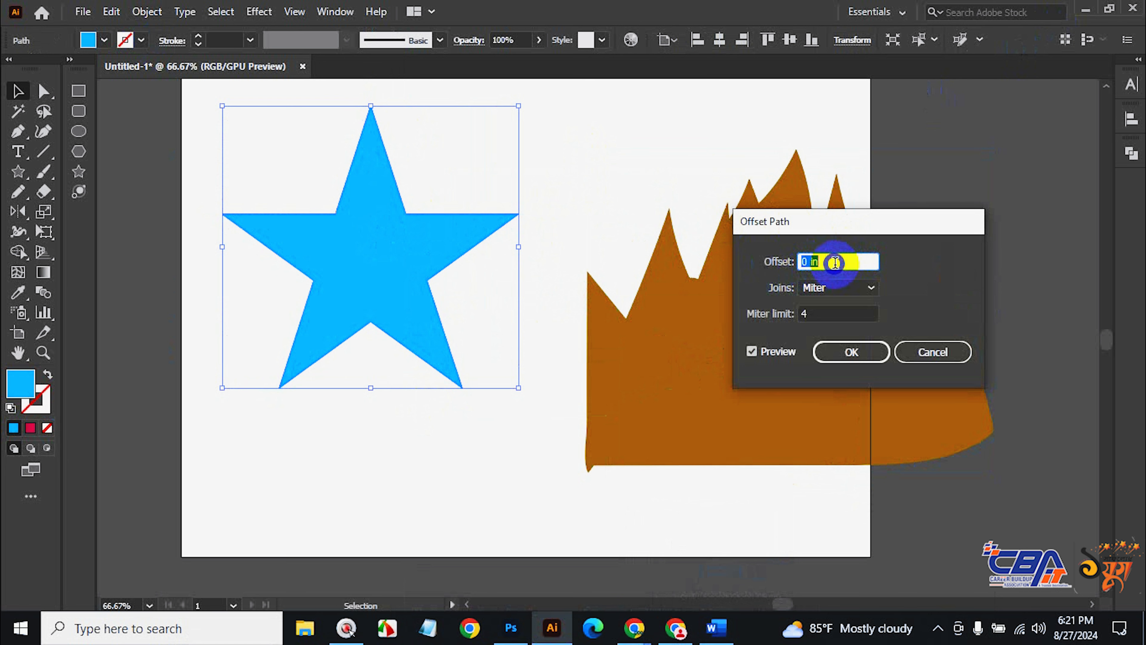
{"action": "type", "text": "-0.5"}
{"action": "type", "text": "-0.25"}
{"action": "left_click", "coordinate": [857, 354]}
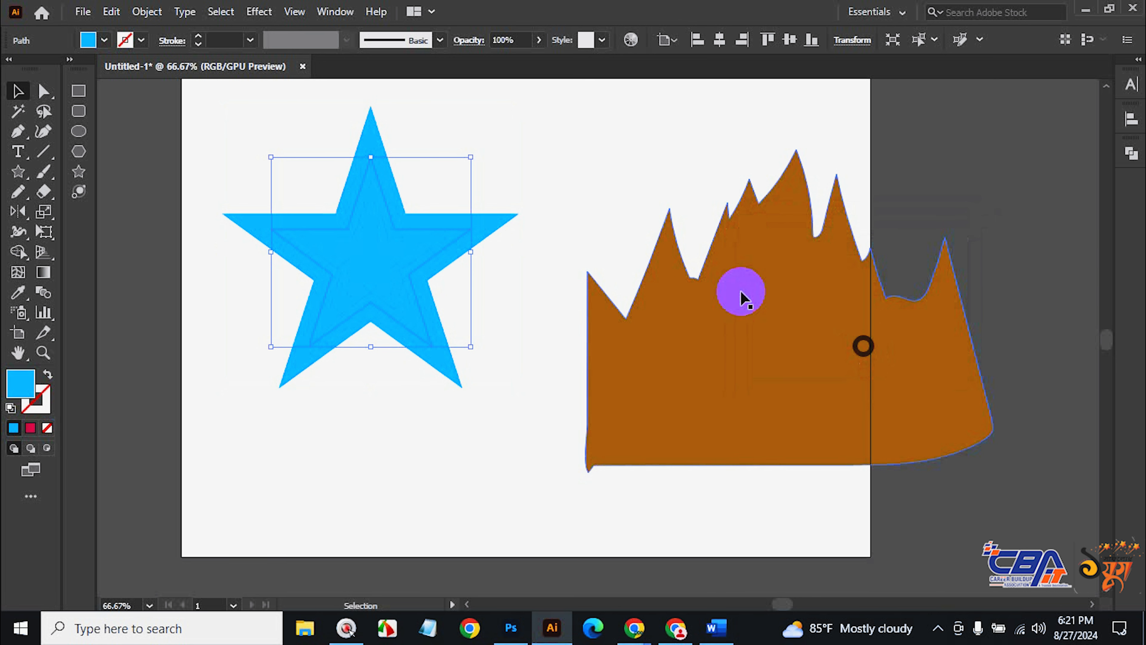
Fill the inner offset star with a dark teal blue and deselect it.
{"action": "double_click", "coordinate": [21, 382]}
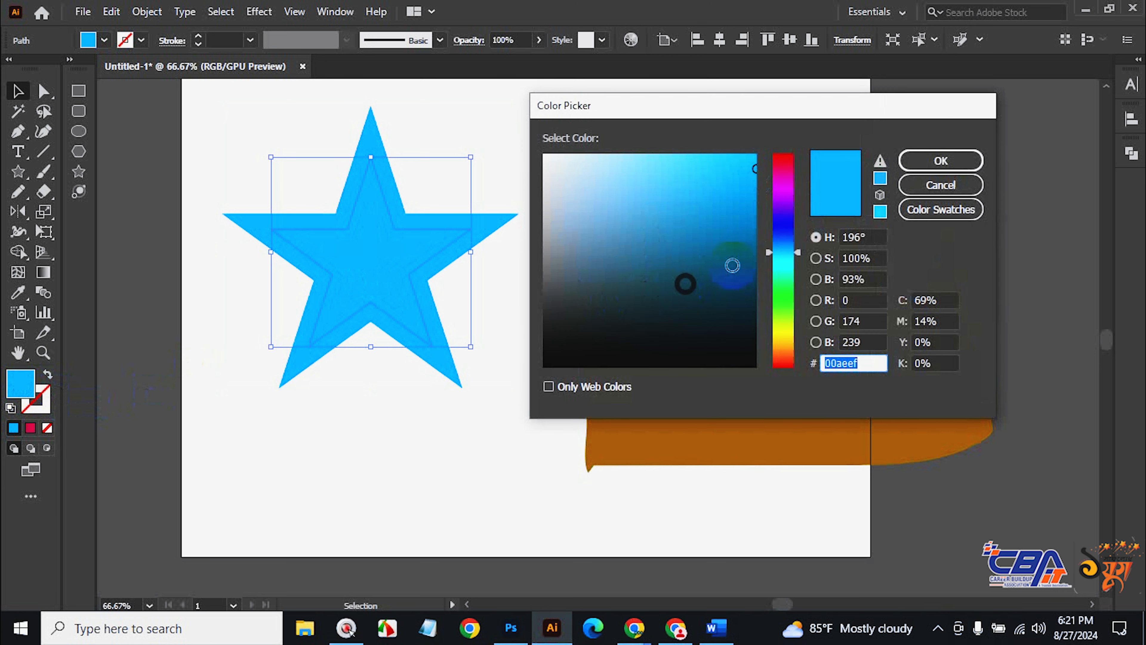
{"action": "left_click", "coordinate": [733, 265]}
{"action": "left_click", "coordinate": [909, 160]}
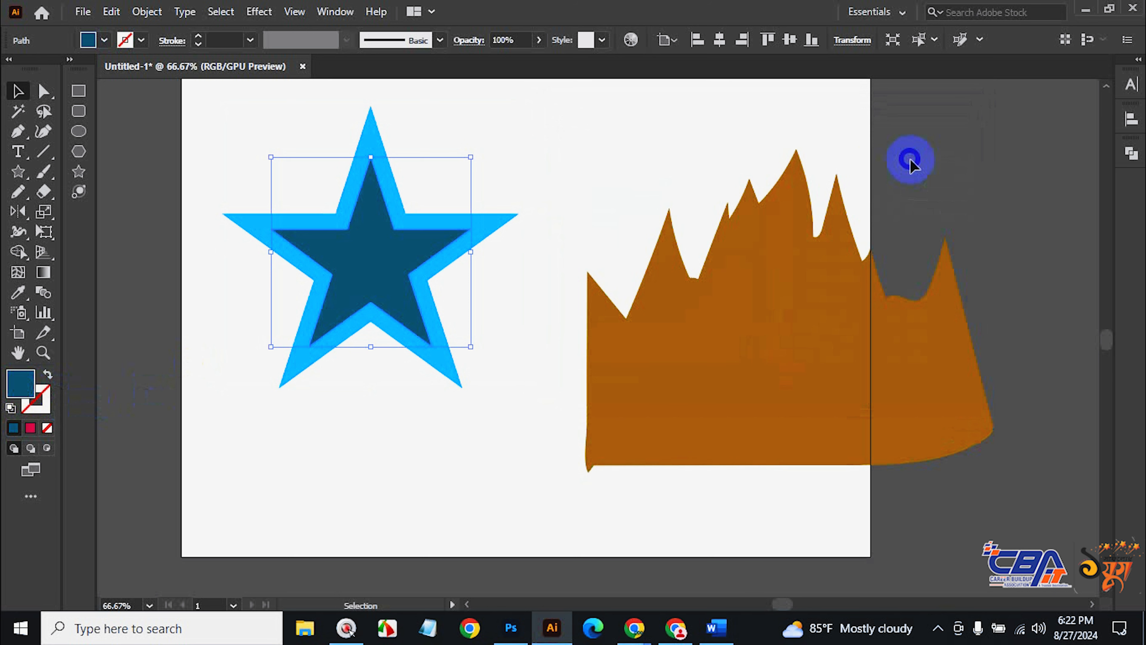
{"action": "left_click", "coordinate": [563, 140]}
Paste a copy of the outer blue star in front and scale it proportionally about its centre to about three quarters.
{"action": "left_click", "coordinate": [371, 129]}
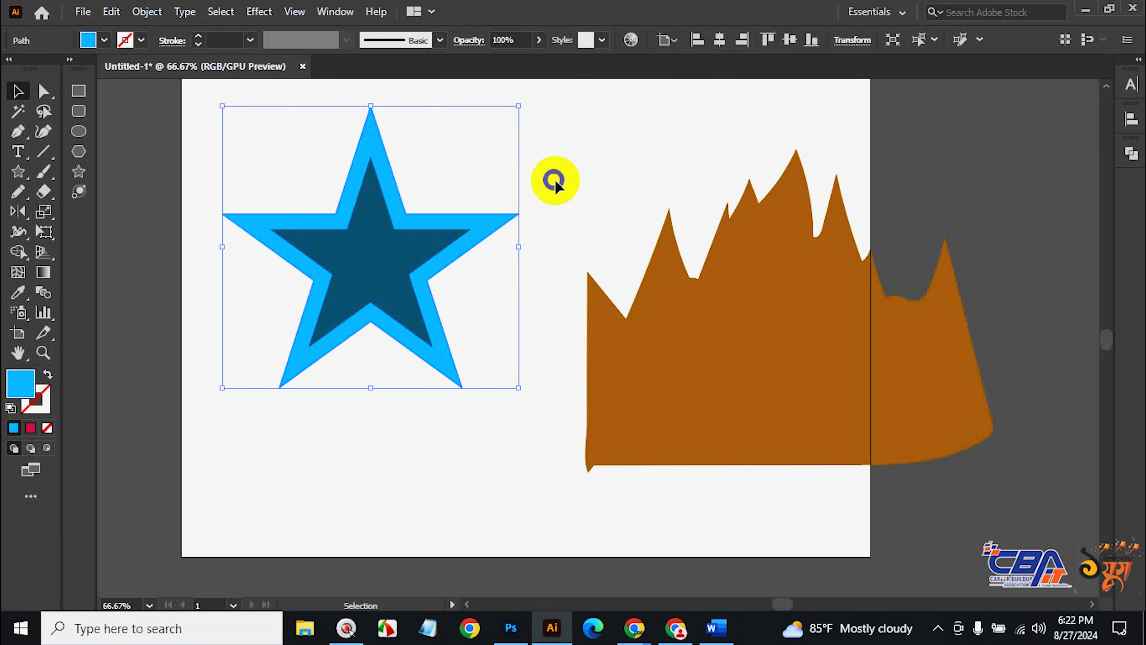
{"action": "key", "text": "ctrl+c"}
{"action": "key", "text": "ctrl+f"}
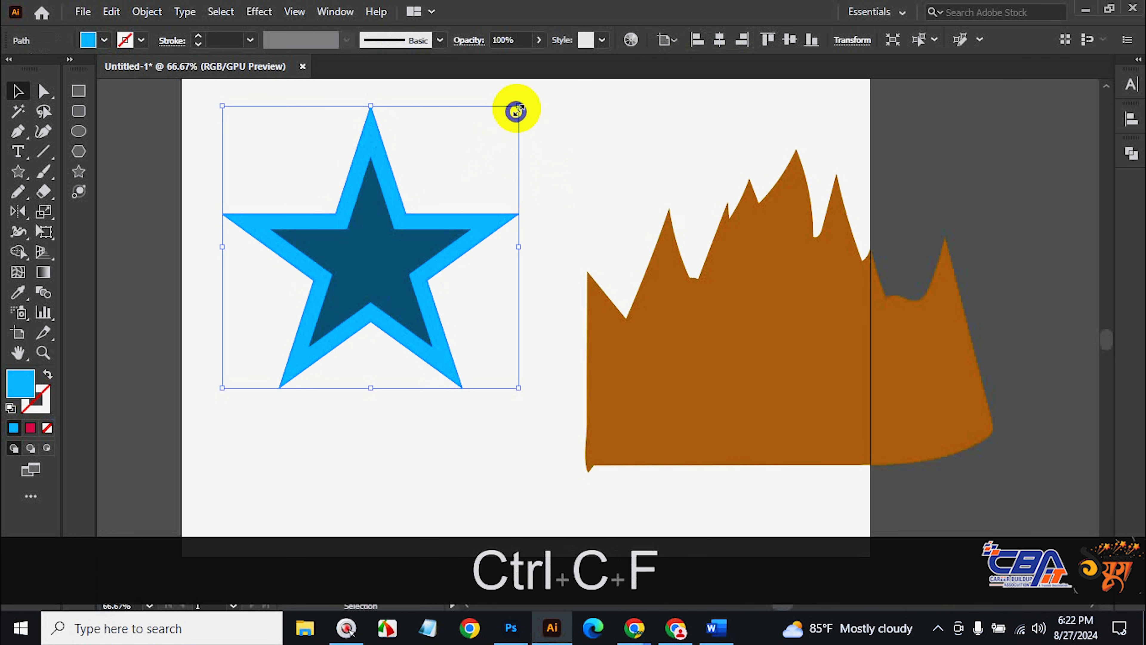
{"action": "left_click_drag", "start_coordinate": [516, 111], "coordinate": [489, 139]}
Fill the scaled star copy with green #36891f and deselect it.
{"action": "left_click", "coordinate": [21, 384]}
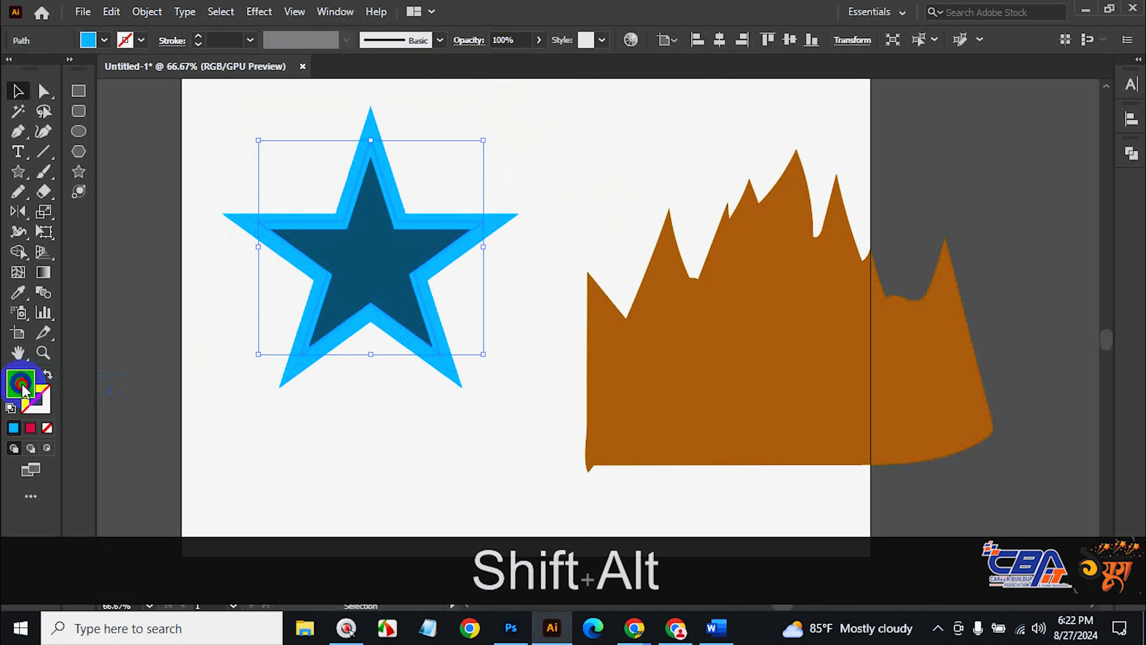
{"action": "double_click", "coordinate": [21, 385]}
{"action": "left_click", "coordinate": [780, 302]}
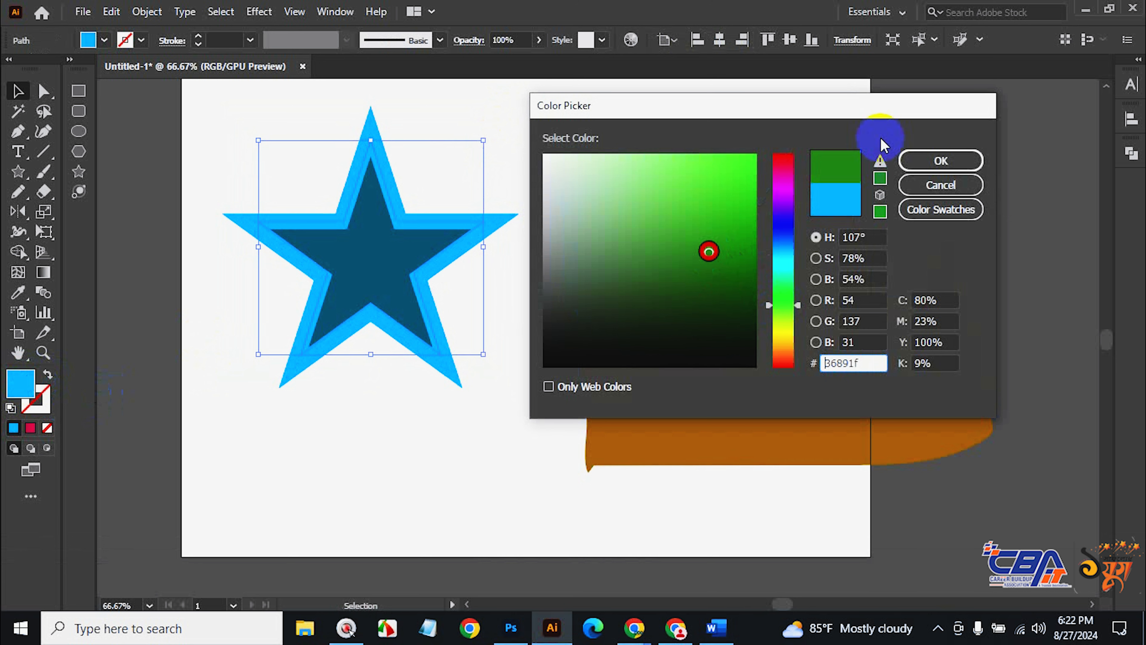
{"action": "left_click", "coordinate": [920, 160]}
{"action": "left_click", "coordinate": [591, 152]}
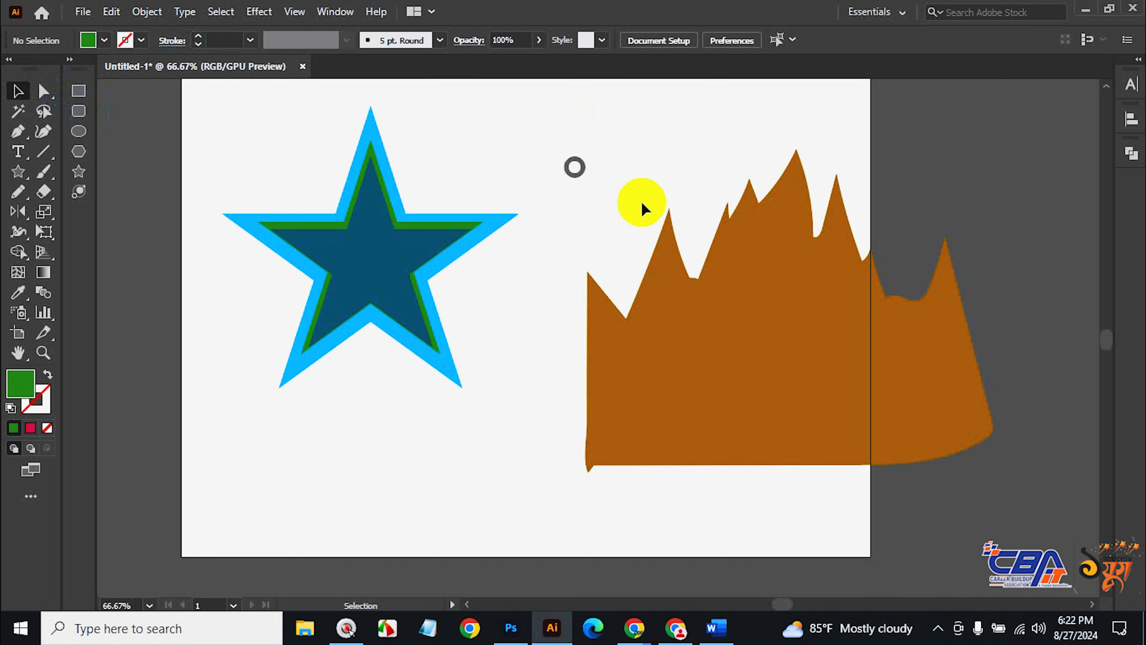
Preview a -0.25 in offset with Miter joins on the brown jagged shape, cancel it, and delete the shape.
{"action": "left_click", "coordinate": [786, 316]}
{"action": "left_click", "coordinate": [147, 11]}
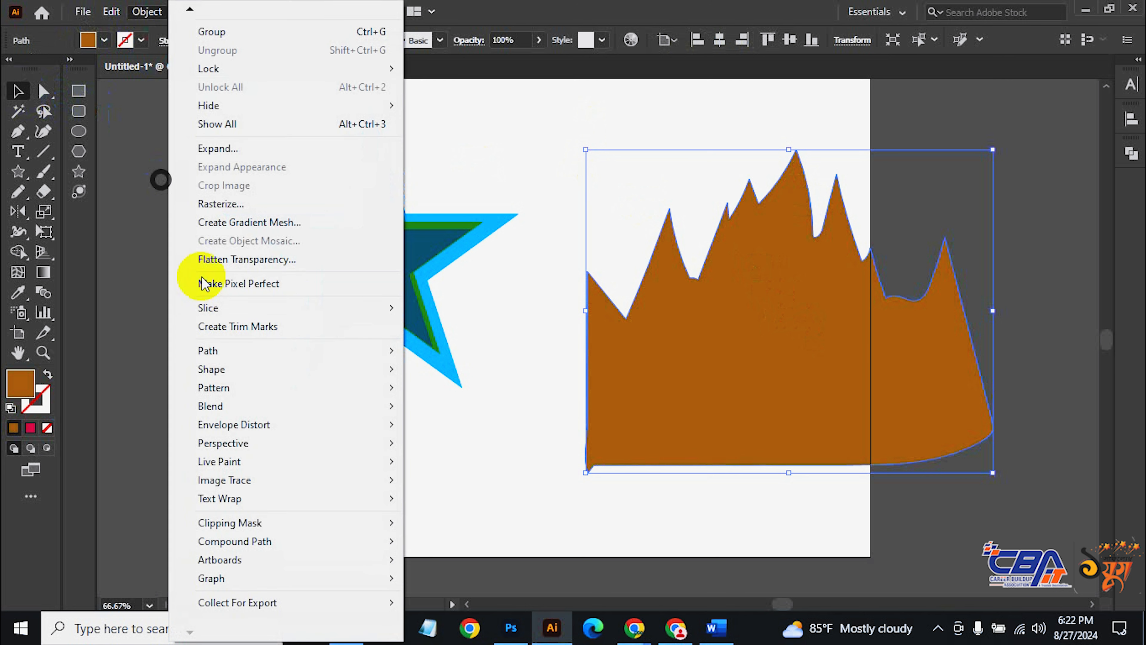
{"action": "left_click", "coordinate": [224, 352]}
{"action": "left_click", "coordinate": [448, 408]}
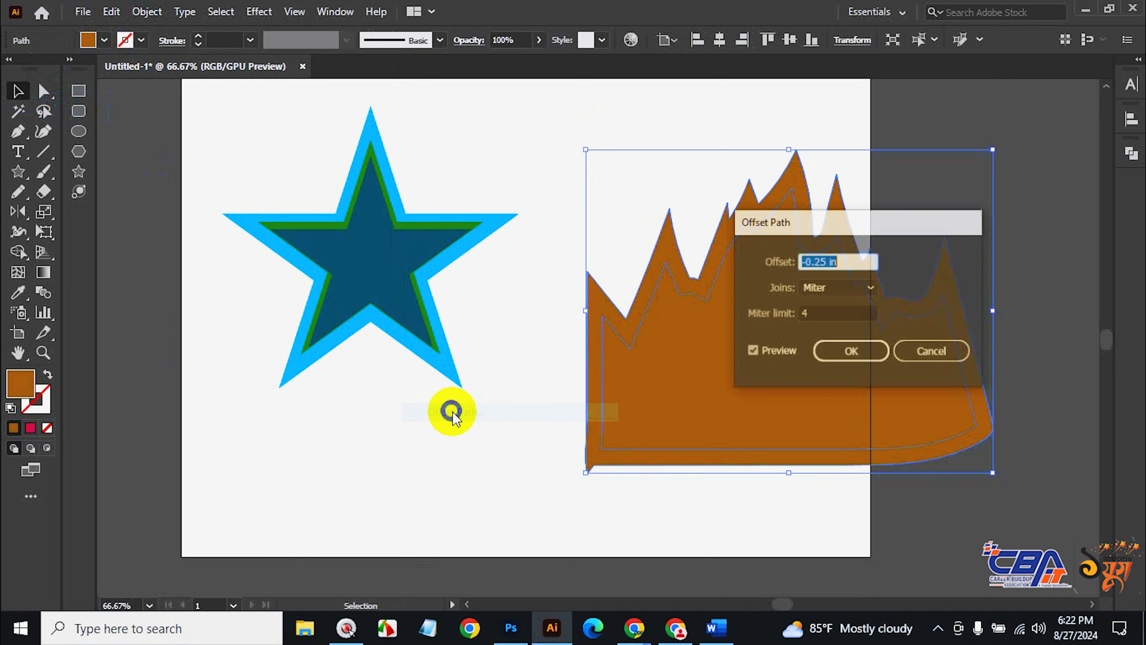
{"action": "left_click_drag", "start_coordinate": [865, 225], "coordinate": [345, 258]}
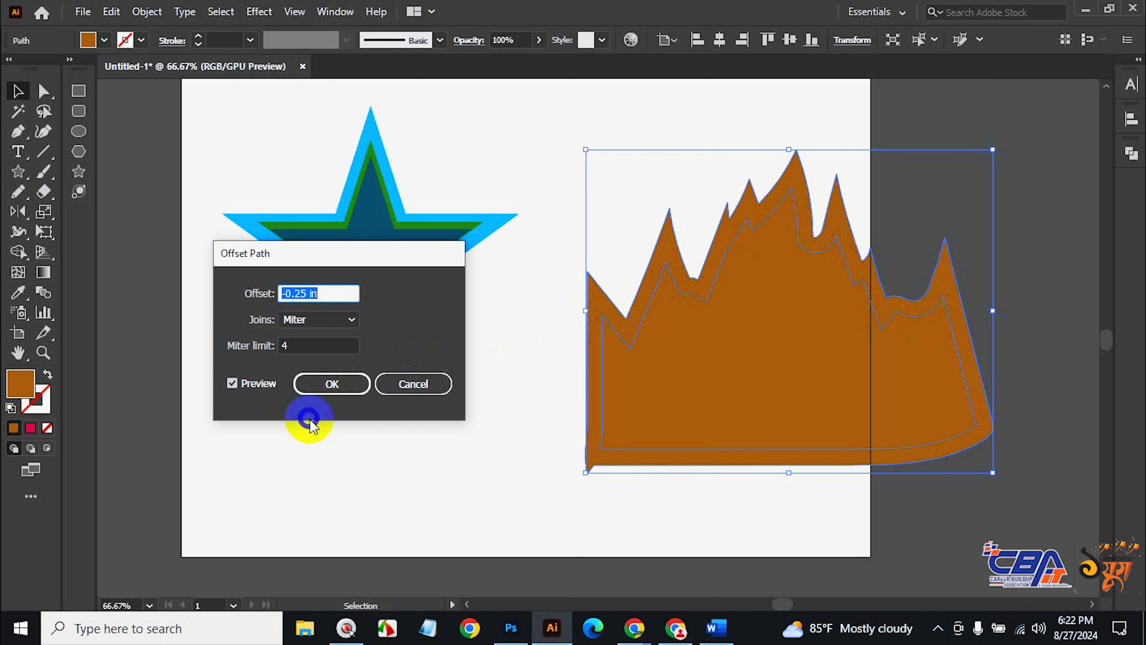
{"action": "left_click", "coordinate": [429, 384]}
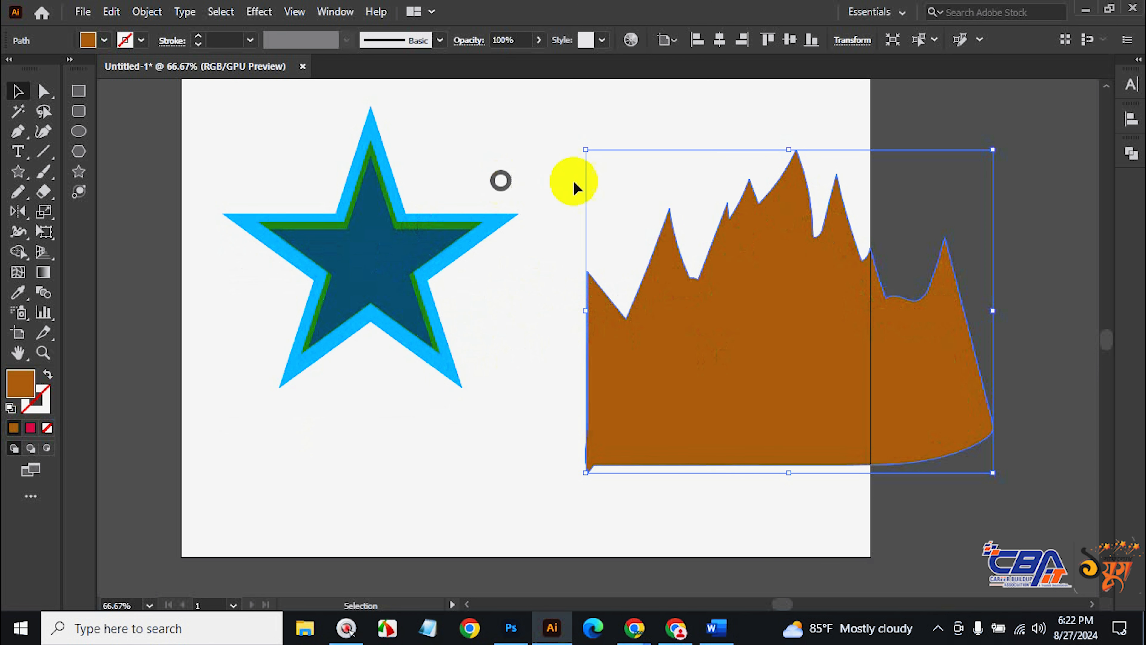
{"action": "key", "text": "BackSpace"}
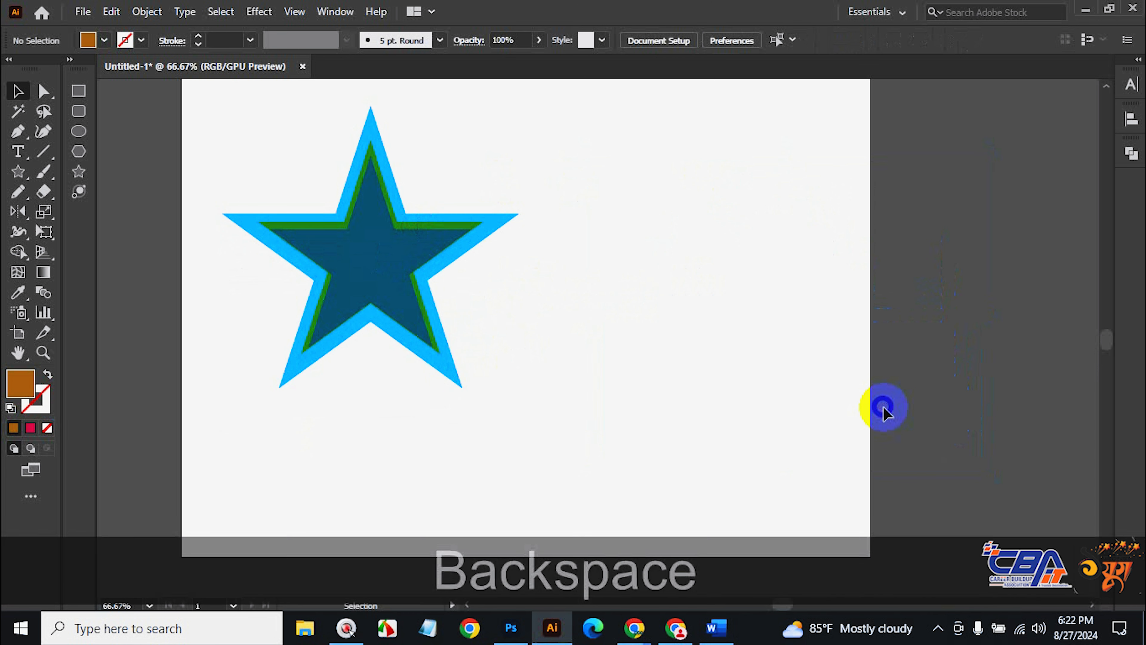
Place the placeholder text "Lorem ipsum" in 72 pt Myriad Pro Regular in the empty area beside the star.
{"action": "key", "text": "space"}
{"action": "left_click_drag", "start_coordinate": [709, 307], "coordinate": [694, 363]}
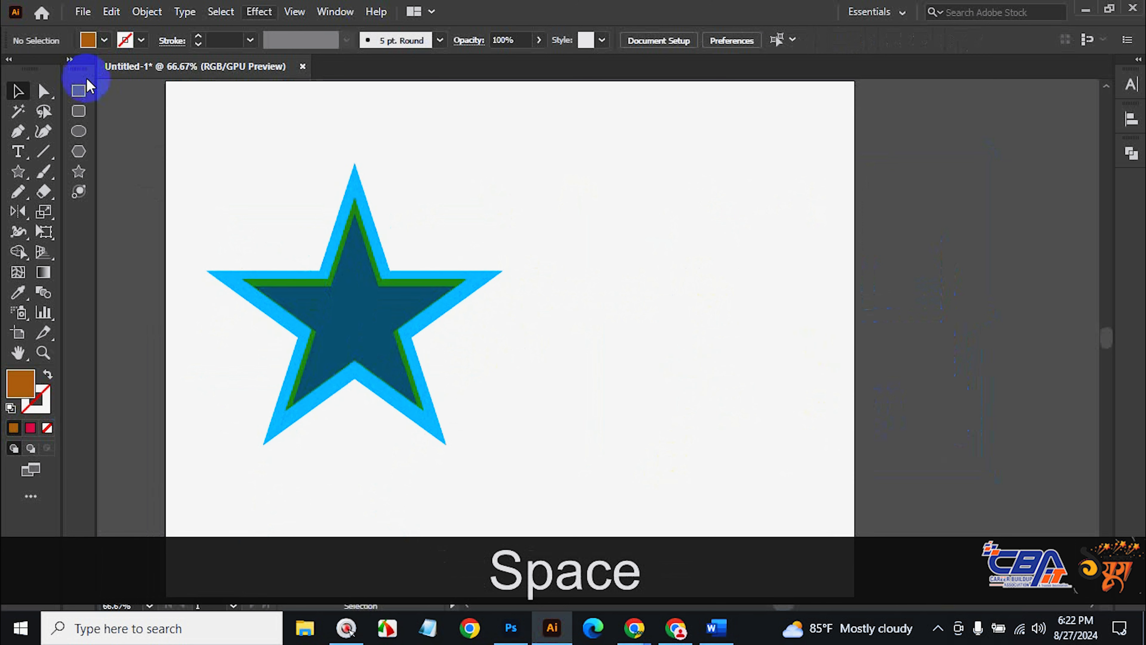
{"action": "left_click", "coordinate": [18, 151]}
{"action": "left_click", "coordinate": [701, 237]}
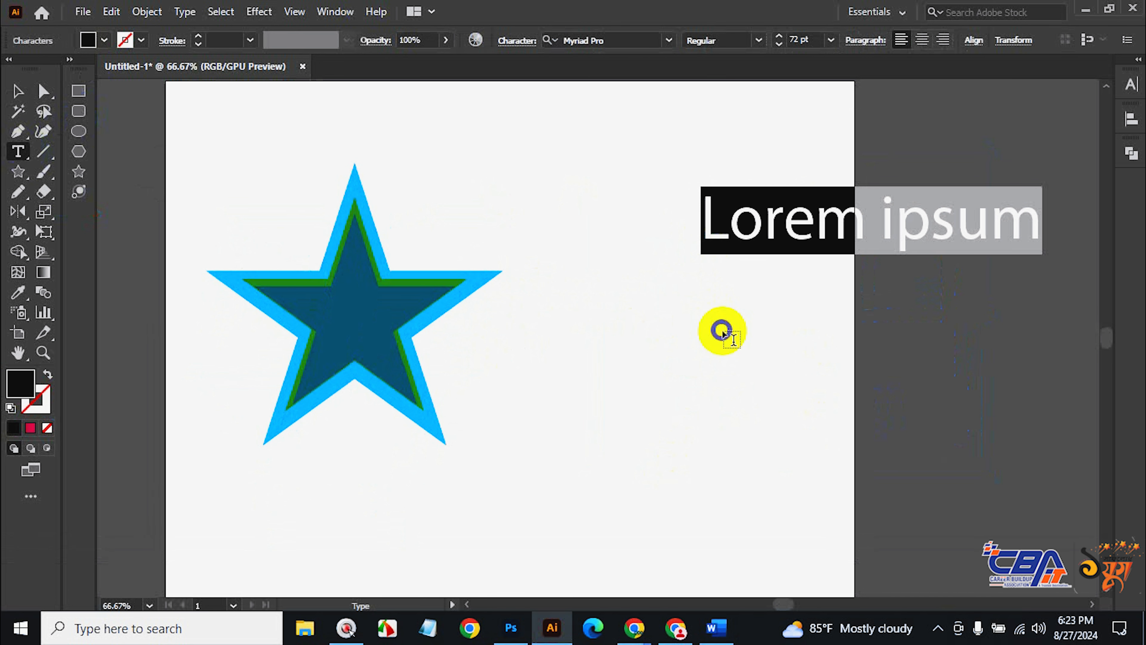
{"action": "left_click", "coordinate": [18, 91]}
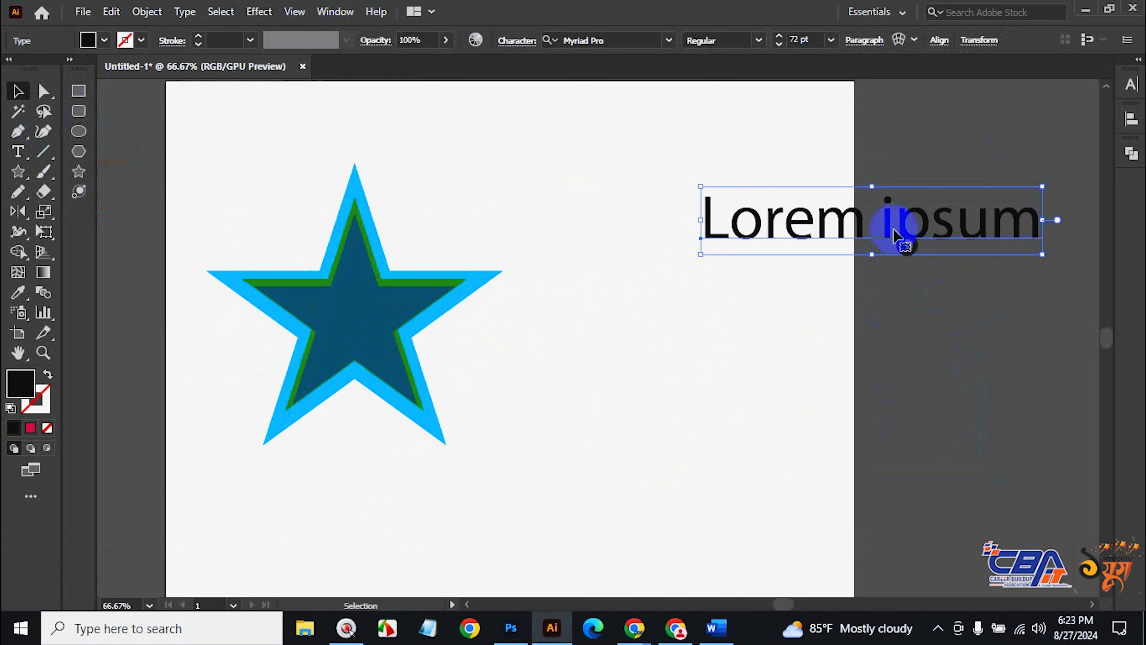
Convert the "Lorem ipsum" text to outlines and enlarge it proportionally within the upper part of the artboard.
{"action": "left_click_drag", "start_coordinate": [889, 217], "coordinate": [677, 178]}
{"action": "key", "text": "ctrl+shift+o"}
{"action": "left_click_drag", "start_coordinate": [812, 201], "coordinate": [844, 227]}
Preview an outward Offset Path of 0.25 in with Miter joins on the outlined text.
{"action": "left_click", "coordinate": [146, 11]}
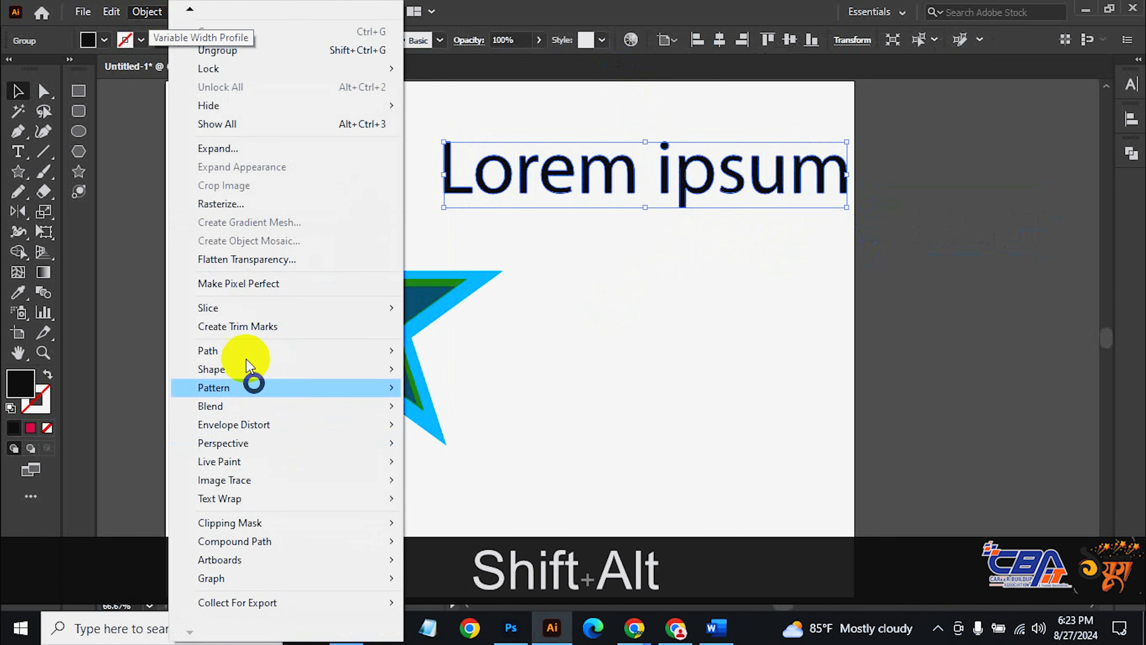
{"action": "mouse_move", "coordinate": [269, 353]}
{"action": "left_click", "coordinate": [440, 406]}
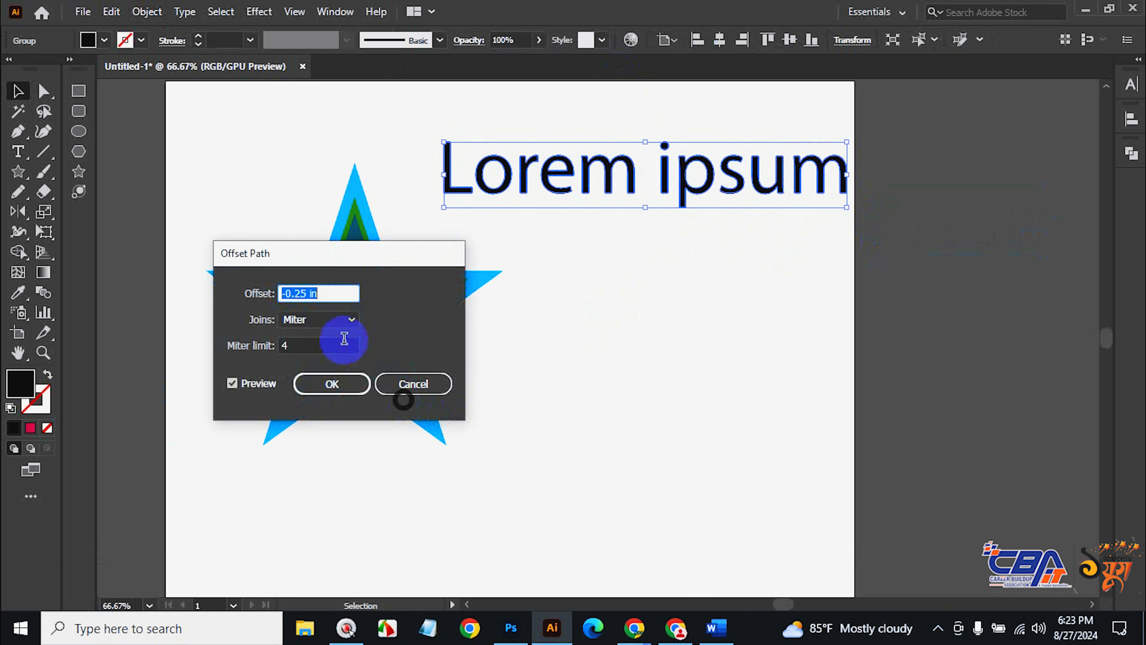
{"action": "left_click_drag", "start_coordinate": [345, 249], "coordinate": [824, 300]}
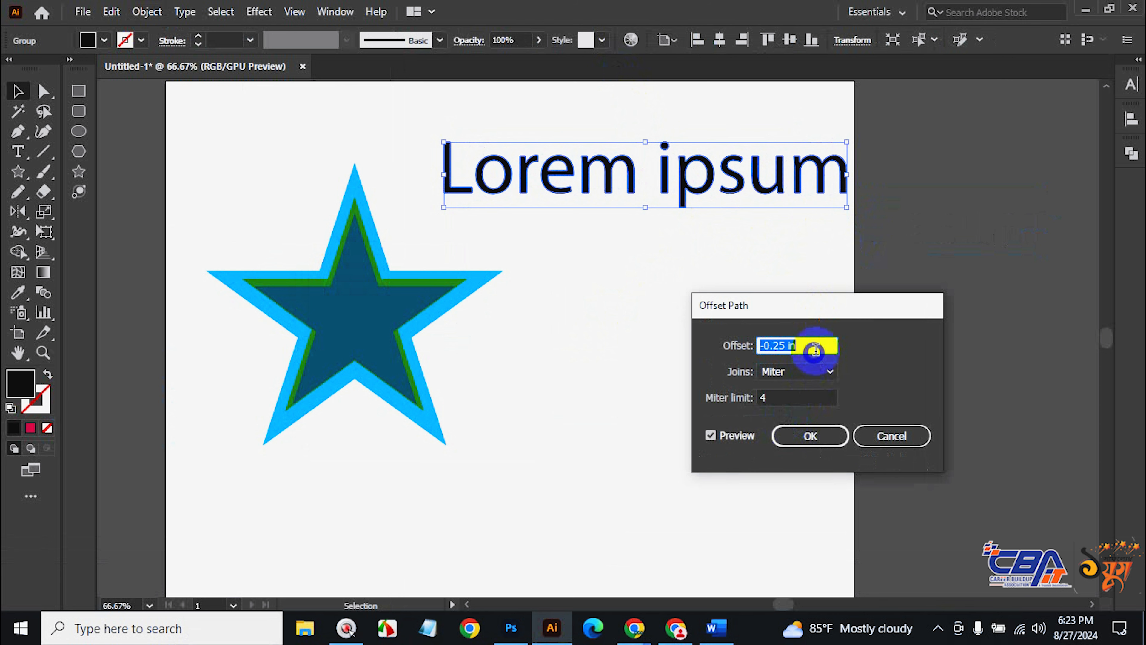
{"action": "scroll", "coordinate": [816, 349], "scroll_direction": "up", "scroll_amount": 7}
{"action": "scroll", "coordinate": [815, 349], "scroll_direction": "down", "scroll_amount": 3}
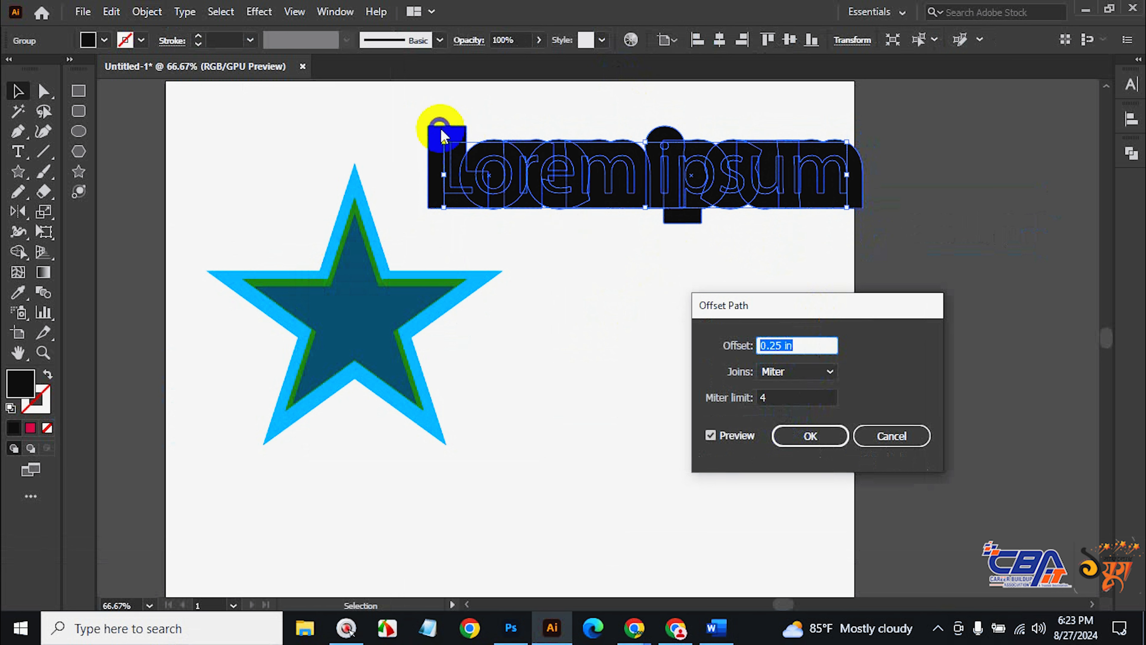
Compare Round, Bevel and Miter joins in the outlined text's offset preview and cancel without applying.
{"action": "left_click", "coordinate": [825, 374]}
{"action": "left_click", "coordinate": [809, 411]}
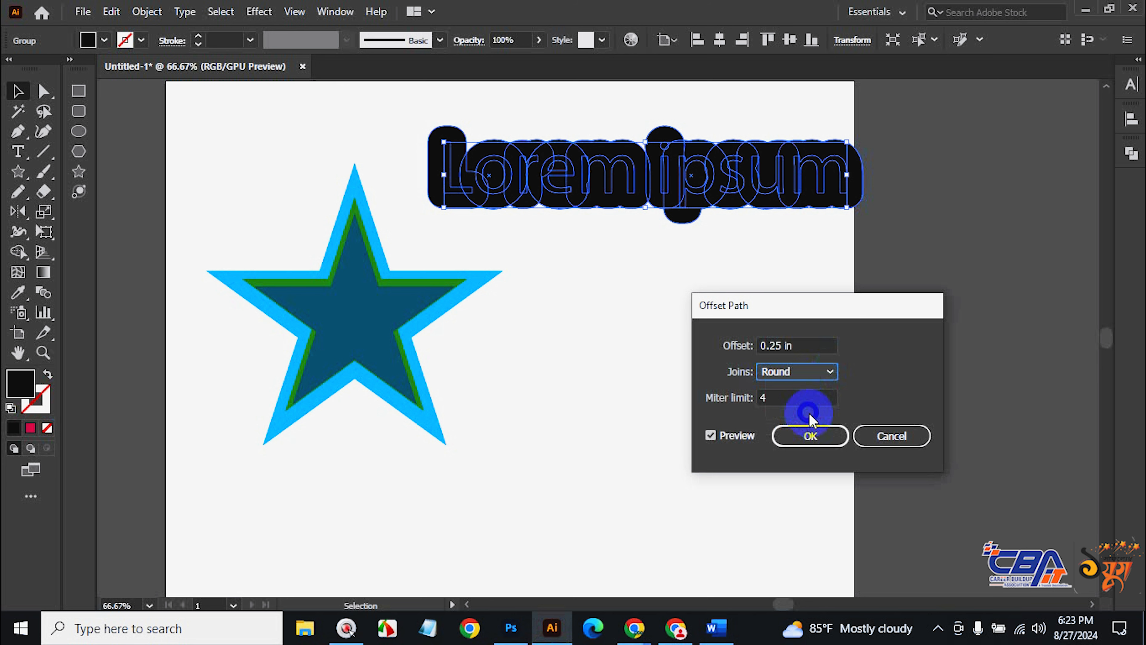
{"action": "left_click", "coordinate": [815, 376]}
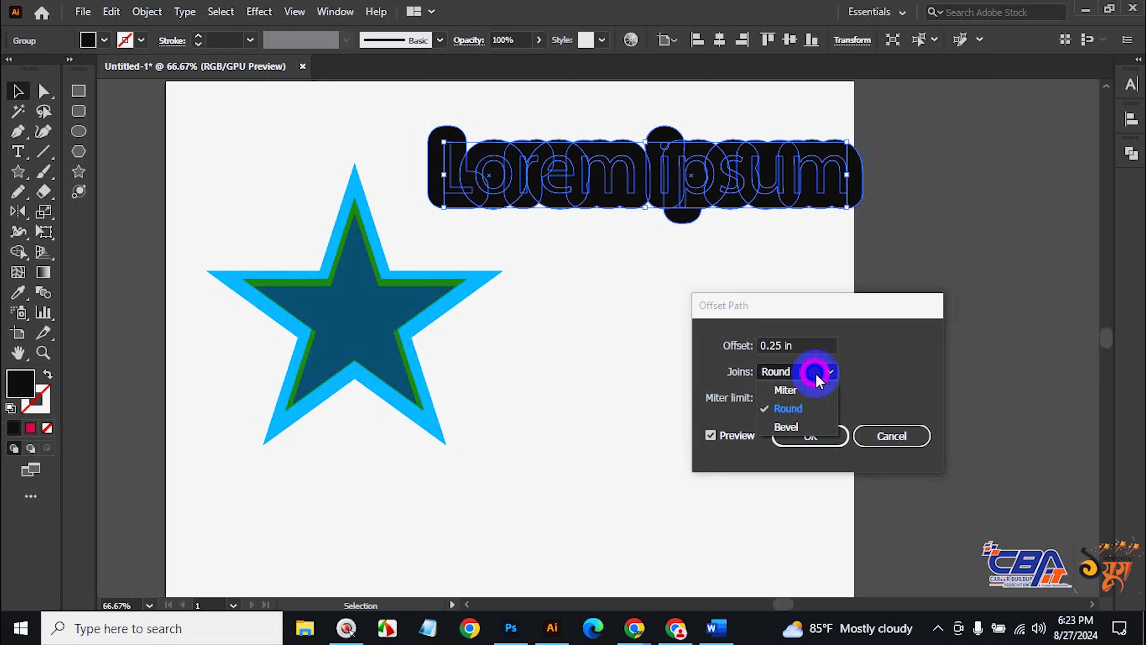
{"action": "left_click", "coordinate": [804, 432]}
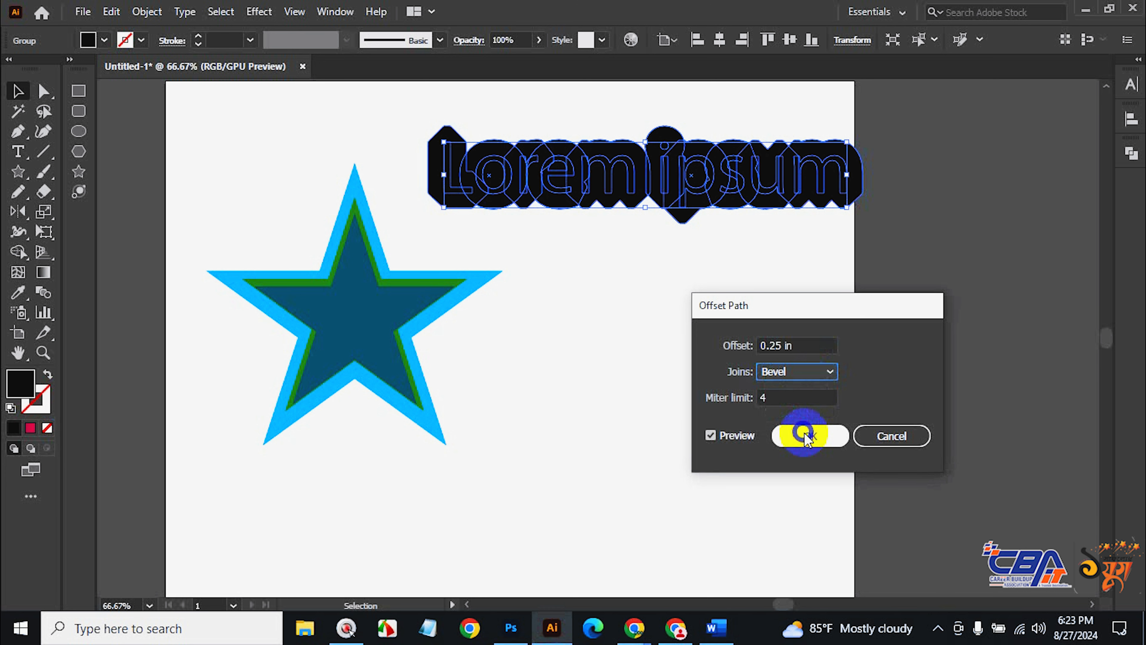
{"action": "left_click", "coordinate": [819, 369]}
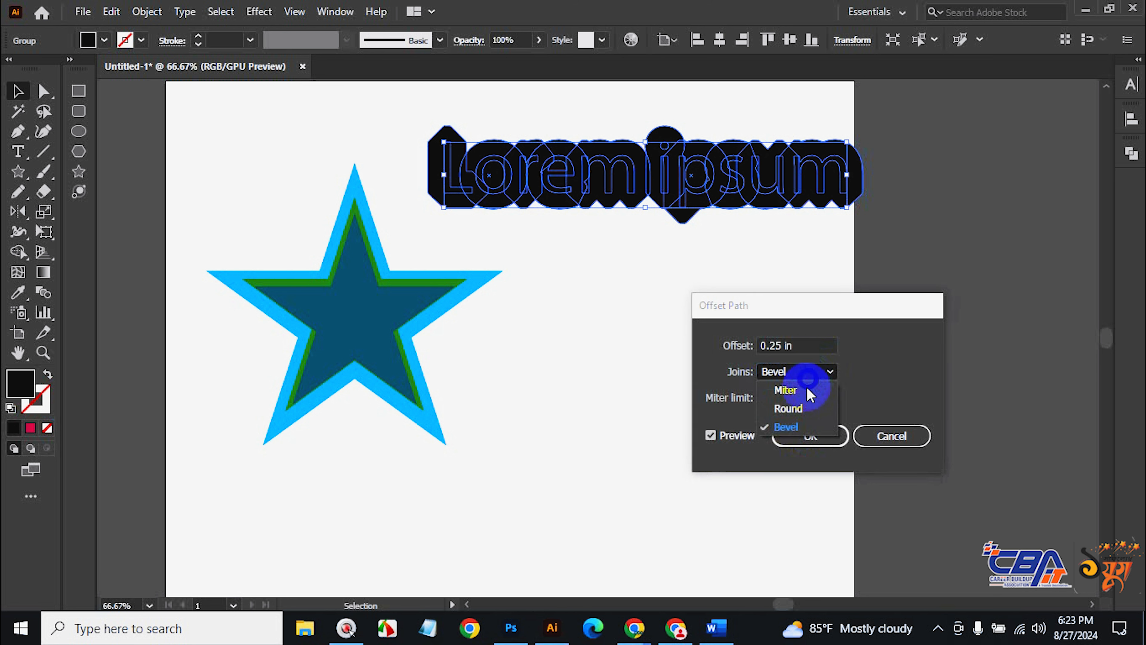
{"action": "left_click", "coordinate": [807, 387]}
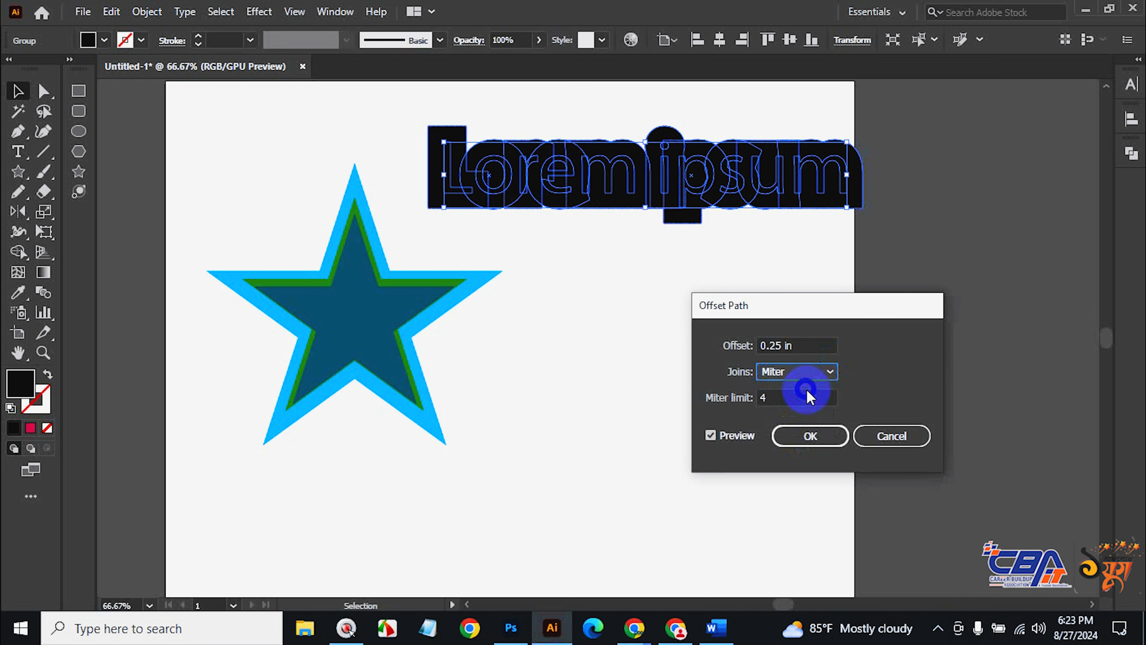
{"action": "left_click", "coordinate": [876, 437]}
Delete the outlined text and the dark blue and green inner stars, keeping only the light blue star.
{"action": "left_click", "coordinate": [686, 371]}
{"action": "left_click", "coordinate": [664, 153]}
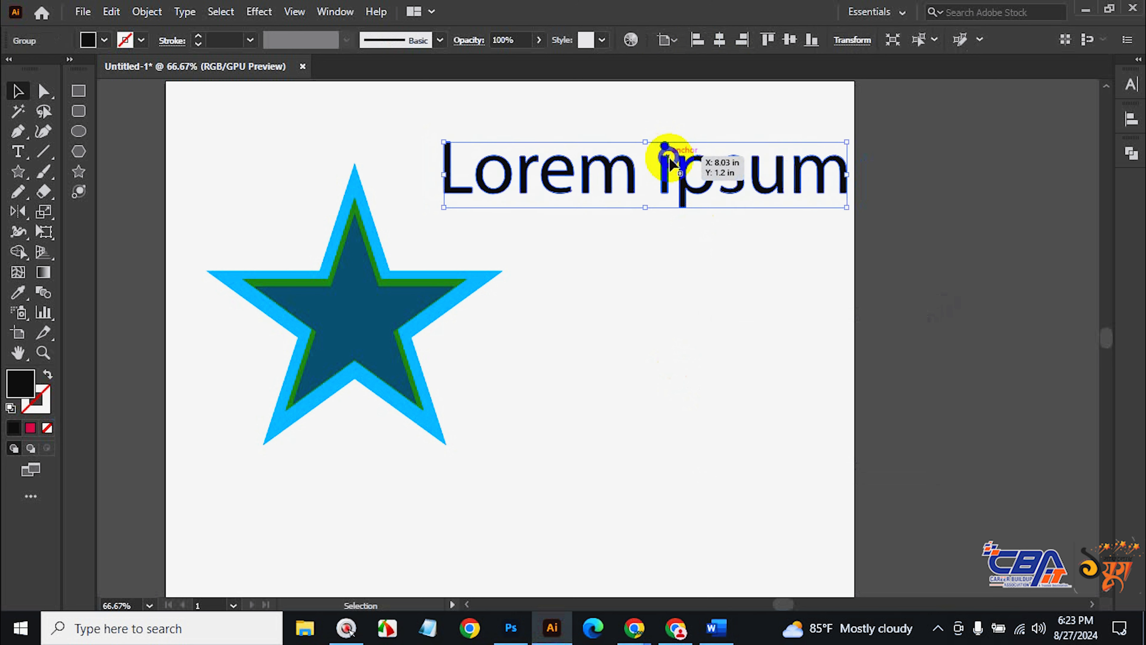
{"action": "key", "text": "BackSpace"}
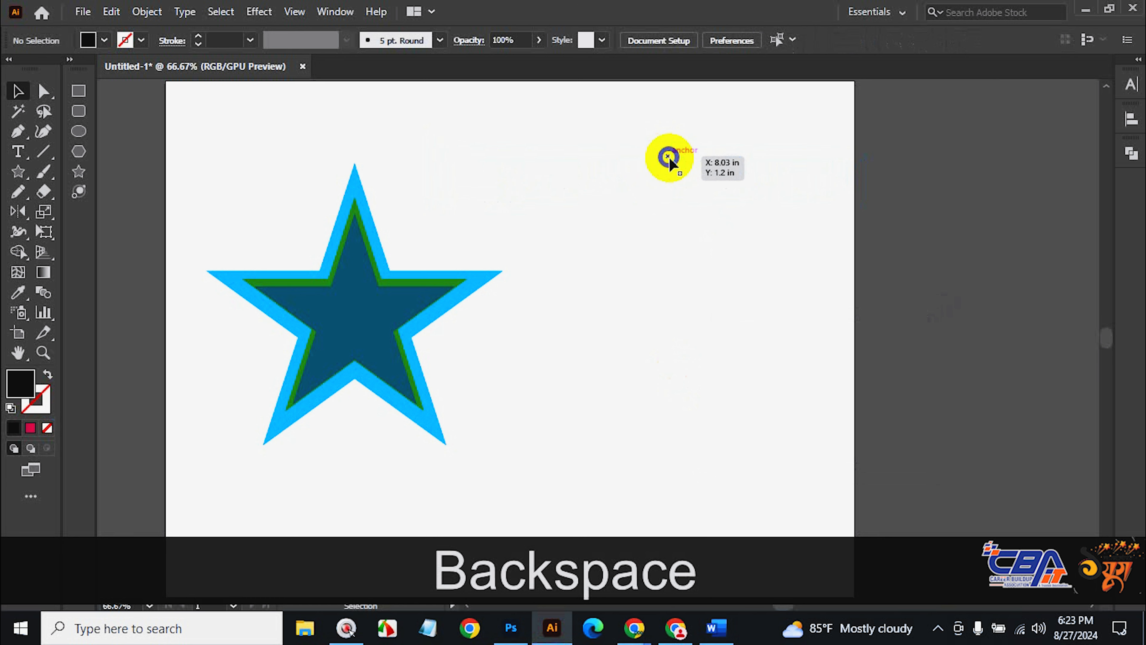
{"action": "left_click", "coordinate": [351, 179]}
{"action": "left_click", "coordinate": [354, 281]}
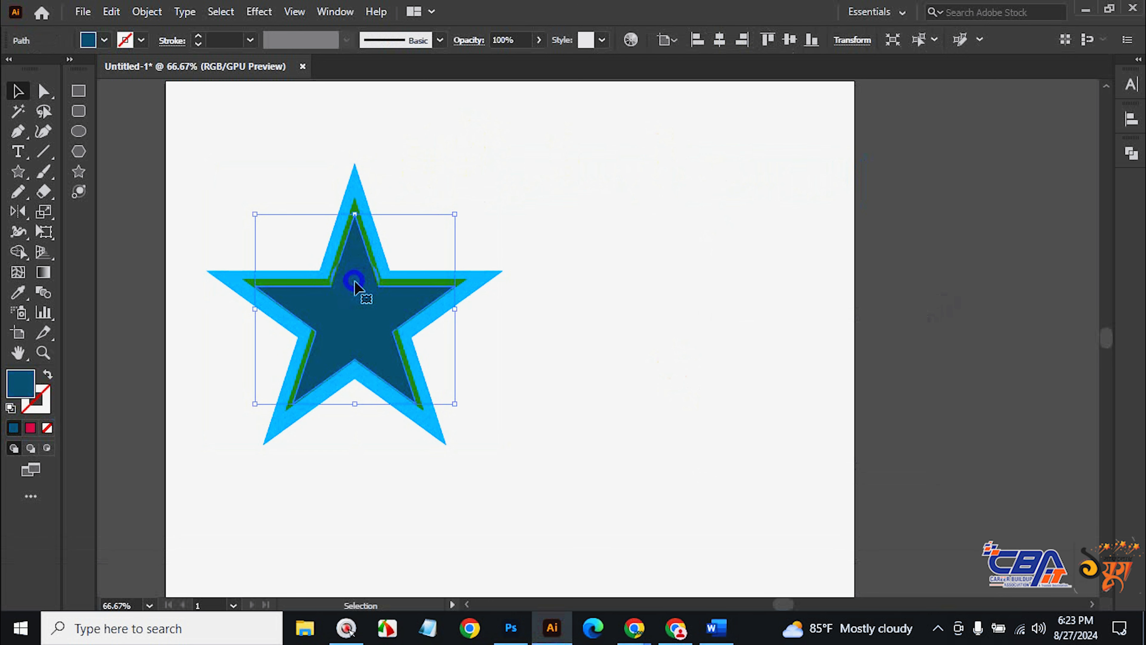
{"action": "key", "text": "BackSpace"}
{"action": "left_click", "coordinate": [354, 286]}
{"action": "key", "text": "BackSpace"}
Preview an outward Offset Path of 0.375 in with Miter joins on the light blue star.
{"action": "left_click", "coordinate": [355, 259]}
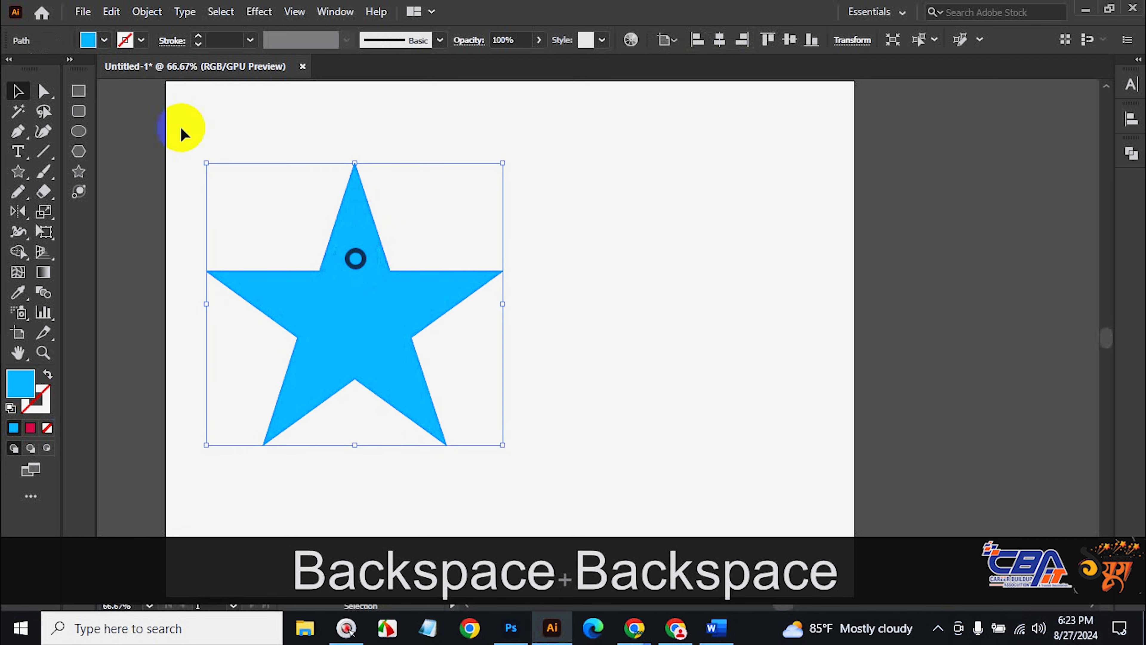
{"action": "left_click", "coordinate": [146, 12]}
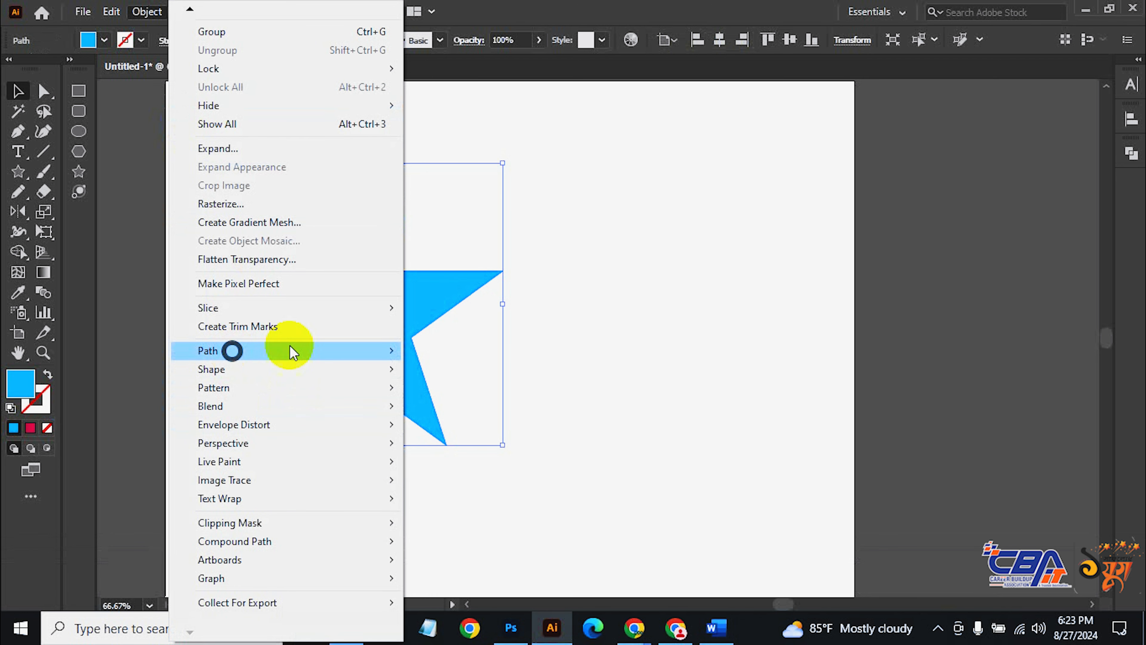
{"action": "mouse_move", "coordinate": [291, 352]}
{"action": "left_click", "coordinate": [455, 405]}
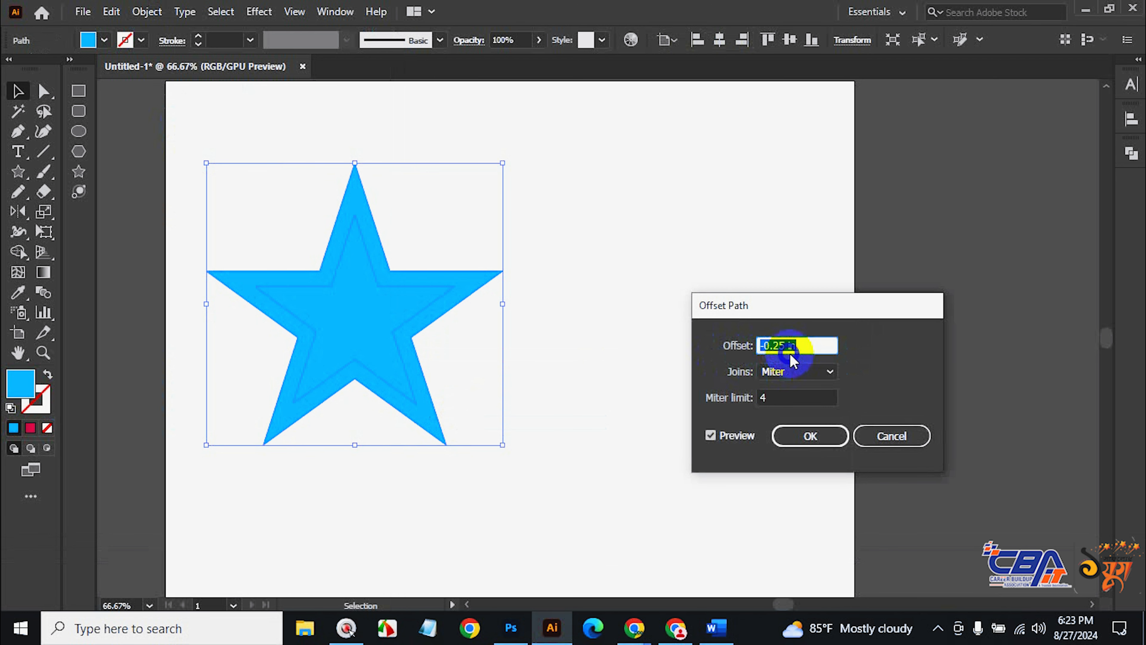
{"action": "type", "text": "0.375"}
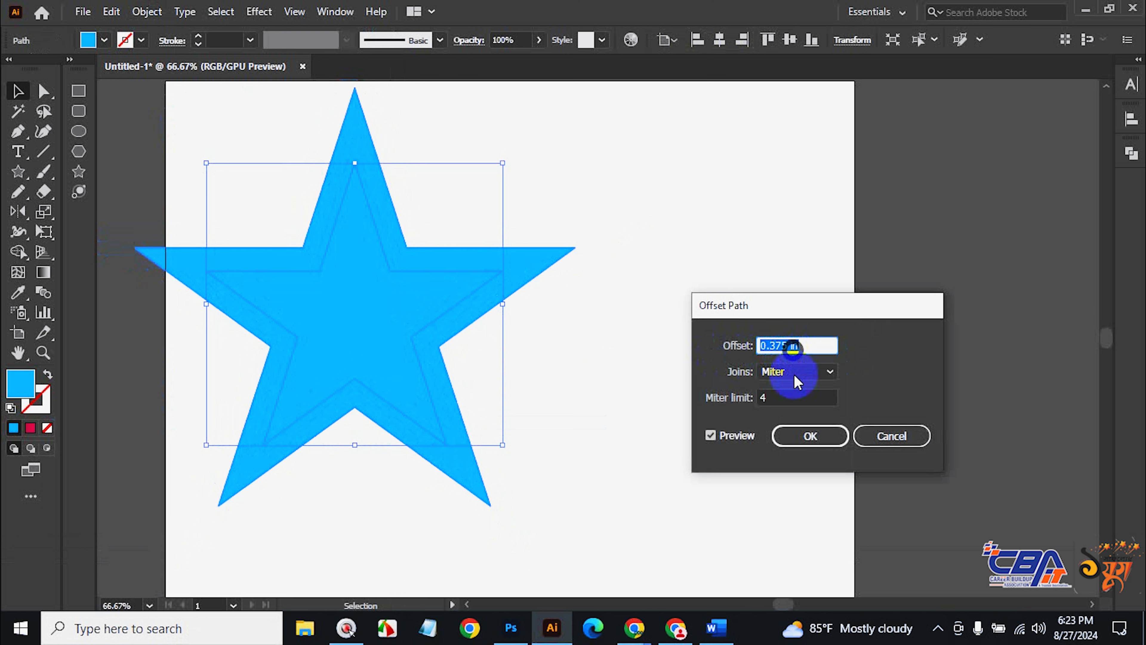
Compare Round and Bevel joins in the star's 0.375 in offset preview and cancel without applying.
{"action": "left_click", "coordinate": [795, 377]}
{"action": "left_click", "coordinate": [789, 409]}
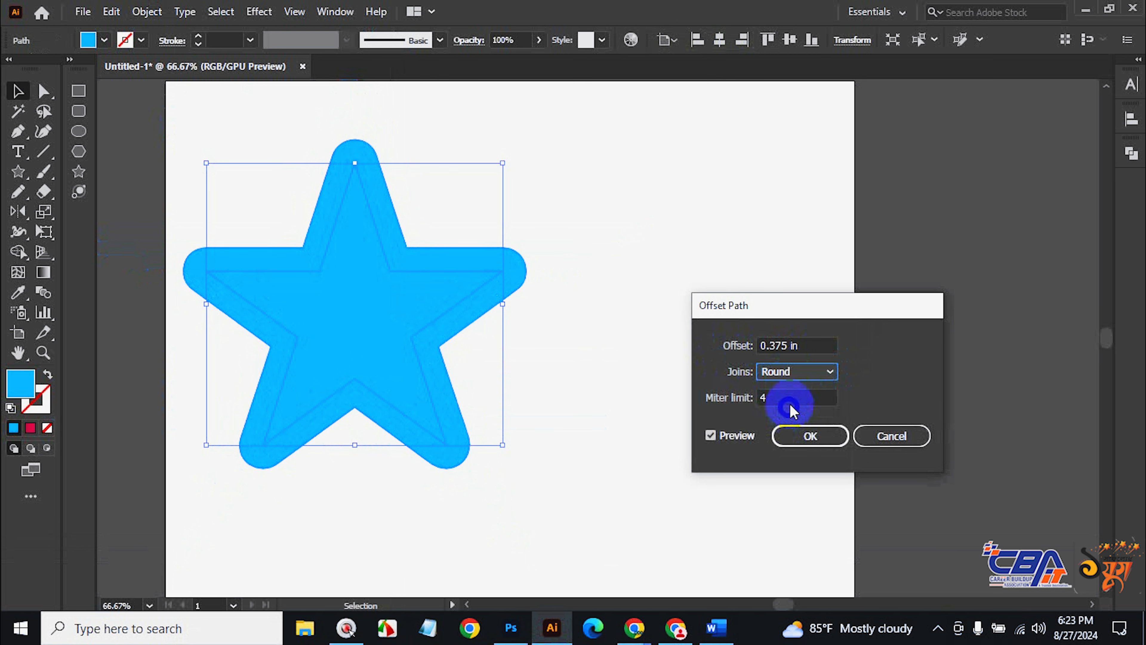
{"action": "left_click", "coordinate": [797, 375]}
{"action": "left_click", "coordinate": [796, 423]}
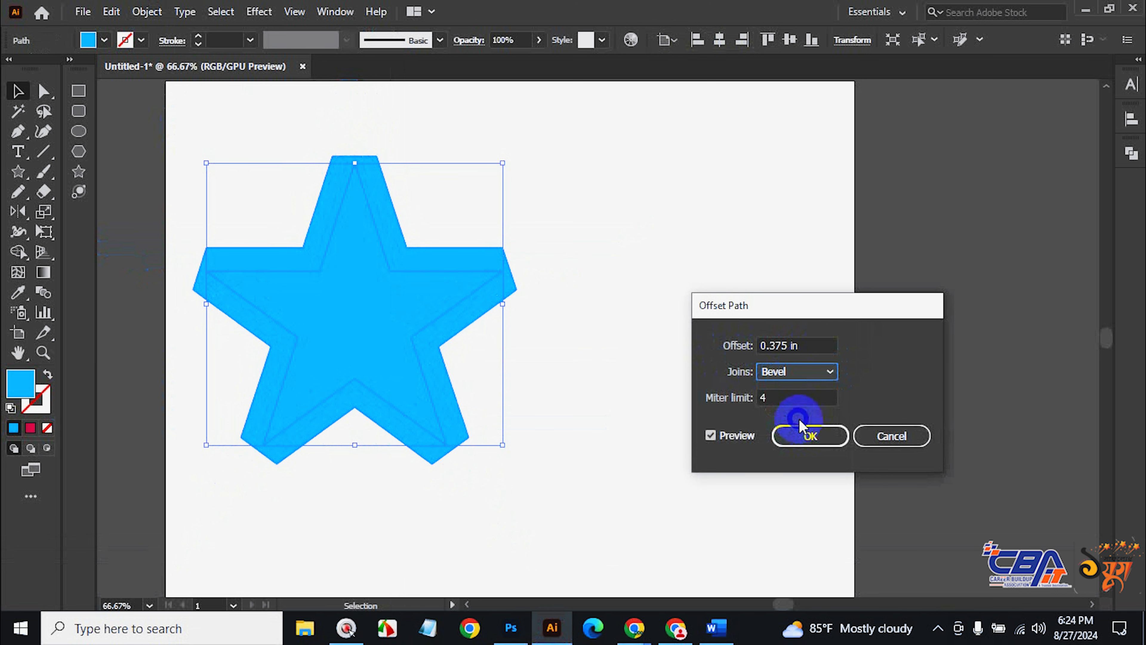
{"action": "left_click", "coordinate": [891, 436]}
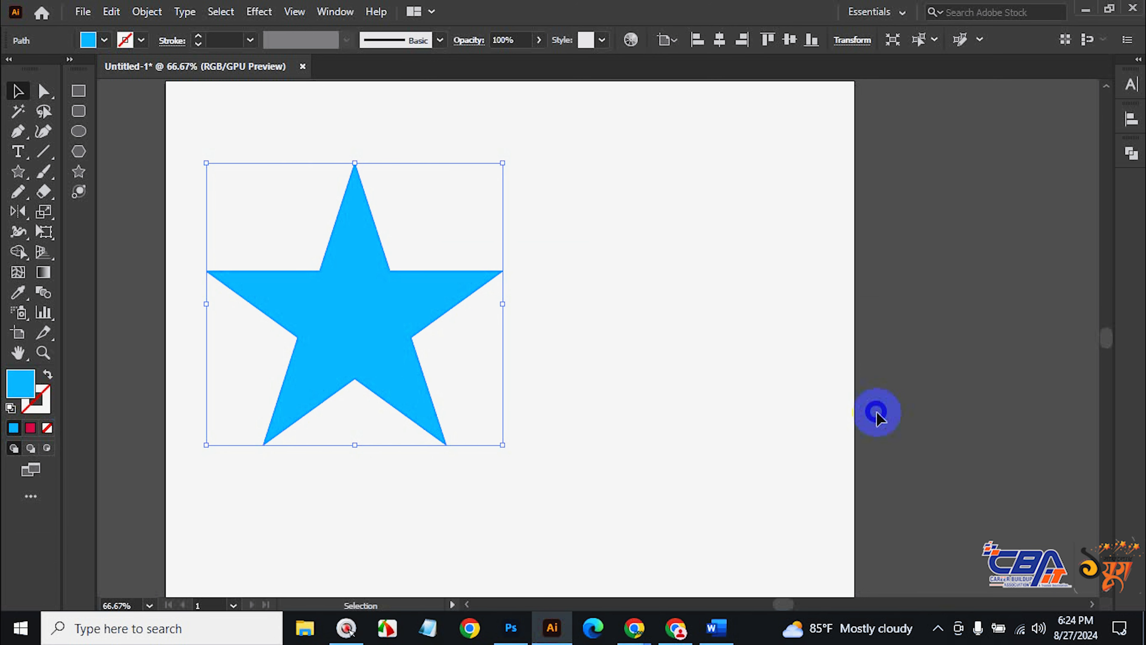
Check the Offset Path topic in the Word course outline, return to Illustrator and delete the light blue star.
{"action": "left_click", "coordinate": [716, 628]}
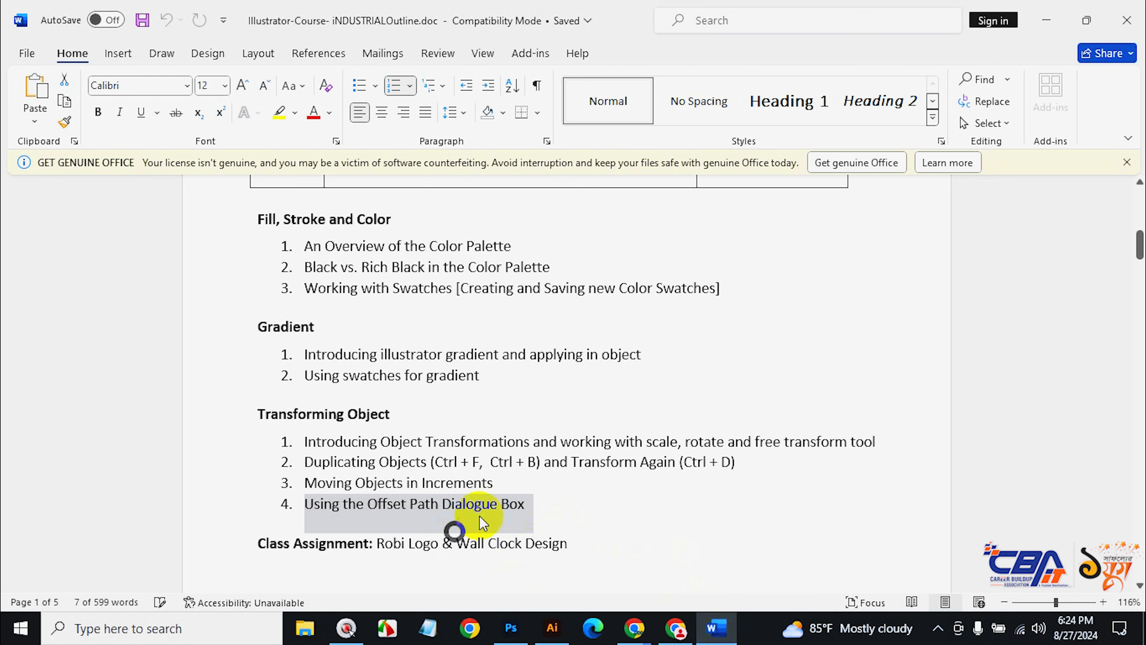
{"action": "left_click", "coordinate": [1045, 20]}
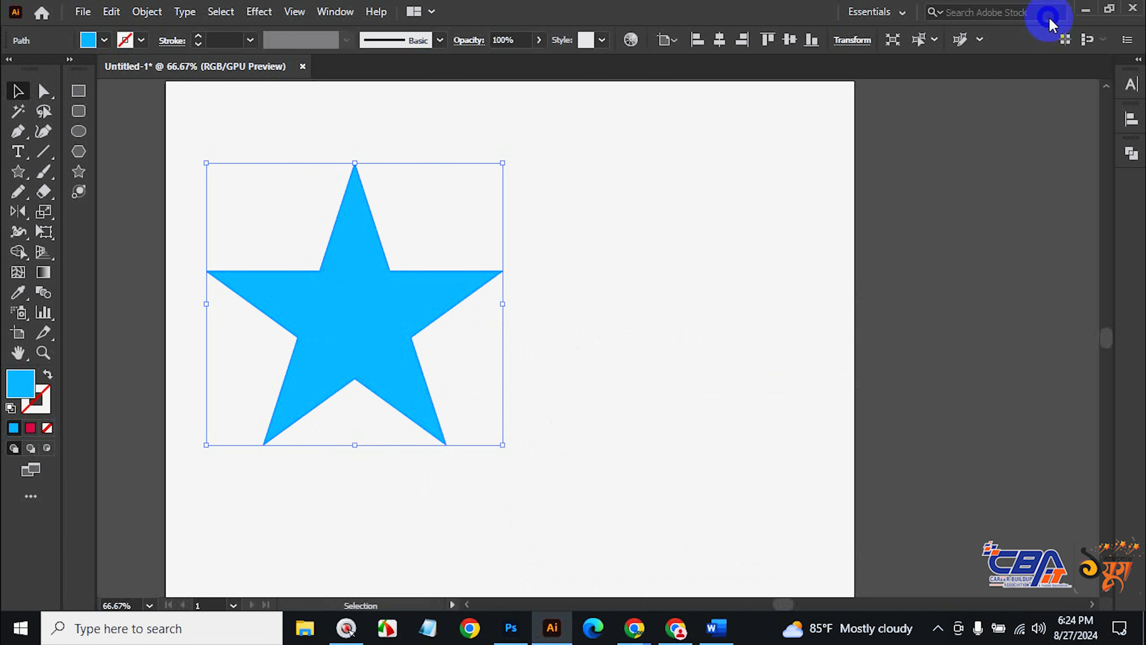
{"action": "key", "text": "BackSpace"}
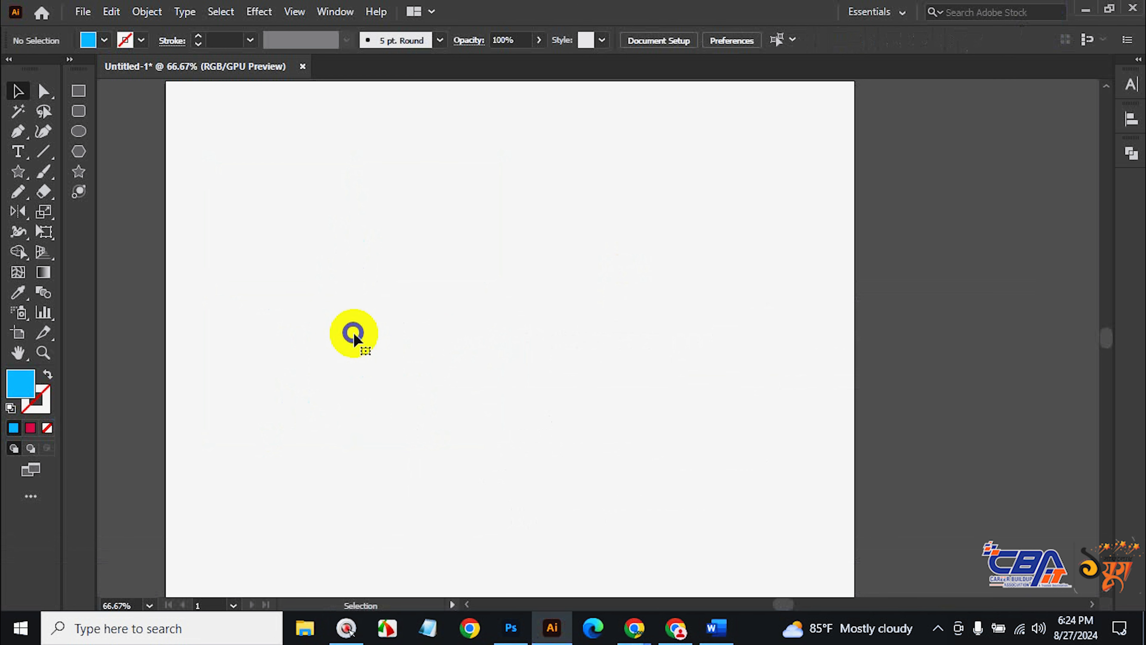
Switch to the Google Meet call, admit the waiting participant and return to Illustrator.
{"action": "left_click", "coordinate": [633, 627]}
{"action": "left_click", "coordinate": [562, 579]}
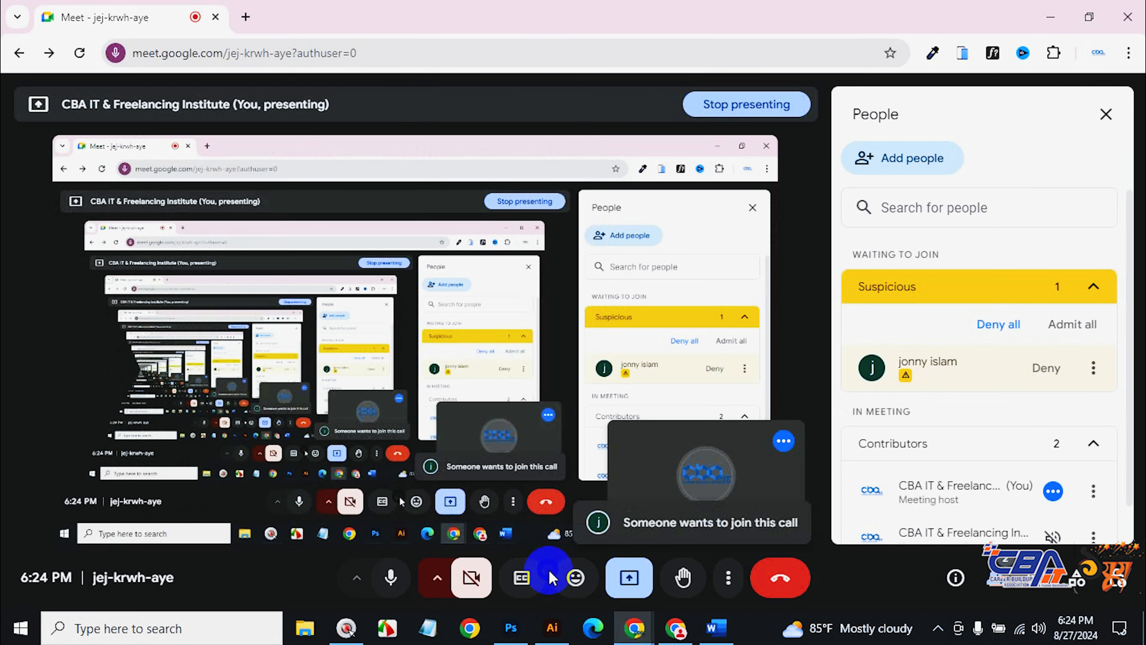
{"action": "left_click", "coordinate": [1076, 324]}
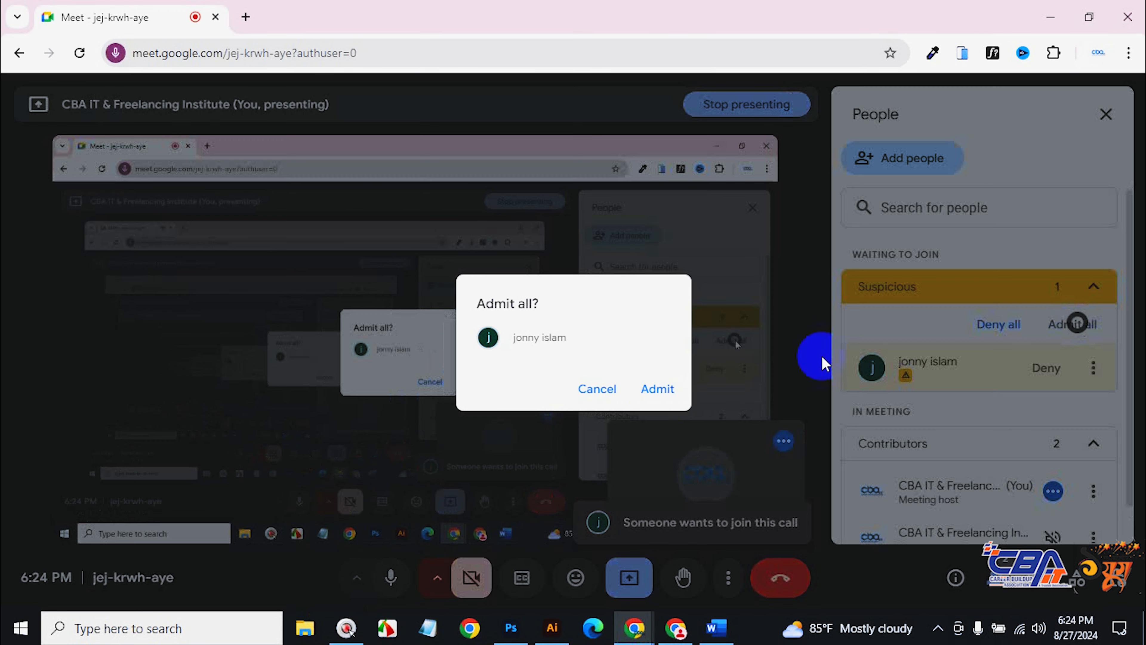
{"action": "left_click", "coordinate": [658, 389]}
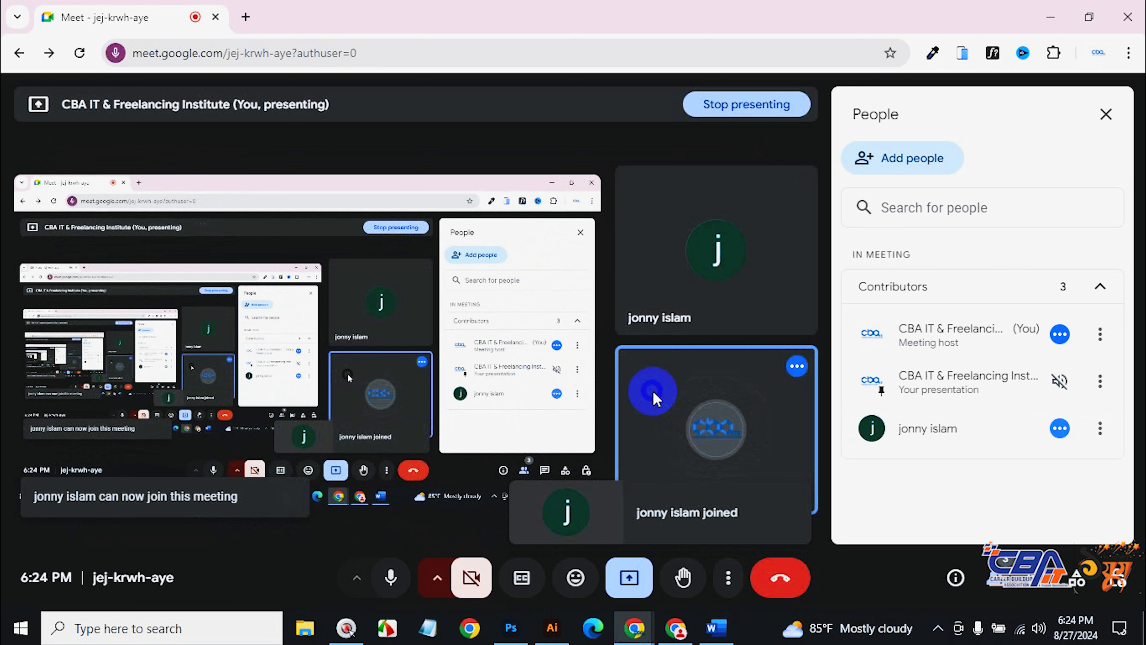
{"action": "left_click", "coordinate": [1048, 10]}
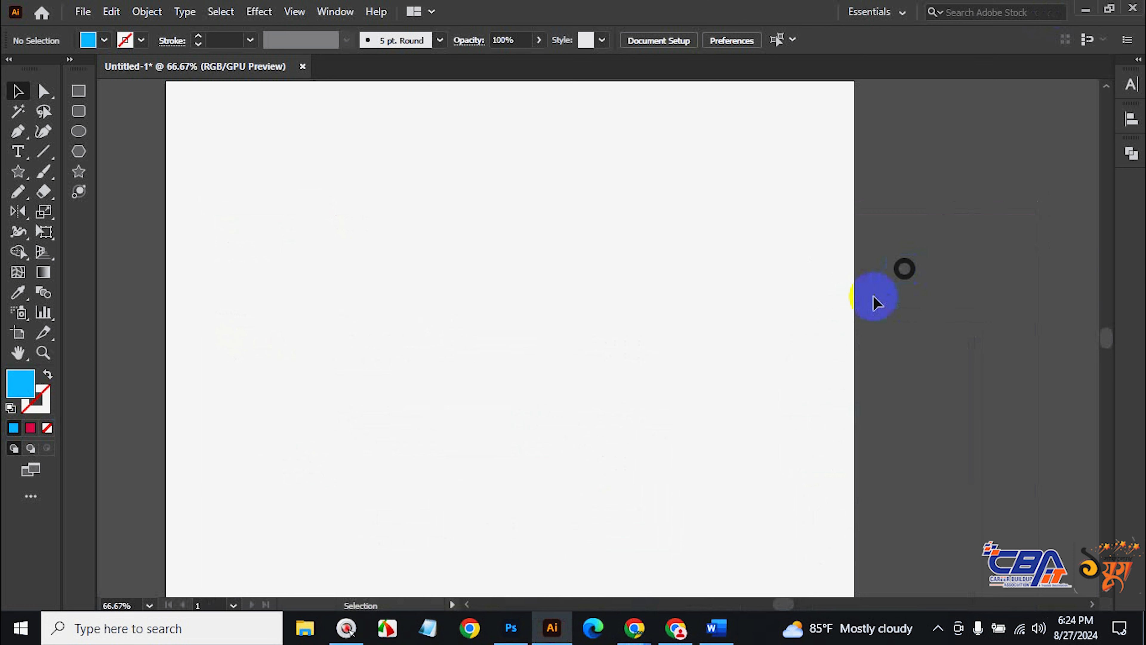
{"action": "key", "text": "space"}
{"action": "left_click_drag", "start_coordinate": [773, 352], "coordinate": [762, 298]}
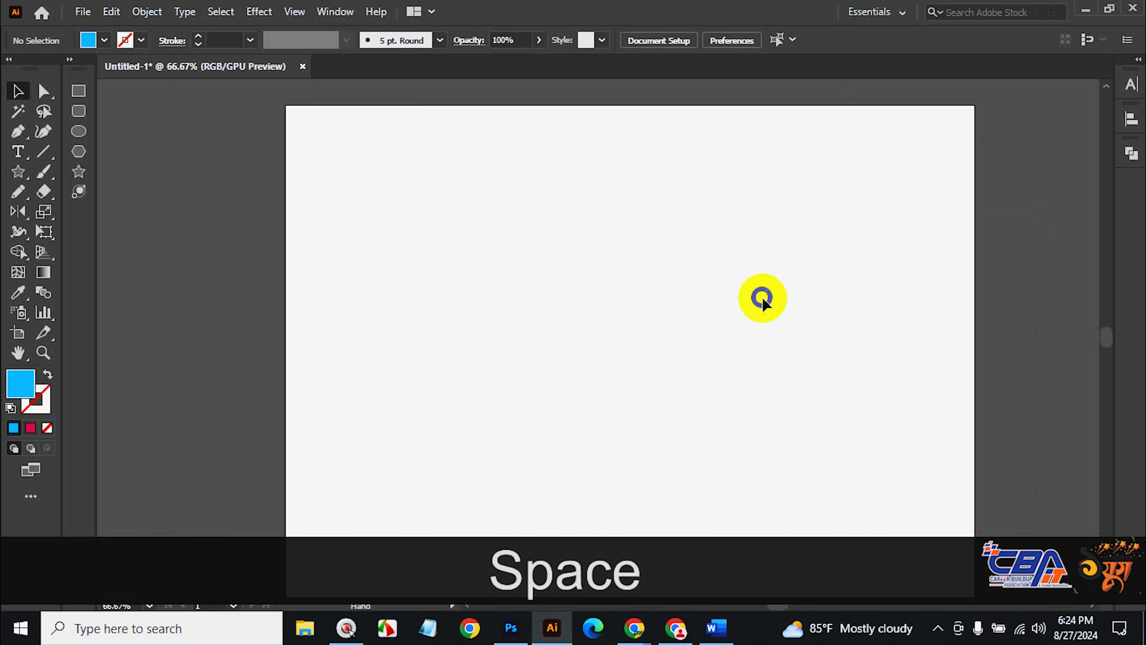
Toggle the document grid off and on several times, leaving it displayed over the empty artboard.
{"action": "key", "text": "ctrl+alt+space"}
{"action": "left_click", "coordinate": [717, 301], "text": "ctrl+alt"}
{"action": "left_click_drag", "start_coordinate": [620, 360], "coordinate": [669, 285]}
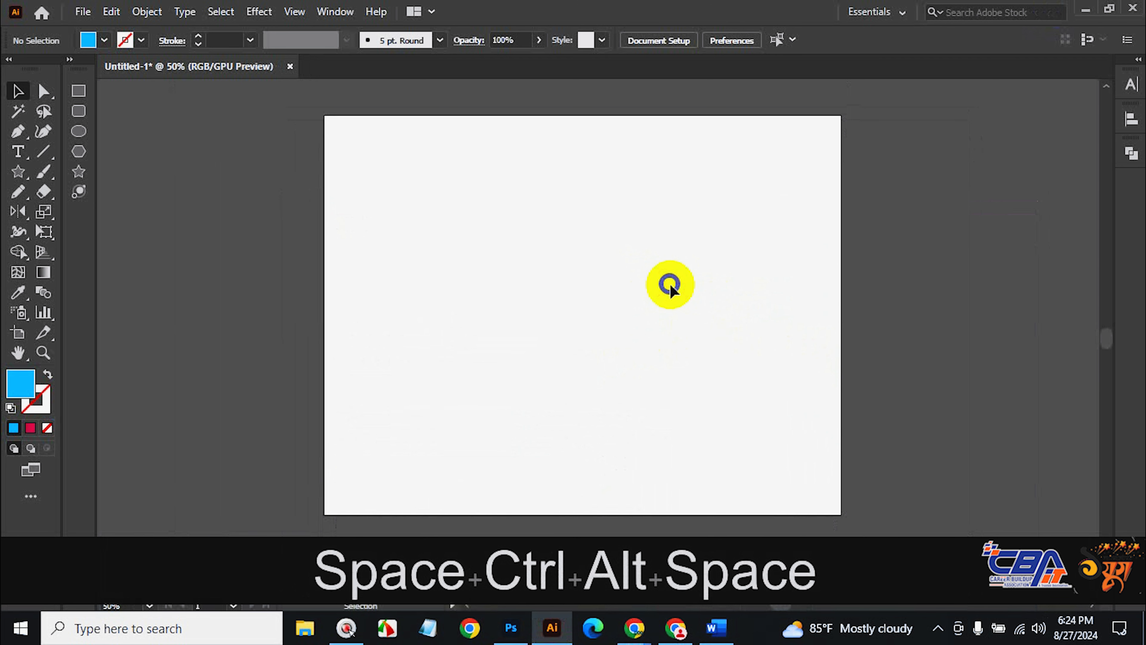
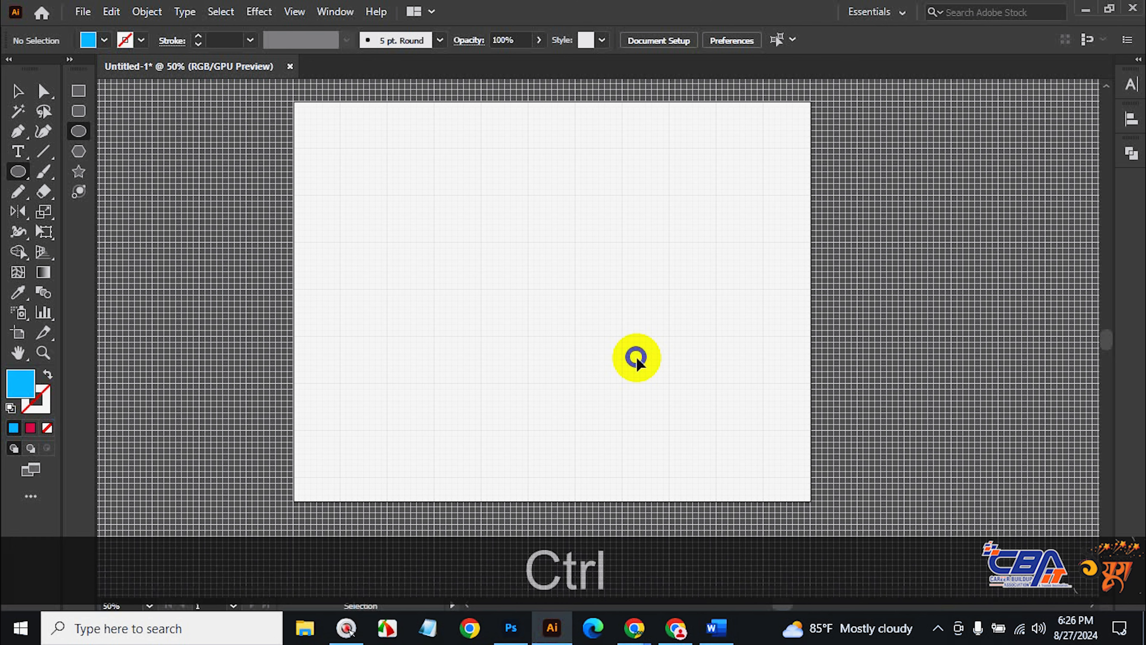
{"action": "key", "text": "ctrl+apostrophe"}
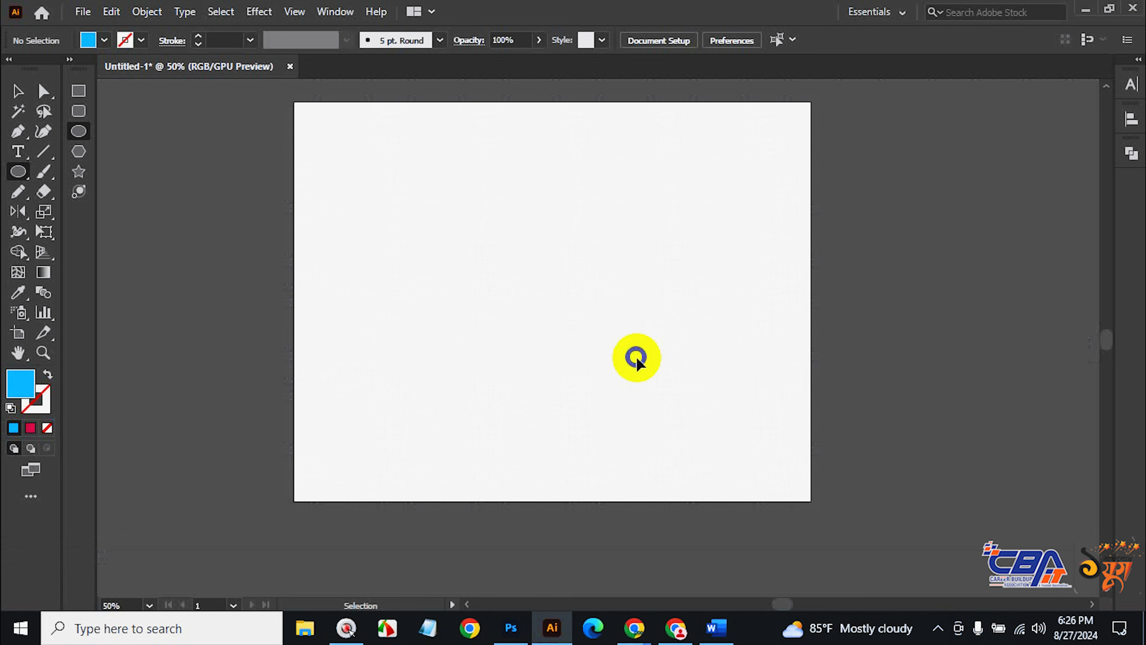
{"action": "key", "text": "ctrl+apostrophe"}
{"action": "key", "text": "ctrl+apostrophe"}
{"action": "key", "text": "ctrl+apostrophe"}
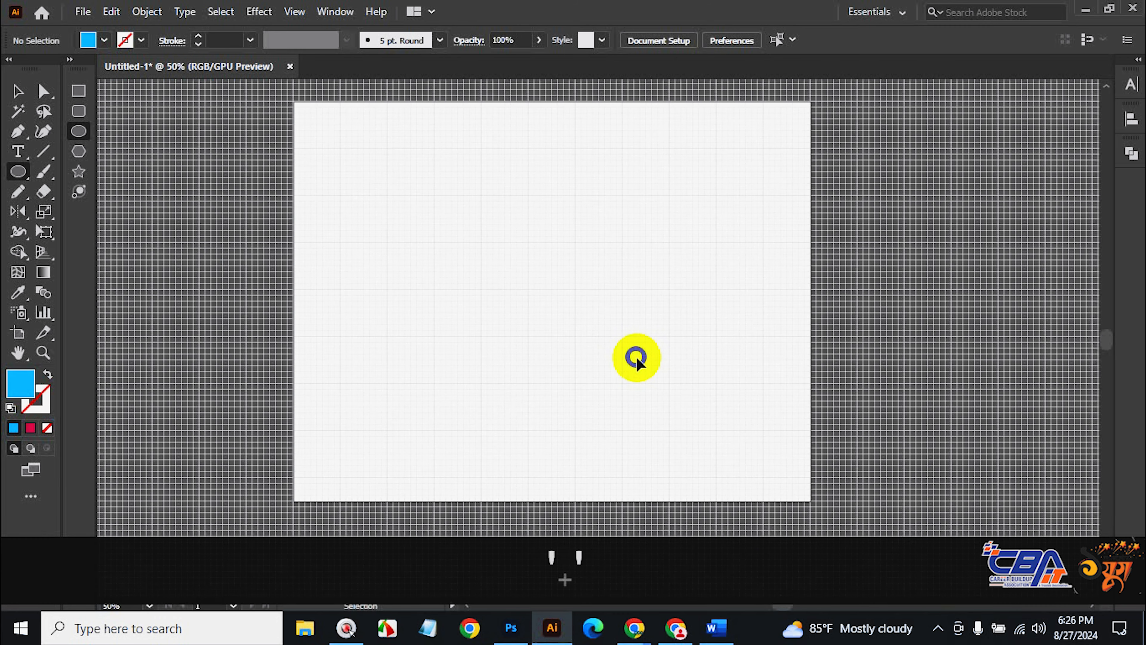
{"action": "key", "text": "ctrl+apostrophe"}
{"action": "key", "text": "ctrl+apostrophe"}
{"action": "key", "text": "ctrl+apostrophe"}
{"action": "key", "text": "ctrl+apostrophe"}
{"action": "key", "text": "ctrl+apostrophe"}
{"action": "key", "text": "ctrl+apostrophe"}
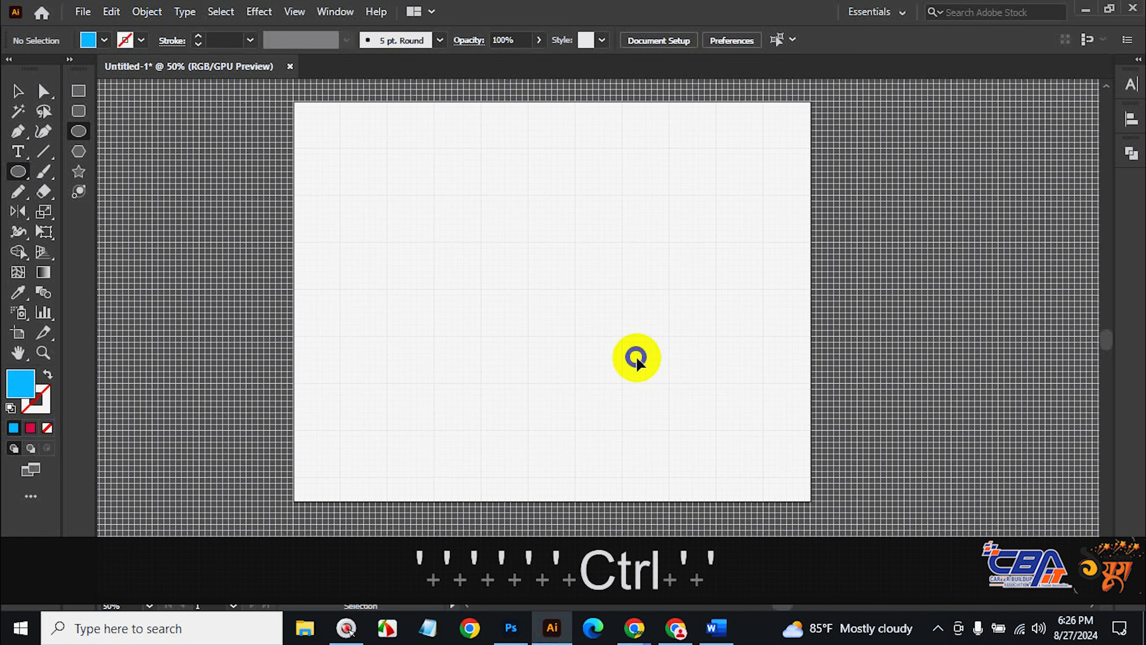
{"action": "key", "text": "ctrl+apostrophe"}
{"action": "key", "text": "ctrl+apostrophe"}
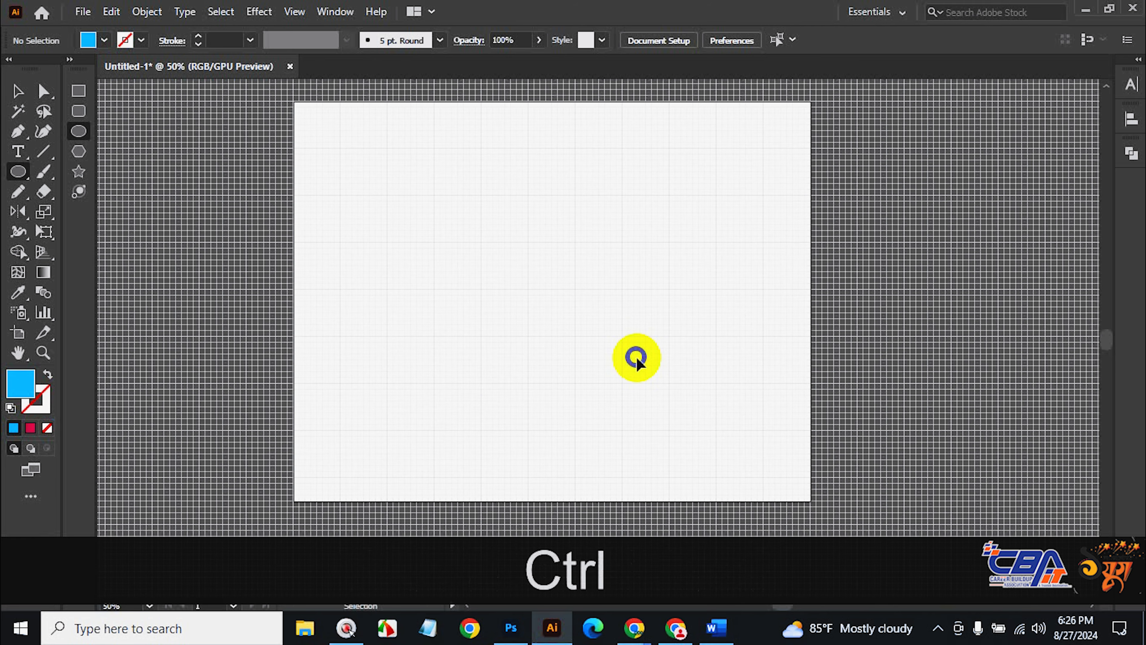
{"action": "key", "text": "ctrl+apostrophe"}
{"action": "key", "text": "ctrl+apostrophe"}
{"action": "key", "text": "ctrl+apostrophe"}
{"action": "key", "text": "ctrl+apostrophe"}
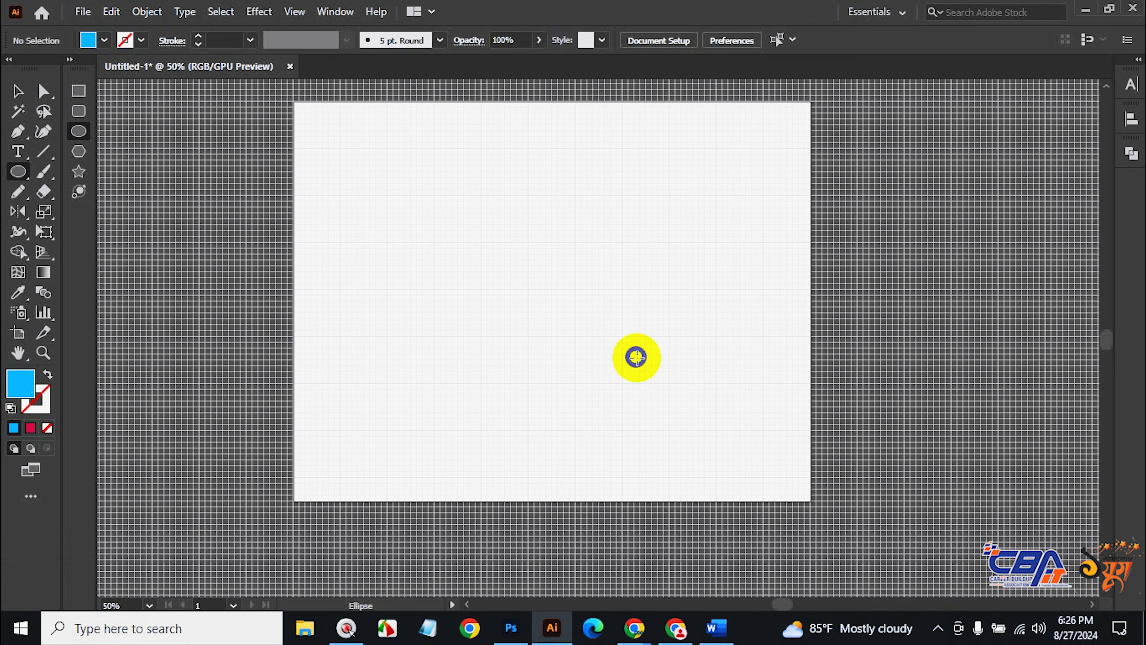
Examine the main gridlines and their subdivisions around an intersection near the middle of the artboard.
{"action": "key", "text": "ctrl+space"}
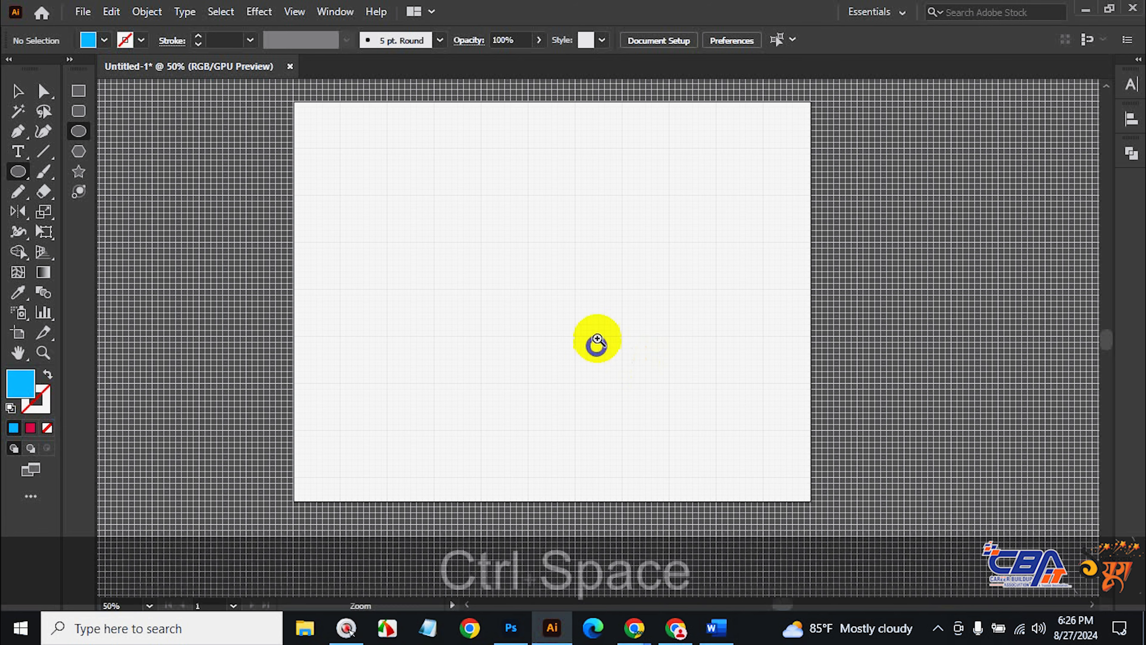
{"action": "left_click", "coordinate": [588, 326]}
{"action": "left_click", "coordinate": [616, 337]}
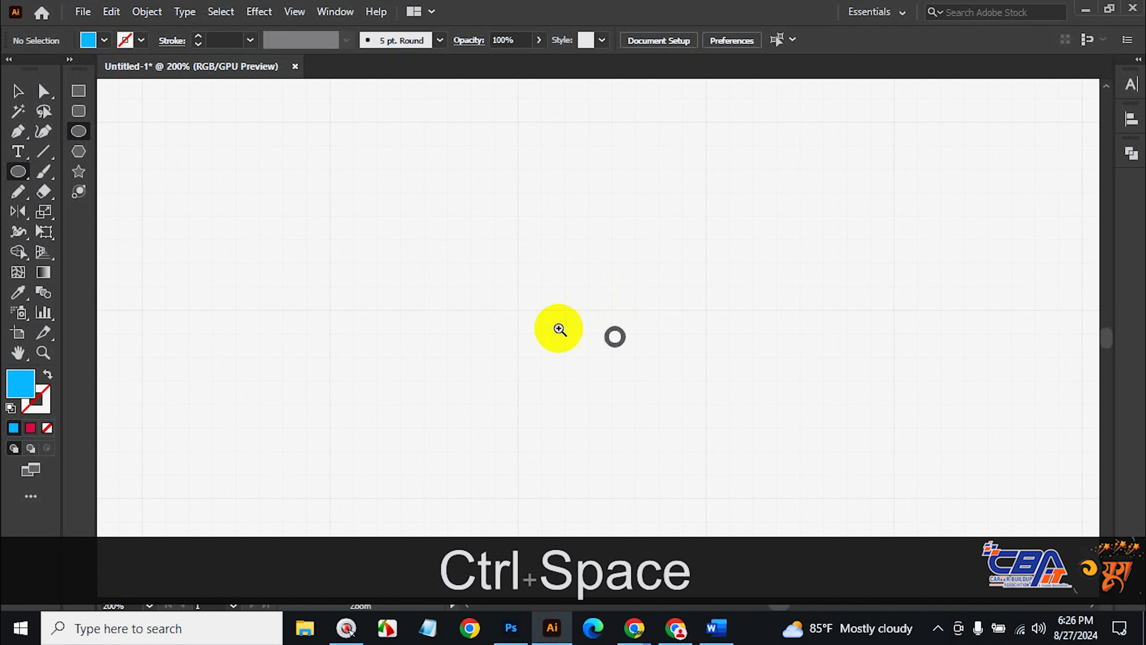
{"action": "left_click", "coordinate": [535, 414]}
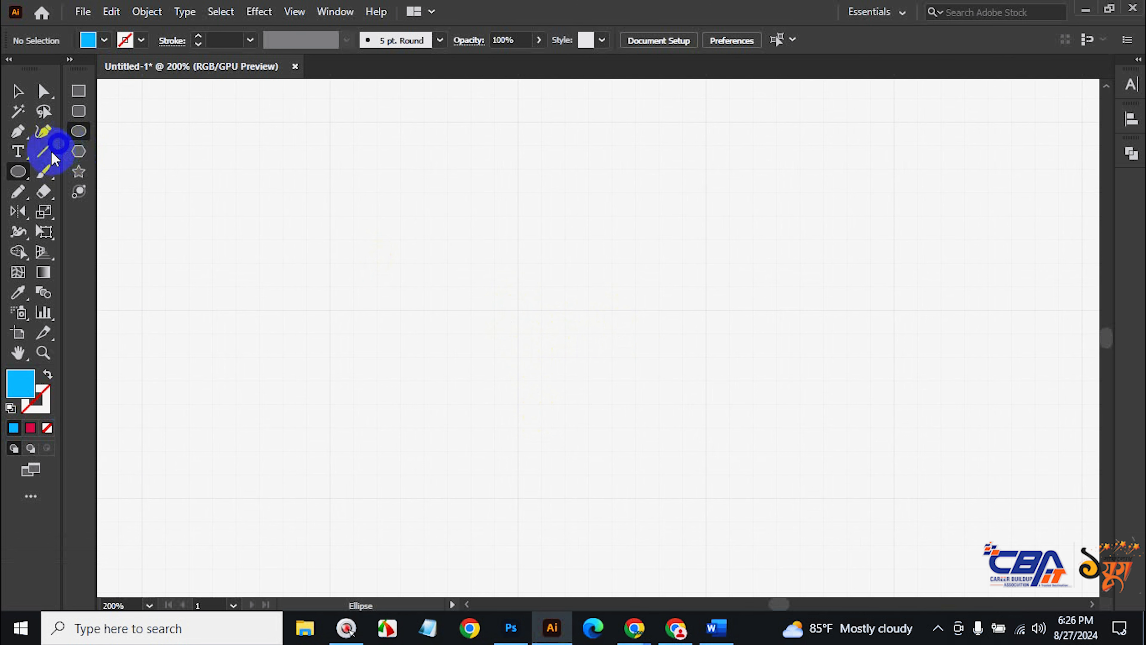
{"action": "left_click", "coordinate": [44, 153]}
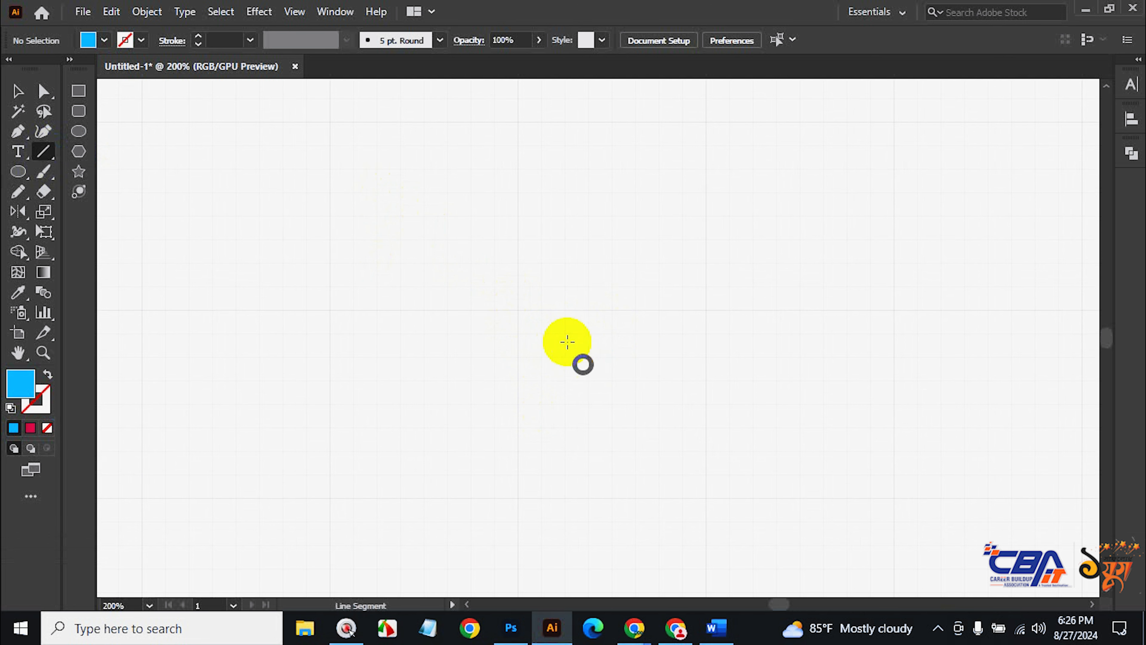
{"action": "key", "text": "ctrl+space"}
{"action": "left_click", "coordinate": [553, 349]}
{"action": "left_click", "coordinate": [582, 350]}
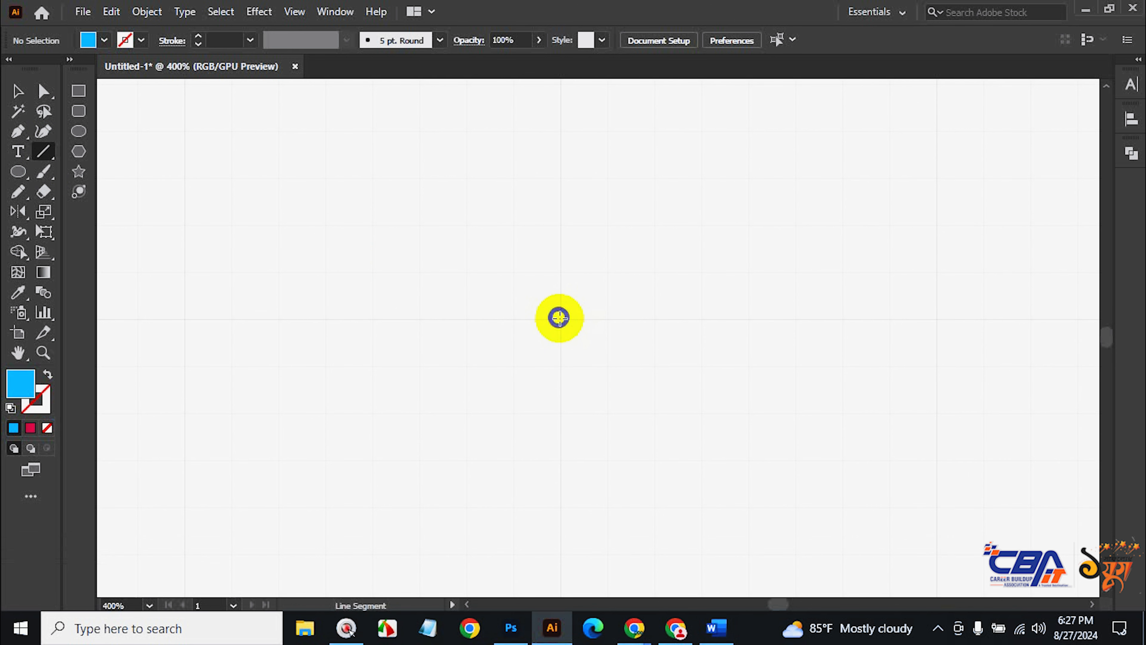
{"action": "key", "text": "ctrl+alt+space"}
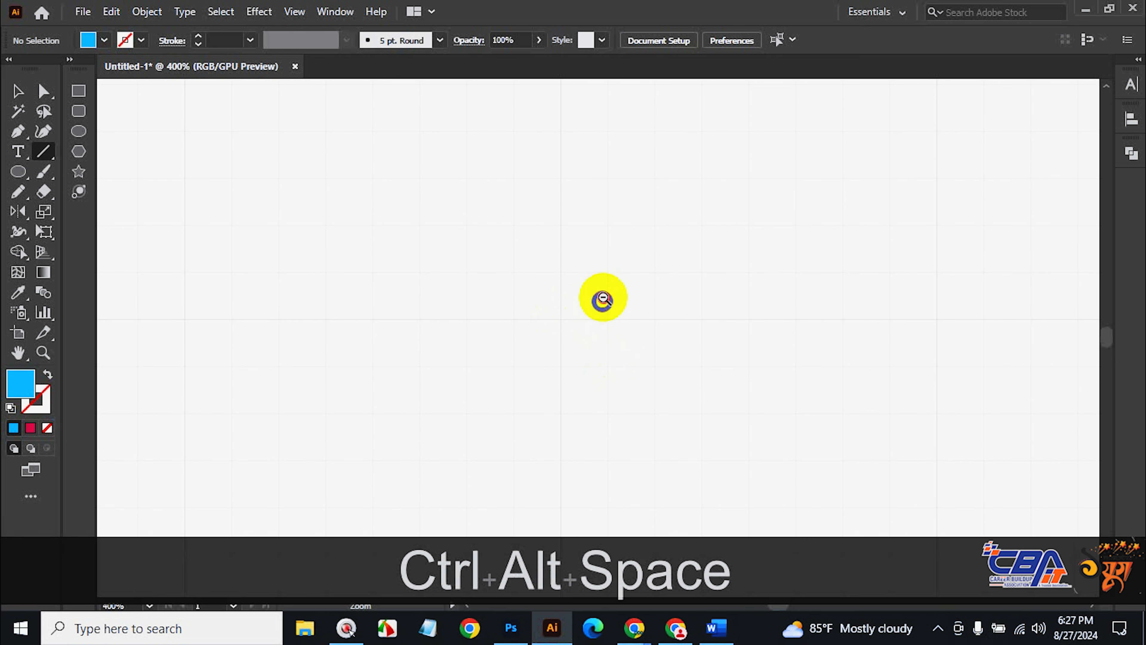
{"action": "left_click", "coordinate": [603, 297]}
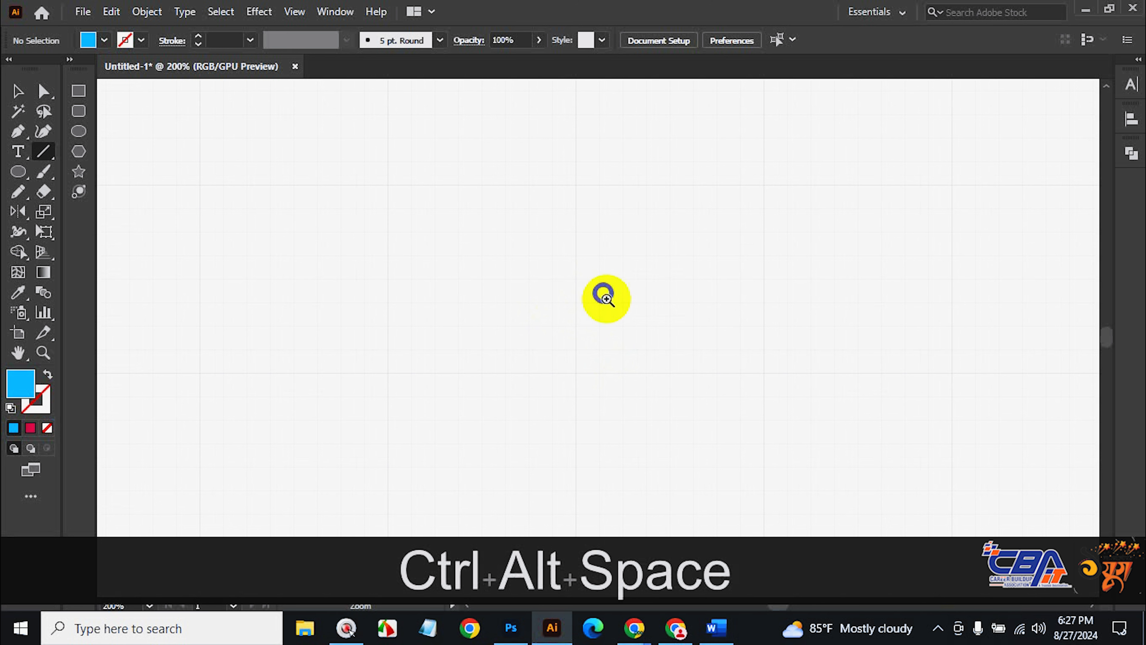
{"action": "left_click", "coordinate": [603, 297]}
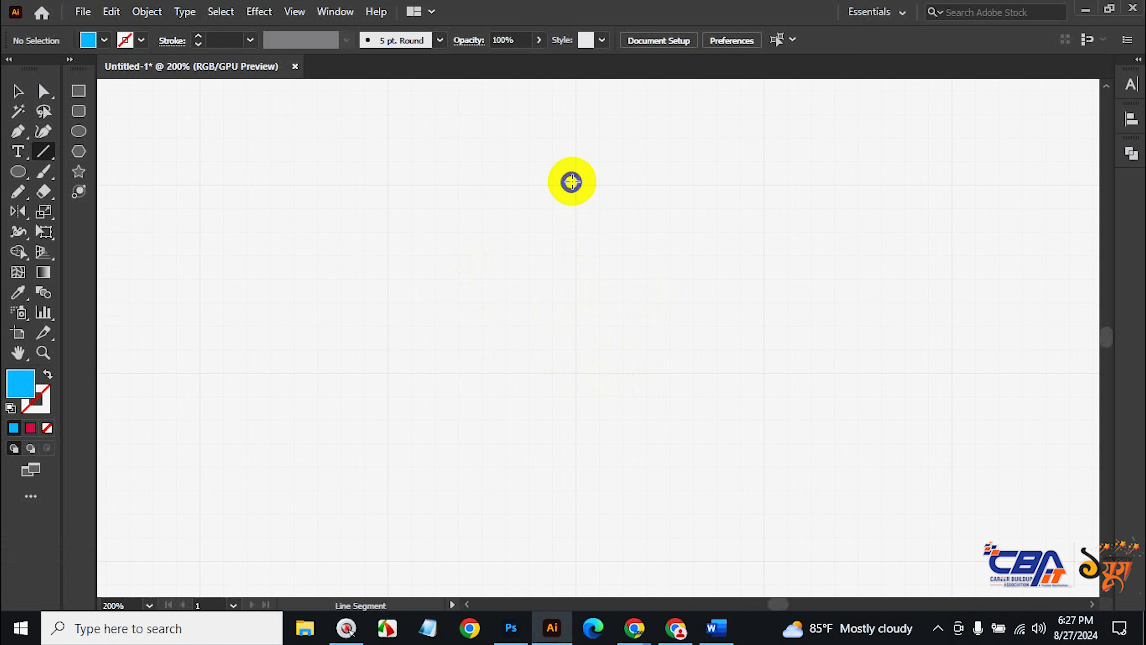
Activate the Type tool and set the paragraph alignment to centre.
{"action": "left_click", "coordinate": [17, 152]}
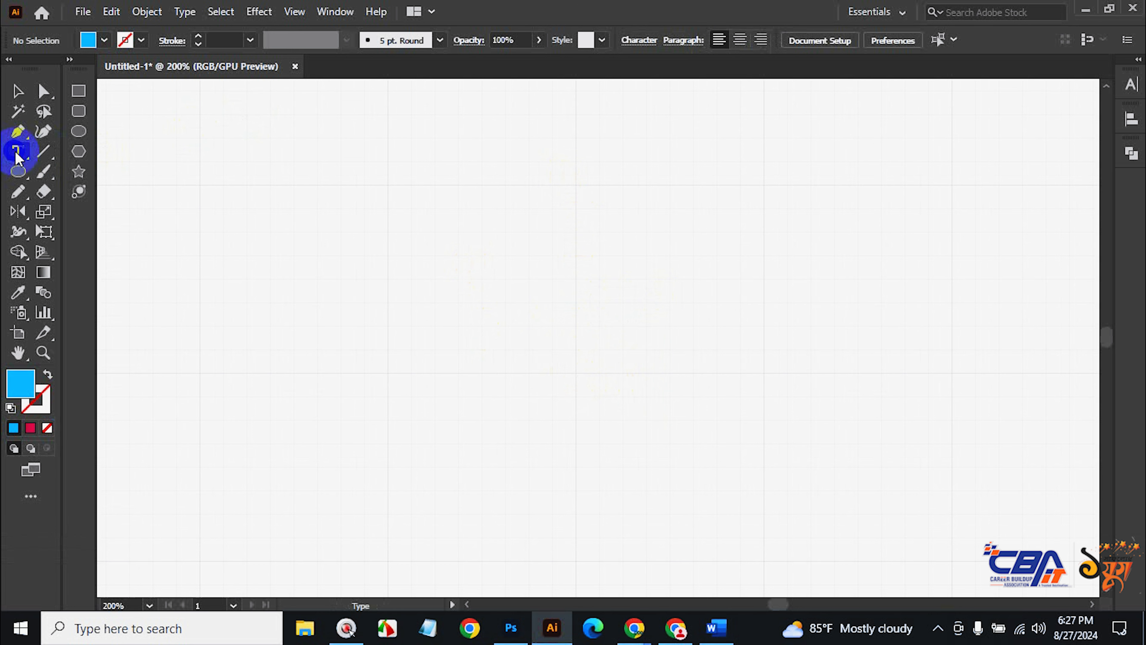
{"action": "left_click", "coordinate": [740, 40]}
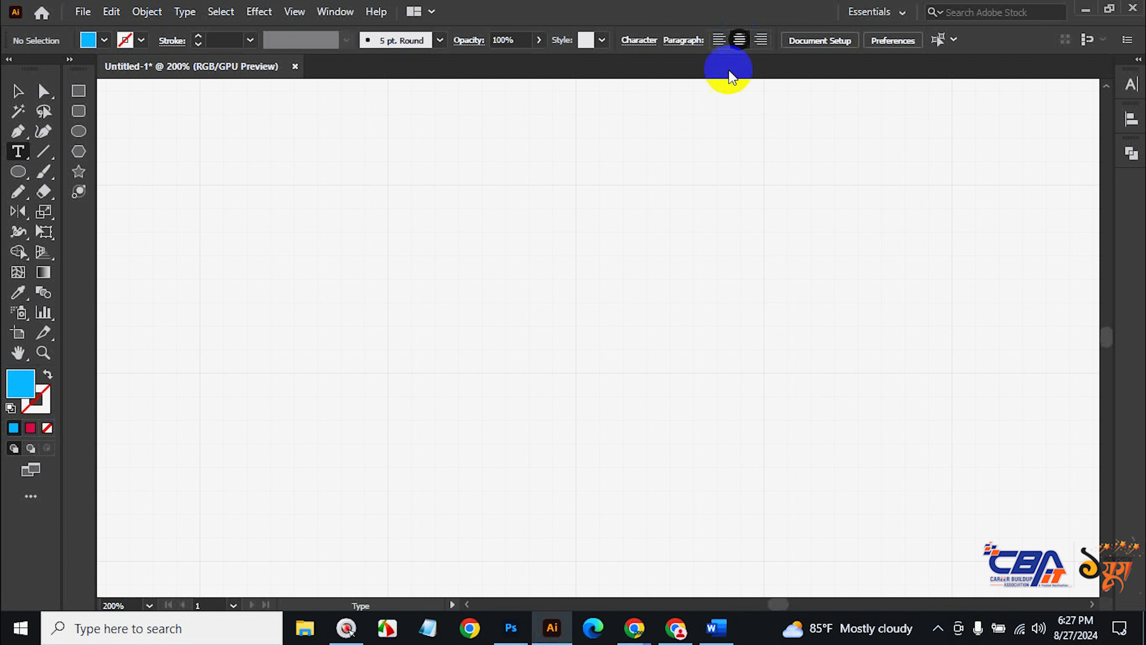
Place a point text reading "12" at a main gridline intersection, replacing the placeholder text.
{"action": "left_click", "coordinate": [601, 215], "text": "ctrl"}
{"action": "left_click", "coordinate": [562, 283], "text": "ctrl"}
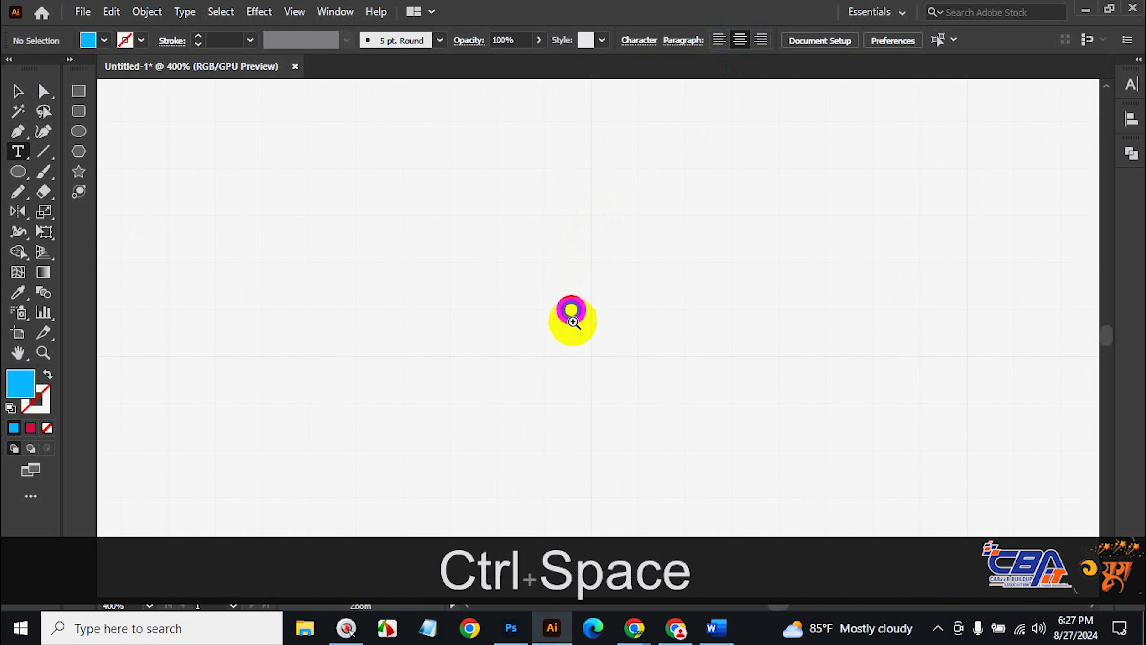
{"action": "left_click", "coordinate": [587, 353], "text": "ctrl"}
{"action": "left_click", "coordinate": [636, 373], "text": "ctrl"}
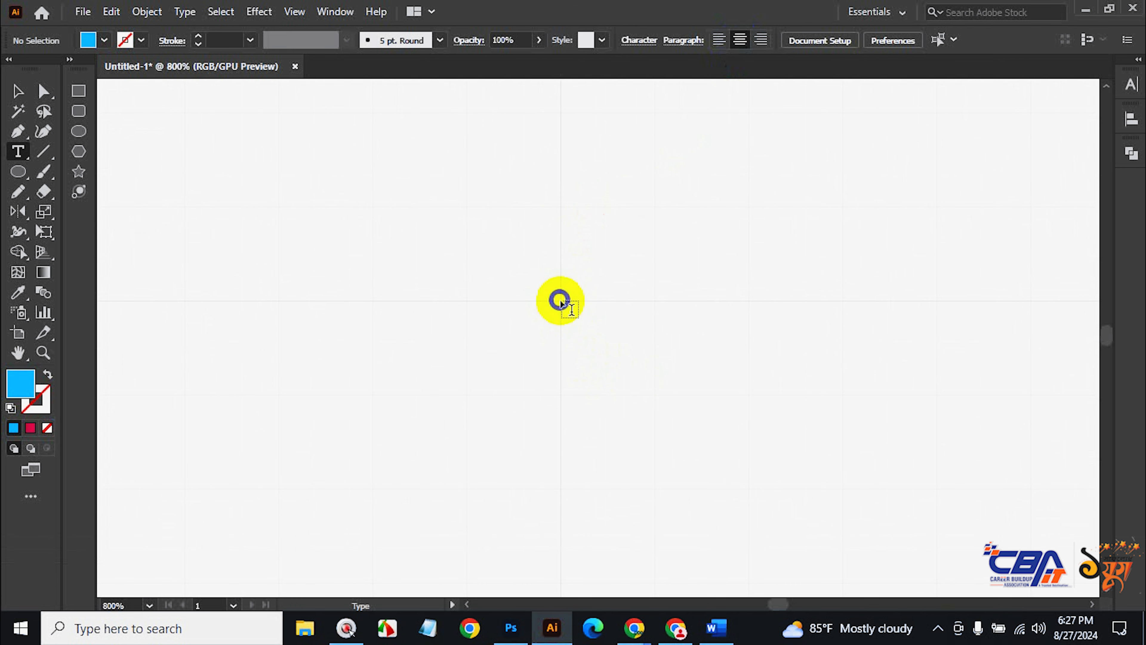
{"action": "left_click", "coordinate": [560, 302]}
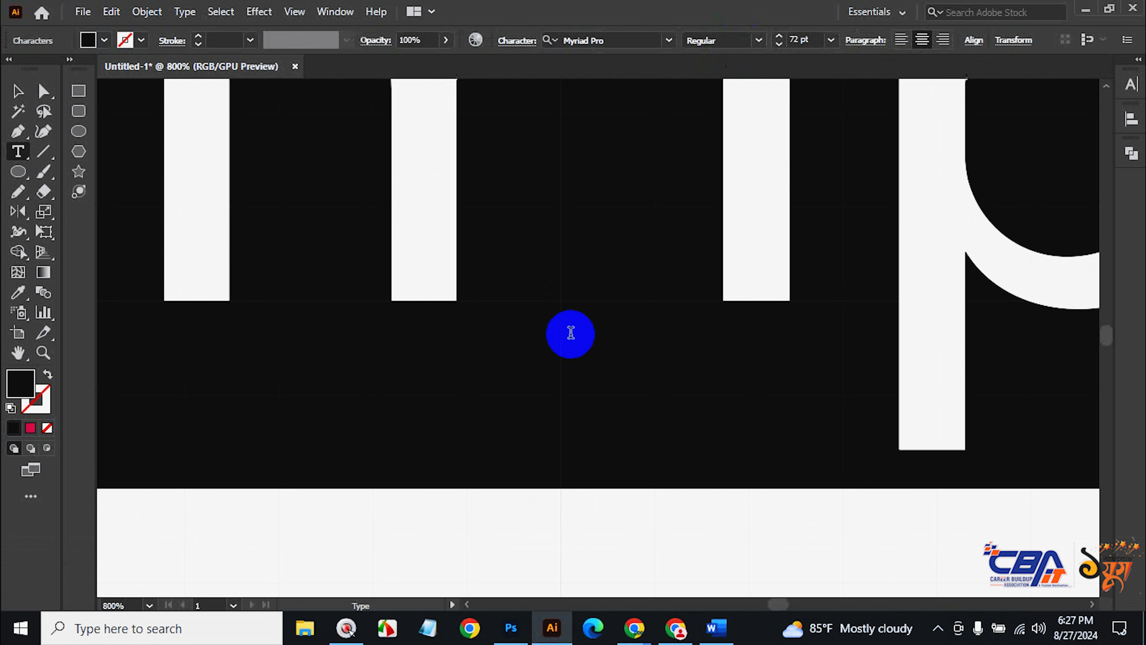
{"action": "key", "text": "BackSpace"}
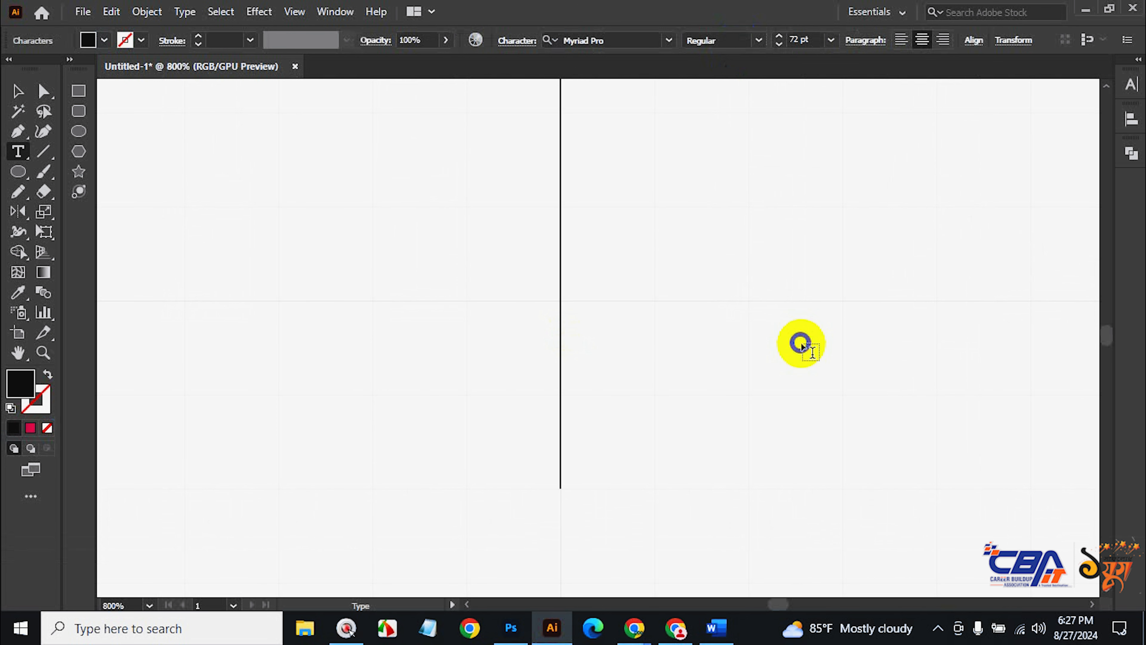
{"action": "key", "text": "ctrl+alt+space"}
{"action": "left_click", "coordinate": [583, 259], "text": "ctrl+alt"}
{"action": "left_click", "coordinate": [659, 327], "text": "ctrl+alt"}
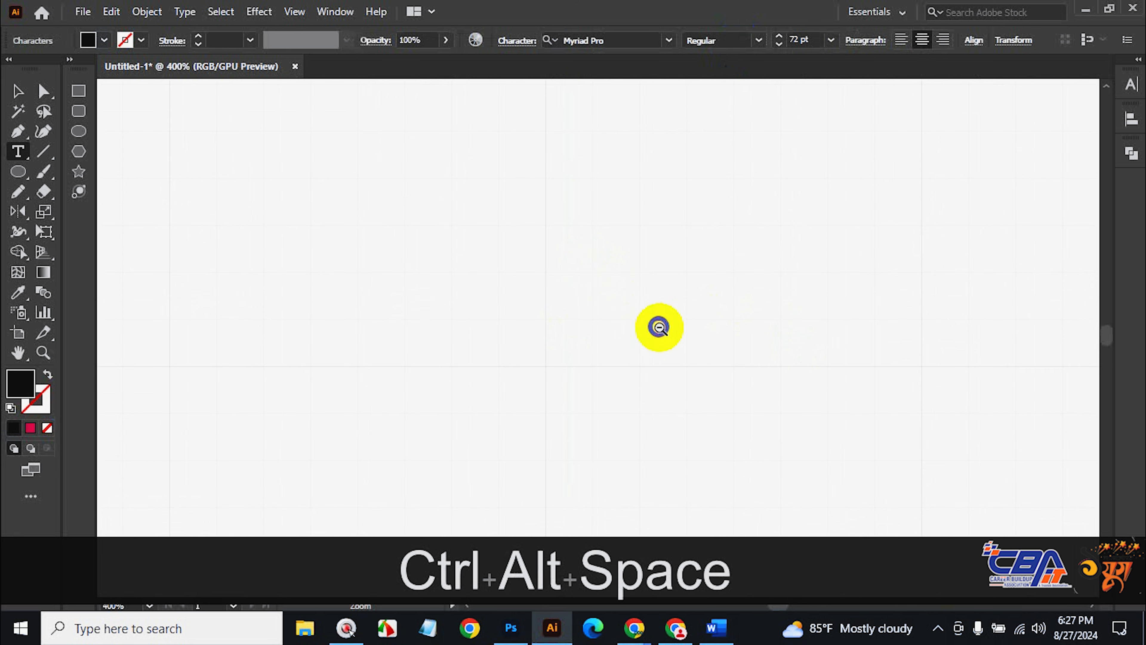
{"action": "left_click", "coordinate": [659, 326], "text": "ctrl+alt"}
{"action": "left_click", "coordinate": [659, 327], "text": "ctrl+alt"}
{"action": "left_click", "coordinate": [658, 327], "text": "ctrl+alt"}
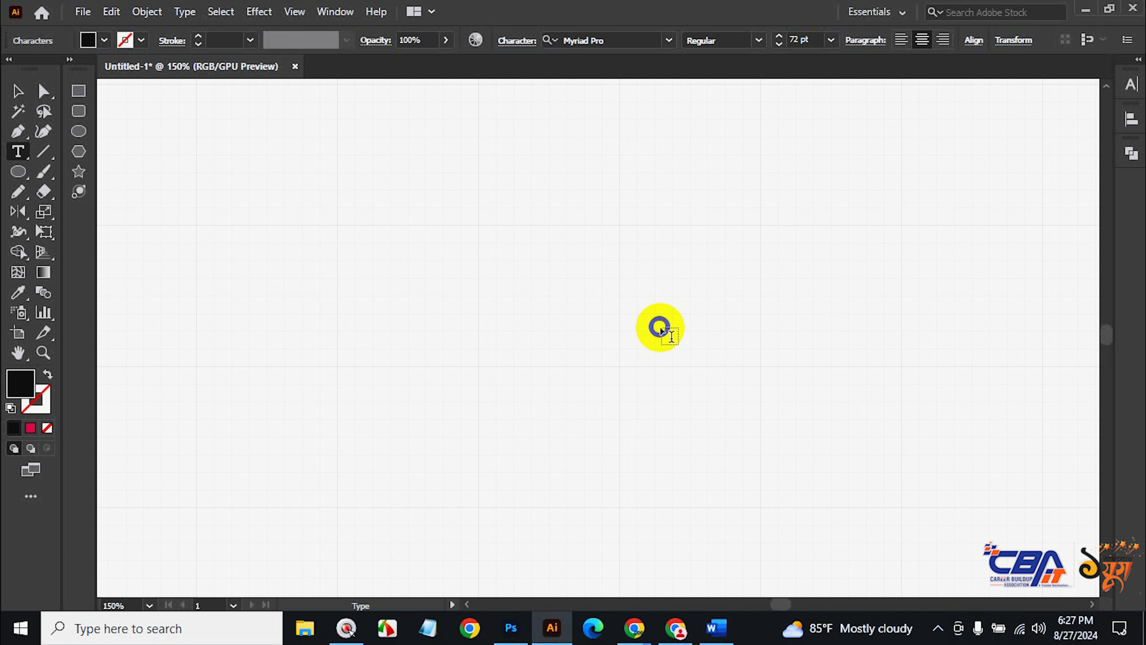
{"action": "type", "text": "12"}
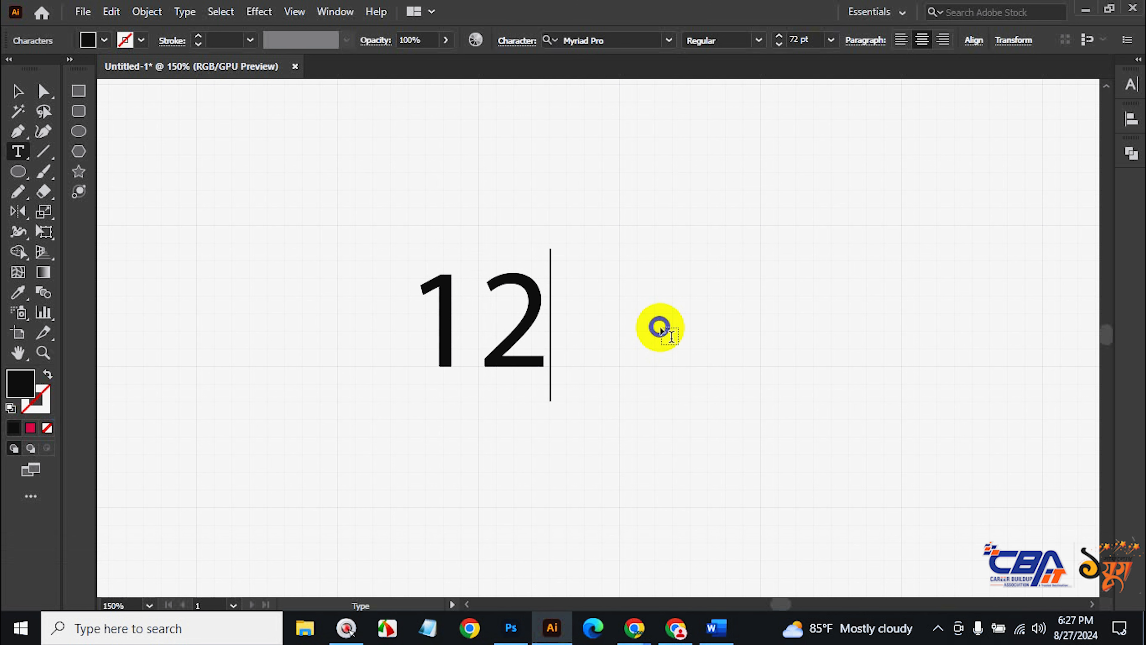
Erase the "12" characters and delete the empty text object.
{"action": "key", "text": "BackSpace"}
{"action": "key", "text": "BackSpace"}
{"action": "key", "text": "BackSpace"}
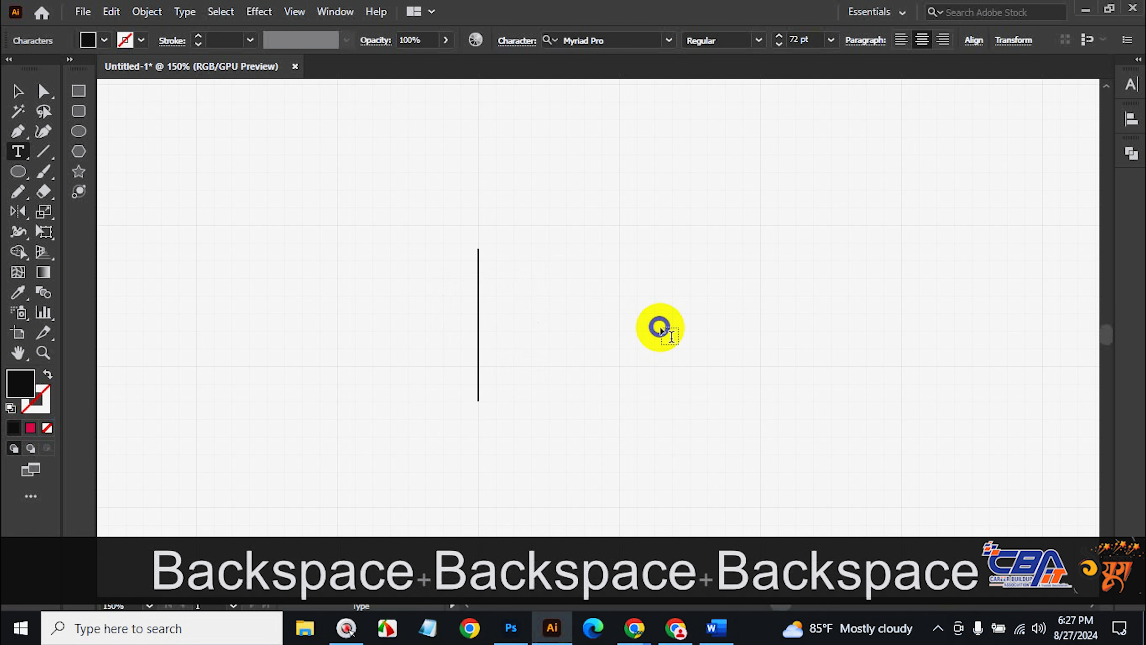
{"action": "key", "text": "ctrl"}
{"action": "key", "text": "BackSpace"}
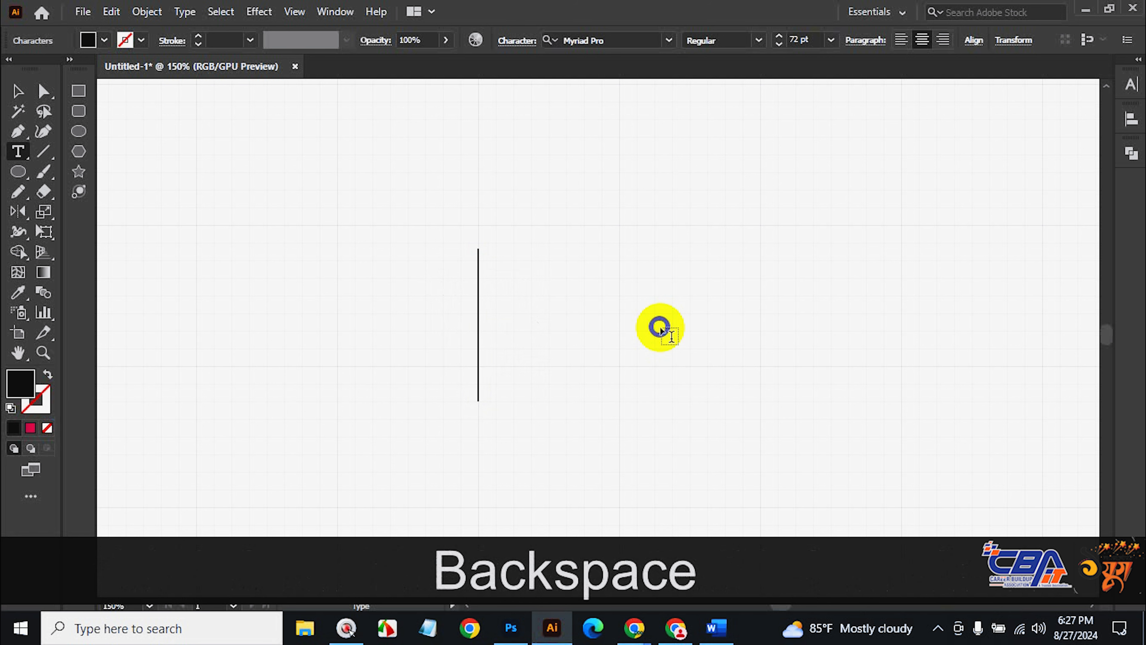
{"action": "left_click", "coordinate": [18, 93]}
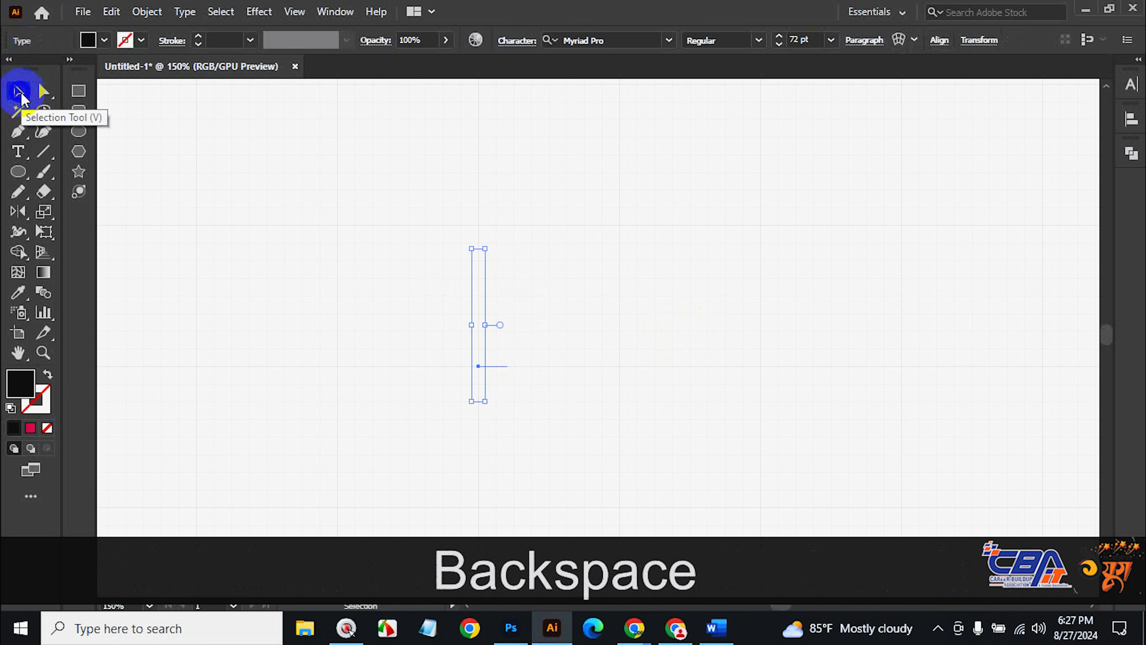
{"action": "key", "text": "BackSpace"}
Place a new centred point text reading "12" exactly on a main gridline intersection, replacing the placeholder text.
{"action": "key", "text": "ctrl+space"}
{"action": "left_click", "coordinate": [552, 376]}
{"action": "left_click", "coordinate": [602, 331]}
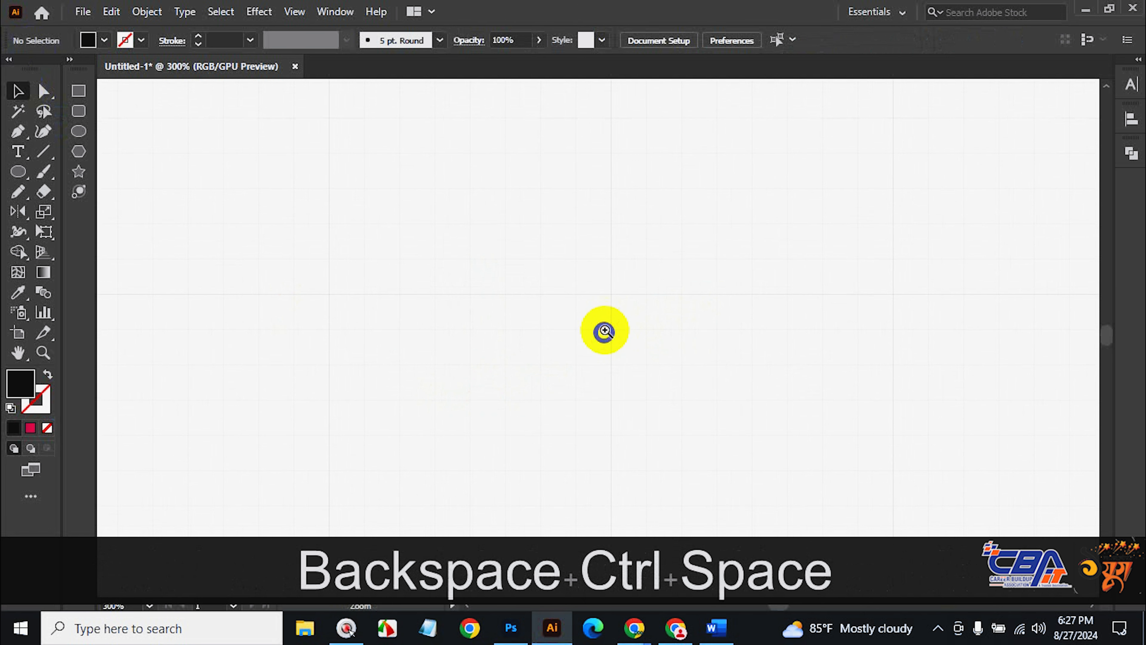
{"action": "left_click", "coordinate": [619, 318]}
{"action": "left_click", "coordinate": [20, 153]}
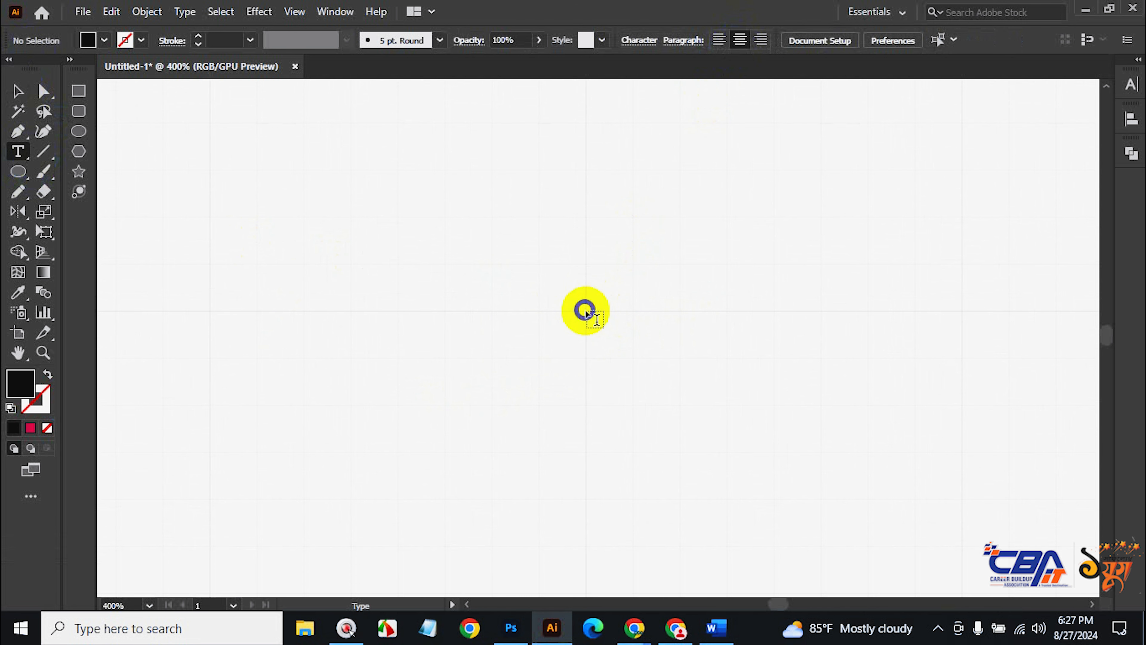
{"action": "left_click", "coordinate": [586, 311]}
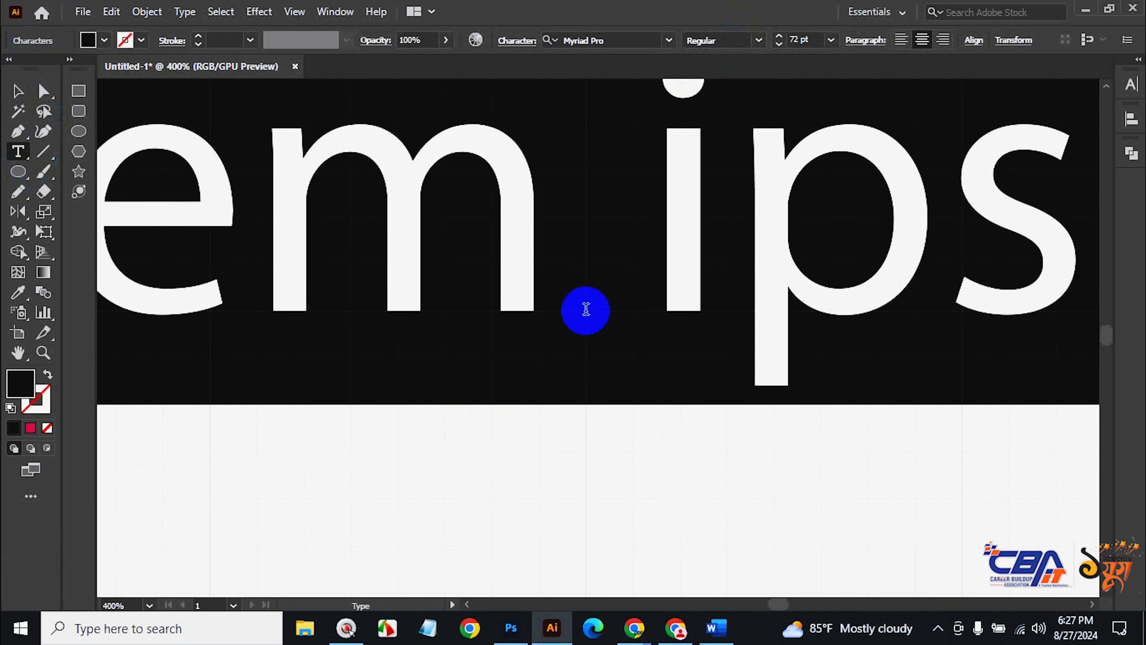
{"action": "key", "text": "BackSpace"}
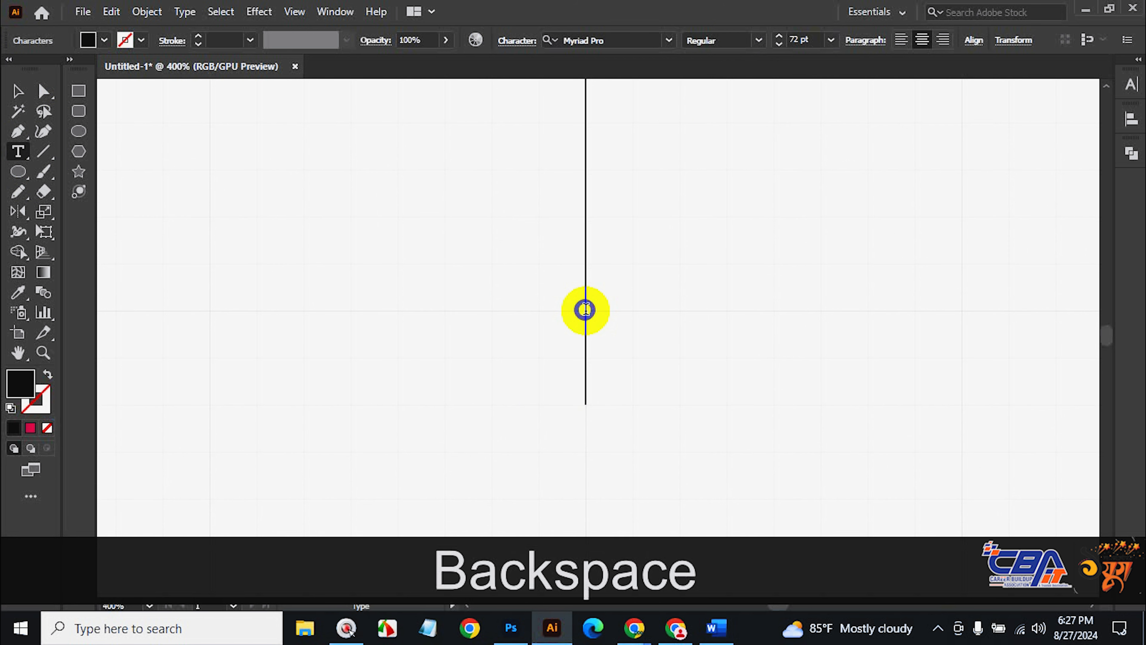
{"action": "key", "text": "ctrl+alt+space"}
{"action": "left_click", "coordinate": [630, 313], "text": "ctrl+alt"}
{"action": "left_click", "coordinate": [630, 314], "text": "ctrl+alt"}
{"action": "left_click", "coordinate": [630, 314], "text": "ctrl+alt"}
{"action": "left_click", "coordinate": [630, 314], "text": "ctrl+alt"}
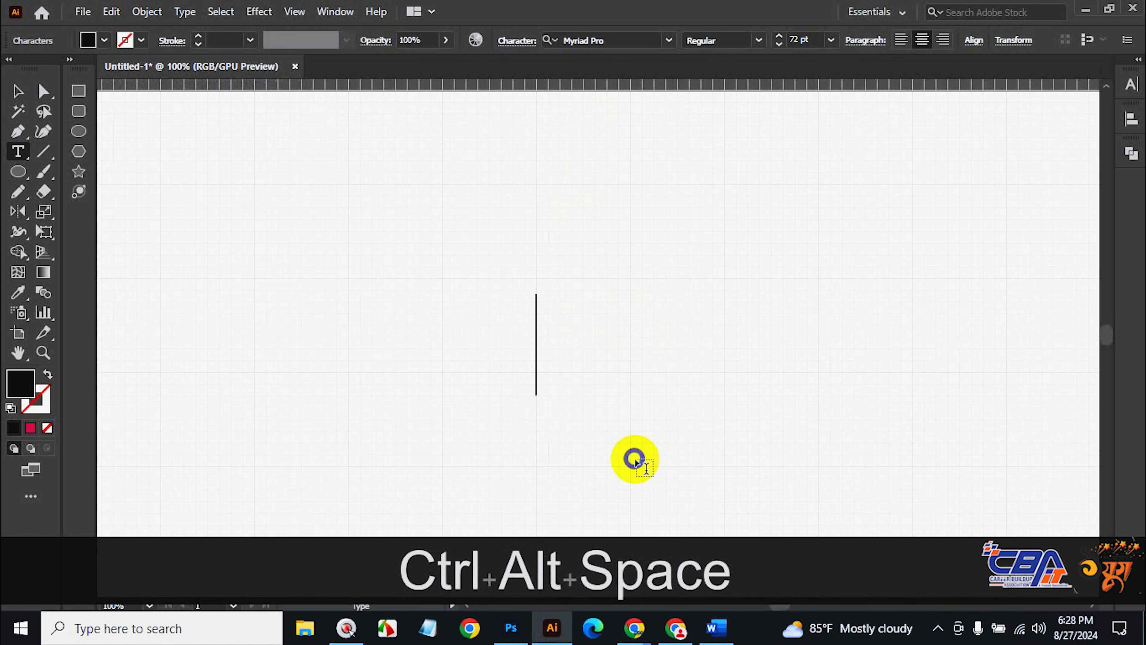
{"action": "type", "text": "12"}
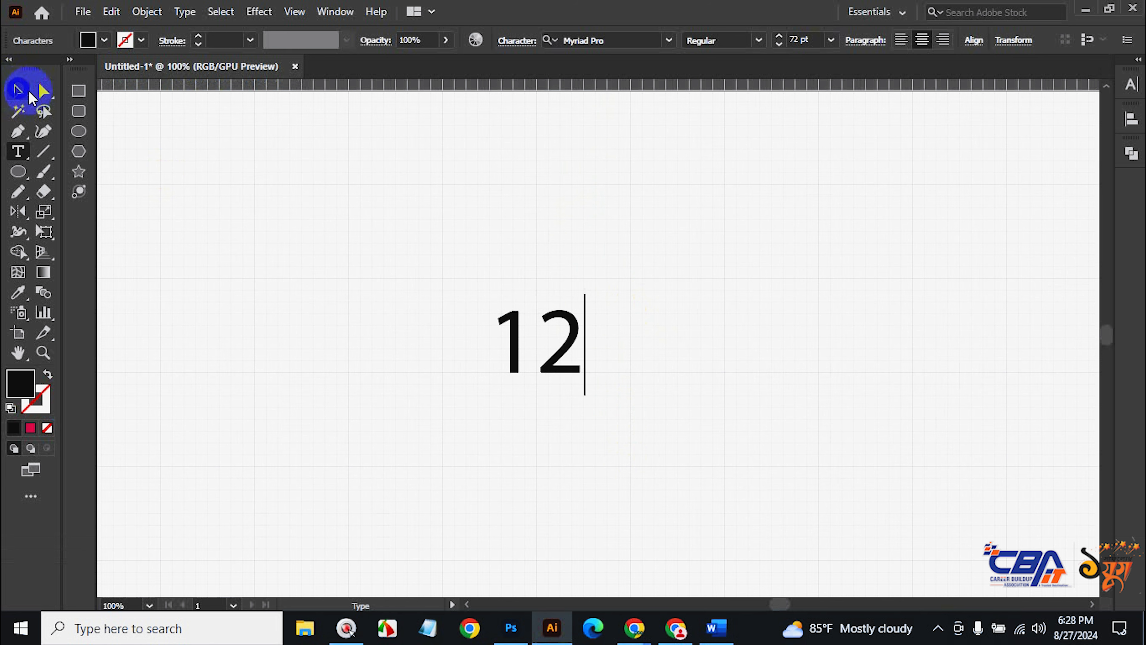
Select the "12" text object and reduce its font size to 16 pt.
{"action": "left_click", "coordinate": [18, 91]}
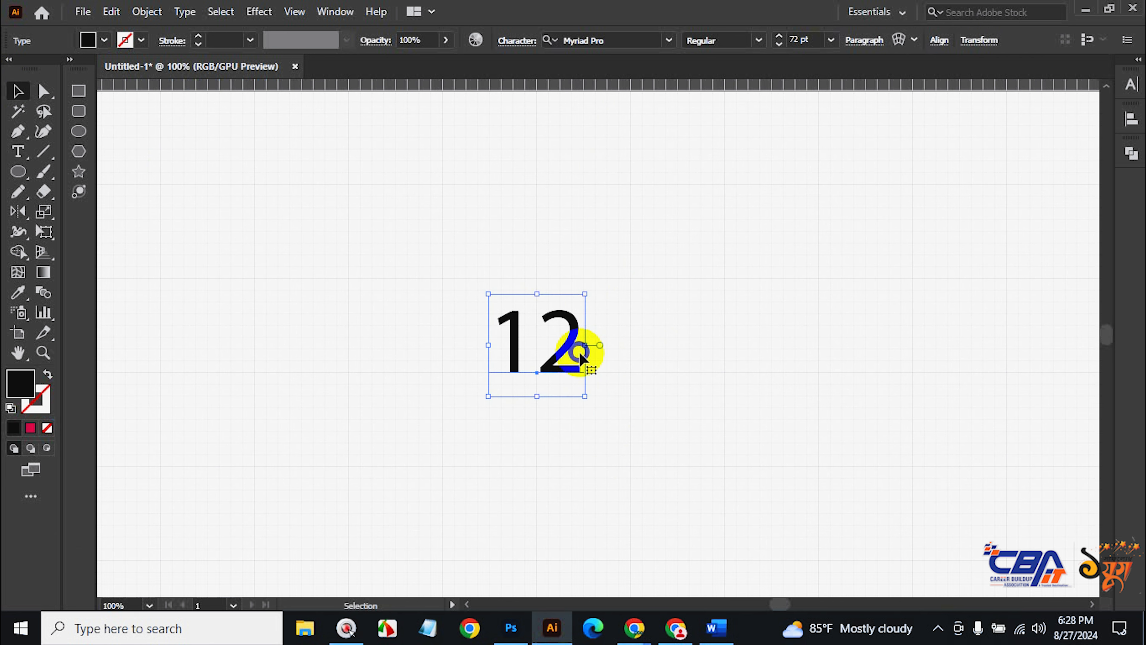
{"action": "scroll", "coordinate": [815, 38], "scroll_direction": "down", "scroll_amount": 15}
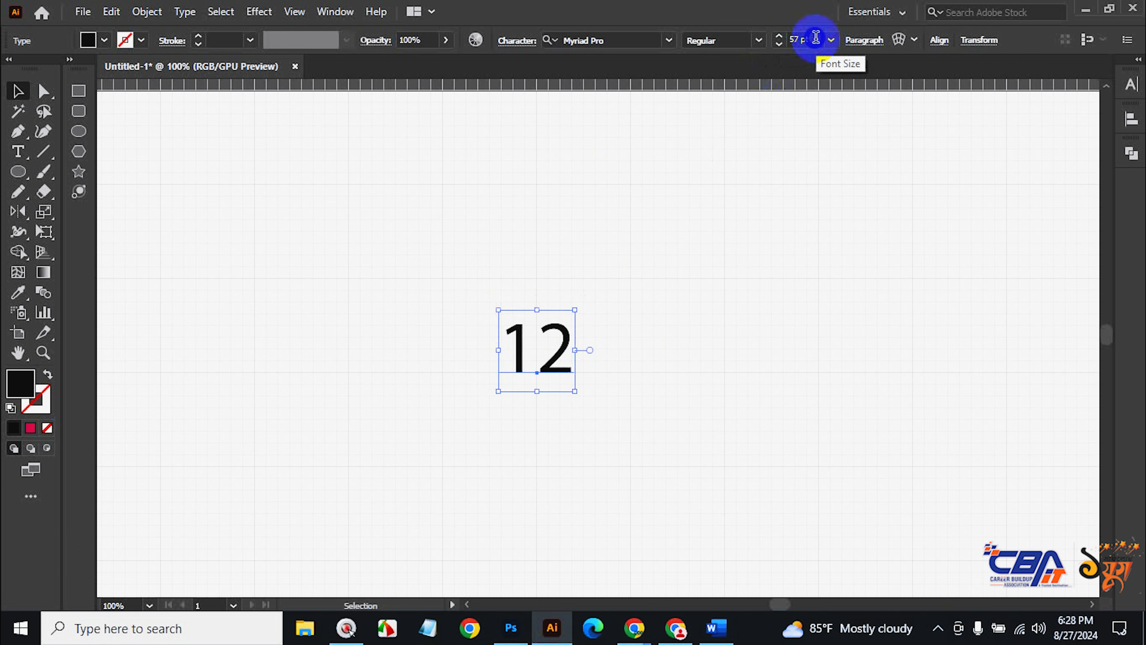
{"action": "scroll", "coordinate": [816, 38], "scroll_direction": "down", "scroll_amount": 20}
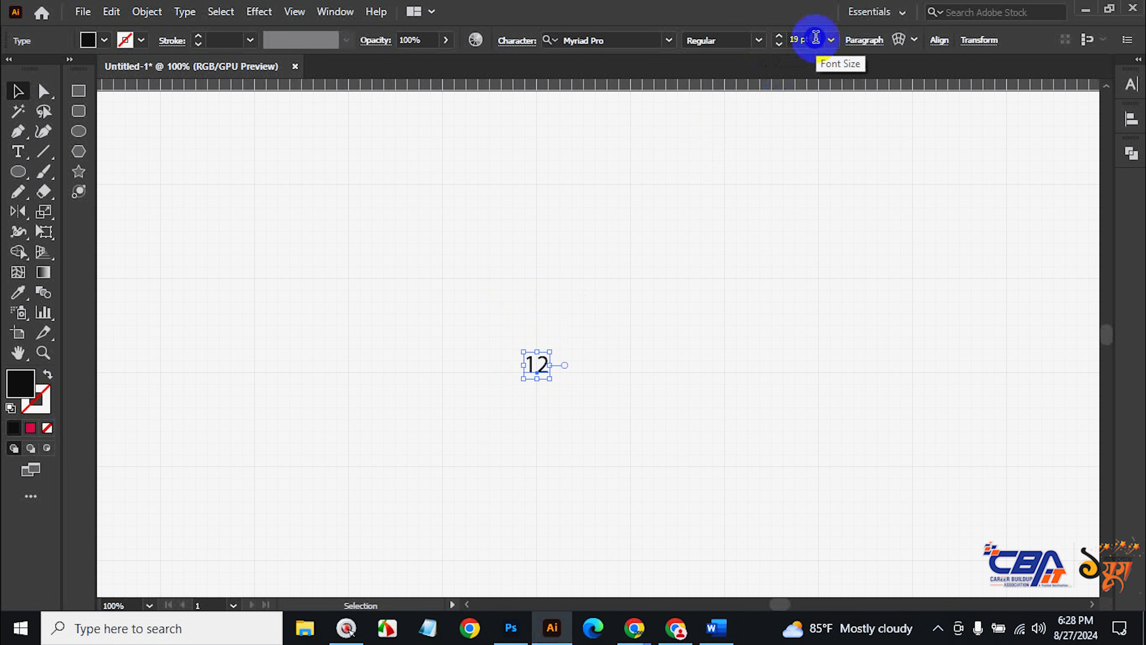
{"action": "scroll", "coordinate": [815, 38], "scroll_direction": "down", "scroll_amount": 5}
{"action": "scroll", "coordinate": [815, 38], "scroll_direction": "up", "scroll_amount": 2}
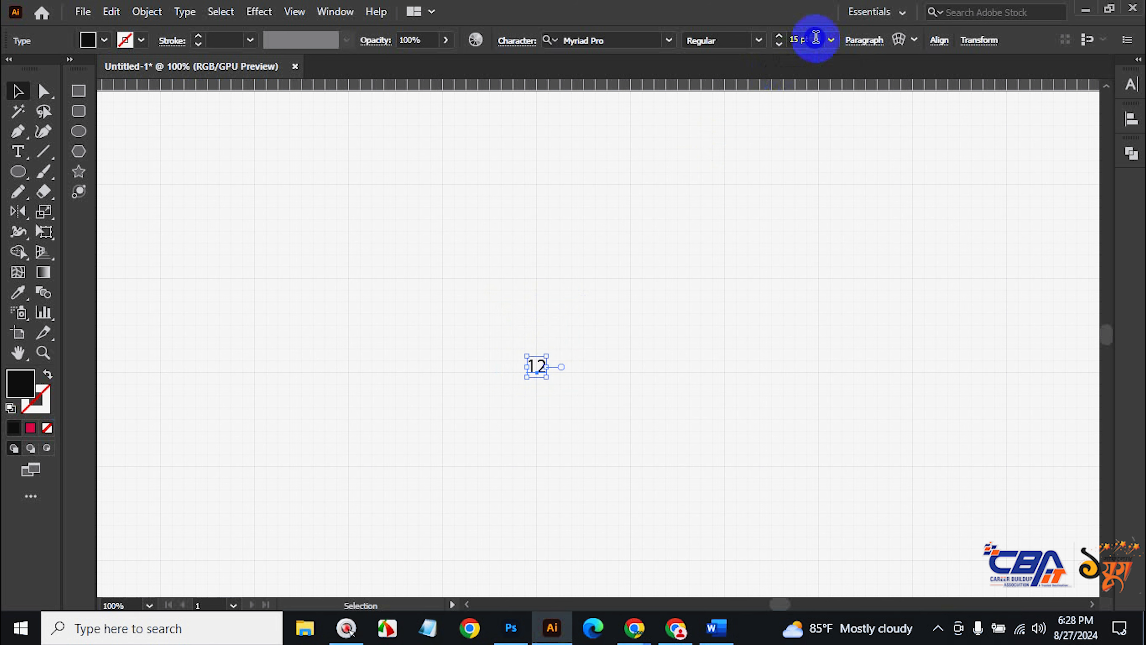
Practise deselecting the "12" text and selecting it again, both with a selection marquee and directly.
{"action": "key", "text": "ctrl+space"}
{"action": "left_click", "coordinate": [577, 415]}
{"action": "left_click", "coordinate": [548, 320]}
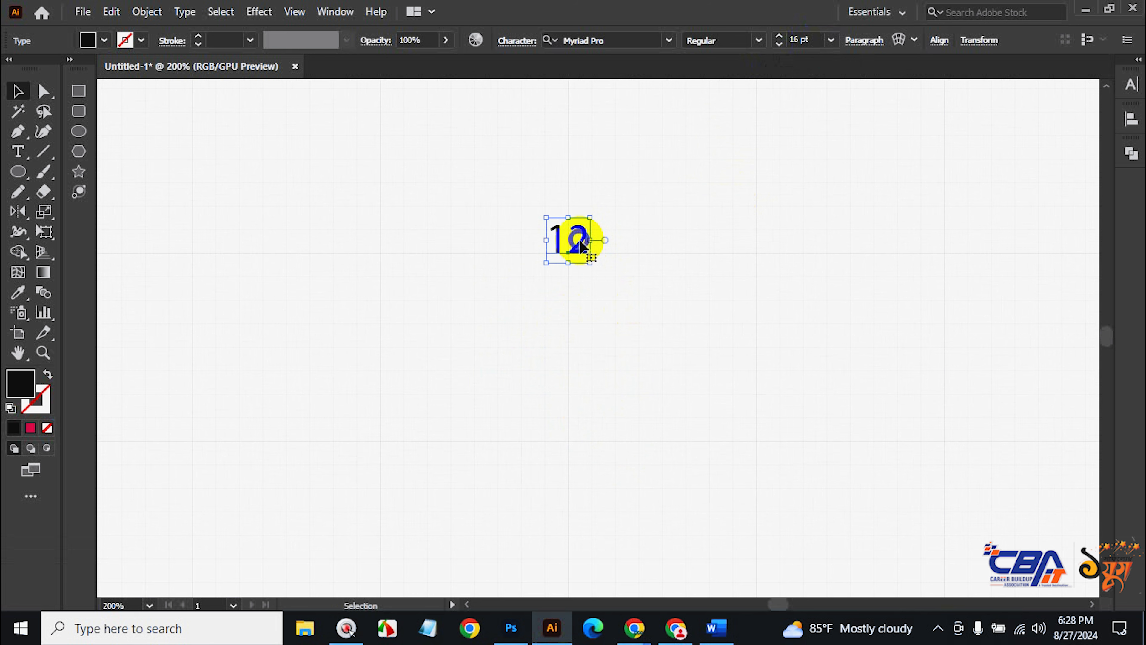
{"action": "left_click", "coordinate": [865, 330]}
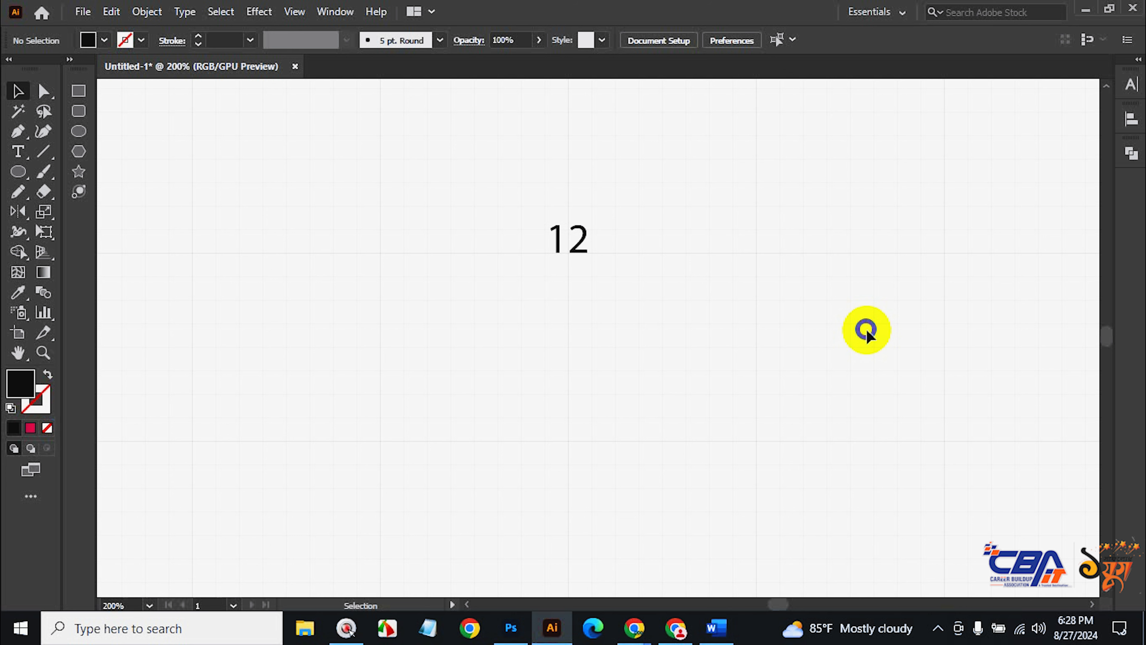
{"action": "left_click_drag", "start_coordinate": [457, 182], "coordinate": [583, 277]}
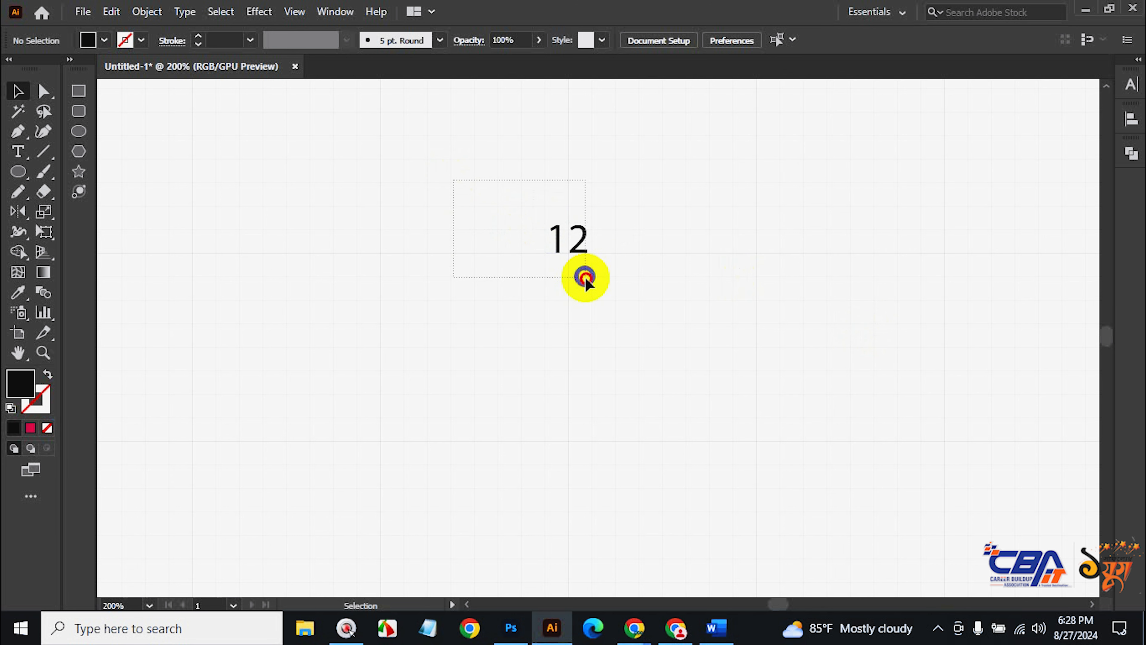
{"action": "left_click", "coordinate": [17, 91]}
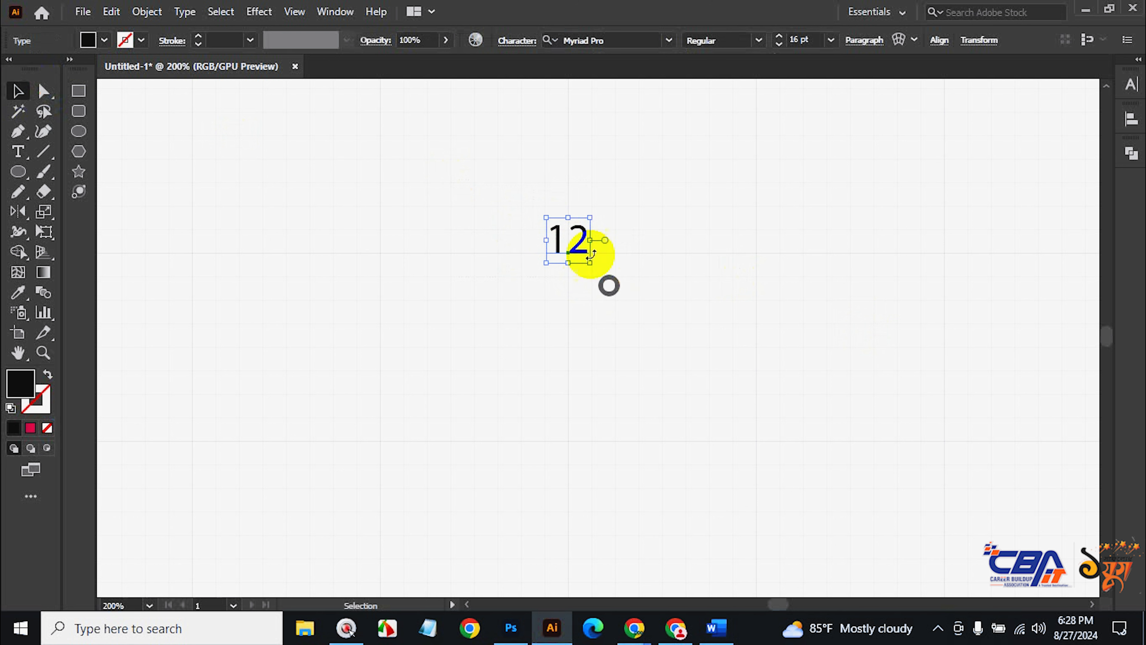
{"action": "left_click", "coordinate": [703, 323]}
{"action": "left_click", "coordinate": [581, 250]}
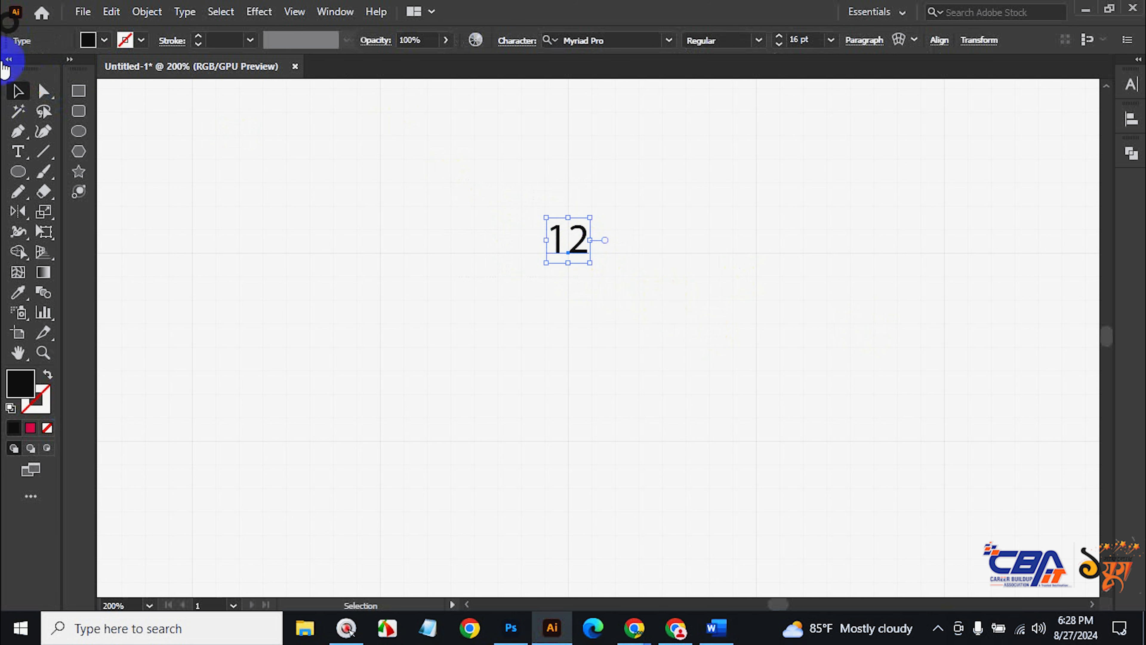
Try to set the rotation centre of the "12" text at the main gridline intersection below it with the Rotate tool.
{"action": "left_click_drag", "start_coordinate": [21, 217], "coordinate": [86, 213]}
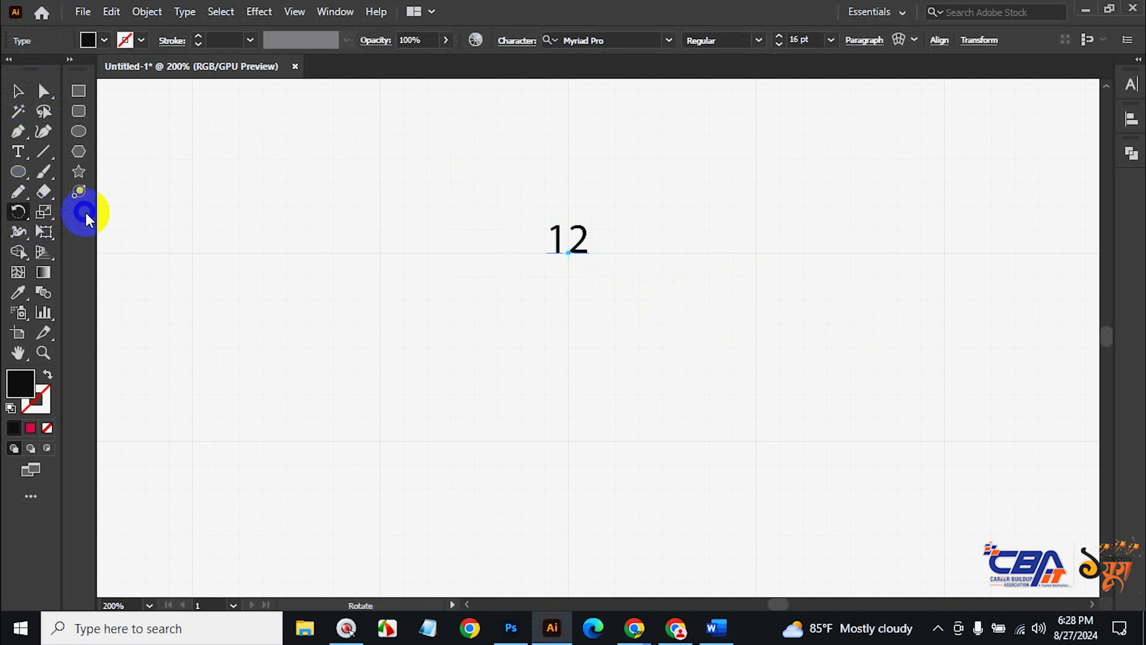
{"action": "key", "text": "ctrl+space"}
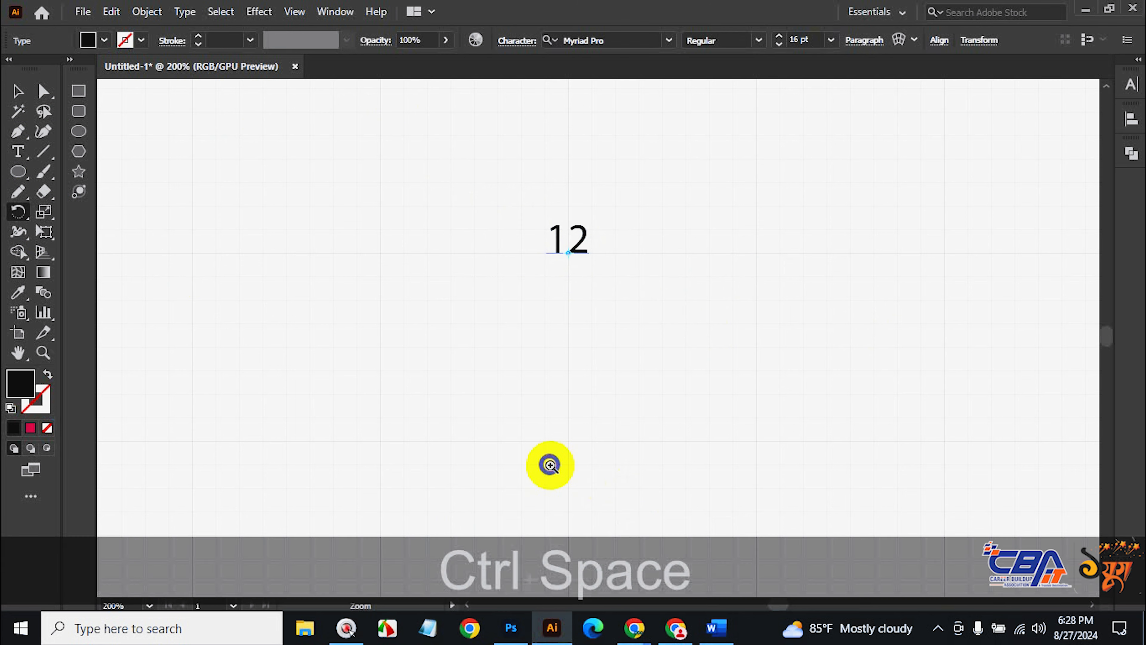
{"action": "left_click", "coordinate": [551, 465]}
{"action": "left_click", "coordinate": [609, 382]}
{"action": "left_click", "coordinate": [601, 328]}
{"action": "left_click", "coordinate": [618, 310]}
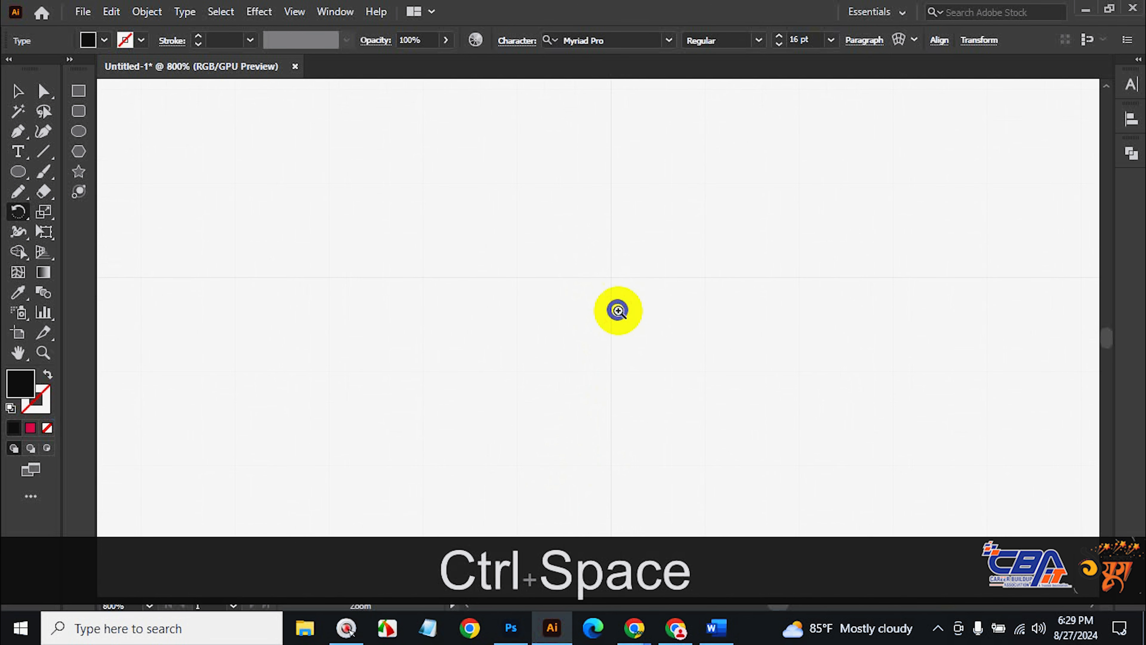
{"action": "left_click", "coordinate": [618, 310]}
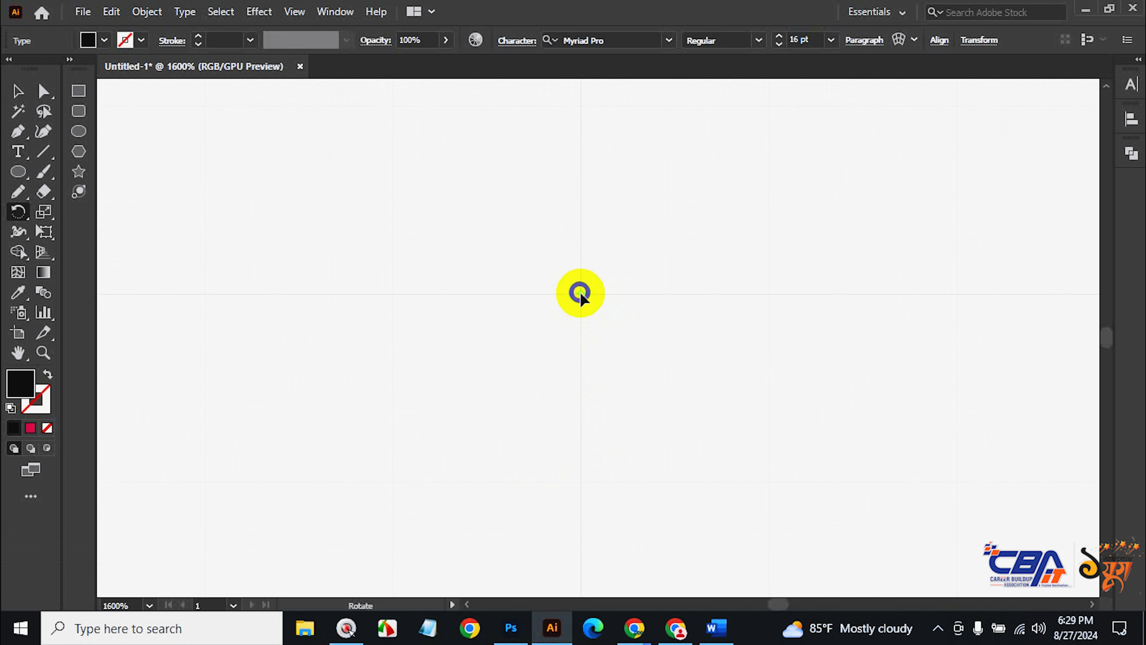
Undo the last font size change and select the "12" text again with the Selection tool.
{"action": "key", "text": "ctrl+z"}
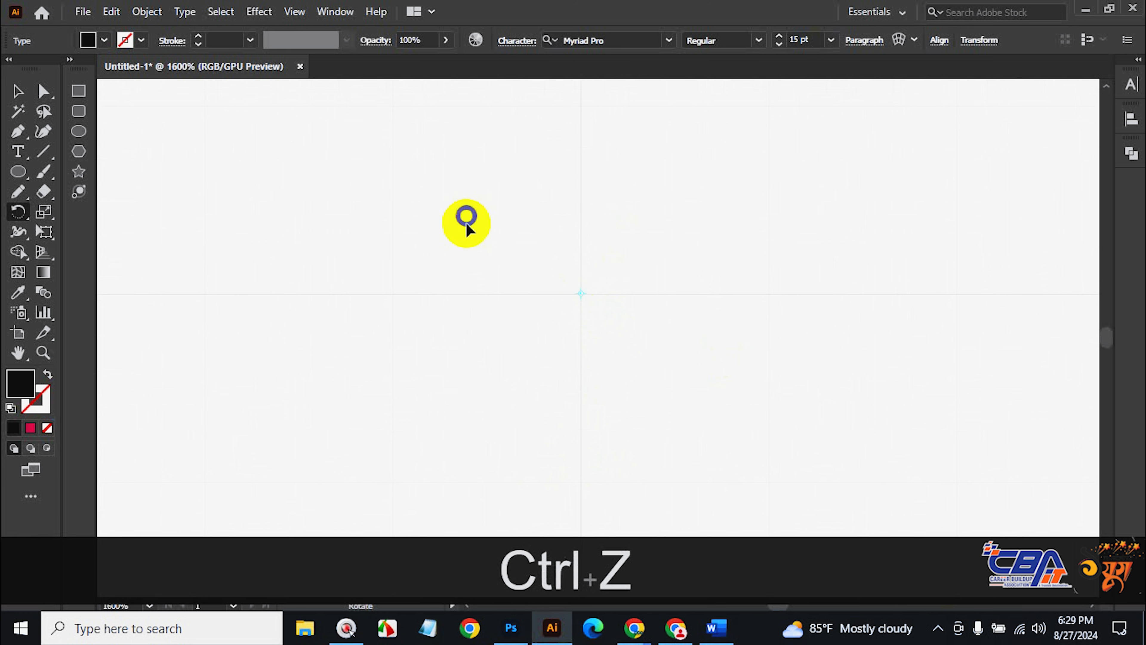
{"action": "key", "text": "ctrl+alt+space"}
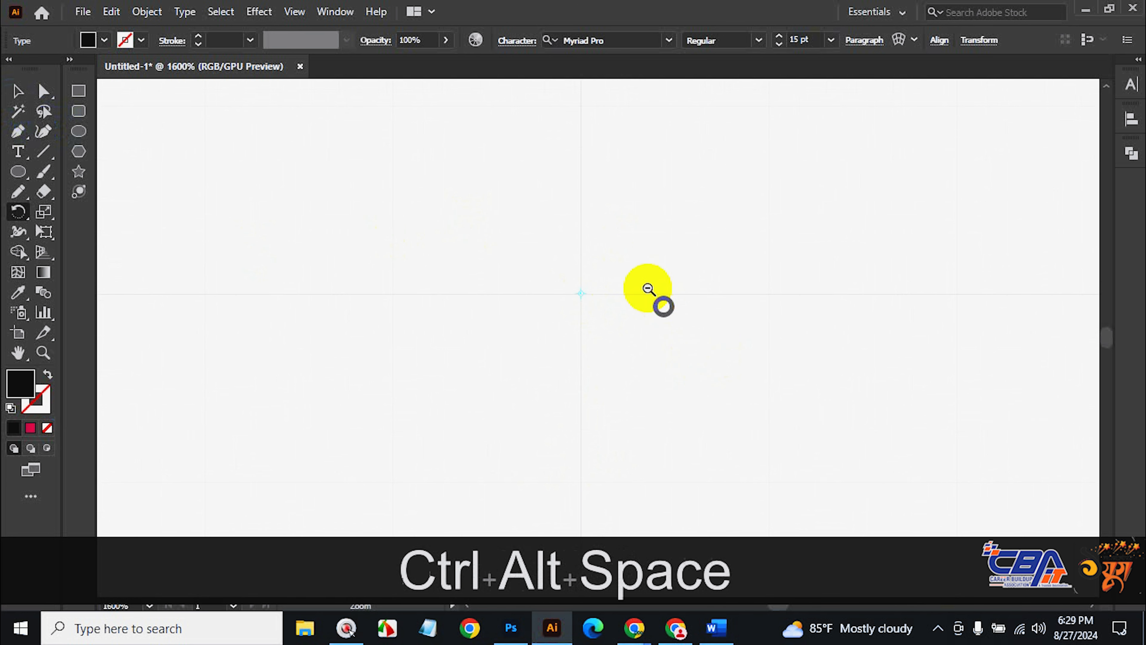
{"action": "left_click", "coordinate": [619, 269], "text": "ctrl+alt"}
{"action": "left_click", "coordinate": [619, 284], "text": "ctrl+alt"}
{"action": "left_click", "coordinate": [560, 271], "text": "ctrl+alt"}
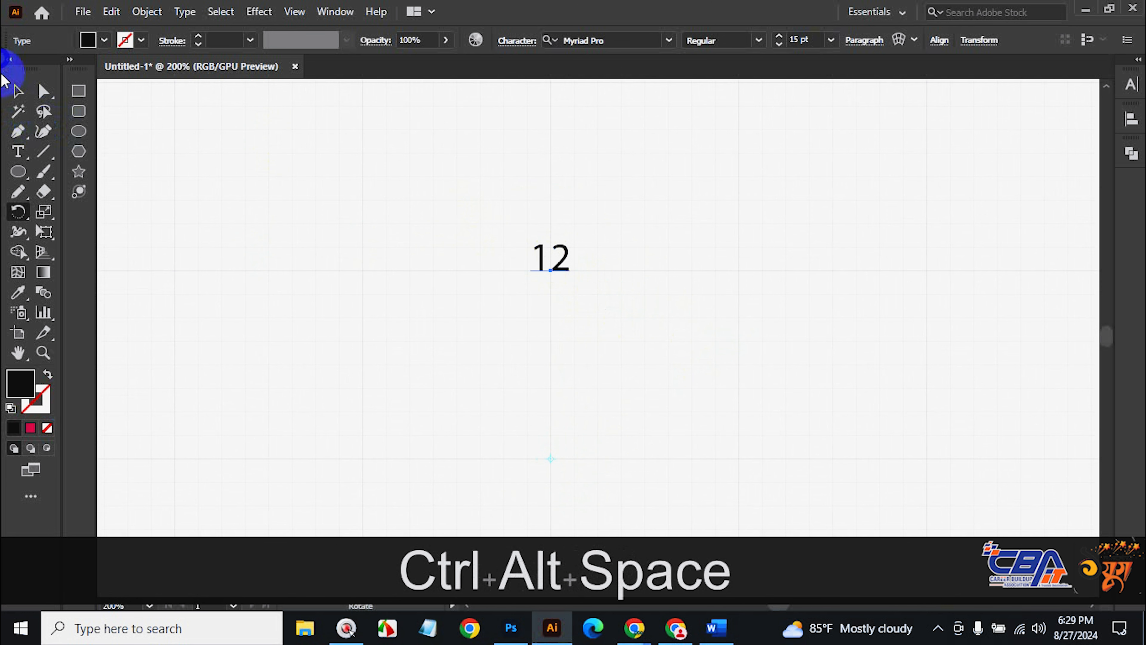
{"action": "left_click", "coordinate": [18, 91]}
{"action": "left_click", "coordinate": [565, 266]}
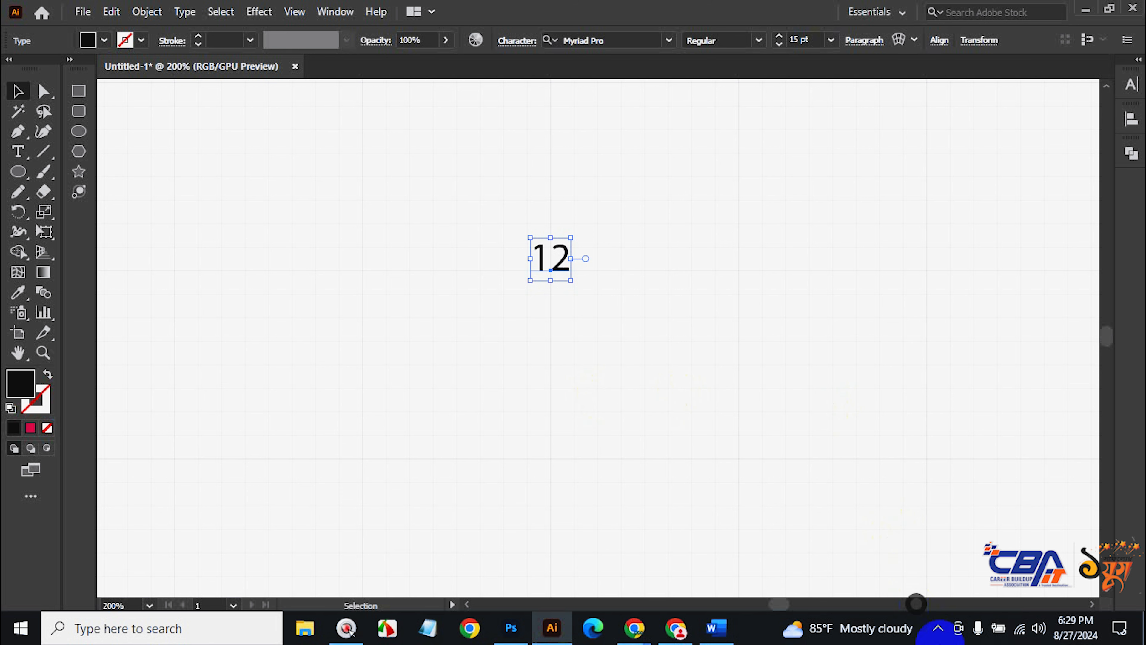
{"action": "left_click", "coordinate": [938, 626]}
{"action": "left_click", "coordinate": [920, 530]}
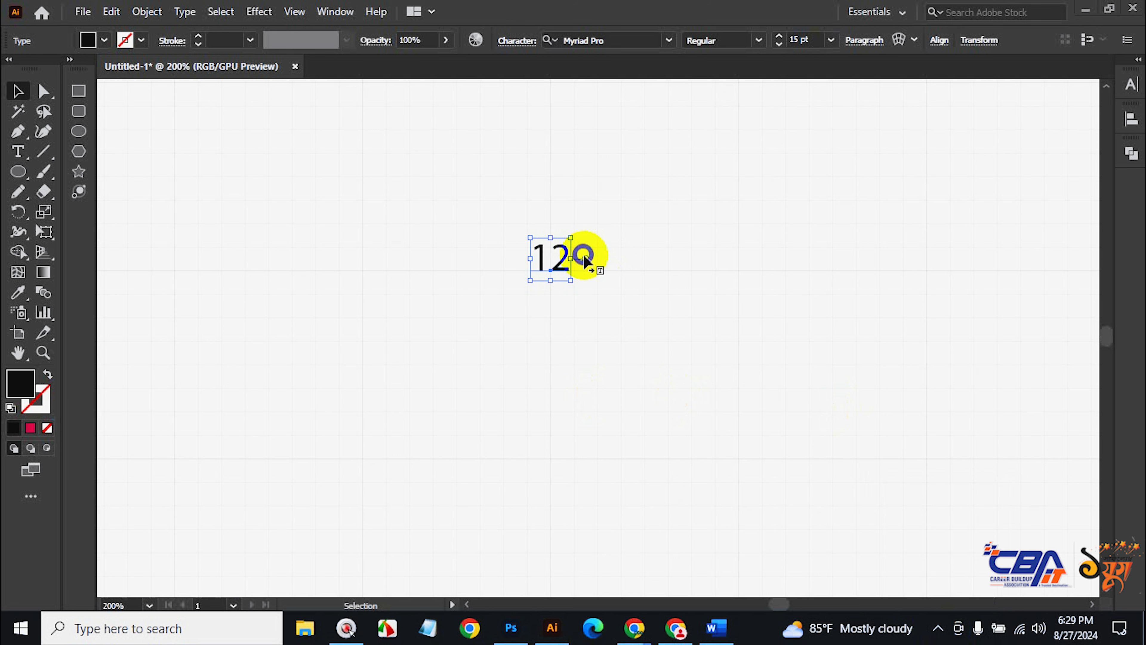
Create a copy of the "12" text rotated by 360/12 degrees about the main gridline intersection directly below it.
{"action": "left_click", "coordinate": [23, 214]}
{"action": "left_click", "coordinate": [559, 488], "text": "ctrl+space"}
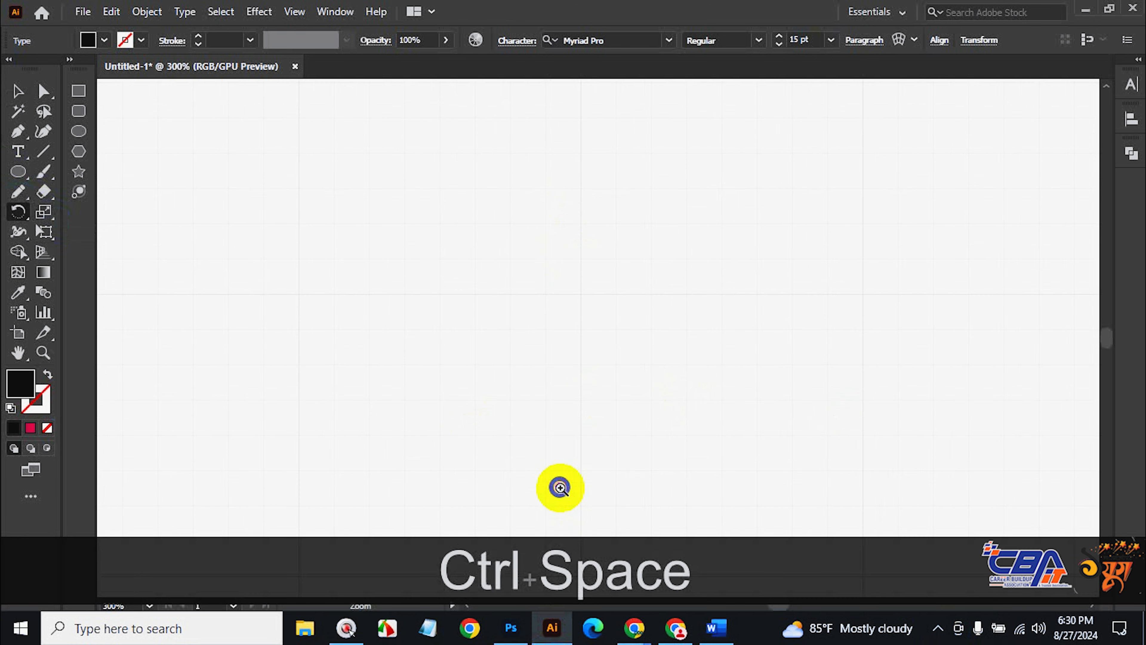
{"action": "left_click", "coordinate": [587, 357], "text": "ctrl+space"}
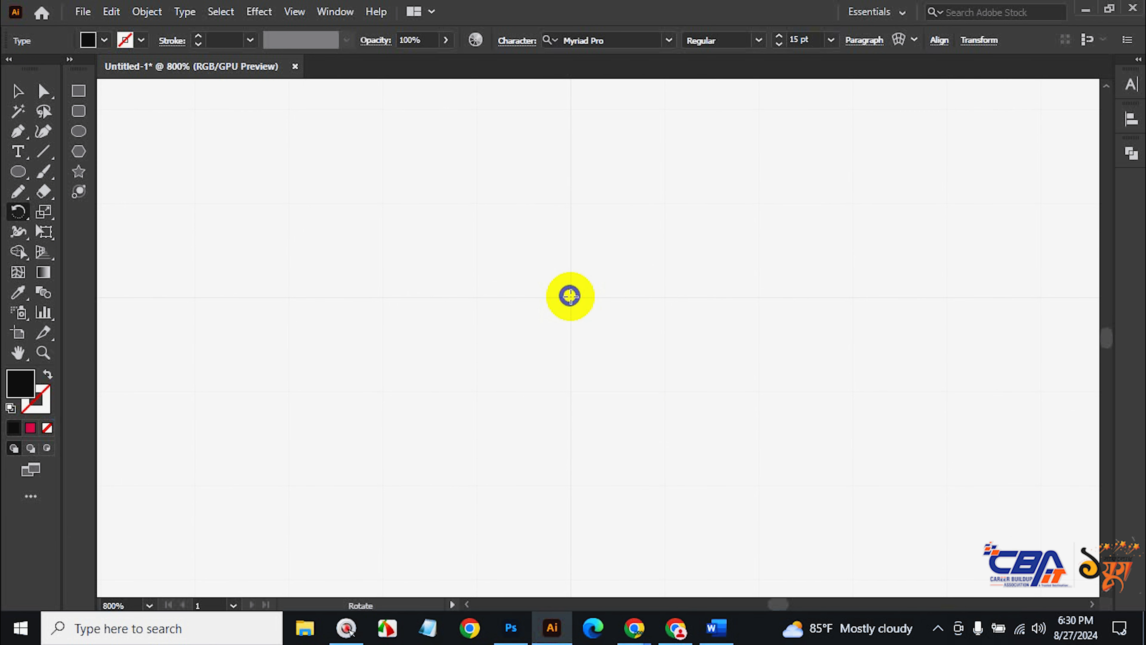
{"action": "key", "text": "alt"}
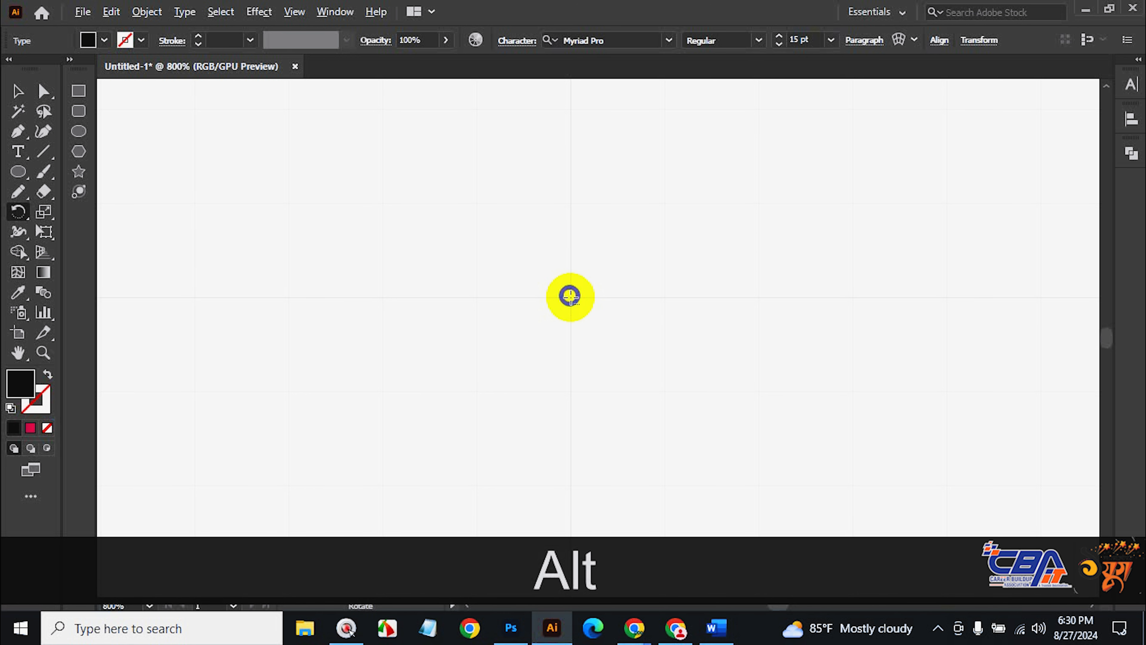
{"action": "left_click", "coordinate": [569, 297], "text": "alt"}
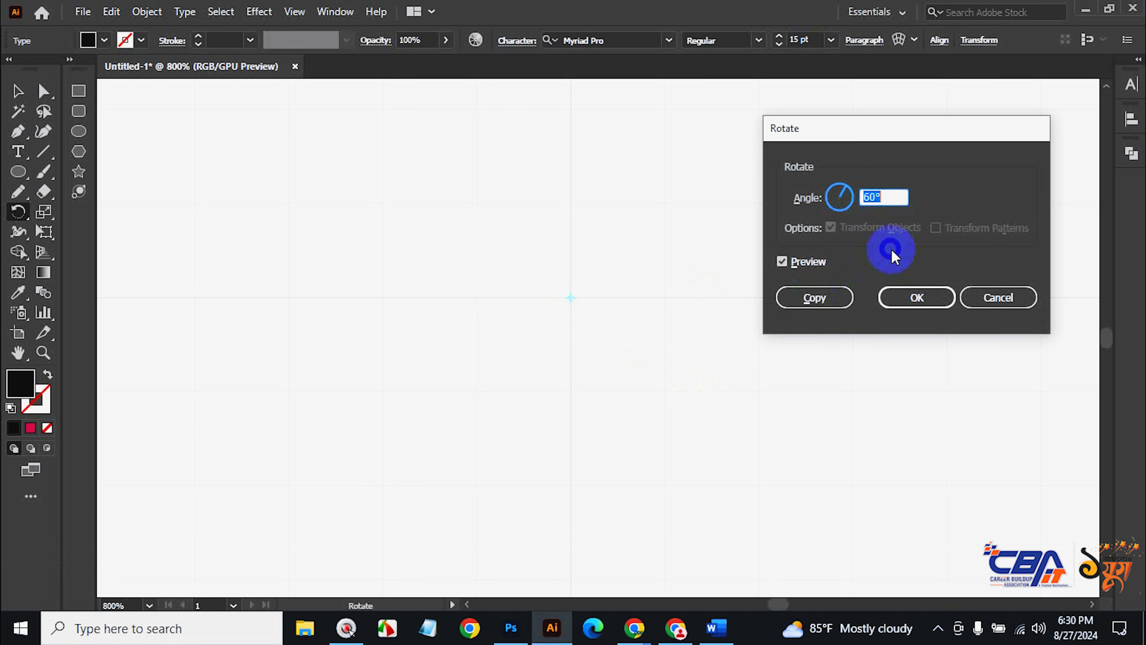
{"action": "type", "text": "360"}
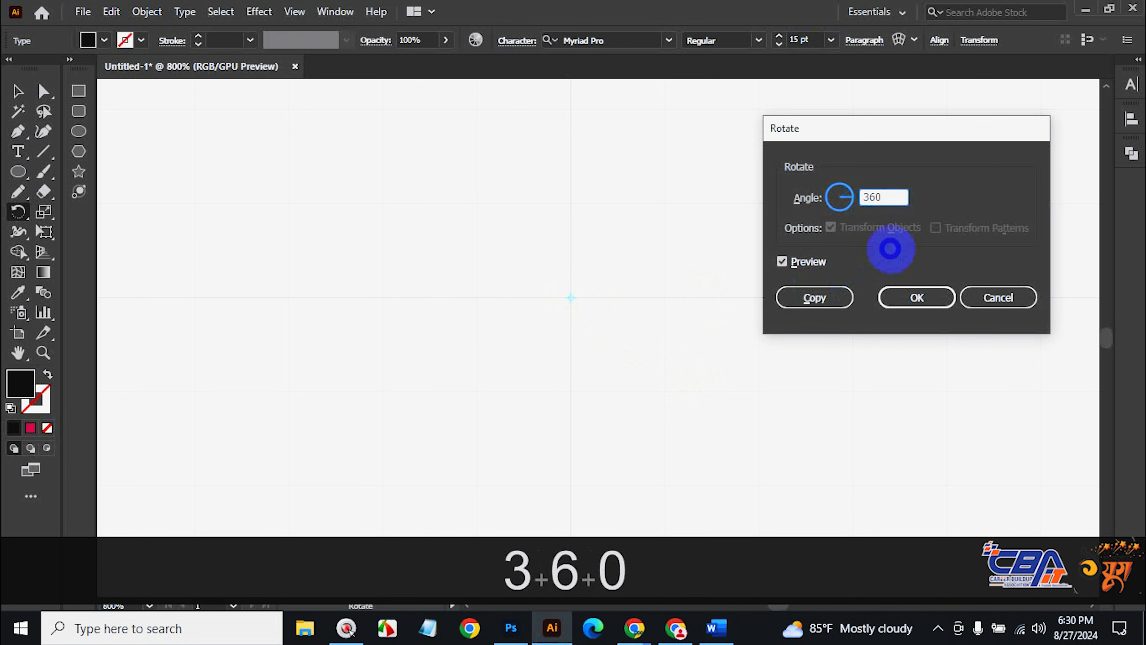
{"action": "type", "text": "/12"}
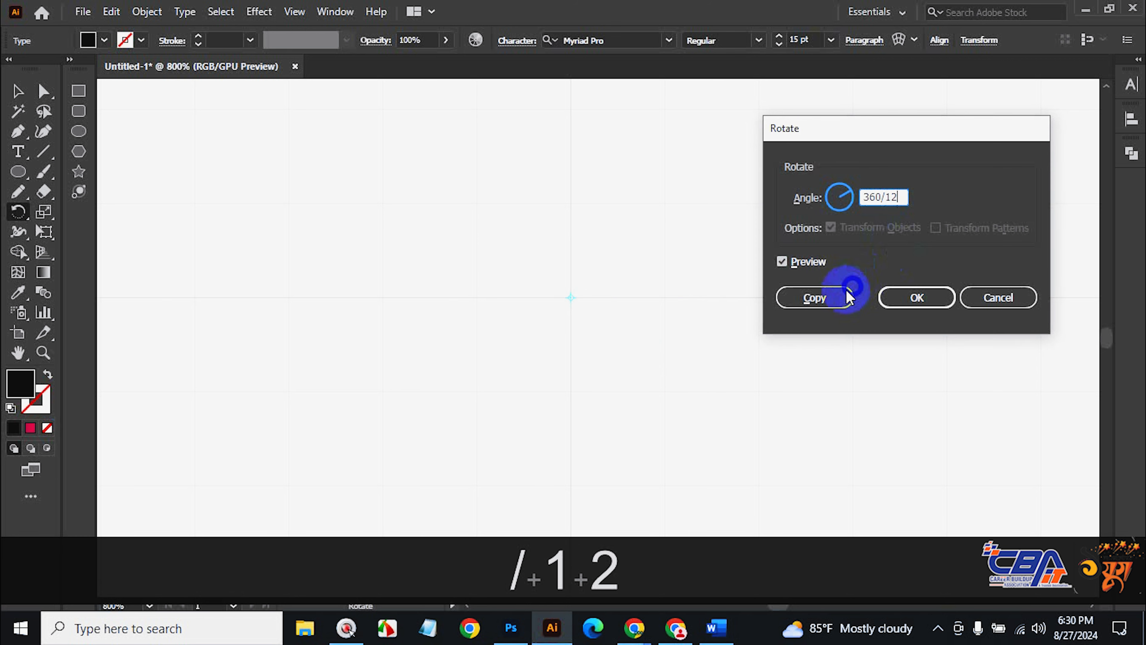
{"action": "left_click", "coordinate": [818, 302]}
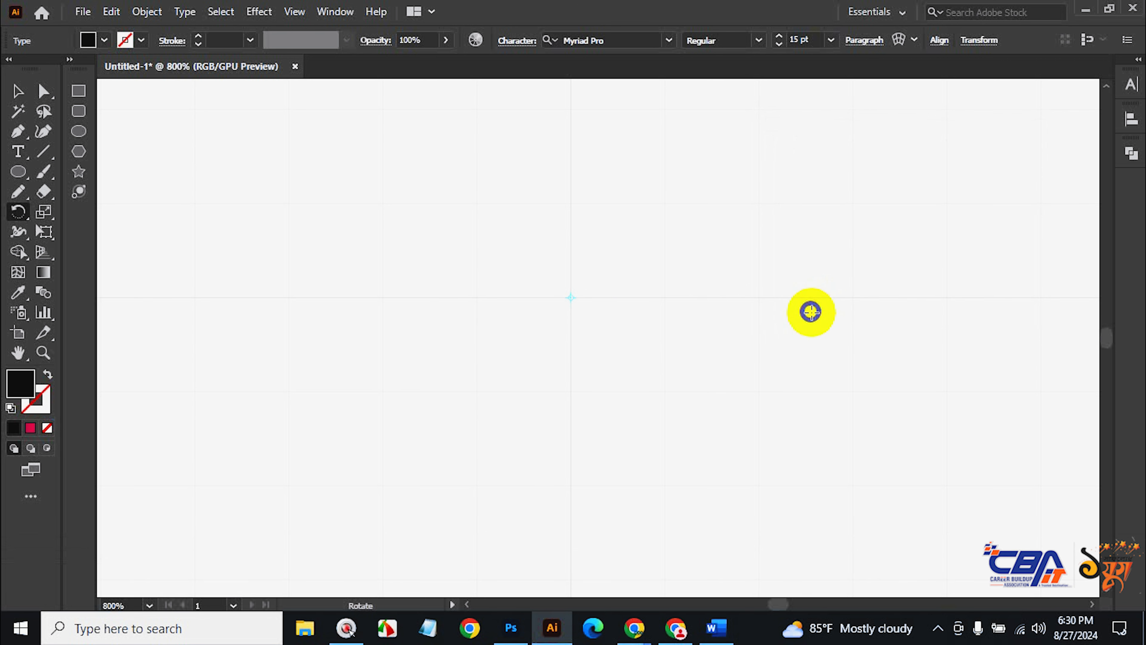
Repeat the rotated copy ten more times to complete a full clock-face ring of "12" texts.
{"action": "left_click", "coordinate": [727, 281], "text": "ctrl+alt"}
{"action": "left_click", "coordinate": [727, 281], "text": "ctrl+alt"}
{"action": "left_click", "coordinate": [727, 281], "text": "ctrl+alt"}
{"action": "left_click", "coordinate": [727, 281], "text": "ctrl+alt"}
{"action": "left_click", "coordinate": [567, 354], "text": "ctrl+alt"}
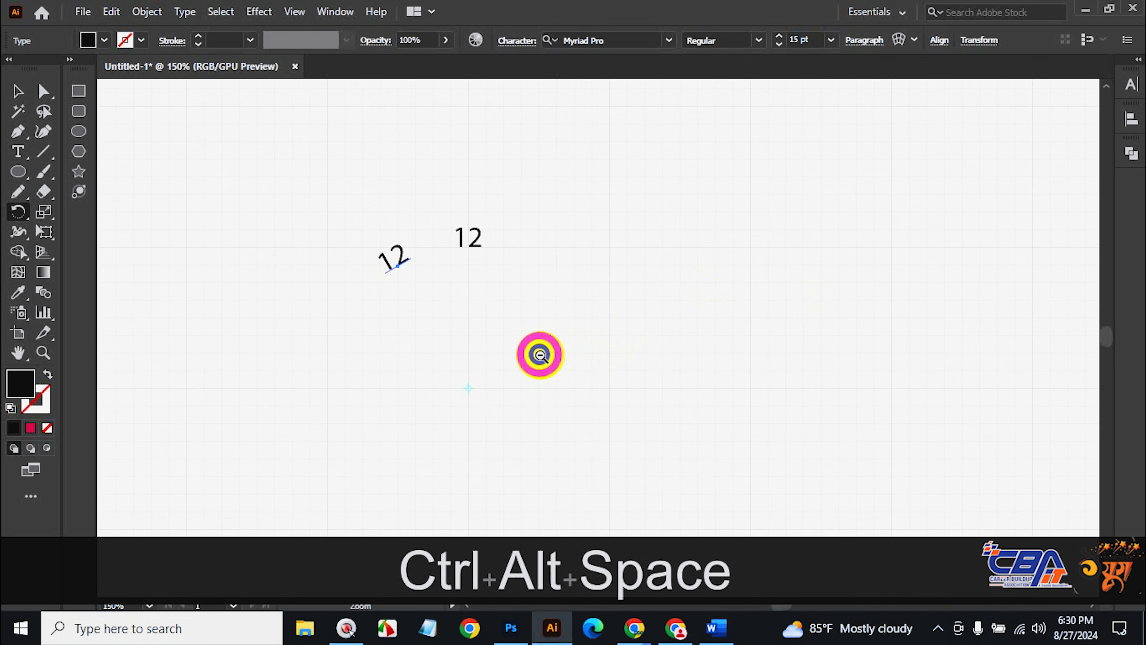
{"action": "left_click", "coordinate": [558, 367], "text": "ctrl+alt"}
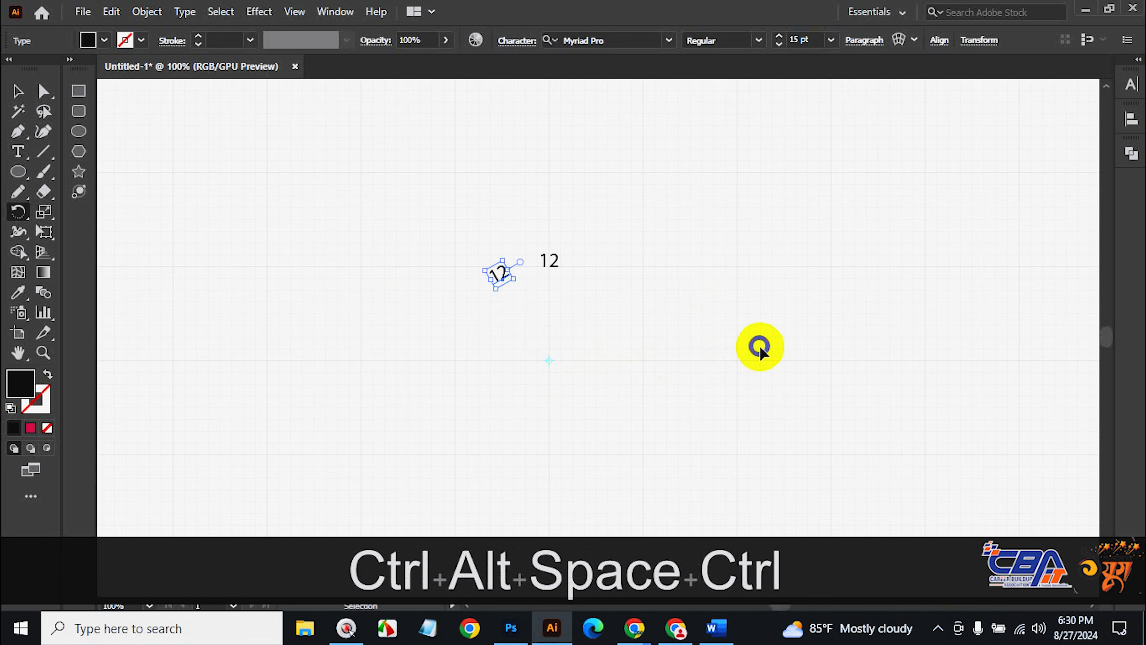
{"action": "key", "text": "ctrl+d"}
{"action": "key", "text": "ctrl+d"}
{"action": "key", "text": "ctrl+d"}
{"action": "key", "text": "ctrl+d"}
{"action": "key", "text": "ctrl+d"}
{"action": "key", "text": "ctrl+d"}
{"action": "key", "text": "ctrl+d"}
{"action": "key", "text": "ctrl+d"}
{"action": "key", "text": "ctrl+d"}
{"action": "key", "text": "ctrl+d"}
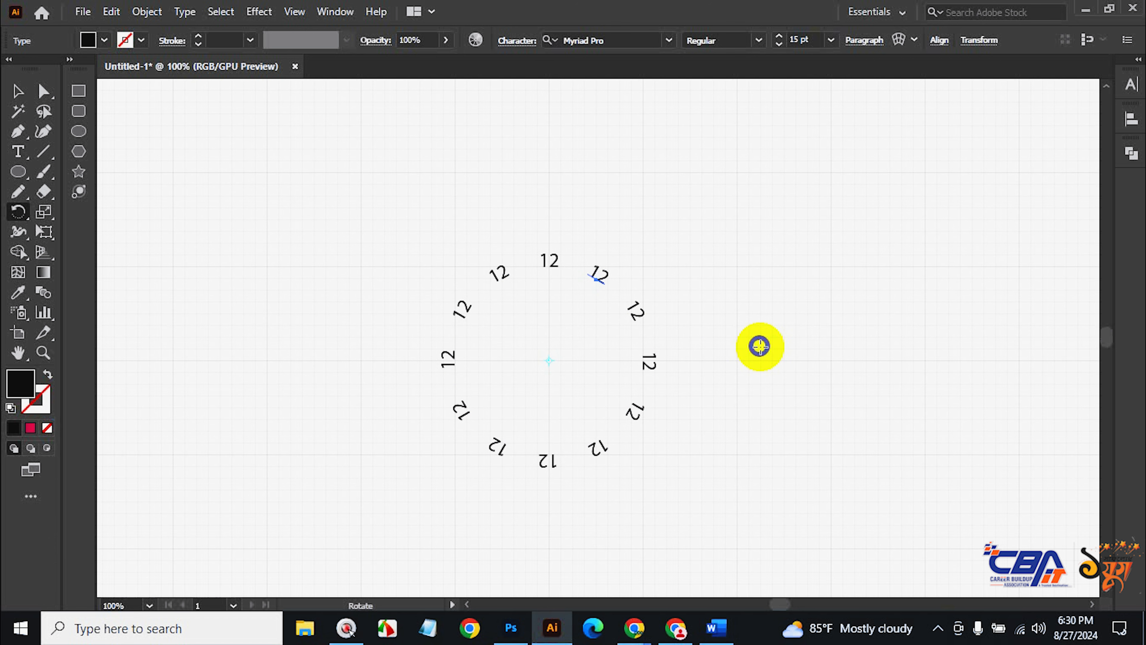
Renumber the first three copies clockwise from the upright "12" as 1, 2 and 3 with the Type tool.
{"action": "left_click", "coordinate": [13, 95]}
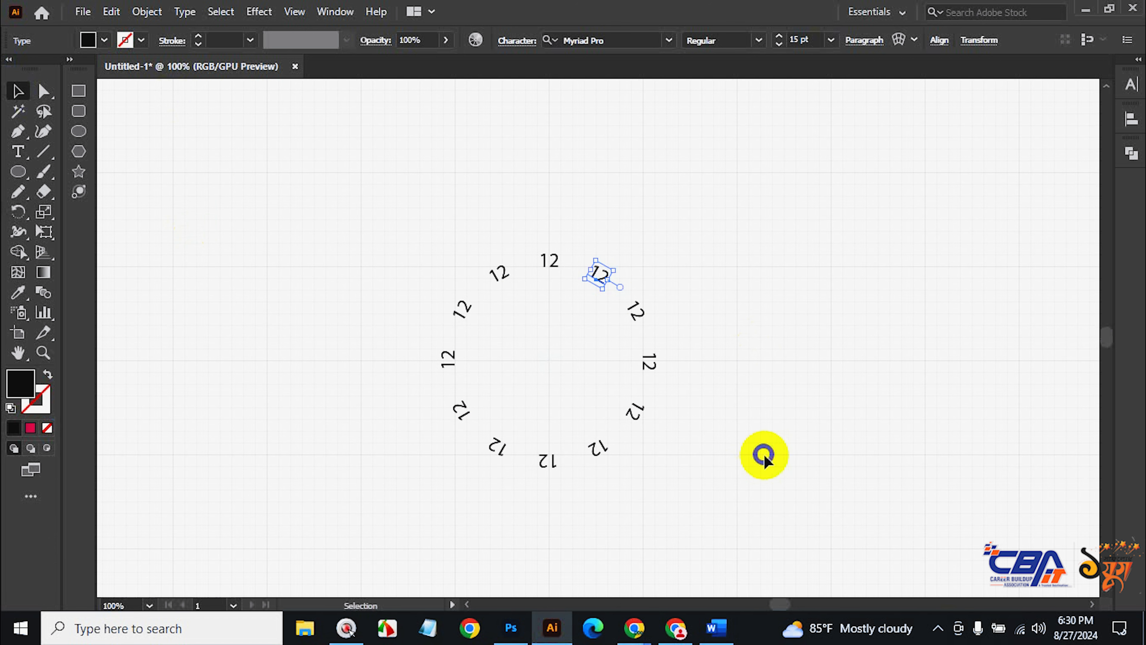
{"action": "key", "text": "ctrl+space"}
{"action": "left_click", "coordinate": [638, 395], "text": "ctrl"}
{"action": "left_click", "coordinate": [545, 258], "text": "ctrl"}
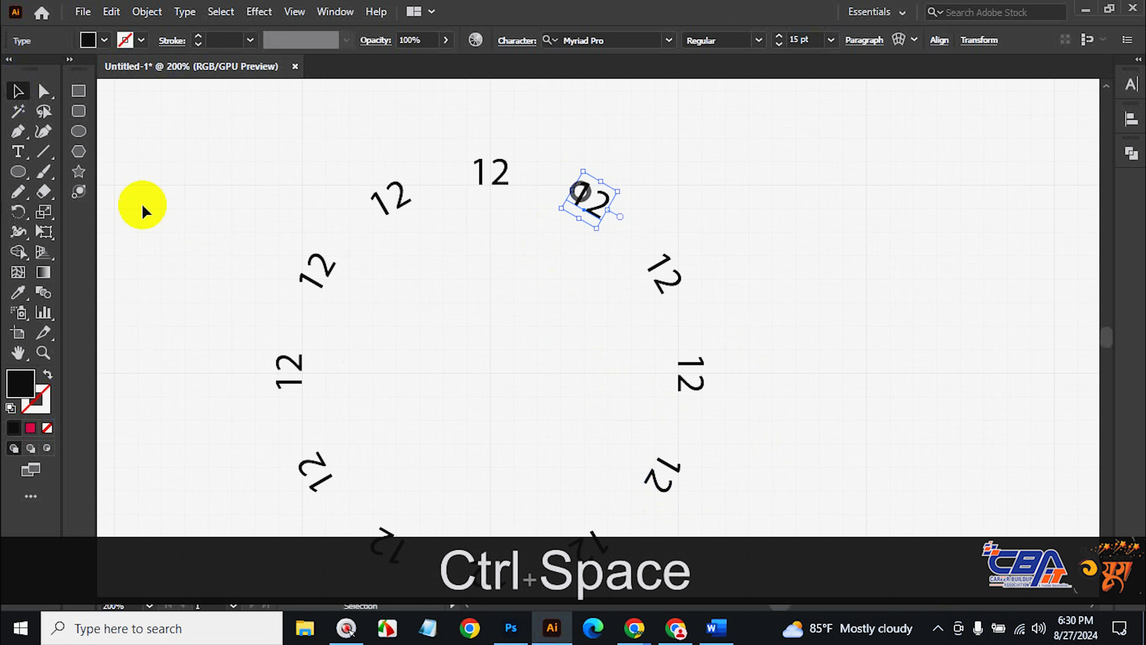
{"action": "left_click", "coordinate": [18, 151]}
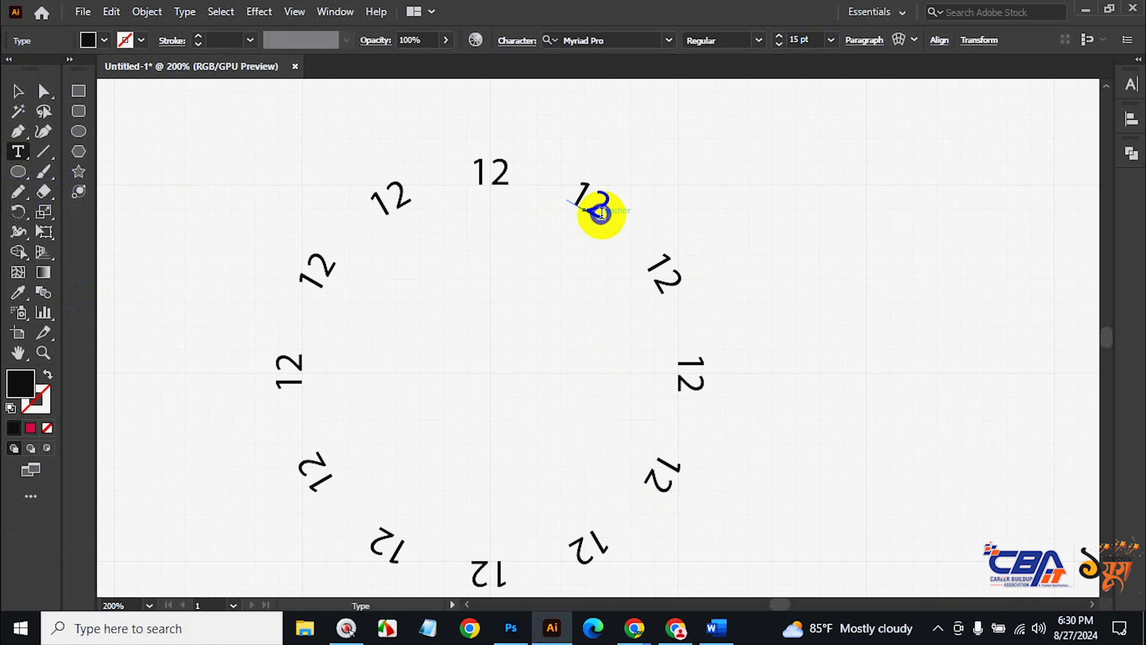
{"action": "left_click_drag", "start_coordinate": [600, 213], "coordinate": [559, 186]}
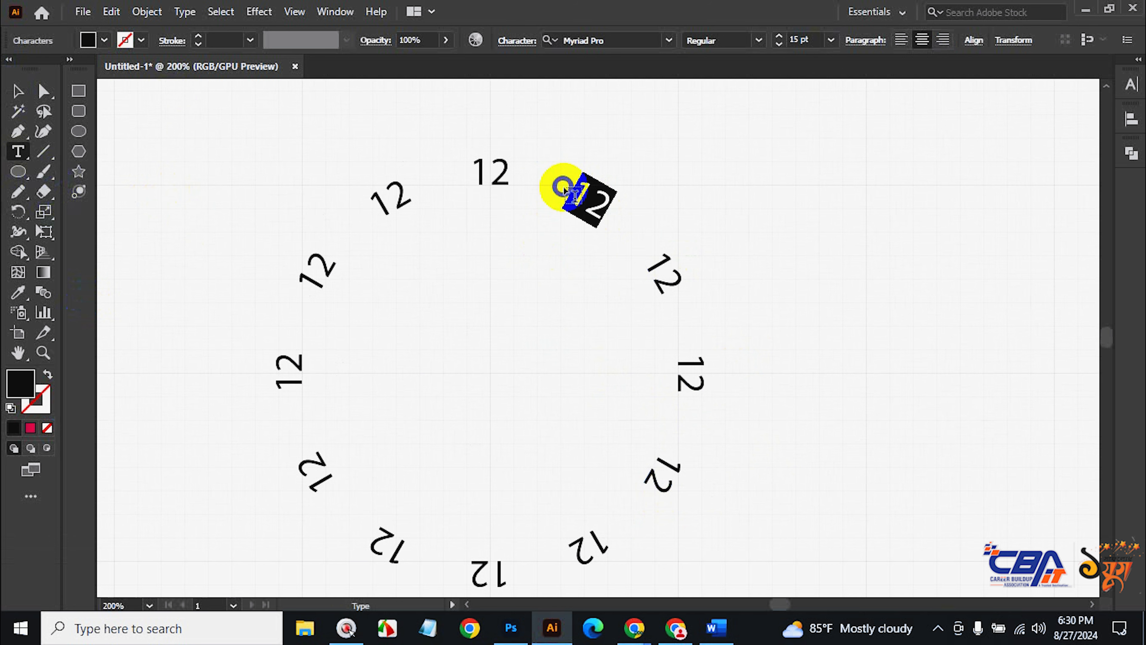
{"action": "type", "text": "1"}
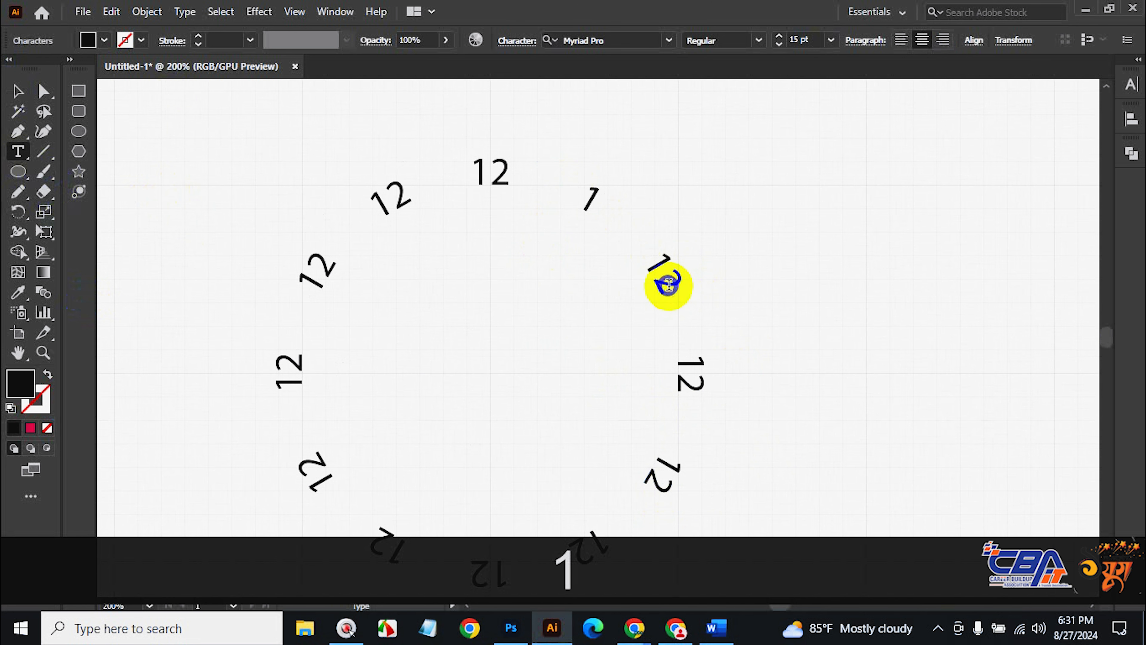
{"action": "left_click_drag", "start_coordinate": [669, 284], "coordinate": [648, 252]}
{"action": "type", "text": "2"}
{"action": "left_click_drag", "start_coordinate": [694, 388], "coordinate": [686, 348]}
{"action": "type", "text": "3"}
Replace the next three "12" texts clockwise after the "3" with 4, 5 and 6.
{"action": "left_click_drag", "start_coordinate": [659, 481], "coordinate": [673, 453]}
{"action": "type", "text": "4"}
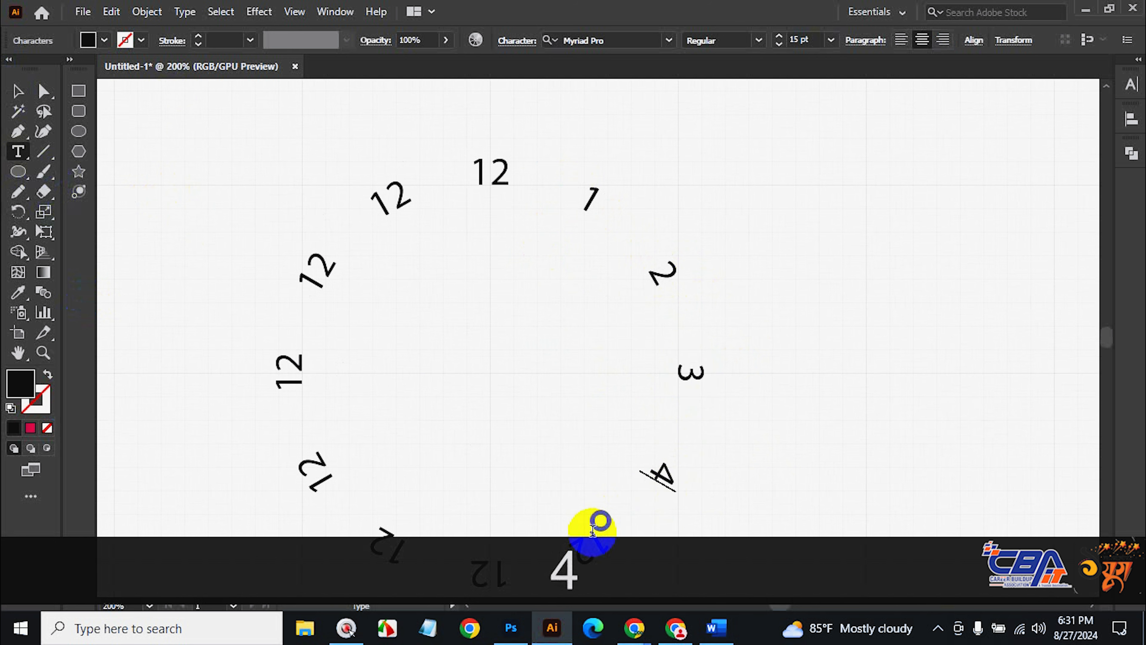
{"action": "left_click_drag", "start_coordinate": [568, 550], "coordinate": [601, 531]}
{"action": "type", "text": "5"}
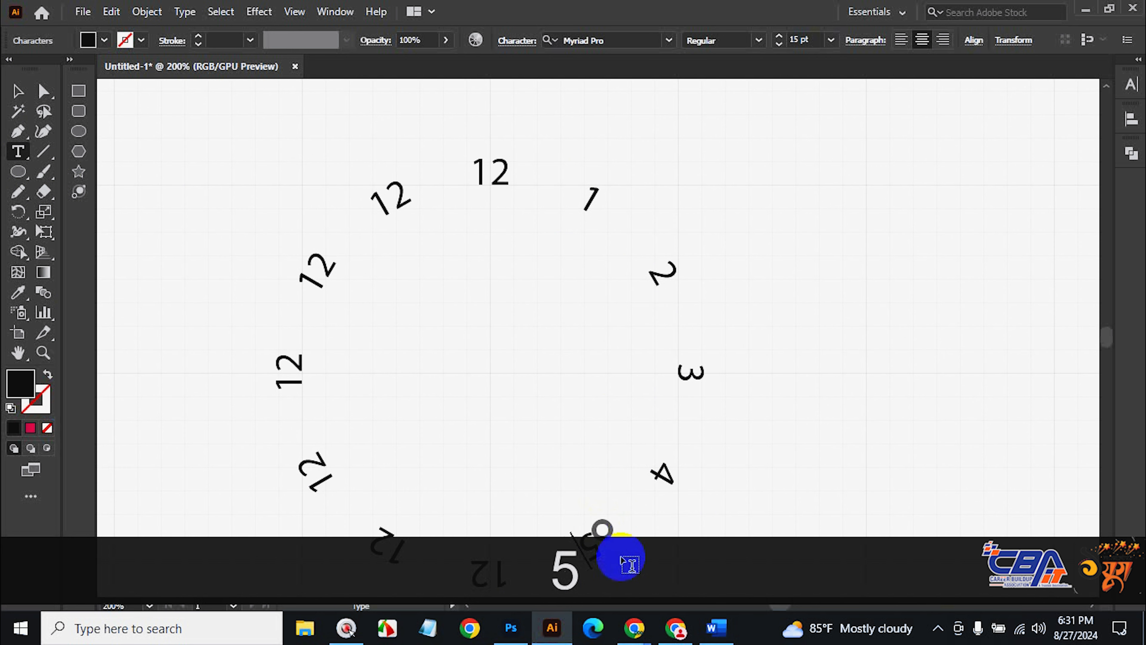
{"action": "mouse_move", "coordinate": [507, 565]}
{"action": "left_mouse_down"}
{"action": "mouse_move", "coordinate": [476, 561]}
{"action": "mouse_move", "coordinate": [515, 566]}
{"action": "left_mouse_up"}
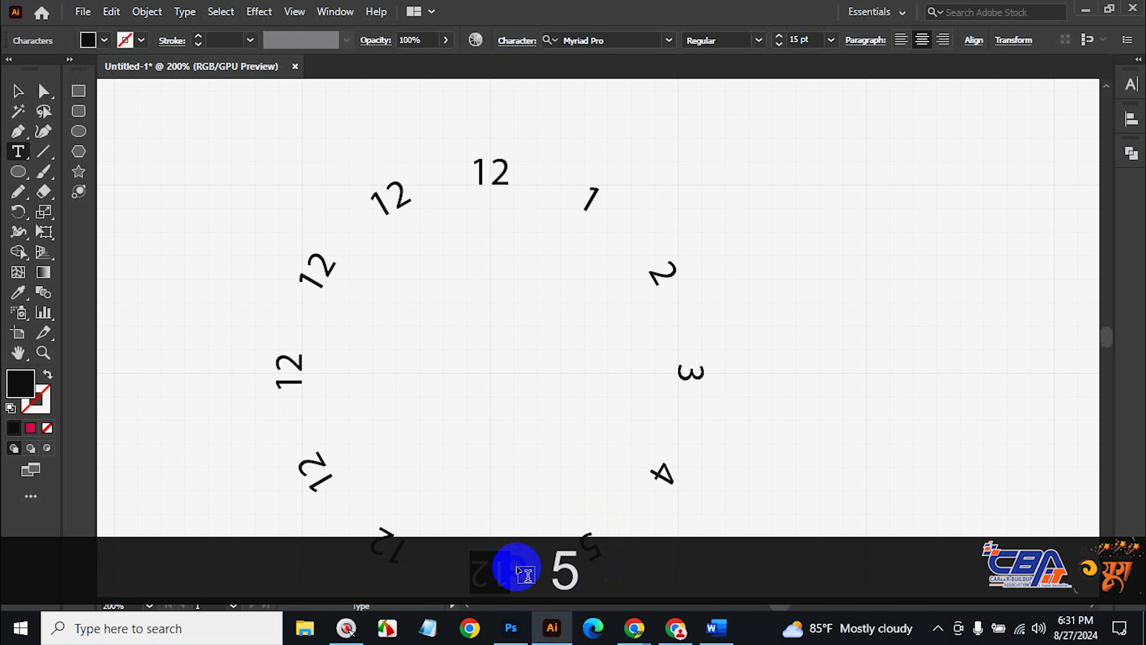
{"action": "type", "text": "6"}
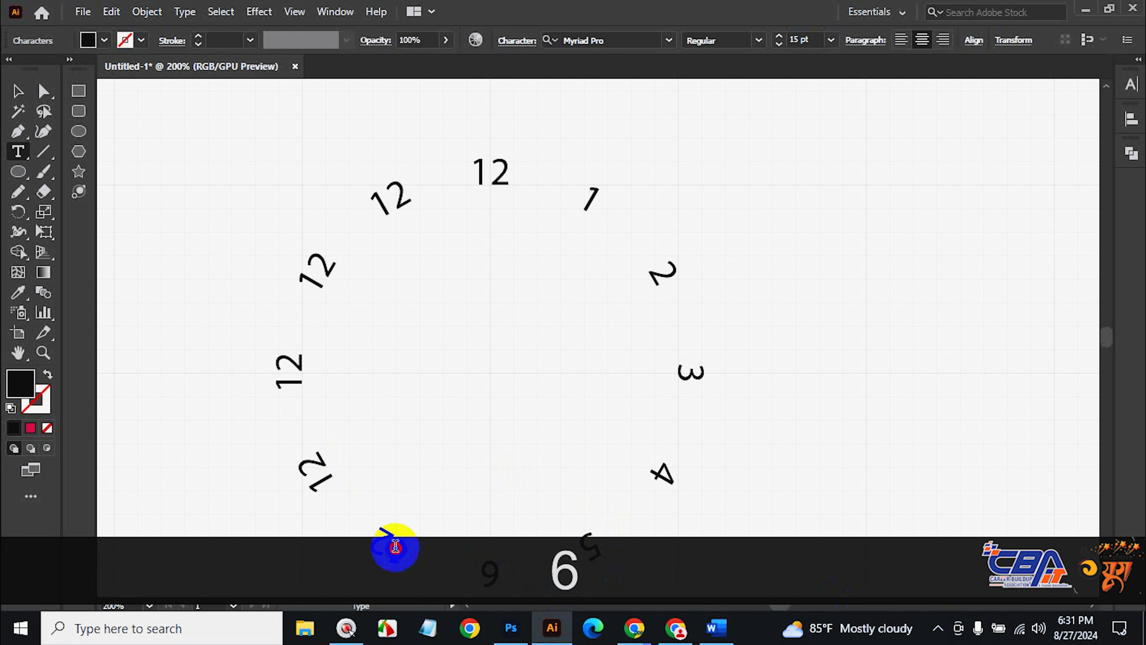
Replace the three "12" texts clockwise after the "6" with 7, 8 and 9.
{"action": "left_click_drag", "start_coordinate": [395, 546], "coordinate": [375, 526]}
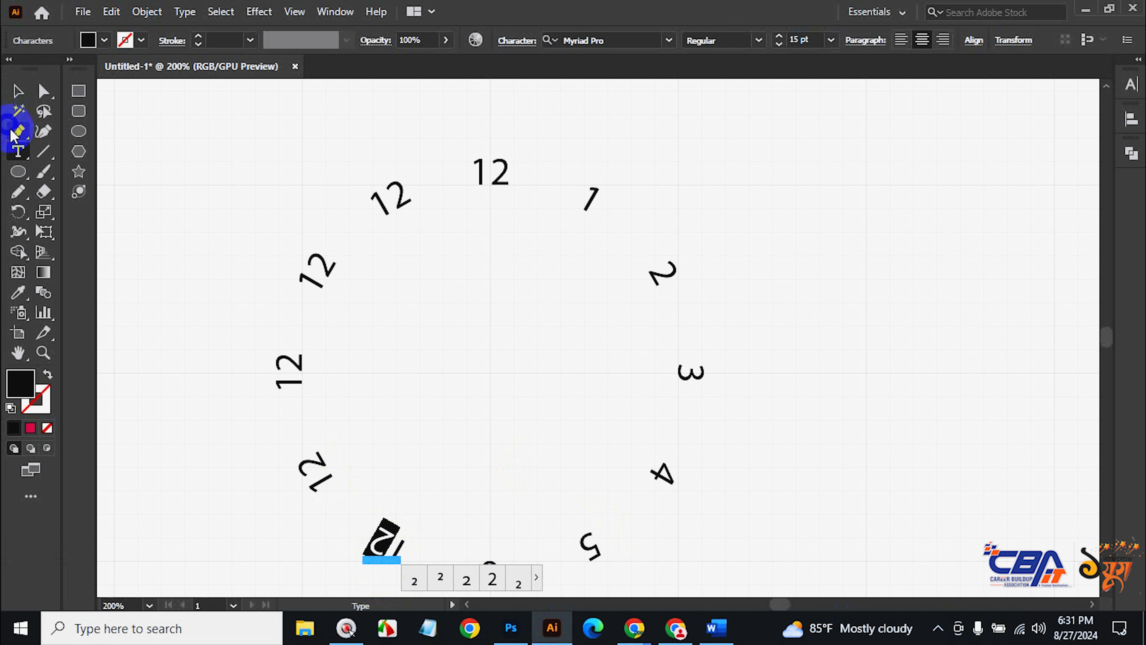
{"action": "left_click", "coordinate": [15, 91]}
{"action": "left_click", "coordinate": [15, 152]}
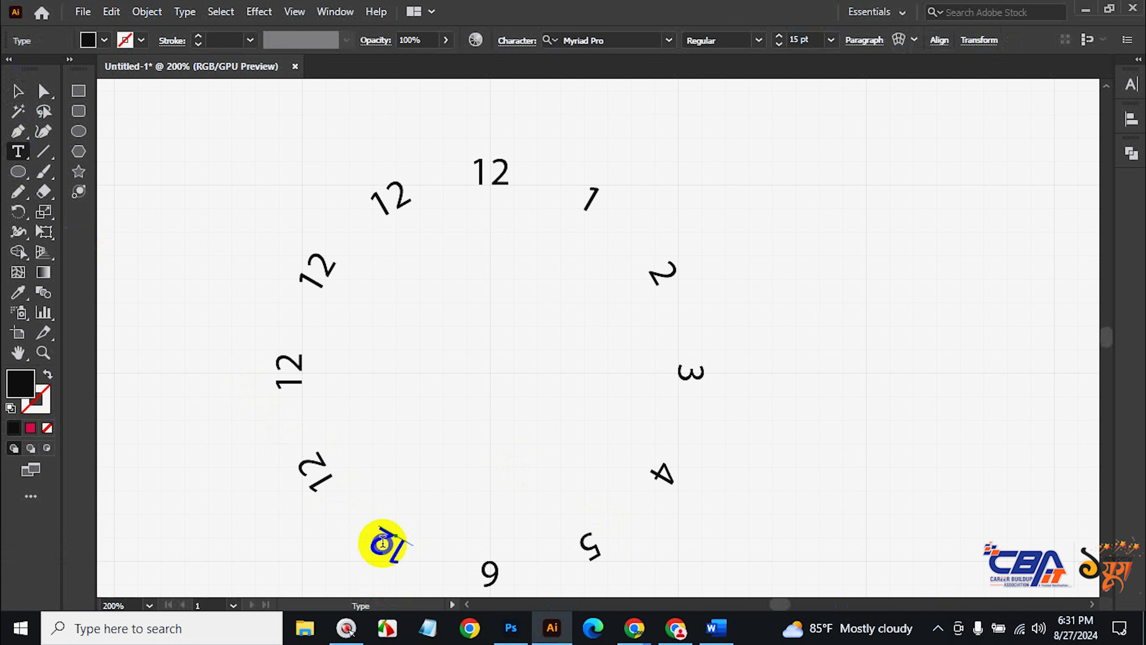
{"action": "left_click_drag", "start_coordinate": [383, 542], "coordinate": [430, 563]}
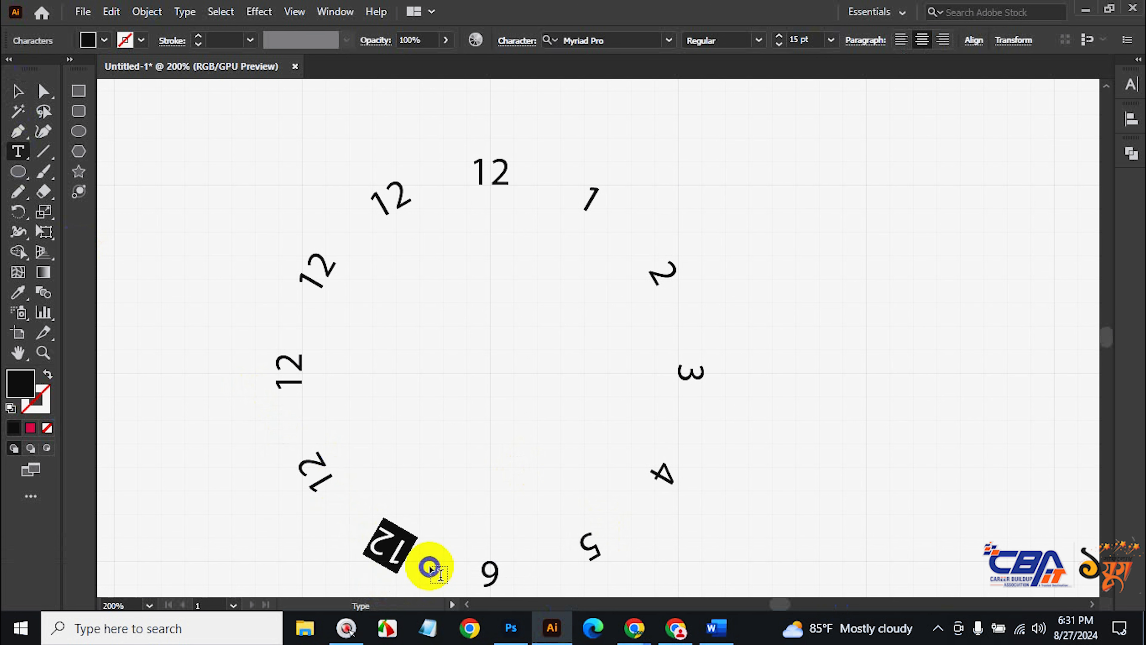
{"action": "type", "text": "7"}
{"action": "left_click_drag", "start_coordinate": [307, 464], "coordinate": [334, 492]}
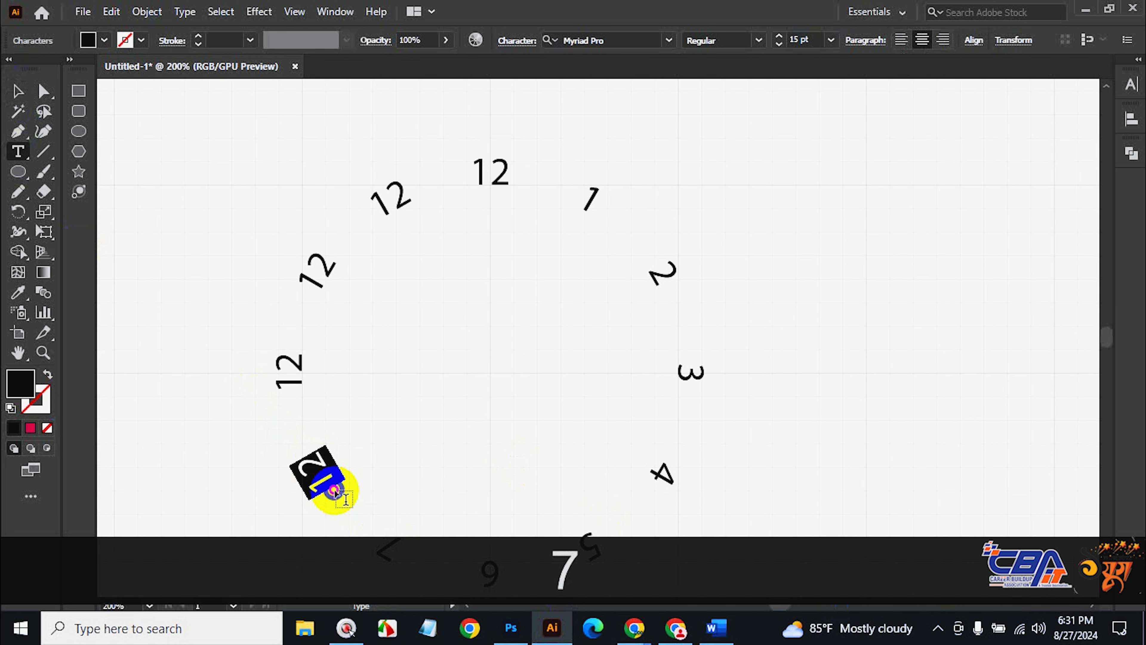
{"action": "type", "text": "8"}
{"action": "left_click_drag", "start_coordinate": [289, 356], "coordinate": [295, 413]}
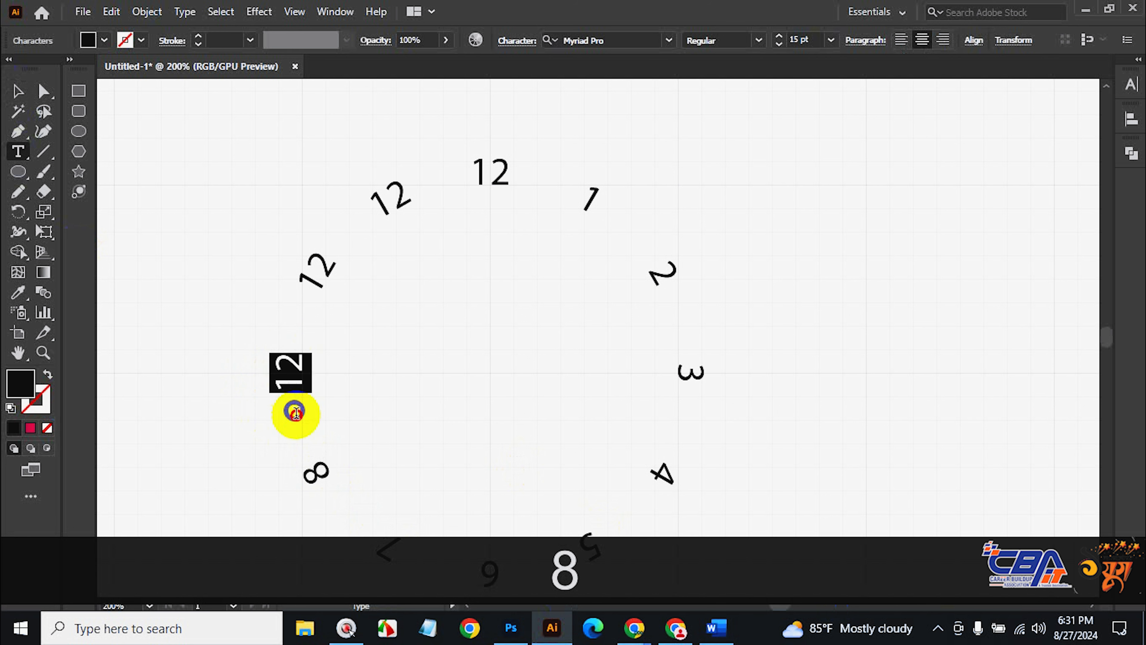
{"action": "type", "text": "9"}
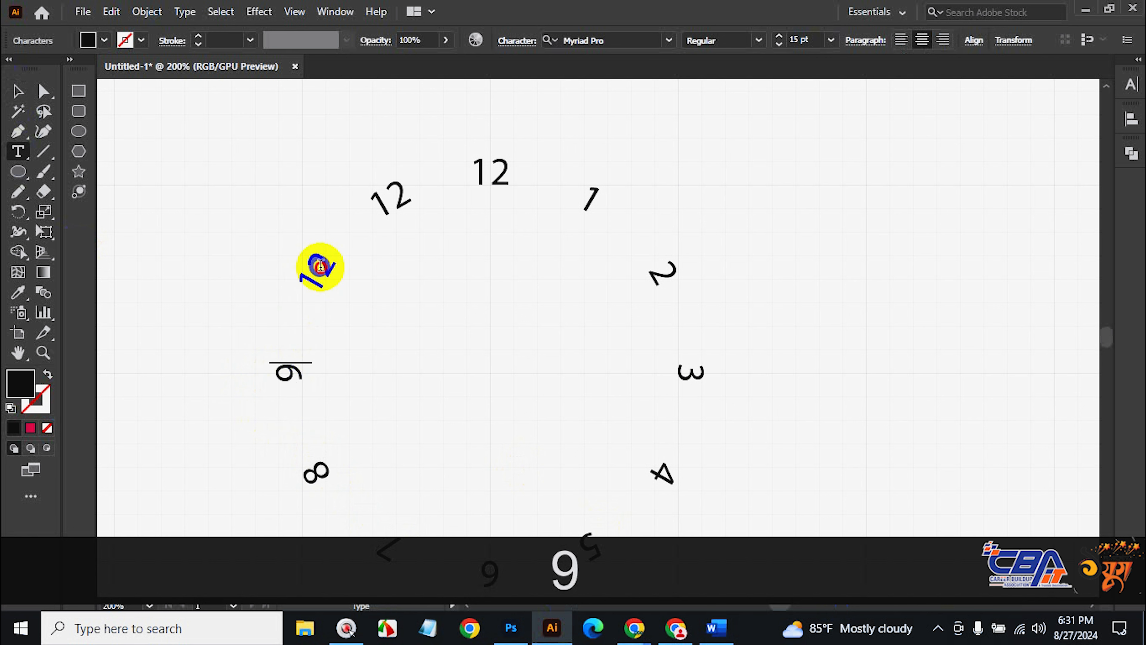
Change the last two rotated "12" texts after the "9" to 10 and 11, and return to the Selection tool.
{"action": "left_click_drag", "start_coordinate": [320, 262], "coordinate": [319, 288]}
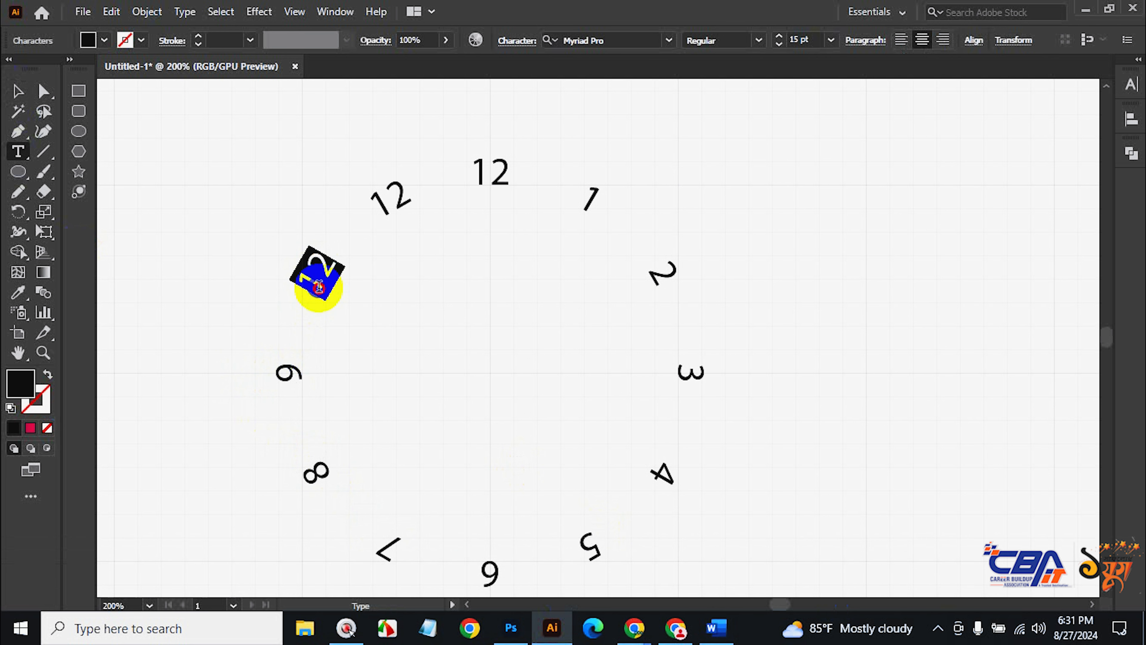
{"action": "type", "text": "10"}
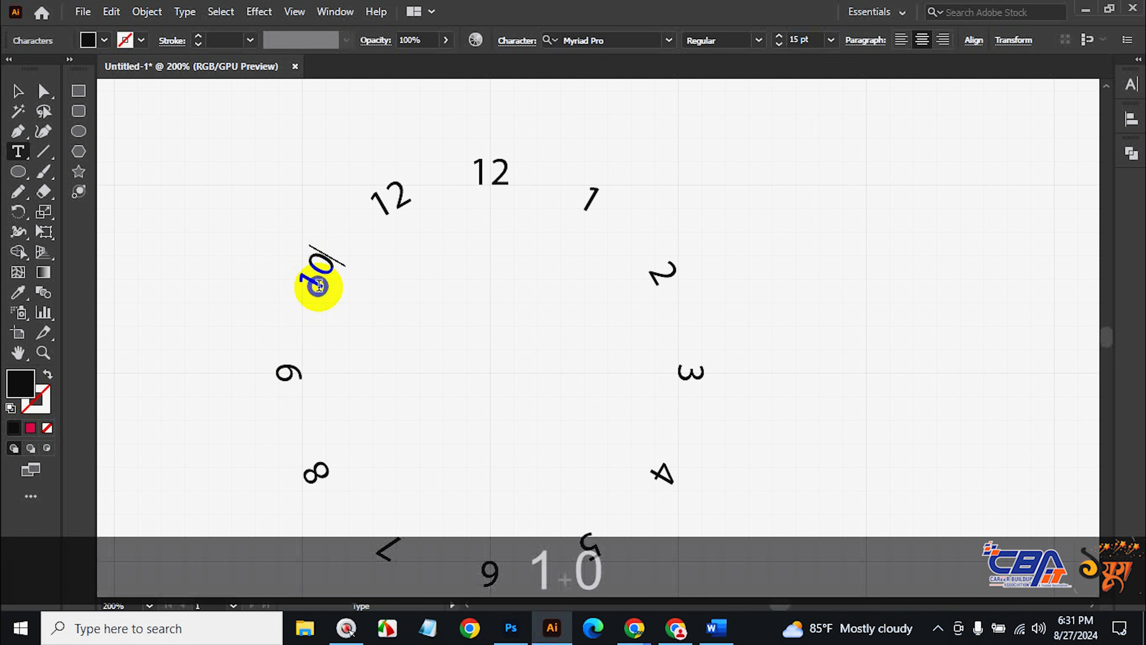
{"action": "left_click_drag", "start_coordinate": [383, 193], "coordinate": [407, 193]}
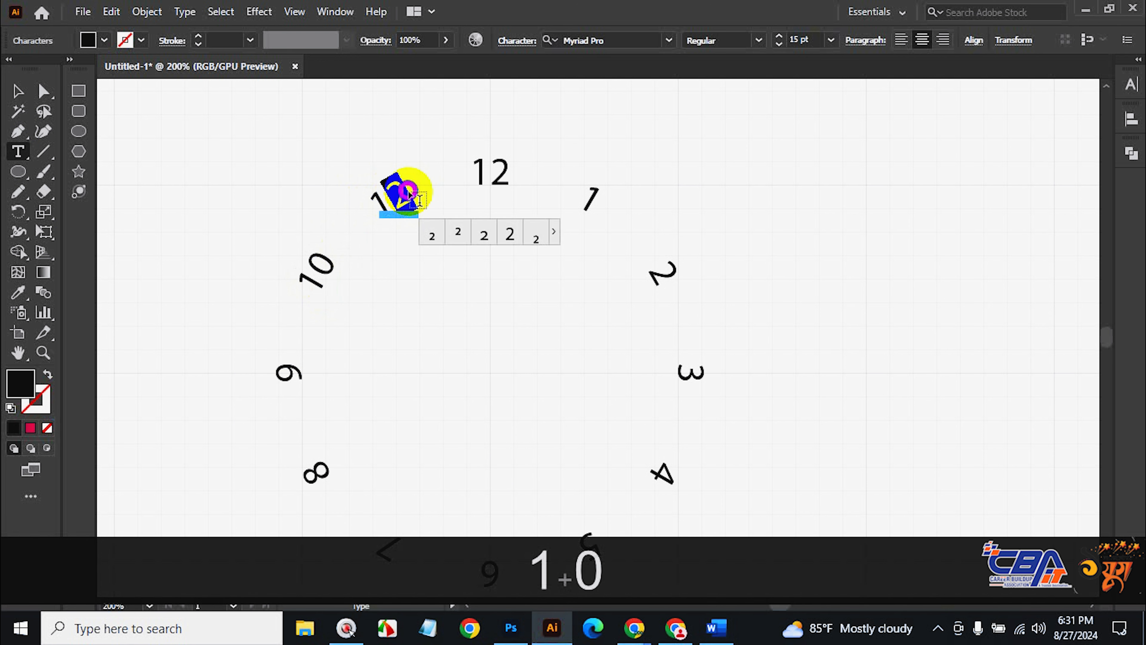
{"action": "type", "text": "11"}
{"action": "left_click", "coordinate": [13, 88]}
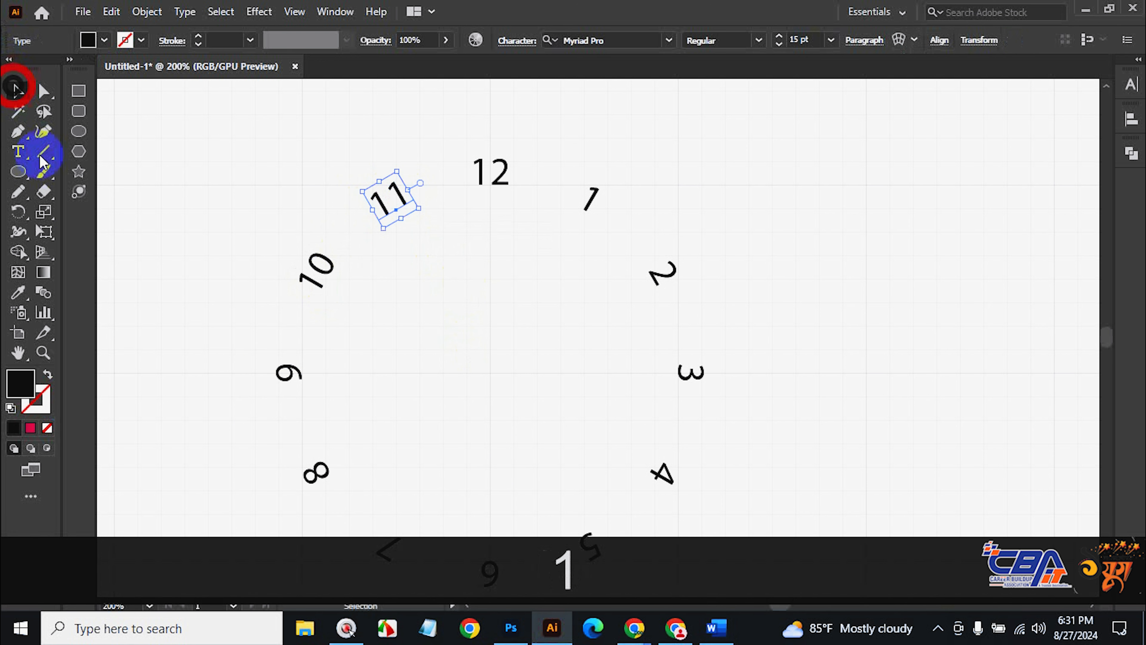
Rotate the upside-down "6" text at the foot of the clock face so it reads upright.
{"action": "key", "text": "shift"}
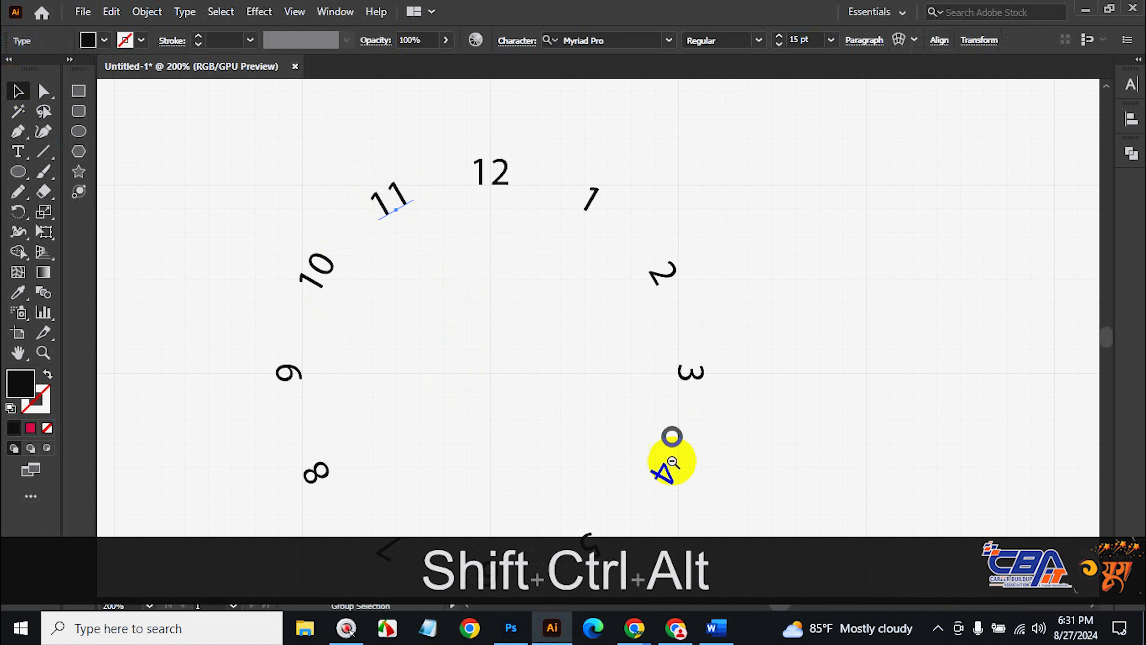
{"action": "left_click", "coordinate": [555, 410], "text": "ctrl+alt+shift"}
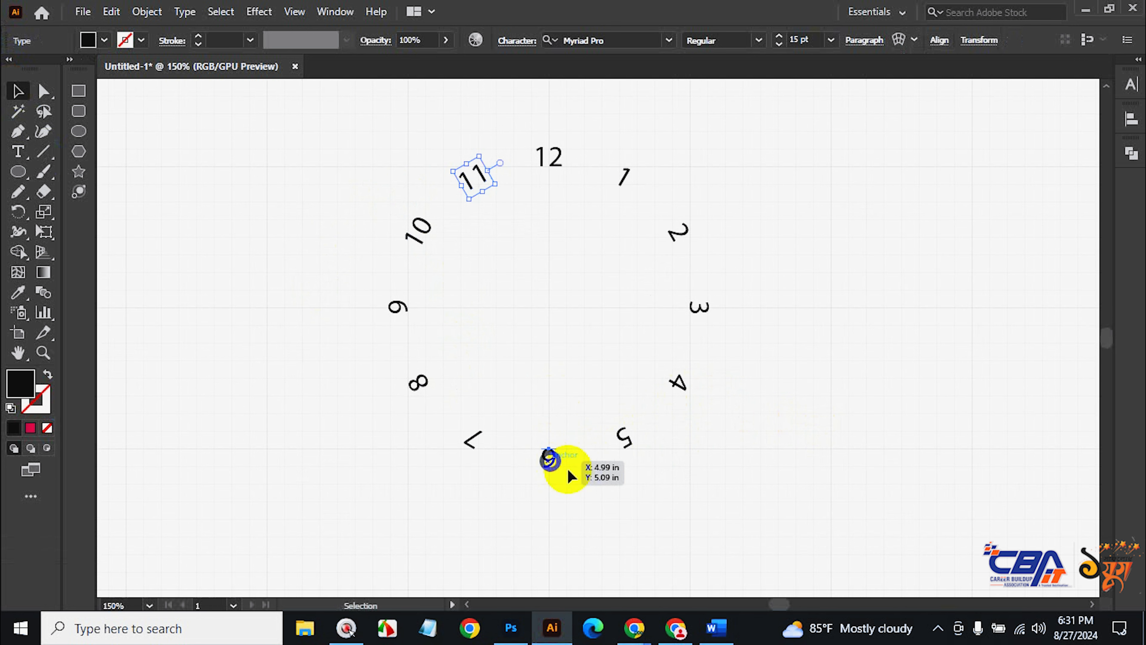
{"action": "left_click", "coordinate": [557, 461]}
{"action": "key", "text": "ctrl+space"}
{"action": "left_click", "coordinate": [584, 448], "text": "ctrl"}
{"action": "left_click", "coordinate": [574, 368], "text": "ctrl"}
{"action": "left_click", "coordinate": [577, 349], "text": "ctrl"}
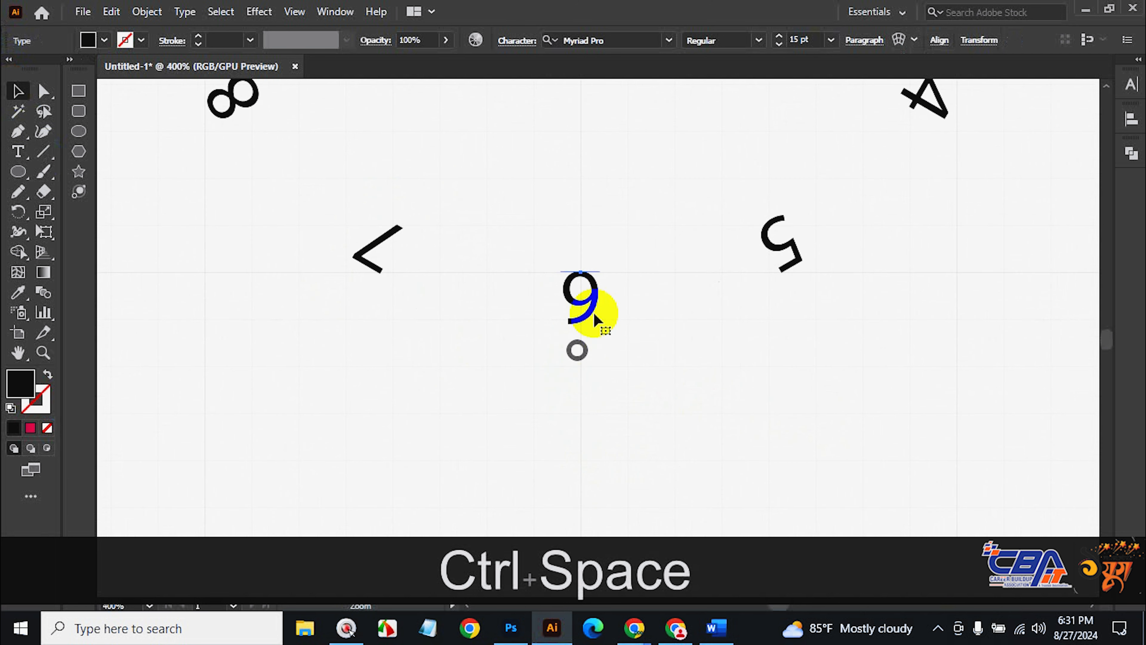
{"action": "left_click_drag", "start_coordinate": [610, 244], "coordinate": [509, 397]}
Rotate the "5" and "4" texts upright in their places on the ring.
{"action": "left_click", "coordinate": [799, 262]}
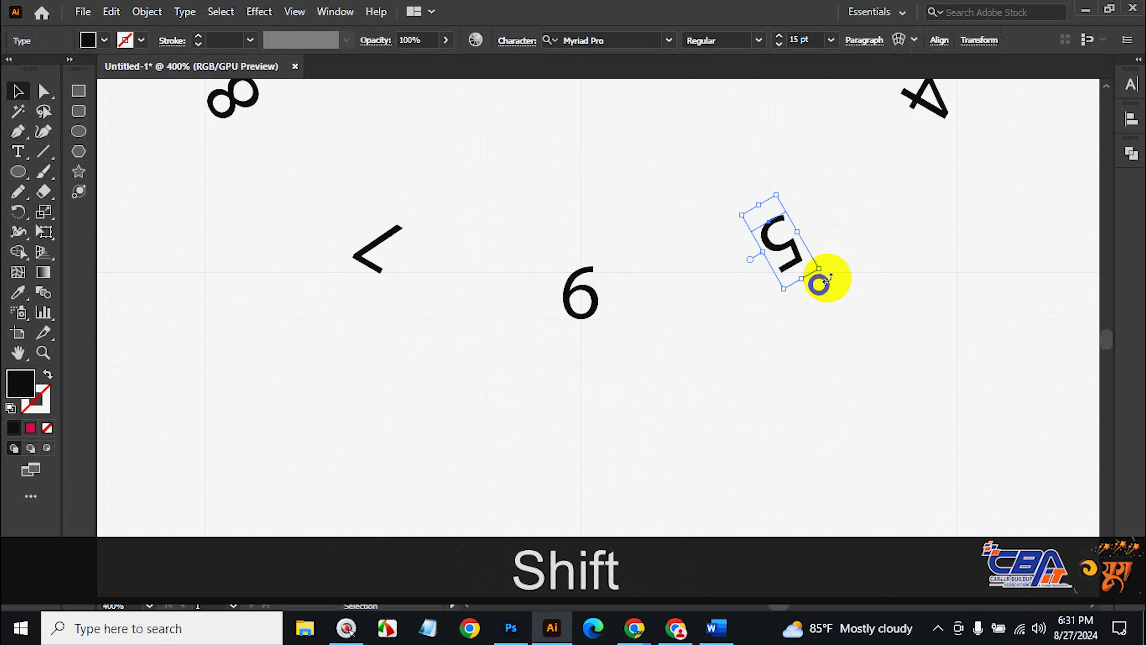
{"action": "left_click_drag", "start_coordinate": [836, 235], "coordinate": [736, 134]}
{"action": "scroll", "coordinate": [887, 316], "scroll_direction": "up", "scroll_amount": 5}
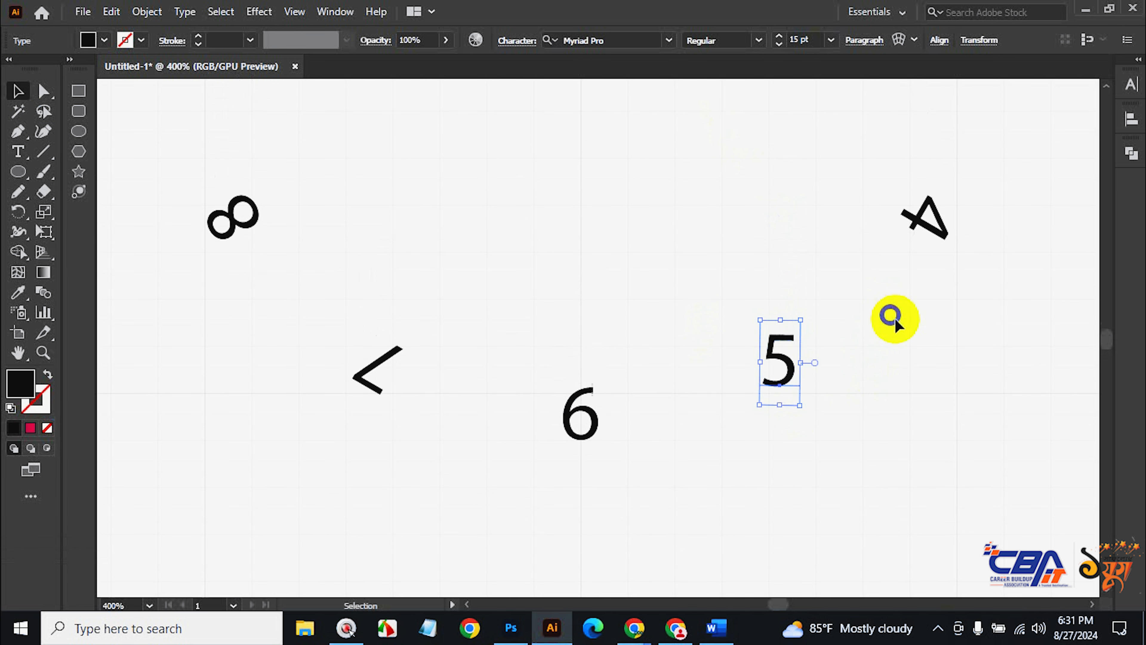
{"action": "left_click", "coordinate": [923, 300]}
{"action": "left_click_drag", "start_coordinate": [961, 345], "coordinate": [952, 233]}
Rotate the "3" and "2" texts upright in their places on the ring.
{"action": "scroll", "coordinate": [987, 290], "scroll_direction": "up", "scroll_amount": 4}
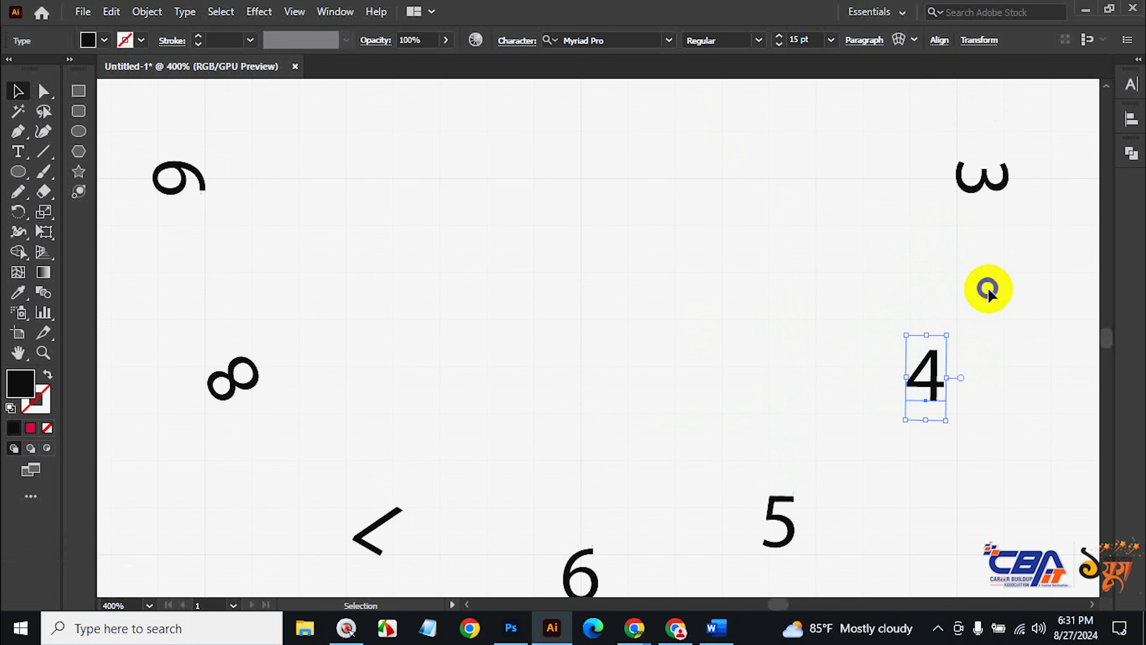
{"action": "left_click", "coordinate": [984, 247]}
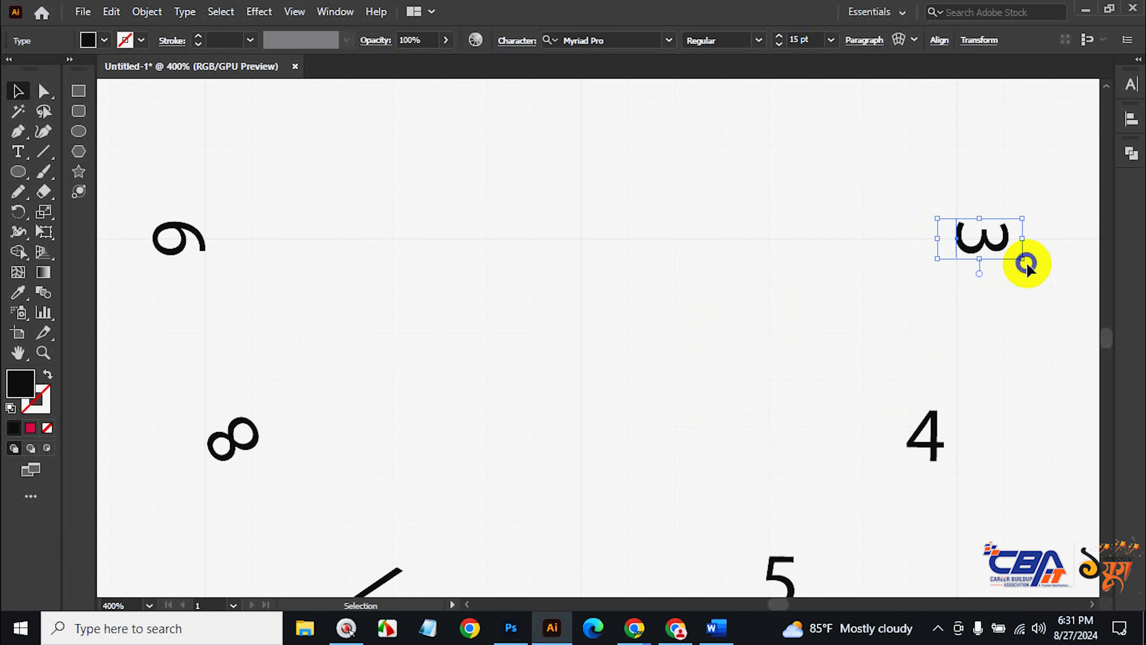
{"action": "left_click_drag", "start_coordinate": [1029, 263], "coordinate": [1018, 219]}
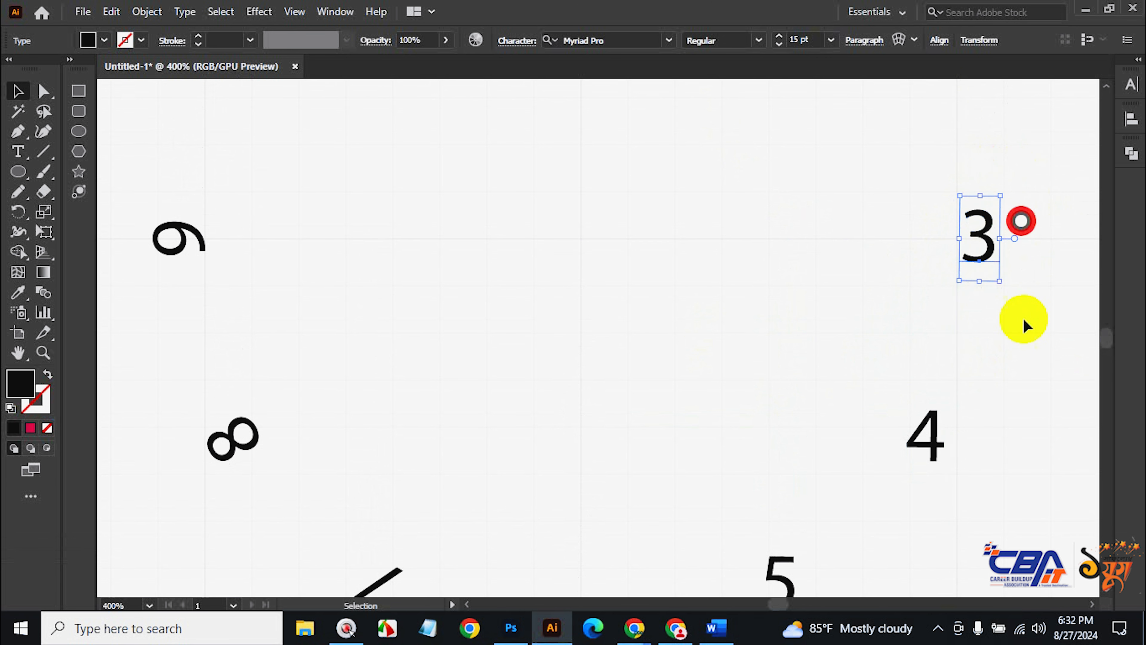
{"action": "scroll", "coordinate": [1022, 316], "scroll_direction": "up", "scroll_amount": 6}
{"action": "left_click", "coordinate": [960, 320]}
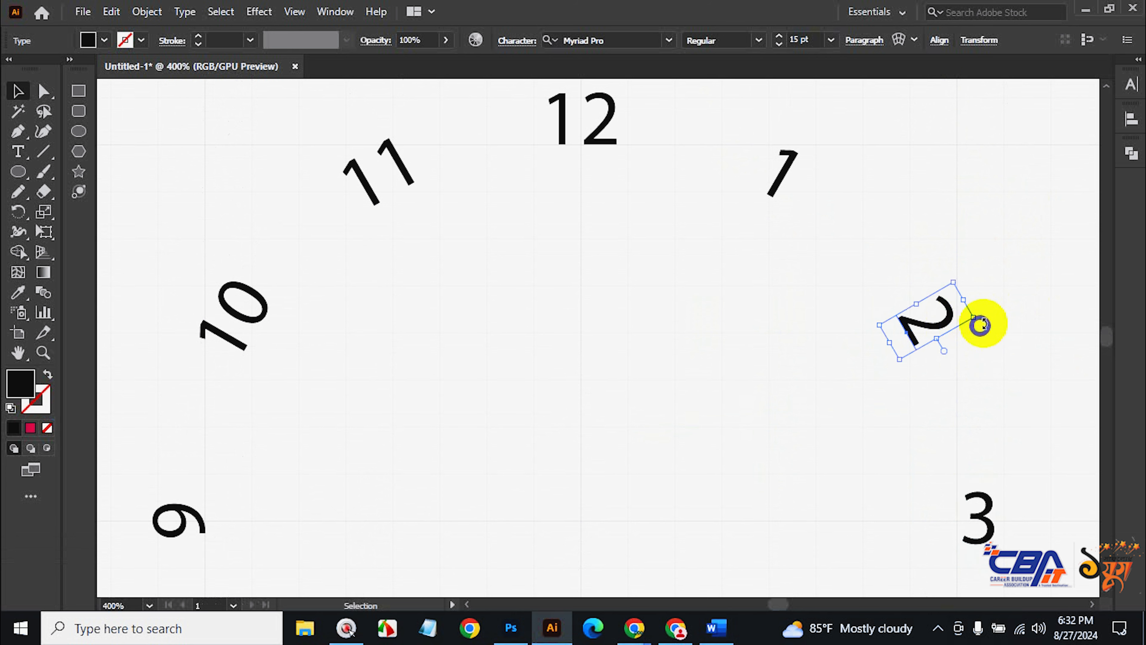
{"action": "left_click_drag", "start_coordinate": [979, 320], "coordinate": [972, 244]}
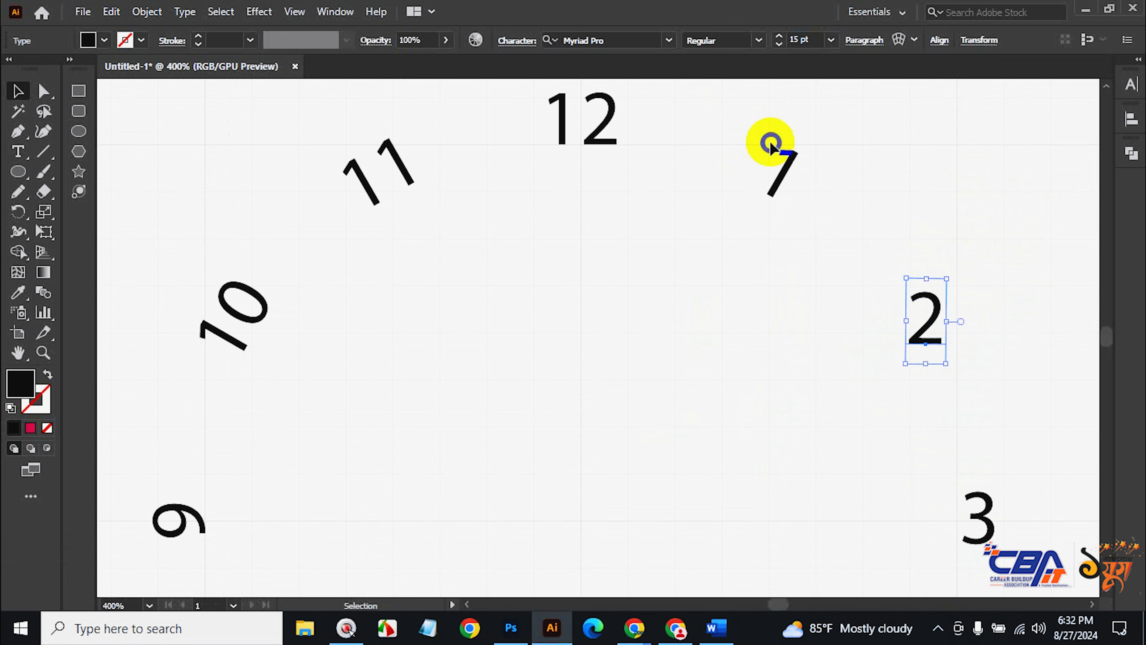
Rotate the "1" and "11" texts on either side of the "12" upright, and deselect.
{"action": "left_click", "coordinate": [770, 149]}
{"action": "left_click_drag", "start_coordinate": [784, 231], "coordinate": [809, 259]}
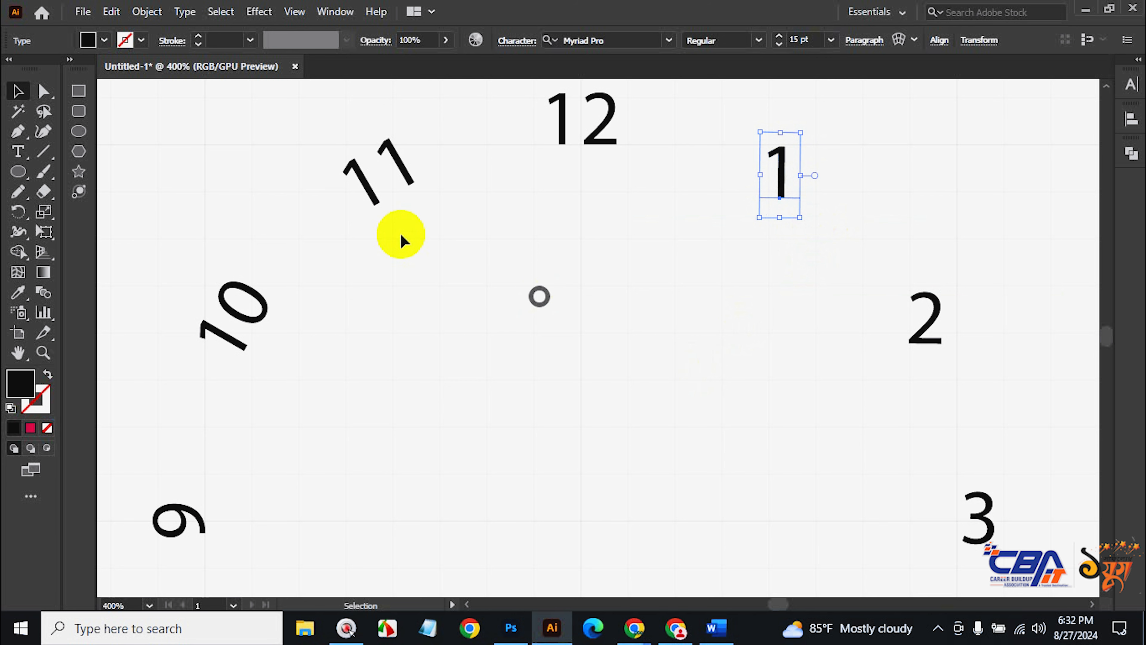
{"action": "left_click", "coordinate": [408, 178]}
{"action": "left_click_drag", "start_coordinate": [447, 194], "coordinate": [439, 236]}
{"action": "left_click", "coordinate": [443, 361]}
Rotate the "10" and "9" texts upright in their places on the ring.
{"action": "key", "text": "space"}
{"action": "left_click_drag", "start_coordinate": [391, 358], "coordinate": [639, 184]}
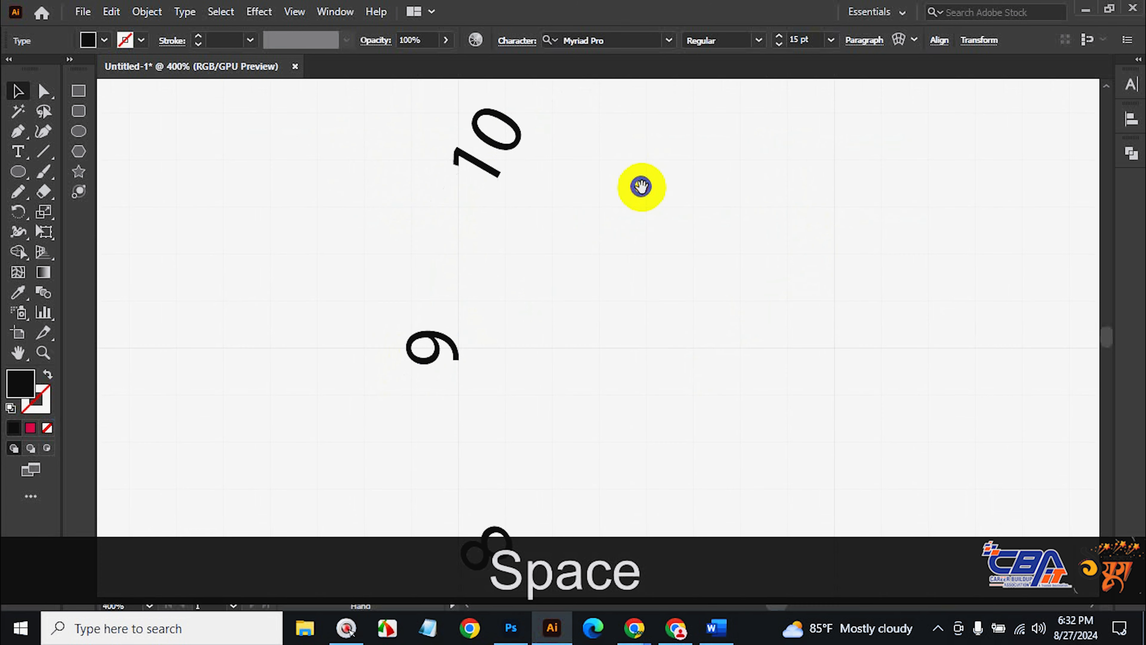
{"action": "left_click", "coordinate": [519, 144]}
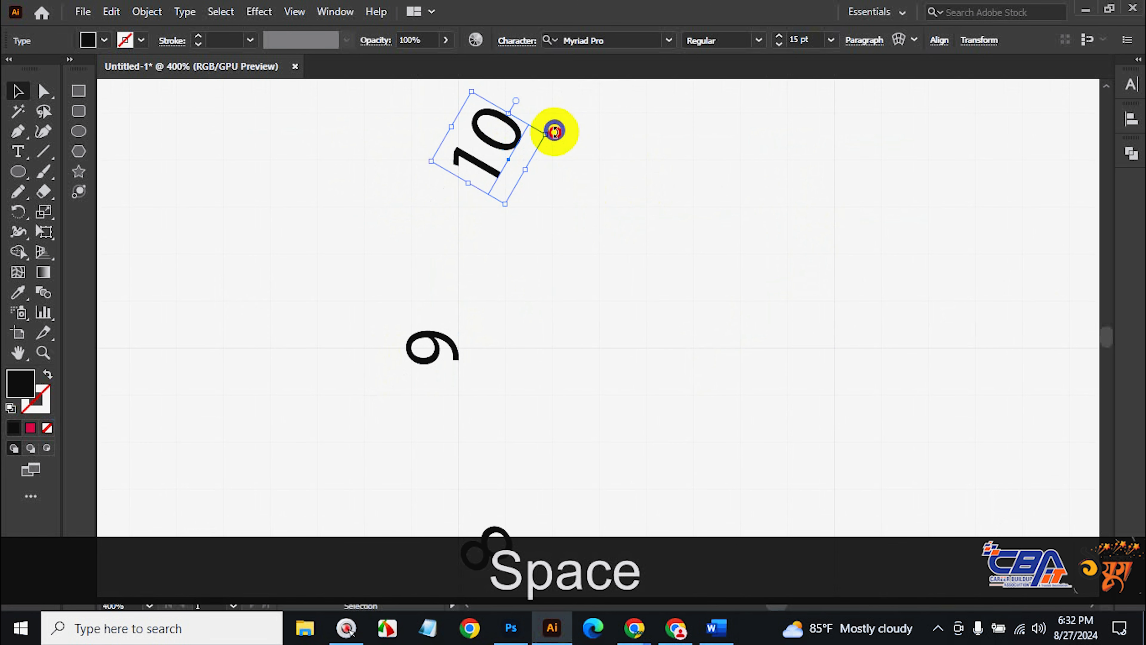
{"action": "left_click_drag", "start_coordinate": [554, 131], "coordinate": [554, 217]}
{"action": "left_click", "coordinate": [440, 345]}
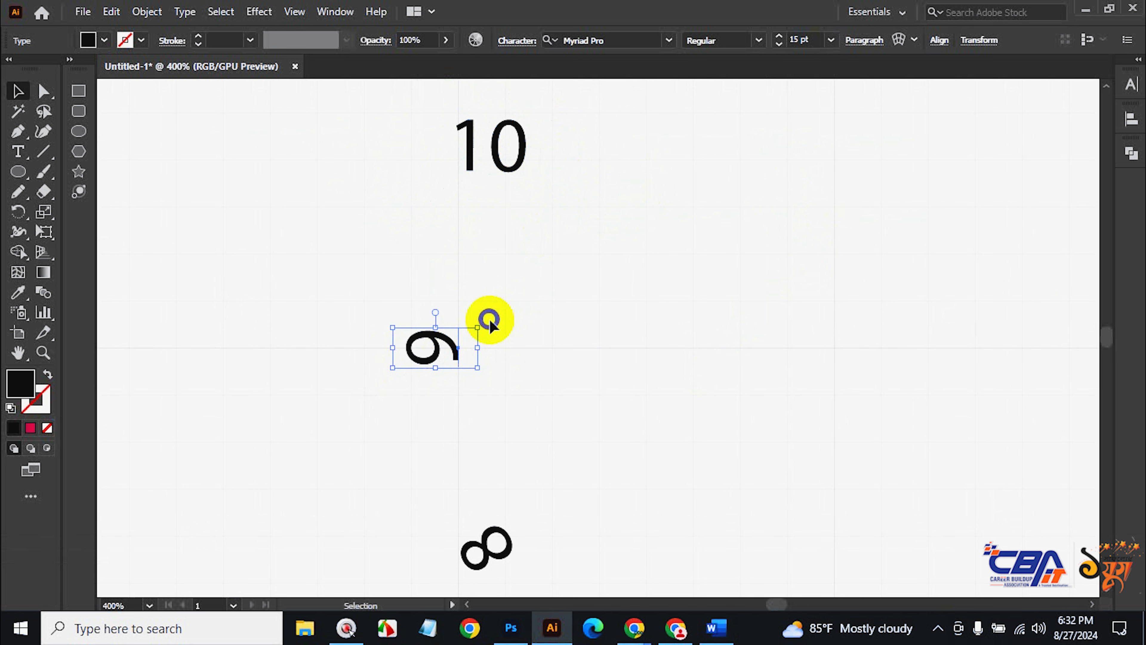
{"action": "left_click_drag", "start_coordinate": [484, 321], "coordinate": [471, 417]}
Rotate the "8" text upright, straighten the slightly tilted "9" text above it, and deselect.
{"action": "scroll", "coordinate": [509, 379], "scroll_direction": "down", "scroll_amount": 5}
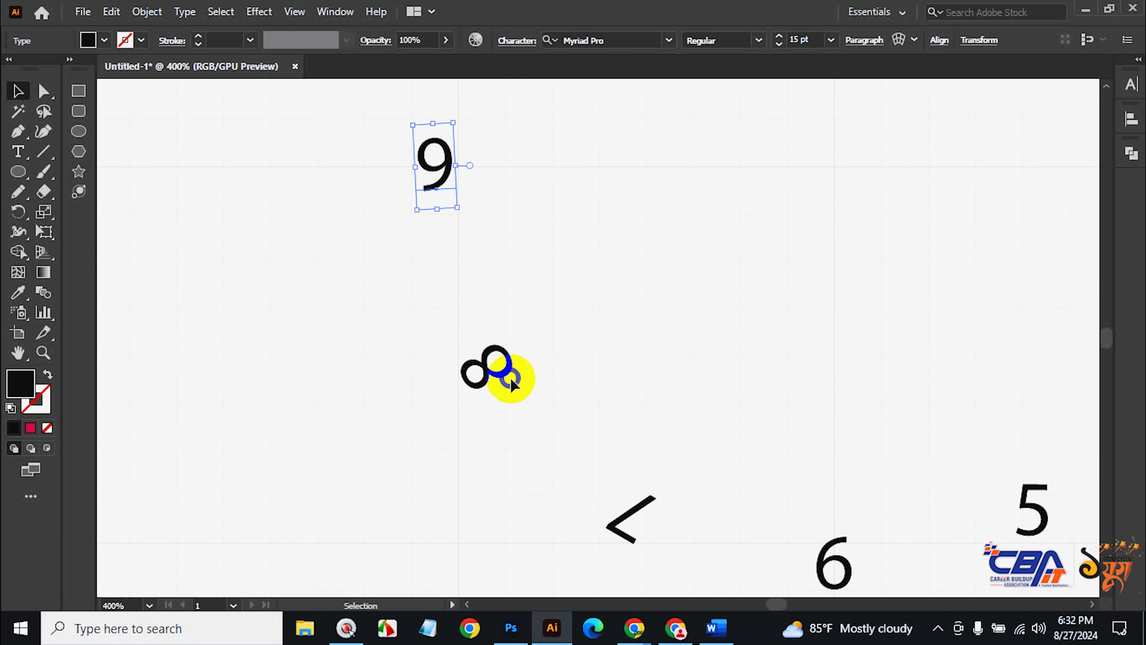
{"action": "left_click", "coordinate": [512, 383]}
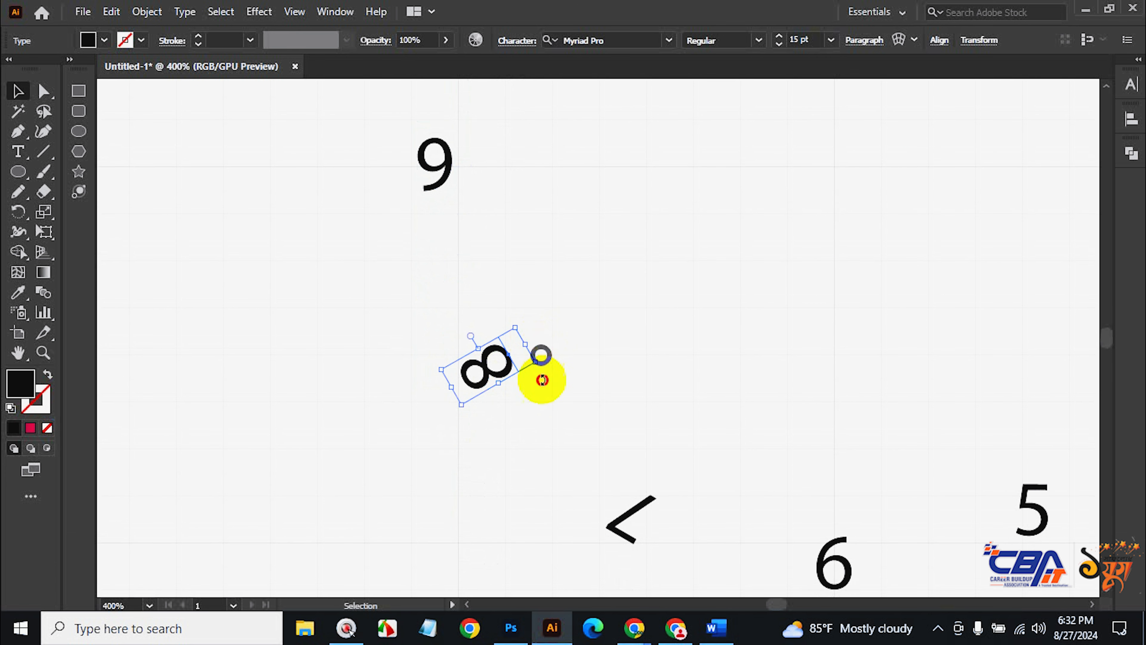
{"action": "left_click_drag", "start_coordinate": [542, 380], "coordinate": [457, 451]}
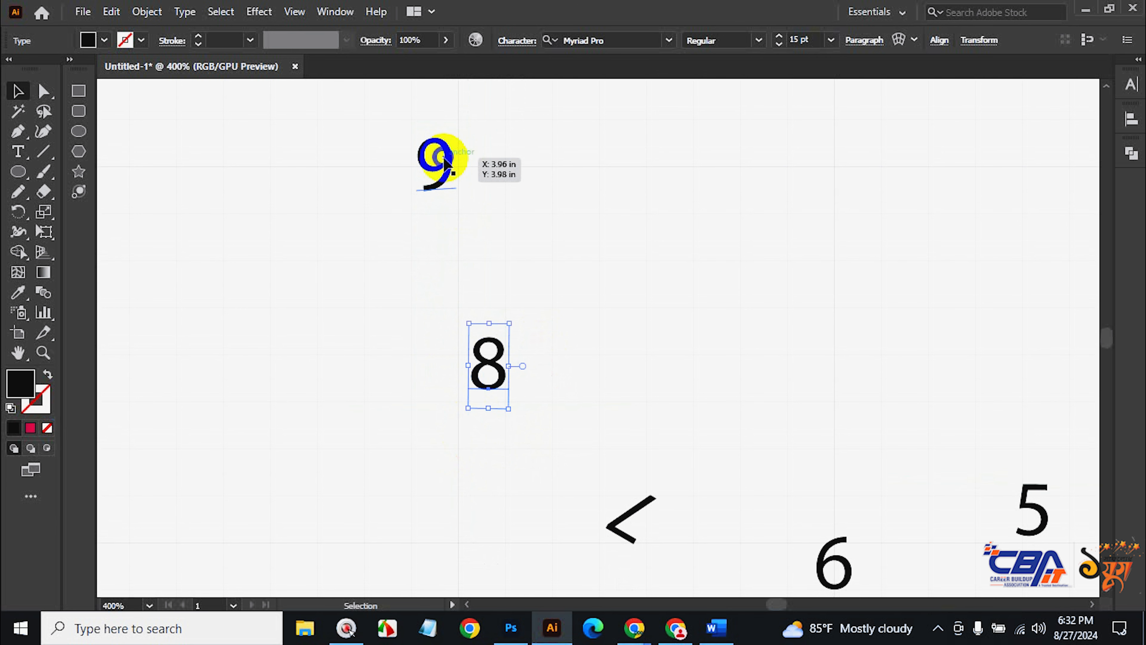
{"action": "left_click", "coordinate": [445, 163]}
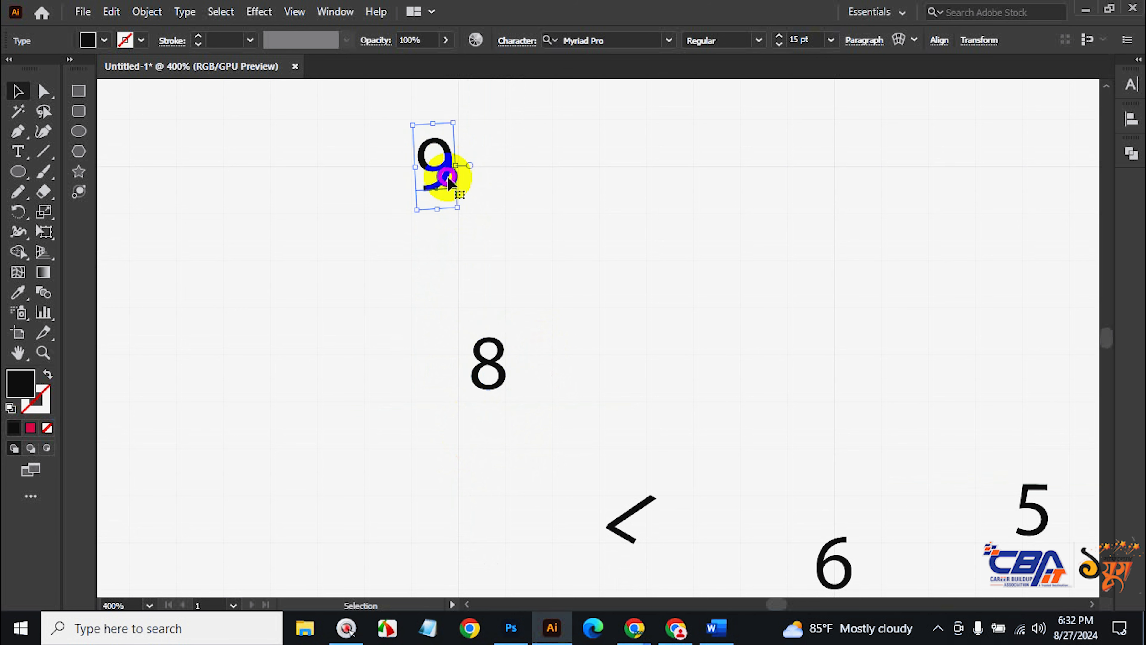
{"action": "left_click_drag", "start_coordinate": [463, 210], "coordinate": [468, 215]}
{"action": "left_click", "coordinate": [636, 292]}
Rotate the "7" text upright in its place on the ring between "8" and "6".
{"action": "scroll", "coordinate": [660, 314], "scroll_direction": "down", "scroll_amount": 2}
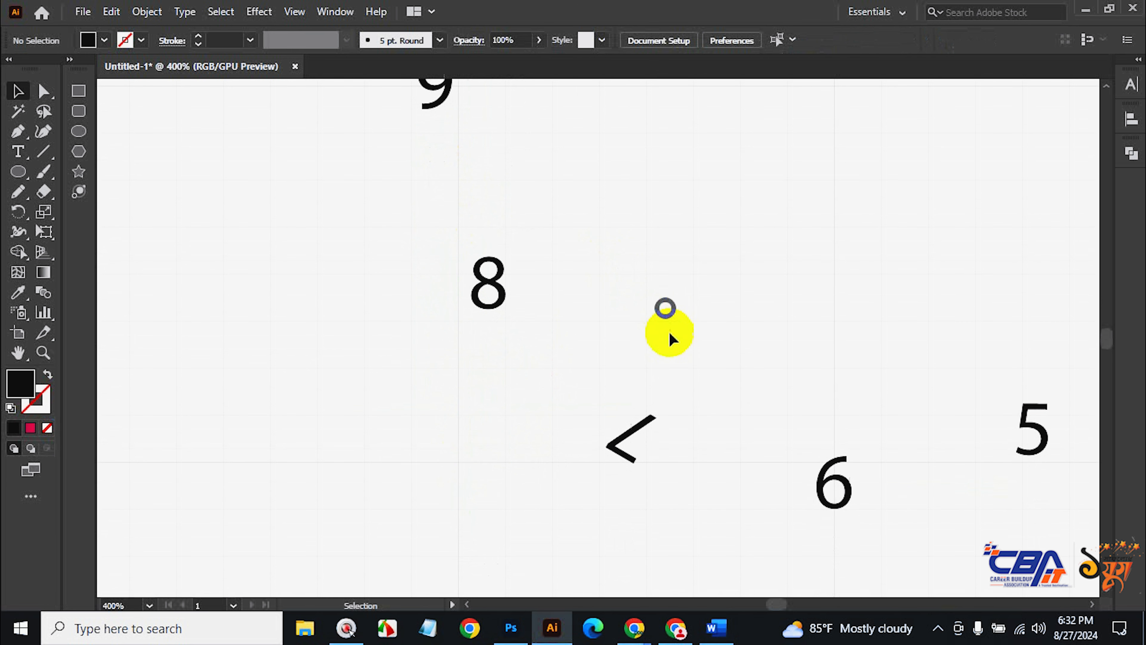
{"action": "left_click", "coordinate": [652, 422]}
{"action": "left_click_drag", "start_coordinate": [679, 398], "coordinate": [597, 514]}
{"action": "left_click", "coordinate": [811, 247], "text": "ctrl+alt"}
{"action": "left_click", "coordinate": [730, 274], "text": "ctrl+alt"}
{"action": "left_click", "coordinate": [712, 287], "text": "ctrl+alt"}
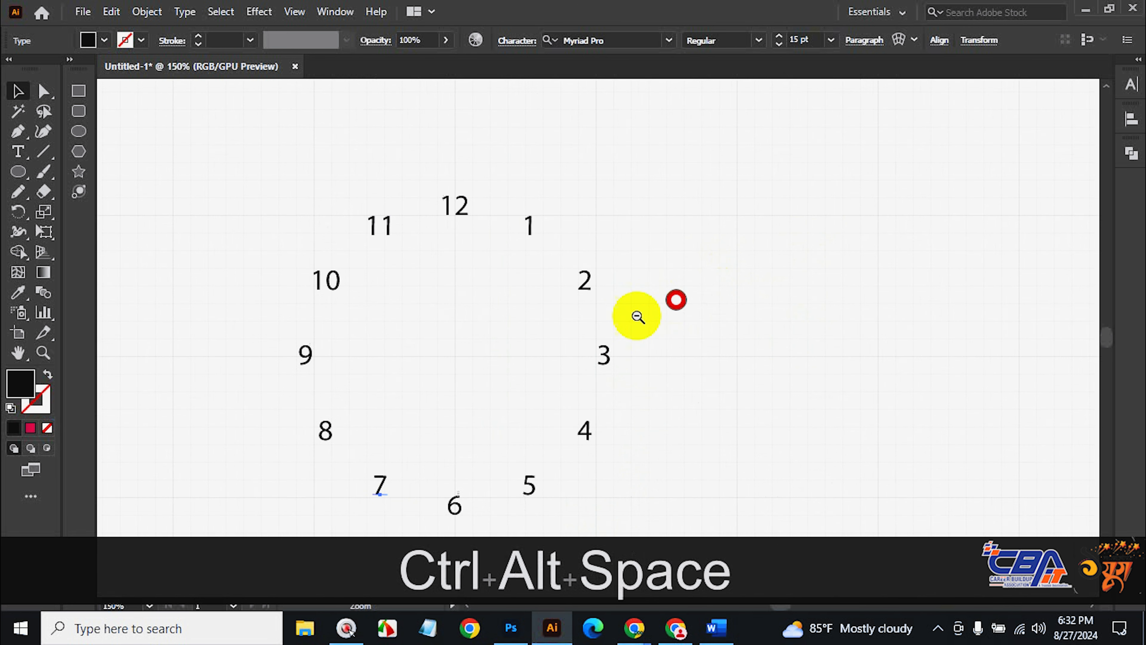
{"action": "left_click", "coordinate": [782, 368], "text": "ctrl+alt"}
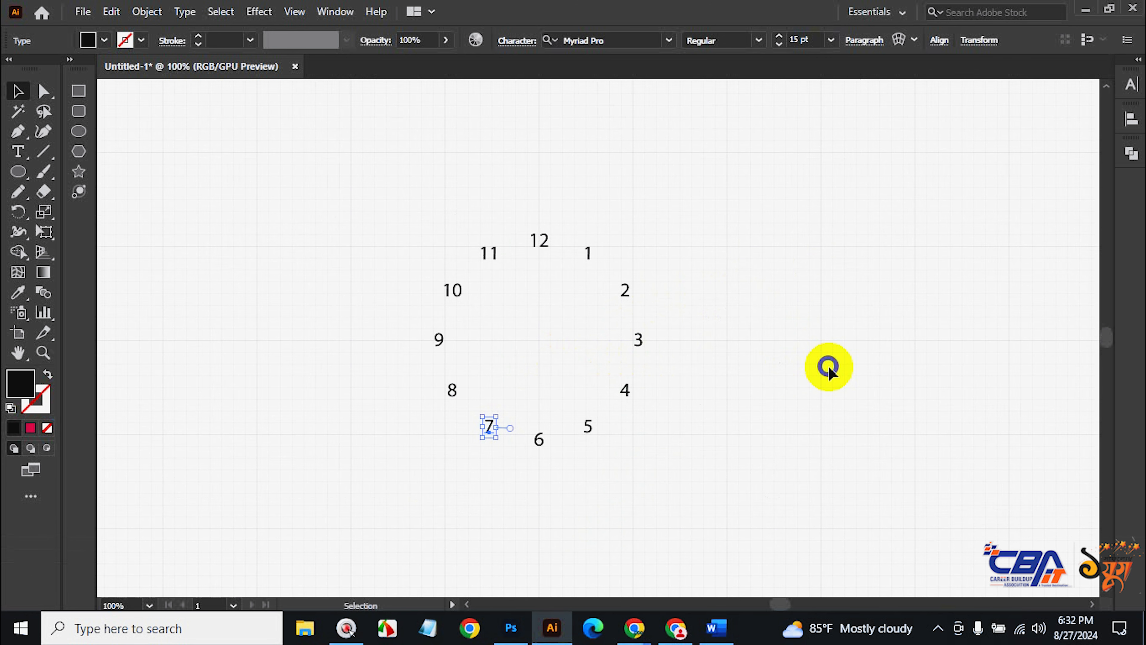
Draw a straight line from the clock's centre toward the "10", ending short of the number.
{"action": "left_click", "coordinate": [499, 345], "text": "ctrl"}
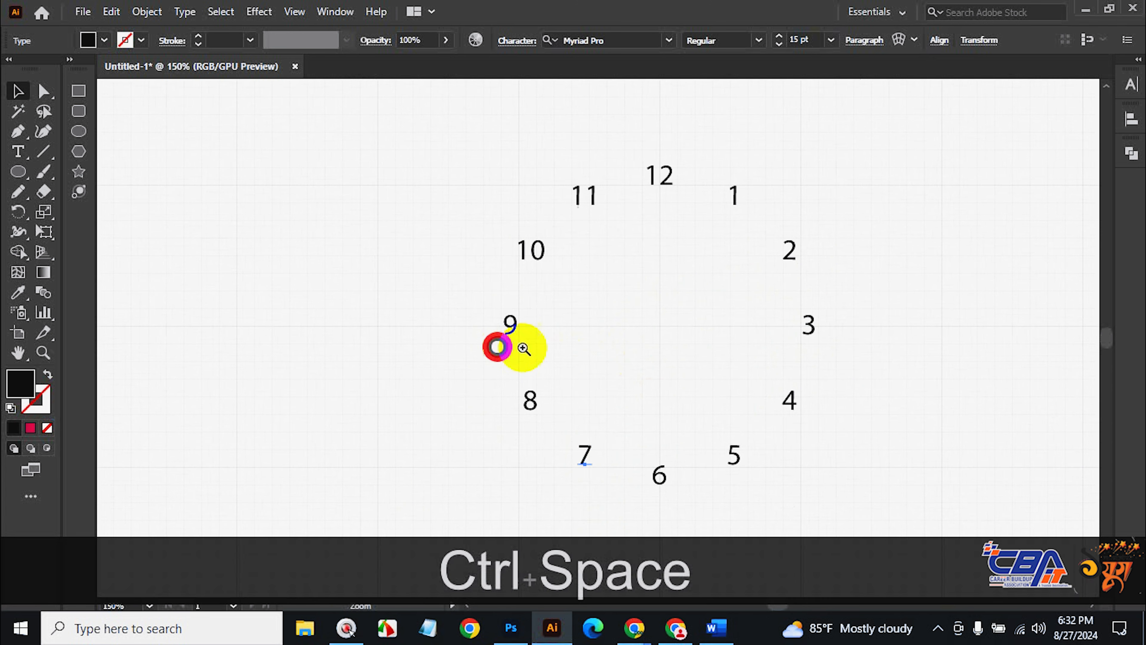
{"action": "left_click", "coordinate": [43, 151]}
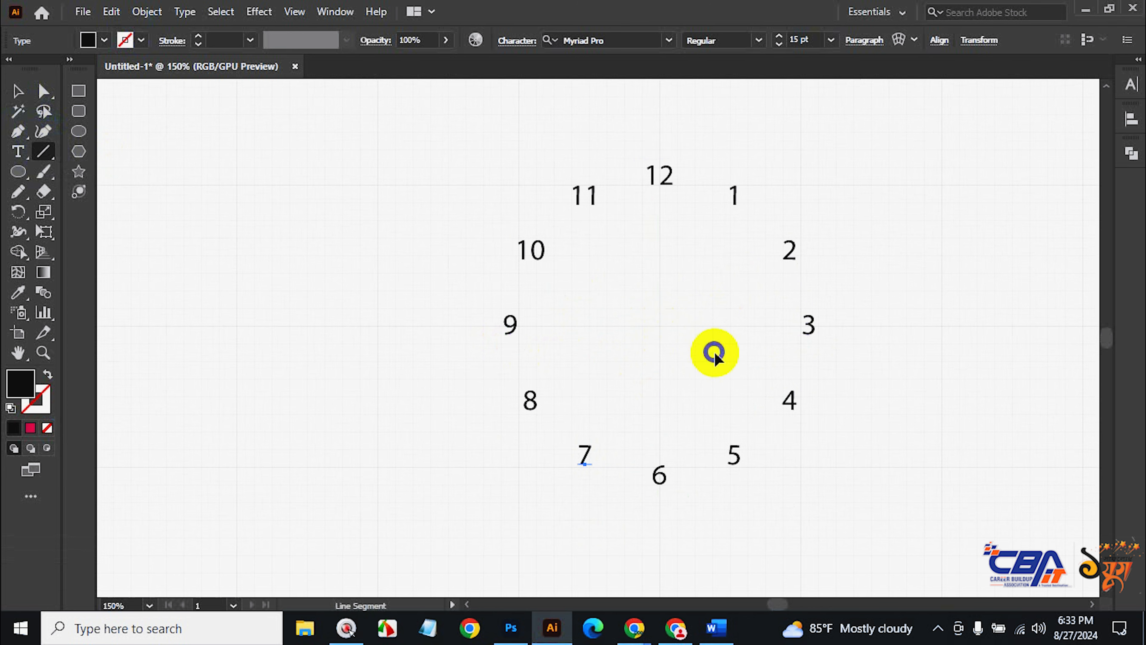
{"action": "key", "text": "ctrl+space"}
{"action": "left_click", "coordinate": [695, 348]}
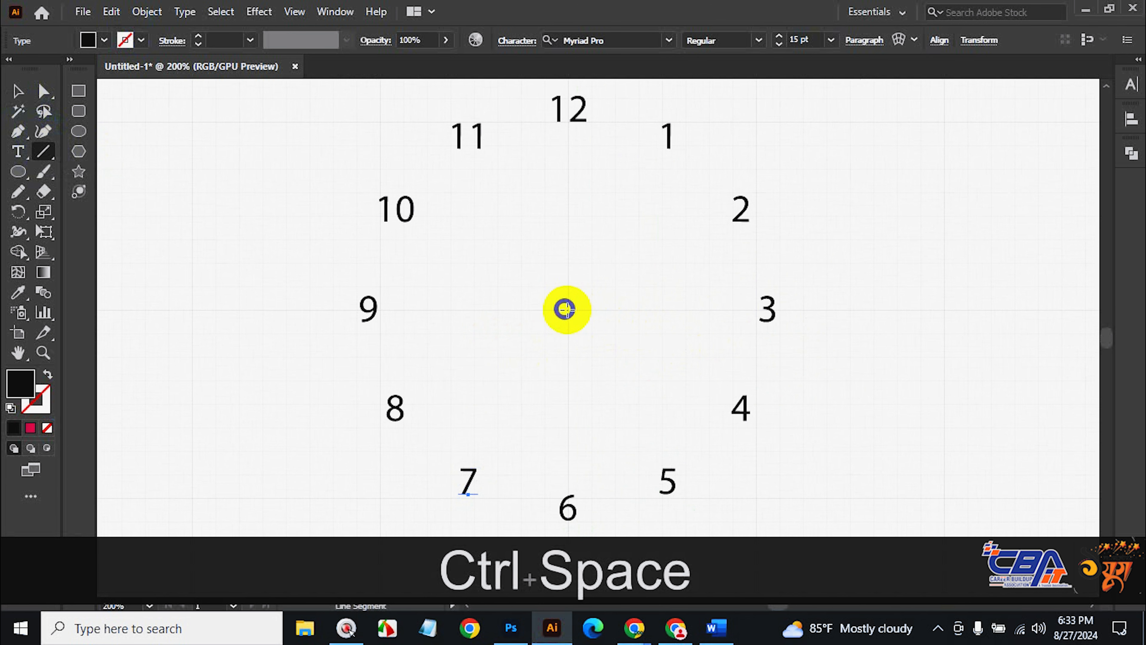
{"action": "left_click_drag", "start_coordinate": [567, 309], "coordinate": [567, 309]}
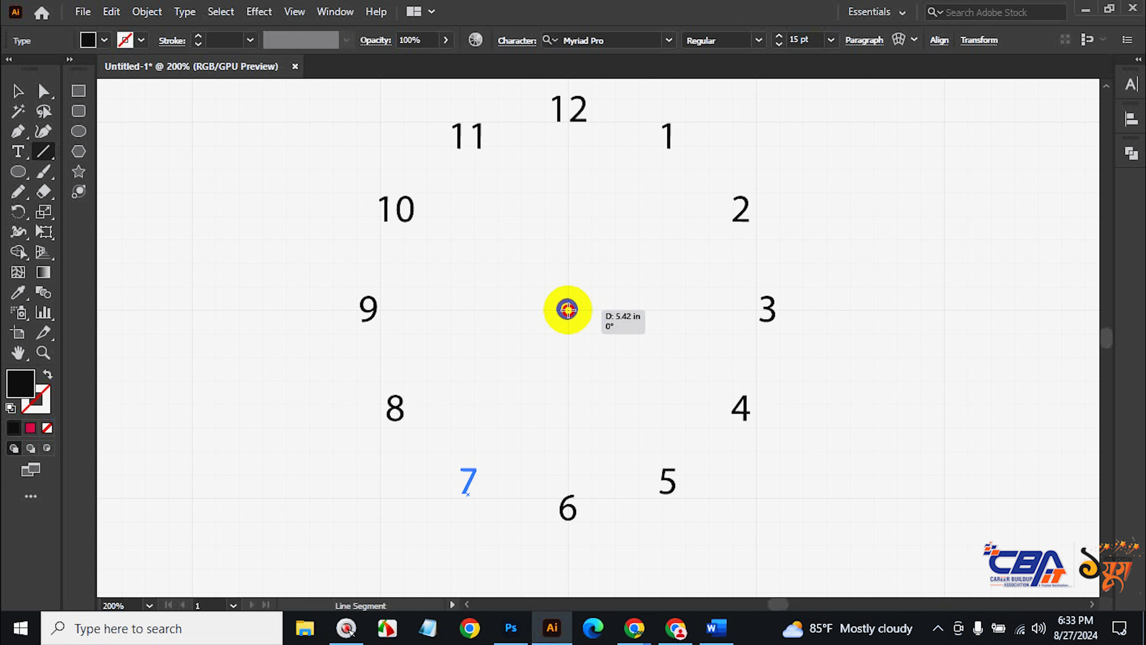
{"action": "mouse_move", "coordinate": [567, 309]}
{"action": "left_mouse_down"}
{"action": "mouse_move", "coordinate": [422, 218]}
{"action": "mouse_move", "coordinate": [458, 247]}
{"action": "left_mouse_up"}
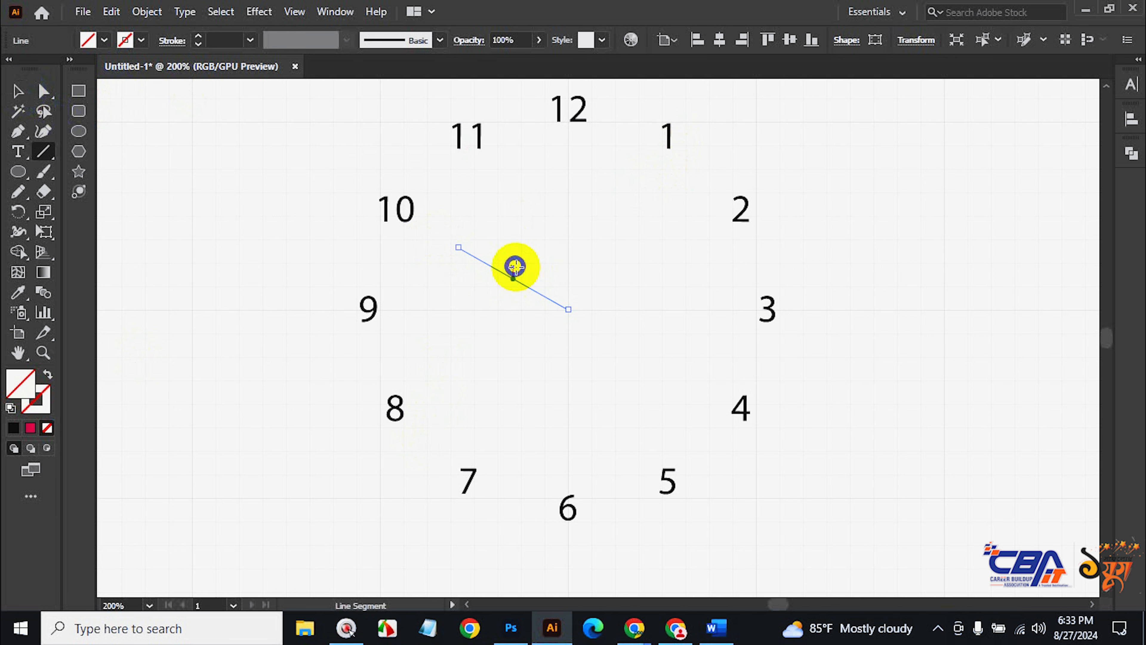
Give the line a black stroke with a weight of 8 pt.
{"action": "left_click", "coordinate": [141, 40]}
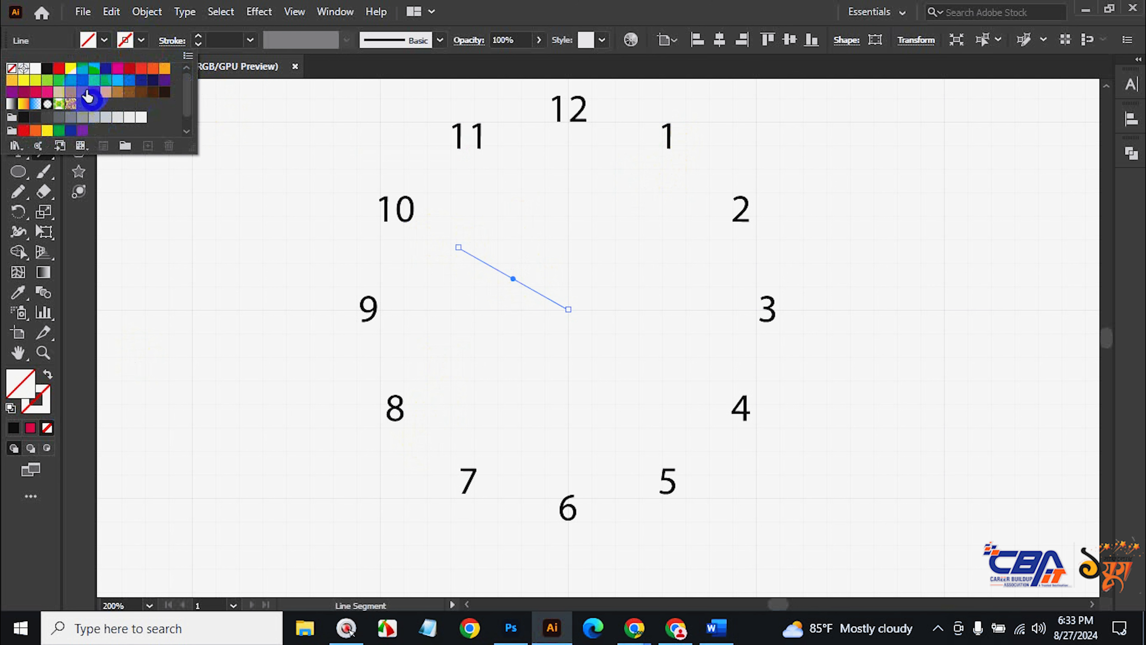
{"action": "left_click", "coordinate": [48, 69]}
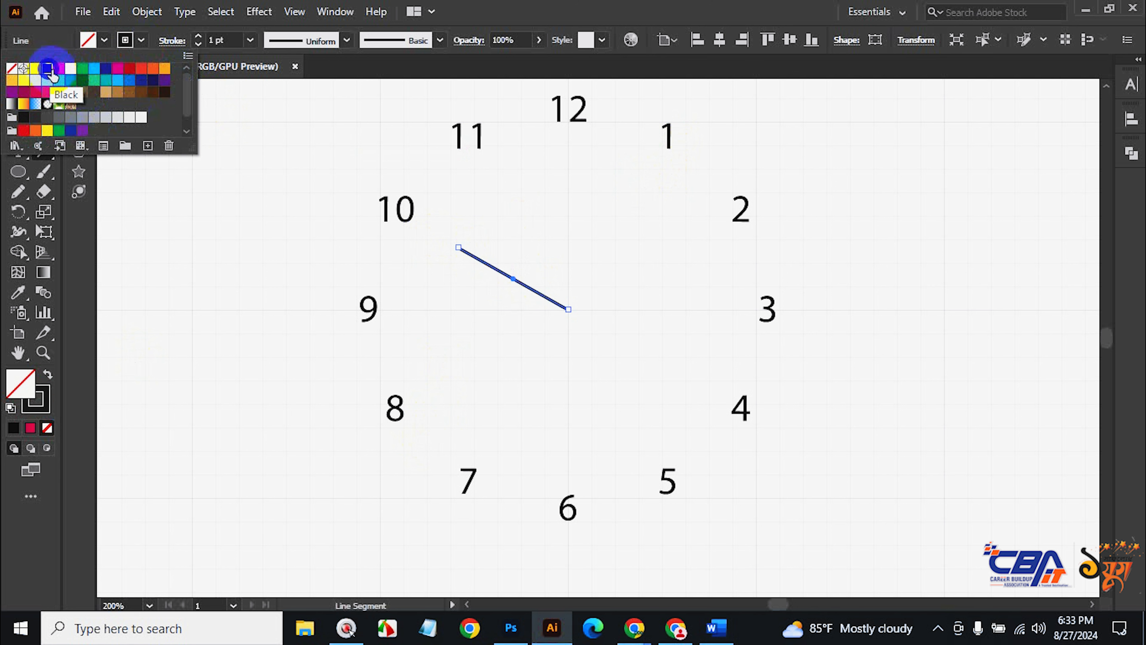
{"action": "left_click", "coordinate": [232, 37]}
{"action": "type", "text": "6"}
{"action": "key", "text": "Return"}
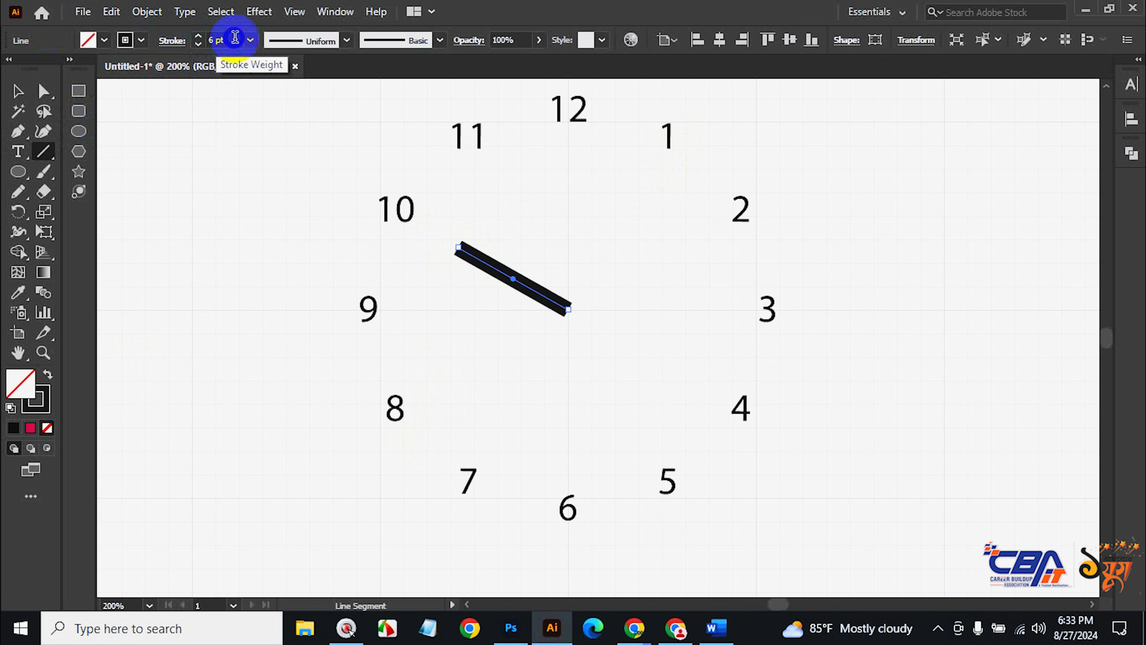
{"action": "type", "text": "8"}
{"action": "key", "text": "Return"}
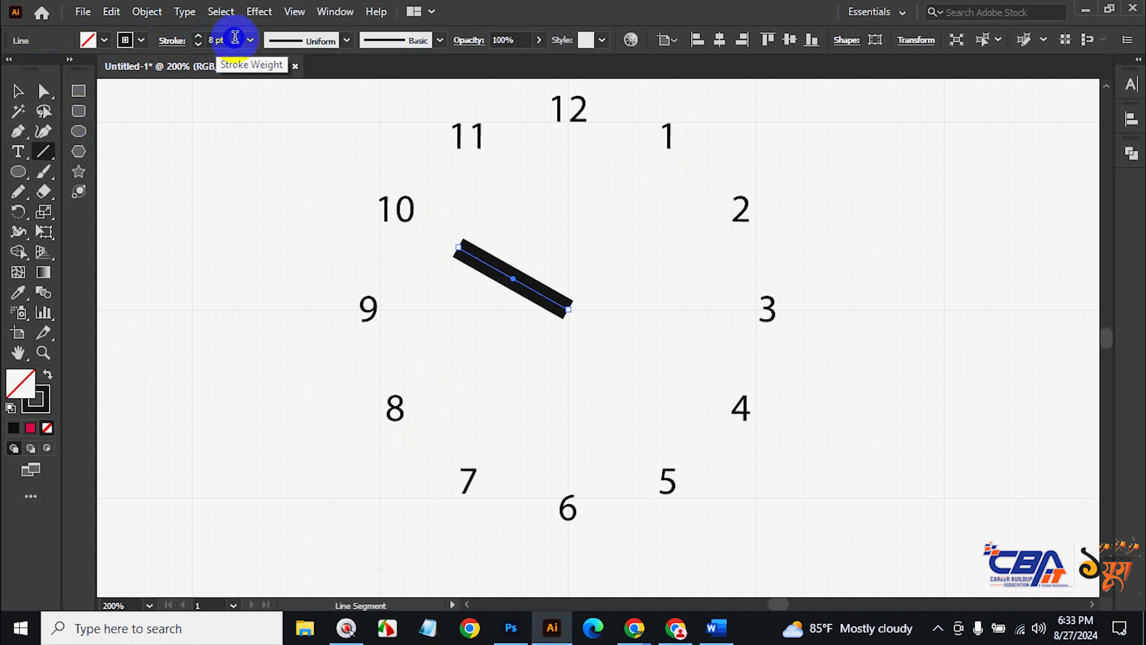
Apply the tapered width profile so the hand narrows to a point toward the "10".
{"action": "left_click", "coordinate": [343, 39]}
{"action": "left_click", "coordinate": [305, 163]}
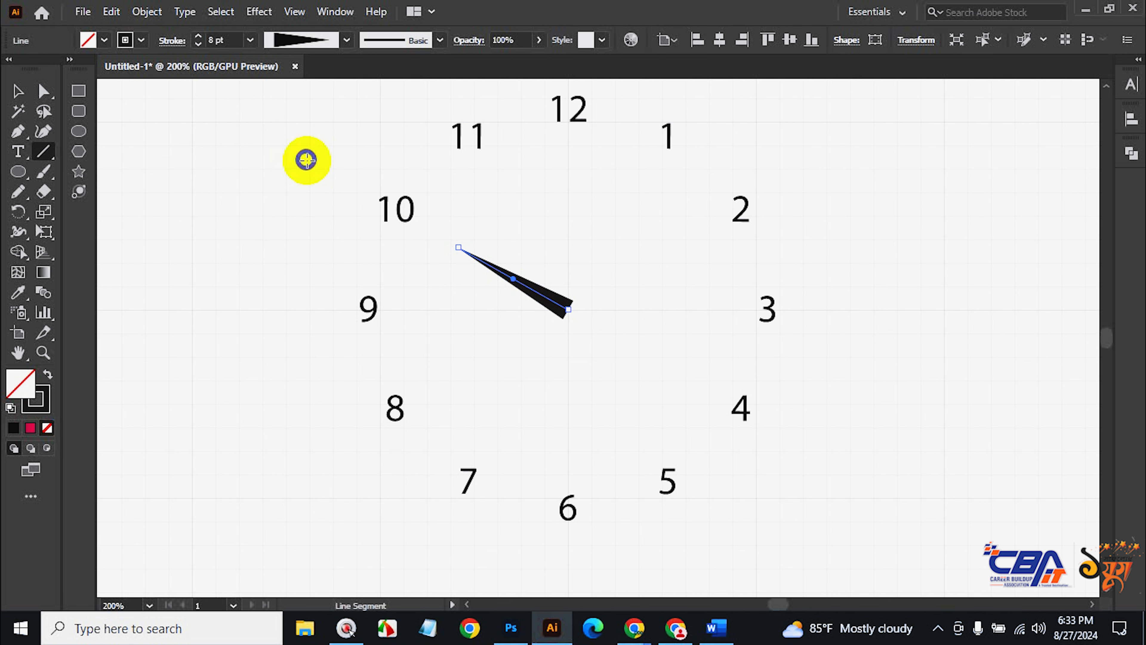
{"action": "left_click", "coordinate": [18, 91]}
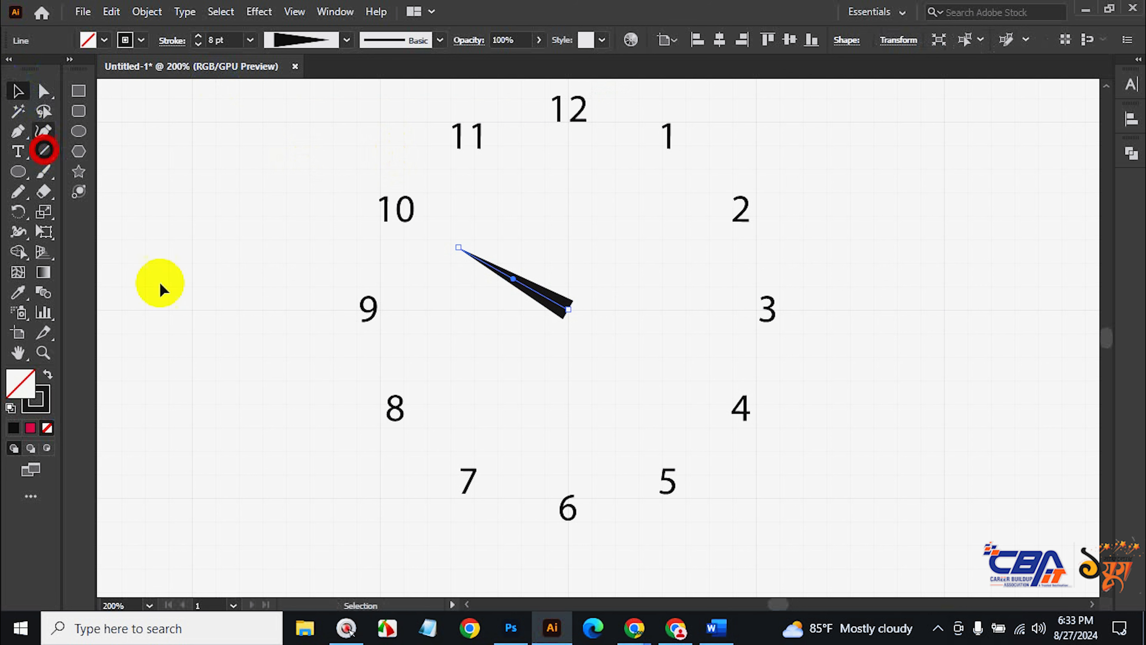
{"action": "left_click", "coordinate": [235, 343]}
Select the tapered clock hand and paste a duplicate of it in front, in the same place.
{"action": "left_click", "coordinate": [546, 300]}
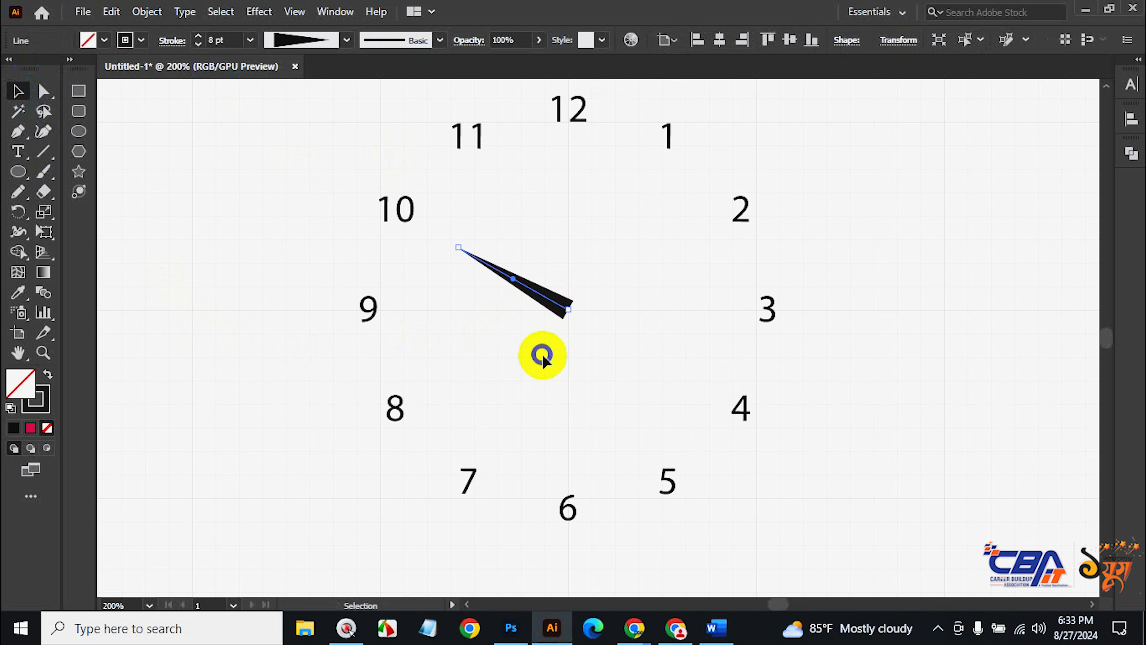
{"action": "key", "text": "ctrl+c"}
{"action": "key", "text": "ctrl+f"}
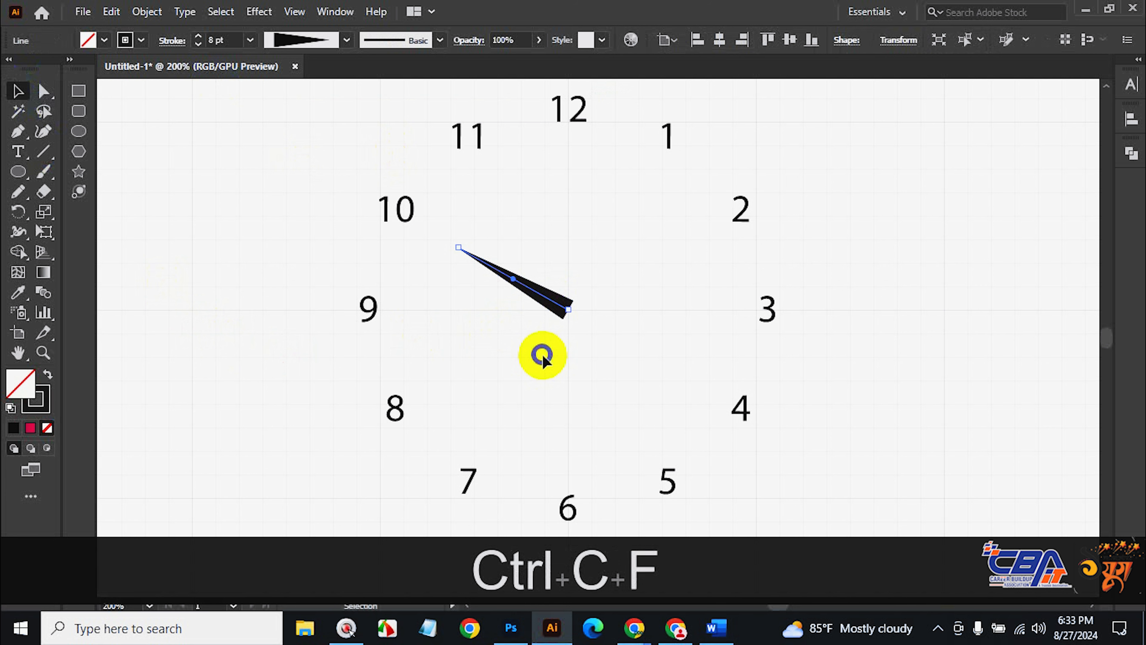
Create a rotated copy of the hand at -61° around its wide end at the clock's centre, pointing toward the "12".
{"action": "left_click", "coordinate": [18, 211]}
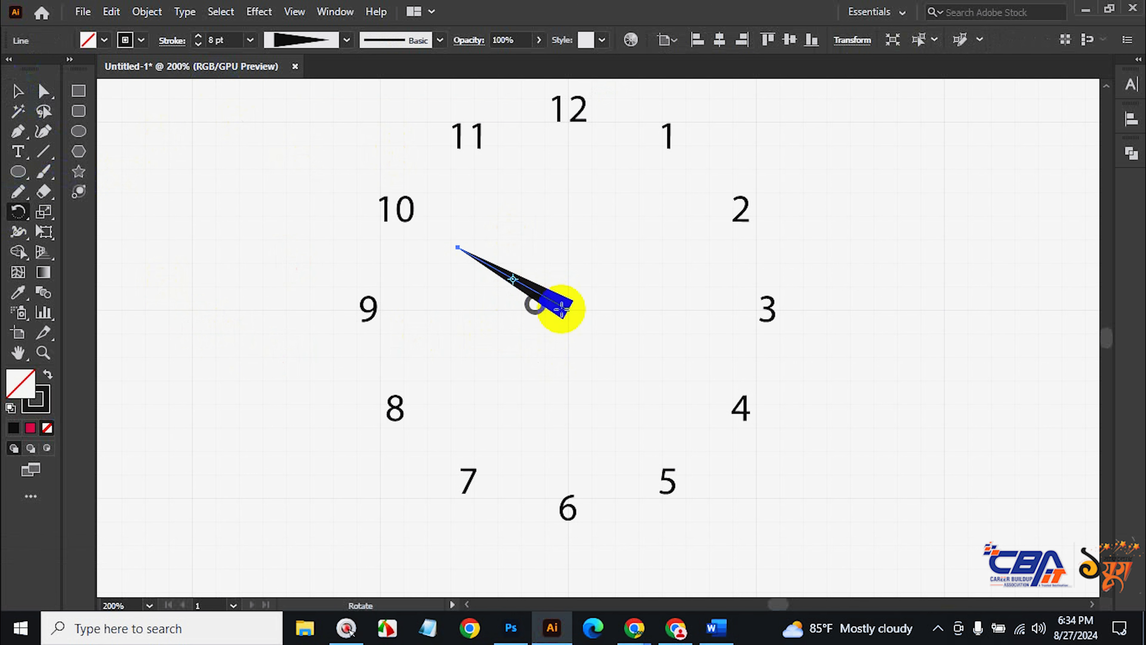
{"action": "left_click", "coordinate": [572, 306]}
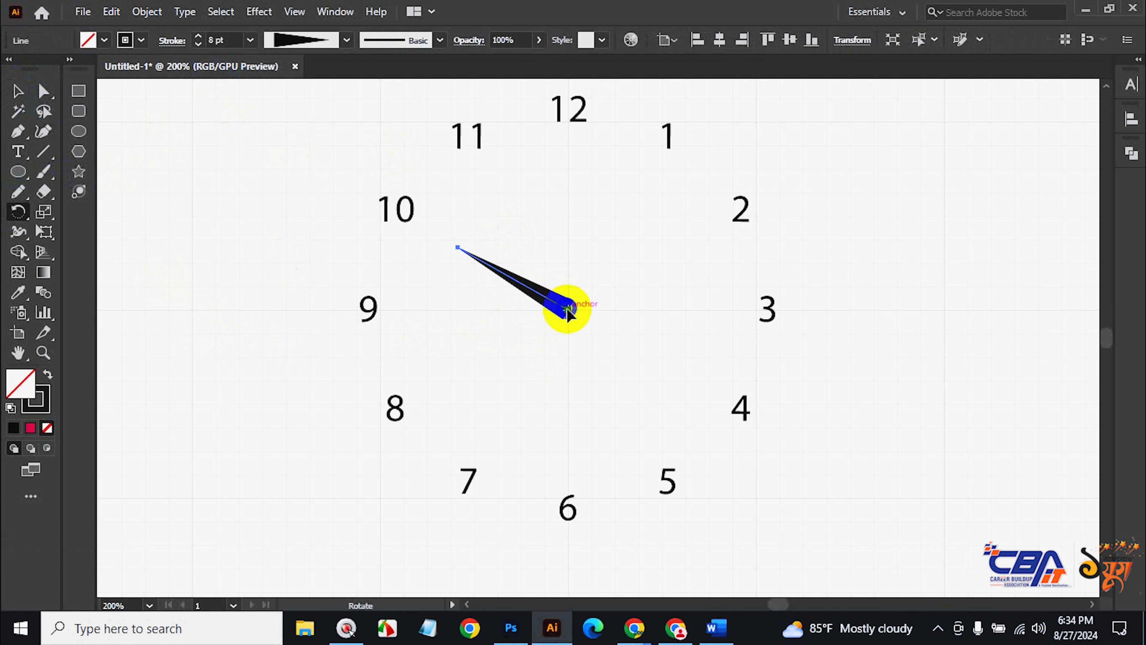
{"action": "key", "text": "ctrl"}
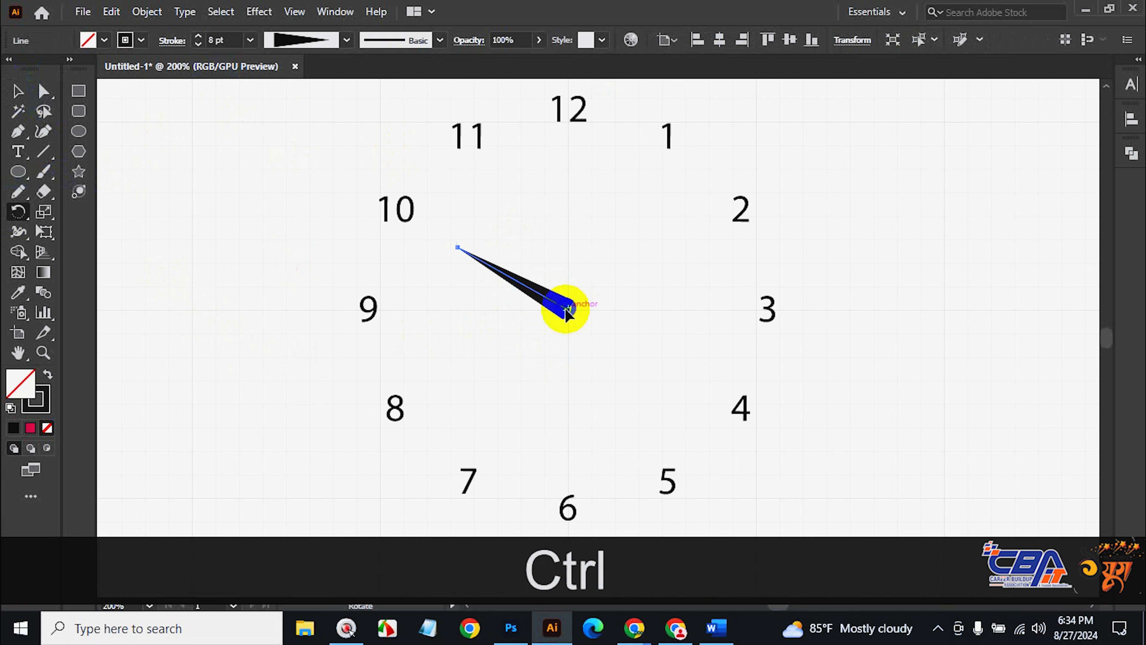
{"action": "key", "text": "alt"}
{"action": "left_click", "coordinate": [16, 92]}
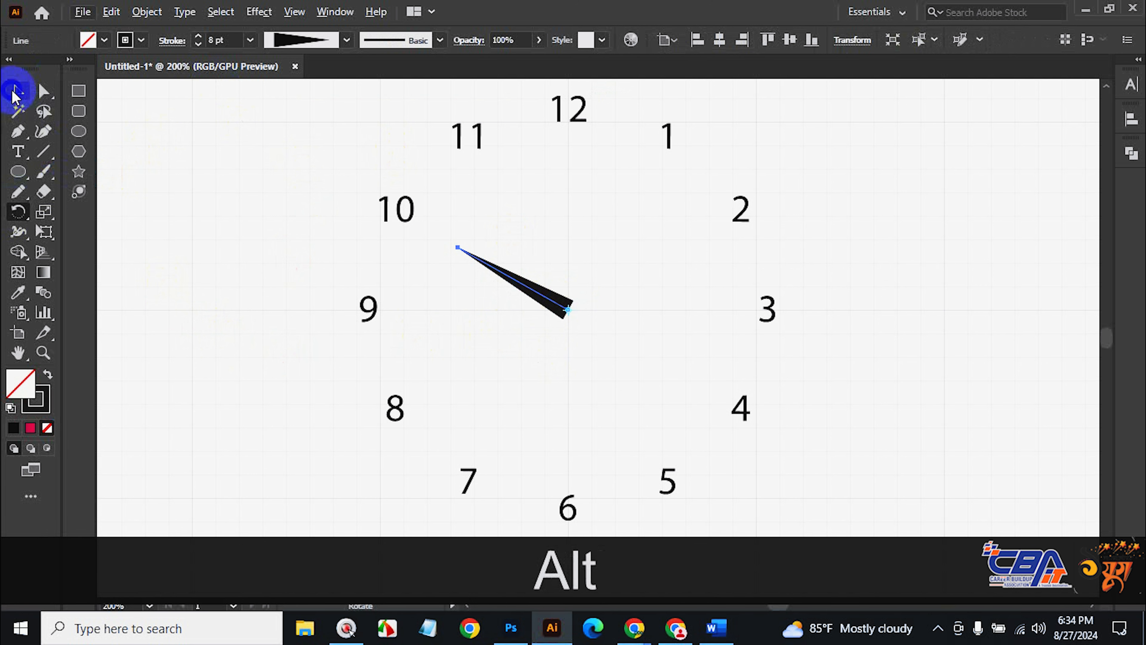
{"action": "left_click", "coordinate": [19, 211]}
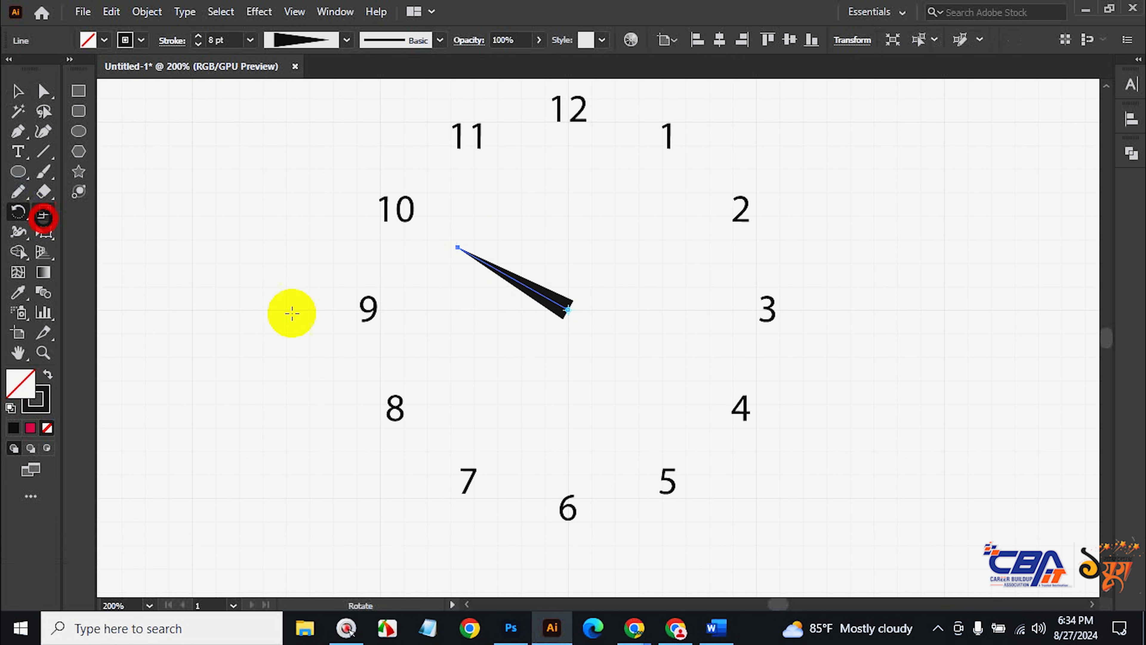
{"action": "left_click", "coordinate": [567, 310], "text": "alt"}
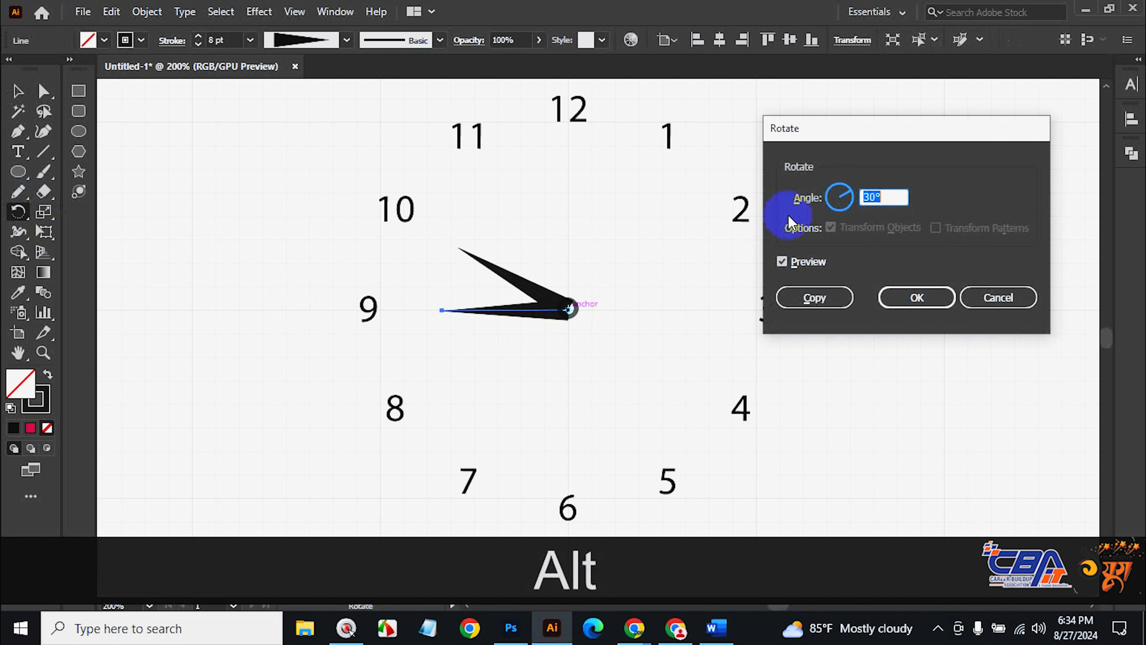
{"action": "scroll", "coordinate": [889, 197], "scroll_direction": "up", "scroll_amount": 4}
{"action": "scroll", "coordinate": [890, 197], "scroll_direction": "down", "scroll_amount": 20}
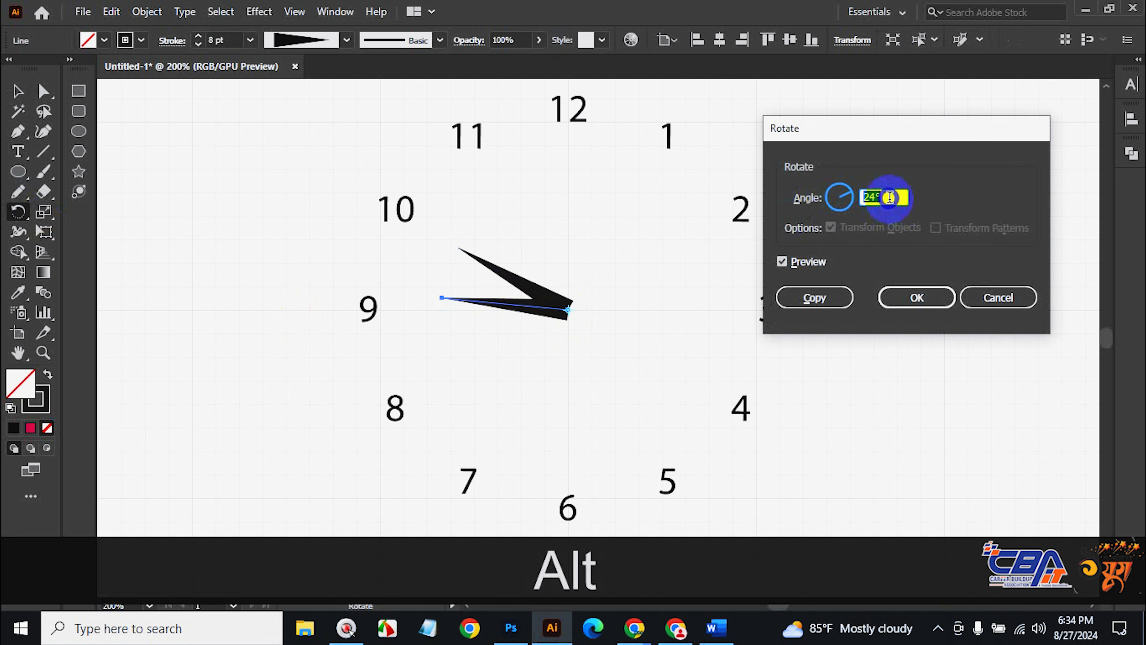
{"action": "scroll", "coordinate": [890, 197], "scroll_direction": "down", "scroll_amount": 20}
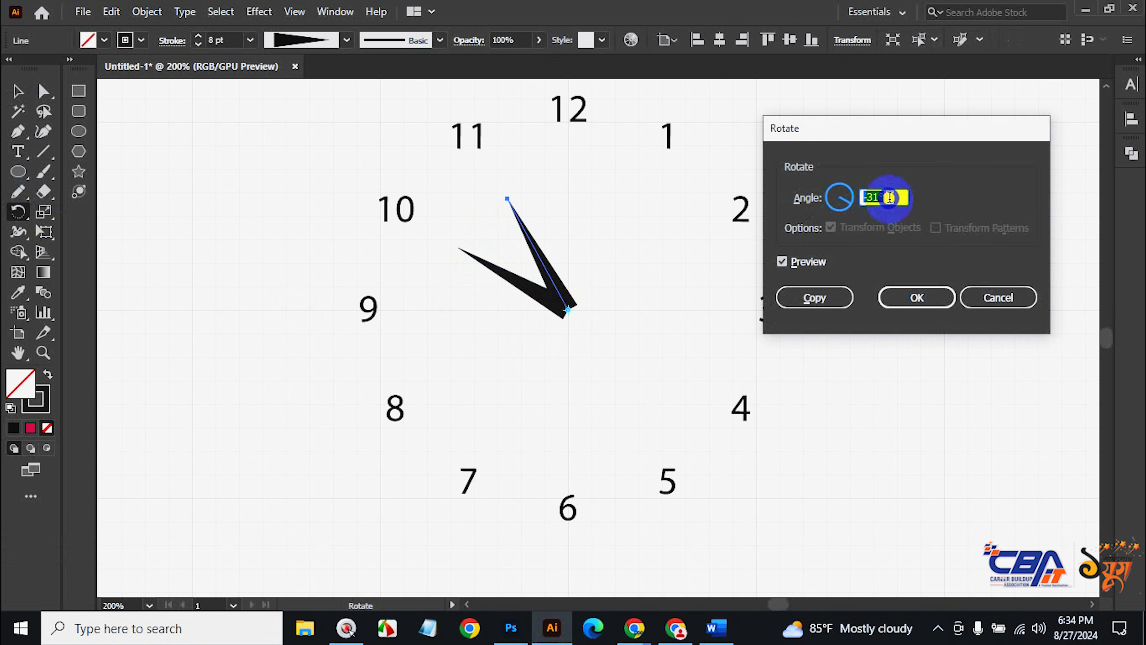
{"action": "scroll", "coordinate": [889, 197], "scroll_direction": "down", "scroll_amount": 18}
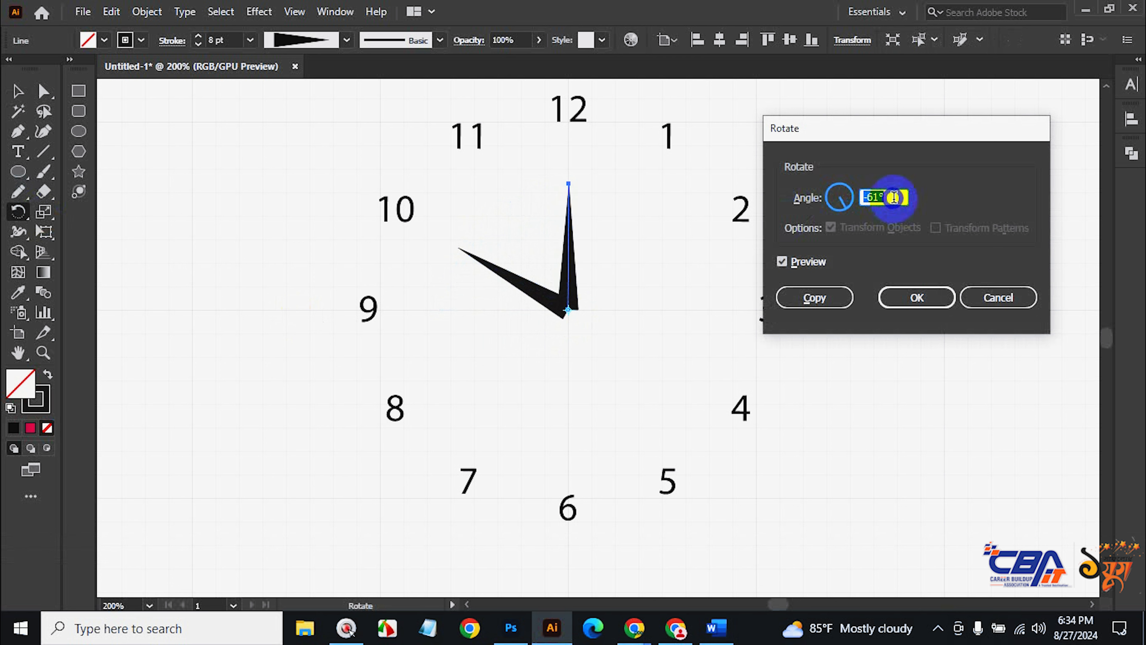
{"action": "left_click", "coordinate": [836, 297]}
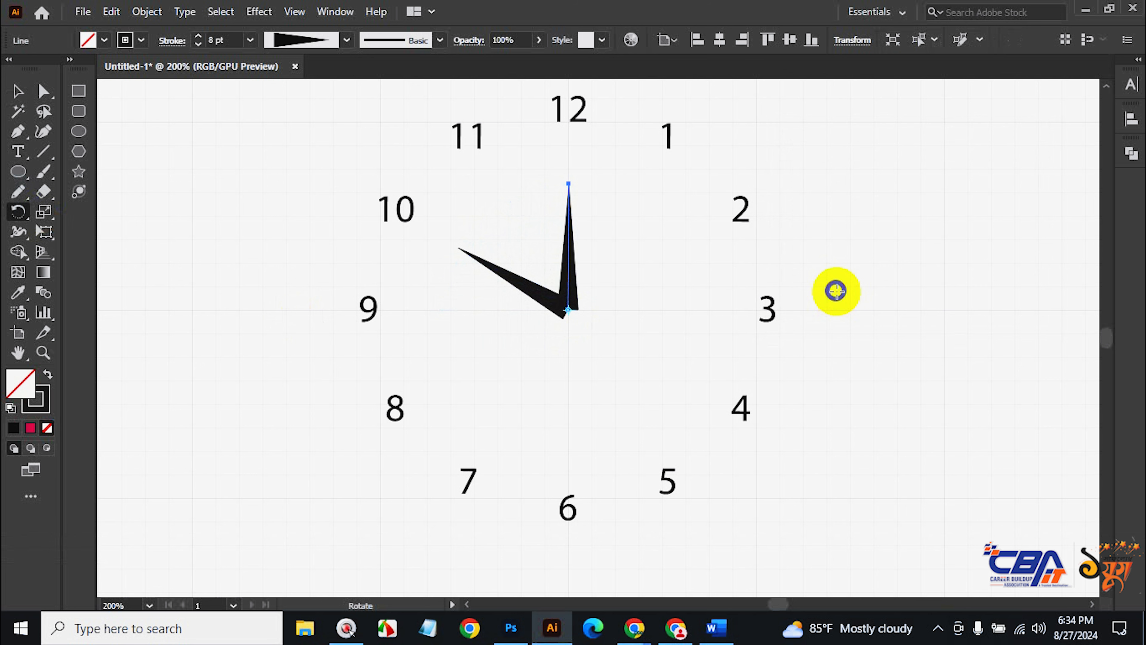
Rotate the duplicate of the hand pointing at the "10" by -83° around the clock's centre, without copying it.
{"action": "left_click", "coordinate": [17, 93]}
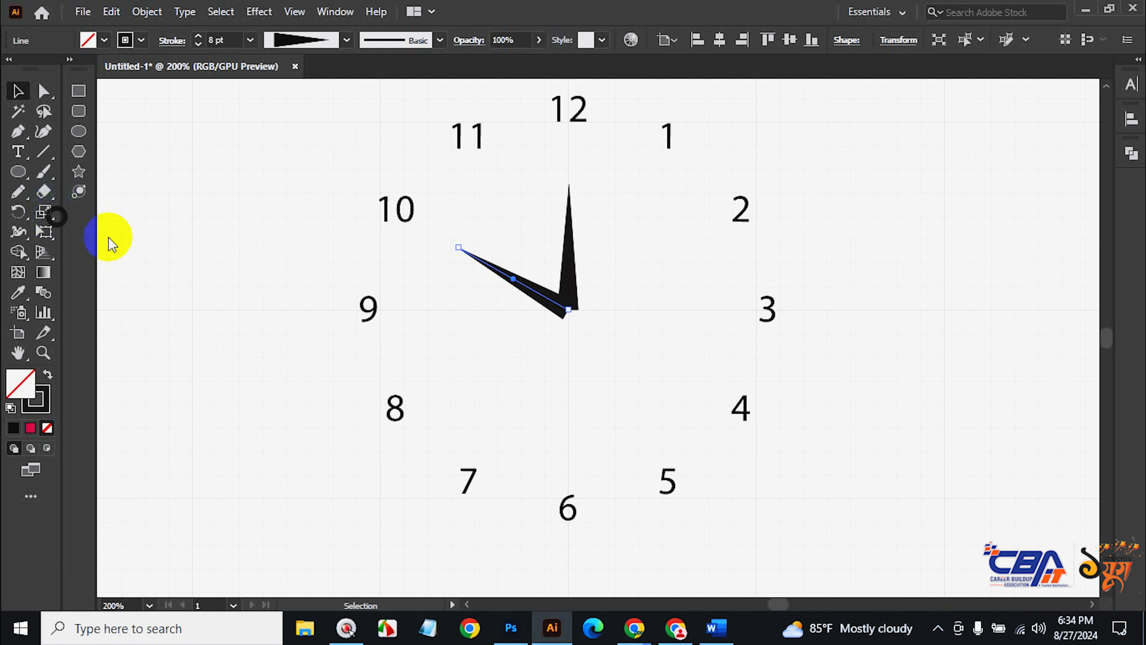
{"action": "left_click", "coordinate": [18, 210]}
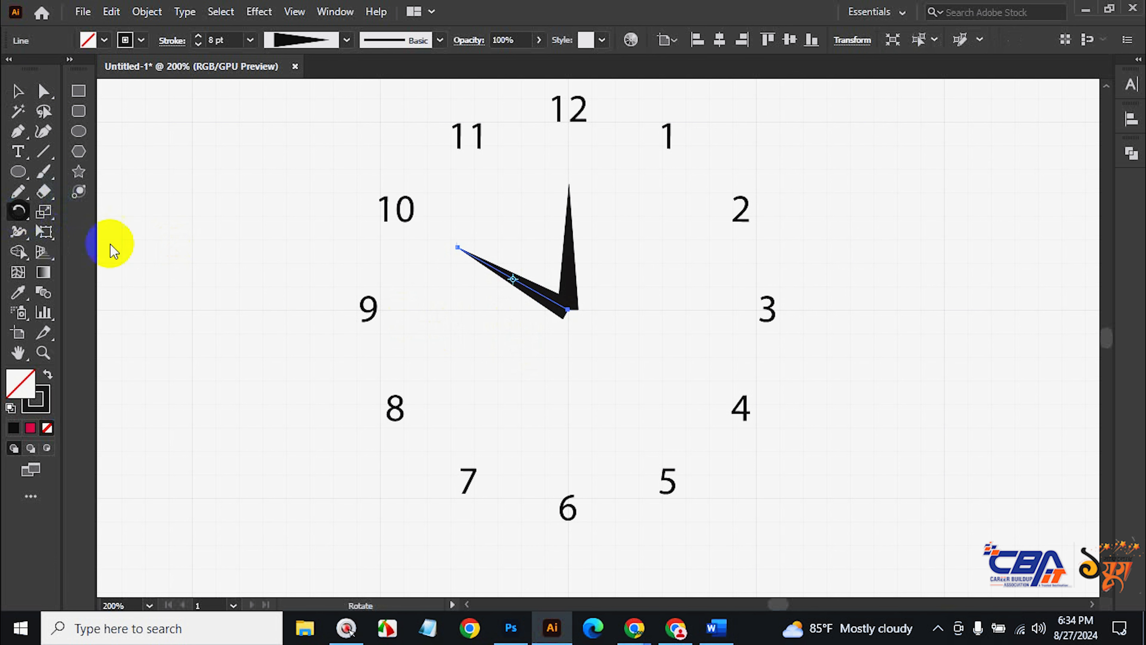
{"action": "left_click", "coordinate": [568, 310], "text": "alt"}
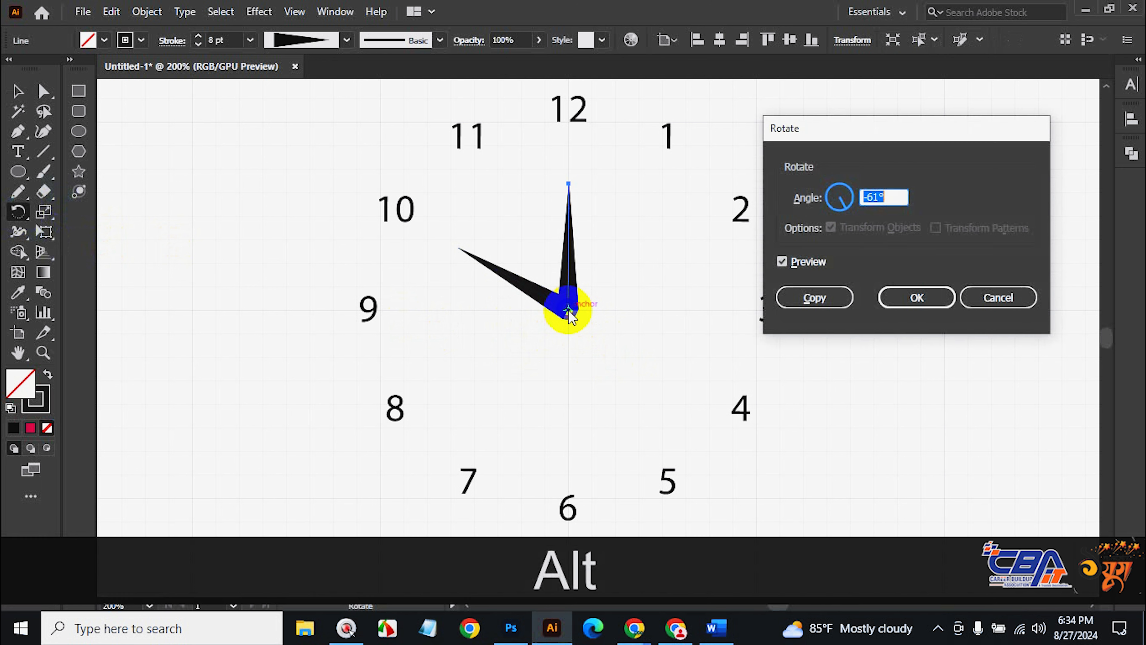
{"action": "scroll", "coordinate": [891, 198], "scroll_direction": "up", "scroll_amount": 5}
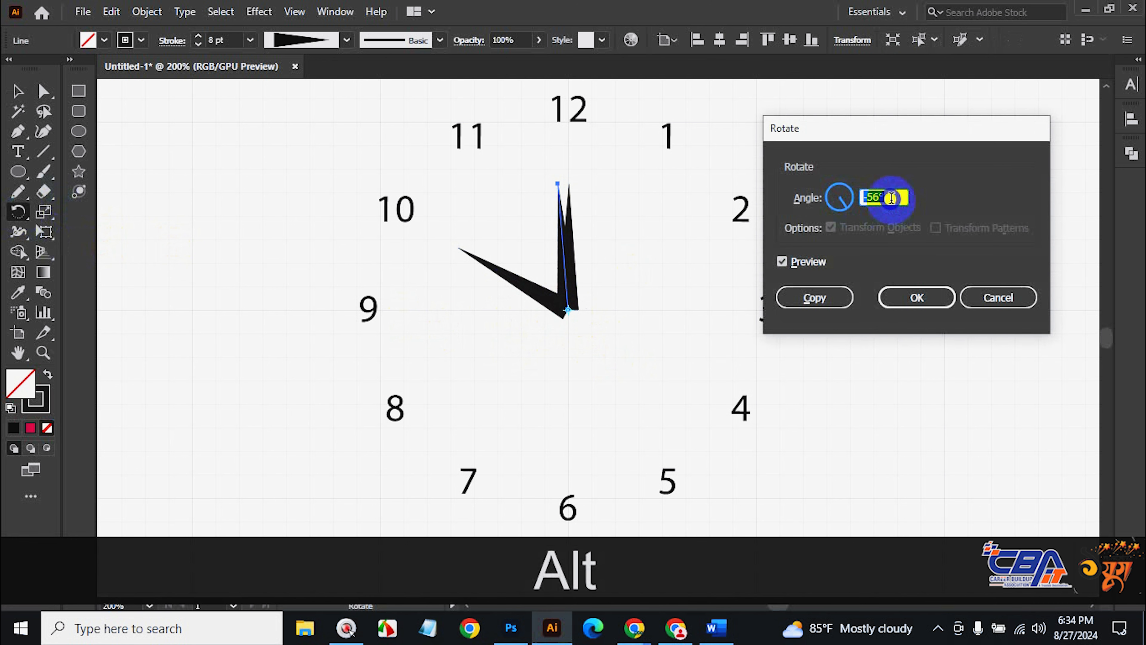
{"action": "scroll", "coordinate": [891, 198], "scroll_direction": "down", "scroll_amount": 20}
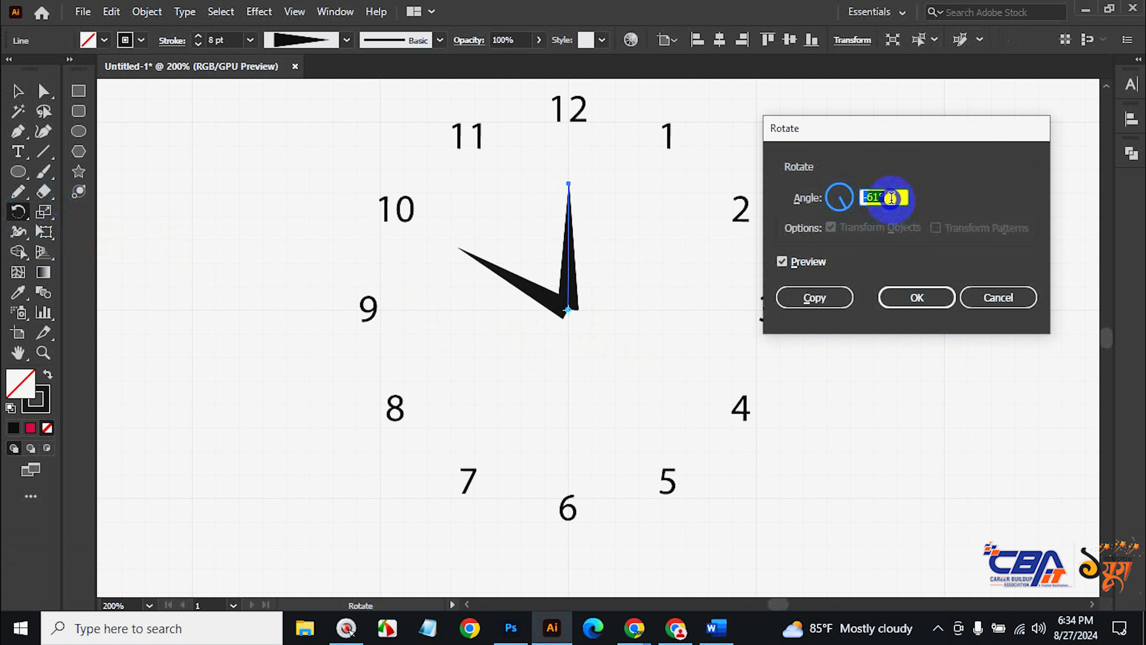
{"action": "scroll", "coordinate": [891, 198], "scroll_direction": "down", "scroll_amount": 5}
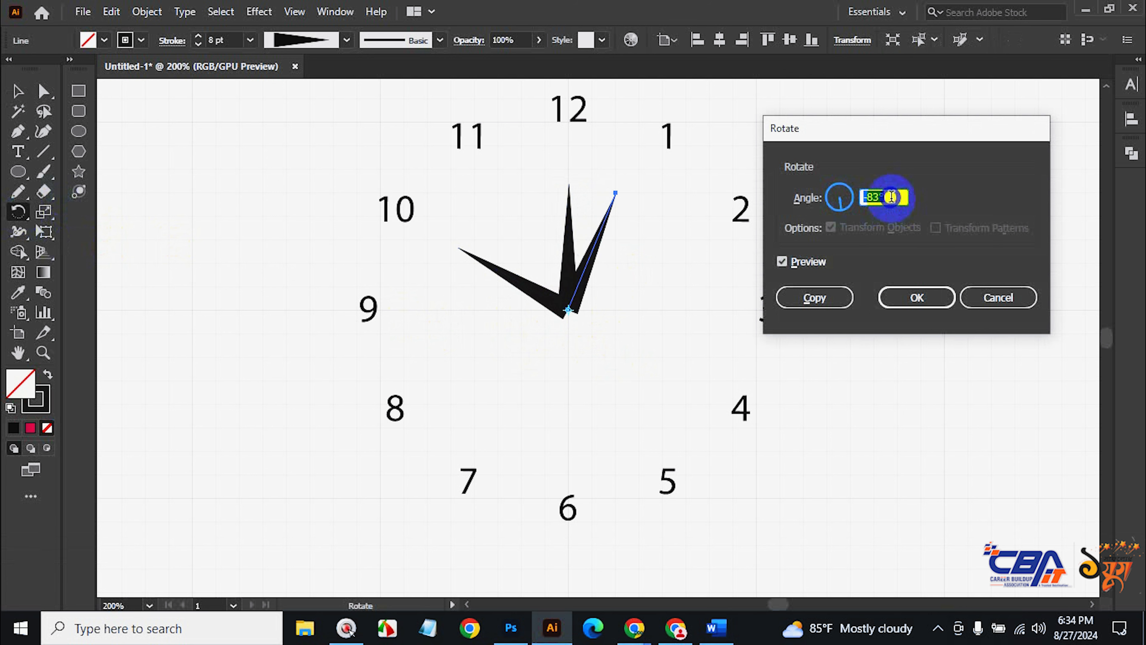
{"action": "left_click", "coordinate": [904, 292]}
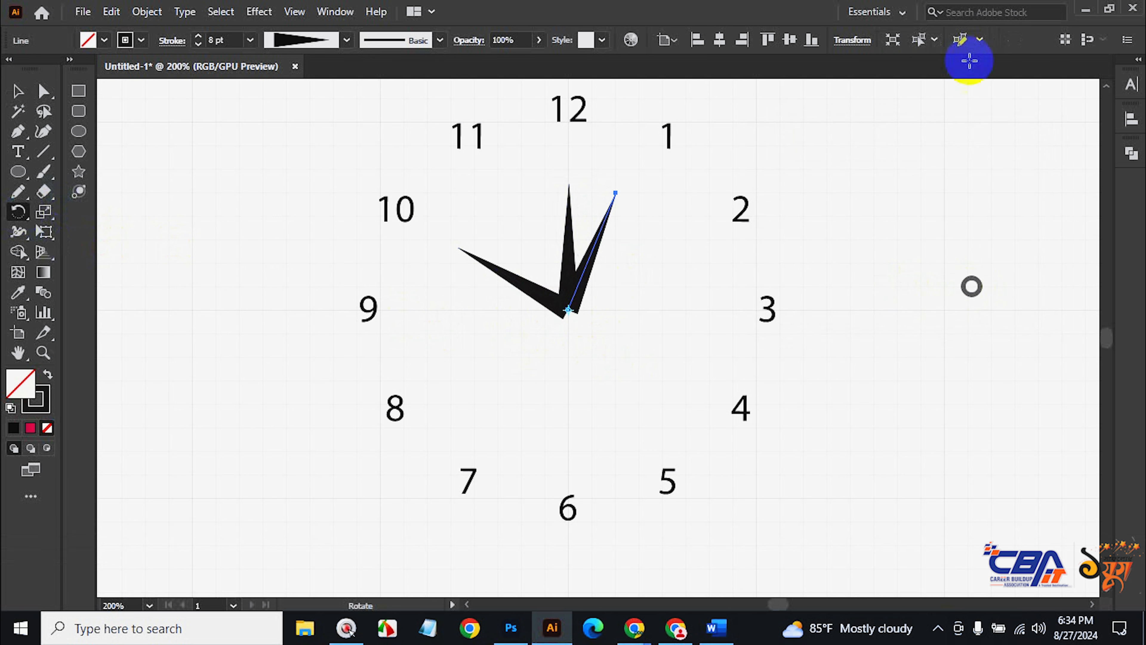
Lengthen the newly rotated hand so its tip passes over the "1", and extend the vertical hand's tip to just below the "12".
{"action": "left_click", "coordinate": [45, 92]}
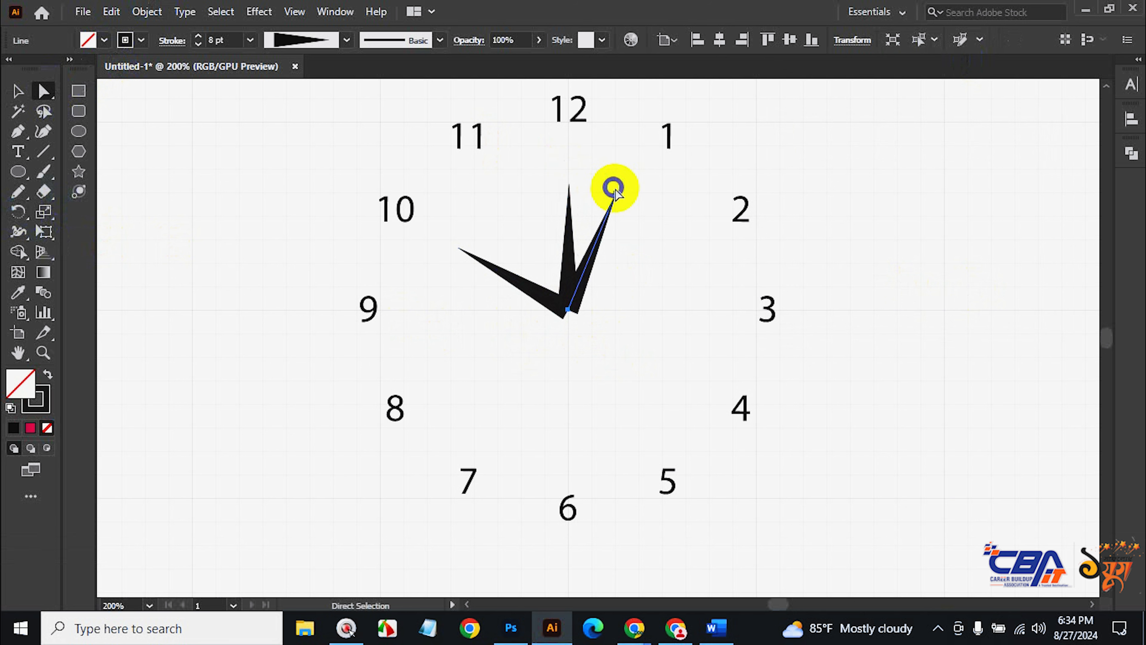
{"action": "left_click_drag", "start_coordinate": [615, 193], "coordinate": [673, 107]}
{"action": "key", "text": "ctrl+z"}
{"action": "left_click_drag", "start_coordinate": [615, 193], "coordinate": [677, 121]}
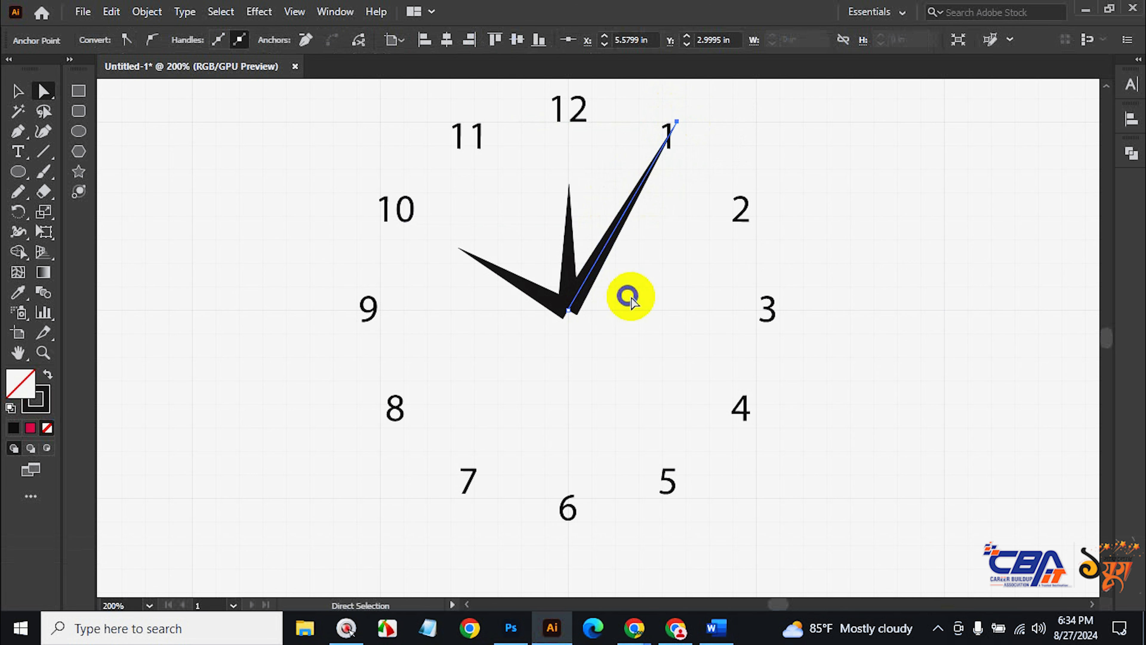
{"action": "left_click_drag", "start_coordinate": [568, 179], "coordinate": [569, 141]}
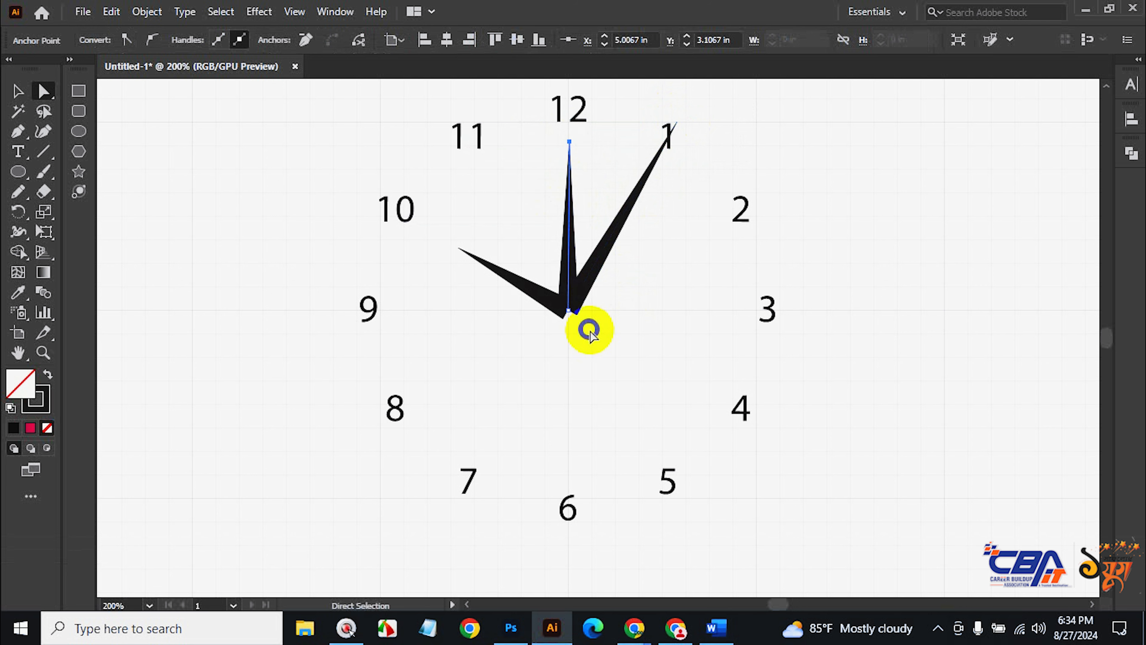
Set the stroke weight of the long hand pointing at the "1" to 3 pt.
{"action": "left_click", "coordinate": [18, 90]}
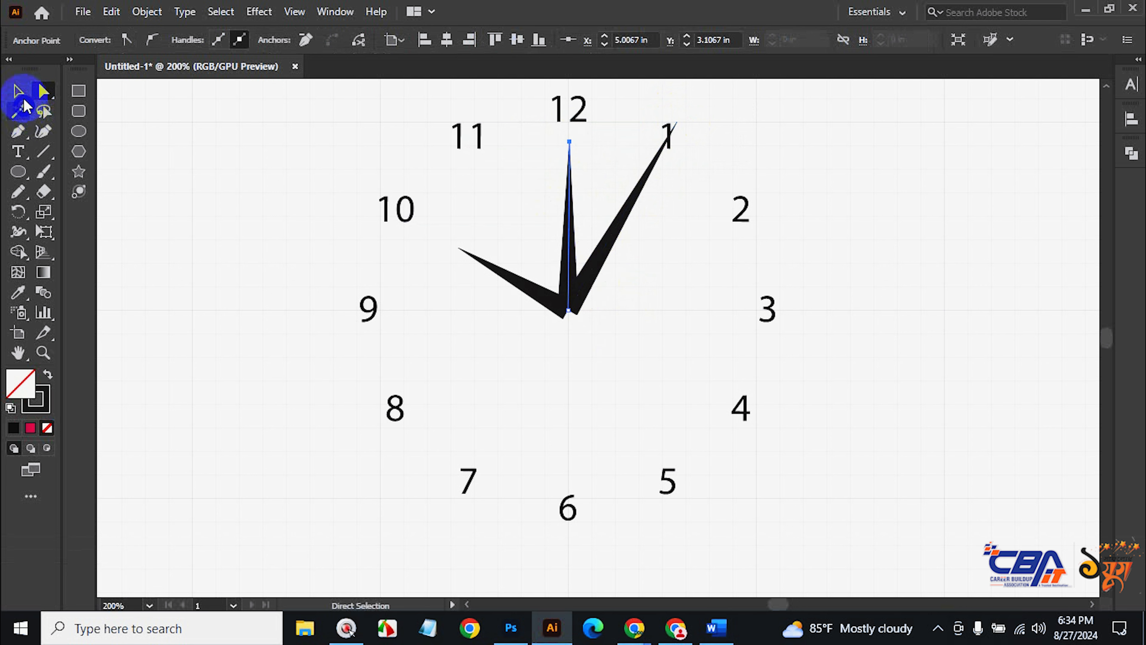
{"action": "left_click", "coordinate": [622, 225]}
{"action": "left_click", "coordinate": [231, 40]}
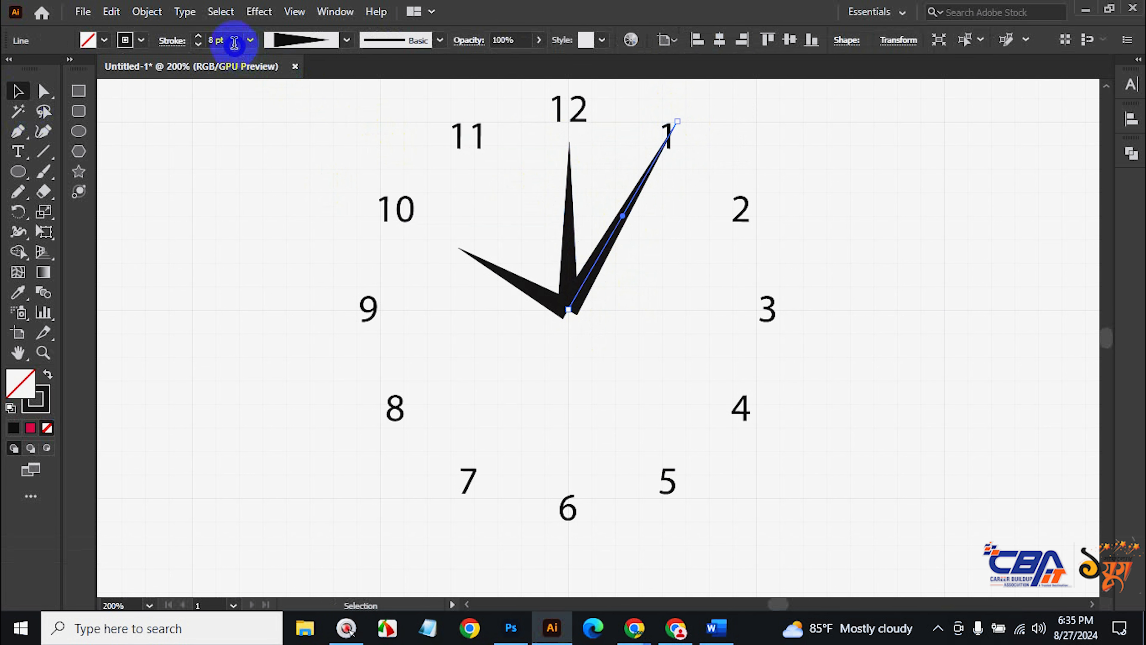
{"action": "type", "text": "4"}
{"action": "key", "text": "Return"}
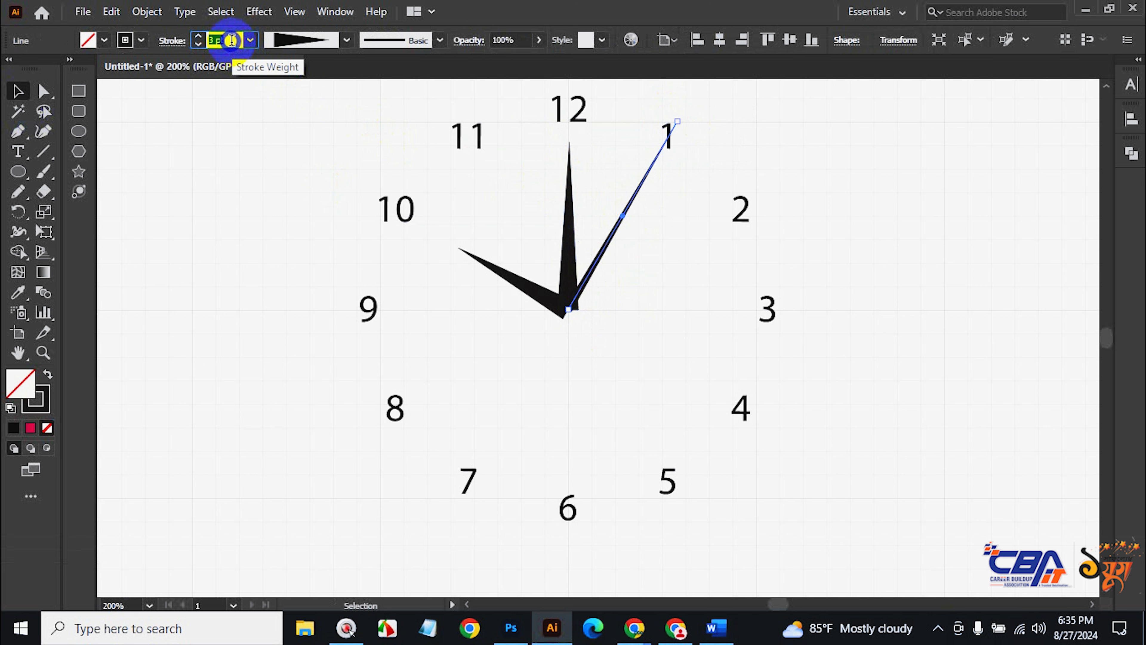
Set the stroke weight of the vertical hand pointing at the "12" to 5 pt and deselect it.
{"action": "left_click", "coordinate": [569, 194]}
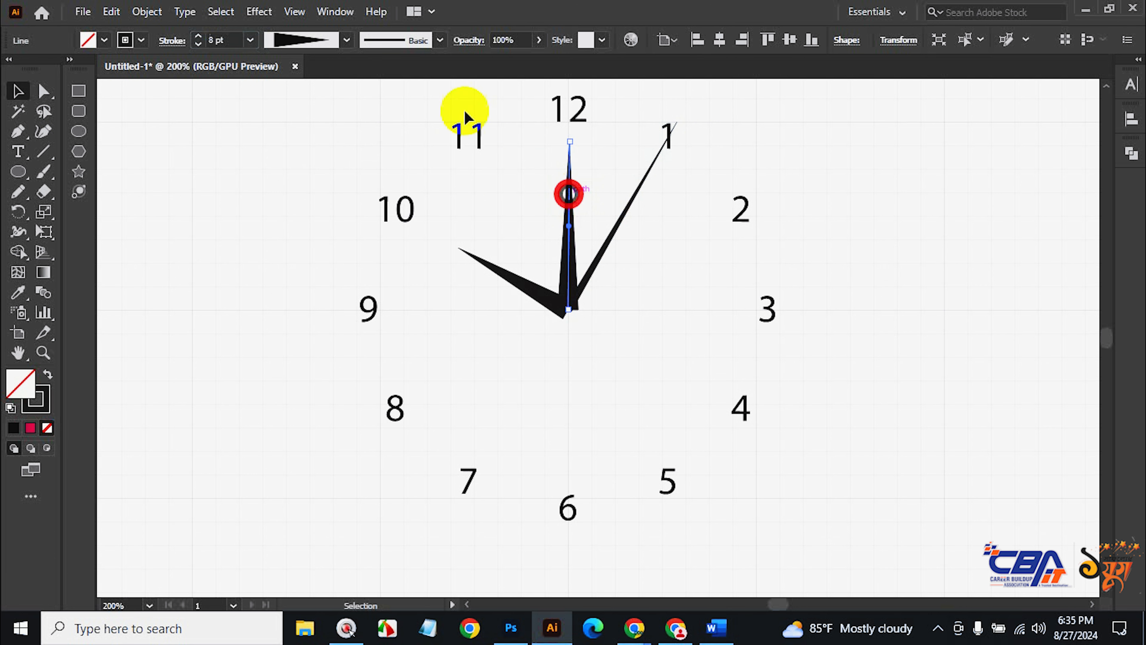
{"action": "left_click", "coordinate": [226, 39]}
{"action": "type", "text": "5"}
{"action": "key", "text": "Return"}
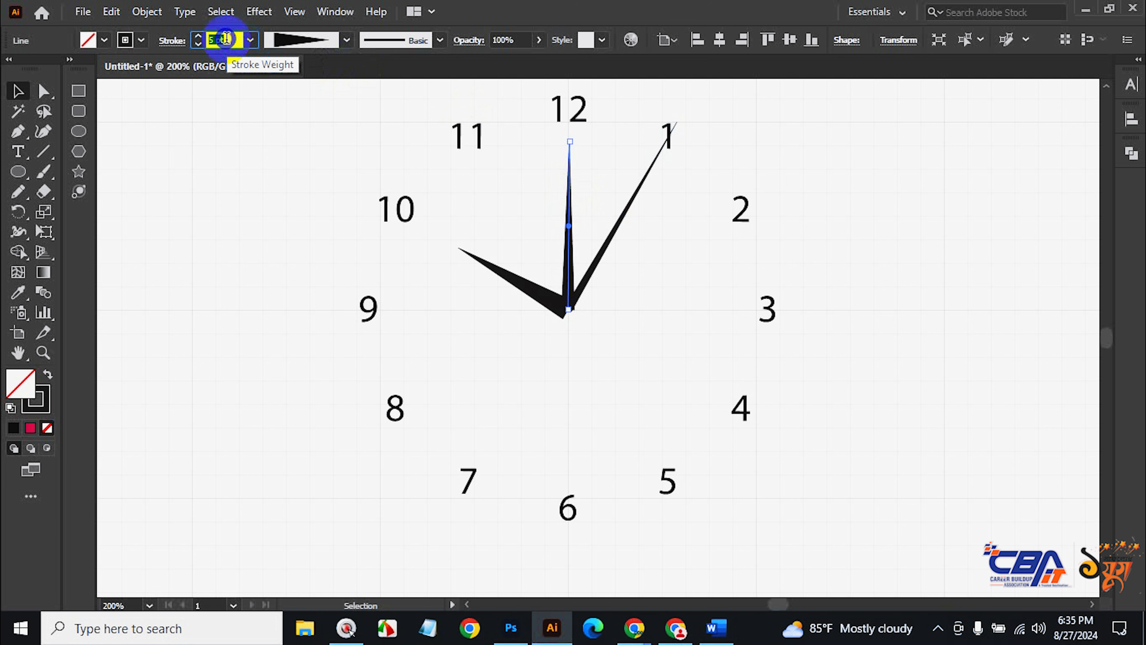
{"action": "left_click", "coordinate": [247, 194]}
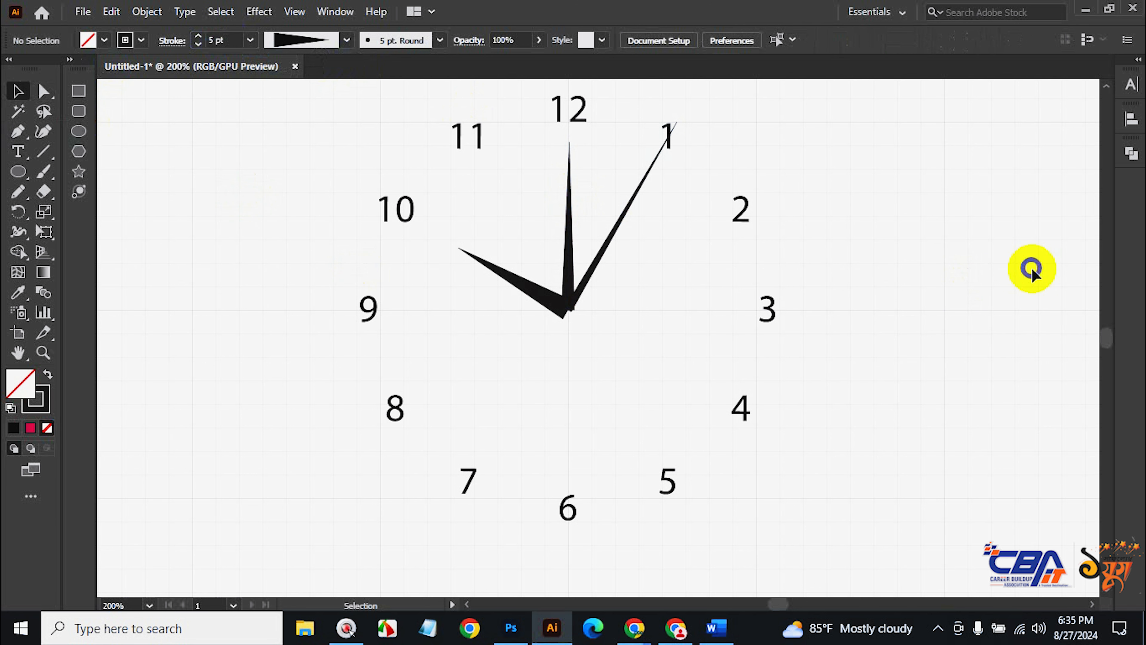
Draw a small circle centred on the point where the hands meet, with a black fill and no stroke.
{"action": "left_click", "coordinate": [79, 131]}
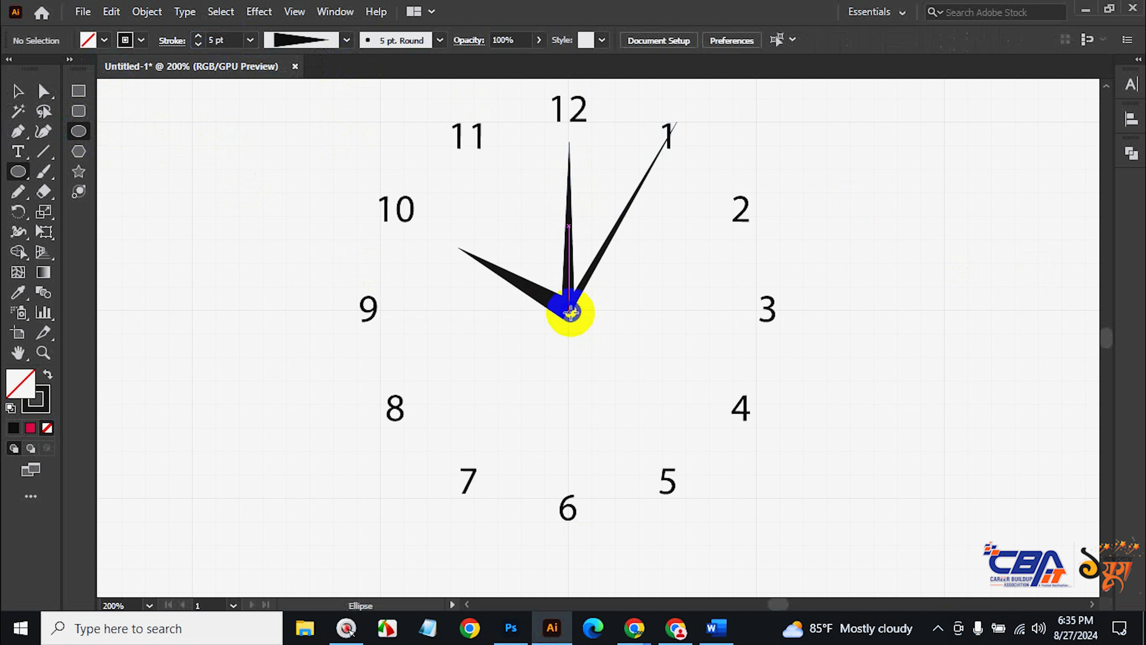
{"action": "left_click_drag", "start_coordinate": [569, 309], "coordinate": [588, 323]}
{"action": "key", "text": "shift+x"}
{"action": "left_click", "coordinate": [18, 92]}
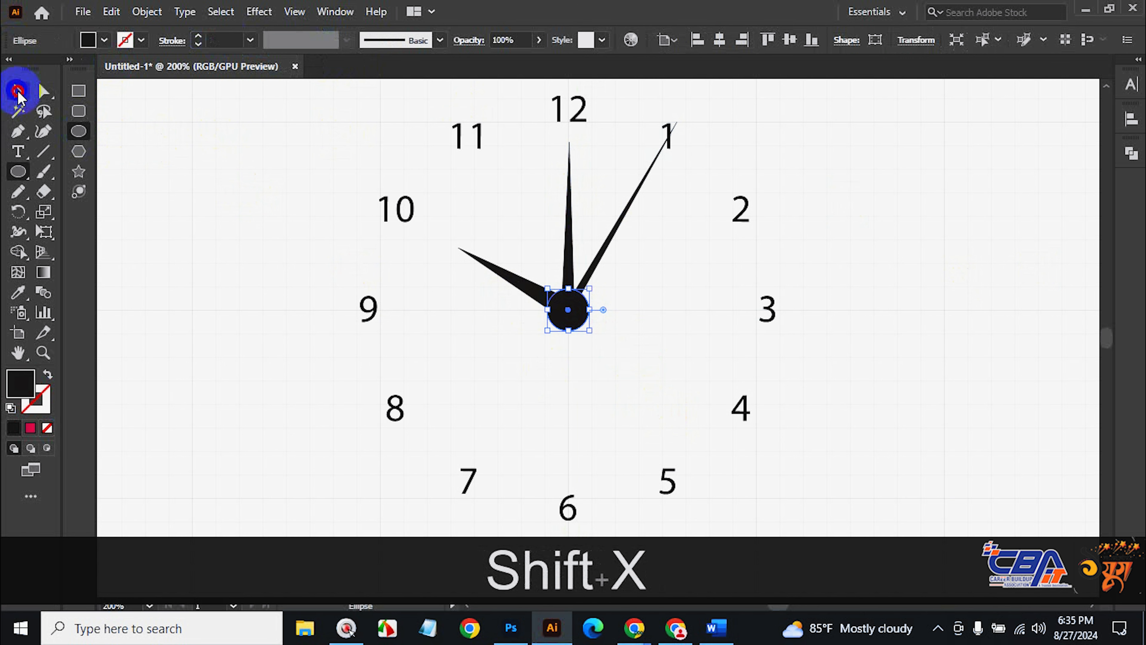
{"action": "left_click", "coordinate": [1005, 328]}
Duplicate the hub circle in place, scale the copy from its centre until it encloses all the hour numbers, and send it to the back.
{"action": "left_click", "coordinate": [749, 353], "text": "ctrl+alt"}
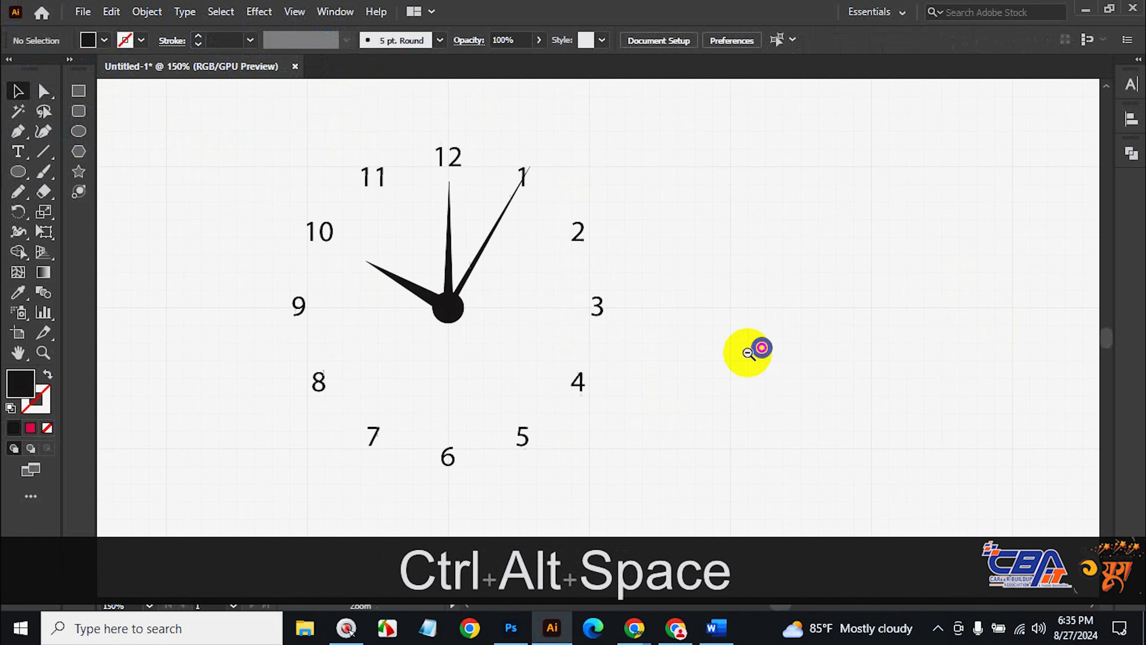
{"action": "left_click", "coordinate": [749, 352], "text": "ctrl+alt"}
{"action": "left_click", "coordinate": [740, 350], "text": "ctrl+alt"}
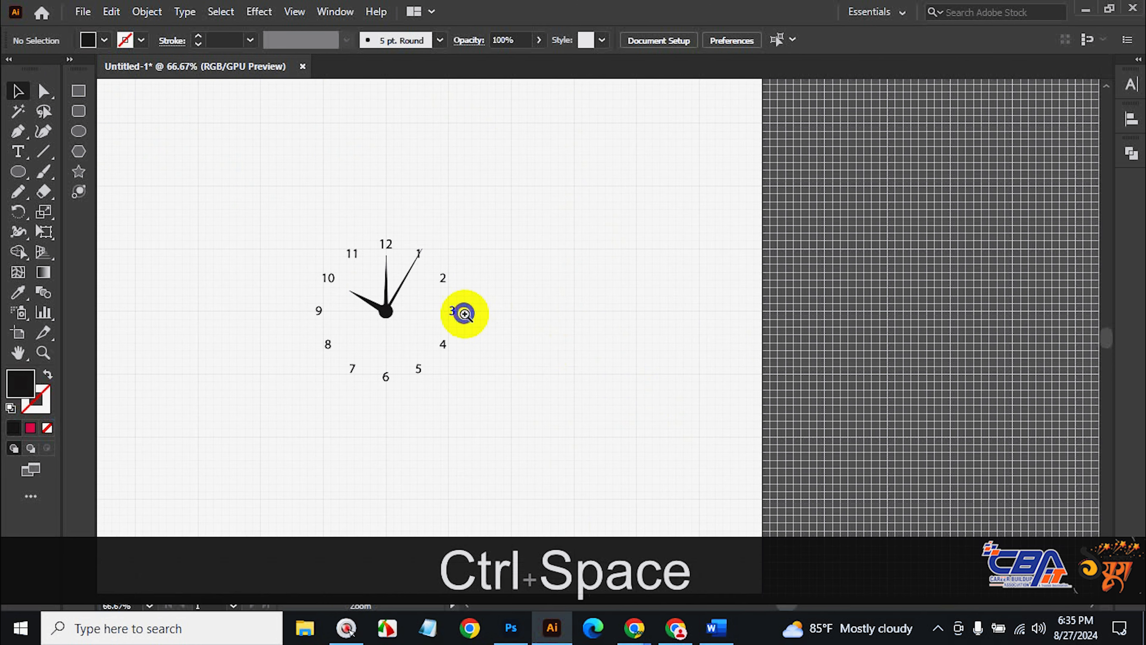
{"action": "left_click", "coordinate": [496, 323], "text": "ctrl"}
{"action": "left_click", "coordinate": [564, 323], "text": "ctrl"}
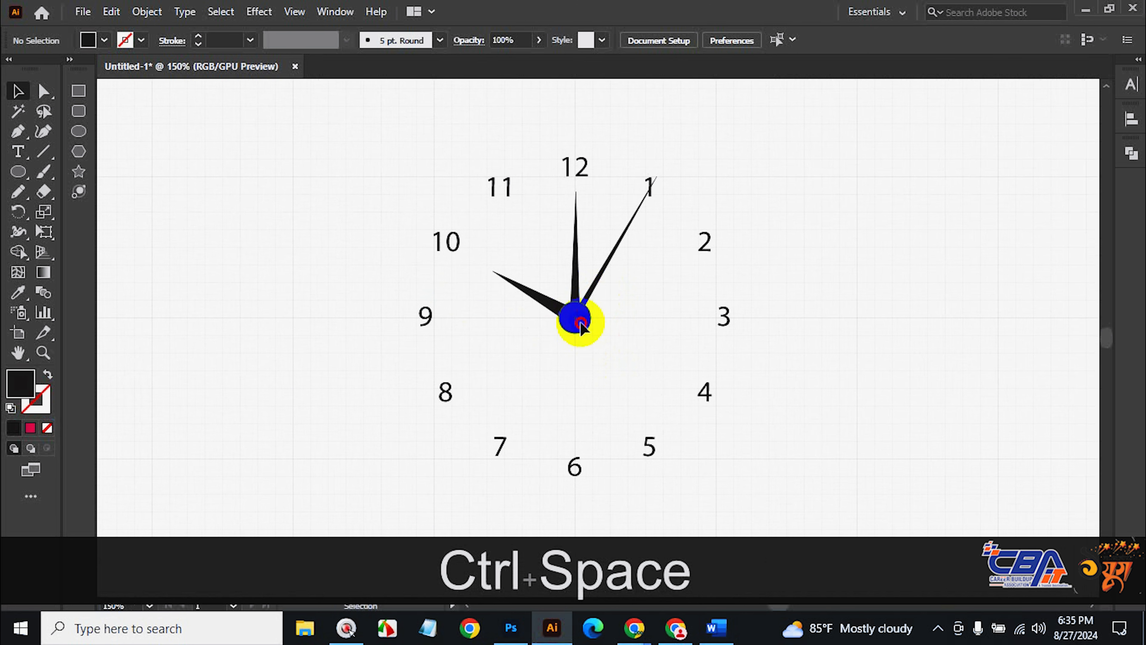
{"action": "left_click", "coordinate": [575, 316]}
{"action": "key", "text": "ctrl+c"}
{"action": "key", "text": "ctrl+f"}
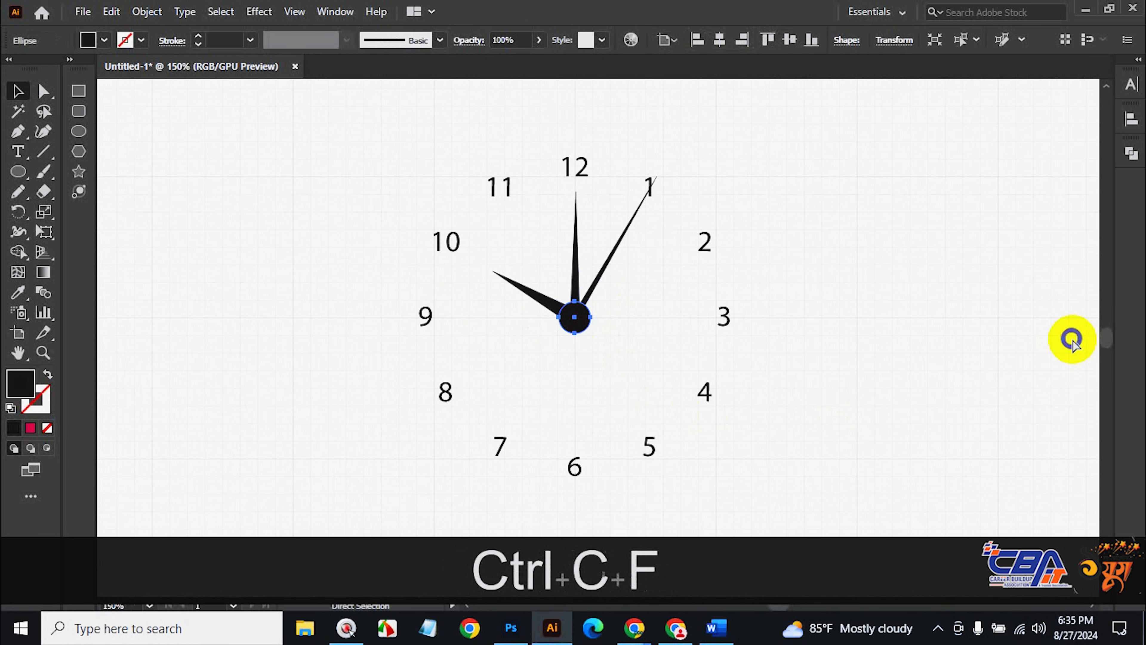
{"action": "left_click_drag", "start_coordinate": [591, 333], "coordinate": [760, 496]}
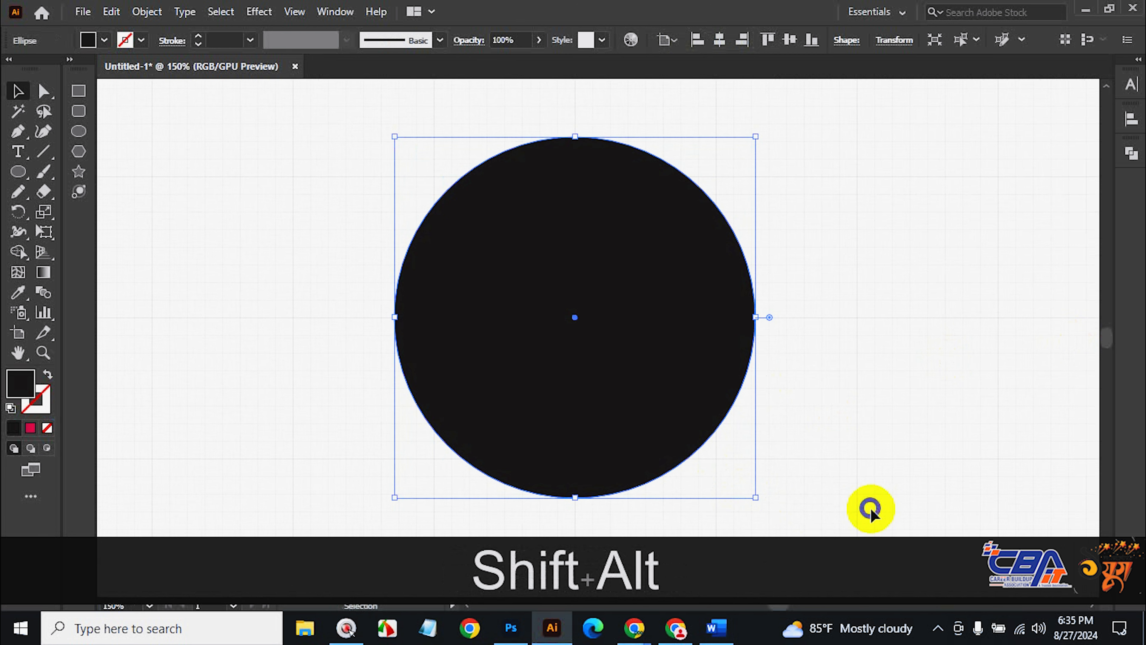
{"action": "key", "text": "ctrl+shift+bracketleft"}
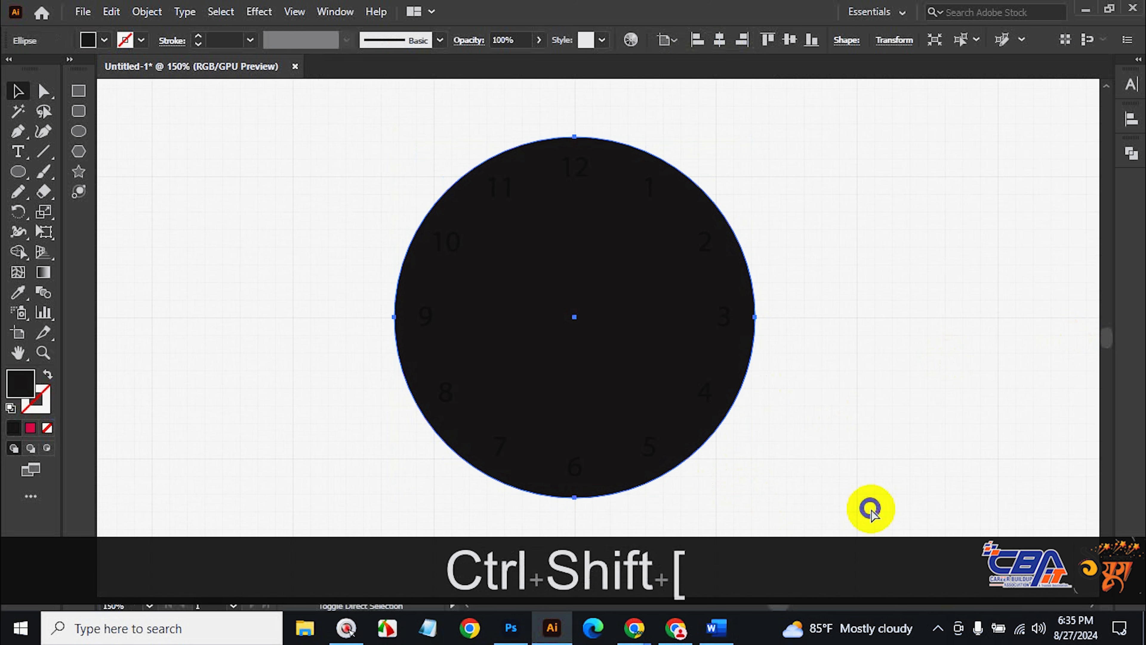
Fill the large background circle with the light brown swatch.
{"action": "left_click", "coordinate": [104, 41]}
{"action": "left_click", "coordinate": [129, 92]}
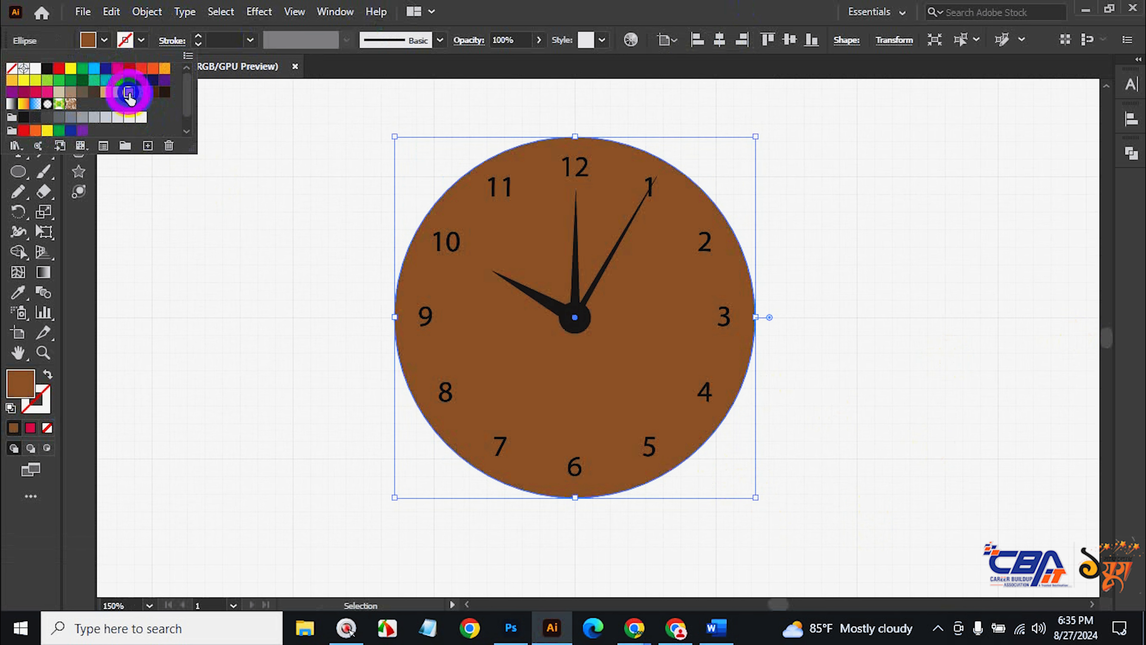
{"action": "left_click", "coordinate": [117, 93]}
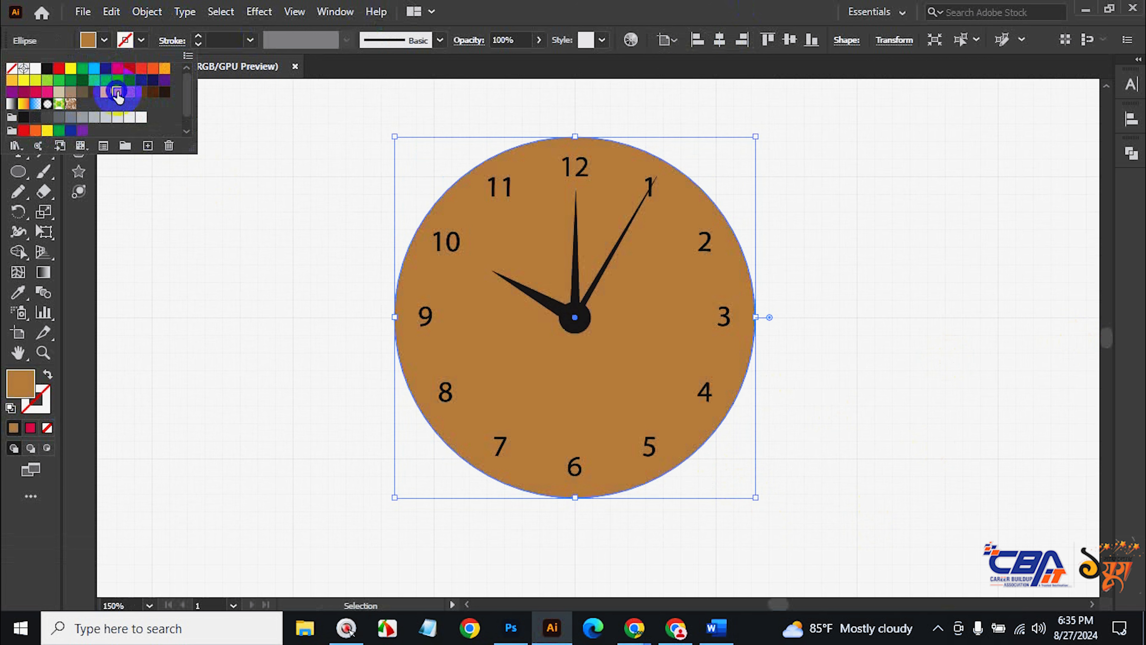
{"action": "left_click", "coordinate": [819, 401]}
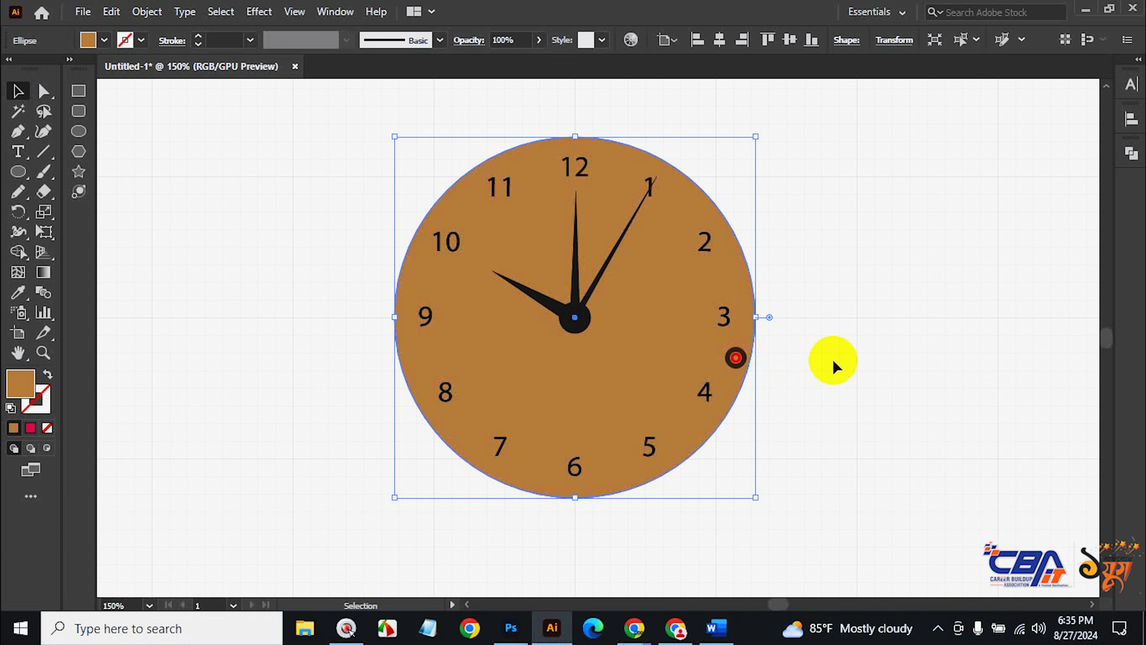
Paste a copy of the brown circle in front, swap its fill to the stroke, and set the stroke weight to 16 pt.
{"action": "key", "text": "ctrl+c"}
{"action": "key", "text": "ctrl+f"}
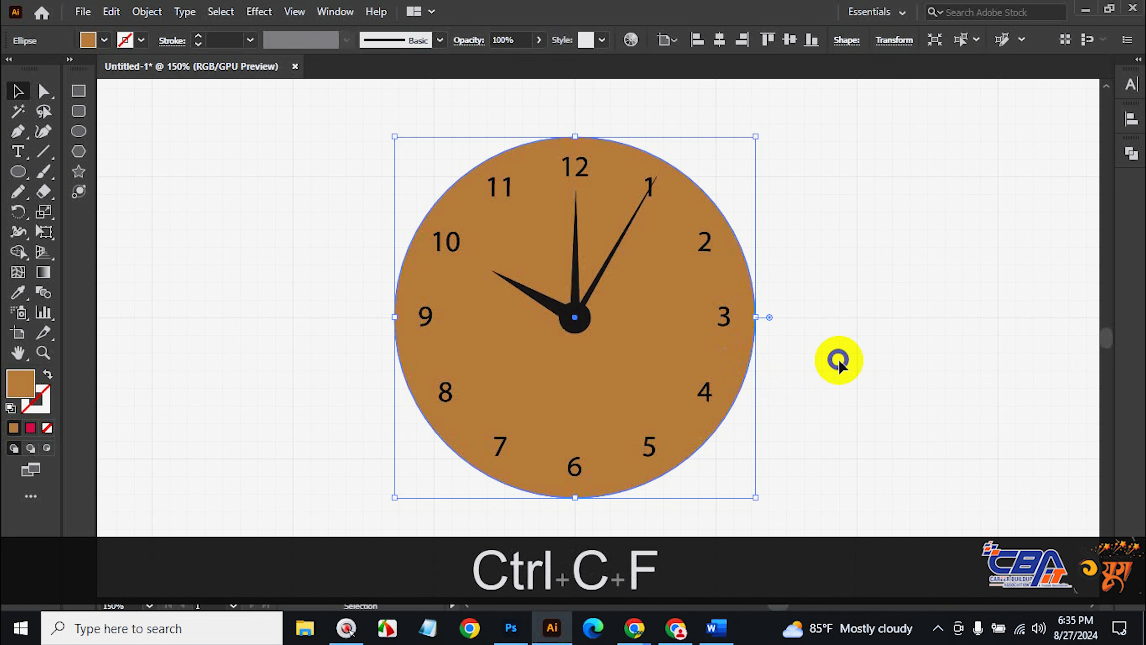
{"action": "key", "text": "shift+x"}
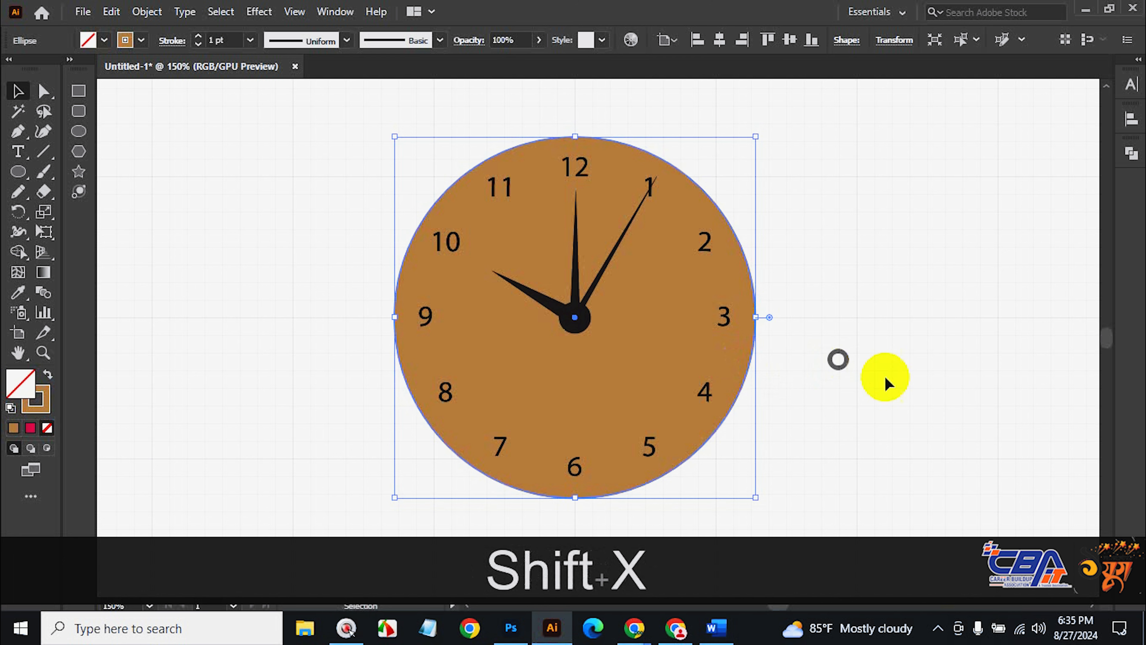
{"action": "left_click", "coordinate": [224, 40]}
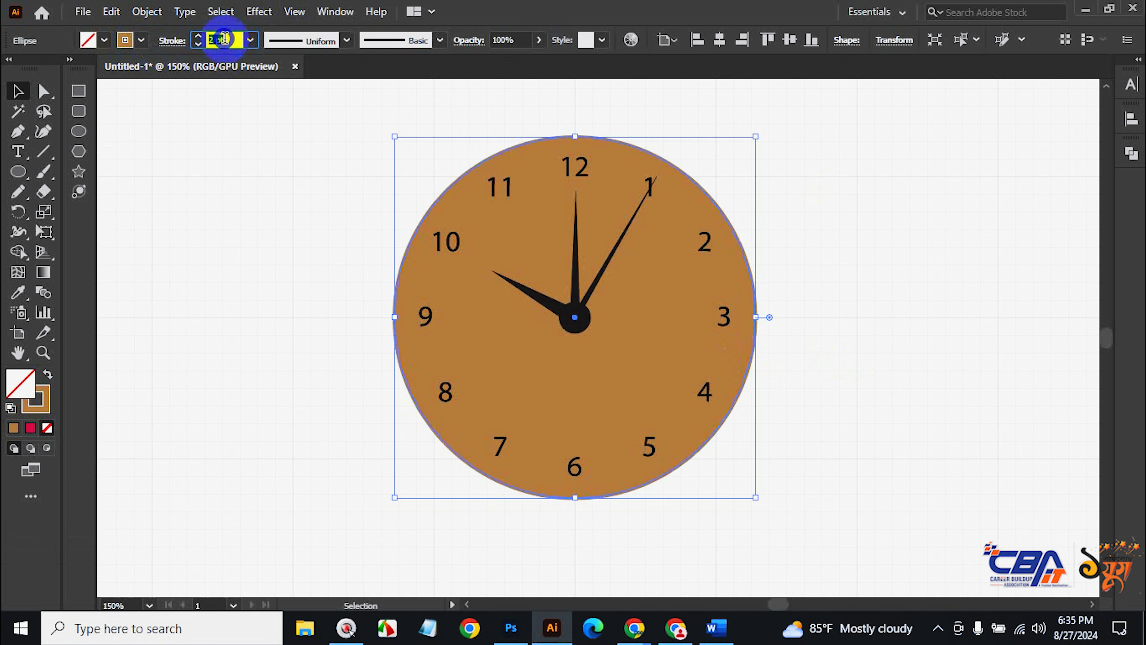
{"action": "scroll", "coordinate": [225, 39], "scroll_direction": "up", "scroll_amount": 14}
{"action": "scroll", "coordinate": [224, 40], "scroll_direction": "up", "scroll_amount": 1}
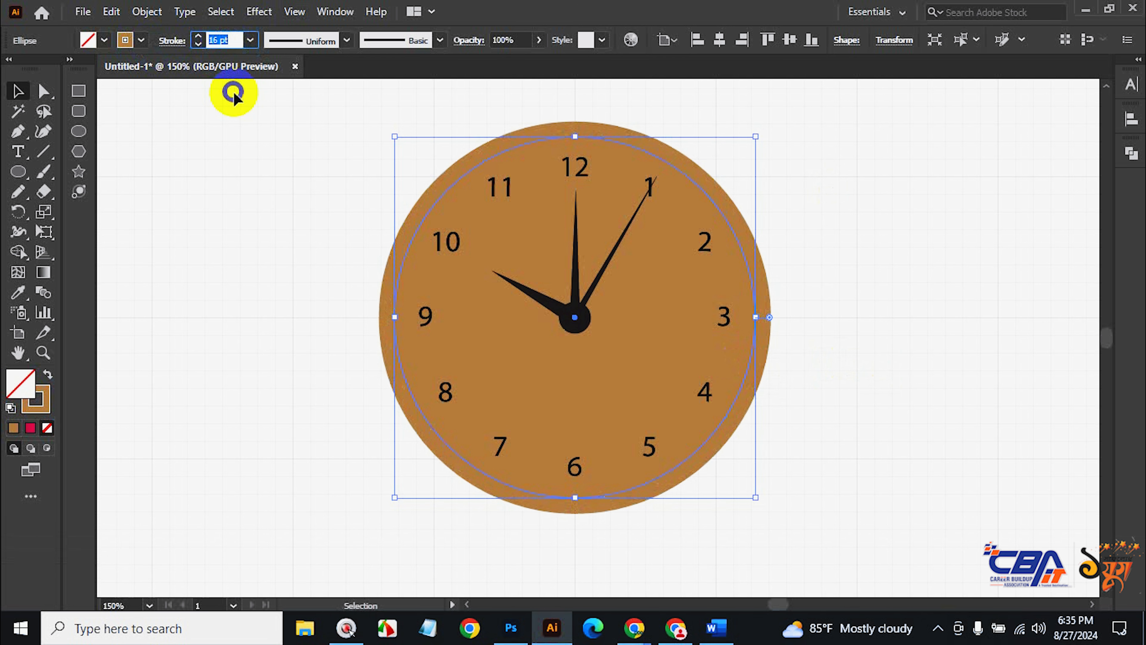
Give the circle outline the orange C=0 M=80 Y=95 K=0 stroke colour and reduce its weight to 8 pt.
{"action": "left_click", "coordinate": [141, 39]}
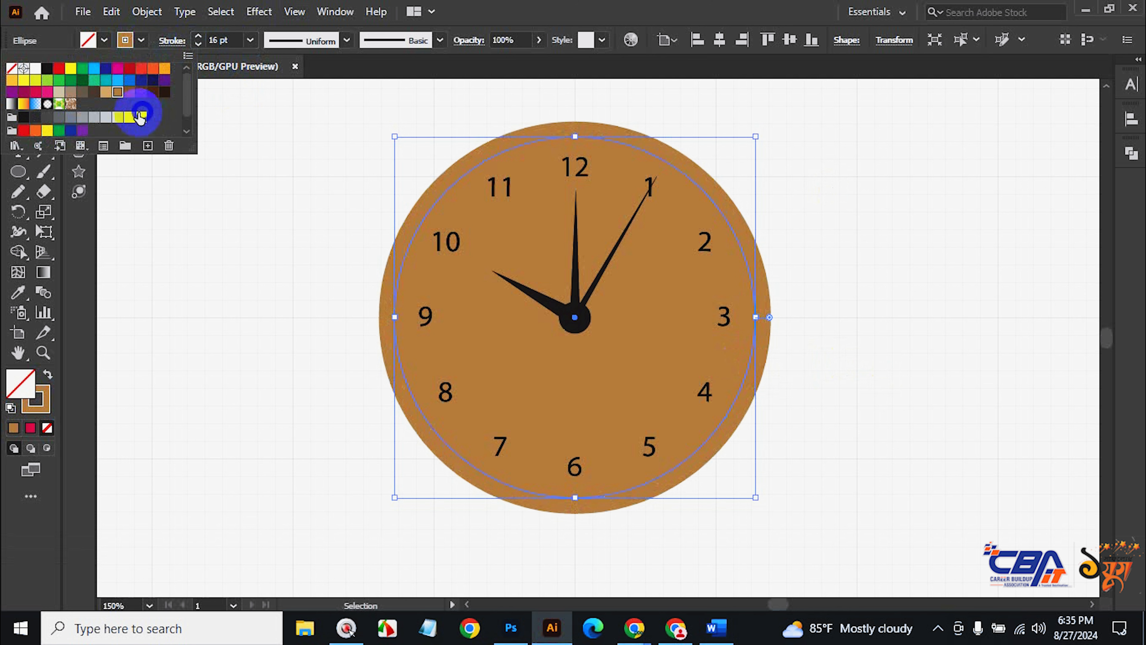
{"action": "left_click", "coordinate": [151, 68]}
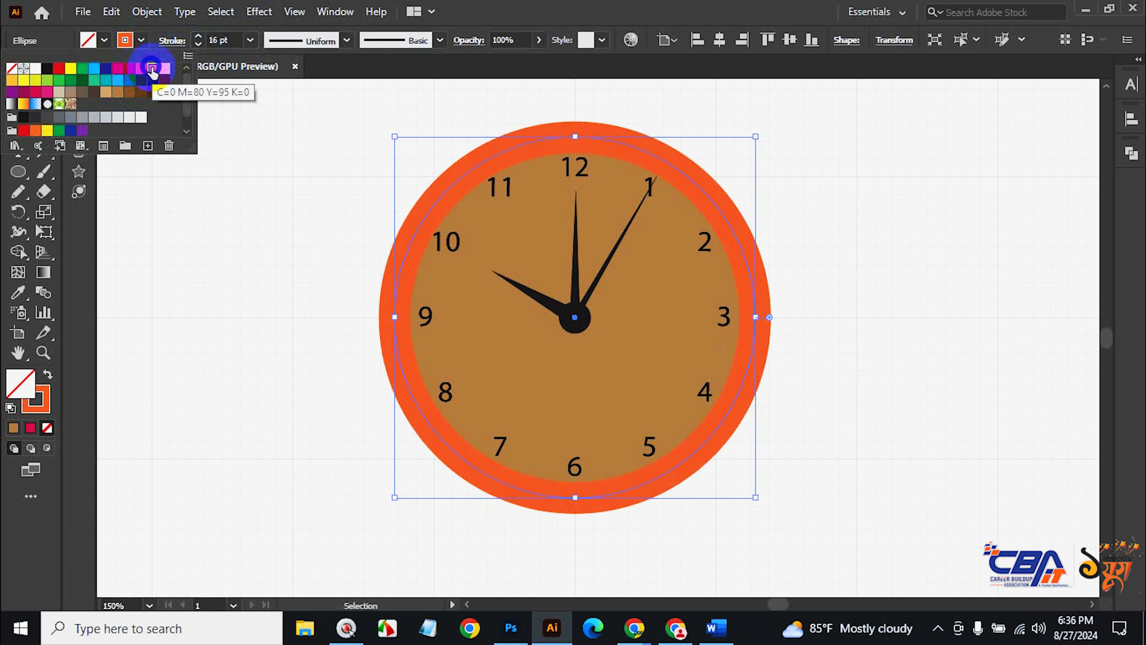
{"action": "left_click", "coordinate": [230, 39]}
{"action": "scroll", "coordinate": [232, 39], "scroll_direction": "down", "scroll_amount": 7}
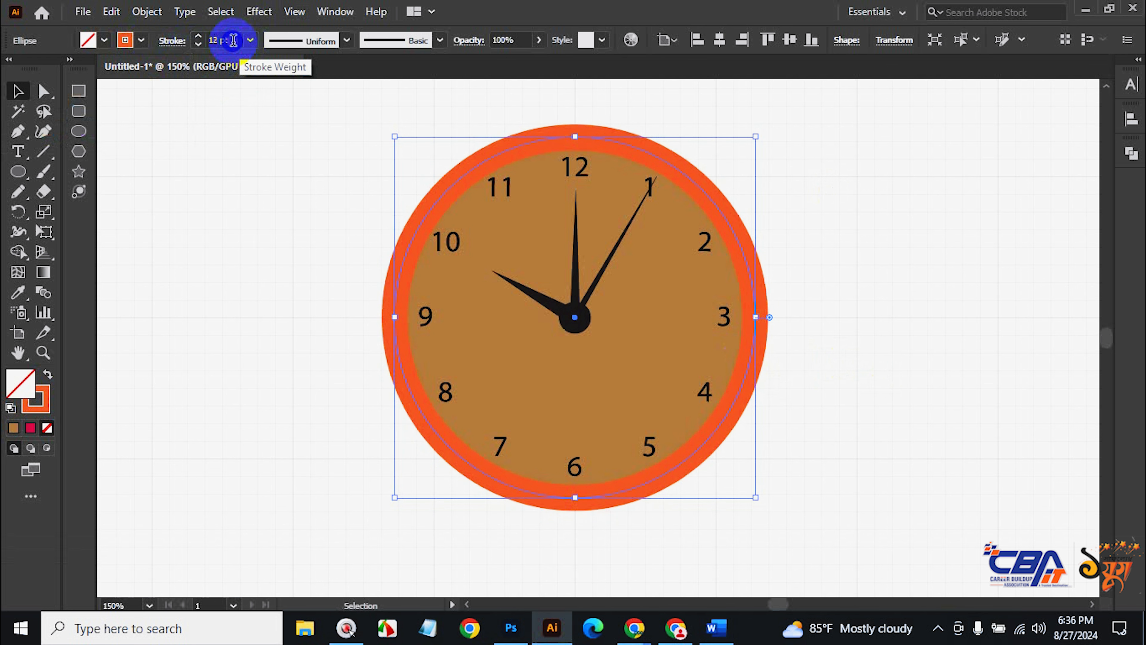
{"action": "scroll", "coordinate": [233, 39], "scroll_direction": "down", "scroll_amount": 1}
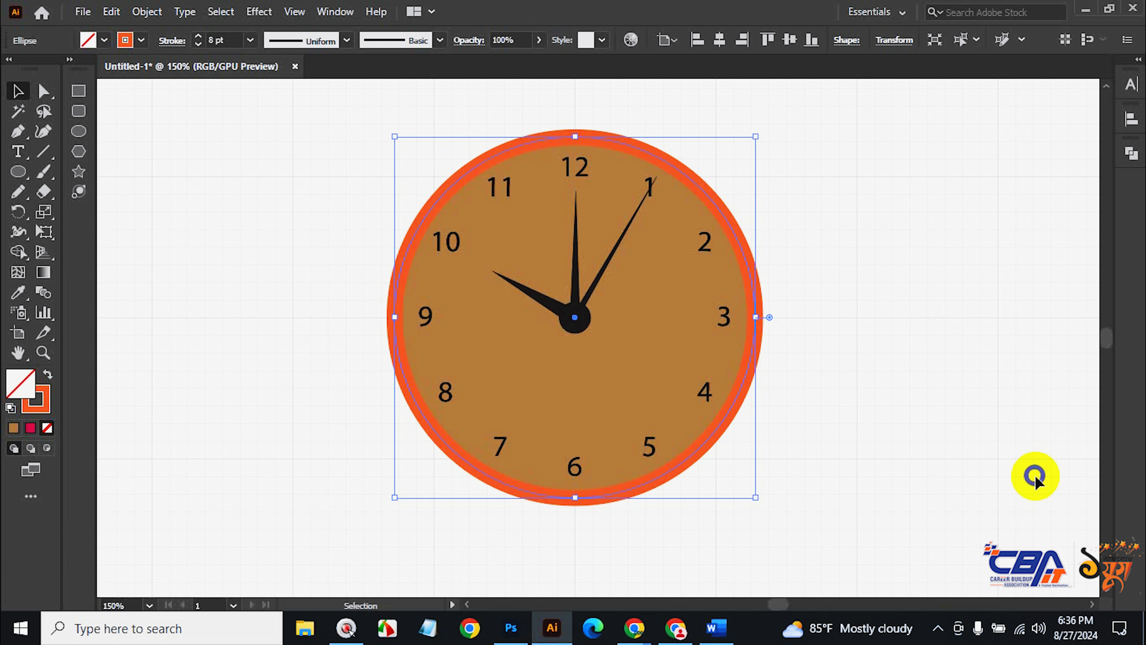
Nudge the orange rim circle and the brown face circle up two increments each.
{"action": "key", "text": "Up"}
{"action": "key", "text": "Up"}
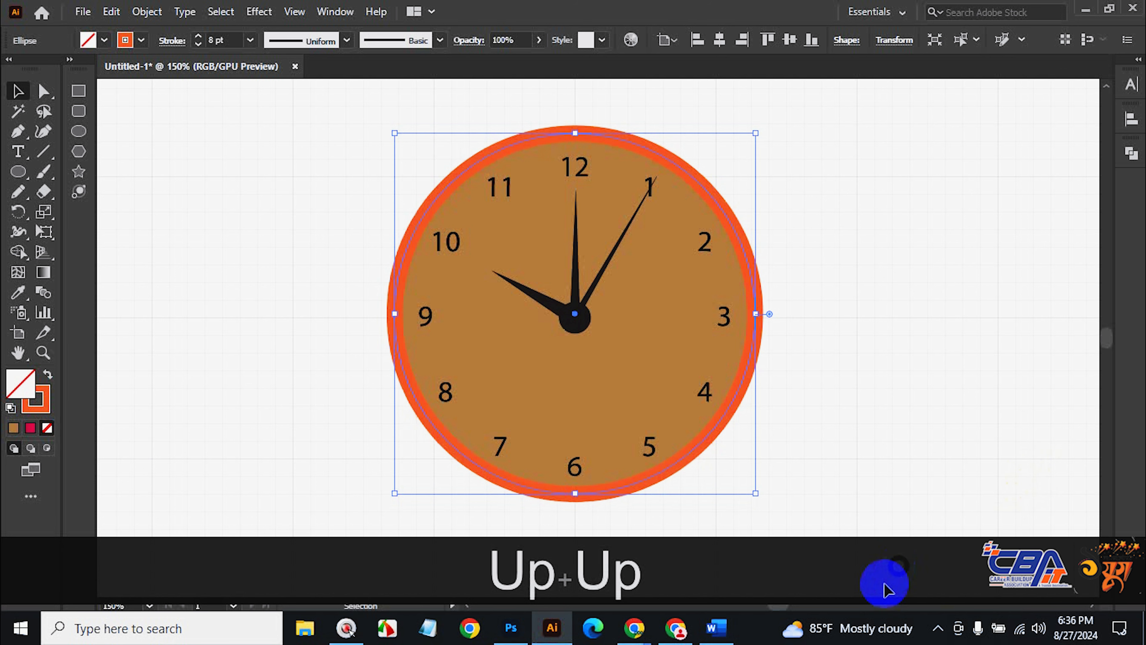
{"action": "left_click", "coordinate": [579, 391]}
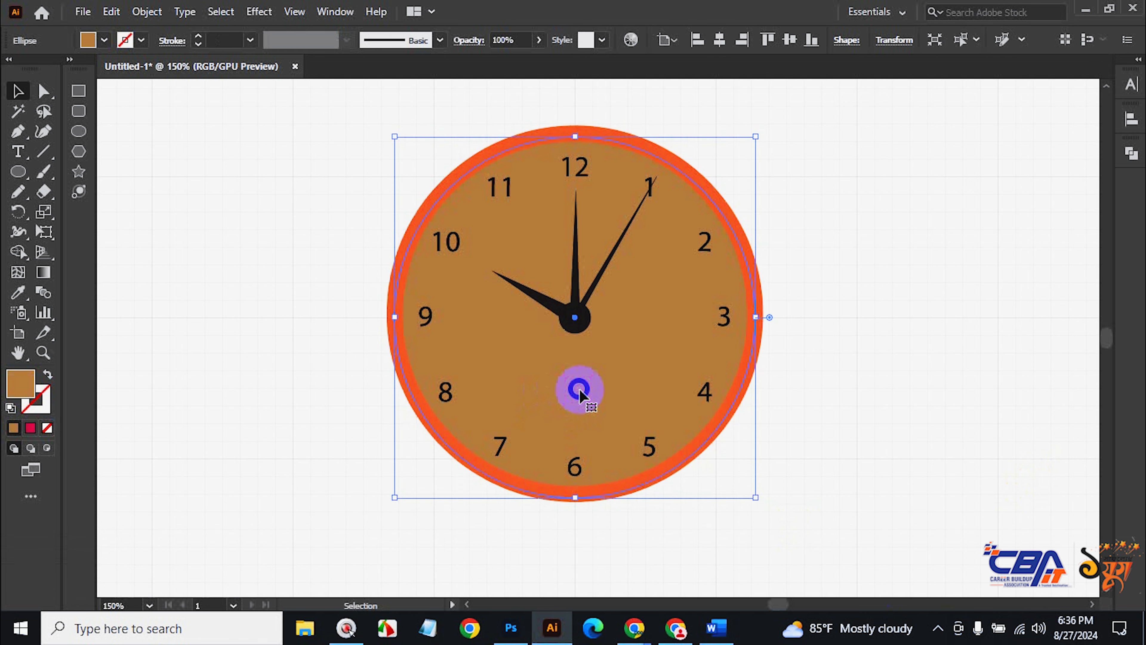
{"action": "key", "text": "Up"}
{"action": "key", "text": "Up"}
{"action": "left_click", "coordinate": [882, 449]}
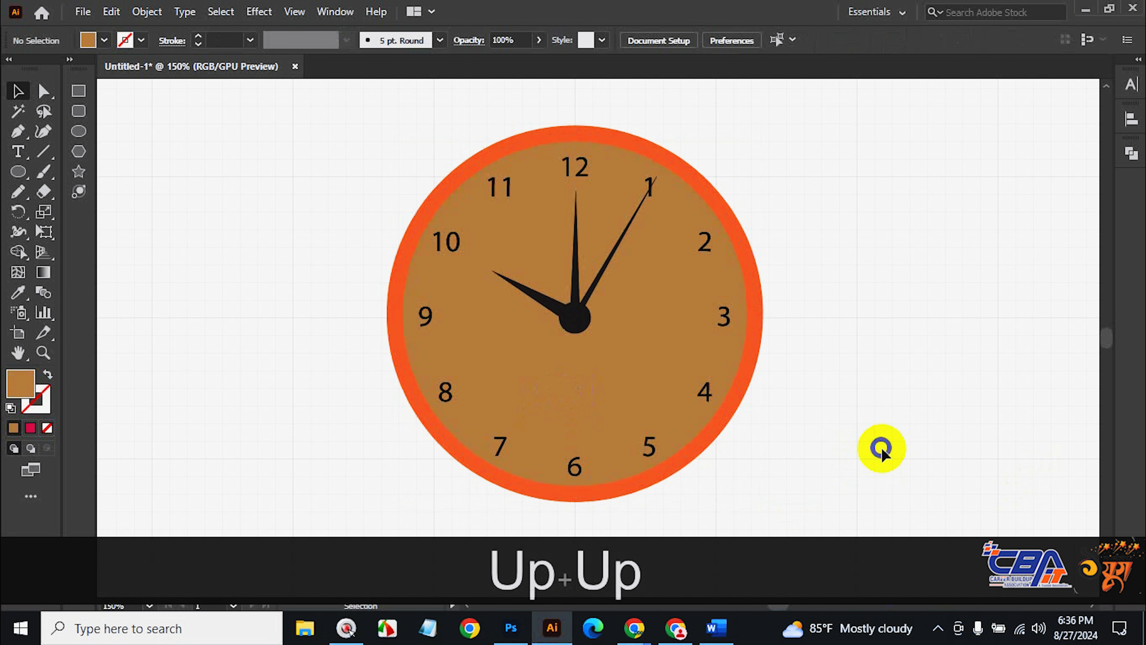
Apply a gradient to the clock rim's stroke and add colour stops at about 63%, 41% and 26%.
{"action": "left_click", "coordinate": [748, 353]}
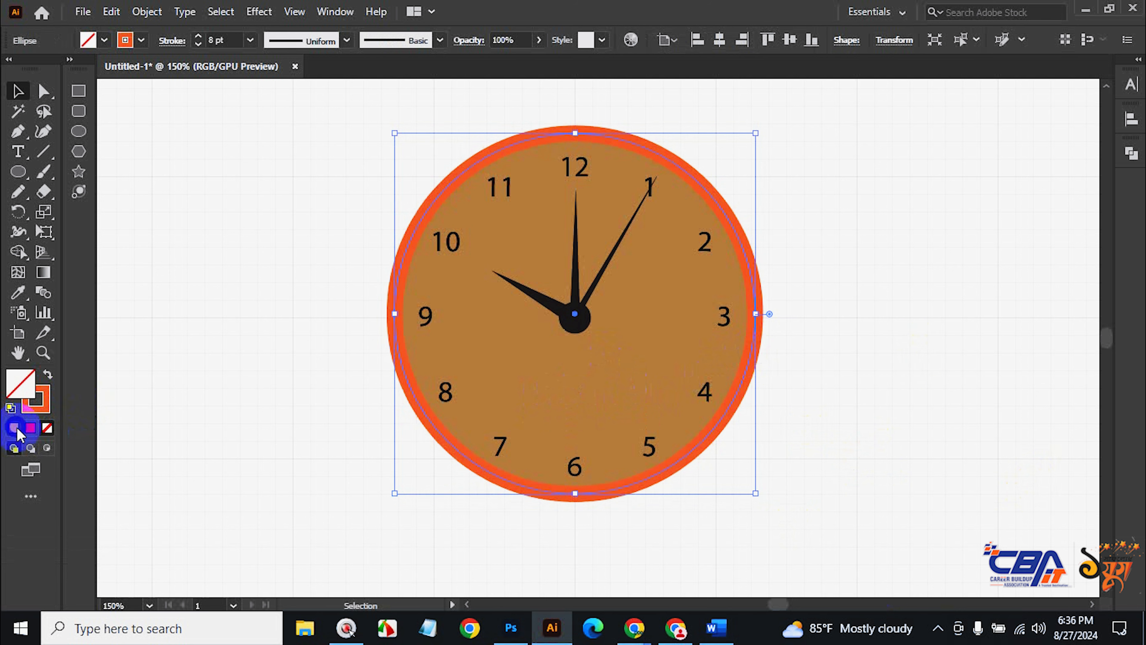
{"action": "left_click", "coordinate": [14, 428]}
{"action": "left_click", "coordinate": [30, 428]}
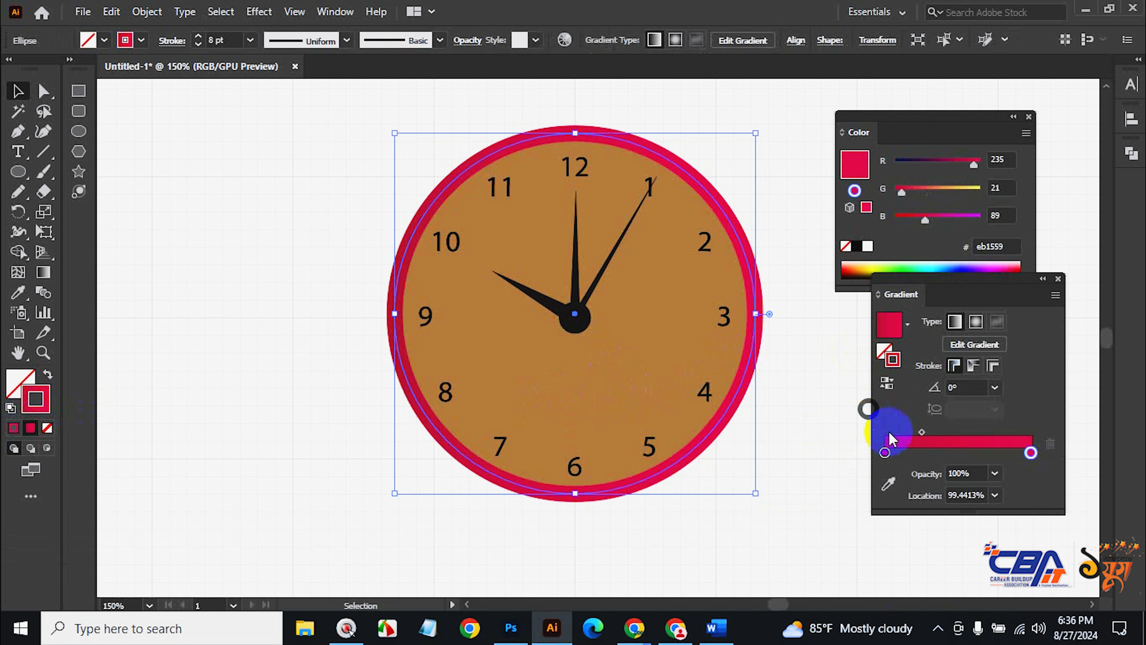
{"action": "left_click", "coordinate": [977, 453]}
{"action": "left_click", "coordinate": [945, 452]}
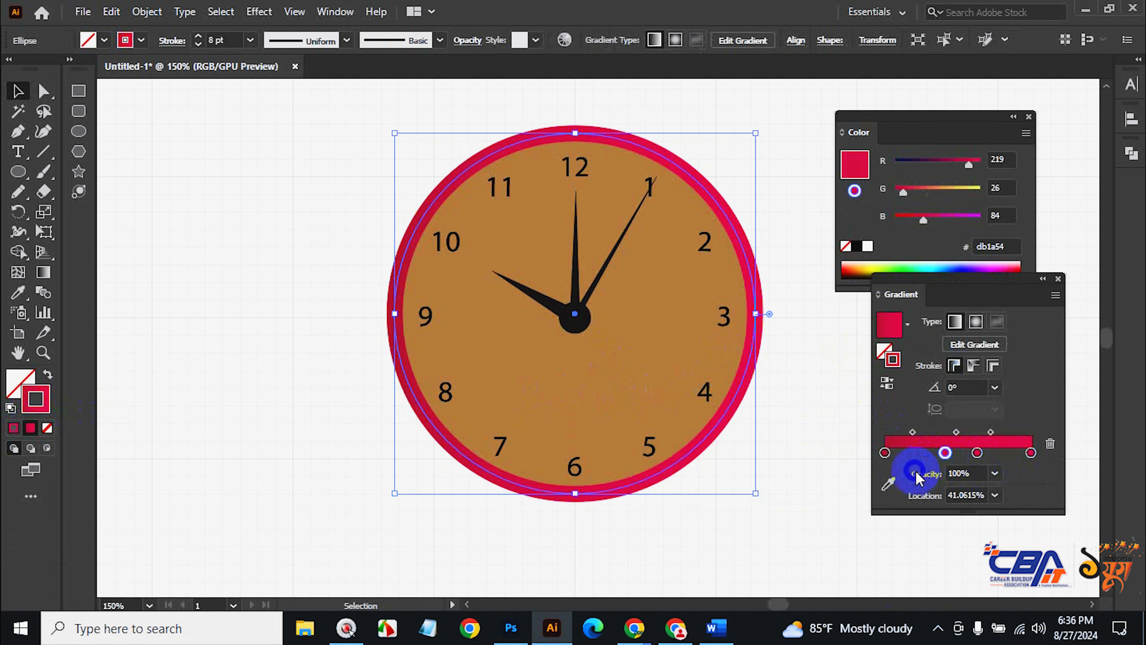
{"action": "left_click", "coordinate": [922, 452]}
Colour the rim gradient's 26% stop blue #0034b9, the 63% stop magenta #ff00c9 and the end stop green #11d000.
{"action": "left_click", "coordinate": [953, 266]}
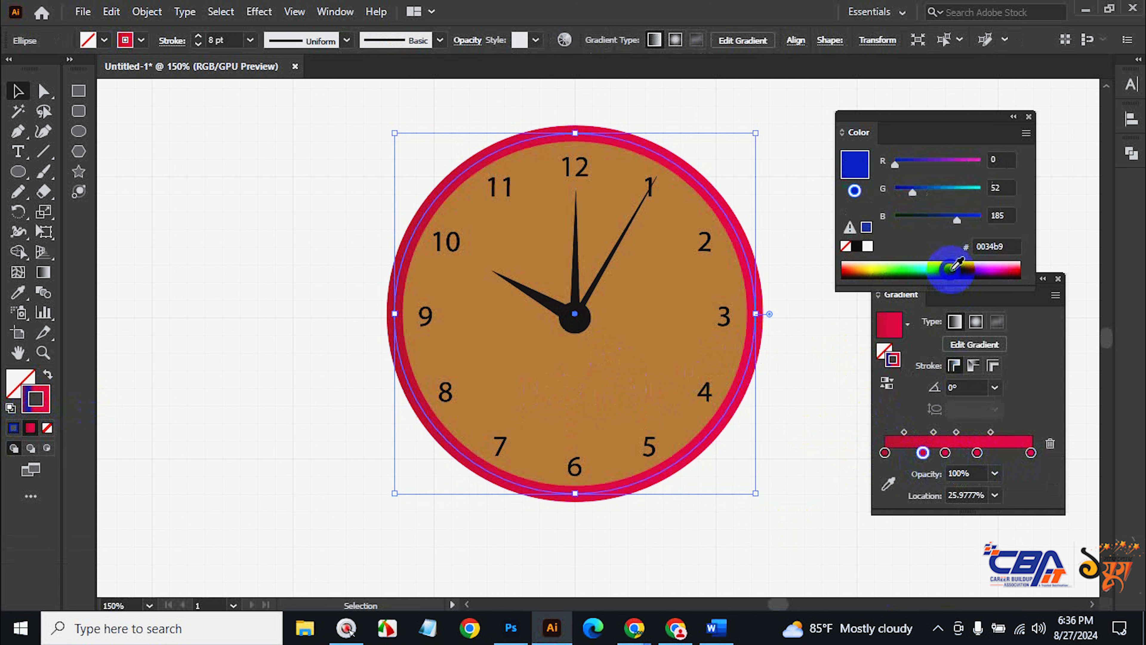
{"action": "left_click", "coordinate": [976, 453]}
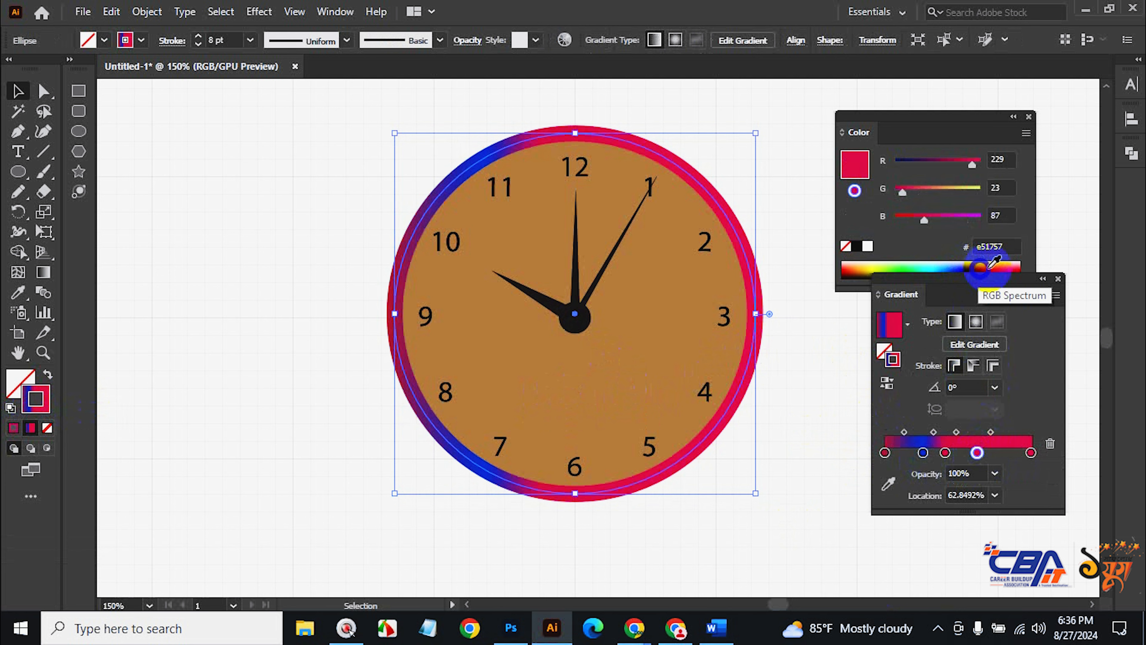
{"action": "left_click", "coordinate": [999, 267]}
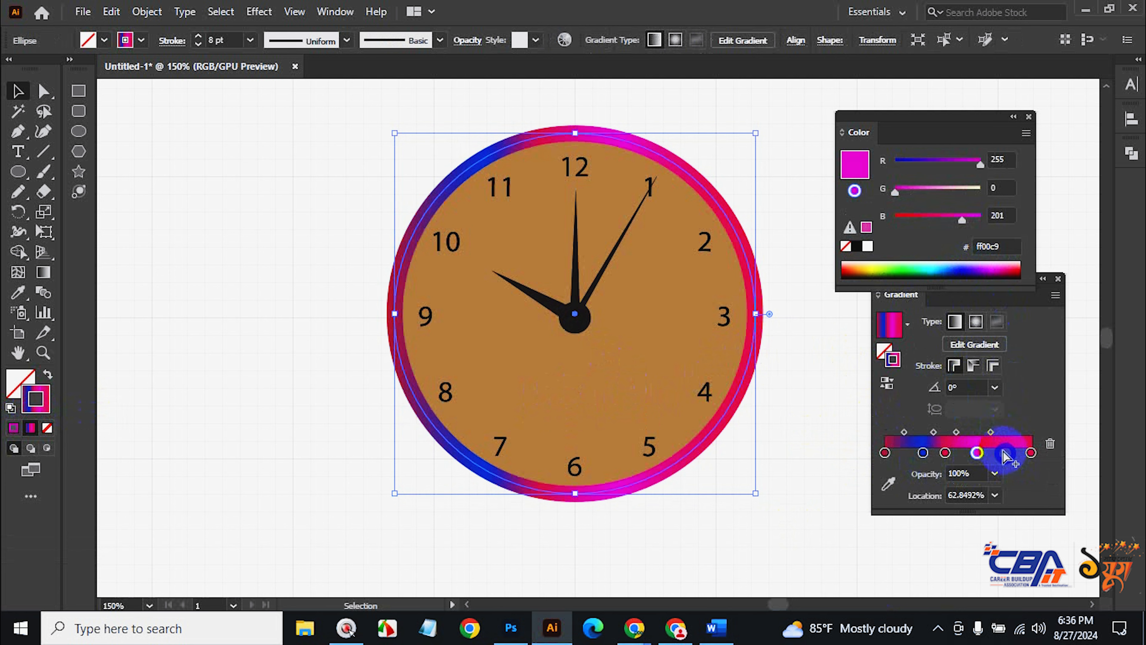
{"action": "left_click", "coordinate": [1030, 453]}
{"action": "left_click", "coordinate": [898, 267]}
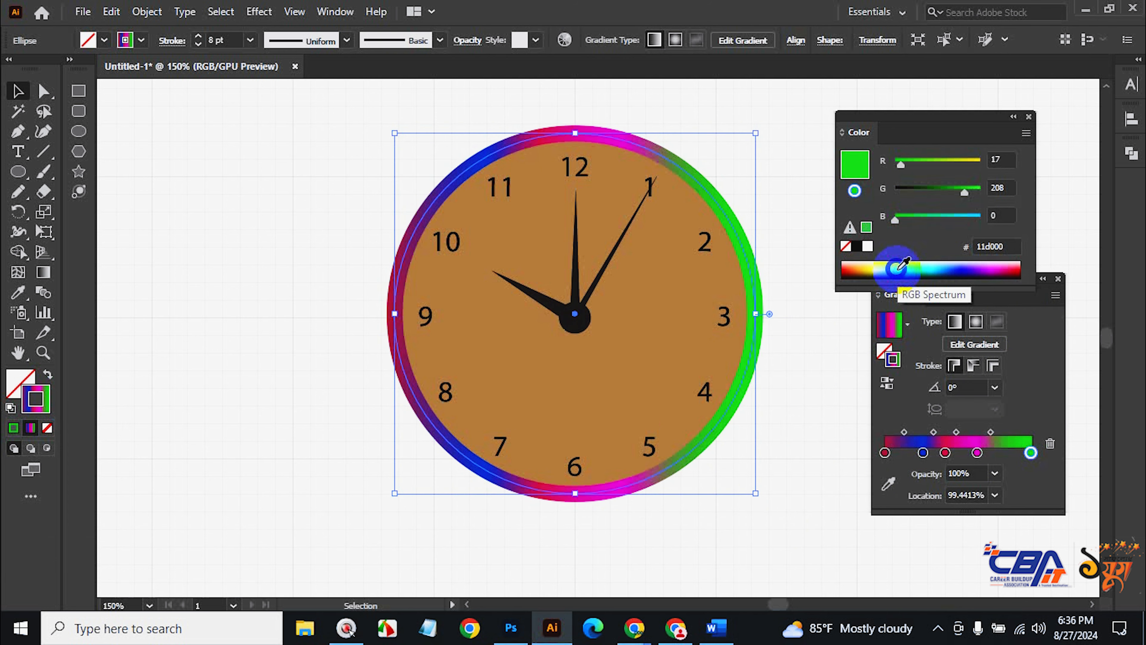
{"action": "left_click", "coordinate": [257, 280]}
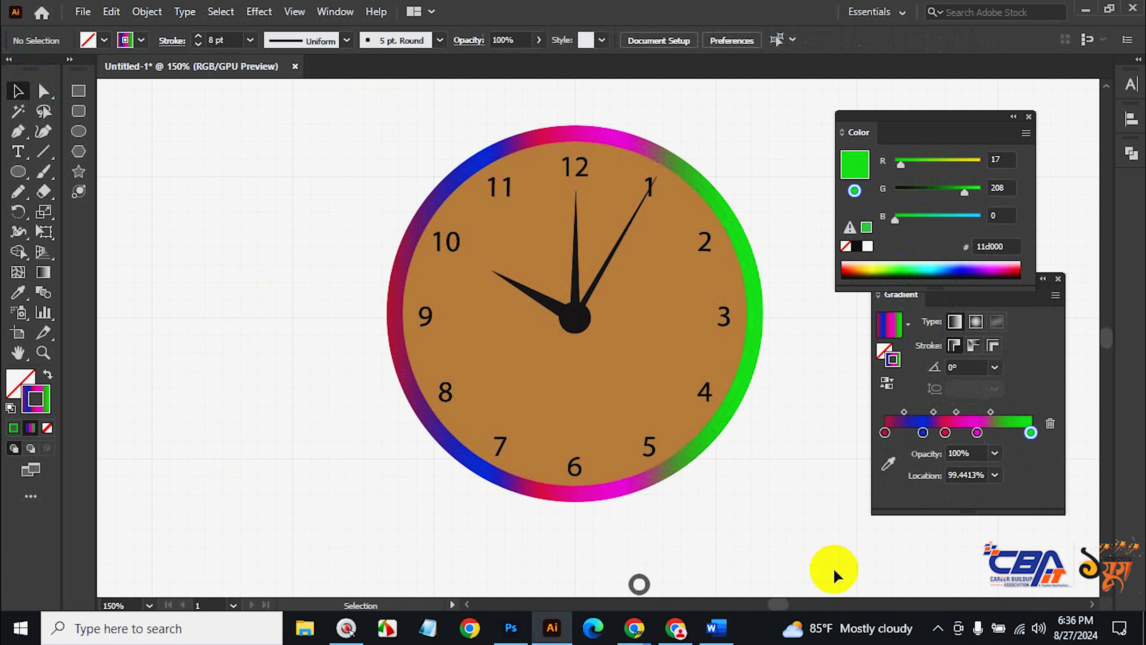
Close the floating Color and Gradient settings.
{"action": "left_click", "coordinate": [578, 418], "text": "ctrl+alt"}
{"action": "left_click", "coordinate": [579, 418], "text": "ctrl+alt"}
{"action": "left_click", "coordinate": [579, 417], "text": "ctrl+alt"}
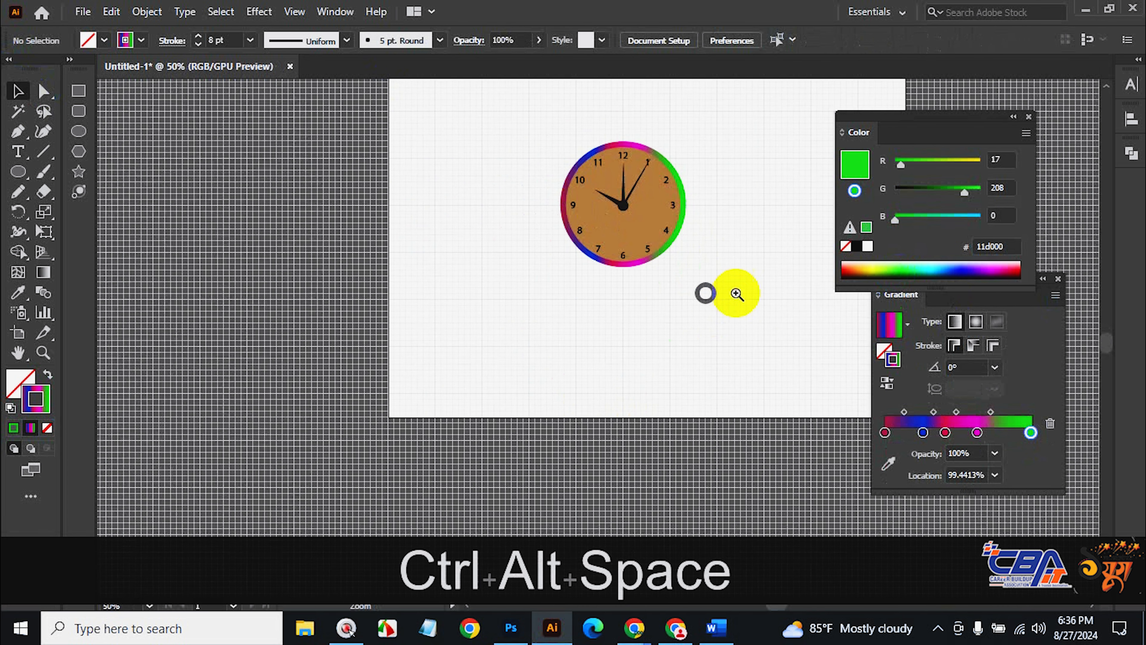
{"action": "left_click", "coordinate": [1029, 117]}
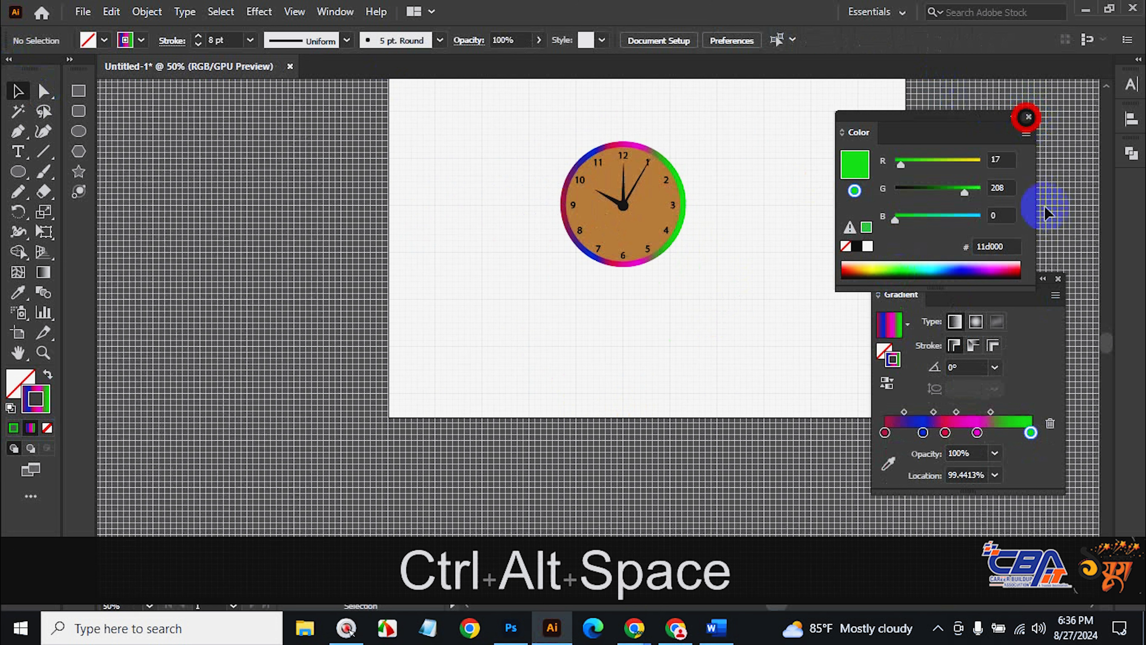
{"action": "left_click", "coordinate": [1058, 278]}
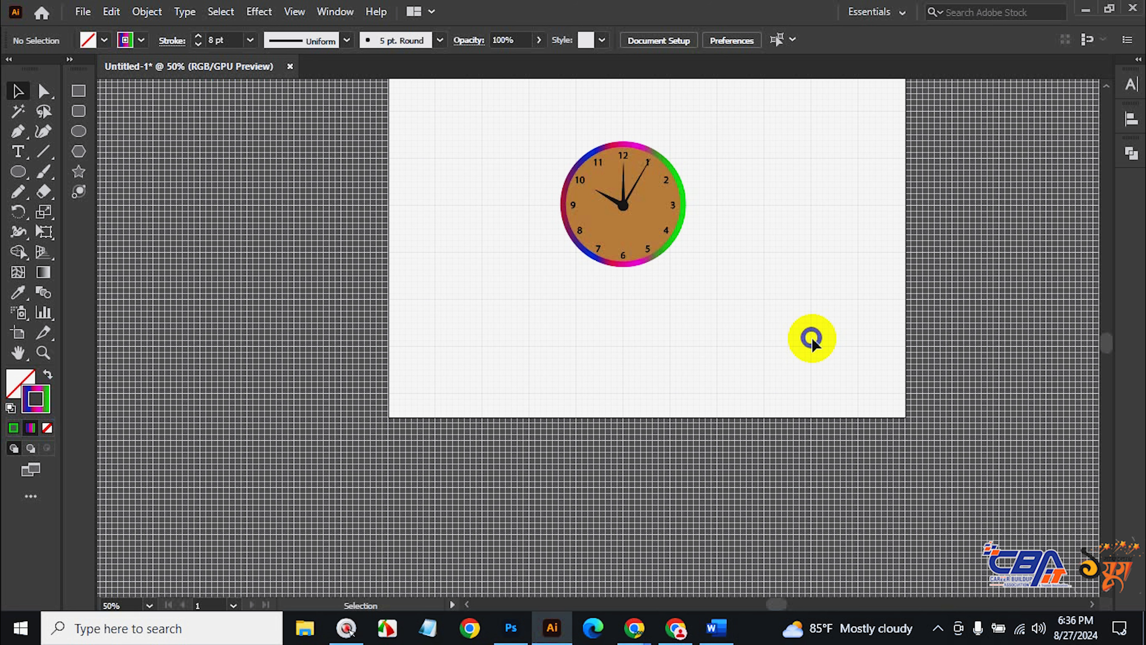
Switch to File Explorer and examine the Class Element folder on Local Disk (E:).
{"action": "left_click", "coordinate": [314, 630]}
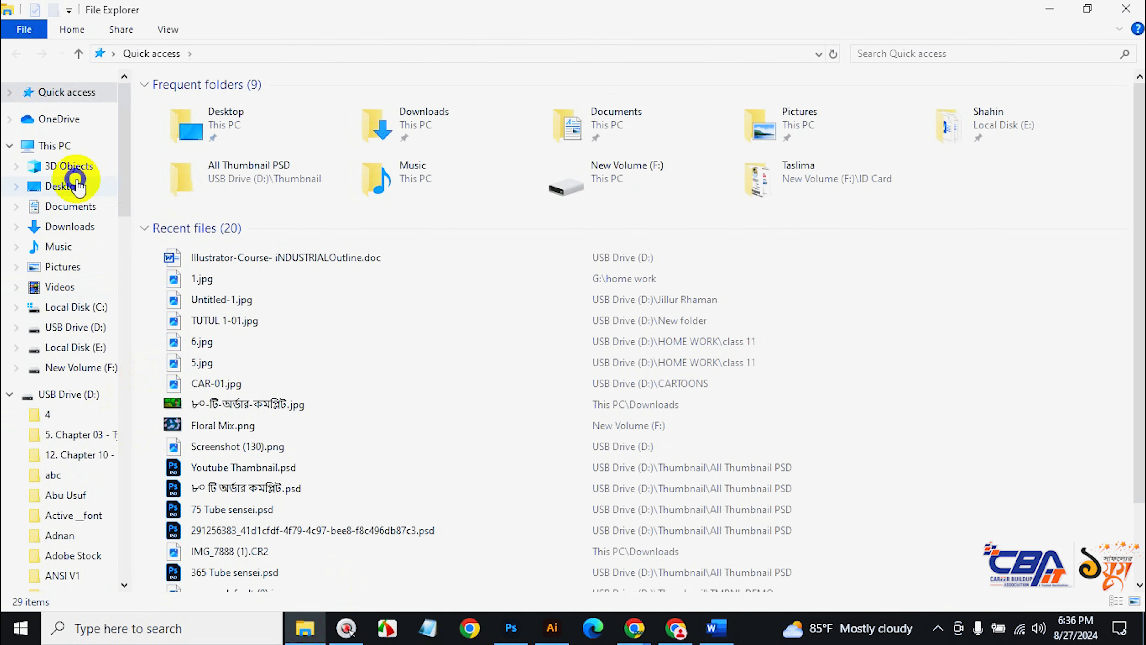
{"action": "left_click", "coordinate": [63, 149]}
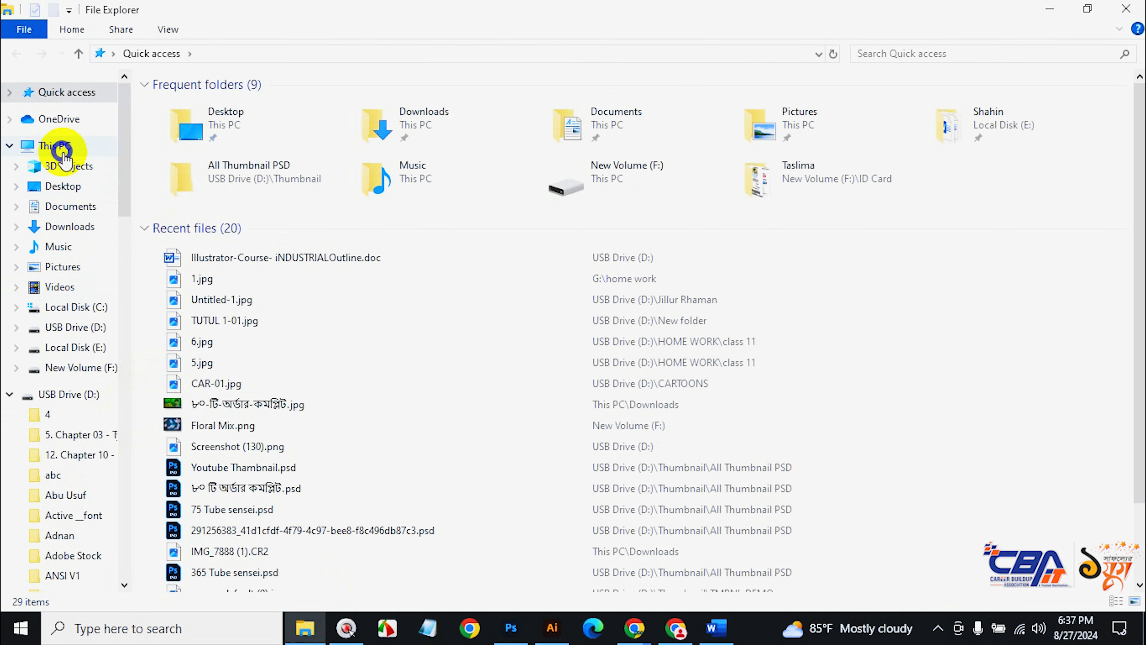
{"action": "left_click", "coordinate": [83, 307]}
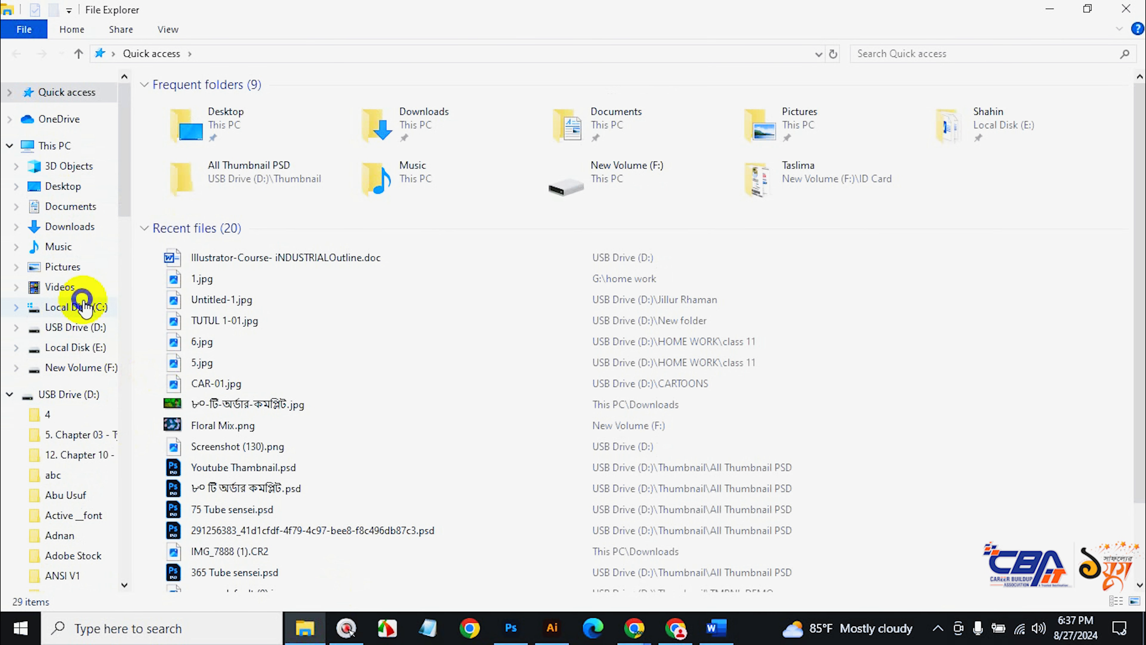
{"action": "left_click", "coordinate": [88, 347]}
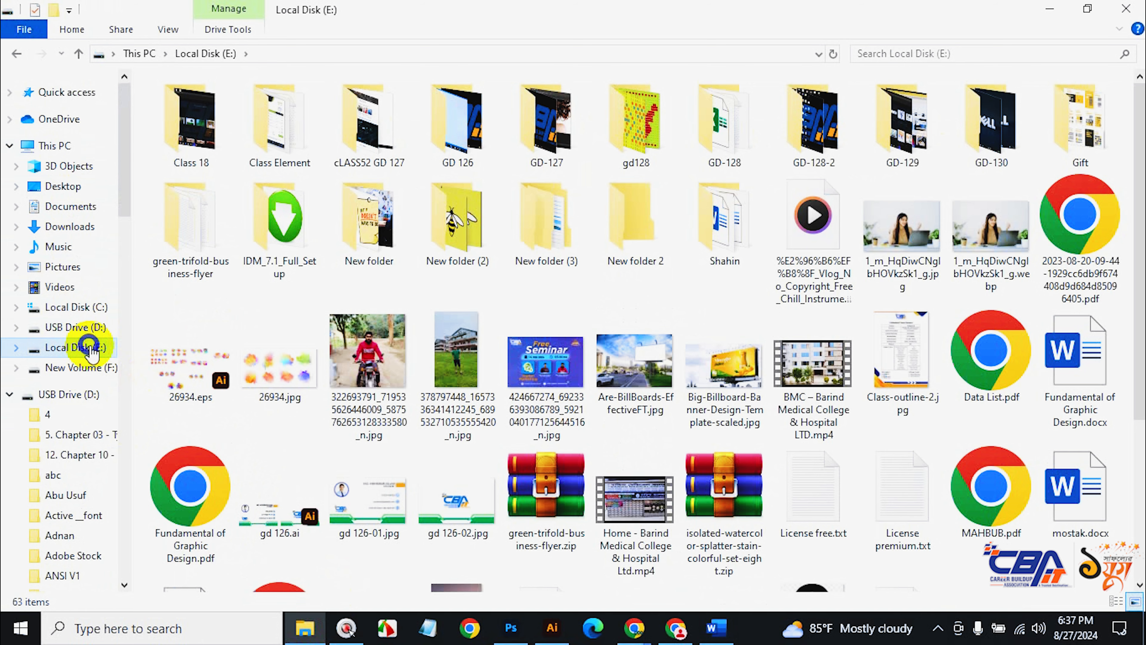
{"action": "double_click", "coordinate": [280, 127]}
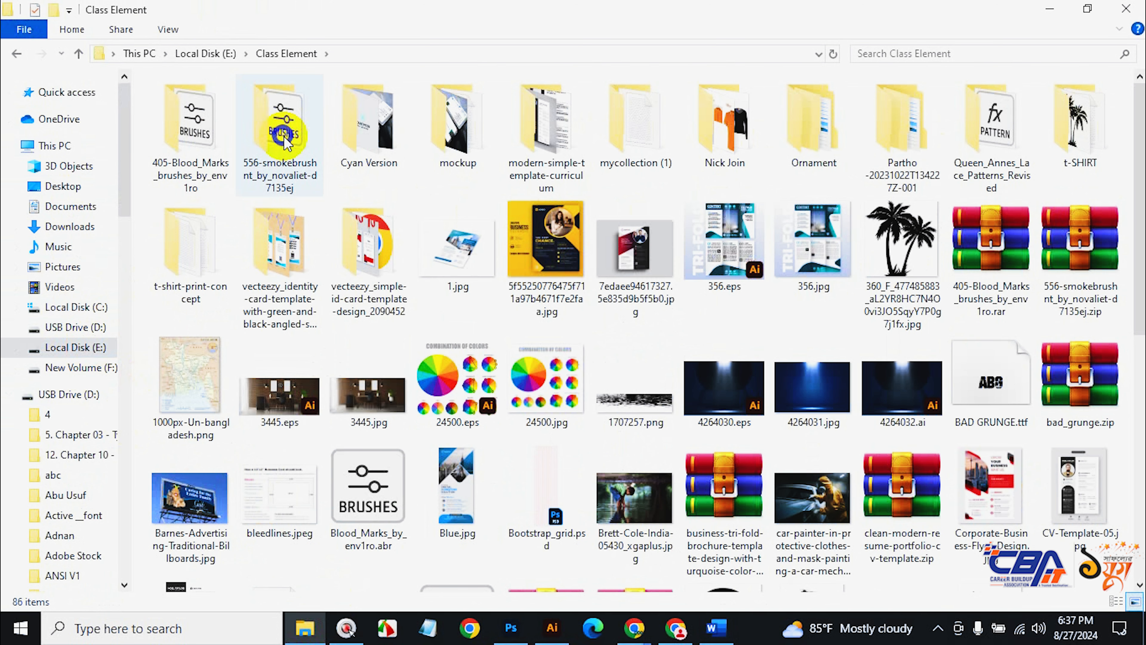
{"action": "left_click", "coordinate": [19, 52]}
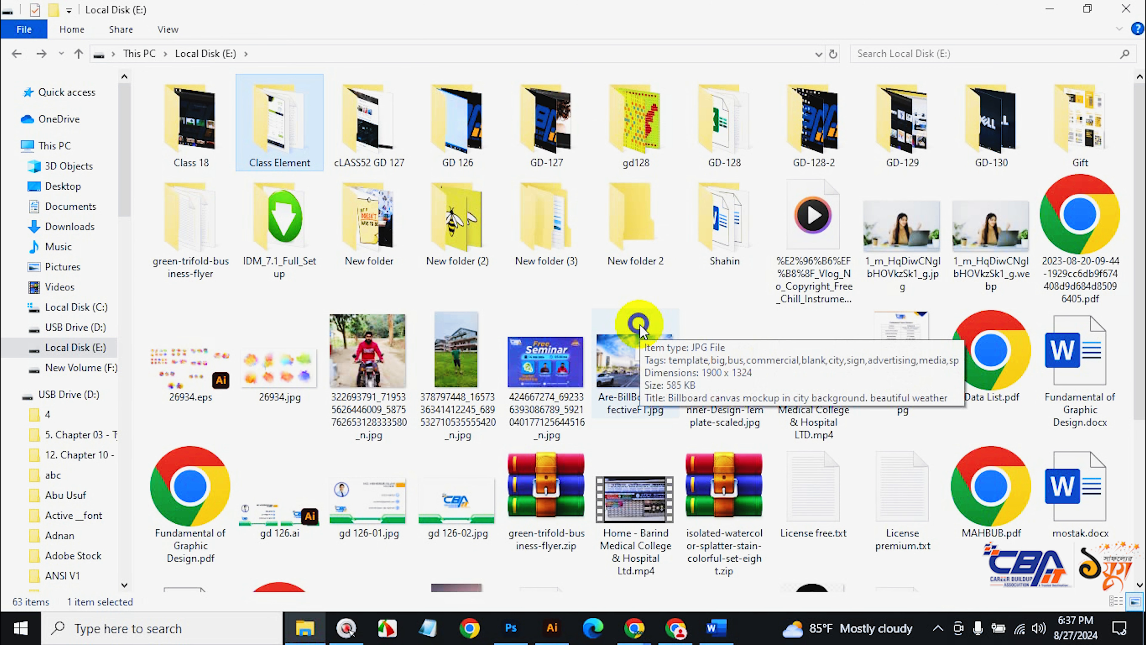
Check the contents of New folder 2 and New folder (2) on Local Disk (E:).
{"action": "double_click", "coordinate": [641, 239]}
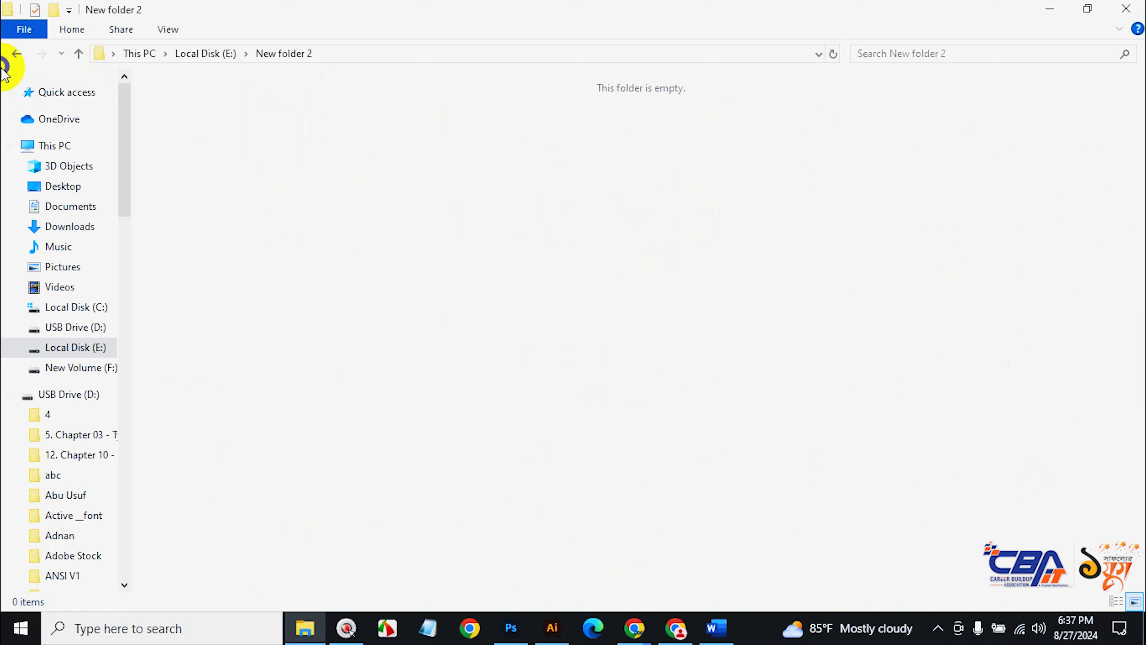
{"action": "left_click", "coordinate": [14, 53]}
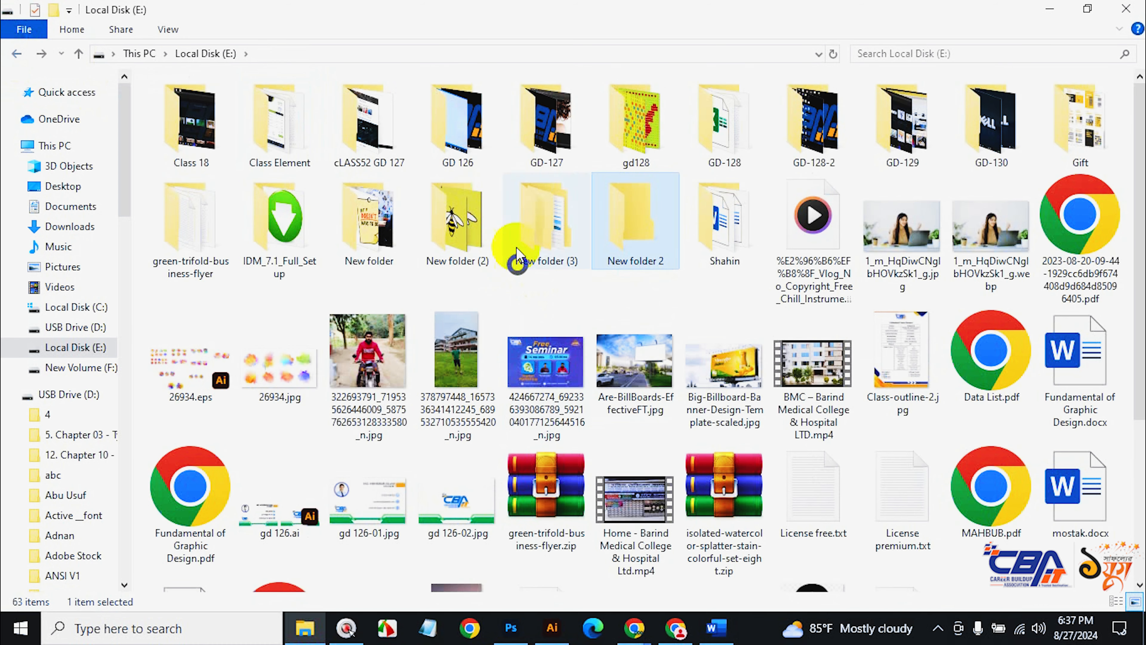
{"action": "double_click", "coordinate": [467, 235]}
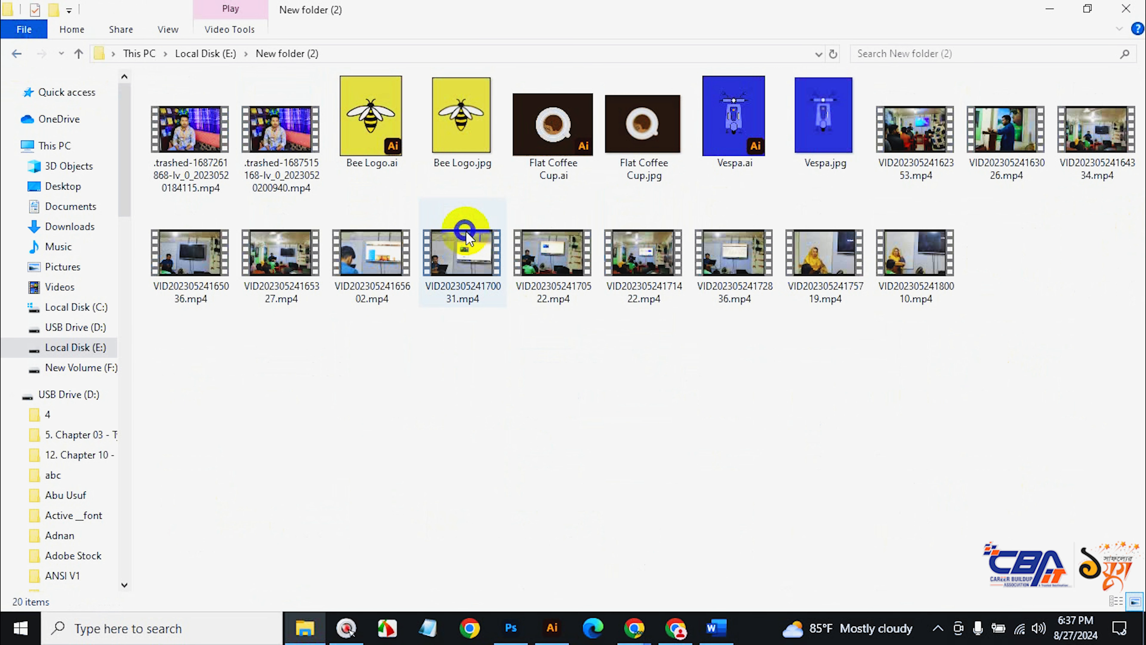
{"action": "left_click", "coordinate": [15, 53]}
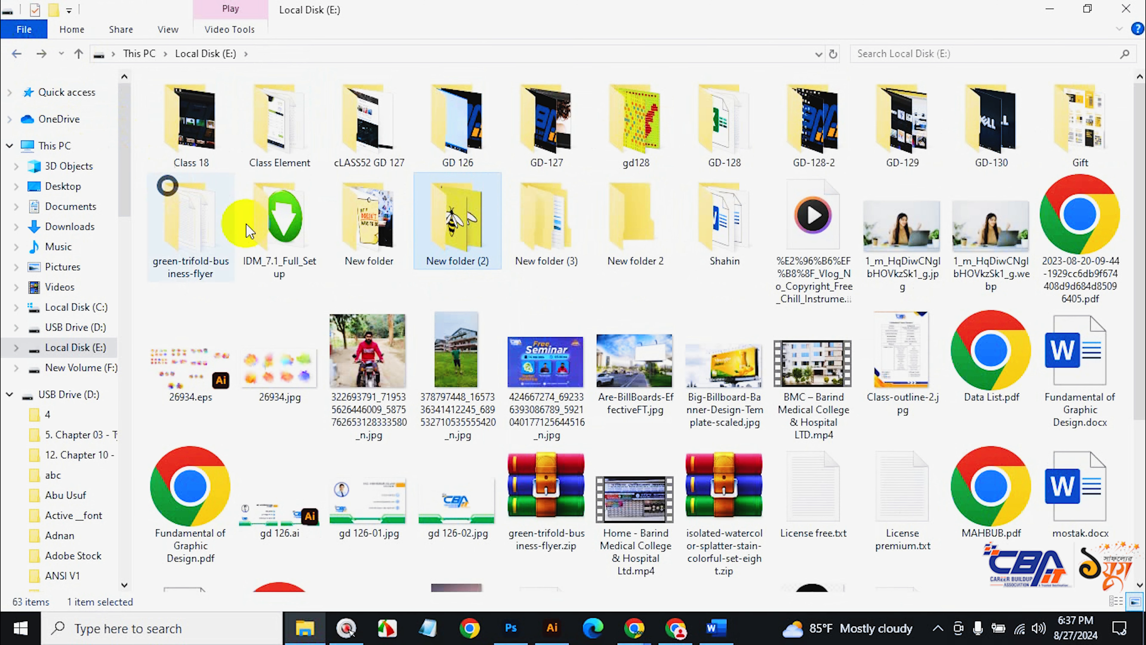
{"action": "mouse_move", "coordinate": [358, 238]}
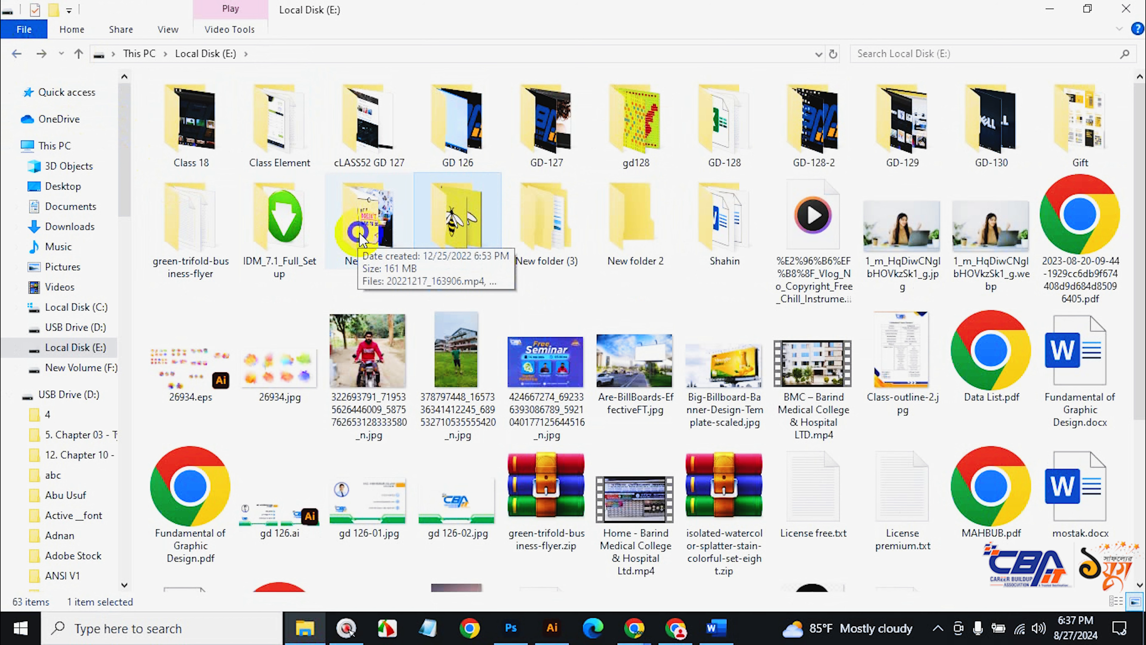
Look through the GD-127 folder, then the gd128 folder and its gd-129 subfolder.
{"action": "double_click", "coordinate": [546, 116]}
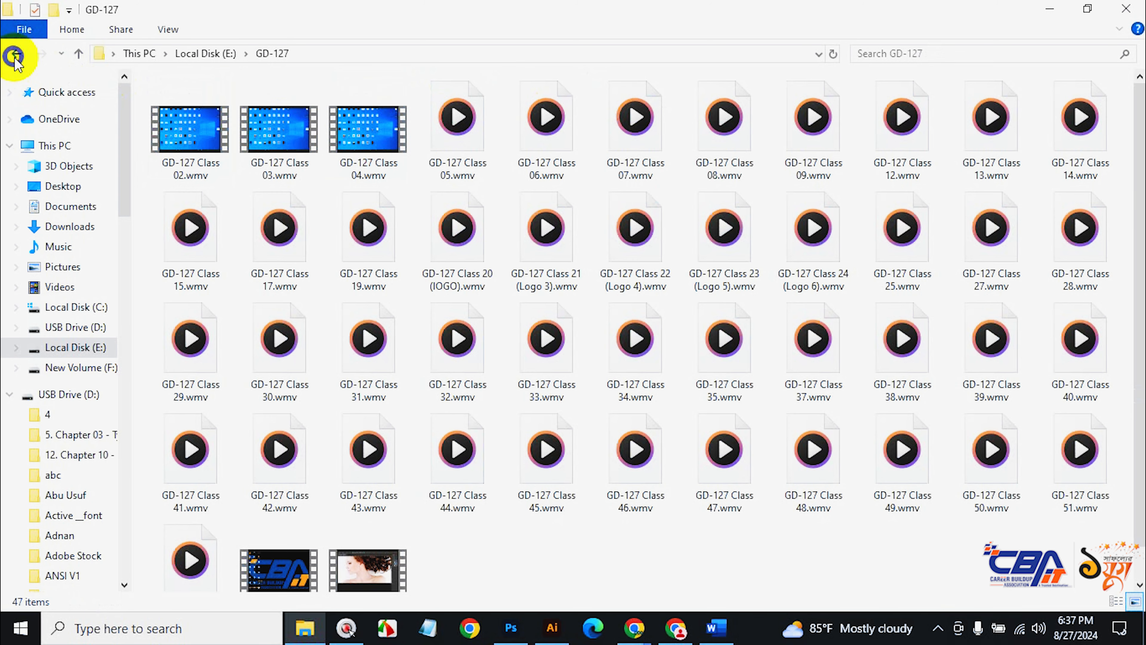
{"action": "left_click", "coordinate": [16, 53]}
{"action": "double_click", "coordinate": [638, 118]}
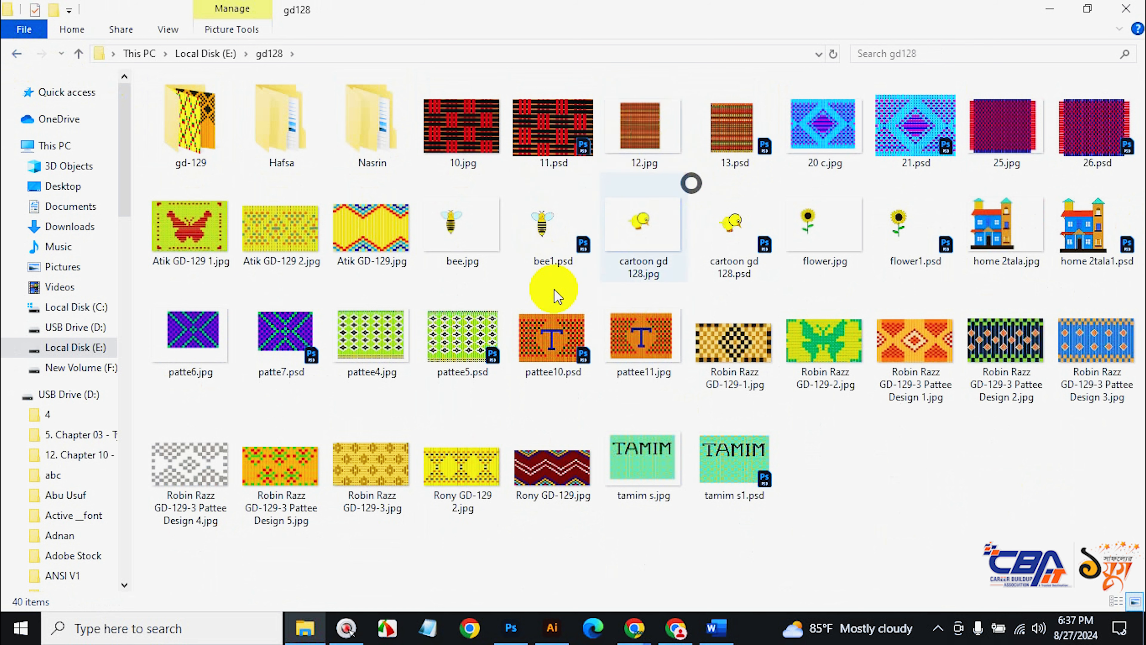
{"action": "left_click", "coordinate": [195, 141]}
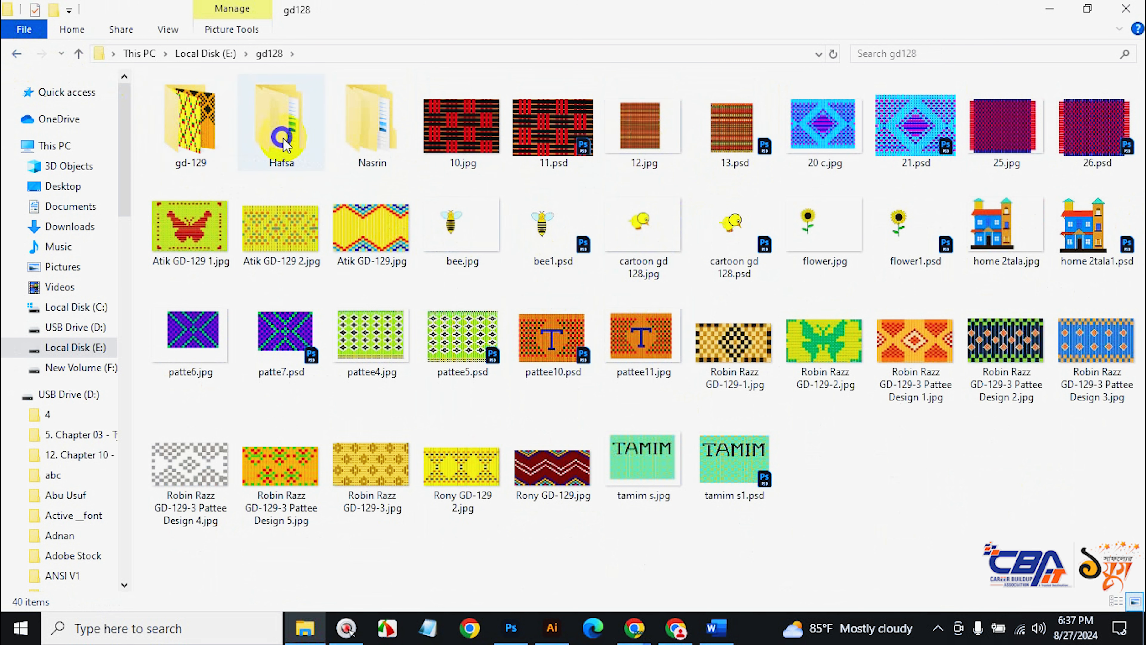
{"action": "double_click", "coordinate": [198, 145]}
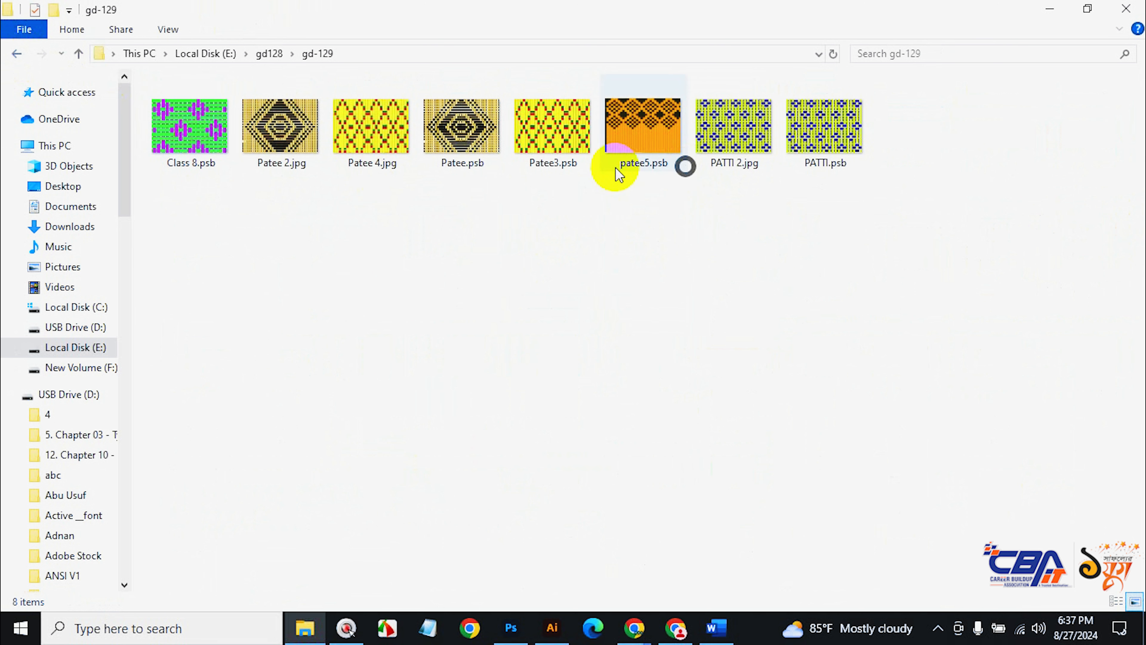
{"action": "left_click", "coordinate": [20, 53]}
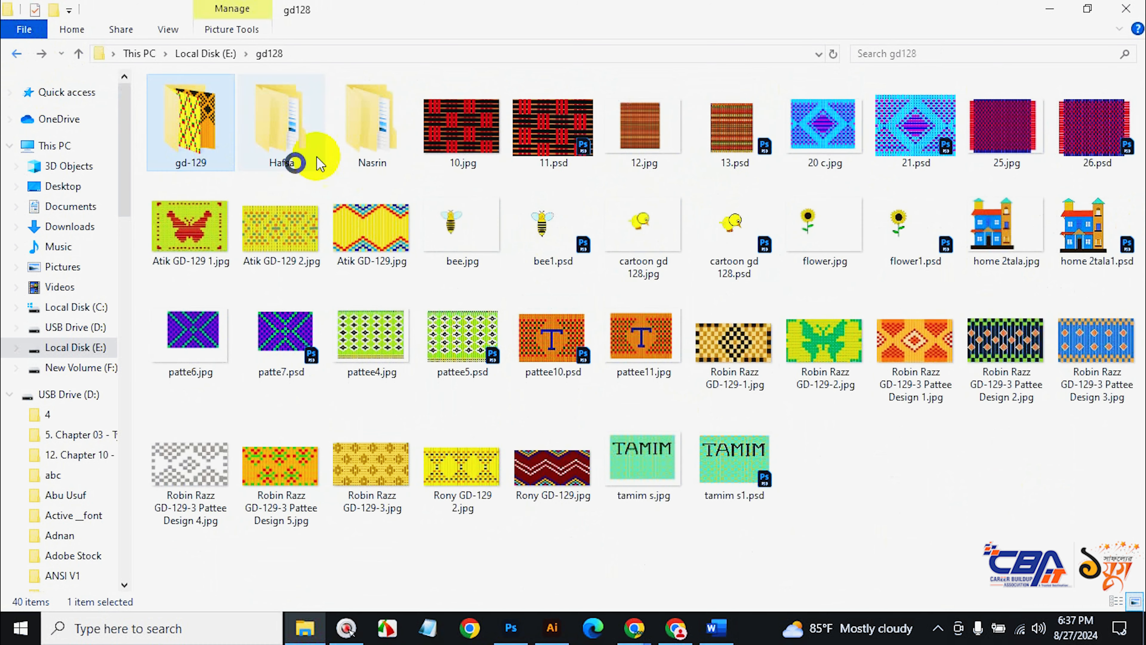
Browse the two student folders inside gd128 with large thumbnails and open H.W 2 in the second one.
{"action": "double_click", "coordinate": [294, 136]}
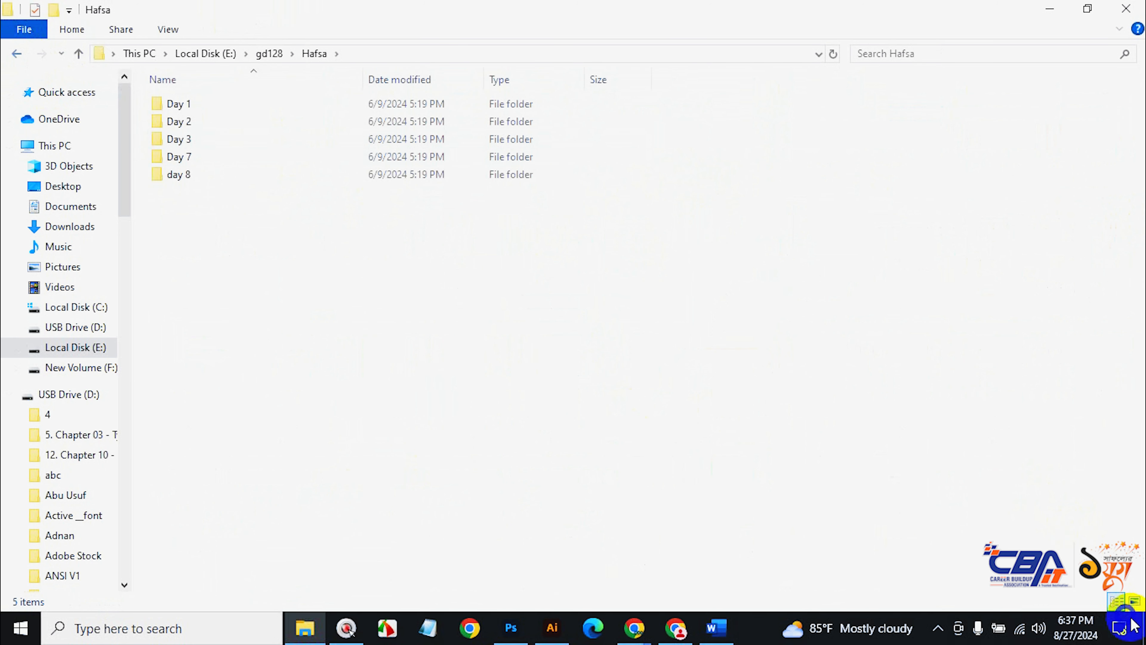
{"action": "left_click", "coordinate": [1135, 601]}
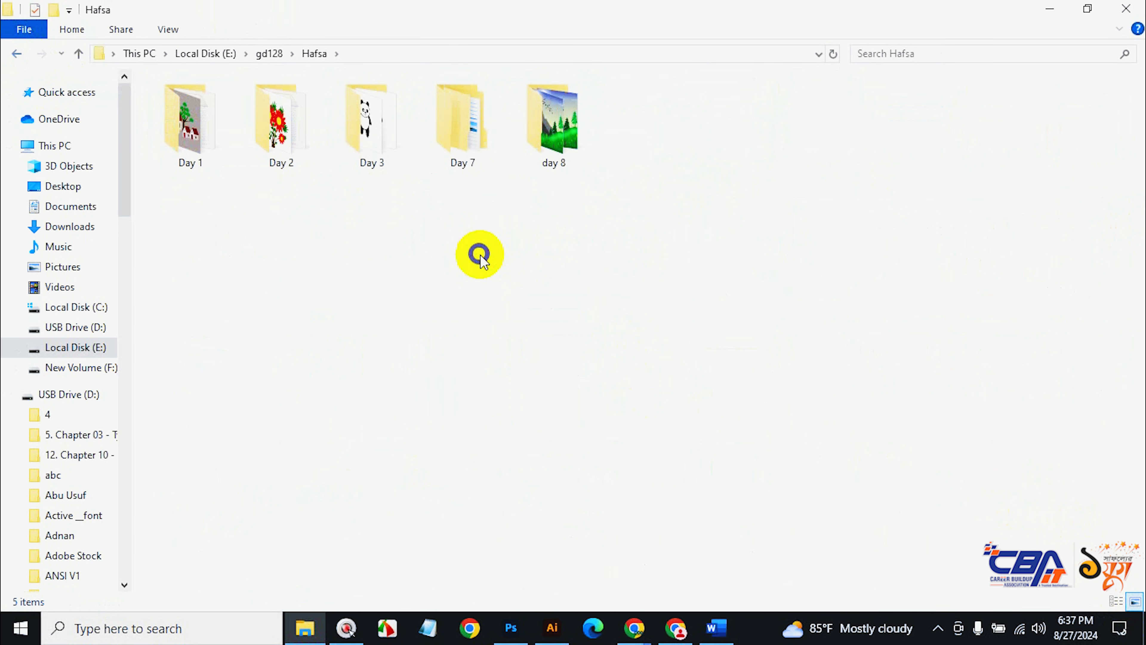
{"action": "left_click", "coordinate": [16, 54]}
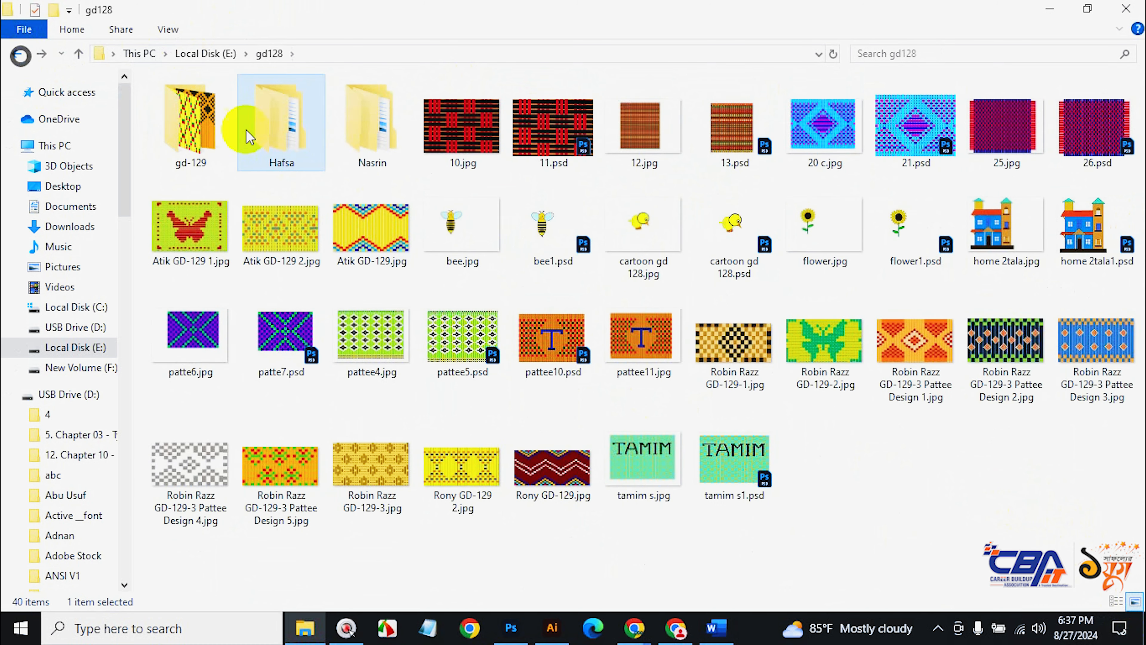
{"action": "double_click", "coordinate": [364, 135]}
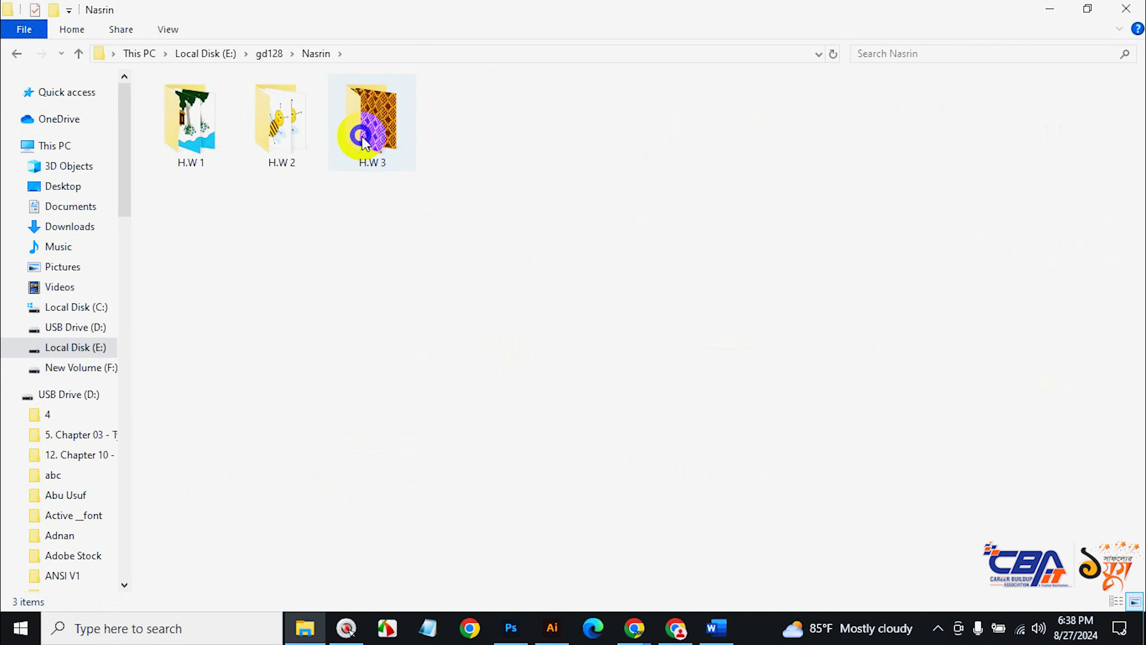
{"action": "double_click", "coordinate": [287, 146]}
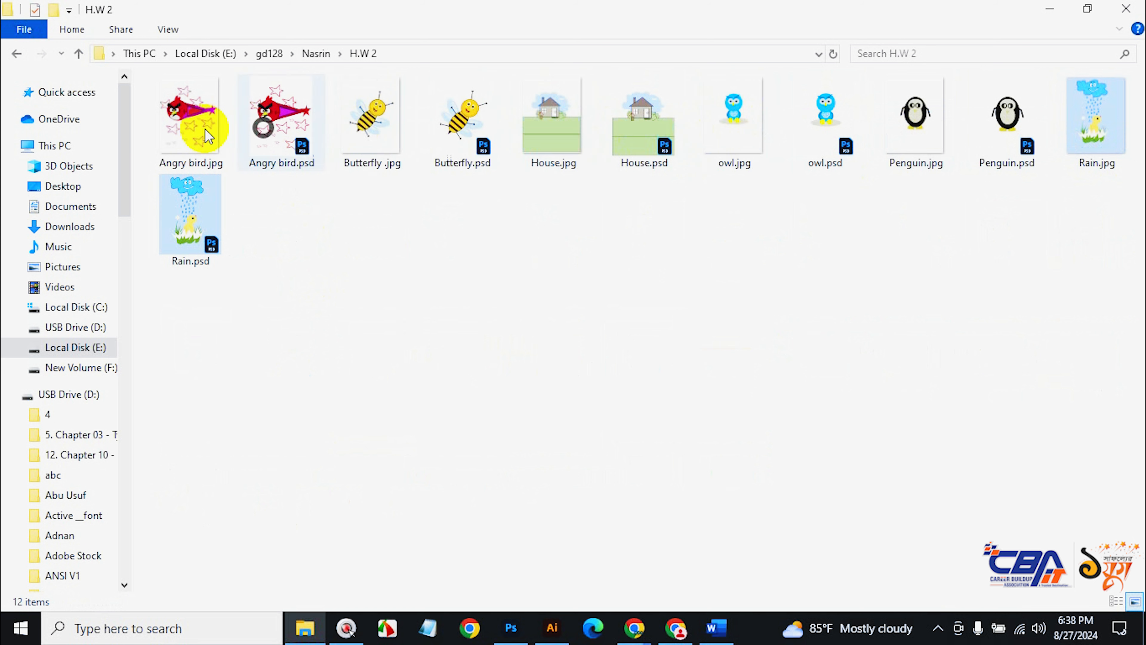
Look through the H.W 1 and H.W 3 folders of the same student, returning to the student's folder.
{"action": "left_click", "coordinate": [16, 53]}
{"action": "left_click", "coordinate": [192, 135]}
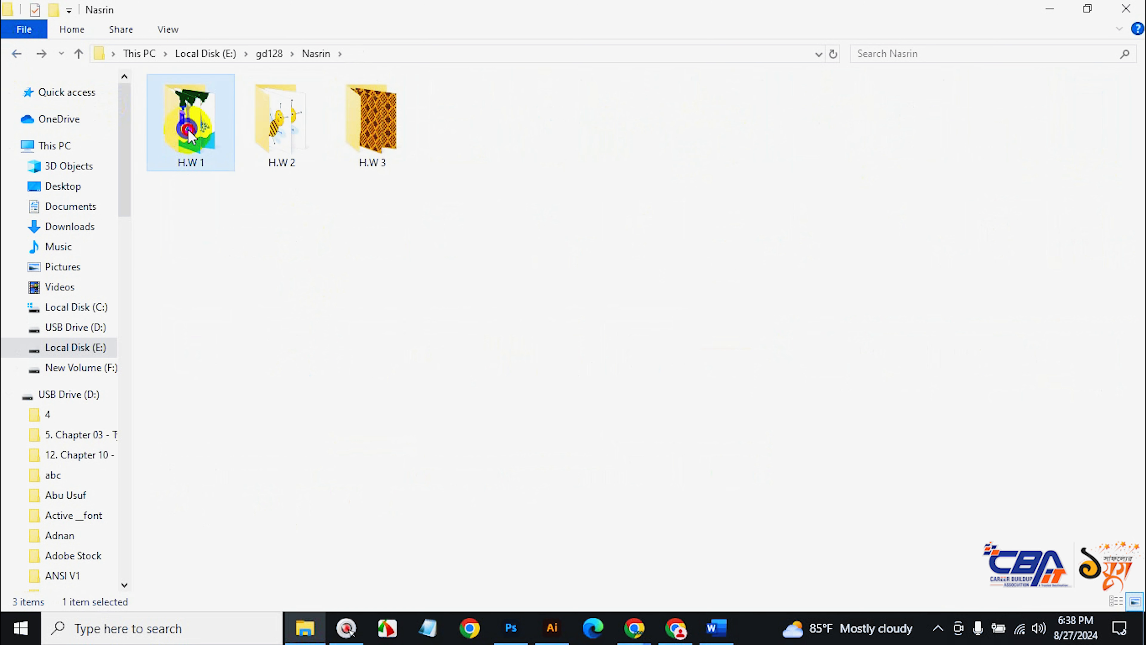
{"action": "double_click", "coordinate": [192, 136]}
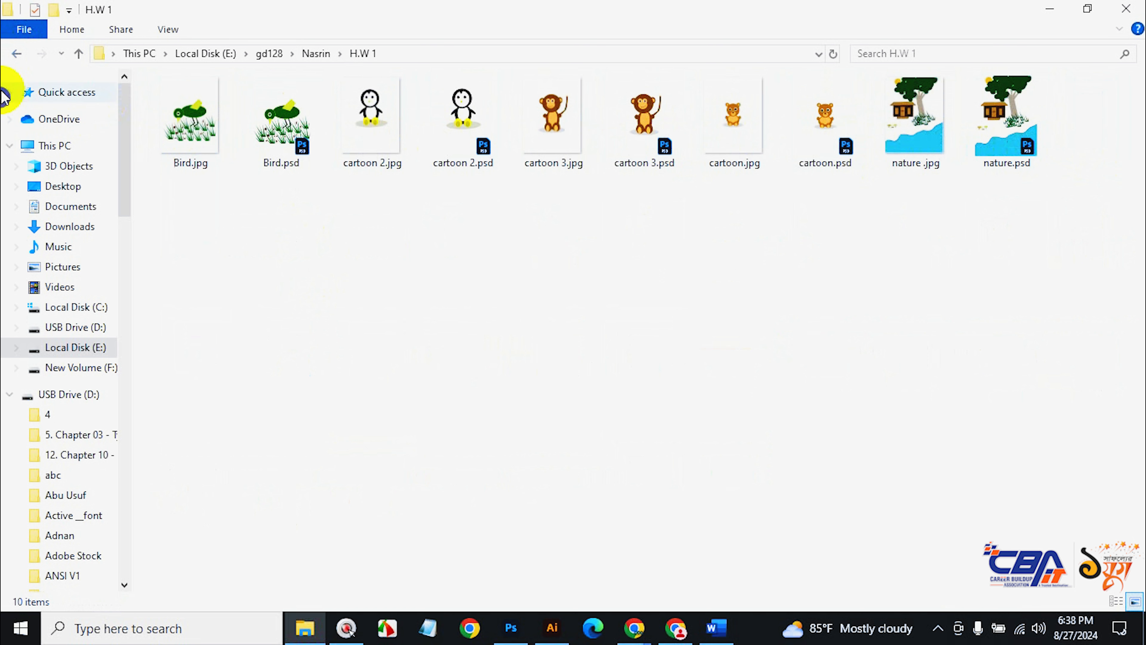
{"action": "left_click", "coordinate": [16, 53]}
{"action": "double_click", "coordinate": [367, 131]}
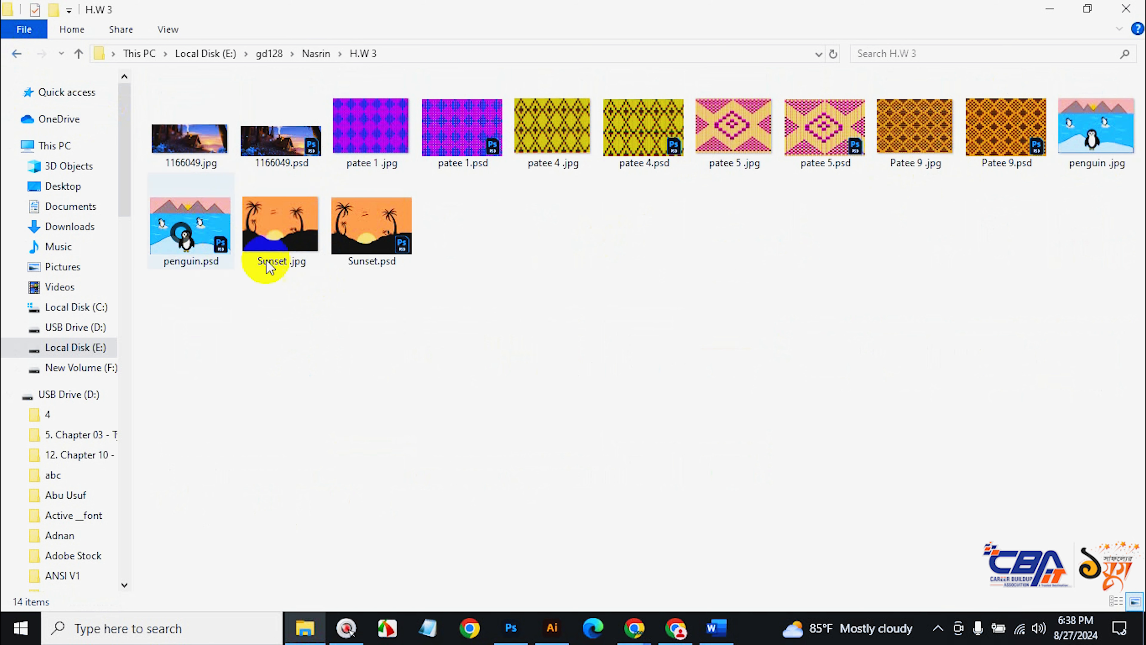
{"action": "left_click", "coordinate": [16, 54]}
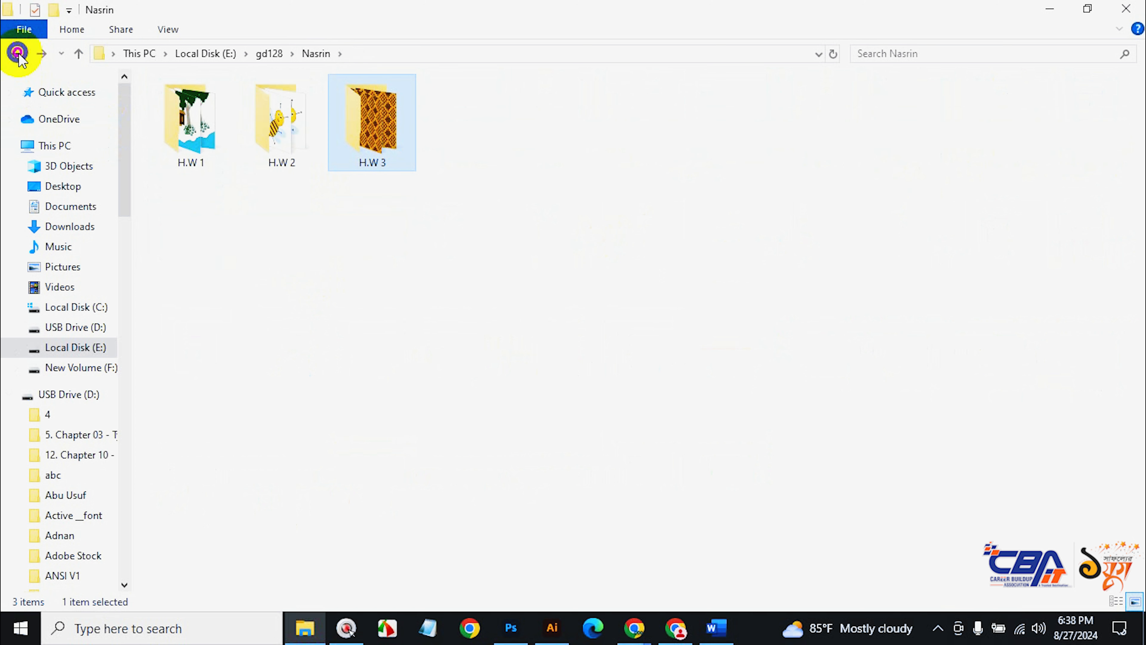
Go back up through gd128 to Local Disk (E:) and close the File Explorer window.
{"action": "left_click", "coordinate": [17, 53]}
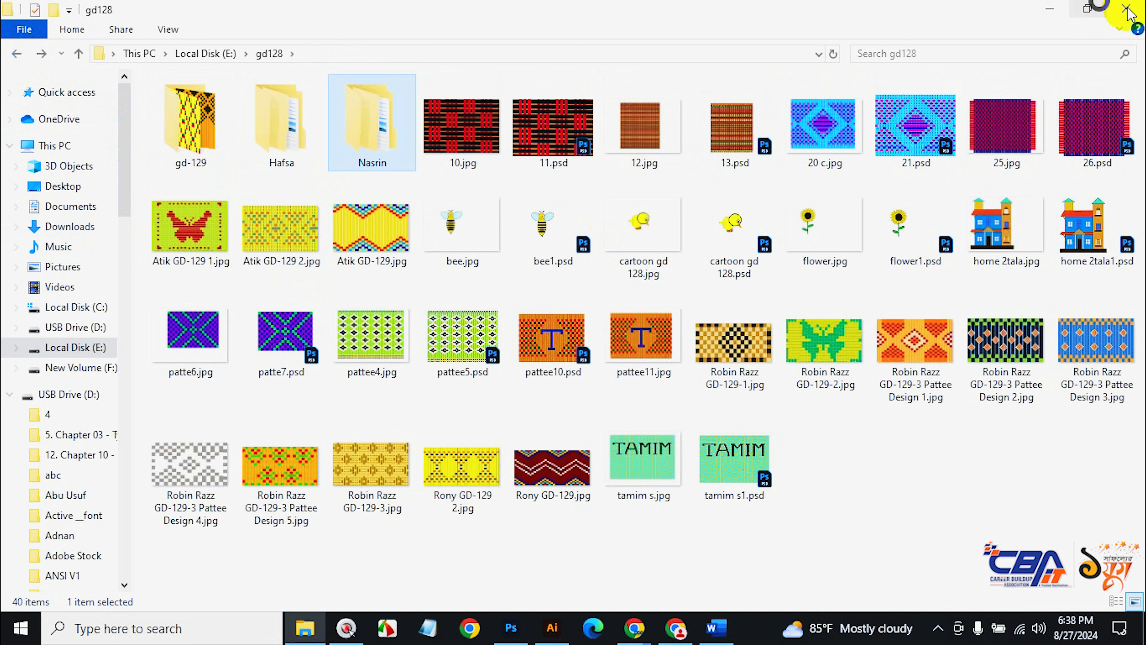
{"action": "left_click", "coordinate": [22, 53]}
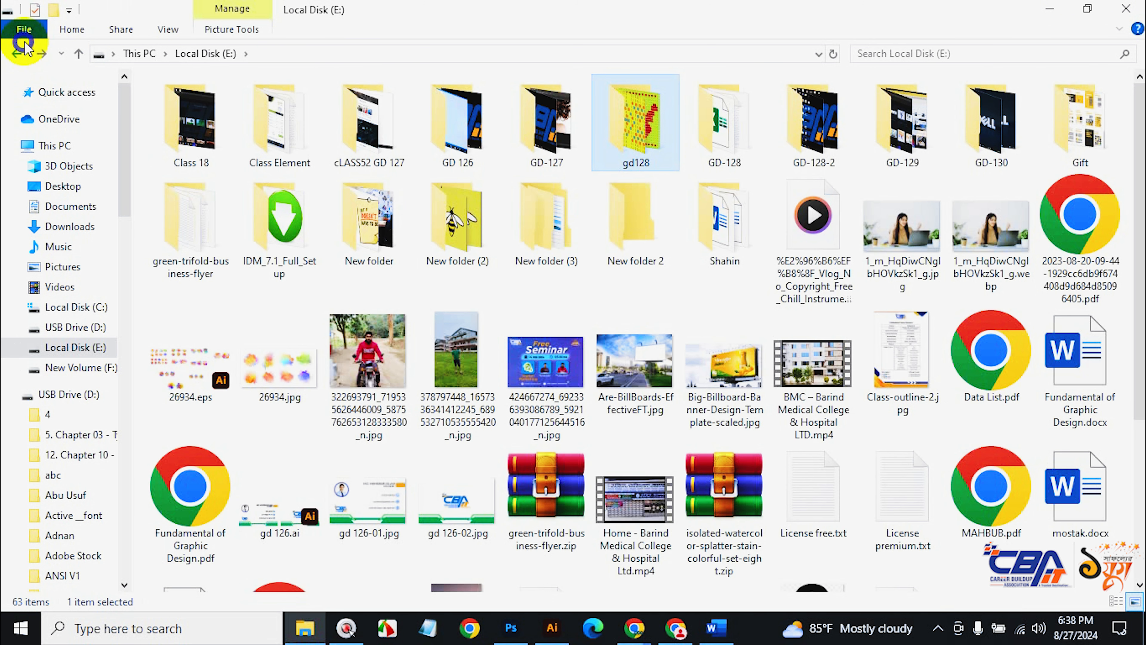
{"action": "left_click", "coordinate": [1127, 10]}
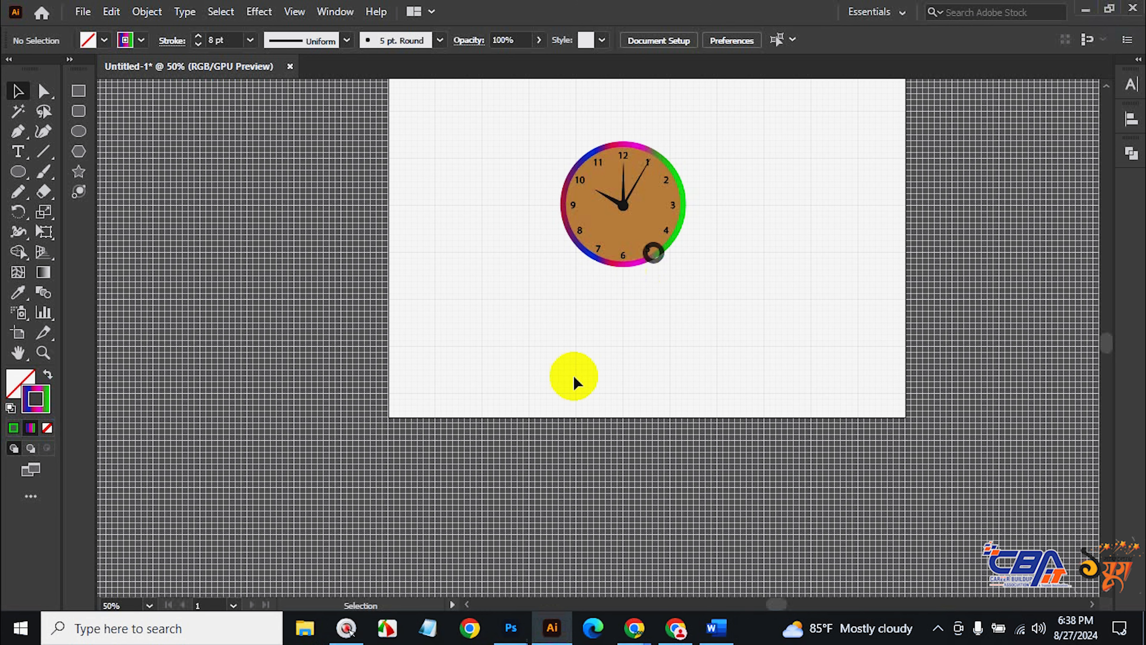
Switch to Chrome and search Google Images for "wall clock design" in a new tab.
{"action": "left_click", "coordinate": [675, 627]}
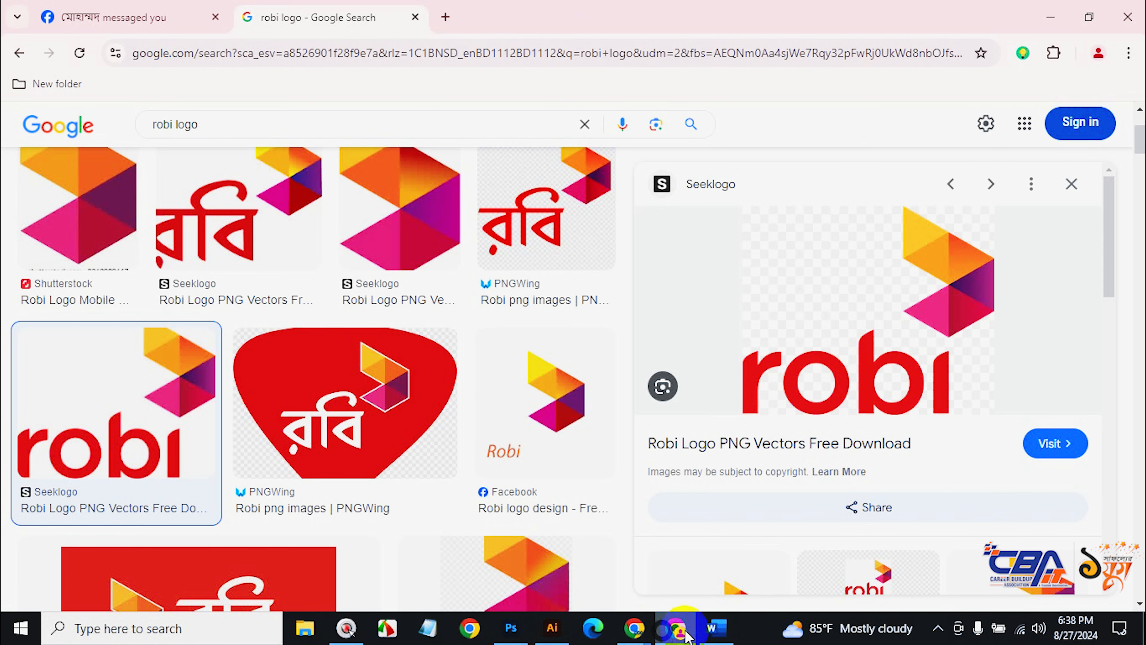
{"action": "left_click", "coordinate": [452, 17]}
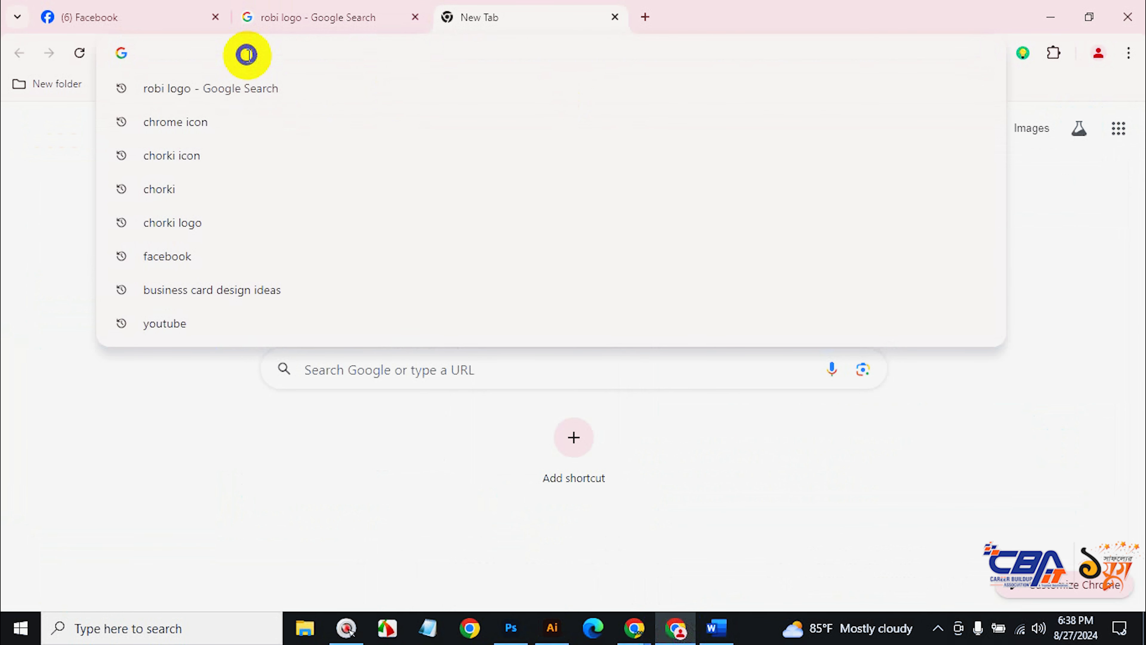
{"action": "type", "text": "wall "}
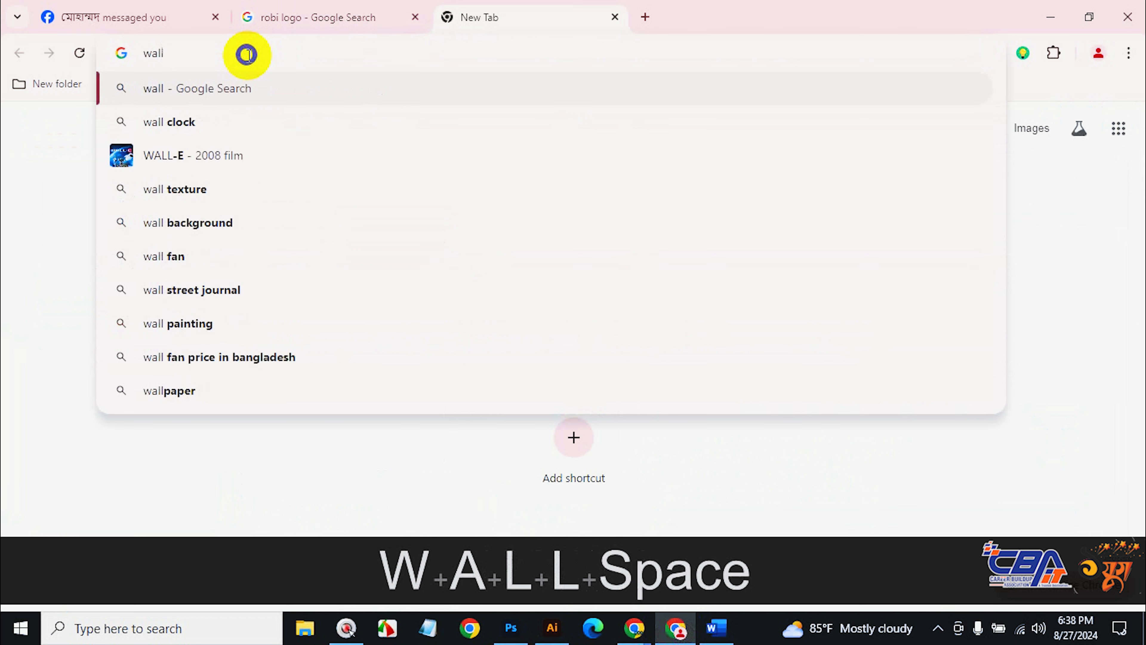
{"action": "type", "text": "clock"}
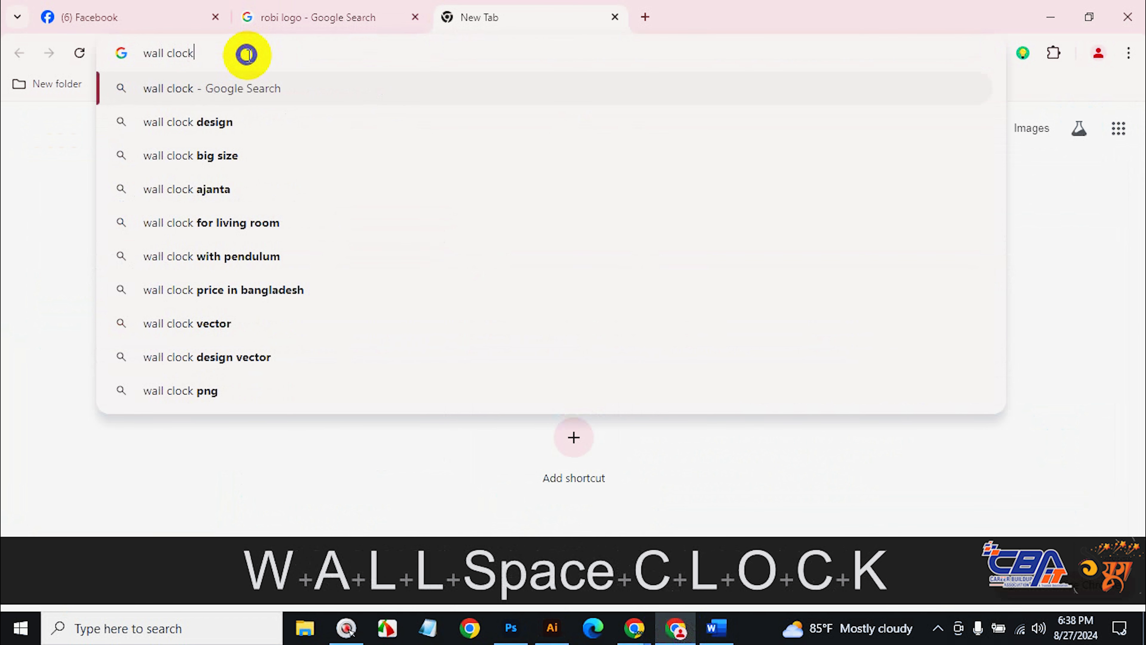
{"action": "left_click", "coordinate": [171, 124]}
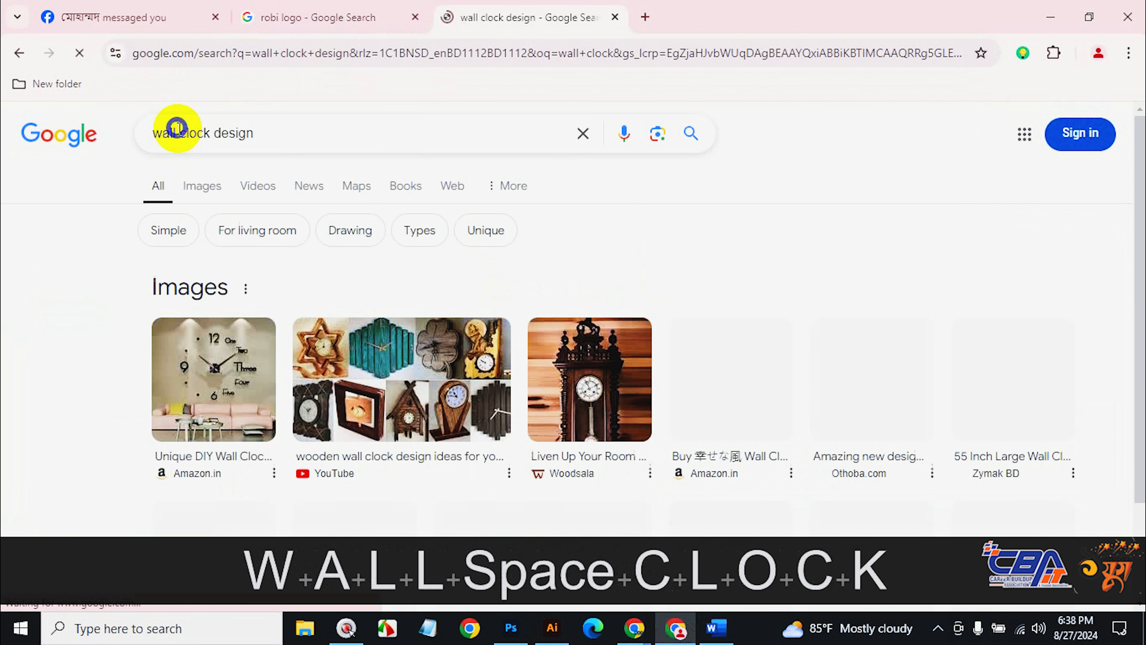
{"action": "left_click", "coordinate": [210, 192]}
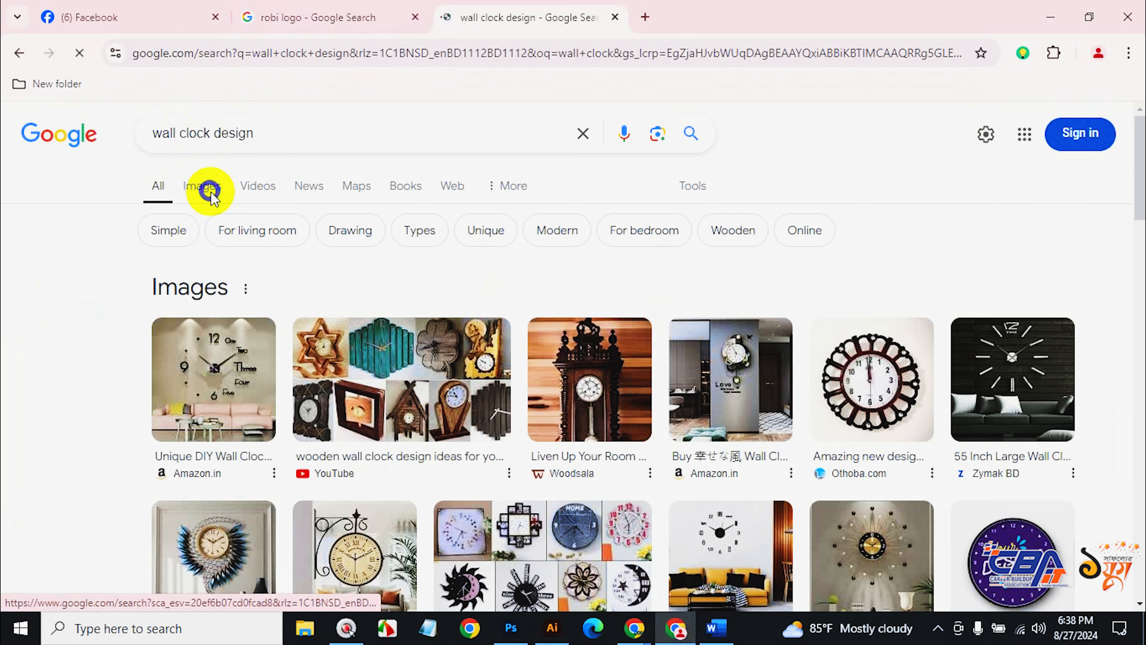
Browse the wall clock design images, previewing the Stylish Modern Wall Clock from besty.pk and closing its preview.
{"action": "scroll", "coordinate": [235, 189], "scroll_direction": "down", "scroll_amount": 5}
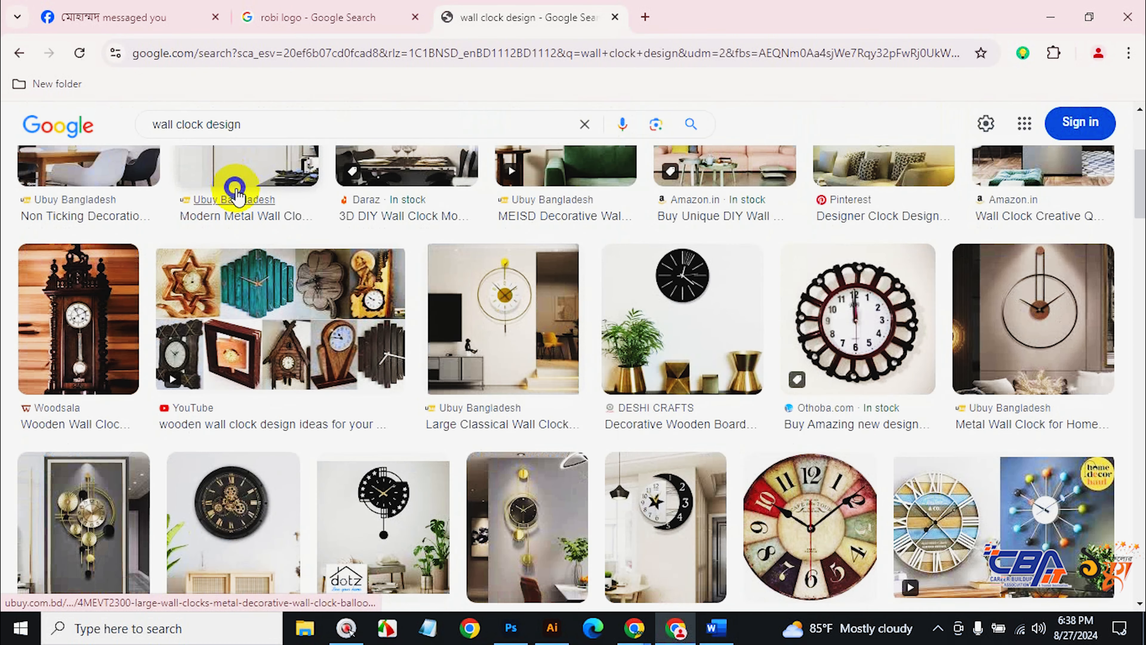
{"action": "scroll", "coordinate": [234, 190], "scroll_direction": "down", "scroll_amount": 5}
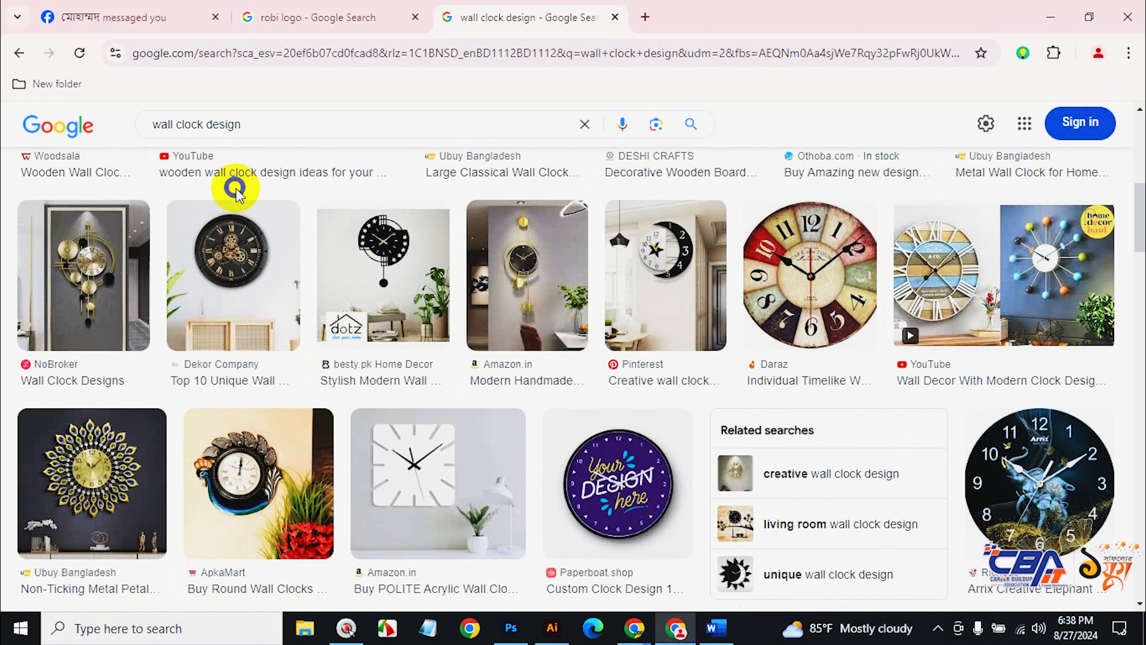
{"action": "left_click", "coordinate": [408, 278]}
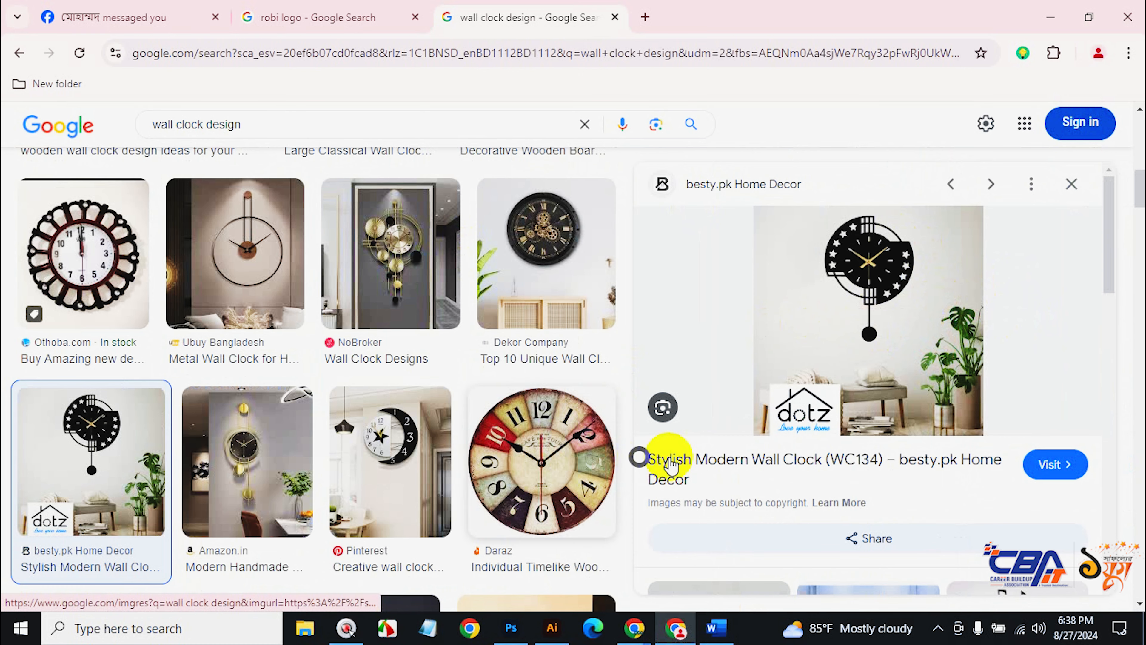
{"action": "scroll", "coordinate": [397, 375], "scroll_direction": "down", "scroll_amount": 10}
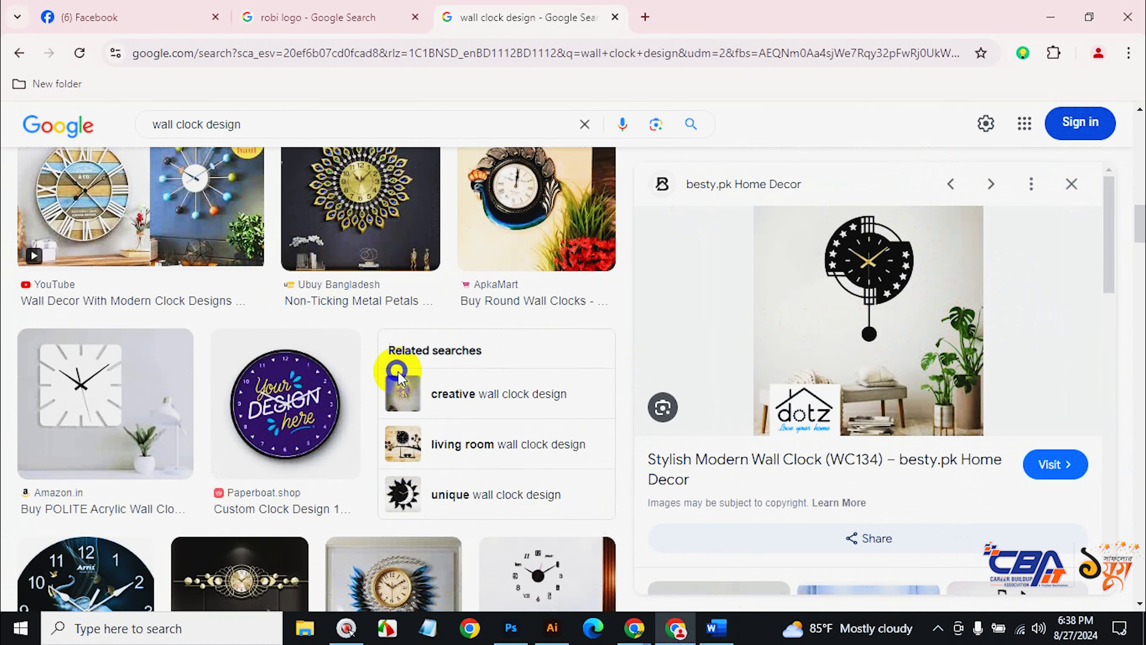
{"action": "left_click", "coordinate": [1073, 184]}
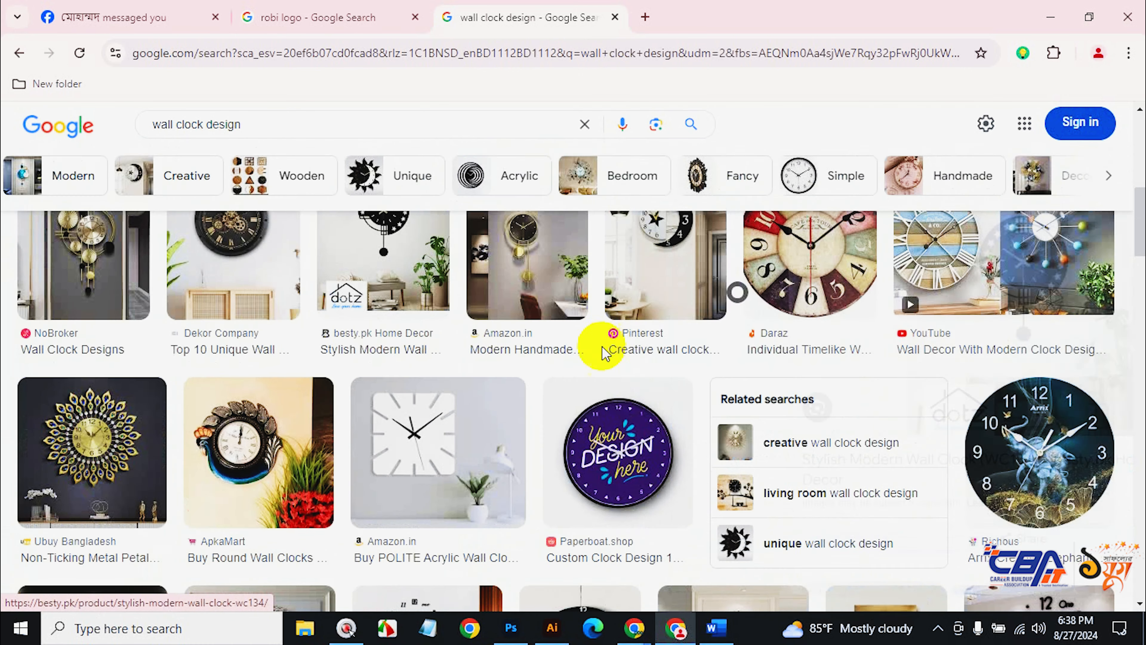
{"action": "scroll", "coordinate": [600, 343], "scroll_direction": "down", "scroll_amount": 8}
{"action": "scroll", "coordinate": [609, 350], "scroll_direction": "down", "scroll_amount": 5}
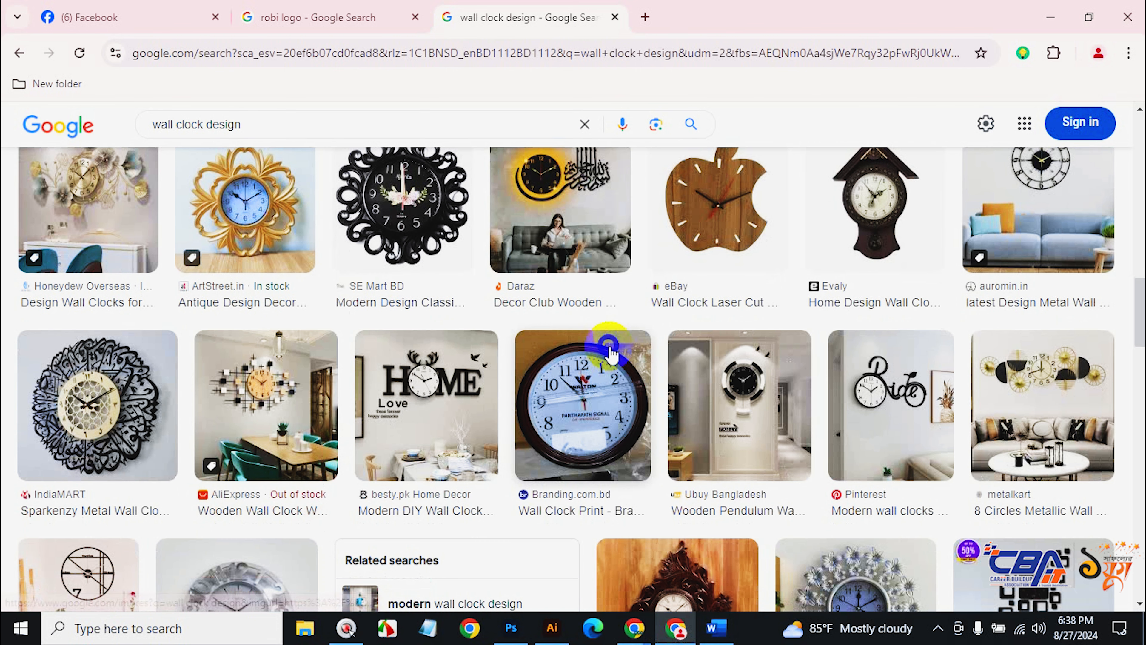